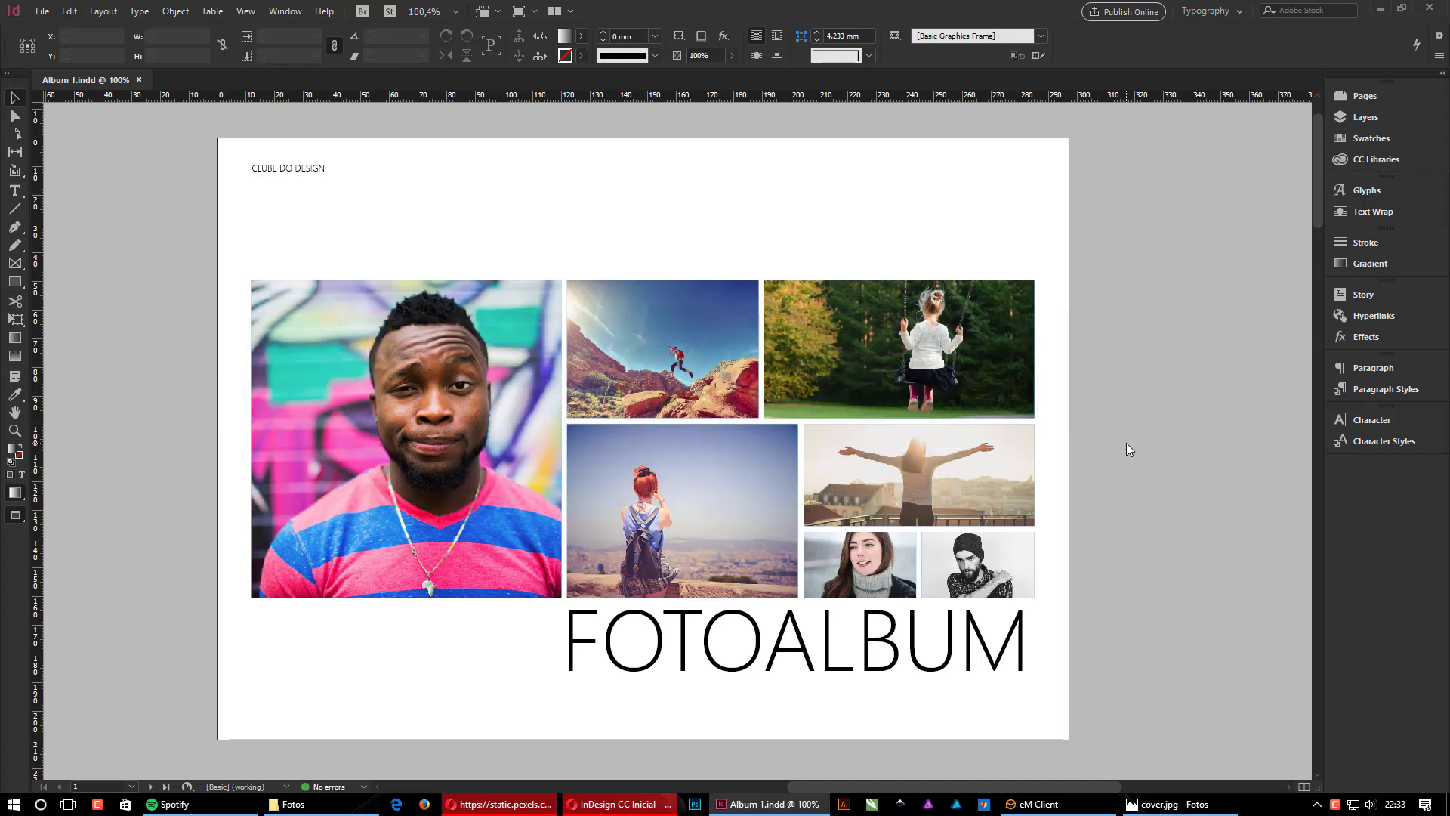
Step: Look through the photo album's spreads from the cover to the last page, at reduced zoom for an overview
{"action": "scroll", "coordinate": [1087, 438], "scroll_direction": "down", "scroll_amount": 10}
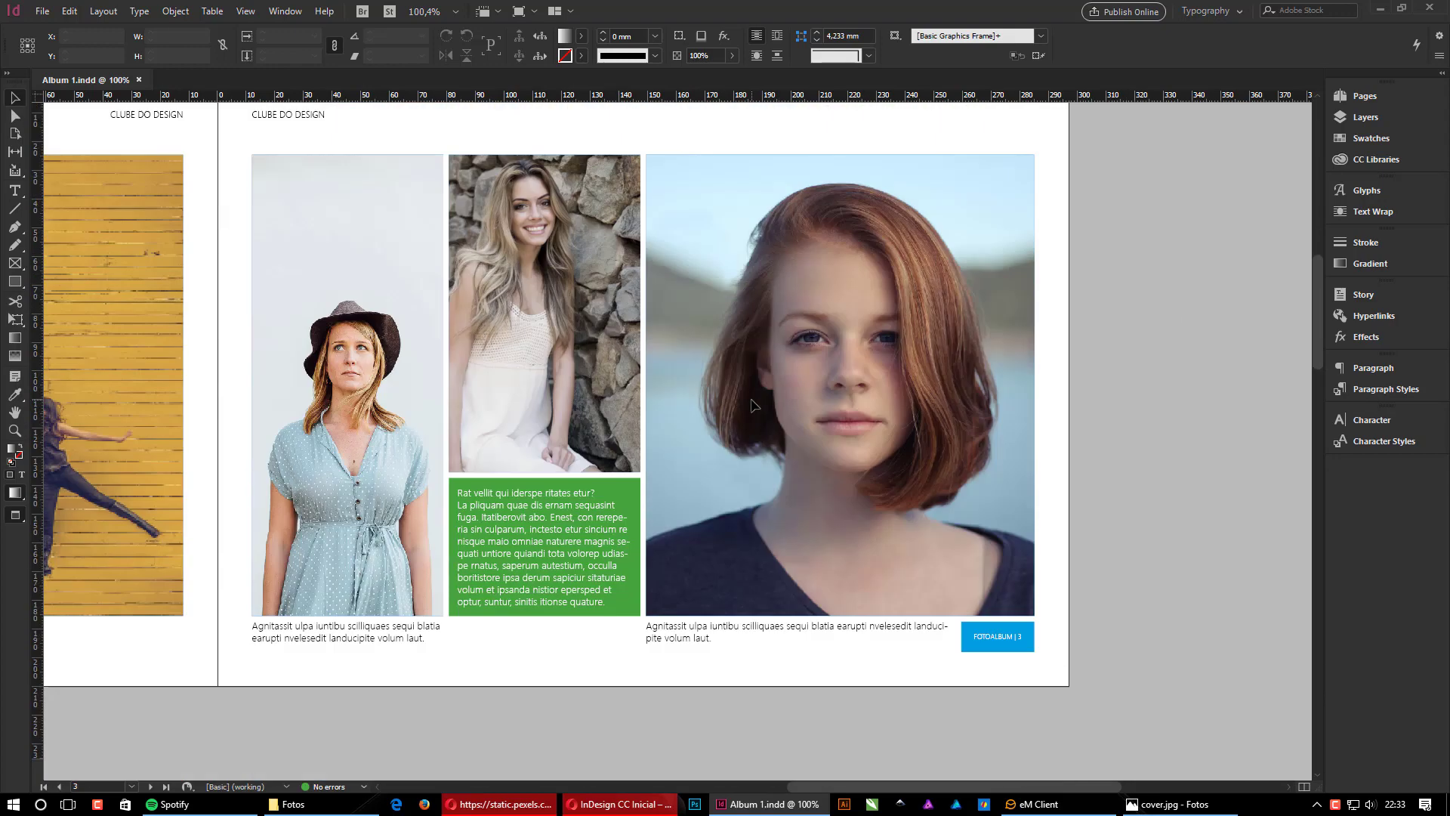
{"action": "scroll", "coordinate": [752, 402], "scroll_direction": "down", "scroll_amount": 5}
{"action": "key", "text": "ctrl+minus"}
{"action": "left_click_drag", "start_coordinate": [482, 569], "coordinate": [605, 359]}
{"action": "key", "text": "ctrl+minus"}
{"action": "left_click_drag", "start_coordinate": [680, 433], "coordinate": [679, 142]}
{"action": "left_click_drag", "start_coordinate": [893, 592], "coordinate": [836, 508]}
{"action": "left_click_drag", "start_coordinate": [831, 331], "coordinate": [745, 576]}
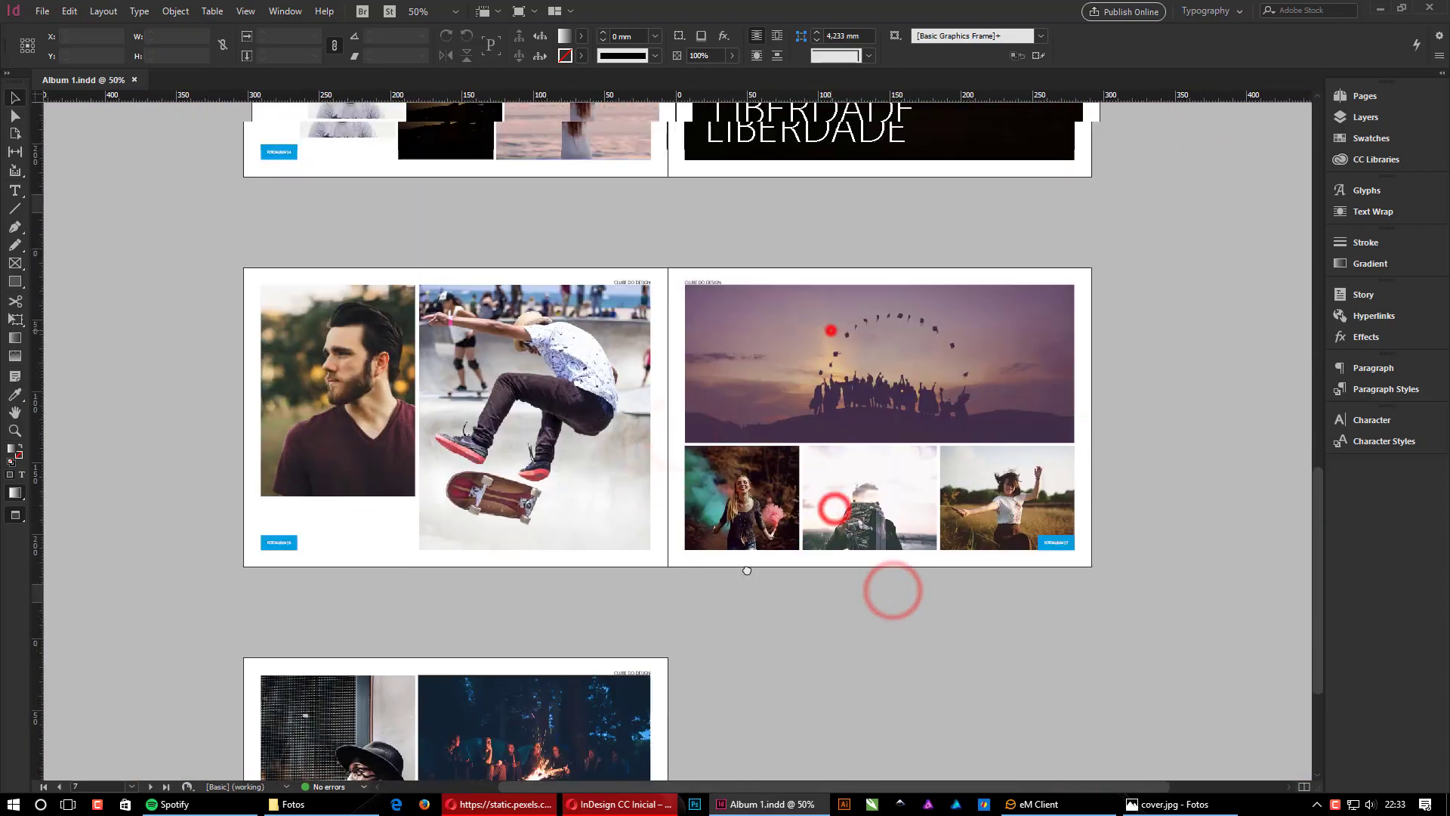
{"action": "left_click_drag", "start_coordinate": [783, 358], "coordinate": [885, 721]}
{"action": "left_click_drag", "start_coordinate": [492, 354], "coordinate": [1108, 739]}
{"action": "left_click_drag", "start_coordinate": [1000, 577], "coordinate": [991, 636]}
Step: Show the layout guides and frame edges, and examine the modular grid behind the inside spreads and the cover
{"action": "key", "text": "w"}
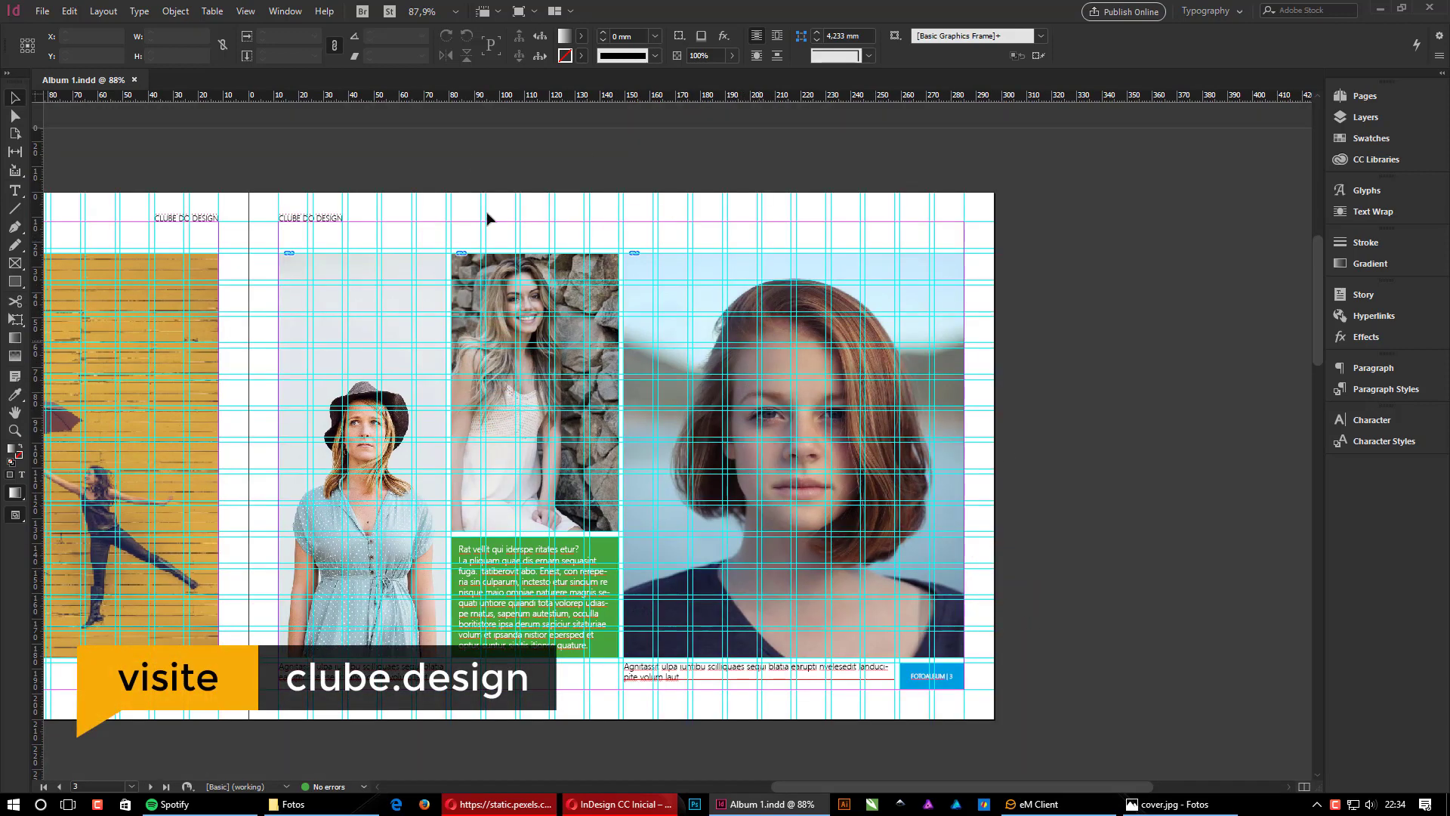
{"action": "left_click_drag", "start_coordinate": [476, 549], "coordinate": [895, 475]}
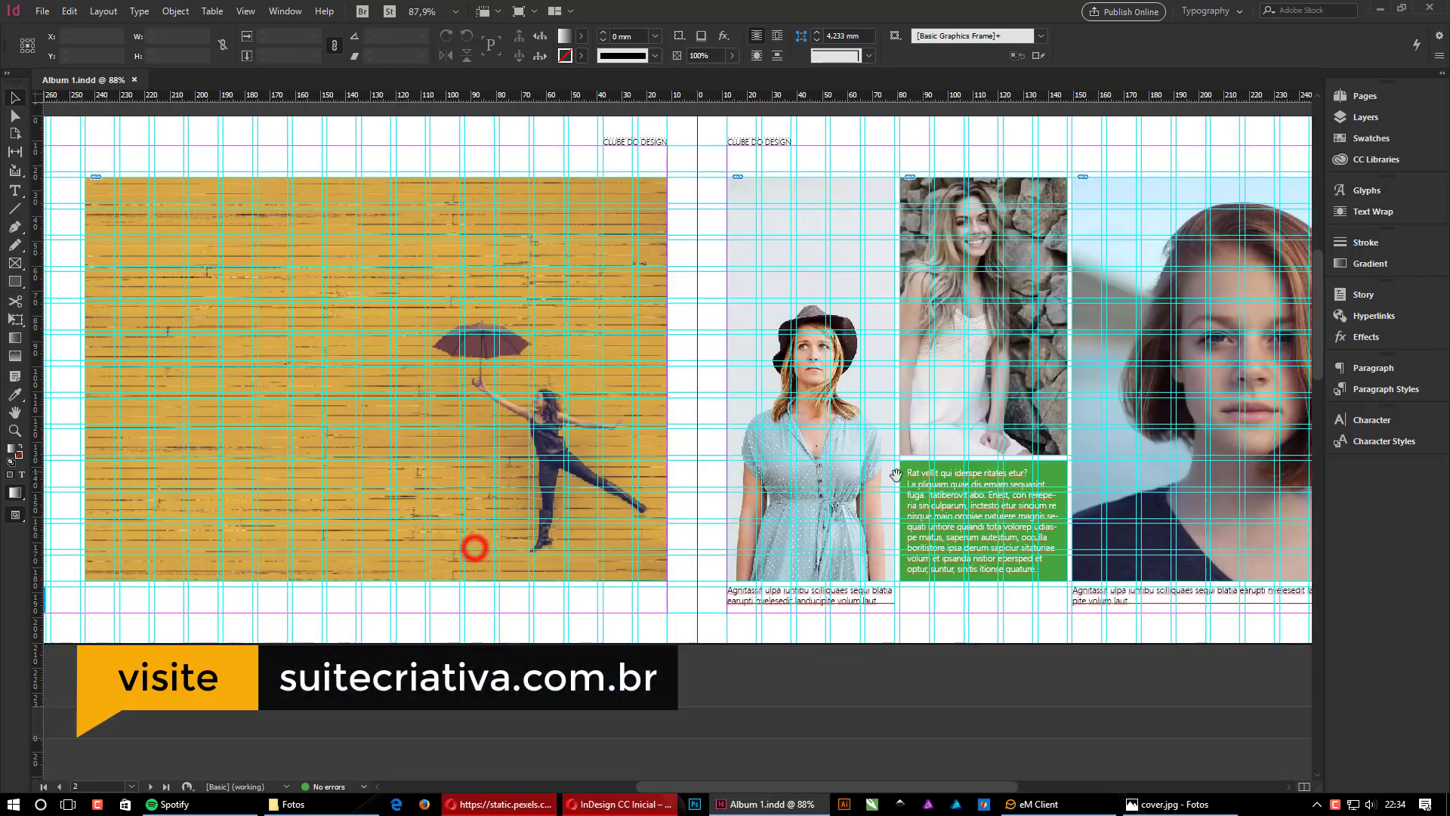
{"action": "left_click_drag", "start_coordinate": [566, 440], "coordinate": [703, 508]}
{"action": "scroll", "coordinate": [781, 502], "scroll_direction": "down", "scroll_amount": 10}
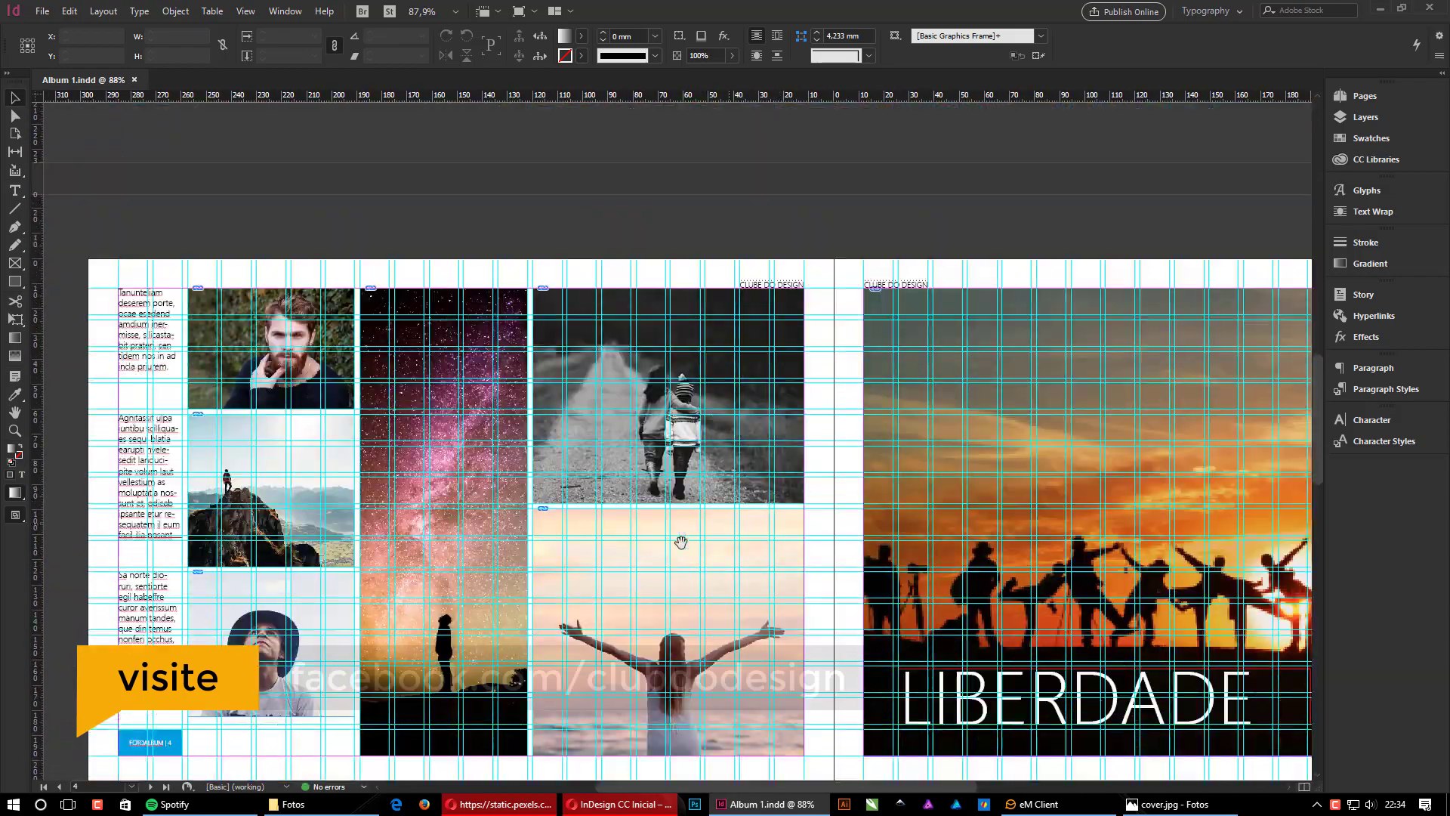
{"action": "left_click_drag", "start_coordinate": [607, 544], "coordinate": [682, 463]}
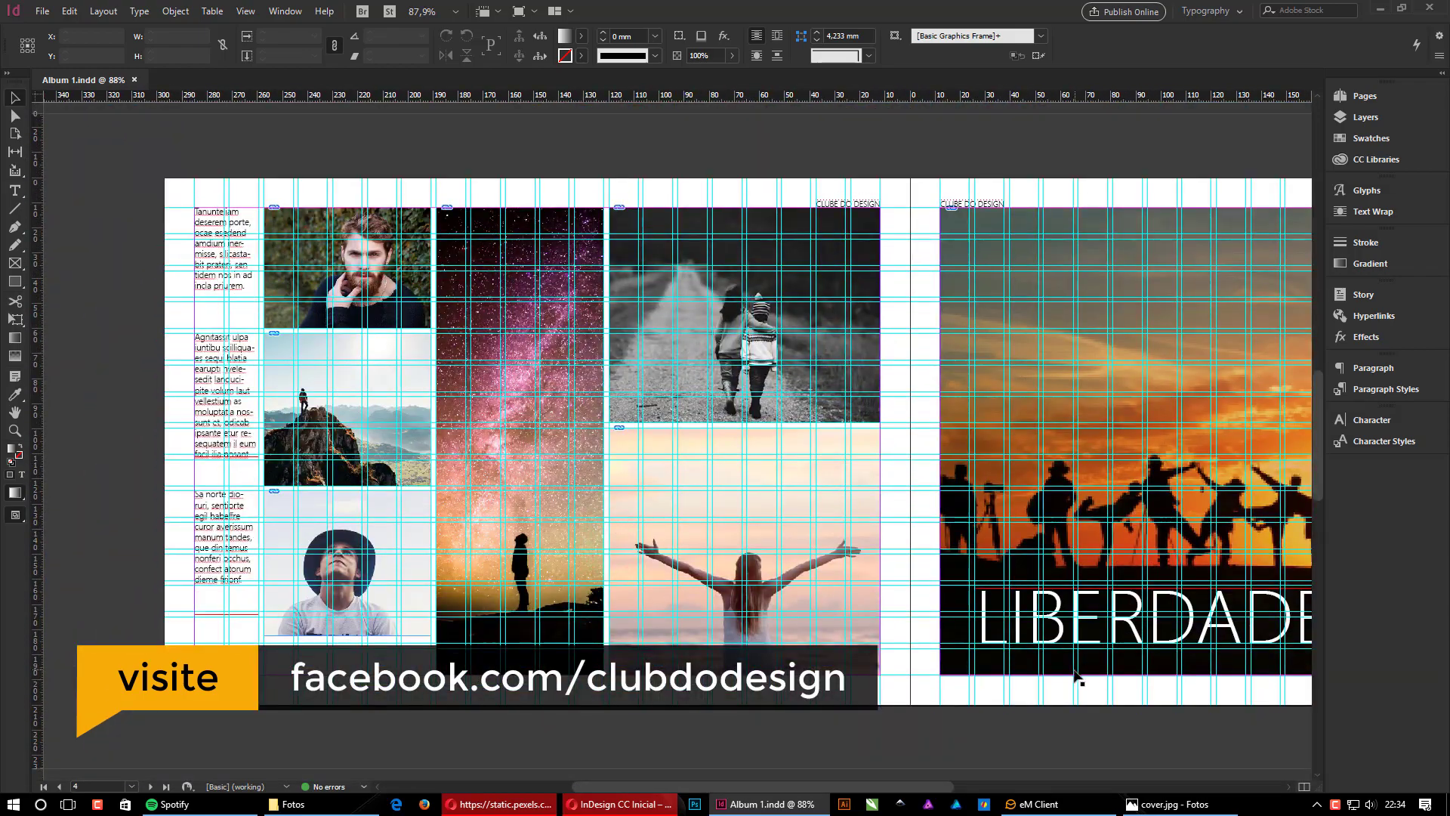
{"action": "scroll", "coordinate": [1073, 671], "scroll_direction": "up", "scroll_amount": 10}
{"action": "left_click_drag", "start_coordinate": [926, 470], "coordinate": [411, 499]}
{"action": "left_click_drag", "start_coordinate": [371, 211], "coordinate": [1226, 784]}
{"action": "left_click_drag", "start_coordinate": [903, 413], "coordinate": [931, 487]}
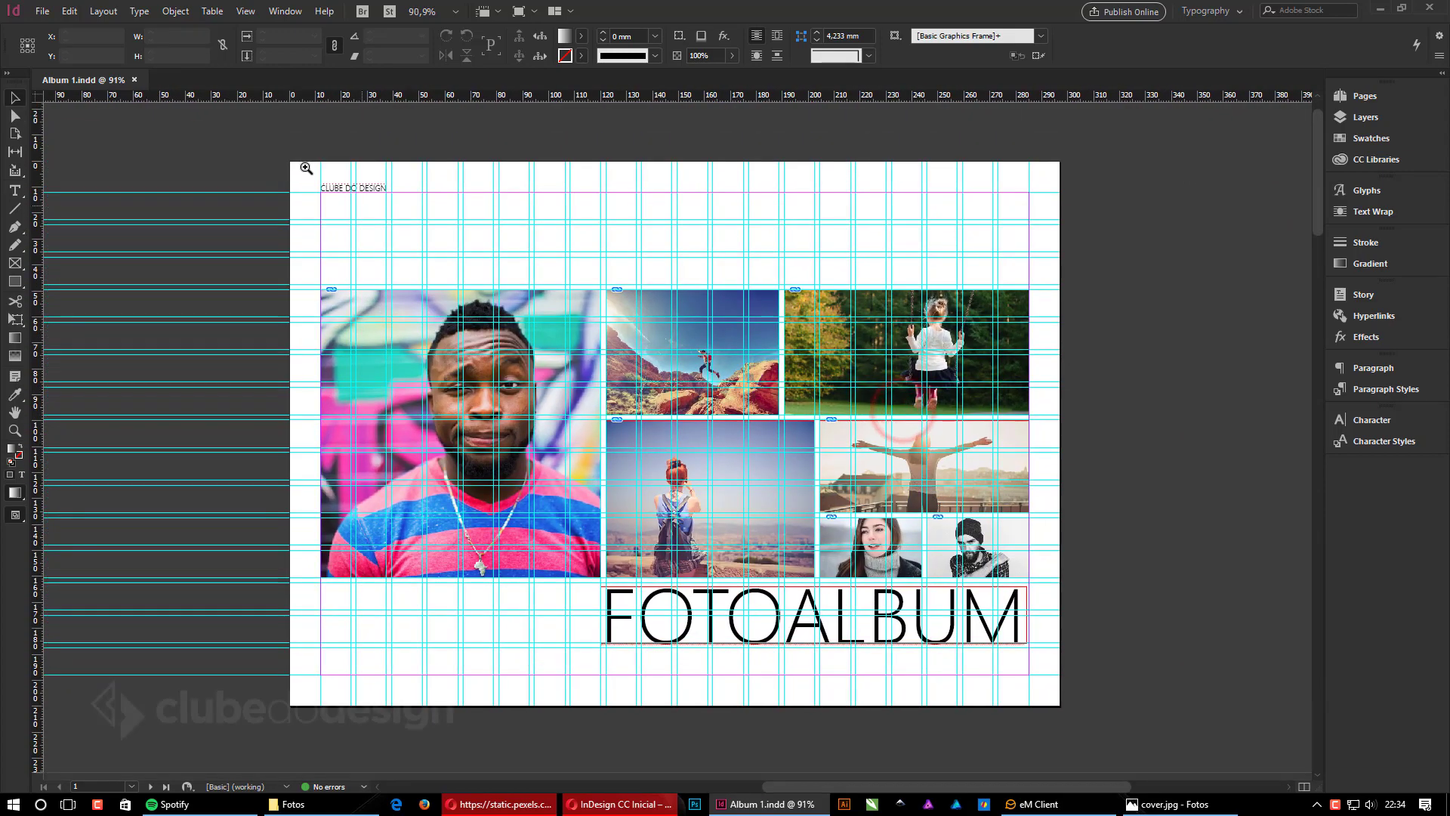
{"action": "left_click", "coordinate": [273, 144]}
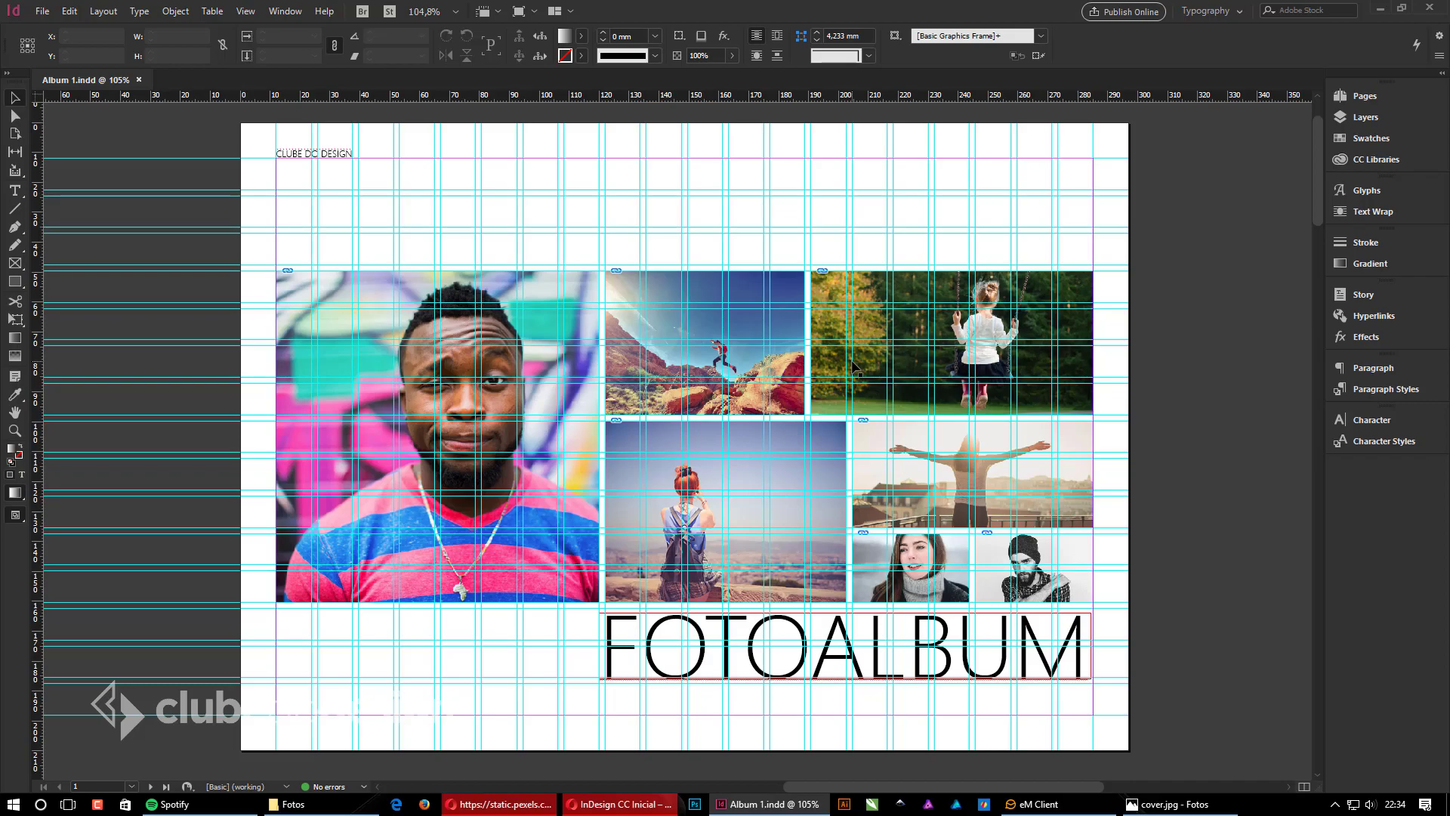
Step: Review the grid on the album pages from the cover down to page 7 and return to the cover
{"action": "scroll", "coordinate": [854, 368], "scroll_direction": "down", "scroll_amount": 20}
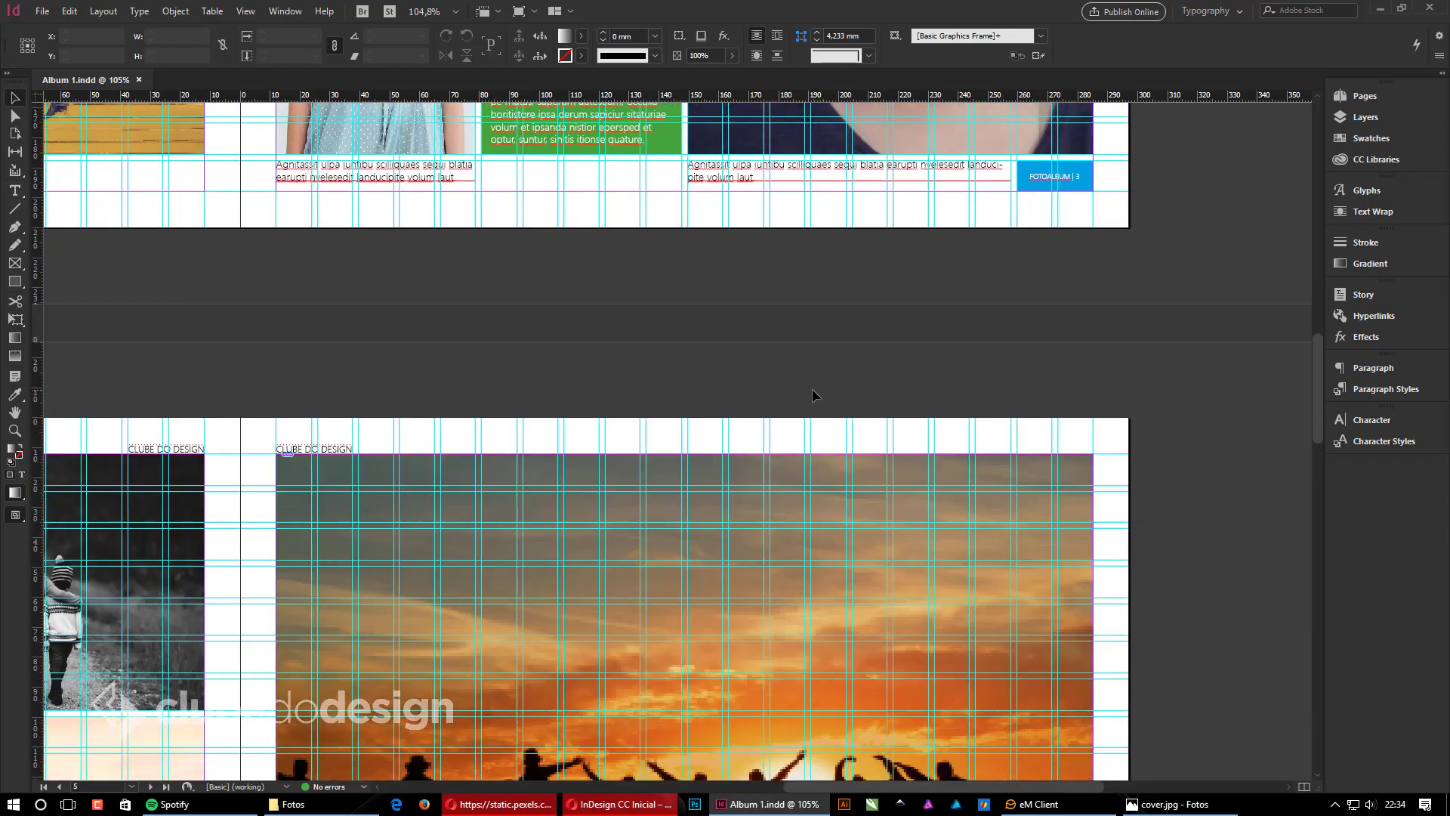
{"action": "scroll", "coordinate": [813, 394], "scroll_direction": "down", "scroll_amount": 20}
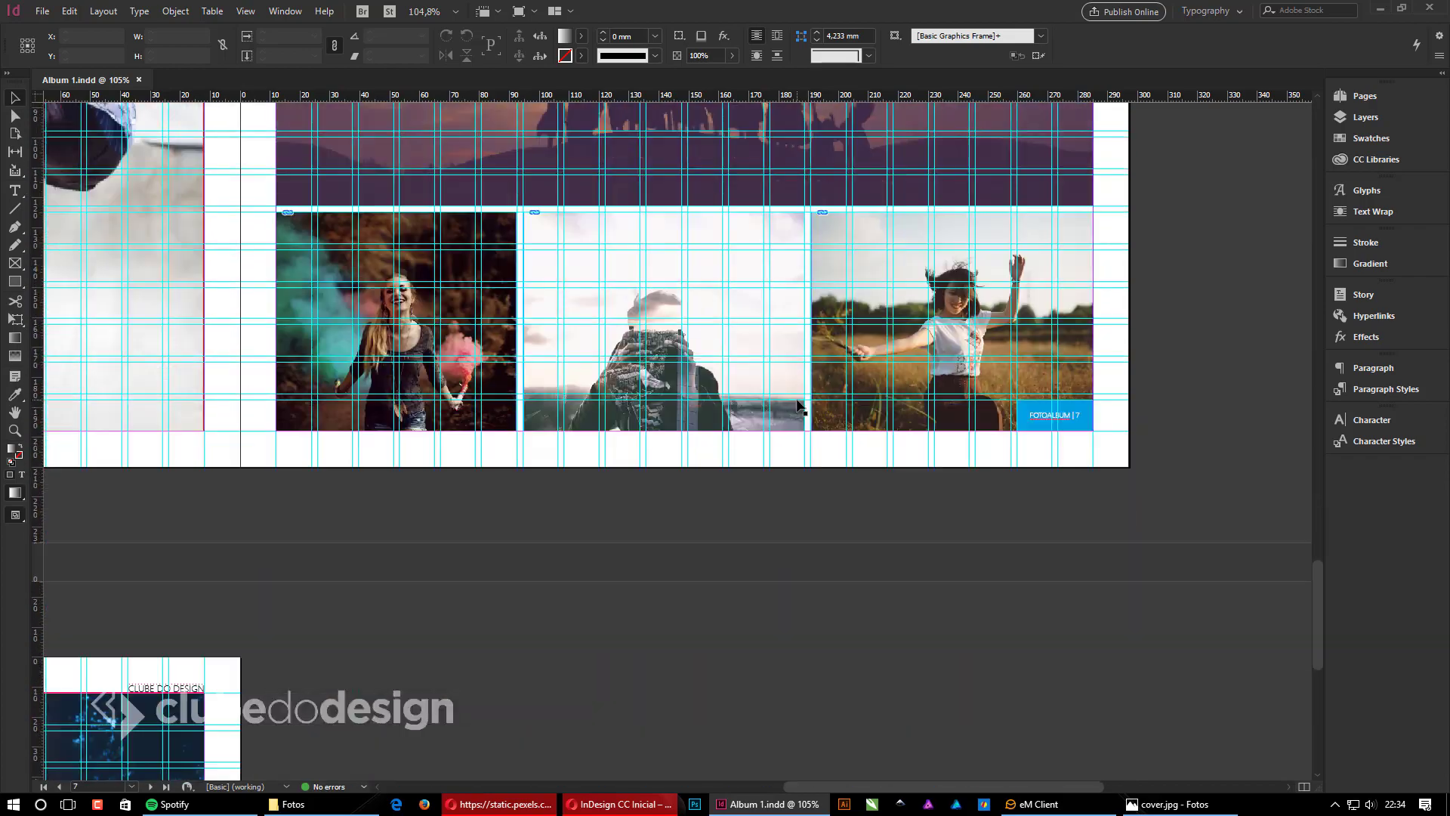
{"action": "scroll", "coordinate": [658, 449], "scroll_direction": "up", "scroll_amount": 20}
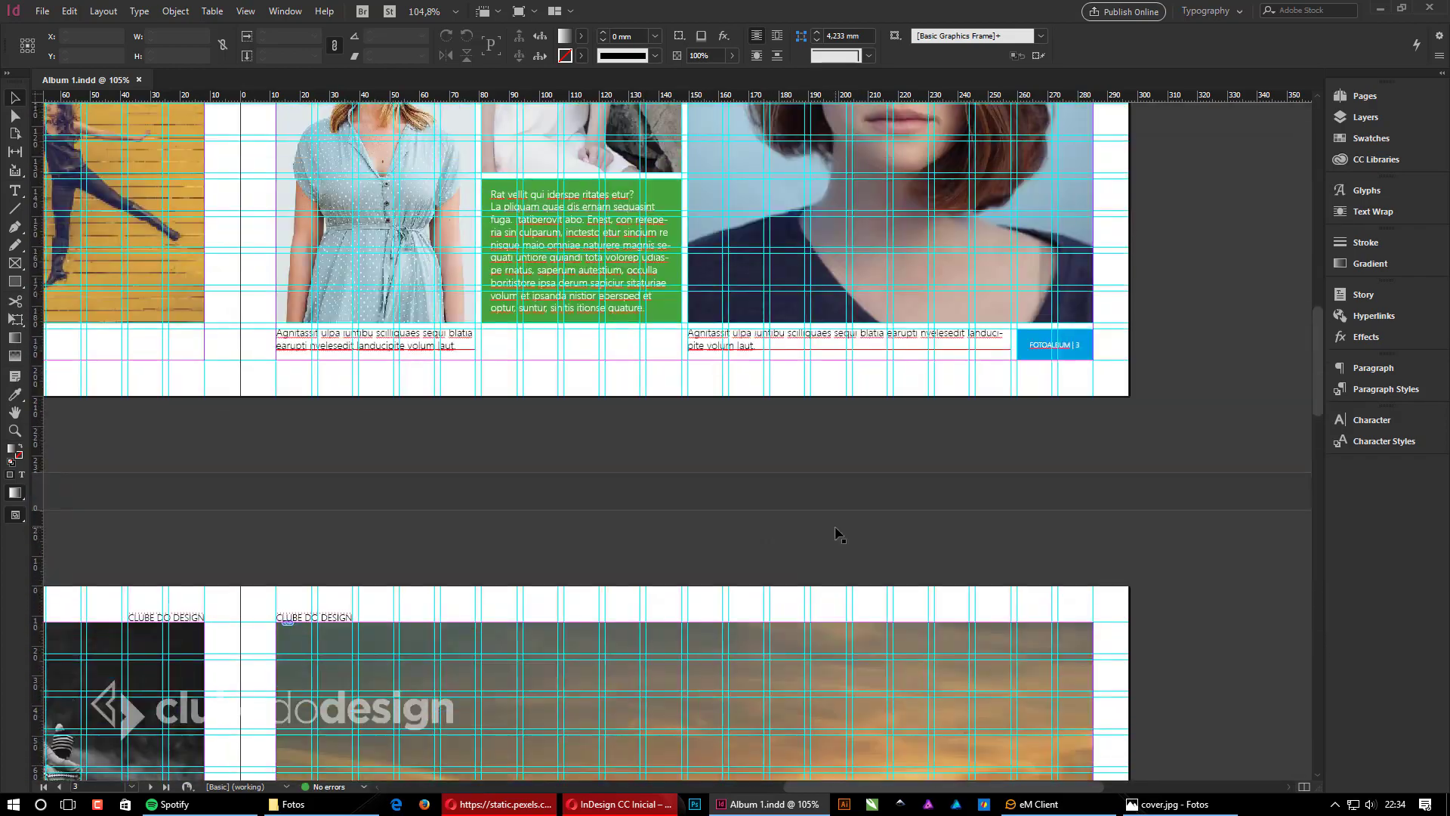
{"action": "scroll", "coordinate": [836, 538], "scroll_direction": "up", "scroll_amount": 20}
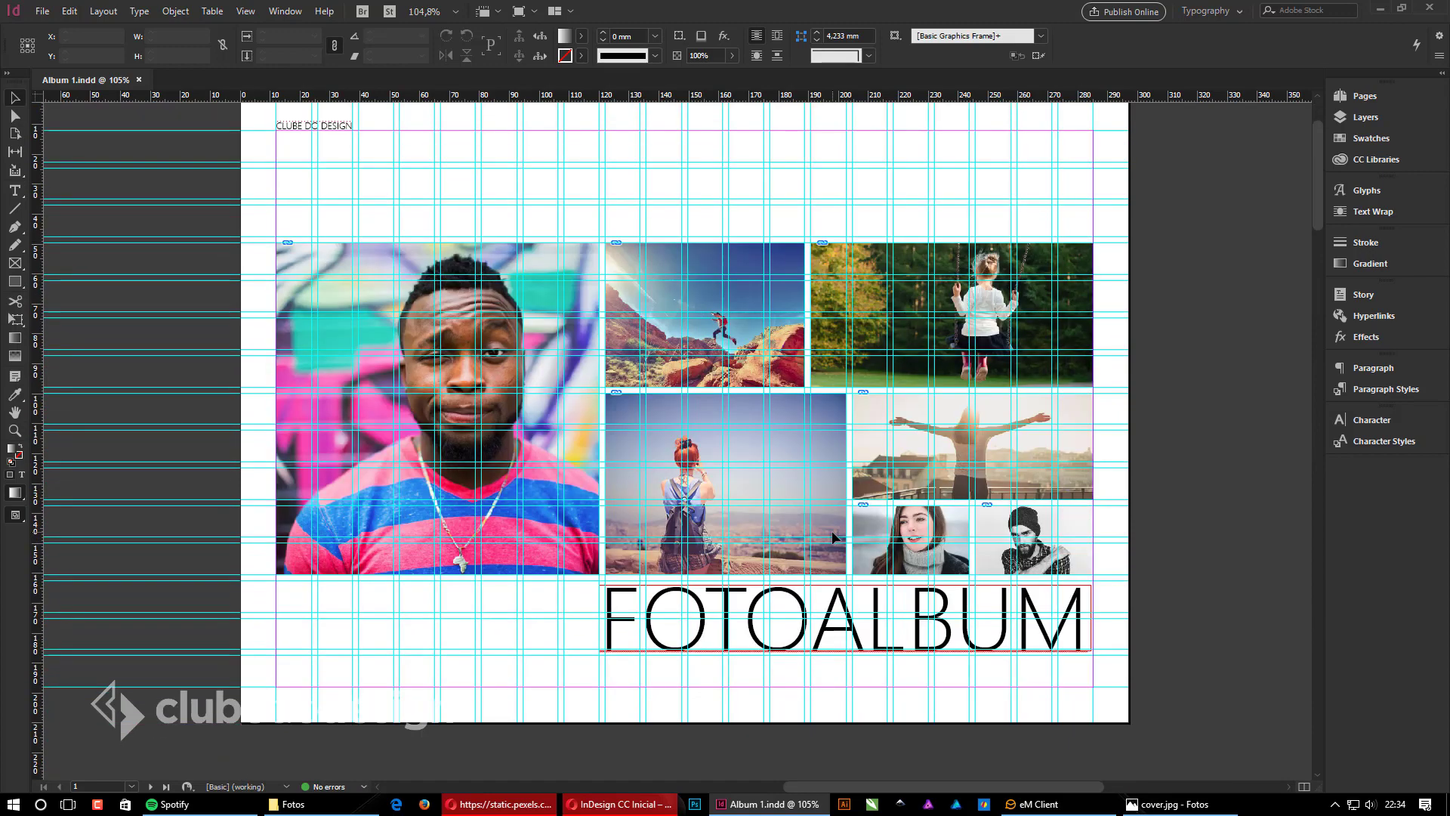
{"action": "scroll", "coordinate": [904, 537], "scroll_direction": "up", "scroll_amount": 2}
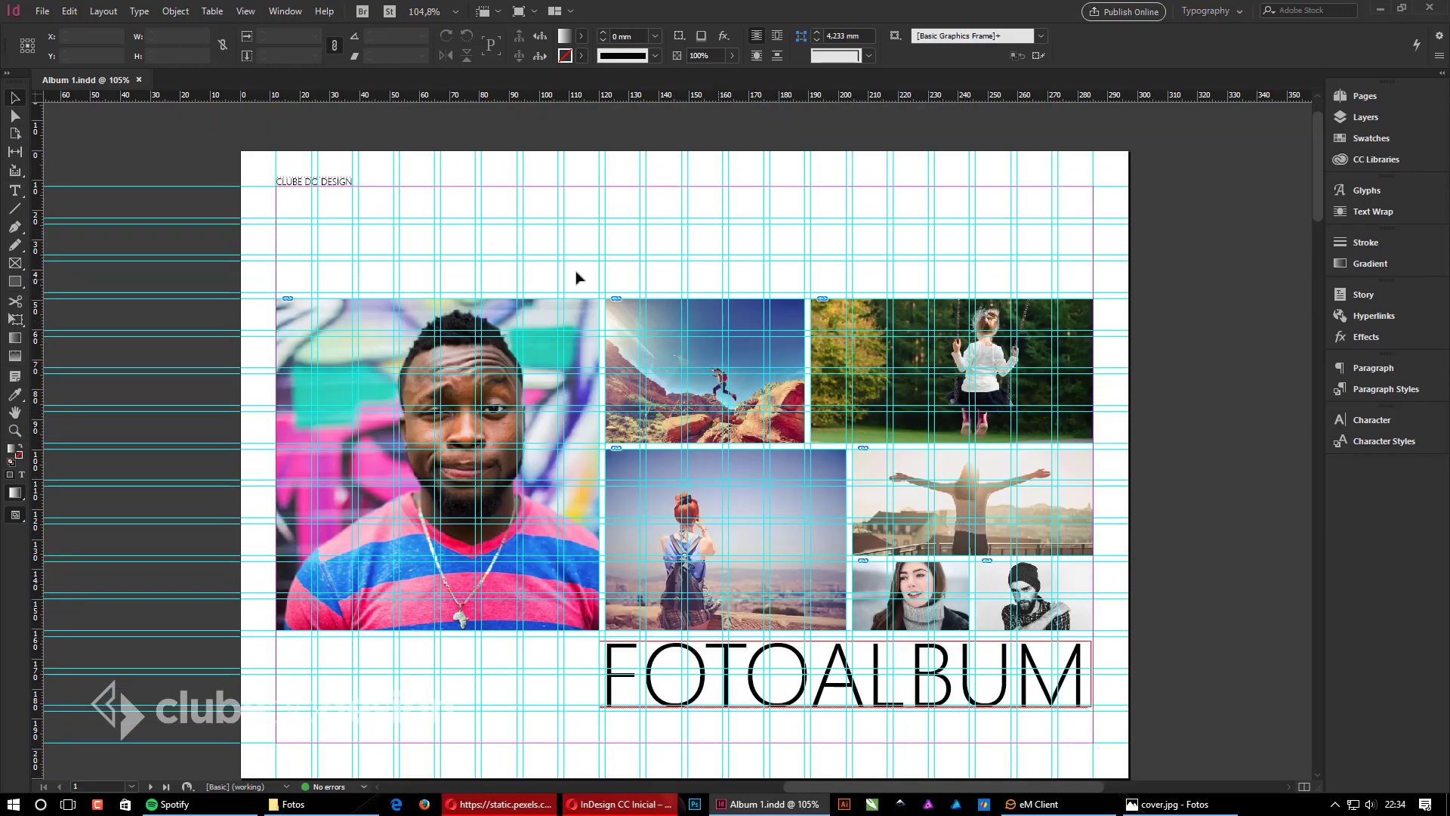
{"action": "scroll", "coordinate": [660, 327], "scroll_direction": "down", "scroll_amount": 2}
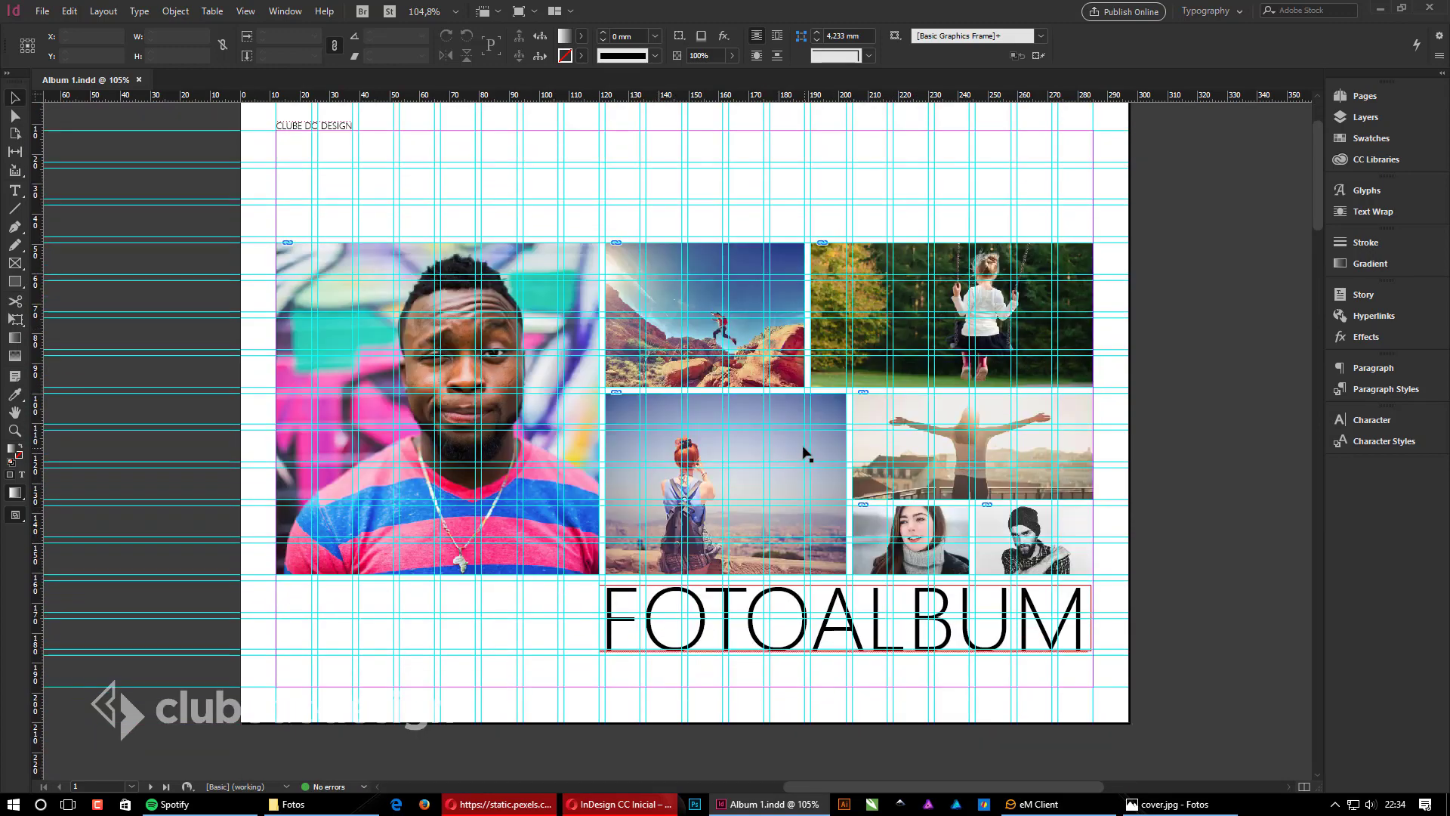
{"action": "scroll", "coordinate": [747, 433], "scroll_direction": "up", "scroll_amount": 2}
{"action": "scroll", "coordinate": [746, 433], "scroll_direction": "down", "scroll_amount": 2}
{"action": "scroll", "coordinate": [802, 447], "scroll_direction": "up", "scroll_amount": 2}
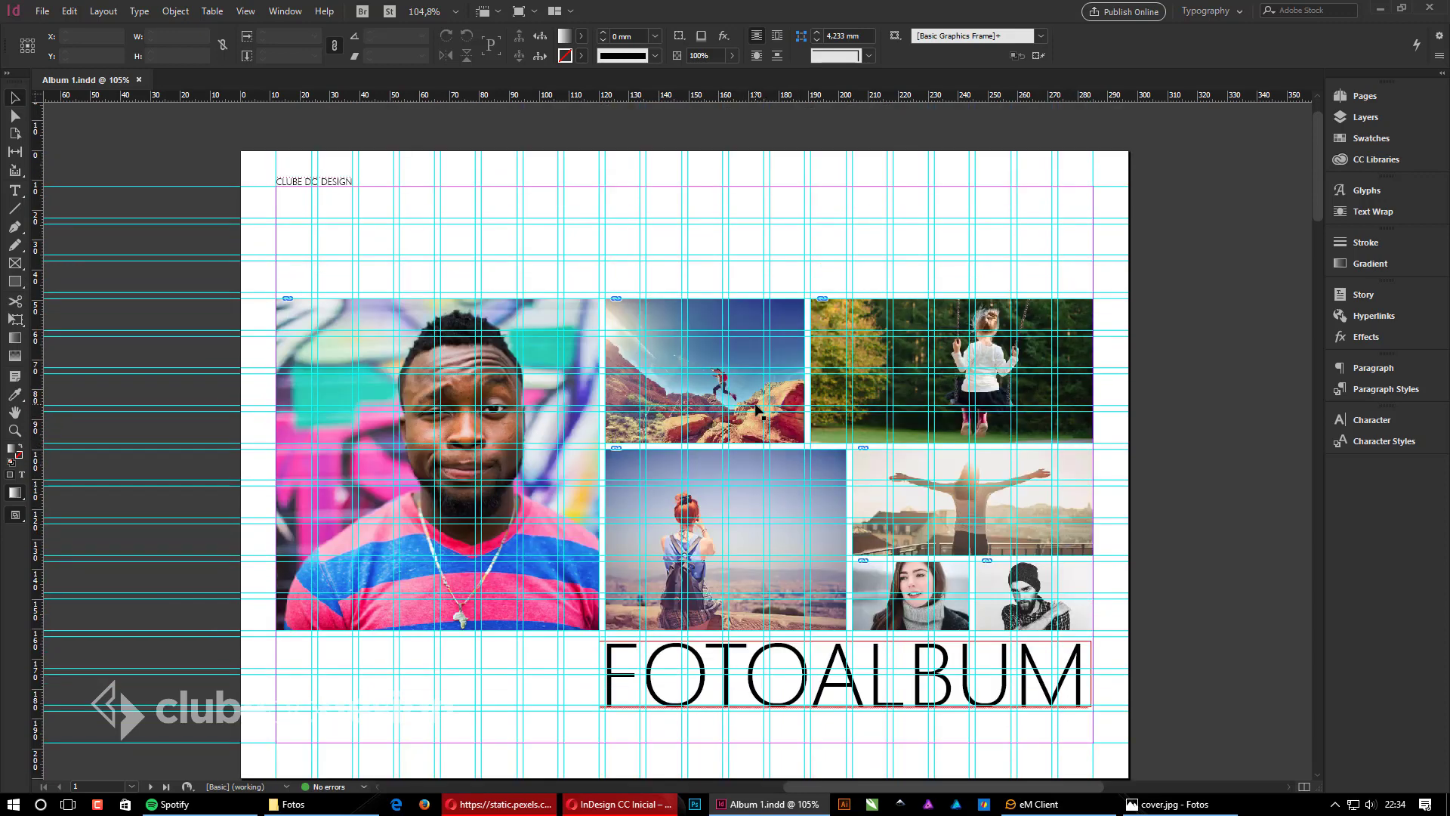
{"action": "scroll", "coordinate": [756, 409], "scroll_direction": "down", "scroll_amount": 2}
{"action": "scroll", "coordinate": [831, 469], "scroll_direction": "up", "scroll_amount": 2}
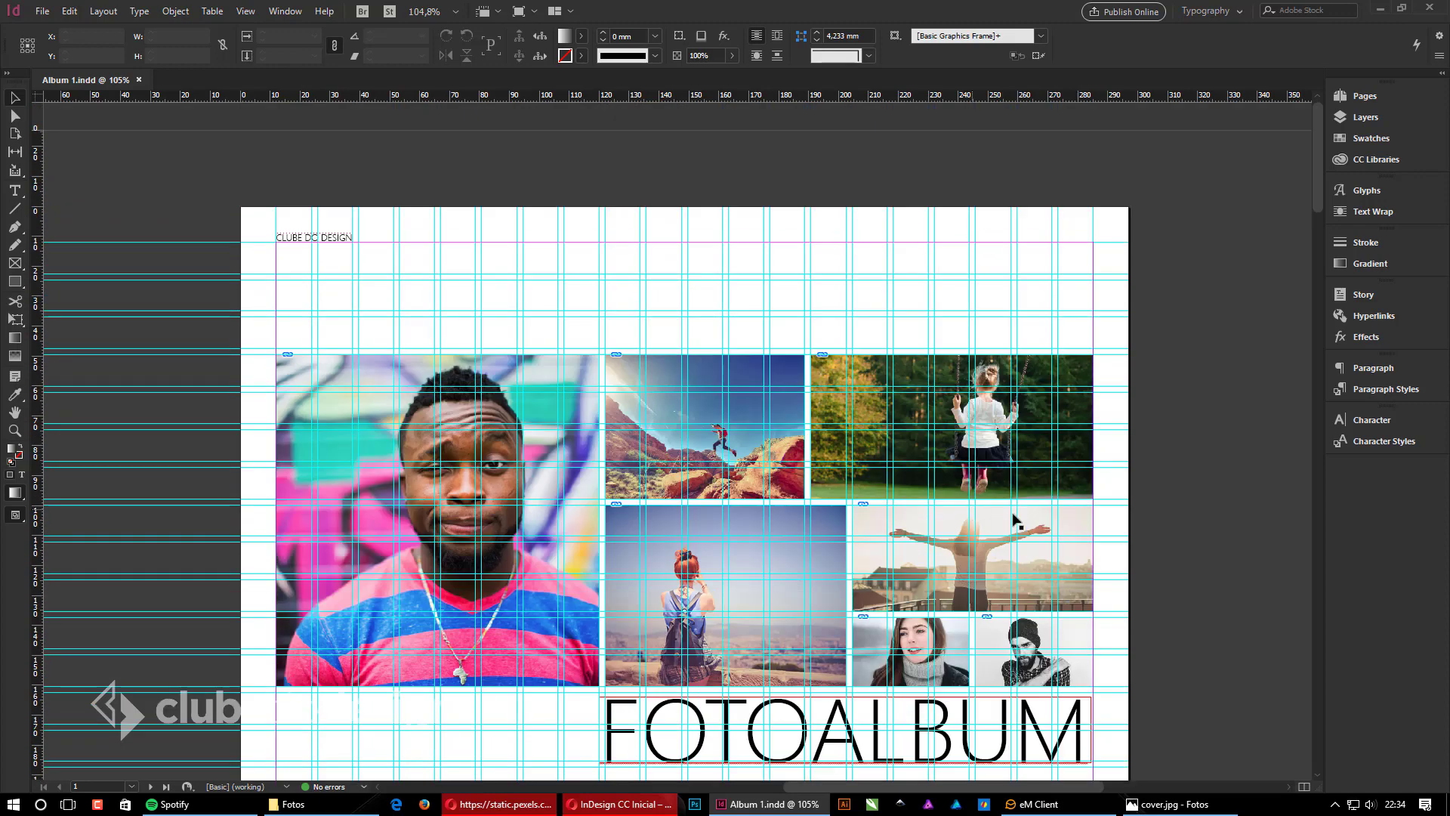
{"action": "scroll", "coordinate": [679, 483], "scroll_direction": "down", "scroll_amount": 1}
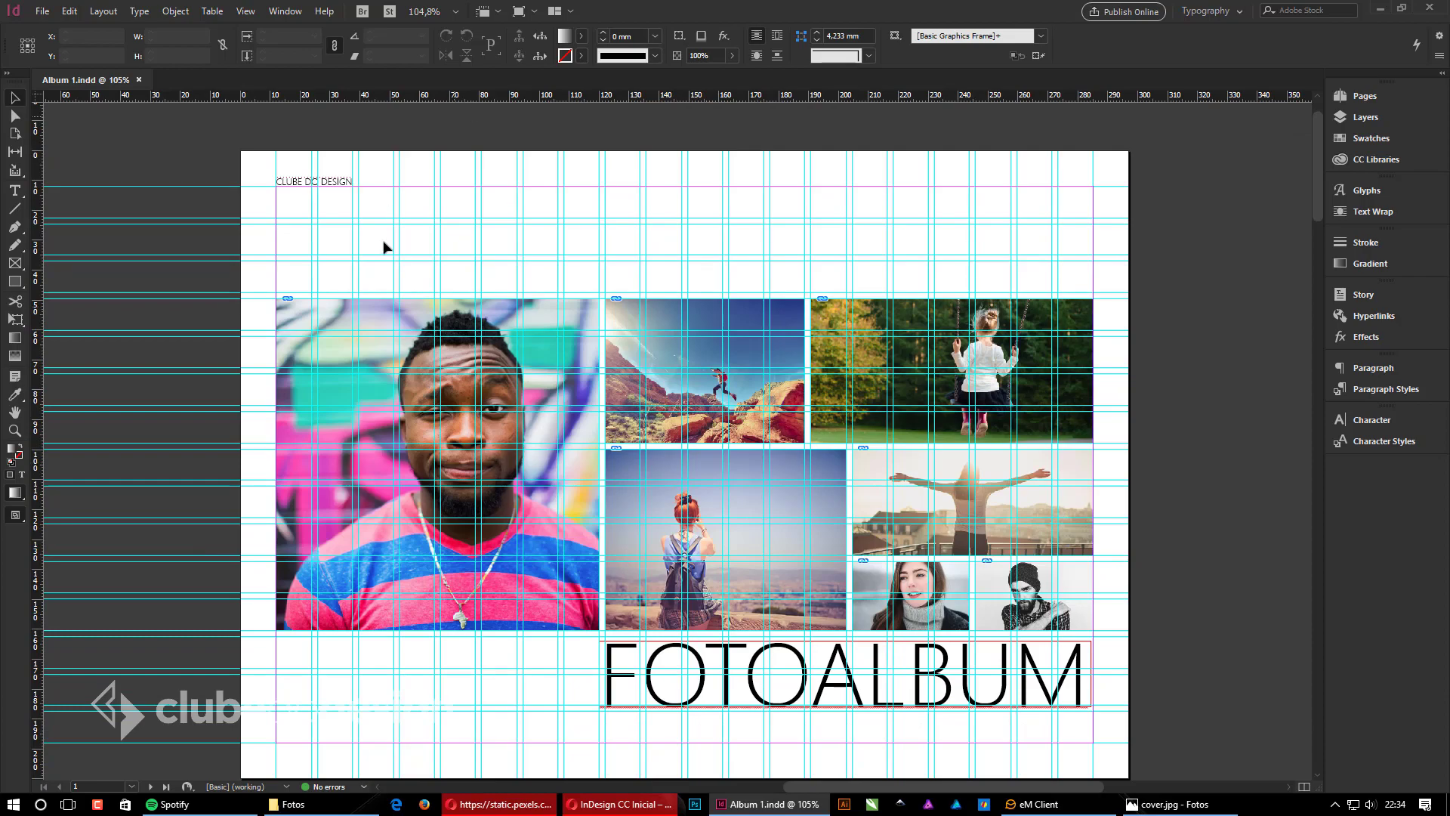
Step: Examine how the photos, green text block and captions on page 3 align to the grid, and return to the cover
{"action": "scroll", "coordinate": [936, 435], "scroll_direction": "down", "scroll_amount": 15}
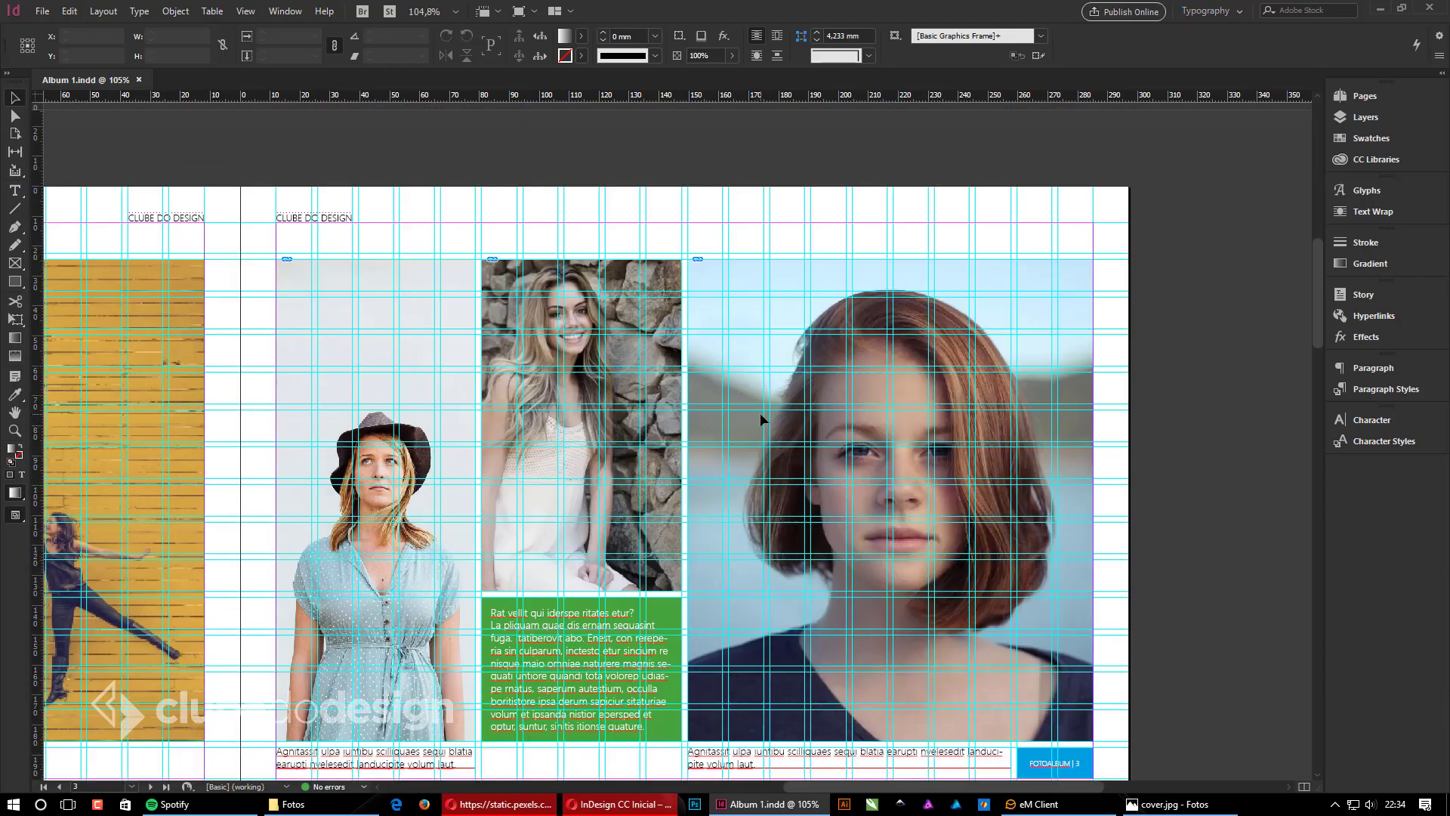
{"action": "scroll", "coordinate": [762, 420], "scroll_direction": "down", "scroll_amount": 1}
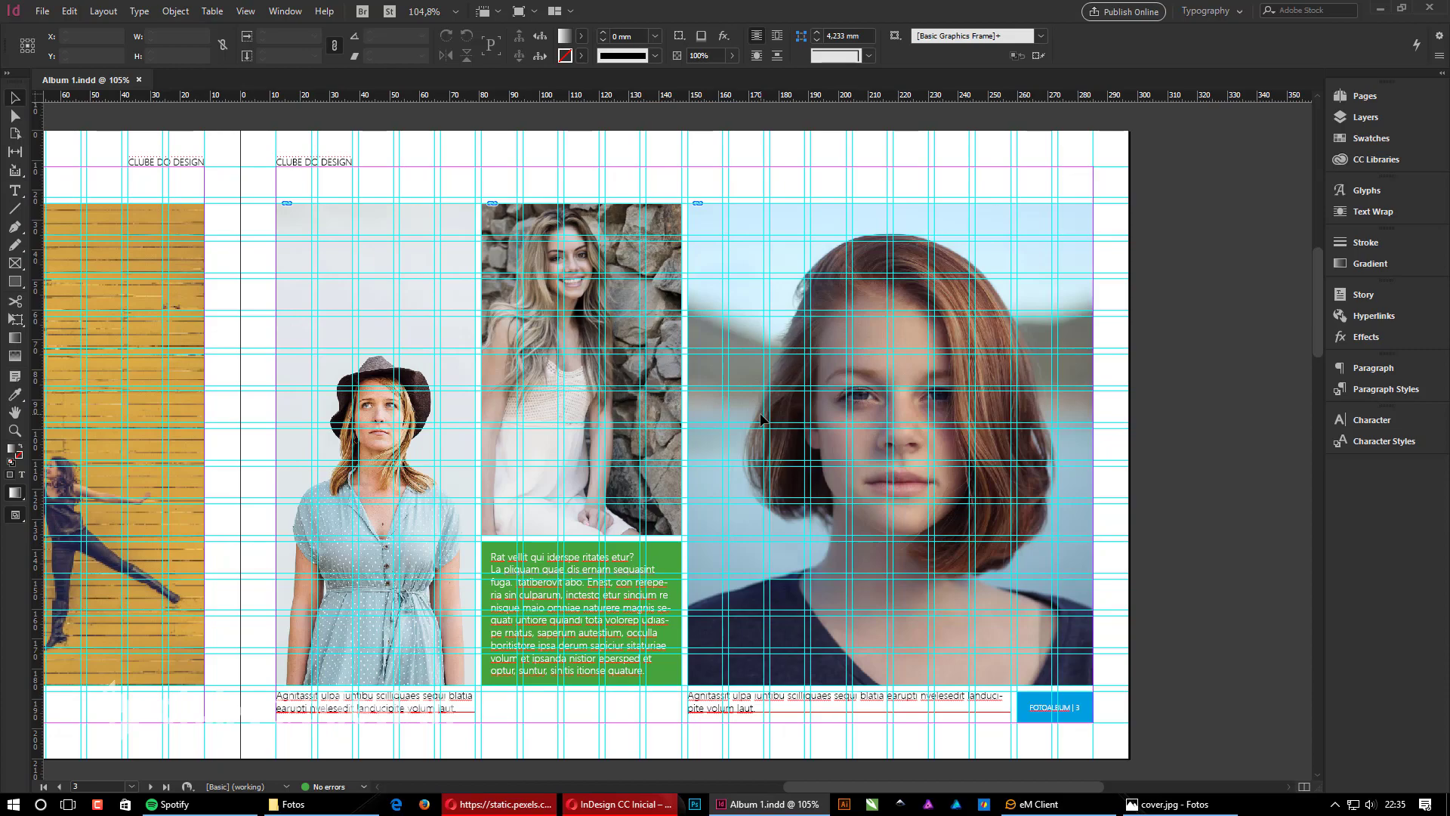
{"action": "scroll", "coordinate": [772, 423], "scroll_direction": "up", "scroll_amount": 10}
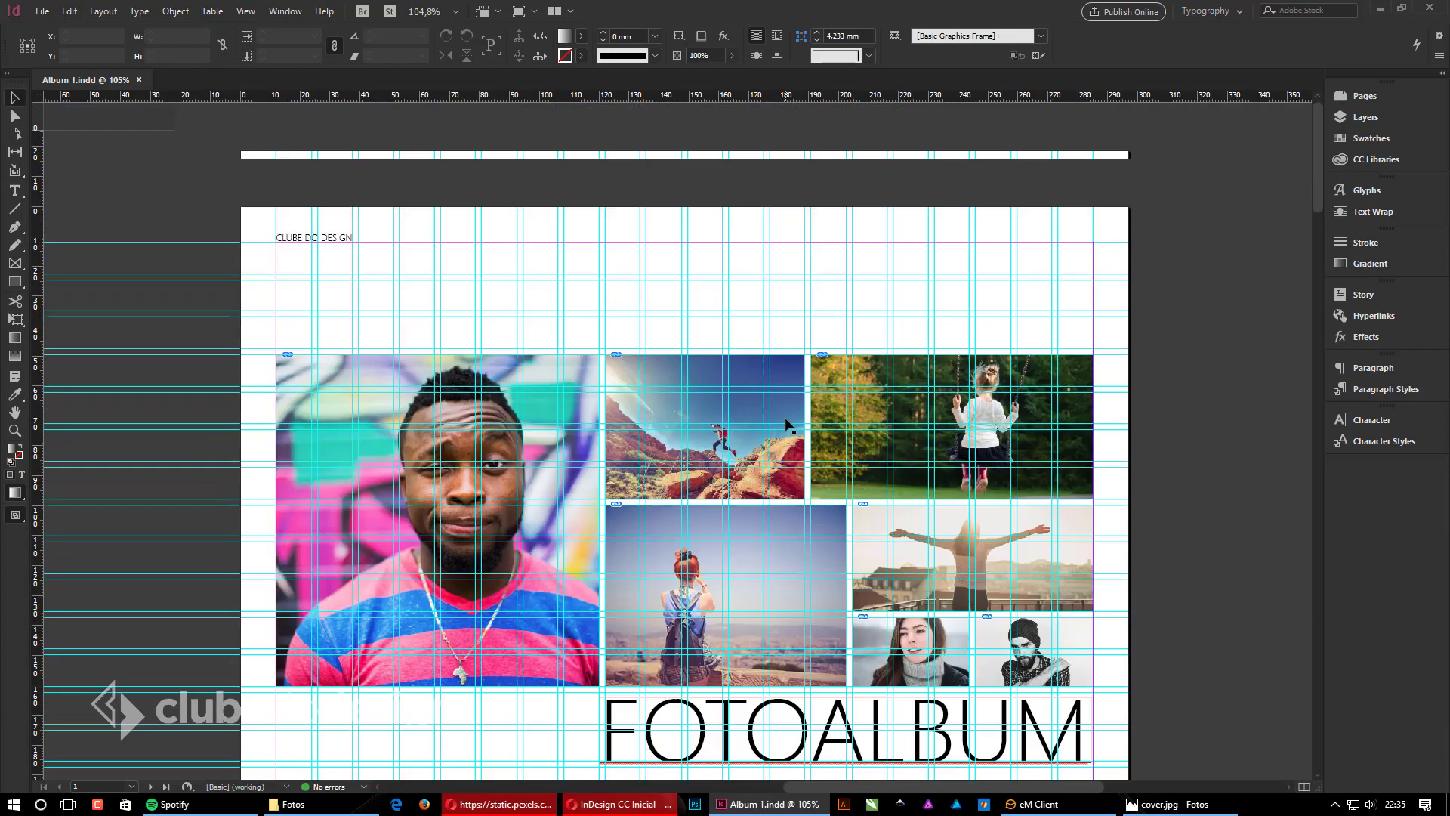
{"action": "scroll", "coordinate": [784, 427], "scroll_direction": "down", "scroll_amount": 1}
Step: Switch to the Opera browser and read through the InDesign CC Inicial course page on Suíte Criativa
{"action": "key", "text": "alt+Tab"}
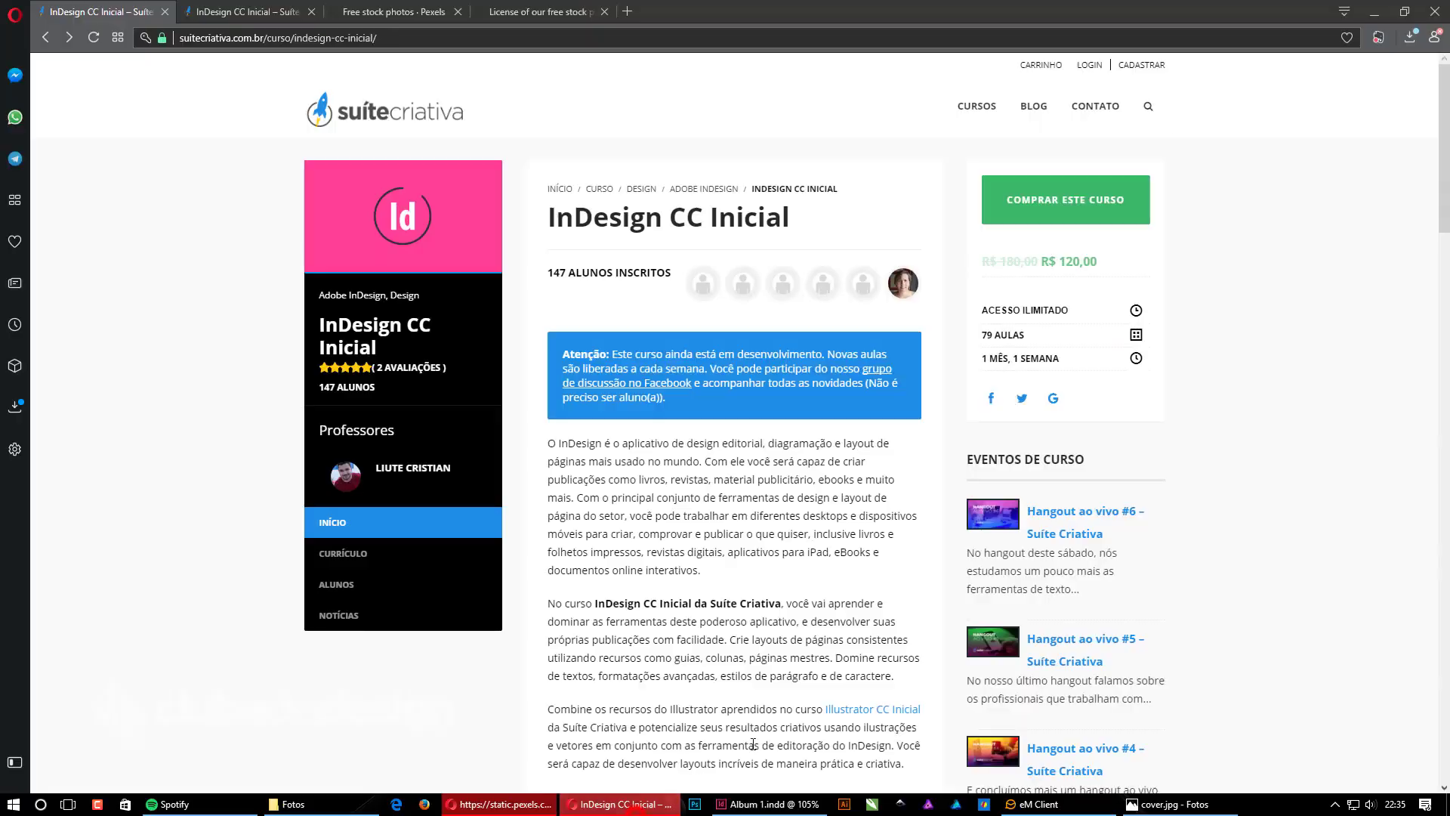
{"action": "scroll", "coordinate": [794, 579], "scroll_direction": "down", "scroll_amount": 20}
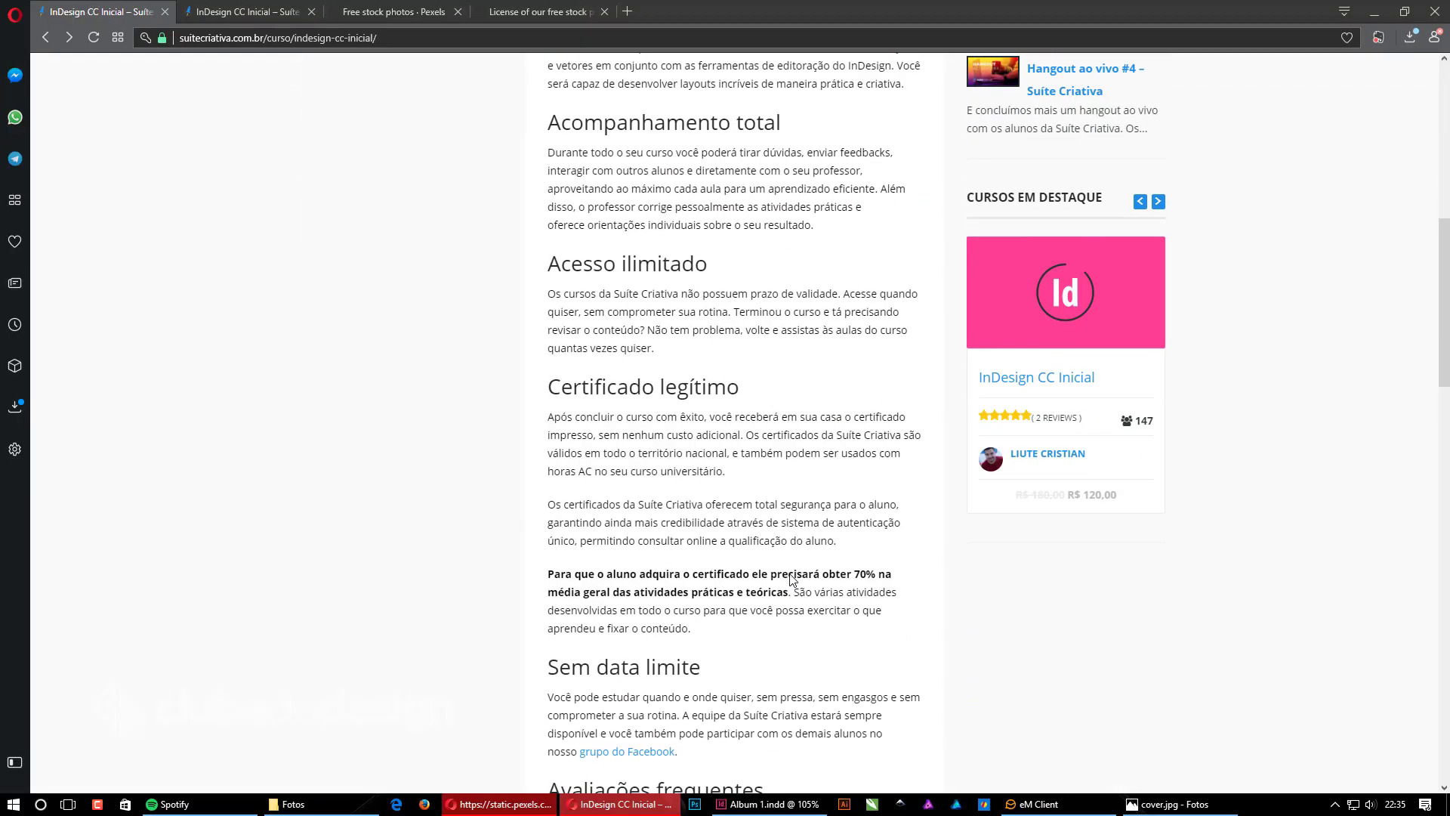
{"action": "scroll", "coordinate": [982, 658], "scroll_direction": "up", "scroll_amount": 20}
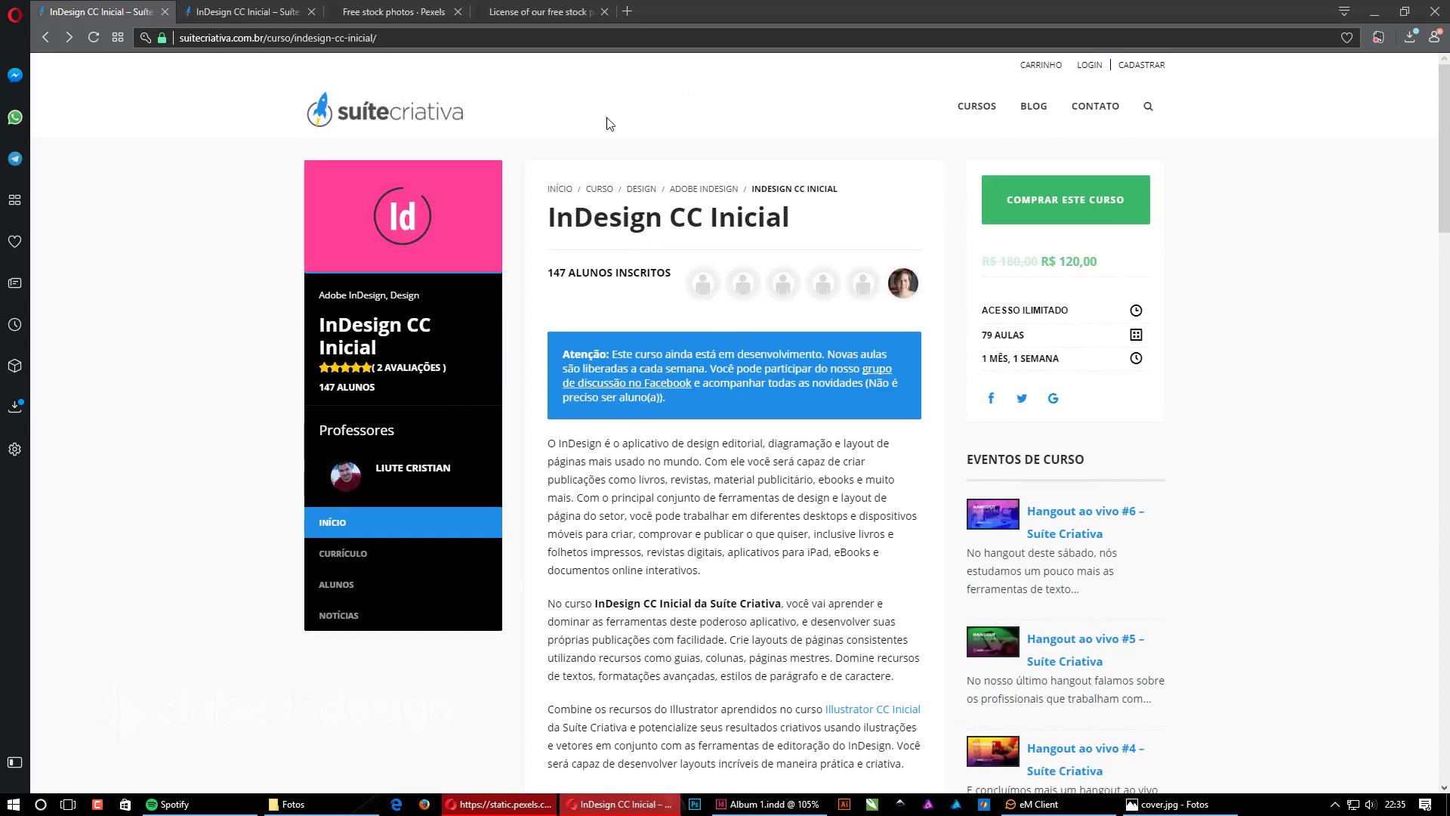
{"action": "scroll", "coordinate": [711, 480], "scroll_direction": "down", "scroll_amount": 5}
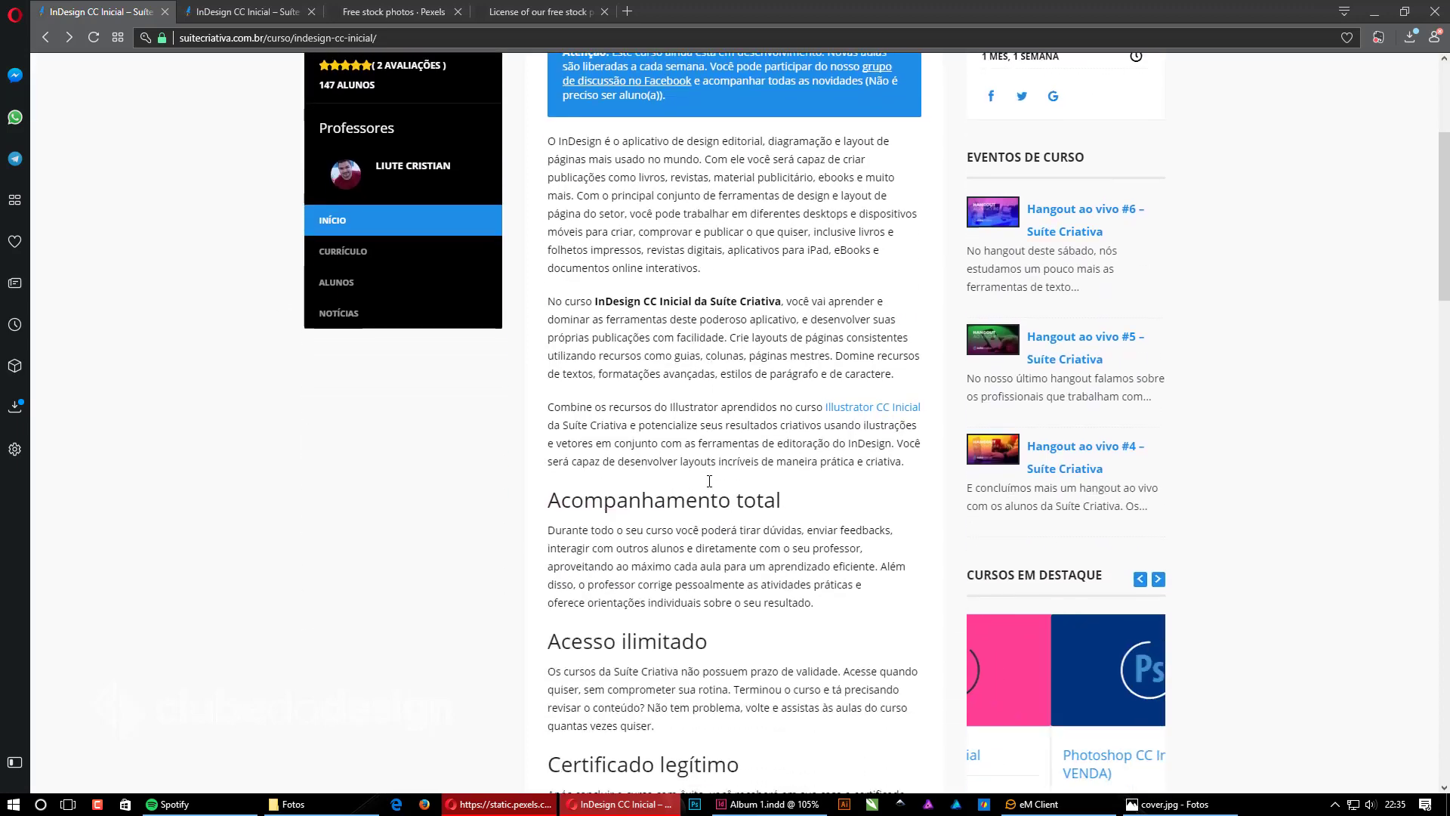
{"action": "scroll", "coordinate": [706, 499], "scroll_direction": "up", "scroll_amount": 5}
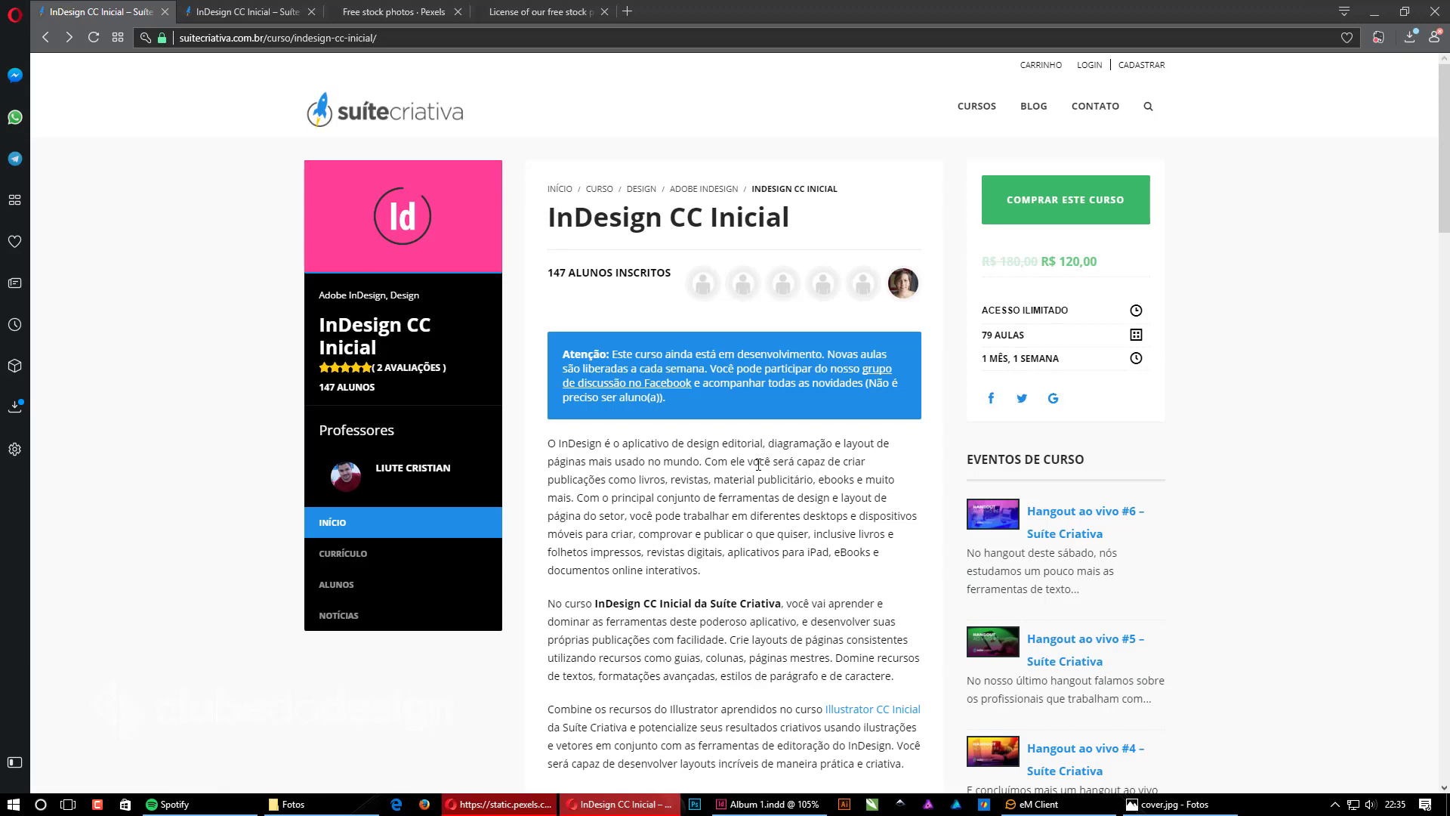
{"action": "scroll", "coordinate": [811, 485], "scroll_direction": "down", "scroll_amount": 5}
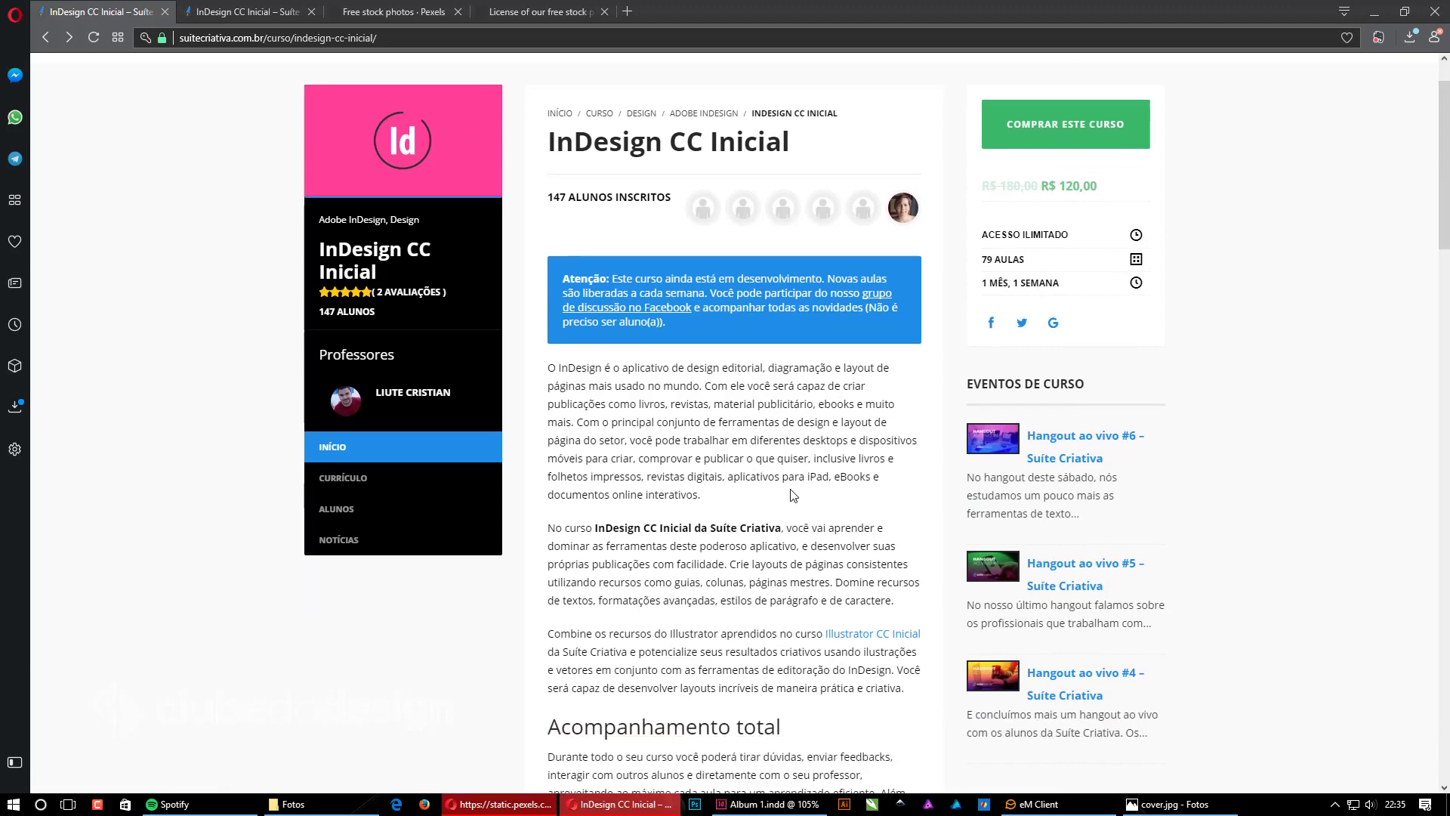
{"action": "scroll", "coordinate": [752, 643], "scroll_direction": "up", "scroll_amount": 5}
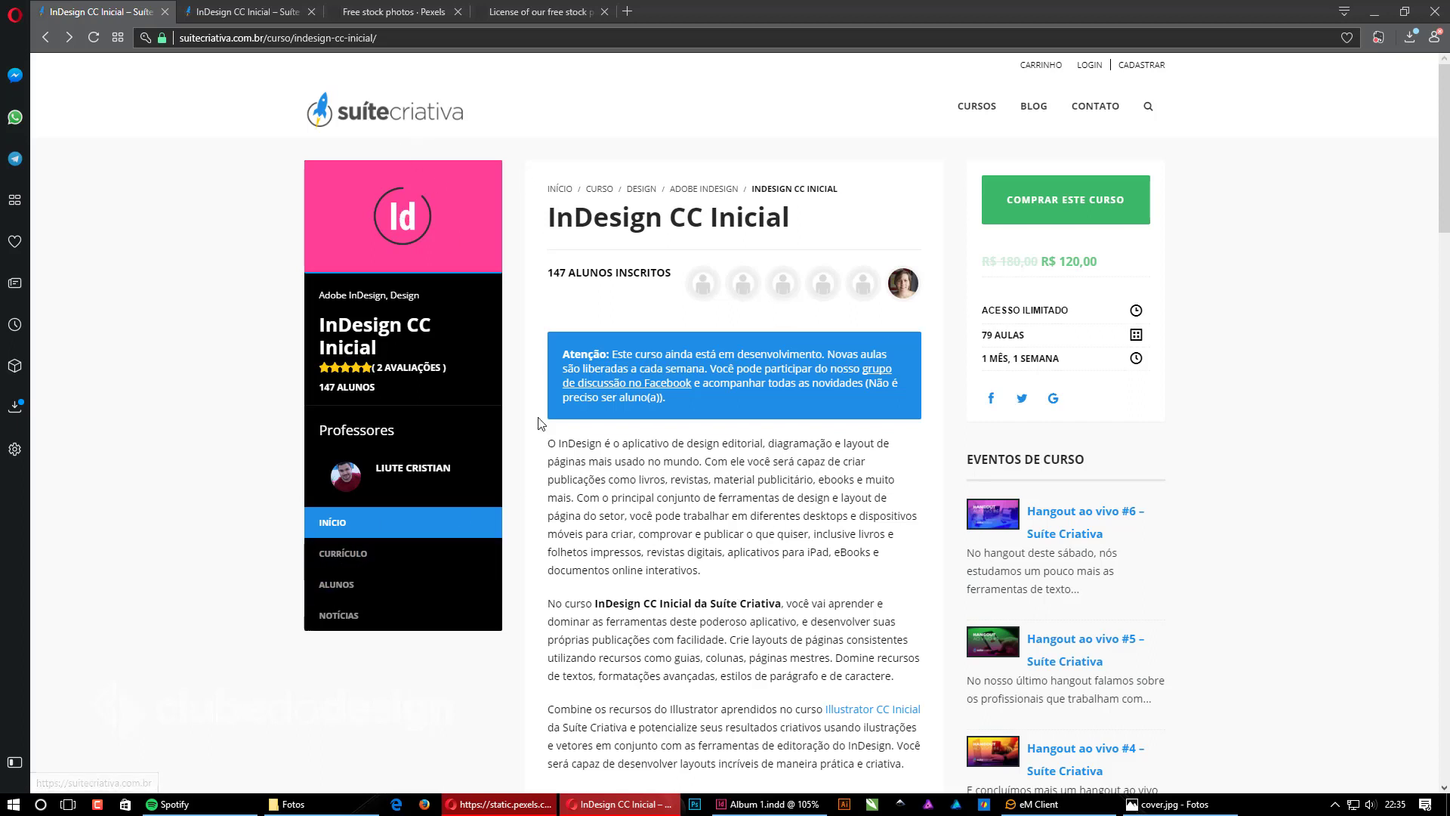
Step: Bring up the course curriculum page and collapse the Introdução, Módulo 1 and Módulo 2 sections
{"action": "left_click", "coordinate": [250, 17]}
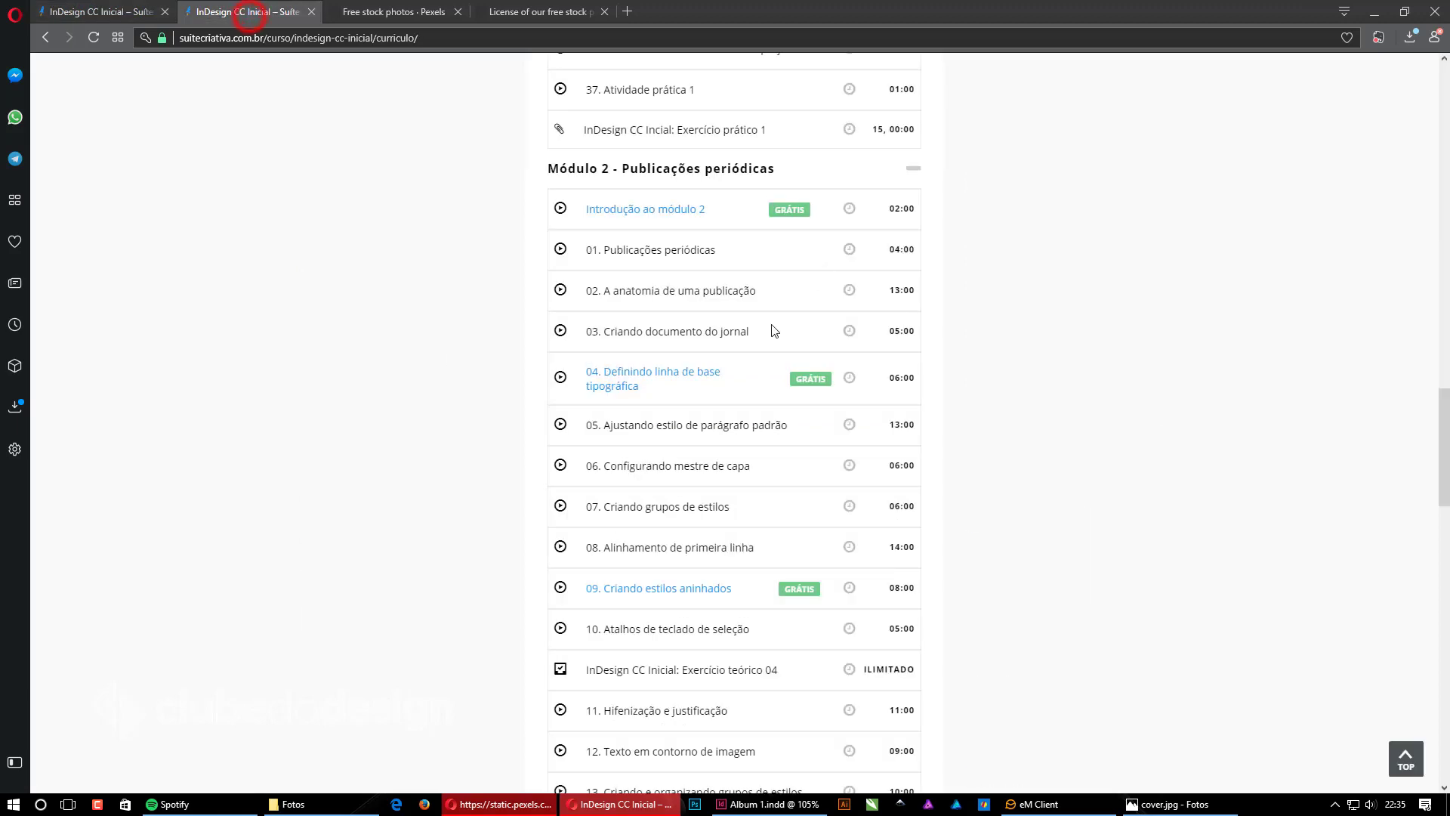
{"action": "scroll", "coordinate": [894, 469], "scroll_direction": "up", "scroll_amount": 6}
{"action": "scroll", "coordinate": [869, 479], "scroll_direction": "up", "scroll_amount": 15}
{"action": "left_click", "coordinate": [910, 263]}
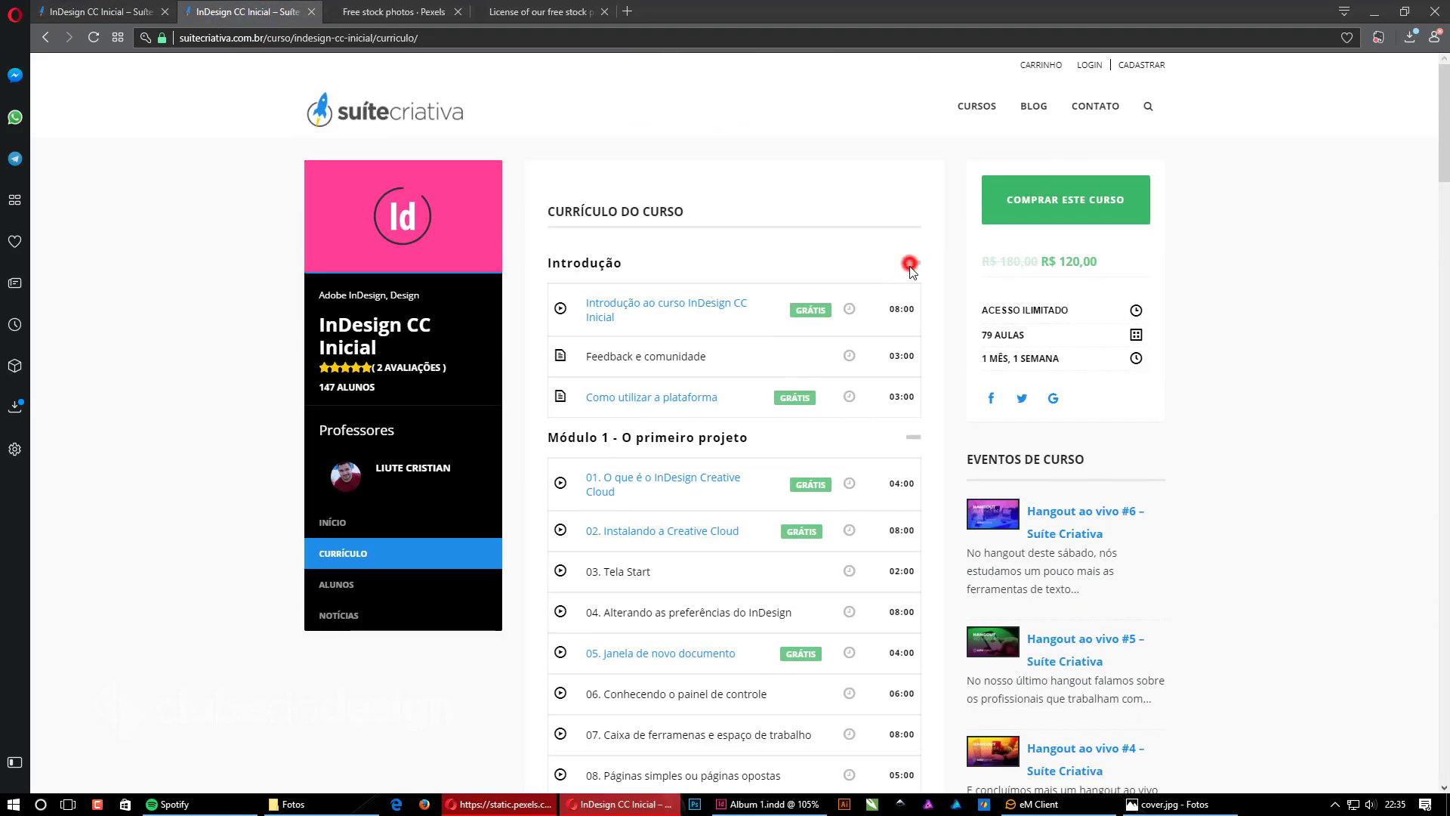
{"action": "left_click", "coordinate": [914, 302]}
{"action": "left_click", "coordinate": [912, 344]}
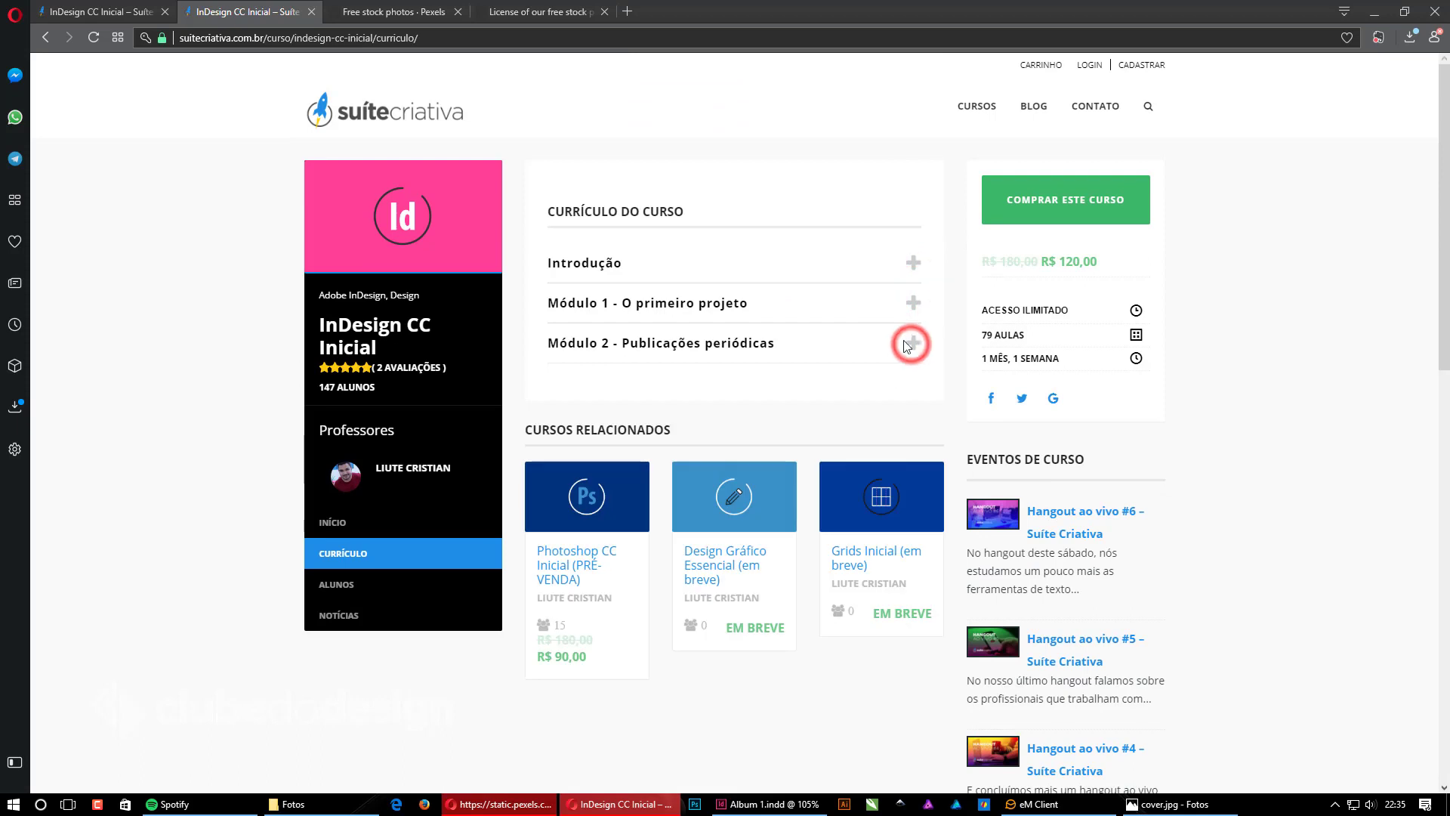
Step: Expand Módulo 1 - O primeiro projeto, look over its lesson list, and collapse the module again
{"action": "left_click", "coordinate": [914, 302]}
{"action": "scroll", "coordinate": [686, 332], "scroll_direction": "down", "scroll_amount": 1}
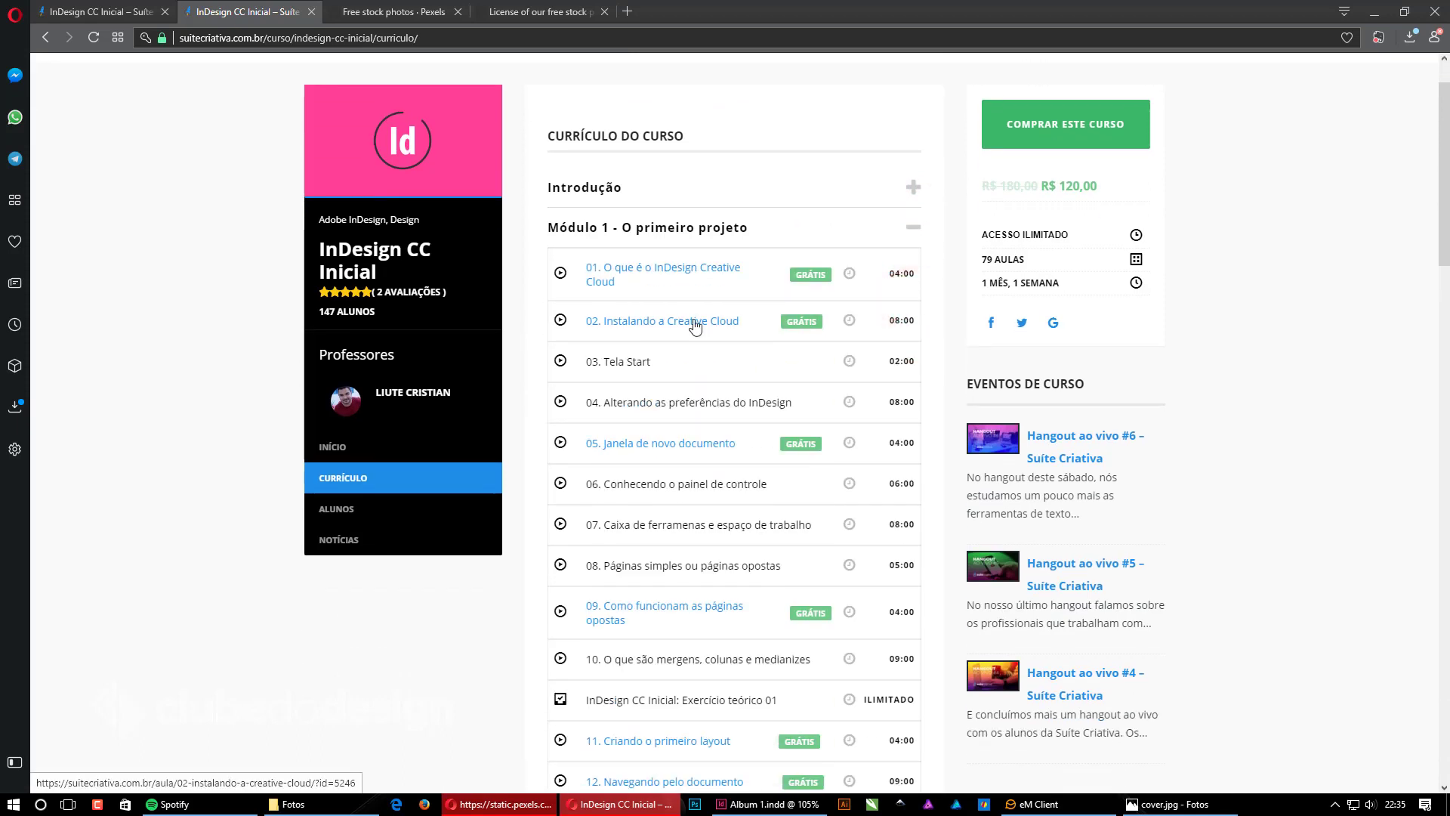
{"action": "scroll", "coordinate": [819, 438], "scroll_direction": "up", "scroll_amount": 1}
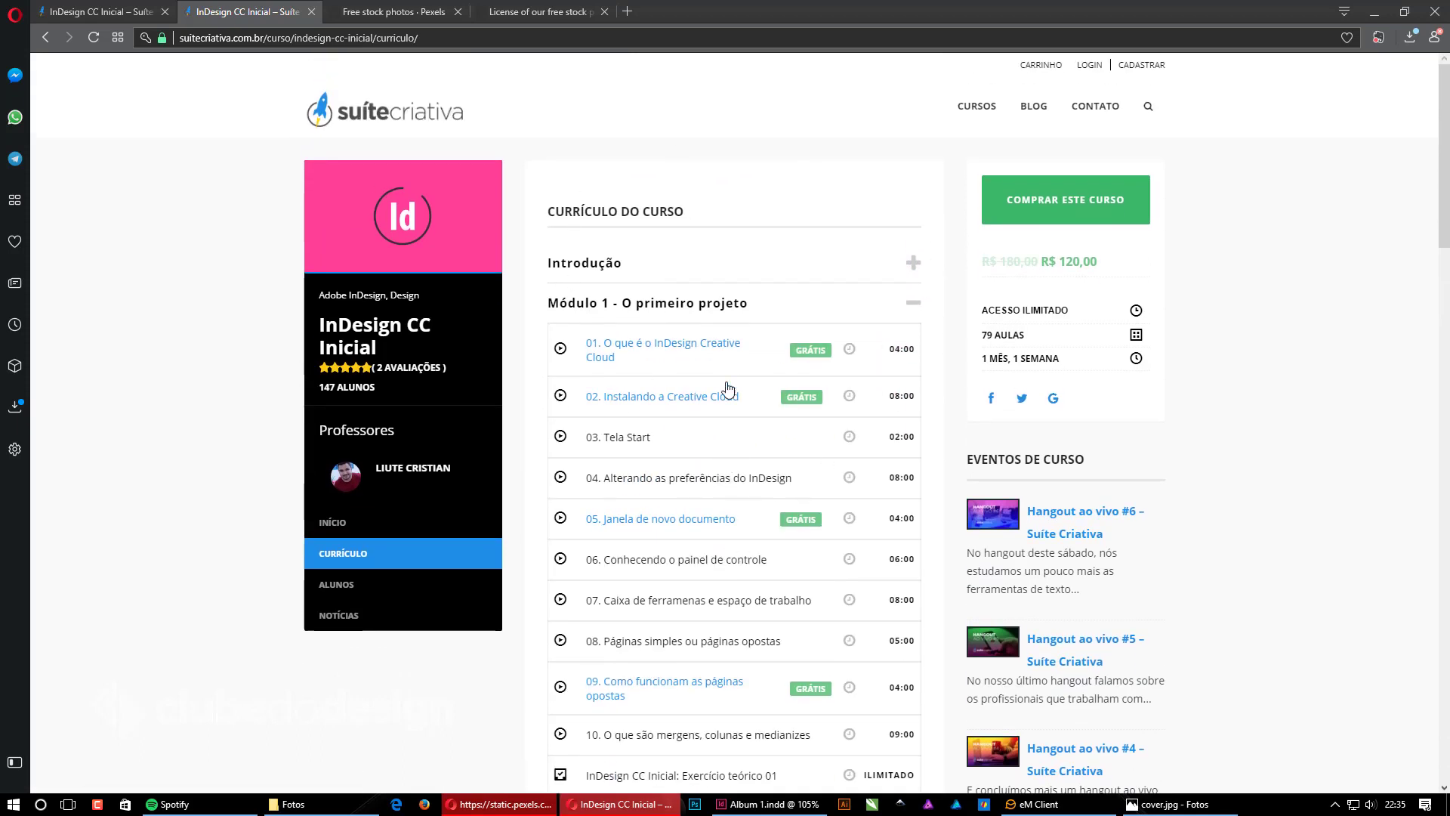
{"action": "scroll", "coordinate": [787, 529], "scroll_direction": "down", "scroll_amount": 20}
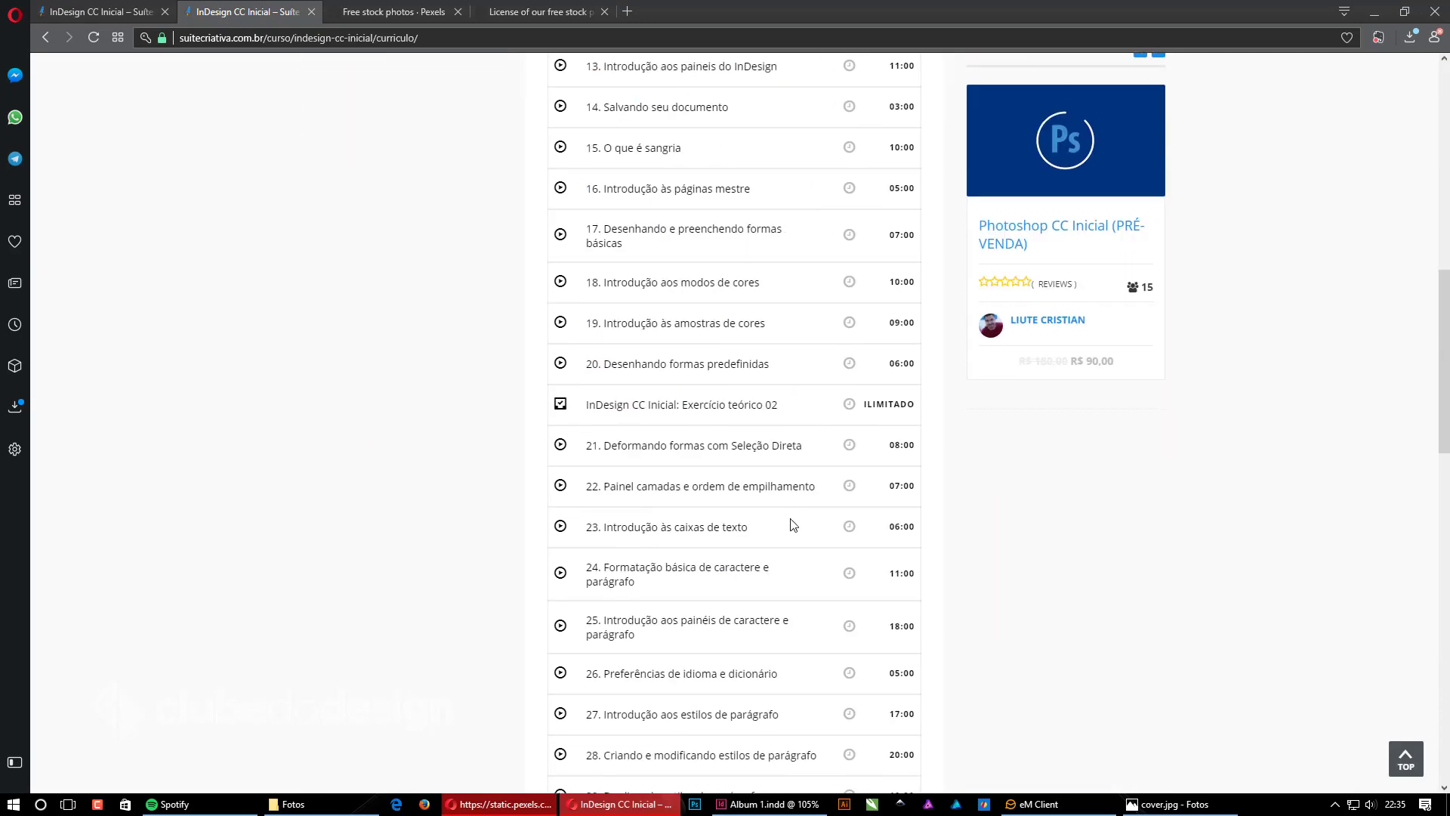
{"action": "scroll", "coordinate": [788, 529], "scroll_direction": "down", "scroll_amount": 5}
{"action": "scroll", "coordinate": [756, 551], "scroll_direction": "up", "scroll_amount": 20}
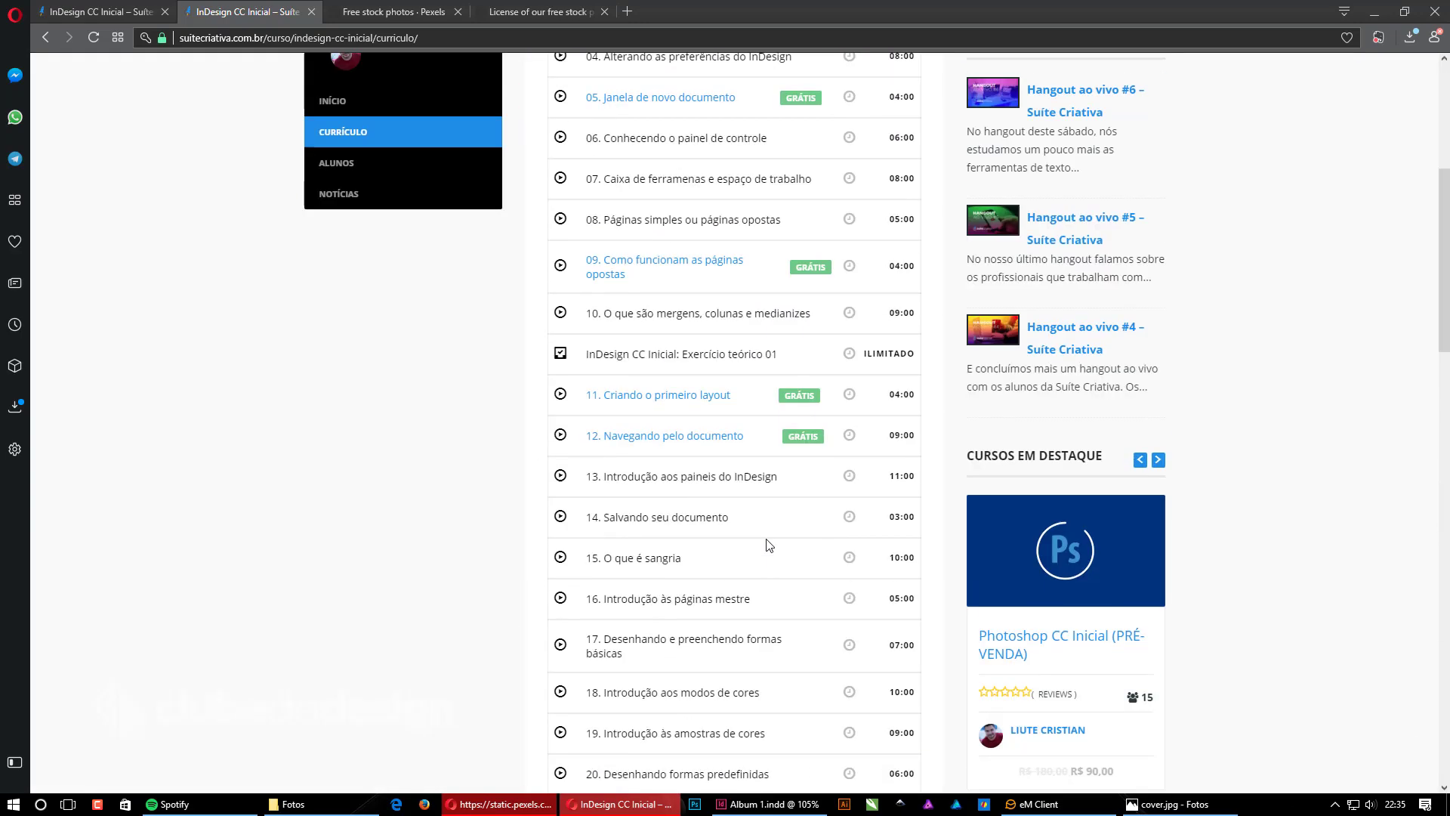
{"action": "left_click", "coordinate": [914, 304]}
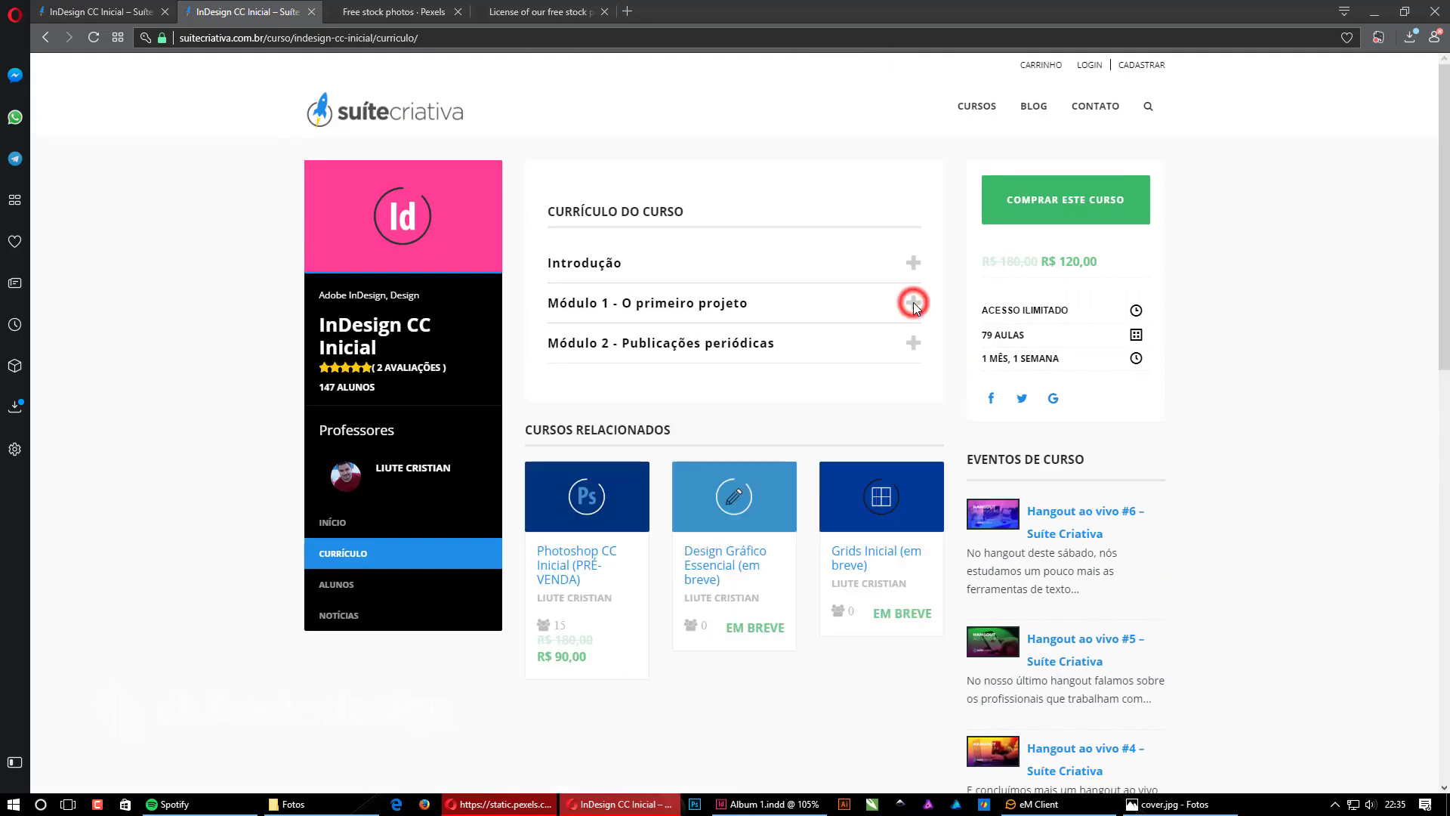
Step: Look over the rest of the curriculum page and the overview page of the InDesign CC Inicial course
{"action": "scroll", "coordinate": [799, 382], "scroll_direction": "down", "scroll_amount": 13}
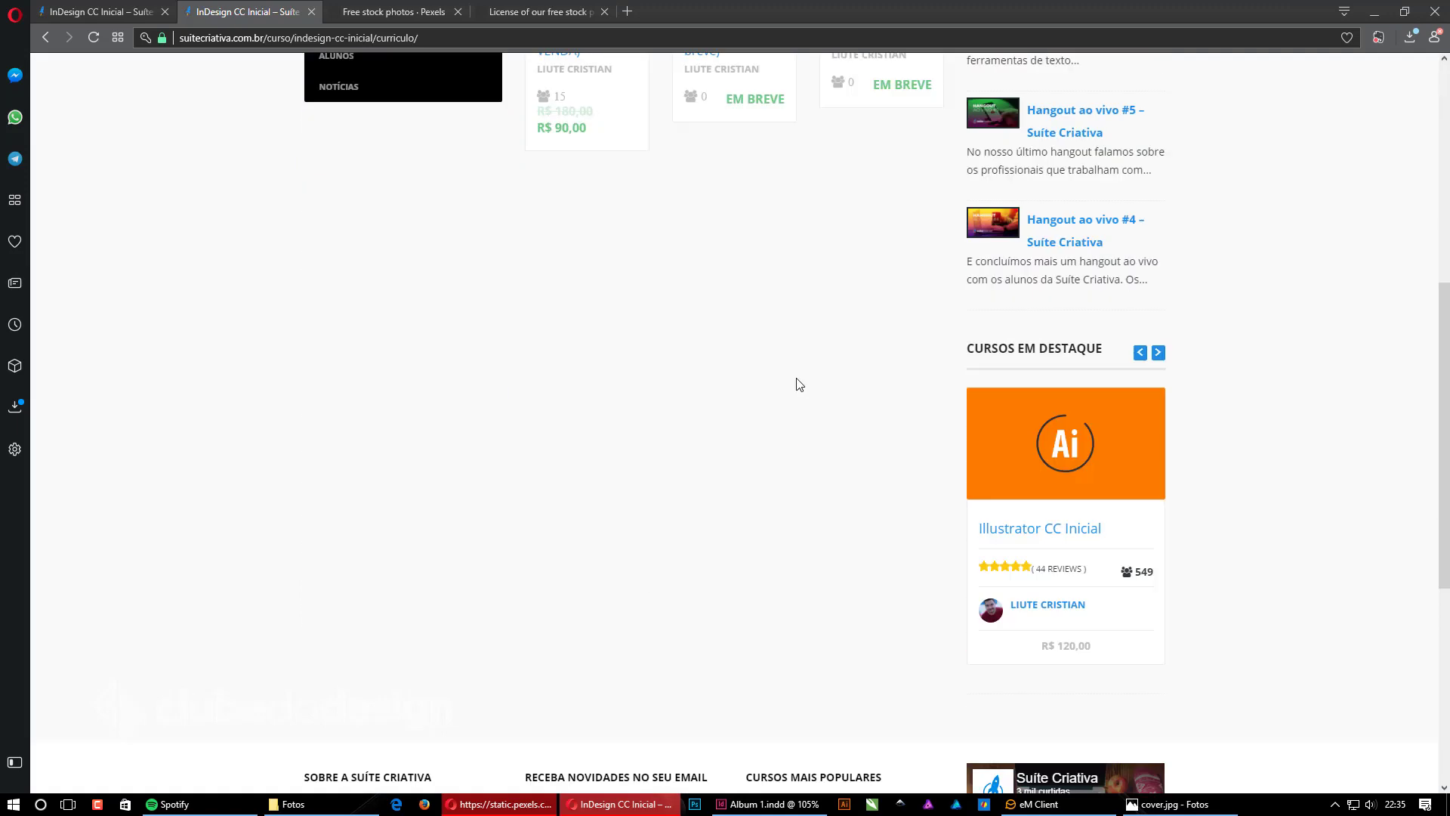
{"action": "scroll", "coordinate": [868, 414], "scroll_direction": "up", "scroll_amount": 5}
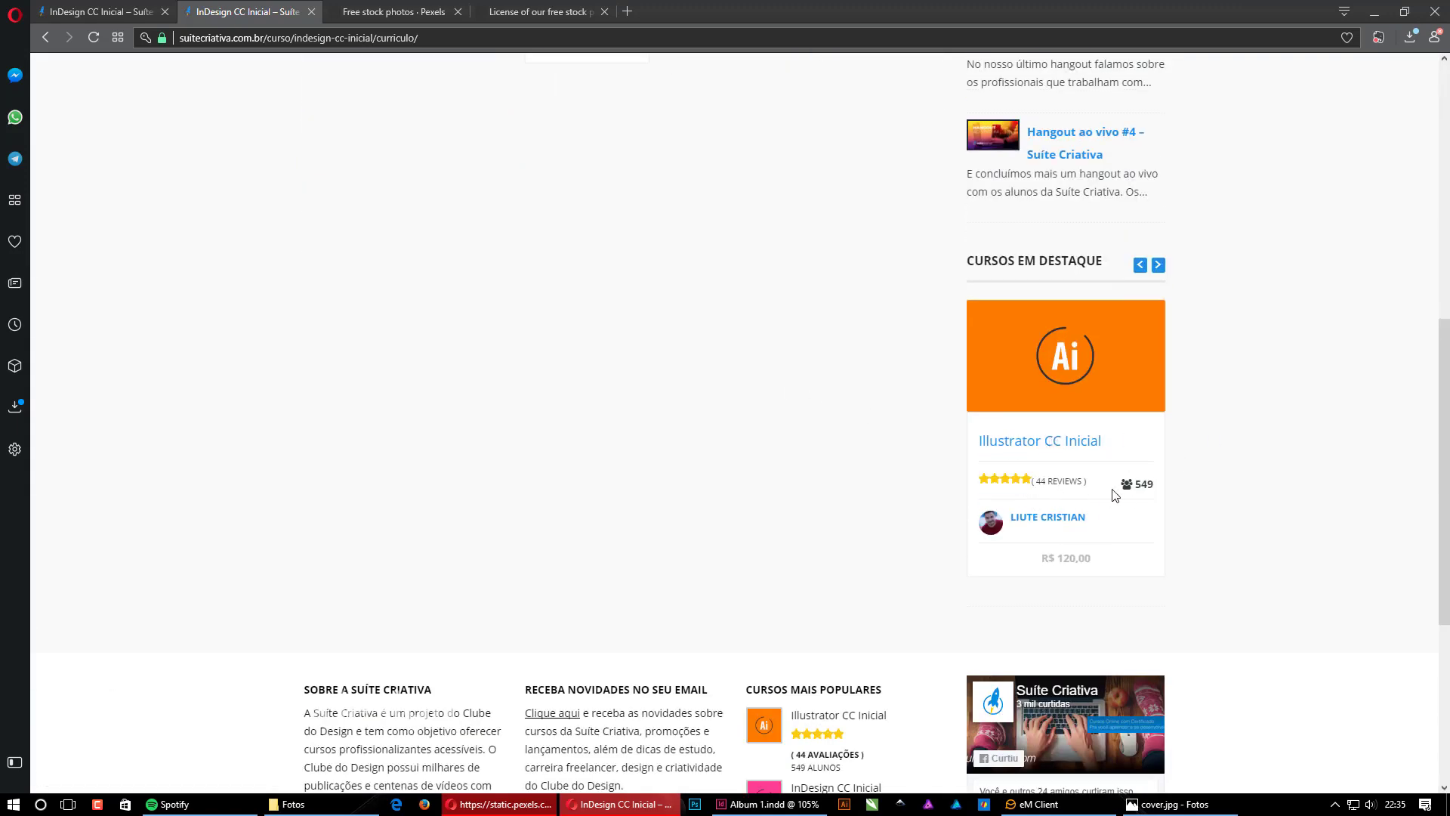
{"action": "scroll", "coordinate": [812, 598], "scroll_direction": "up", "scroll_amount": 10}
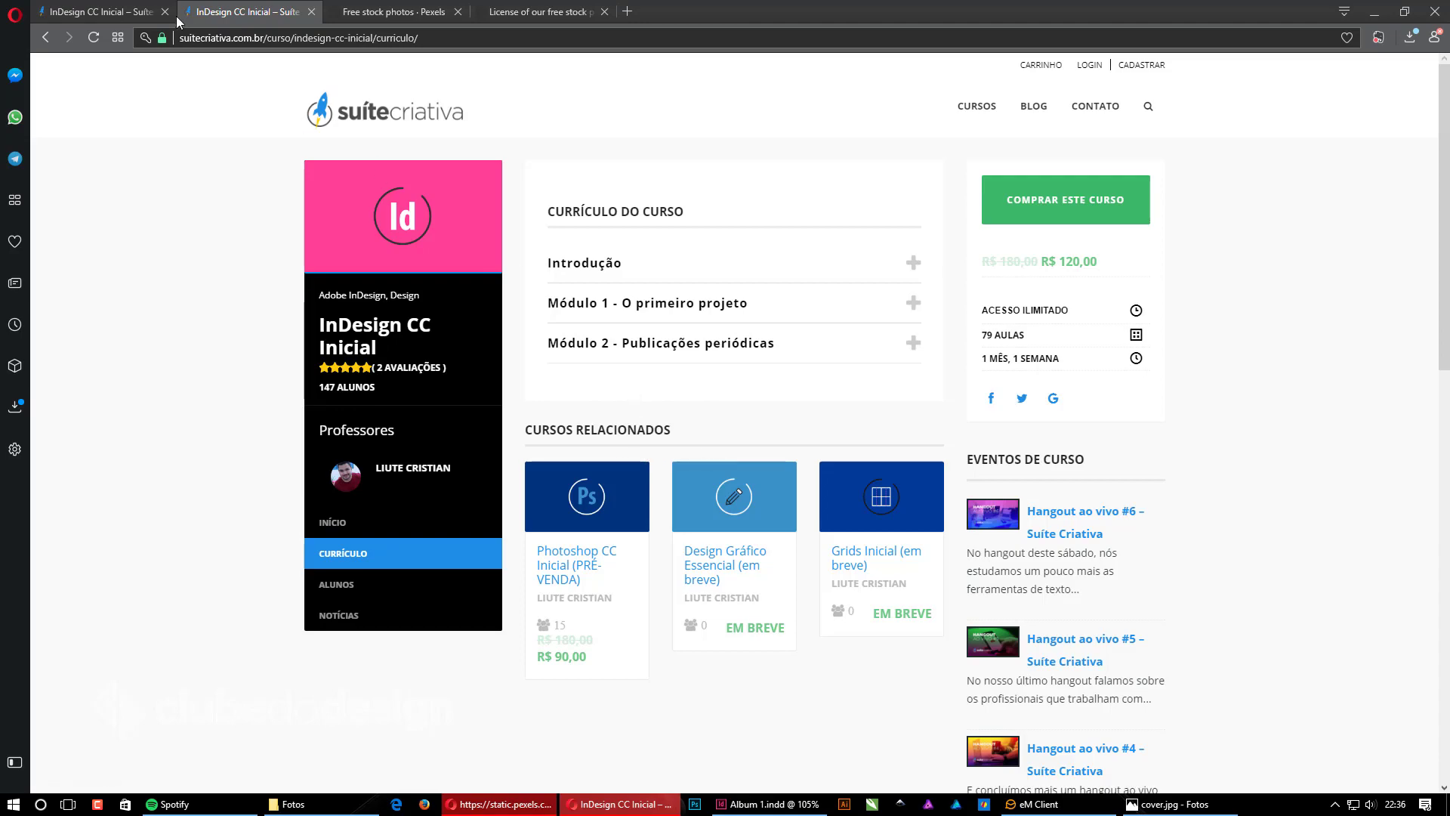
{"action": "left_click", "coordinate": [132, 20]}
{"action": "scroll", "coordinate": [789, 459], "scroll_direction": "down", "scroll_amount": 15}
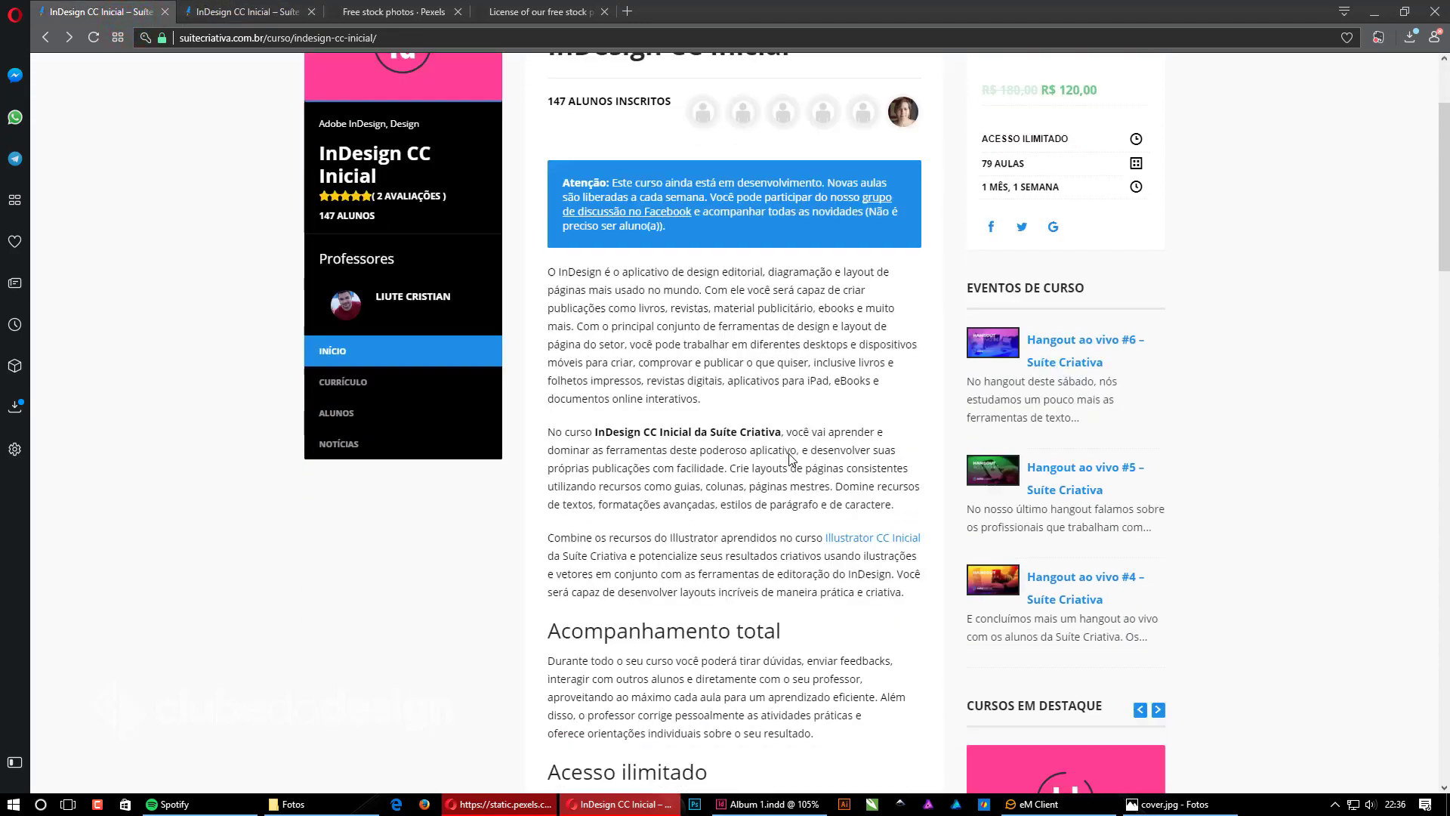
{"action": "scroll", "coordinate": [786, 460], "scroll_direction": "down", "scroll_amount": 20}
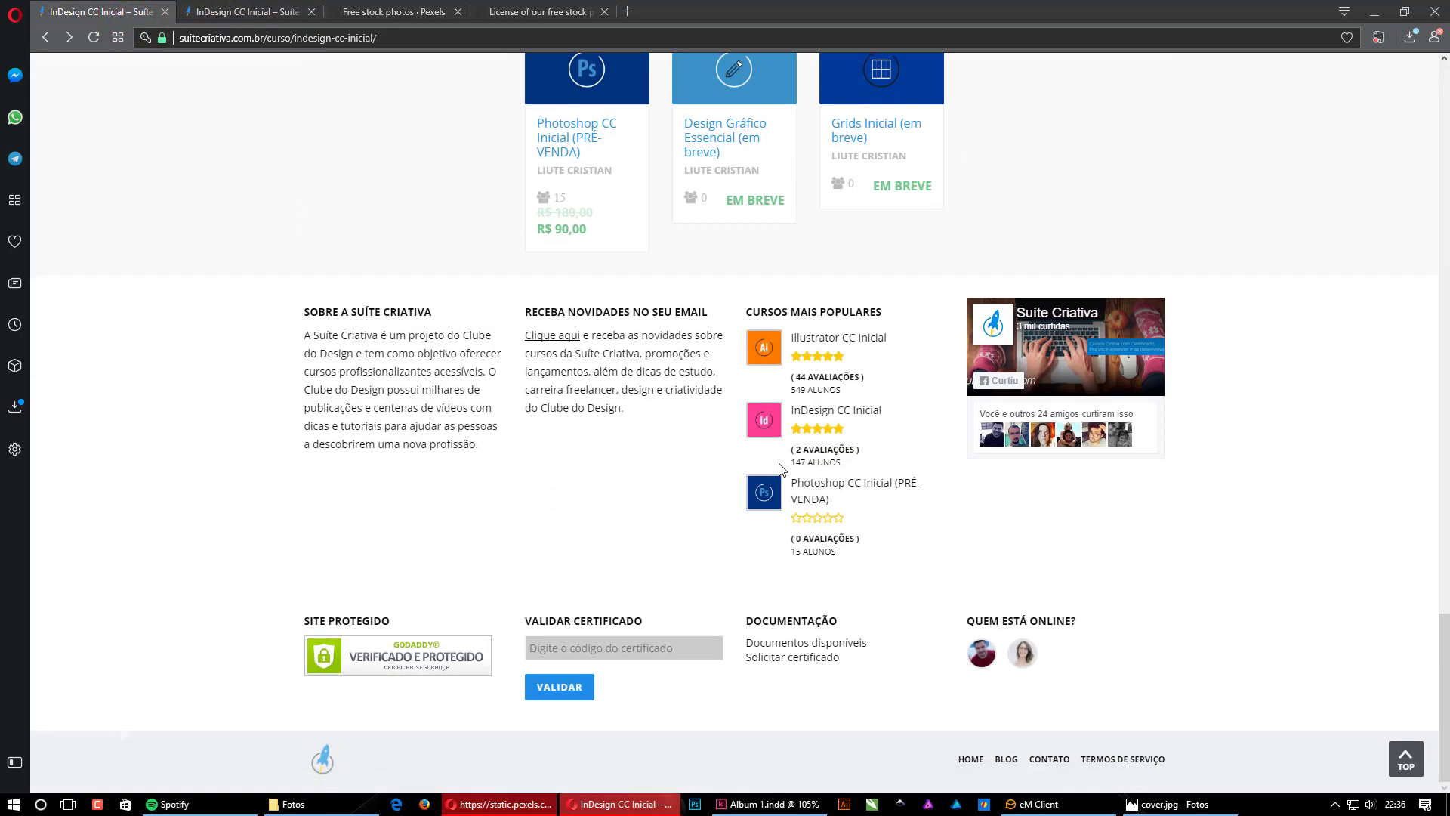
{"action": "scroll", "coordinate": [738, 470], "scroll_direction": "up", "scroll_amount": 4}
{"action": "key", "text": "Home"}
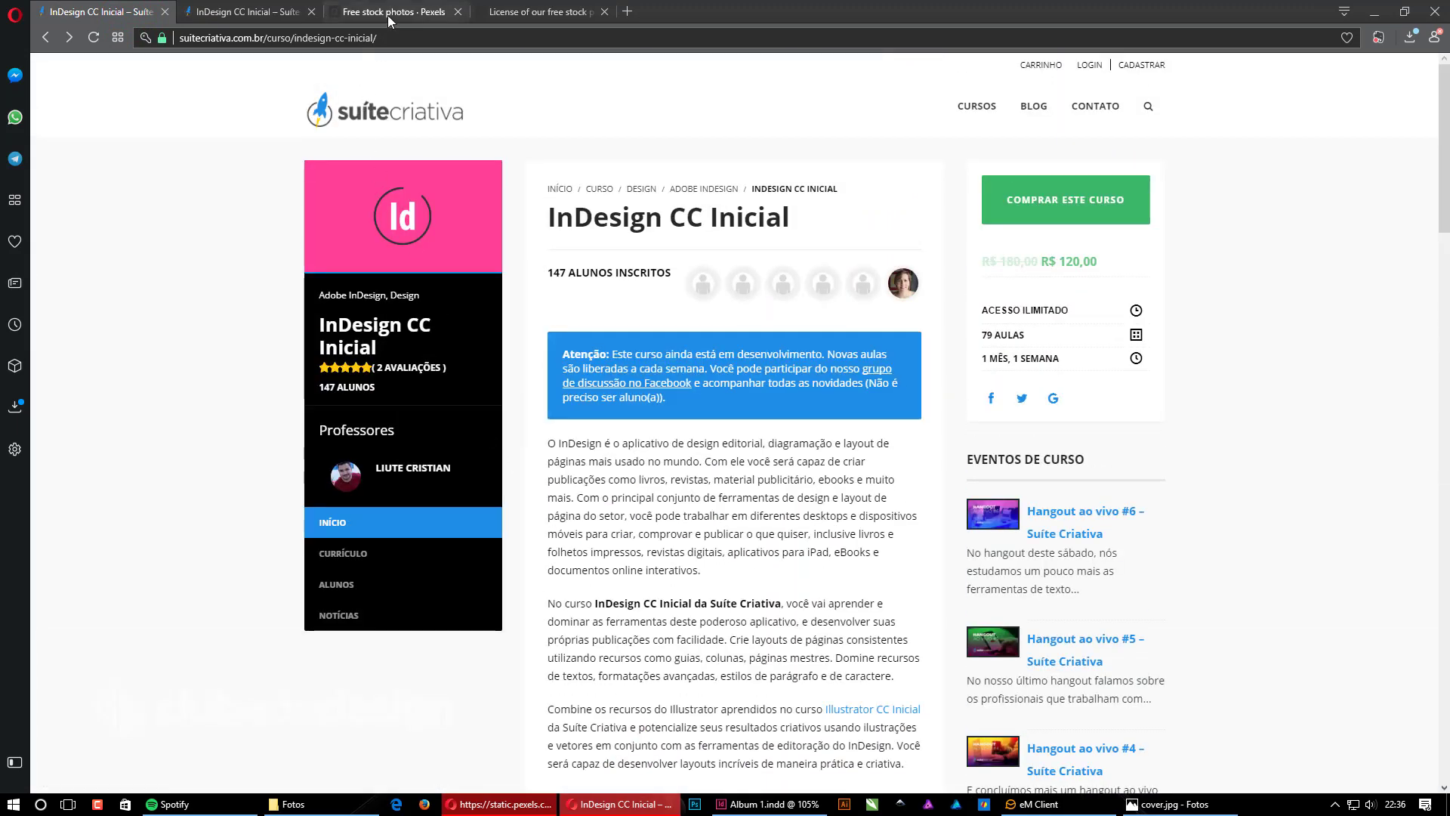
Step: Bring up the Pexels home page and browse through its popular photos
{"action": "left_click", "coordinate": [388, 14]}
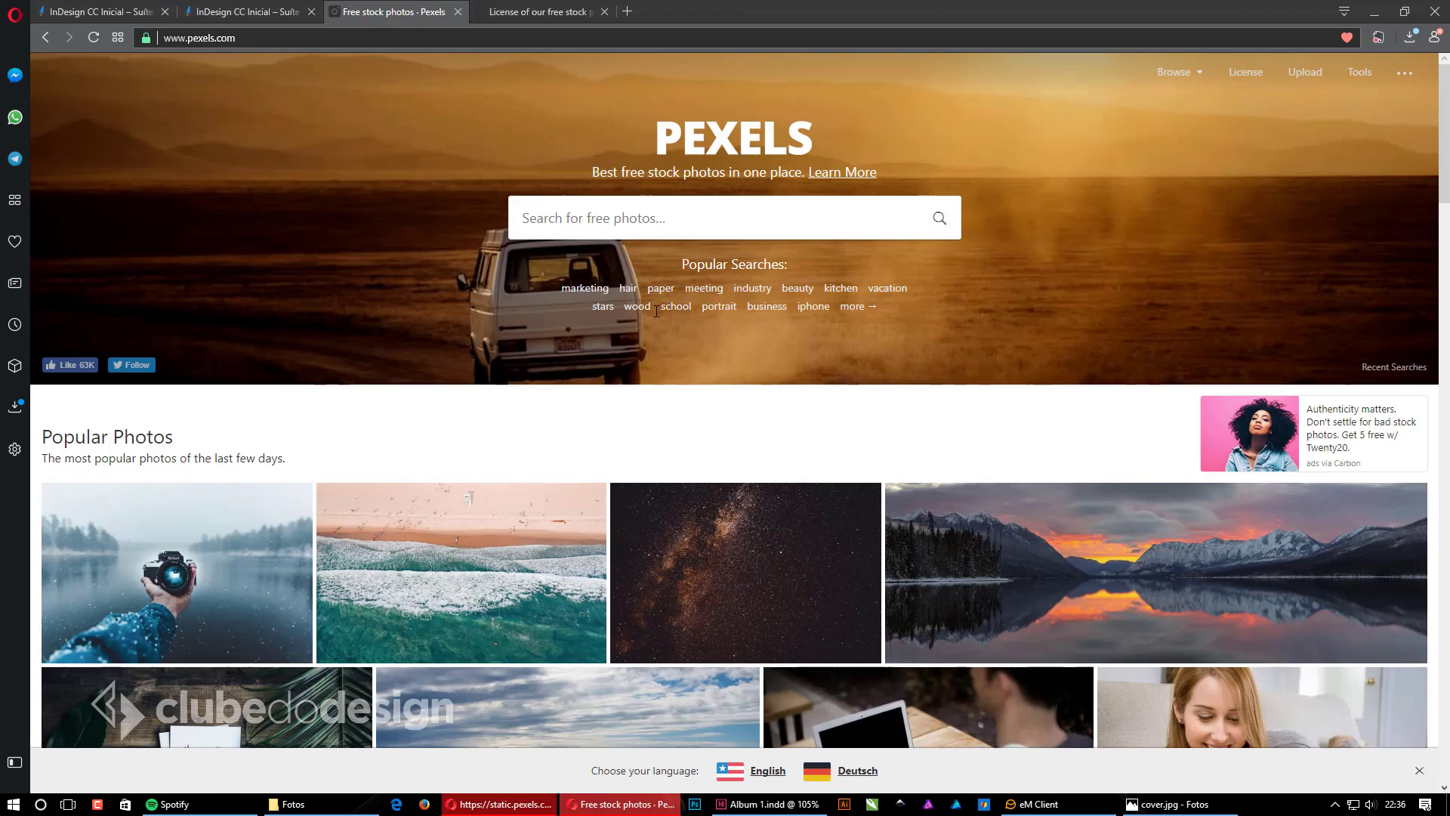
{"action": "scroll", "coordinate": [657, 311], "scroll_direction": "down", "scroll_amount": 15}
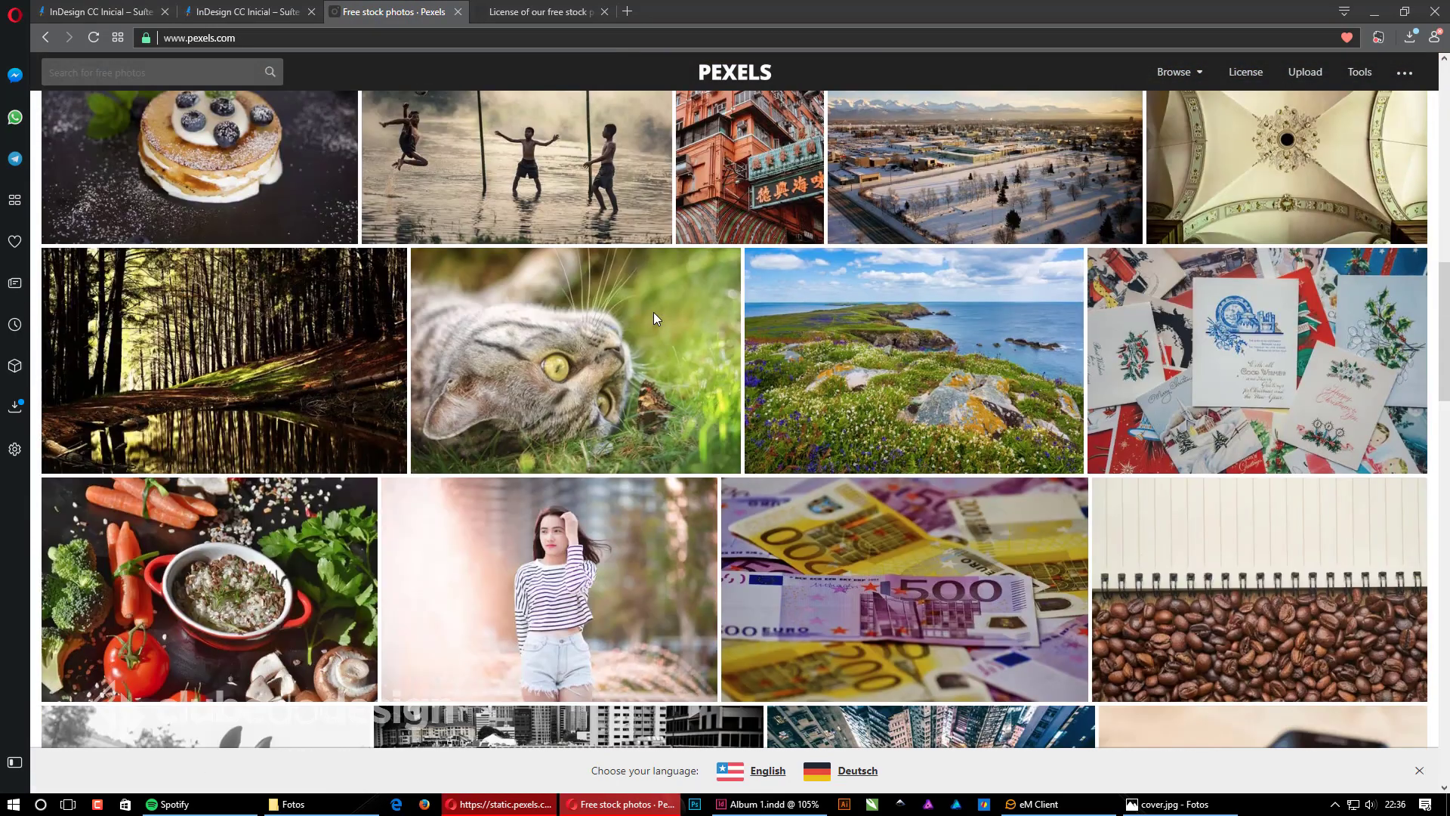
{"action": "scroll", "coordinate": [654, 312], "scroll_direction": "down", "scroll_amount": 15}
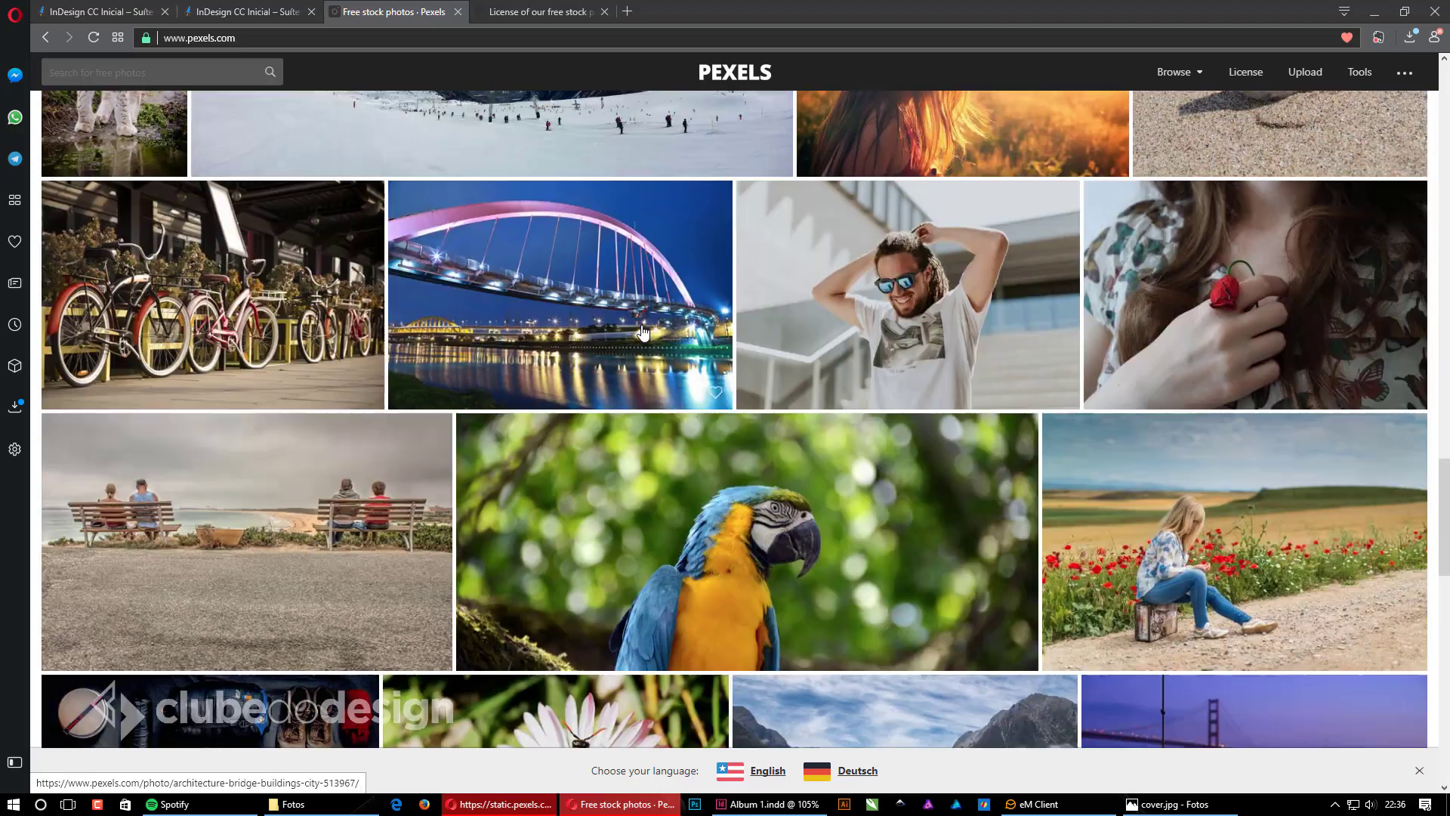
{"action": "scroll", "coordinate": [642, 333], "scroll_direction": "down", "scroll_amount": 15}
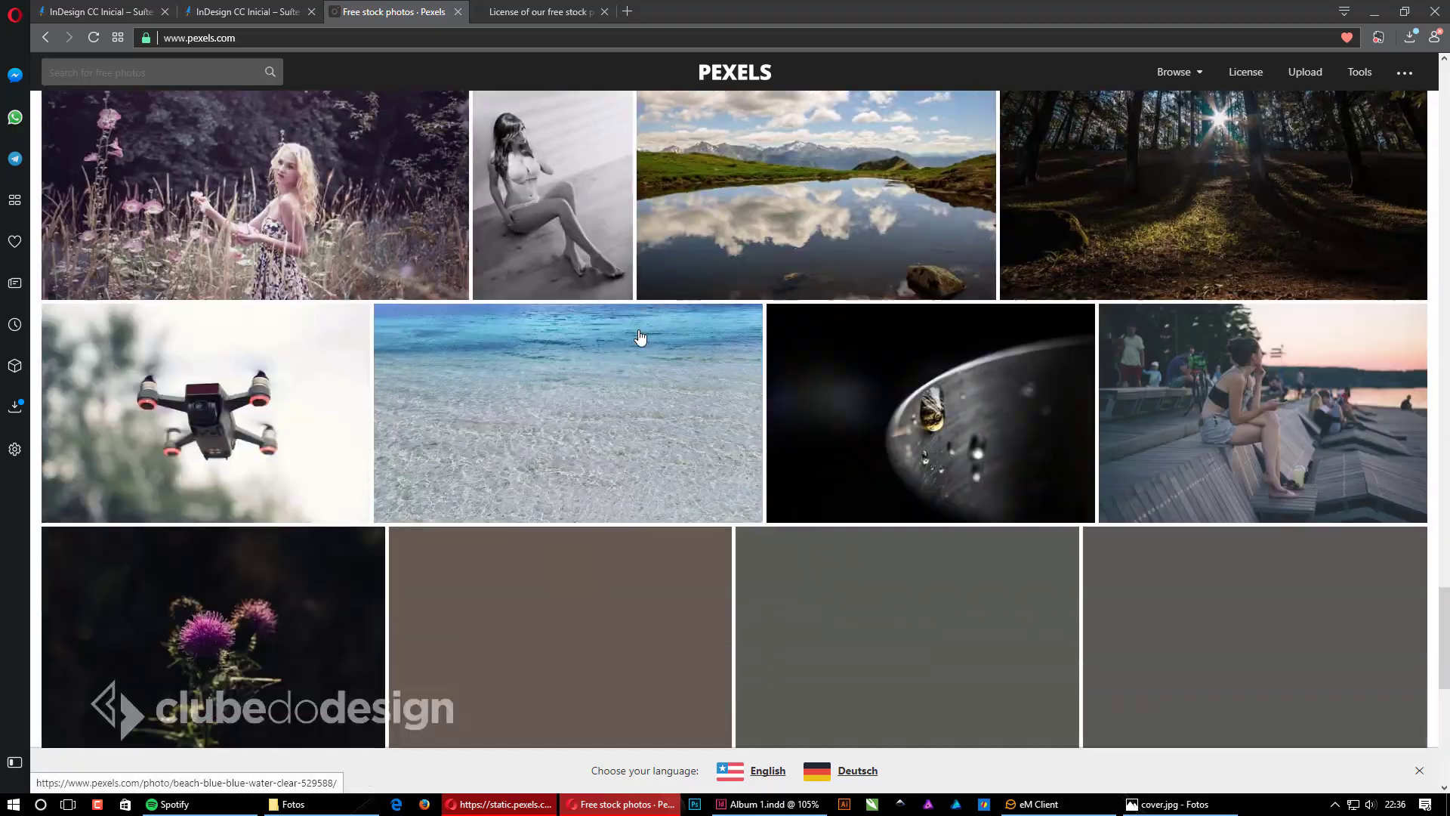
{"action": "scroll", "coordinate": [660, 389], "scroll_direction": "down", "scroll_amount": 9}
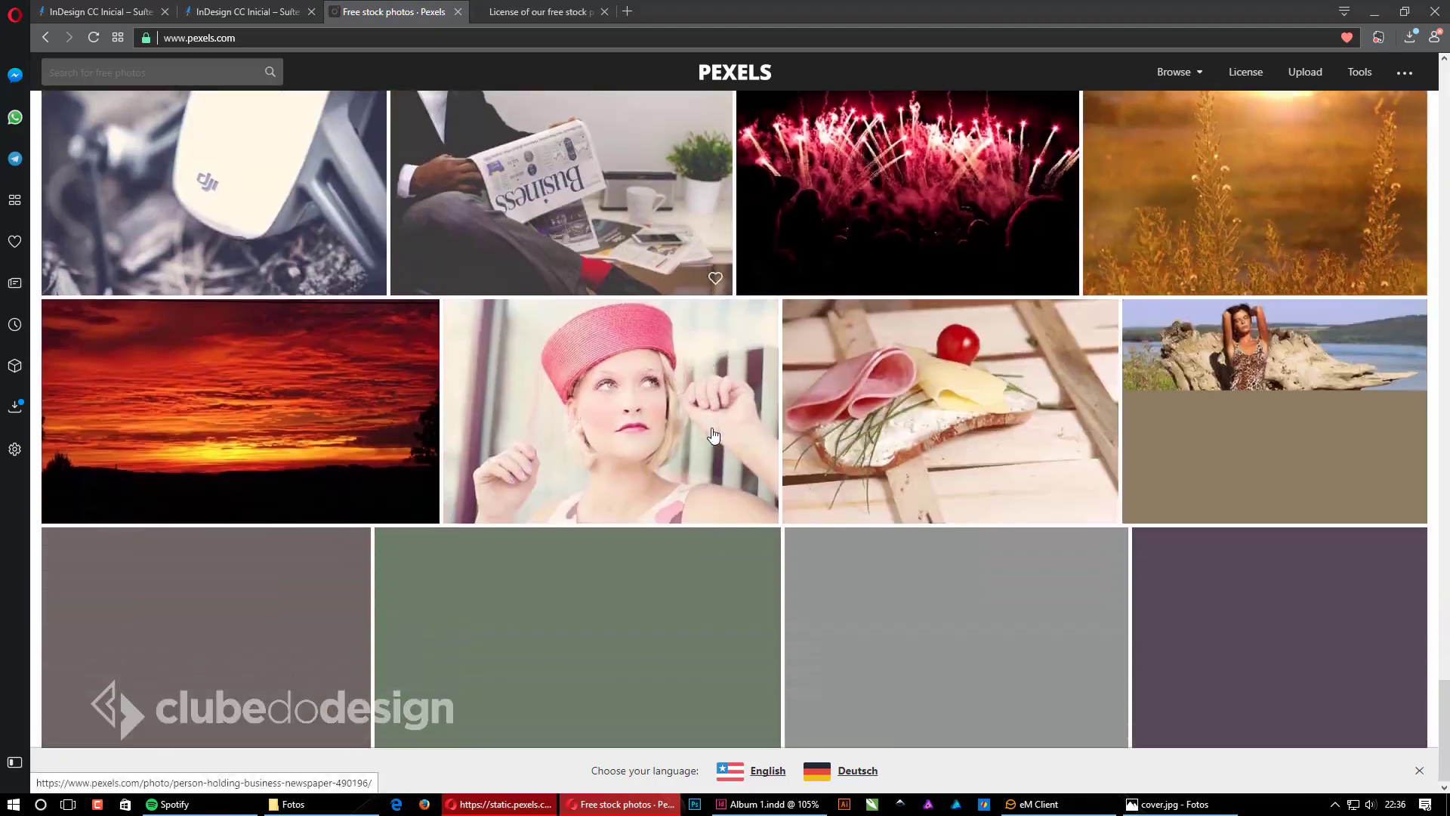
{"action": "scroll", "coordinate": [949, 544], "scroll_direction": "down", "scroll_amount": 6}
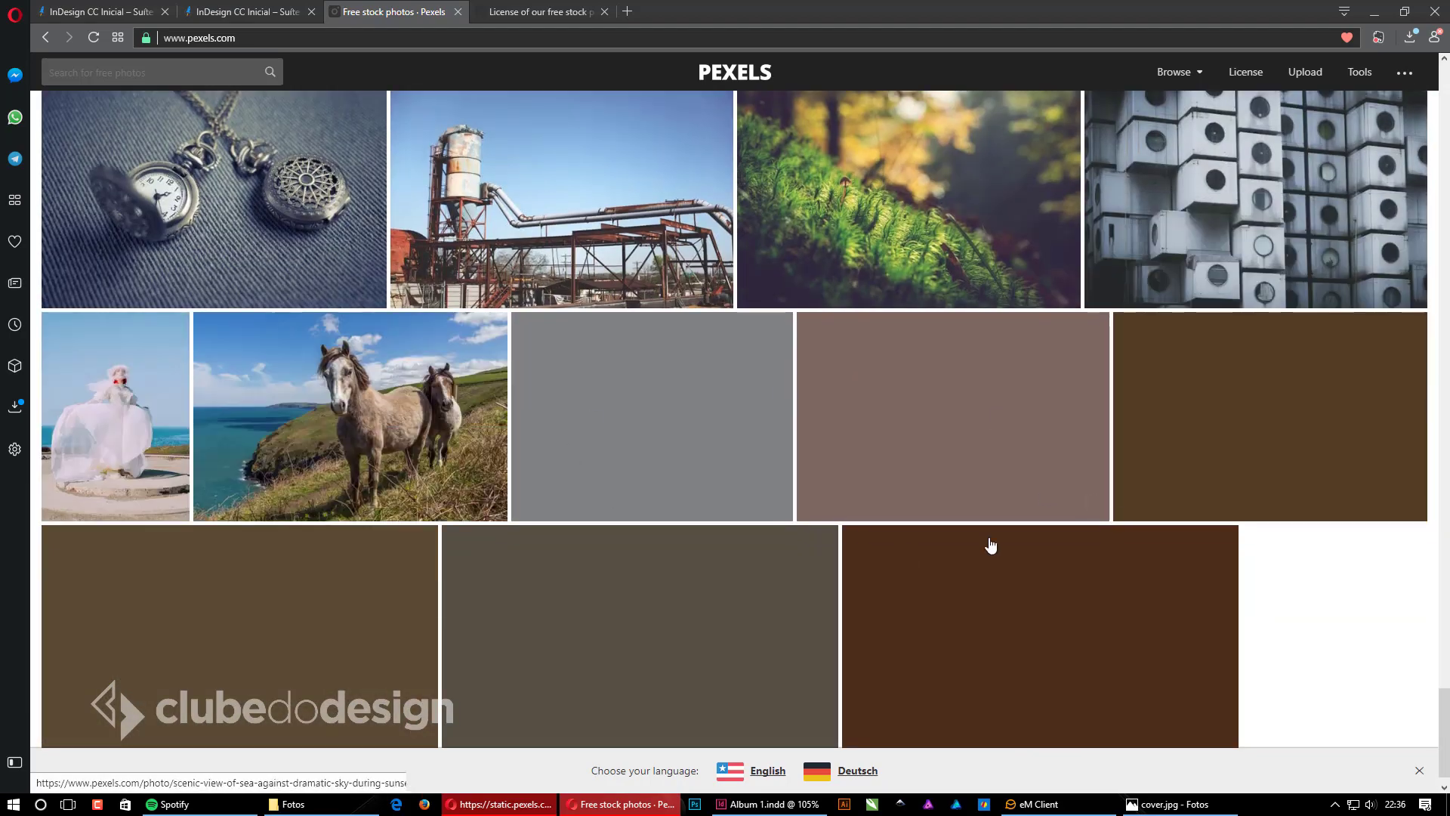
{"action": "scroll", "coordinate": [484, 468], "scroll_direction": "up", "scroll_amount": 20}
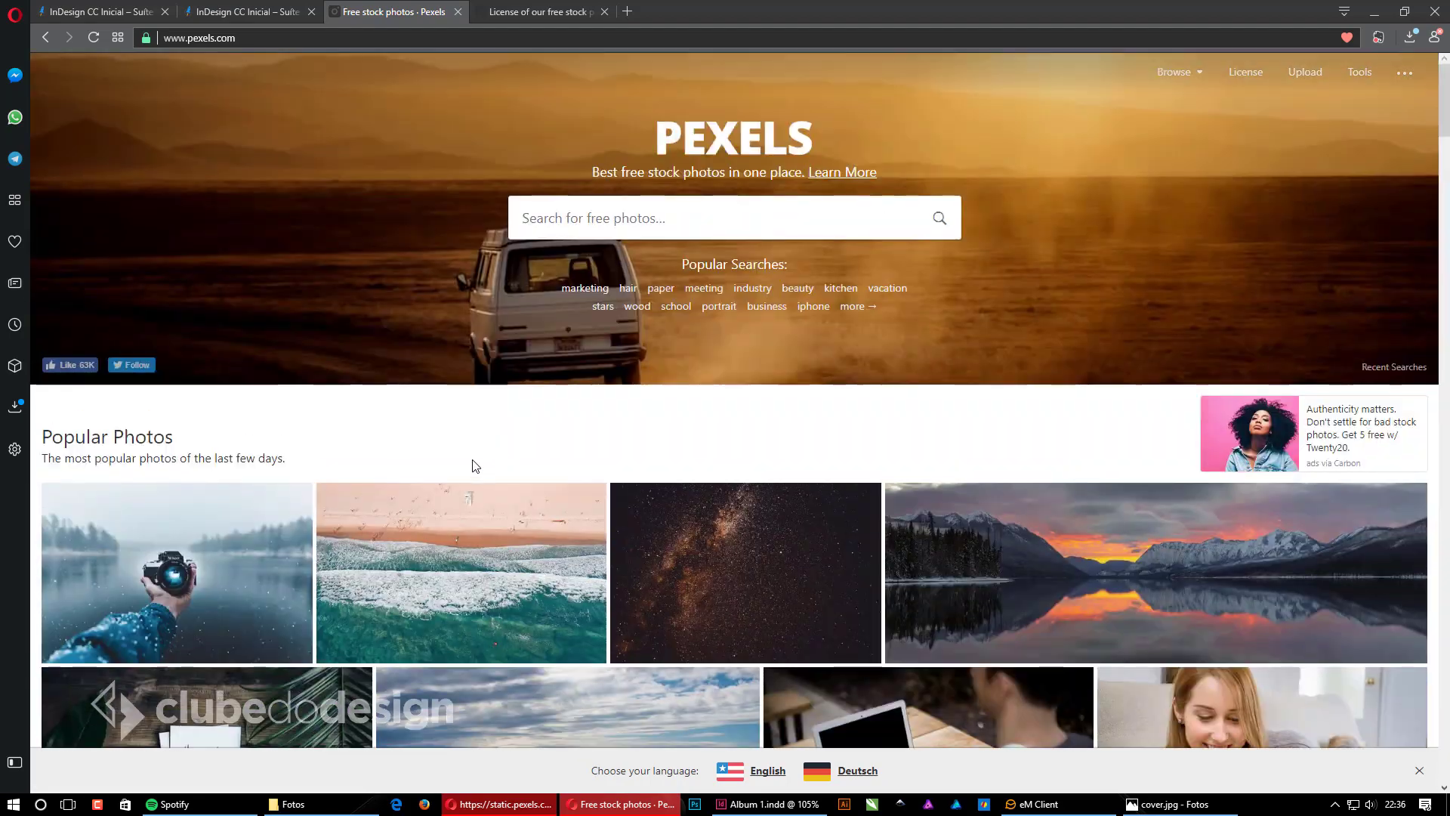
{"action": "left_click", "coordinate": [638, 204]}
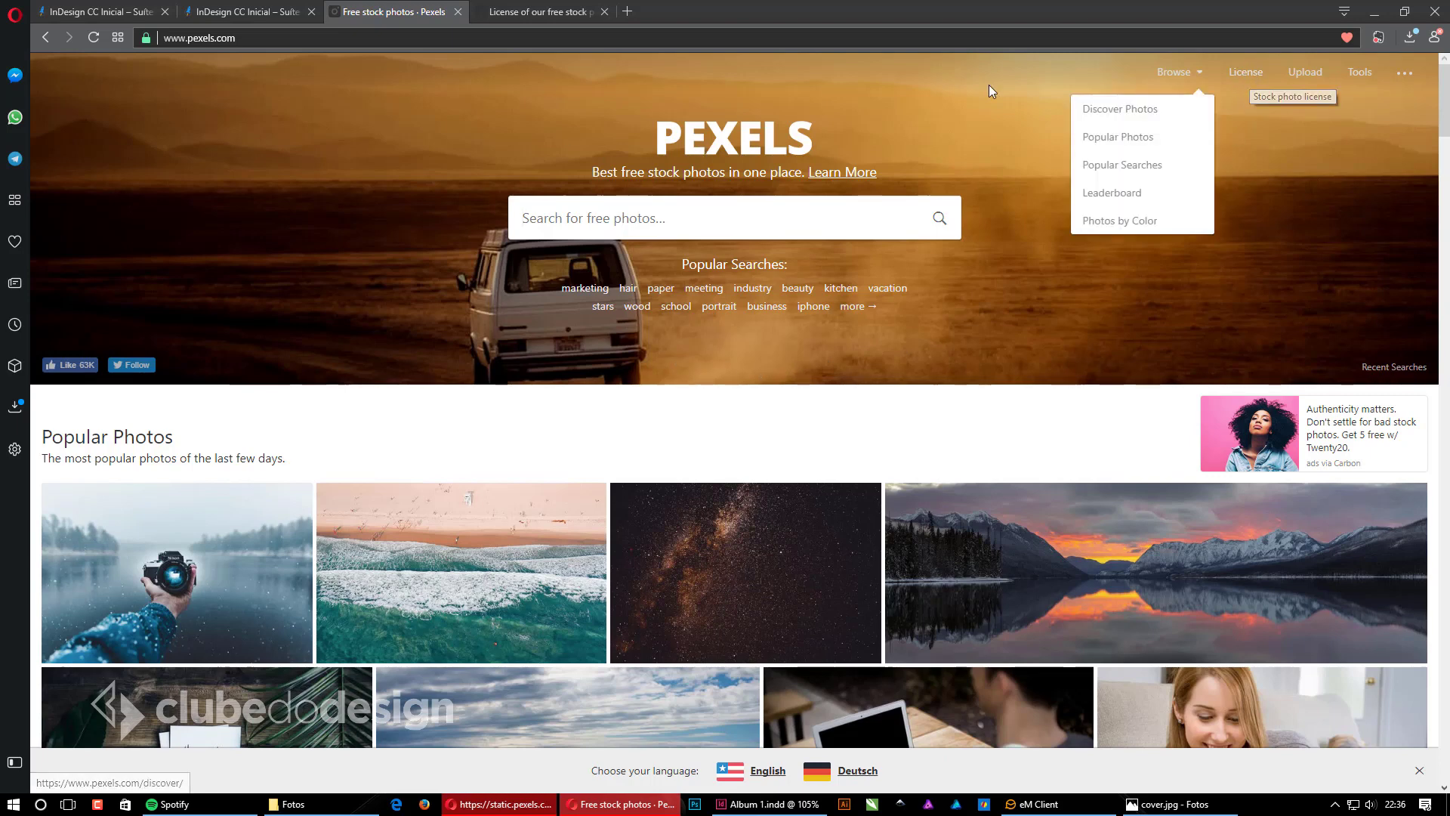
Step: Read the Pexels license page, highlighting the Creative Commons Zero (CC0) license and the "for any legal purpose" wording
{"action": "left_click", "coordinate": [546, 16]}
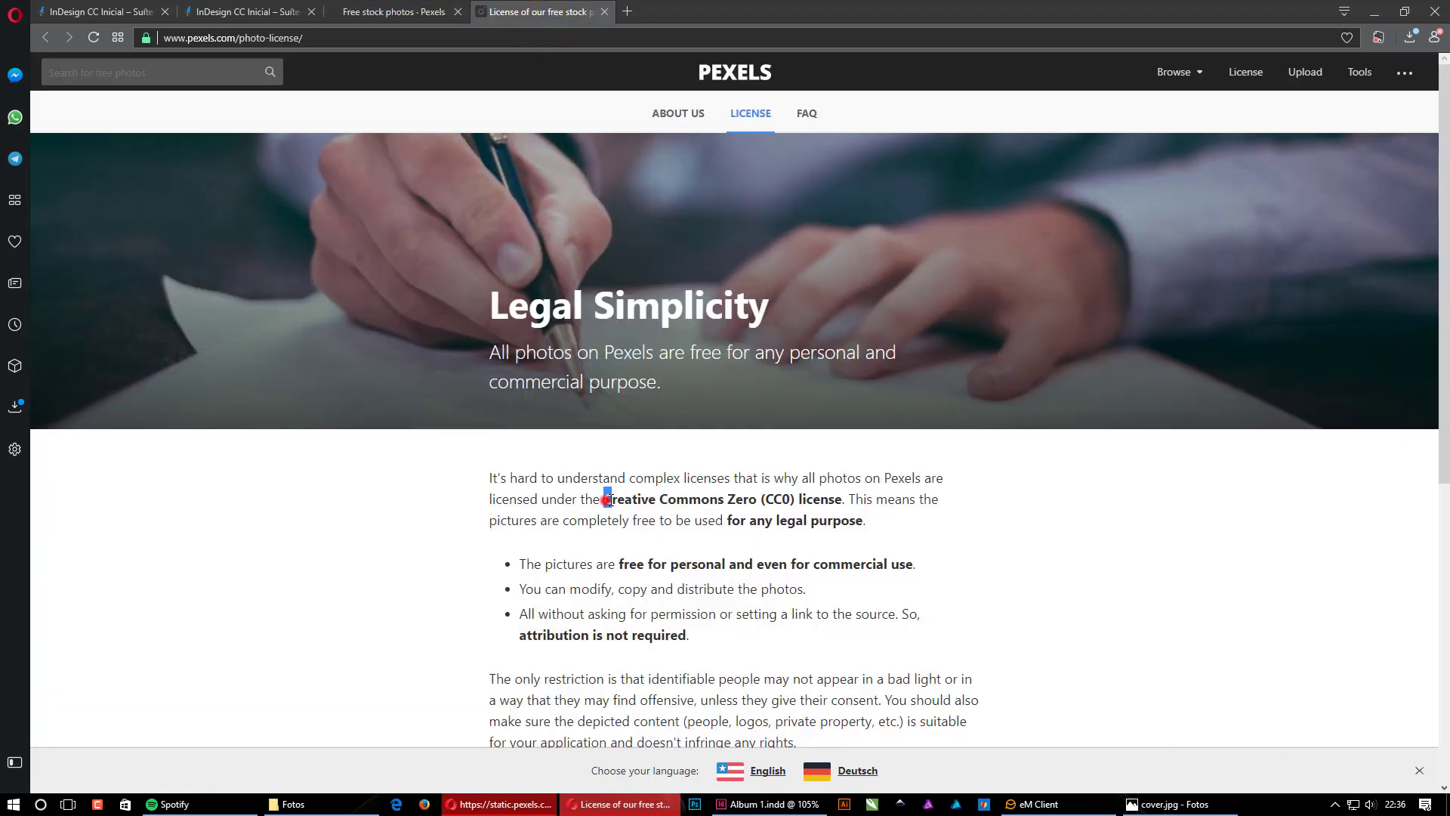
{"action": "left_click_drag", "start_coordinate": [607, 500], "coordinate": [842, 501]}
{"action": "scroll", "coordinate": [939, 538], "scroll_direction": "down", "scroll_amount": 2}
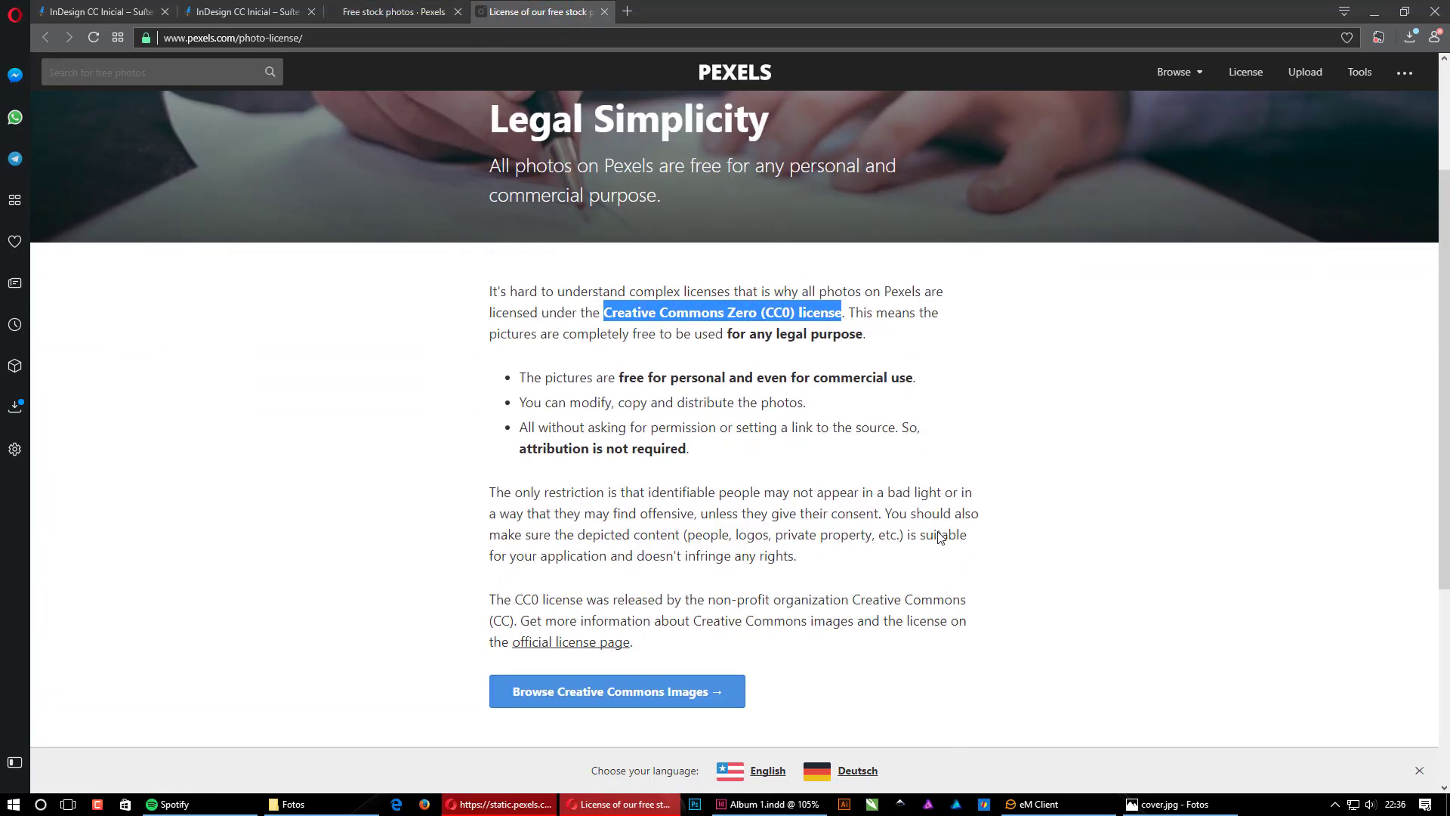
{"action": "scroll", "coordinate": [939, 538], "scroll_direction": "down", "scroll_amount": 1}
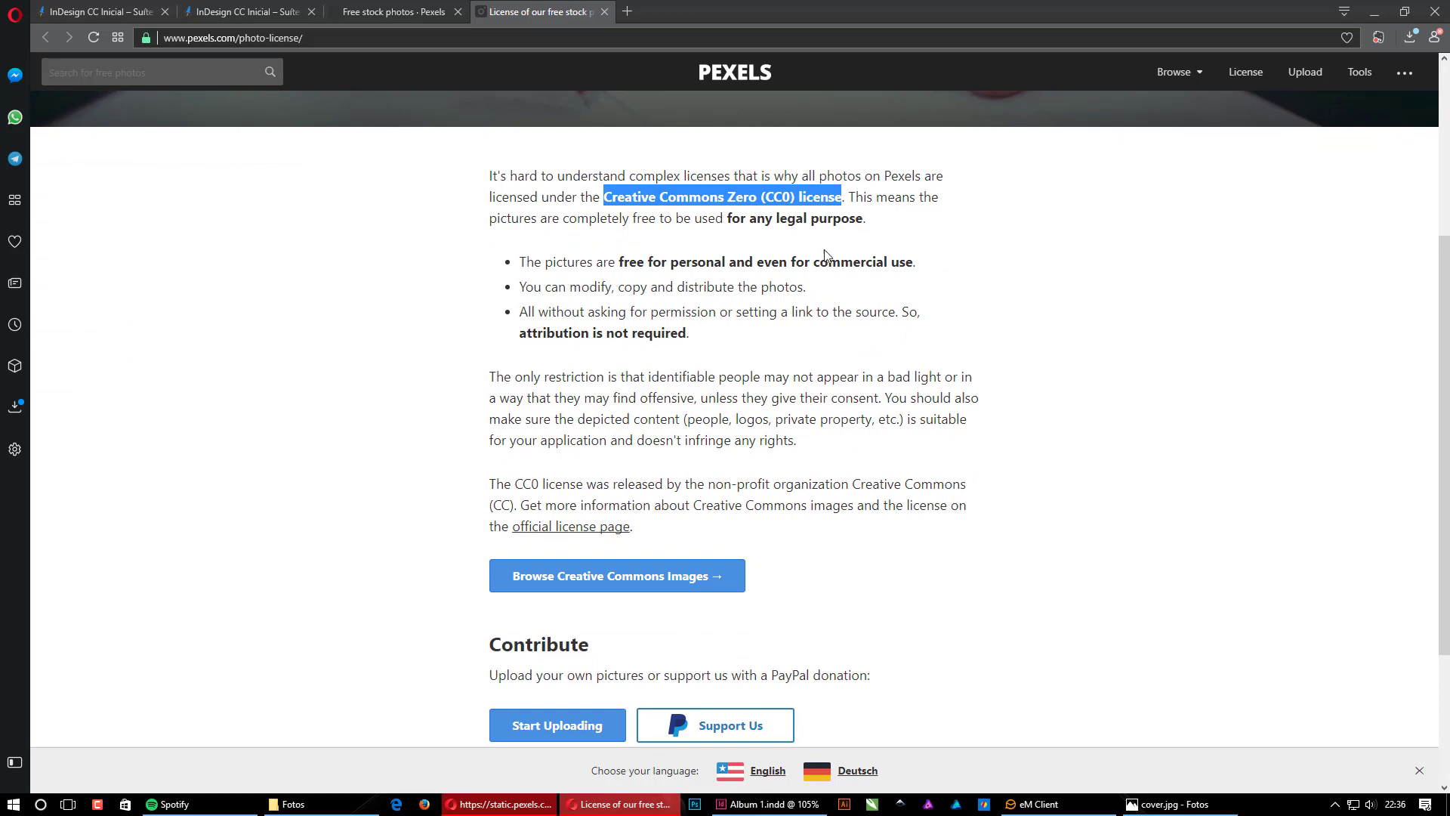
{"action": "double_click", "coordinate": [739, 198]}
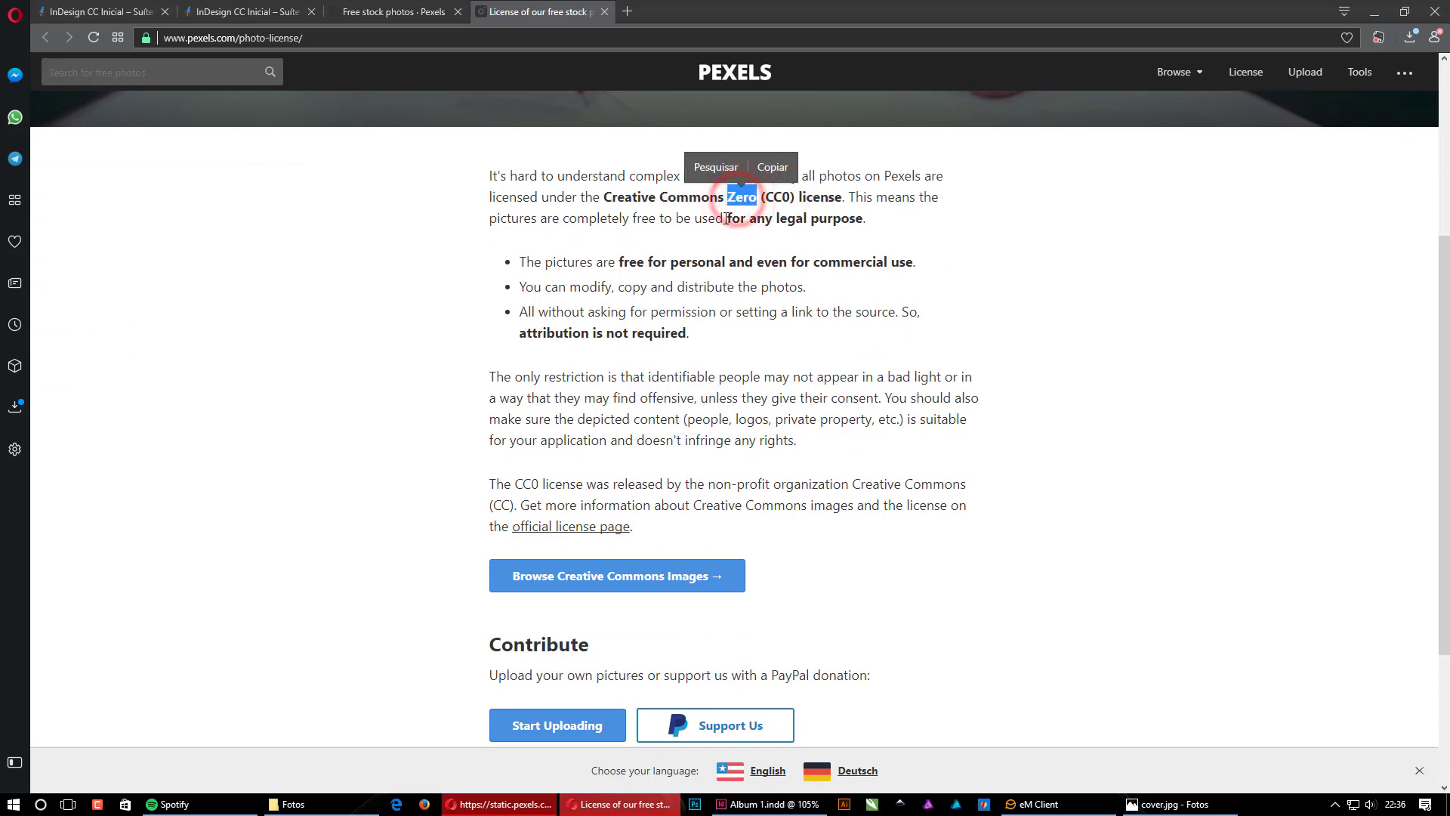
{"action": "left_click_drag", "start_coordinate": [724, 219], "coordinate": [857, 221]}
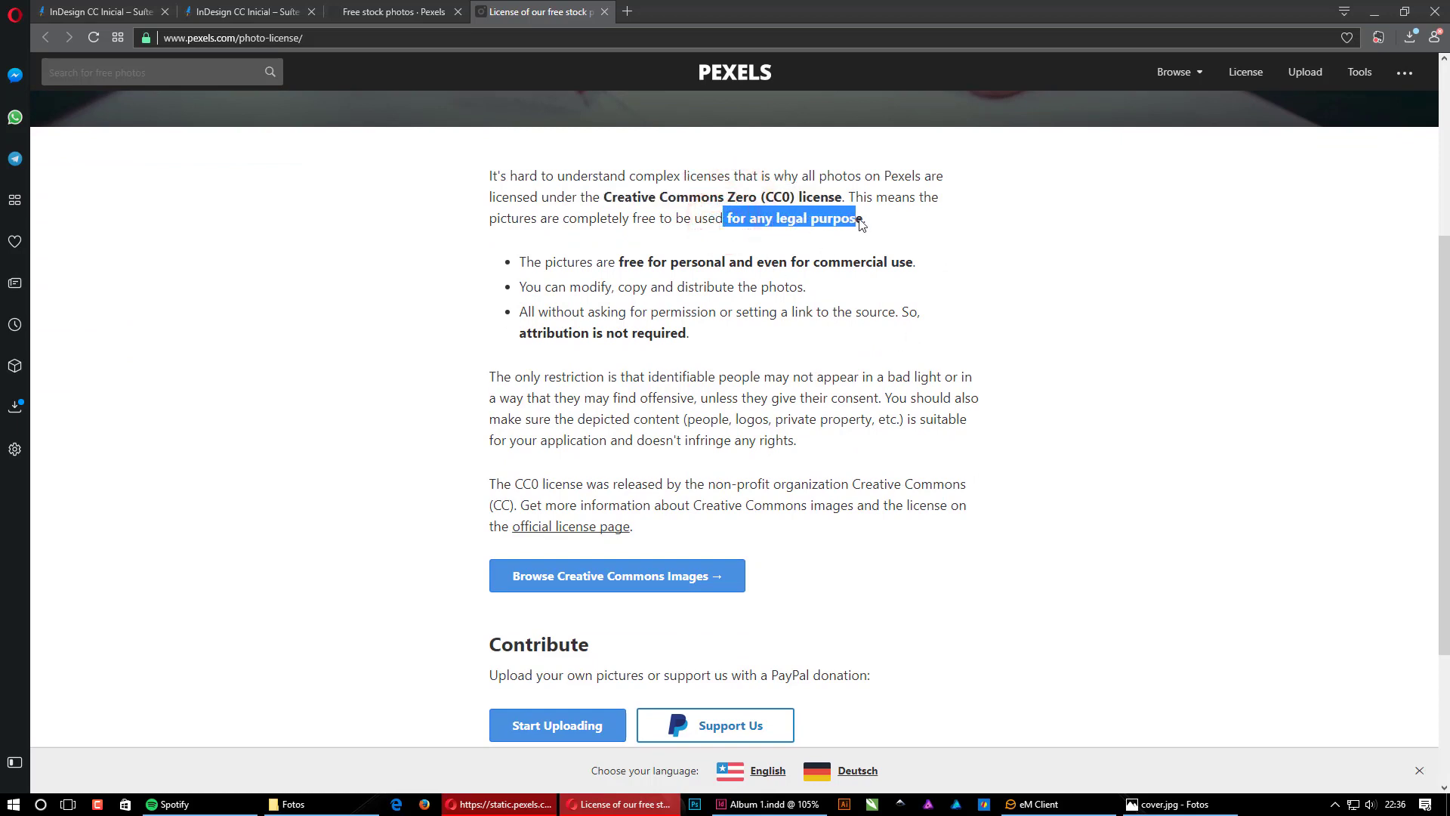
{"action": "left_click", "coordinate": [966, 242]}
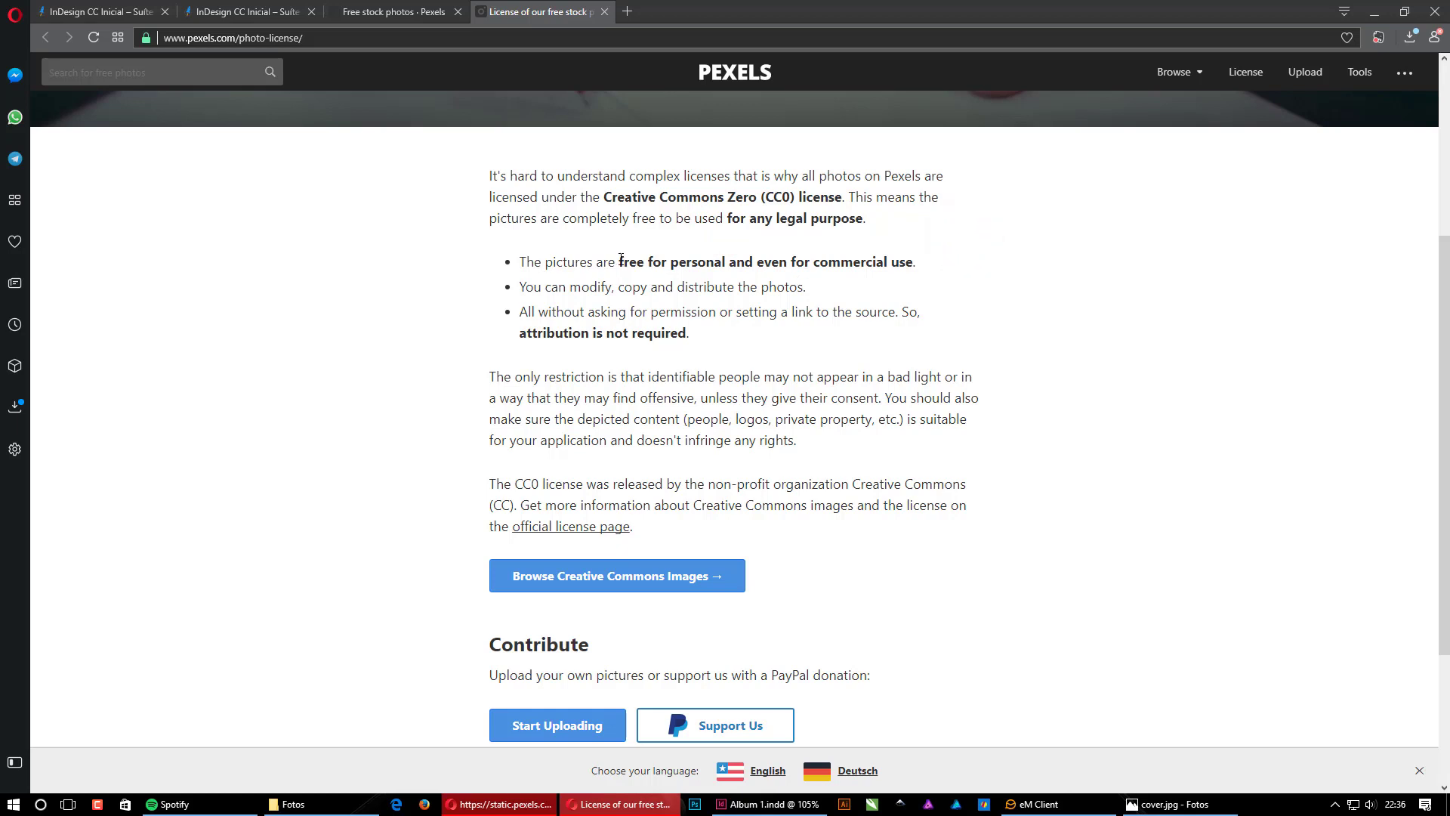
Step: Highlight "free for personal and even for commercial use" and read through the rest of the license page
{"action": "left_click_drag", "start_coordinate": [618, 262], "coordinate": [920, 261]}
{"action": "left_click", "coordinate": [1016, 261]}
{"action": "scroll", "coordinate": [901, 391], "scroll_direction": "down", "scroll_amount": 3}
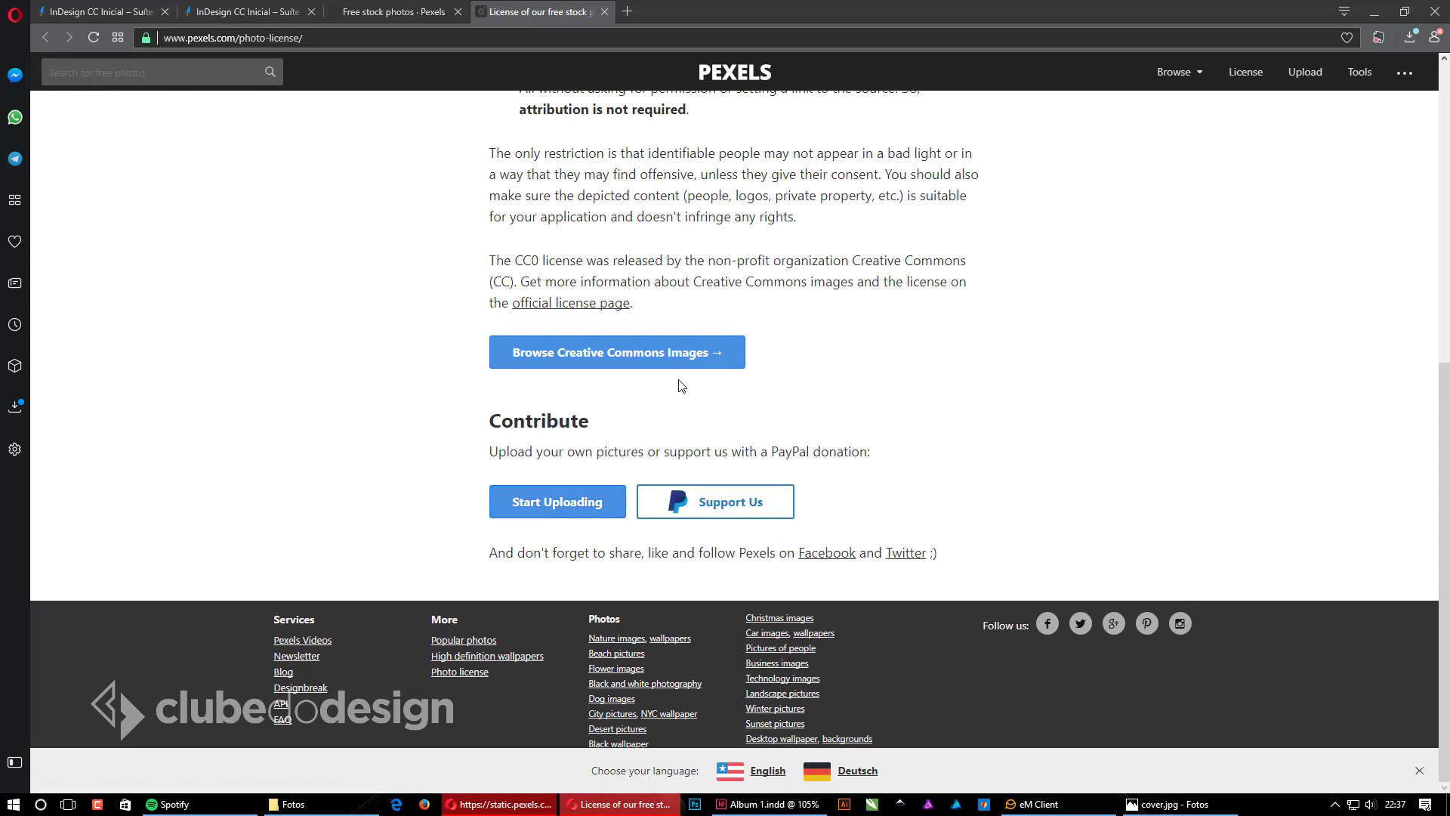
{"action": "scroll", "coordinate": [881, 521], "scroll_direction": "up", "scroll_amount": 6}
{"action": "scroll", "coordinate": [882, 521], "scroll_direction": "up", "scroll_amount": 1}
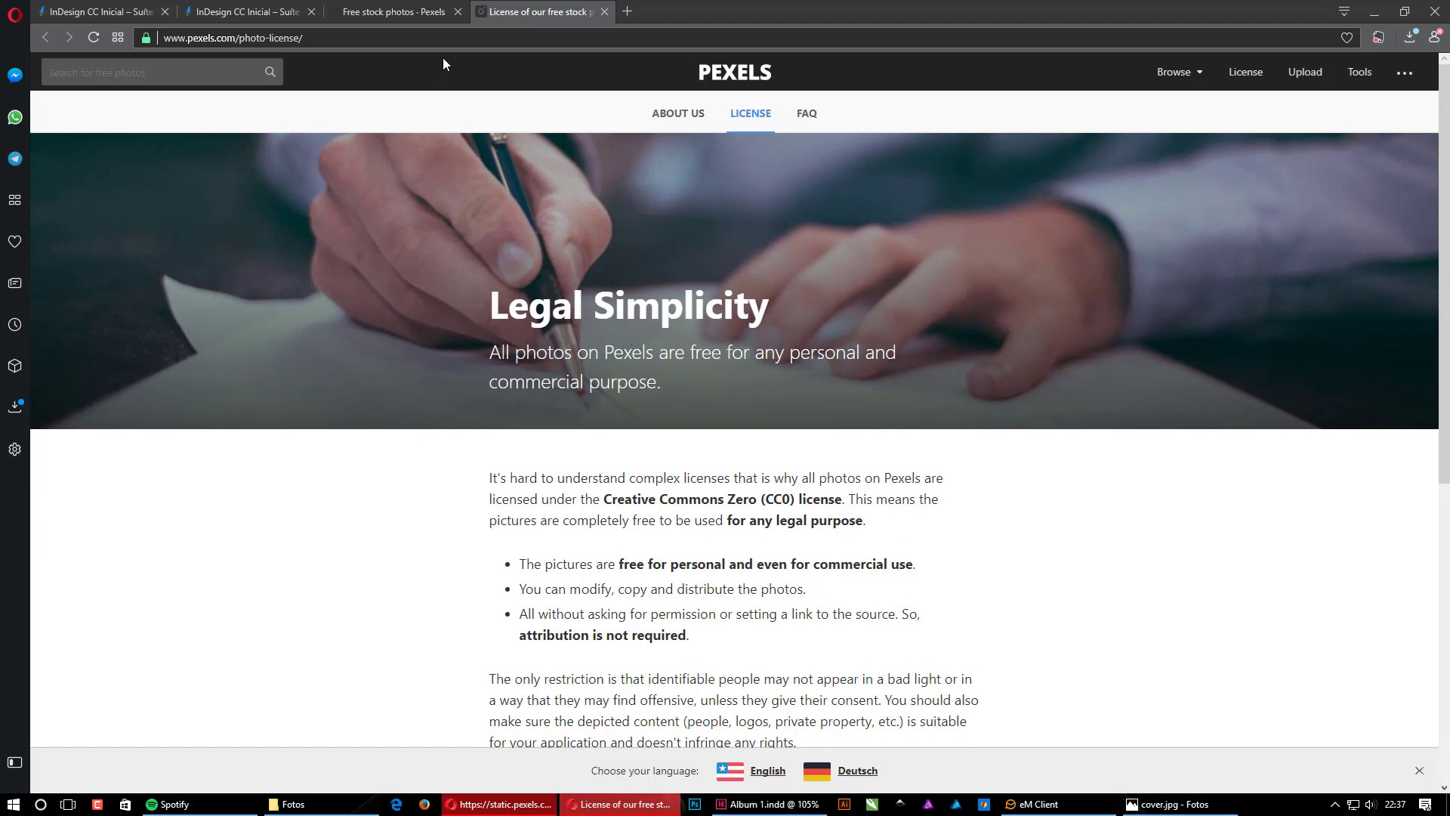
Step: Return to the Pexels home page, search for "people" and browse the matching photos
{"action": "left_click", "coordinate": [413, 16]}
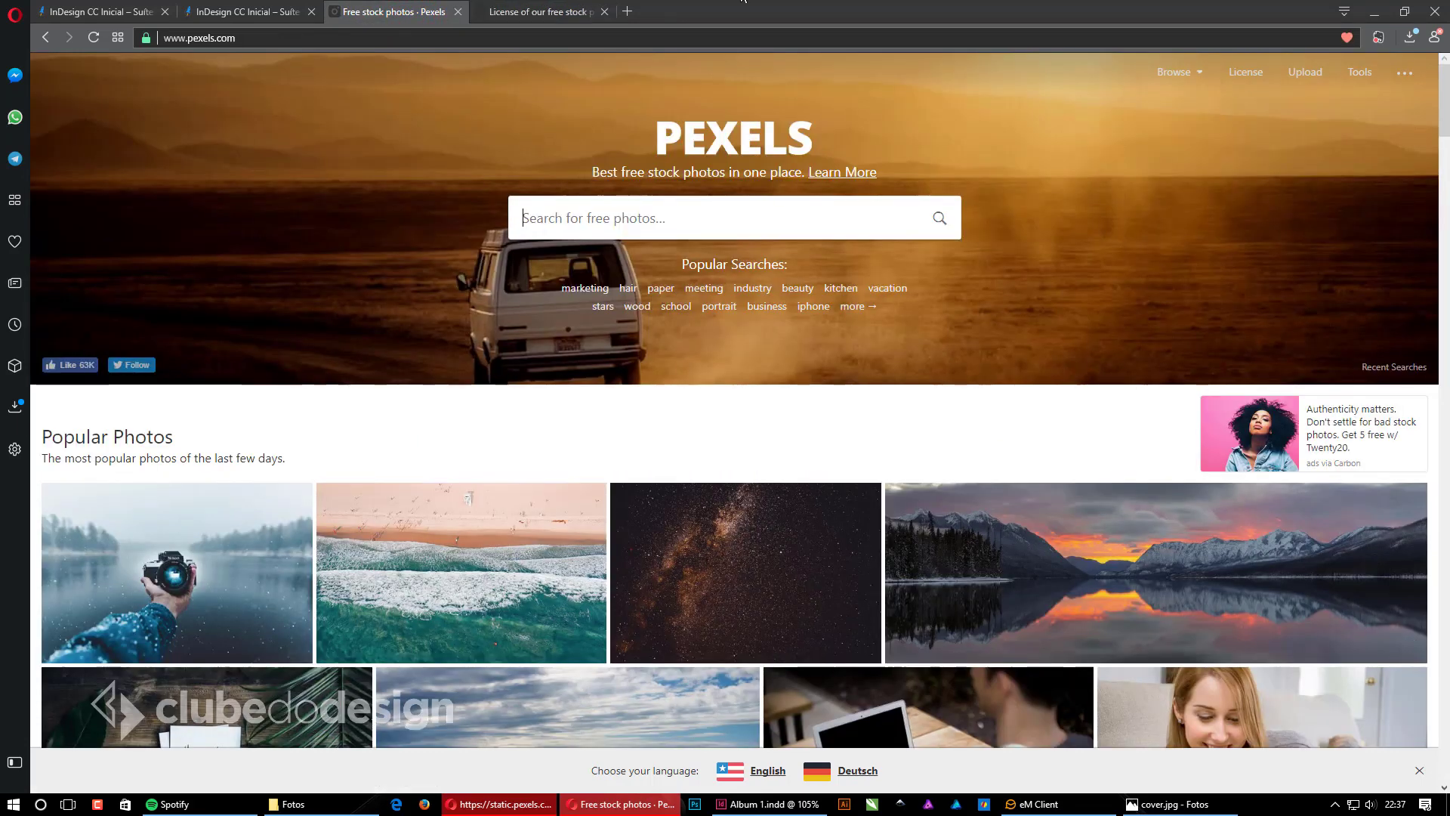
{"action": "left_click", "coordinate": [642, 224]}
{"action": "type", "text": "people"}
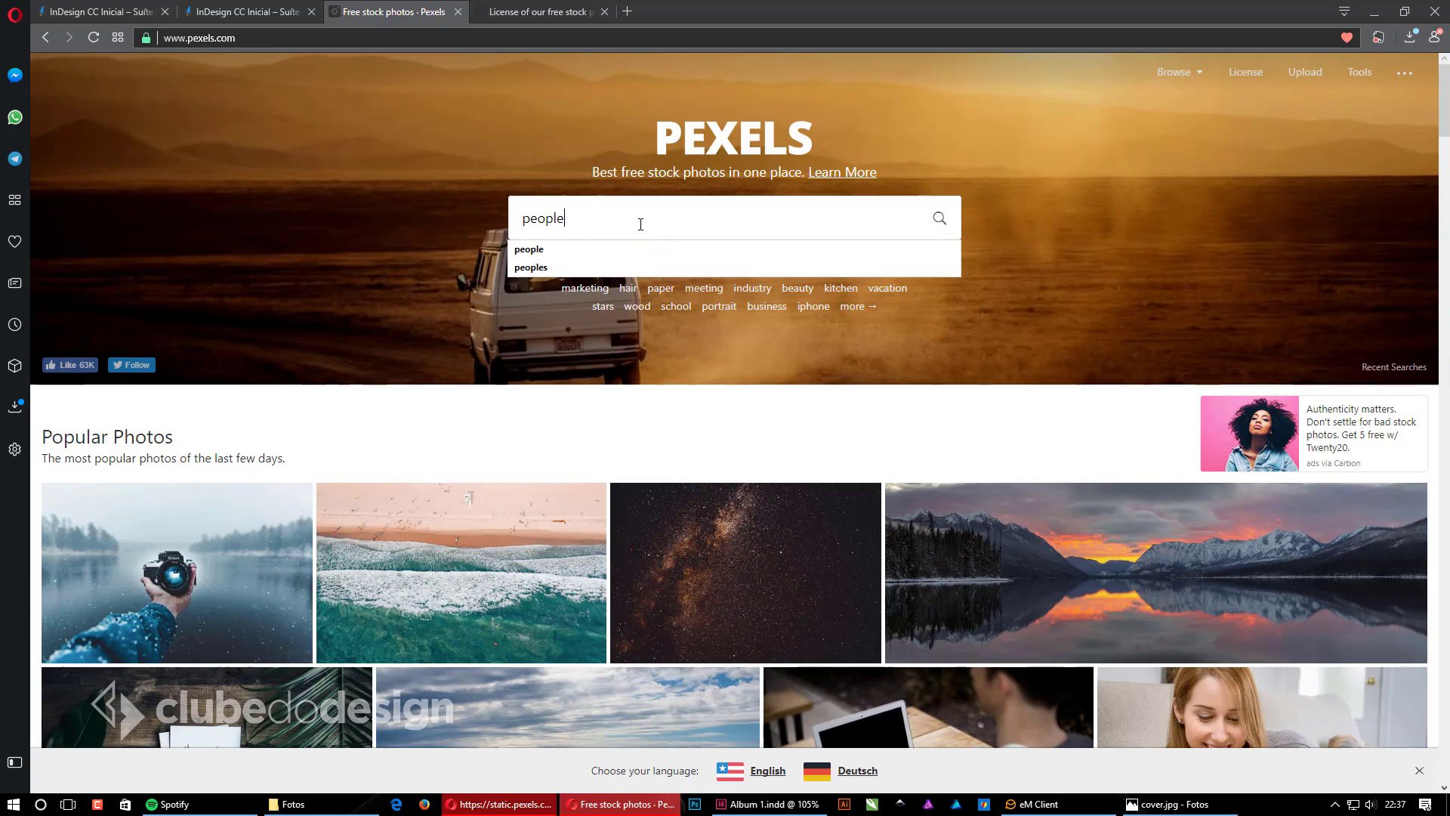
{"action": "key", "text": "Return"}
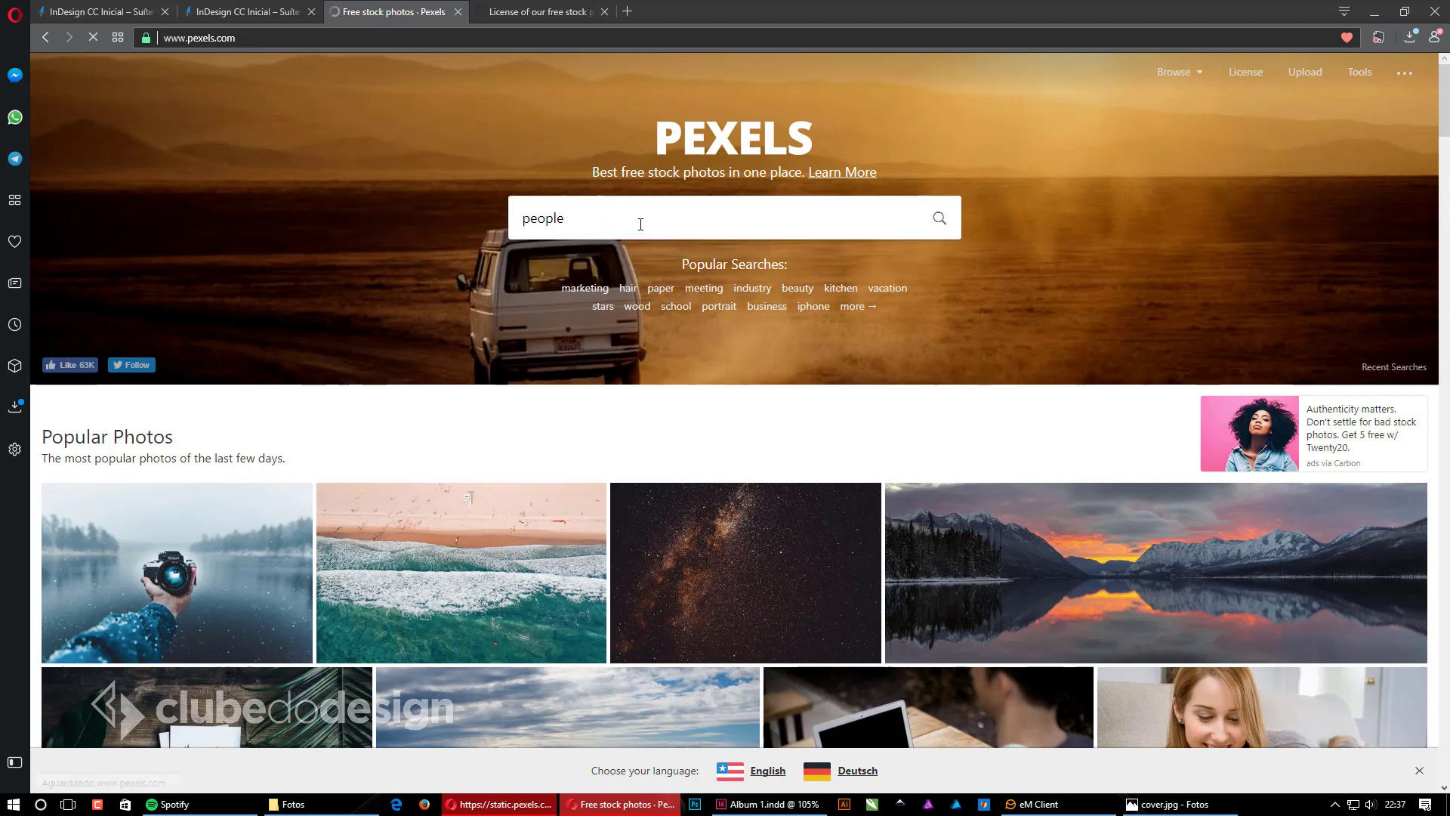
{"action": "scroll", "coordinate": [1100, 405], "scroll_direction": "down", "scroll_amount": 15}
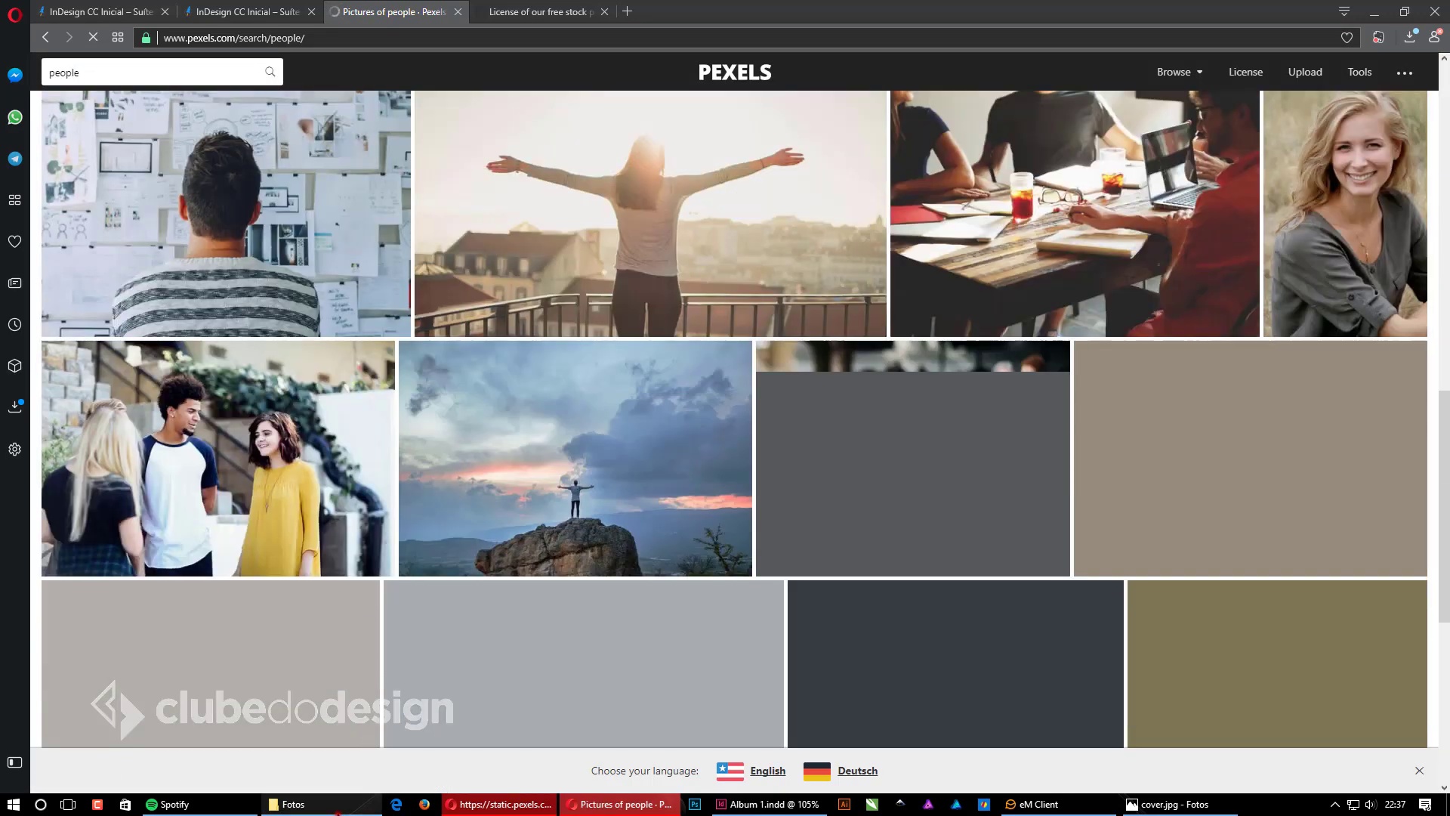
Step: Look through the downloaded images in the Fotos folder and minimise the browser to return to InDesign
{"action": "left_click", "coordinate": [293, 804]}
{"action": "scroll", "coordinate": [925, 374], "scroll_direction": "down", "scroll_amount": 3}
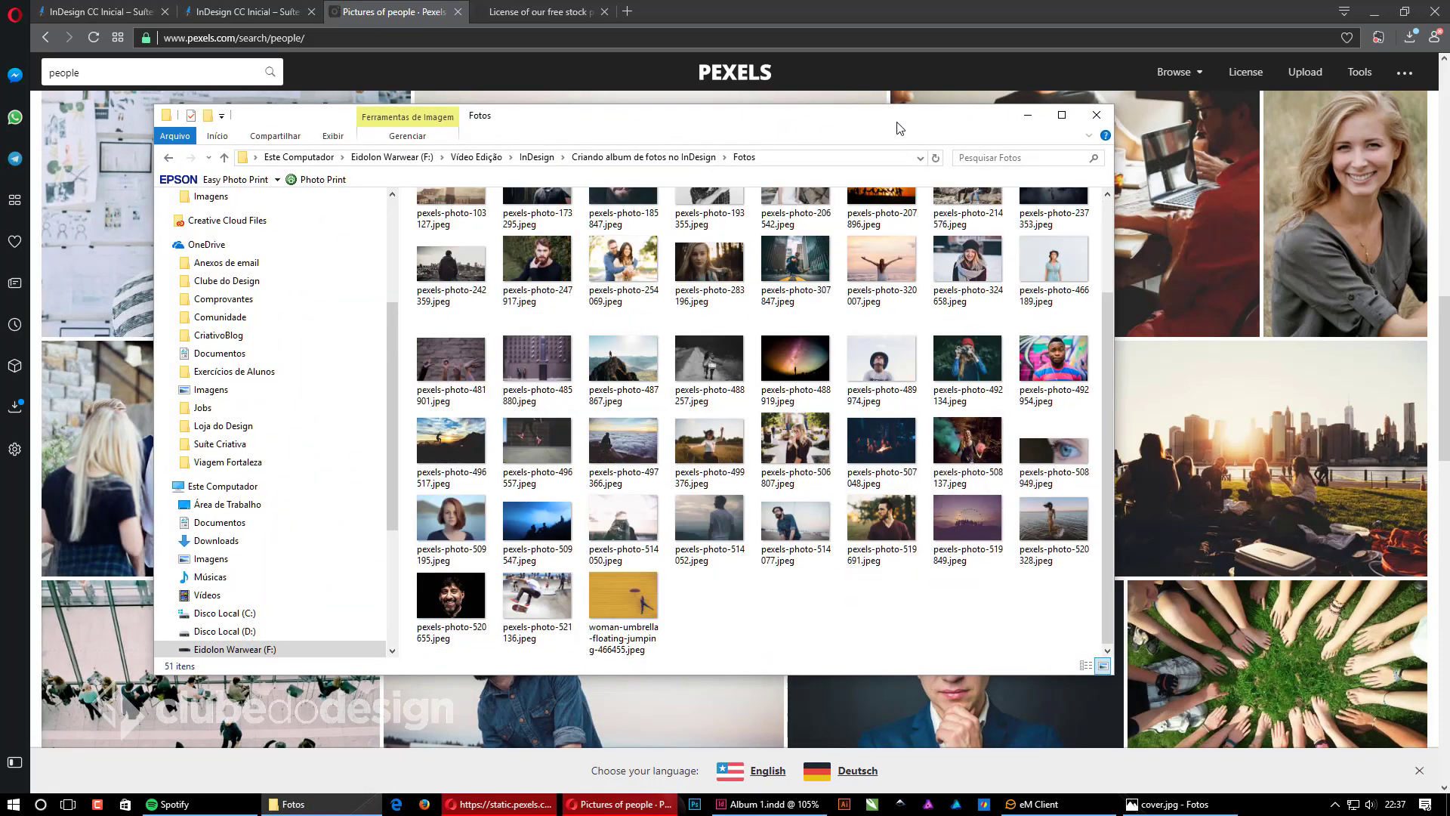
{"action": "left_click_drag", "start_coordinate": [895, 119], "coordinate": [0, 196]}
{"action": "left_click", "coordinate": [1379, 9]}
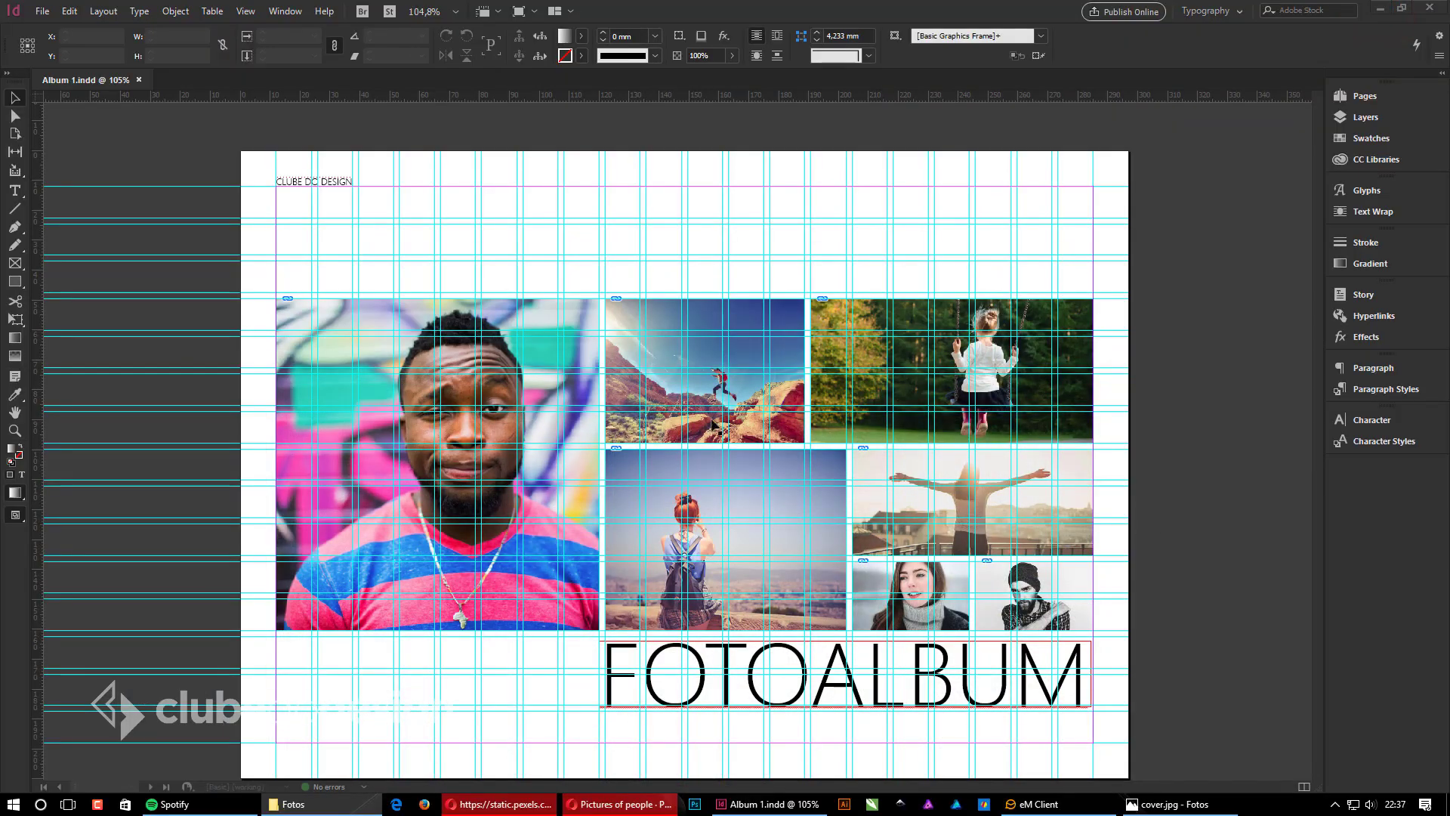
Step: Preview the album without its guides and examine the spread of pages 2 and 3
{"action": "left_click", "coordinate": [1126, 330]}
{"action": "left_click", "coordinate": [1223, 337]}
{"action": "key", "text": "w"}
{"action": "left_click", "coordinate": [695, 455], "text": "ctrl+alt"}
{"action": "left_click", "coordinate": [694, 455], "text": "ctrl+alt"}
{"action": "left_click_drag", "start_coordinate": [699, 554], "coordinate": [881, 241]}
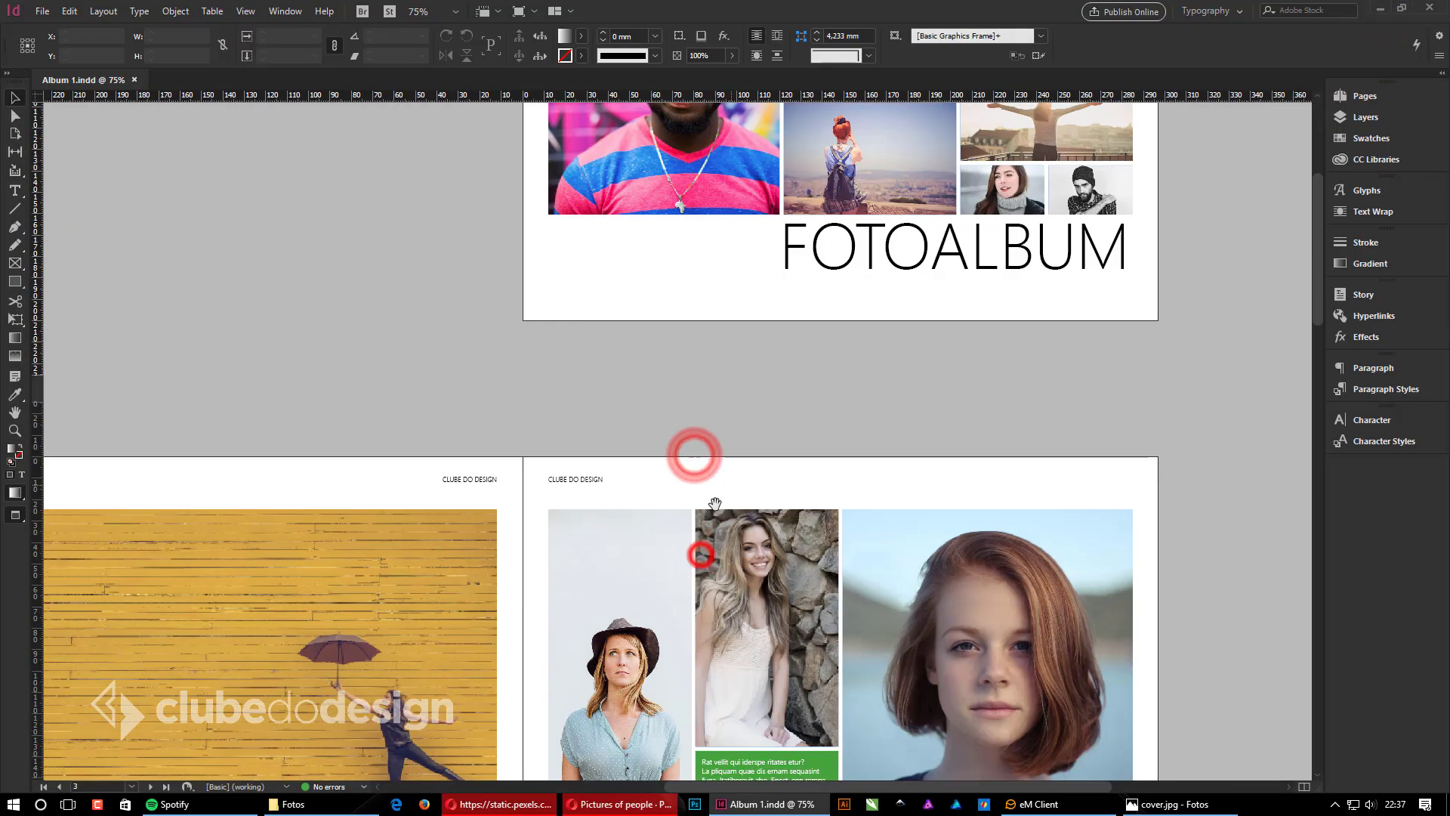
{"action": "left_click_drag", "start_coordinate": [715, 505], "coordinate": [888, 201]}
{"action": "left_click_drag", "start_coordinate": [812, 421], "coordinate": [930, 328]}
{"action": "left_click_drag", "start_coordinate": [1033, 344], "coordinate": [858, 514]}
{"action": "left_click_drag", "start_coordinate": [965, 464], "coordinate": [923, 458]}
{"action": "left_click_drag", "start_coordinate": [942, 443], "coordinate": [529, 425]}
{"action": "left_click_drag", "start_coordinate": [544, 460], "coordinate": [747, 430]}
{"action": "left_click_drag", "start_coordinate": [732, 428], "coordinate": [727, 464]}
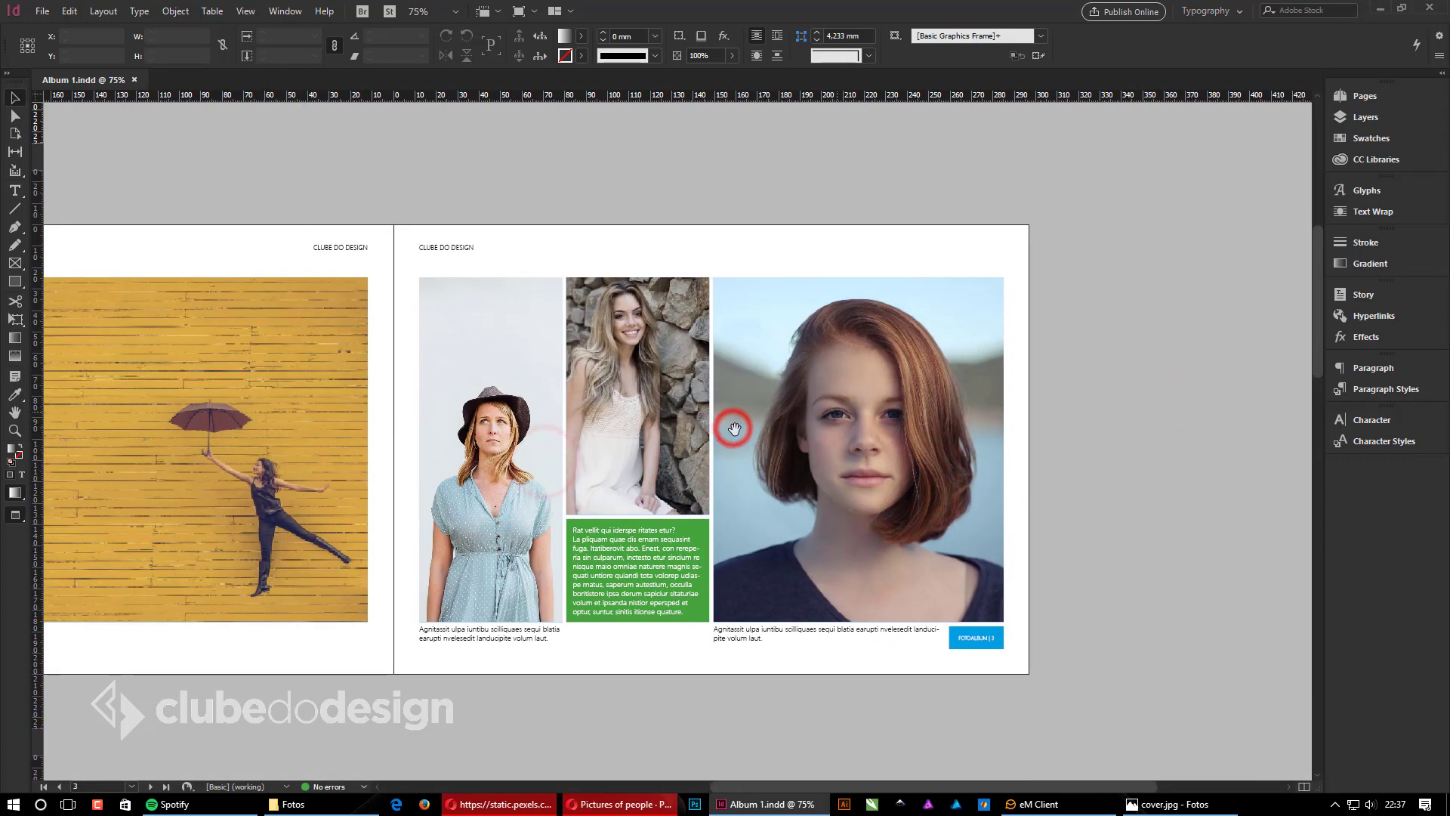
Step: Review the cover and the spreads from page 4 onward in preview, including the LIBERDADE and skateboarder pages
{"action": "scroll", "coordinate": [982, 508], "scroll_direction": "up", "scroll_amount": 10}
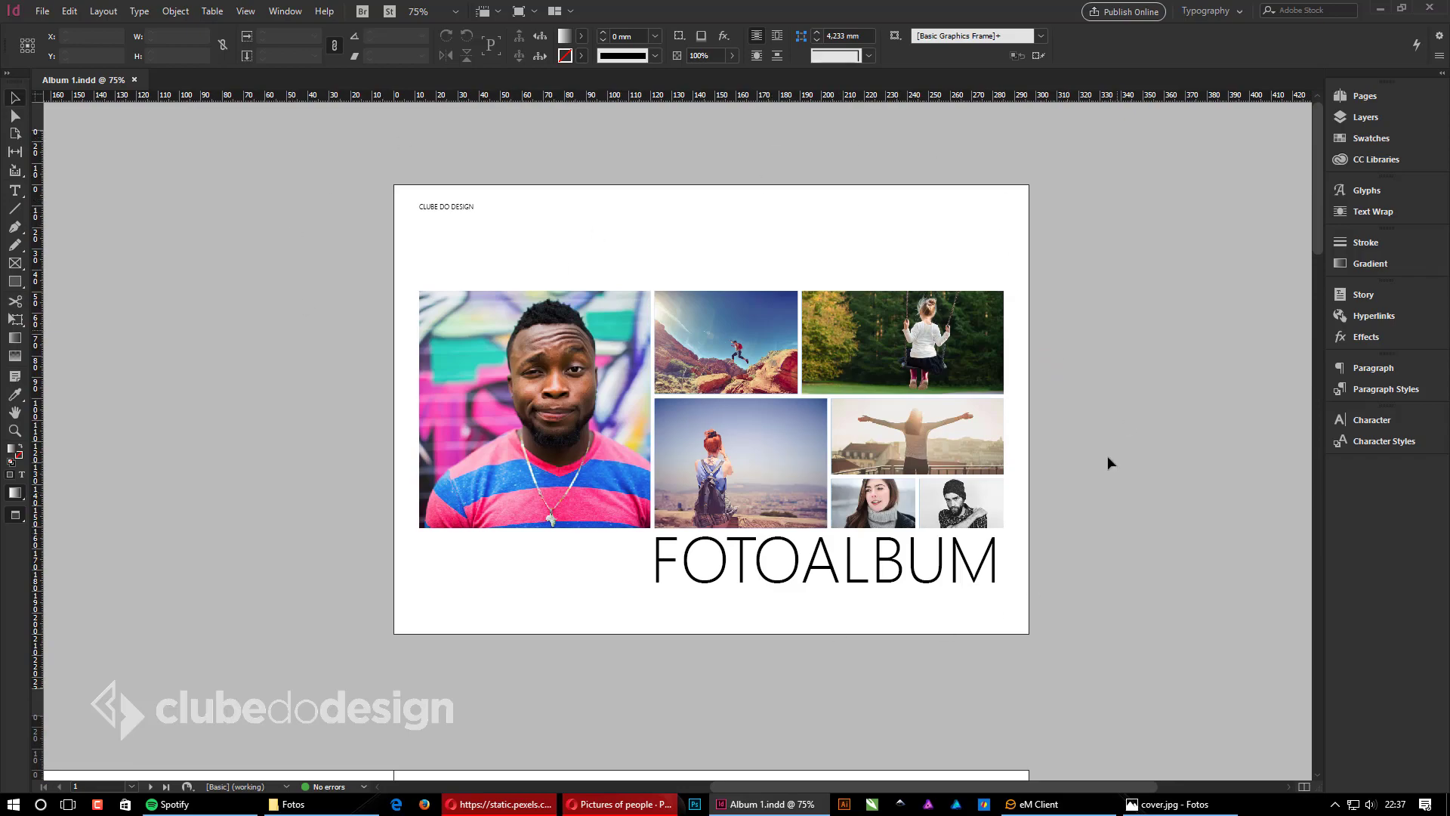
{"action": "scroll", "coordinate": [1005, 378], "scroll_direction": "down", "scroll_amount": 15}
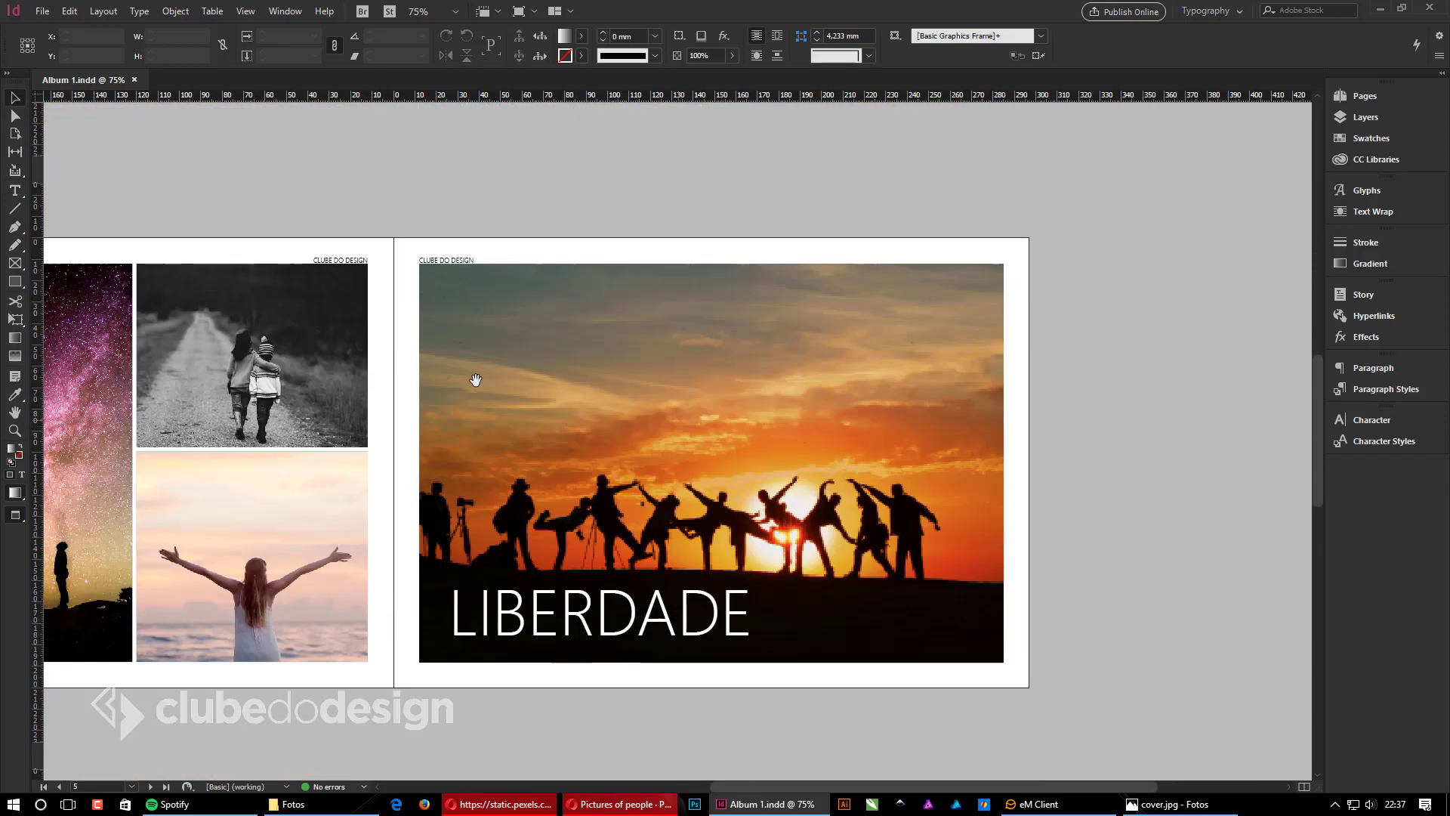
{"action": "left_click_drag", "start_coordinate": [475, 379], "coordinate": [844, 357]}
{"action": "scroll", "coordinate": [816, 370], "scroll_direction": "down", "scroll_amount": 8}
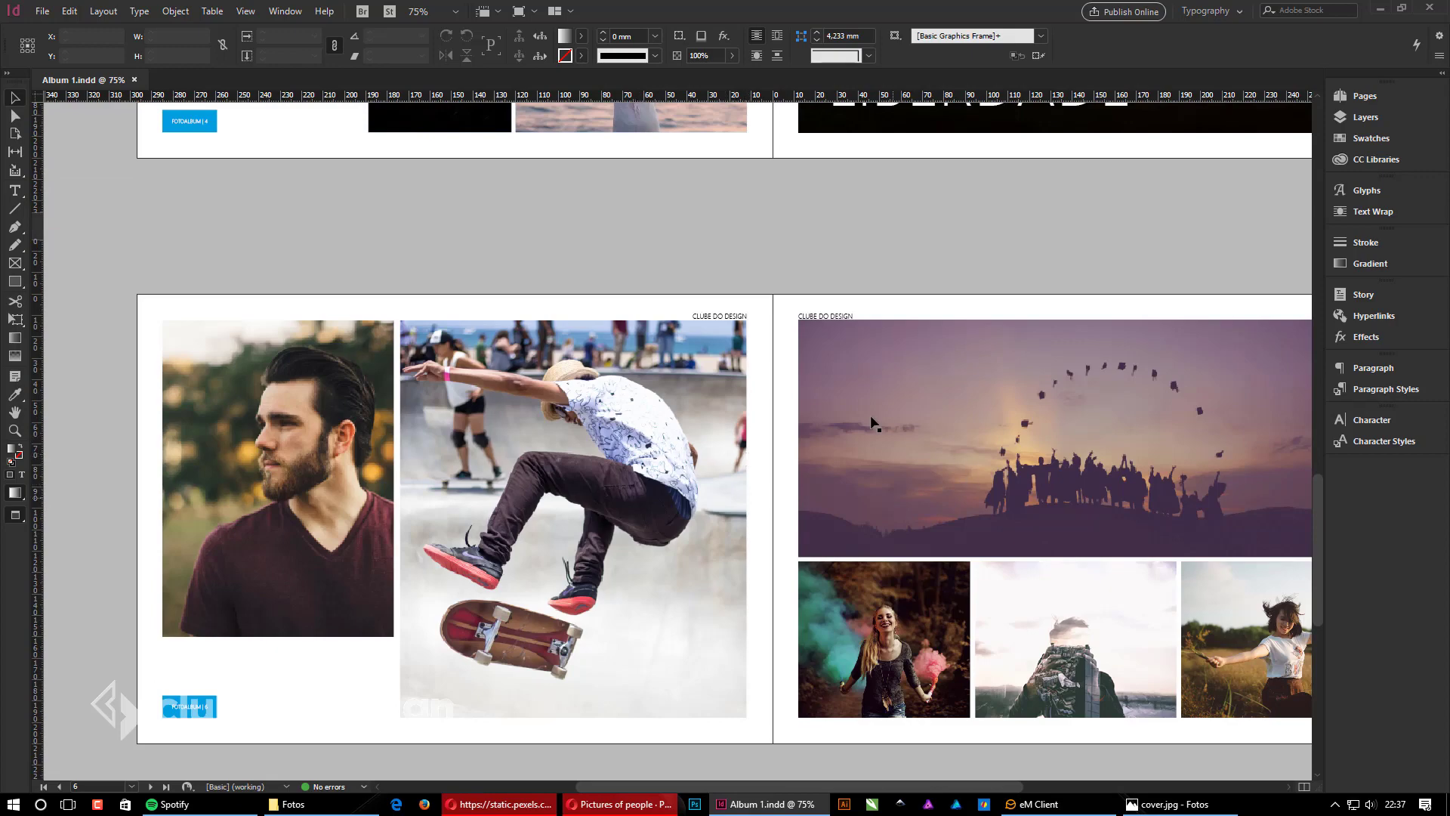
{"action": "left_click_drag", "start_coordinate": [1145, 526], "coordinate": [763, 419]}
{"action": "scroll", "coordinate": [680, 483], "scroll_direction": "down", "scroll_amount": 7}
{"action": "left_click_drag", "start_coordinate": [362, 458], "coordinate": [824, 510]}
{"action": "scroll", "coordinate": [799, 438], "scroll_direction": "up", "scroll_amount": 6}
Step: Show the grid guides again and zoom in on page 7 to examine how its photos align
{"action": "key", "text": "w"}
{"action": "left_click_drag", "start_coordinate": [930, 497], "coordinate": [516, 453]}
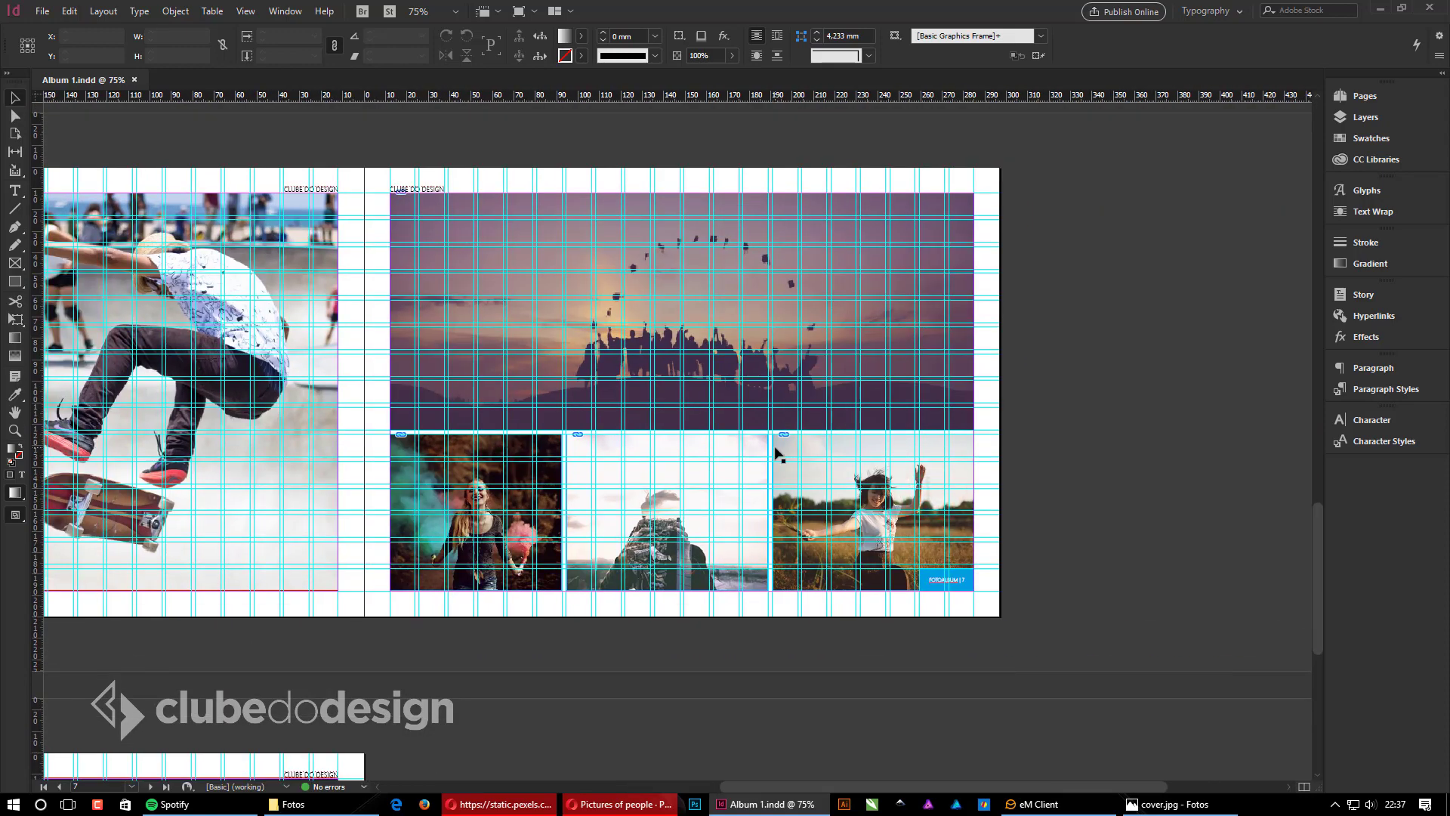
{"action": "left_click_drag", "start_coordinate": [331, 144], "coordinate": [1031, 684]}
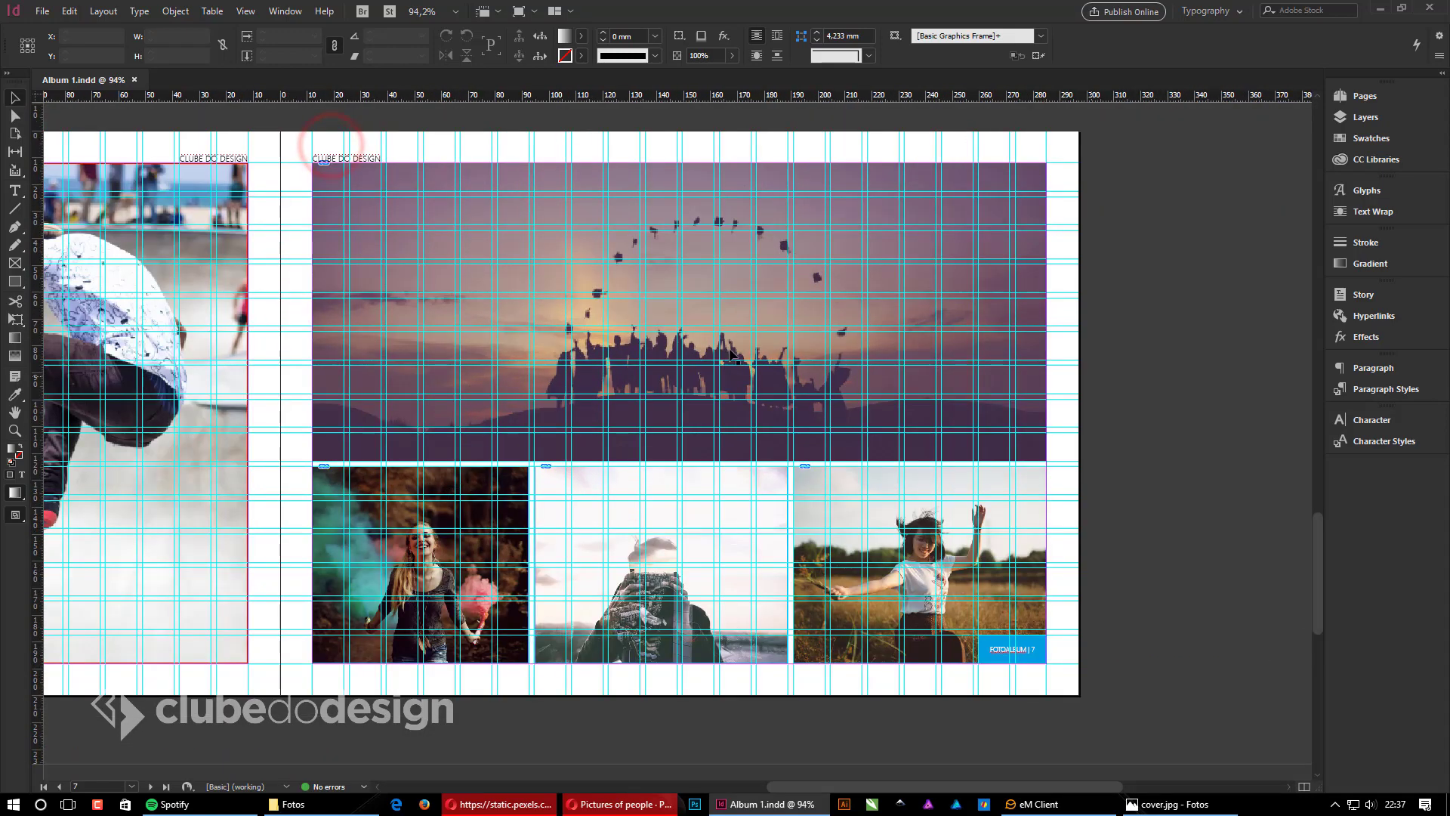
Step: Return to the FOTOALBUM cover page and zoom in to examine its photo layout on the grid
{"action": "scroll", "coordinate": [731, 355], "scroll_direction": "up", "scroll_amount": 20}
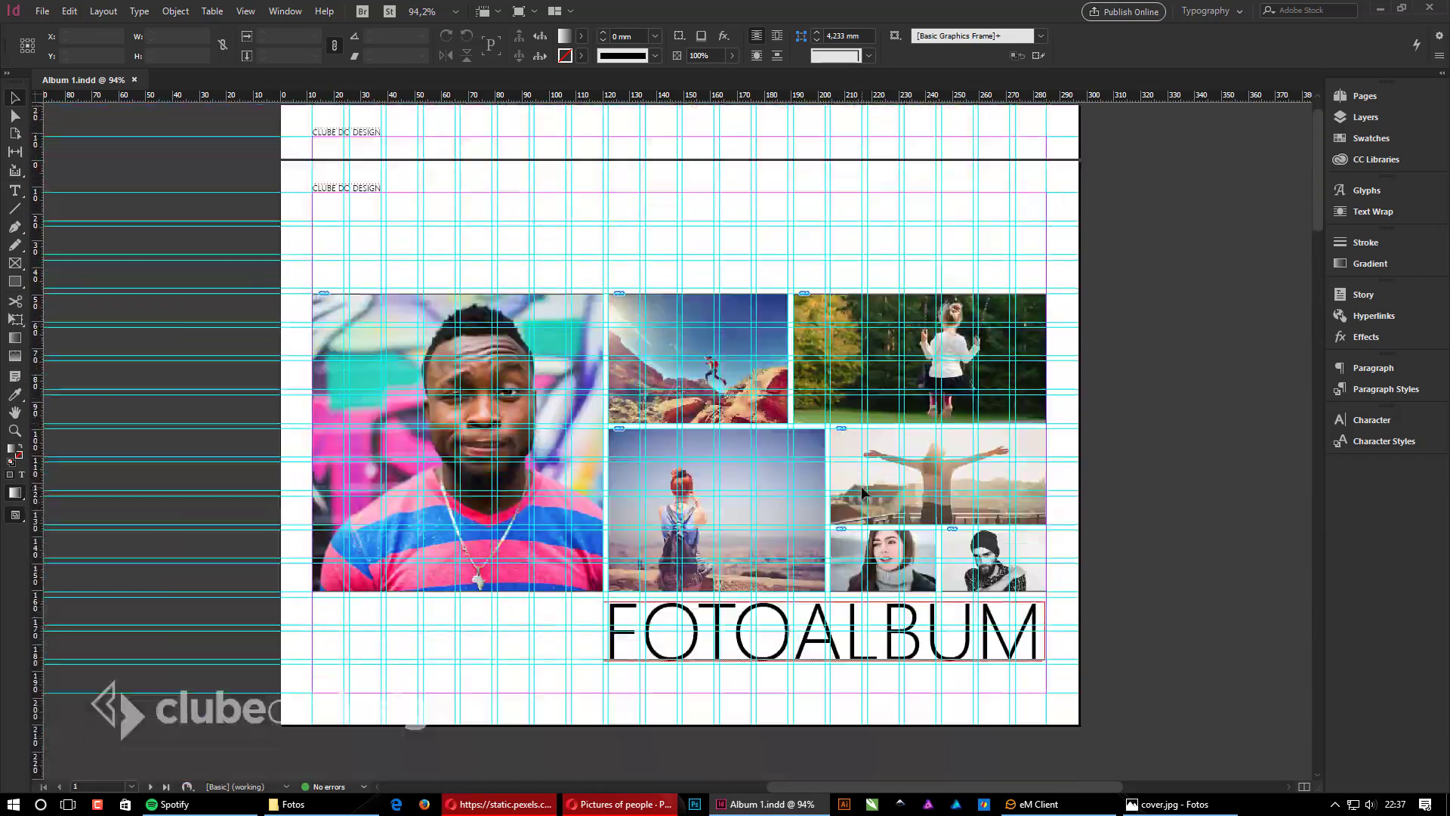
{"action": "scroll", "coordinate": [863, 493], "scroll_direction": "up", "scroll_amount": 1}
{"action": "scroll", "coordinate": [876, 445], "scroll_direction": "down", "scroll_amount": 2}
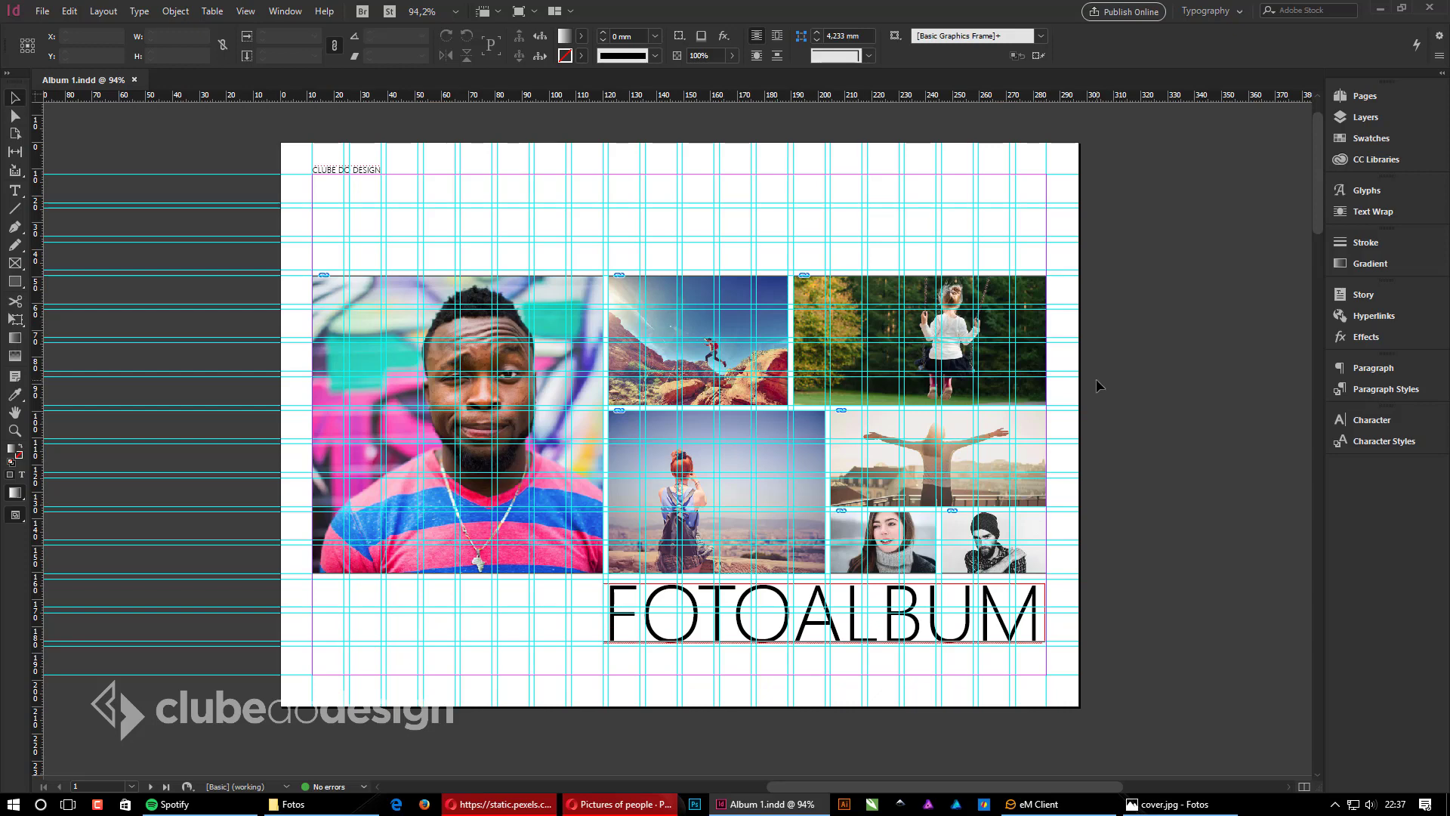
{"action": "left_click_drag", "start_coordinate": [256, 126], "coordinate": [1117, 732]}
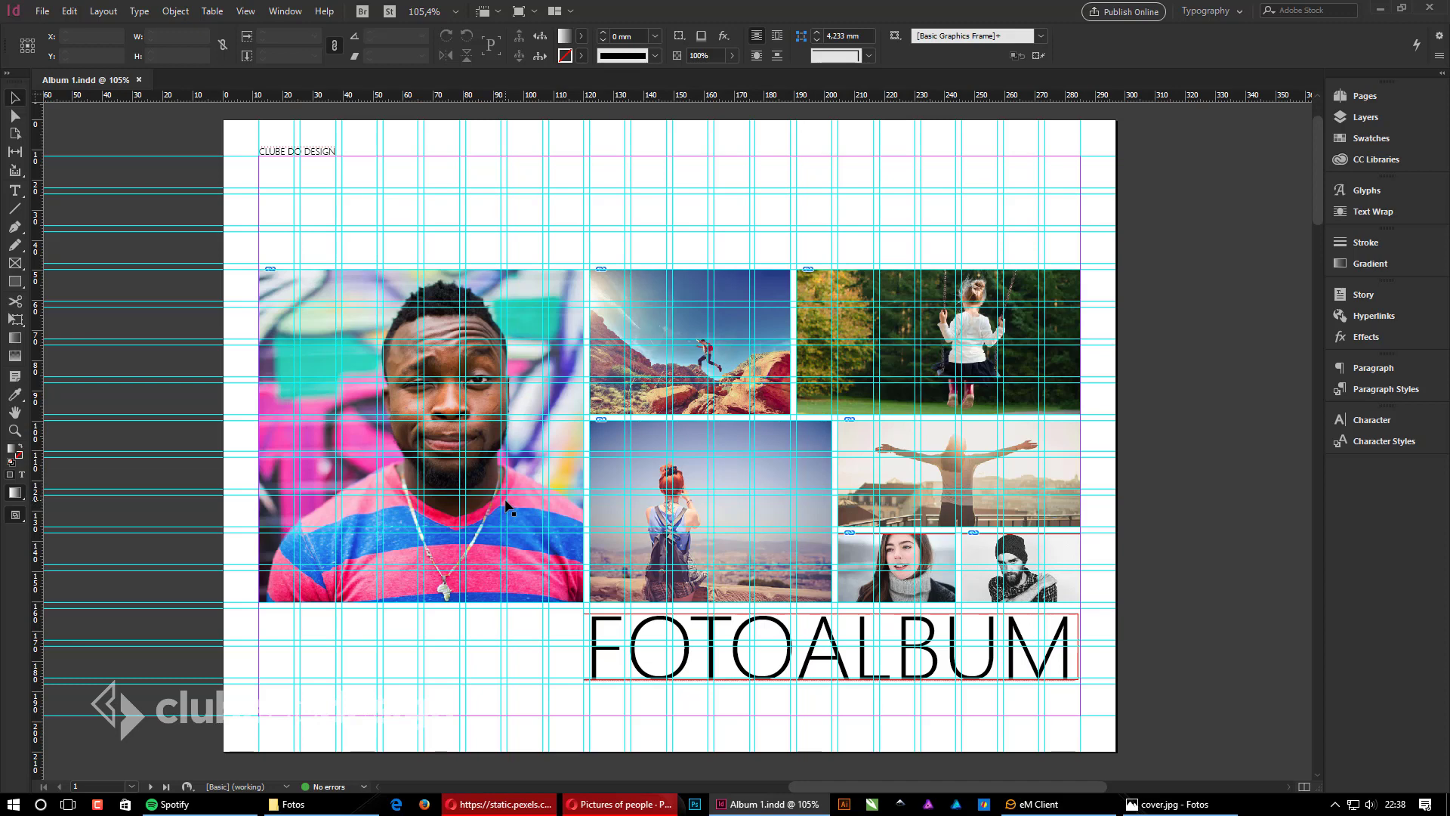
Step: Start a new document from the A4 print preset
{"action": "key", "text": "ctrl+n"}
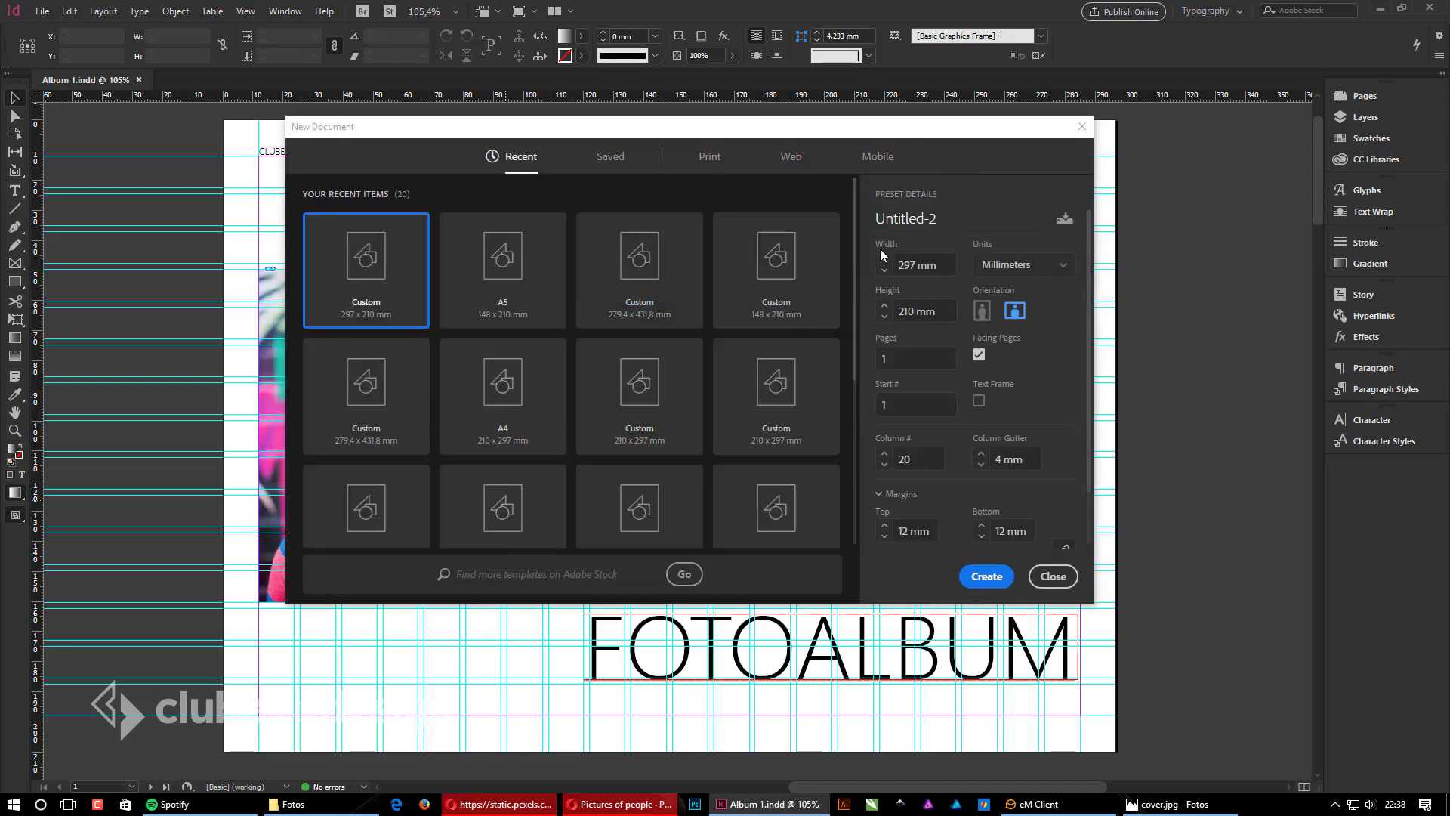
{"action": "left_click", "coordinate": [699, 161]}
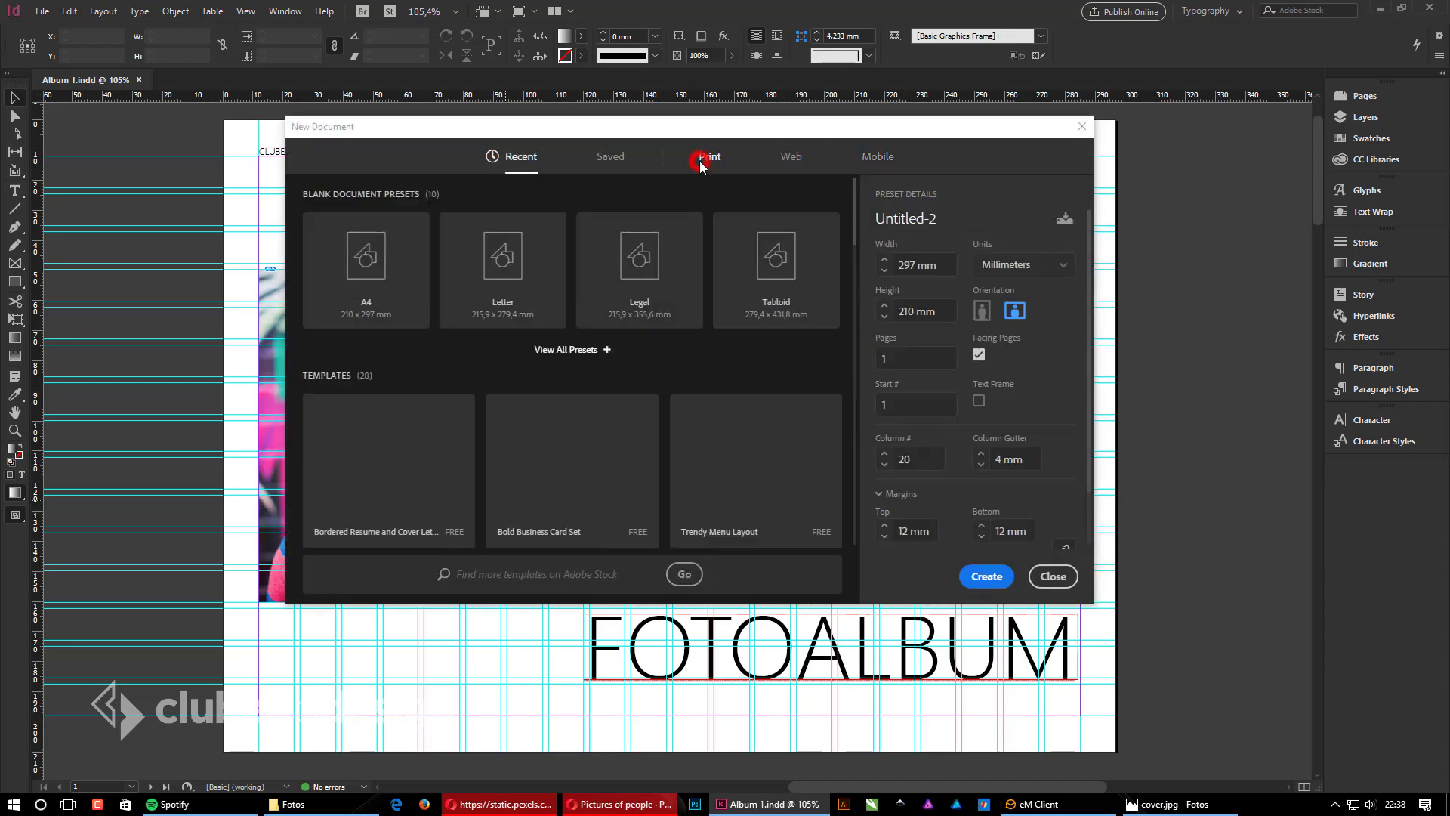
{"action": "left_click", "coordinate": [388, 261]}
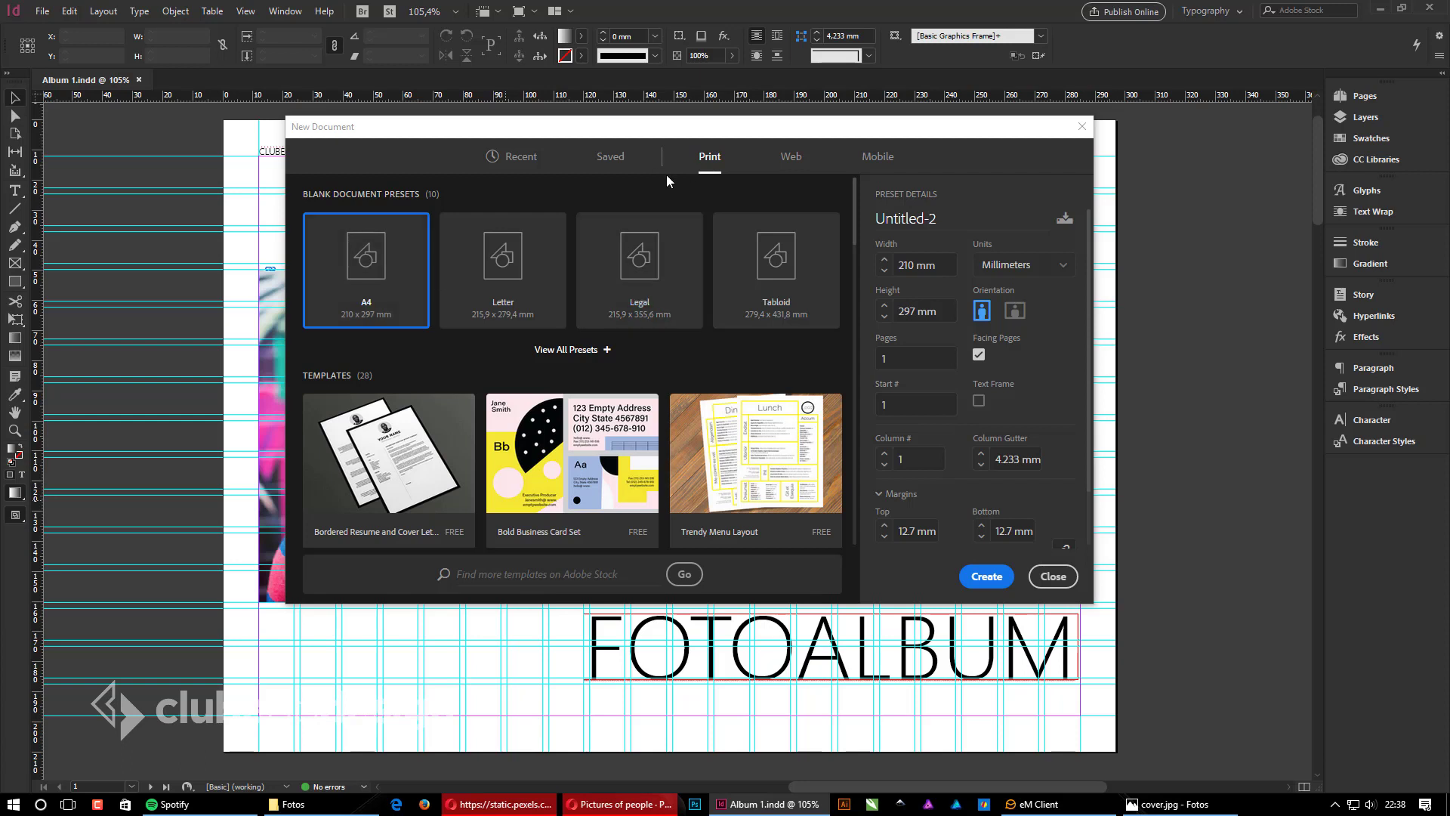
{"action": "left_click", "coordinate": [711, 157]}
{"action": "left_click", "coordinate": [385, 269]}
{"action": "left_click", "coordinate": [709, 157]}
{"action": "left_click", "coordinate": [341, 284]}
Step: Set all four page margins to 12 mm, expand the bleed and slug settings, and create the document
{"action": "scroll", "coordinate": [983, 346], "scroll_direction": "down", "scroll_amount": 1}
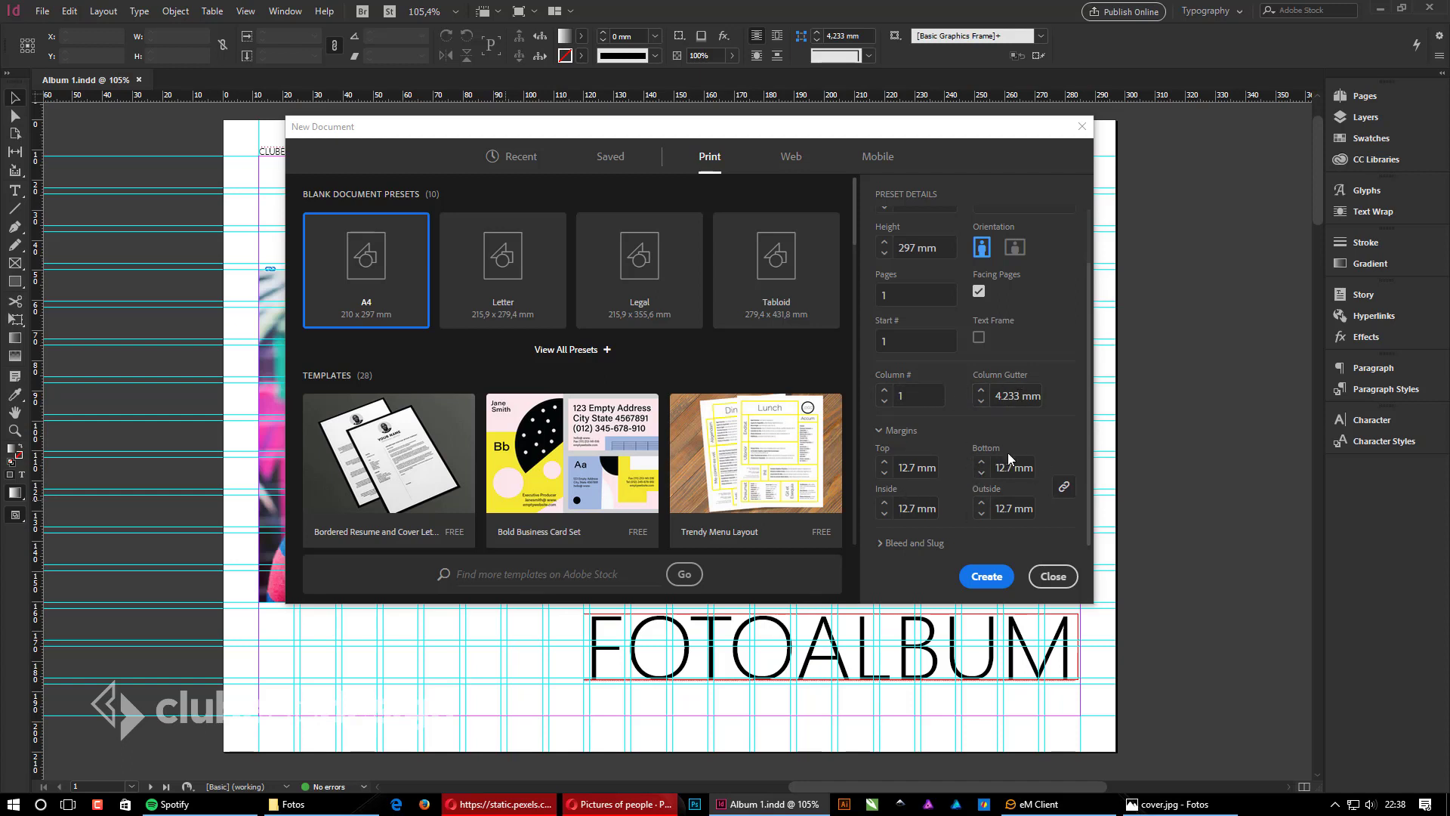
{"action": "left_click", "coordinate": [885, 474]}
{"action": "left_click", "coordinate": [880, 544]}
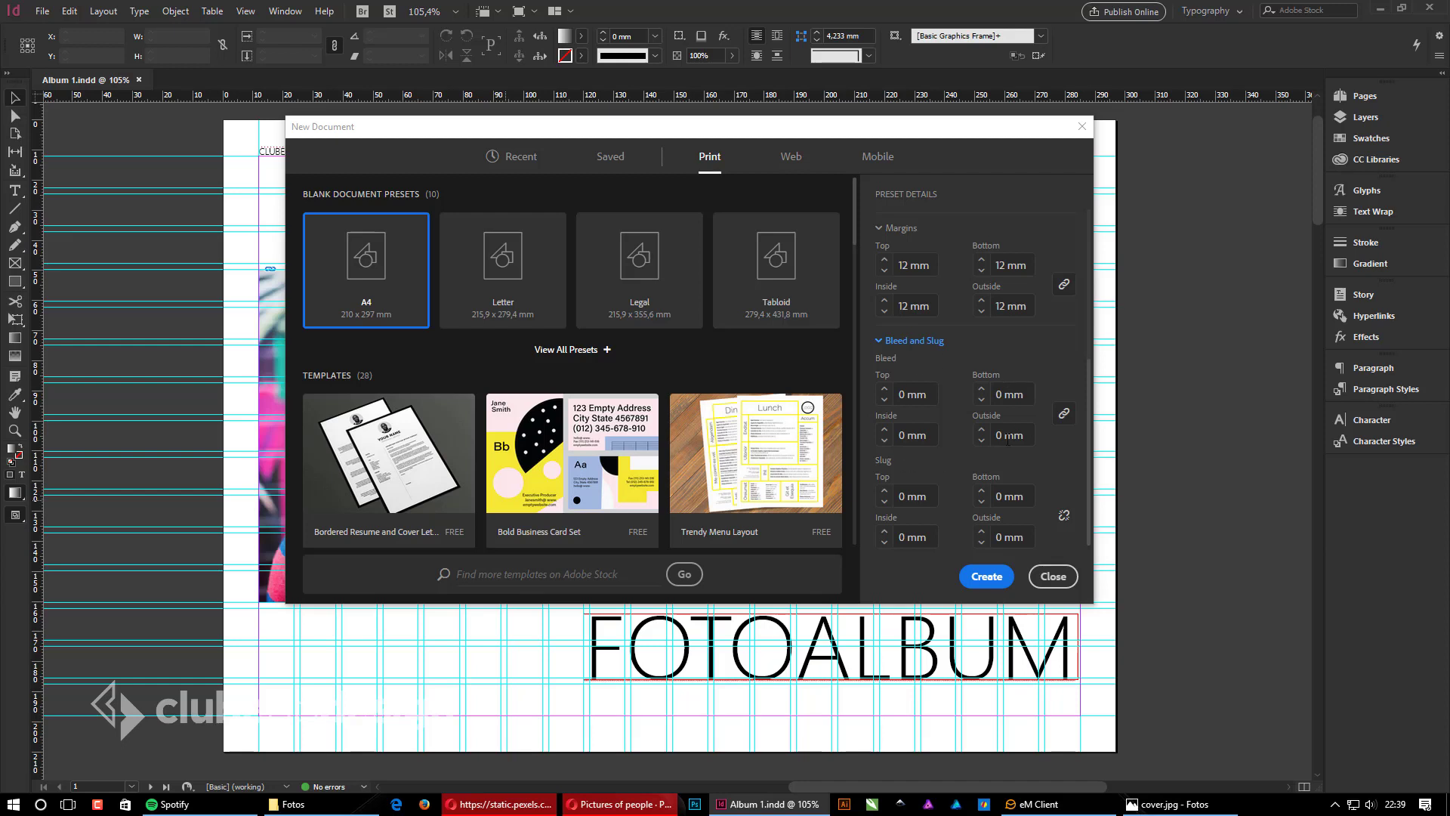
{"action": "scroll", "coordinate": [976, 522], "scroll_direction": "up", "scroll_amount": 4}
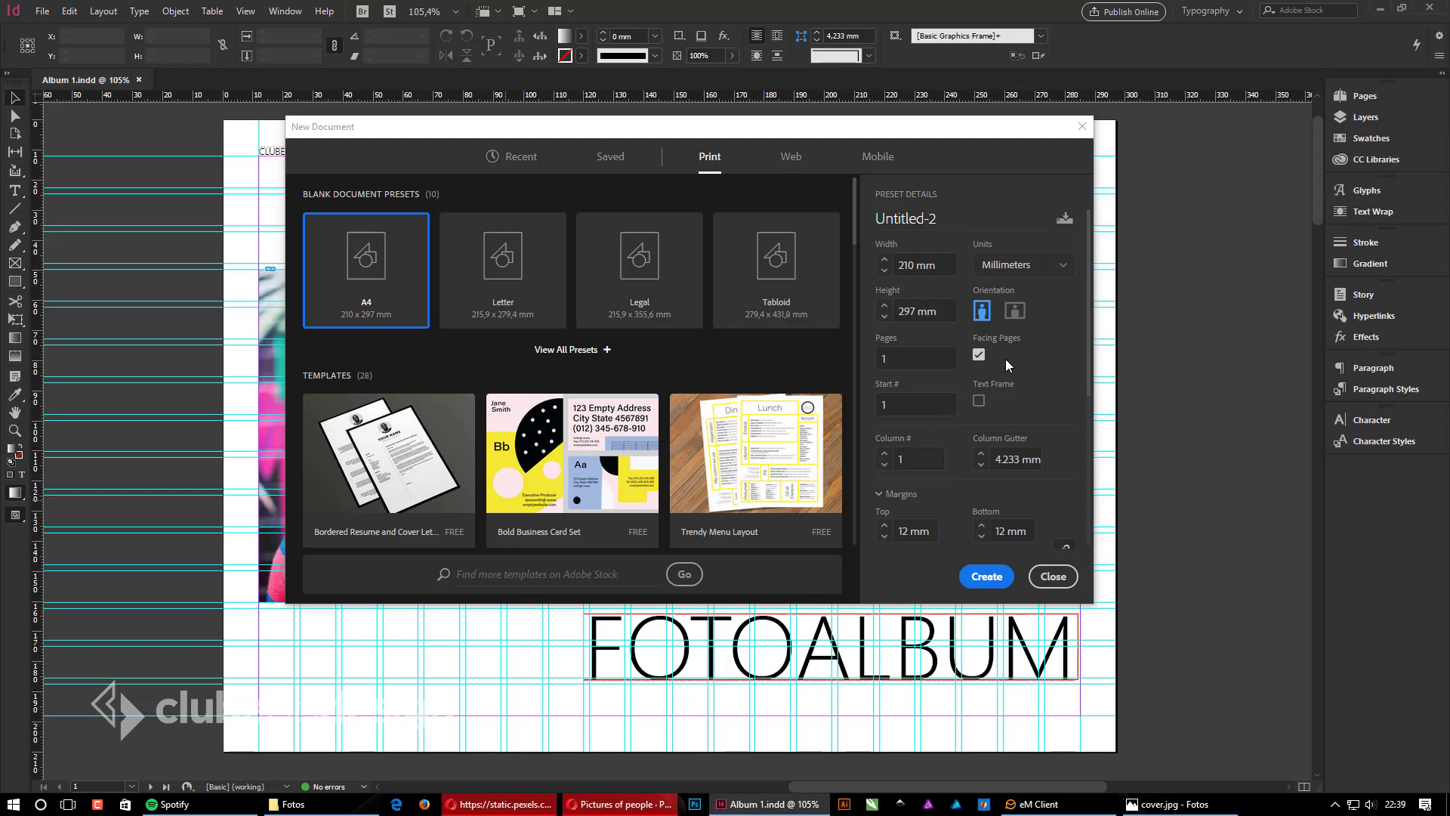
{"action": "left_click", "coordinate": [990, 579]}
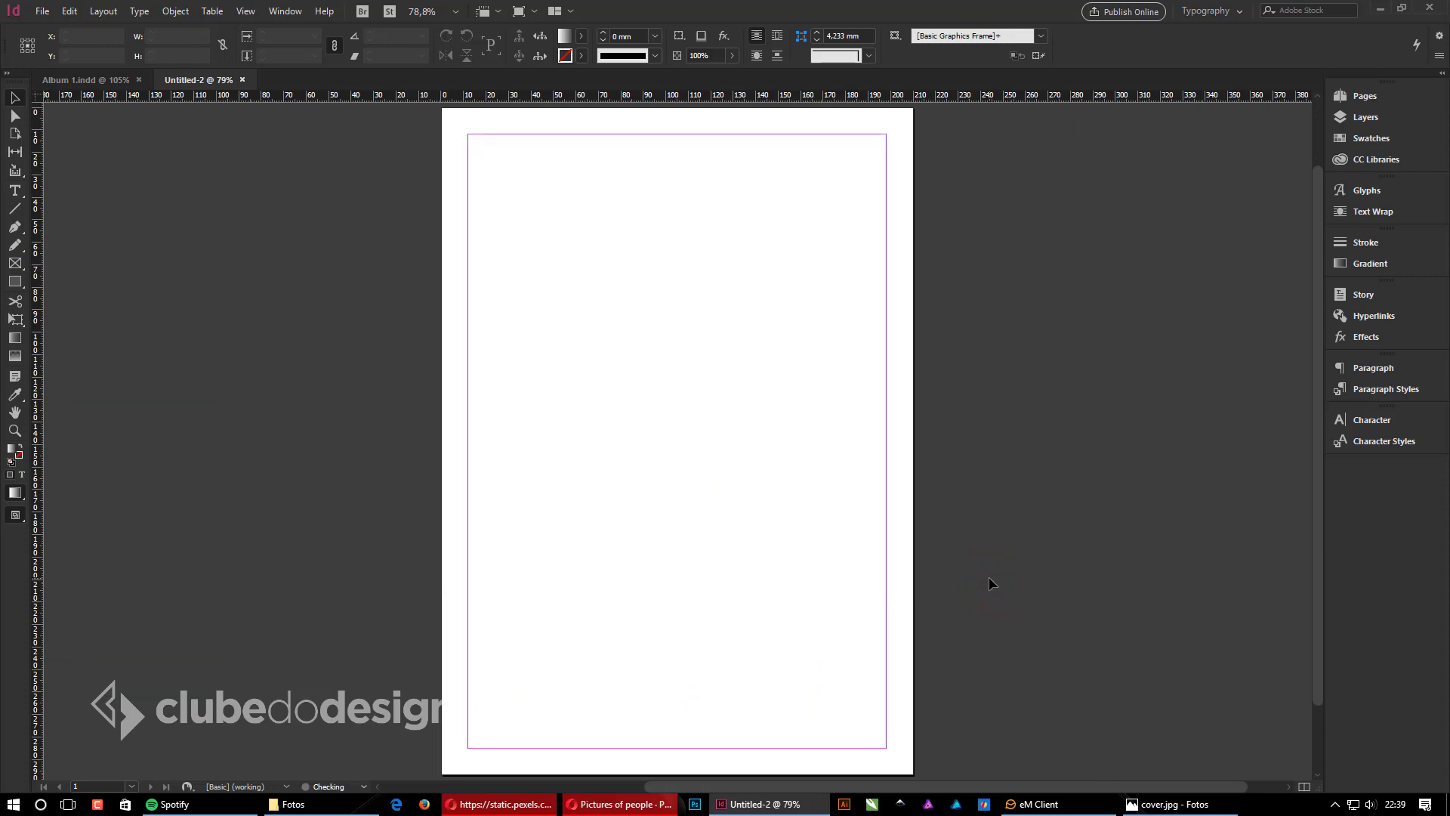
Step: Change the new document's A4 page to landscape orientation, 297 × 210 mm, and view it at 100%
{"action": "scroll", "coordinate": [884, 542], "scroll_direction": "down", "scroll_amount": 1}
{"action": "scroll", "coordinate": [825, 402], "scroll_direction": "up", "scroll_amount": 2}
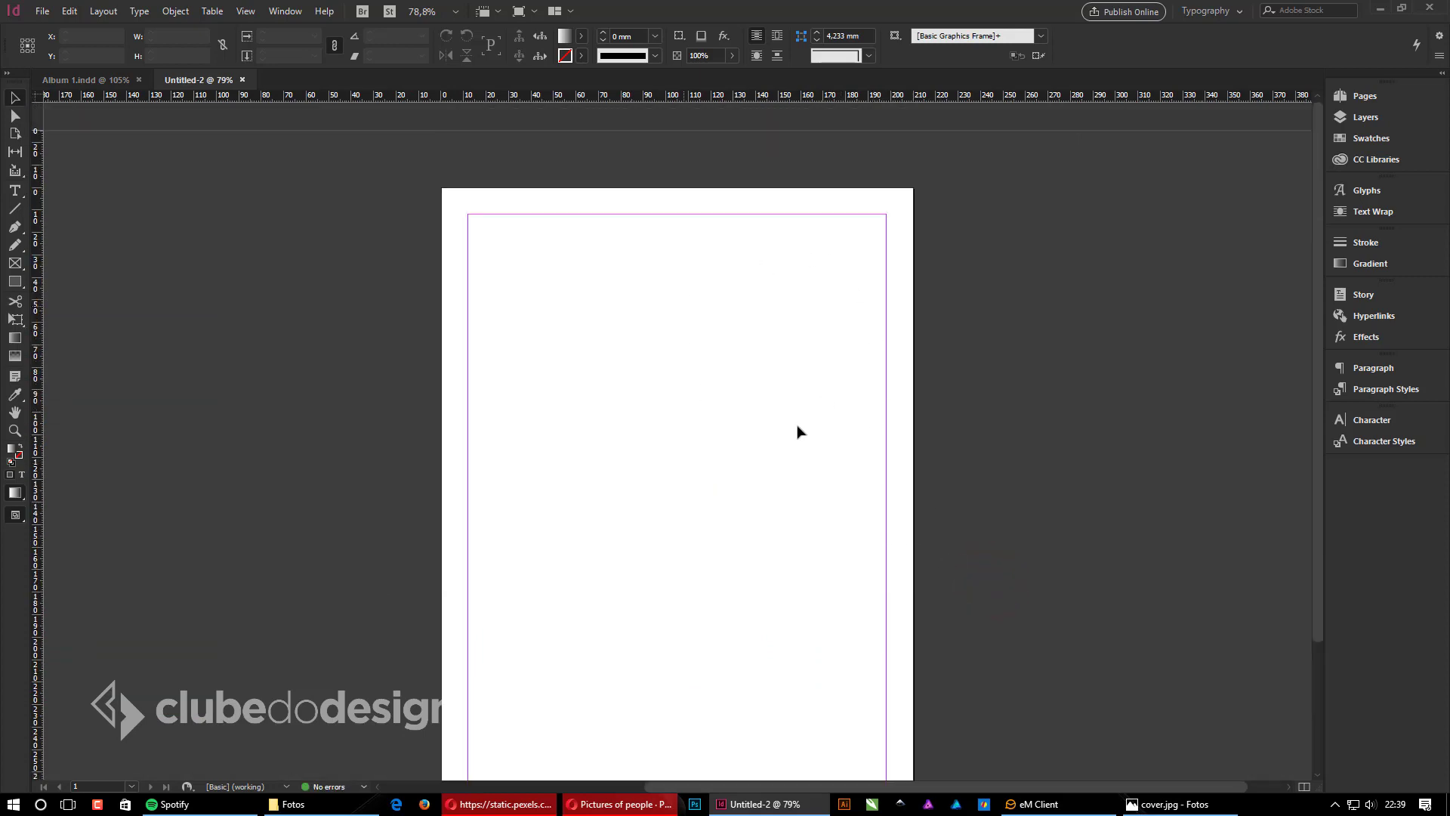
{"action": "scroll", "coordinate": [910, 427], "scroll_direction": "down", "scroll_amount": 1}
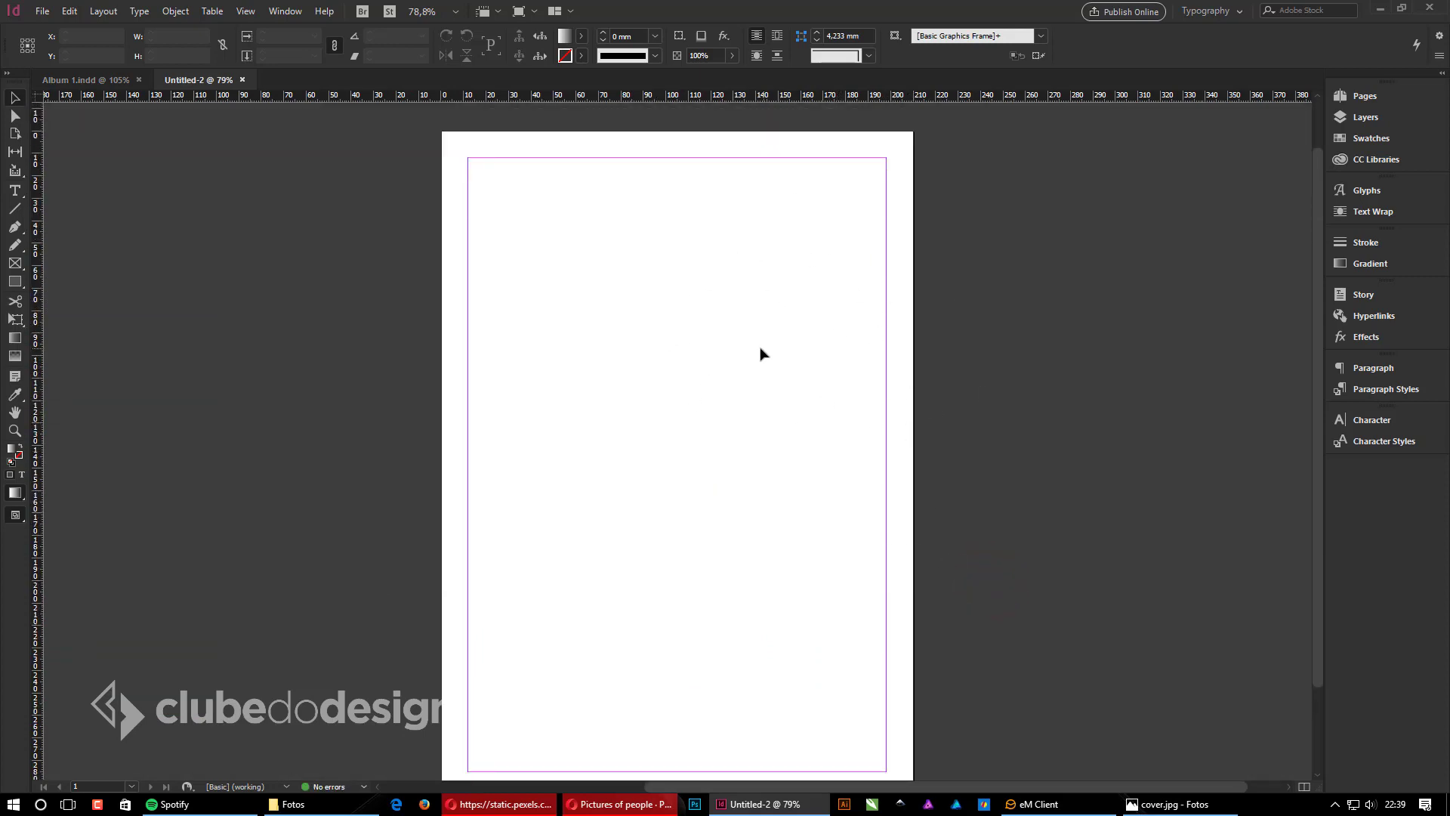
{"action": "left_click", "coordinate": [43, 10]}
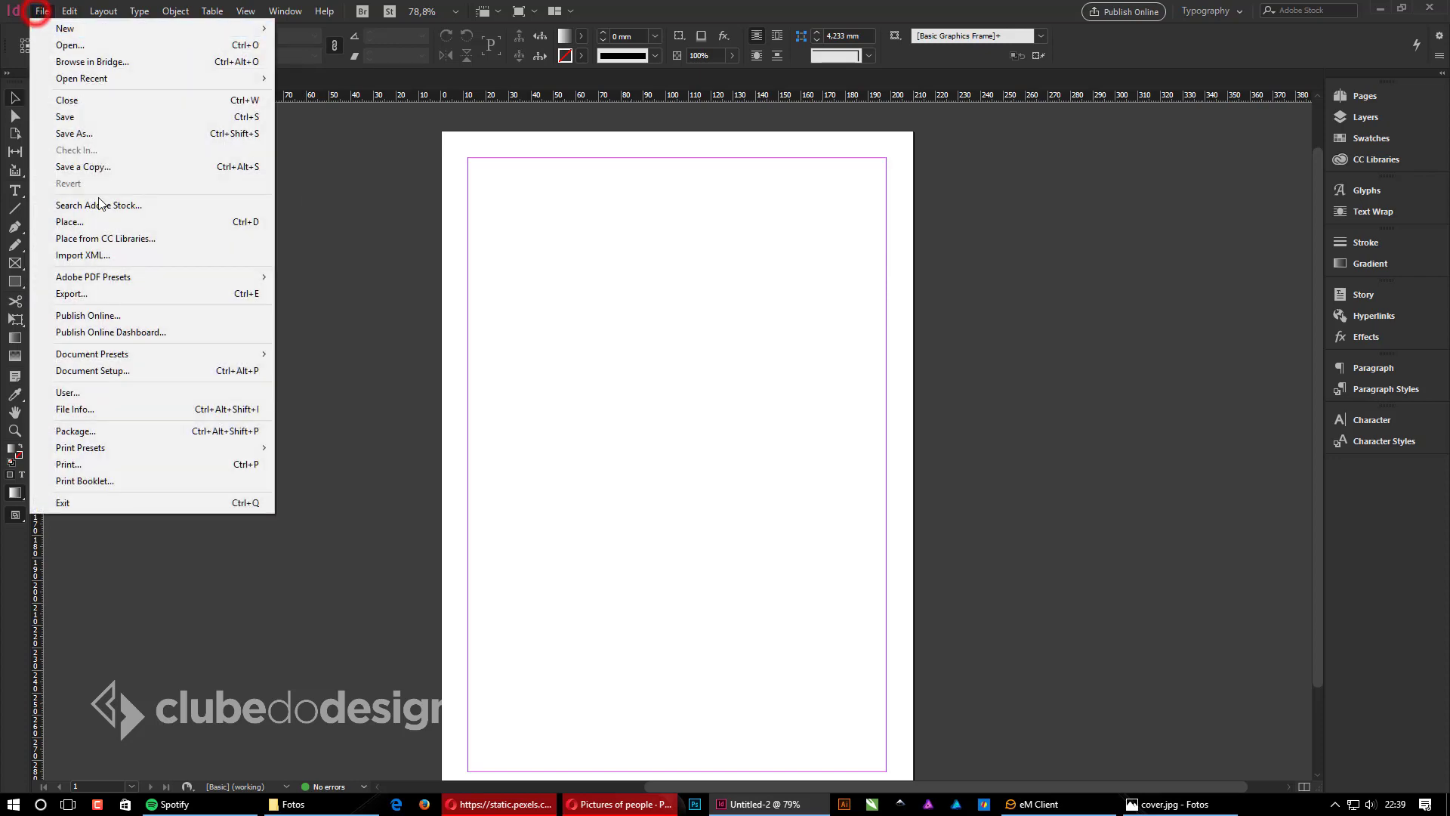
{"action": "left_click", "coordinate": [93, 370]}
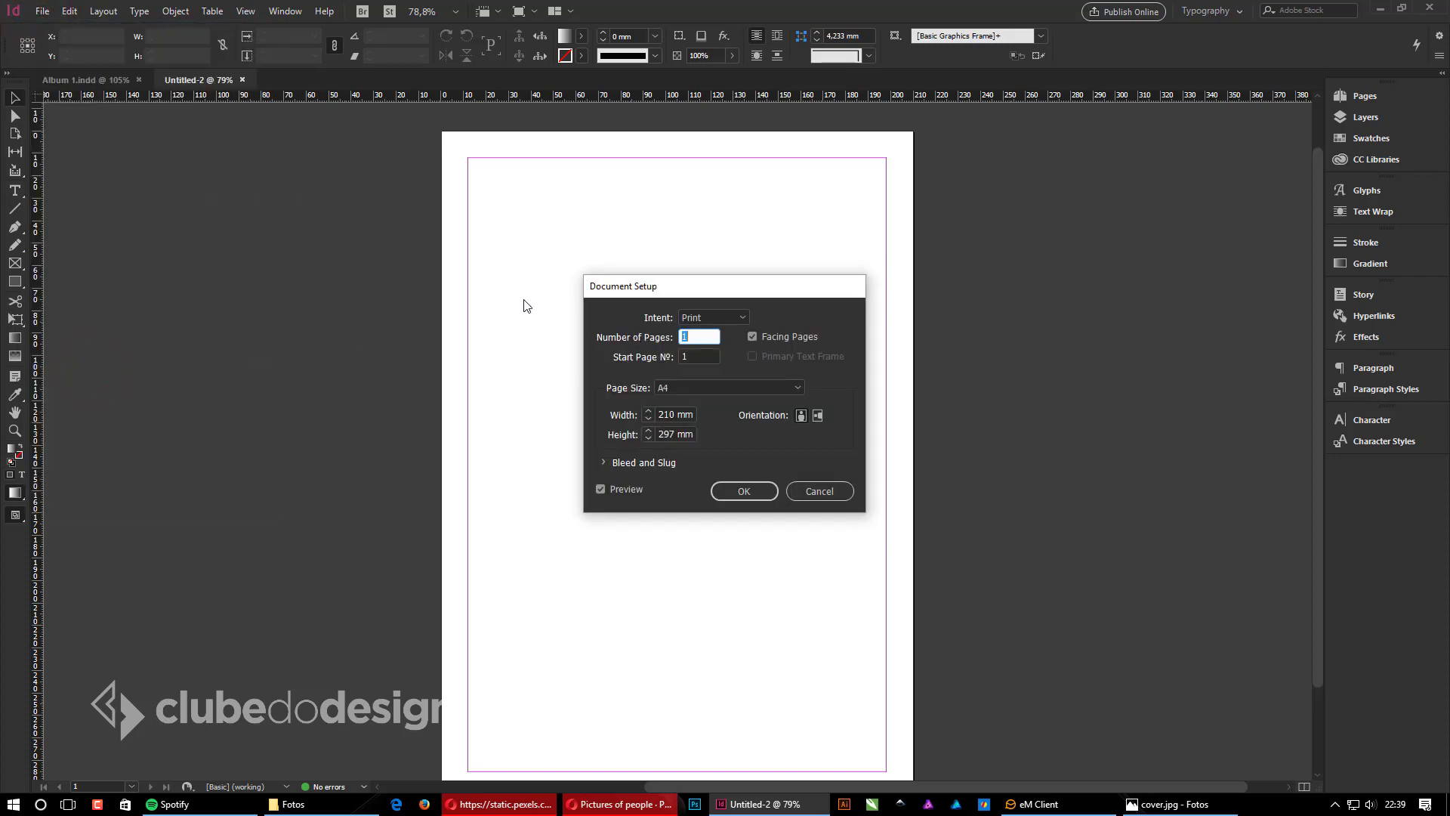
{"action": "left_click", "coordinate": [819, 415]}
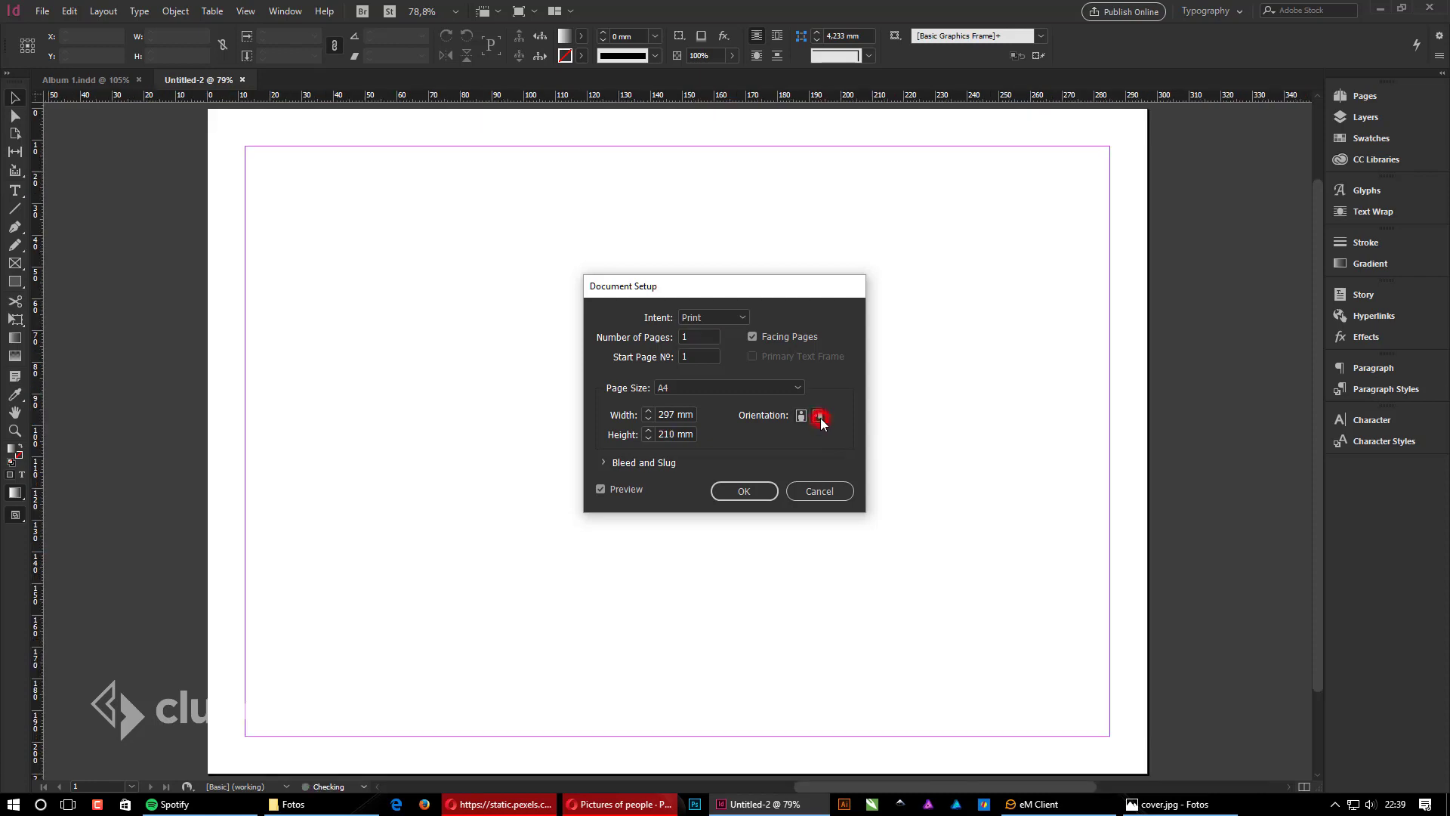
{"action": "left_click", "coordinate": [763, 495]}
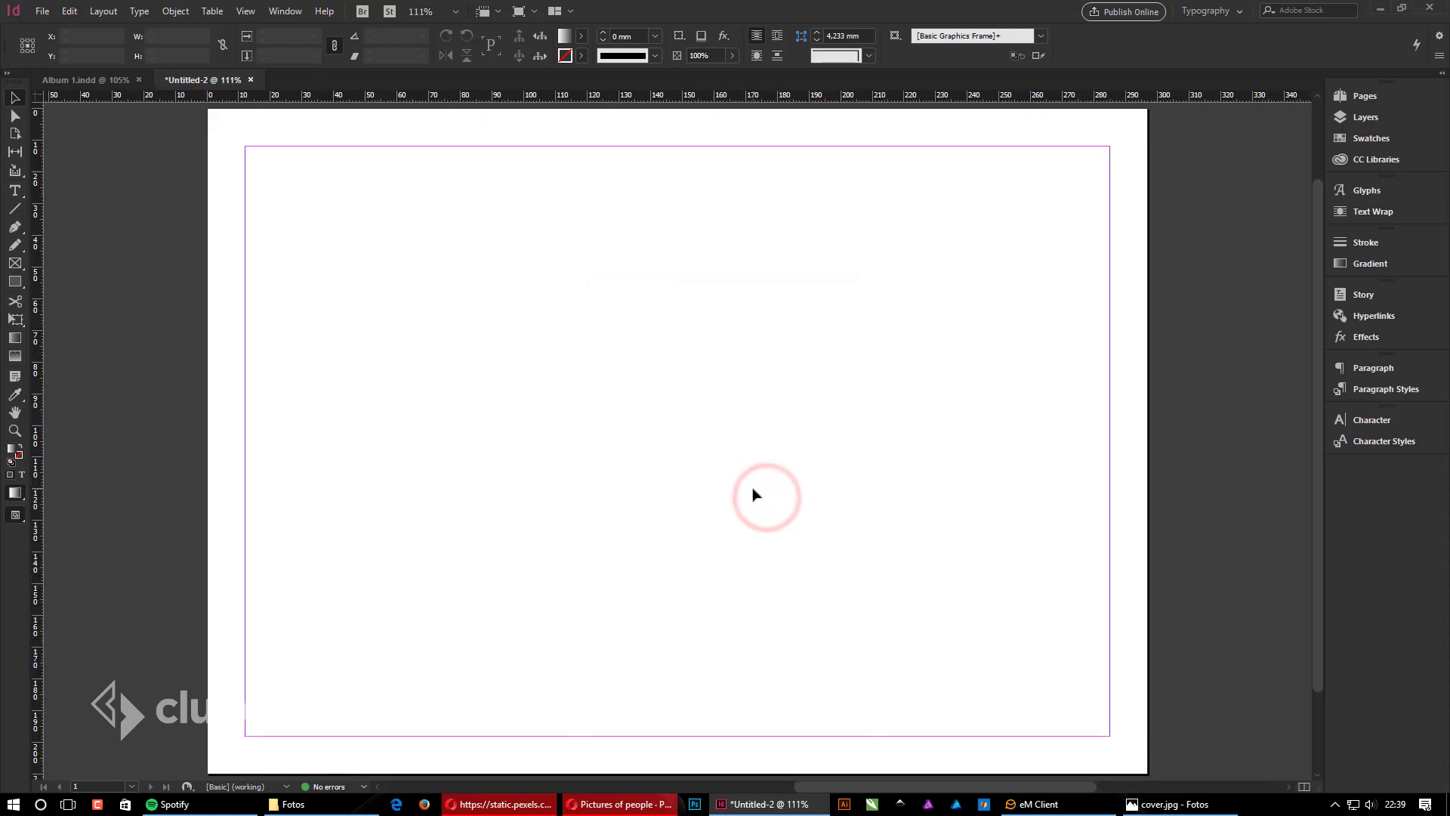
{"action": "left_click", "coordinate": [738, 435]}
{"action": "key", "text": "ctrl+1"}
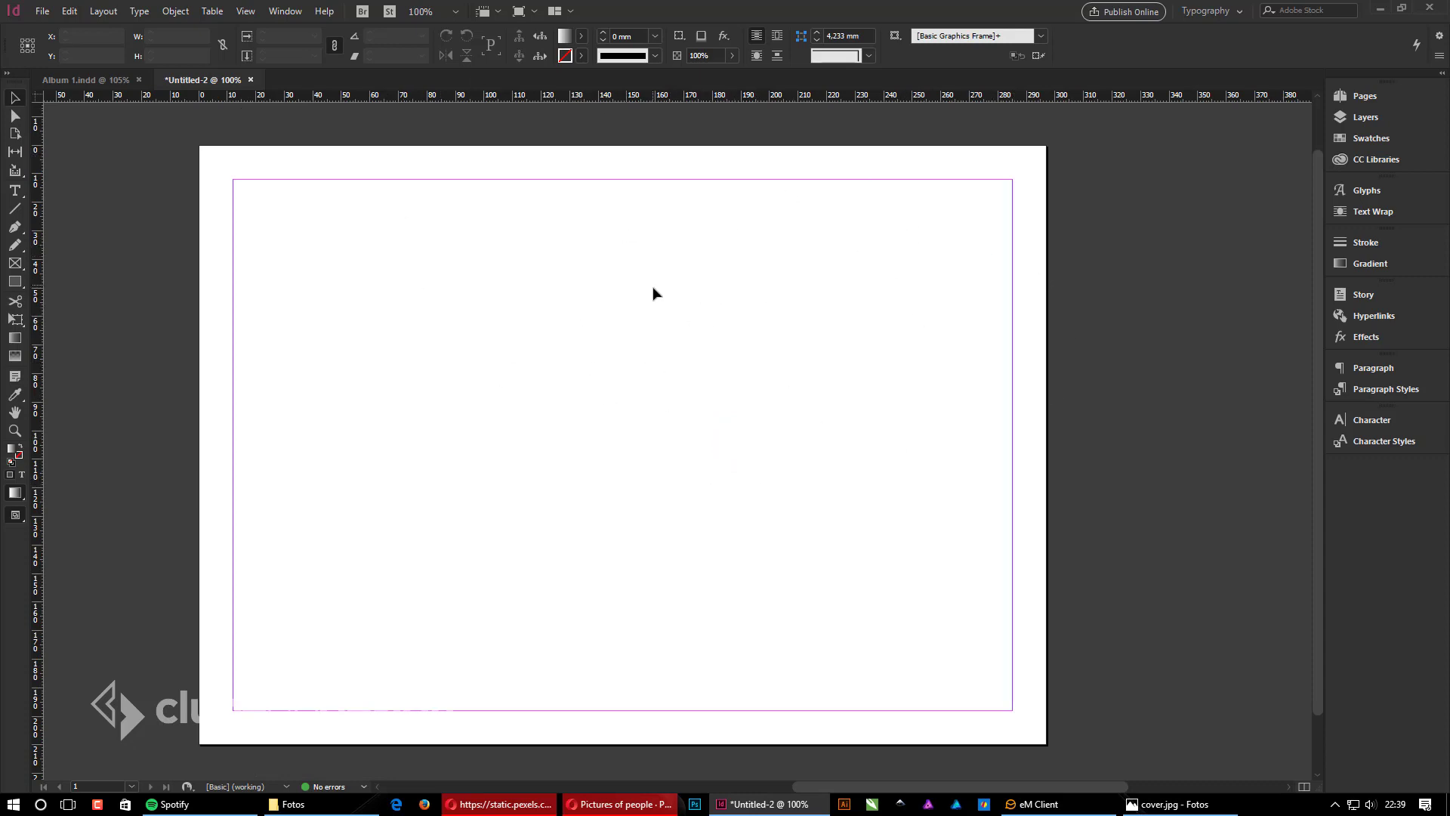
Step: Choose the Typography workspace and reset it to its default panel arrangement
{"action": "left_click", "coordinate": [1365, 95]}
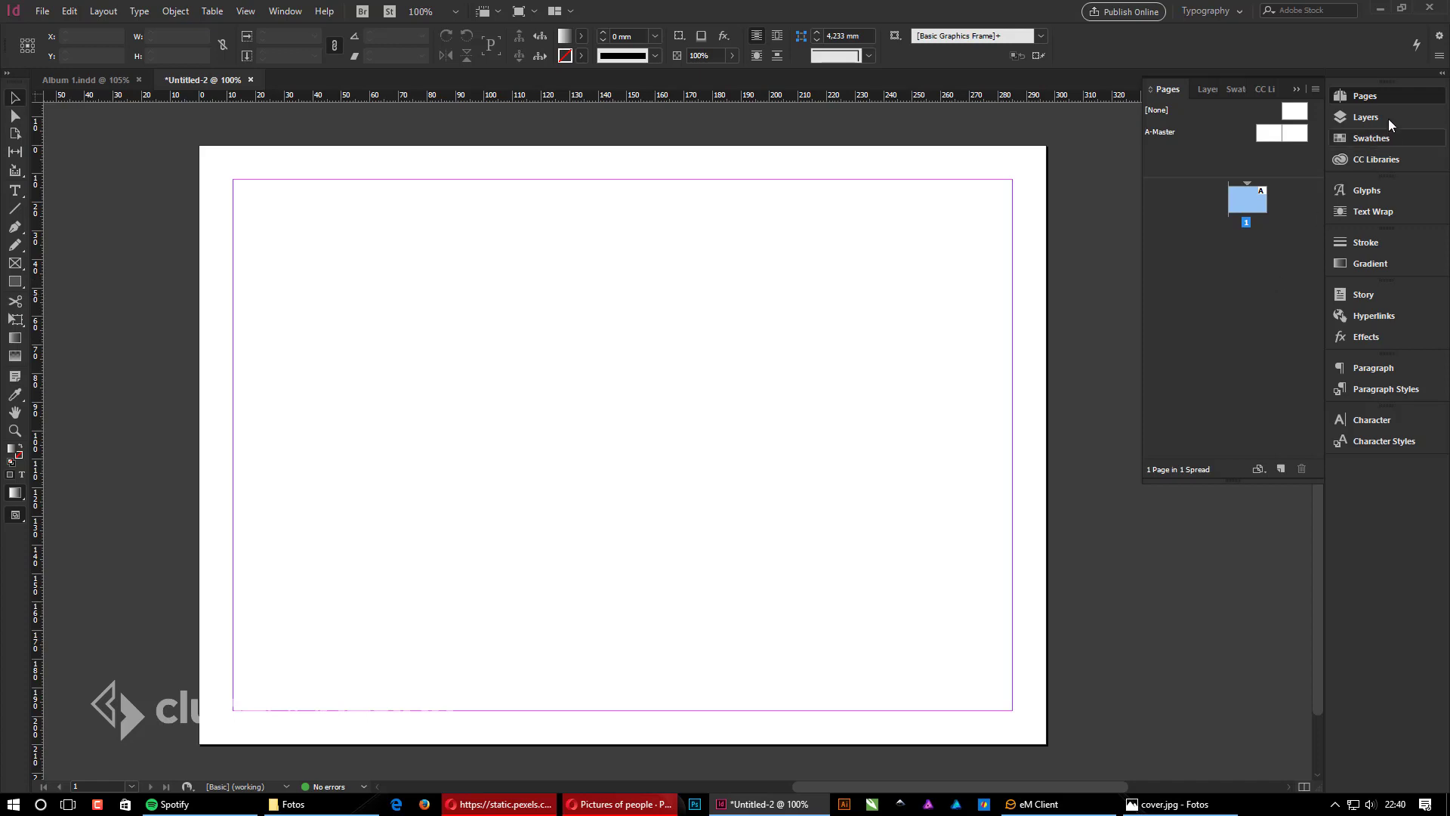
{"action": "left_click", "coordinate": [1384, 99]}
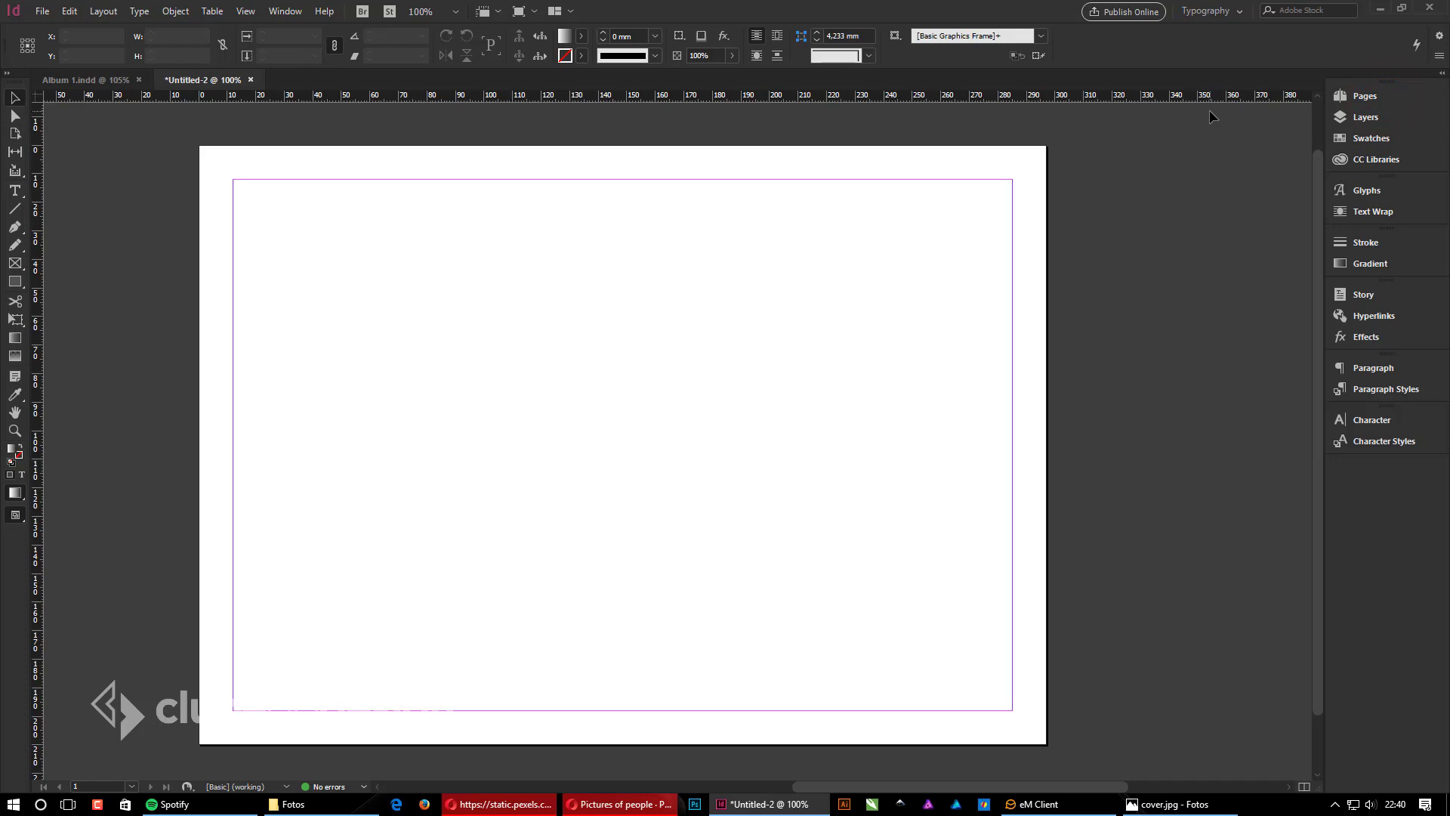
{"action": "left_click", "coordinate": [1220, 11]}
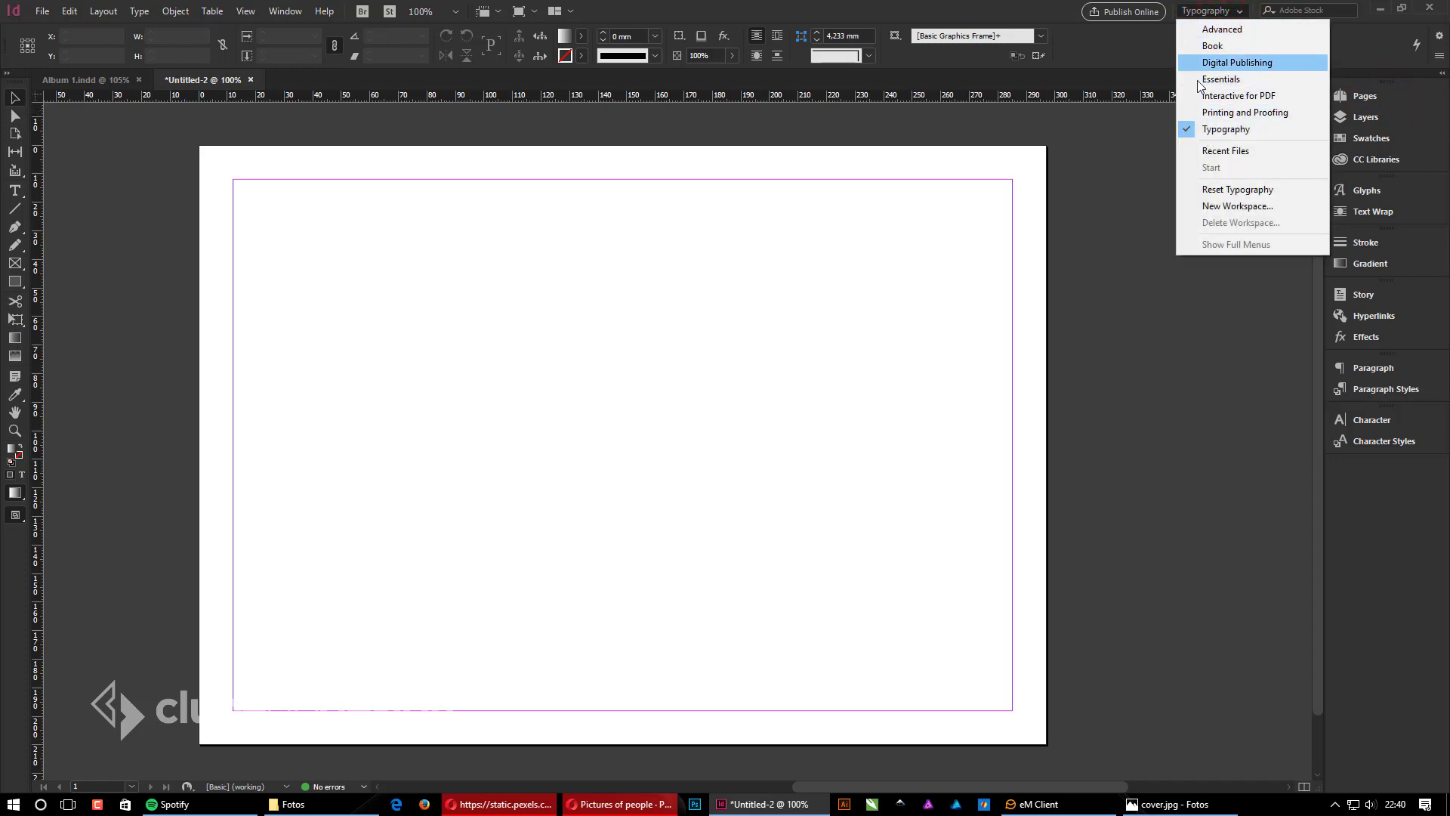
{"action": "left_click", "coordinate": [1226, 129]}
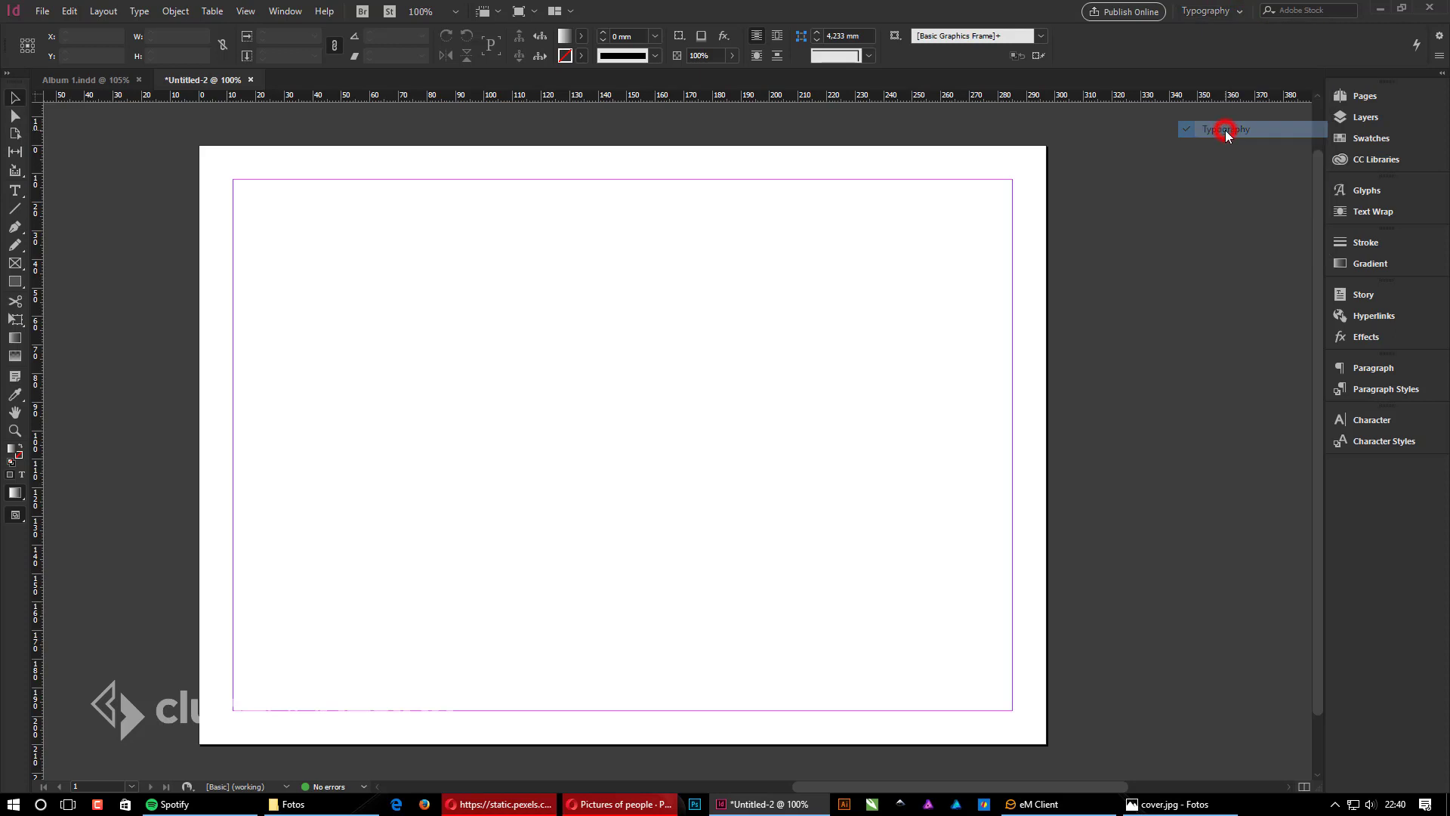
{"action": "left_click", "coordinate": [285, 10]}
{"action": "mouse_move", "coordinate": [301, 46]}
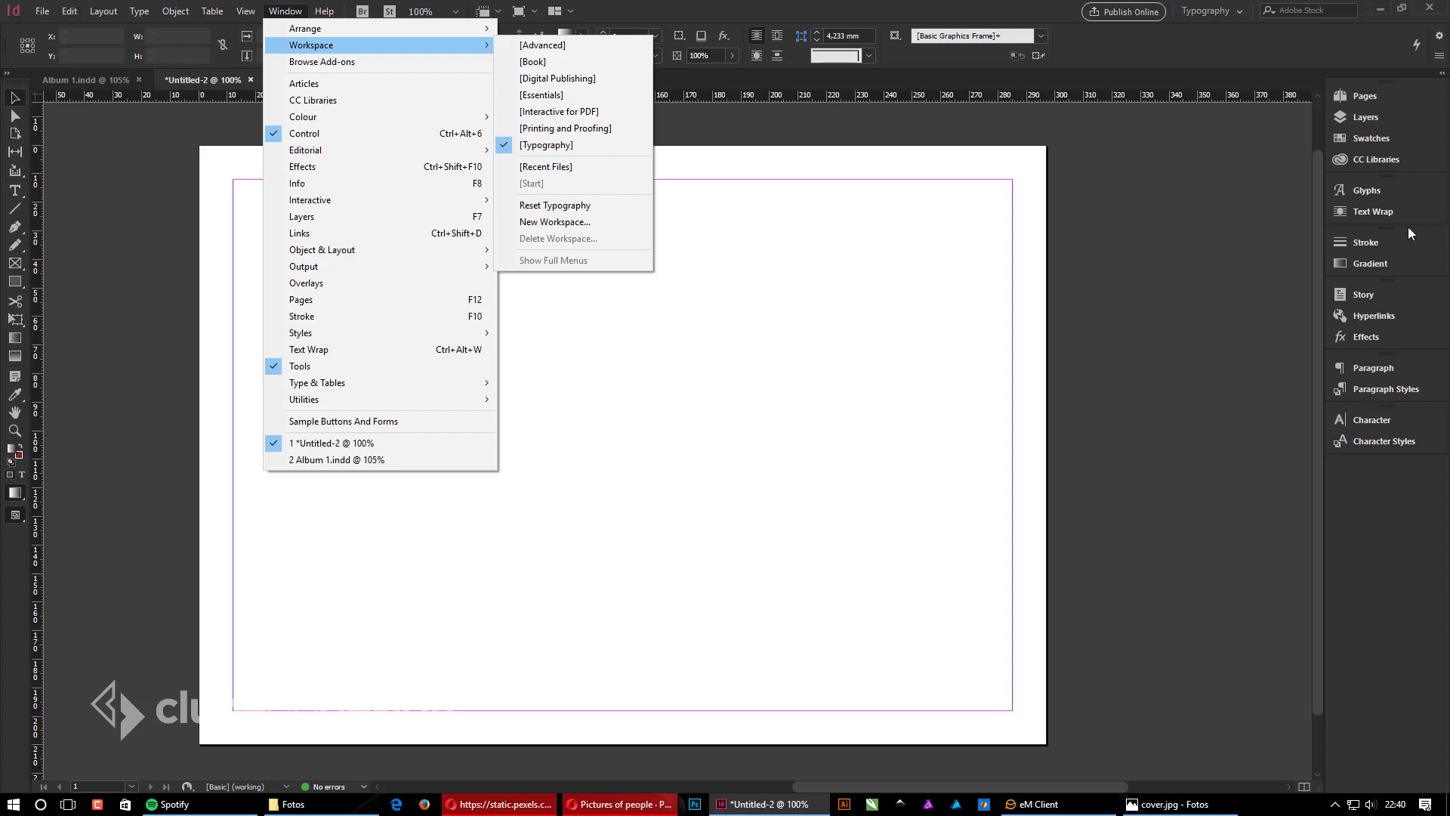
{"action": "left_click", "coordinate": [557, 208]}
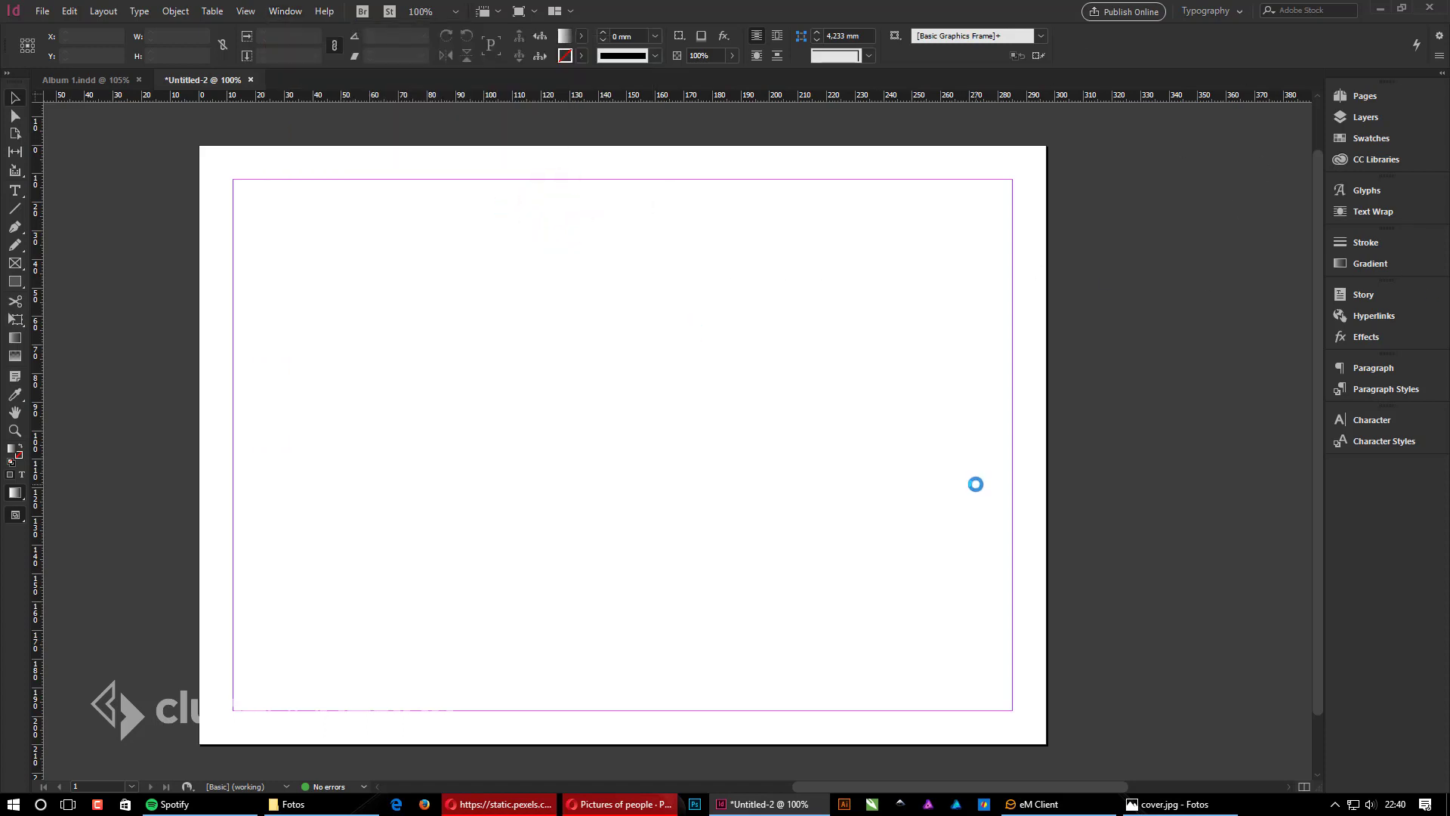
Step: Zoom in on the blank page, display the Pages panel, and enlarge its master pages area
{"action": "left_click_drag", "start_coordinate": [635, 363], "coordinate": [645, 361]}
{"action": "left_click_drag", "start_coordinate": [177, 124], "coordinate": [1093, 749]}
{"action": "left_click_drag", "start_coordinate": [1019, 648], "coordinate": [1035, 644]}
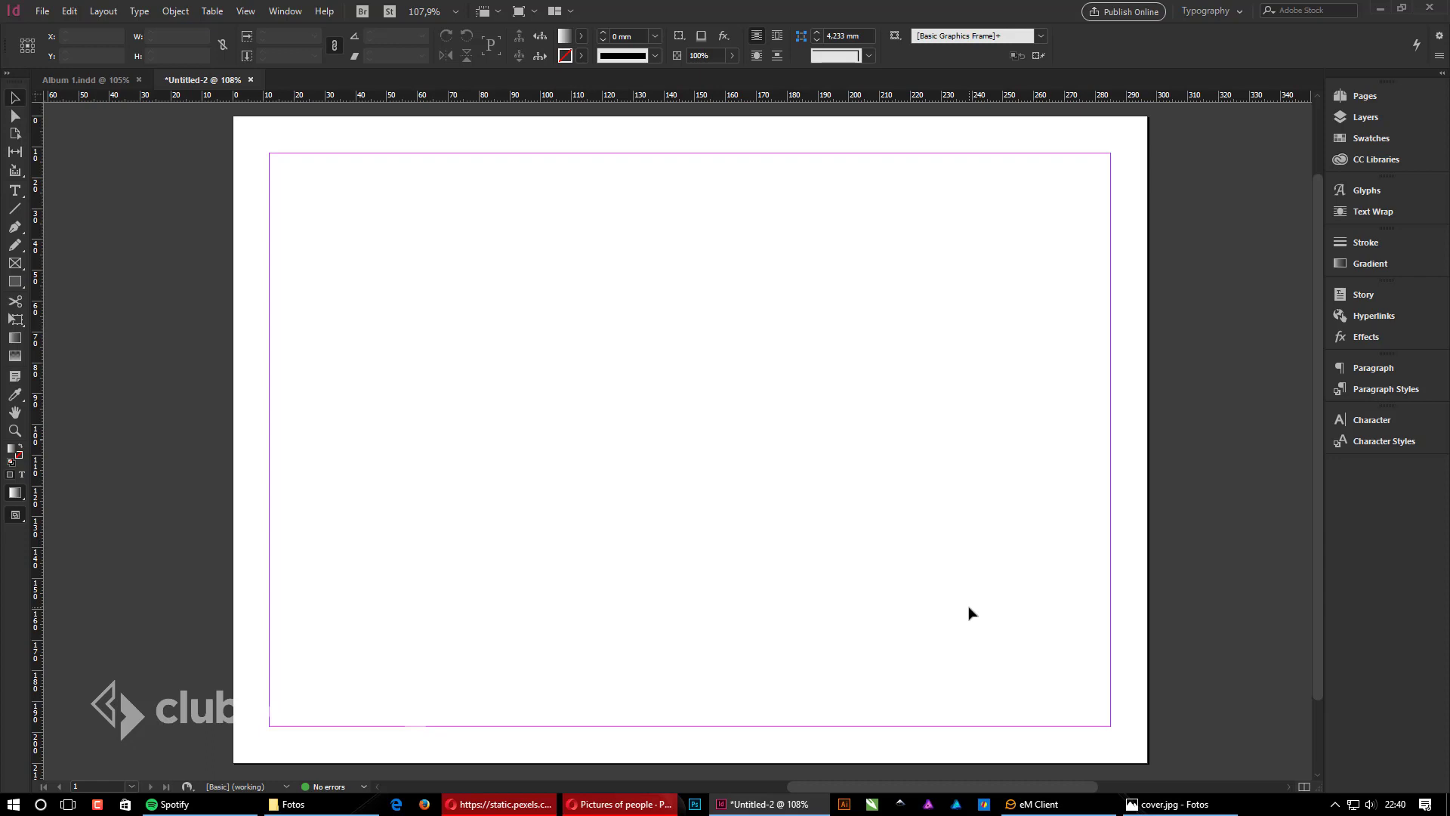
{"action": "left_click", "coordinate": [1386, 97]}
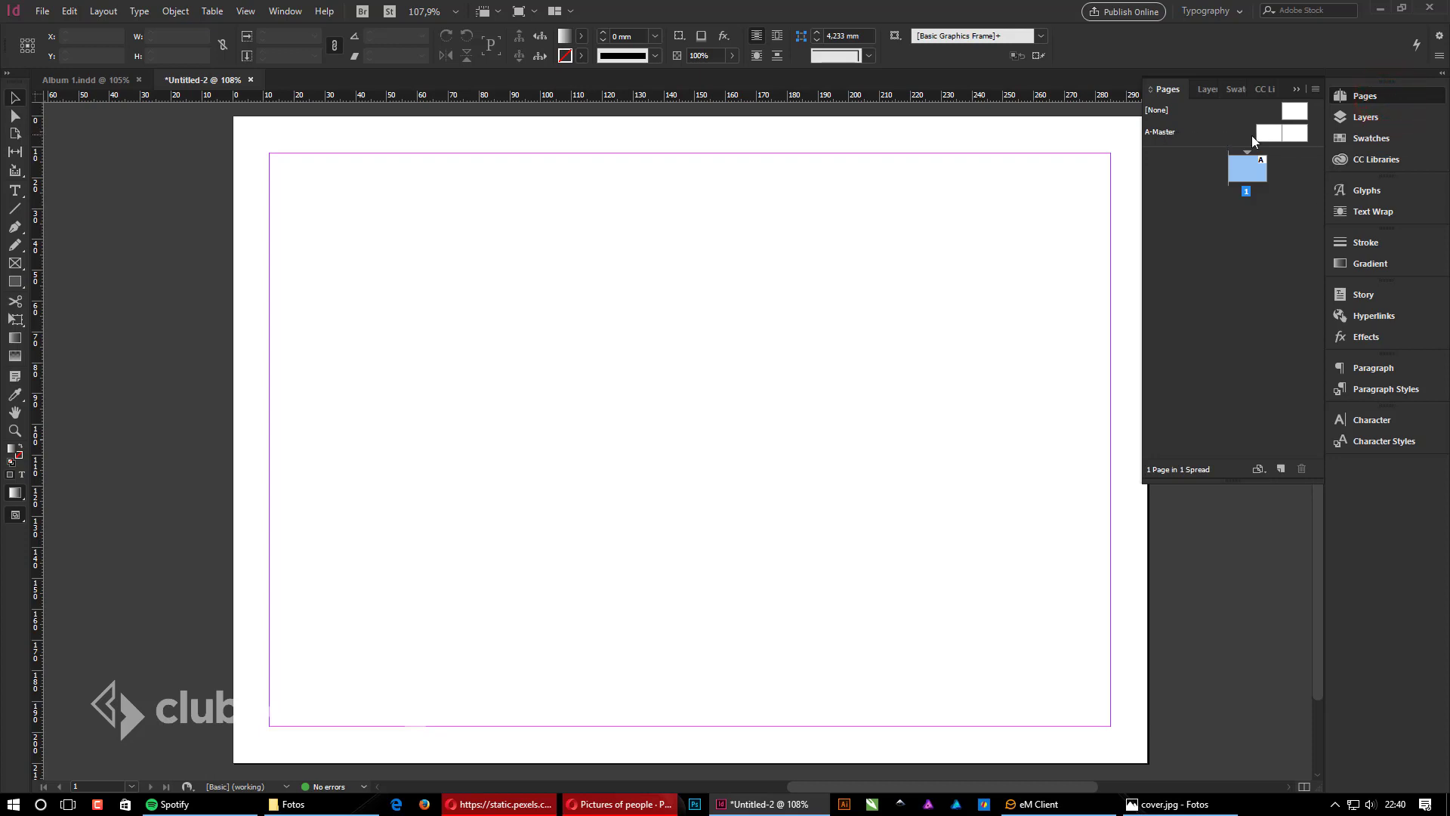
{"action": "left_click_drag", "start_coordinate": [1209, 148], "coordinate": [1224, 244]}
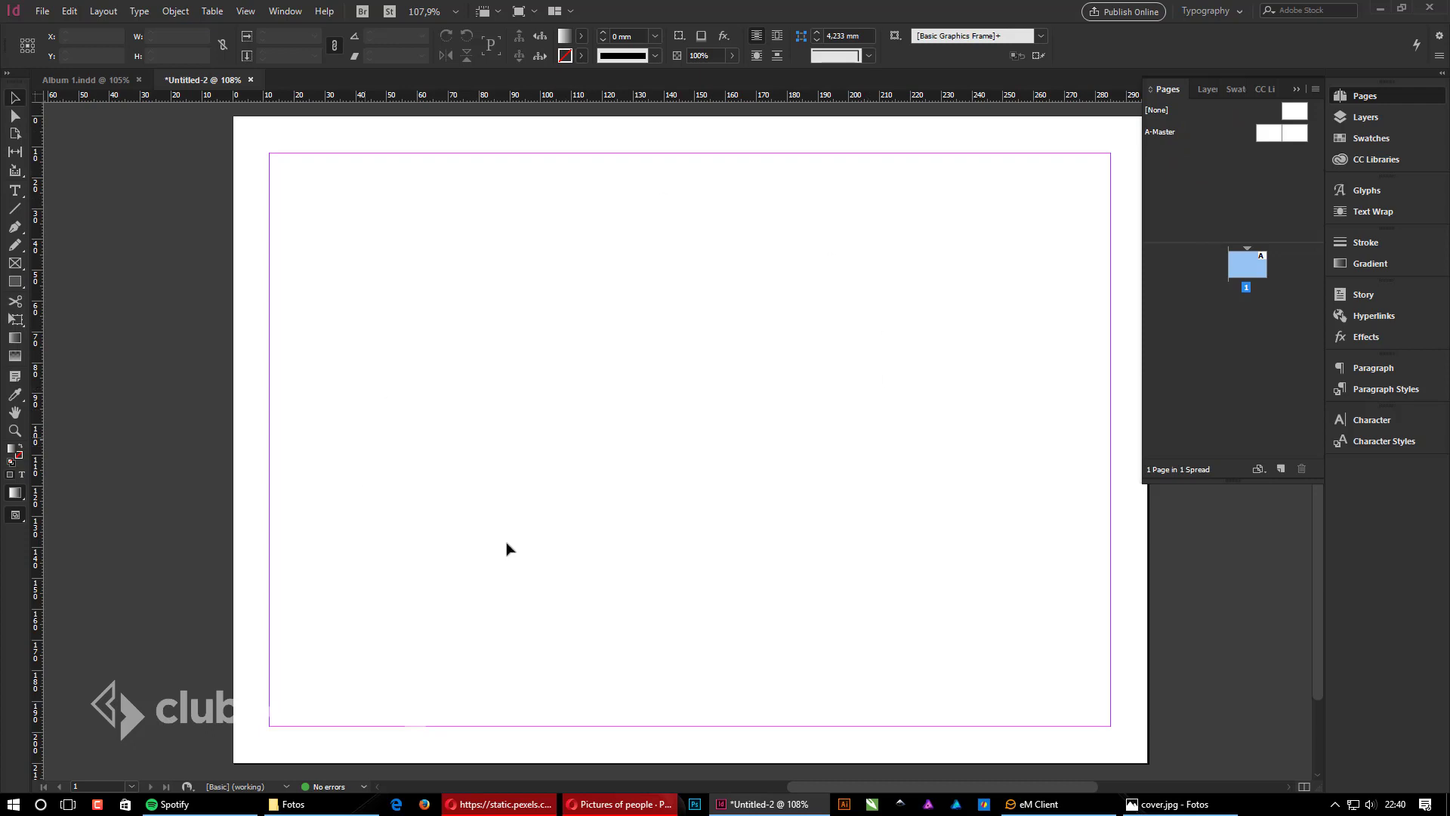
{"action": "left_click_drag", "start_coordinate": [778, 432], "coordinate": [675, 433]}
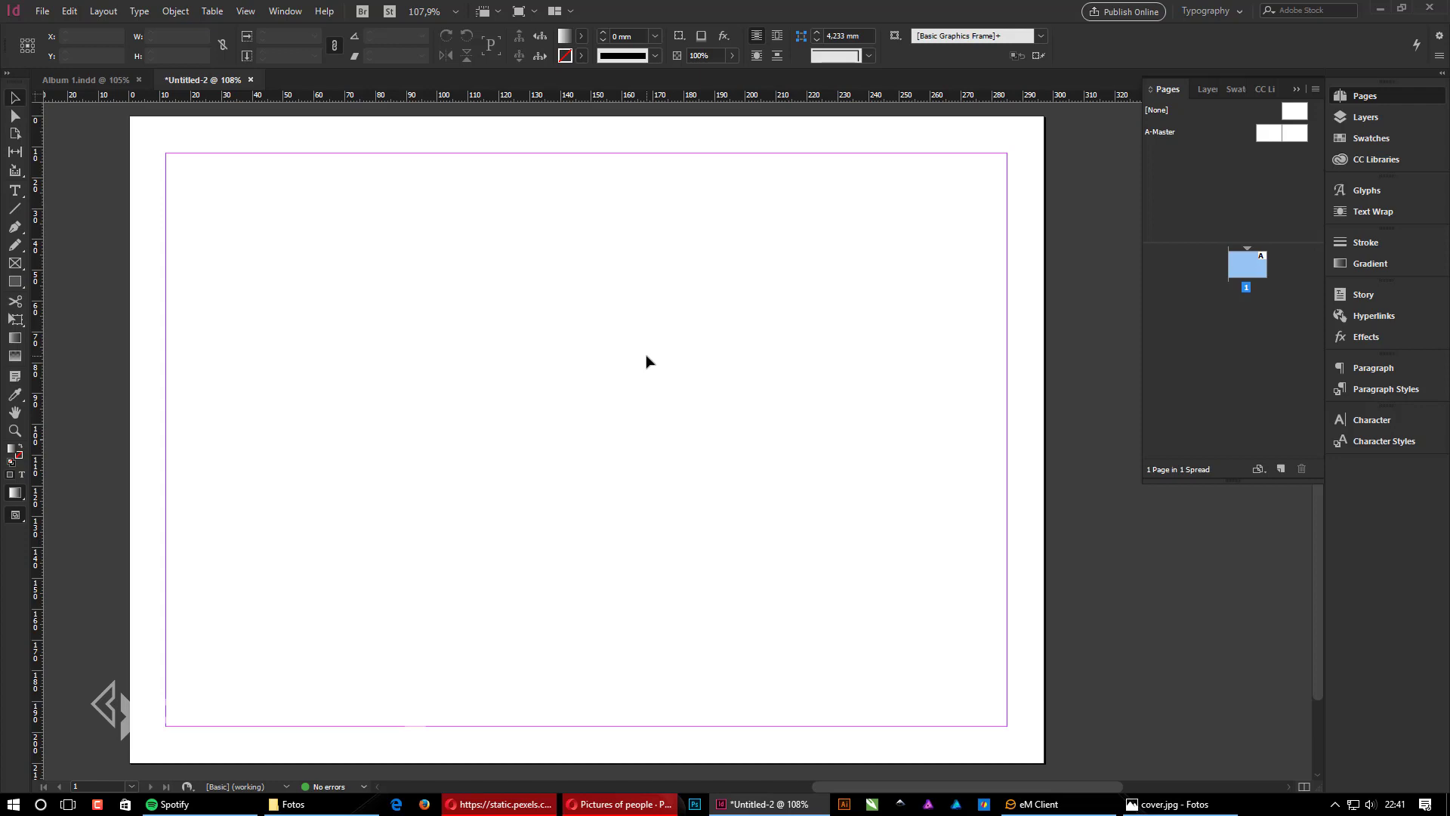
Step: Open the A-Master spread for editing and zoom out to 75% to view its facing pages
{"action": "double_click", "coordinate": [1269, 134]}
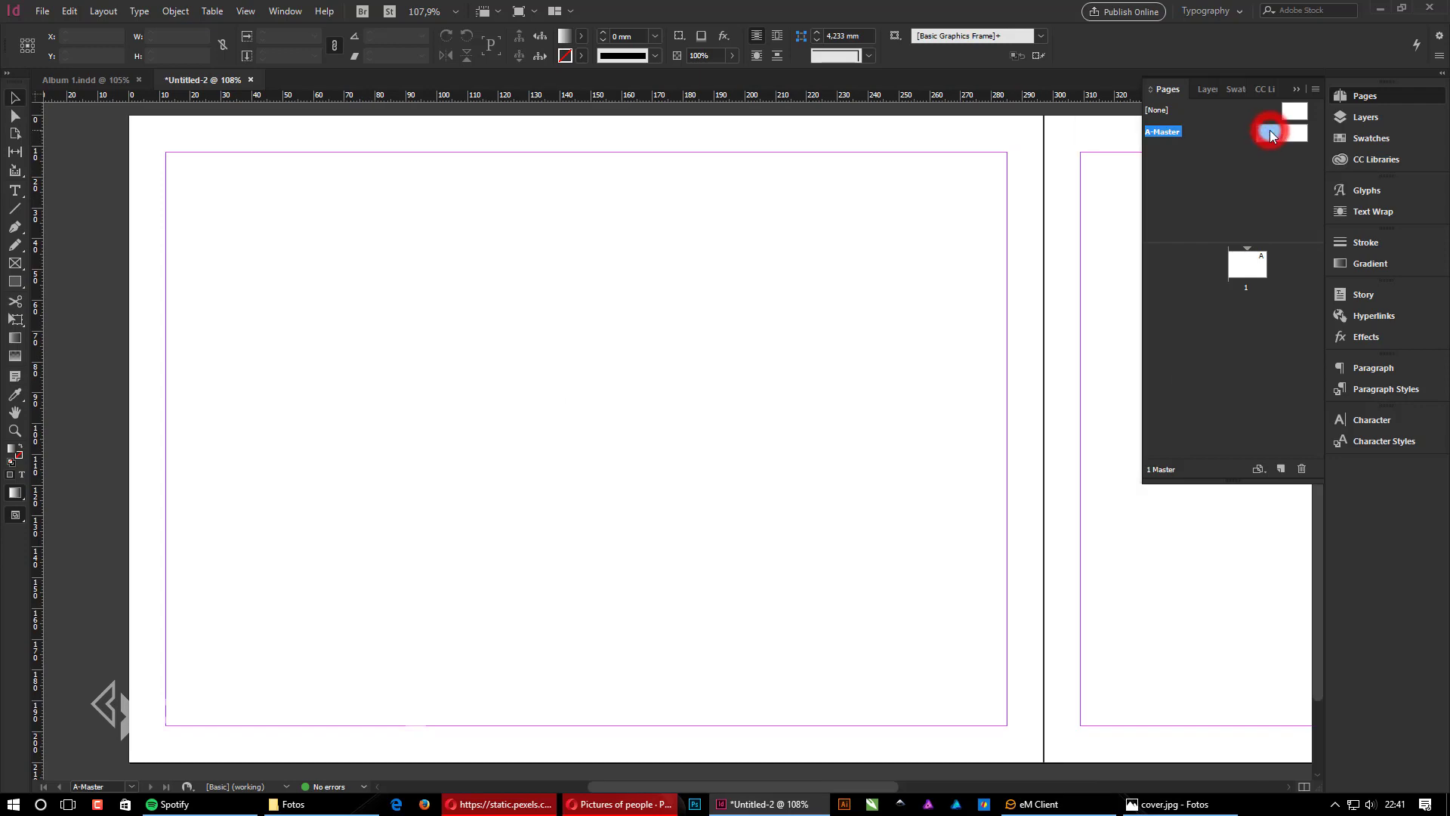
{"action": "left_click_drag", "start_coordinate": [975, 314], "coordinate": [828, 313]}
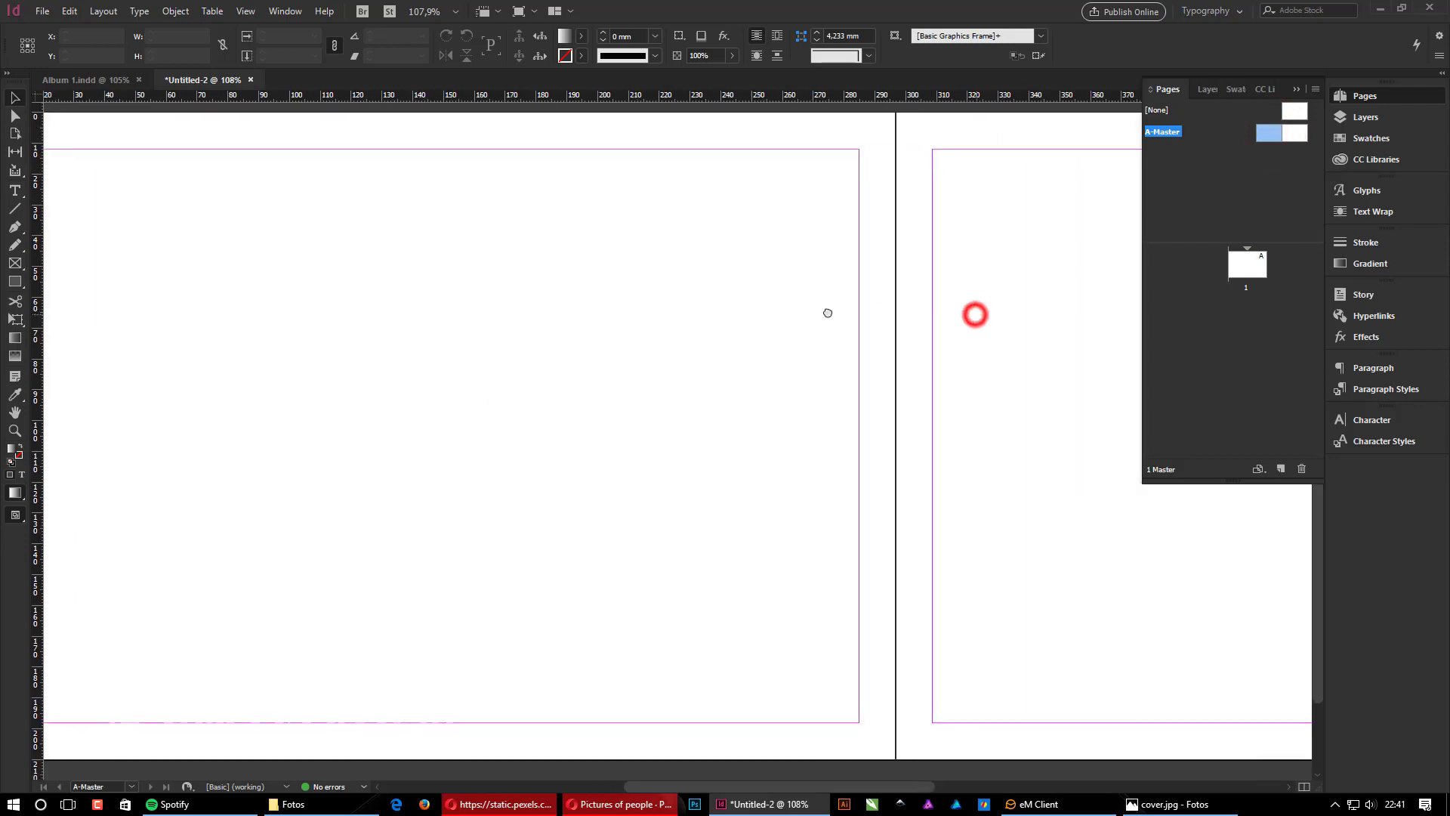
{"action": "left_click", "coordinate": [847, 312], "text": "ctrl+alt"}
{"action": "left_click_drag", "start_coordinate": [979, 405], "coordinate": [972, 286]}
{"action": "left_click", "coordinate": [799, 330], "text": "ctrl+alt"}
{"action": "left_click_drag", "start_coordinate": [751, 424], "coordinate": [794, 425]}
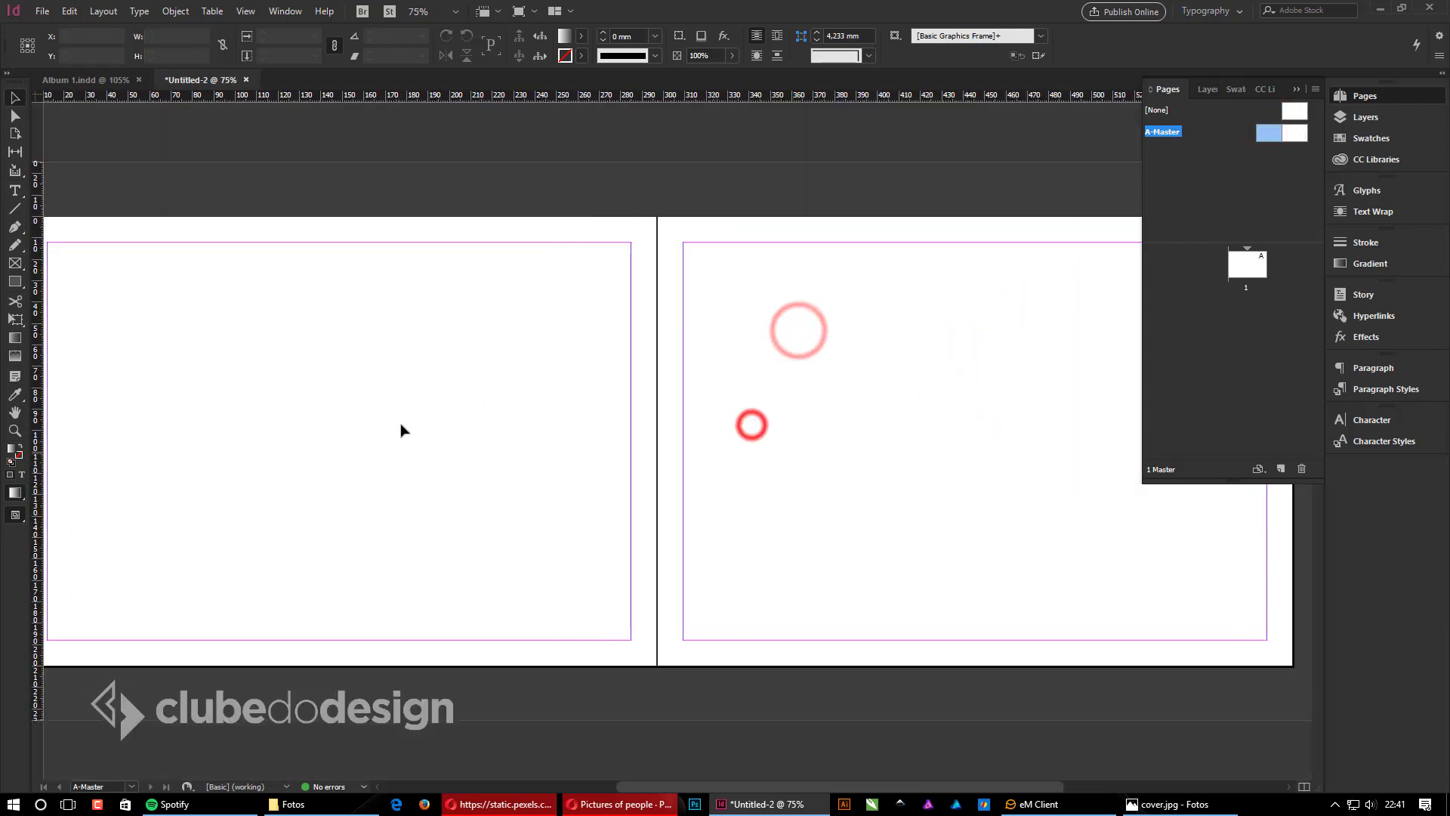
{"action": "left_click", "coordinate": [1298, 134]}
{"action": "left_click", "coordinate": [1261, 138]}
{"action": "left_click", "coordinate": [1265, 136]}
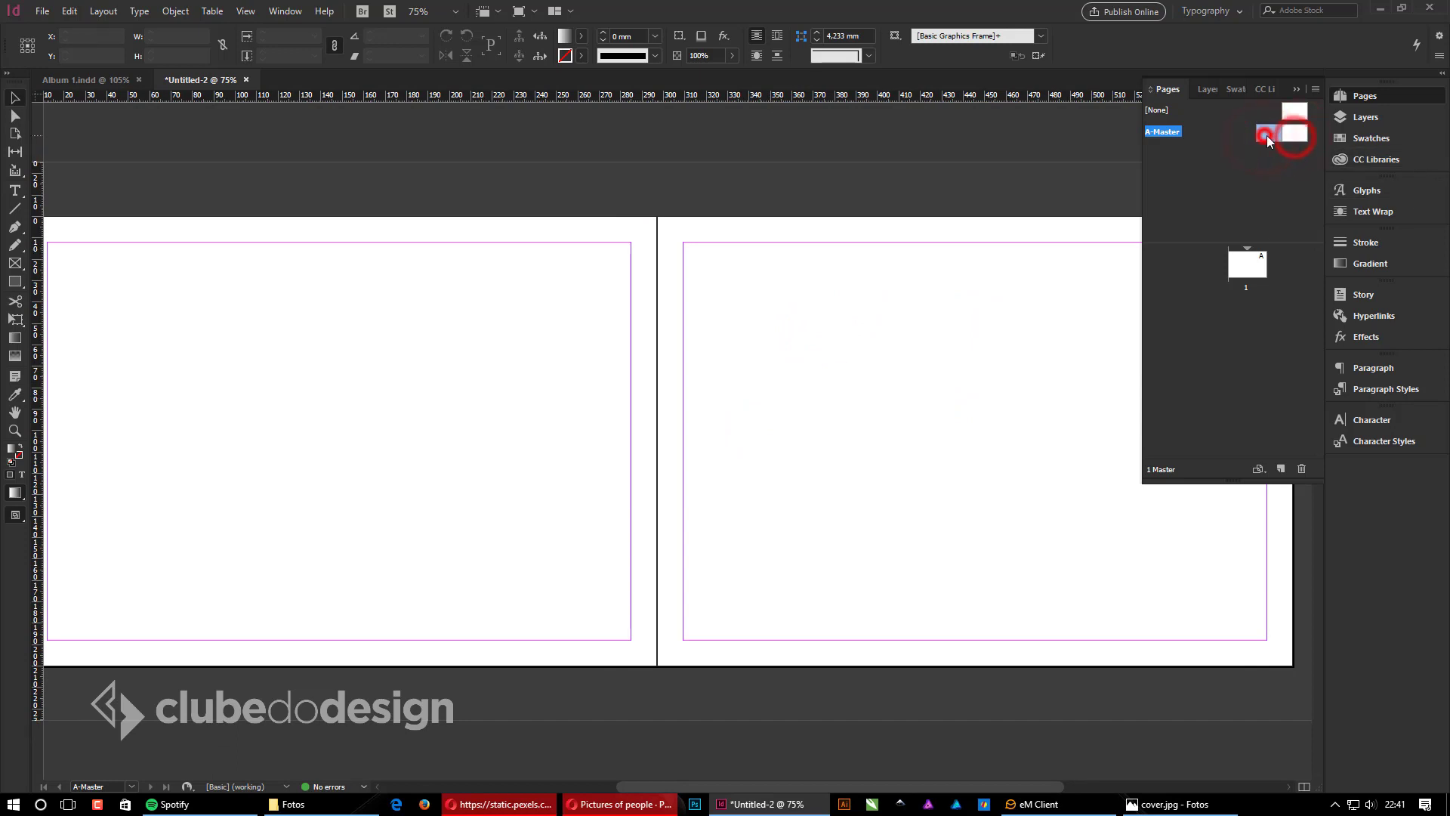
{"action": "left_click", "coordinate": [1266, 138]}
{"action": "left_click_drag", "start_coordinate": [599, 330], "coordinate": [644, 330]}
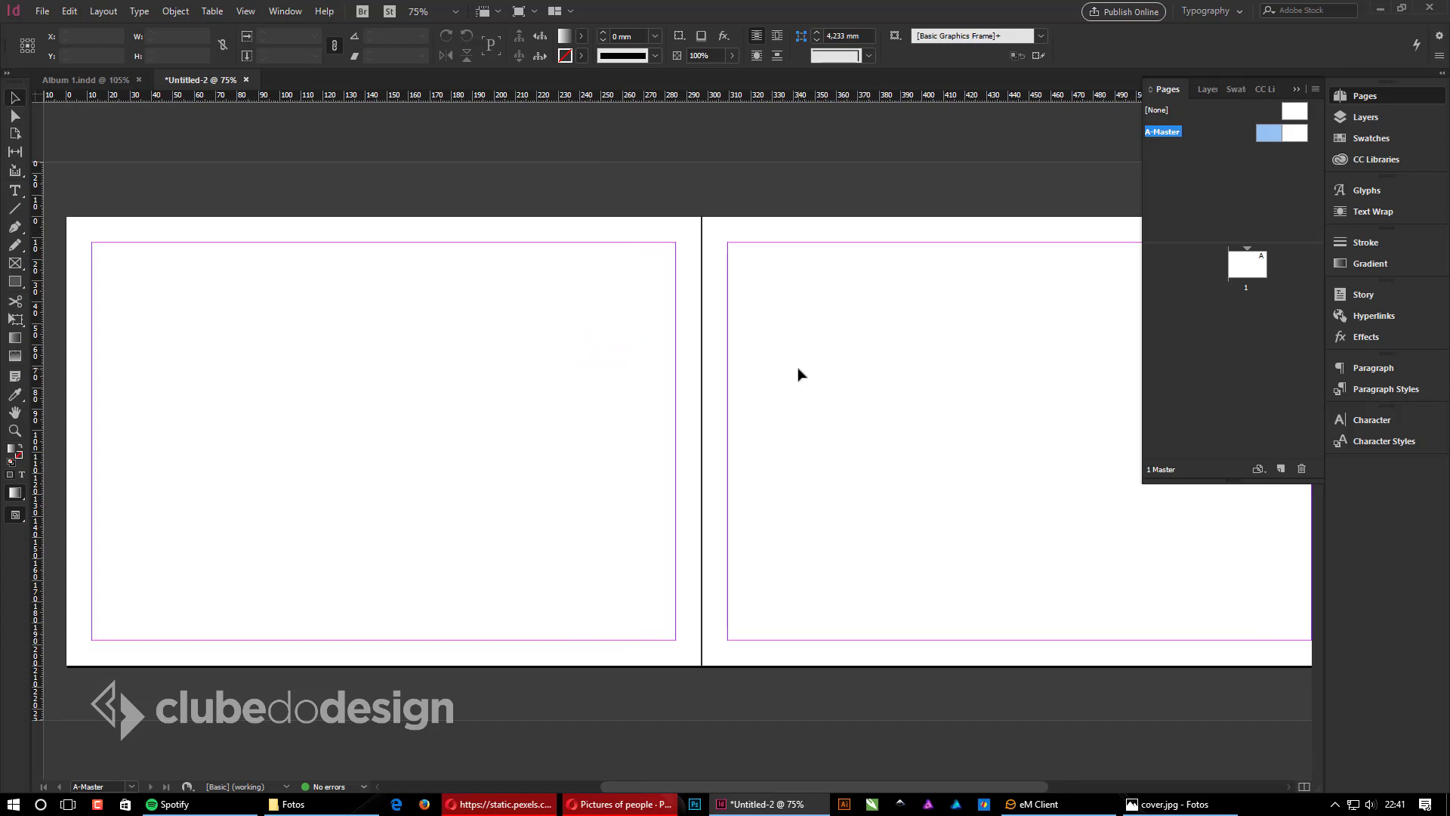
{"action": "left_click", "coordinate": [401, 431]}
Step: Set up guides on the master spread with 15 rows and a 2 mm row gutter, with the preview on
{"action": "left_click", "coordinate": [102, 12]}
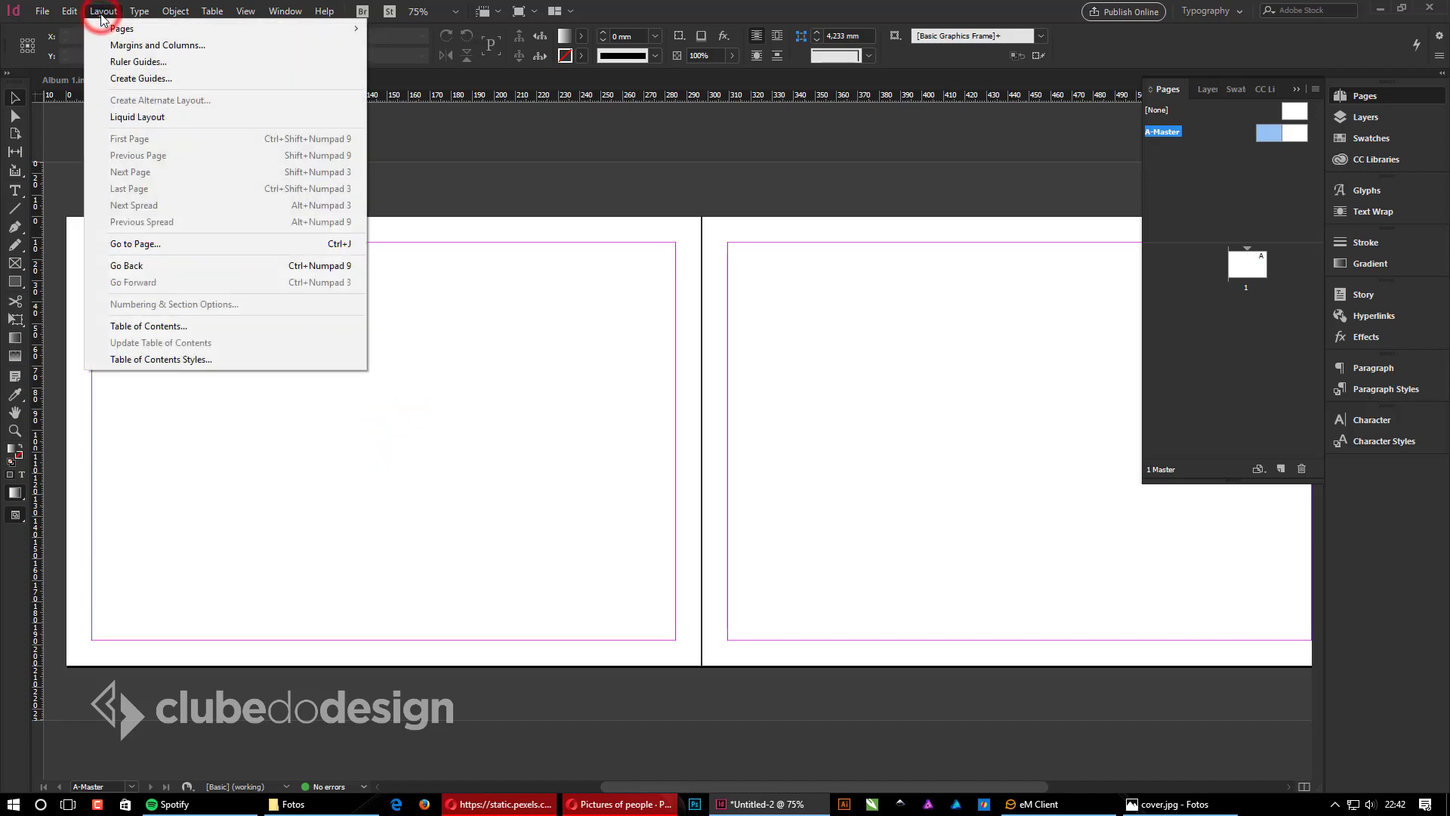
{"action": "left_click", "coordinate": [216, 78]}
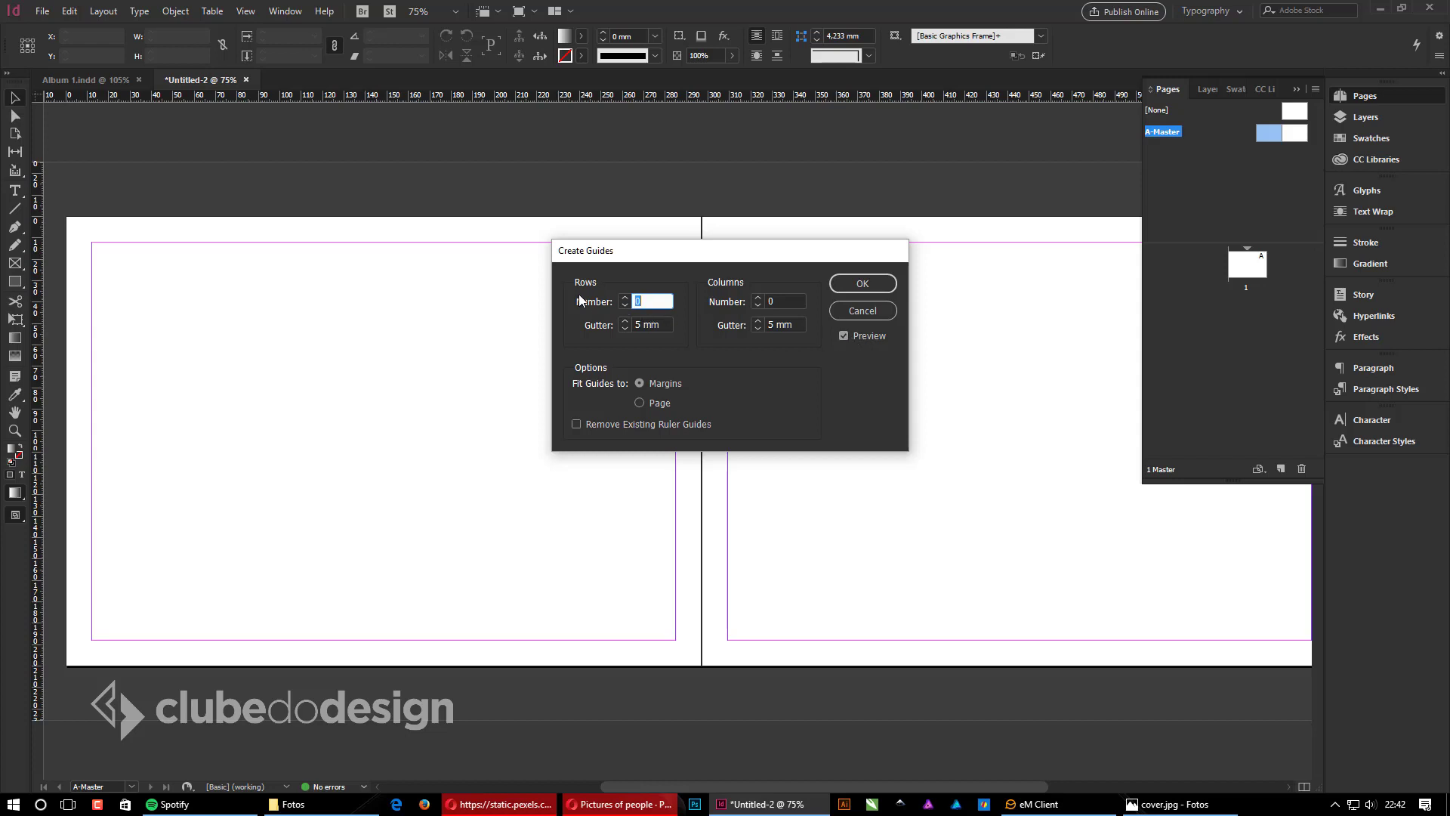
{"action": "left_click", "coordinate": [649, 302]}
{"action": "key", "text": "BackSpace"}
{"action": "type", "text": "15"}
{"action": "left_click", "coordinate": [663, 325]}
{"action": "type", "text": "3"}
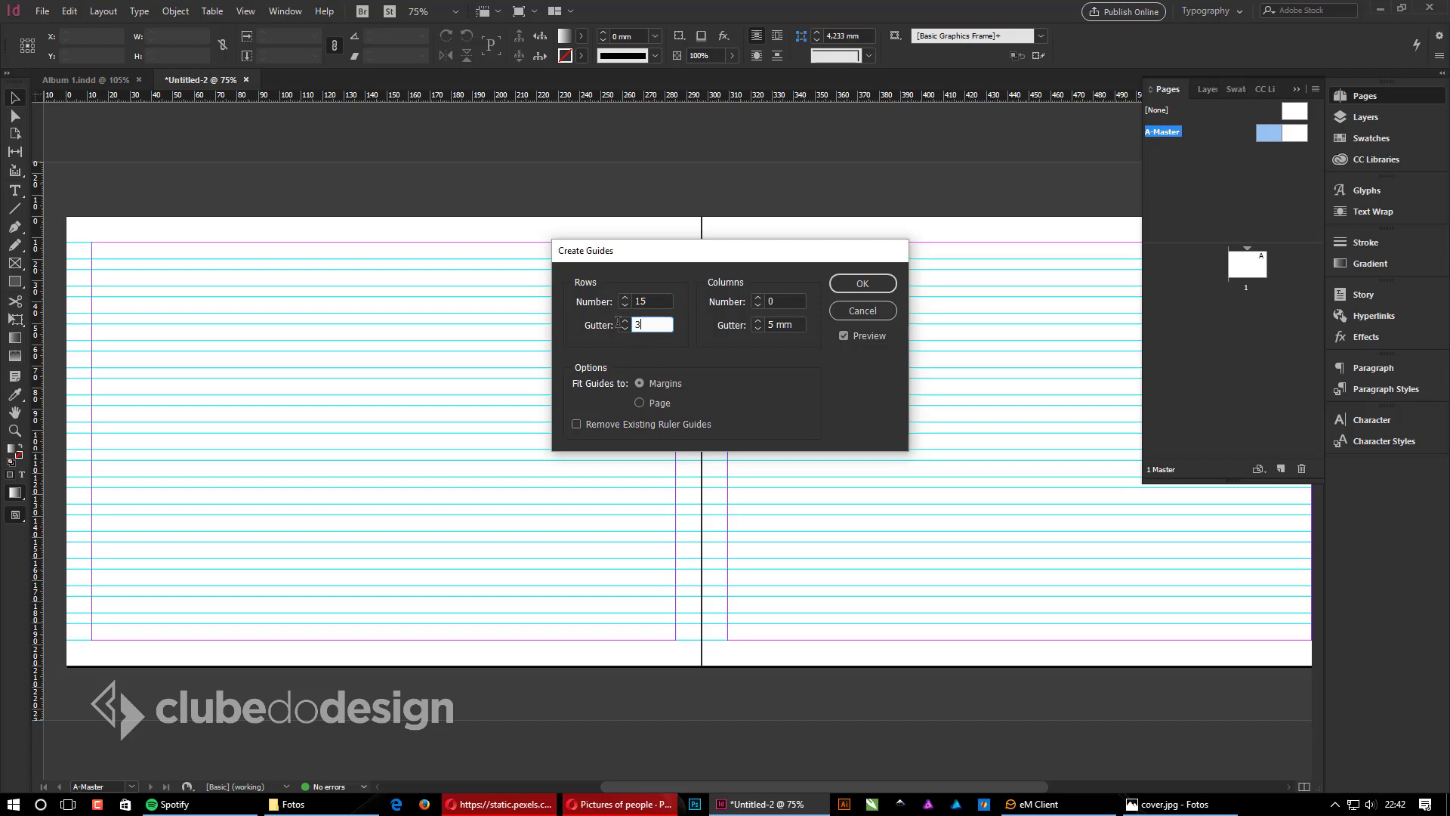
{"action": "left_click", "coordinate": [785, 300]}
{"action": "left_click", "coordinate": [625, 328]}
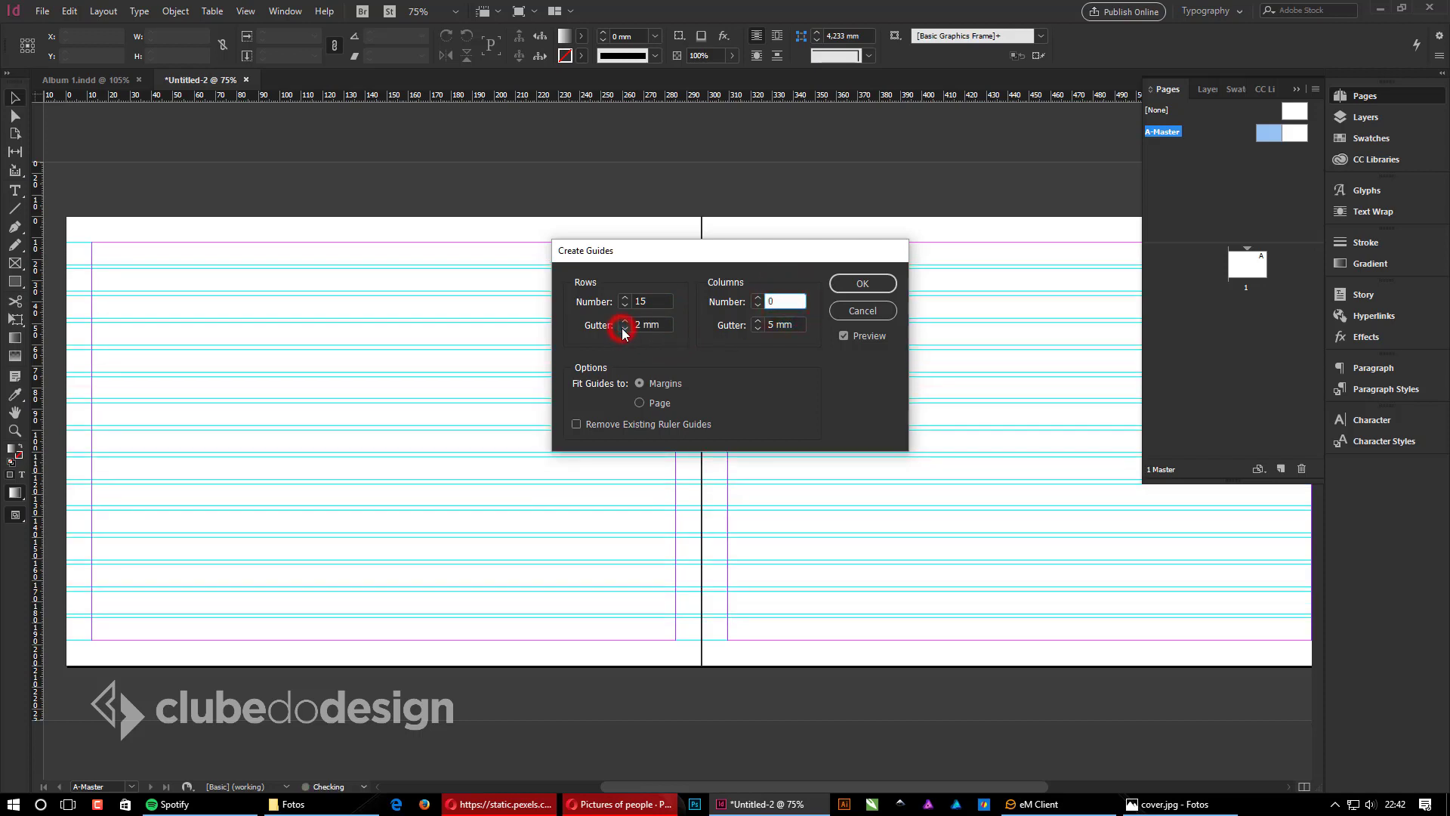
Step: Set the guide columns to 20 with a 2 mm gutter
{"action": "double_click", "coordinate": [786, 301]}
{"action": "type", "text": "20"}
{"action": "left_click", "coordinate": [785, 325]}
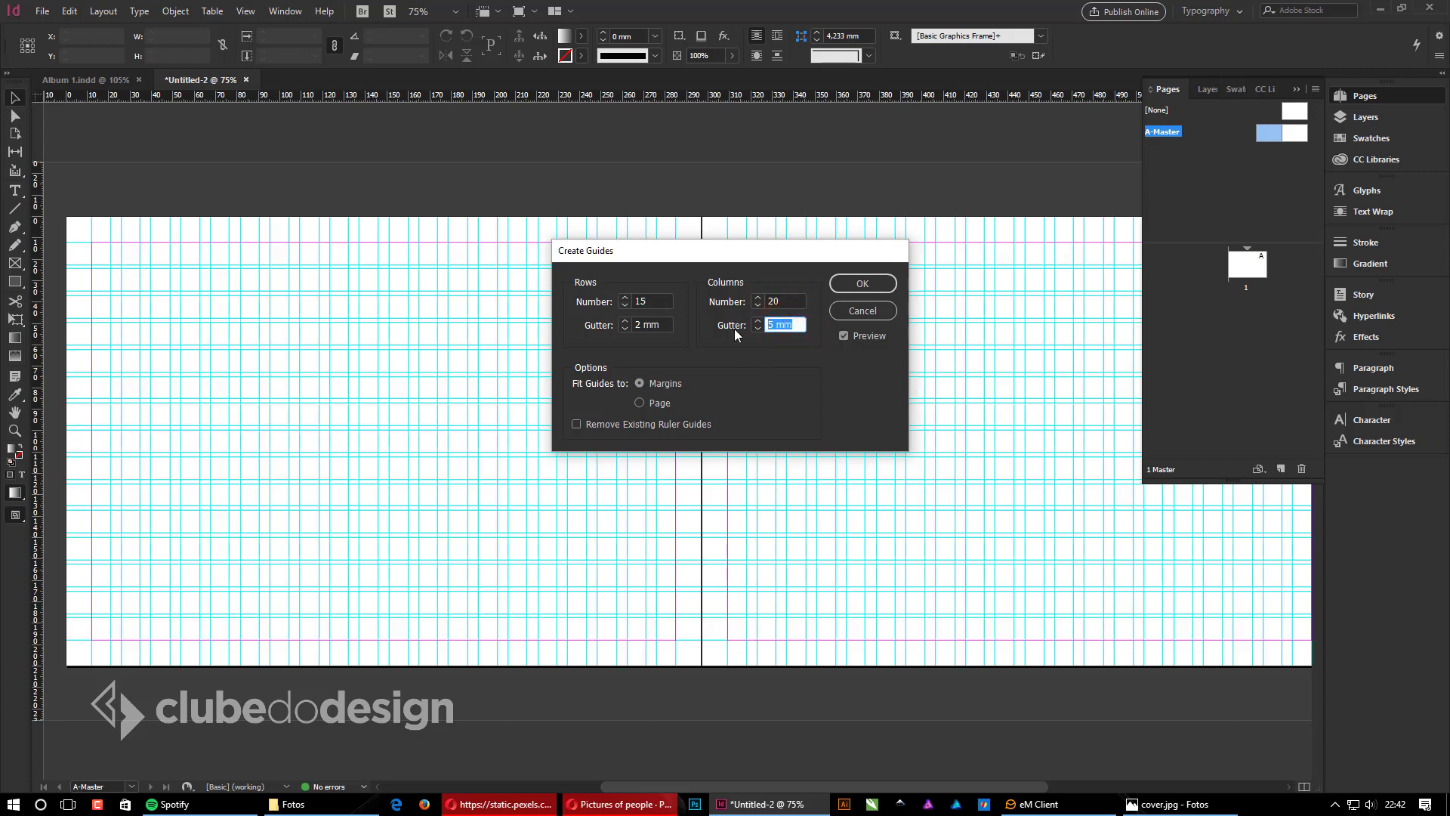
{"action": "type", "text": "2"}
{"action": "left_click", "coordinate": [782, 301]}
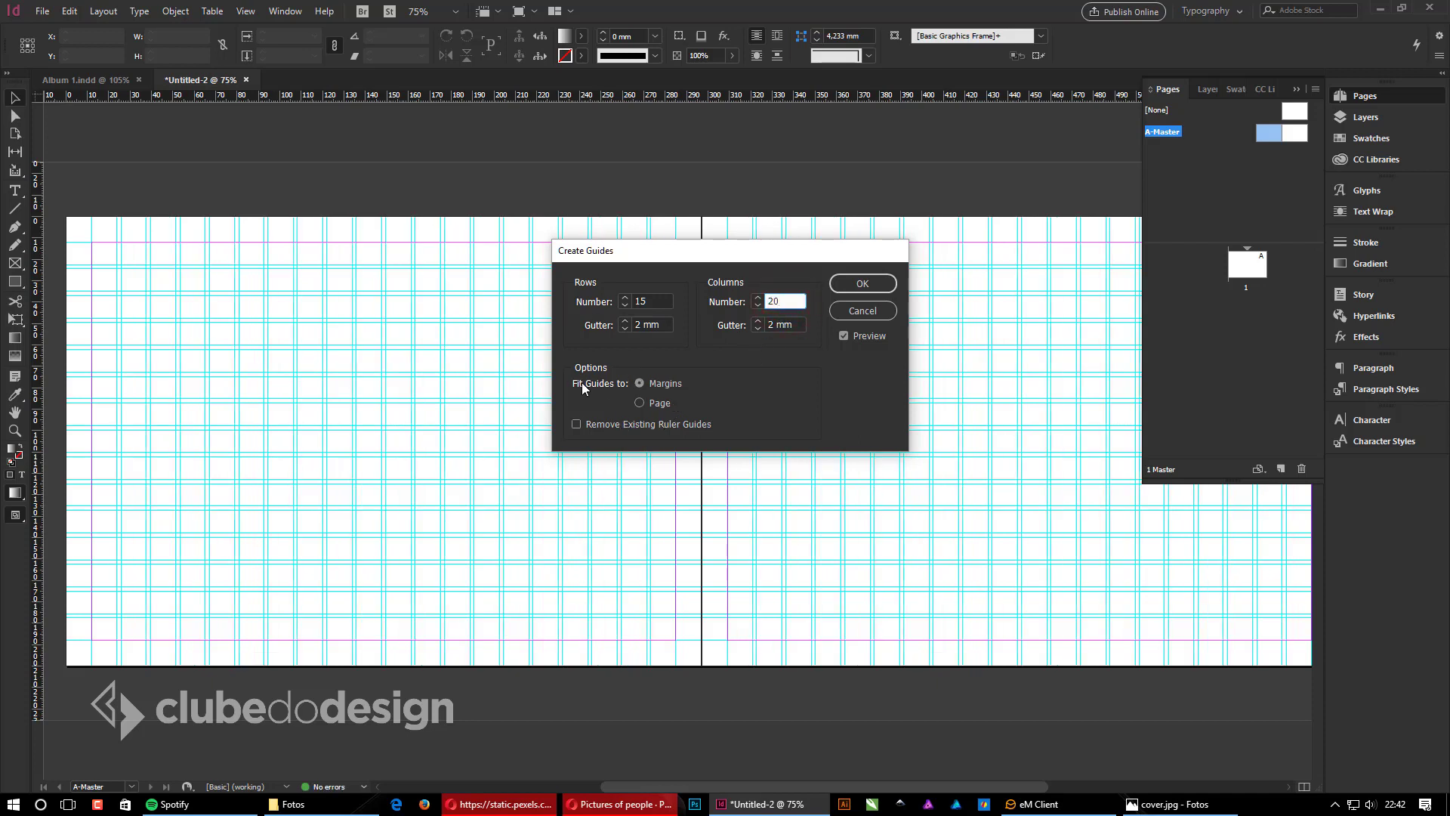
Step: Compare fitting the guides to the page and to the margins, then create them fitted to the margins
{"action": "left_click", "coordinate": [644, 387]}
{"action": "left_click", "coordinate": [640, 403]}
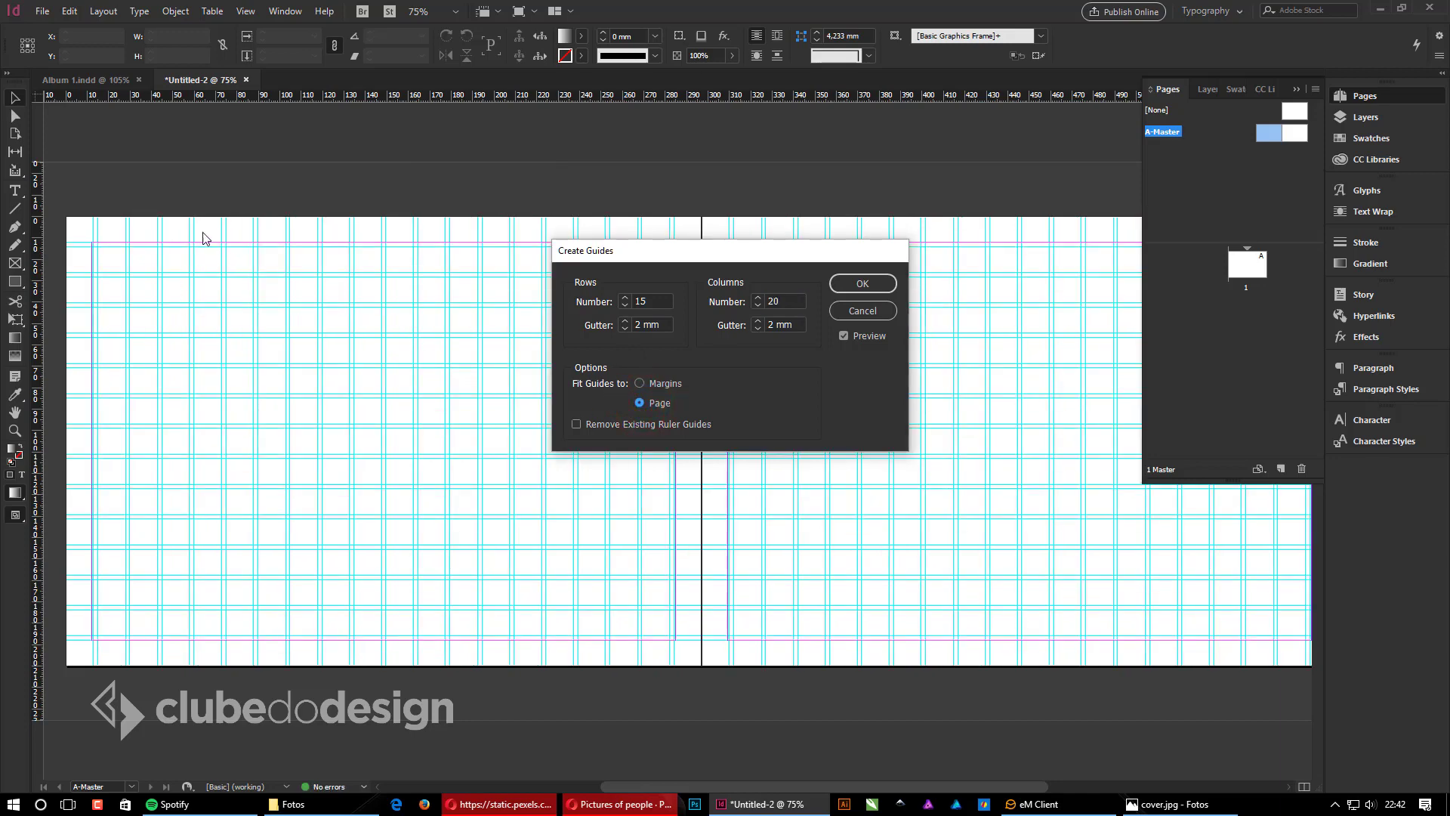
{"action": "left_click", "coordinate": [640, 383]}
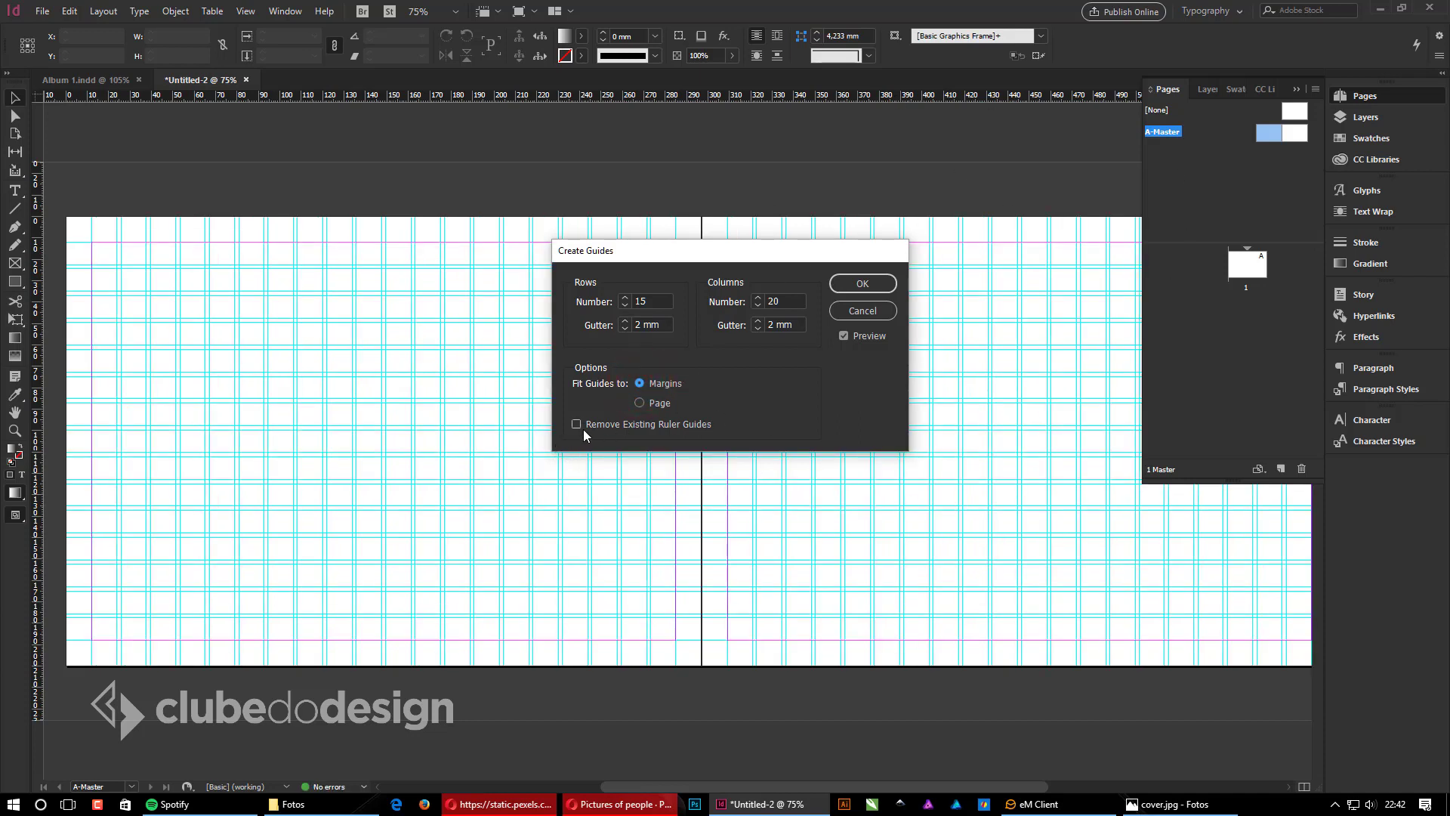
{"action": "left_click", "coordinate": [603, 427]}
{"action": "left_click", "coordinate": [874, 286]}
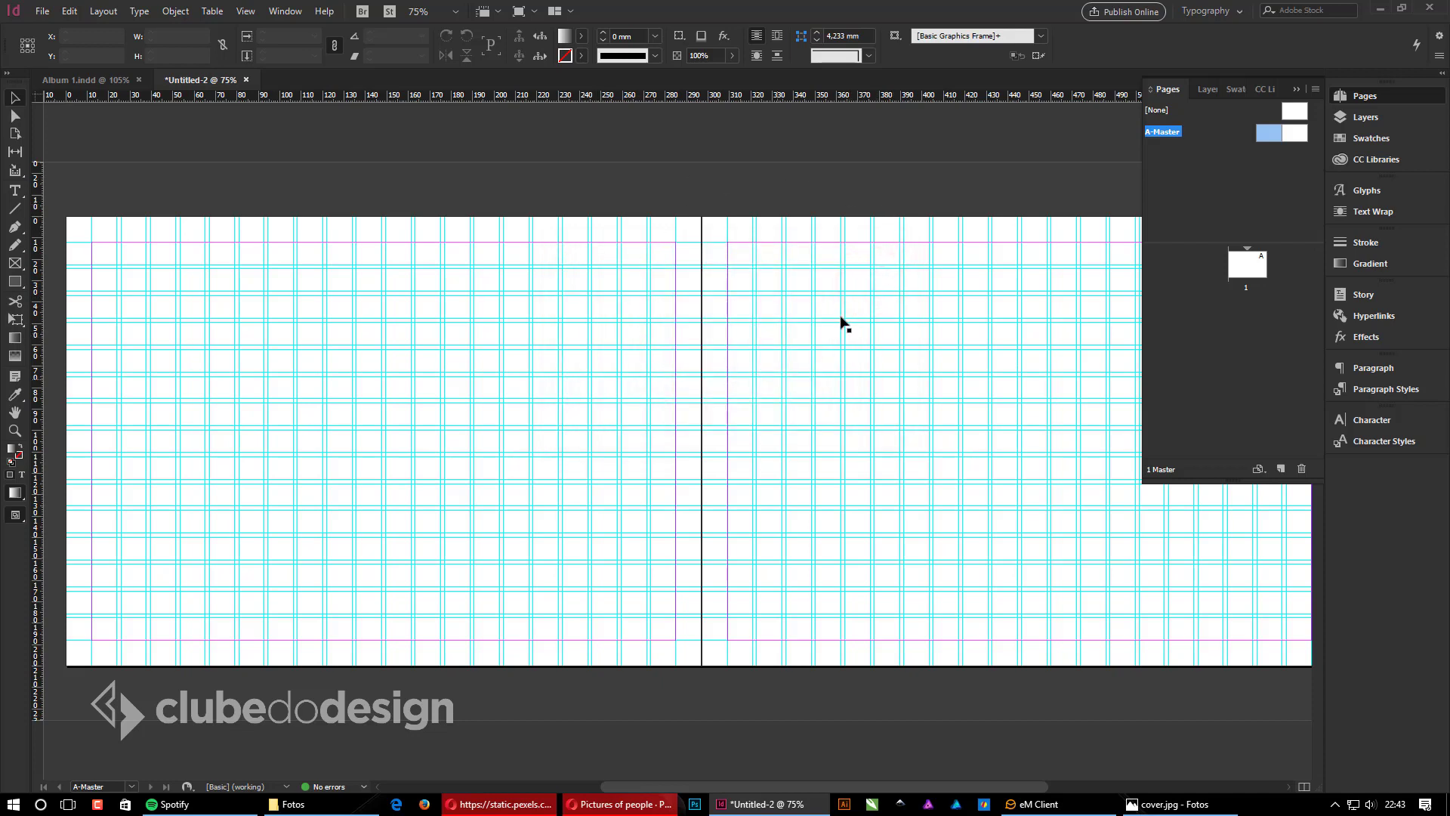
Step: Try selecting groups of guides on the right master page, then clear the selection
{"action": "left_click_drag", "start_coordinate": [852, 254], "coordinate": [801, 264]}
{"action": "left_click_drag", "start_coordinate": [868, 233], "coordinate": [839, 258]}
{"action": "left_click", "coordinate": [821, 174]}
{"action": "left_click_drag", "start_coordinate": [797, 171], "coordinate": [926, 305]}
{"action": "left_click_drag", "start_coordinate": [930, 172], "coordinate": [748, 321]}
{"action": "left_click_drag", "start_coordinate": [756, 191], "coordinate": [960, 316]}
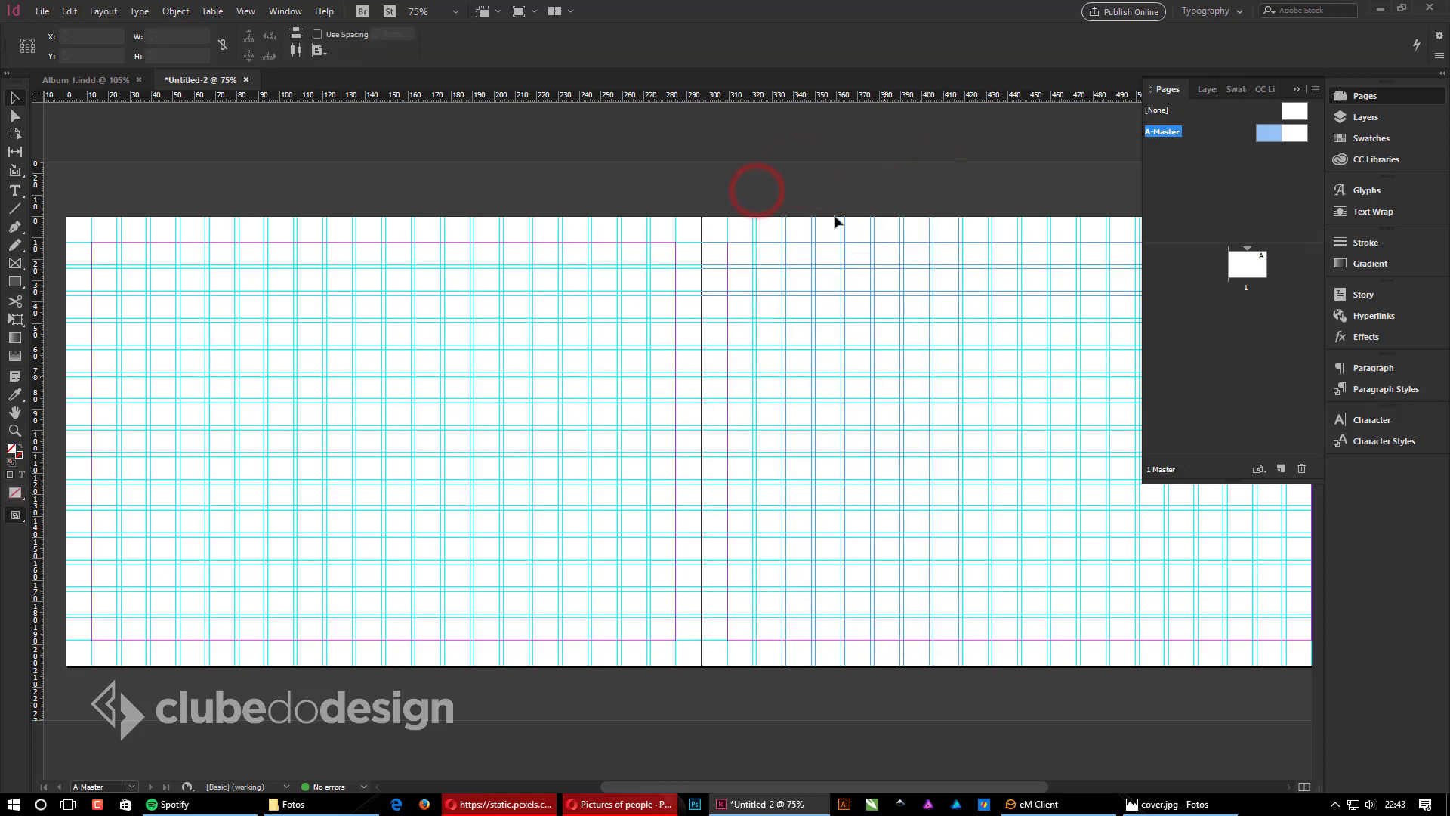
{"action": "left_click", "coordinate": [810, 131]}
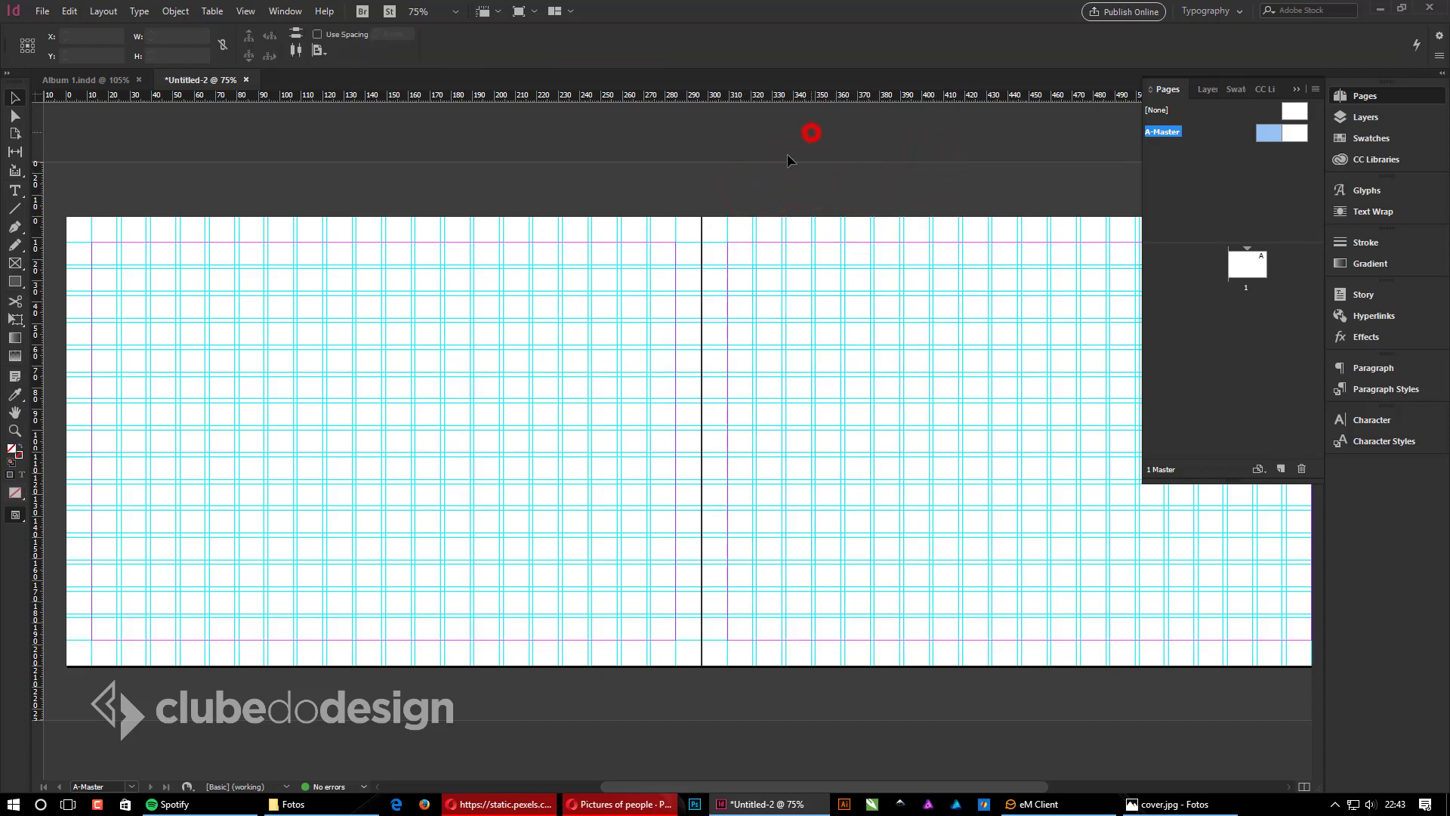
Step: Lock the guides and test whether they can still be selected on the right master page
{"action": "right_click", "coordinate": [793, 269]}
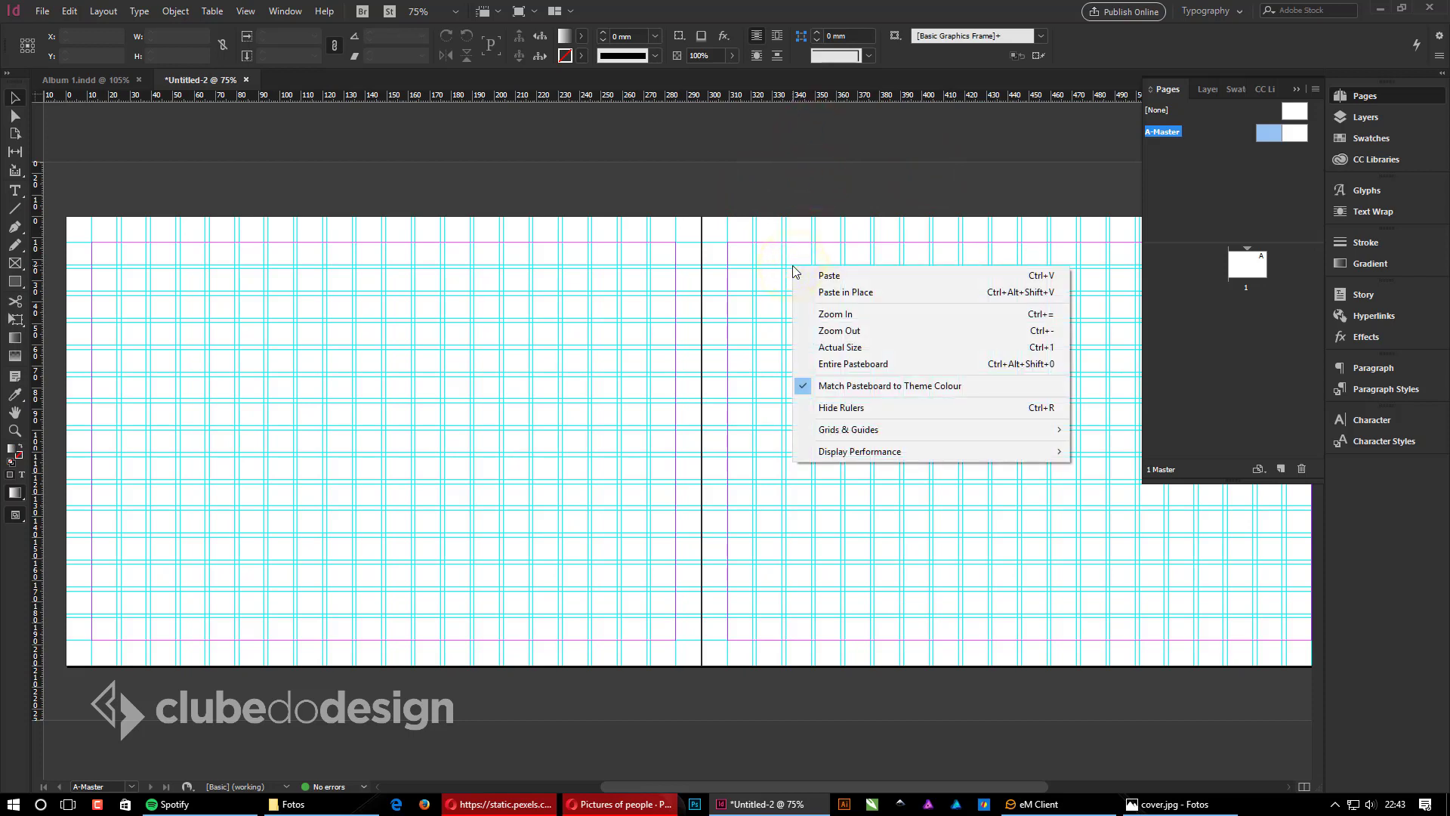
{"action": "mouse_move", "coordinate": [877, 431]}
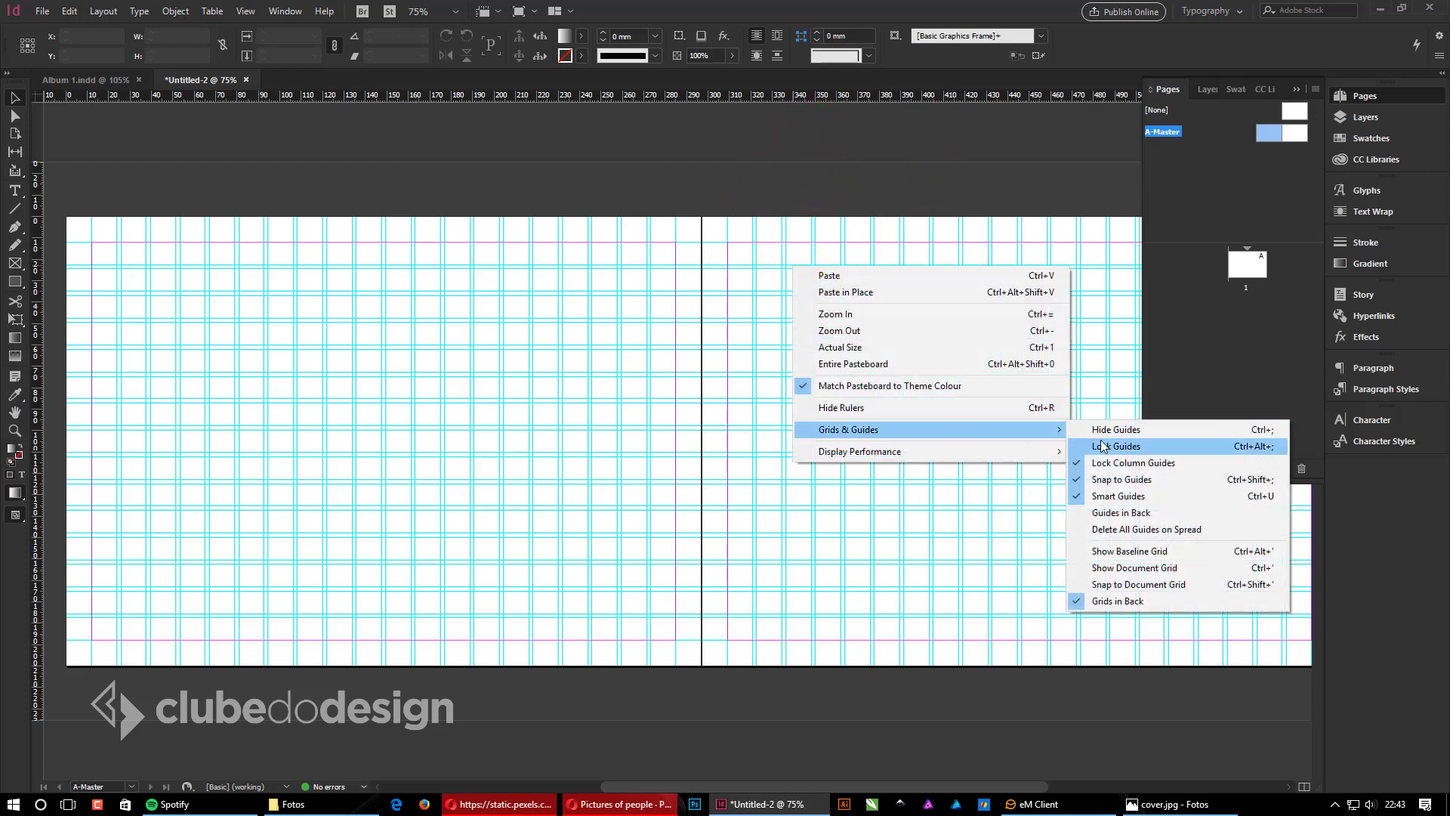
{"action": "left_click", "coordinate": [1169, 446]}
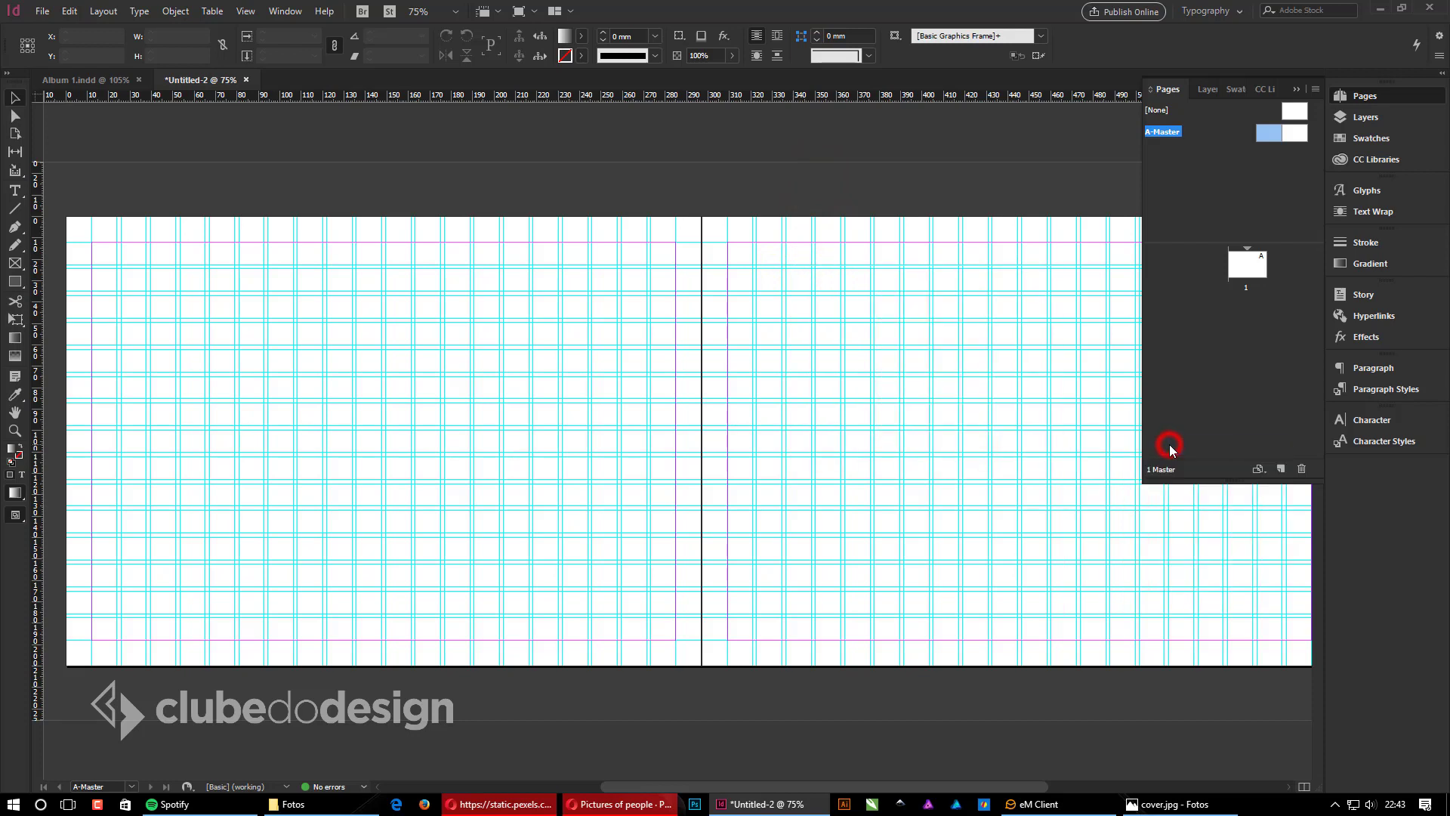
{"action": "left_click", "coordinate": [937, 204]}
{"action": "left_click", "coordinate": [908, 249]}
{"action": "left_click", "coordinate": [1015, 239]}
{"action": "left_click", "coordinate": [781, 233]}
{"action": "left_click", "coordinate": [951, 361]}
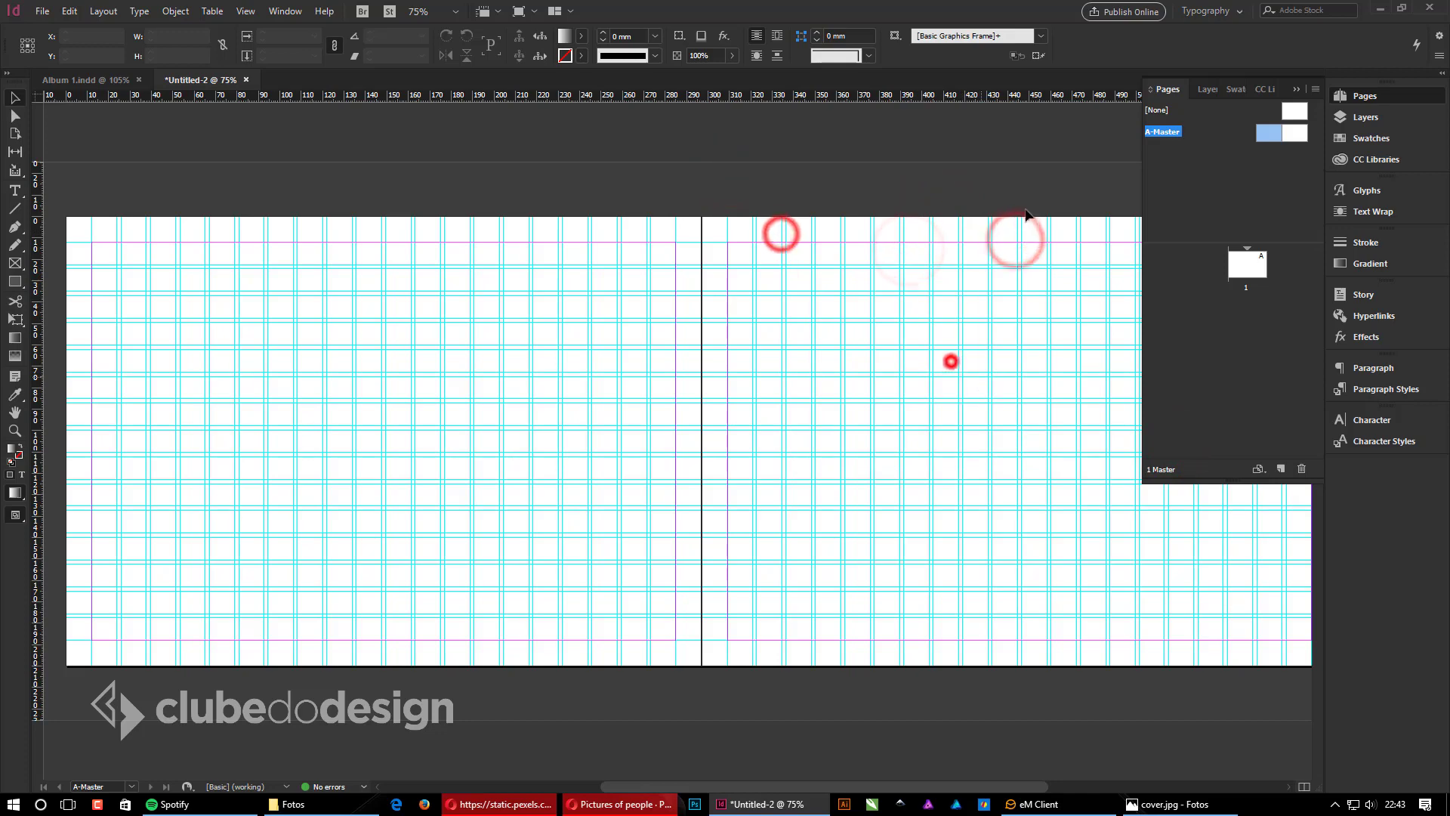
{"action": "left_click", "coordinate": [1009, 218]}
{"action": "left_click", "coordinate": [768, 218]}
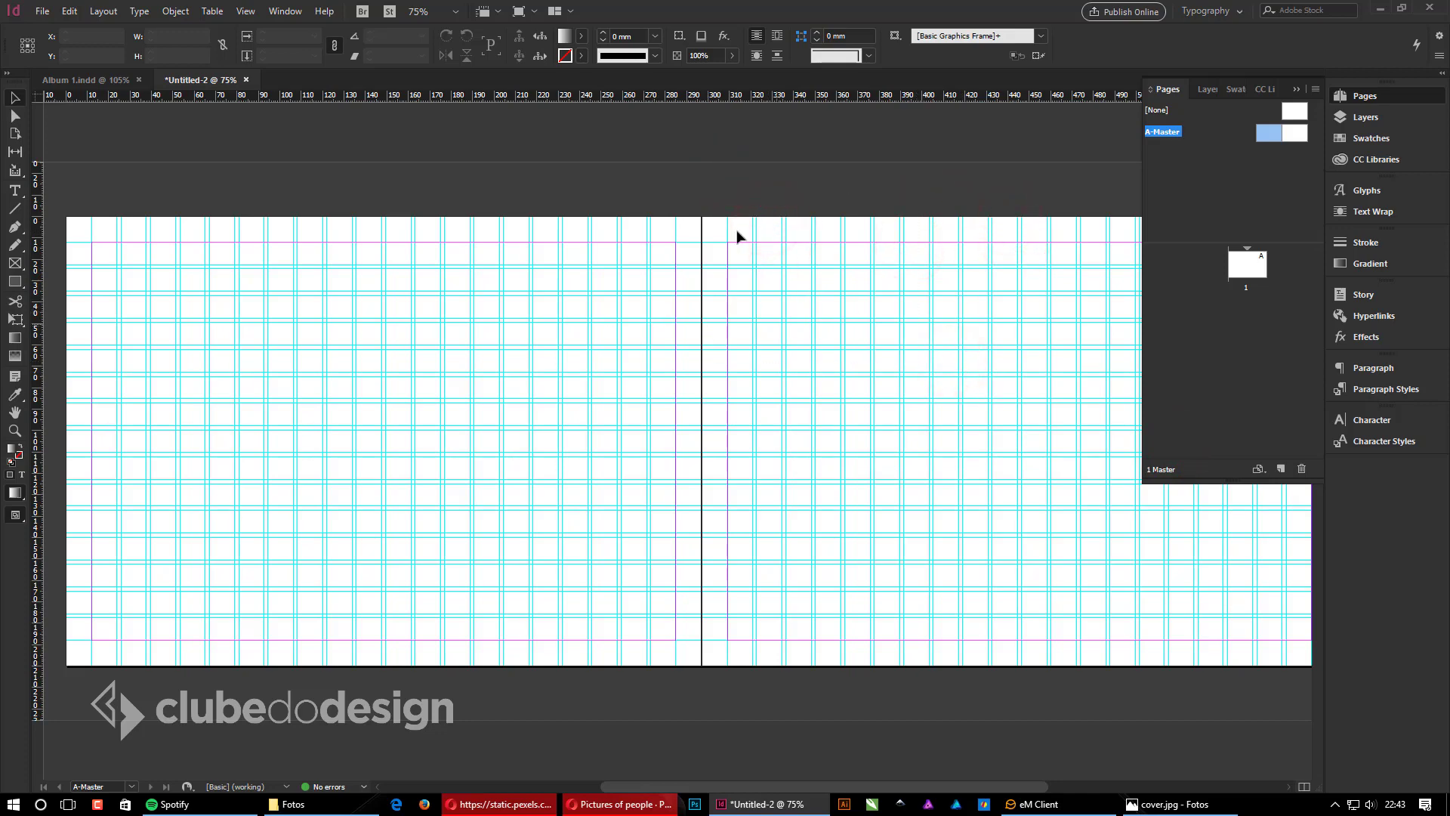
Step: Check the lock settings among the grid and guide view options
{"action": "left_click", "coordinate": [247, 10]}
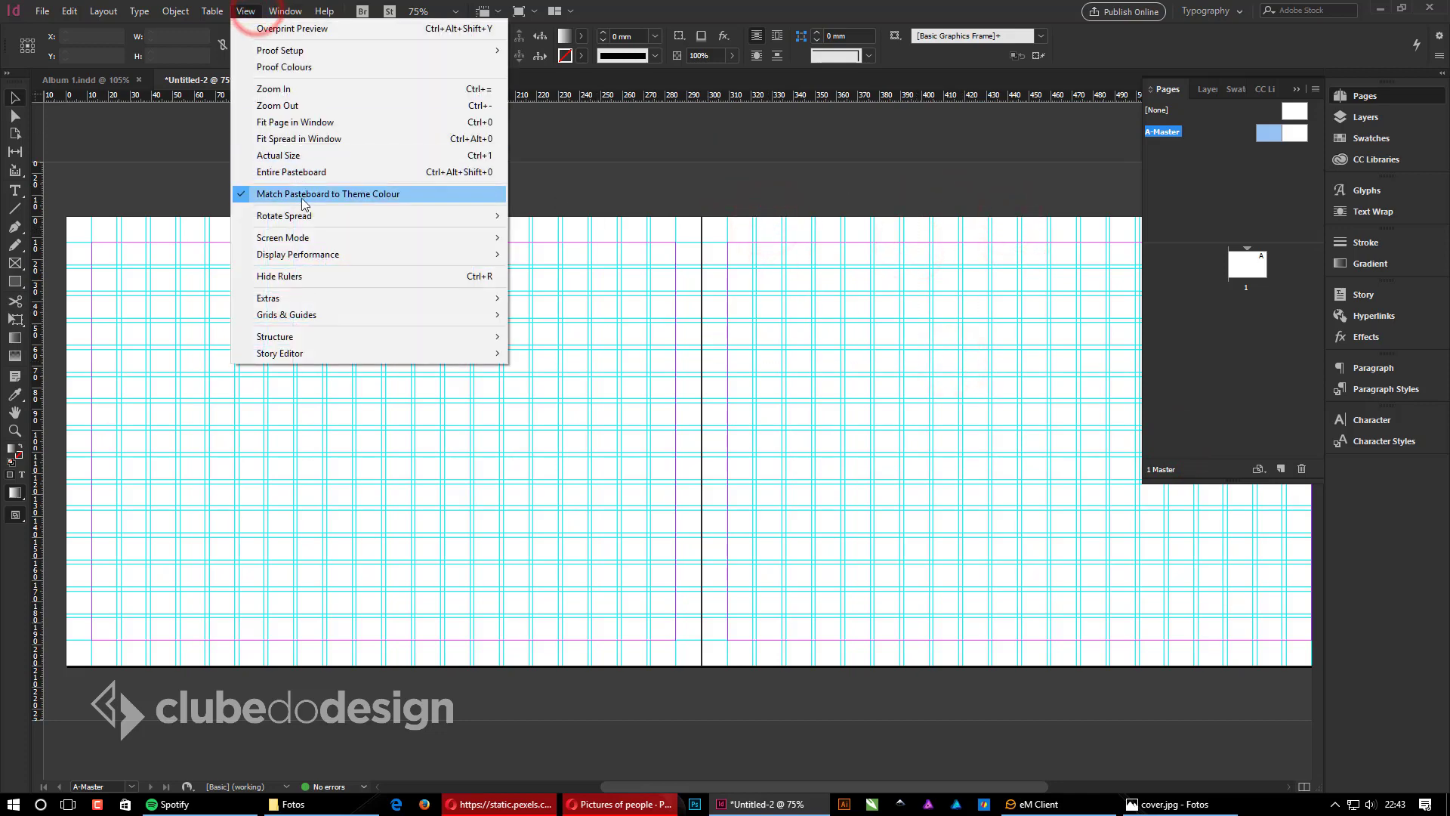
{"action": "mouse_move", "coordinate": [317, 314]}
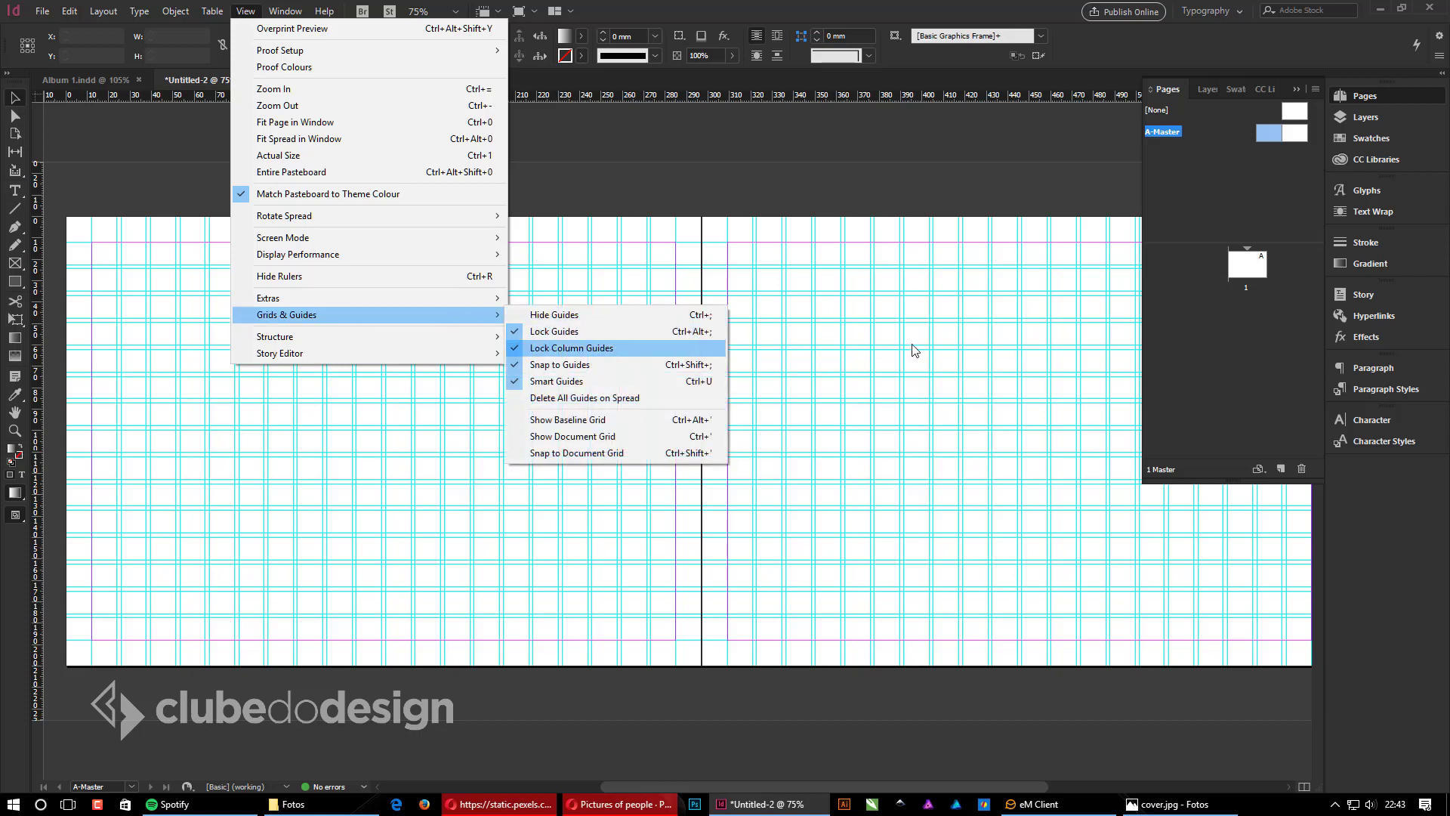
{"action": "left_click", "coordinate": [941, 338]}
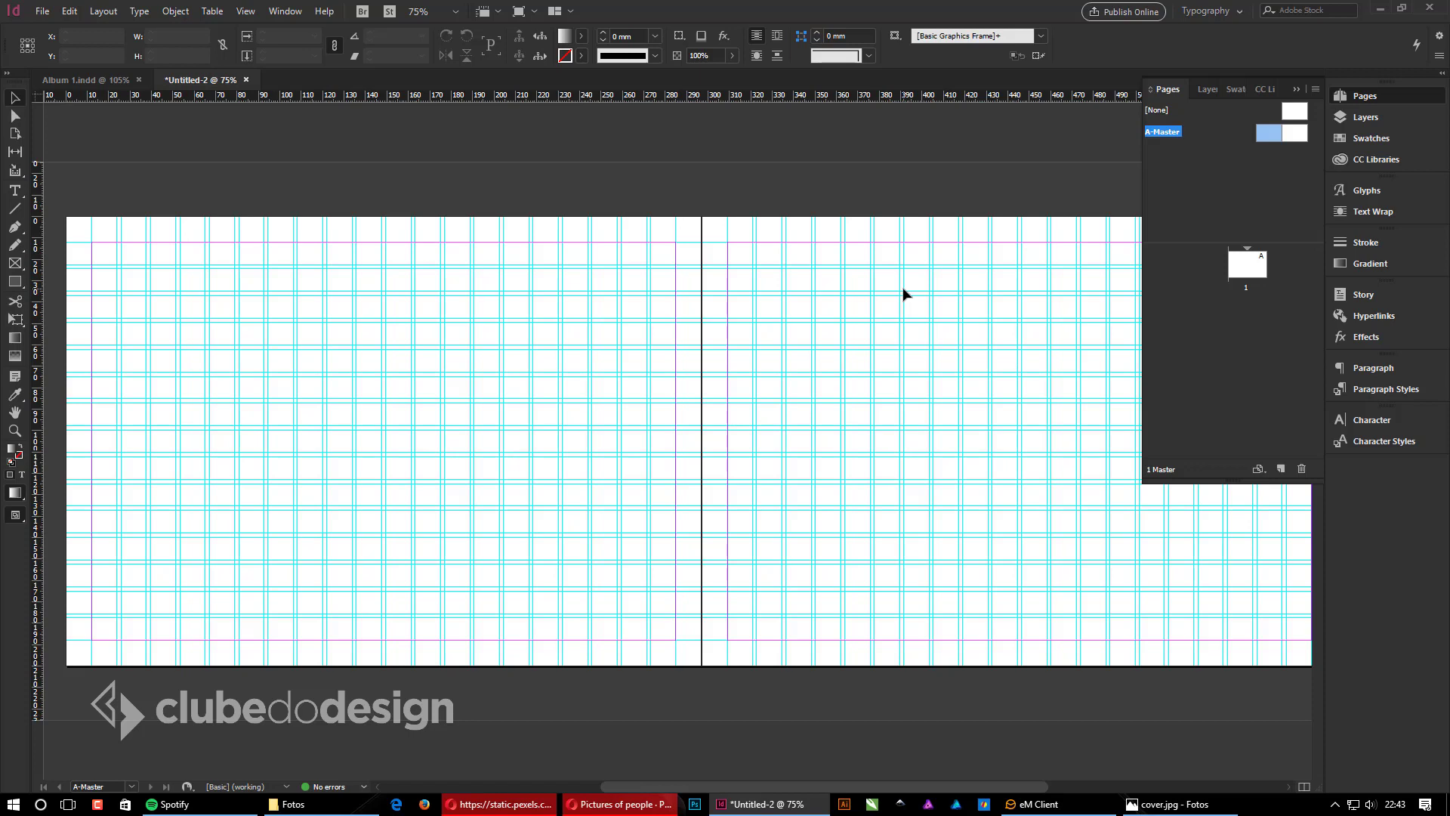
Step: Go to document page 1 and enlarge it to about 103% to view its guide grid
{"action": "double_click", "coordinate": [1247, 273]}
{"action": "left_click_drag", "start_coordinate": [320, 365], "coordinate": [441, 308]}
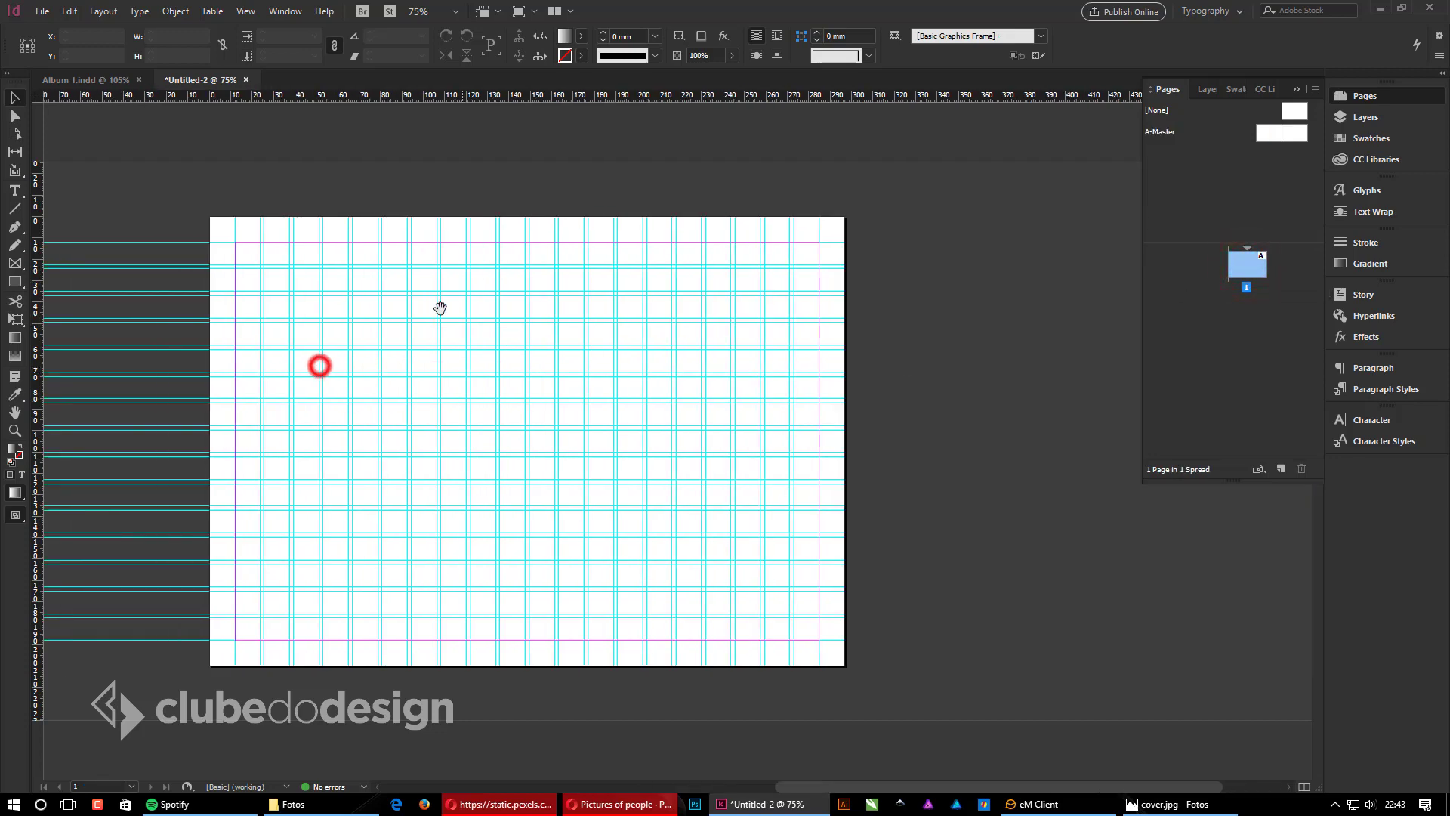
{"action": "left_click_drag", "start_coordinate": [158, 186], "coordinate": [893, 679]}
{"action": "left_click_drag", "start_coordinate": [914, 644], "coordinate": [868, 633]}
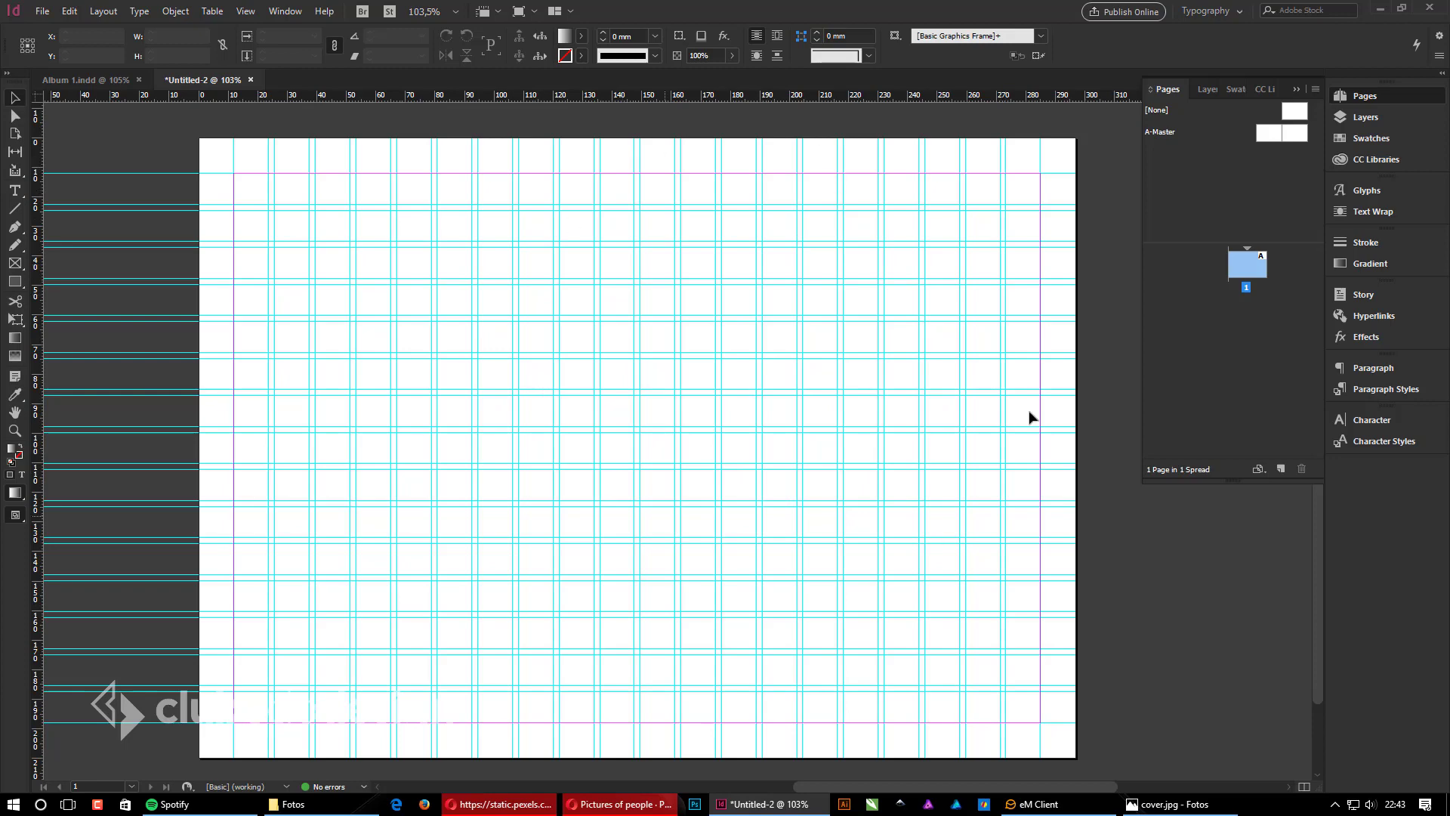
Step: Separate the finished Album 1.indd example into its own window and return to the new document
{"action": "left_click", "coordinate": [75, 81]}
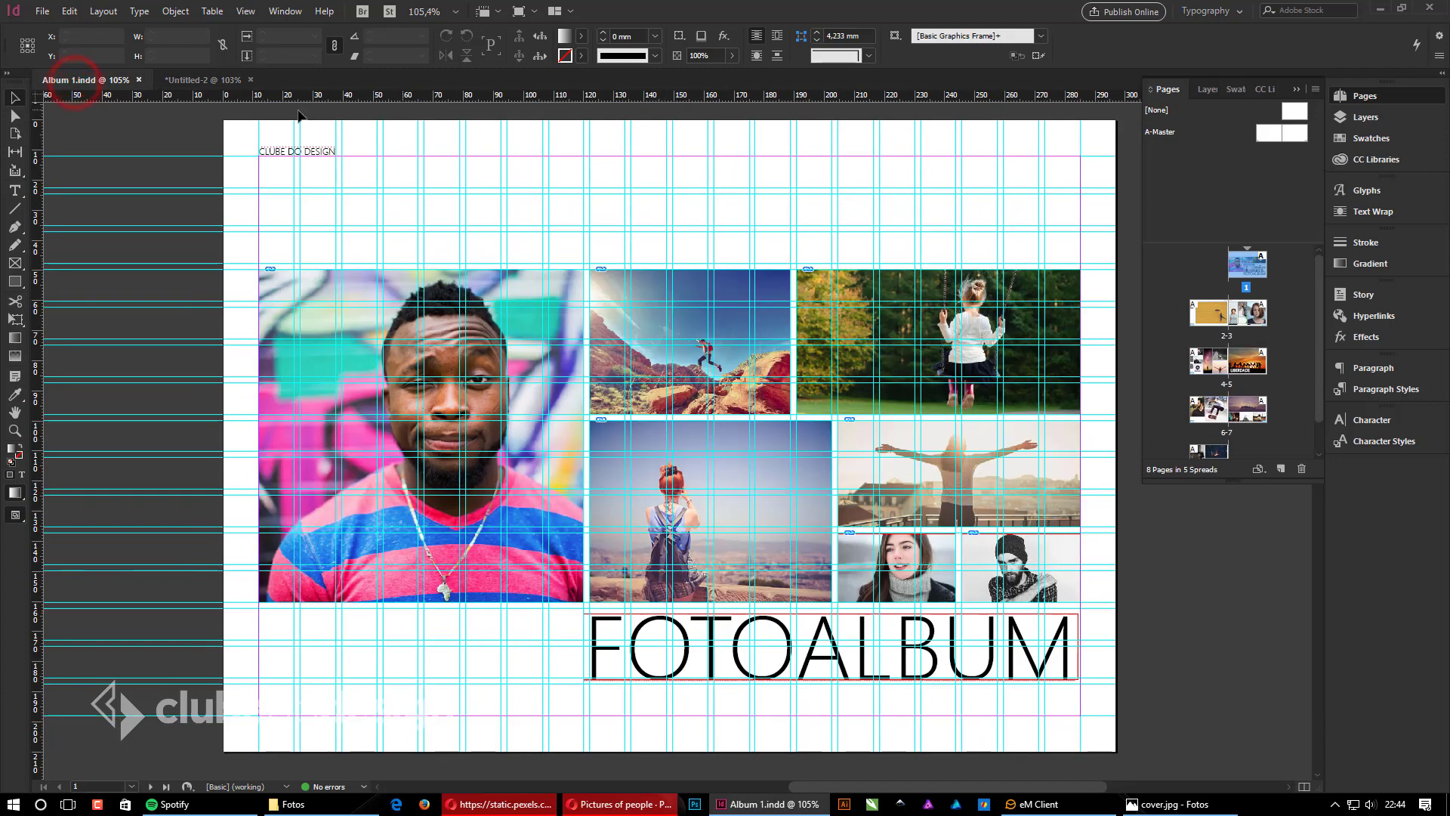
{"action": "left_click_drag", "start_coordinate": [107, 80], "coordinate": [0, 64]}
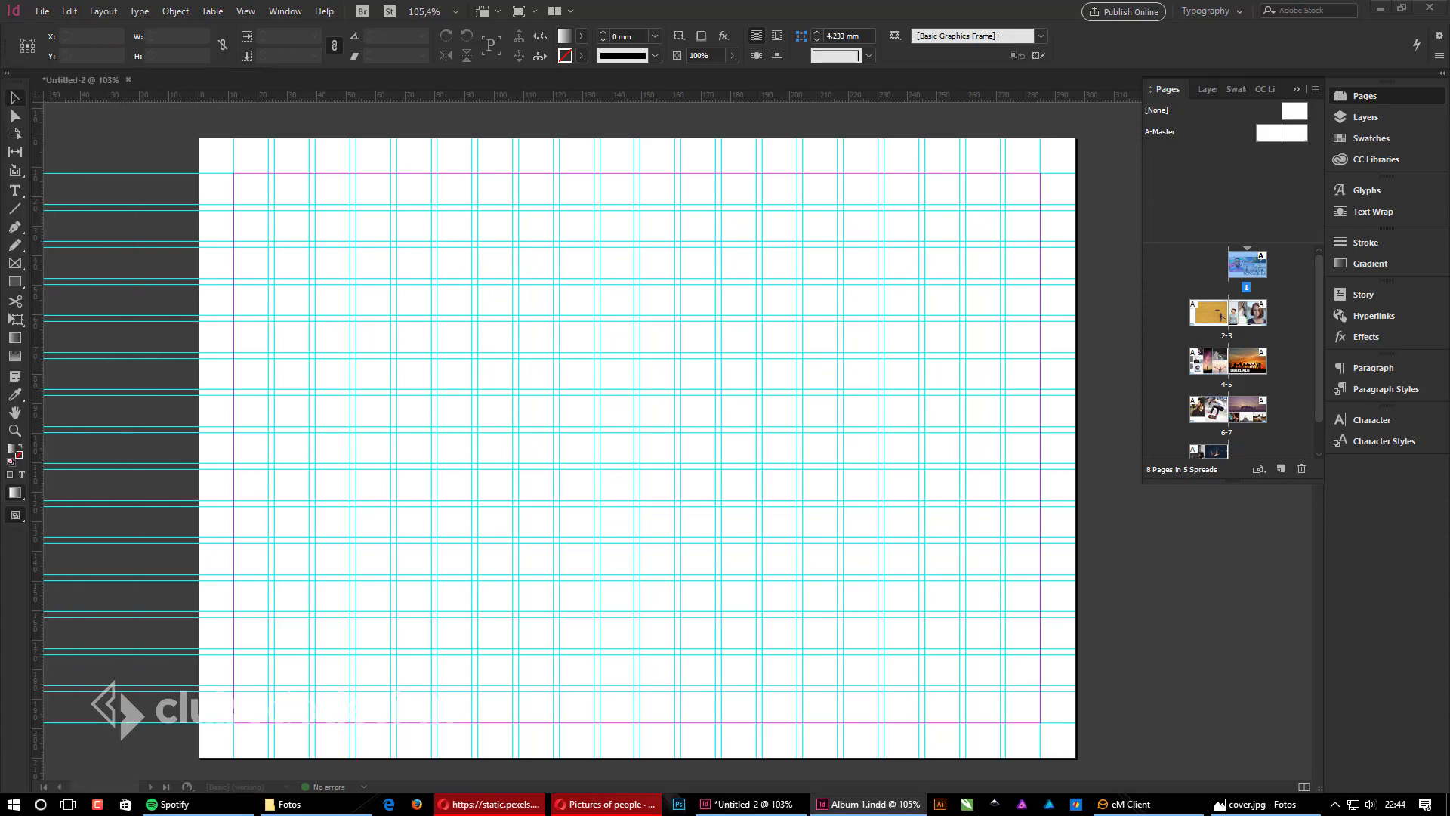
{"action": "left_click", "coordinate": [592, 401]}
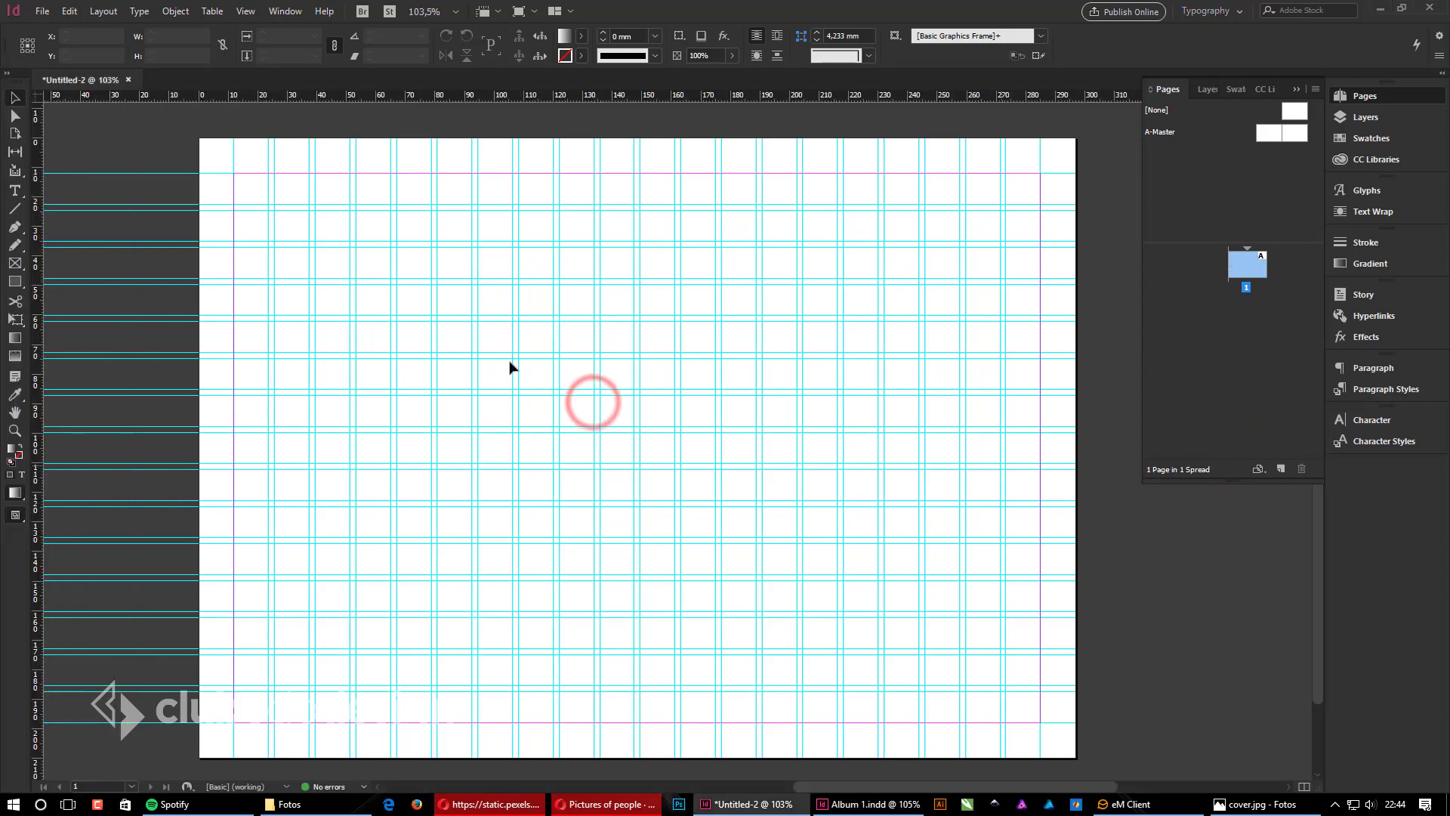
{"action": "left_click_drag", "start_coordinate": [592, 413], "coordinate": [619, 403]}
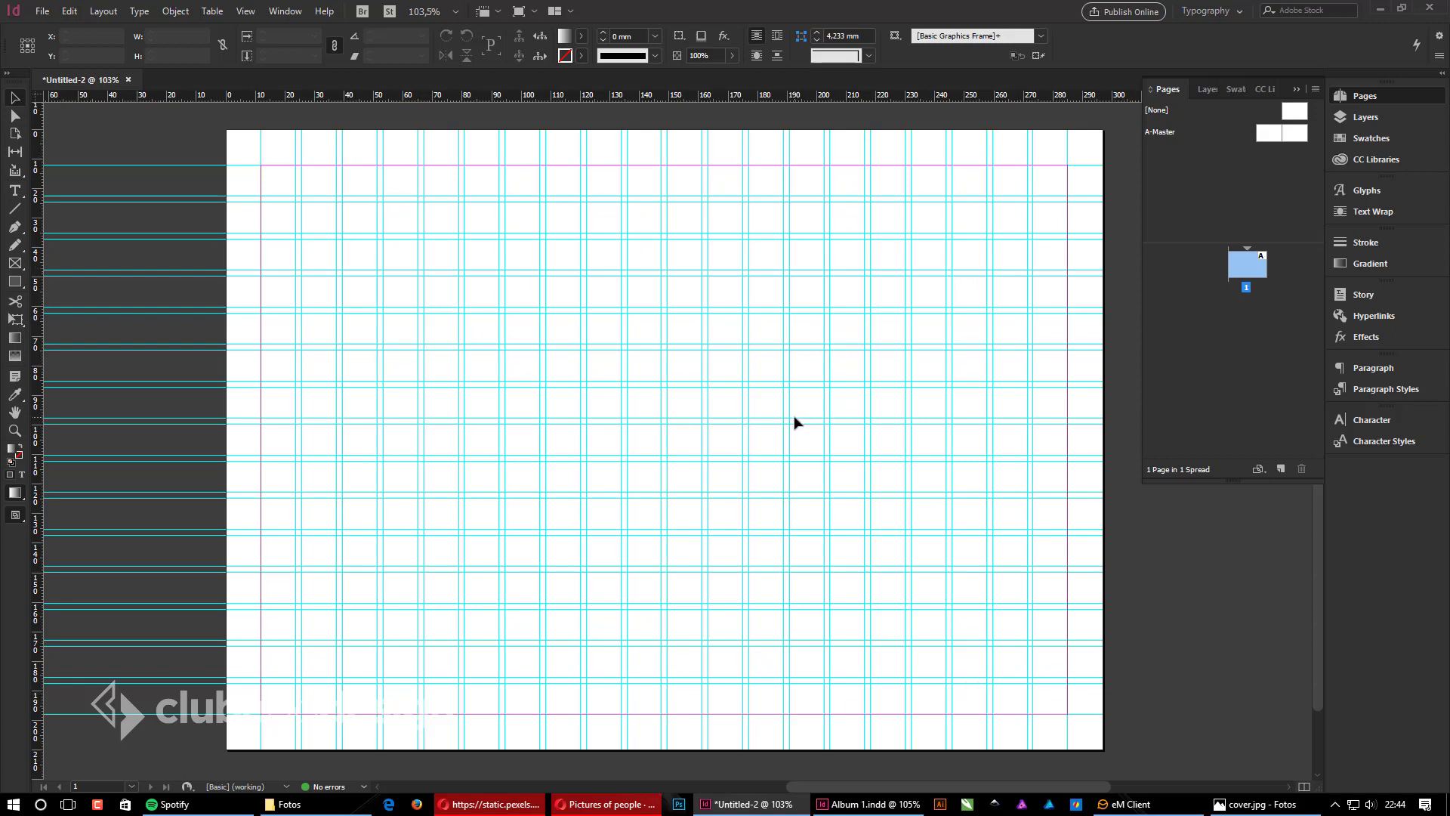
{"action": "left_click", "coordinate": [813, 298]}
{"action": "left_click", "coordinate": [847, 284]}
{"action": "left_click", "coordinate": [894, 294]}
{"action": "left_click", "coordinate": [929, 292]}
Step: Draw a rectangle about 121.75 × 110.8 mm from the left margin along the guides, and apply the default fill and stroke
{"action": "left_click", "coordinate": [16, 283]}
{"action": "left_click_drag", "start_coordinate": [262, 277], "coordinate": [621, 604]}
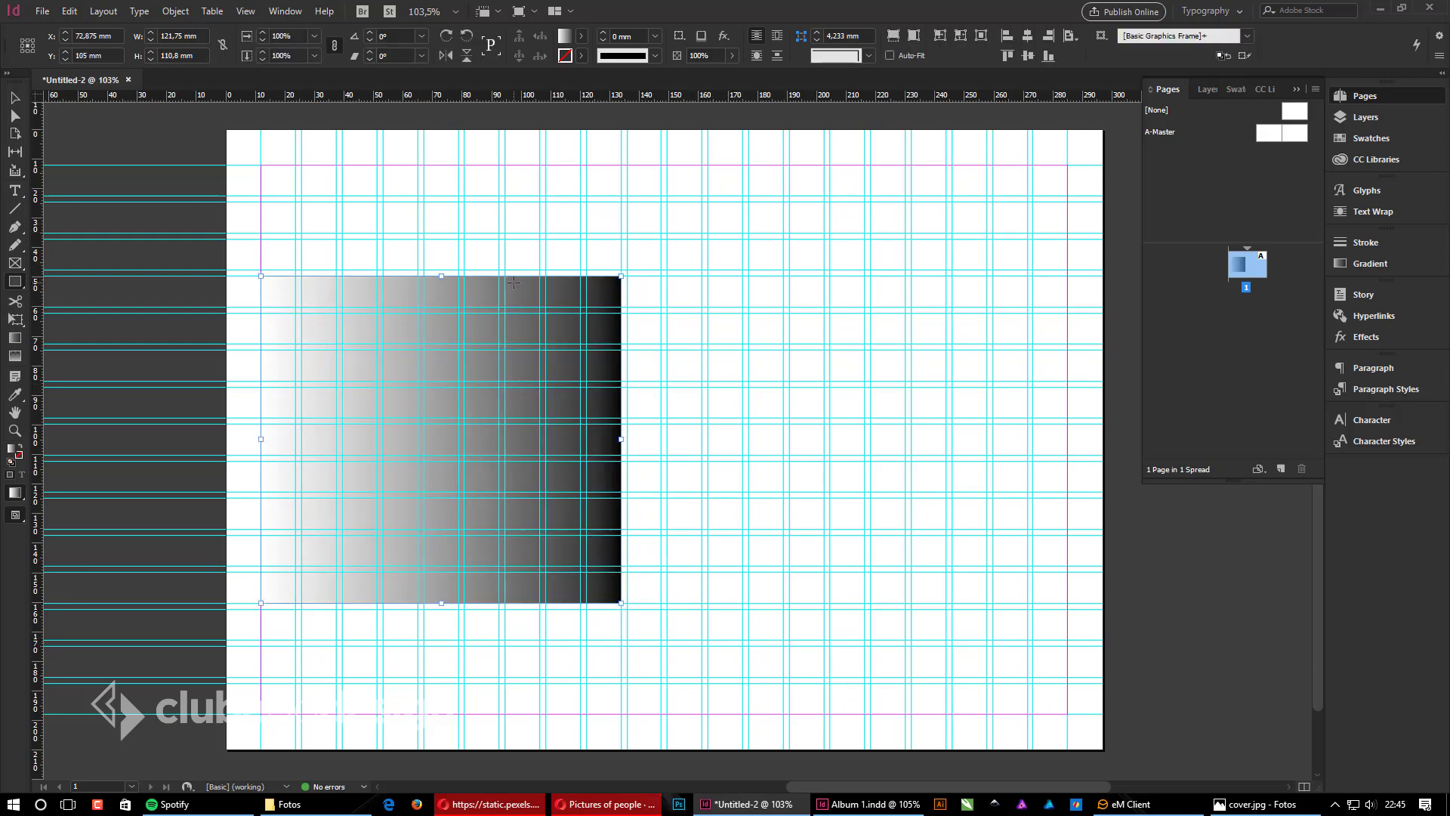
{"action": "key", "text": "d"}
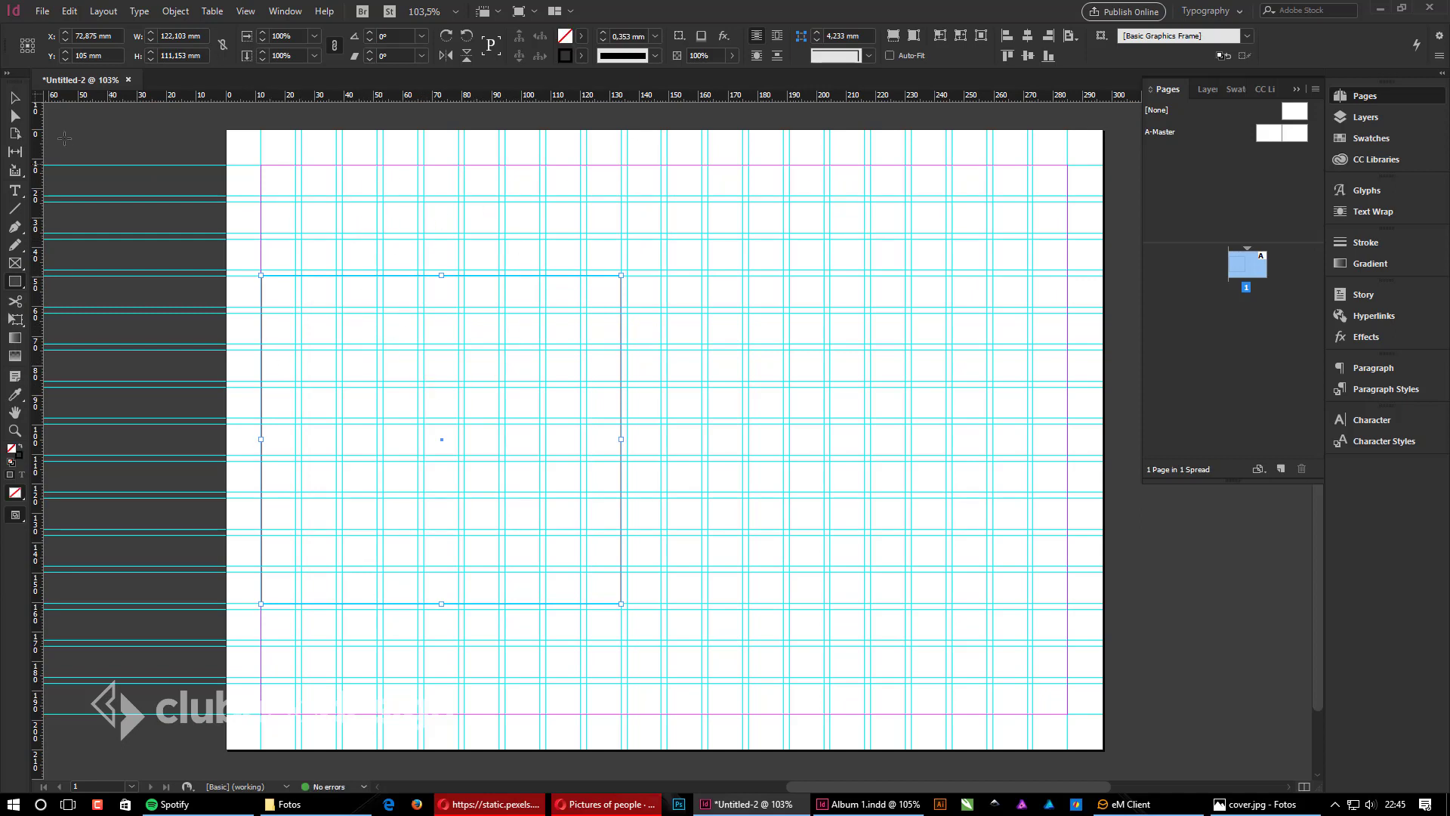
Step: Fill the rectangle with the C=100 M=0 Y=0 K=0 swatch and set its stroke to None
{"action": "left_click", "coordinate": [15, 97]}
{"action": "left_click", "coordinate": [1392, 137]}
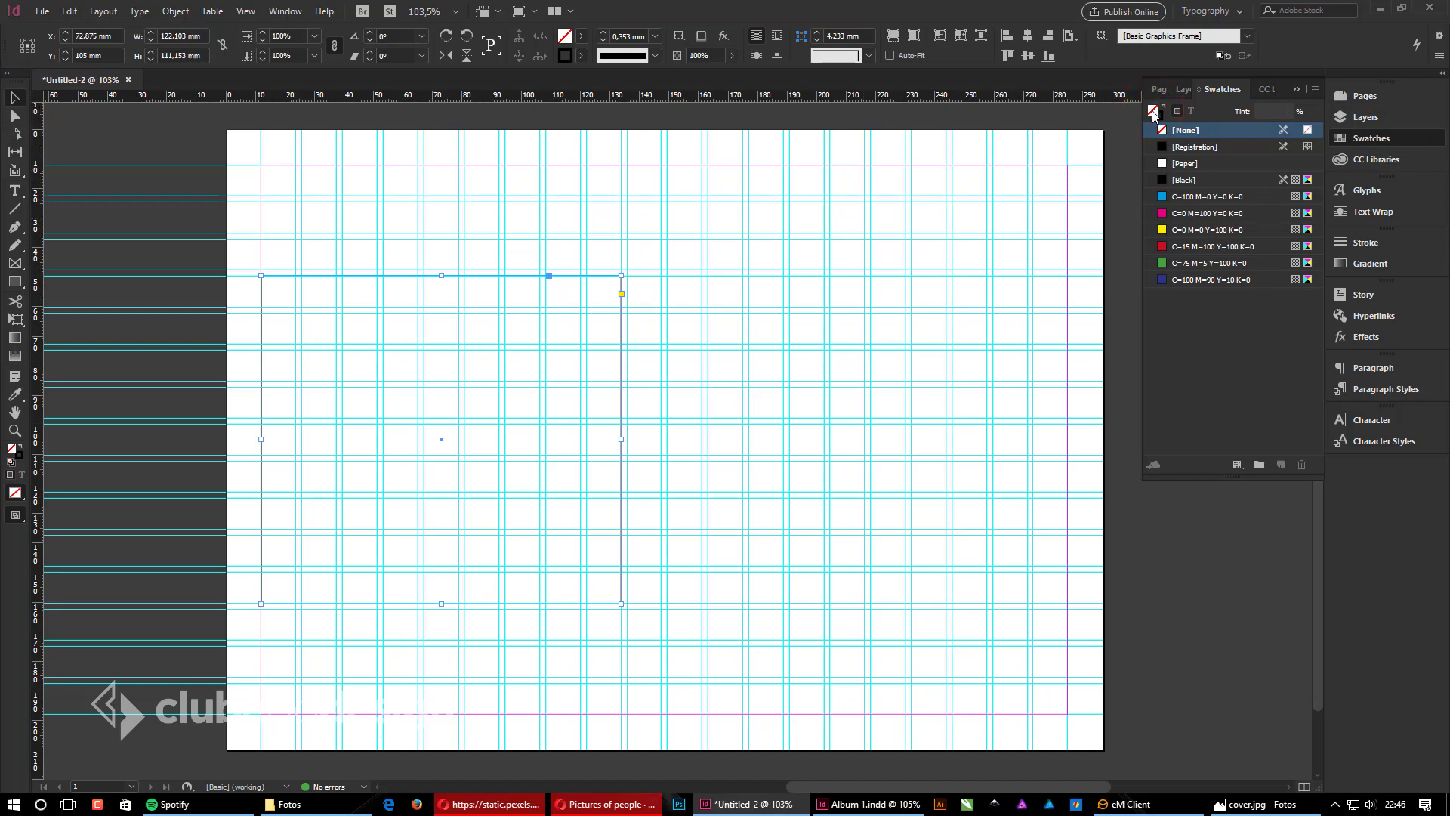
{"action": "left_click", "coordinate": [1161, 197]}
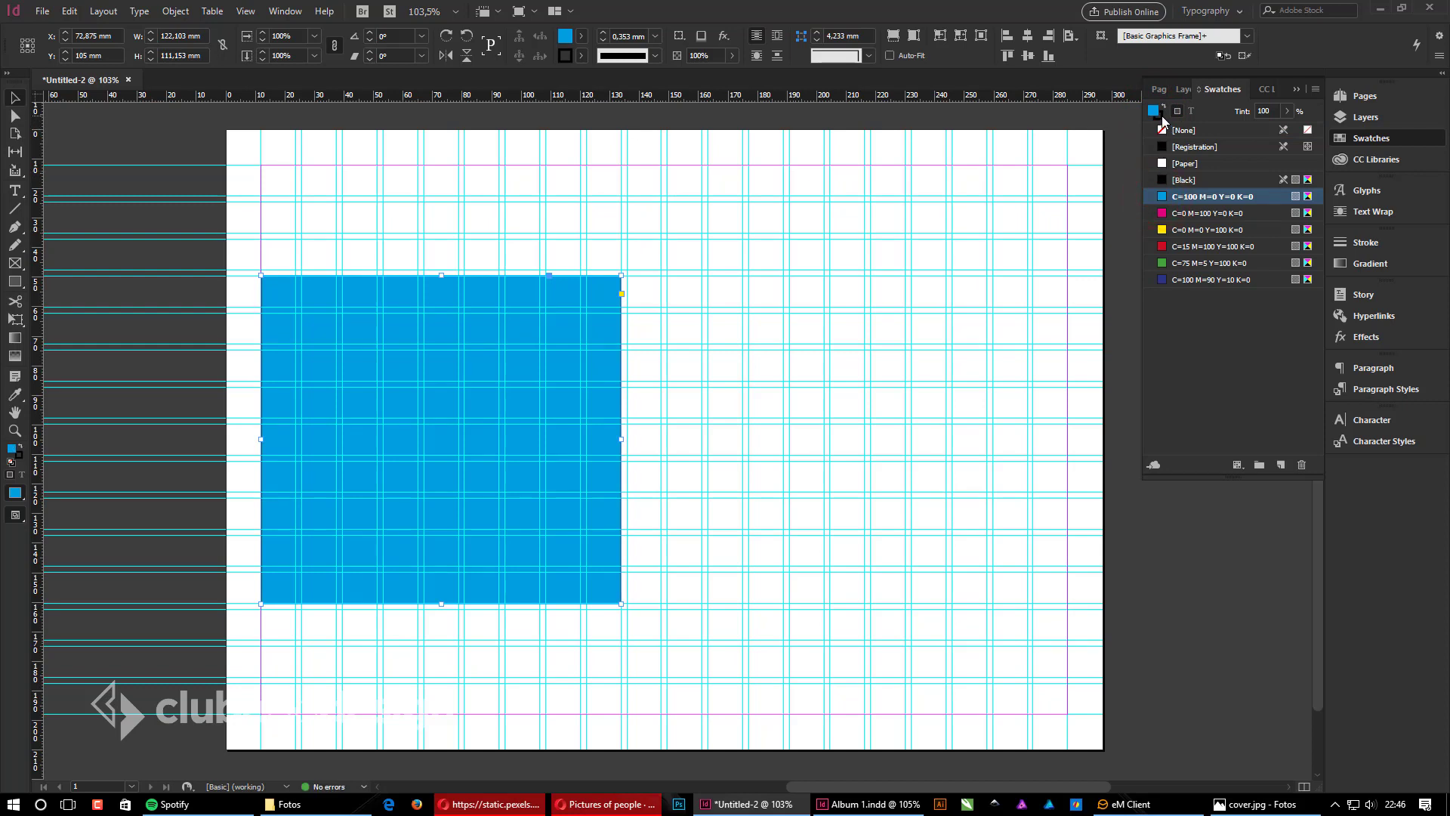
{"action": "left_click", "coordinate": [1159, 115]}
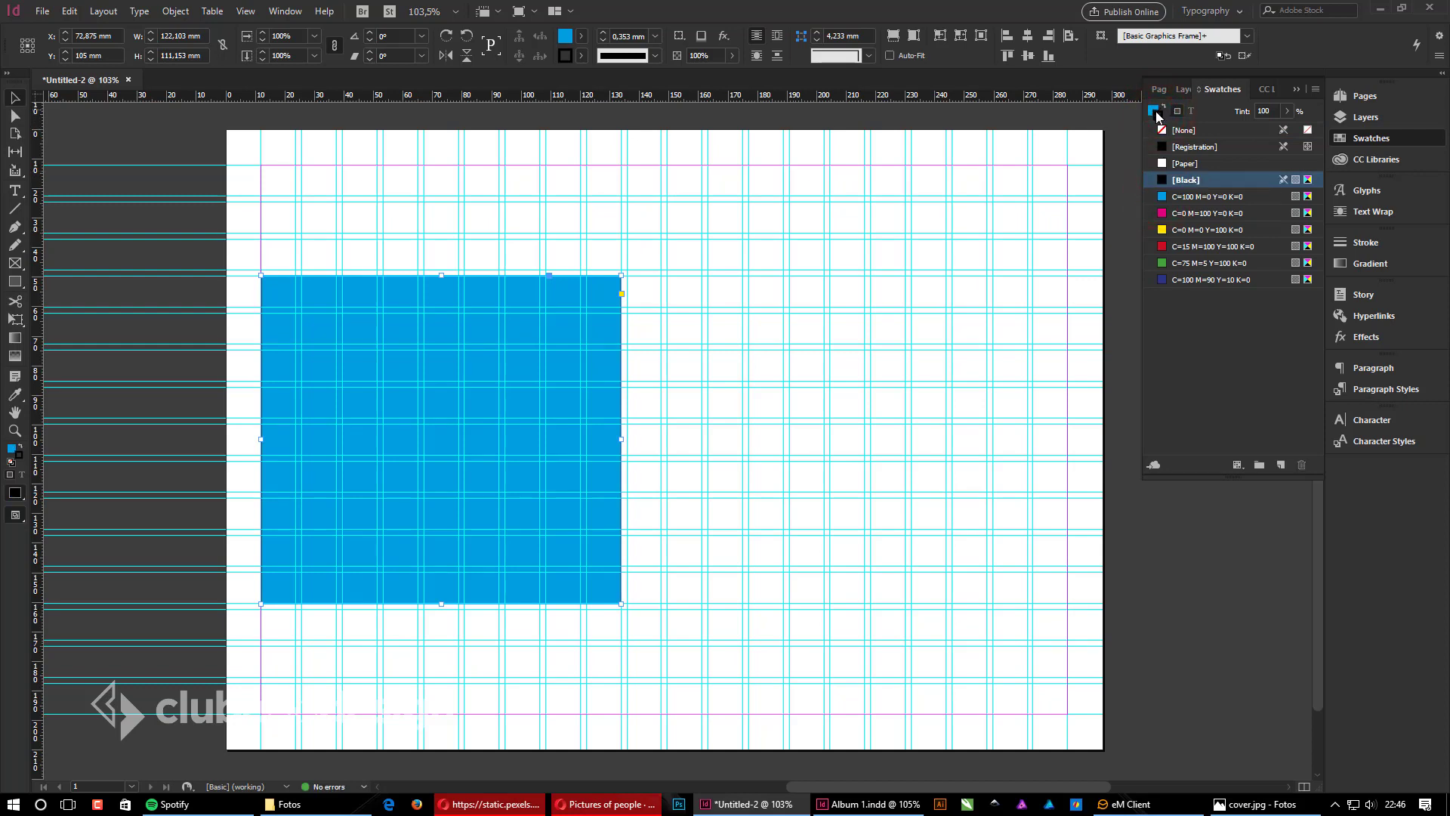
{"action": "left_click", "coordinate": [1162, 130]}
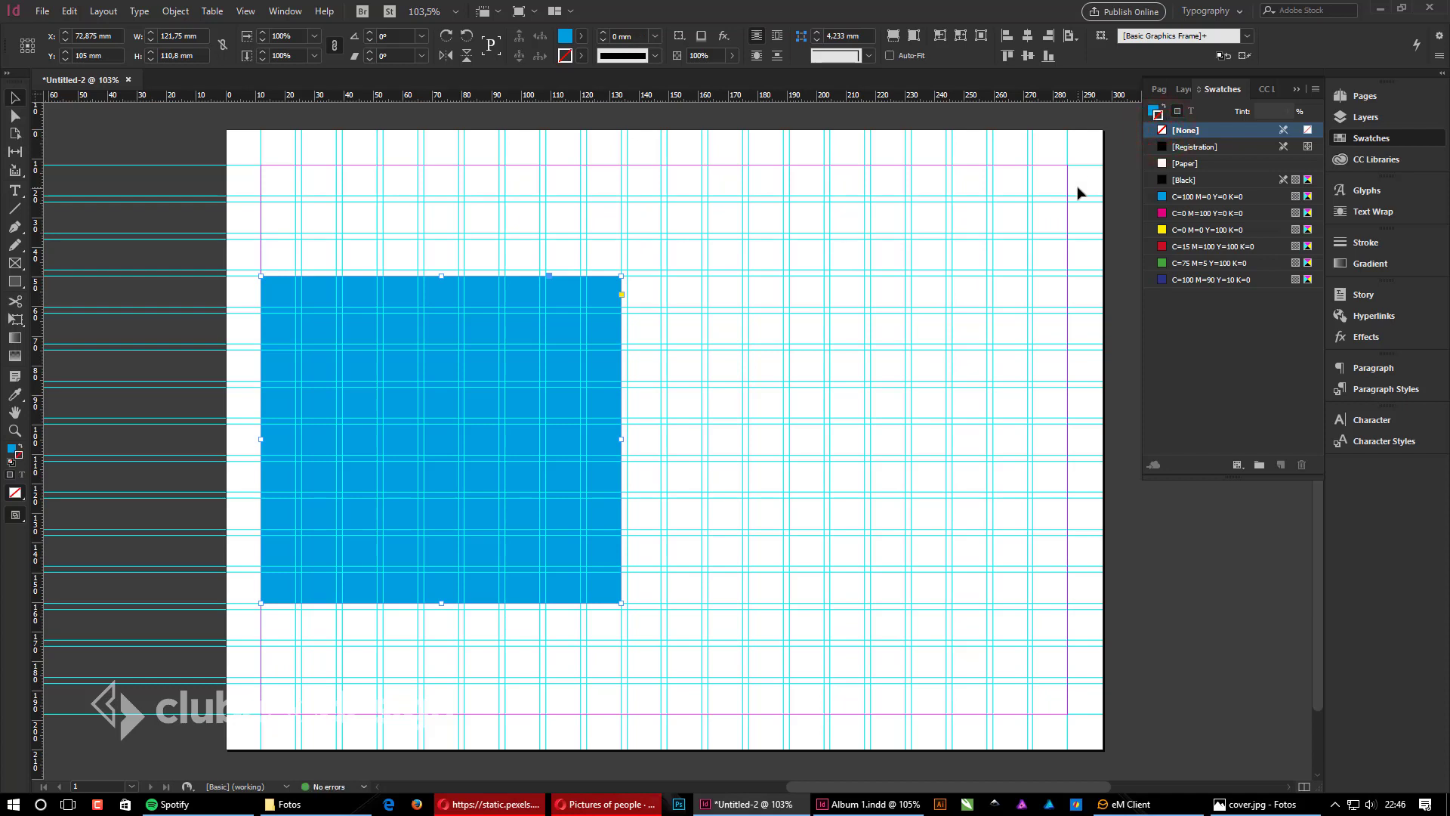
{"action": "left_click", "coordinate": [1297, 89]}
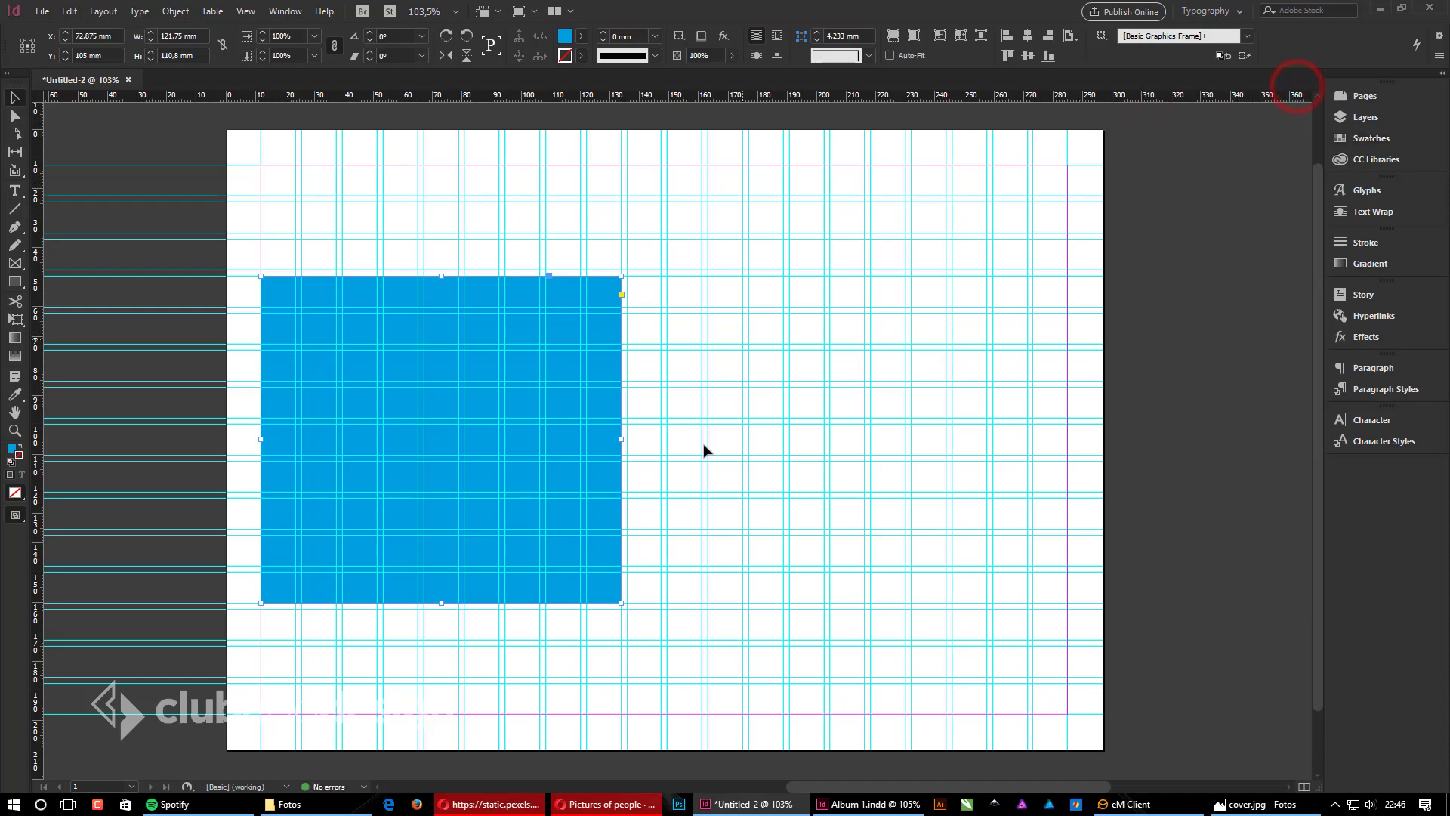
Step: Duplicate the blue rectangle to its right, aligned at the same height and one grid gutter away
{"action": "left_click", "coordinate": [786, 588]}
{"action": "key", "text": "z"}
{"action": "left_click_drag", "start_coordinate": [214, 214], "coordinate": [1120, 679]}
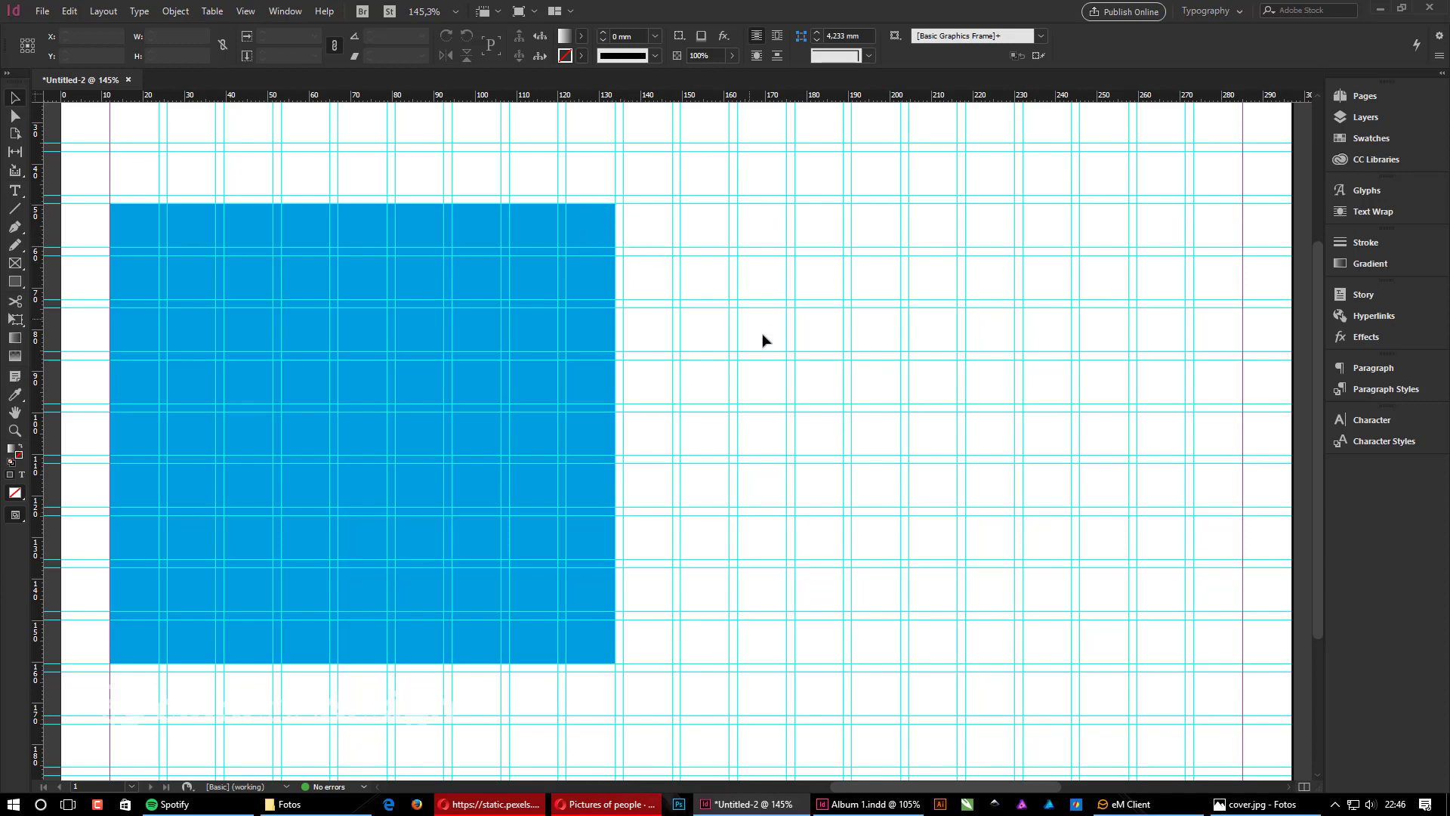
{"action": "left_click", "coordinate": [762, 404], "text": "ctrl+alt"}
{"action": "left_click_drag", "start_coordinate": [803, 449], "coordinate": [805, 438]}
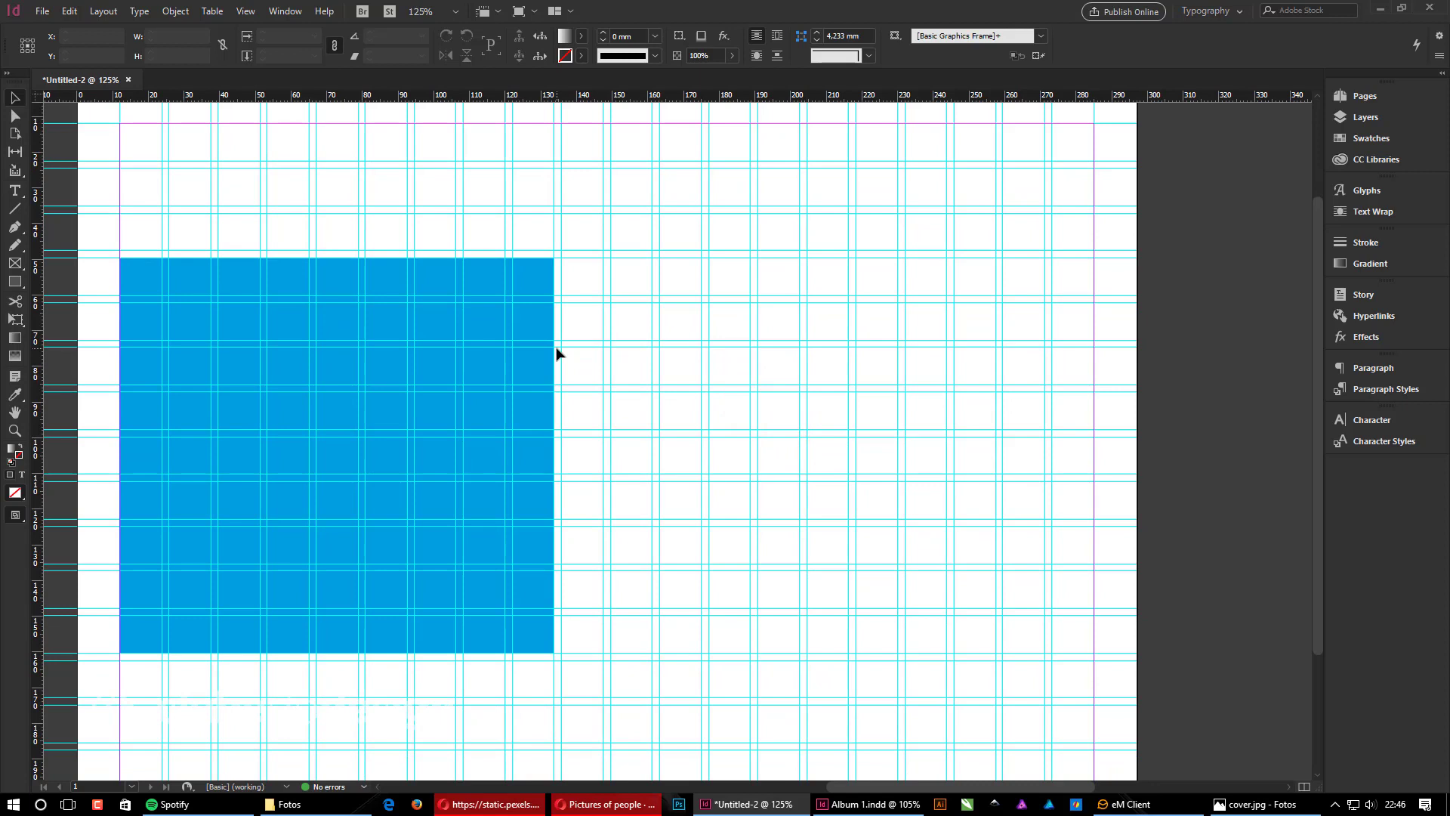
{"action": "left_click_drag", "start_coordinate": [302, 301], "coordinate": [741, 308]}
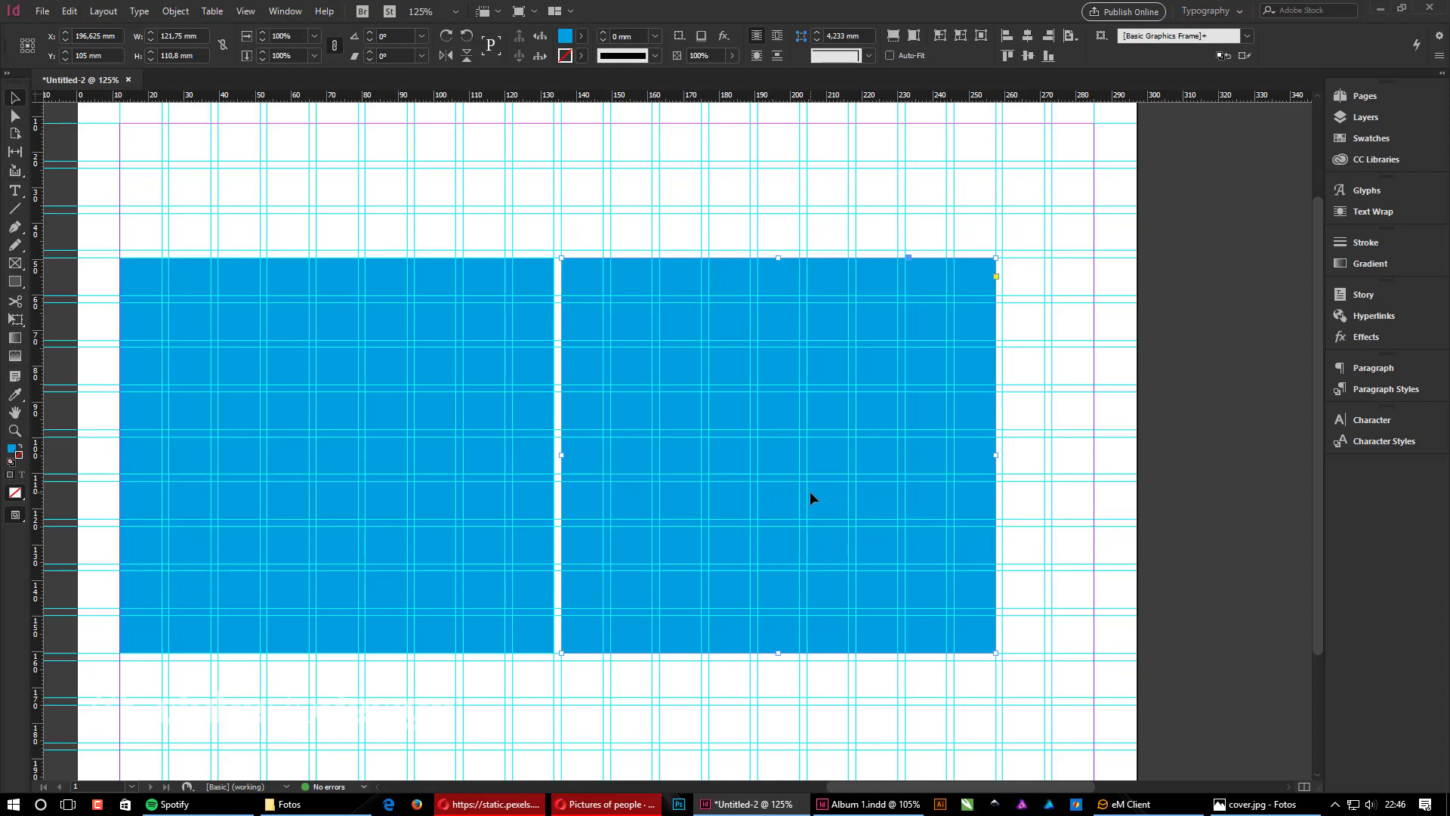
Step: Draw a trial rectangle about 25.5 × 23.07 mm above the blue blocks, snapped to the guides, and delete it
{"action": "left_click", "coordinate": [1071, 414]}
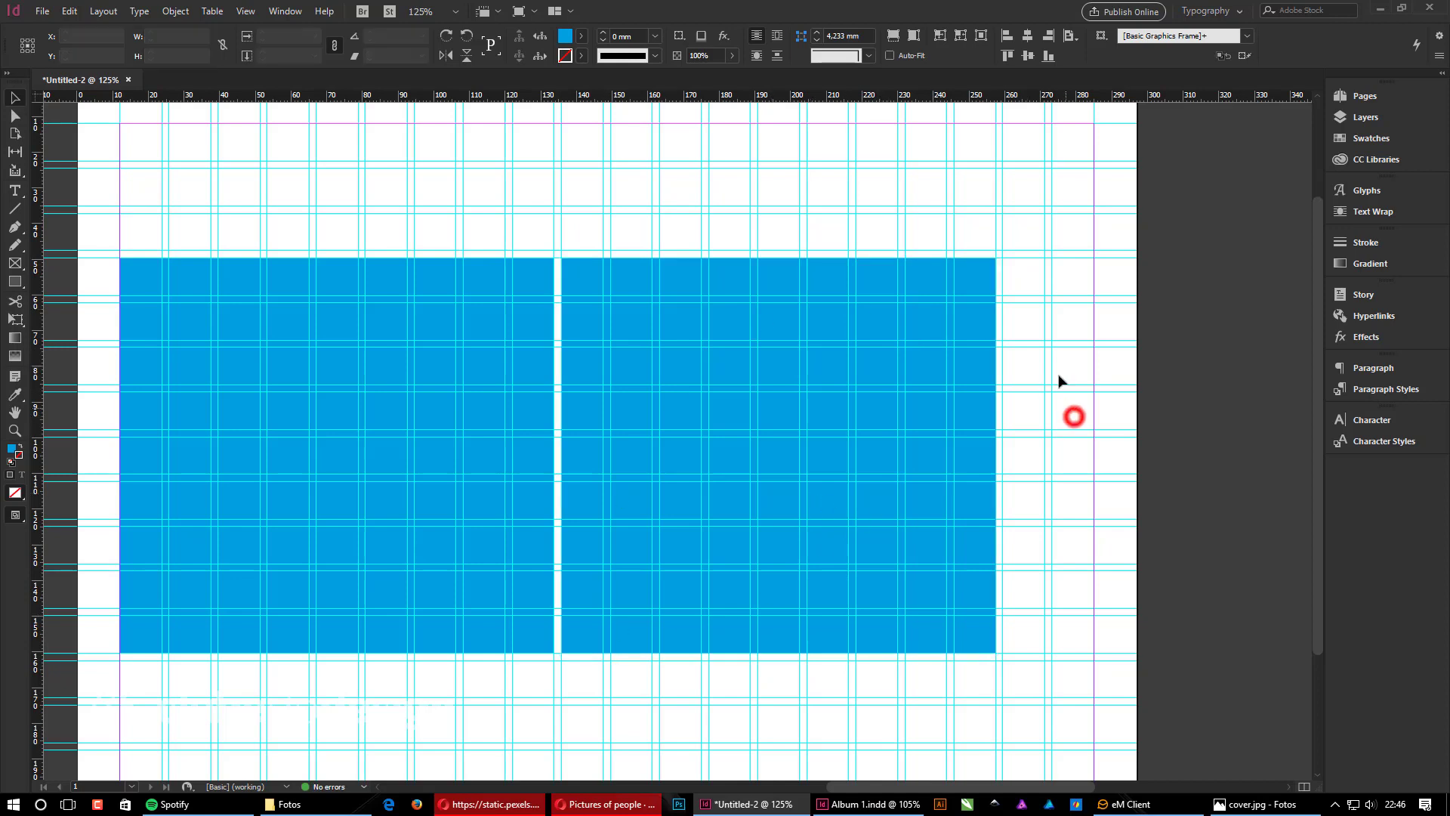
{"action": "left_click", "coordinate": [15, 281]}
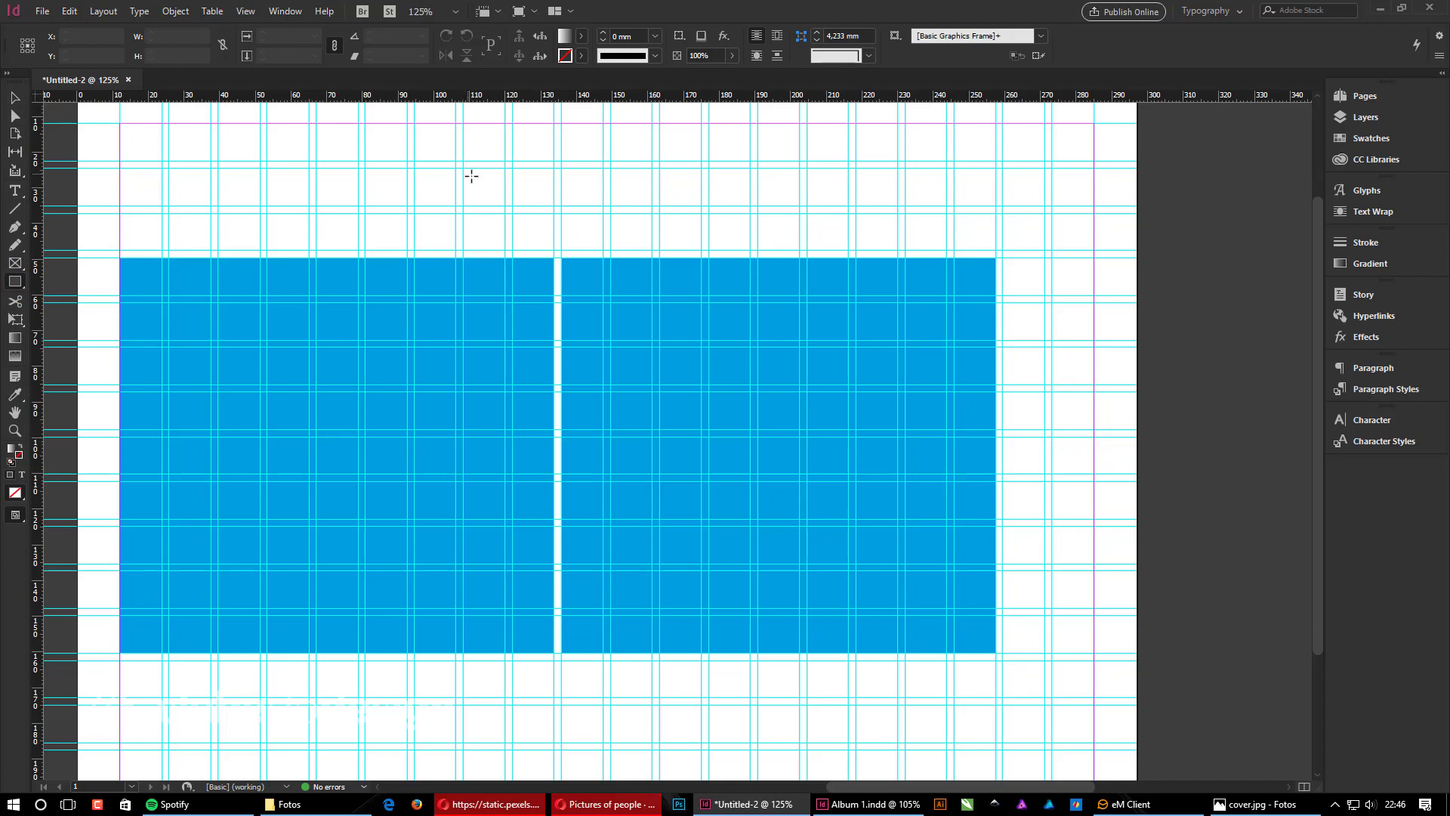
{"action": "left_click_drag", "start_coordinate": [464, 169], "coordinate": [555, 250]}
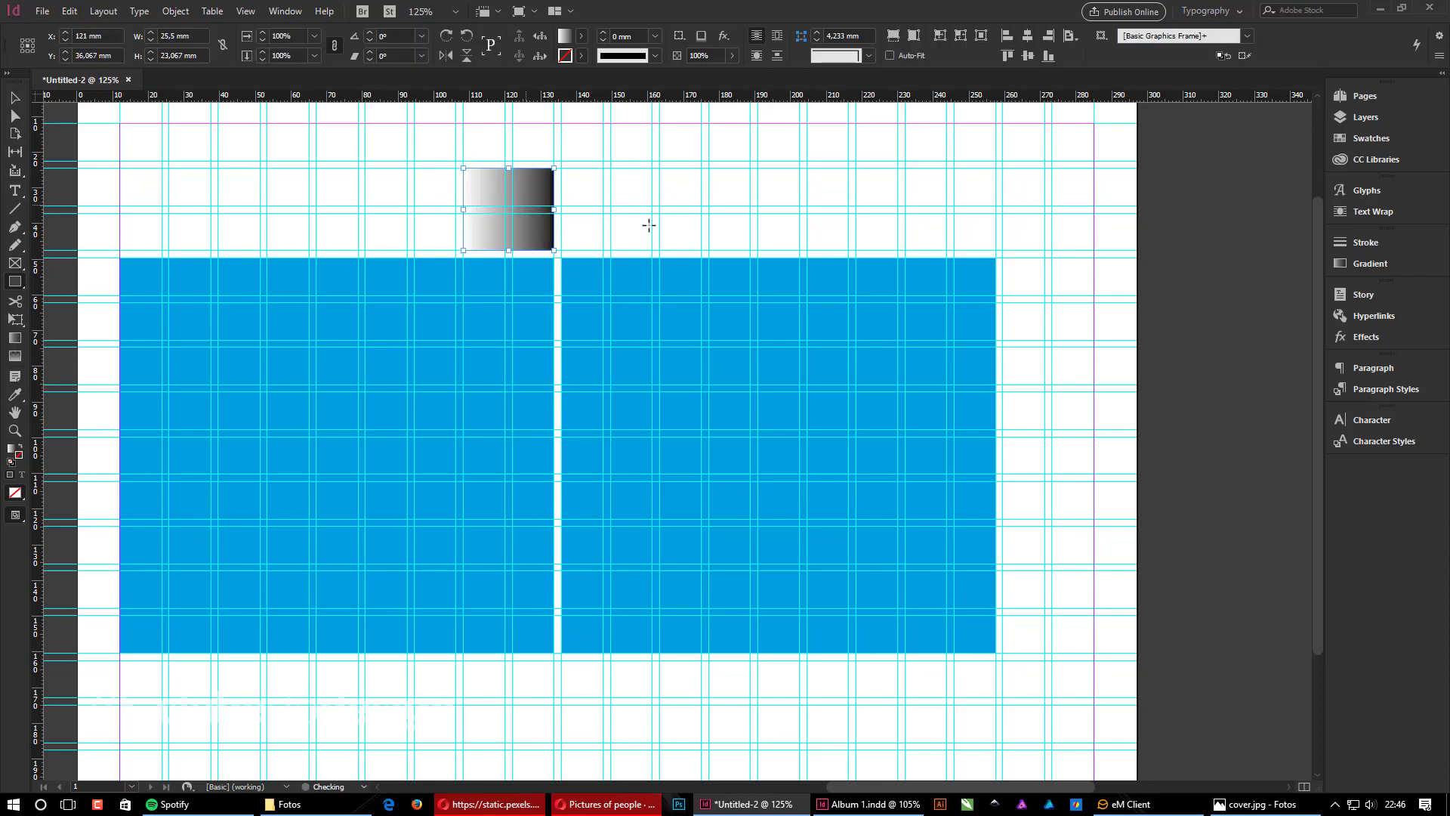
{"action": "key", "text": "Delete"}
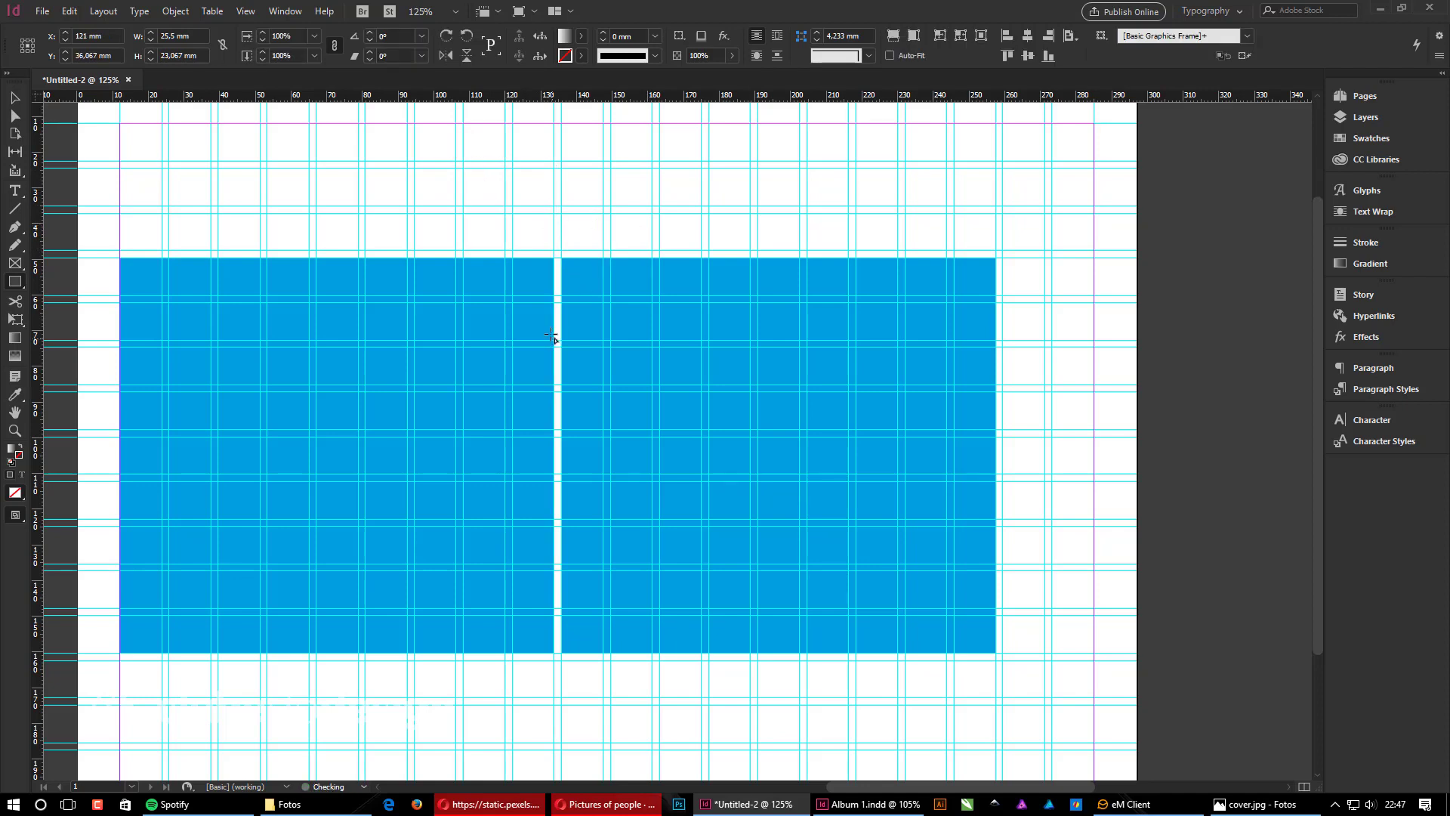
{"action": "left_click", "coordinate": [16, 97]}
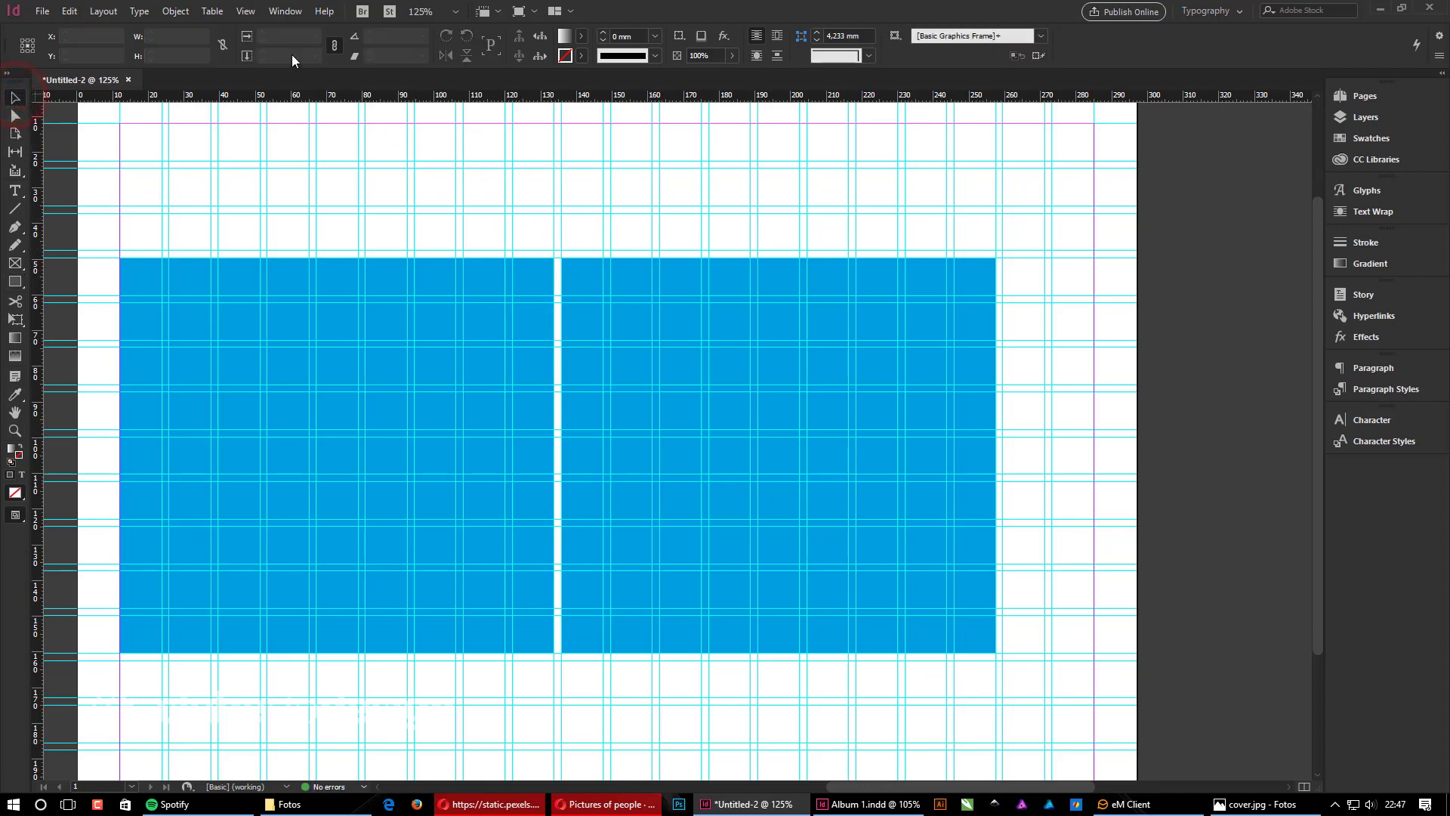
Step: Check the Snap to Guides and Smart Guides settings under Grids & Guides without changing them
{"action": "left_click", "coordinate": [249, 11]}
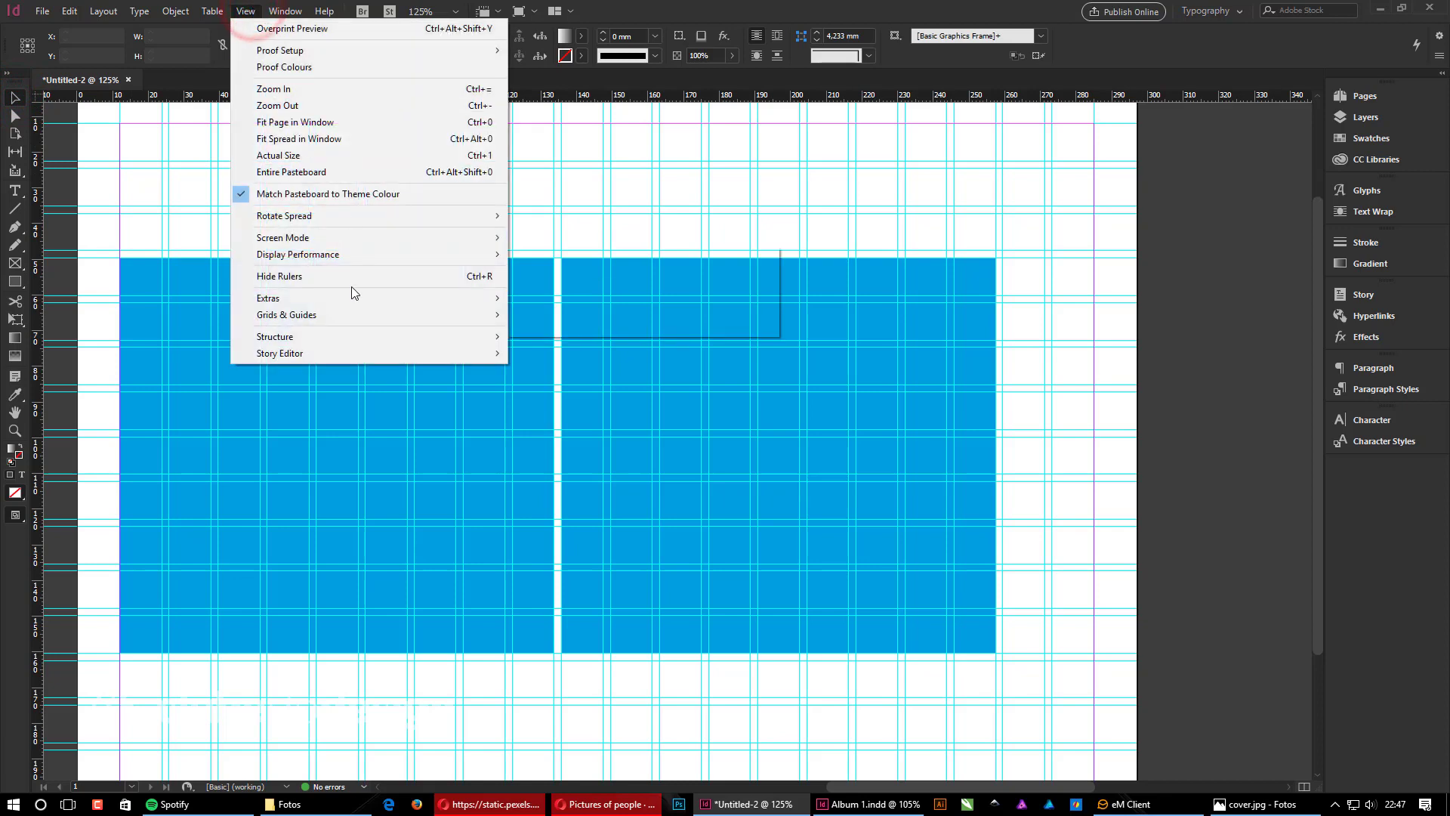
{"action": "mouse_move", "coordinate": [328, 316]}
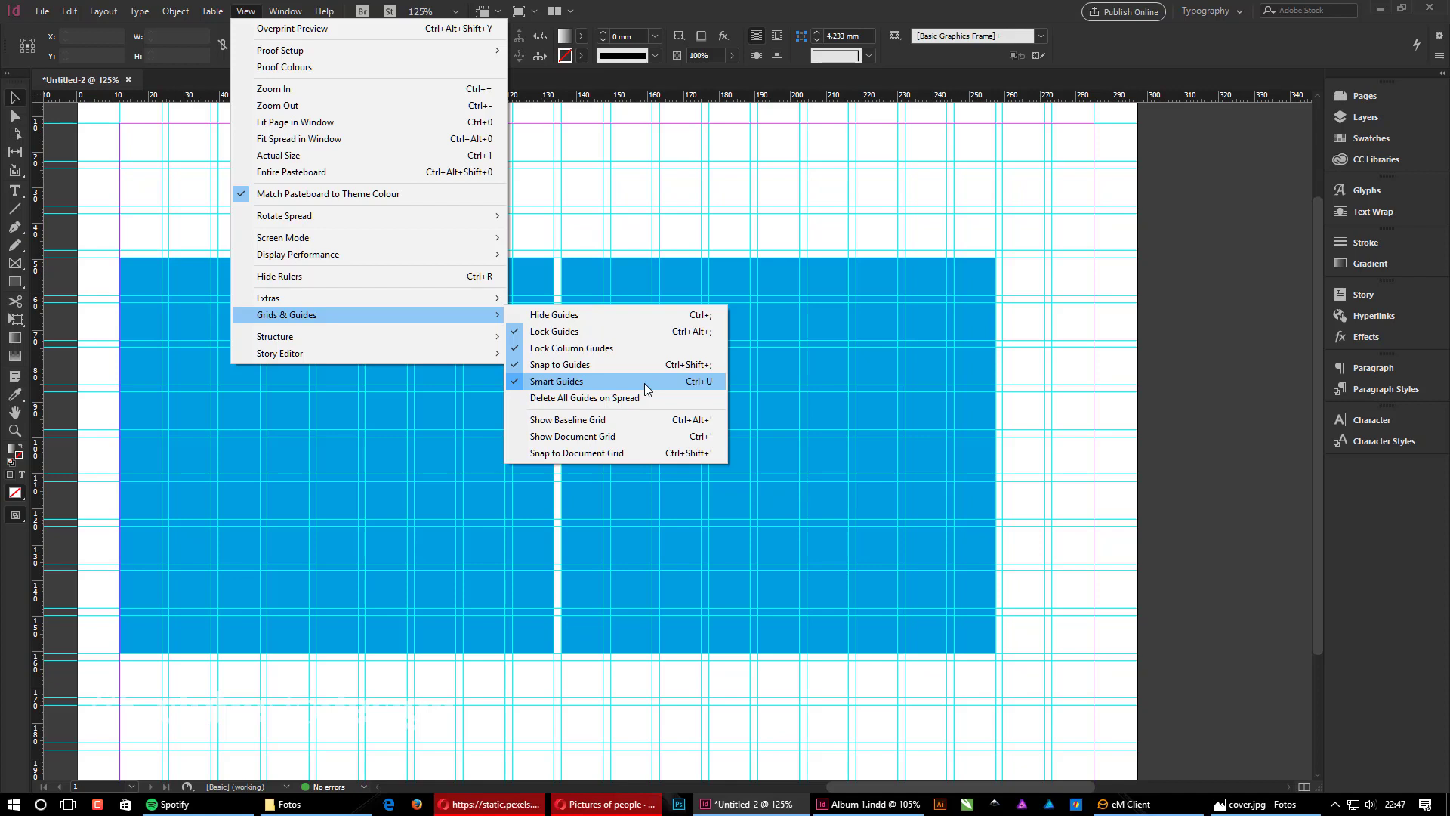
{"action": "left_click", "coordinate": [731, 249]}
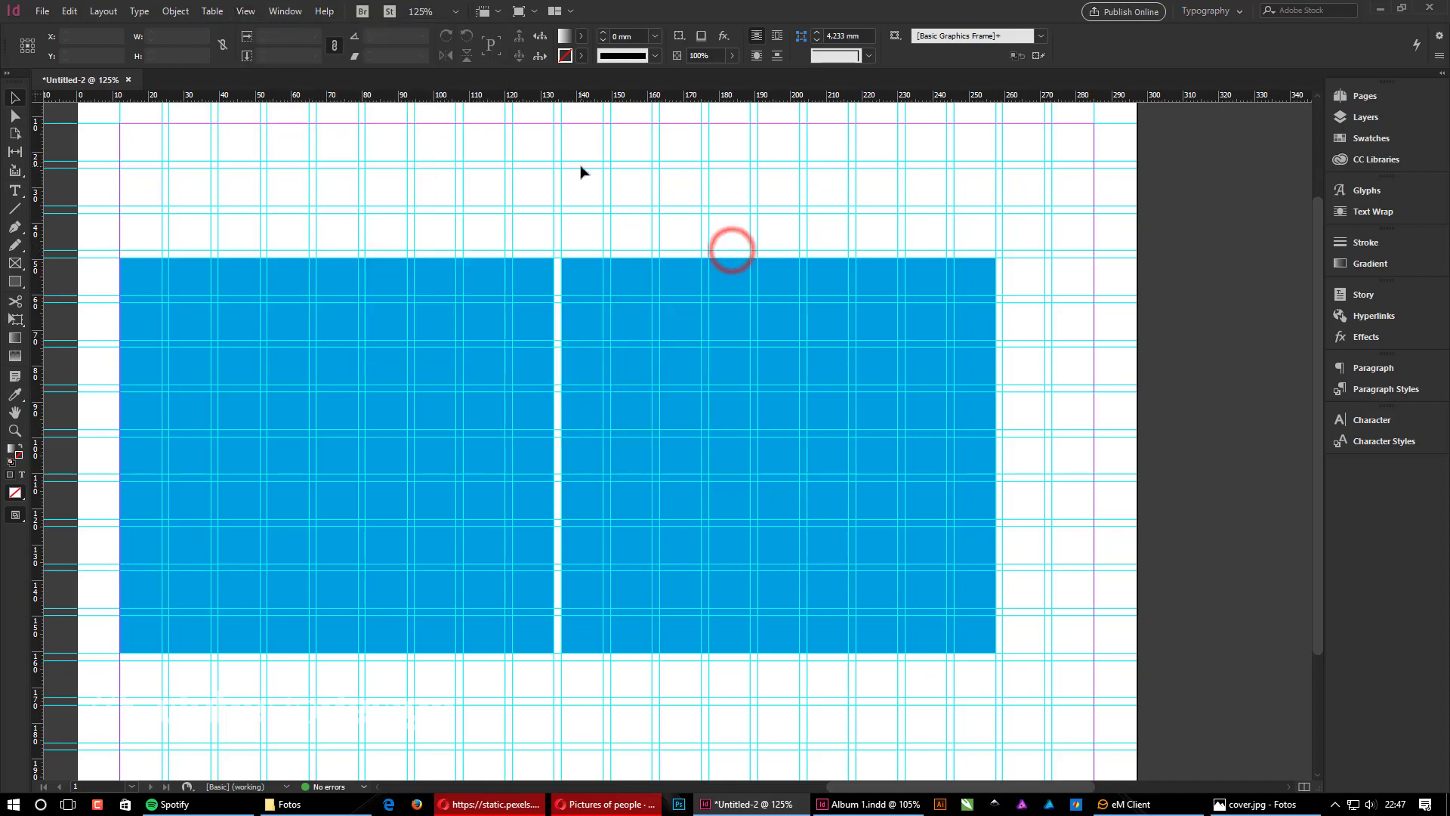
Step: Shrink the second blue block to 66.75 × 48.133 mm and duplicate it one gutter to its right, widening the copy to the right margin
{"action": "left_click", "coordinate": [942, 518]}
{"action": "left_click_drag", "start_coordinate": [997, 651], "coordinate": [799, 428]}
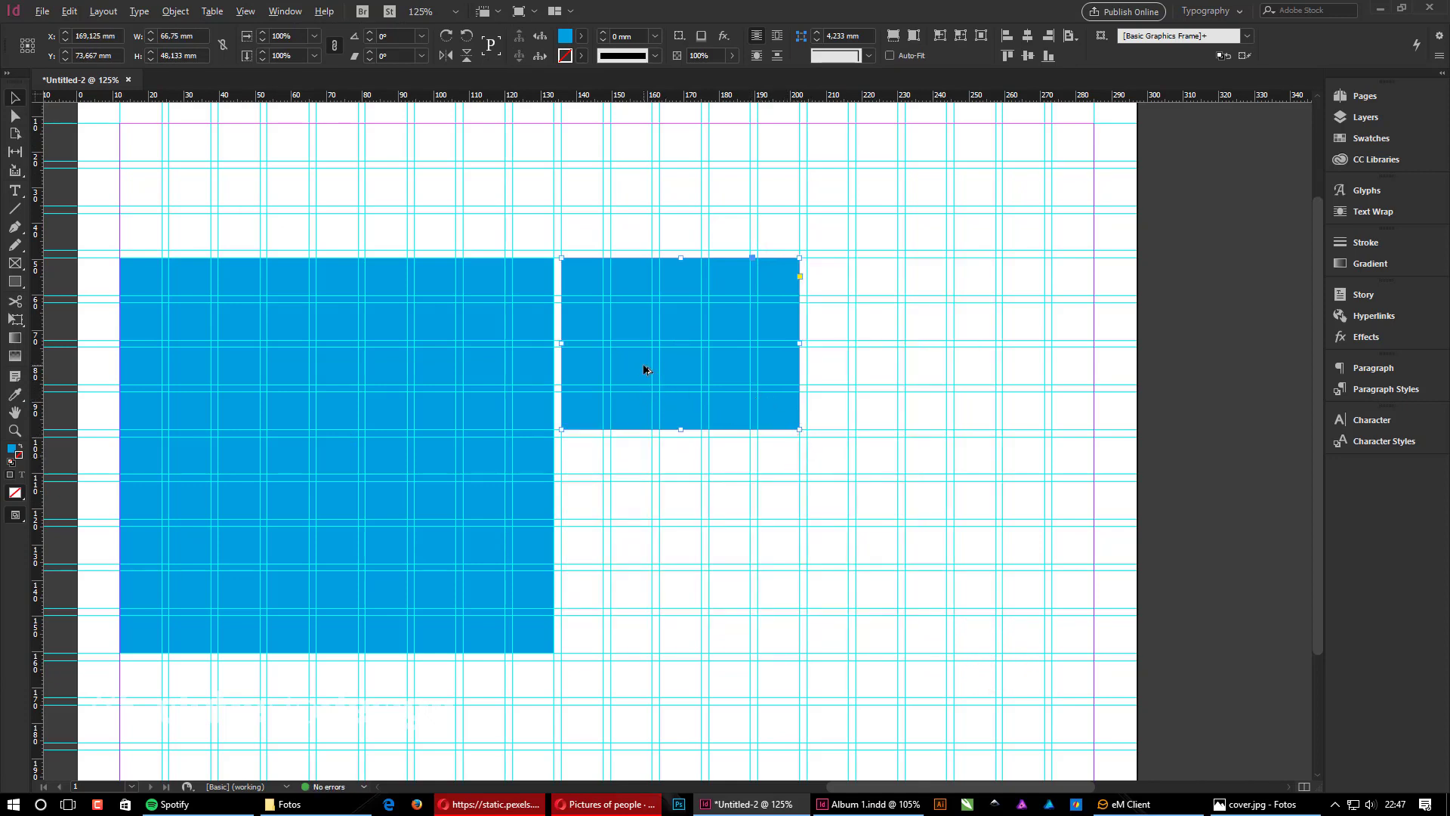
{"action": "left_click_drag", "start_coordinate": [636, 370], "coordinate": [884, 376]}
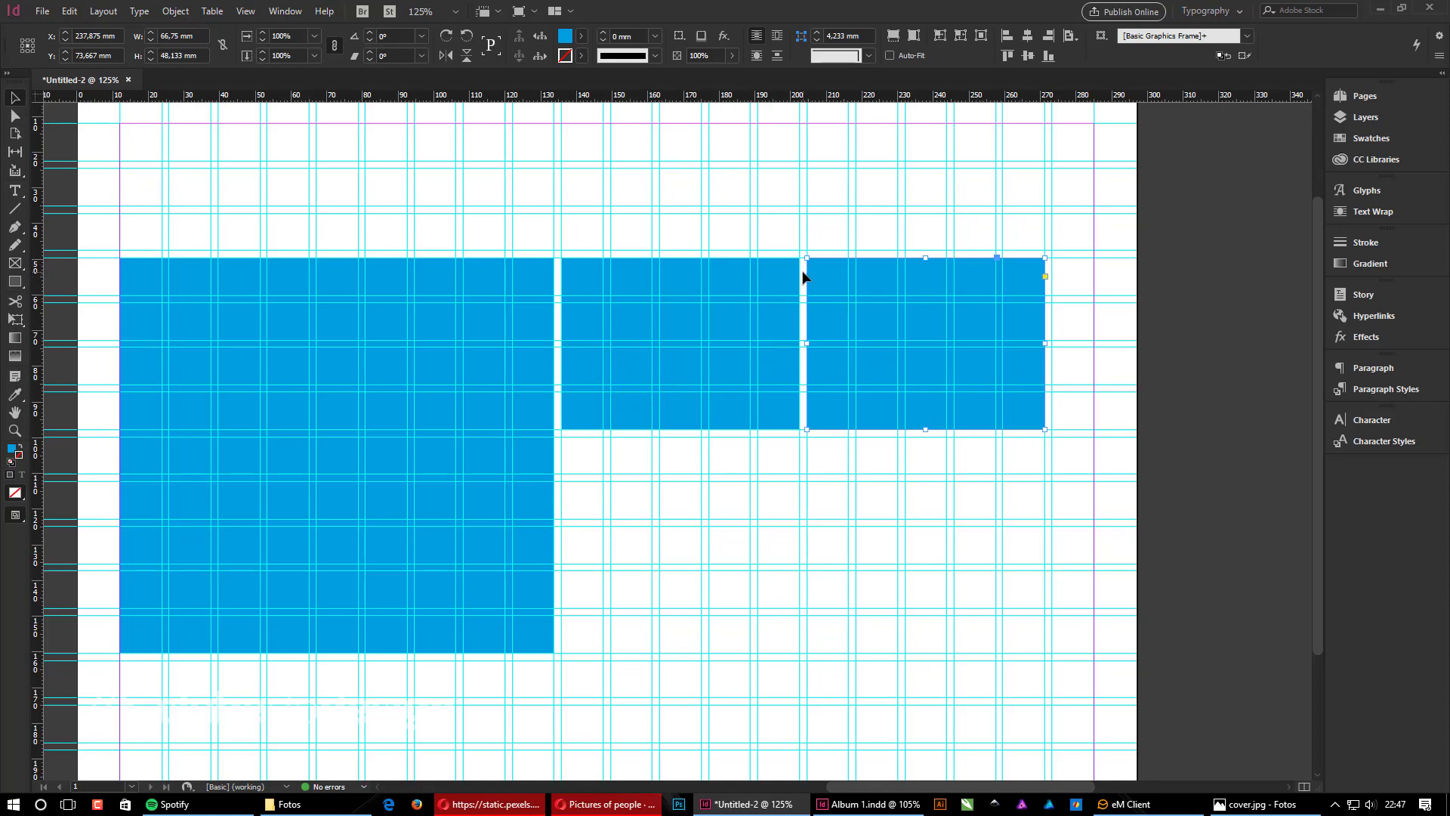
{"action": "left_click_drag", "start_coordinate": [1046, 343], "coordinate": [1093, 343]}
Step: Duplicate the upper middle block one gutter below, extending it to the large block's bottom edge and one grid column wider
{"action": "left_click", "coordinate": [739, 385]}
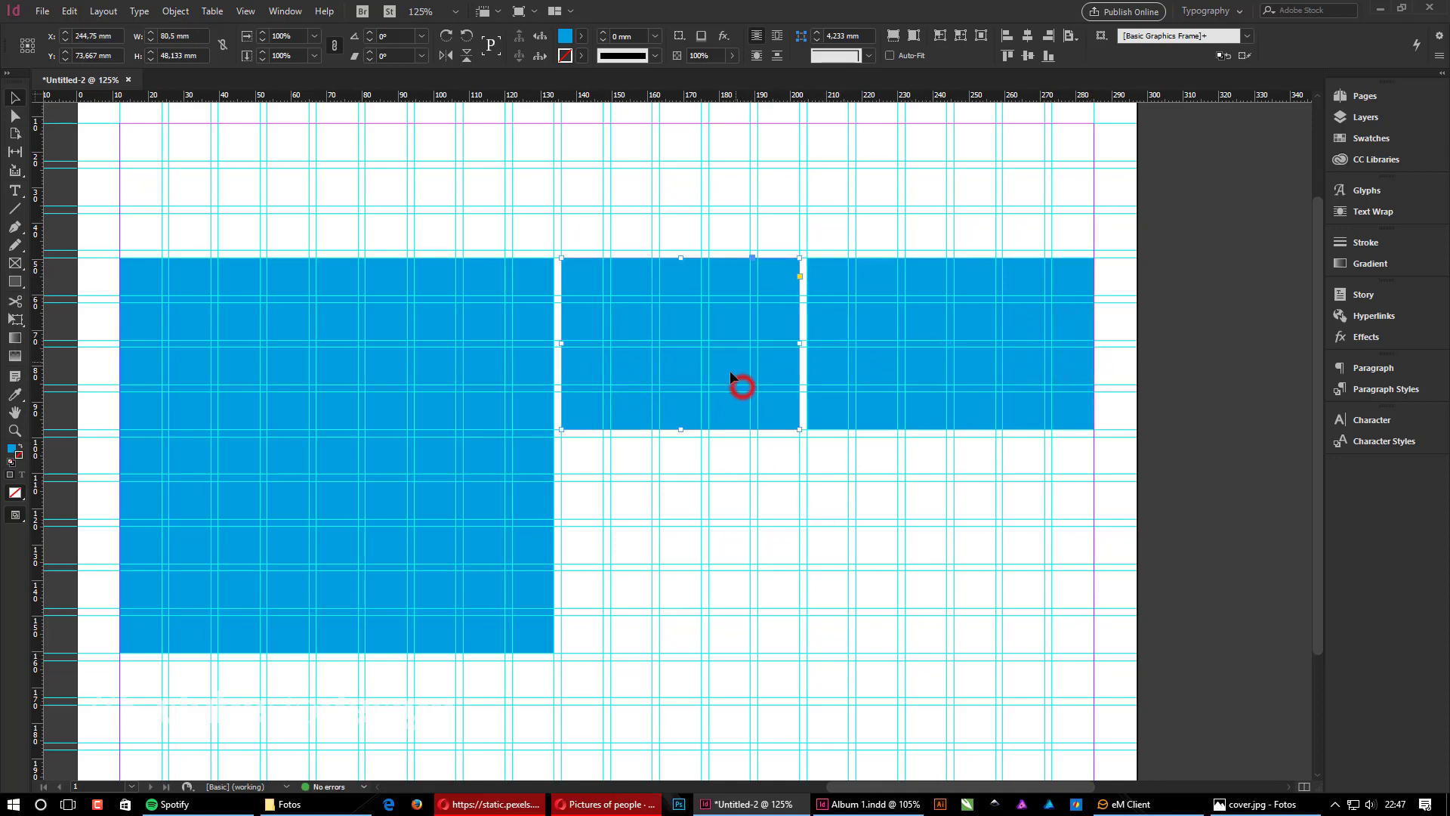
{"action": "left_click_drag", "start_coordinate": [737, 325], "coordinate": [736, 503]}
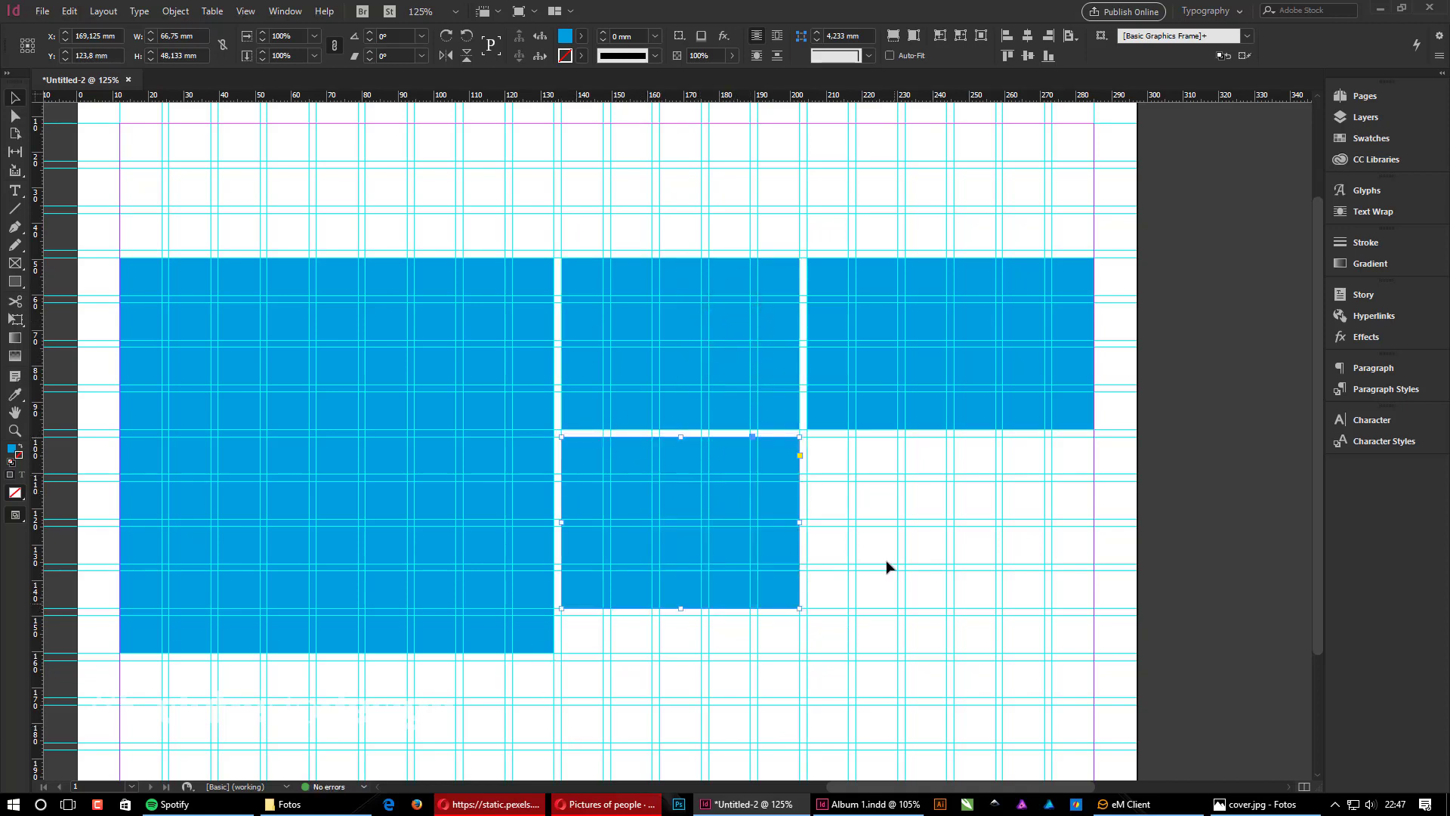
{"action": "left_click_drag", "start_coordinate": [681, 608], "coordinate": [680, 651]}
{"action": "left_click_drag", "start_coordinate": [799, 544], "coordinate": [849, 544]}
{"action": "left_click", "coordinate": [1010, 576]}
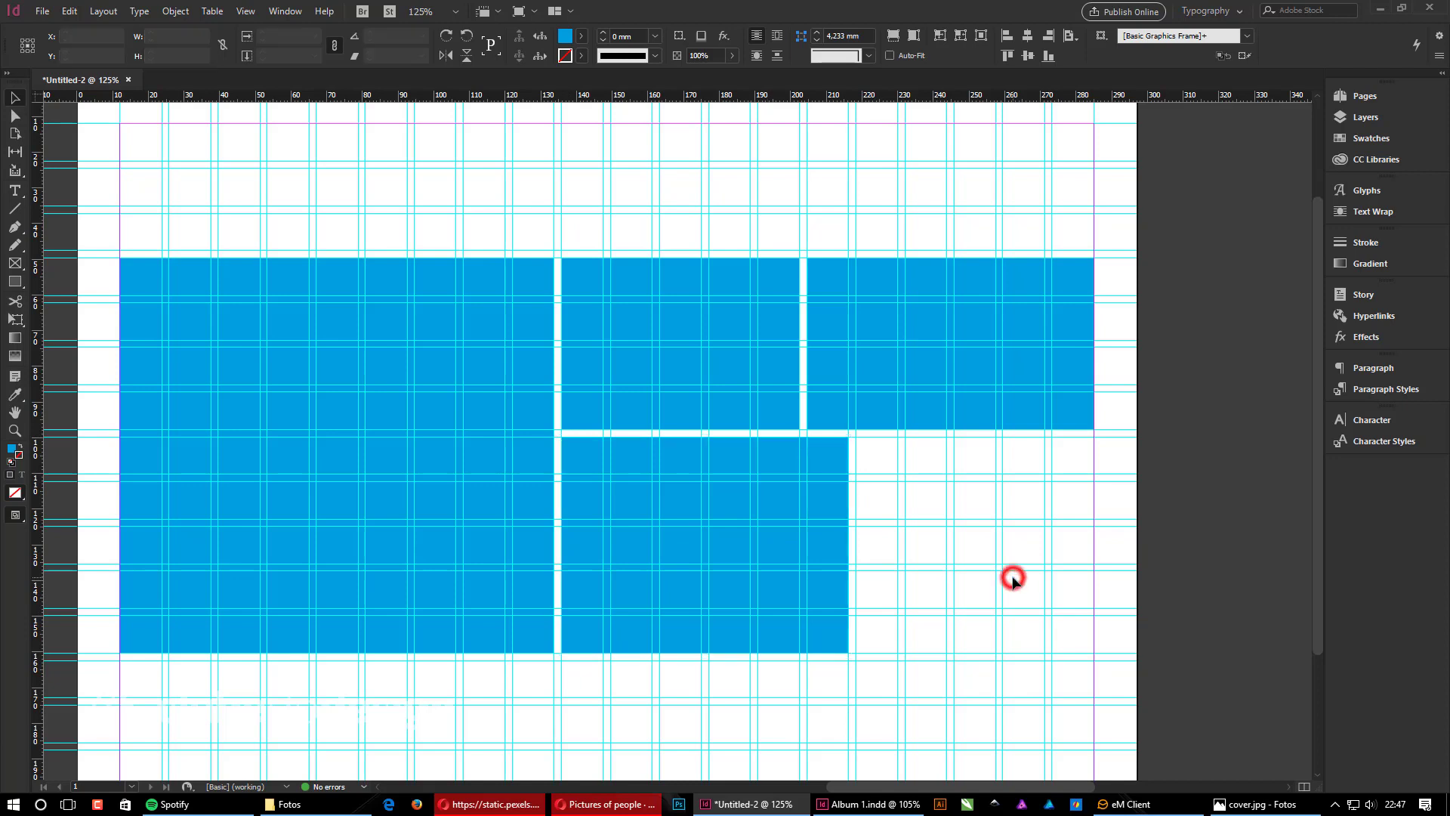
Step: Compare the four blocks in Preview mode with the guide view
{"action": "key", "text": "w"}
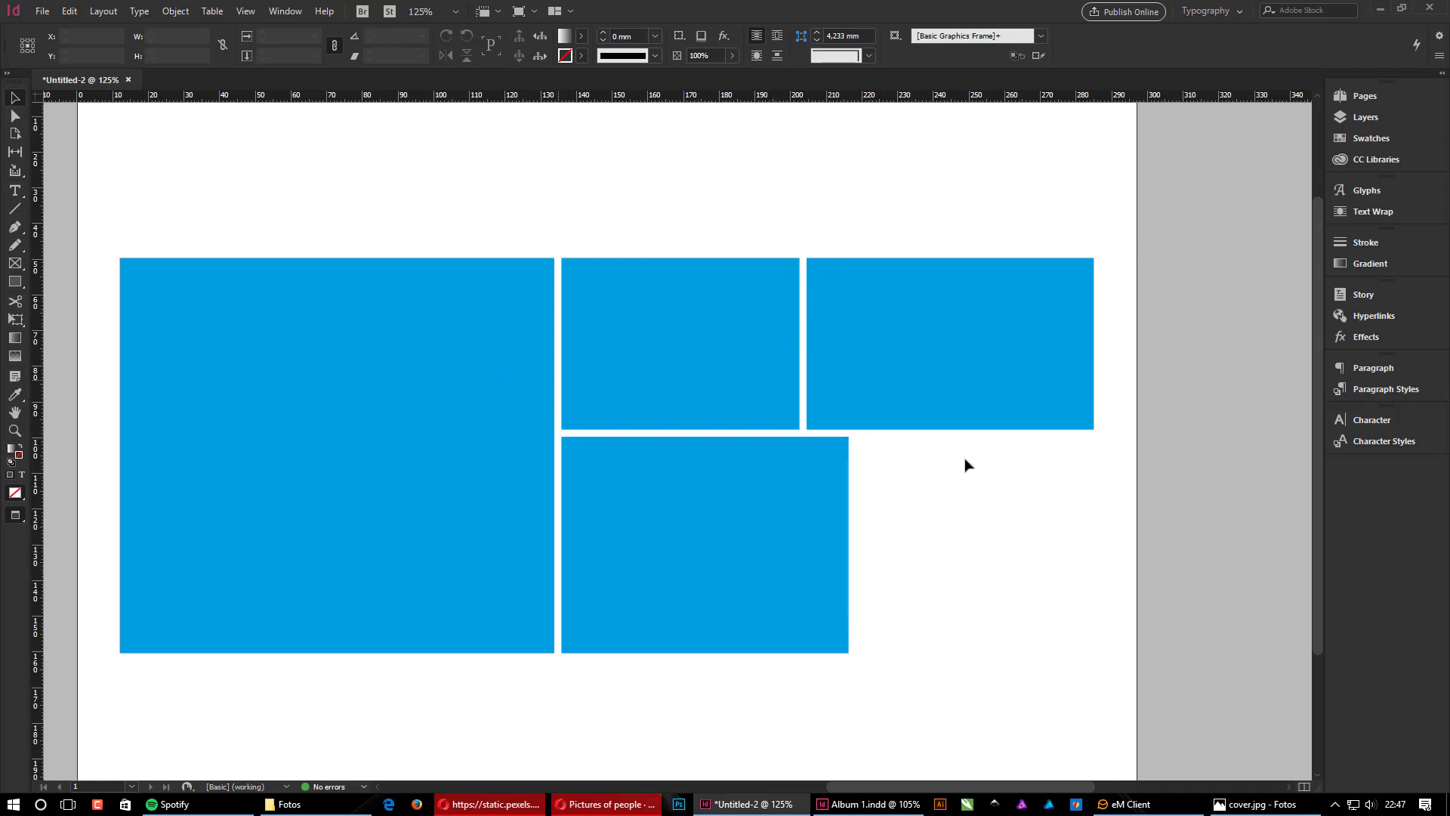
{"action": "key", "text": "ctrl+semicolon"}
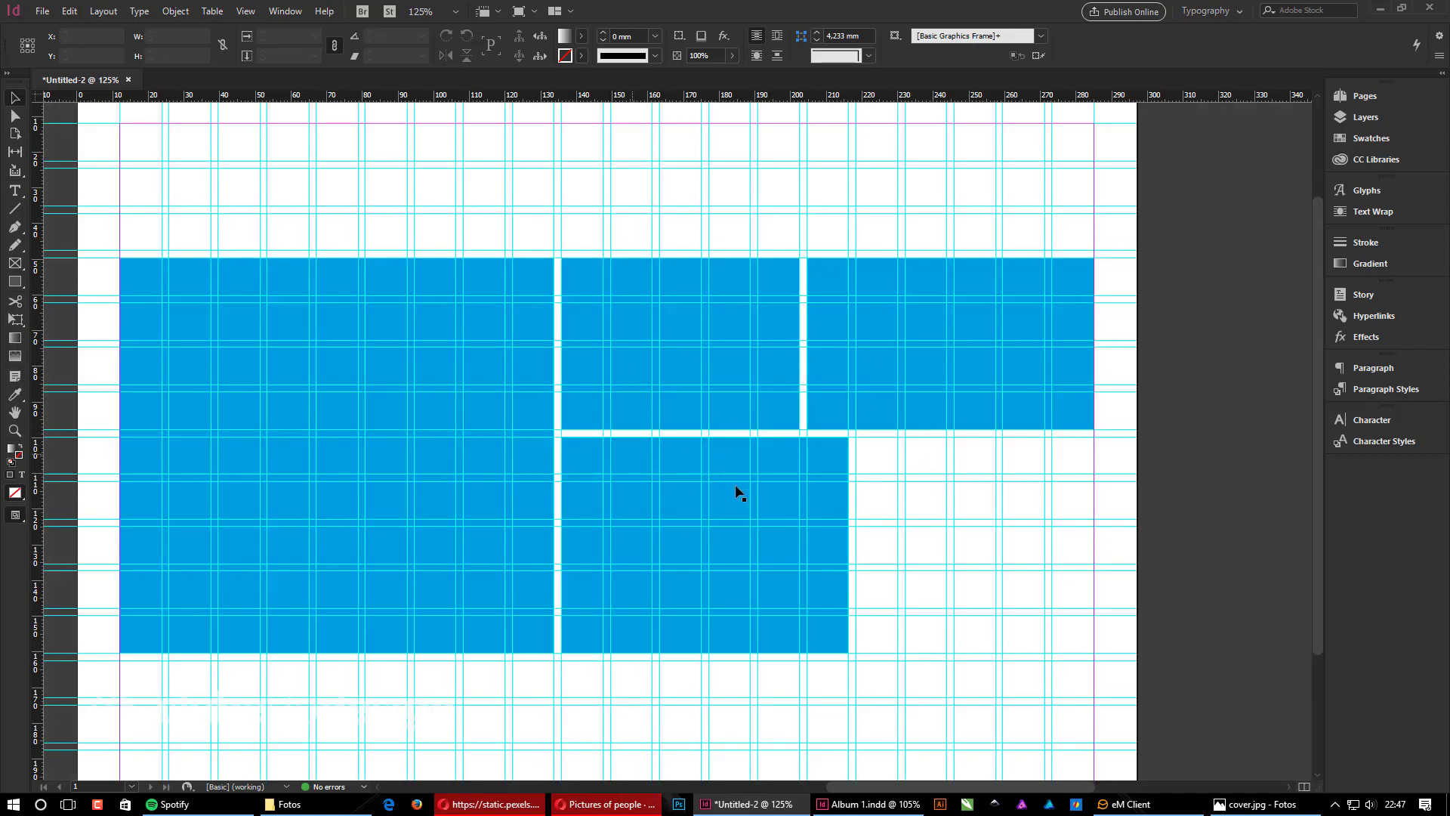
{"action": "key", "text": "w"}
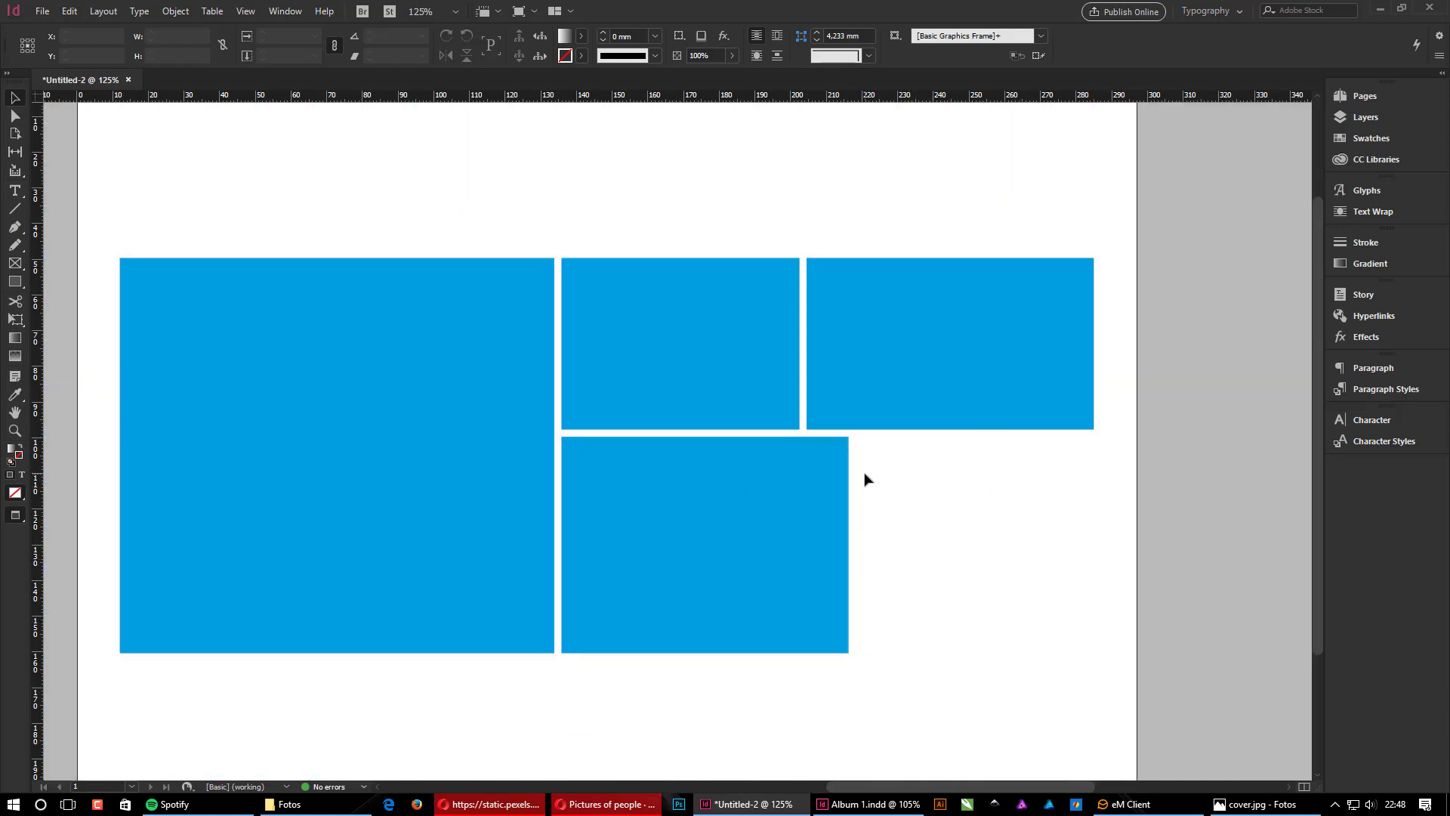
{"action": "key", "text": "w"}
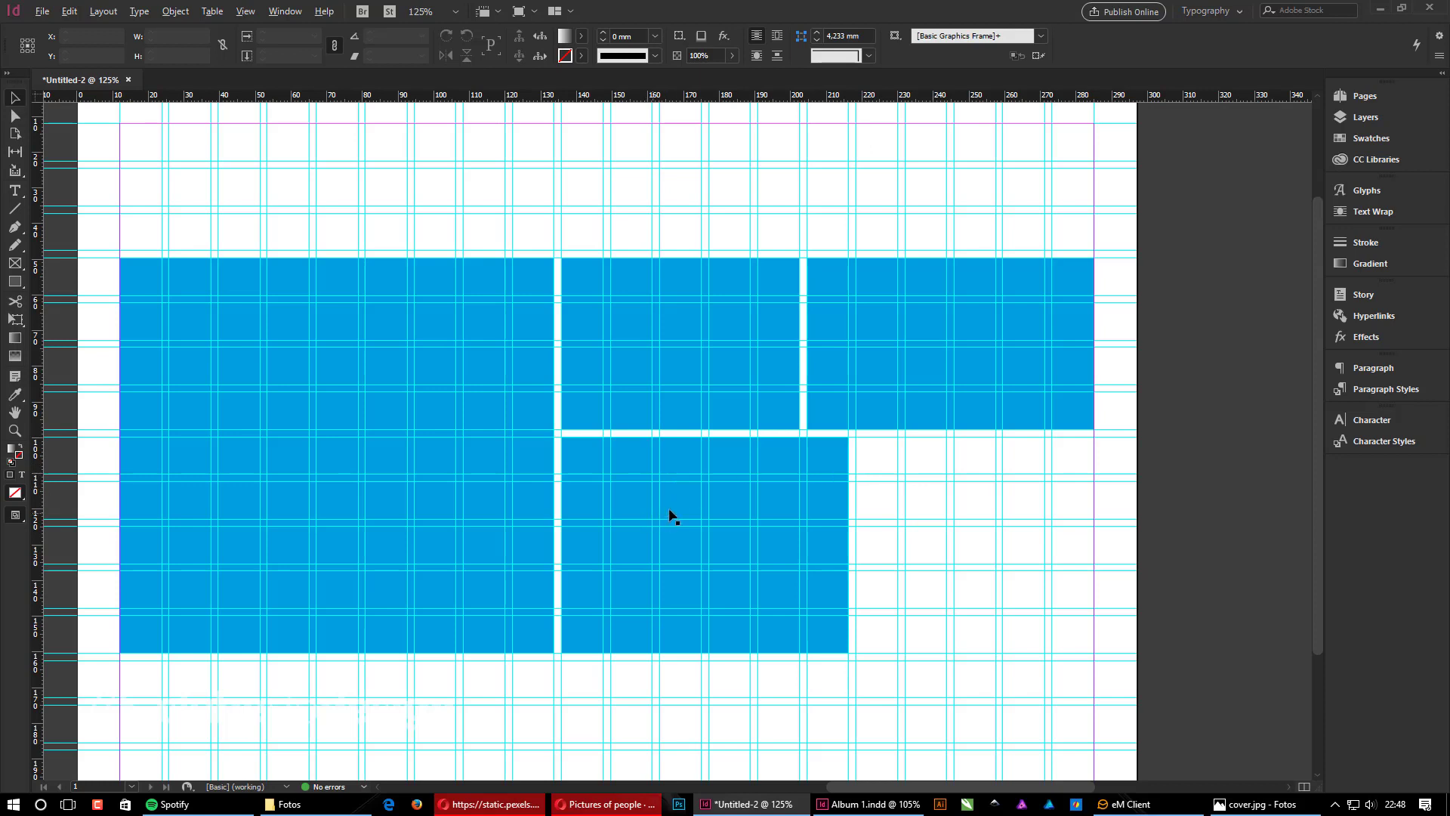
Step: Duplicate the lower middle block one gutter to its right and resize the copy to 66.75 × 35.6 mm, ending at the right margin
{"action": "left_click_drag", "start_coordinate": [678, 510], "coordinate": [979, 513]}
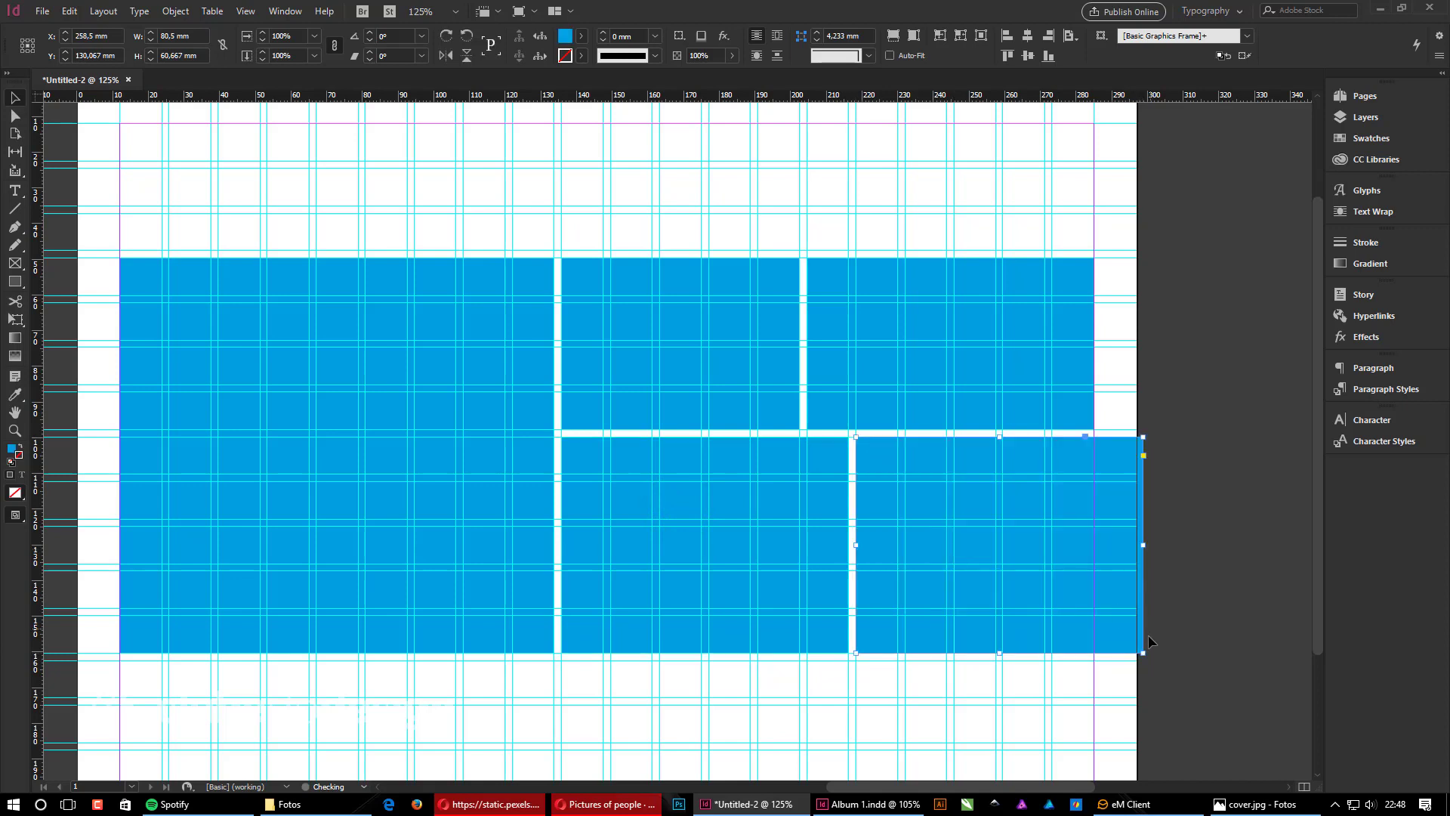
{"action": "left_click_drag", "start_coordinate": [1143, 652], "coordinate": [1093, 520]}
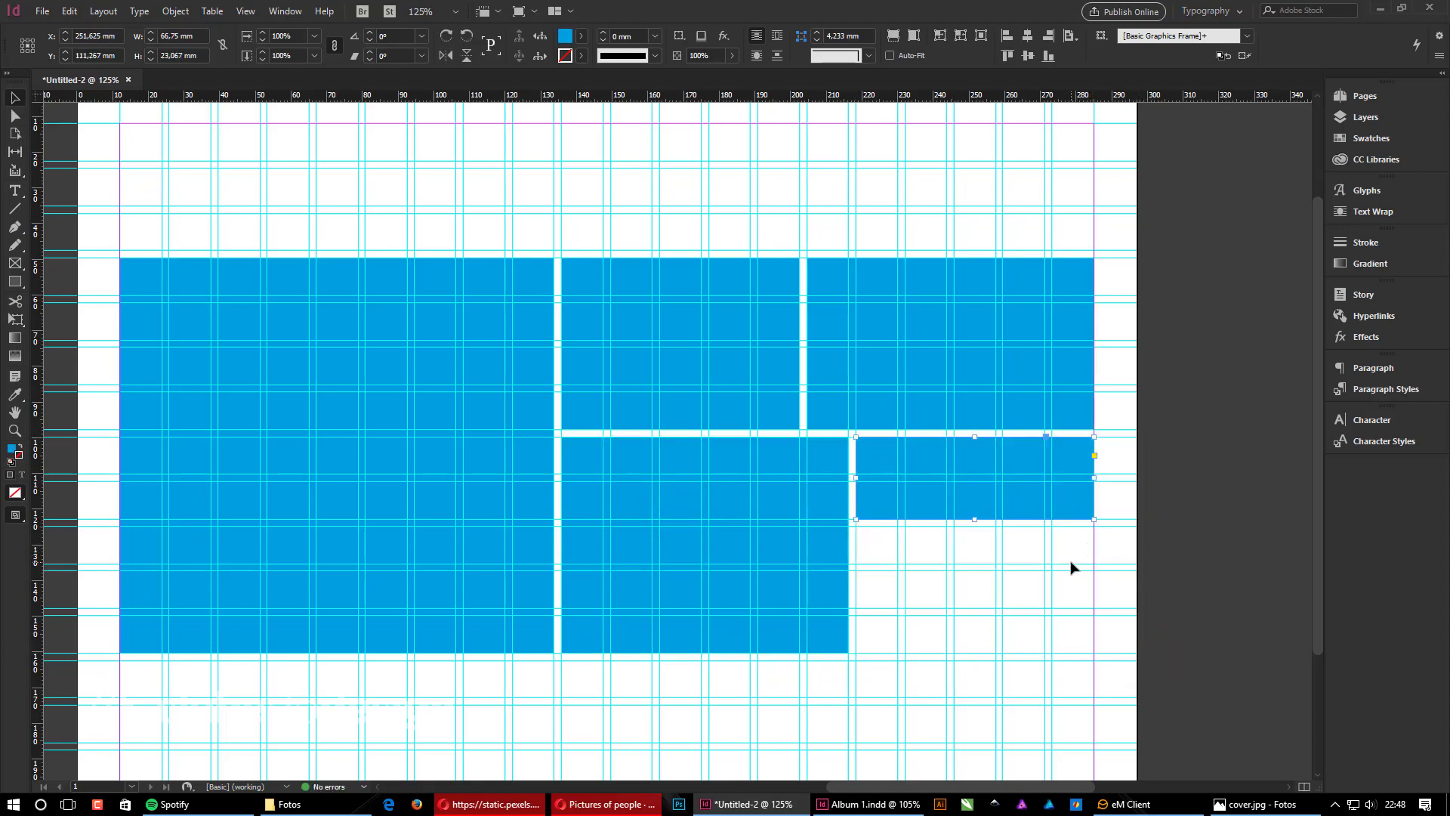
{"action": "left_click_drag", "start_coordinate": [975, 520], "coordinate": [975, 564]}
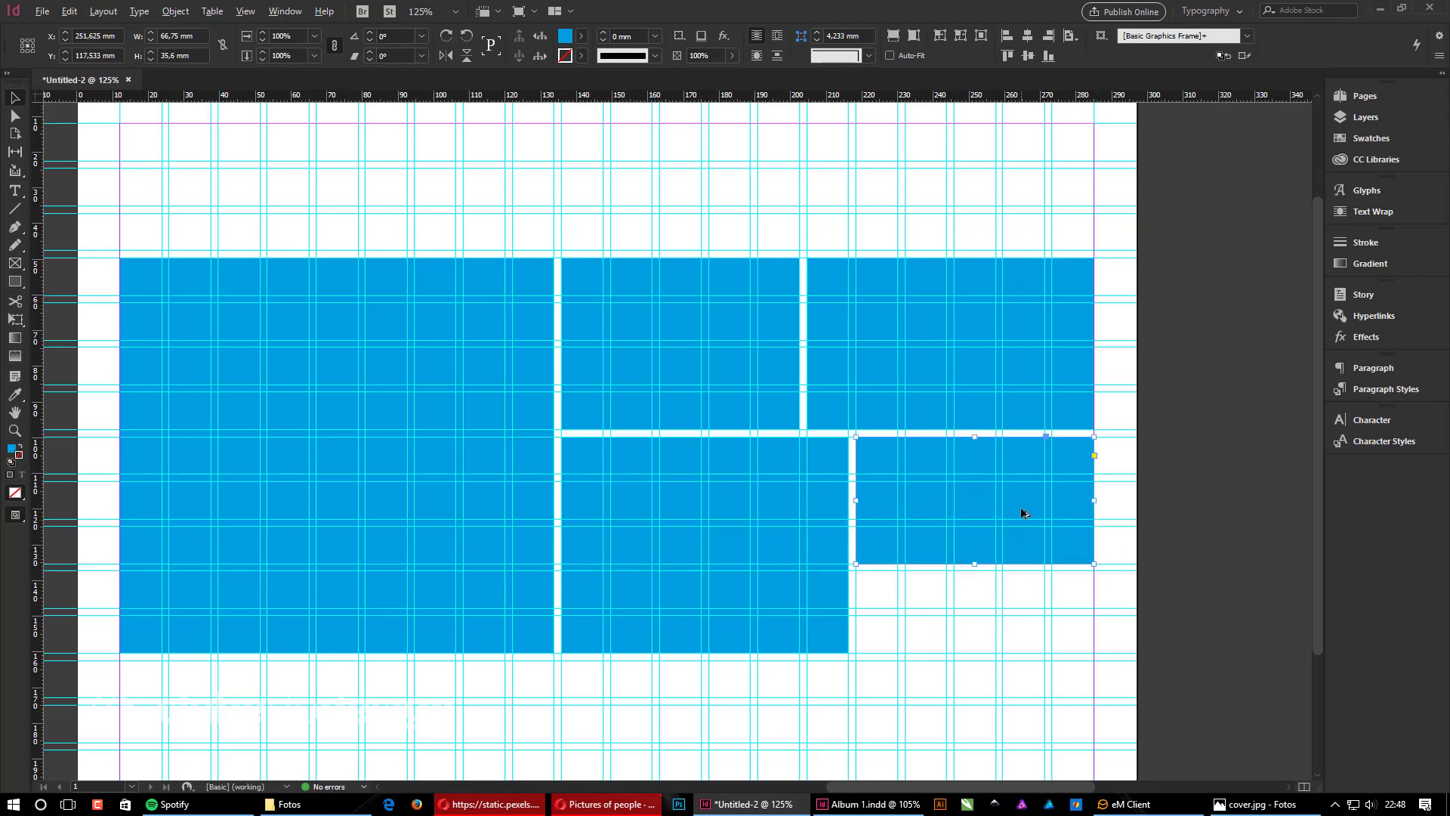
Step: Fill the space below the new block with a narrow and a wider copy, one gutter apart and flush with the layout's bottom edge
{"action": "left_click_drag", "start_coordinate": [997, 476], "coordinate": [995, 617]}
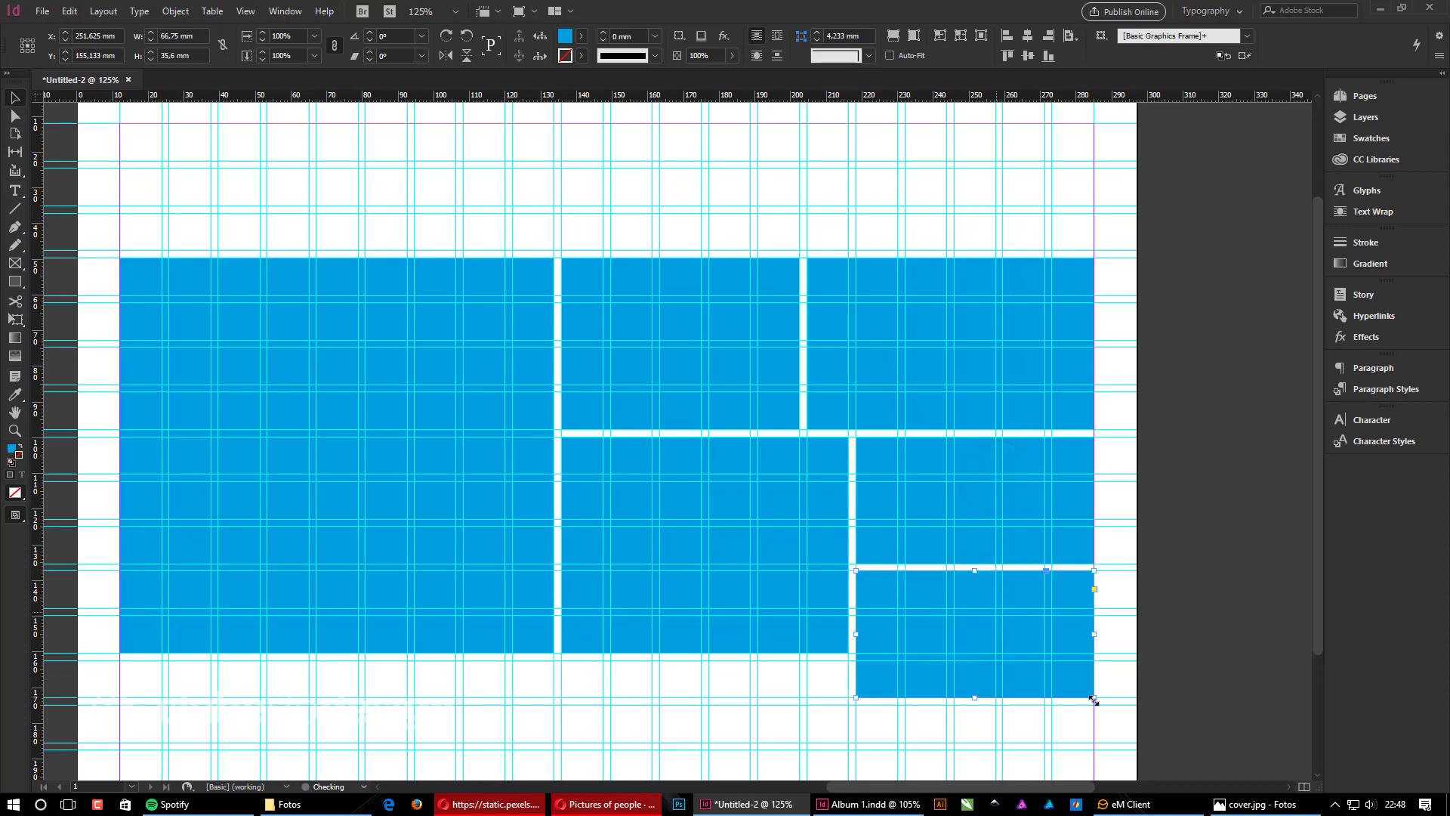
{"action": "left_click_drag", "start_coordinate": [1093, 697], "coordinate": [954, 612]}
{"action": "left_click", "coordinate": [1118, 519]}
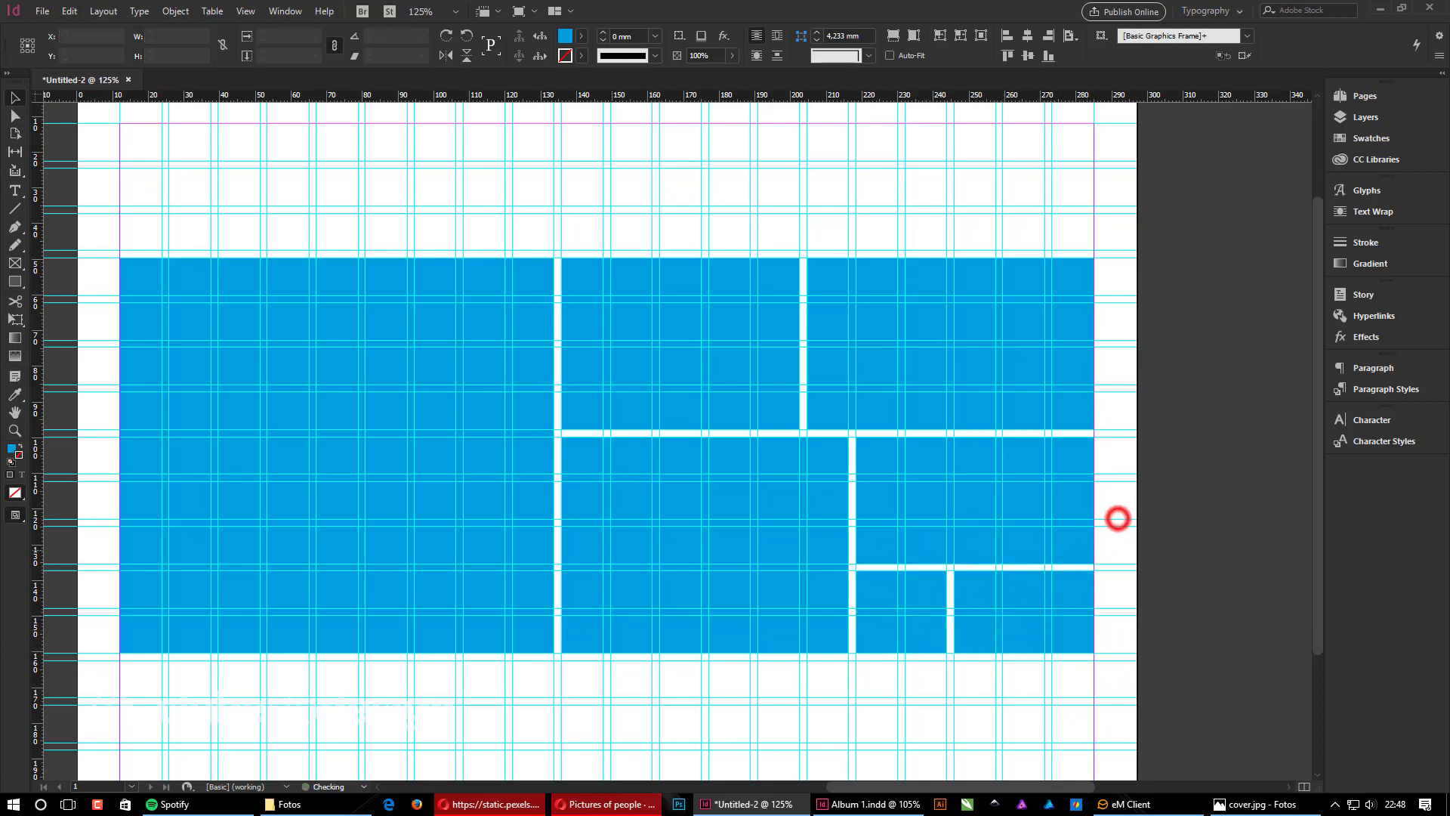
Step: Review the complete block layout on the whole page at 100% in Preview mode, and return to the guide view
{"action": "left_click", "coordinate": [780, 708]}
{"action": "left_click", "coordinate": [690, 530], "text": "ctrl+alt"}
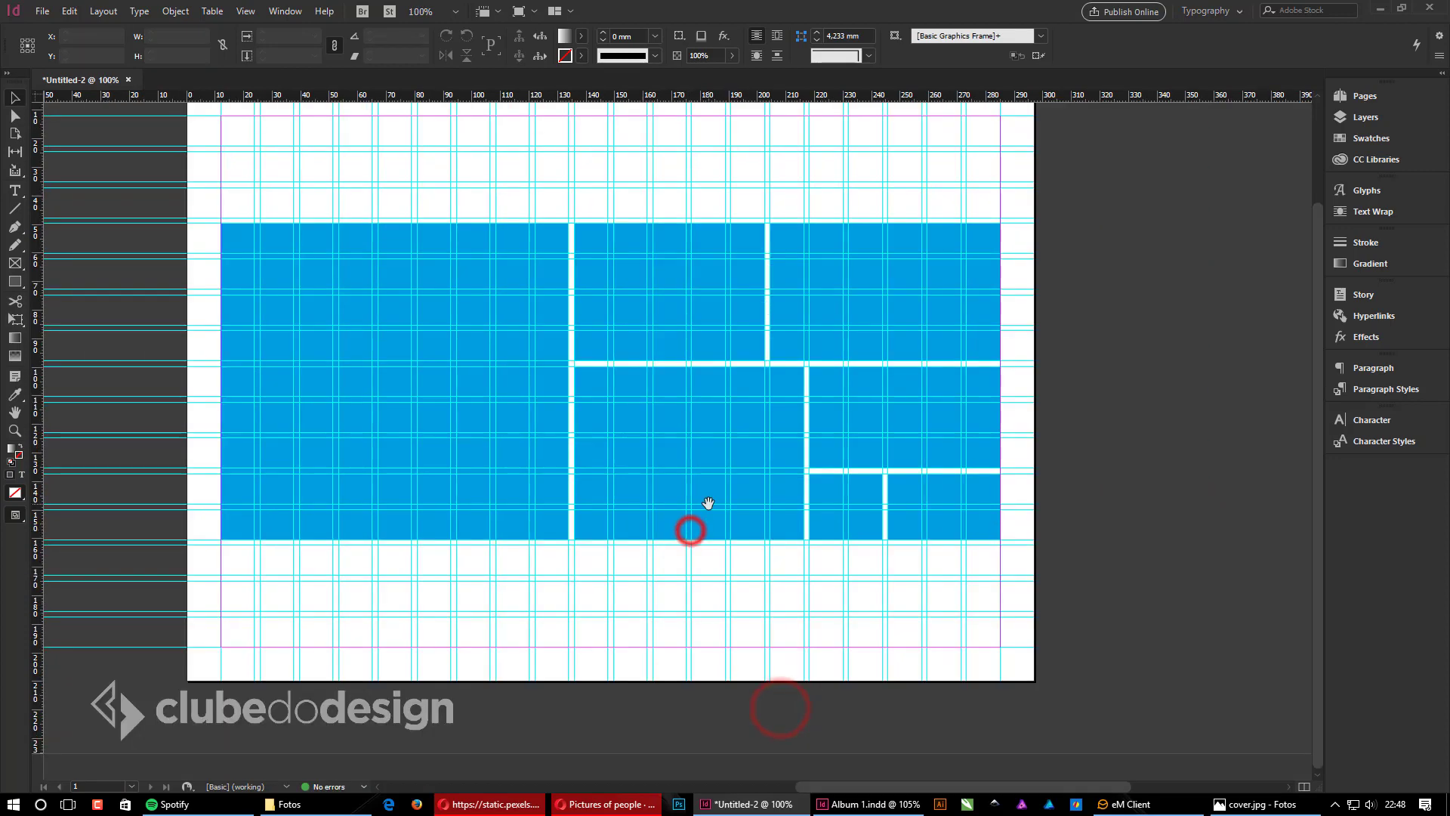
{"action": "left_click_drag", "start_coordinate": [709, 503], "coordinate": [633, 569]}
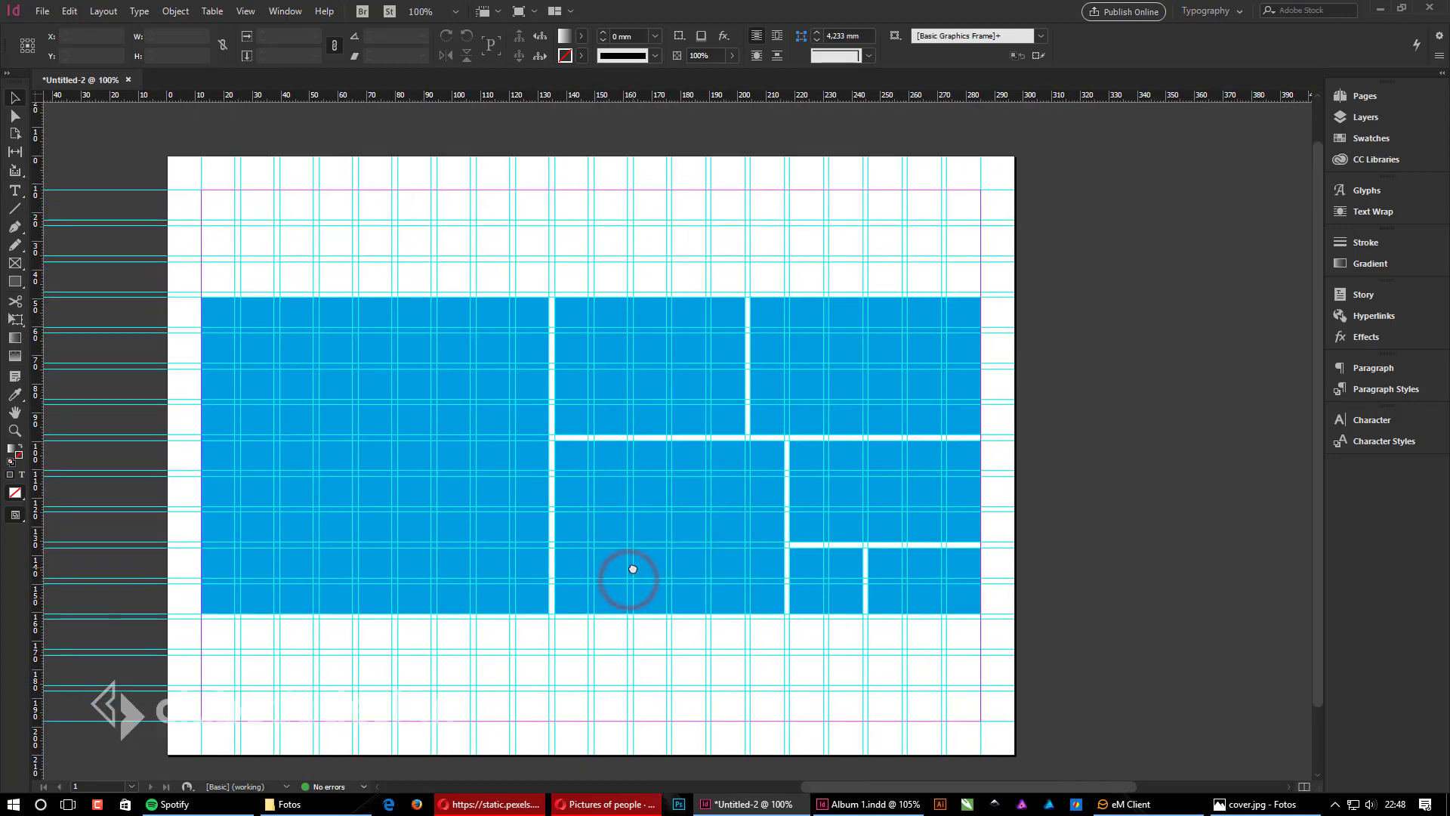
{"action": "key", "text": "w"}
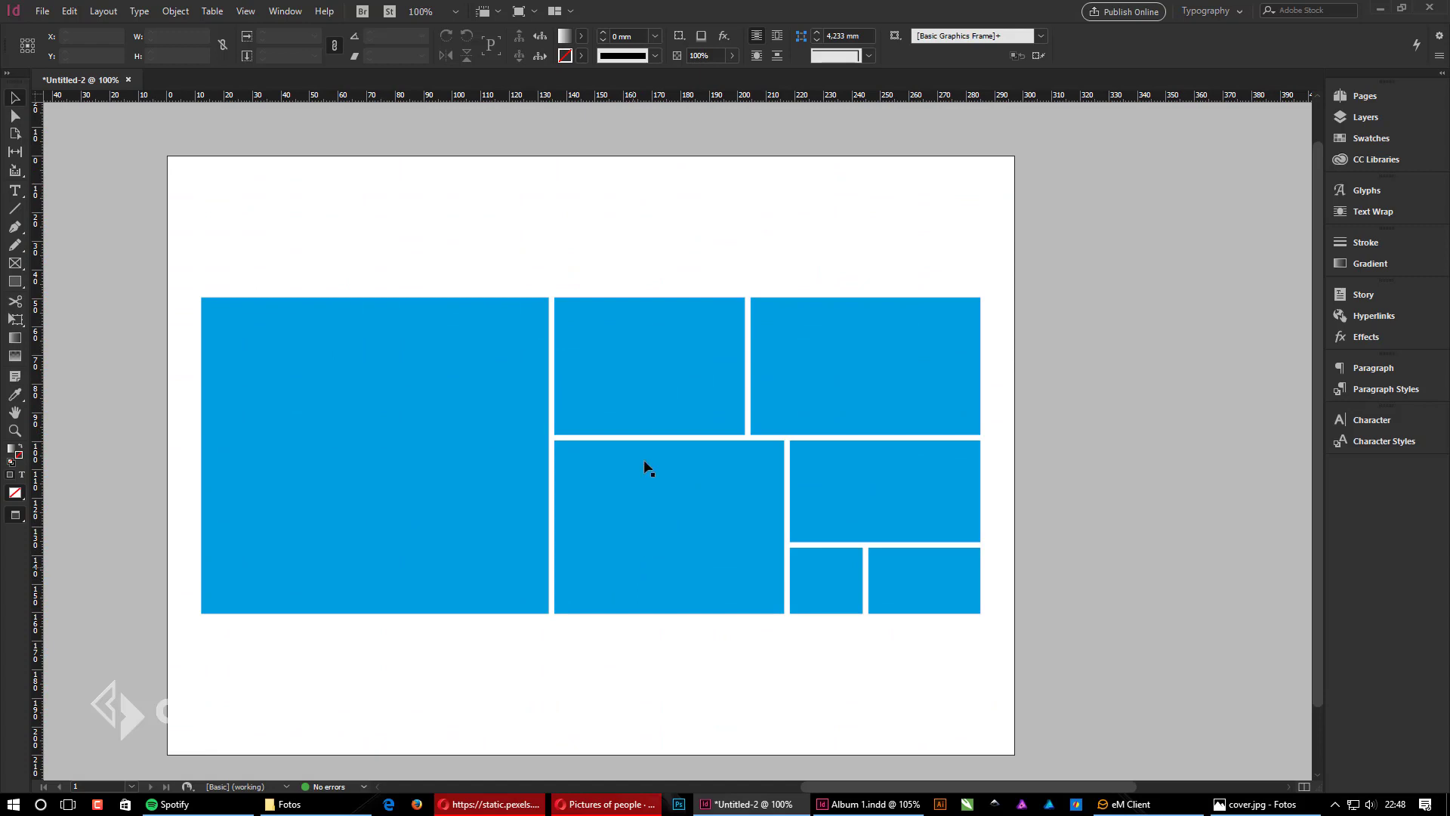
{"action": "key", "text": "w"}
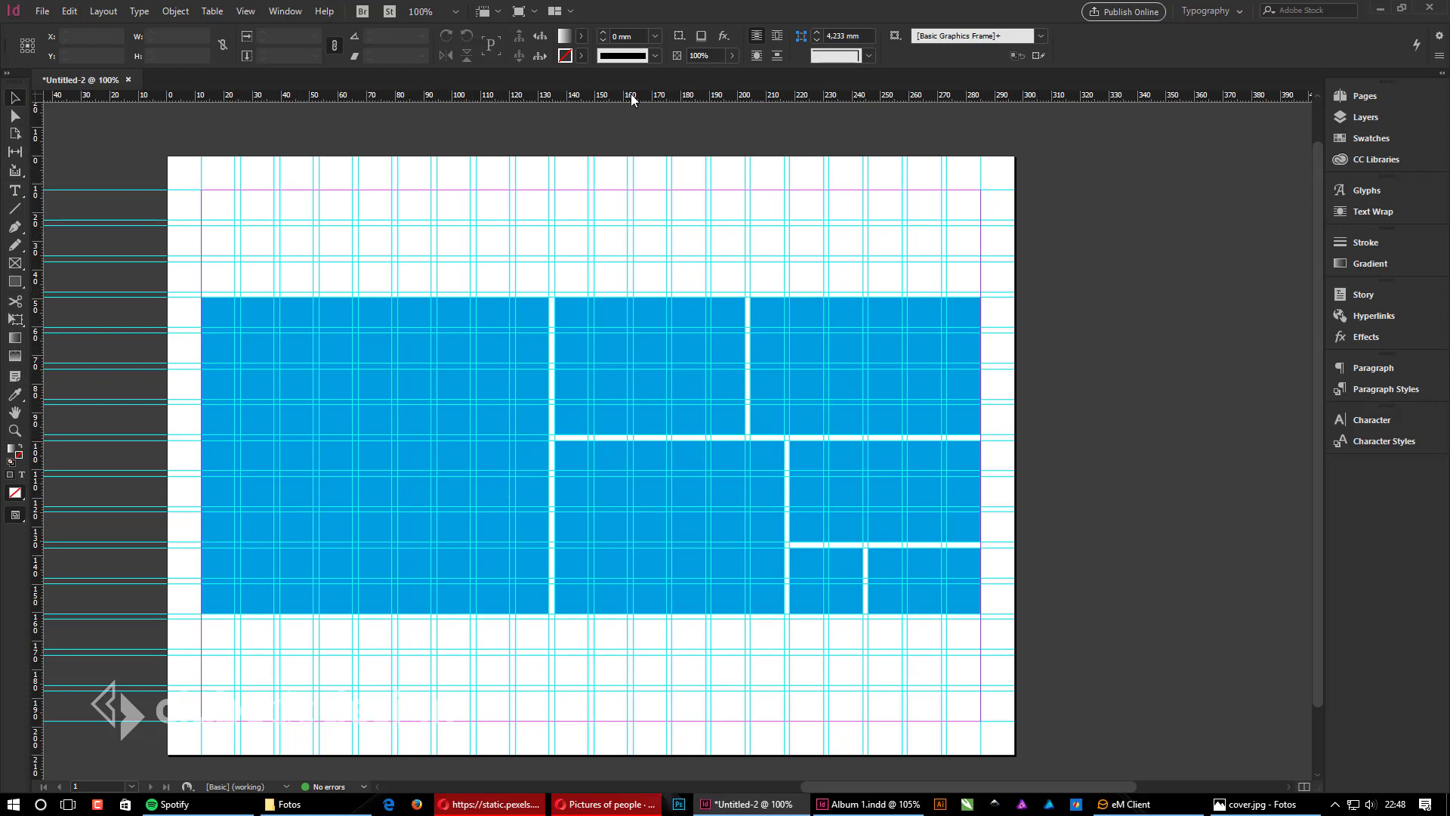
Step: Show the Align panel and place it beside the page
{"action": "left_click", "coordinate": [285, 12]}
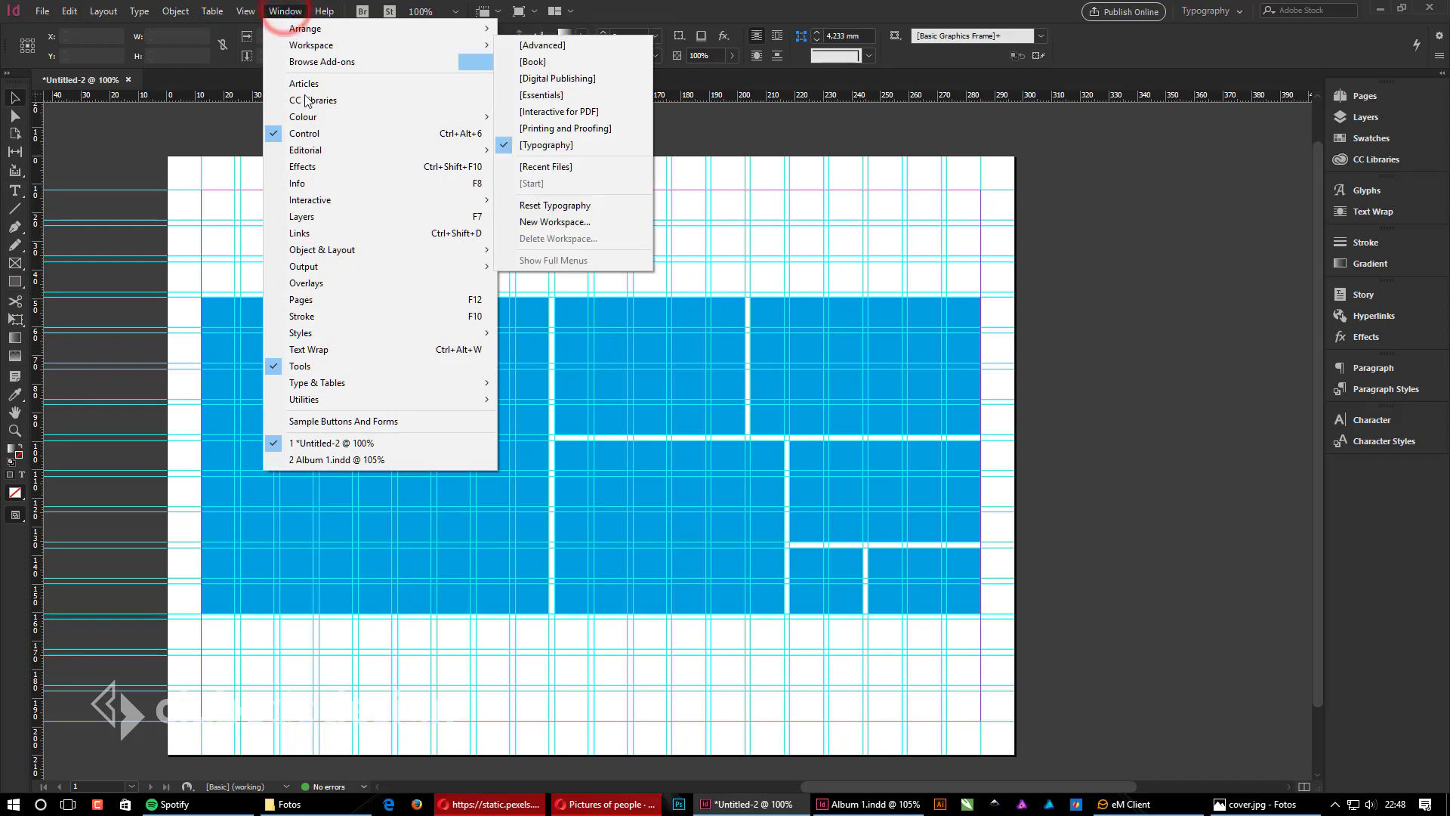
{"action": "mouse_move", "coordinate": [333, 257]}
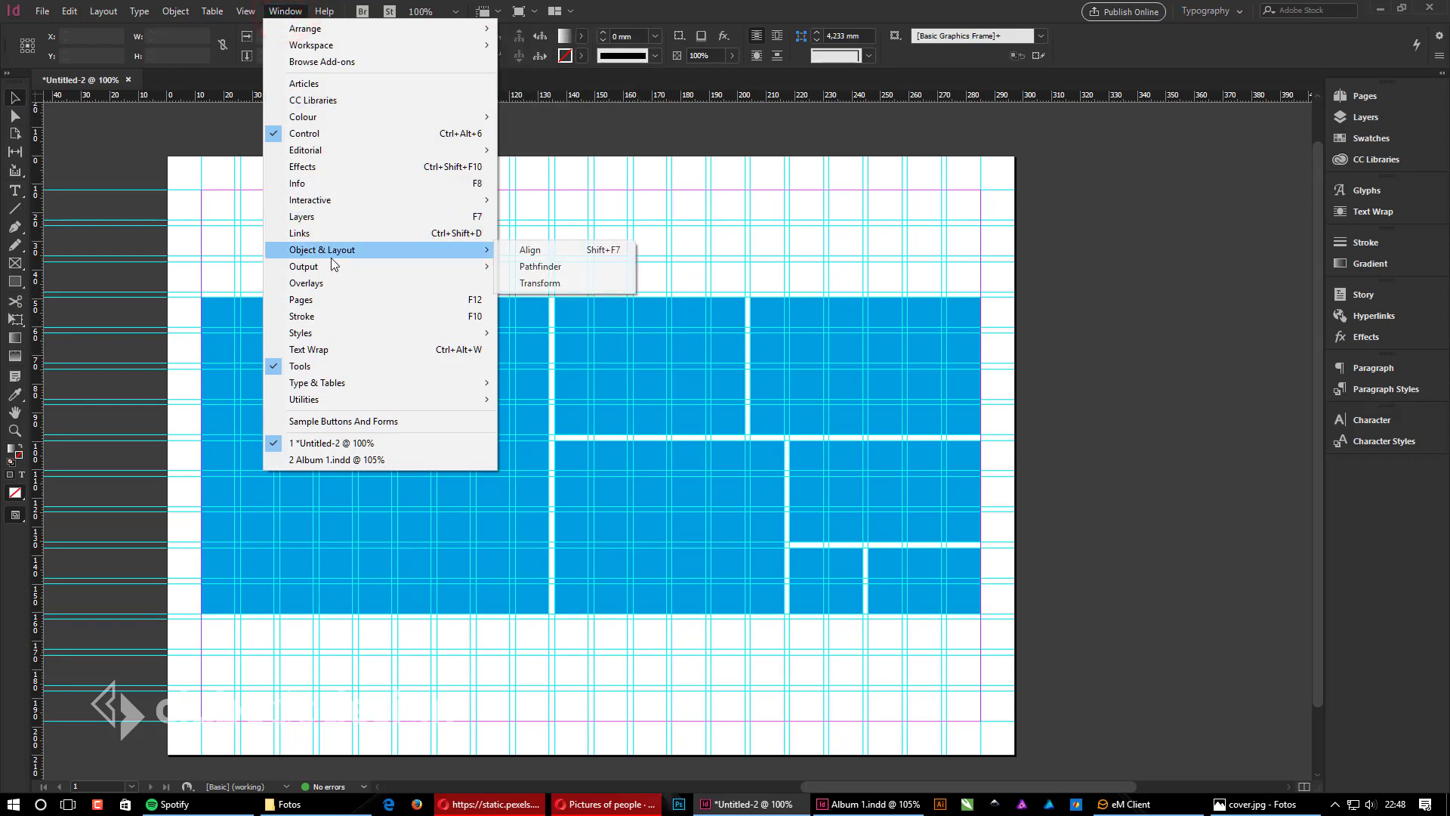
{"action": "left_click", "coordinate": [528, 250]}
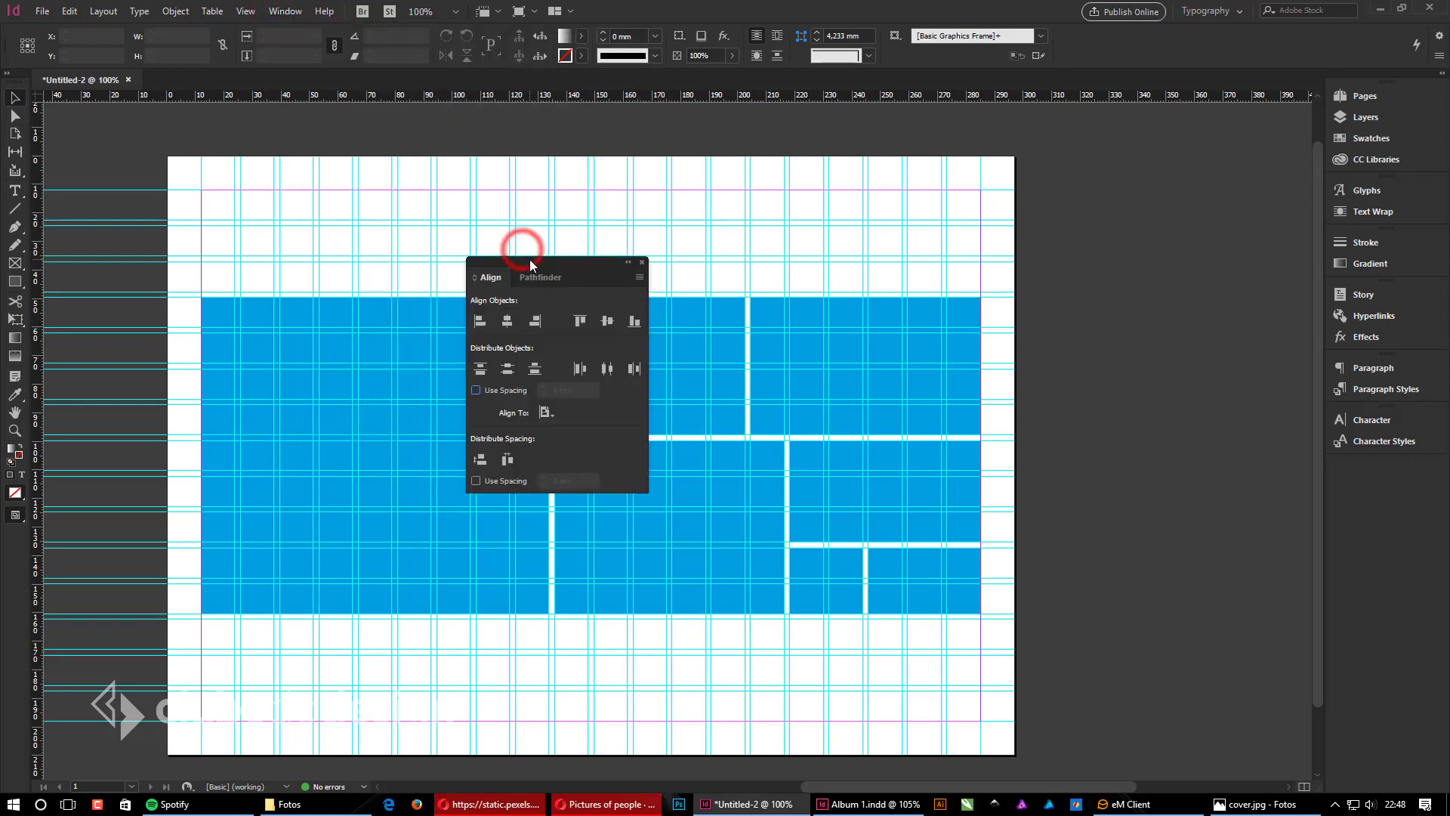
{"action": "left_click_drag", "start_coordinate": [529, 259], "coordinate": [1090, 225]}
Step: Vertically centre the large blue block using Align to Page, with all the alignment options shown
{"action": "left_click", "coordinate": [502, 318]}
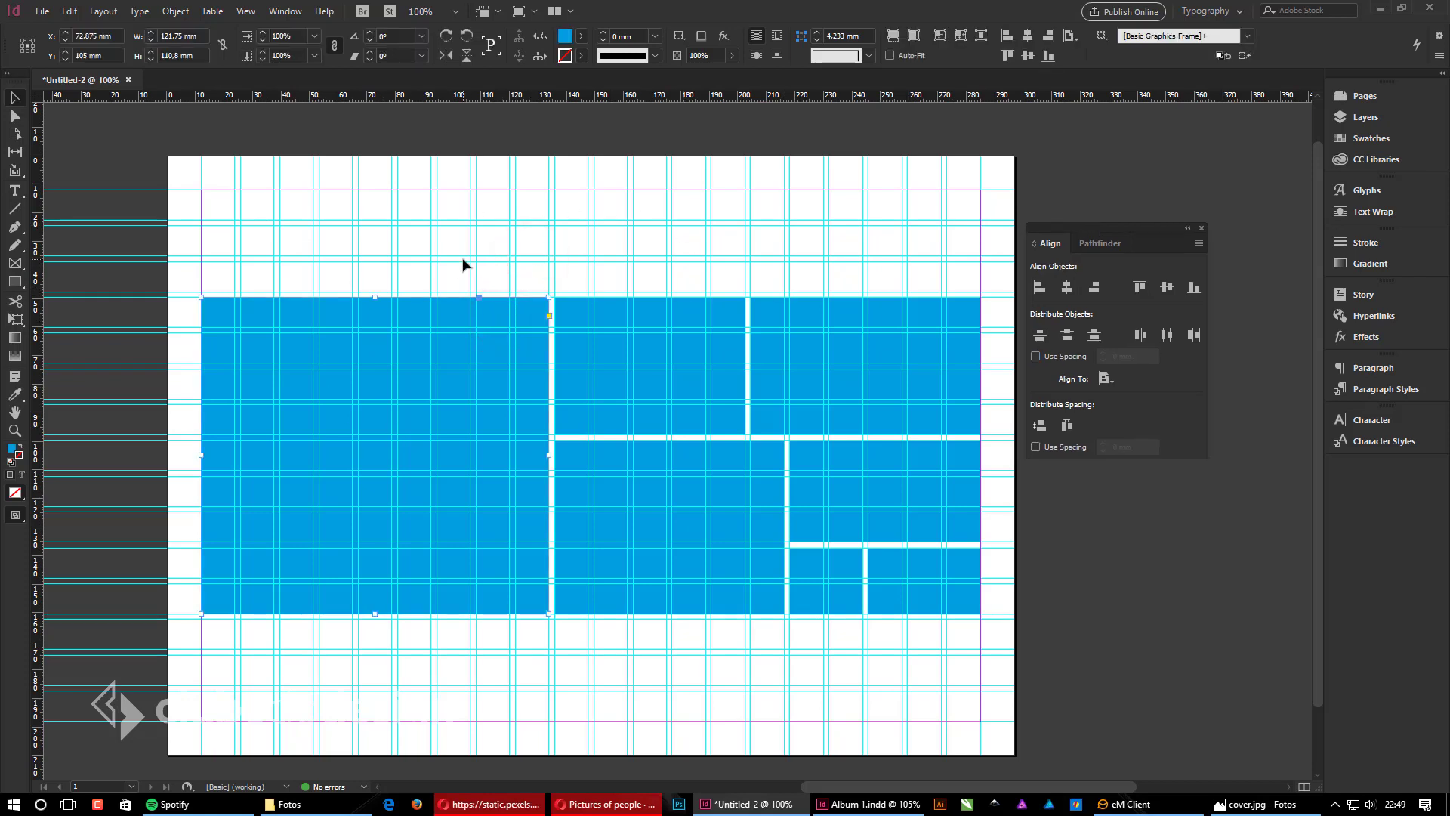
{"action": "left_click", "coordinate": [1036, 247]}
{"action": "left_click", "coordinate": [1034, 247]}
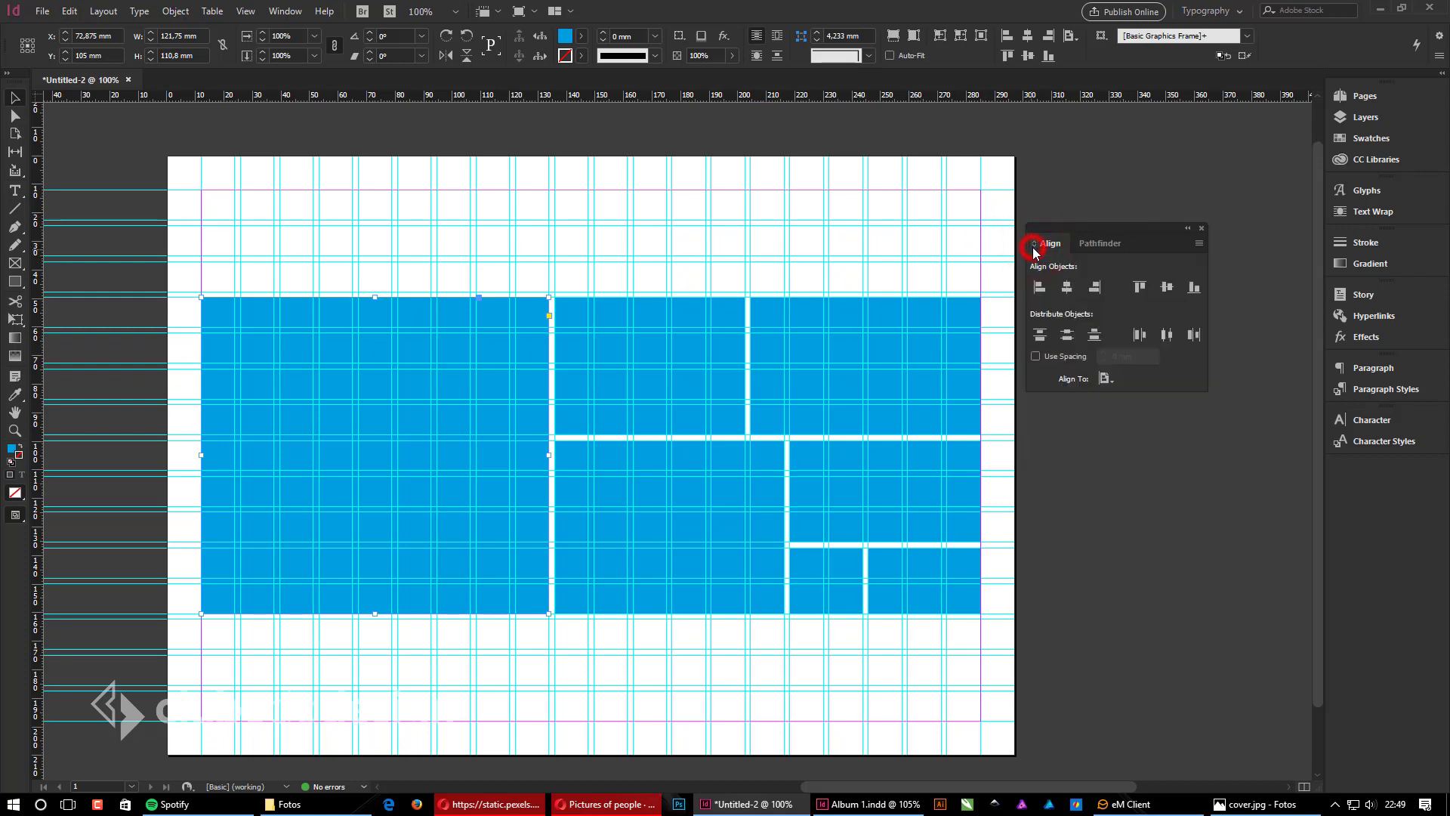
{"action": "left_click", "coordinate": [1035, 246]}
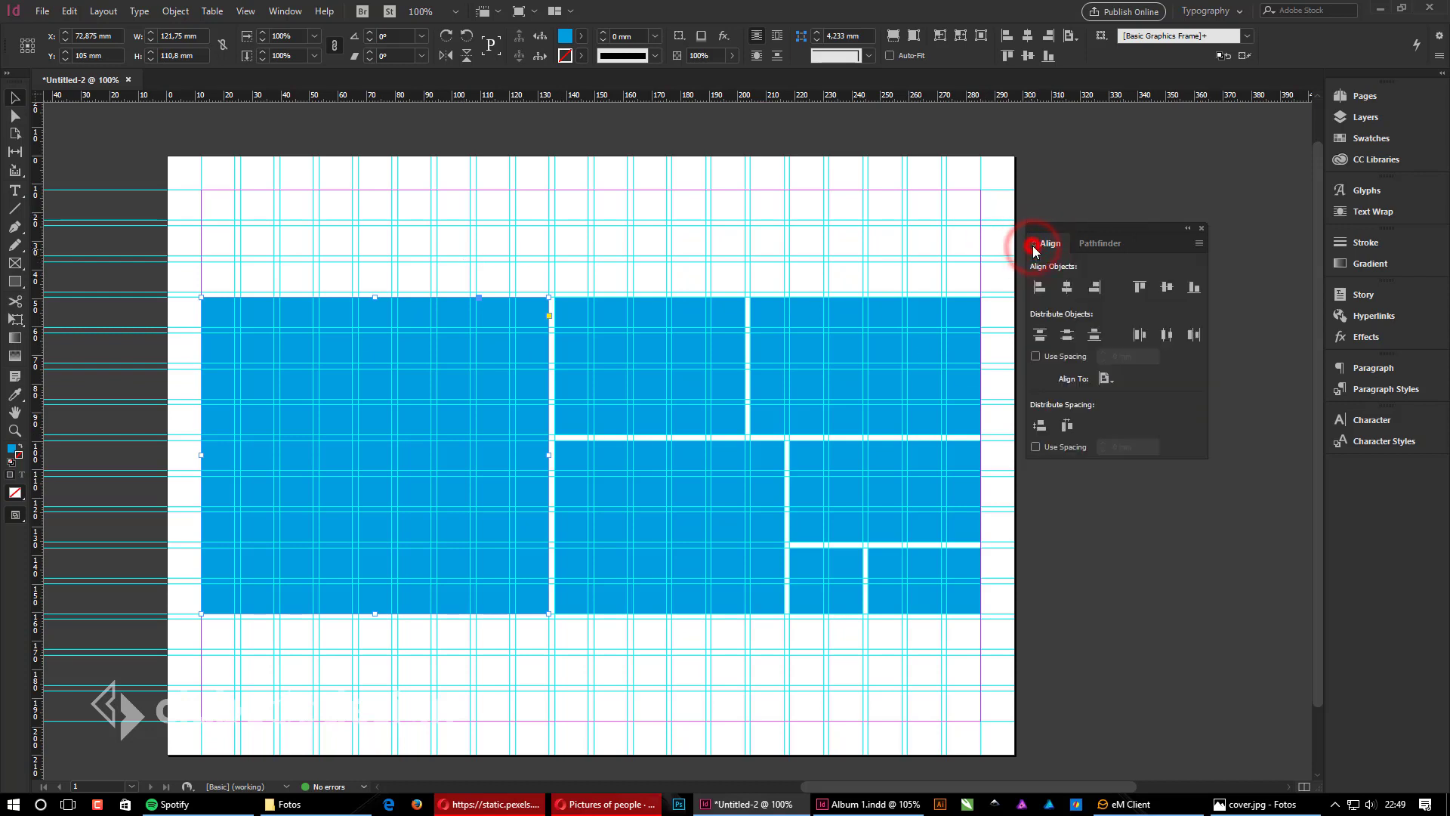
{"action": "left_click", "coordinate": [1103, 379]}
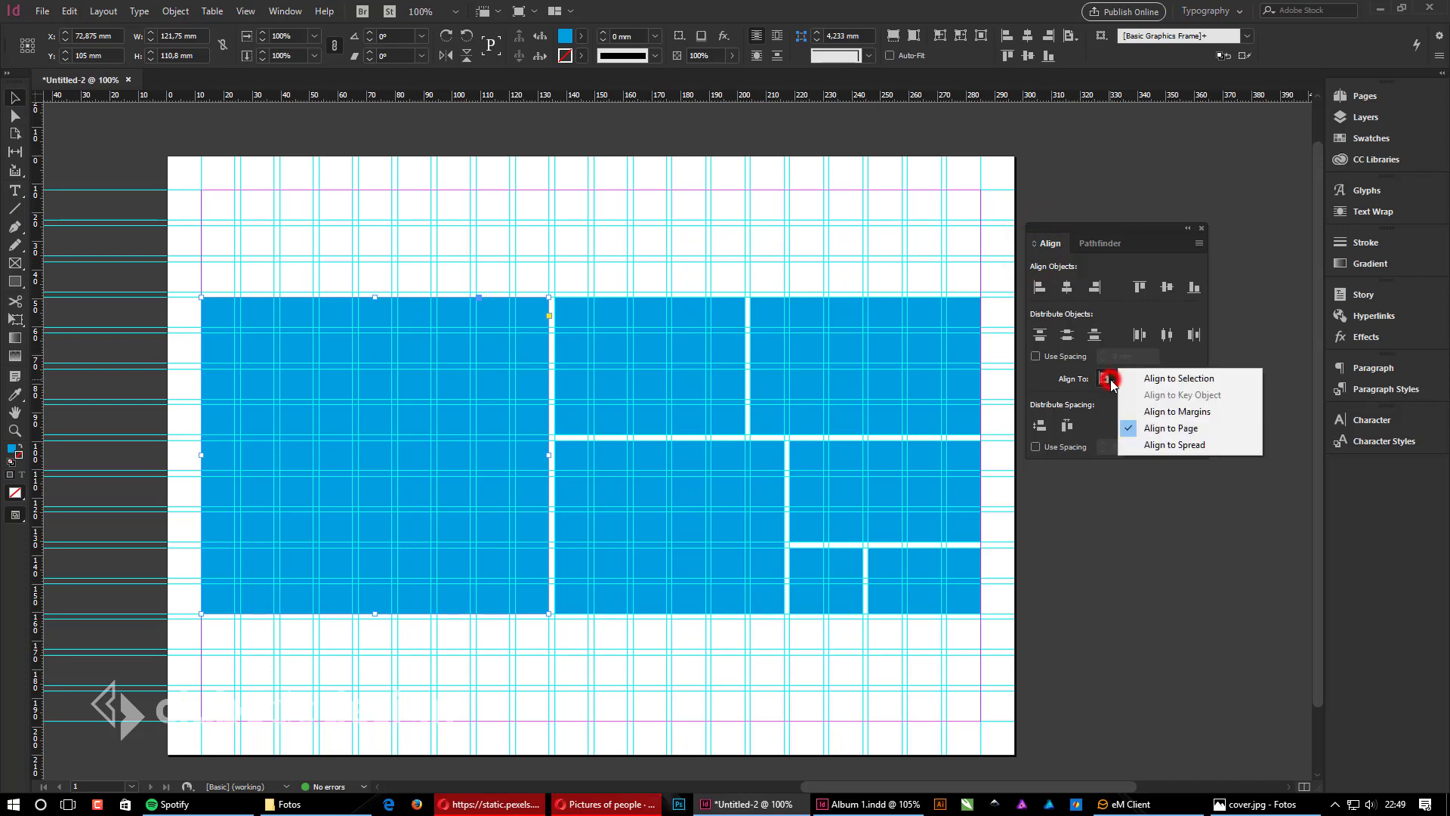
{"action": "left_click", "coordinate": [1164, 425]}
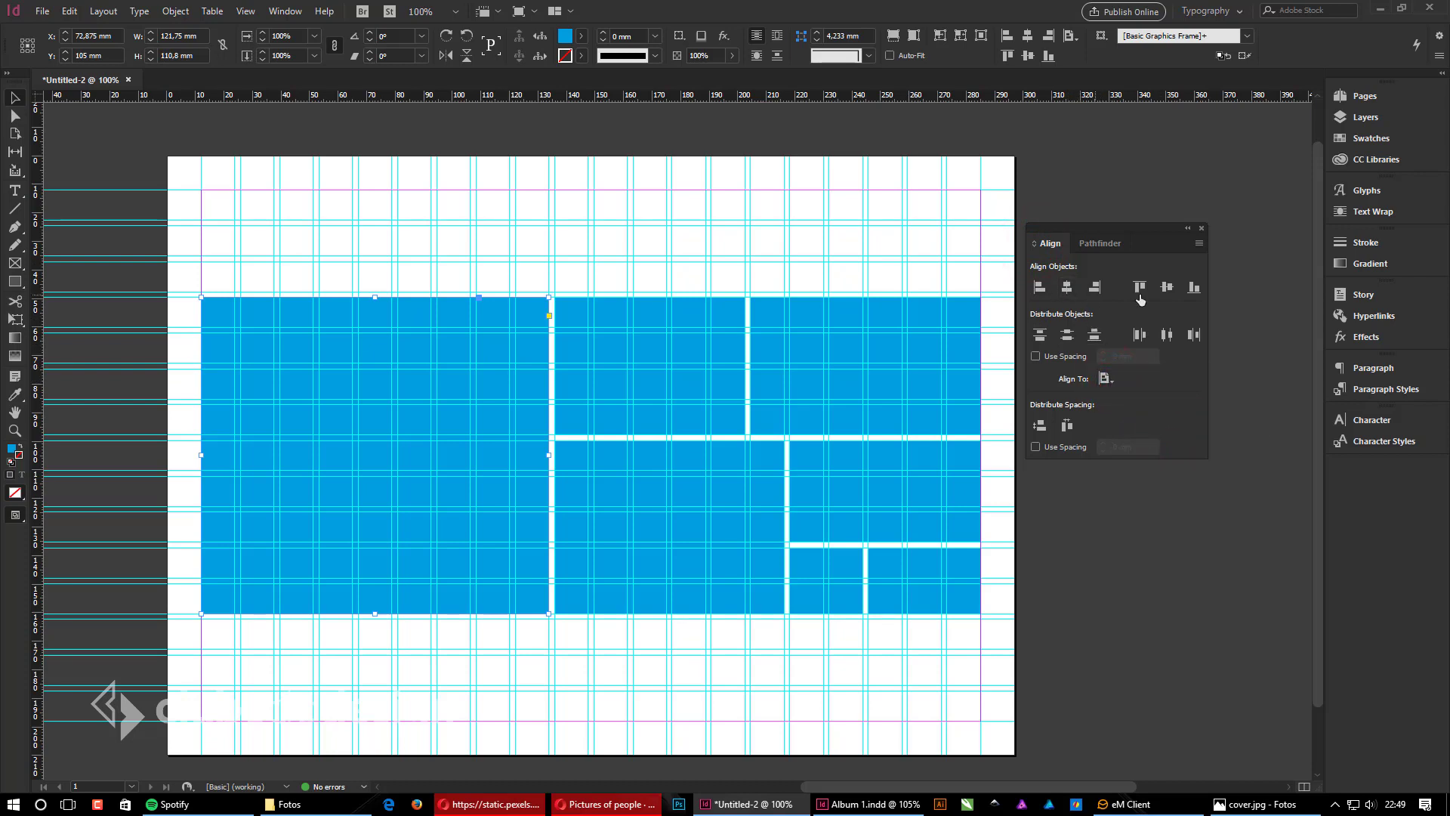
{"action": "left_click", "coordinate": [1167, 287]}
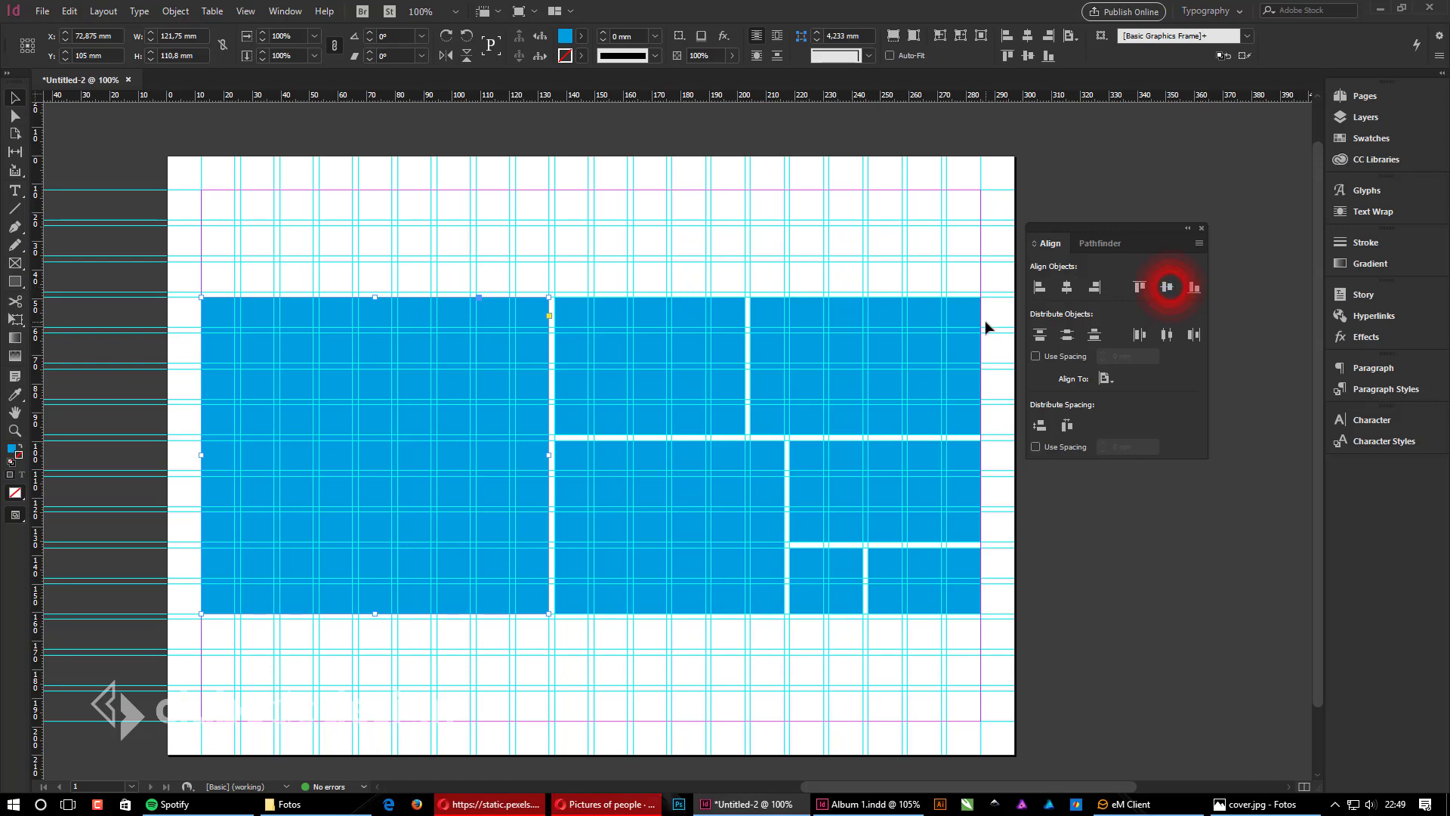
Step: Try aligning the large blue block with the top edge and the bottom edge of the page
{"action": "left_click", "coordinate": [1140, 287]}
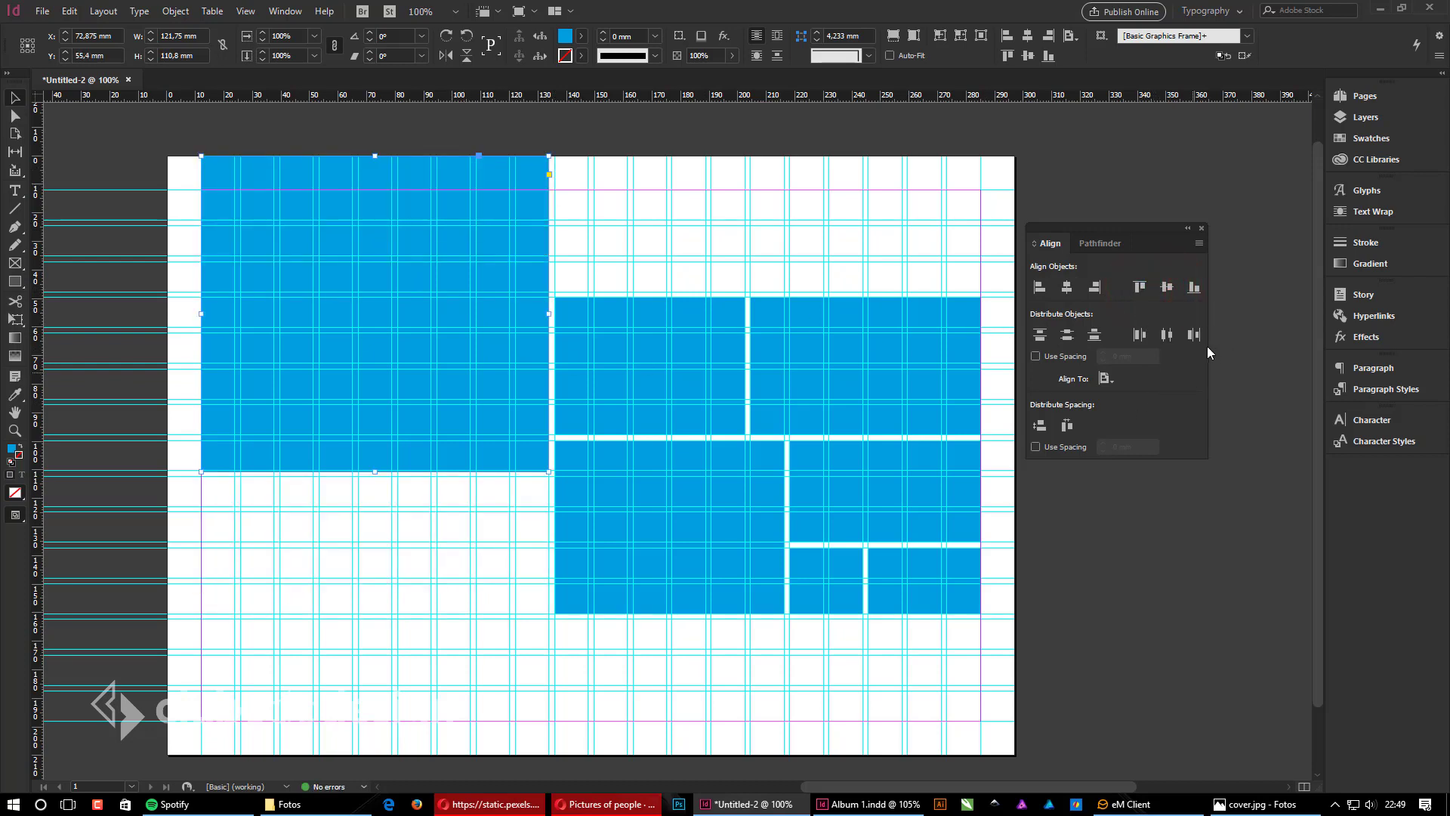
{"action": "left_click", "coordinate": [1194, 287]}
Step: Switch the alignment reference to Align to Margins, test the top and bottom alignments, and vertically centre the large block
{"action": "left_click", "coordinate": [1112, 377]}
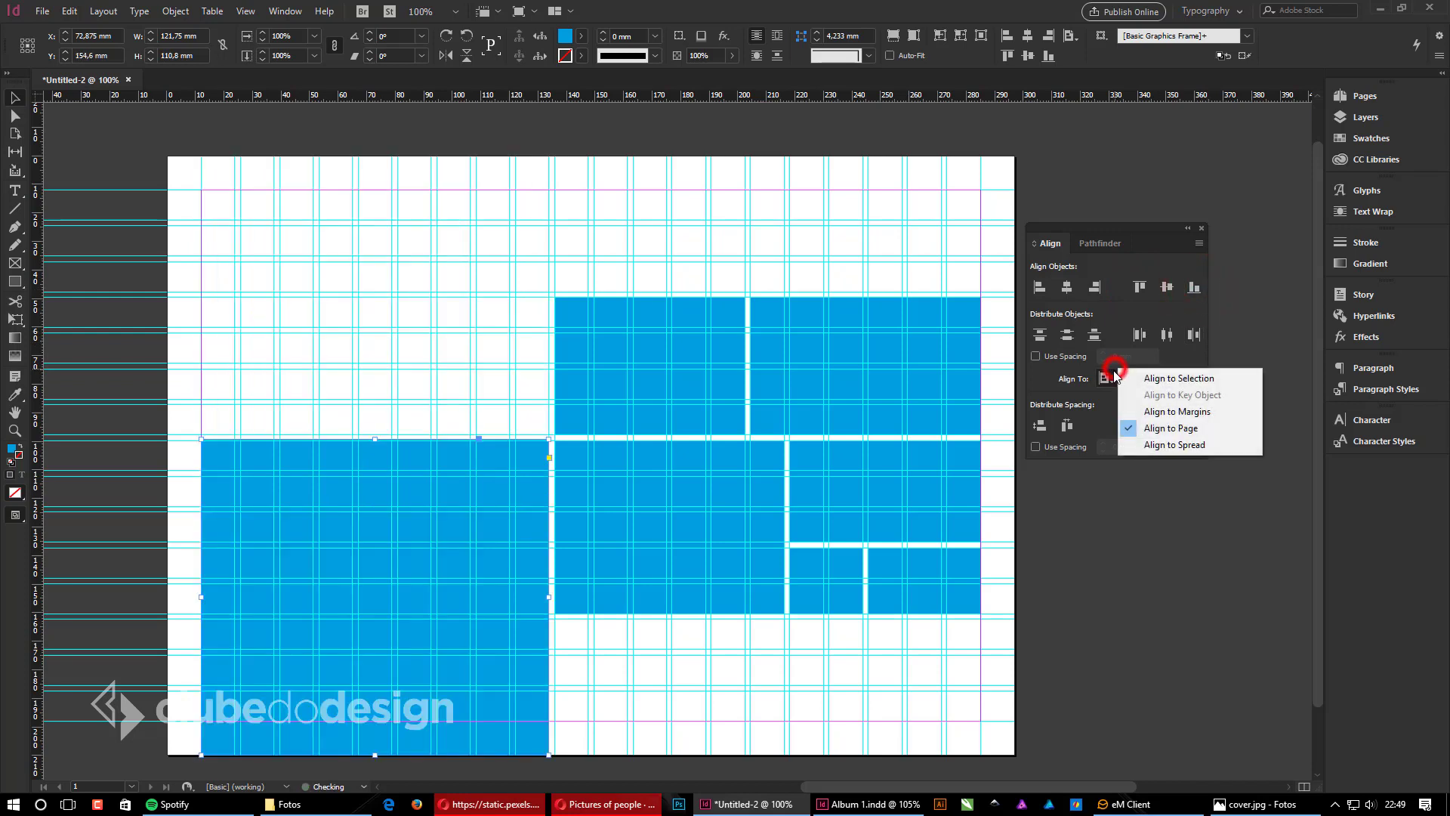
{"action": "left_click", "coordinate": [1176, 412]}
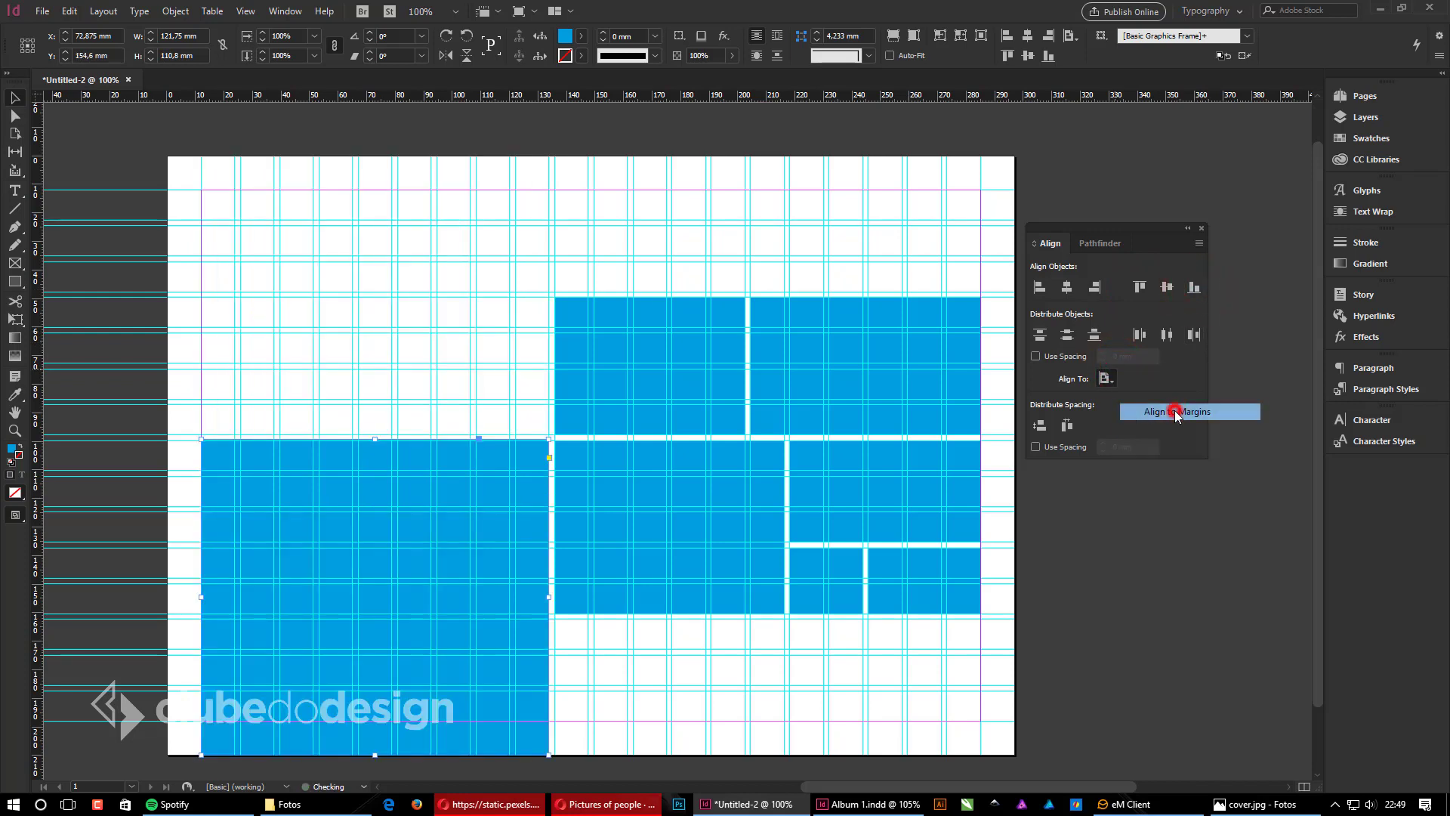
{"action": "left_click", "coordinate": [1140, 287]}
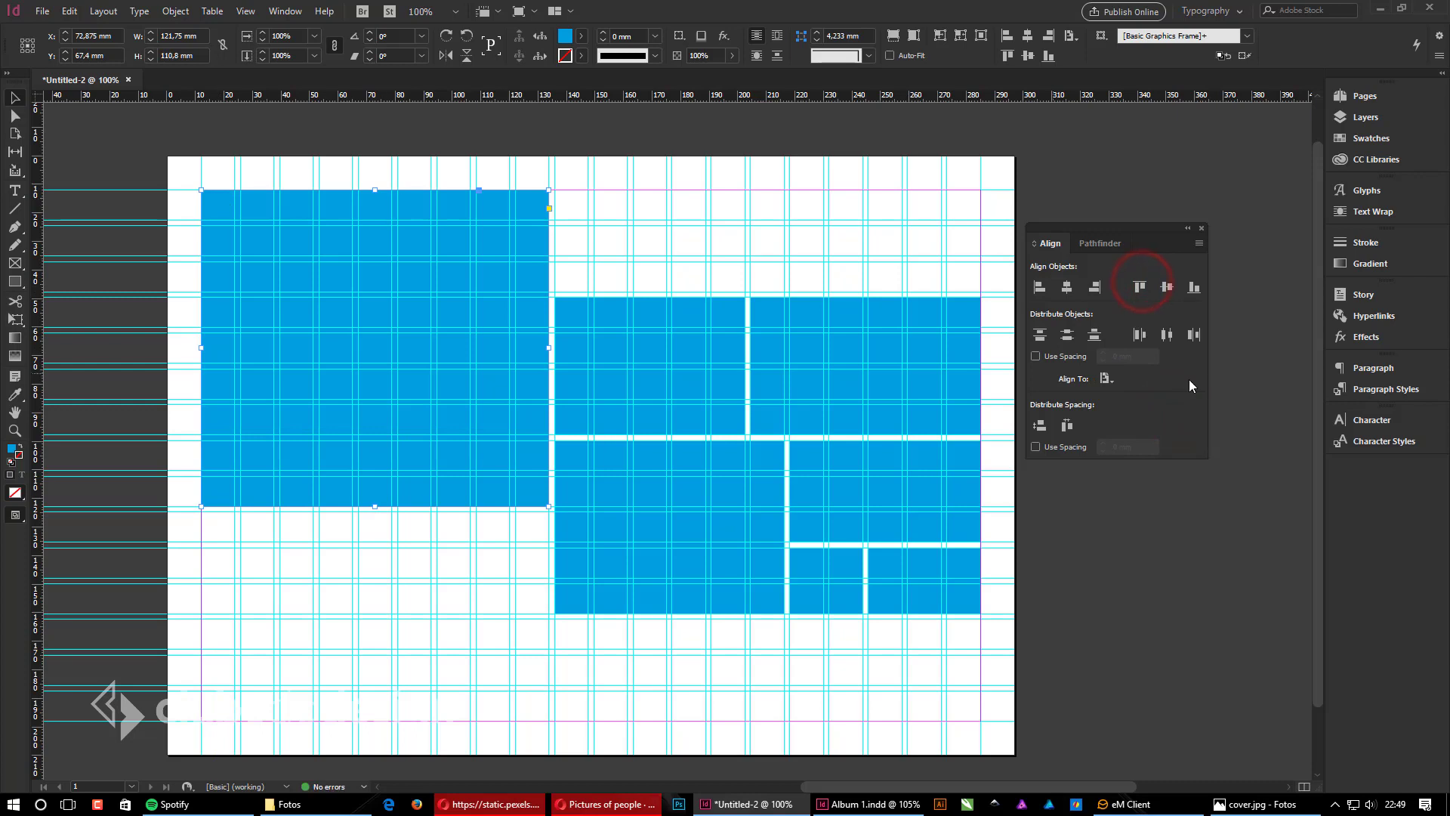
{"action": "left_click", "coordinate": [1193, 288]}
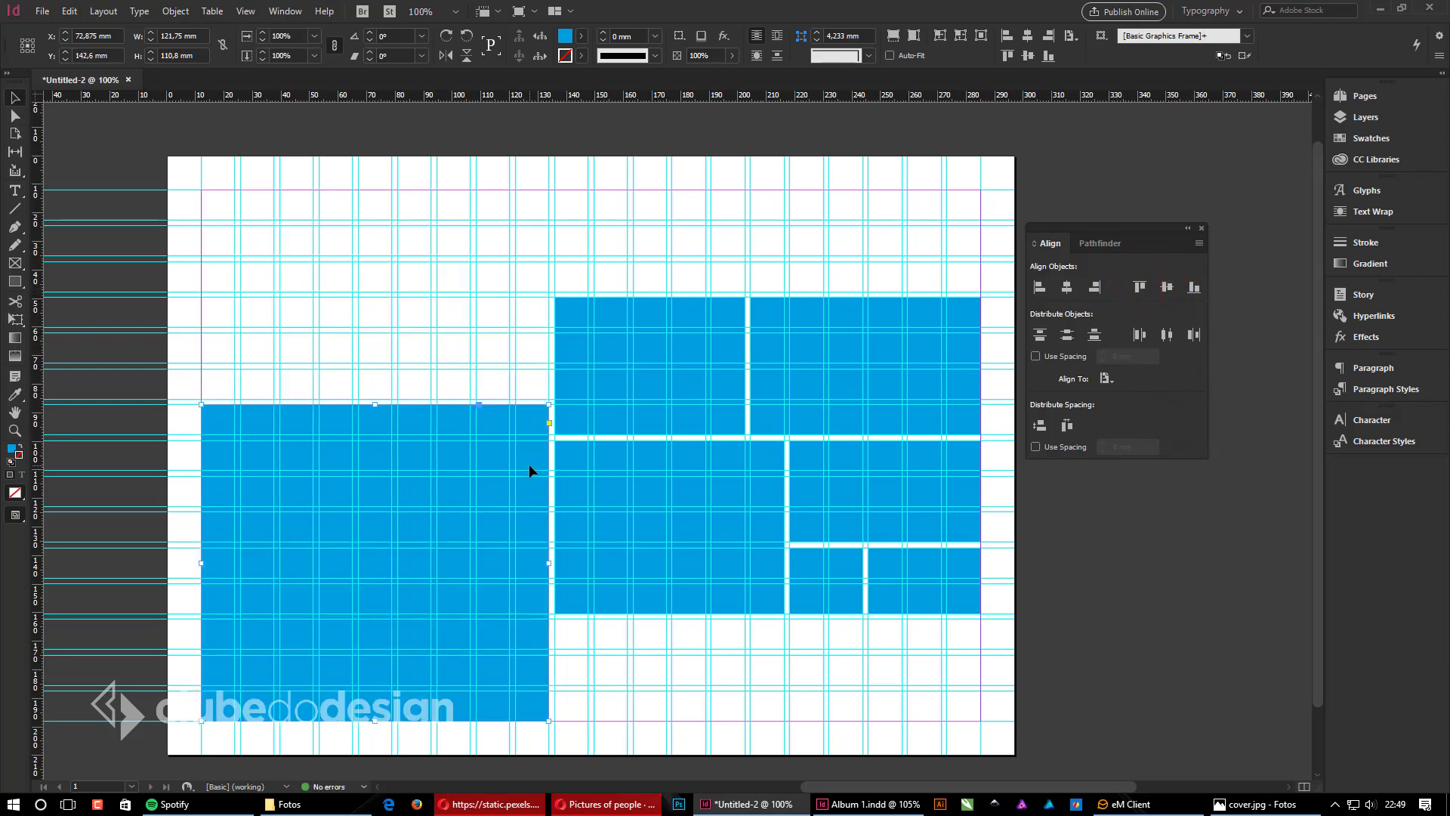
{"action": "left_click", "coordinate": [1173, 291]}
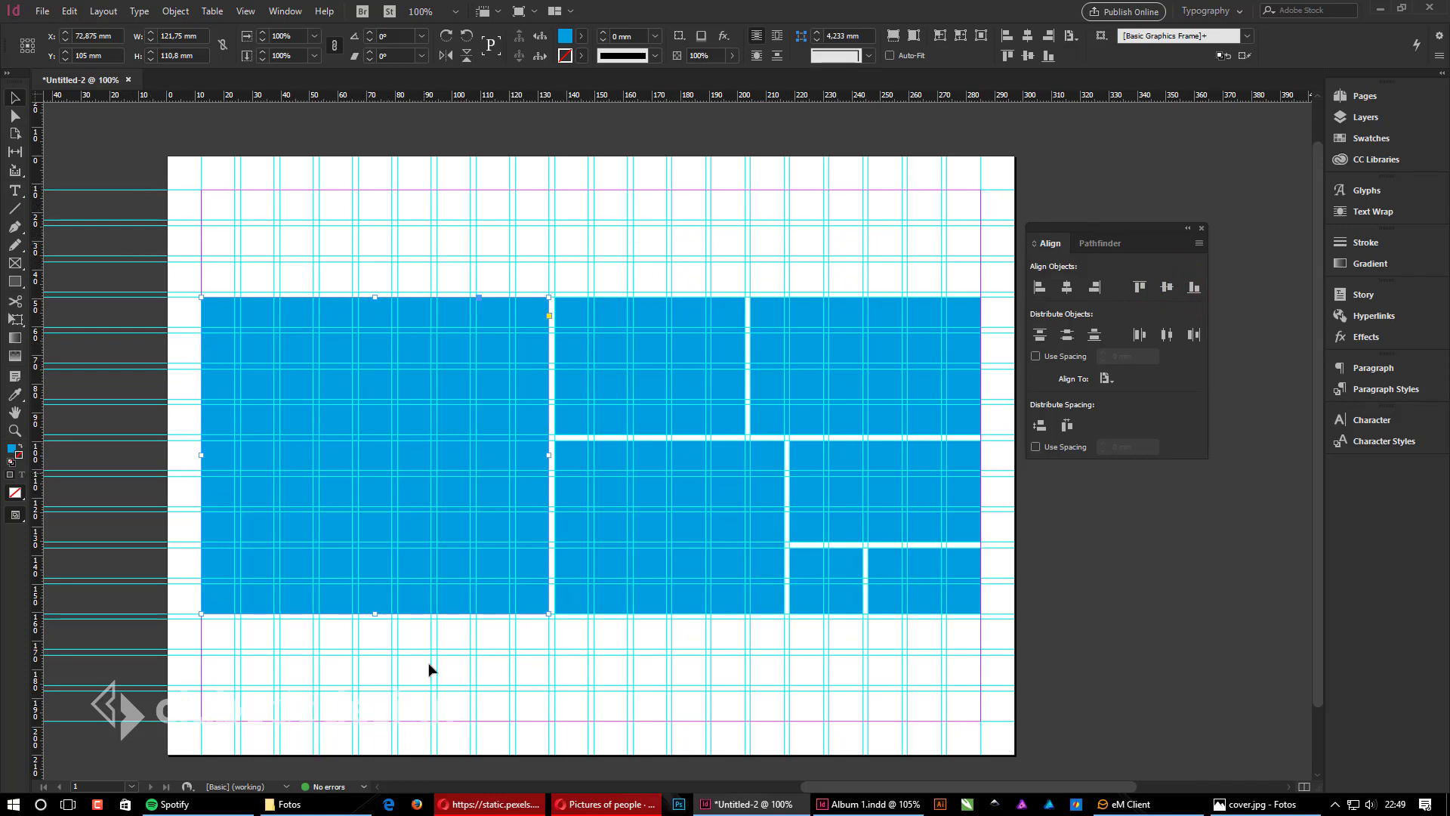
Step: Inspect the large block's upper-left corner up close against the margin and guides, and return to the whole page
{"action": "left_click_drag", "start_coordinate": [206, 283], "coordinate": [276, 343]}
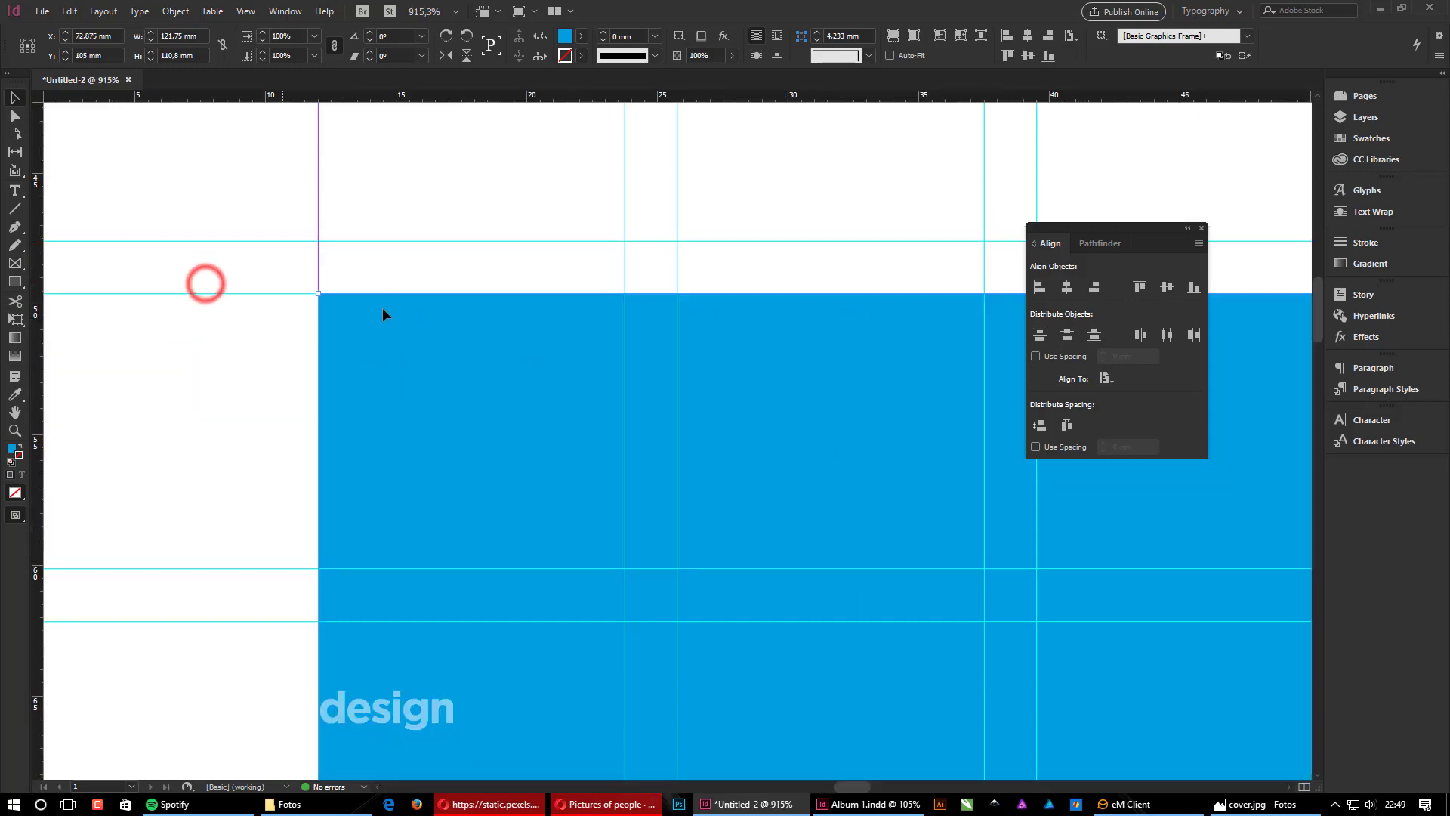
{"action": "left_click", "coordinate": [1022, 544], "text": "alt"}
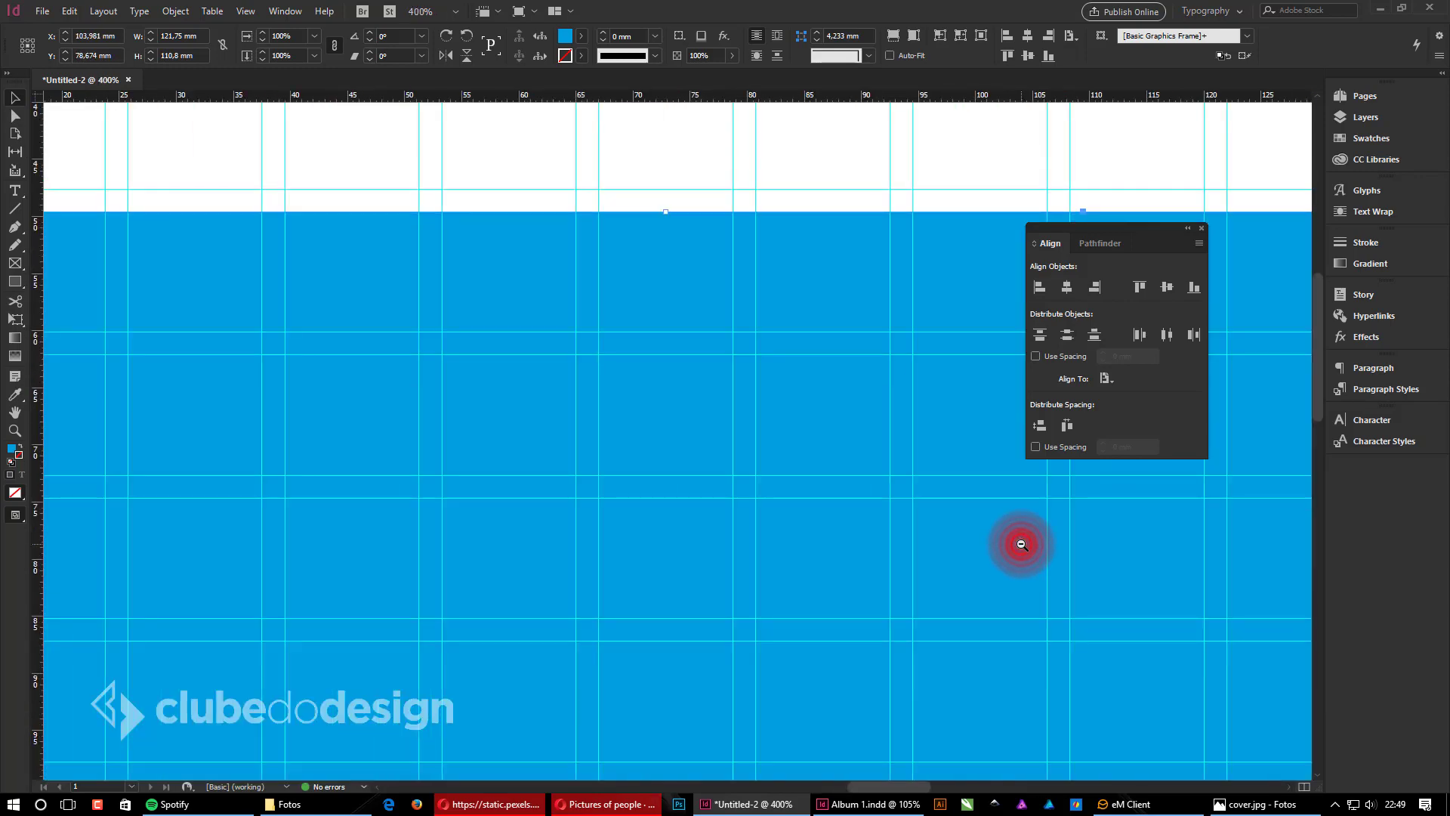
{"action": "left_click", "coordinate": [1022, 545], "text": "alt"}
{"action": "left_click", "coordinate": [1022, 544], "text": "alt"}
{"action": "left_click_drag", "start_coordinate": [660, 492], "coordinate": [1121, 505]}
{"action": "left_click_drag", "start_coordinate": [605, 505], "coordinate": [658, 521]}
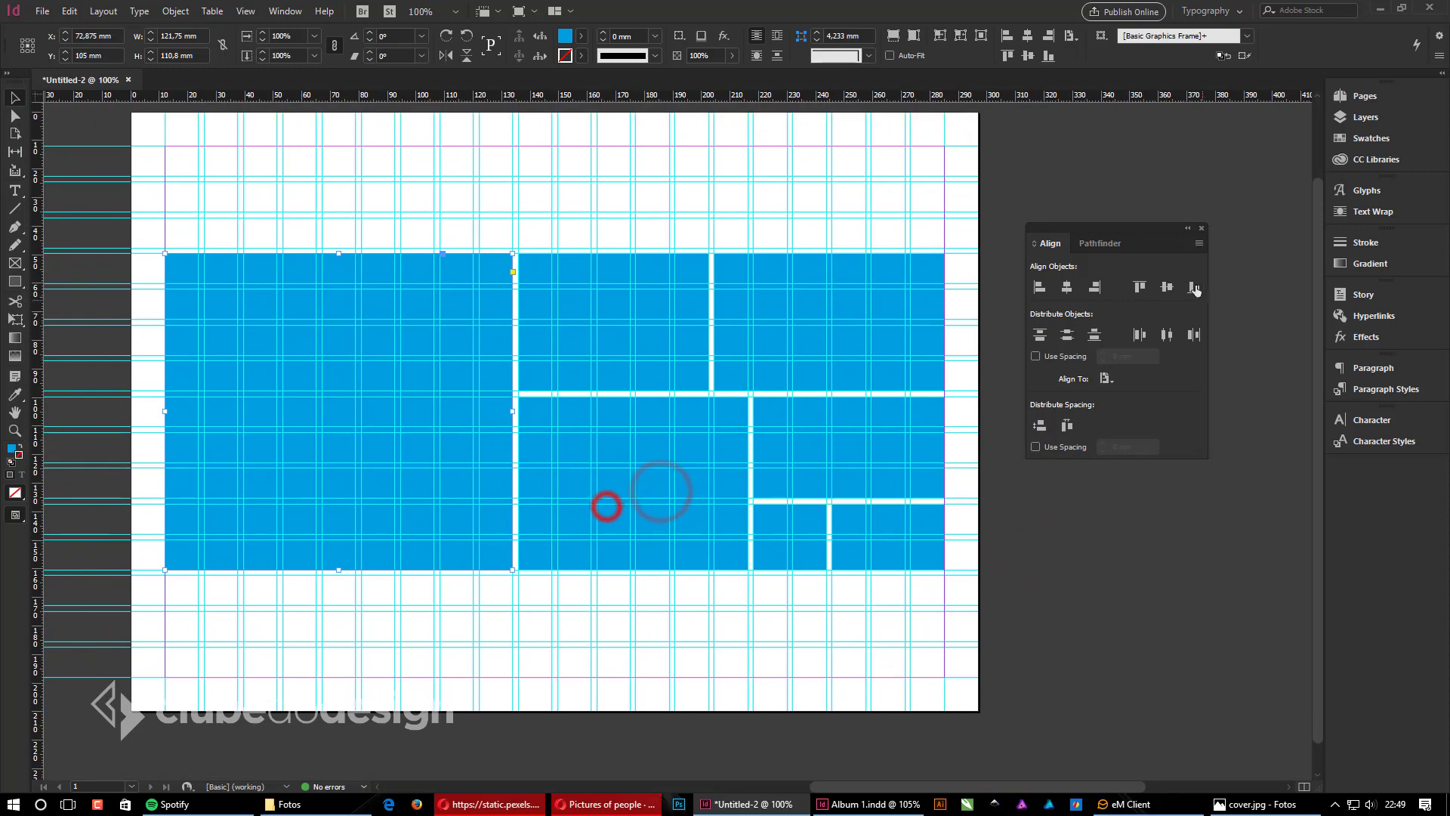
Step: Deselect the large block and compare the block layout in Preview mode and in the guide view
{"action": "left_click_drag", "start_coordinate": [1098, 226], "coordinate": [1133, 224]}
{"action": "key", "text": "w"}
{"action": "left_click", "coordinate": [1130, 619]}
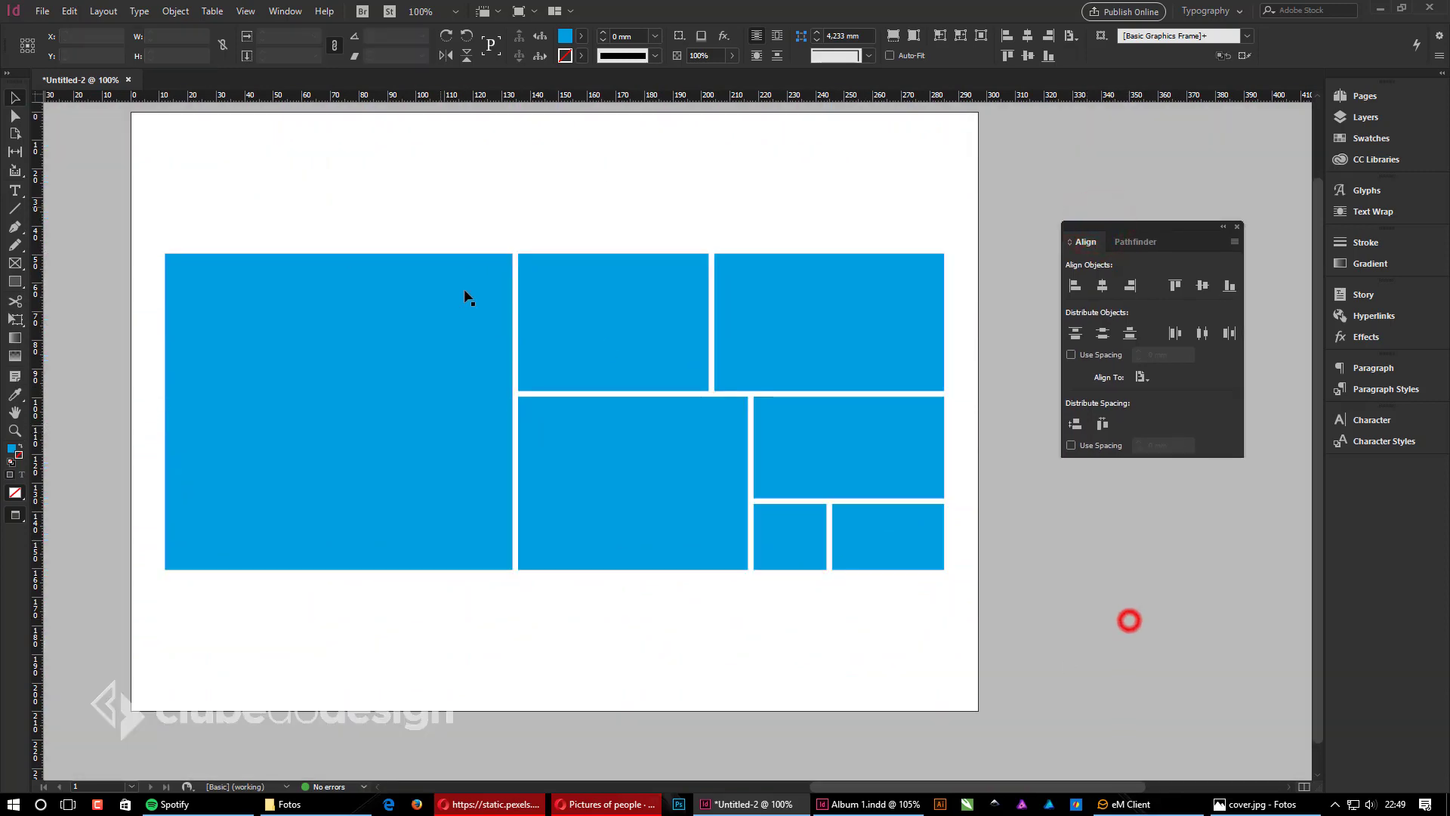
{"action": "left_click_drag", "start_coordinate": [605, 324], "coordinate": [615, 361]}
{"action": "key", "text": "w"}
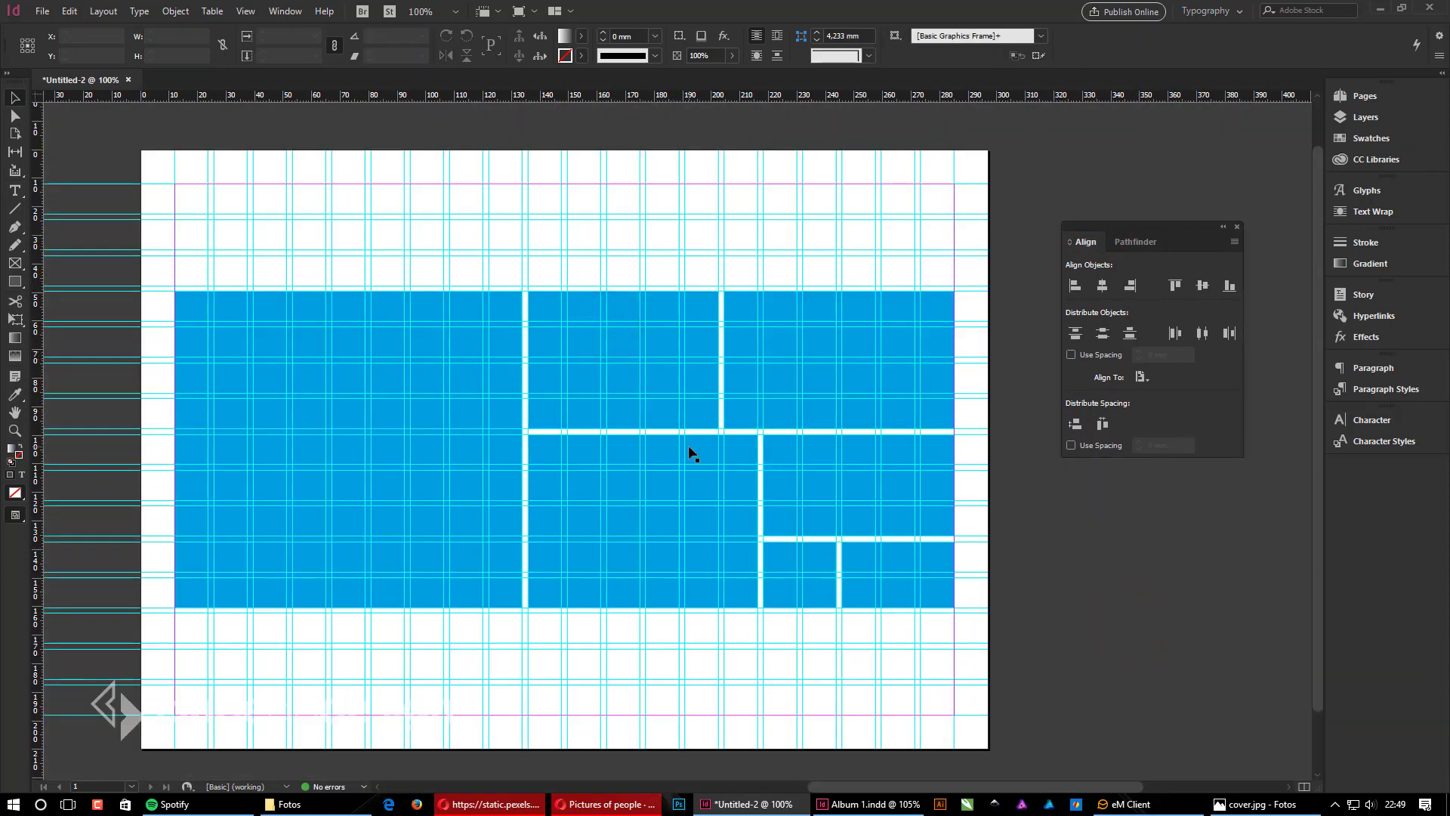
{"action": "key", "text": "w"}
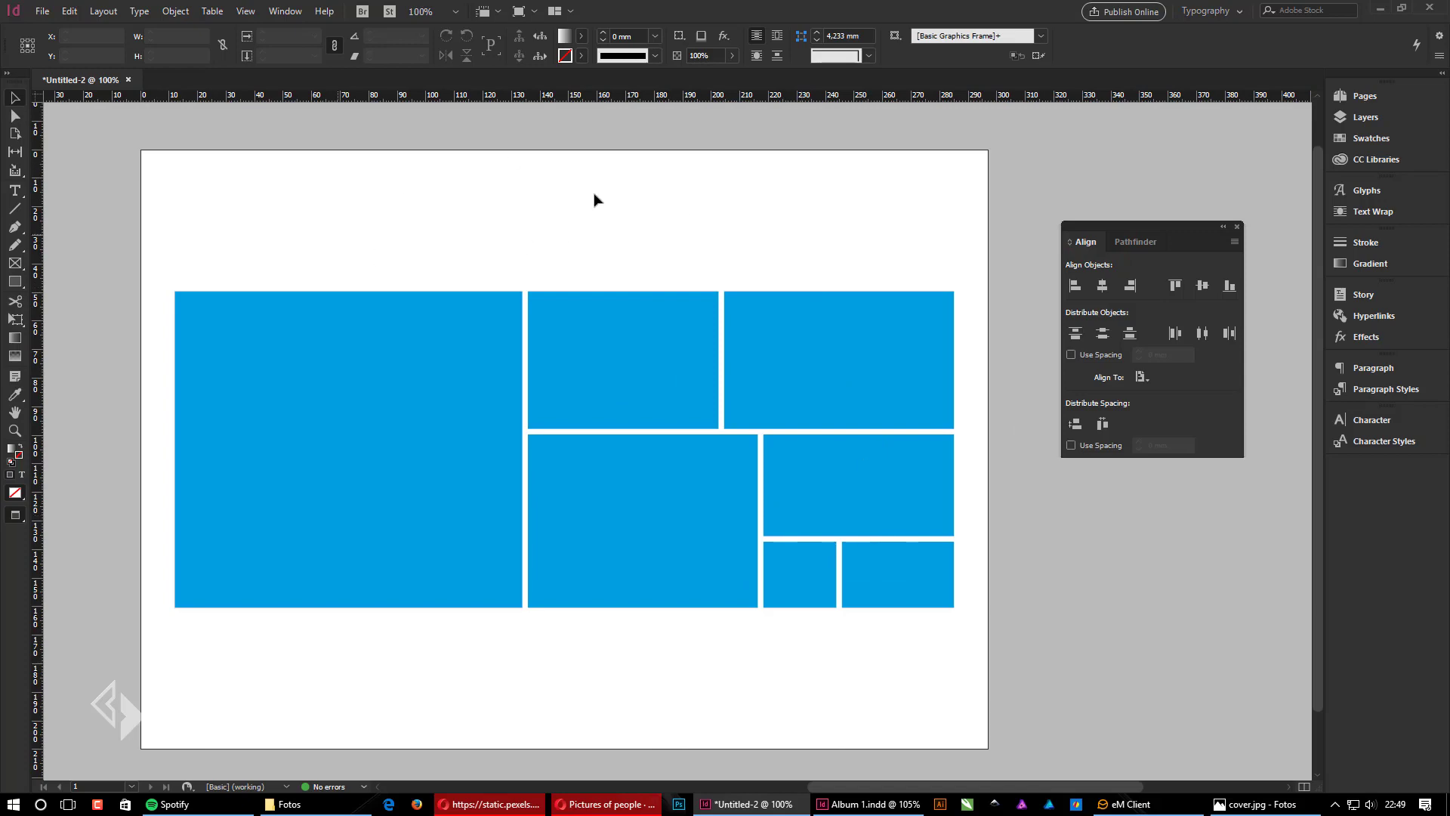
{"action": "key", "text": "w"}
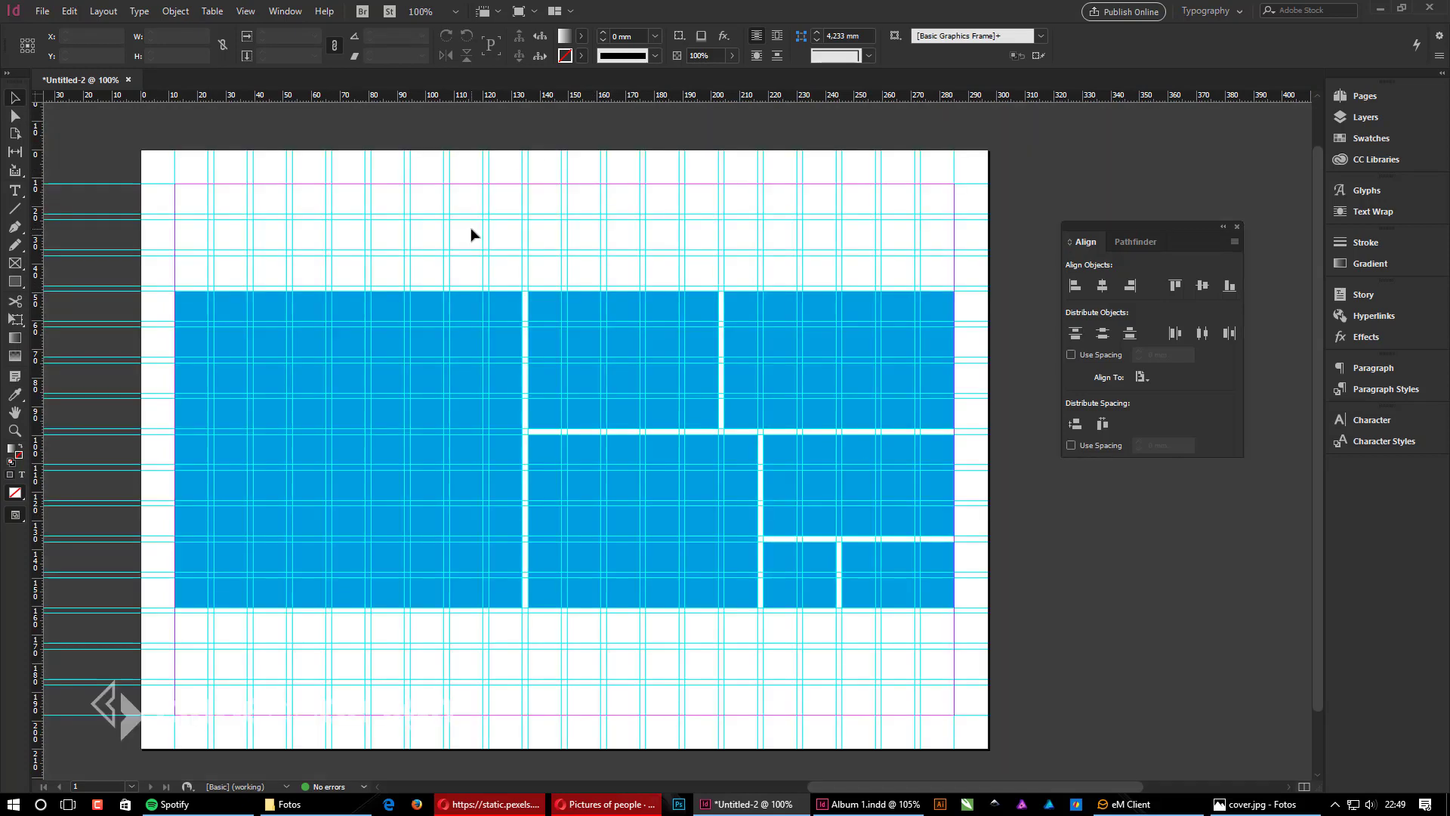
{"action": "key", "text": "w"}
{"action": "key", "text": "w"}
Step: Show the available screen modes, choose Preview, and return to the Normal mode with guides
{"action": "left_click", "coordinate": [245, 11]}
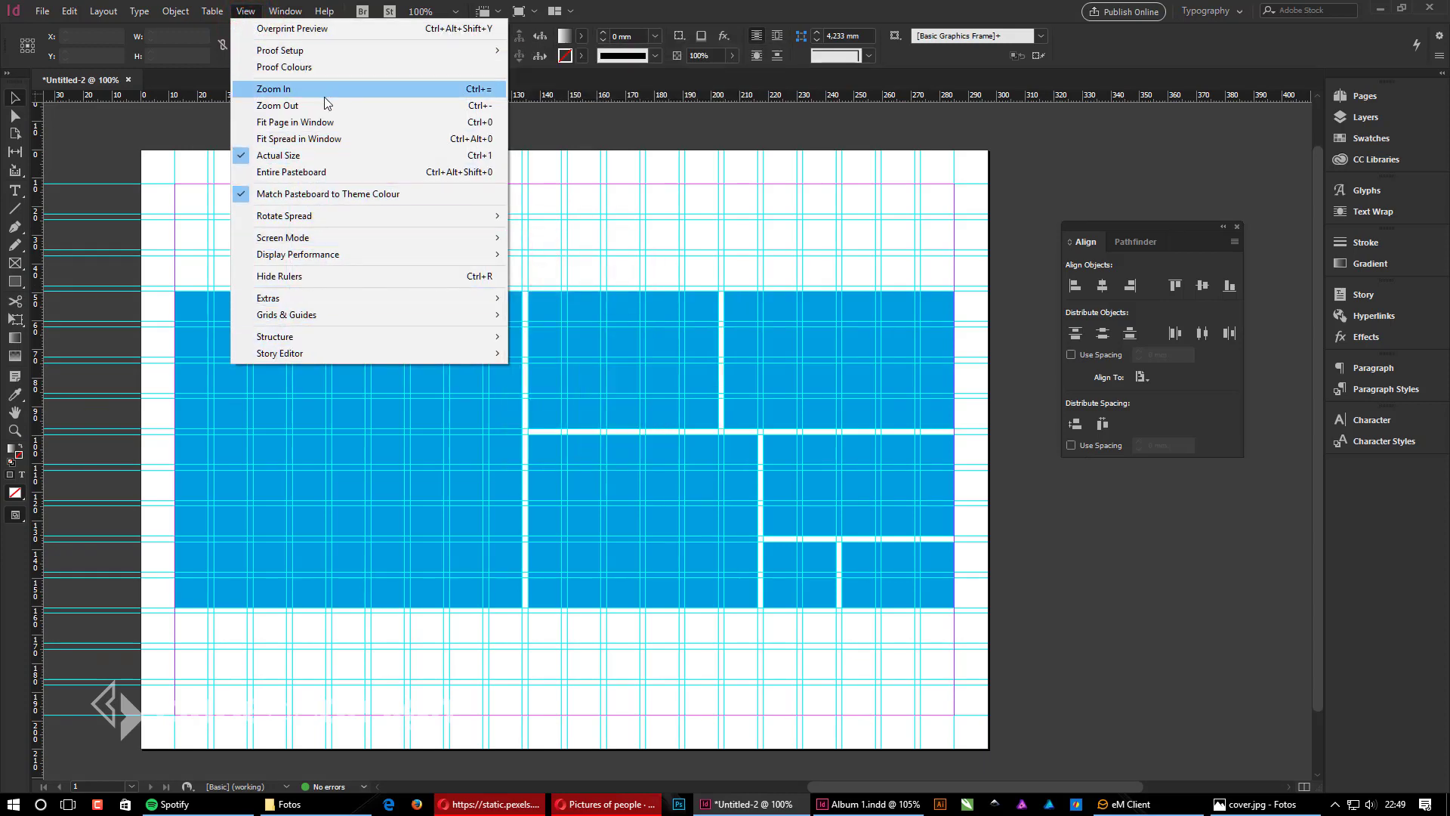
{"action": "mouse_move", "coordinate": [329, 239]}
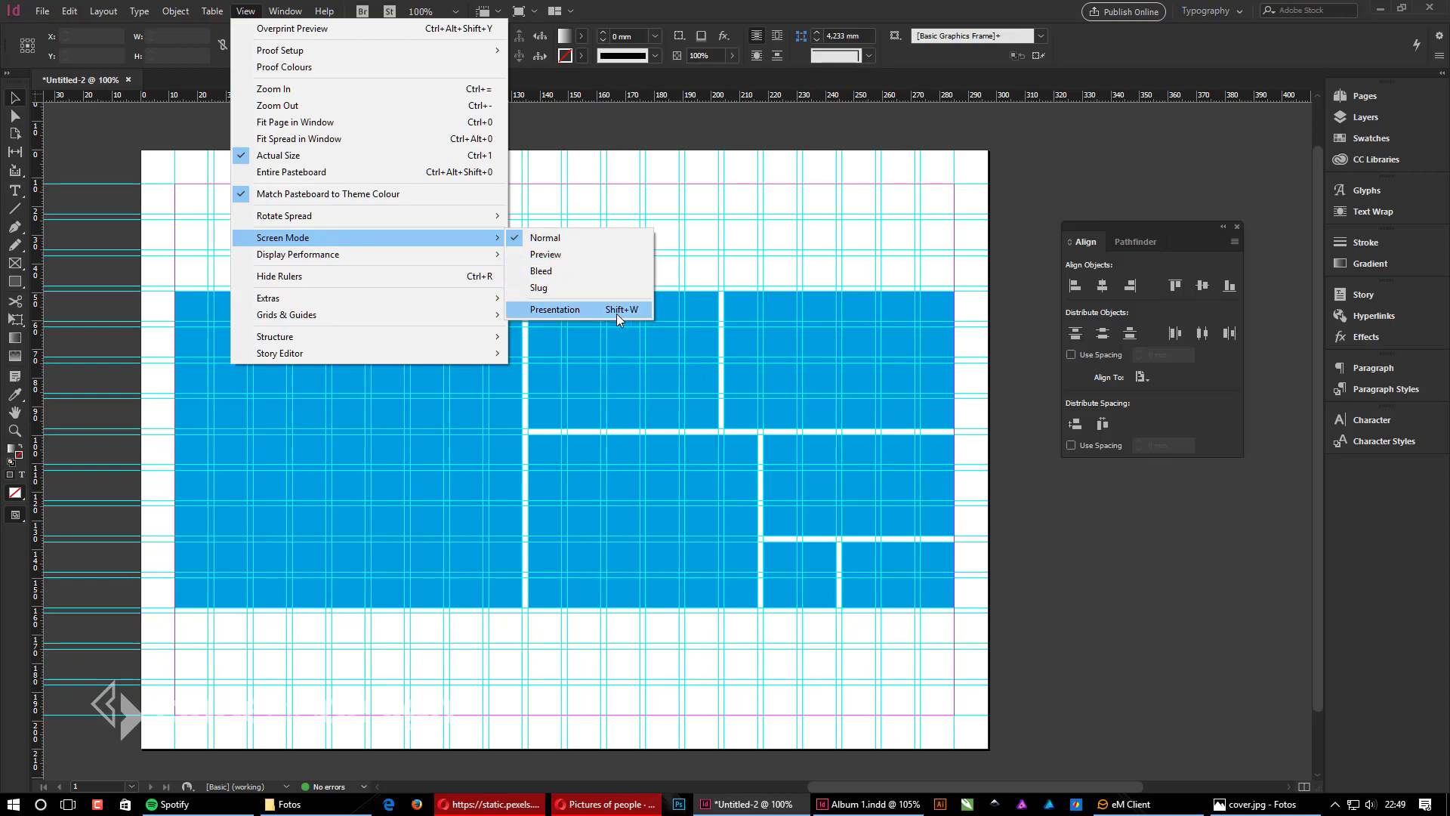
{"action": "left_click", "coordinate": [574, 254]}
{"action": "key", "text": "w"}
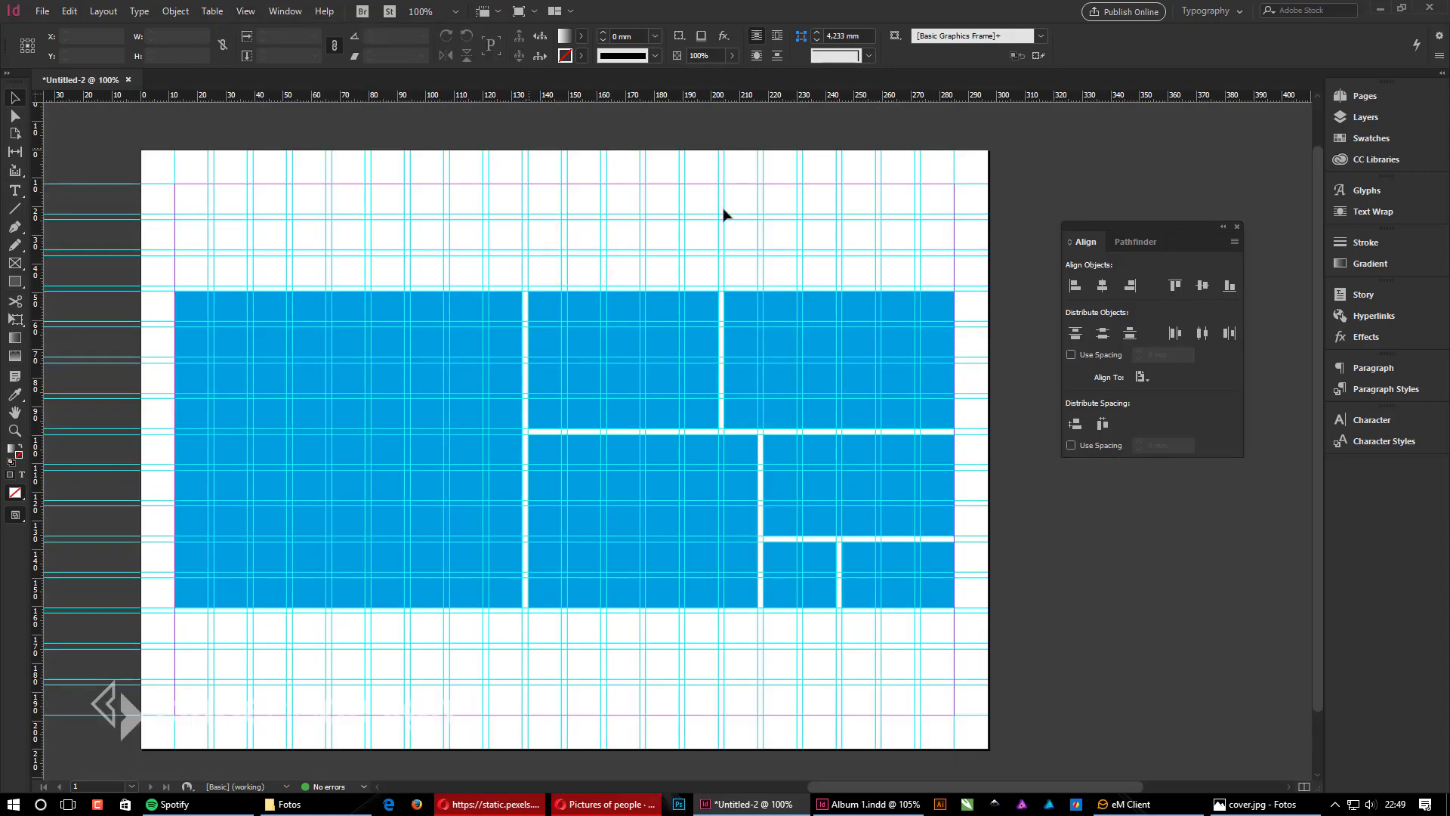
Step: Shift the Align panel clear of the page, and hide the guides and show them again
{"action": "left_click", "coordinate": [729, 206]}
{"action": "left_click_drag", "start_coordinate": [496, 434], "coordinate": [511, 433]}
{"action": "left_click_drag", "start_coordinate": [1166, 225], "coordinate": [1196, 218]}
{"action": "left_click_drag", "start_coordinate": [693, 324], "coordinate": [722, 330]}
{"action": "left_click", "coordinate": [725, 261]}
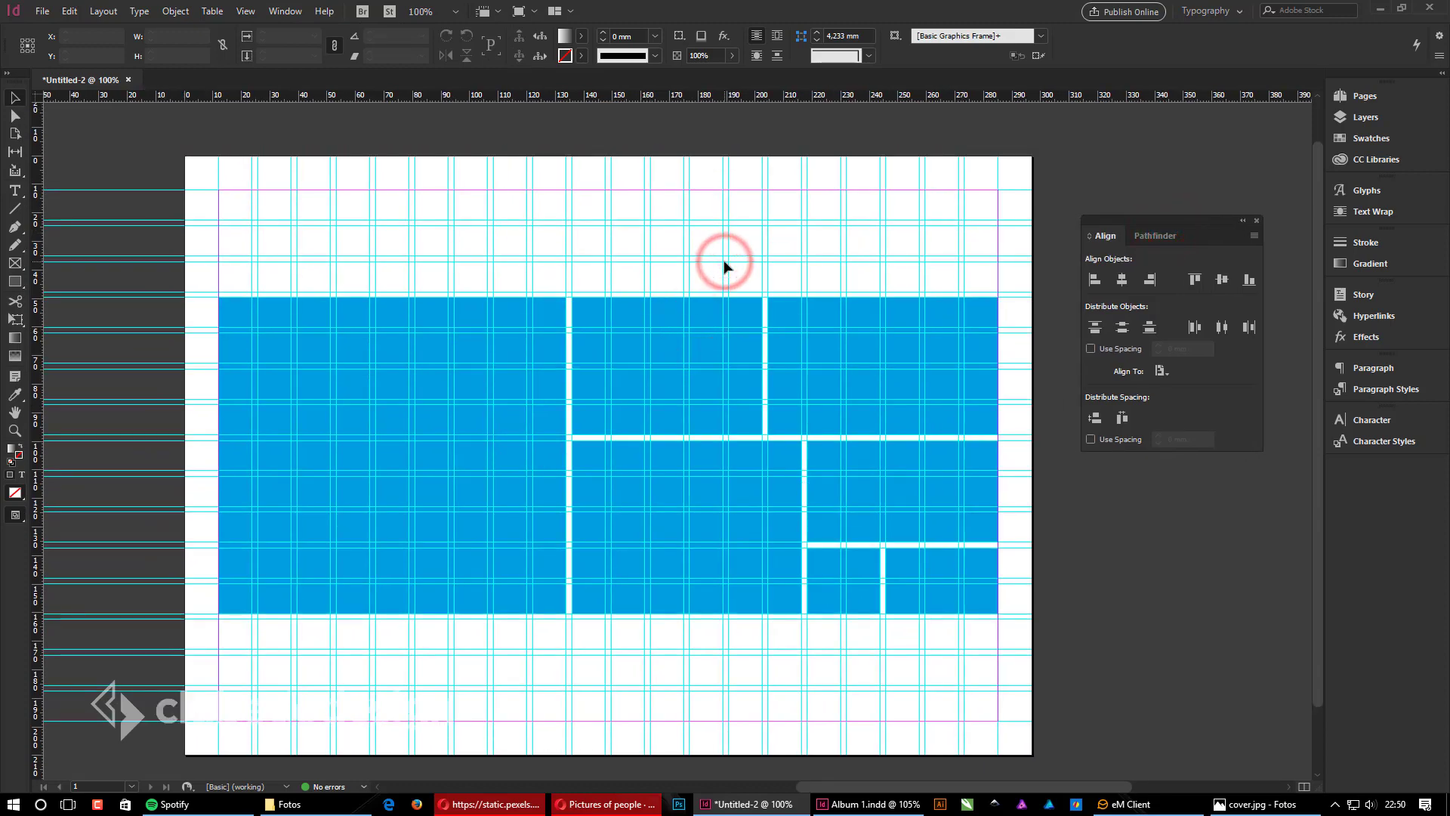
{"action": "key", "text": "w"}
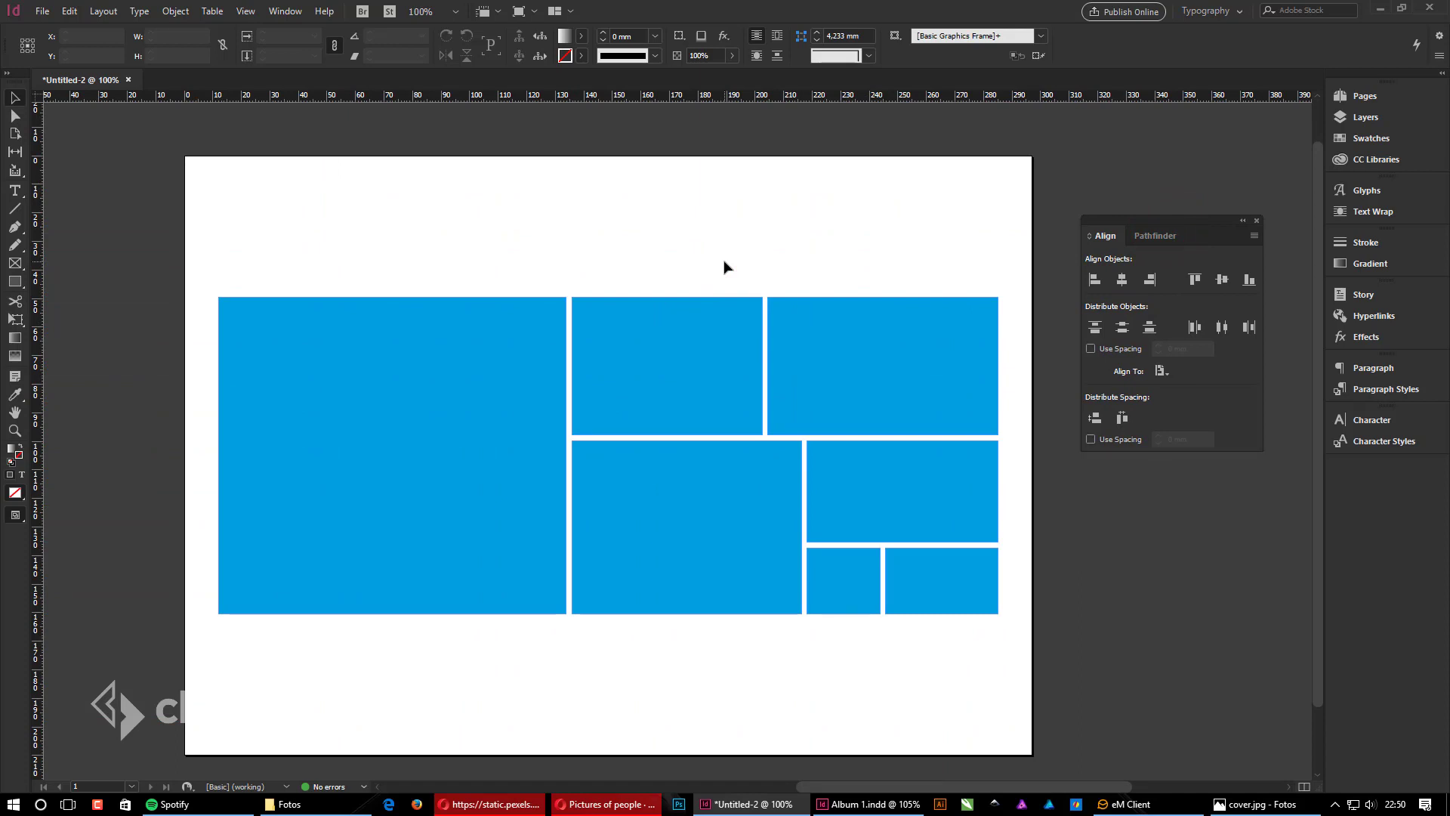
{"action": "key", "text": "w"}
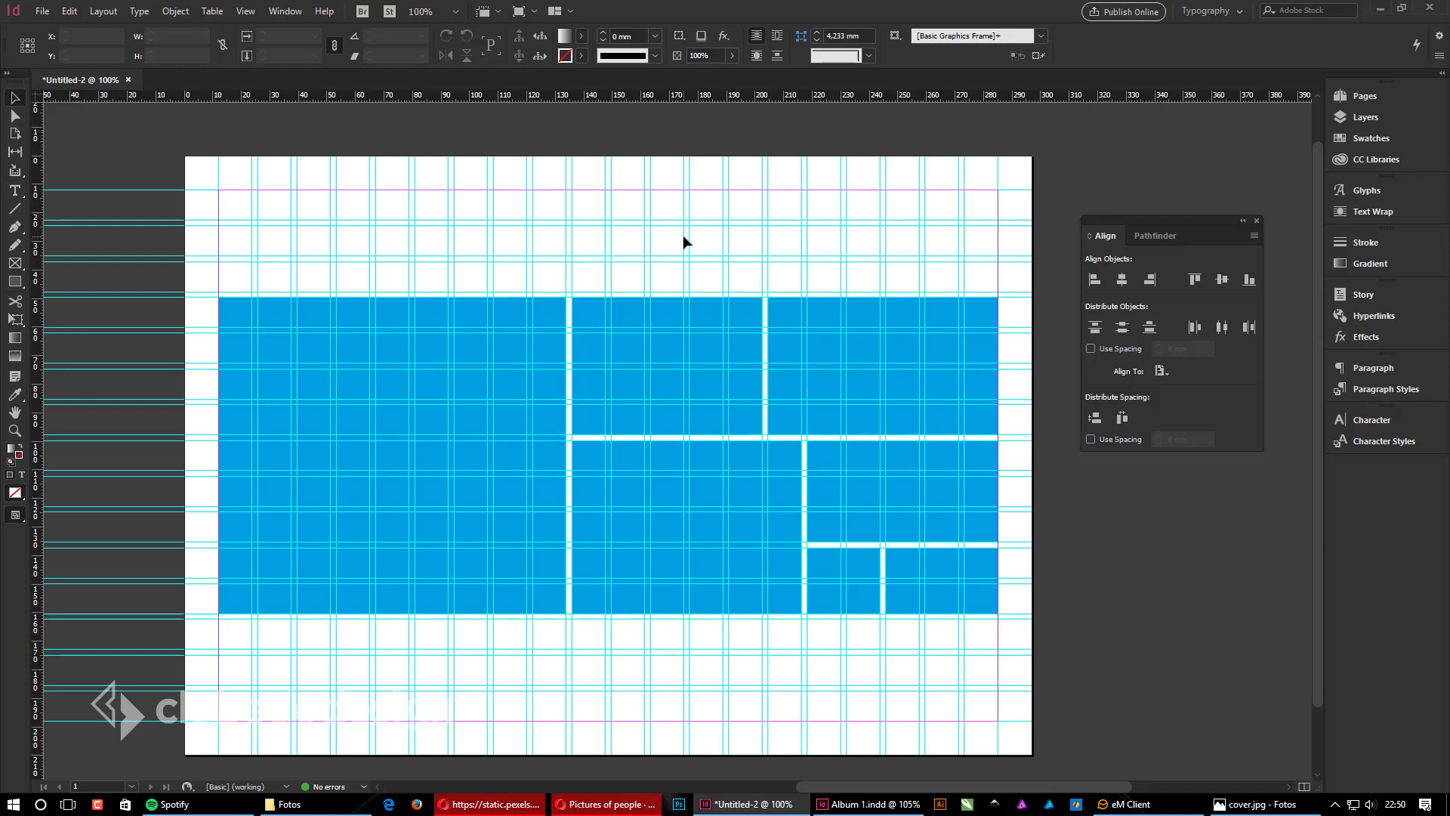
Step: Create a text frame about 149 mm wide and 23 mm high beneath the smaller blocks, containing FOTOALBUM
{"action": "left_click_drag", "start_coordinate": [873, 778], "coordinate": [858, 604]}
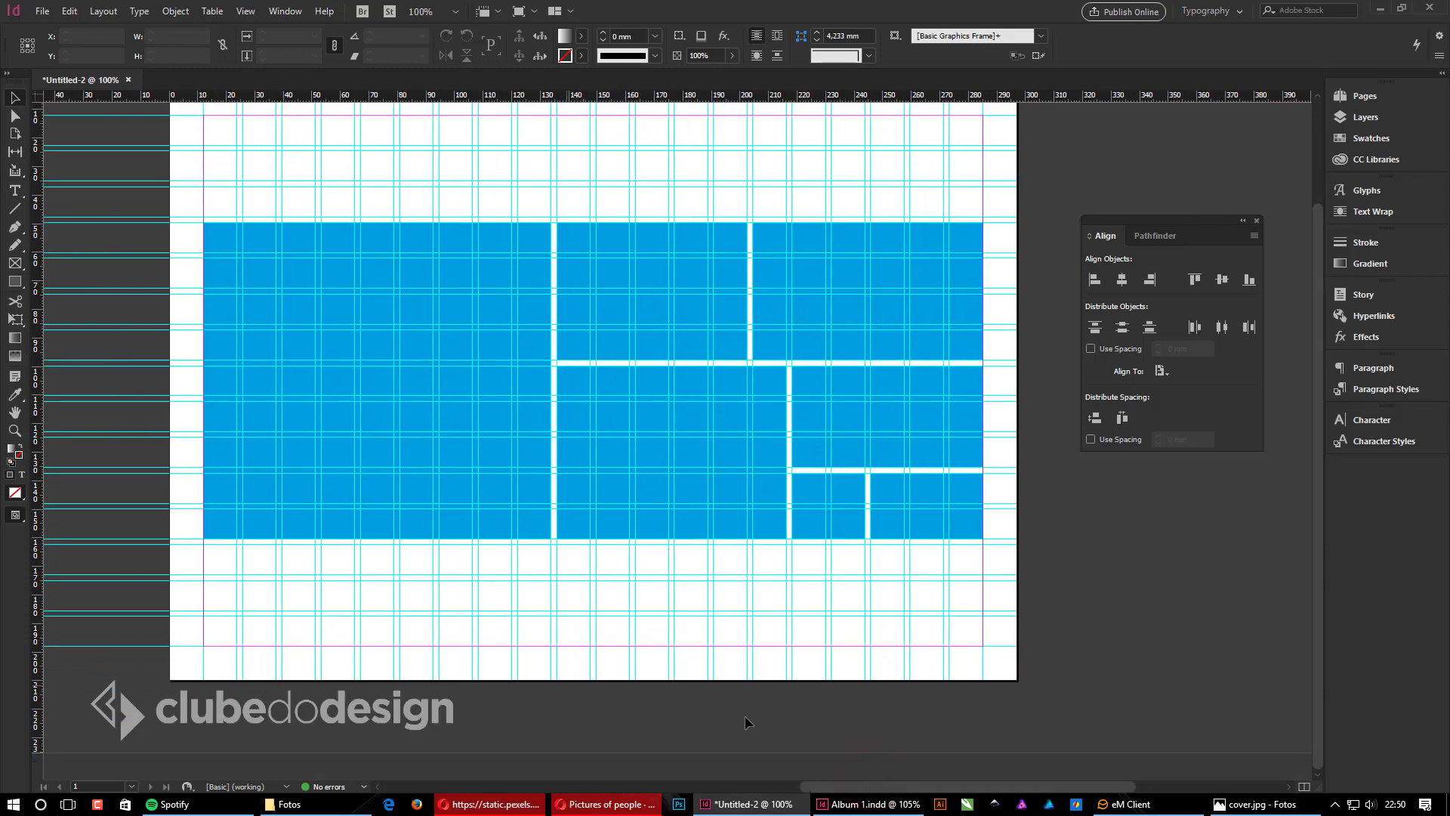
{"action": "key", "text": "t"}
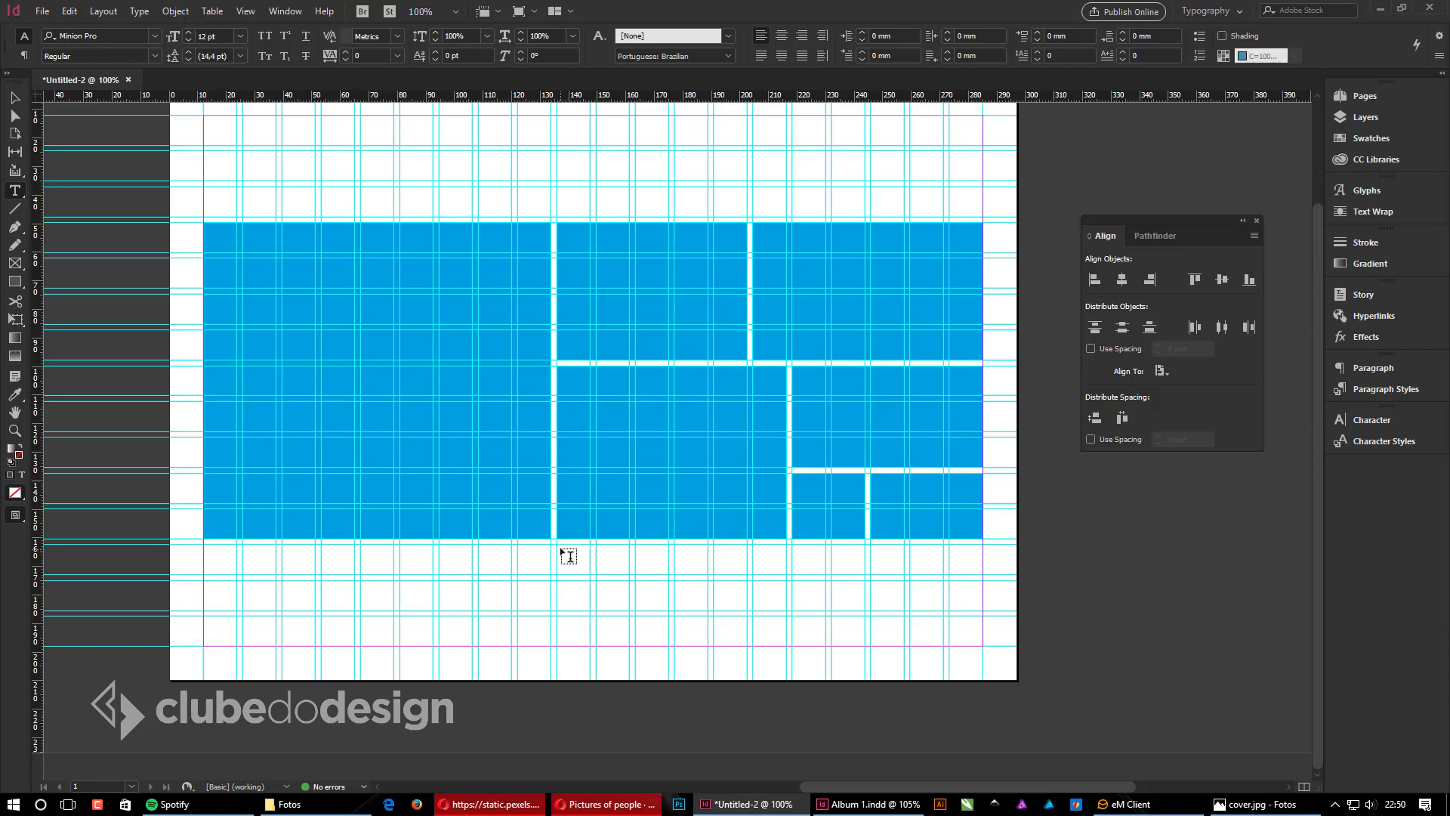
{"action": "left_click_drag", "start_coordinate": [557, 546], "coordinate": [983, 610]}
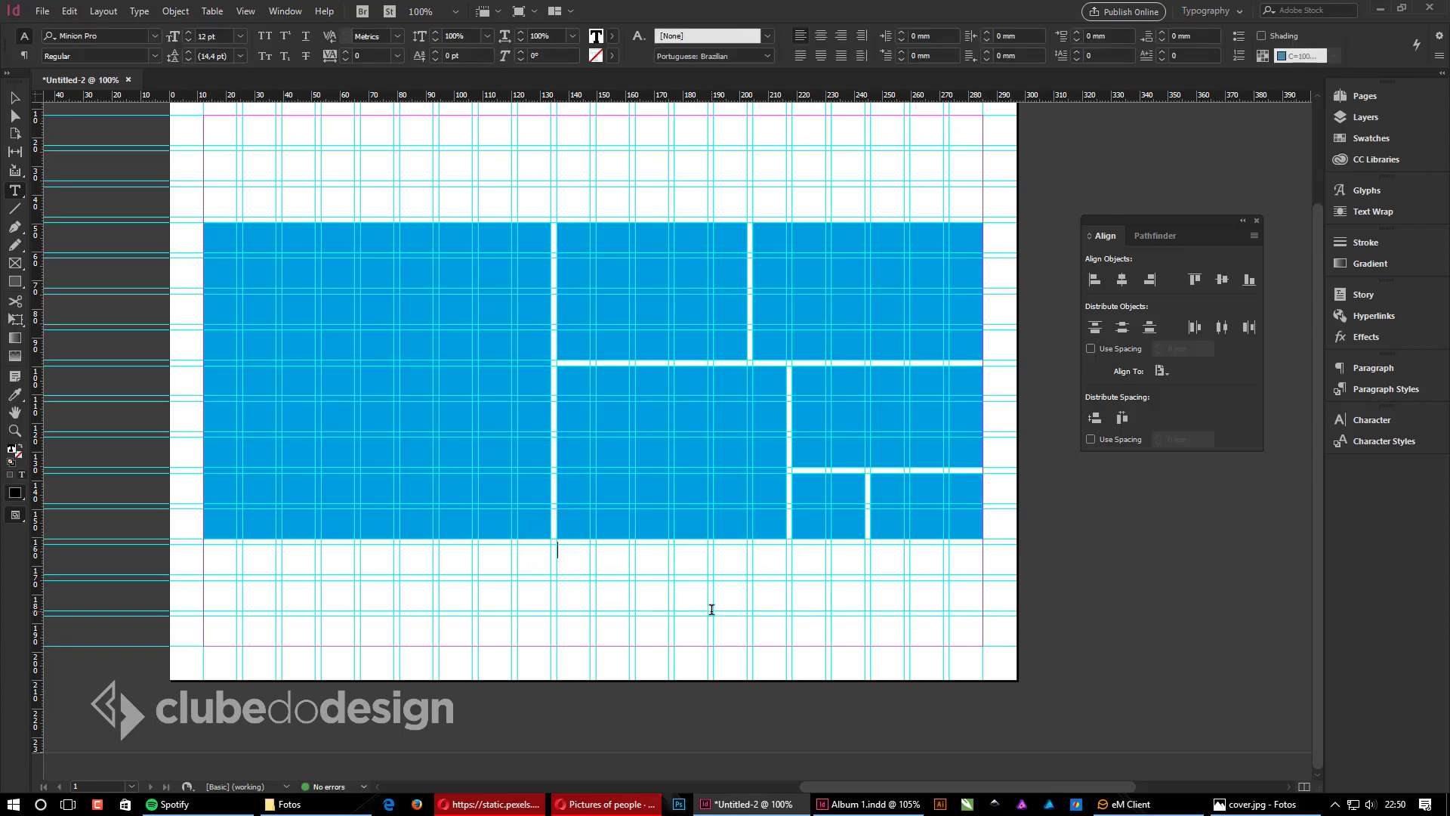
{"action": "type", "text": "FOTOALBUM"}
Step: Select the FOTOALBUM text and enlarge its font size to 70 pt
{"action": "double_click", "coordinate": [633, 551]}
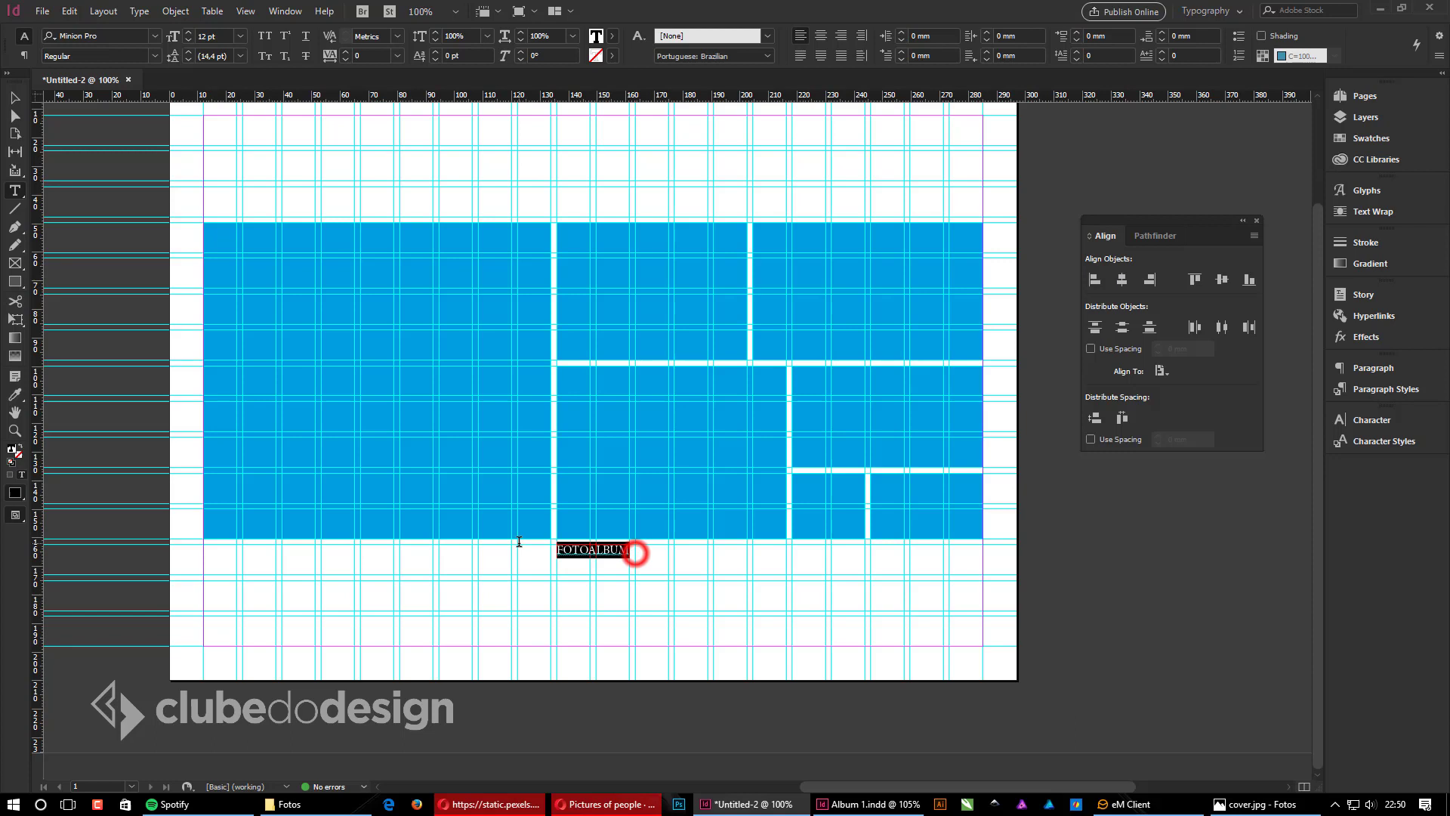
{"action": "left_click", "coordinate": [1388, 420]}
{"action": "left_click", "coordinate": [1169, 479]}
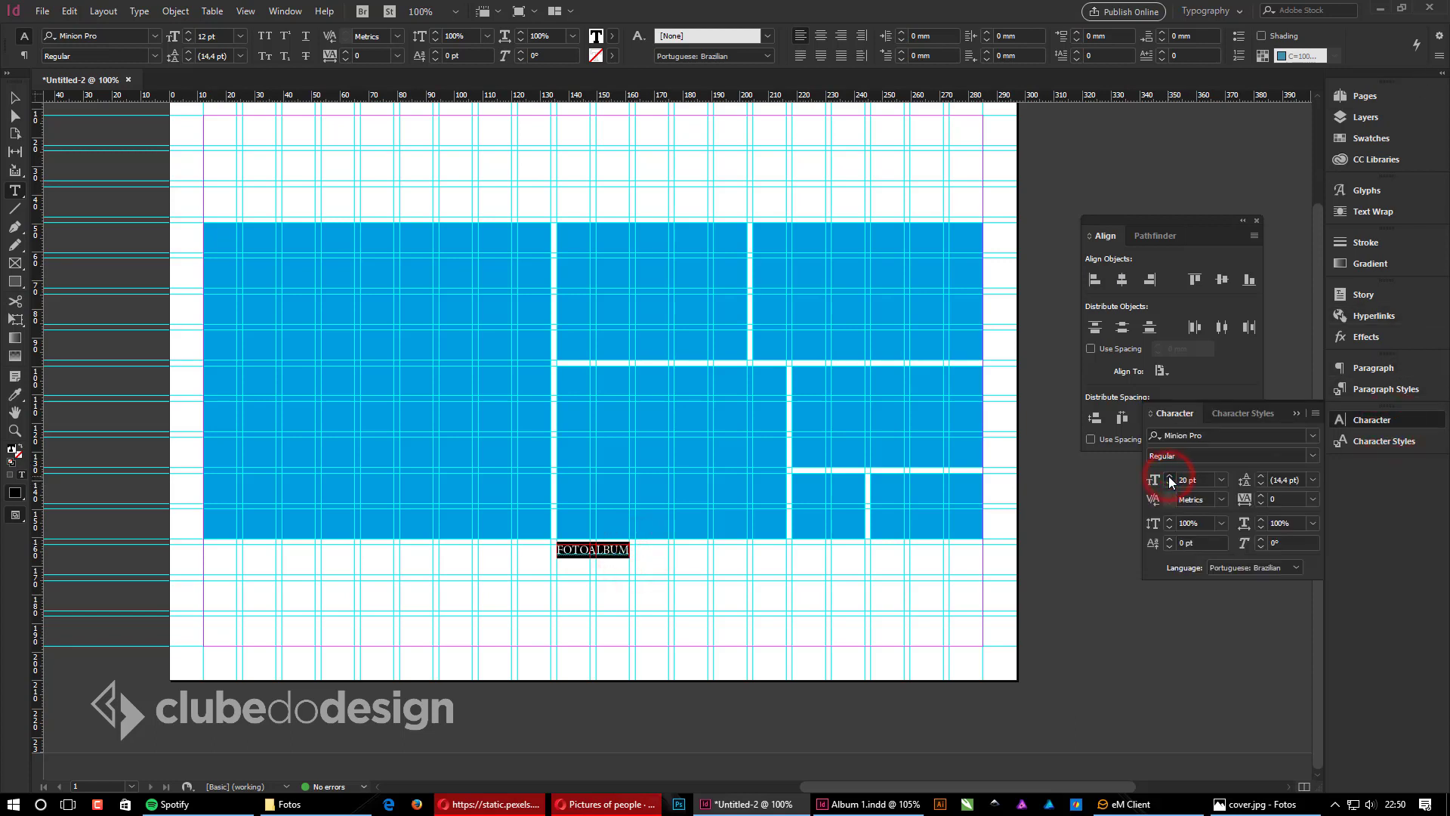
{"action": "left_click", "coordinate": [1169, 479]}
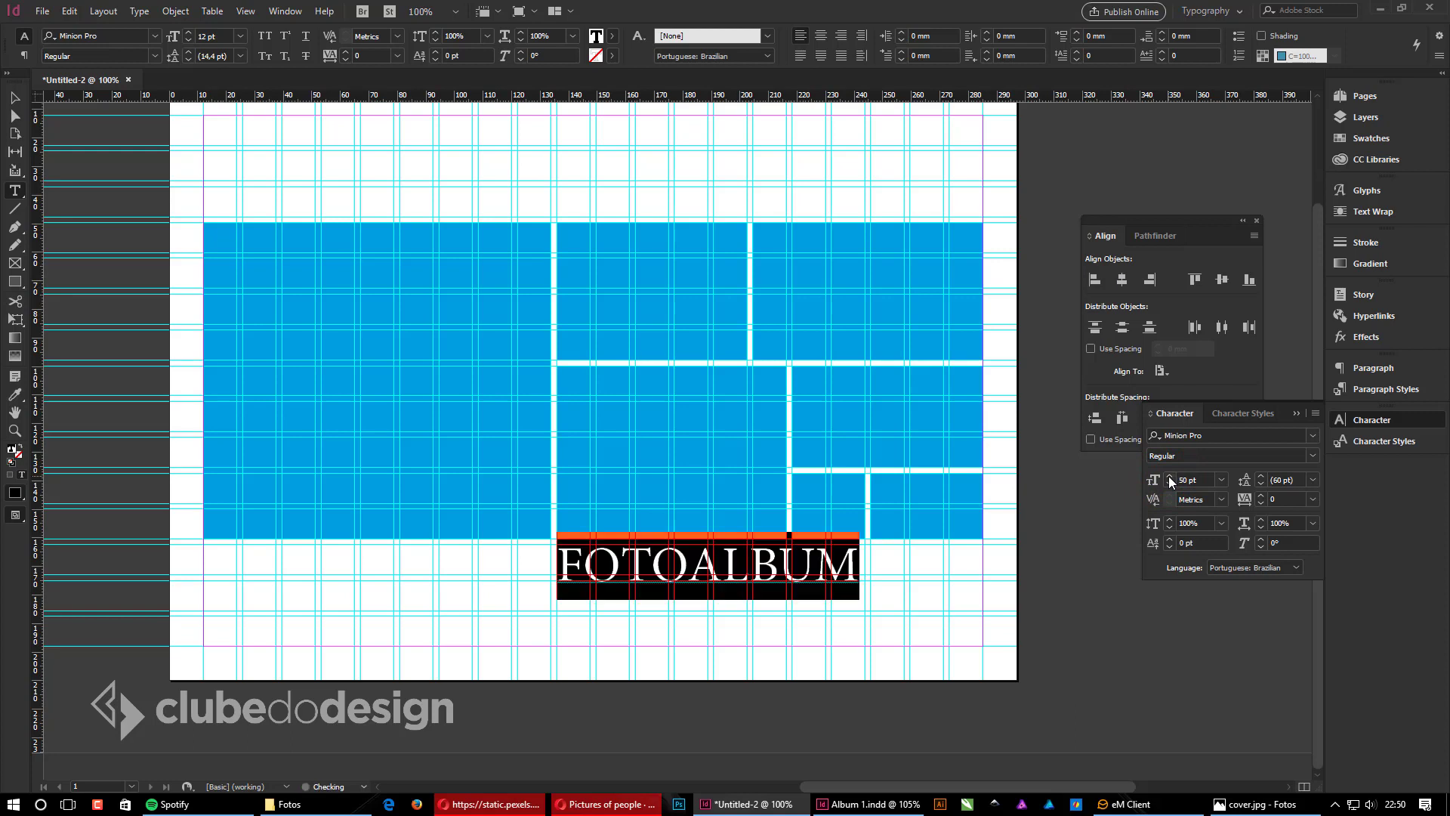
{"action": "left_click", "coordinate": [1170, 479]}
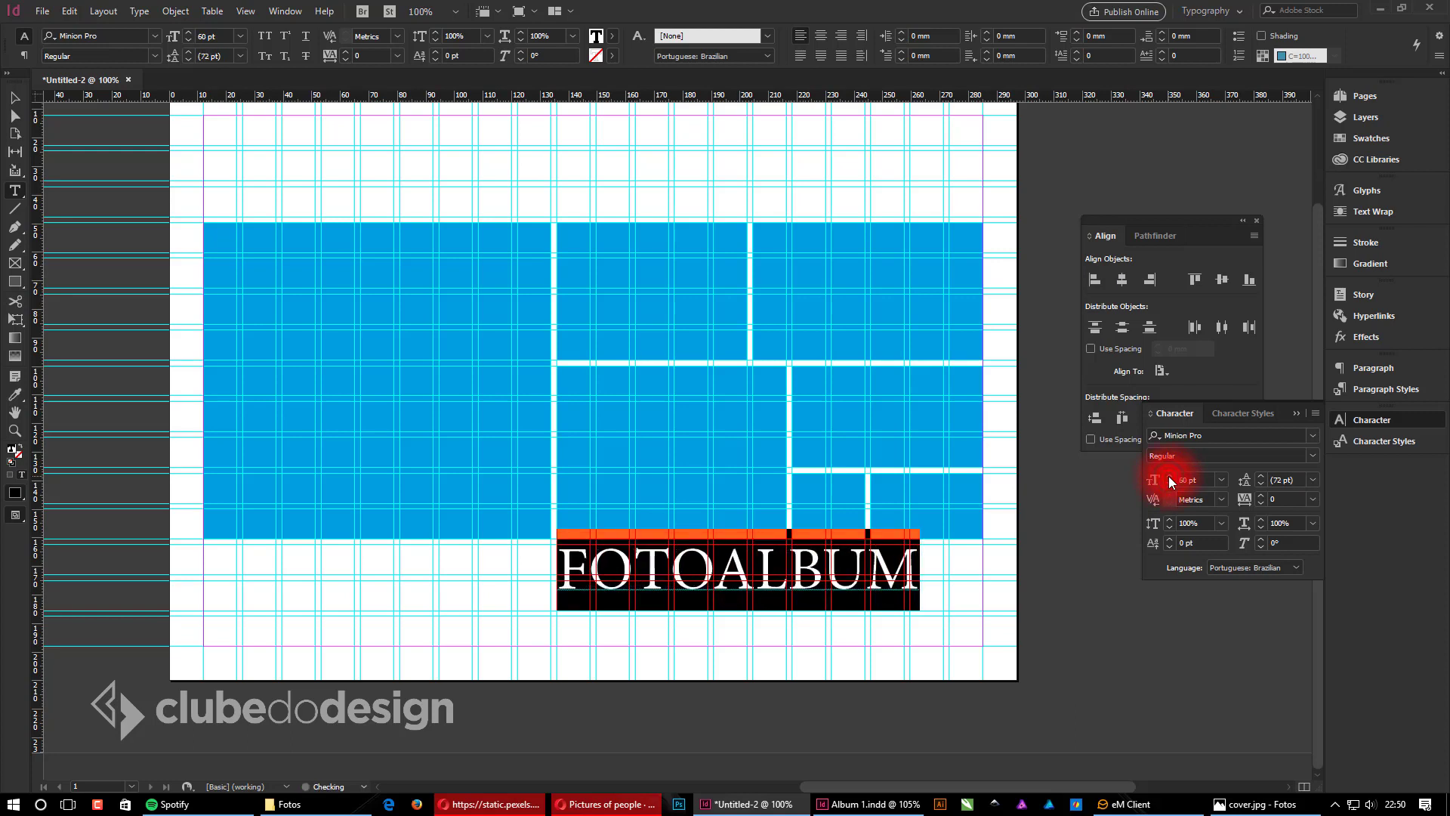
{"action": "left_click", "coordinate": [1169, 479]}
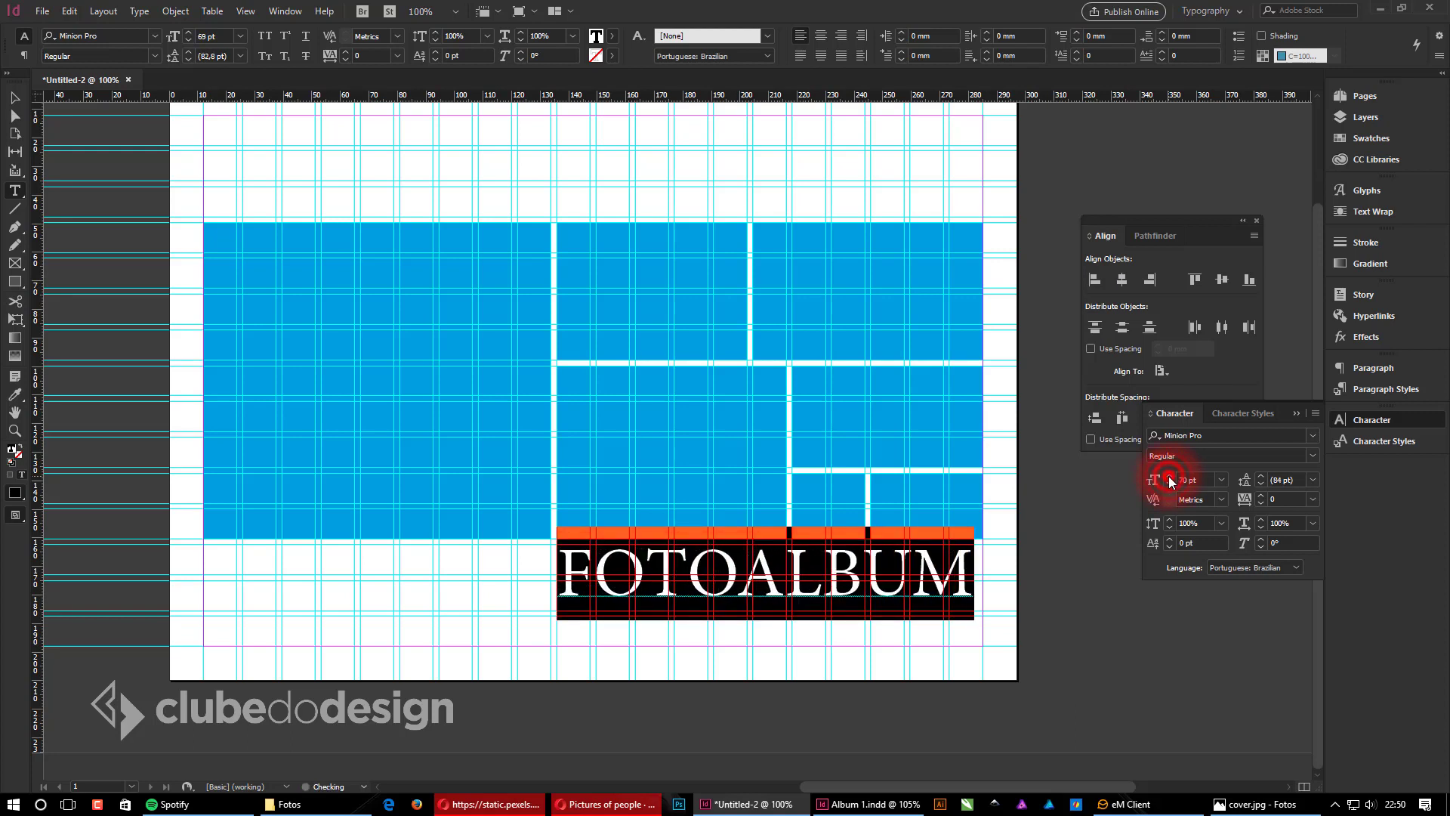
{"action": "left_click", "coordinate": [1170, 479]}
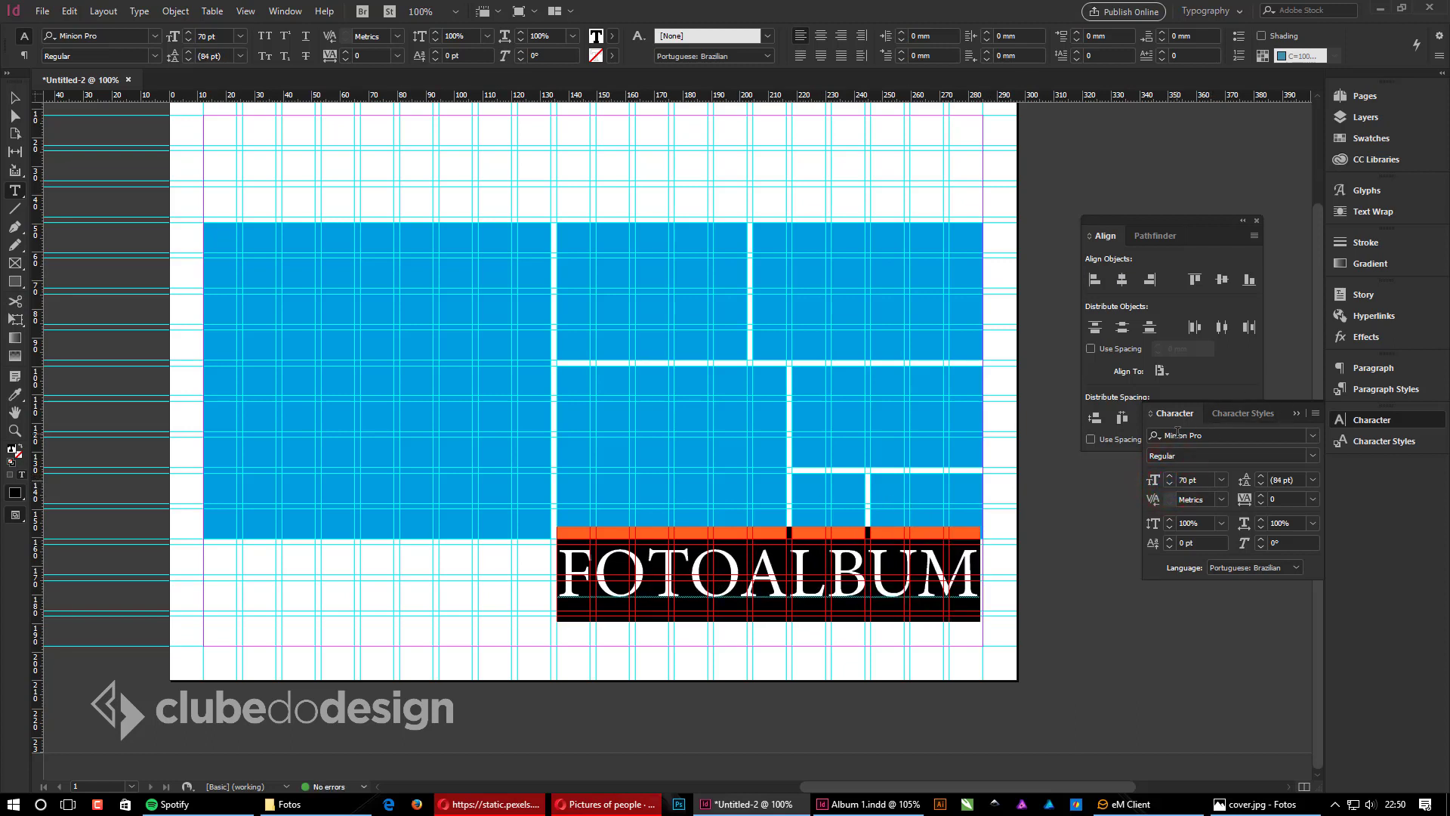
Step: Find the Segoe fonts and apply Segoe UI Light to the FOTOALBUM title
{"action": "left_click", "coordinate": [1208, 434]}
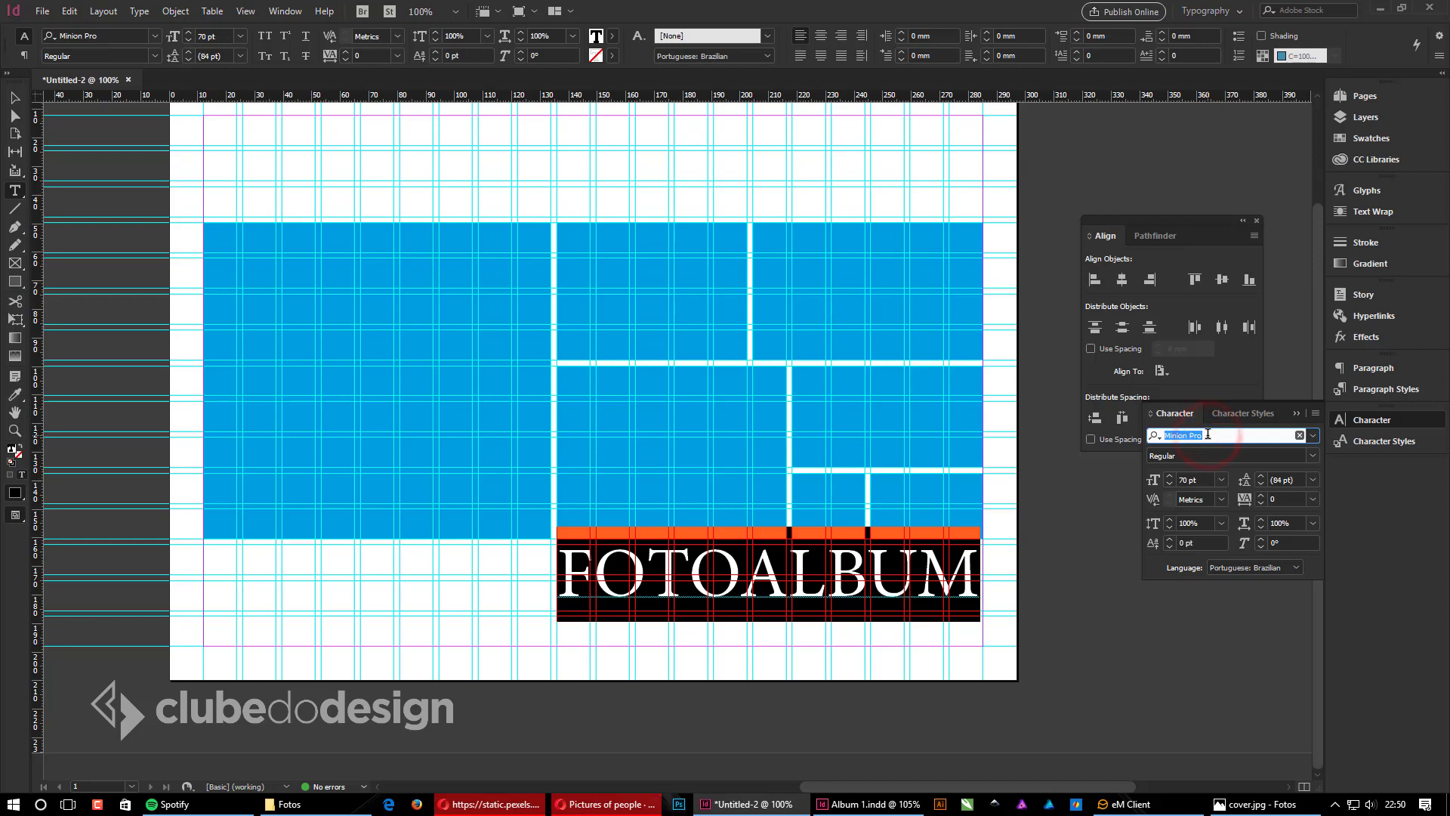
{"action": "type", "text": "SEGUE"}
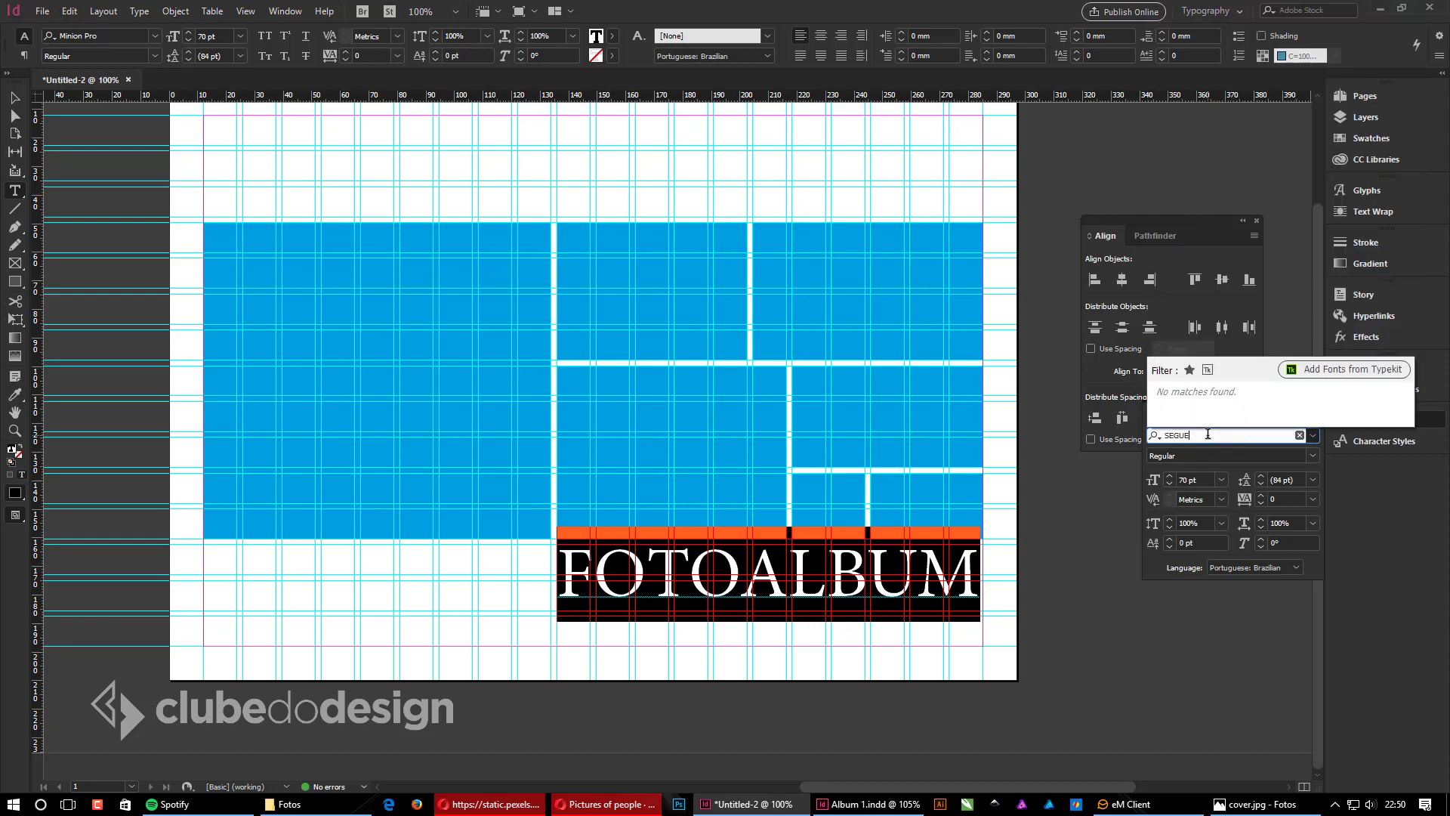
{"action": "key", "text": "BackSpace"}
{"action": "key", "text": "BackSpace"}
{"action": "key", "text": "BackSpace"}
{"action": "type", "text": "OE"}
{"action": "key", "text": "BackSpace"}
{"action": "key", "text": "BackSpace"}
{"action": "type", "text": "SE"}
{"action": "key", "text": "BackSpace"}
{"action": "type", "text": "GOE"}
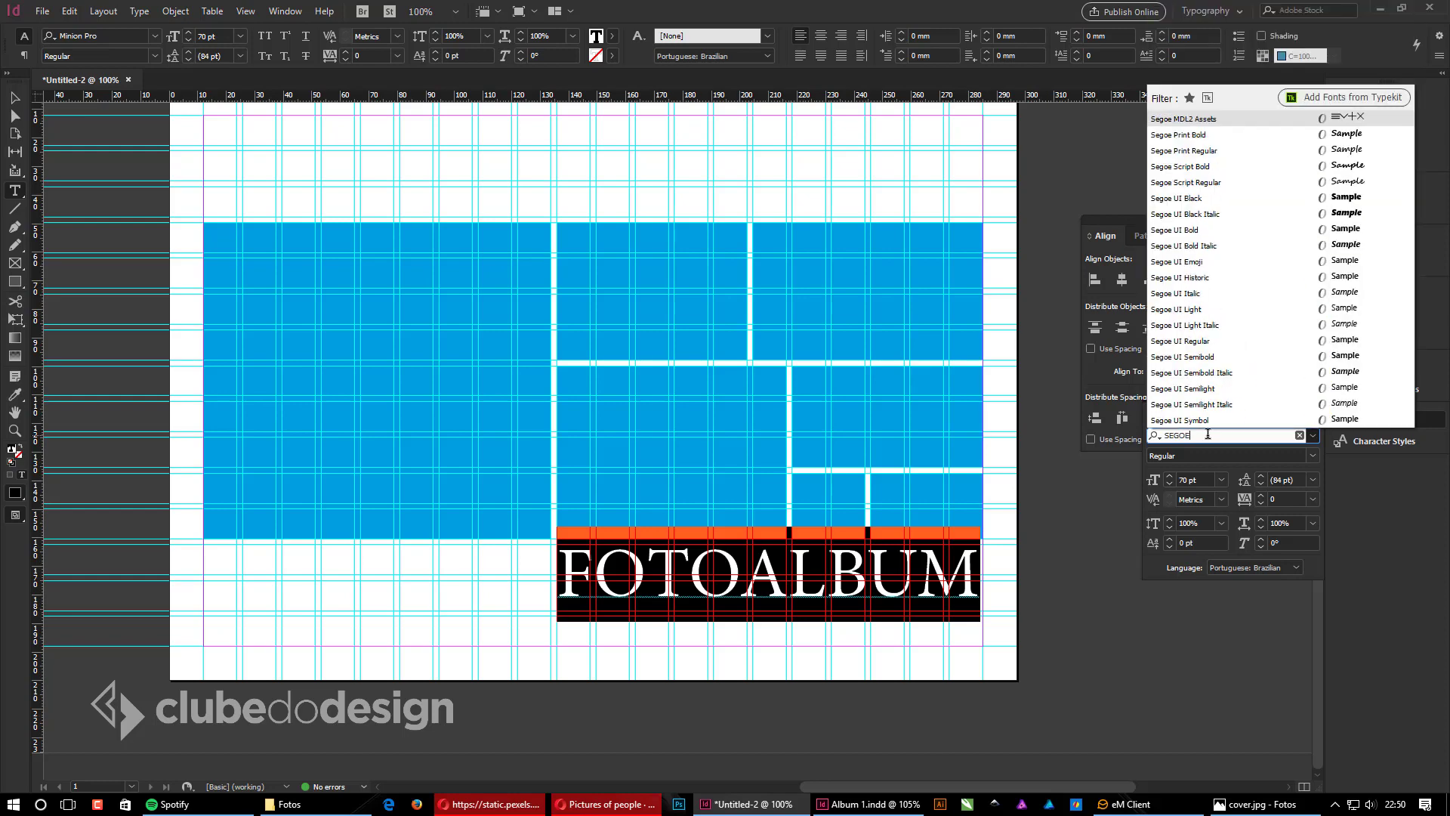
{"action": "left_click", "coordinate": [1188, 308]}
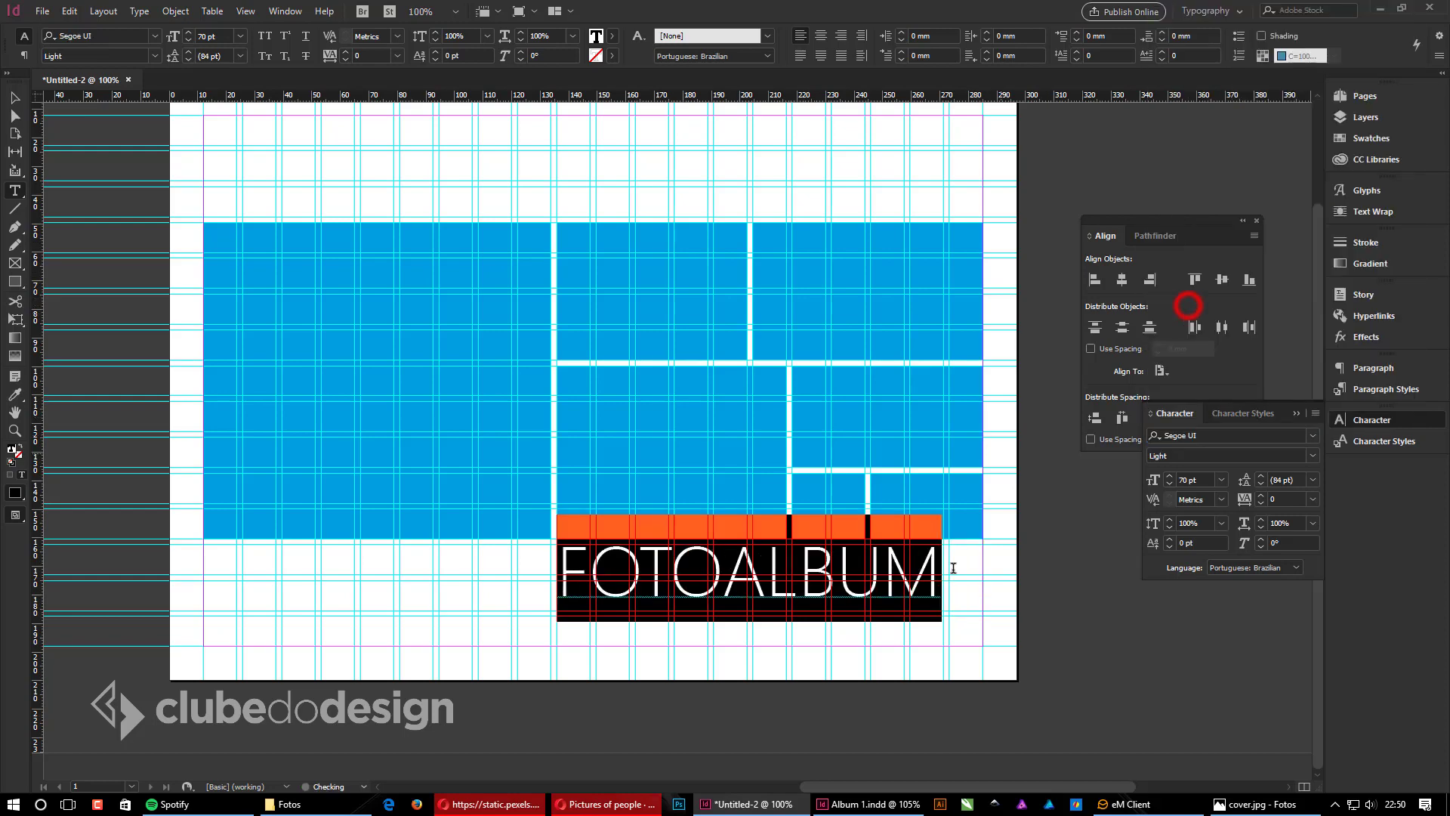
Step: Enlarge the title to 77 pt so it spans the width of the smaller blocks, and deselect its frame
{"action": "left_click", "coordinate": [1170, 477]}
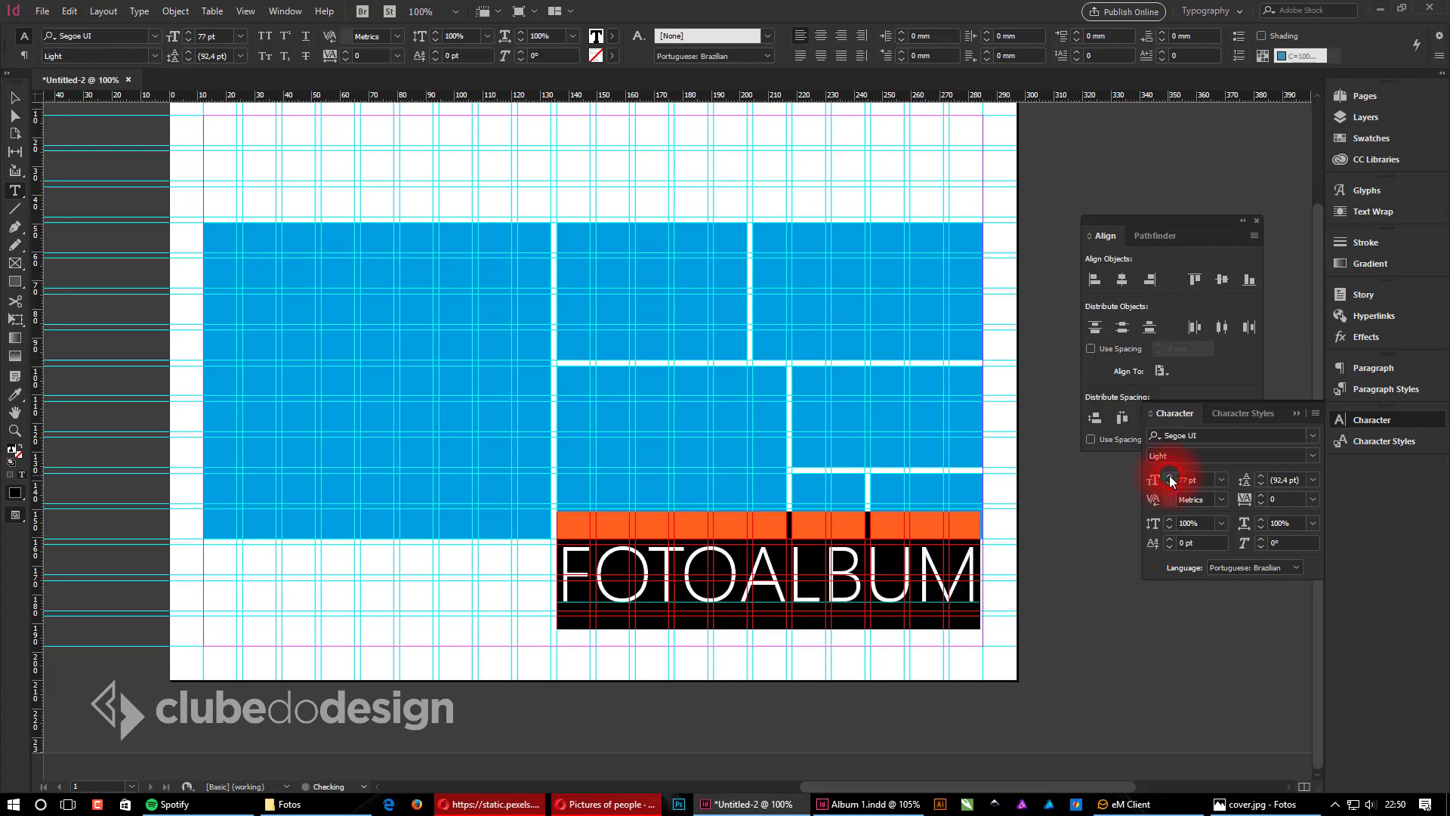
{"action": "left_click", "coordinate": [1169, 484]}
{"action": "left_click", "coordinate": [19, 98]}
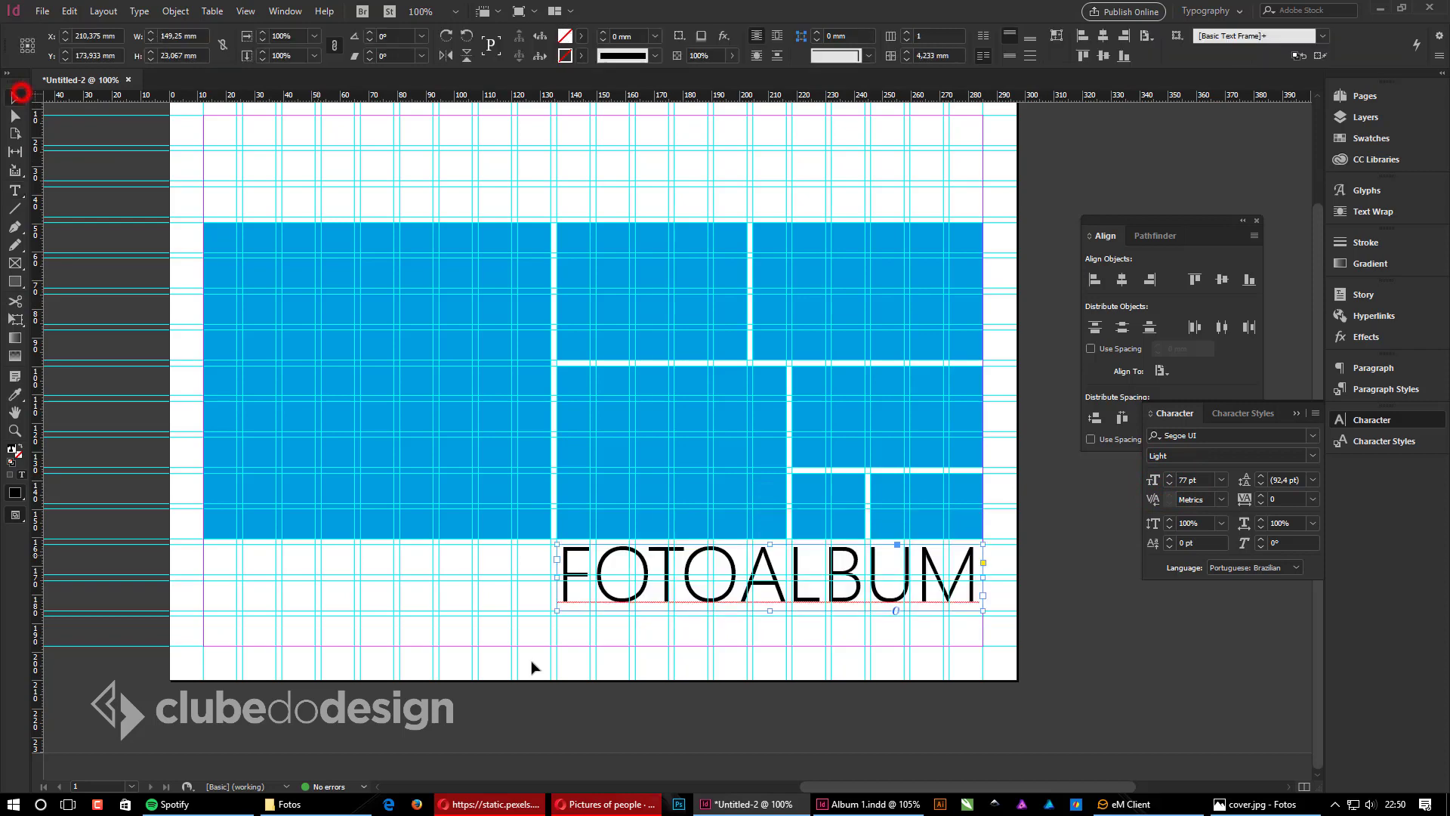
{"action": "left_click", "coordinate": [950, 666]}
Step: Move the FOTOALBUM title down so its letters rest on the guide, and shorten its frame to about 20 mm high
{"action": "key", "text": "ctrl+space"}
{"action": "left_click_drag", "start_coordinate": [479, 469], "coordinate": [779, 672]}
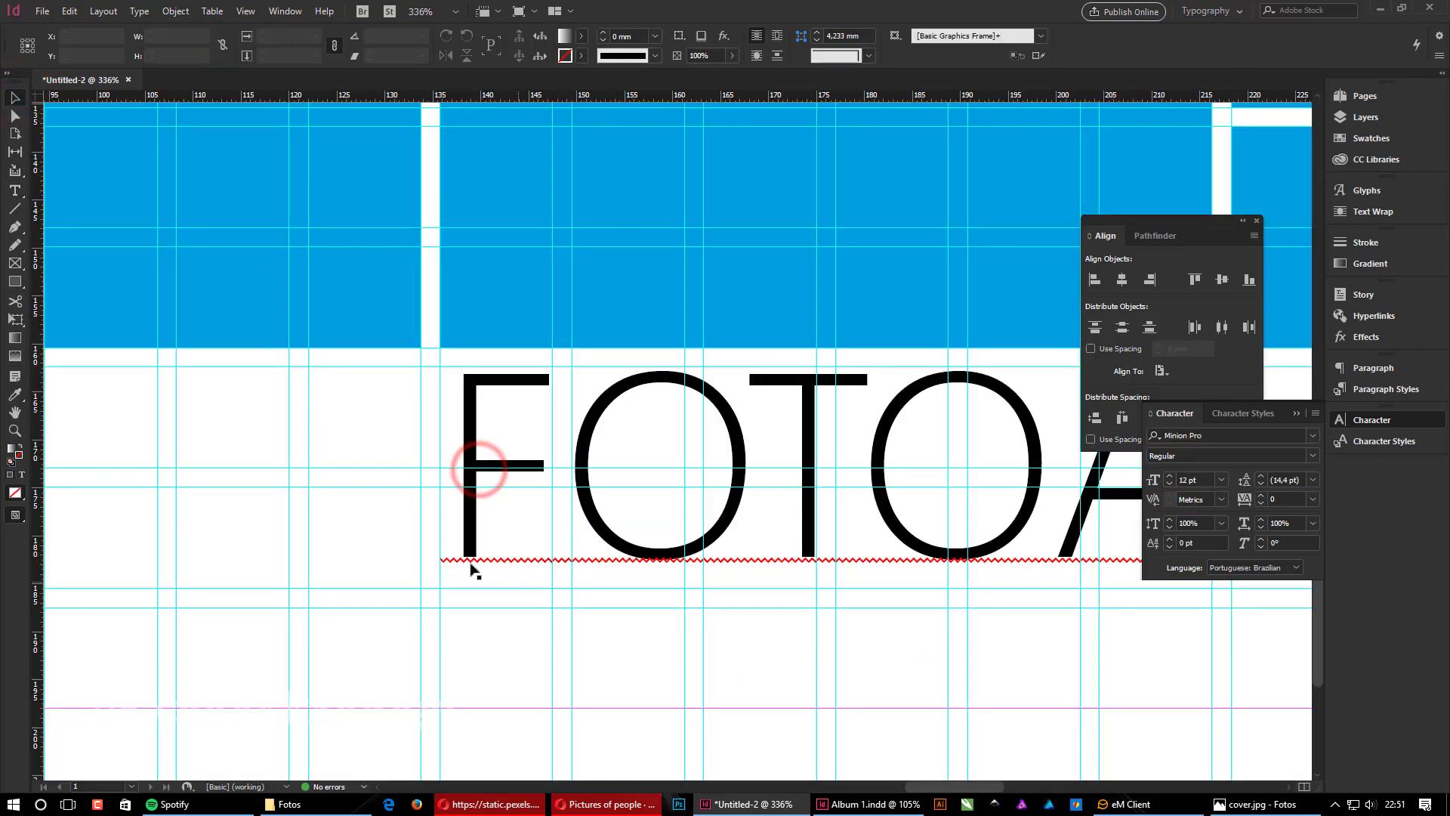
{"action": "left_click_drag", "start_coordinate": [470, 559], "coordinate": [468, 589]}
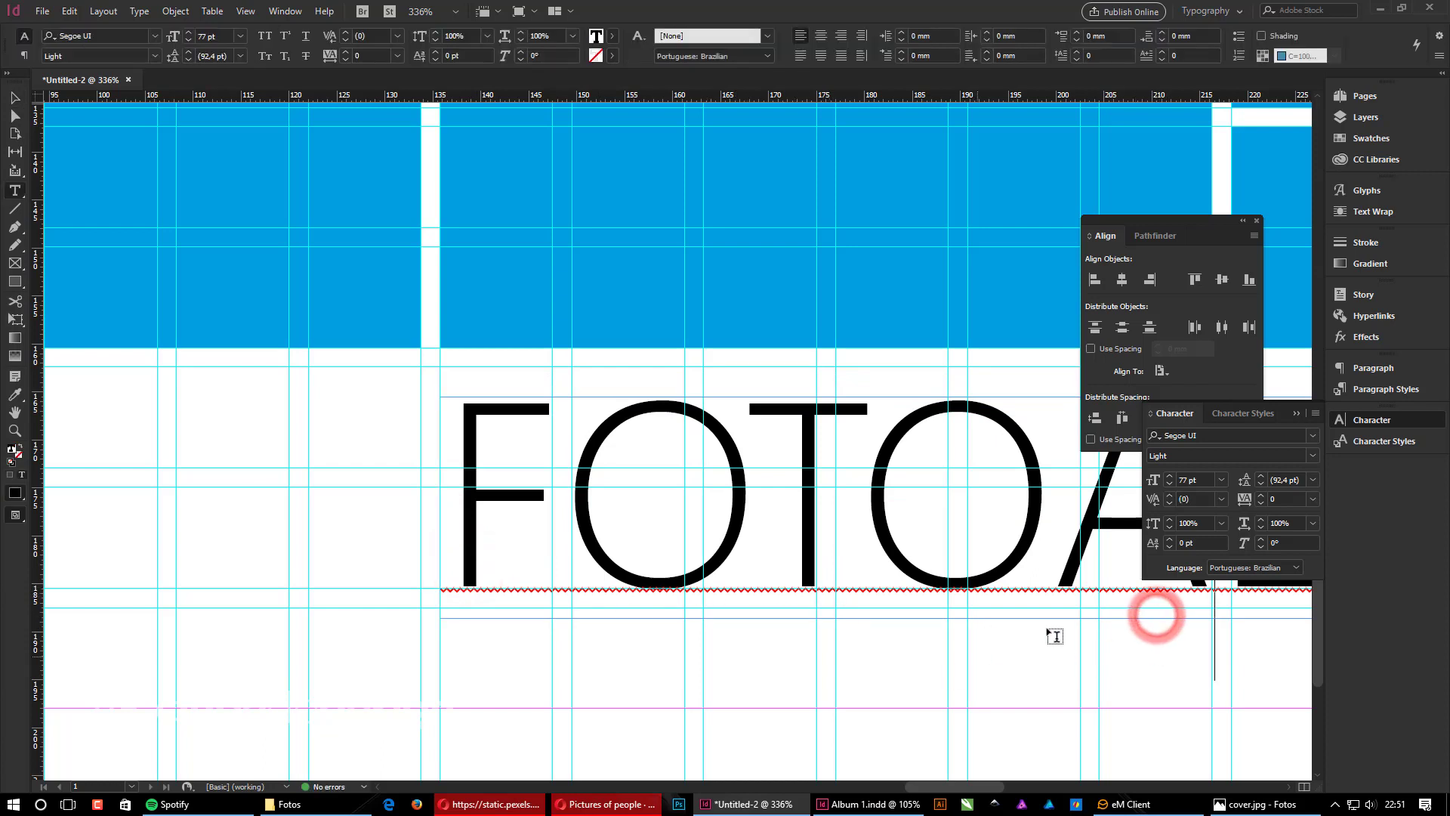
{"action": "left_click", "coordinate": [1160, 618]}
{"action": "key", "text": "Escape"}
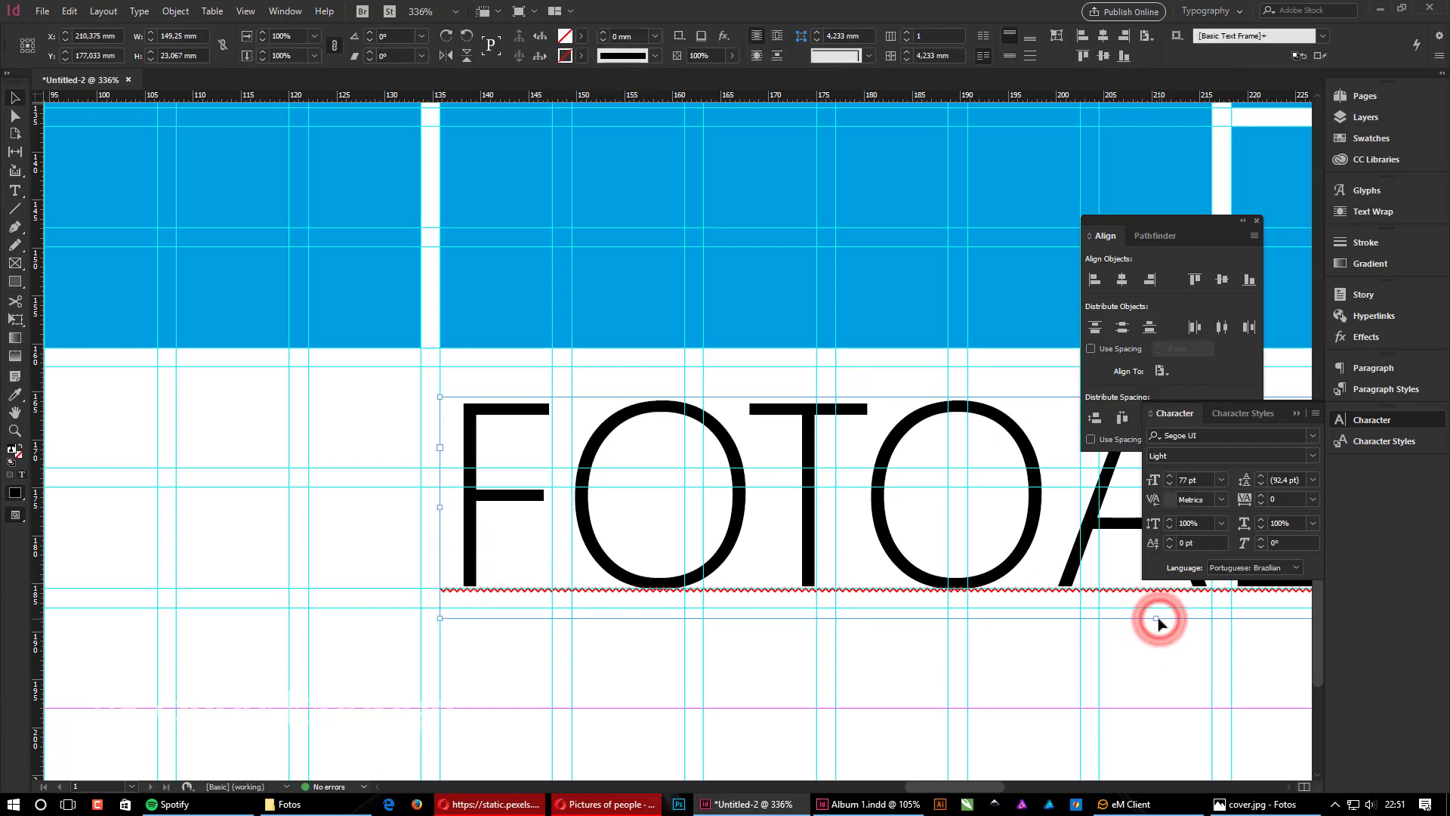
{"action": "left_click", "coordinate": [857, 638], "text": "ctrl+alt"}
{"action": "left_click", "coordinate": [909, 589], "text": "ctrl+alt"}
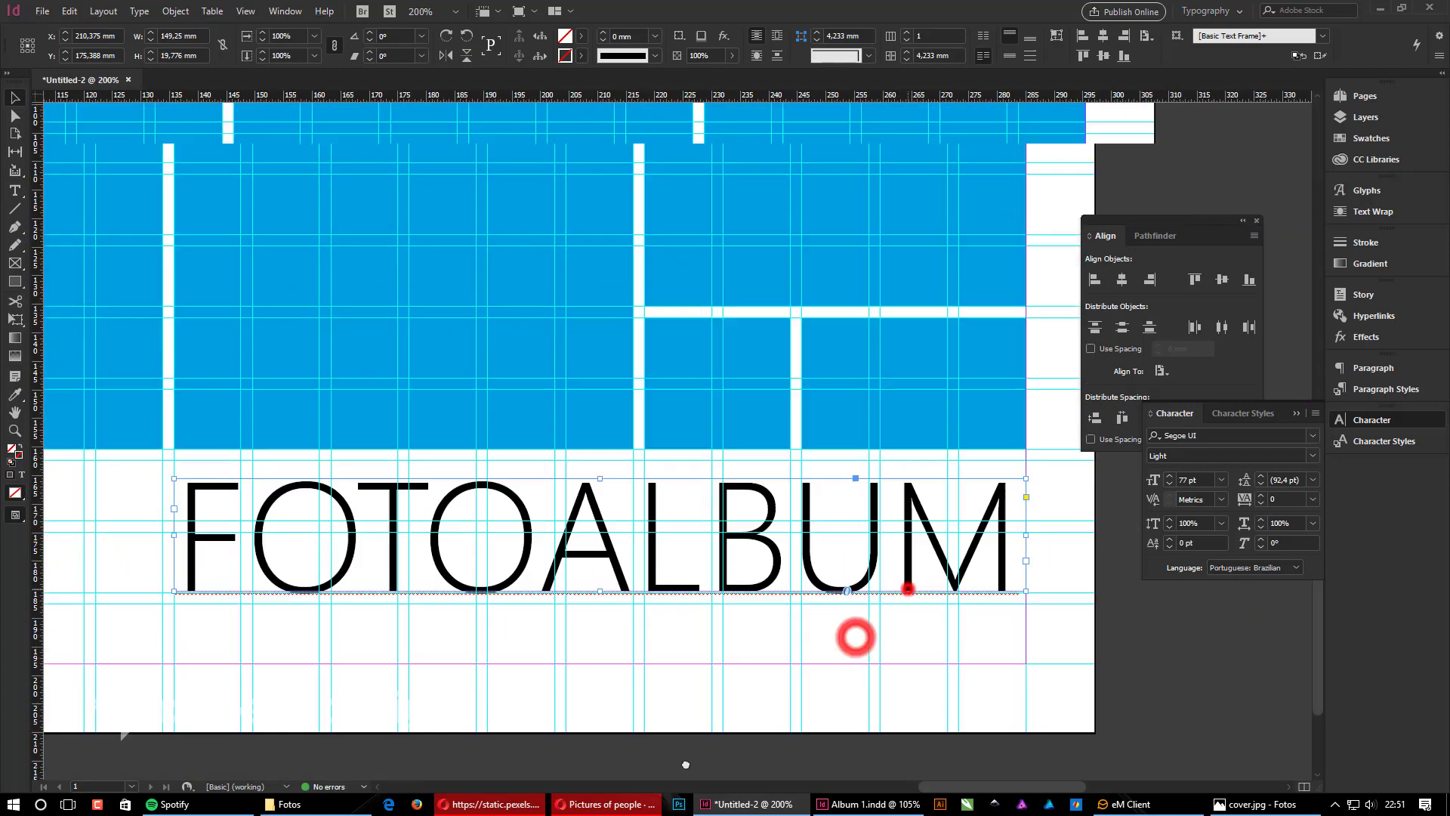
Step: Preview the cover without guides to check the title's alignment with the picture blocks, then restore the guides
{"action": "left_click", "coordinate": [647, 696], "text": "ctrl+alt"}
{"action": "left_click_drag", "start_coordinate": [515, 501], "coordinate": [673, 614]}
{"action": "key", "text": "w"}
{"action": "left_click", "coordinate": [719, 570], "text": "ctrl+alt"}
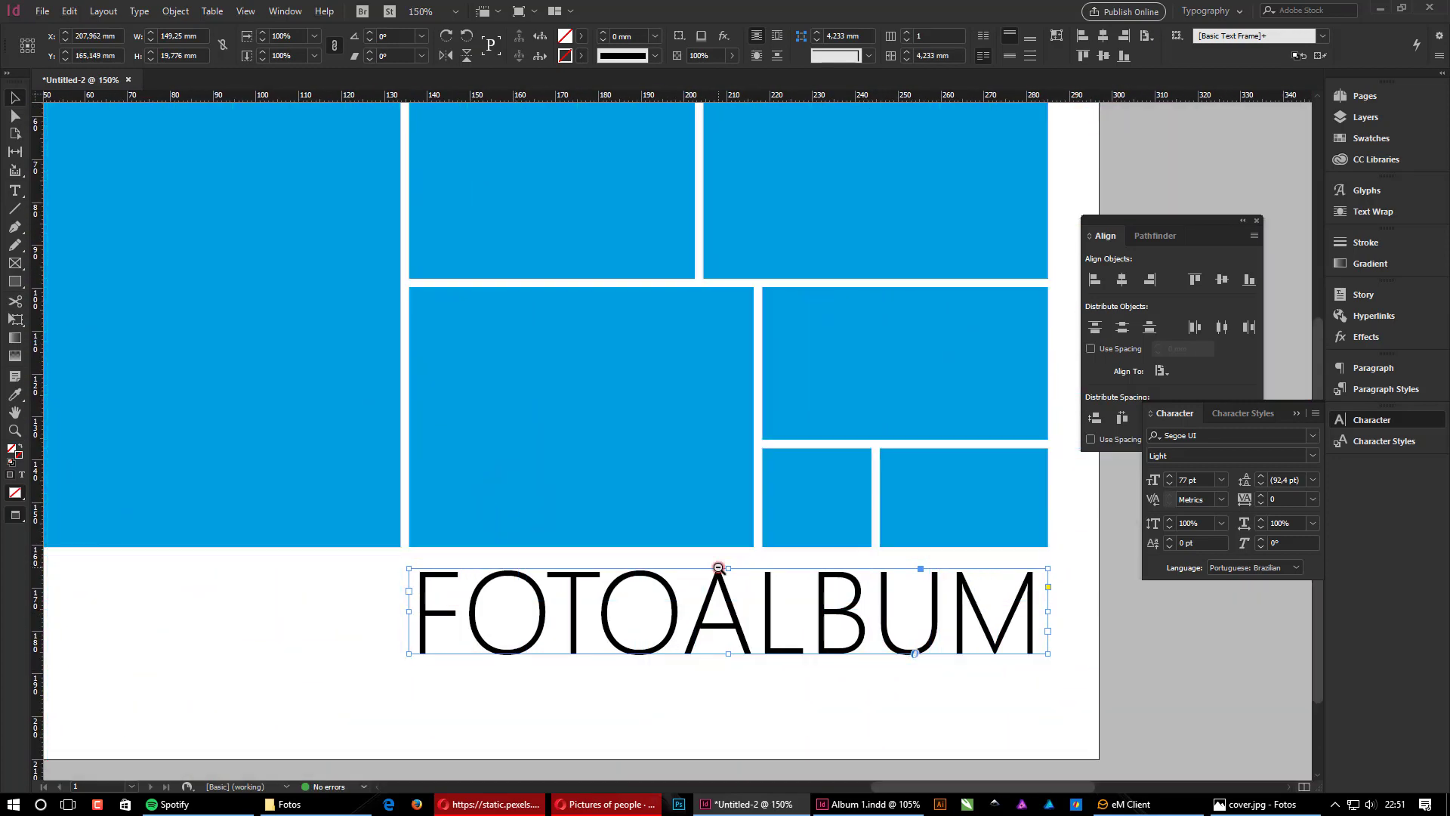
{"action": "left_click_drag", "start_coordinate": [634, 531], "coordinate": [796, 493]}
{"action": "left_click", "coordinate": [1040, 588]}
{"action": "left_click", "coordinate": [627, 685]}
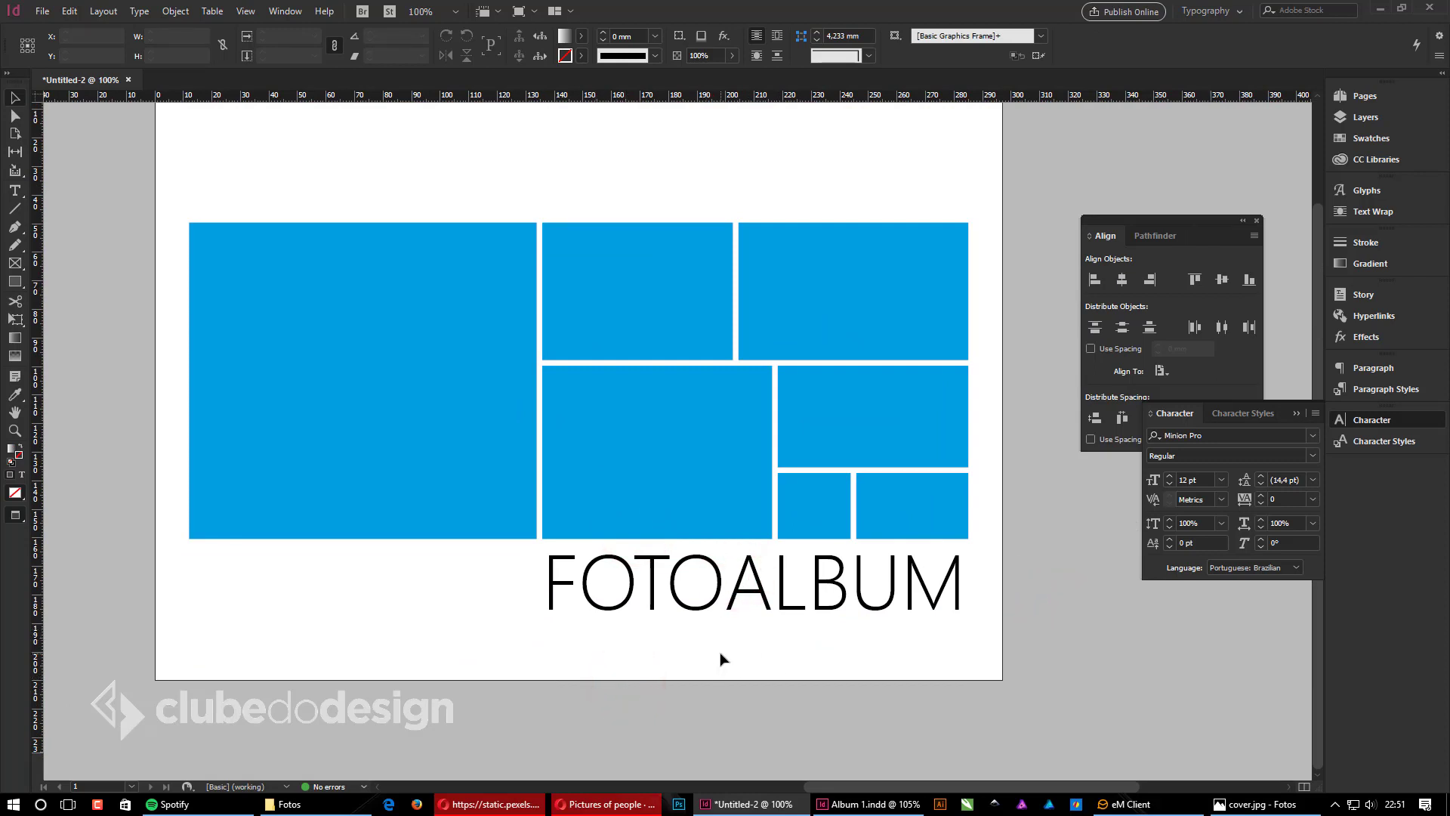
{"action": "key", "text": "w"}
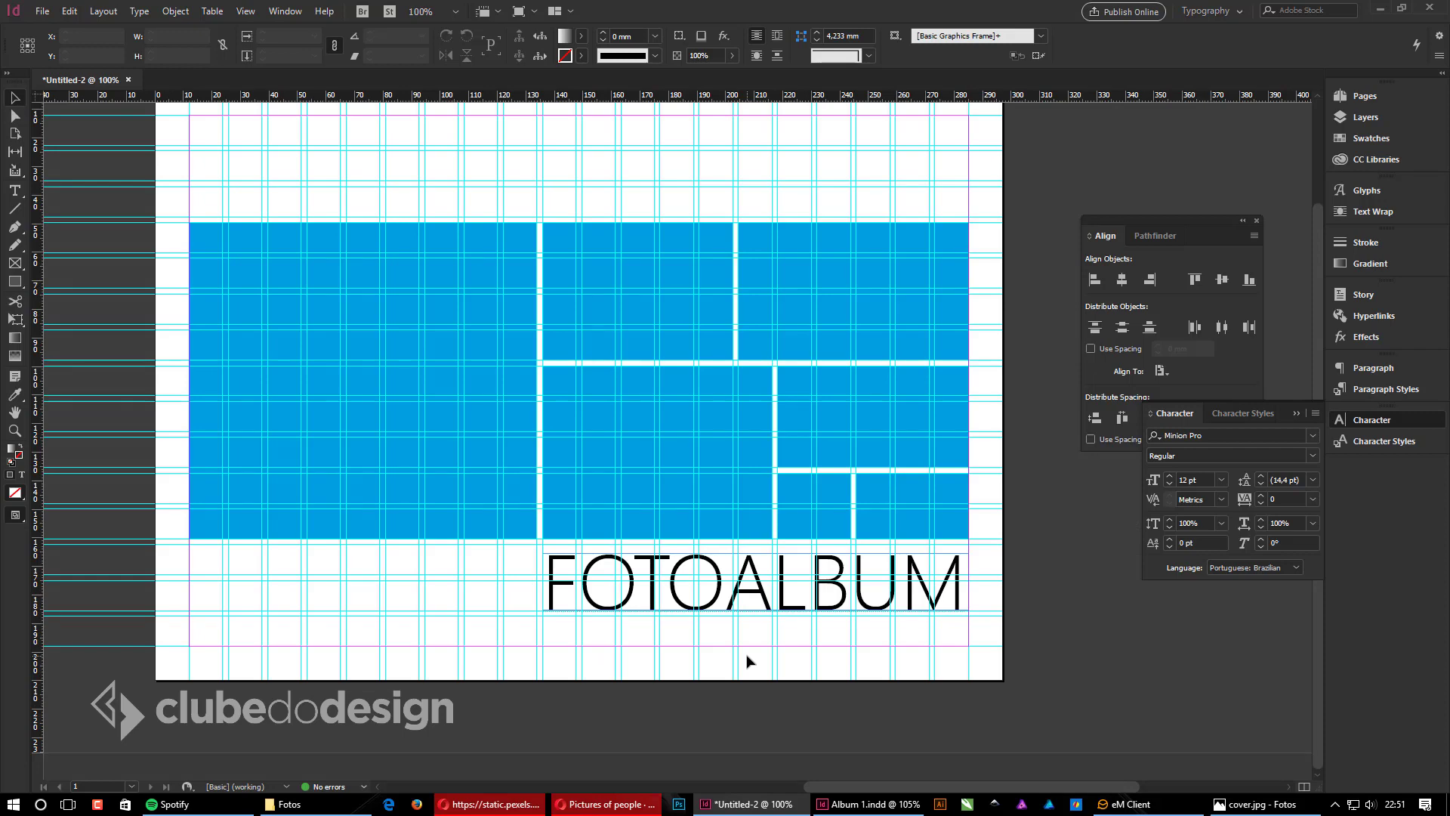
Step: Inspect the FOTOALBUM title and picture blocks against the guide grid, leaving the title deselected
{"action": "mouse_move", "coordinate": [179, 157]}
{"action": "left_mouse_down"}
{"action": "mouse_move", "coordinate": [456, 247]}
{"action": "mouse_move", "coordinate": [1041, 683]}
{"action": "left_mouse_up"}
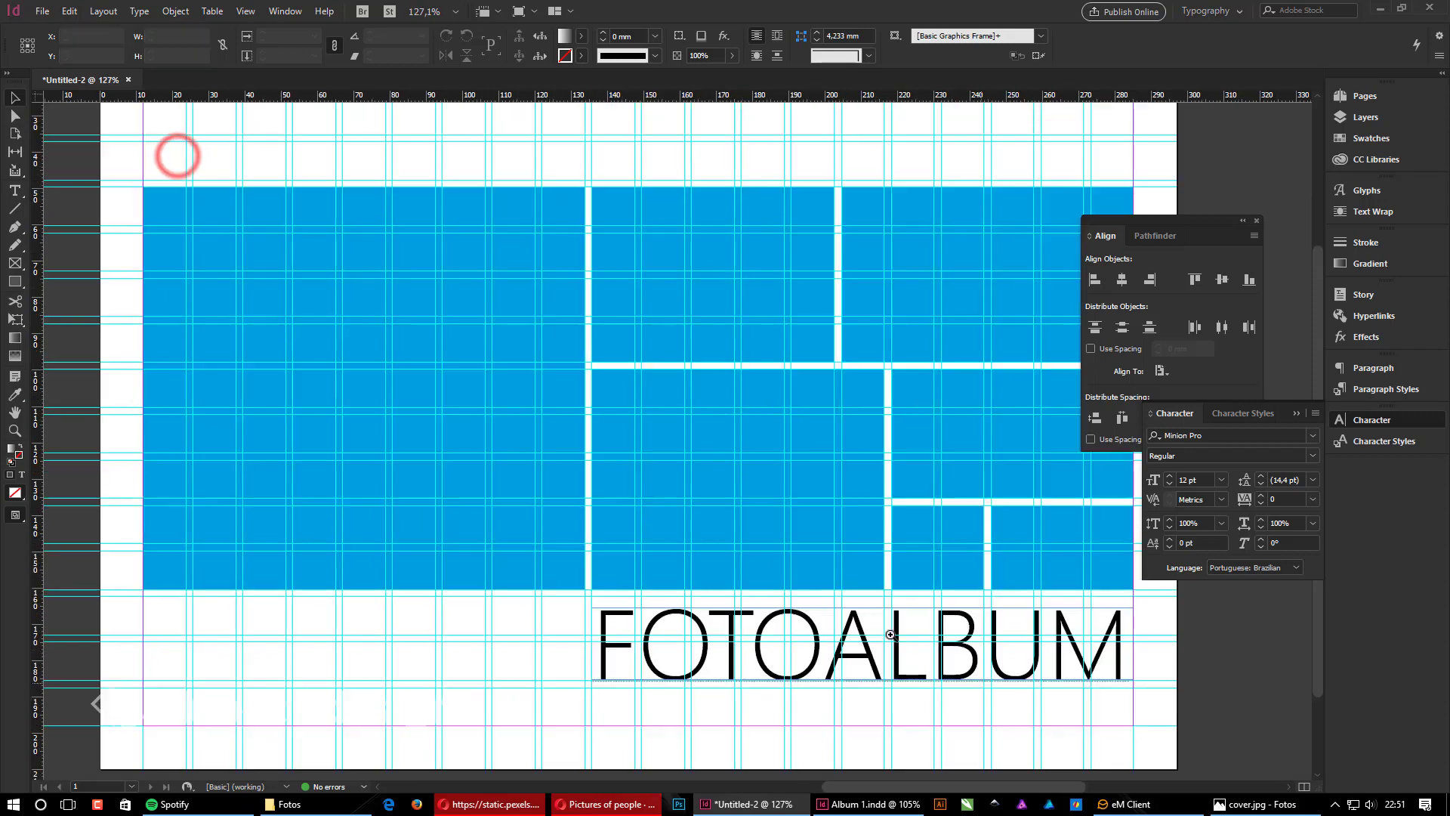
{"action": "left_click", "coordinate": [679, 380], "text": "alt"}
{"action": "left_click", "coordinate": [679, 380], "text": "alt"}
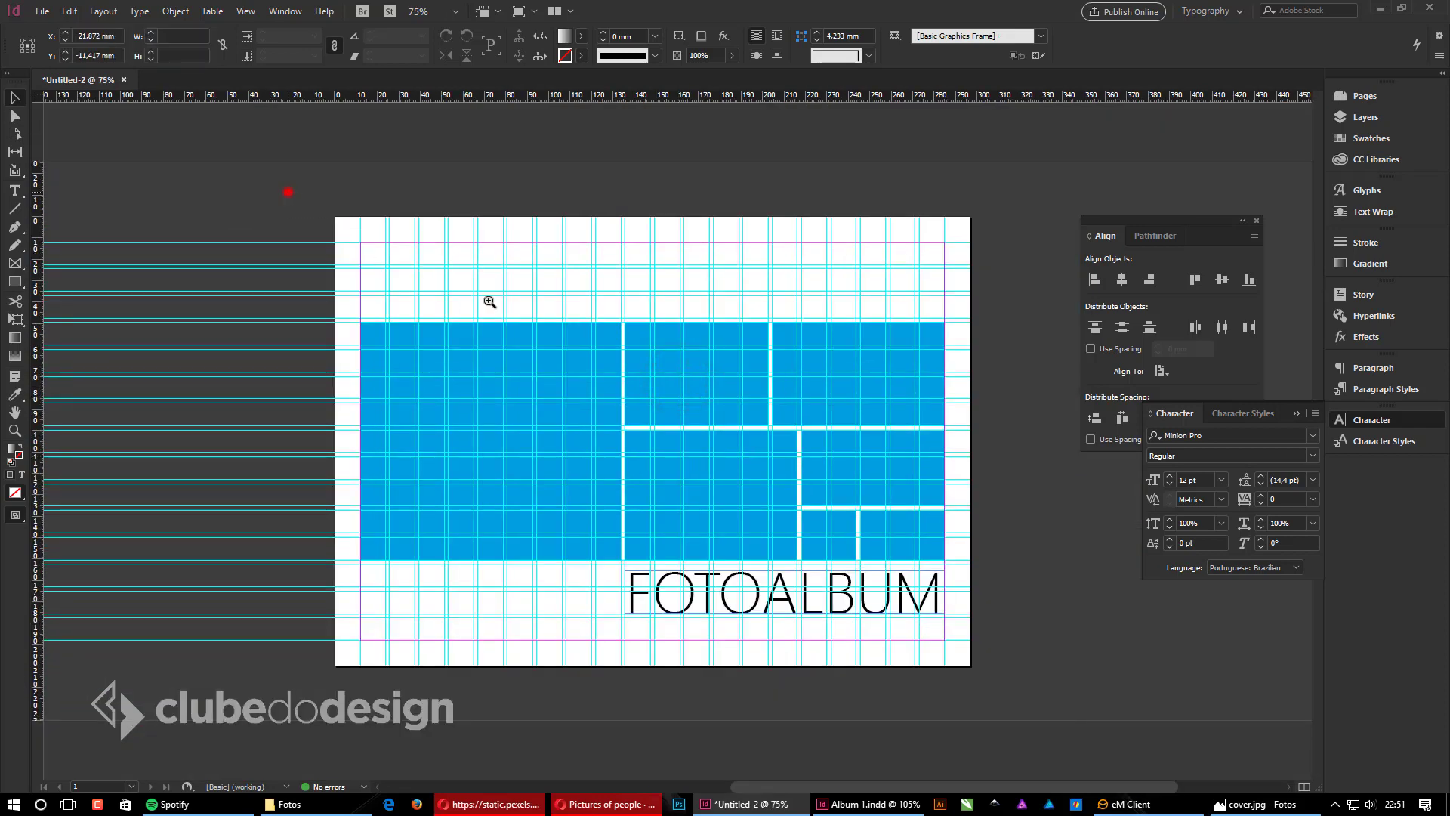
{"action": "left_click_drag", "start_coordinate": [288, 192], "coordinate": [1018, 662]}
{"action": "left_click", "coordinate": [920, 586]}
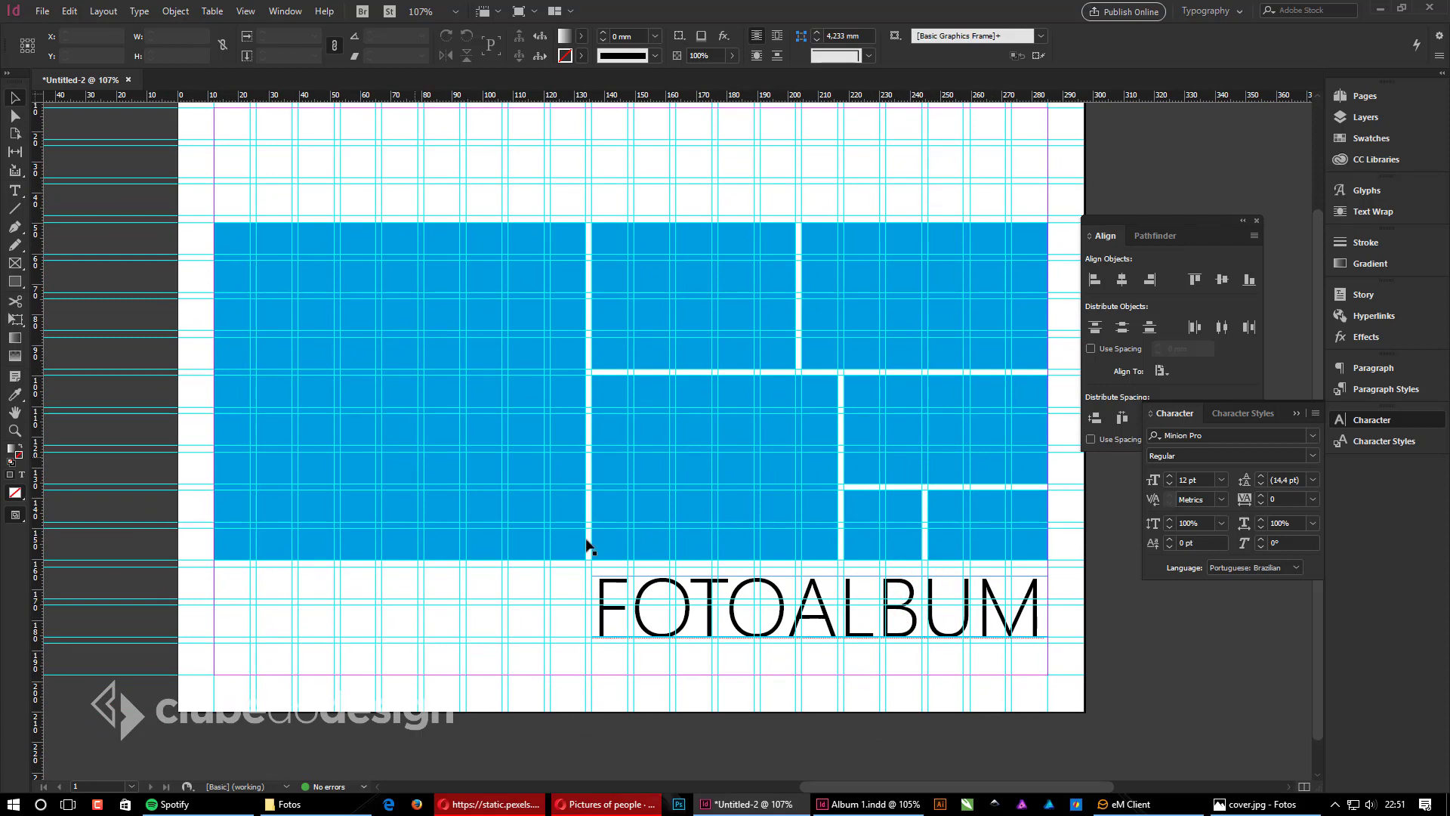
{"action": "double_click", "coordinate": [812, 600]}
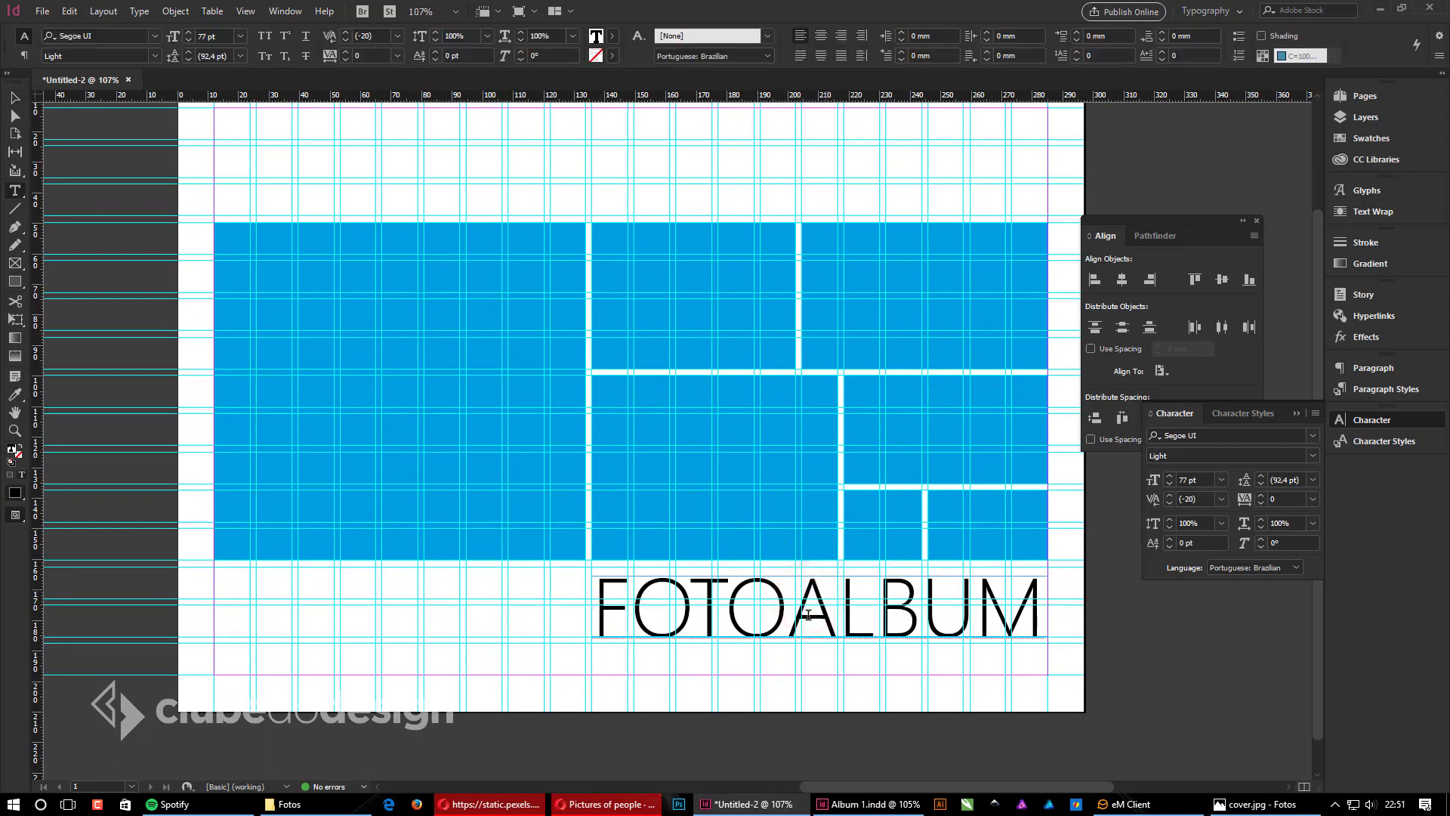
{"action": "key", "text": "Escape"}
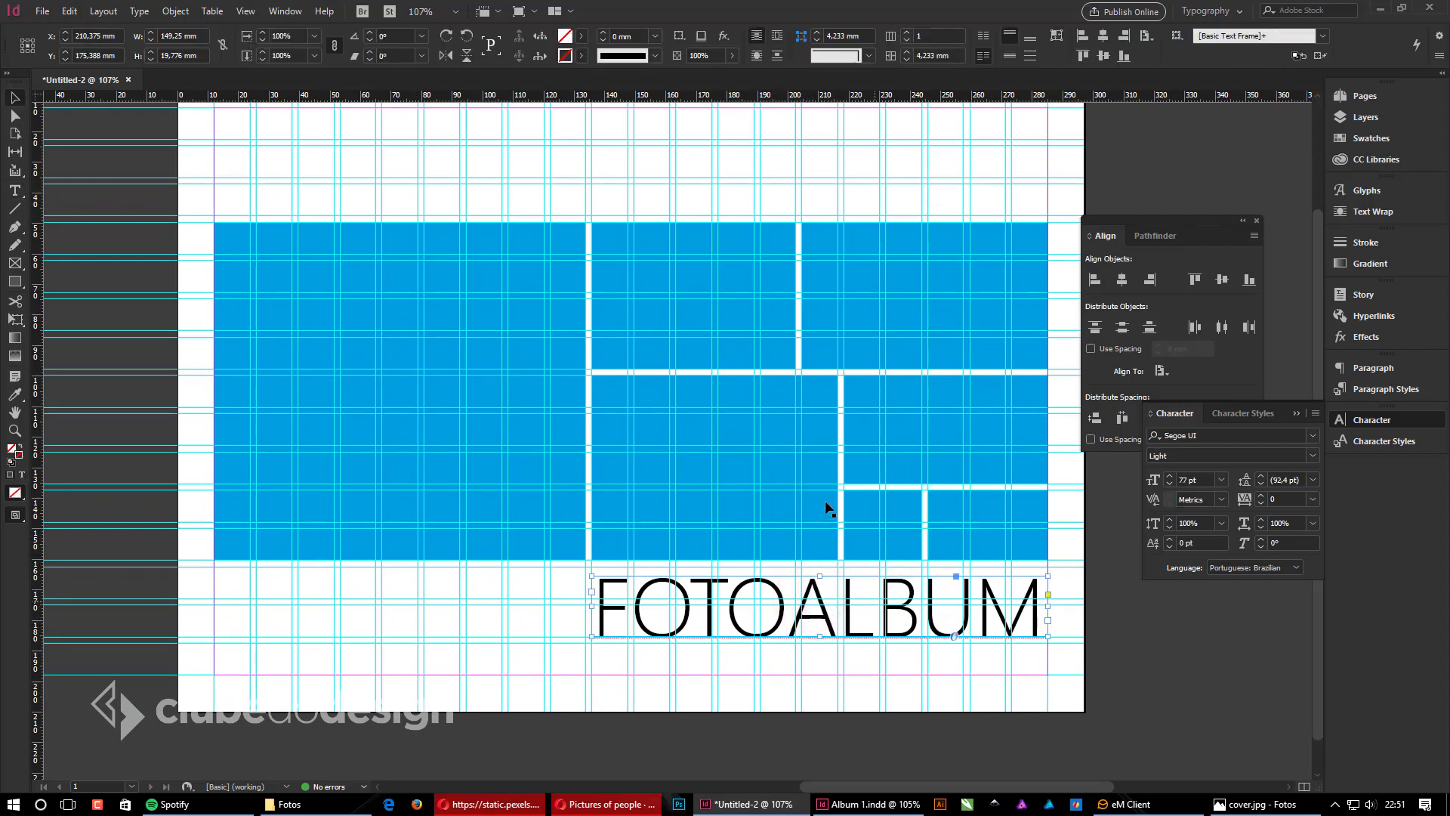
{"action": "left_click", "coordinate": [1124, 695]}
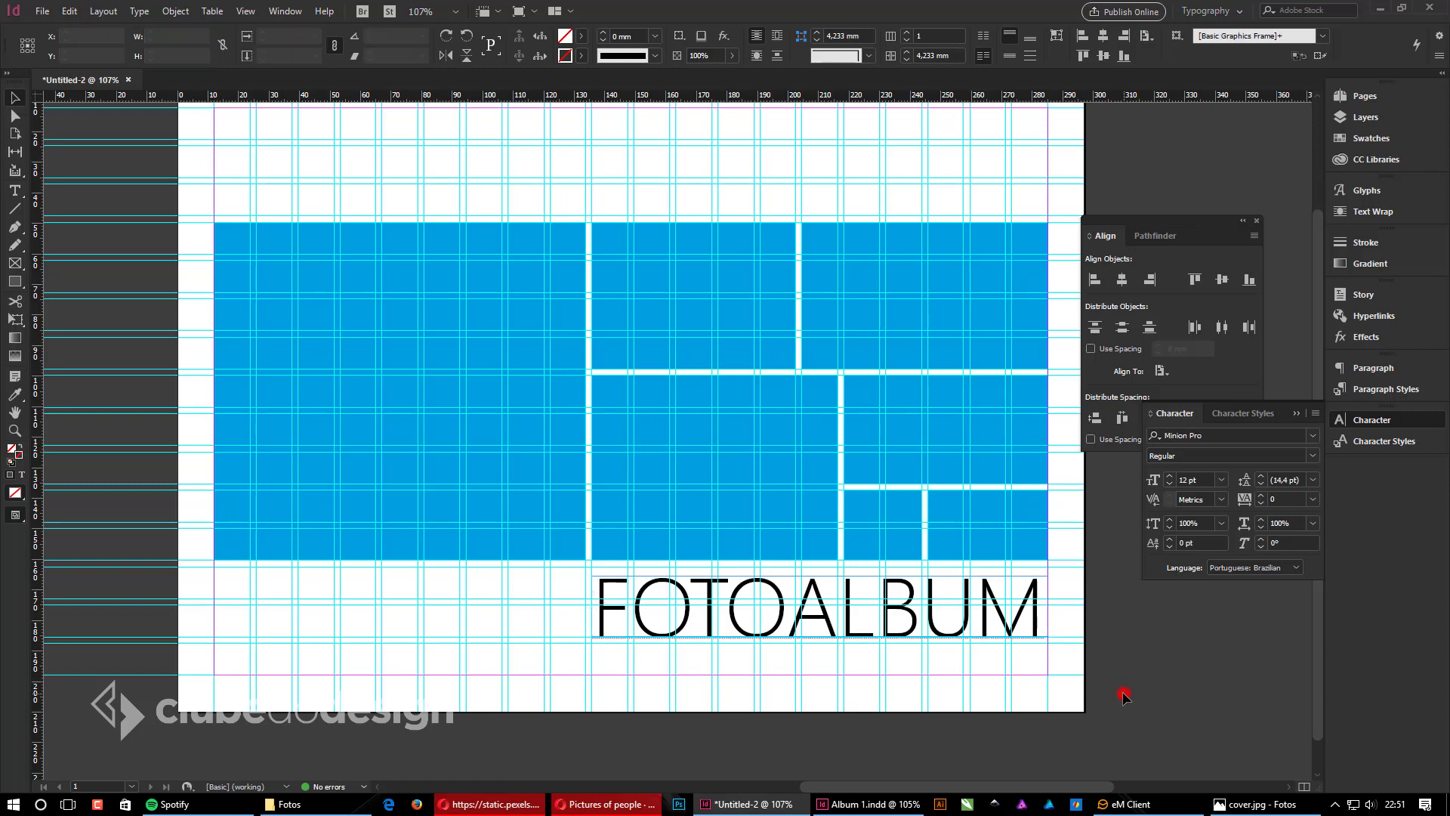
Step: Preview the whole cover page without guides and compare it with the layout on the grid
{"action": "key", "text": "w"}
{"action": "left_click", "coordinate": [720, 526], "text": "ctrl+alt"}
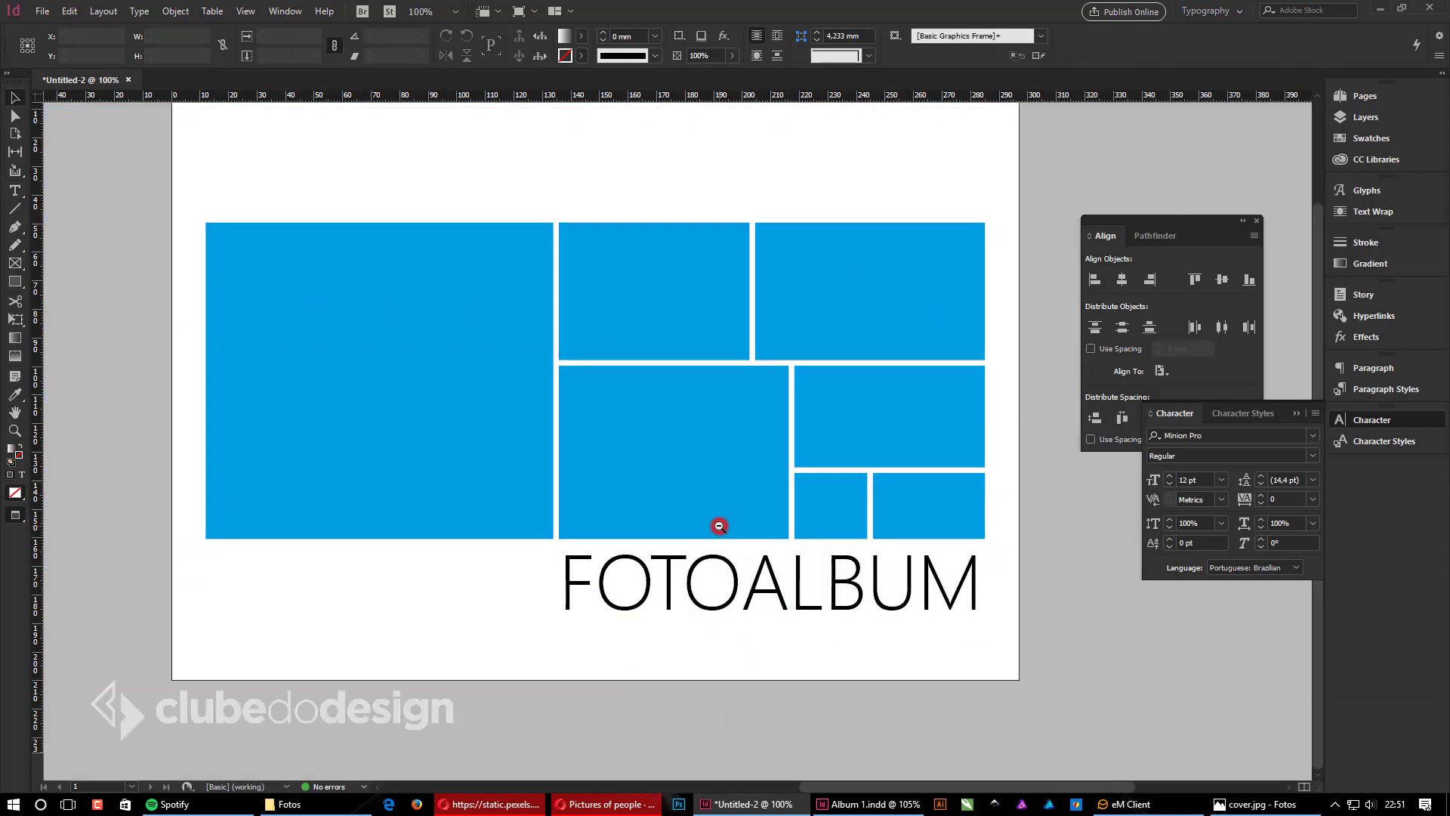
{"action": "left_click", "coordinate": [720, 526], "text": "ctrl+alt"}
{"action": "left_click_drag", "start_coordinate": [624, 560], "coordinate": [759, 505]}
{"action": "key", "text": "ctrl+0"}
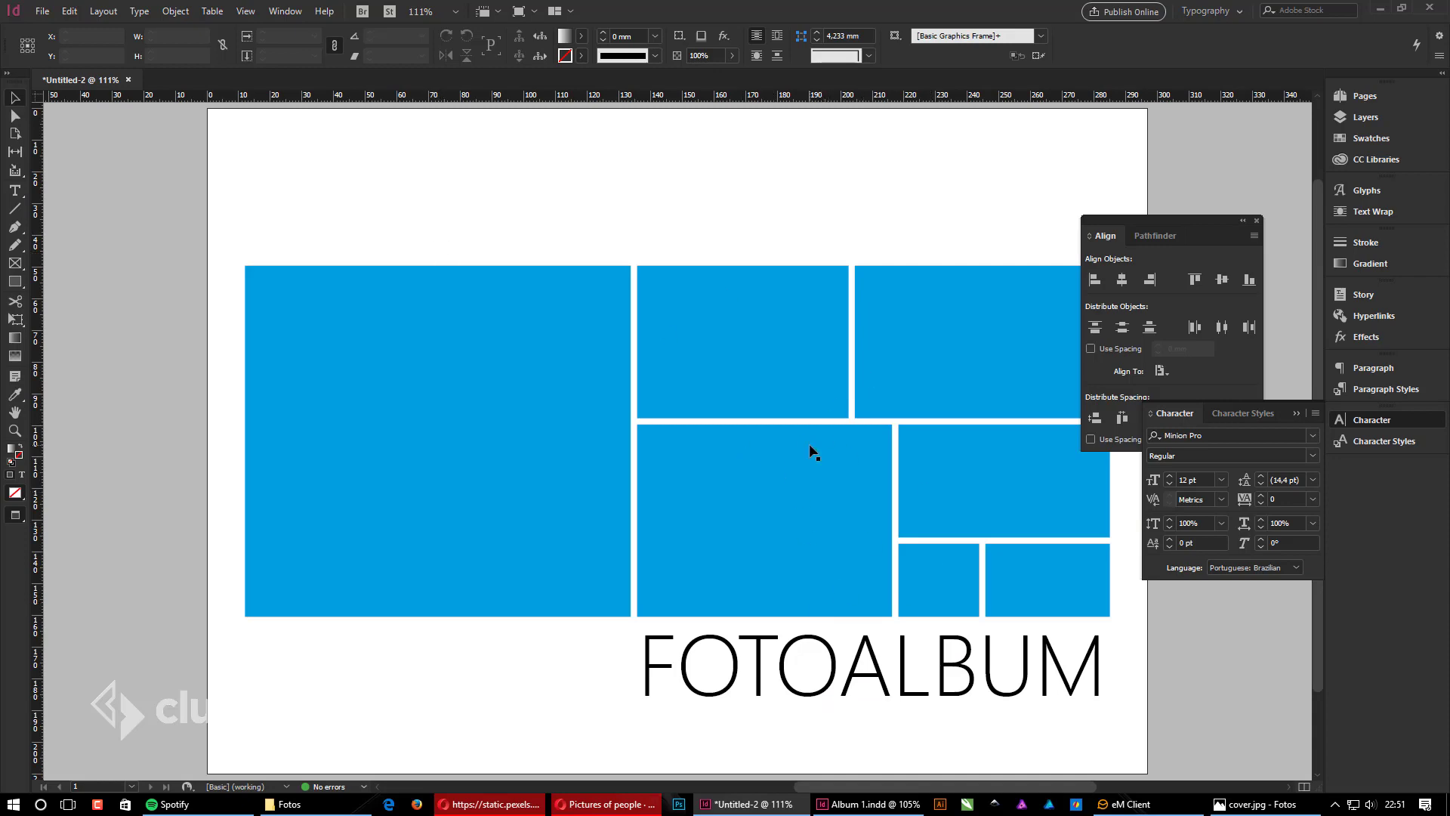
{"action": "key", "text": "w"}
{"action": "left_click_drag", "start_coordinate": [388, 559], "coordinate": [854, 461]}
{"action": "left_click_drag", "start_coordinate": [913, 521], "coordinate": [483, 583]}
{"action": "left_click_drag", "start_coordinate": [740, 506], "coordinate": [731, 520]}
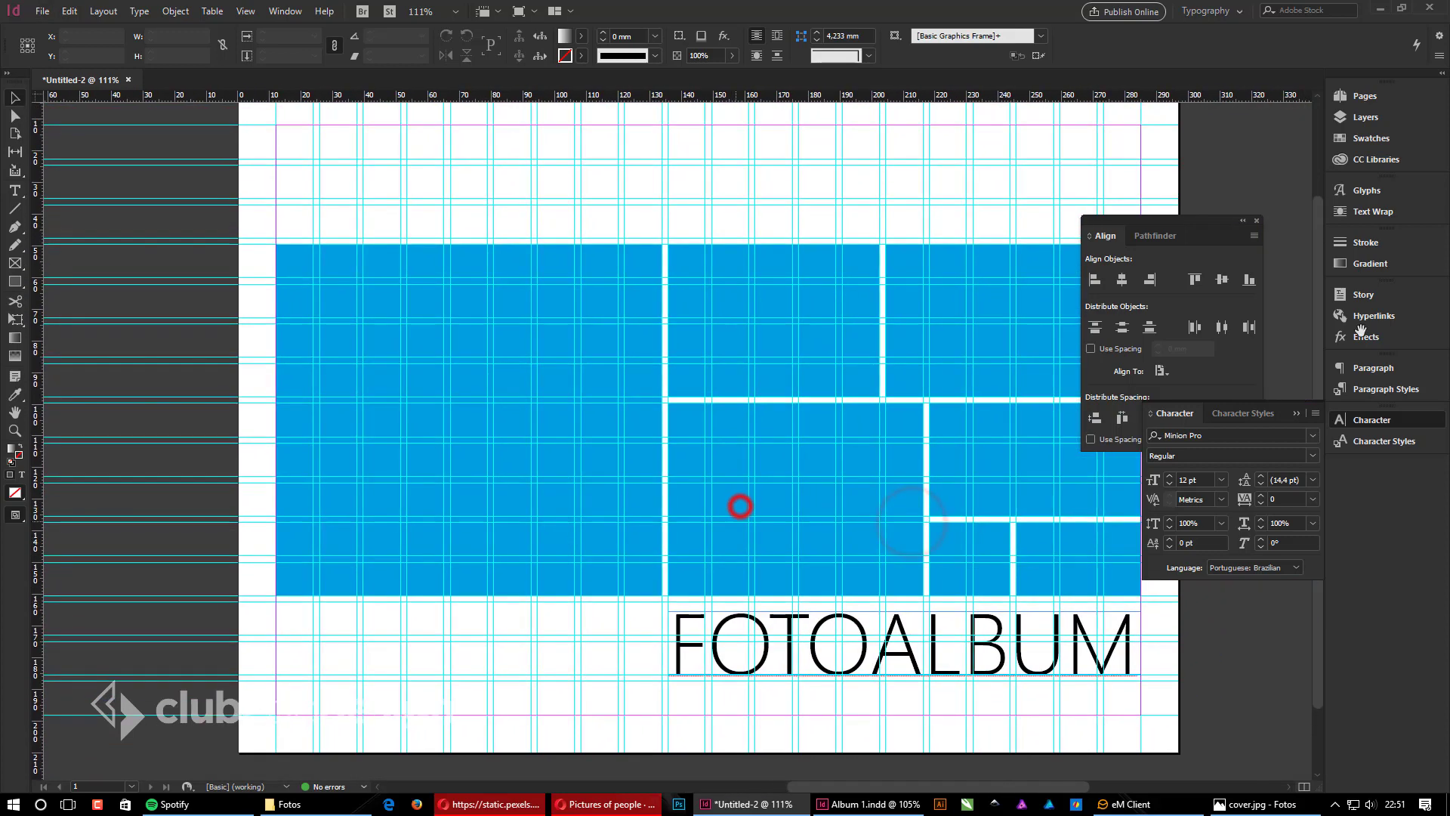
Step: Add pages after the cover and remove the surplus last one, giving the document eight pages
{"action": "left_click", "coordinate": [1369, 96]}
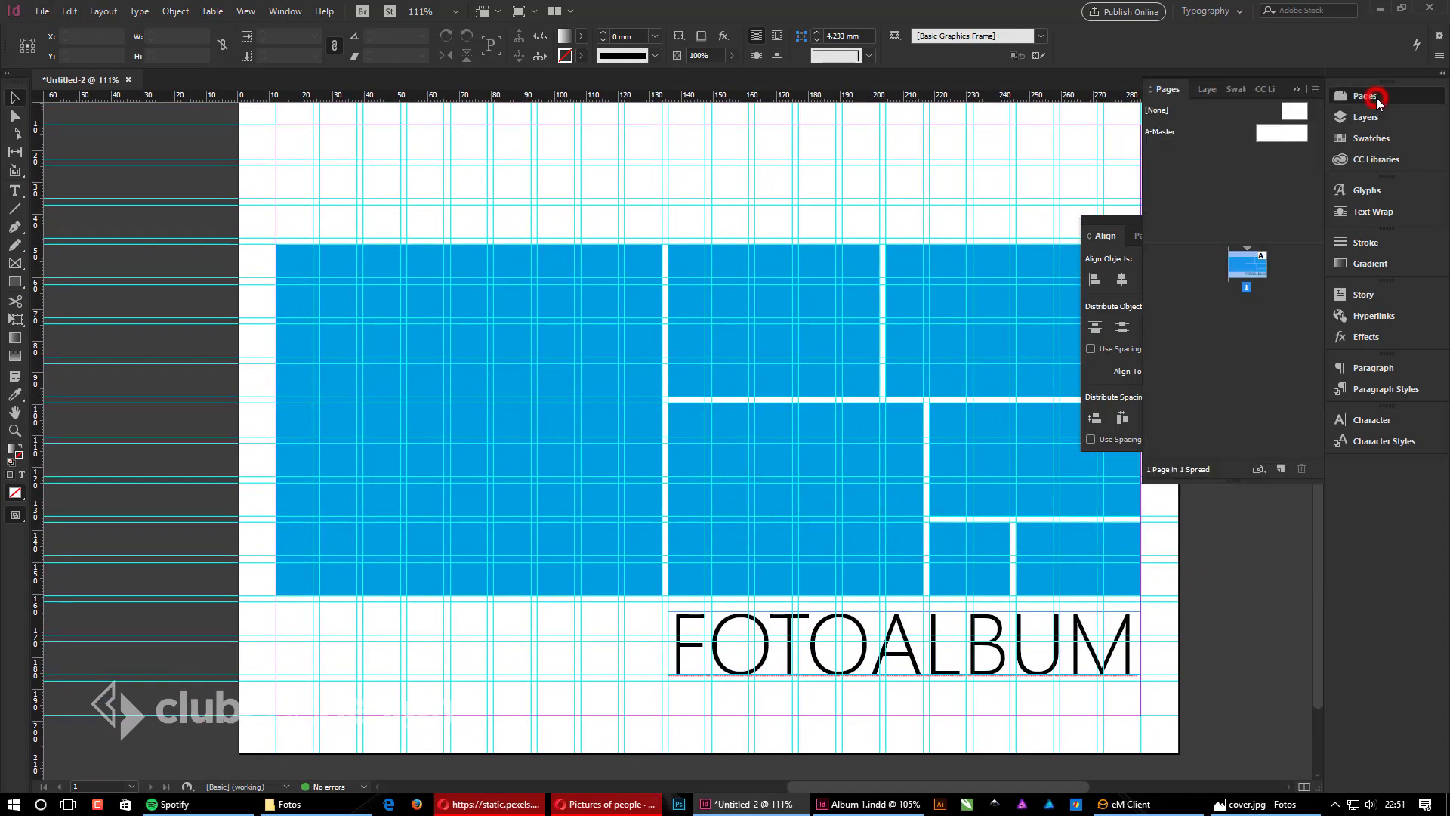
{"action": "left_click", "coordinate": [1280, 468]}
{"action": "left_click", "coordinate": [1279, 468]}
{"action": "left_click", "coordinate": [1280, 467]}
{"action": "left_click", "coordinate": [1279, 467]}
{"action": "left_click", "coordinate": [1279, 468]}
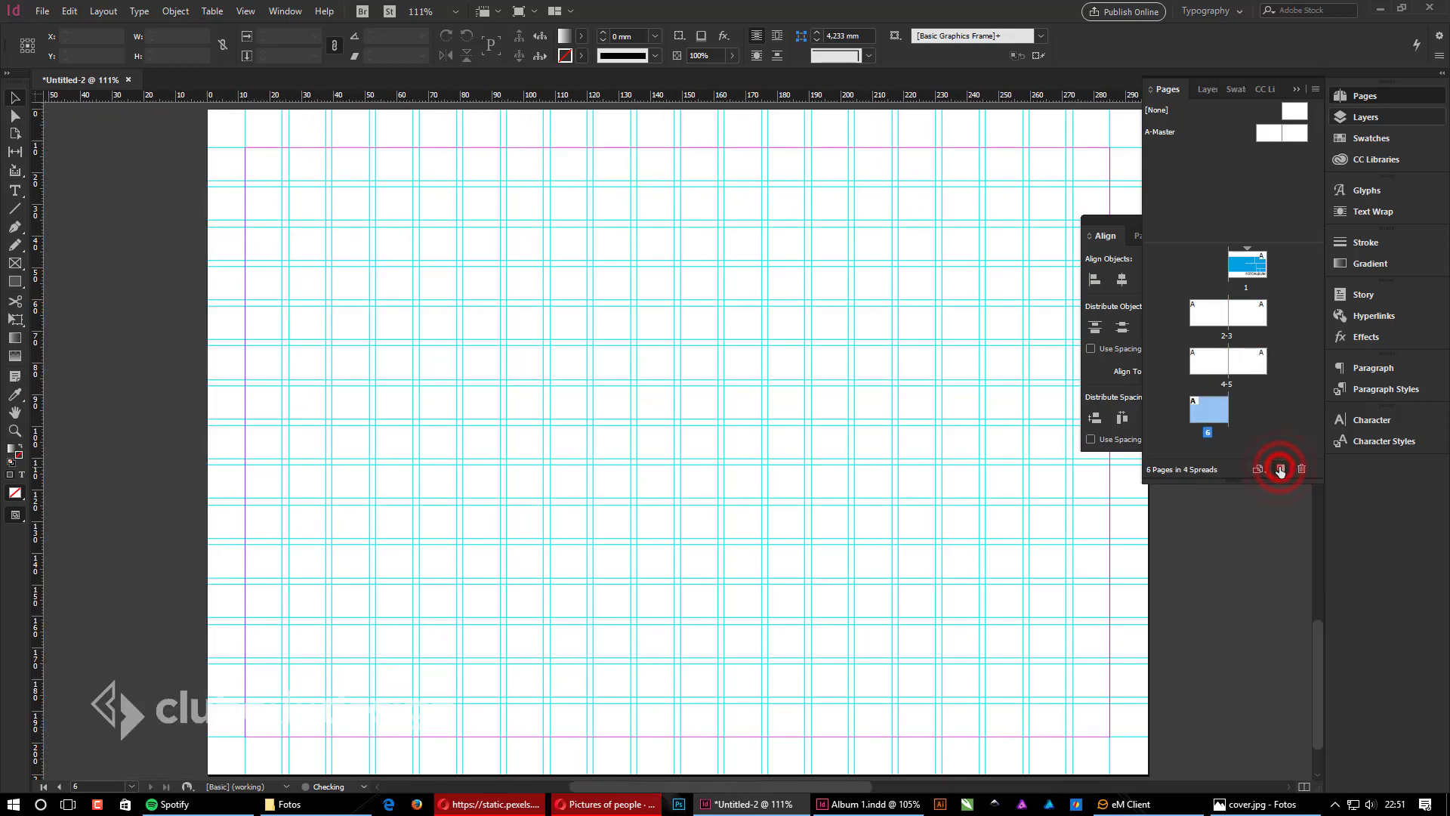
{"action": "left_click", "coordinate": [1280, 467]}
{"action": "left_click", "coordinate": [1280, 467]}
{"action": "left_click", "coordinate": [1280, 467]}
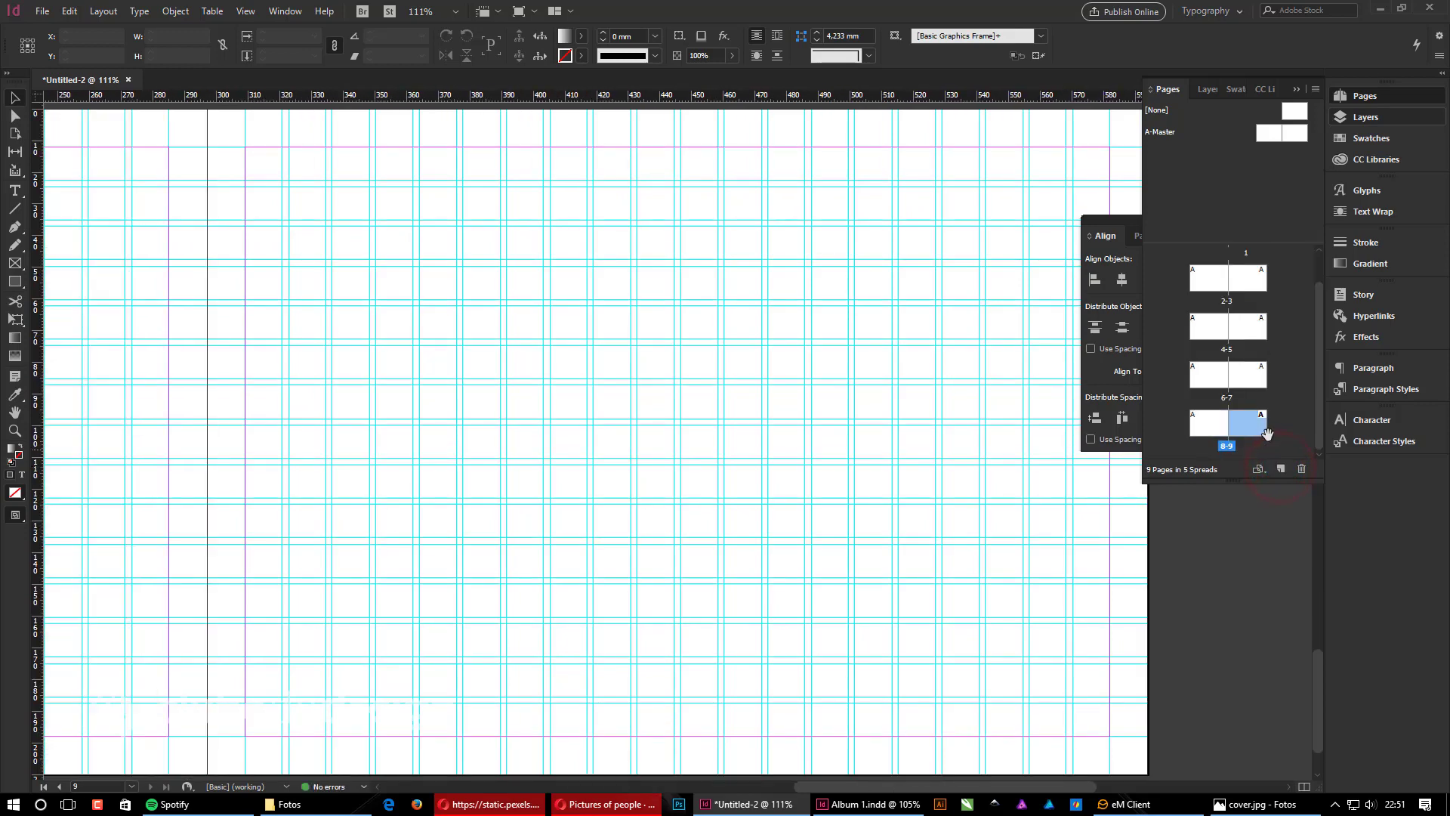
{"action": "left_click", "coordinate": [1303, 470]}
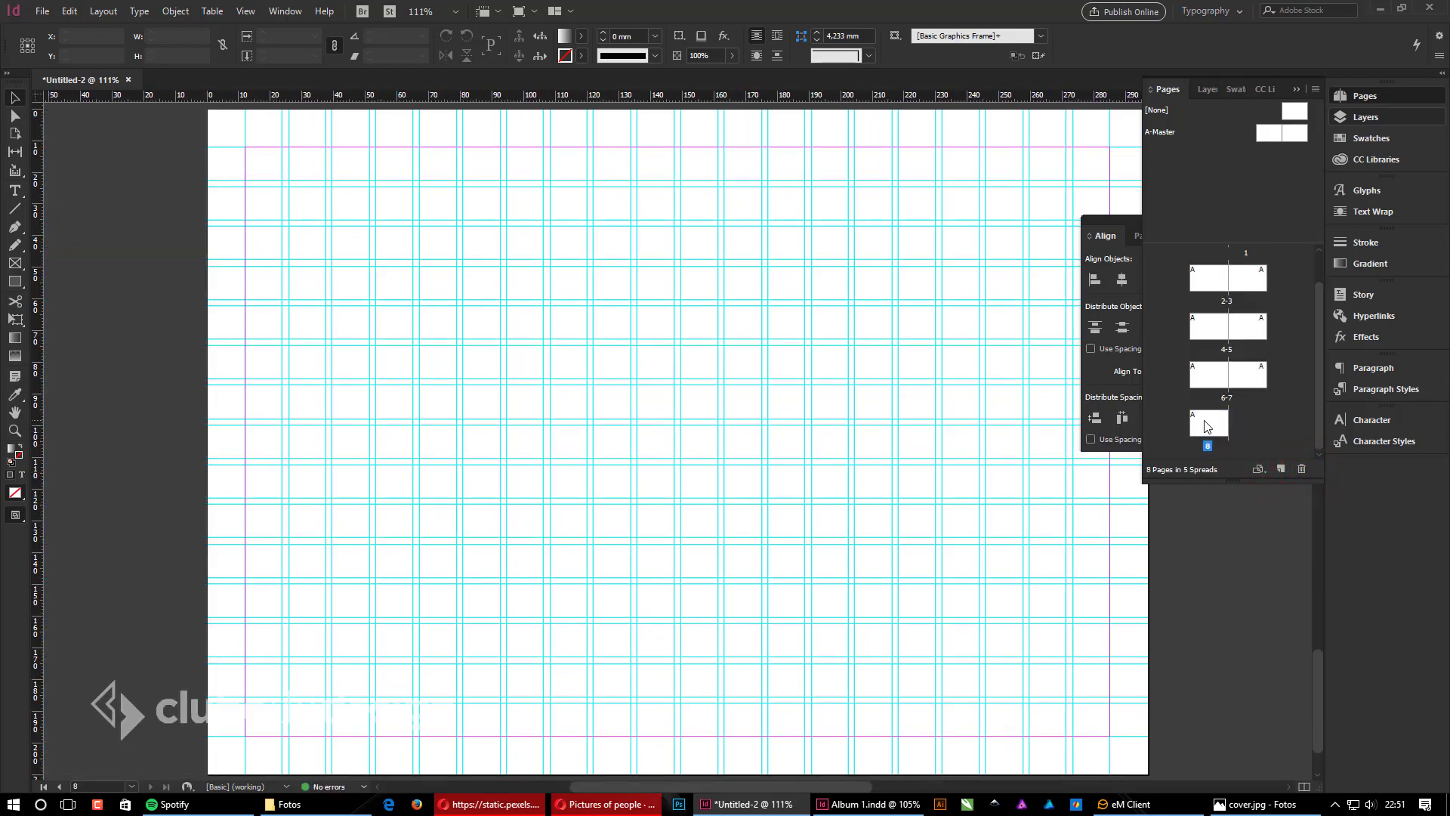
Step: Review the added pages from the last one back to the cover, checking that each carries the guide grid
{"action": "scroll", "coordinate": [1234, 365], "scroll_direction": "up", "scroll_amount": 2}
{"action": "scroll", "coordinate": [1263, 292], "scroll_direction": "down", "scroll_amount": 2}
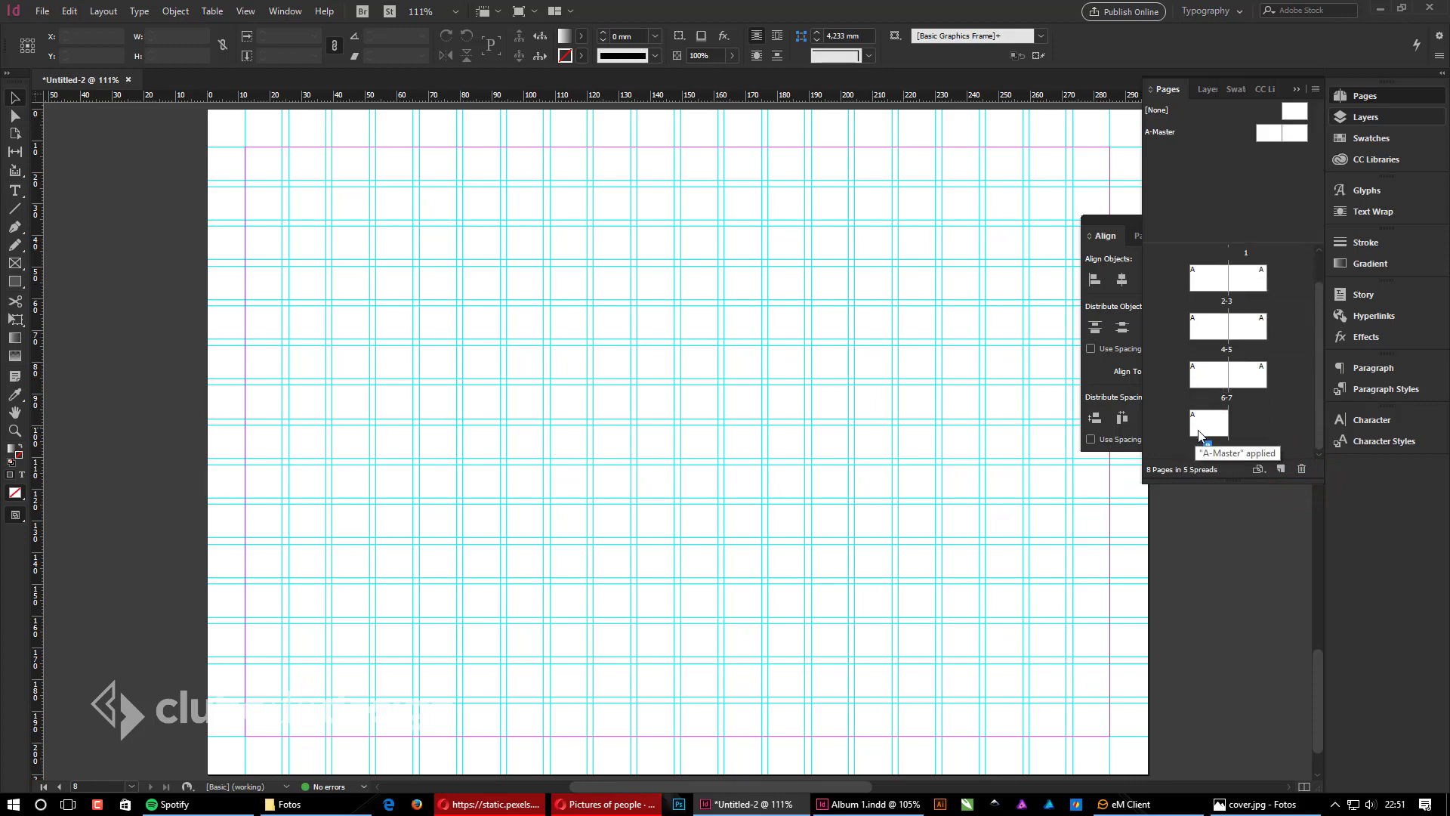
{"action": "scroll", "coordinate": [673, 366], "scroll_direction": "up", "scroll_amount": 10}
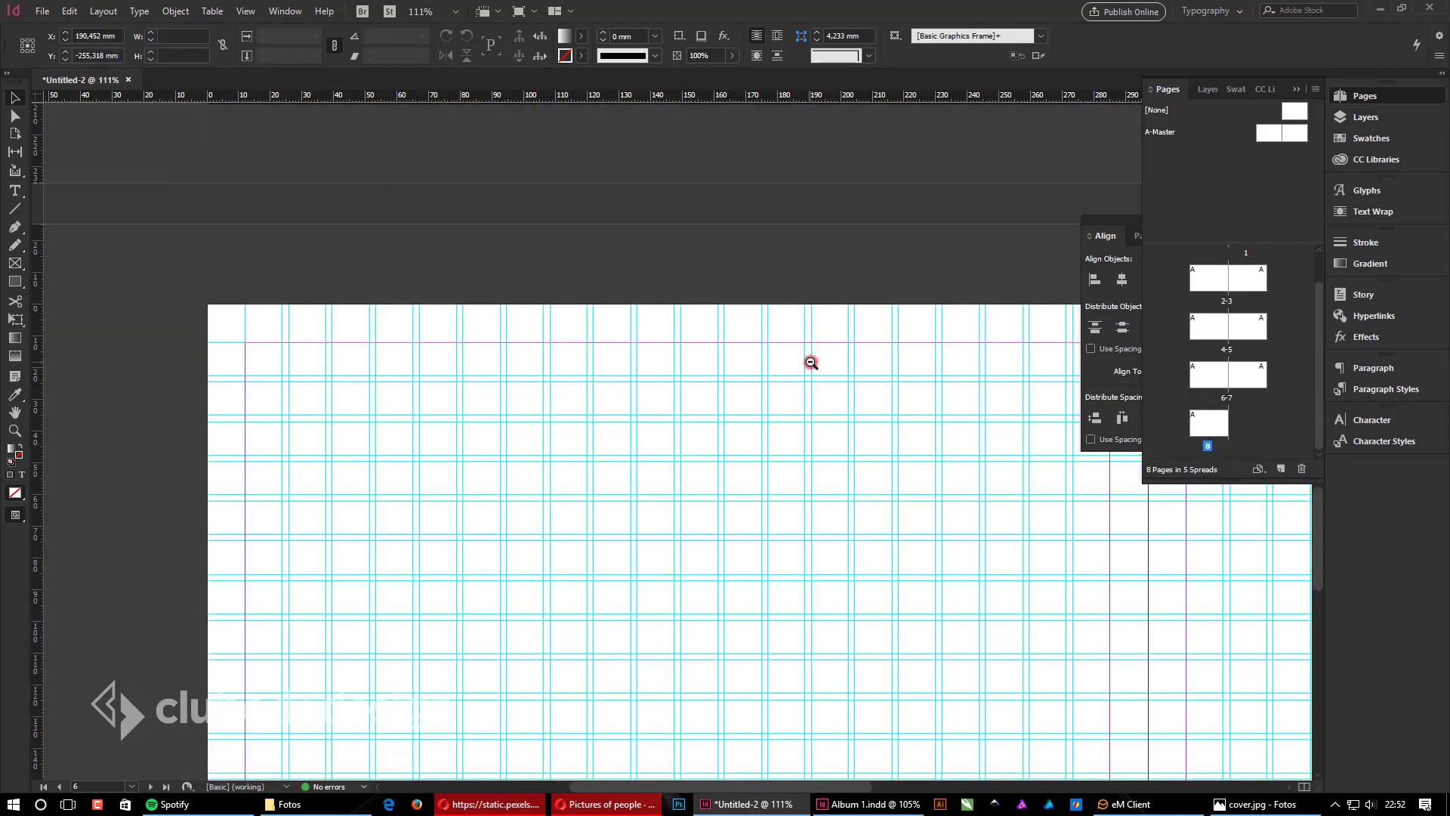
{"action": "left_click", "coordinate": [811, 362], "text": "ctrl+alt"}
{"action": "left_click", "coordinate": [811, 362], "text": "ctrl+alt"}
{"action": "left_click", "coordinate": [810, 362], "text": "ctrl+alt"}
{"action": "left_click_drag", "start_coordinate": [778, 295], "coordinate": [667, 651]}
{"action": "left_click_drag", "start_coordinate": [841, 550], "coordinate": [913, 778]}
{"action": "left_click_drag", "start_coordinate": [817, 569], "coordinate": [771, 729]}
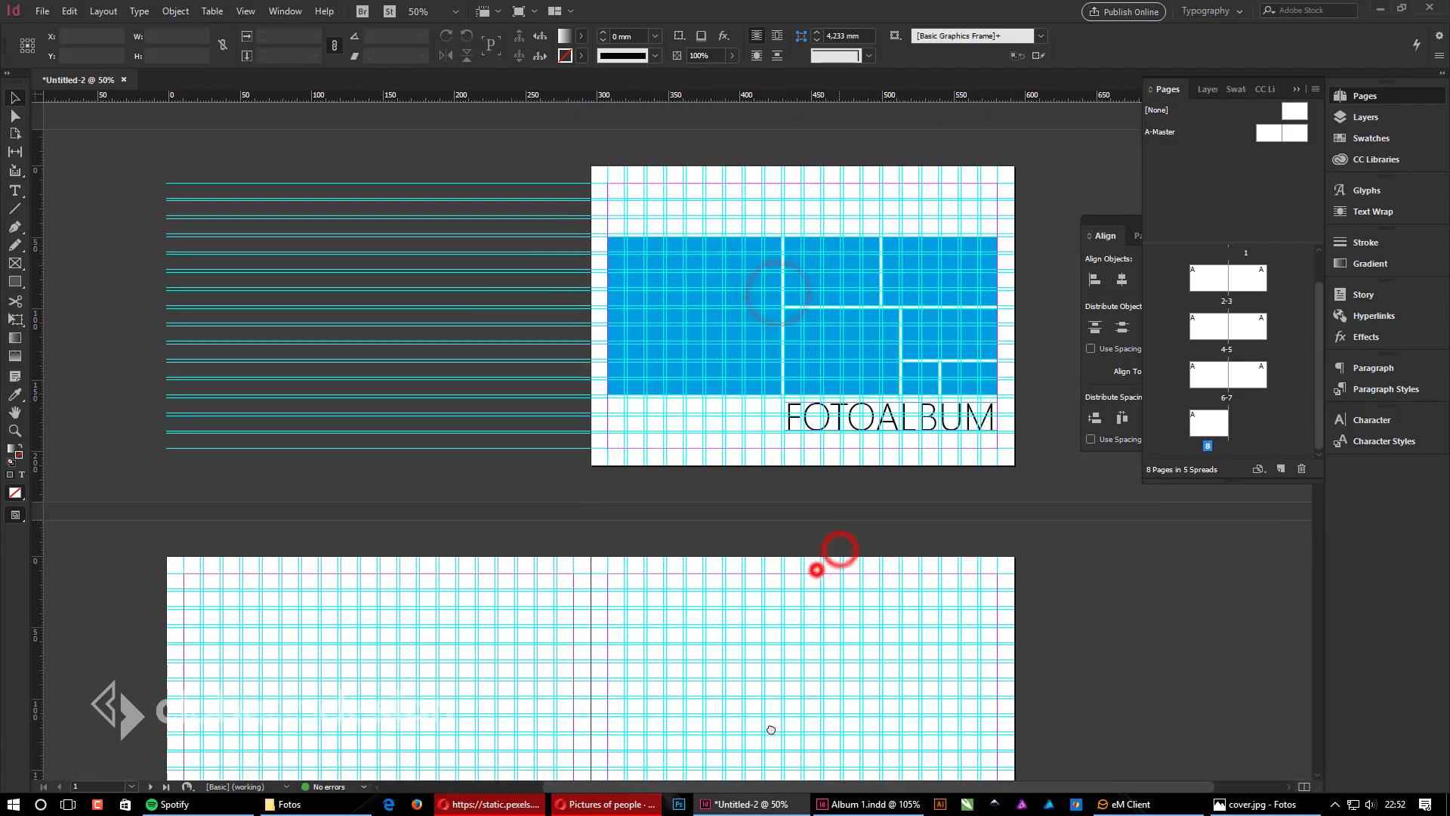
{"action": "left_click_drag", "start_coordinate": [443, 134], "coordinate": [1068, 614]}
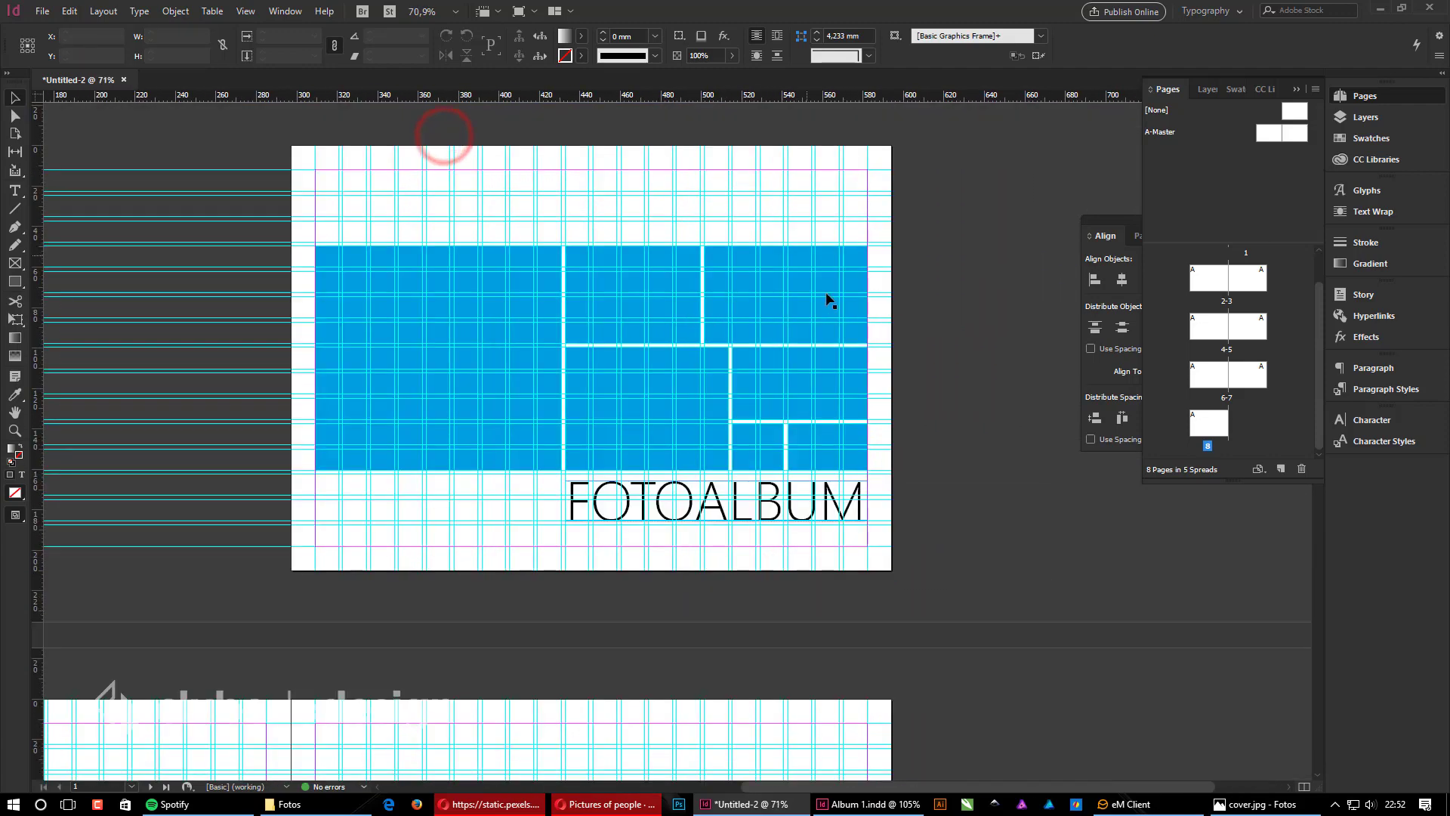
Step: Examine the cover's single page and the facing pages 2-3 in the document's spread order
{"action": "scroll", "coordinate": [544, 408], "scroll_direction": "down", "scroll_amount": 6}
{"action": "left_click_drag", "start_coordinate": [317, 456], "coordinate": [718, 494]}
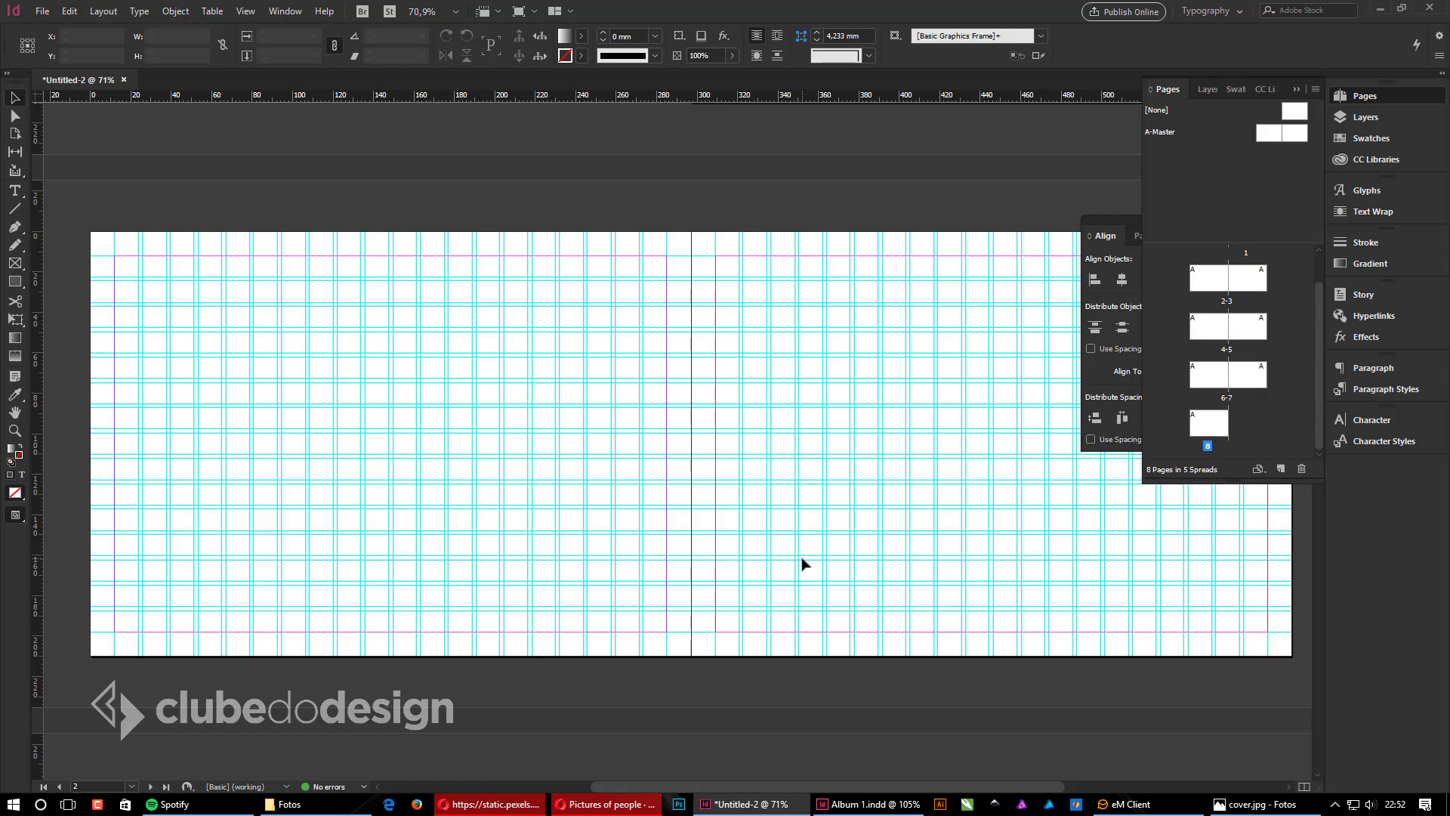
{"action": "scroll", "coordinate": [1253, 354], "scroll_direction": "up", "scroll_amount": 1}
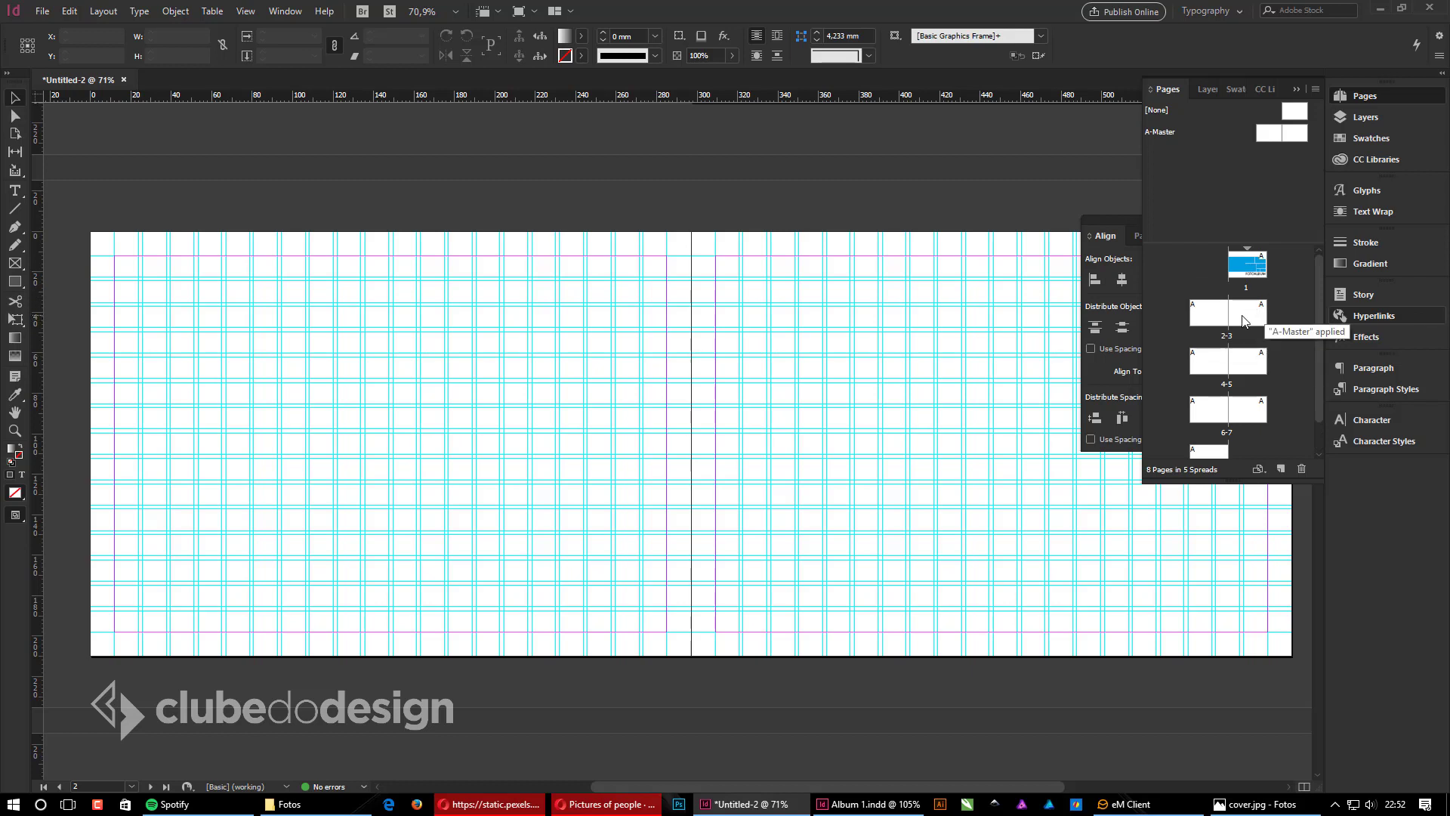
{"action": "scroll", "coordinate": [1245, 320], "scroll_direction": "down", "scroll_amount": 1}
{"action": "scroll", "coordinate": [1243, 322], "scroll_direction": "up", "scroll_amount": 1}
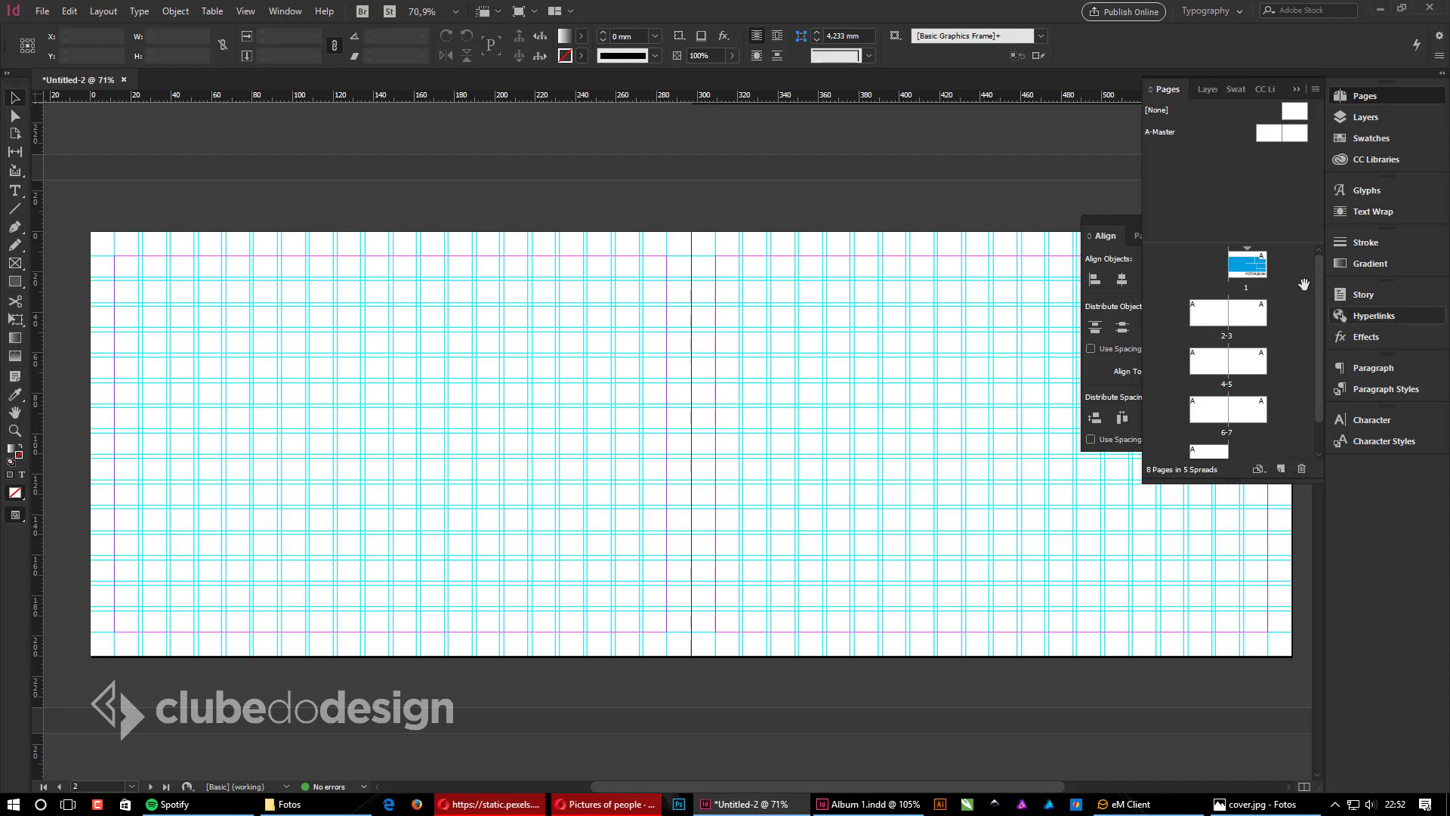
{"action": "scroll", "coordinate": [755, 299], "scroll_direction": "up", "scroll_amount": 5}
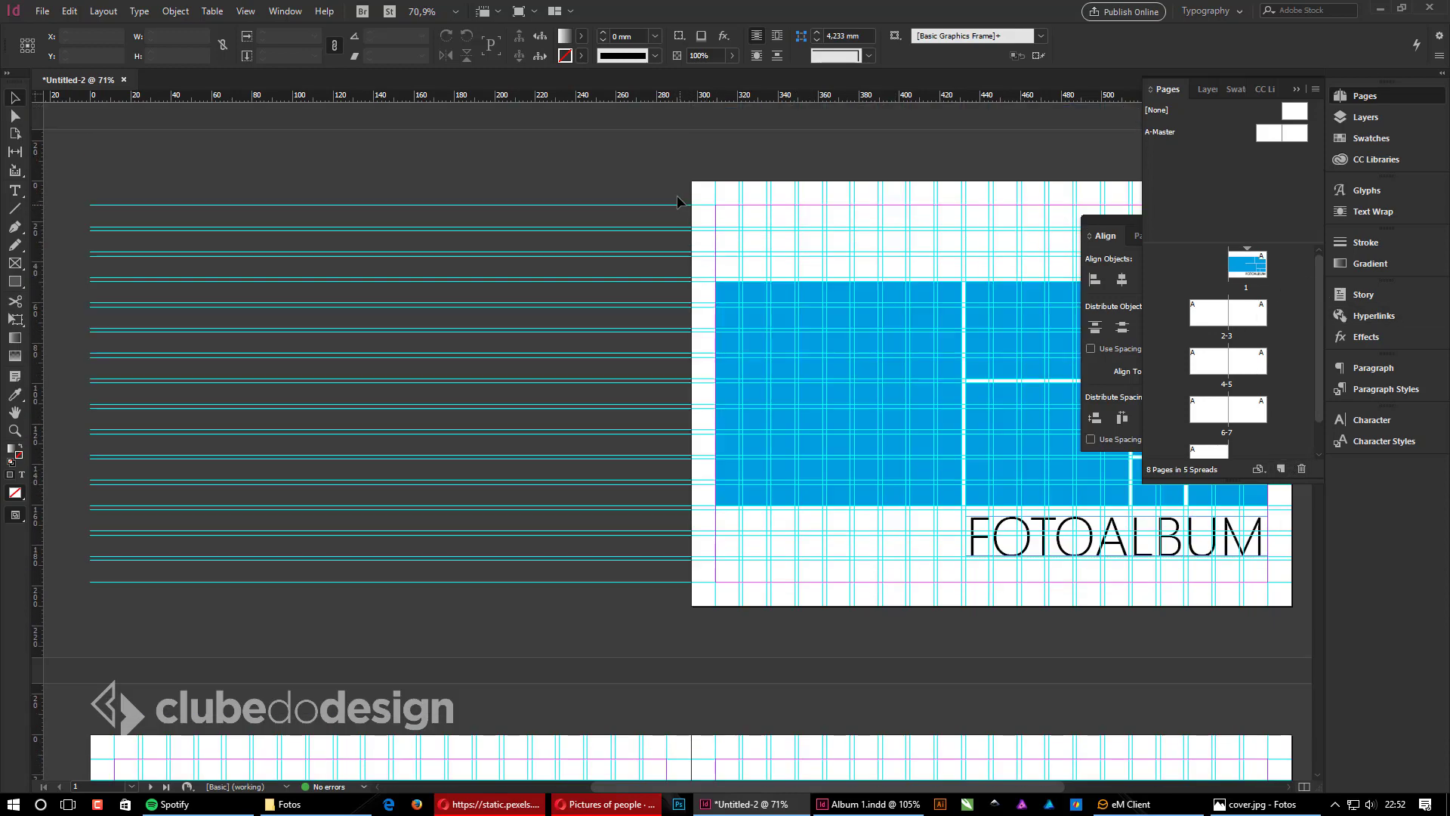
{"action": "scroll", "coordinate": [1024, 457], "scroll_direction": "down", "scroll_amount": 3}
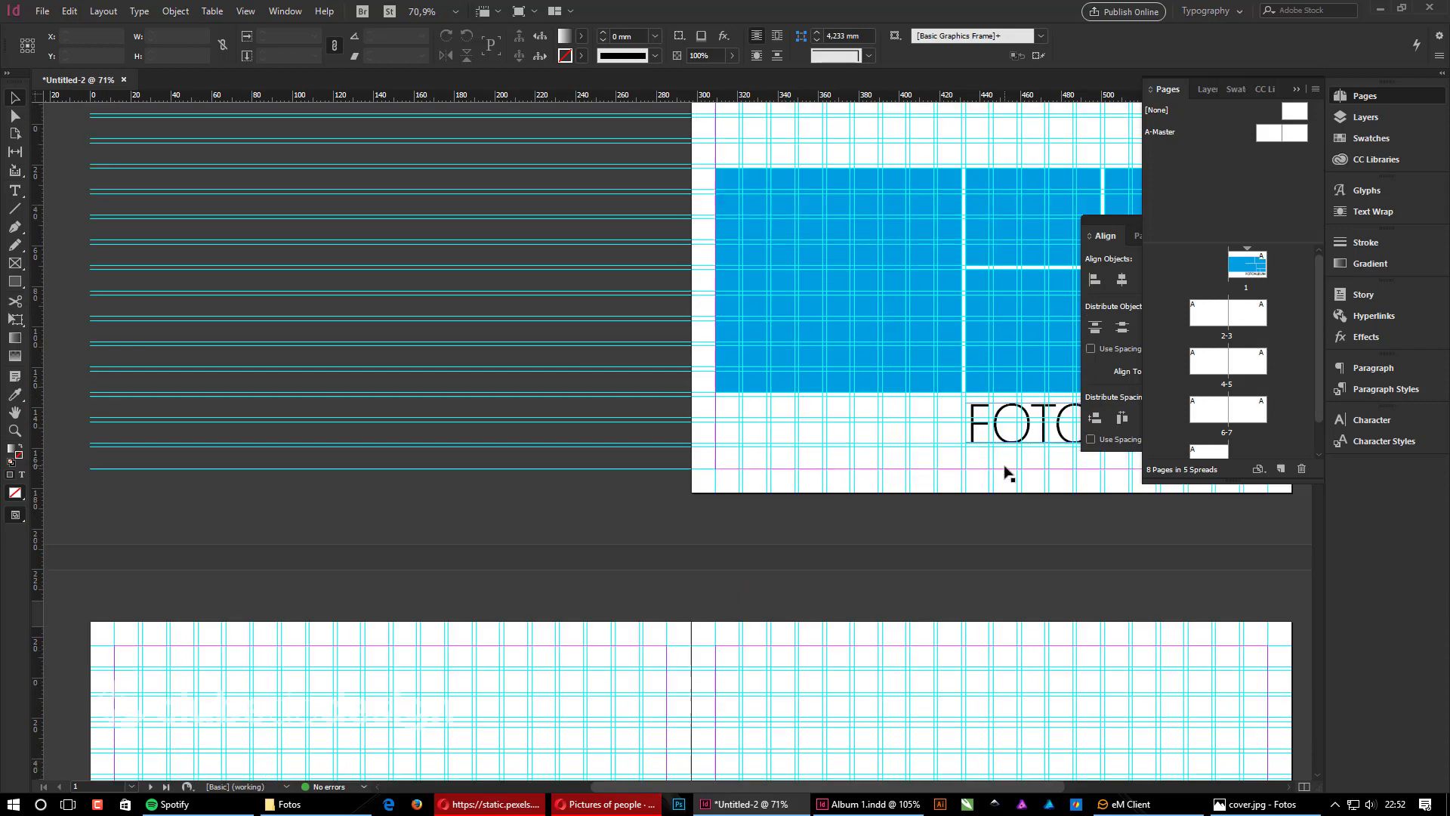
{"action": "left_click_drag", "start_coordinate": [870, 491], "coordinate": [729, 279]}
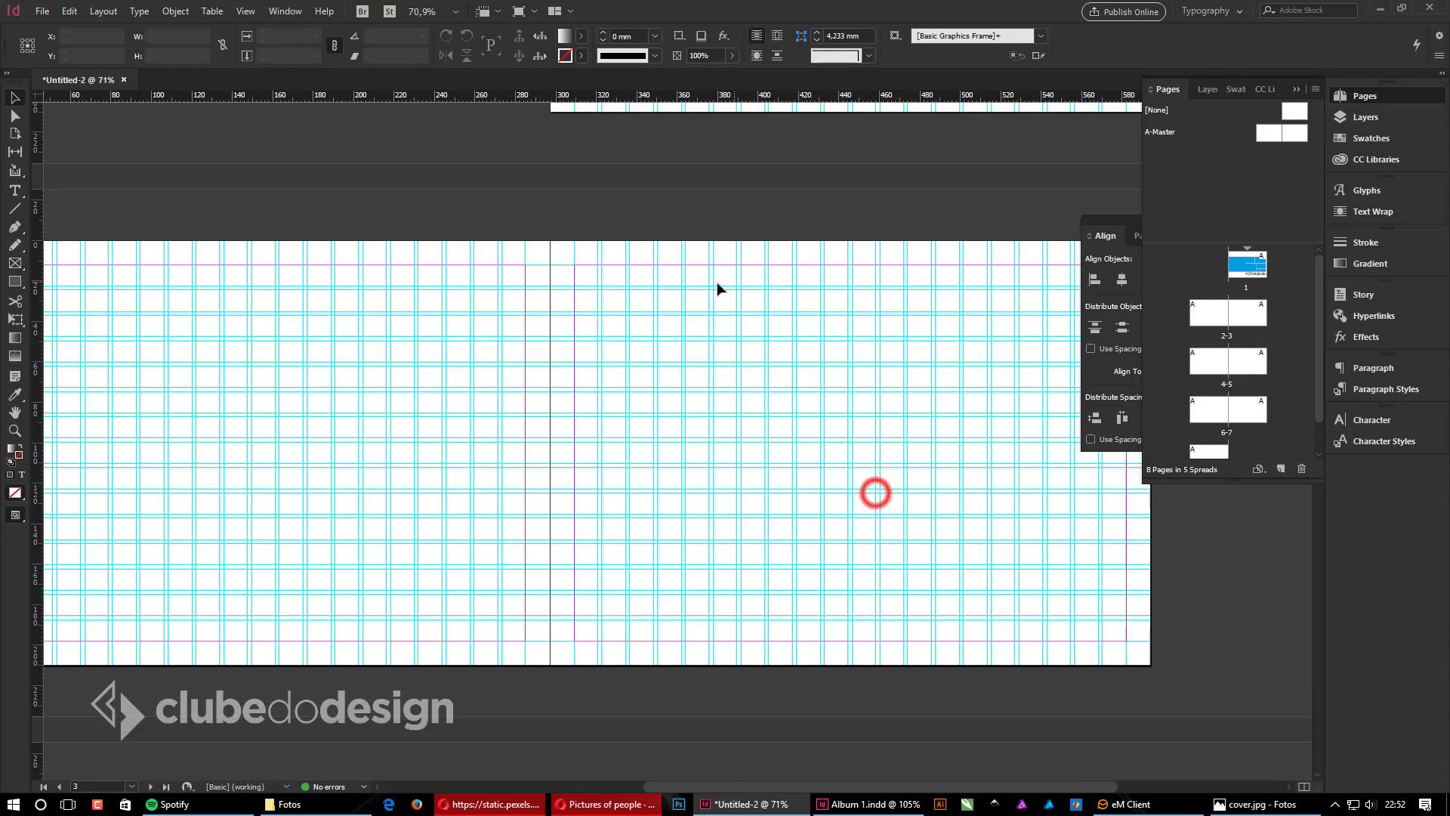
Step: Look through the page thumbnails from cover to back page and examine the empty grid of page 2
{"action": "scroll", "coordinate": [1260, 392], "scroll_direction": "down", "scroll_amount": 1}
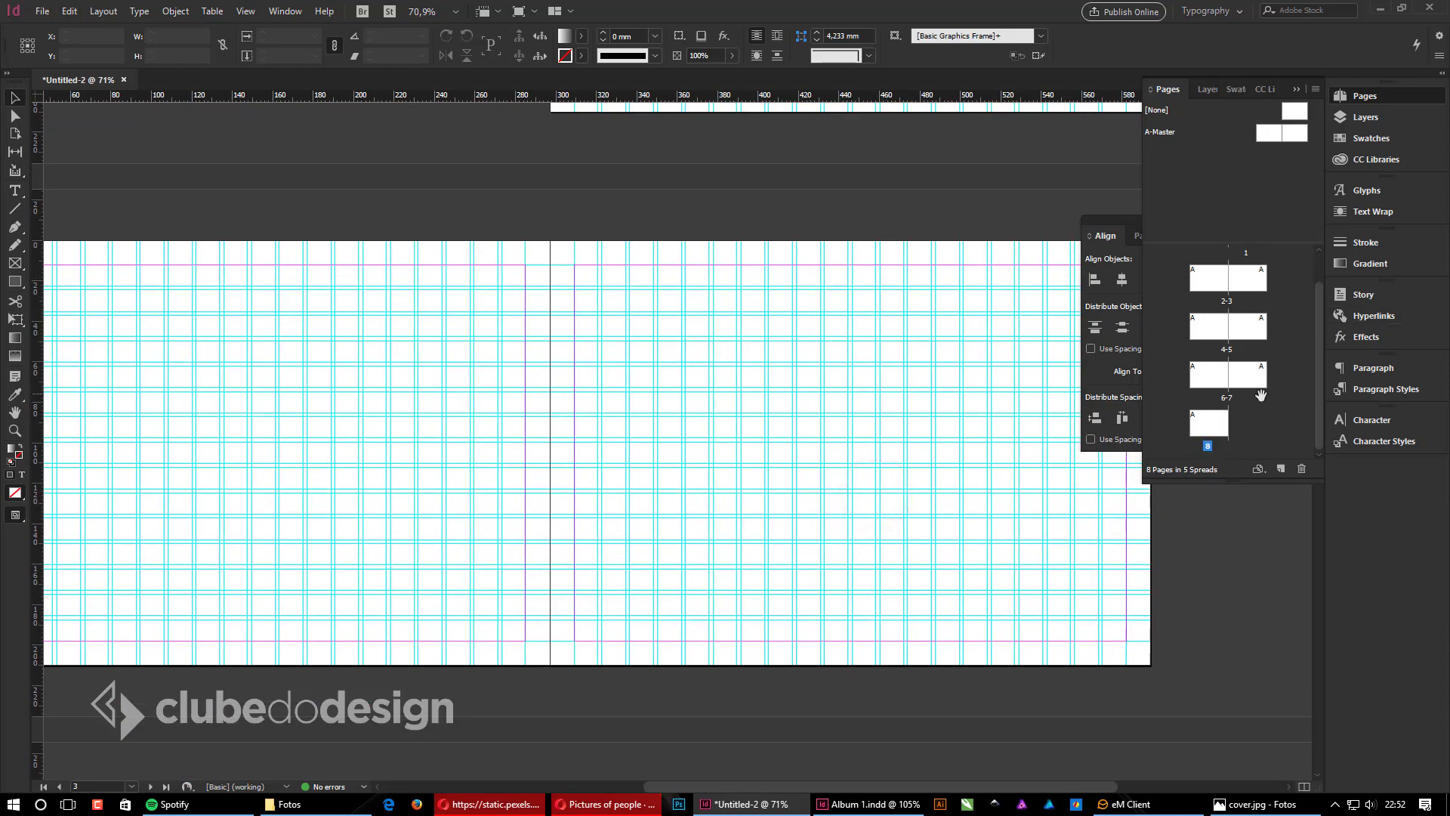
{"action": "scroll", "coordinate": [1260, 395], "scroll_direction": "up", "scroll_amount": 2}
{"action": "scroll", "coordinate": [1256, 323], "scroll_direction": "down", "scroll_amount": 2}
{"action": "scroll", "coordinate": [1254, 329], "scroll_direction": "up", "scroll_amount": 2}
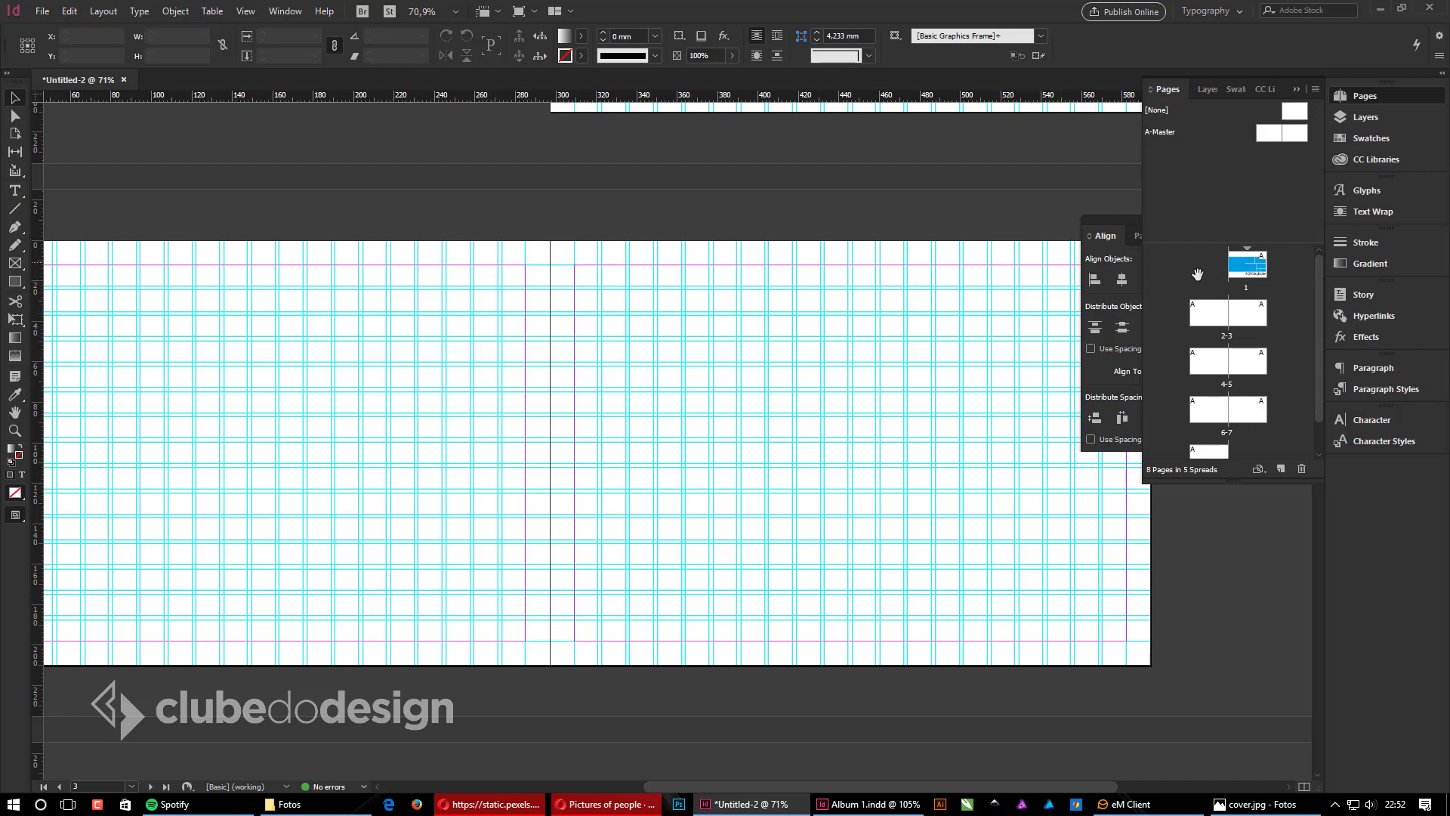
{"action": "scroll", "coordinate": [1208, 365], "scroll_direction": "down", "scroll_amount": 2}
{"action": "scroll", "coordinate": [1237, 416], "scroll_direction": "up", "scroll_amount": 2}
{"action": "left_click_drag", "start_coordinate": [738, 424], "coordinate": [550, 733]}
{"action": "left_click_drag", "start_coordinate": [710, 401], "coordinate": [703, 585]}
{"action": "left_click_drag", "start_coordinate": [486, 518], "coordinate": [876, 243]}
{"action": "left_click_drag", "start_coordinate": [557, 547], "coordinate": [587, 367]}
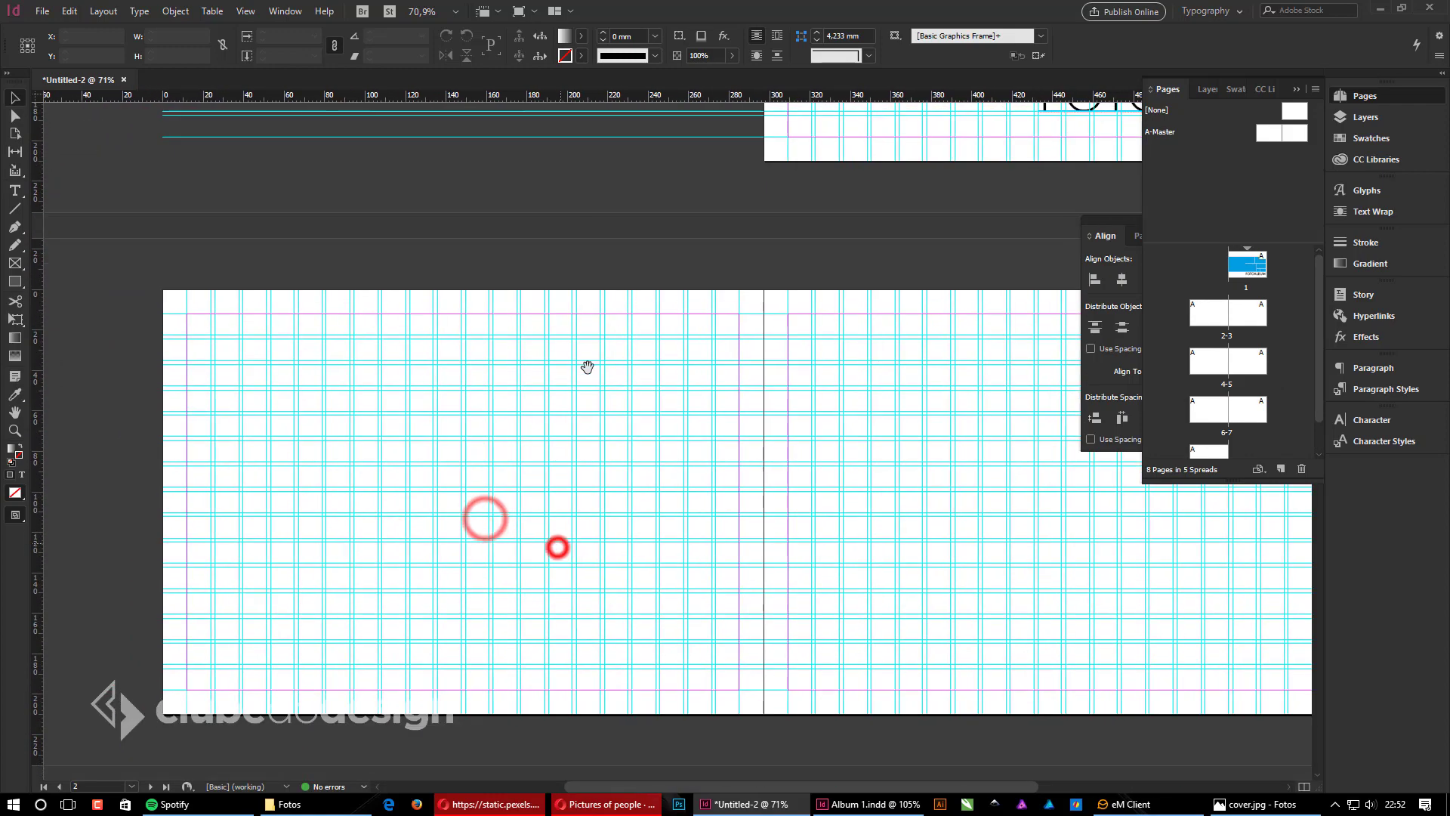
{"action": "left_click_drag", "start_coordinate": [557, 456], "coordinate": [607, 300]}
{"action": "left_click_drag", "start_coordinate": [188, 120], "coordinate": [878, 608]}
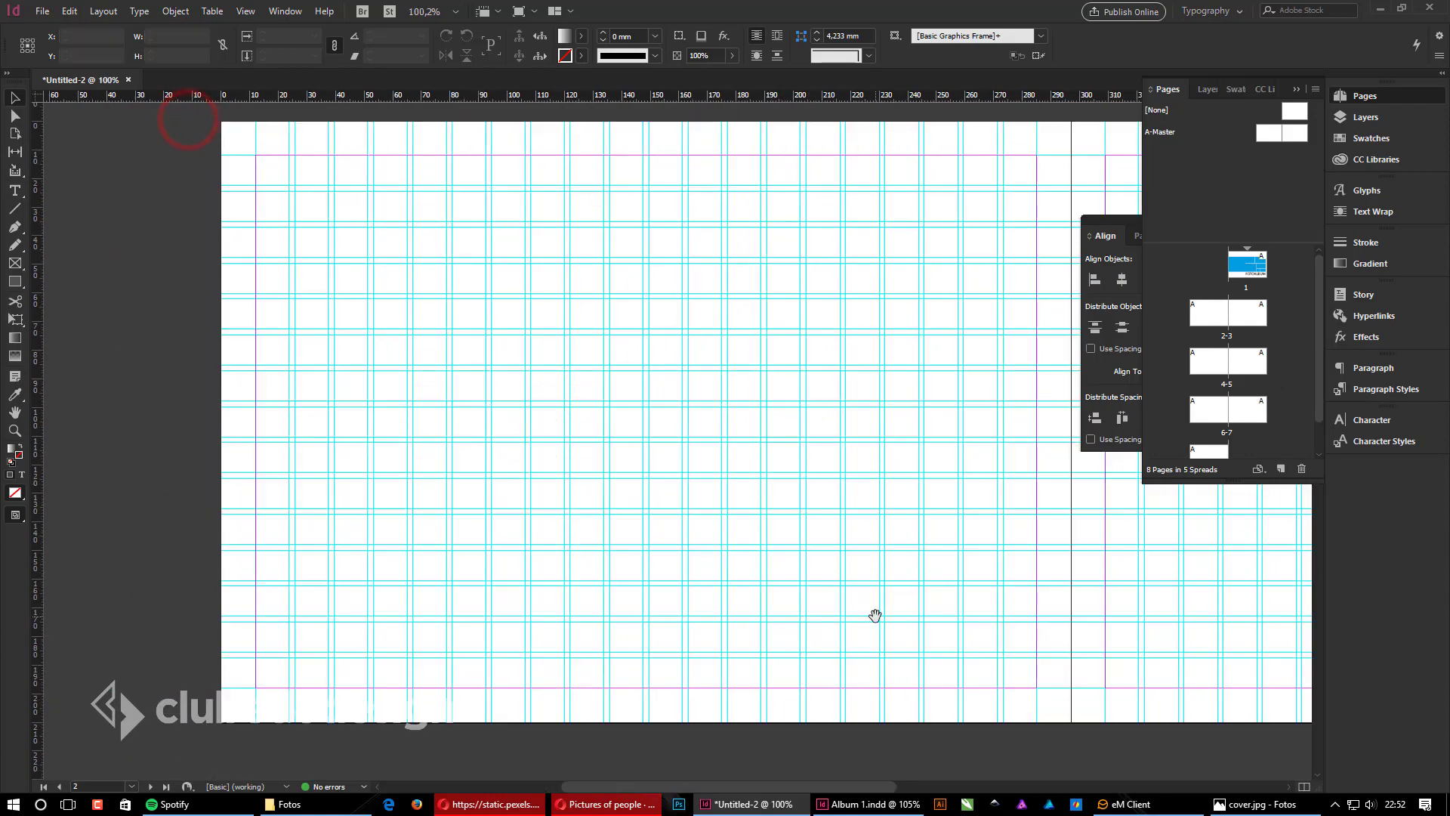
{"action": "left_click_drag", "start_coordinate": [868, 541], "coordinate": [802, 556]}
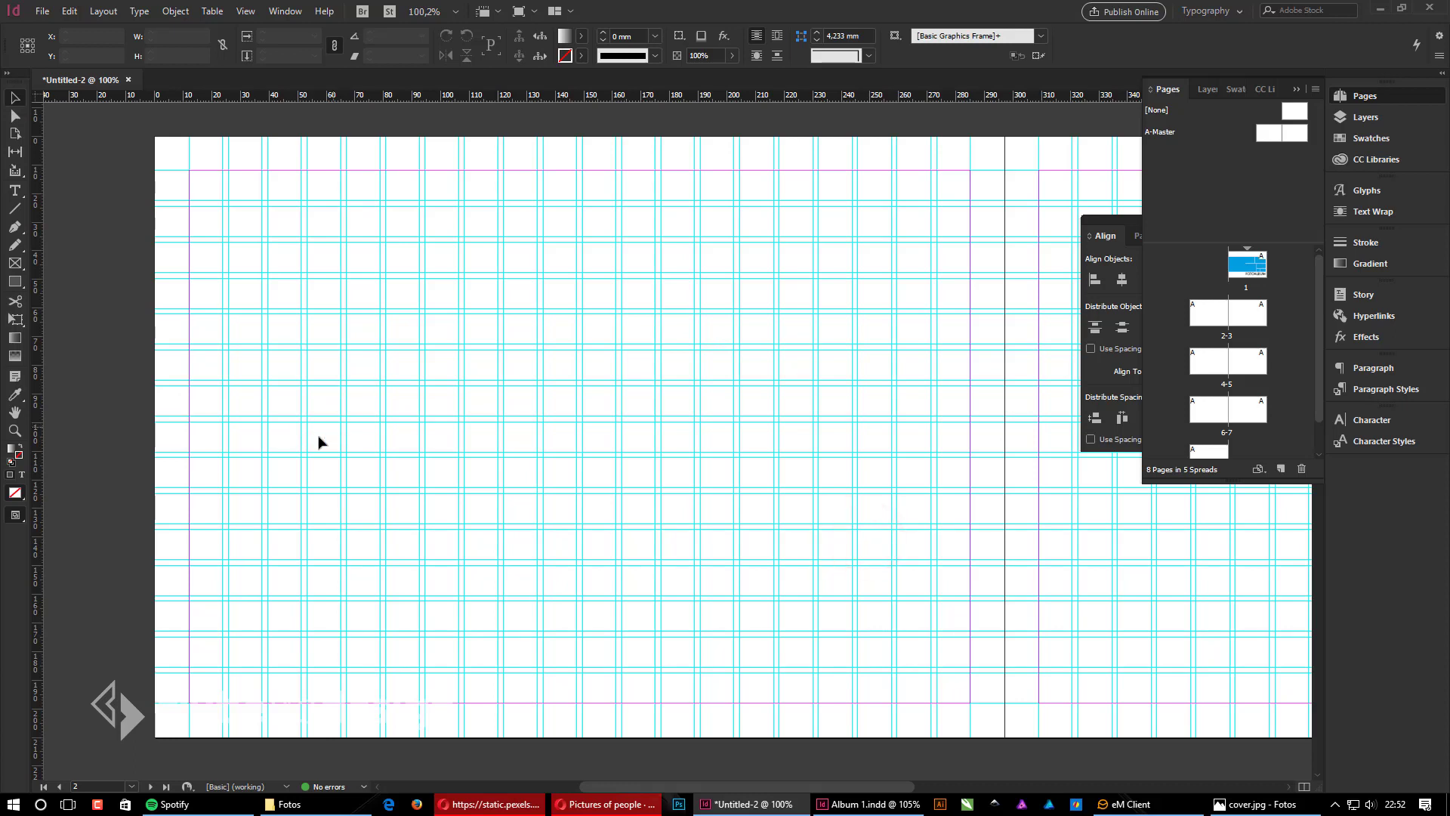
Step: Consult the example album and place a blue frame 121.75 × 110.8 mm on page 2, aligned to the guide grid
{"action": "key", "text": "ctrl+Tab"}
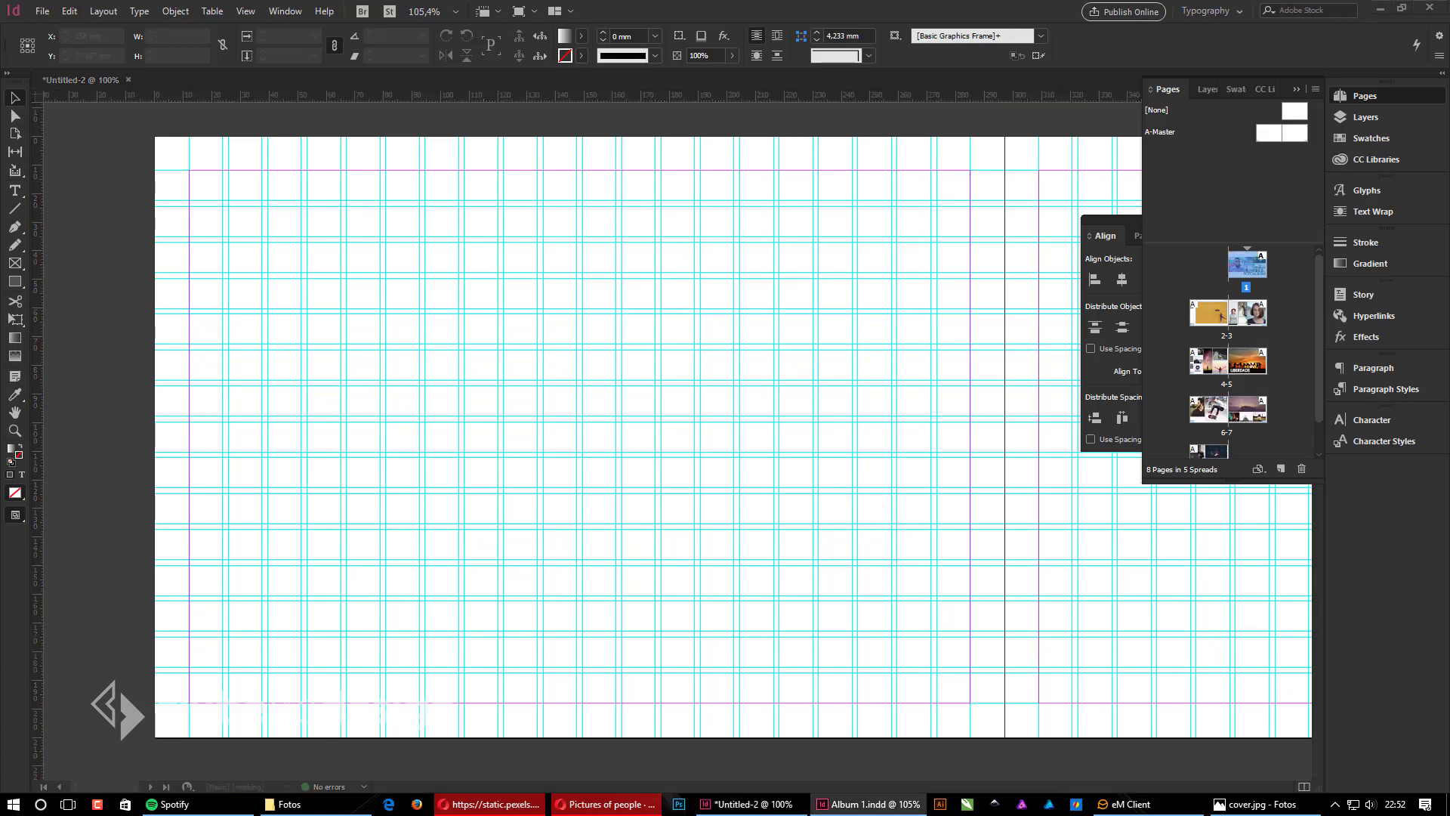
{"action": "left_click", "coordinate": [398, 405]}
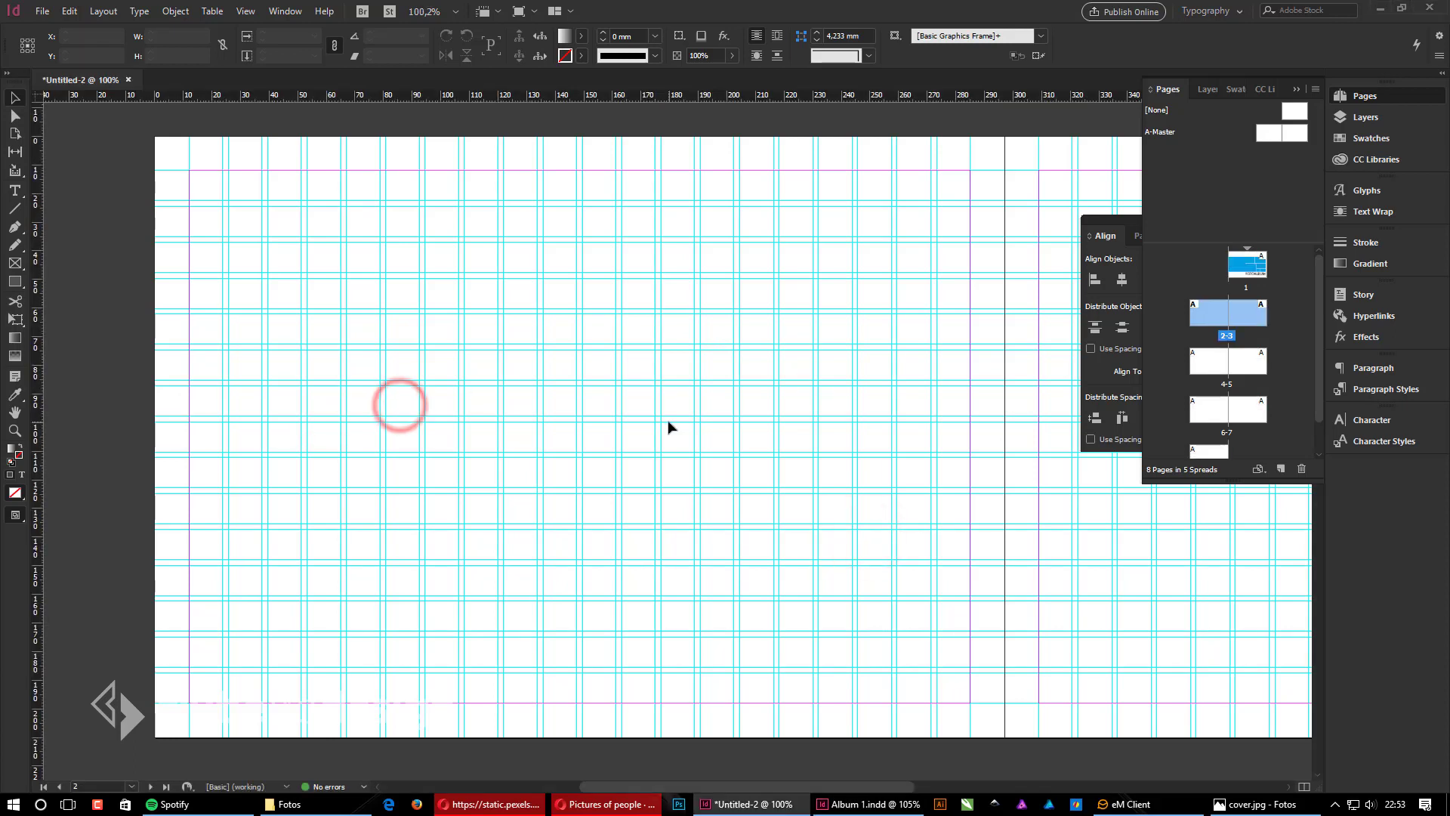
{"action": "left_click", "coordinate": [589, 330]}
{"action": "left_click_drag", "start_coordinate": [958, 272], "coordinate": [800, 498]}
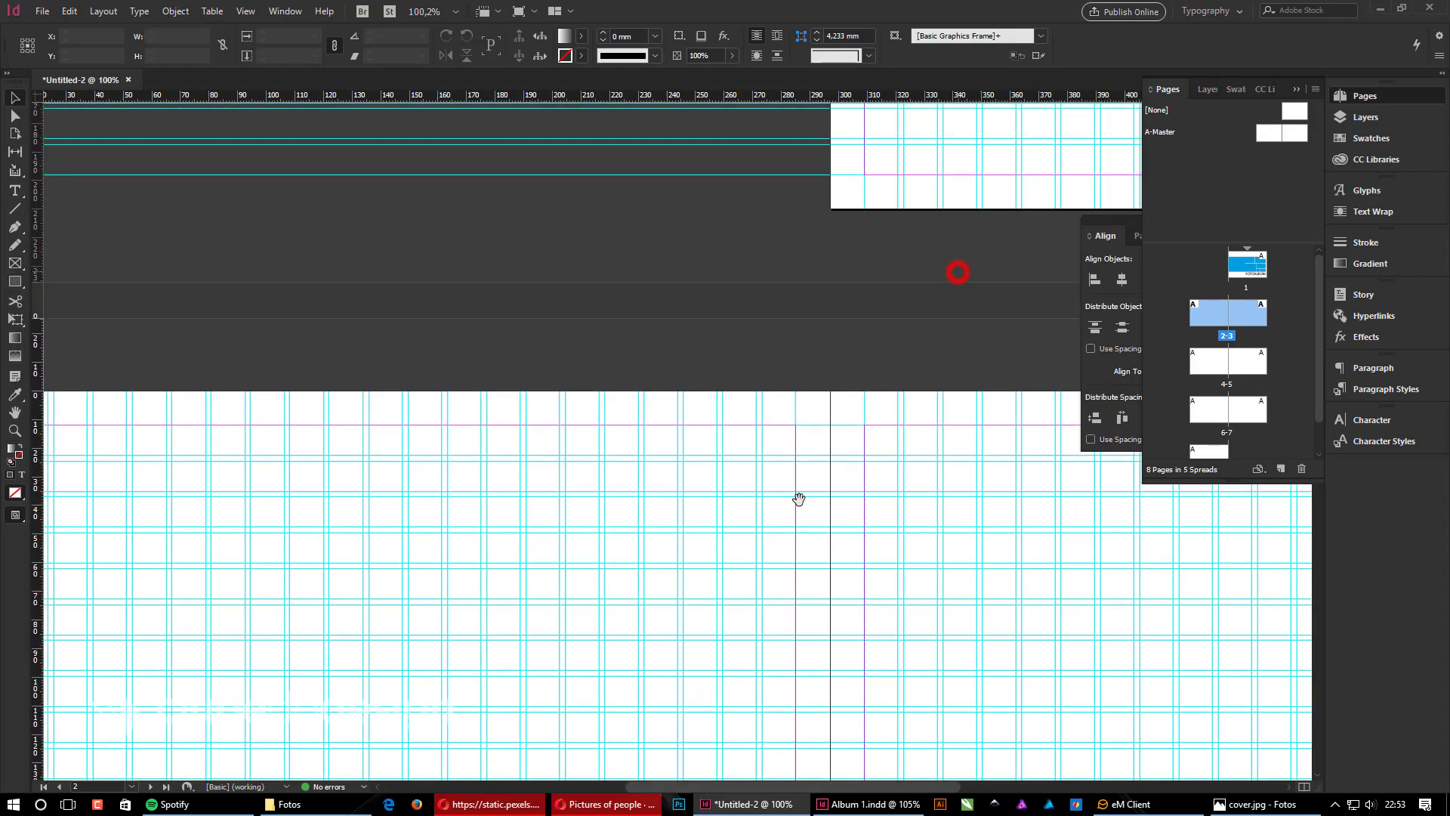
{"action": "left_click_drag", "start_coordinate": [835, 446], "coordinate": [603, 635]}
{"action": "left_click_drag", "start_coordinate": [837, 230], "coordinate": [727, 397]}
{"action": "left_click_drag", "start_coordinate": [685, 300], "coordinate": [714, 336]}
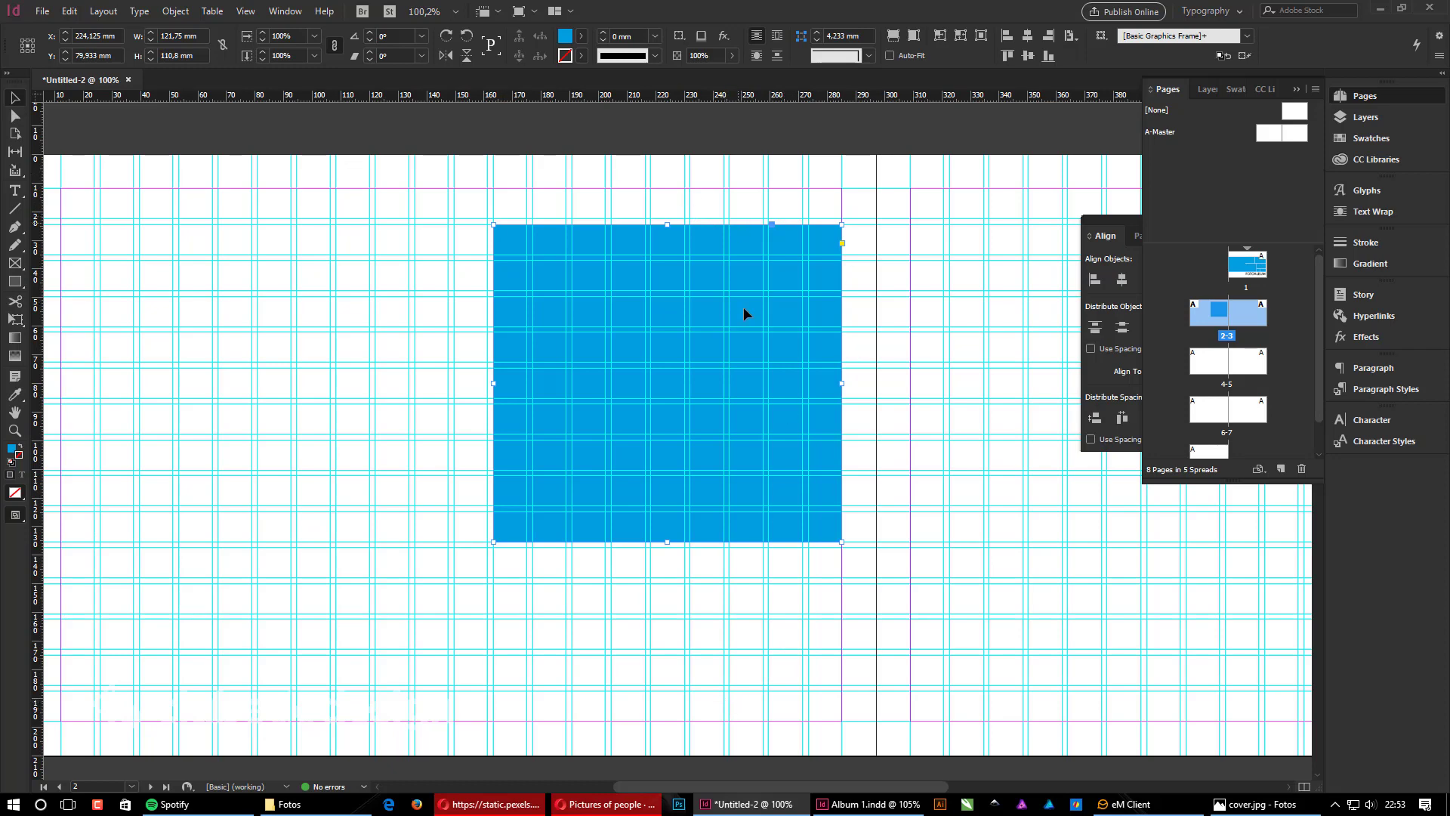
Step: Enlarge page 2's blue frame along the grid to 231.75 × 160.933 mm, keeping its edge on the inner margin
{"action": "left_click_drag", "start_coordinate": [544, 485], "coordinate": [778, 402]}
{"action": "left_click_drag", "start_coordinate": [734, 455], "coordinate": [420, 600]}
{"action": "left_click", "coordinate": [599, 687]}
{"action": "left_click", "coordinate": [712, 528], "text": "ctrl+alt"}
{"action": "left_click_drag", "start_coordinate": [826, 428], "coordinate": [625, 641]}
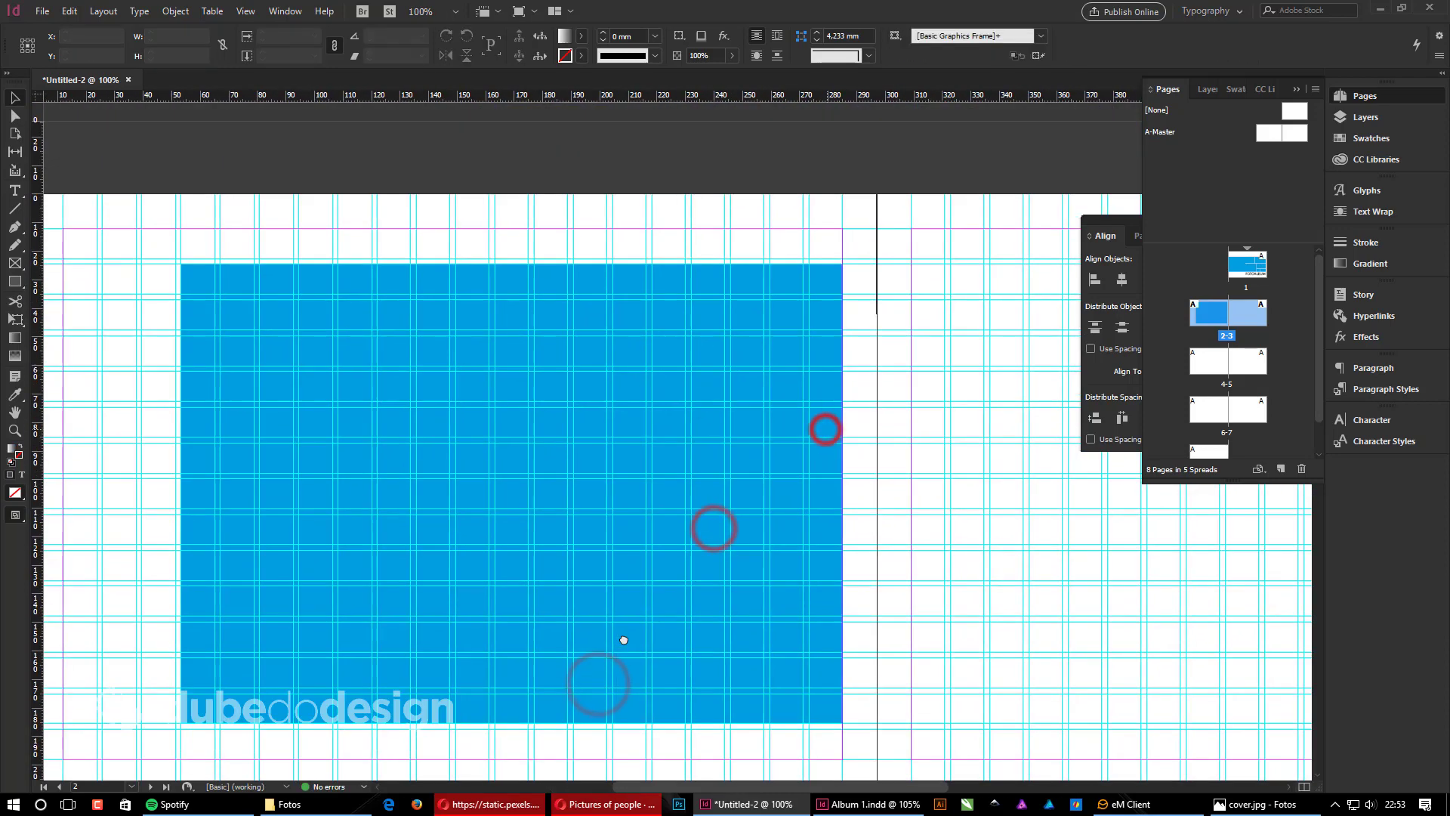
{"action": "left_click", "coordinate": [660, 514], "text": "ctrl+alt"}
{"action": "left_click_drag", "start_coordinate": [836, 471], "coordinate": [850, 492]}
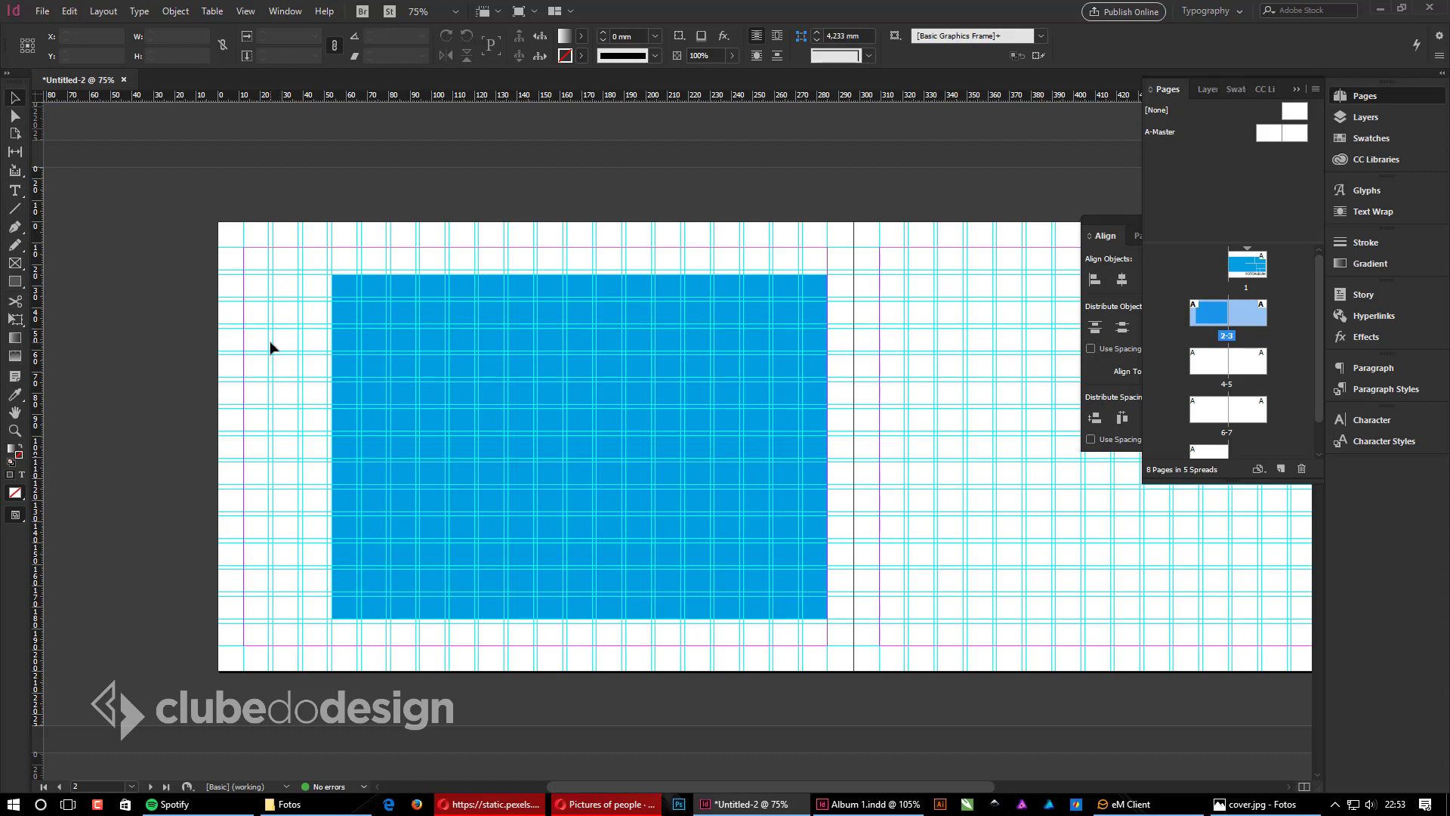
Step: Examine the empty page 3 and compare it with the facing page in the example album
{"action": "left_click_drag", "start_coordinate": [917, 541], "coordinate": [353, 447]}
{"action": "left_click_drag", "start_coordinate": [666, 497], "coordinate": [668, 554]}
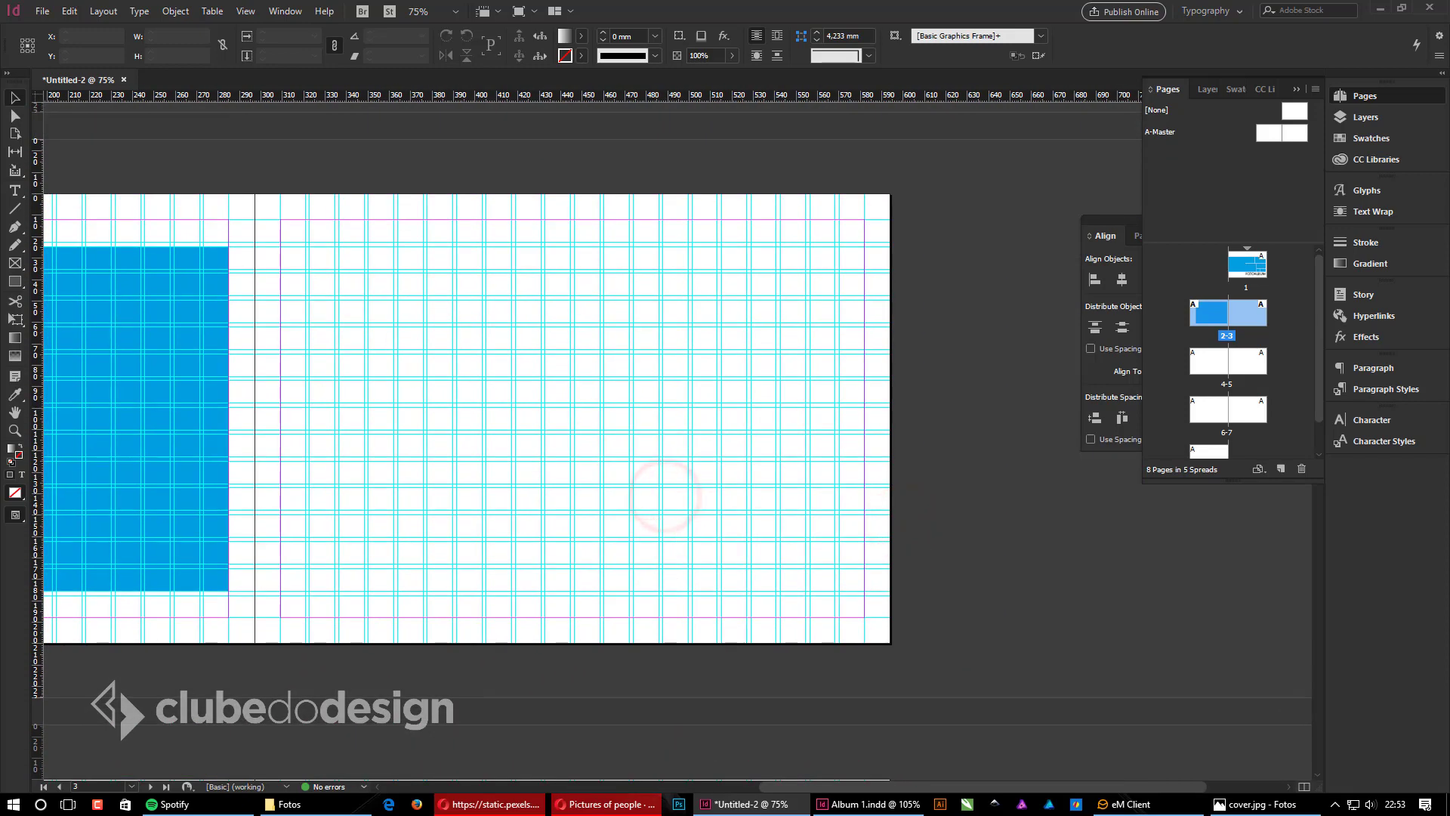
{"action": "key", "text": "alt+Tab"}
{"action": "key", "text": "ctrl+Tab"}
{"action": "left_click", "coordinate": [458, 424]}
{"action": "key", "text": "w"}
{"action": "key", "text": "w"}
{"action": "left_click", "coordinate": [556, 367]}
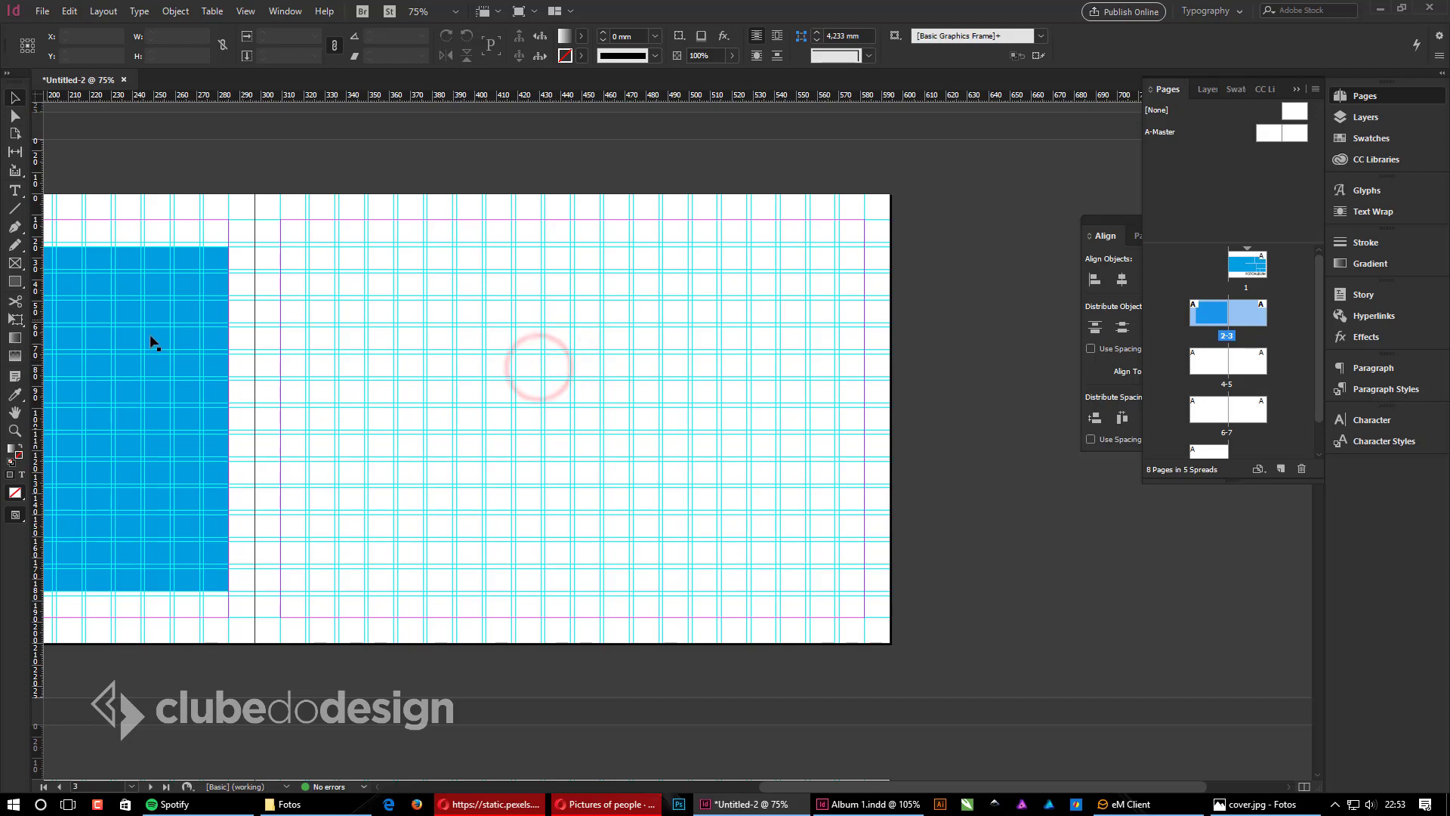
Step: Copy page 2's blue frame to page 3's inner margin and narrow the copy to 66.75 mm
{"action": "left_click_drag", "start_coordinate": [123, 333], "coordinate": [491, 359]}
{"action": "key", "text": "ctrl+z"}
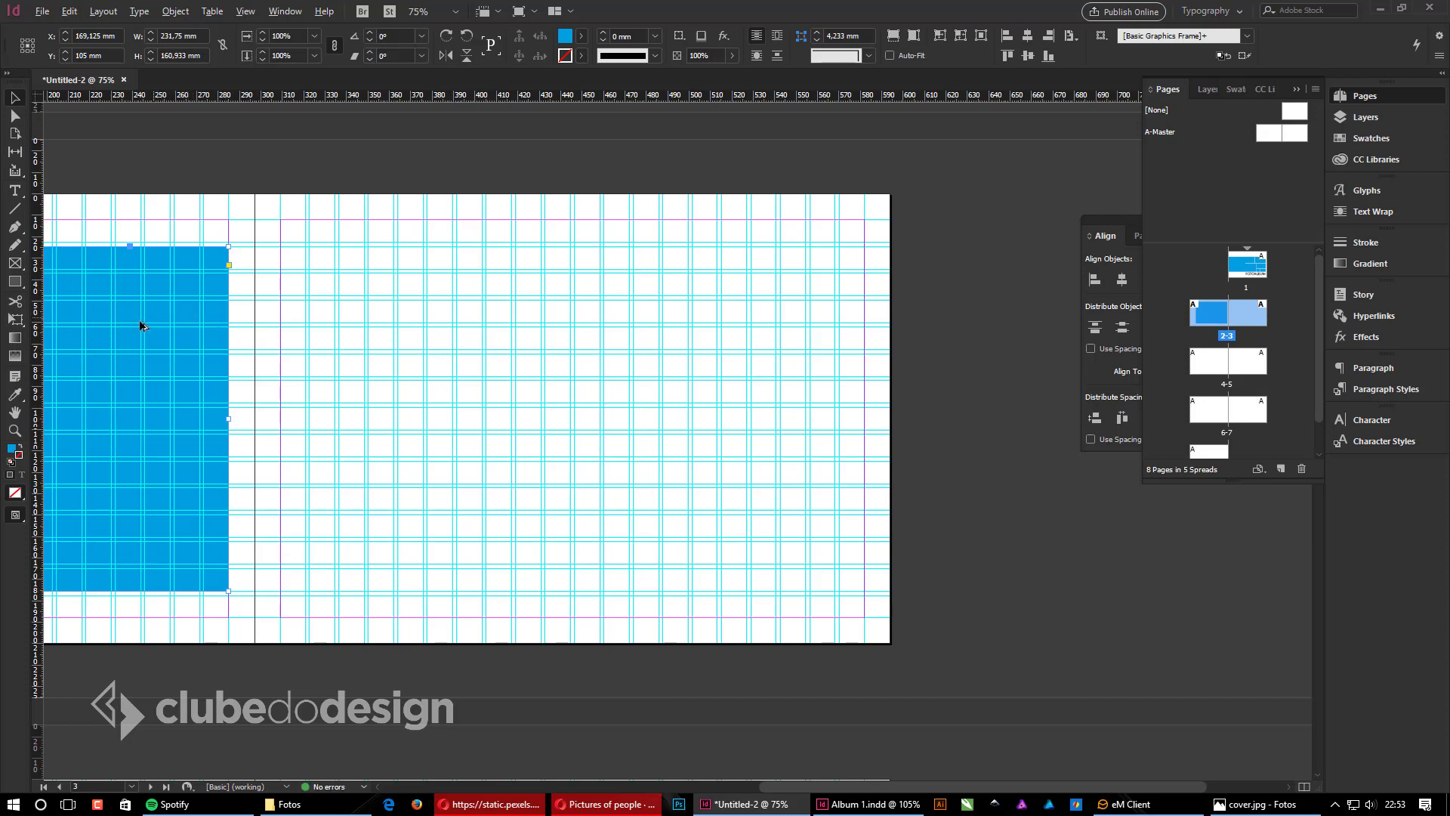
{"action": "left_click_drag", "start_coordinate": [140, 326], "coordinate": [689, 403]}
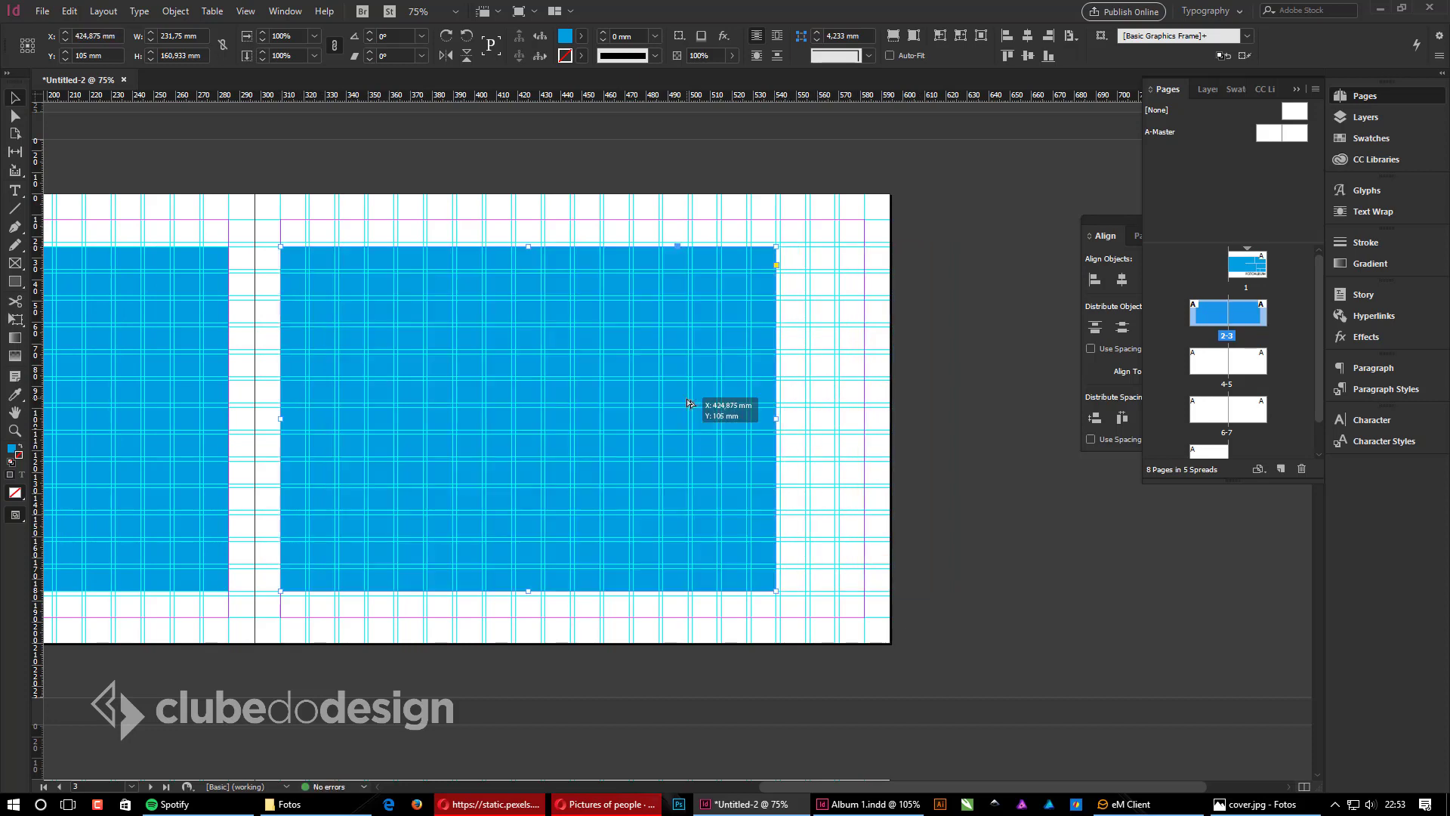
{"action": "left_click_drag", "start_coordinate": [777, 419], "coordinate": [424, 349]}
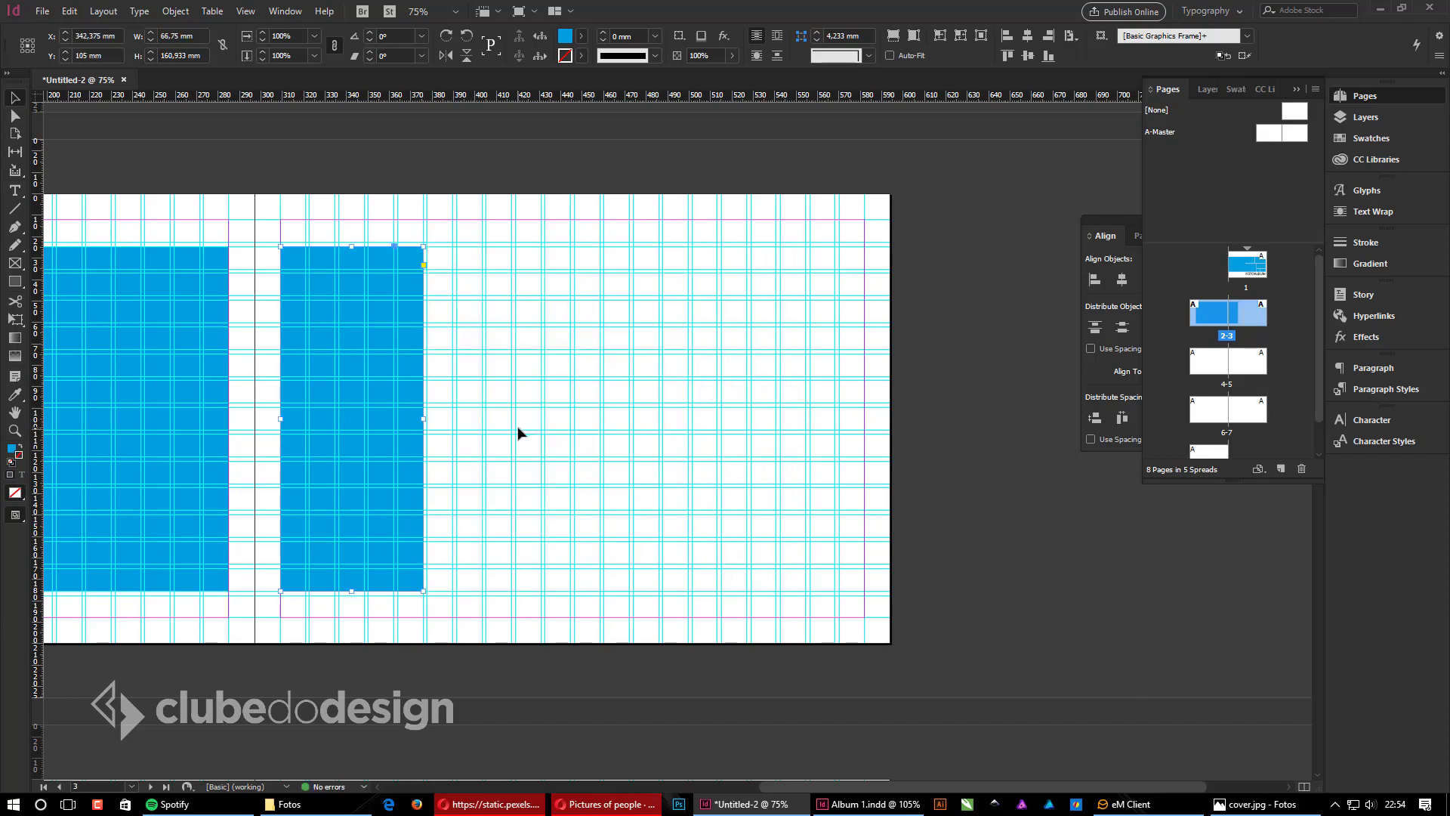
Step: Add two more copies on page 3: a middle frame 123.333 mm high and a wider outer frame reaching the outer margin
{"action": "left_click_drag", "start_coordinate": [336, 387], "coordinate": [486, 383]}
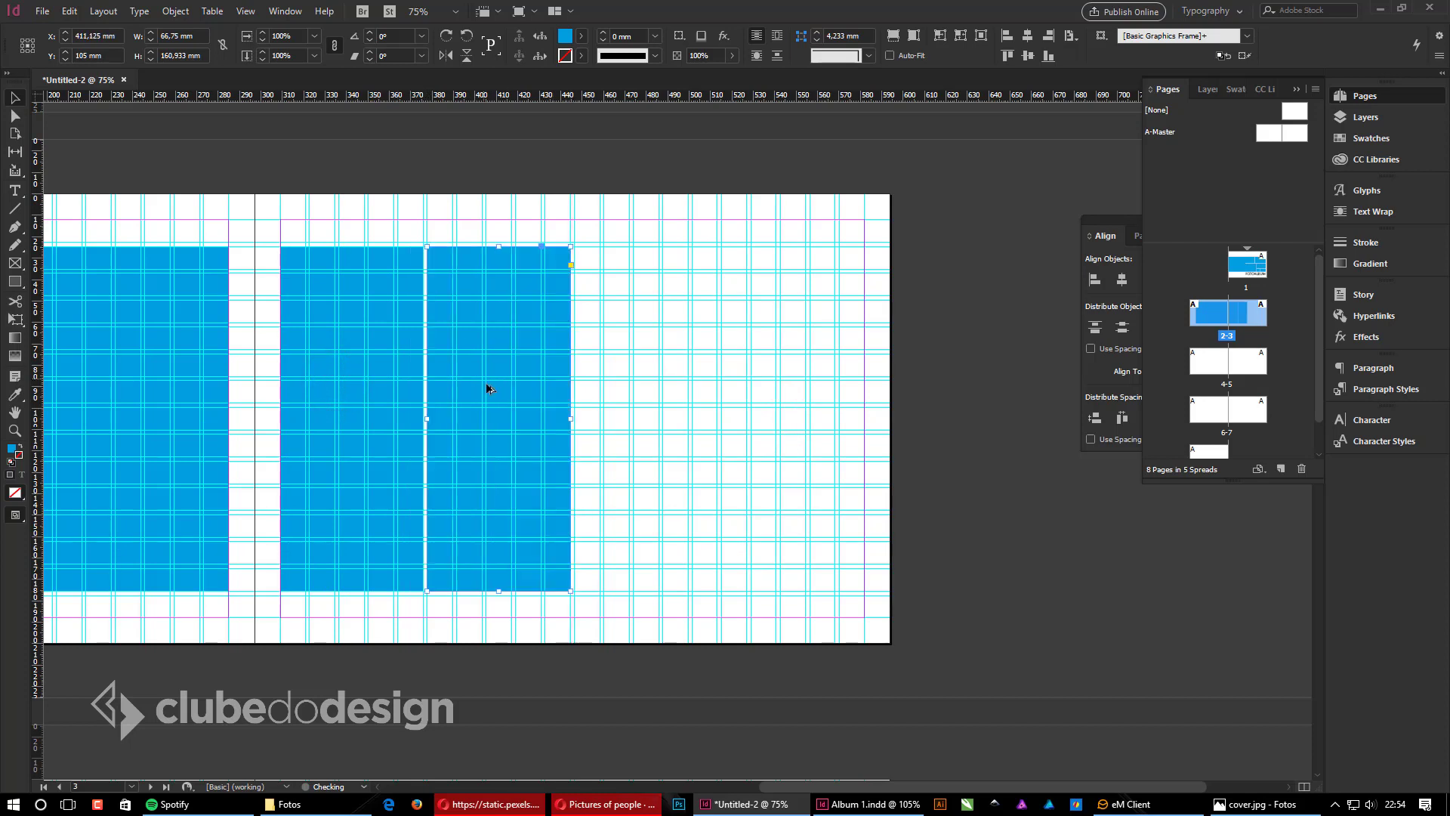
{"action": "left_click_drag", "start_coordinate": [499, 588], "coordinate": [498, 511]}
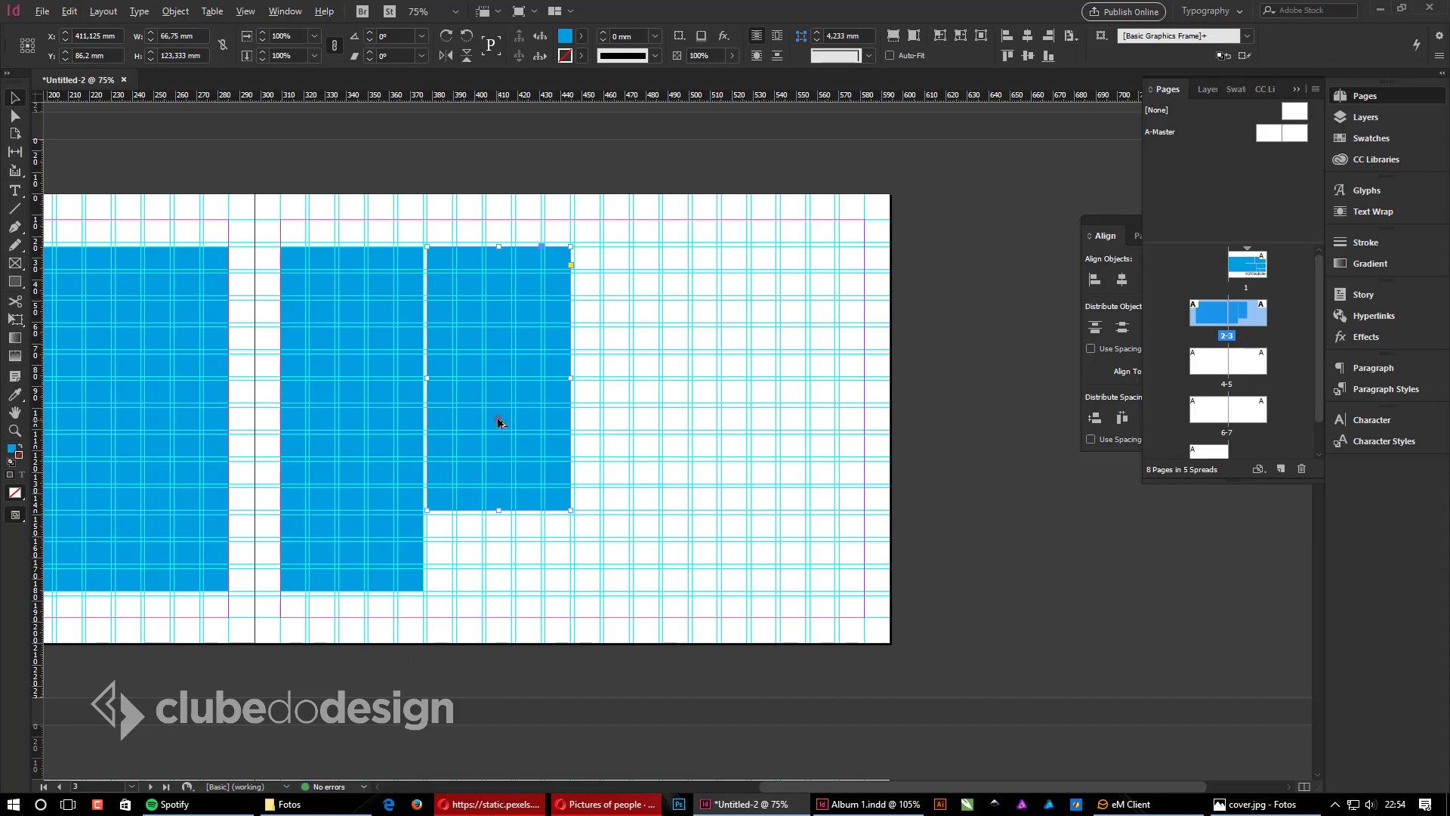
{"action": "left_click_drag", "start_coordinate": [498, 422], "coordinate": [646, 425]}
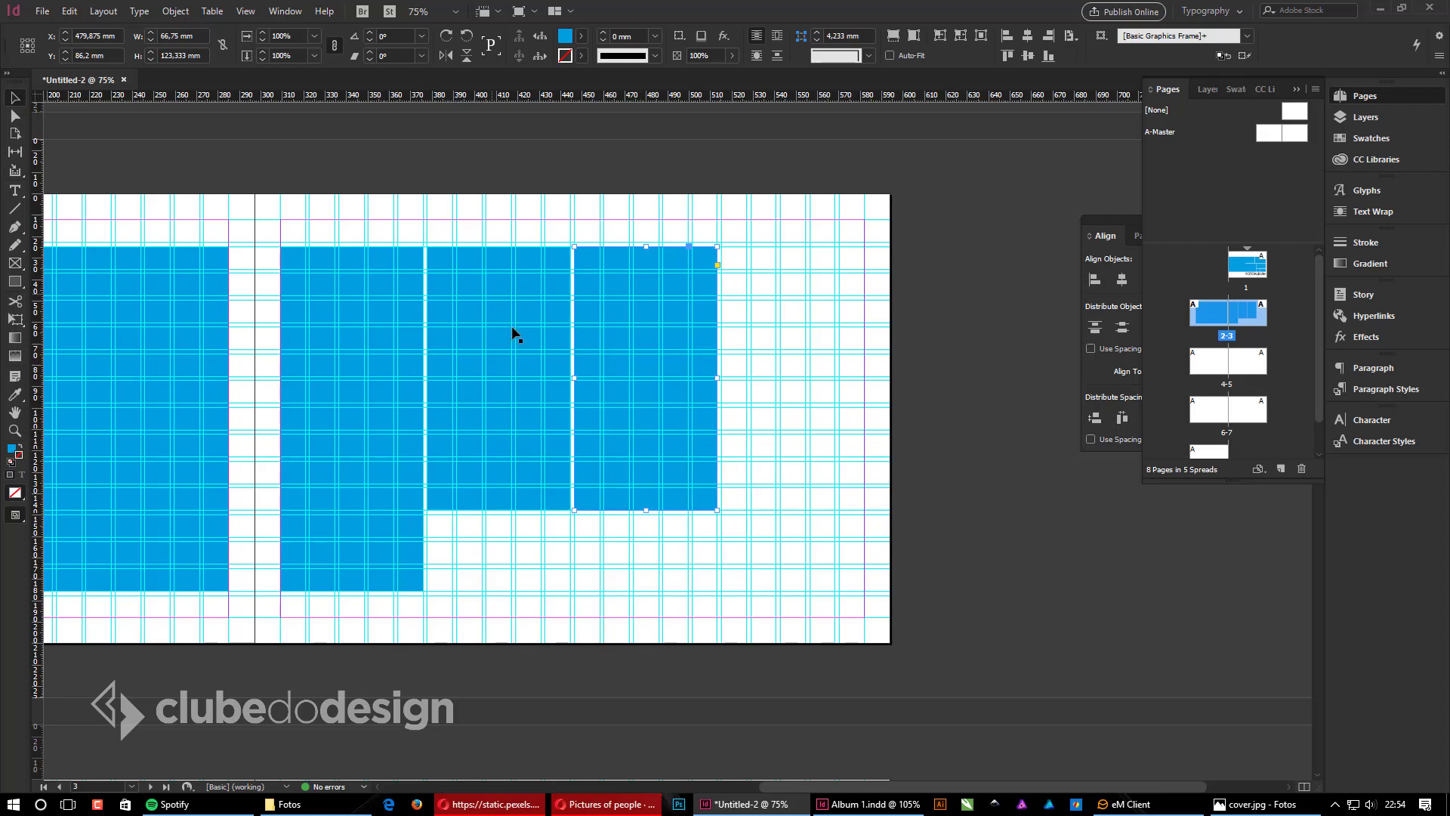
{"action": "left_click_drag", "start_coordinate": [715, 511], "coordinate": [864, 596]}
Step: Preview spread 2-3 without guides and examine the frame proportions and gaps on both pages
{"action": "left_click", "coordinate": [935, 561]}
{"action": "key", "text": "w"}
{"action": "left_click_drag", "start_coordinate": [569, 532], "coordinate": [692, 505]}
{"action": "left_click", "coordinate": [607, 537], "text": "ctrl+alt"}
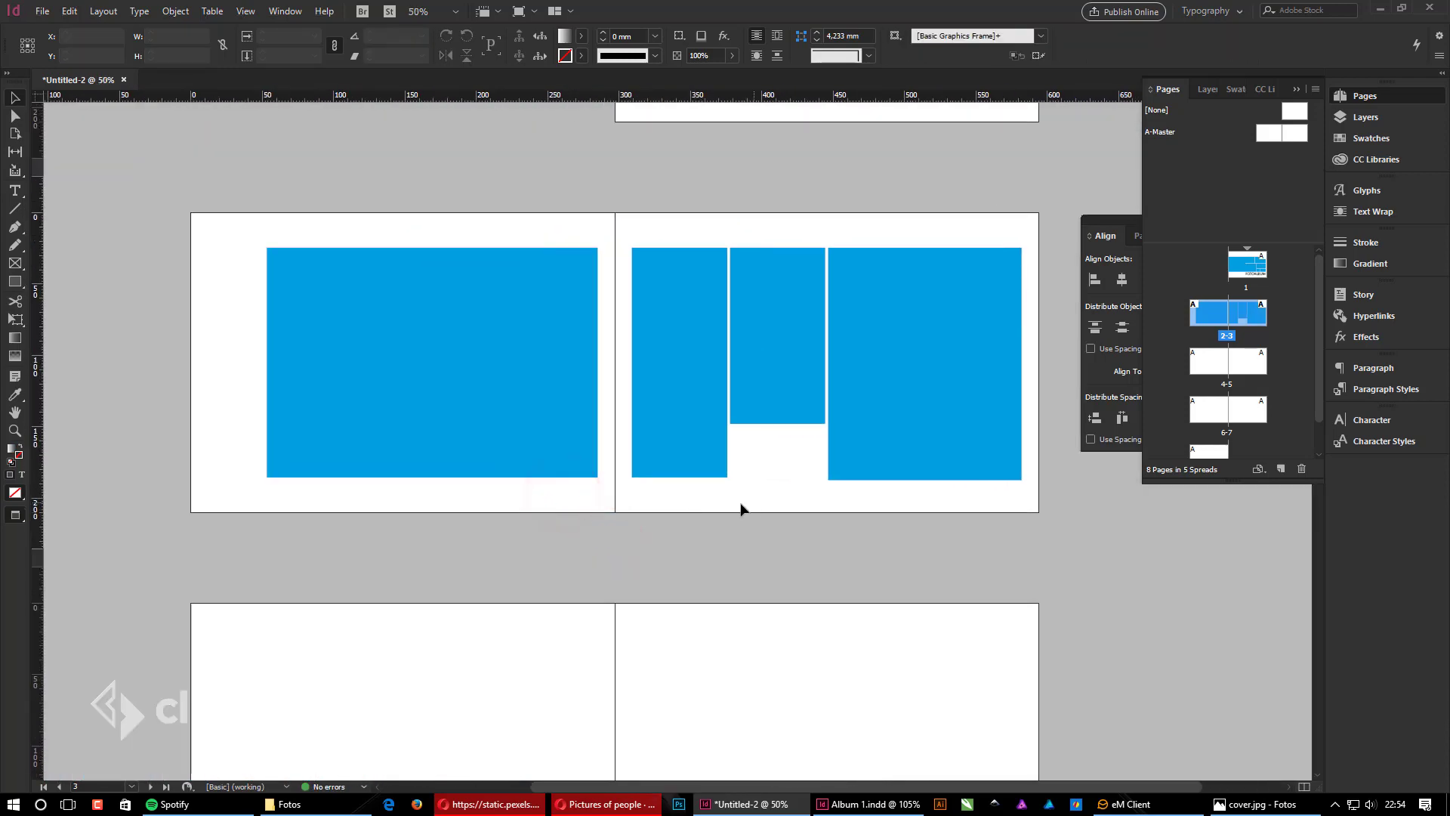
{"action": "left_click_drag", "start_coordinate": [163, 187], "coordinate": [1007, 411]}
{"action": "left_click_drag", "start_coordinate": [1087, 573], "coordinate": [916, 572]}
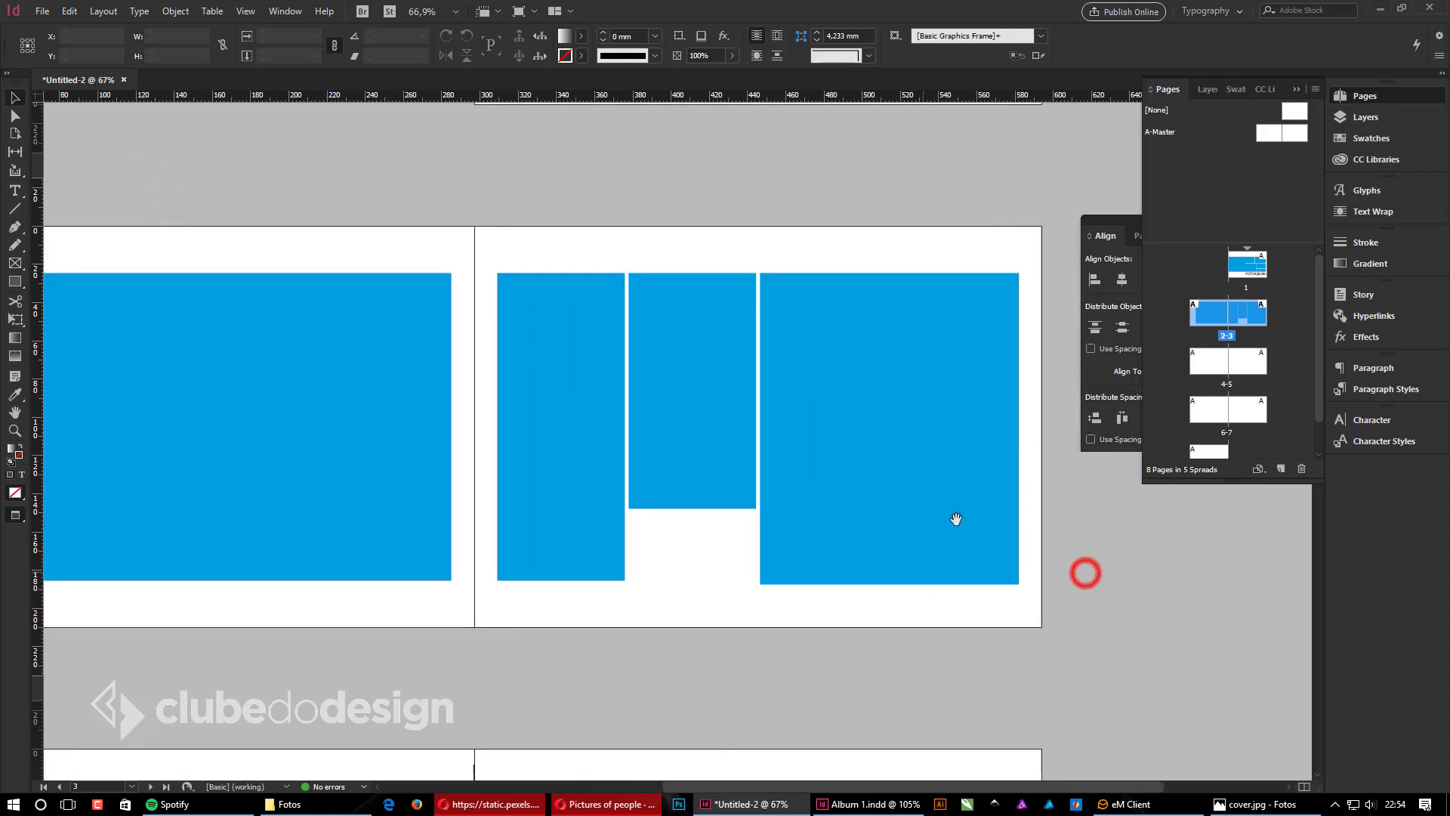
{"action": "left_click_drag", "start_coordinate": [443, 393], "coordinate": [915, 428]}
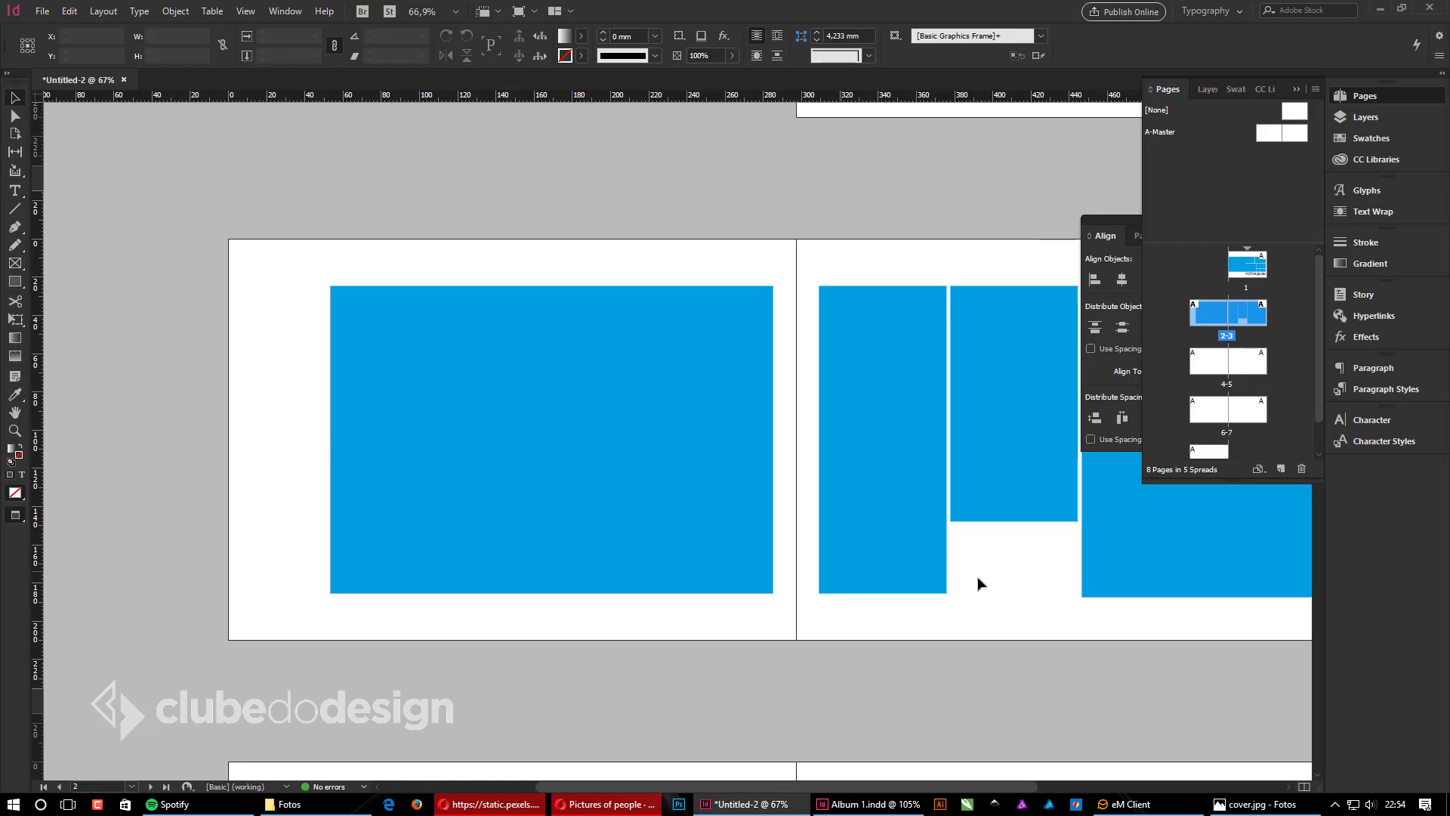
{"action": "left_click_drag", "start_coordinate": [978, 581], "coordinate": [533, 535]}
{"action": "left_click_drag", "start_coordinate": [722, 521], "coordinate": [723, 537]}
Step: Show the guides again and duplicate page 3's middle frame below itself, shortening the copy to 35.6 mm high
{"action": "key", "text": "w"}
{"action": "left_click_drag", "start_coordinate": [295, 193], "coordinate": [1010, 677]}
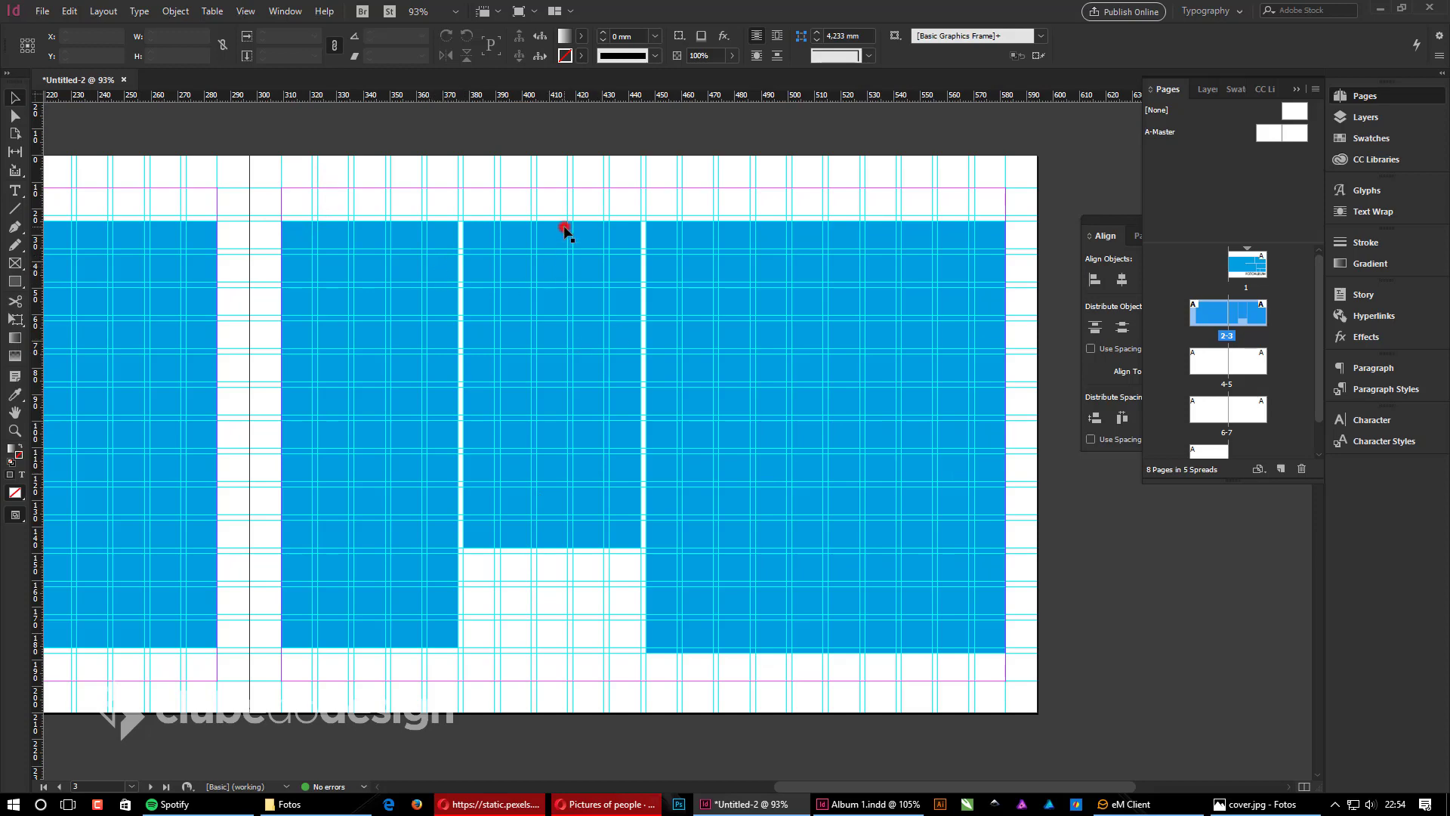
{"action": "left_click_drag", "start_coordinate": [565, 230], "coordinate": [568, 563]}
{"action": "scroll", "coordinate": [596, 514], "scroll_direction": "down", "scroll_amount": 3}
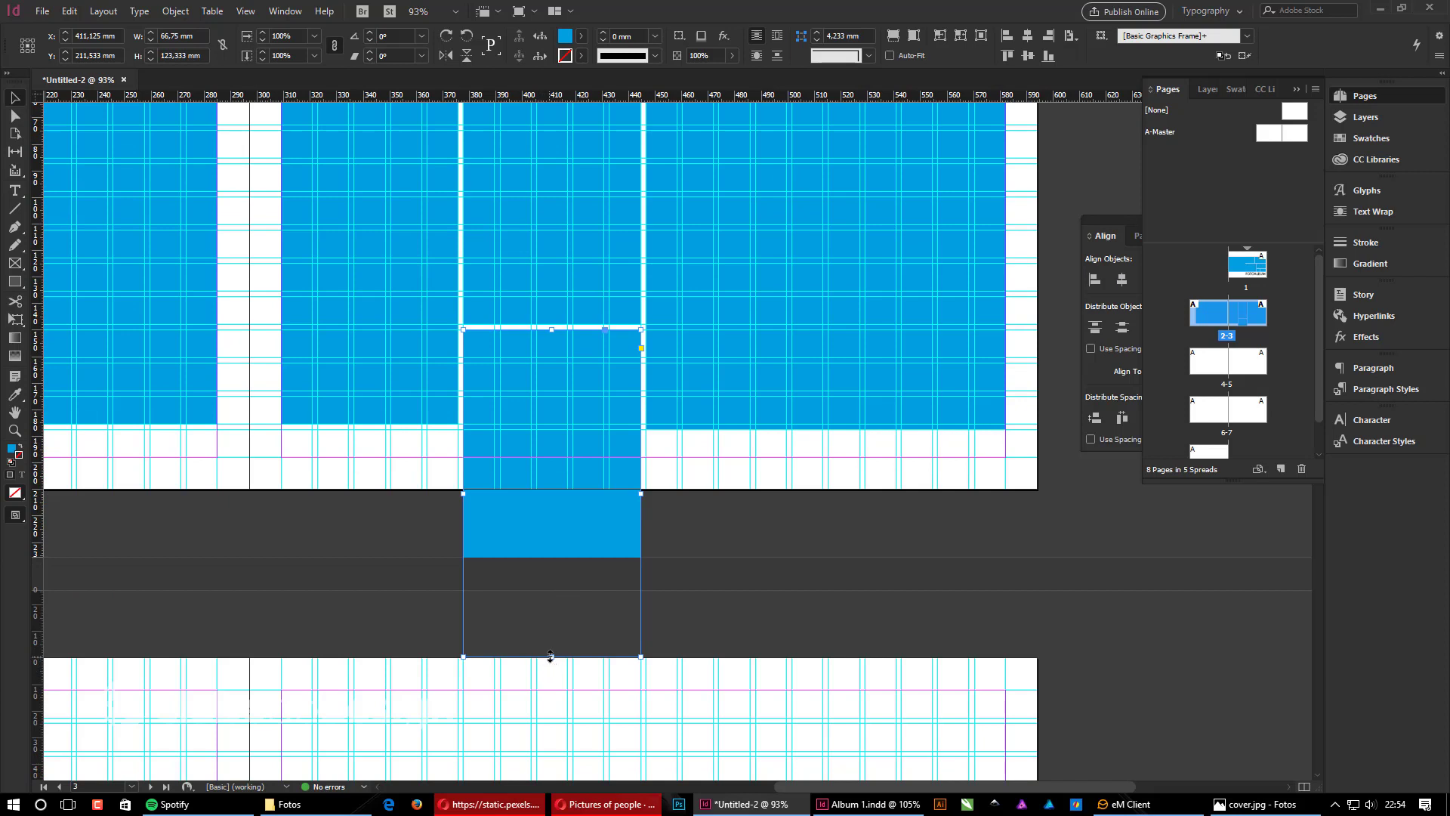
{"action": "left_click_drag", "start_coordinate": [550, 656], "coordinate": [551, 424]}
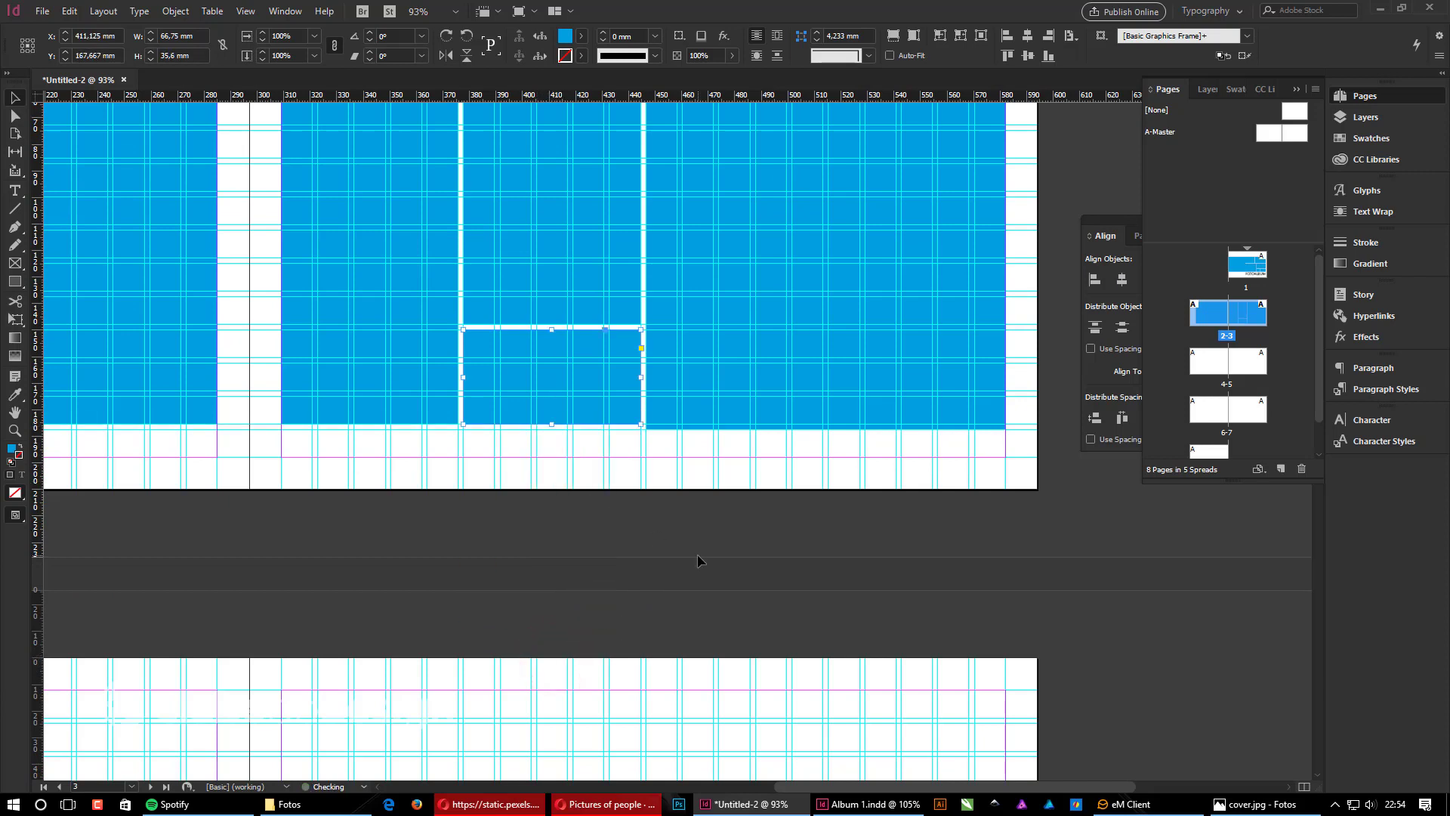
{"action": "scroll", "coordinate": [697, 560], "scroll_direction": "up", "scroll_amount": 2}
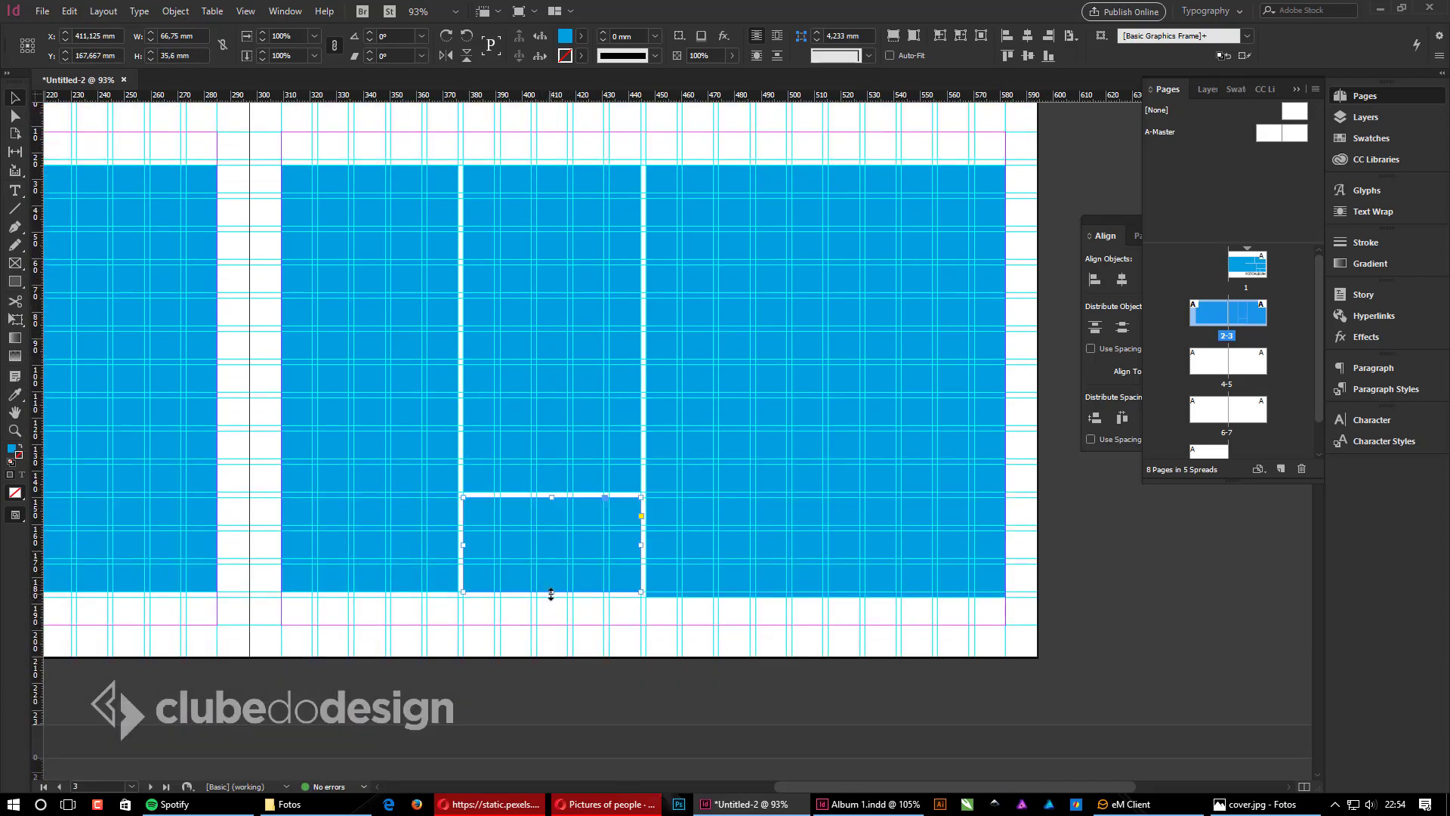
Step: Shorten page 3's wide outer frame so its lower edge lines up with the neighbouring frames
{"action": "left_click_drag", "start_coordinate": [550, 595], "coordinate": [549, 591]}
{"action": "left_click", "coordinate": [789, 560]}
{"action": "left_click_drag", "start_coordinate": [824, 596], "coordinate": [824, 591]}
Step: Fill the small lower middle frame on page 3 with the green swatch C=75 M=5 Y=100 K=0
{"action": "left_click", "coordinate": [586, 577]}
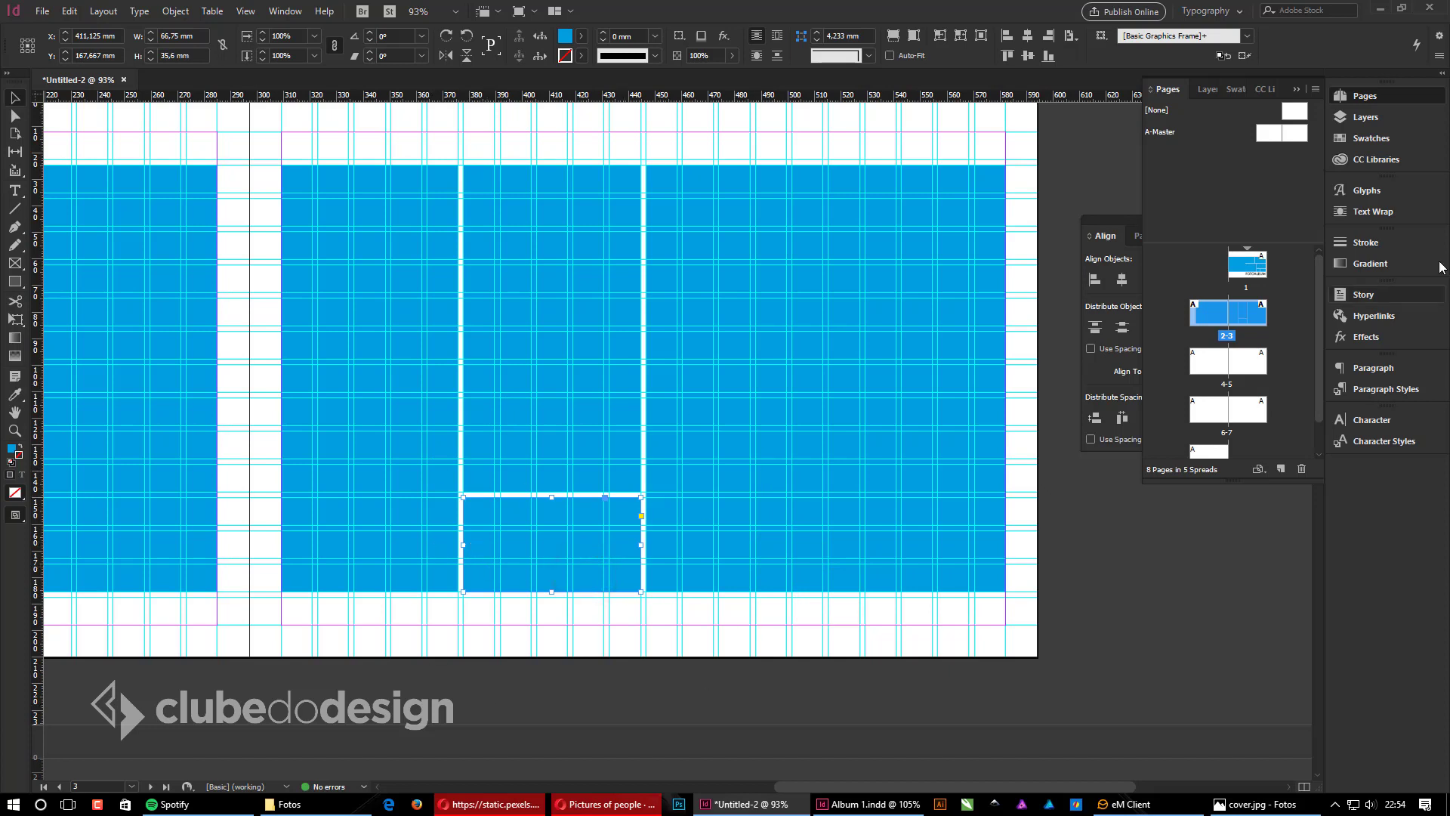
{"action": "left_click", "coordinate": [1372, 139]}
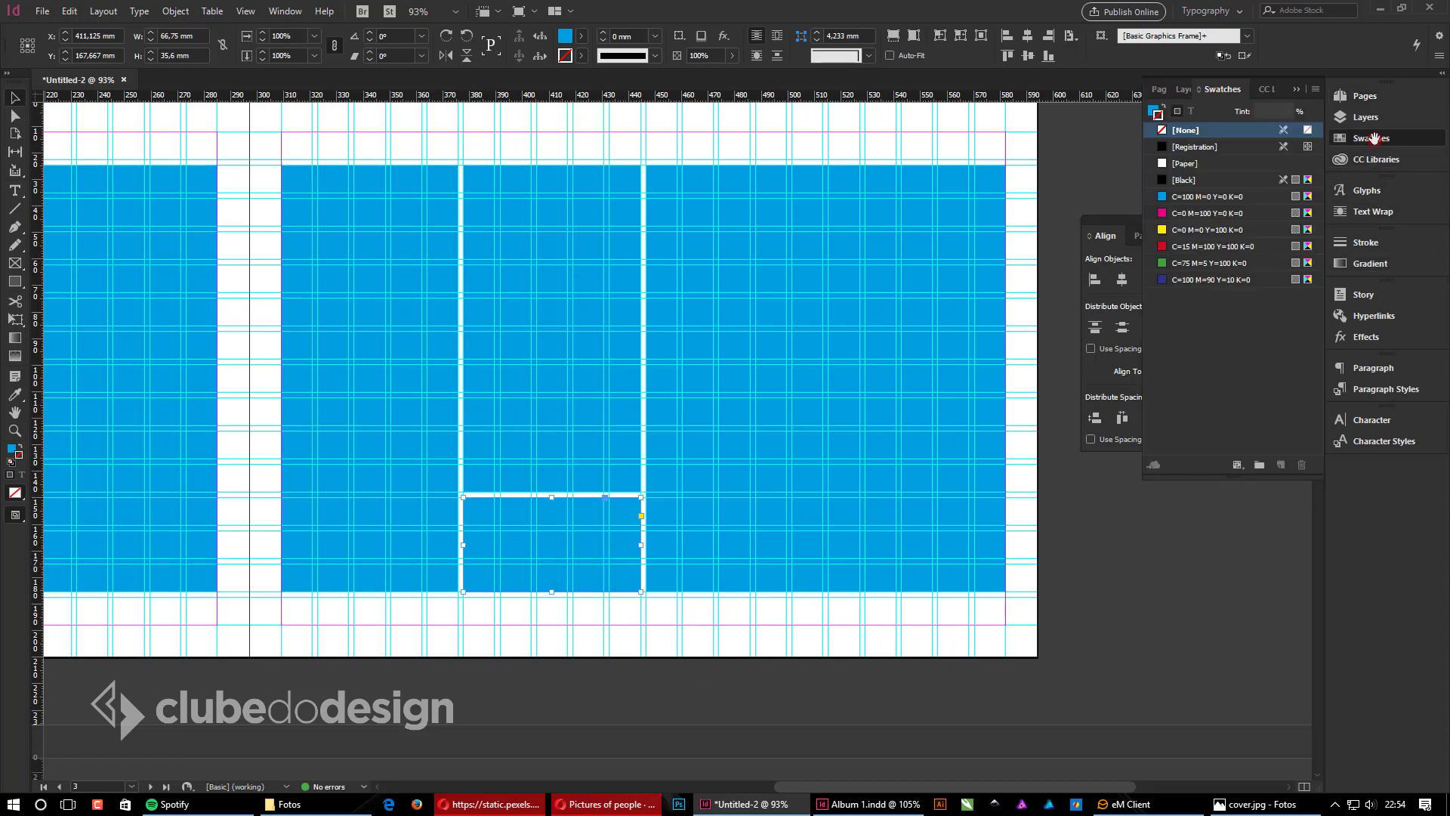
{"action": "left_click", "coordinate": [1154, 111]}
{"action": "left_click", "coordinate": [1163, 262]}
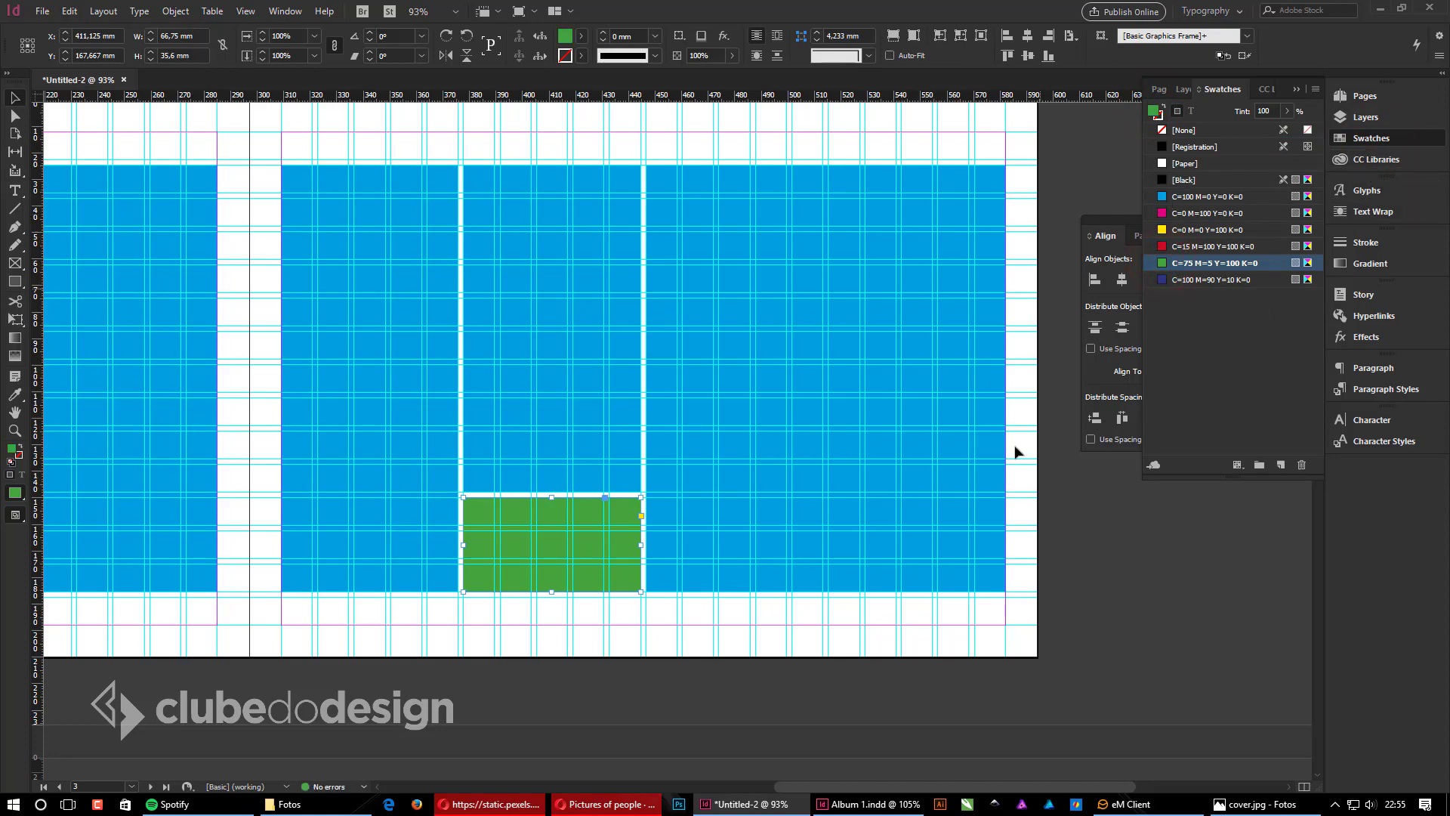
{"action": "left_click", "coordinate": [1104, 642]}
Step: Check the example's next spread and copy page 2's blue frame to page 4, centred at X 155.375 mm, Y 105 mm
{"action": "scroll", "coordinate": [469, 582], "scroll_direction": "down", "scroll_amount": 10}
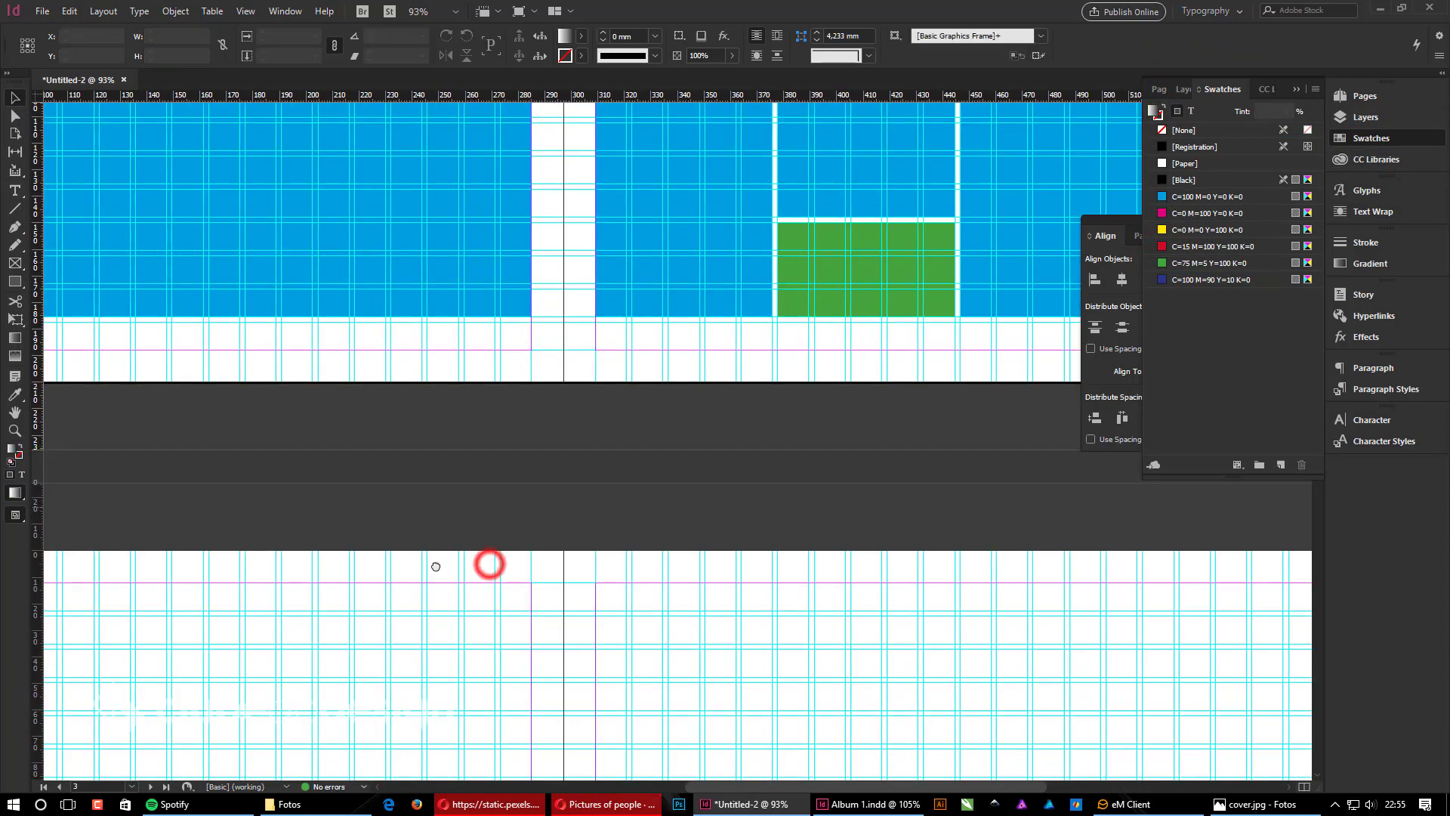
{"action": "key", "text": "alt+Tab"}
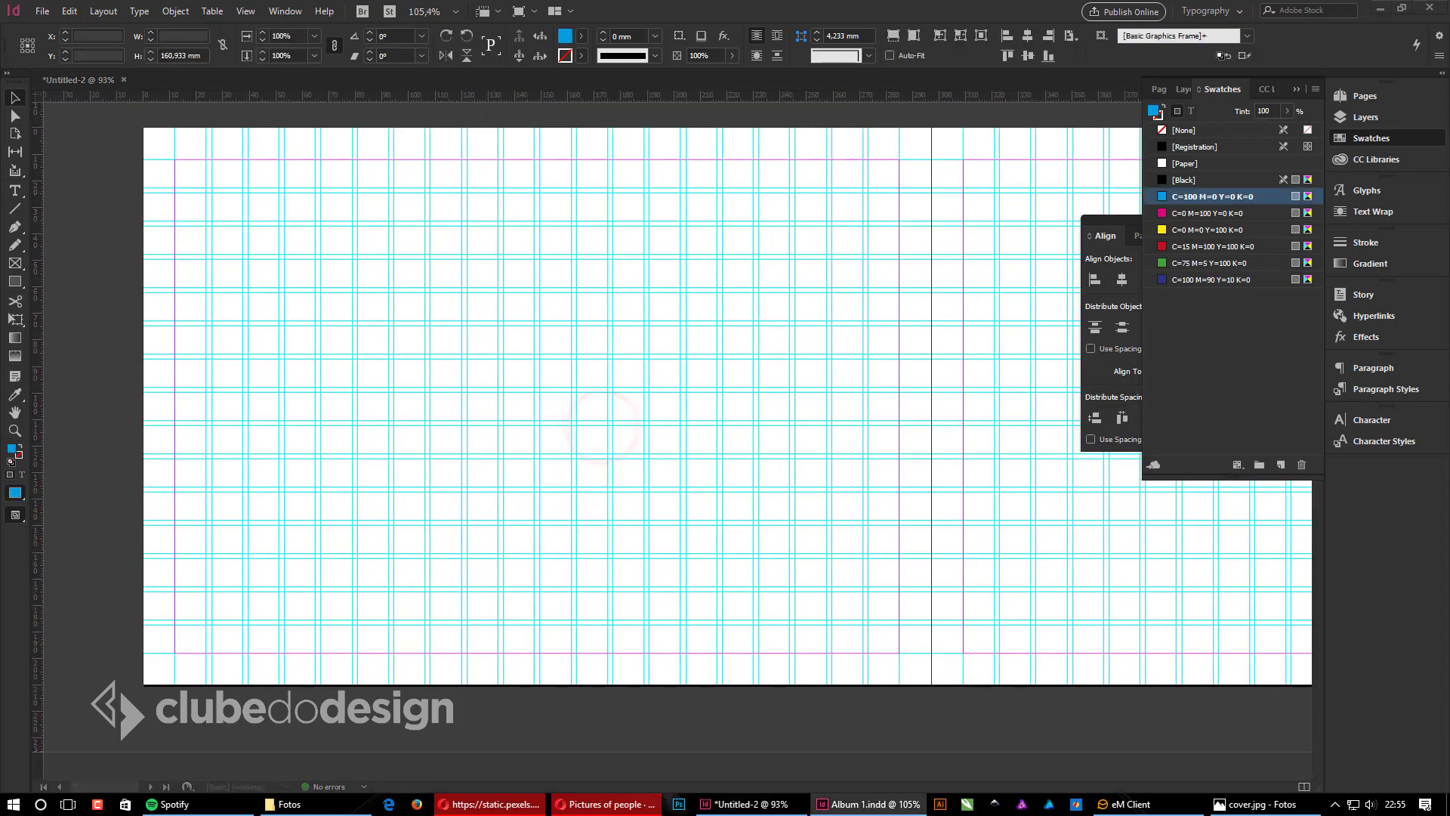
{"action": "left_click", "coordinate": [286, 409]}
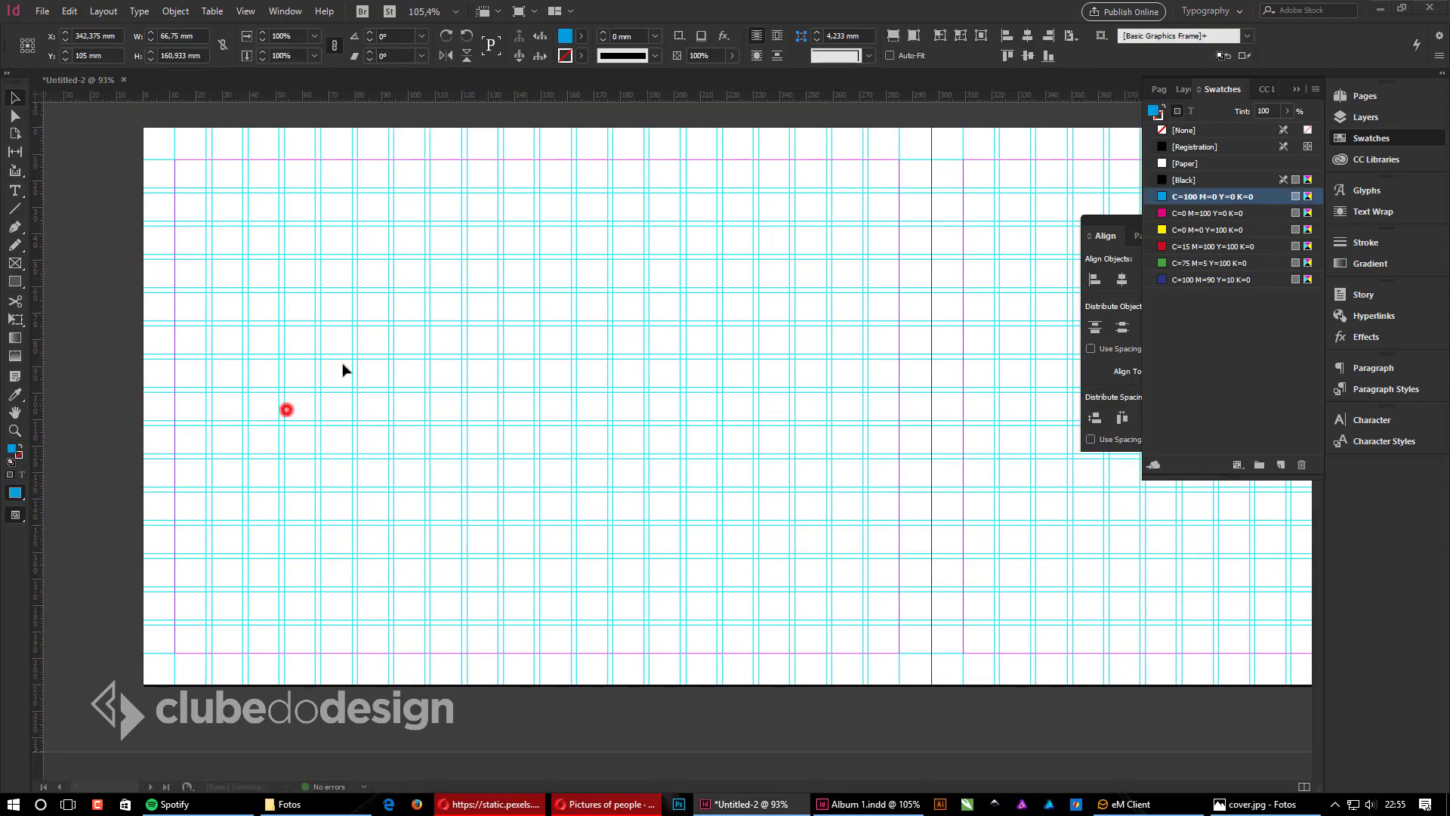
{"action": "left_click", "coordinate": [352, 344]}
{"action": "scroll", "coordinate": [664, 295], "scroll_direction": "up", "scroll_amount": 3}
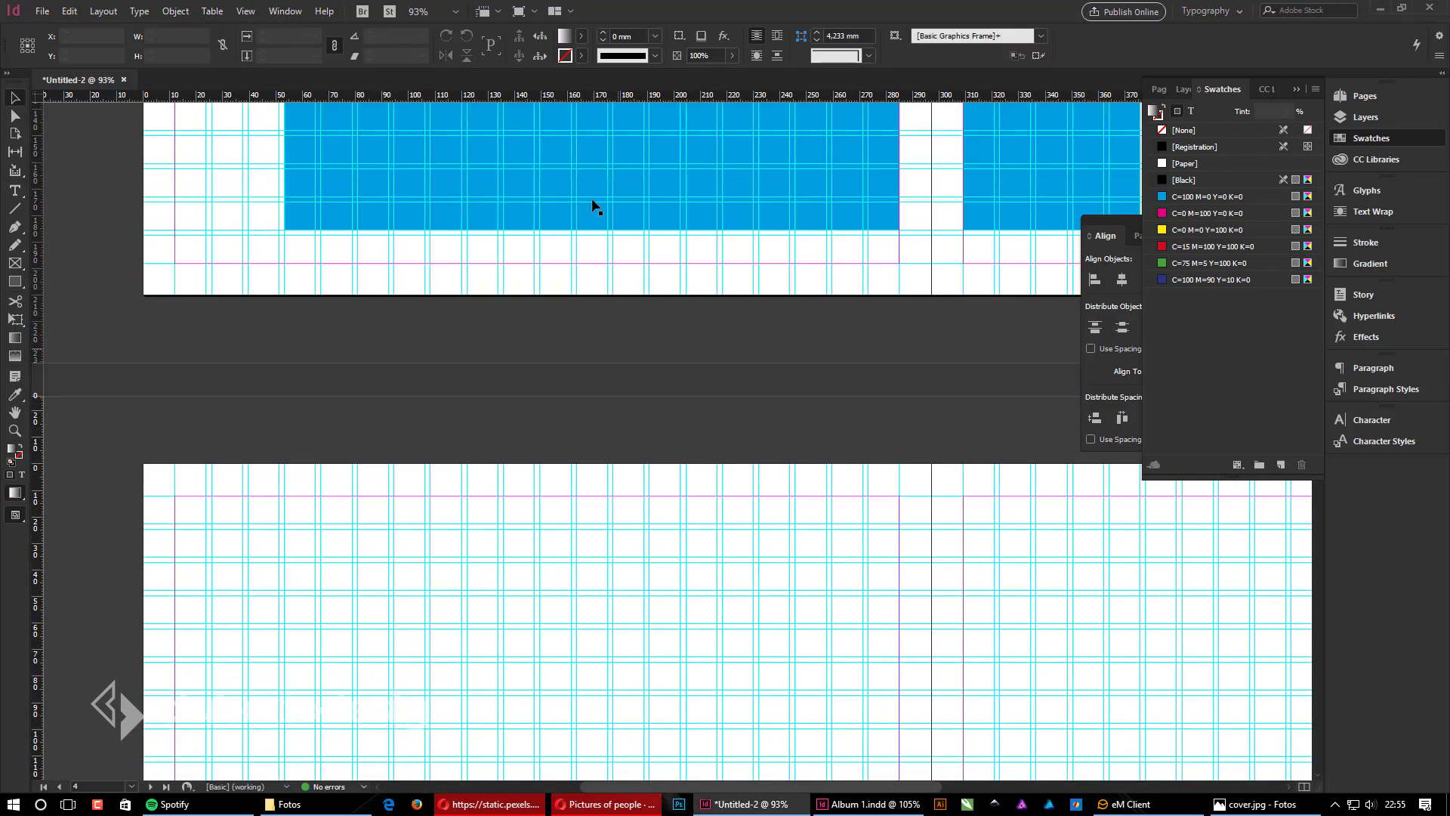
{"action": "left_click_drag", "start_coordinate": [501, 145], "coordinate": [418, 724], "text": "alt"}
{"action": "scroll", "coordinate": [533, 374], "scroll_direction": "down", "scroll_amount": 1}
{"action": "scroll", "coordinate": [531, 374], "scroll_direction": "down", "scroll_amount": 2}
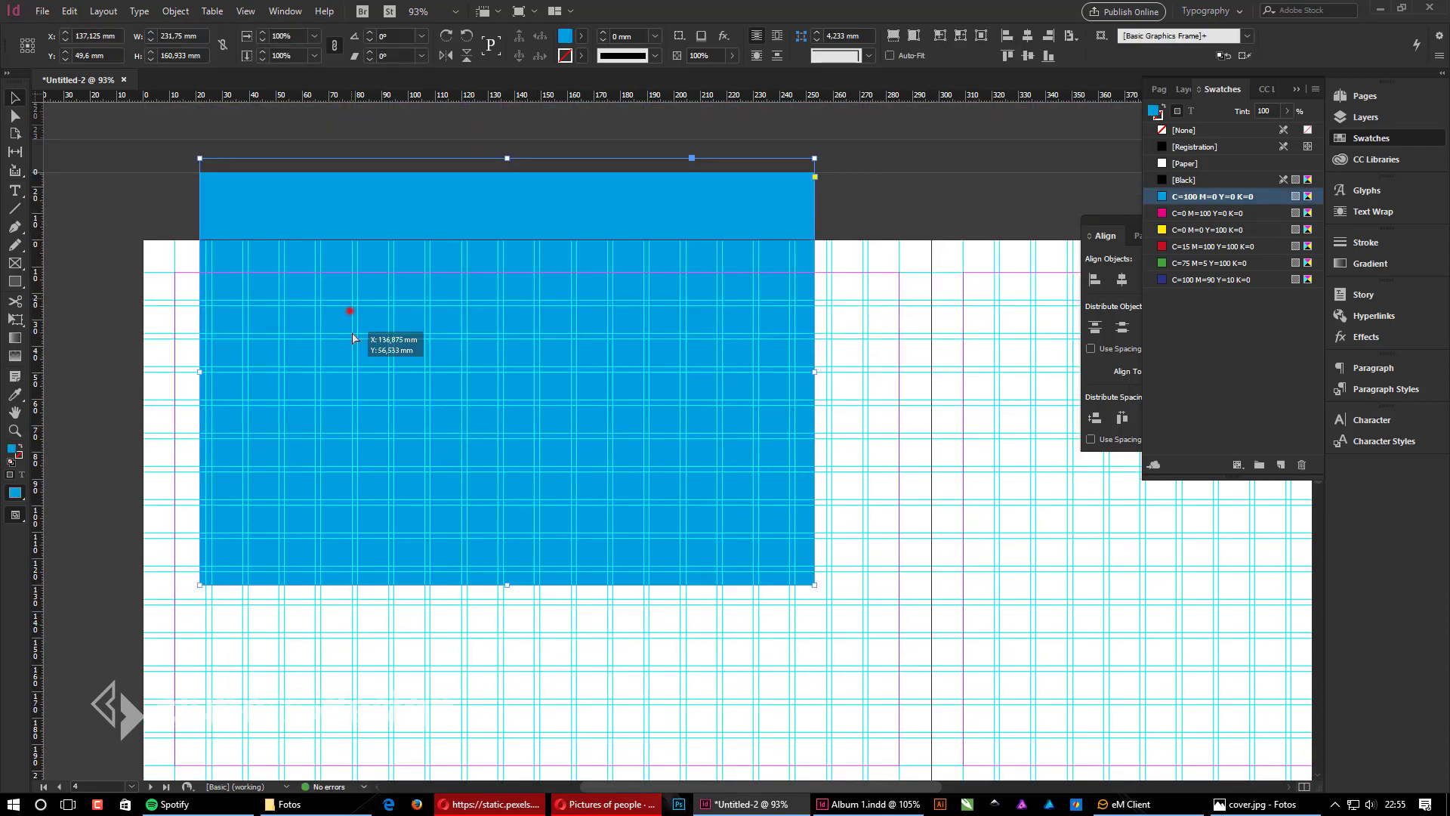
{"action": "left_click_drag", "start_coordinate": [349, 313], "coordinate": [403, 488]}
{"action": "left_click_drag", "start_coordinate": [320, 449], "coordinate": [315, 416]}
Step: Shrink page 4's blue frame along the grid to 80.5 × 48.133 mm, keeping its upper outer corner in place
{"action": "scroll", "coordinate": [392, 459], "scroll_direction": "up", "scroll_amount": 18}
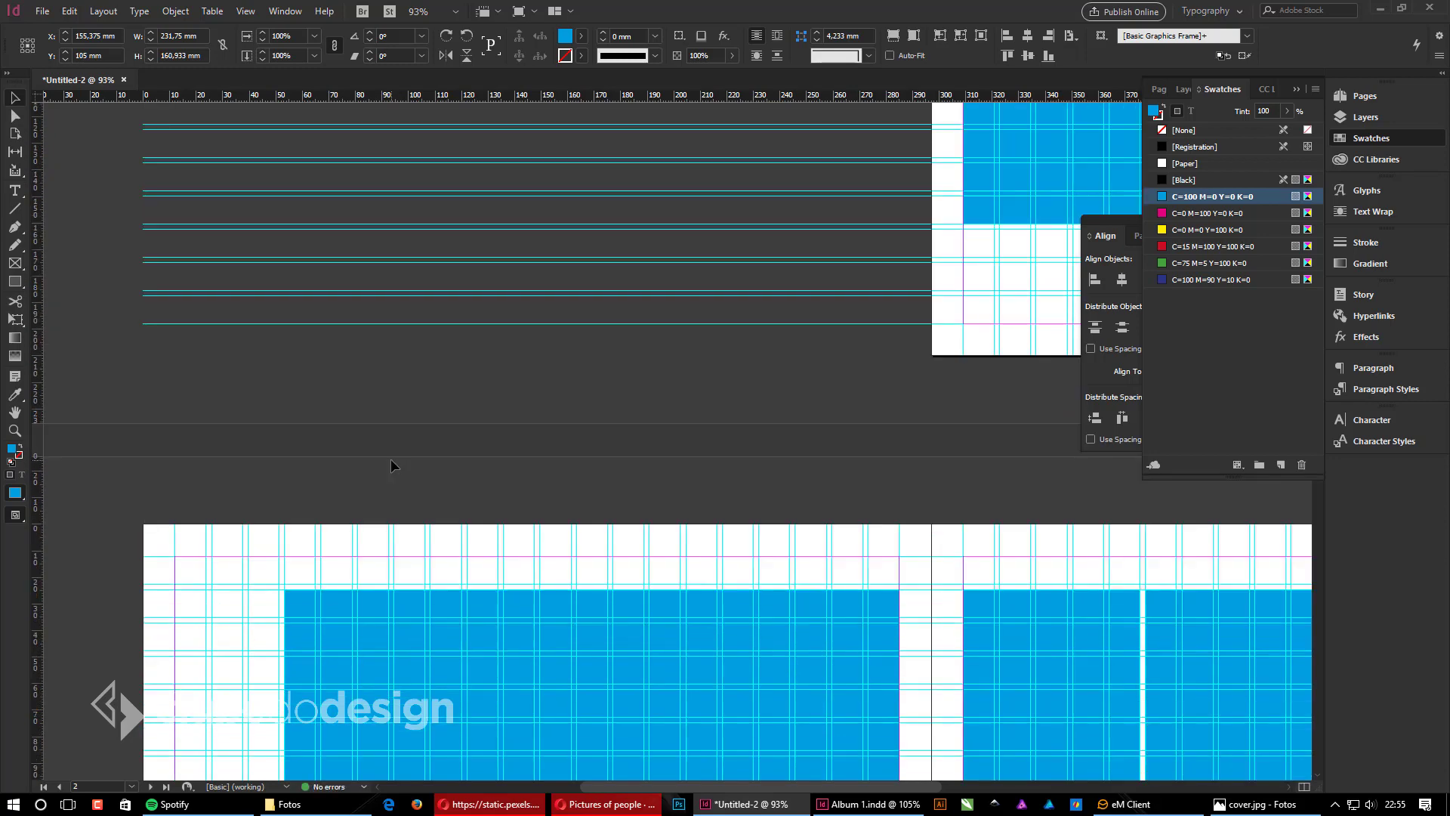
{"action": "scroll", "coordinate": [333, 556], "scroll_direction": "down", "scroll_amount": 19}
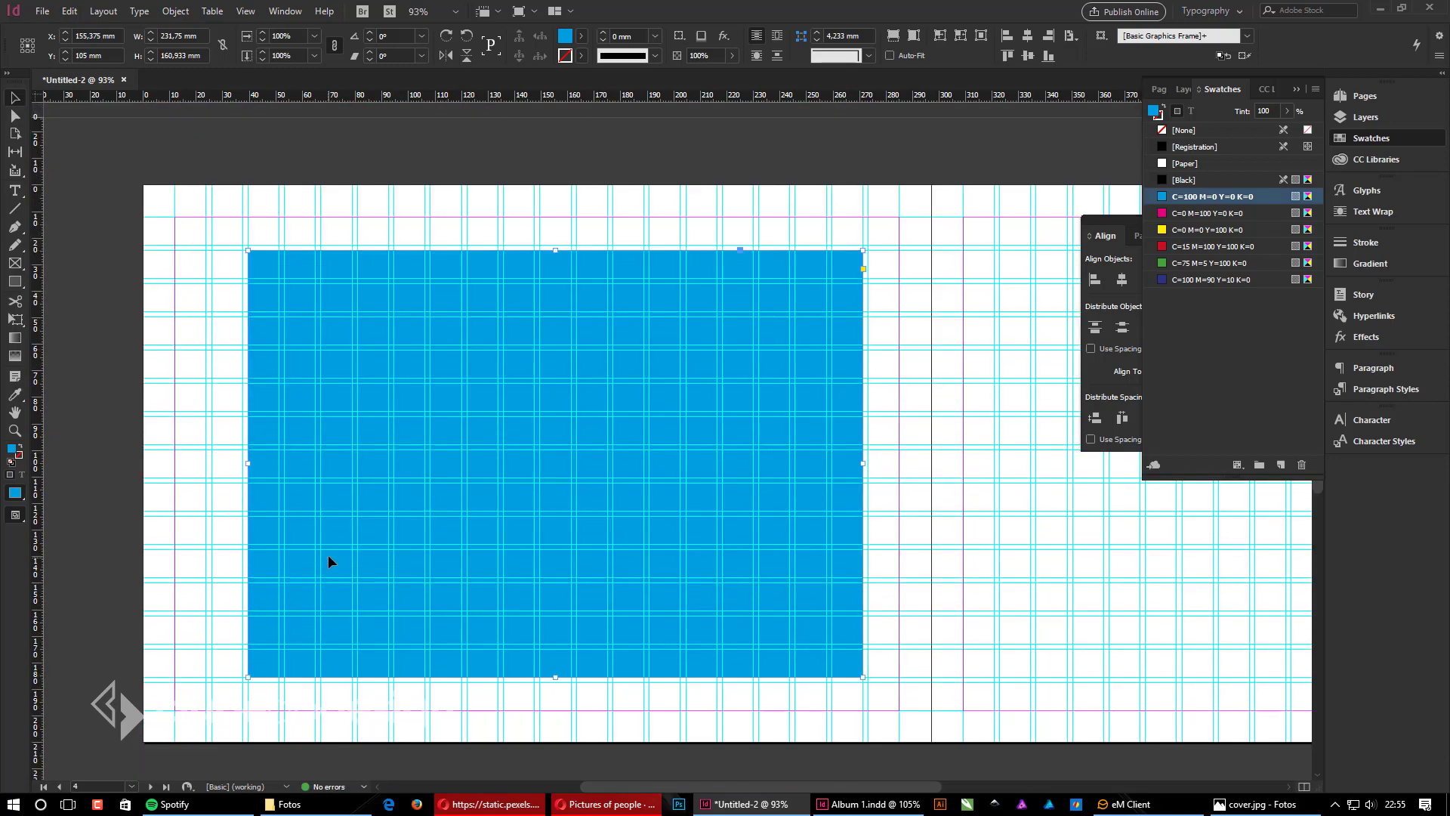
{"action": "scroll", "coordinate": [327, 561], "scroll_direction": "down", "scroll_amount": 1}
{"action": "left_click", "coordinate": [502, 502]}
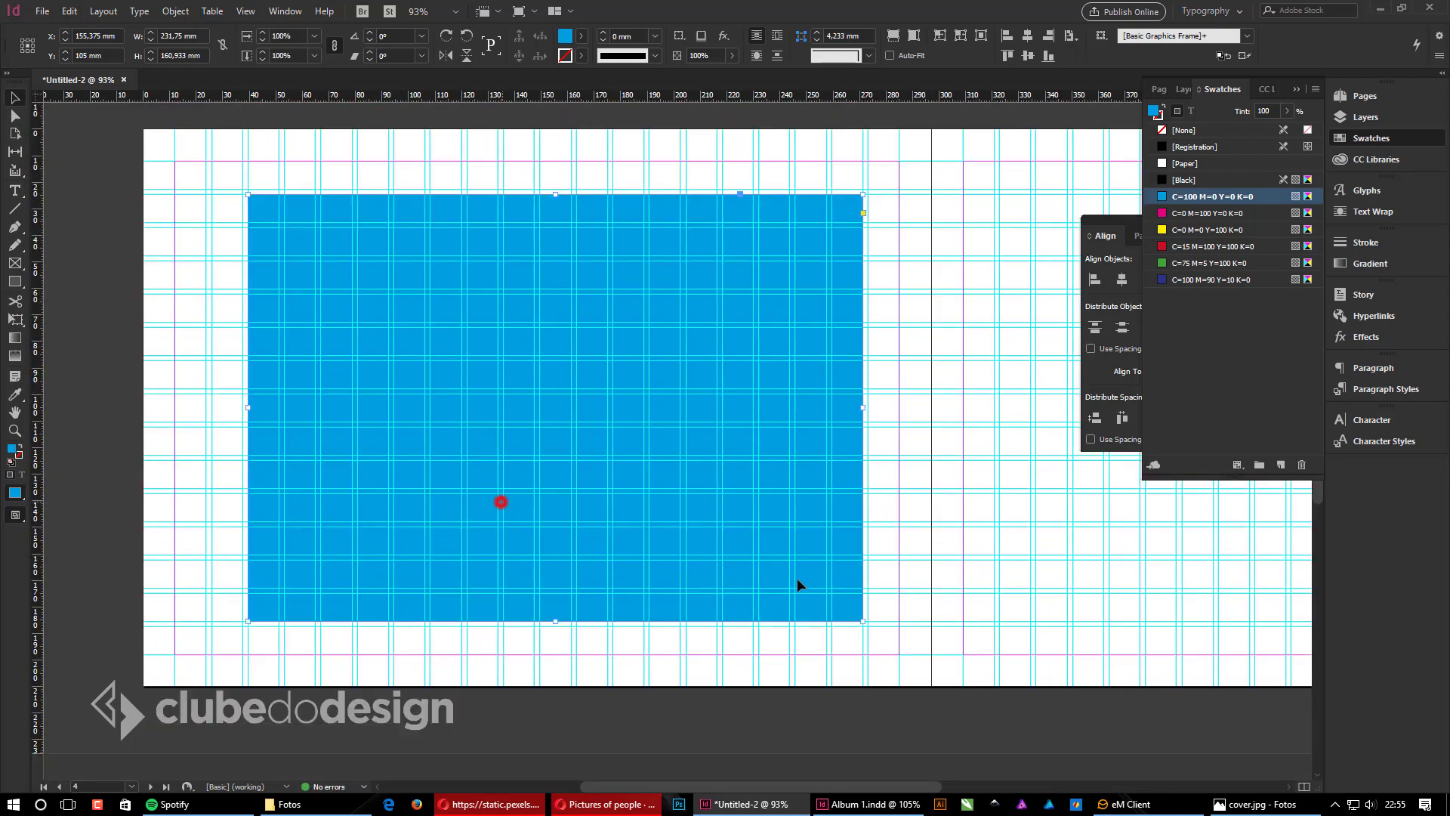
{"action": "left_click_drag", "start_coordinate": [861, 620], "coordinate": [461, 321]}
Step: Stack two copies under page 4's frame: the middle one 60.667 mm high, the lowest ending one grid row above the bottom margin
{"action": "left_click_drag", "start_coordinate": [445, 240], "coordinate": [441, 380]}
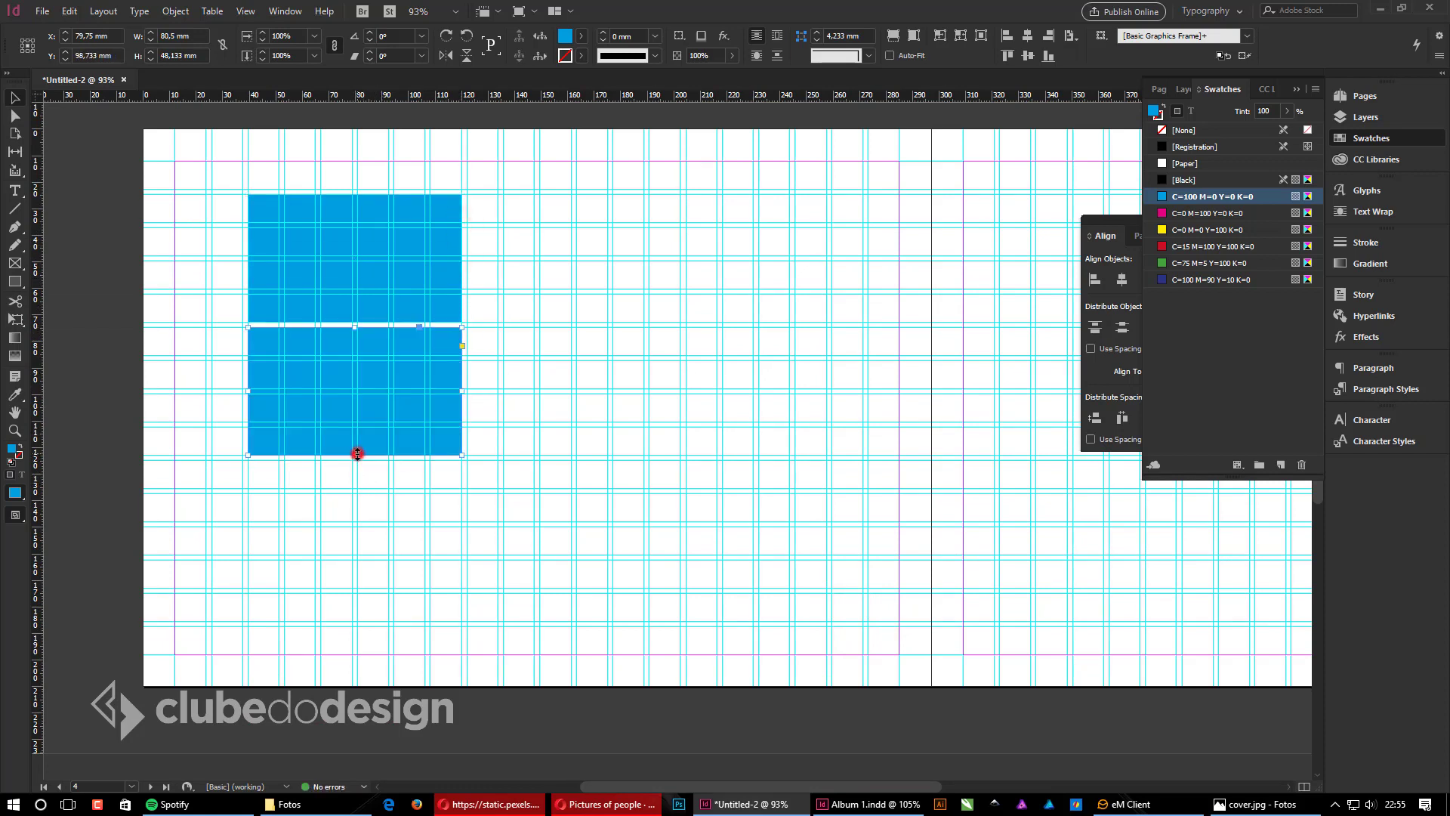
{"action": "left_click_drag", "start_coordinate": [357, 454], "coordinate": [357, 488]}
{"action": "left_click_drag", "start_coordinate": [430, 370], "coordinate": [424, 537]}
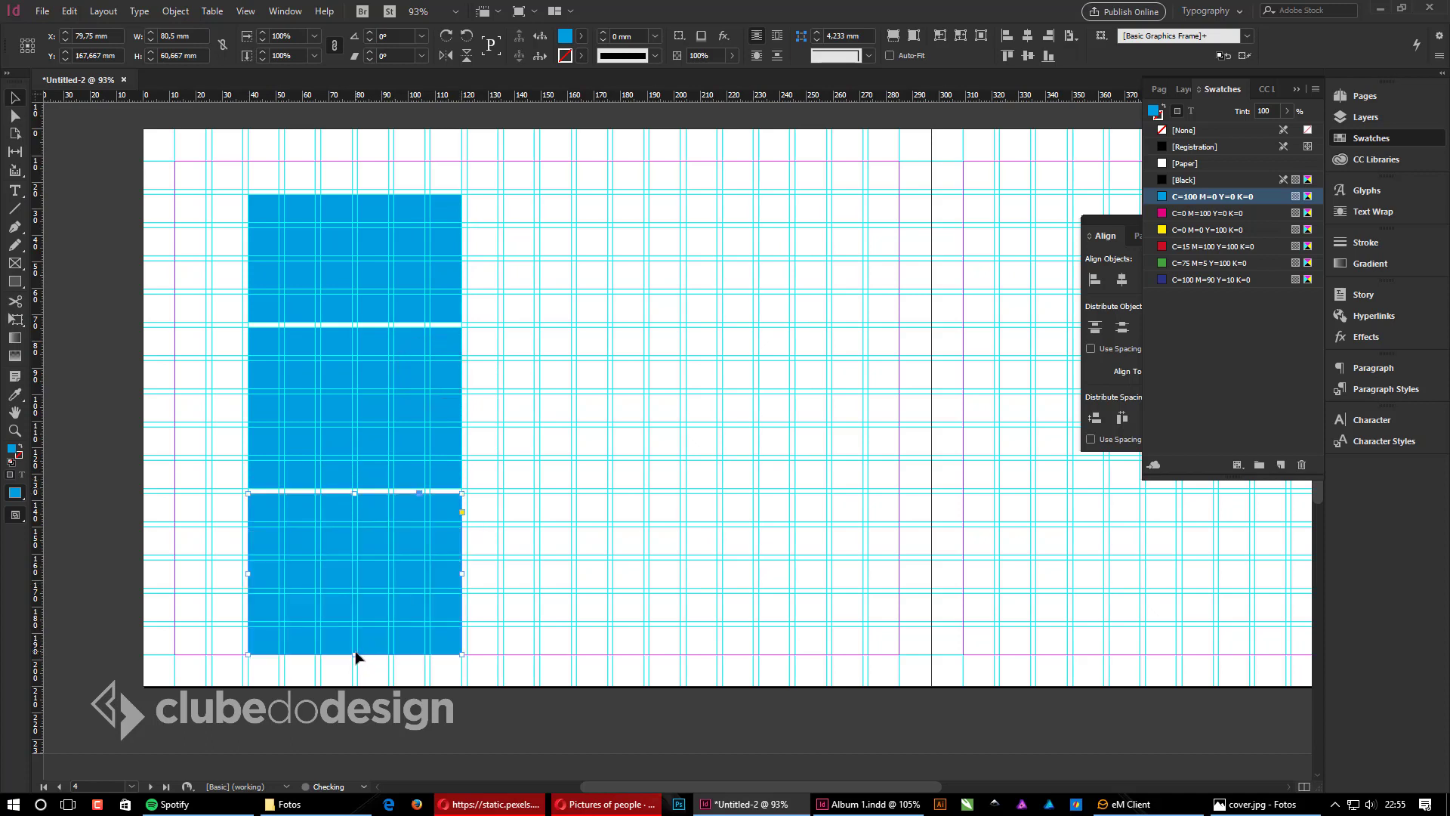
{"action": "left_click_drag", "start_coordinate": [356, 654], "coordinate": [356, 621]}
{"action": "left_click", "coordinate": [605, 564]}
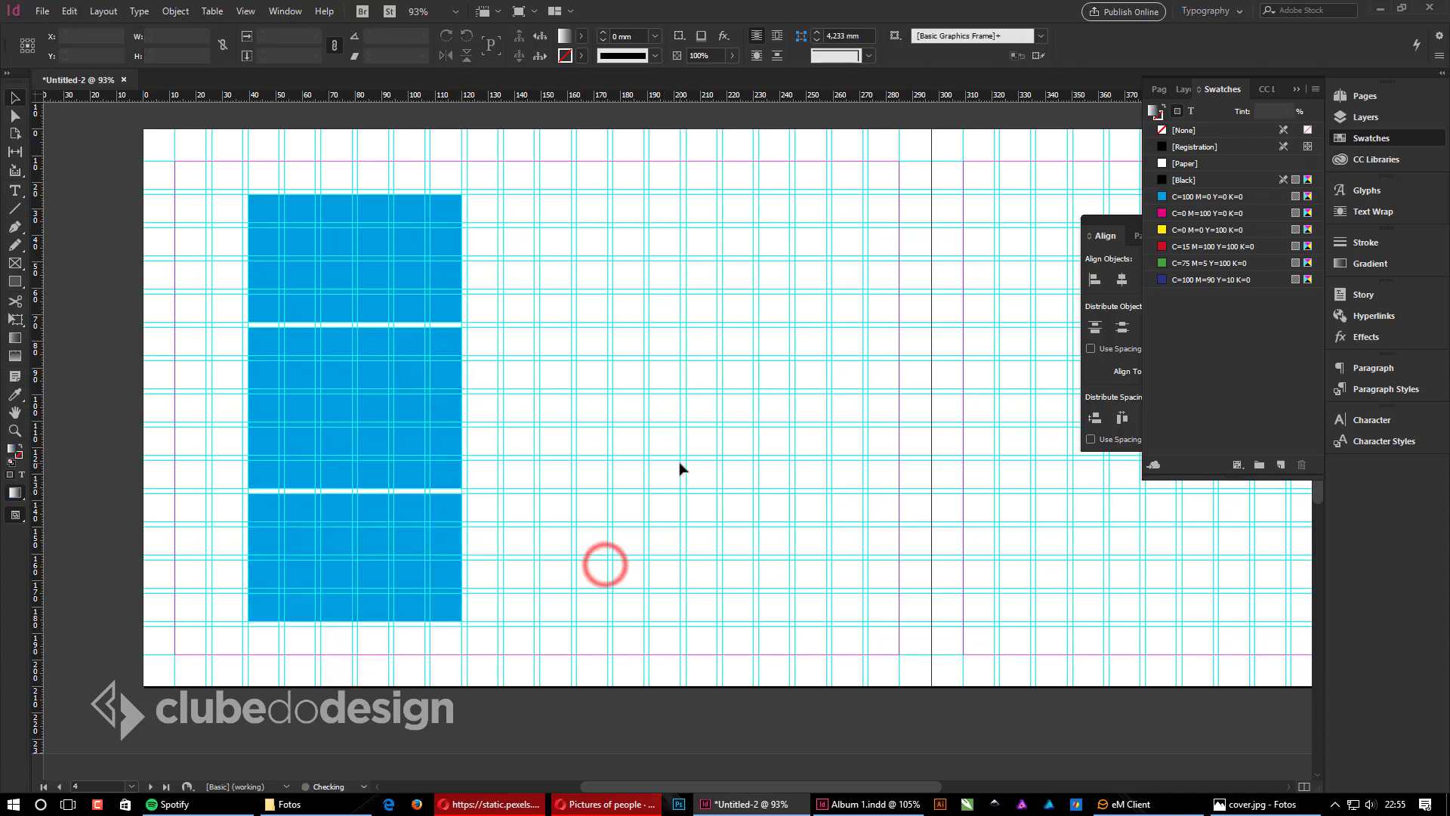
Step: Copy page 4's top frame into the next column and resize the copy to 66.75 × 160.933 mm, level with the whole stack
{"action": "left_click_drag", "start_coordinate": [292, 252], "coordinate": [511, 258]}
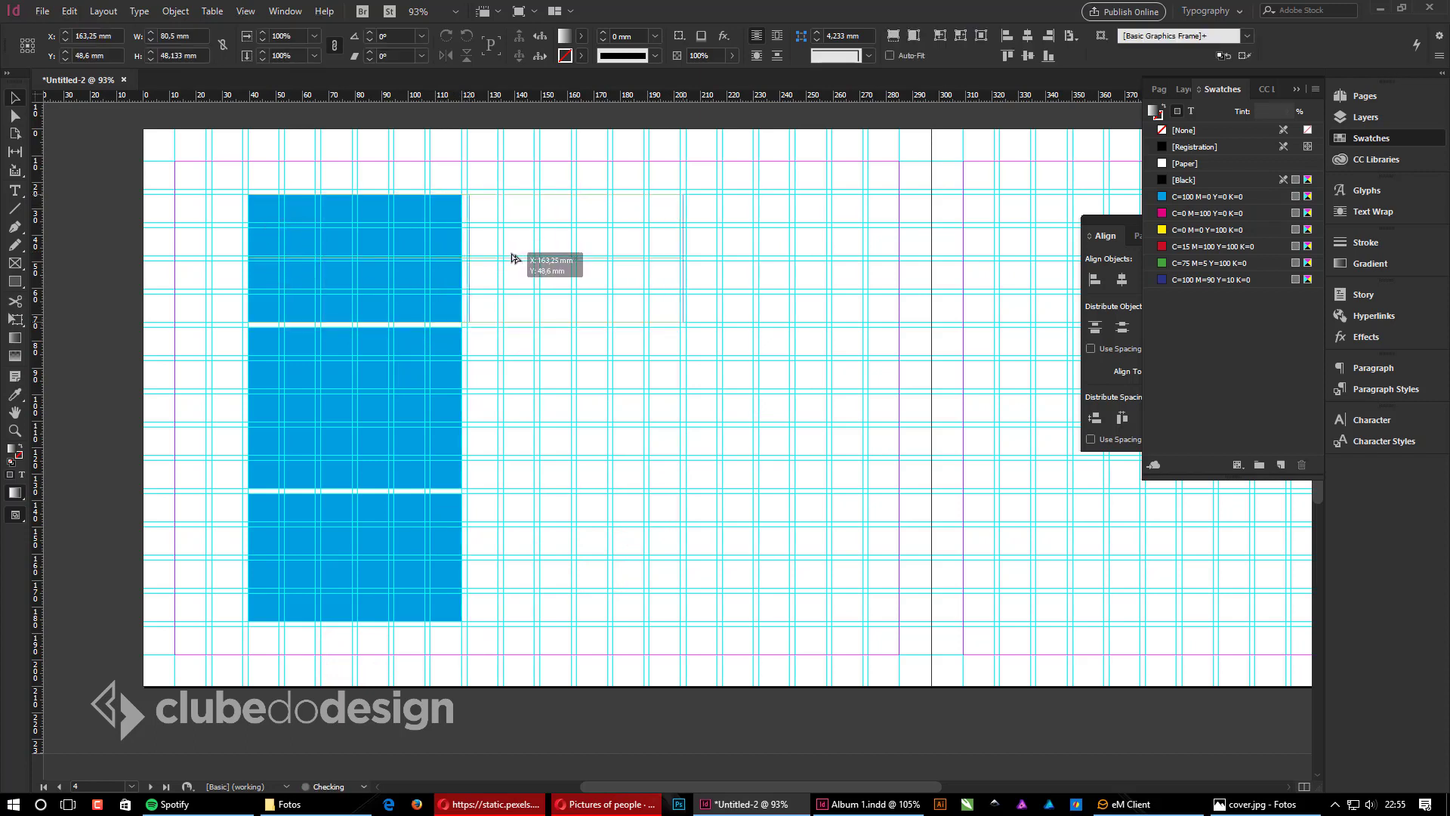
{"action": "left_click_drag", "start_coordinate": [511, 259], "coordinate": [512, 258]}
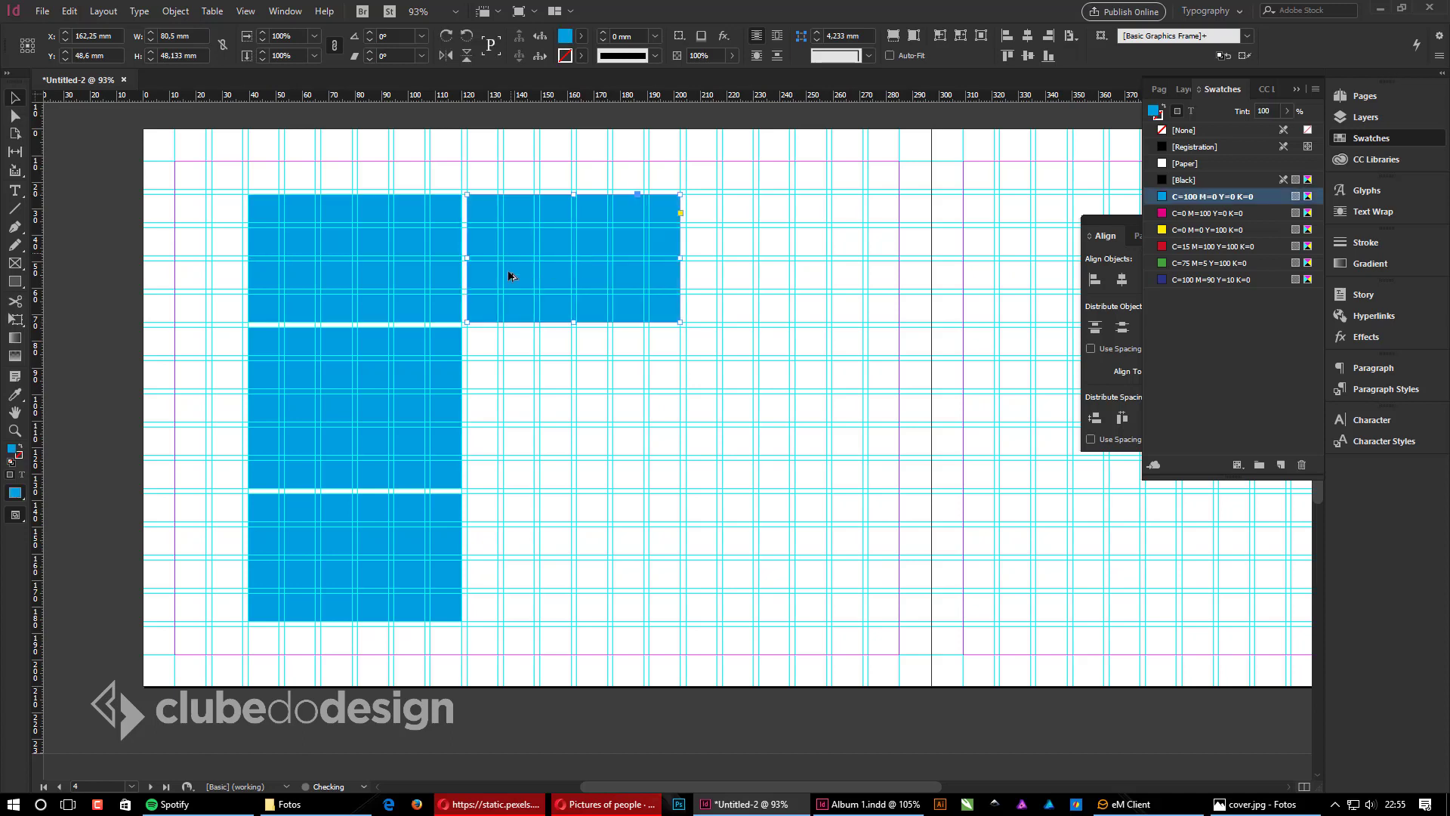
{"action": "left_click_drag", "start_coordinate": [575, 325], "coordinate": [531, 622]}
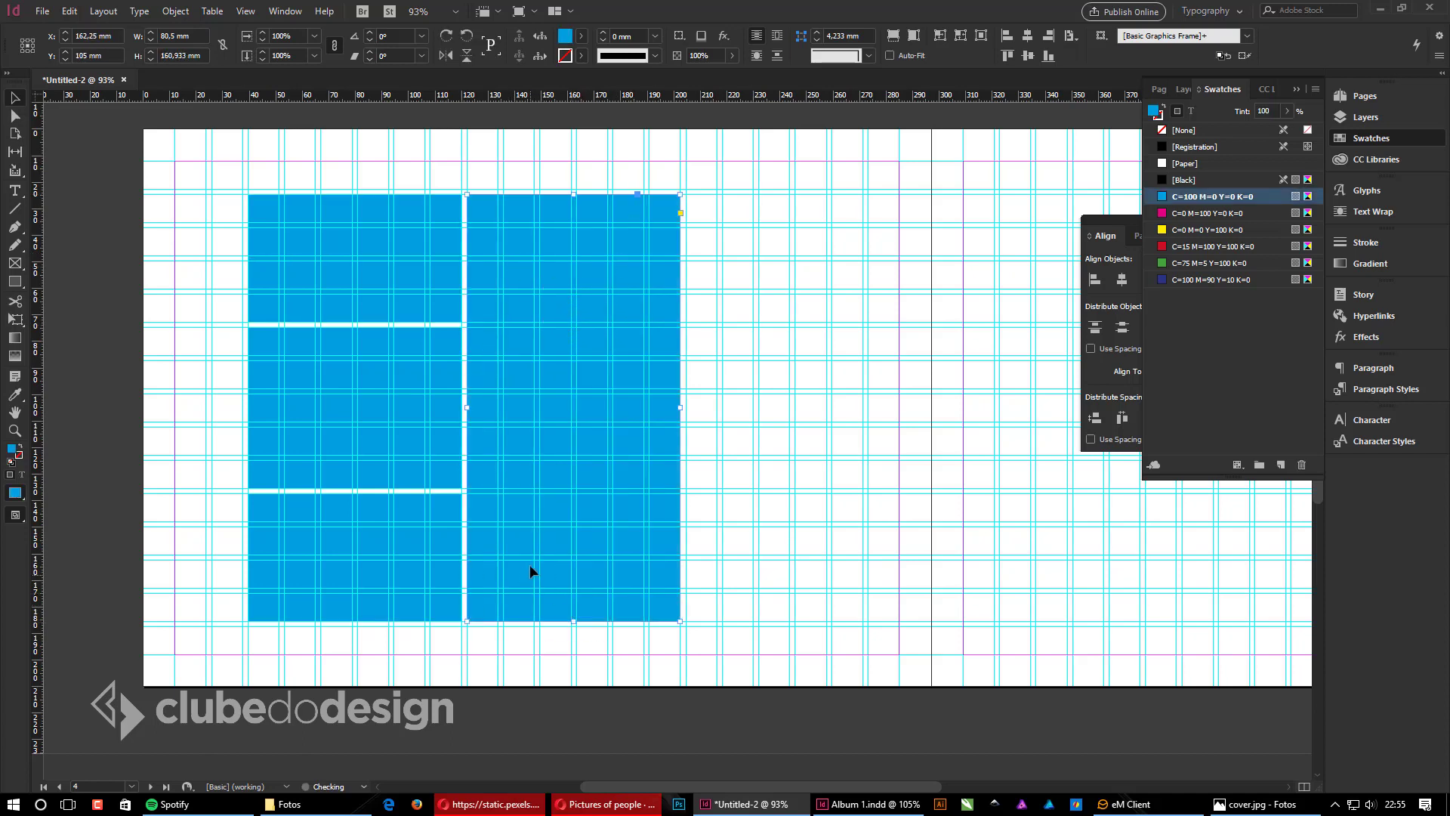
{"action": "left_click_drag", "start_coordinate": [680, 409], "coordinate": [645, 408]}
{"action": "left_click", "coordinate": [700, 396]}
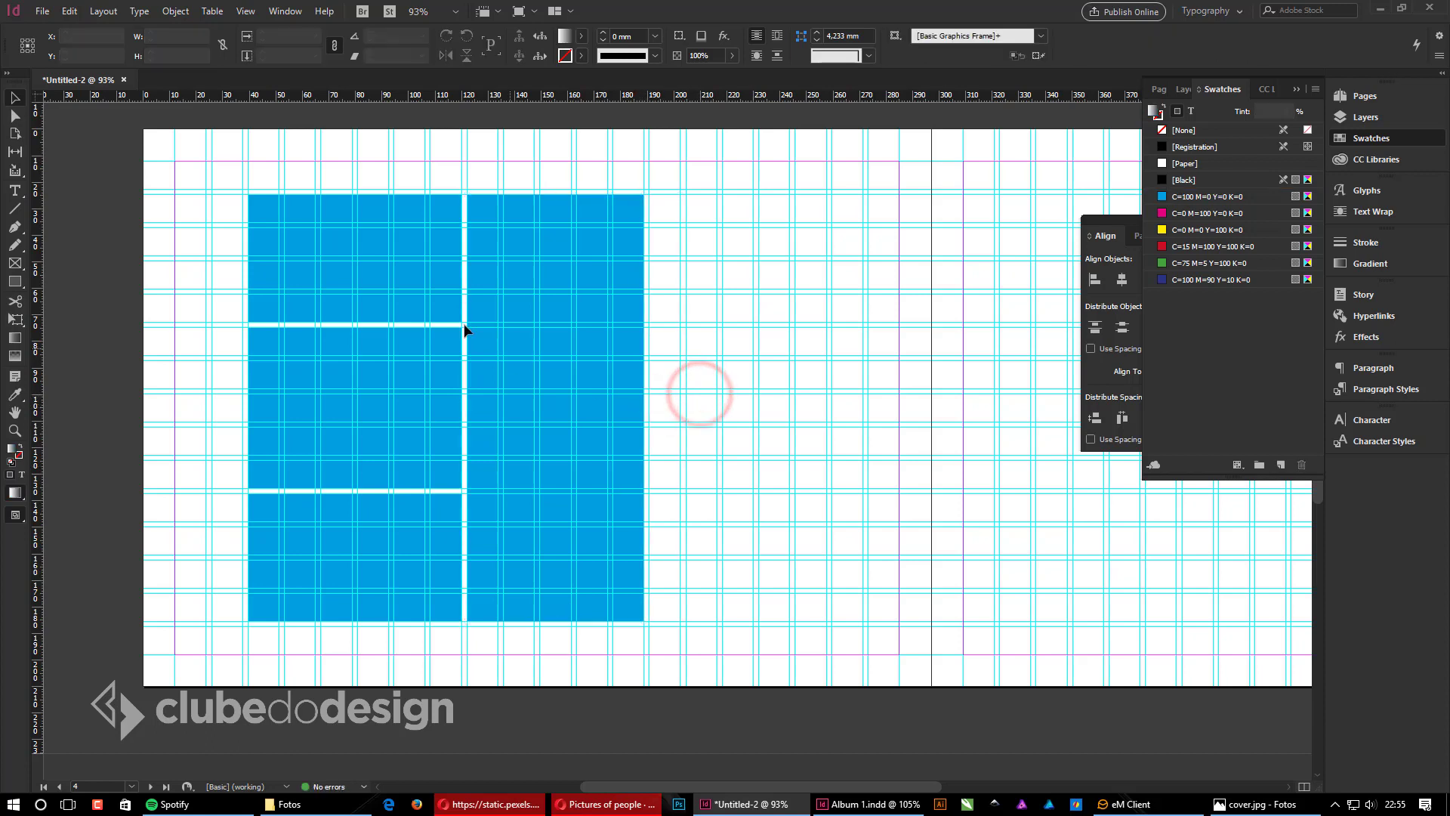
Step: Fill page 4's inner column with two stacked 94.25 mm wide copies, the upper 73.2 mm high, the lower ending level with the neighbouring frames
{"action": "left_click_drag", "start_coordinate": [488, 310], "coordinate": [668, 309]}
{"action": "left_click_drag", "start_coordinate": [827, 408], "coordinate": [899, 405]}
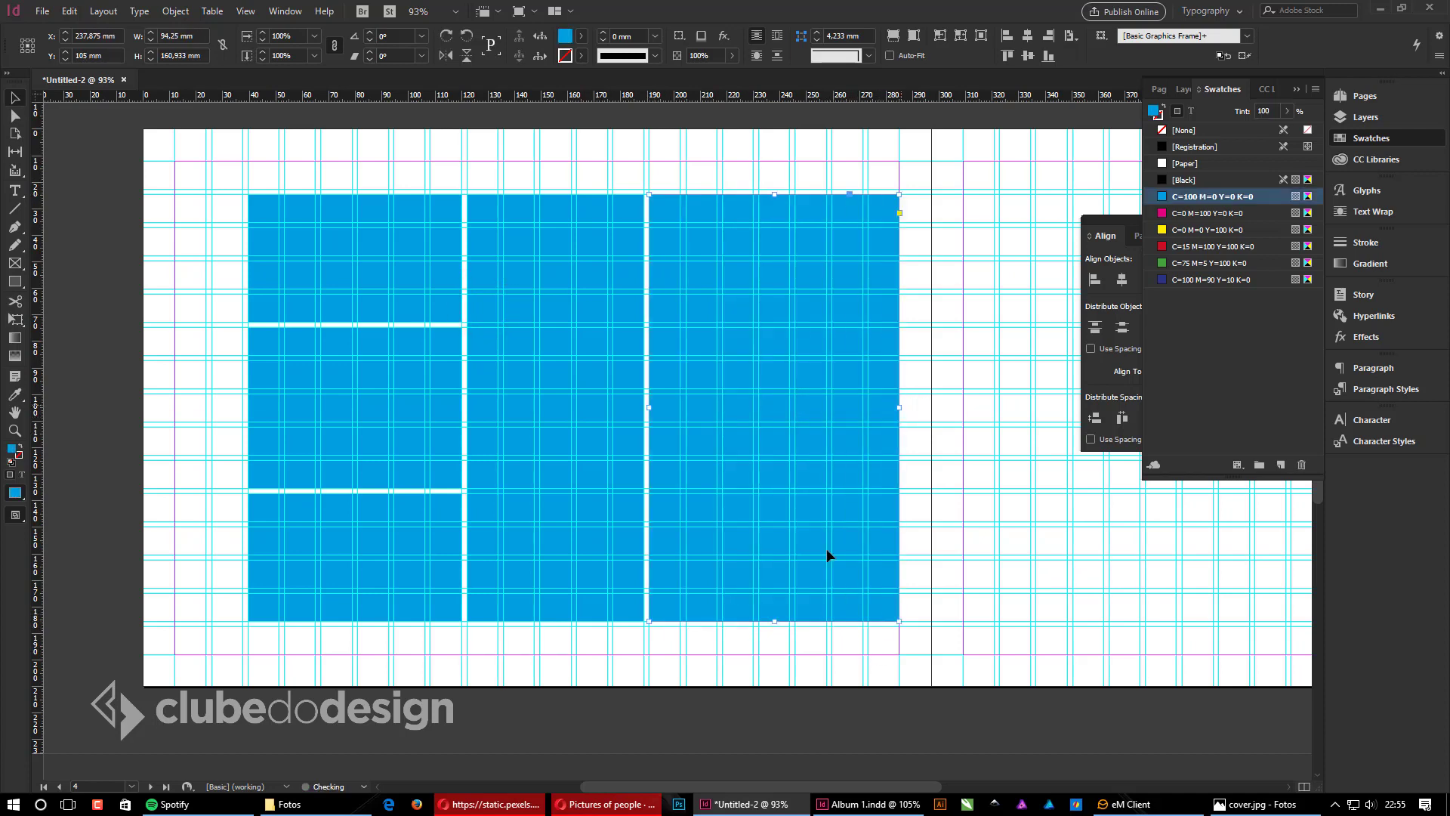
{"action": "left_click_drag", "start_coordinate": [772, 621], "coordinate": [735, 380]}
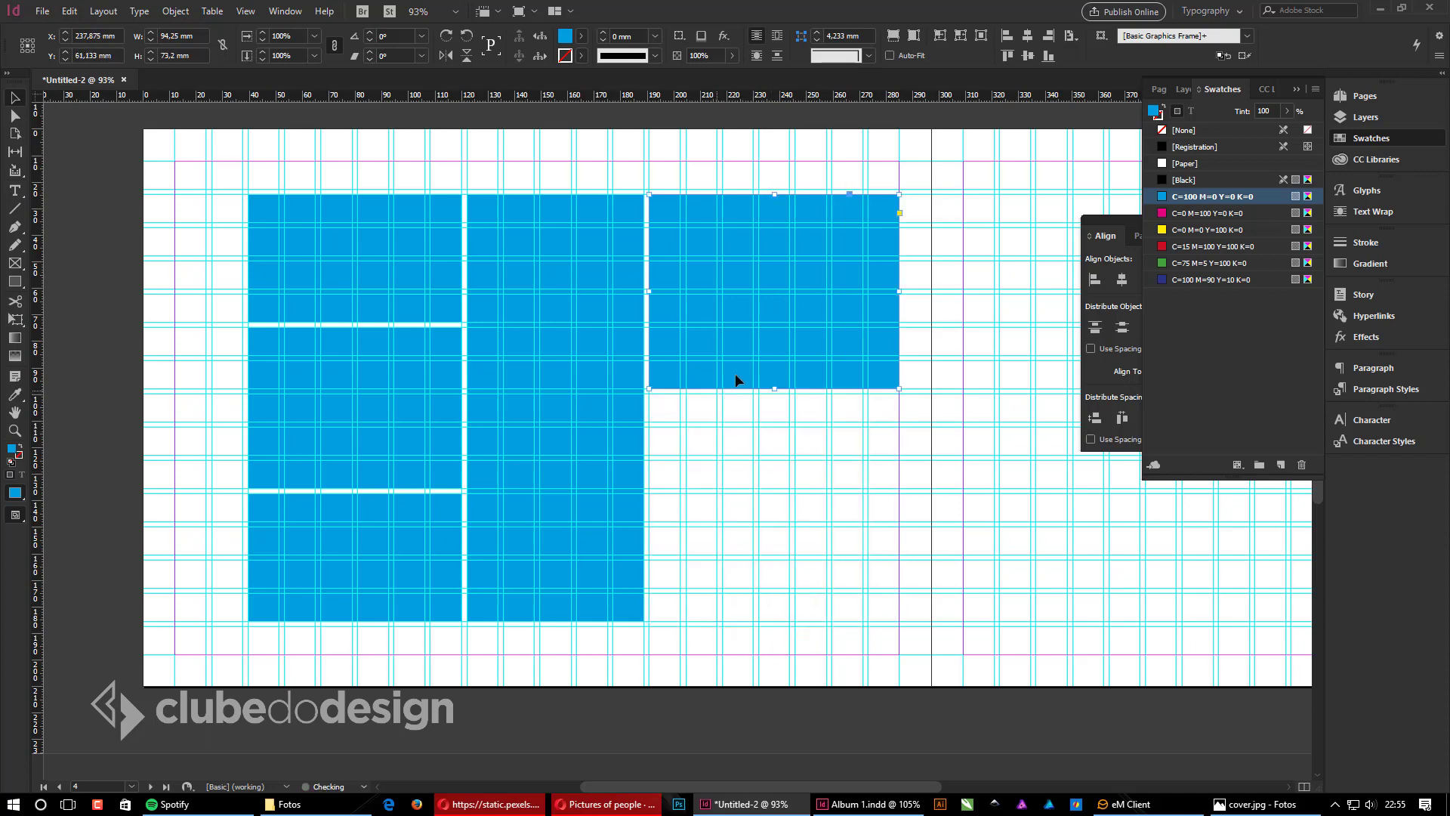
{"action": "left_click_drag", "start_coordinate": [766, 242], "coordinate": [763, 444]}
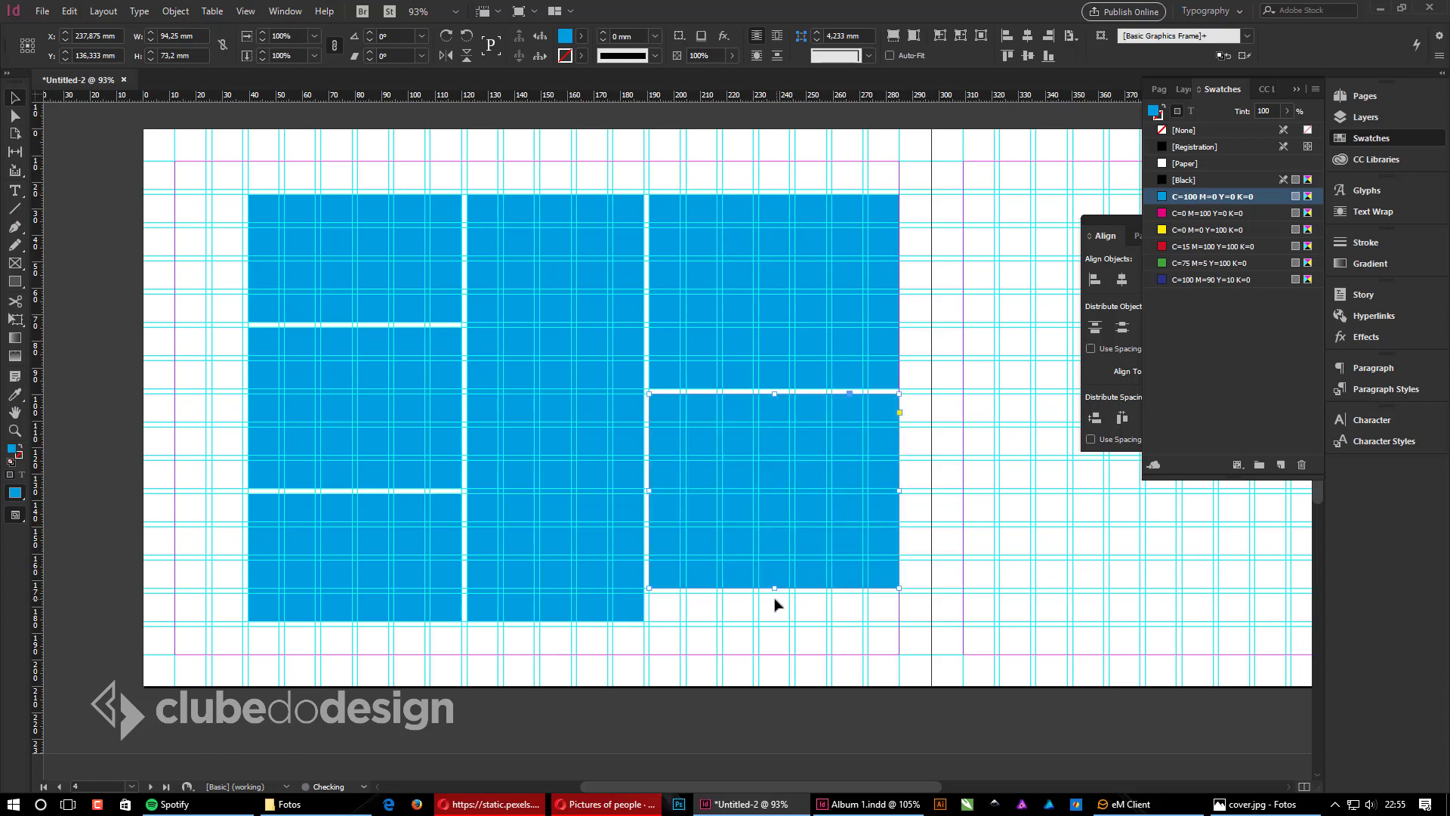
{"action": "left_click_drag", "start_coordinate": [774, 589], "coordinate": [774, 621]}
{"action": "left_click", "coordinate": [1007, 575]}
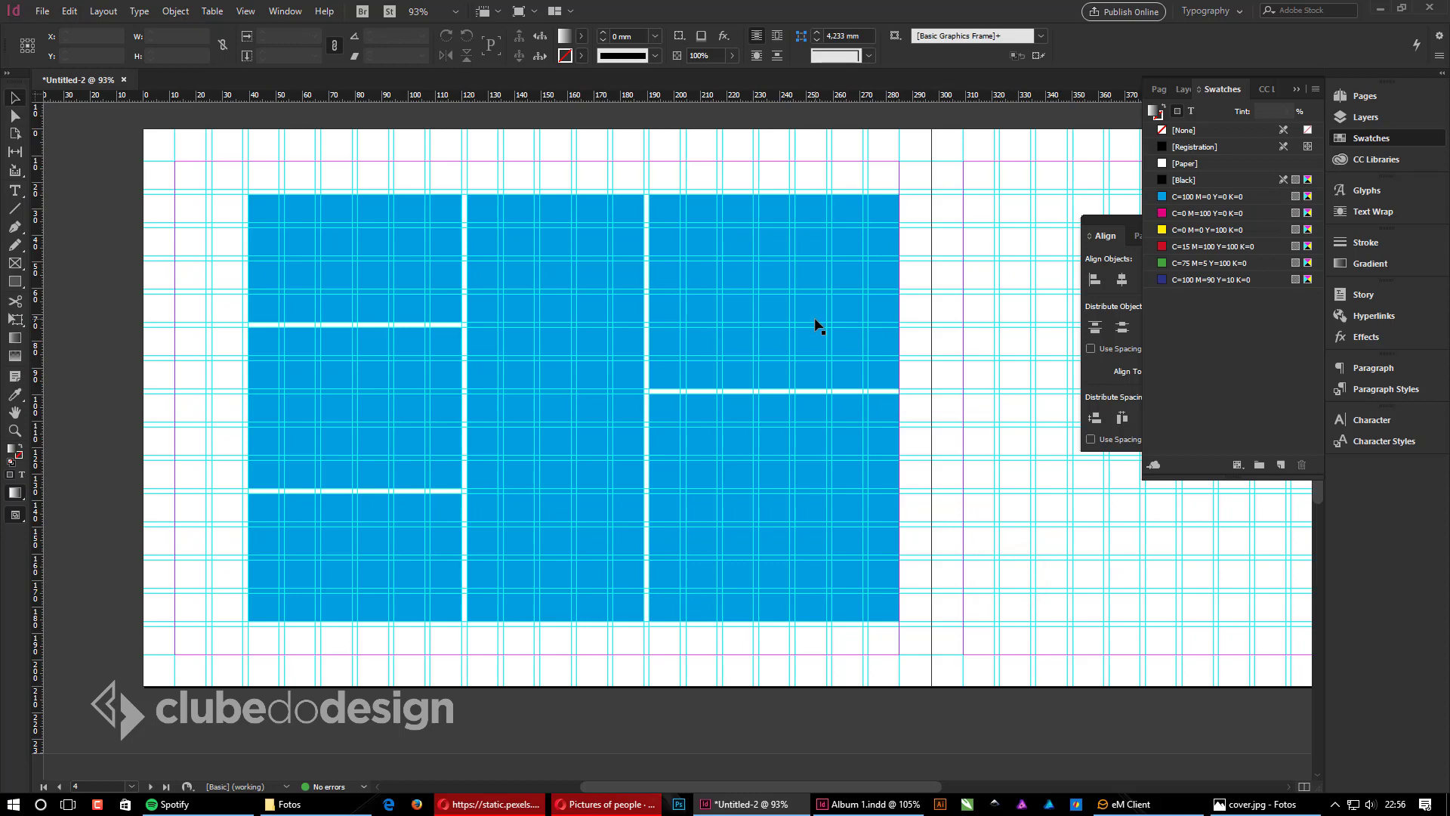
Step: Compare the empty page 5 and the finished page 4 layout with the example album's matching spread
{"action": "left_click_drag", "start_coordinate": [833, 363], "coordinate": [696, 398]}
{"action": "left_click", "coordinate": [877, 451], "text": "ctrl+alt"}
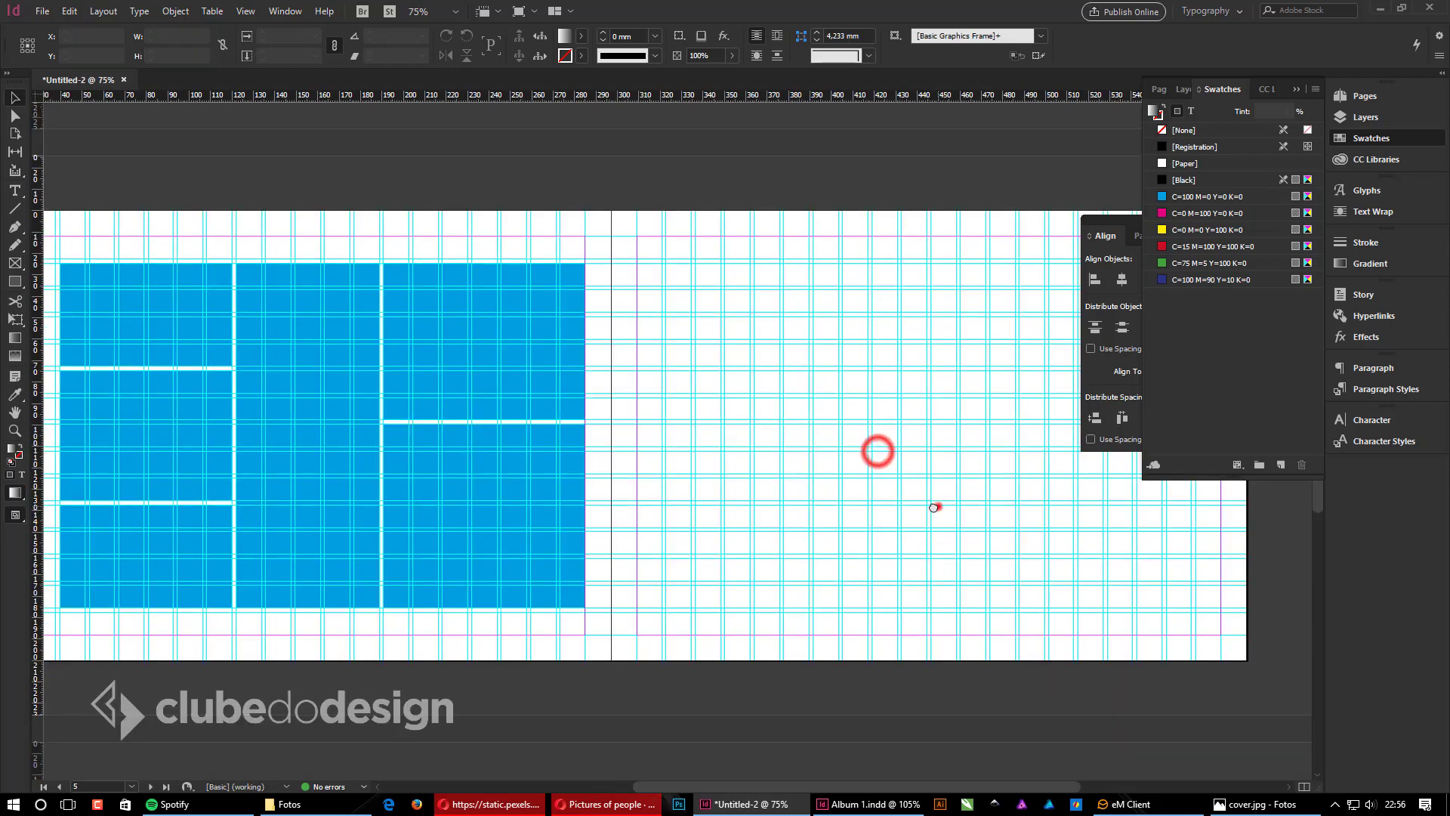
{"action": "left_click_drag", "start_coordinate": [939, 506], "coordinate": [713, 494]}
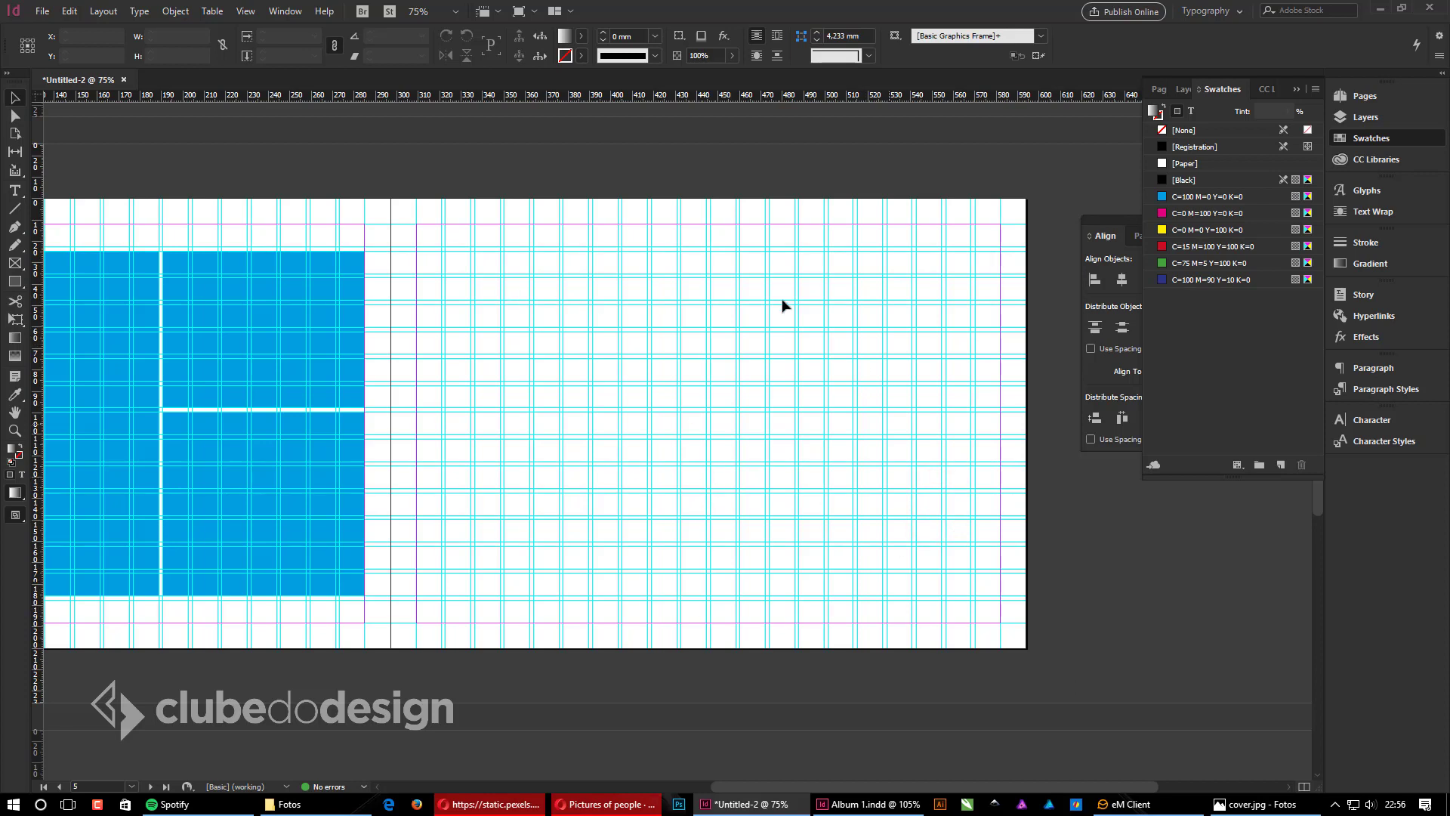
{"action": "key", "text": "alt+Tab"}
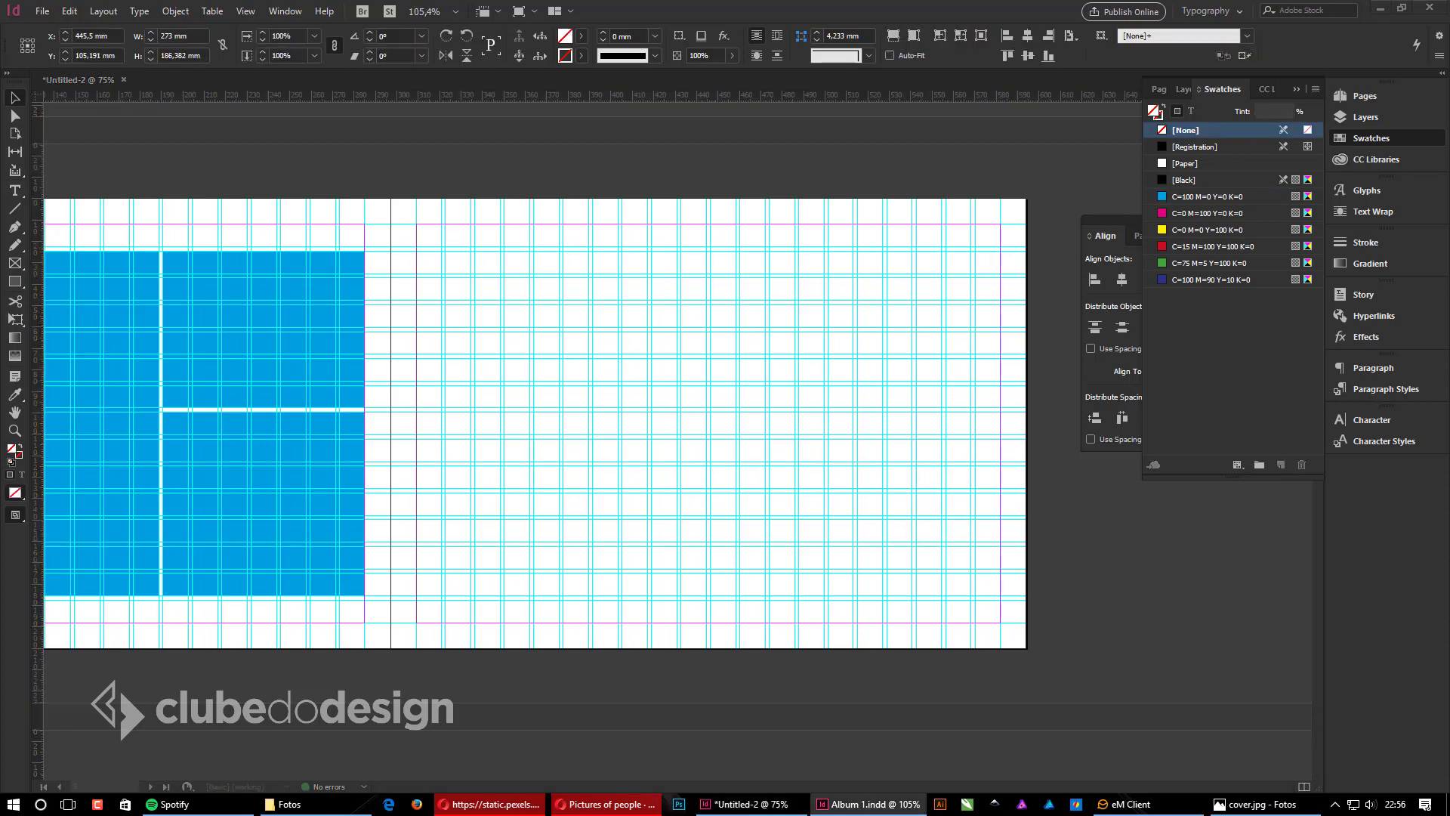
{"action": "left_click", "coordinate": [641, 483]}
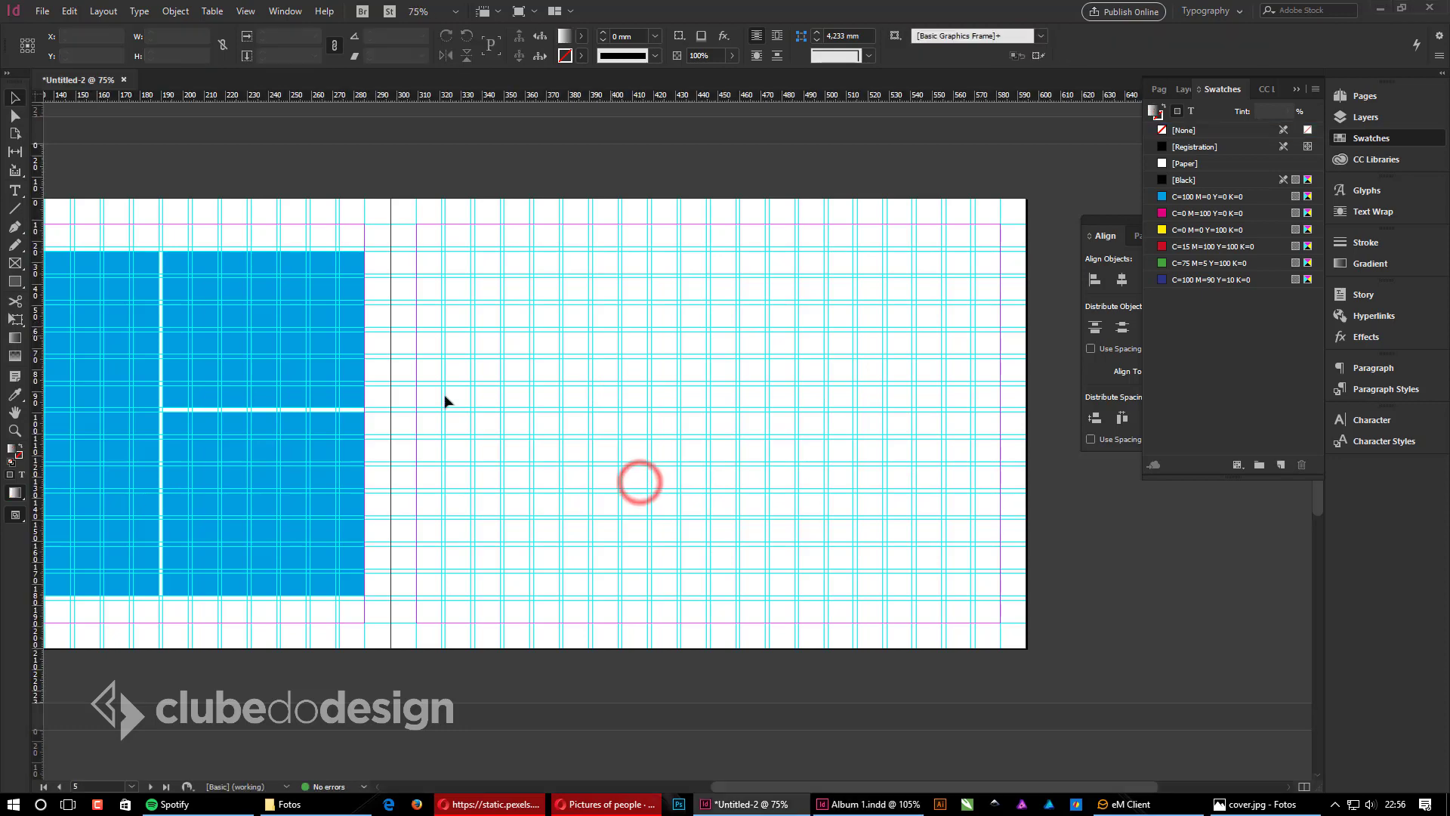
{"action": "left_click_drag", "start_coordinate": [307, 393], "coordinate": [571, 393]}
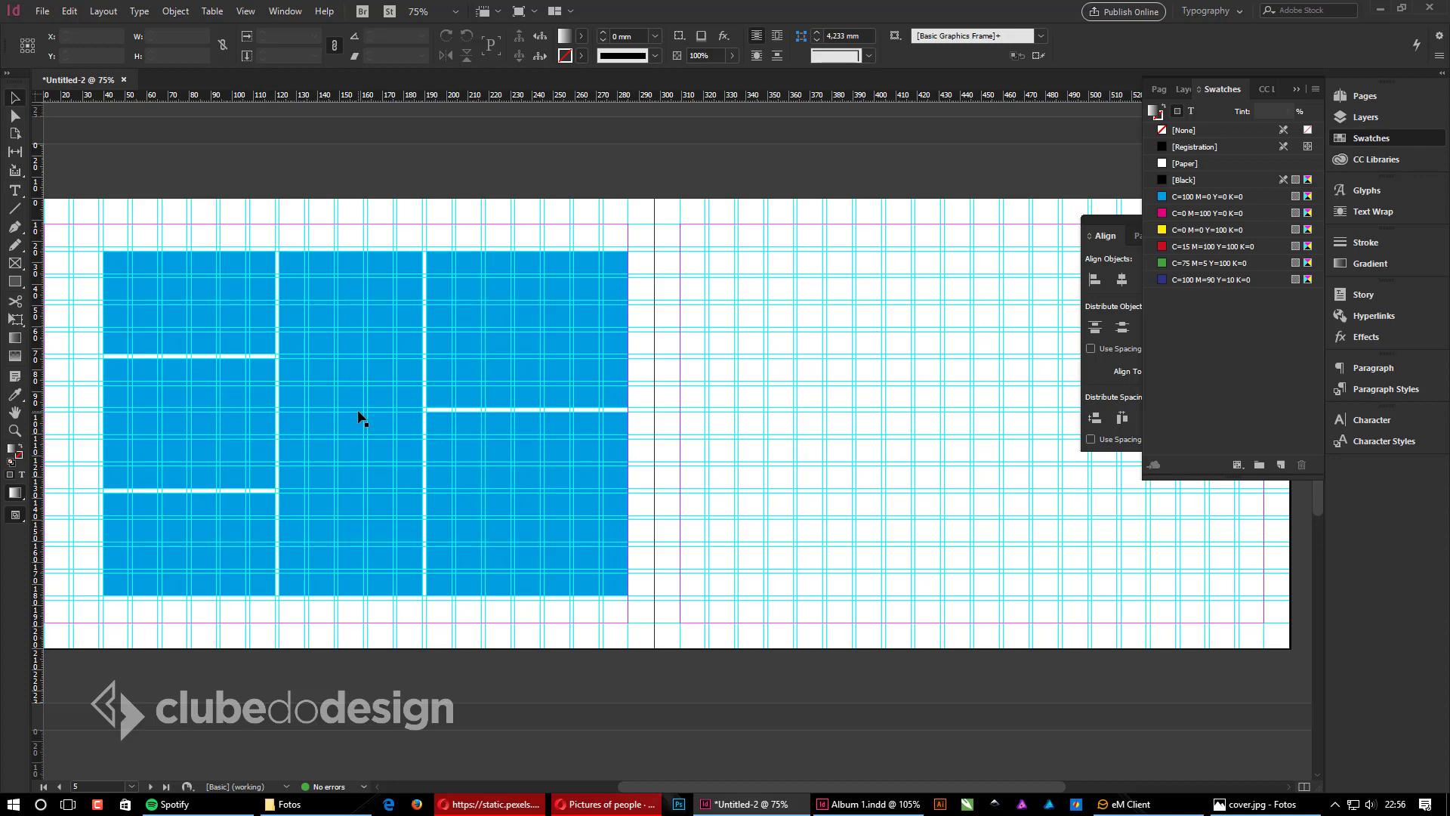
{"action": "left_click_drag", "start_coordinate": [923, 456], "coordinate": [630, 445]}
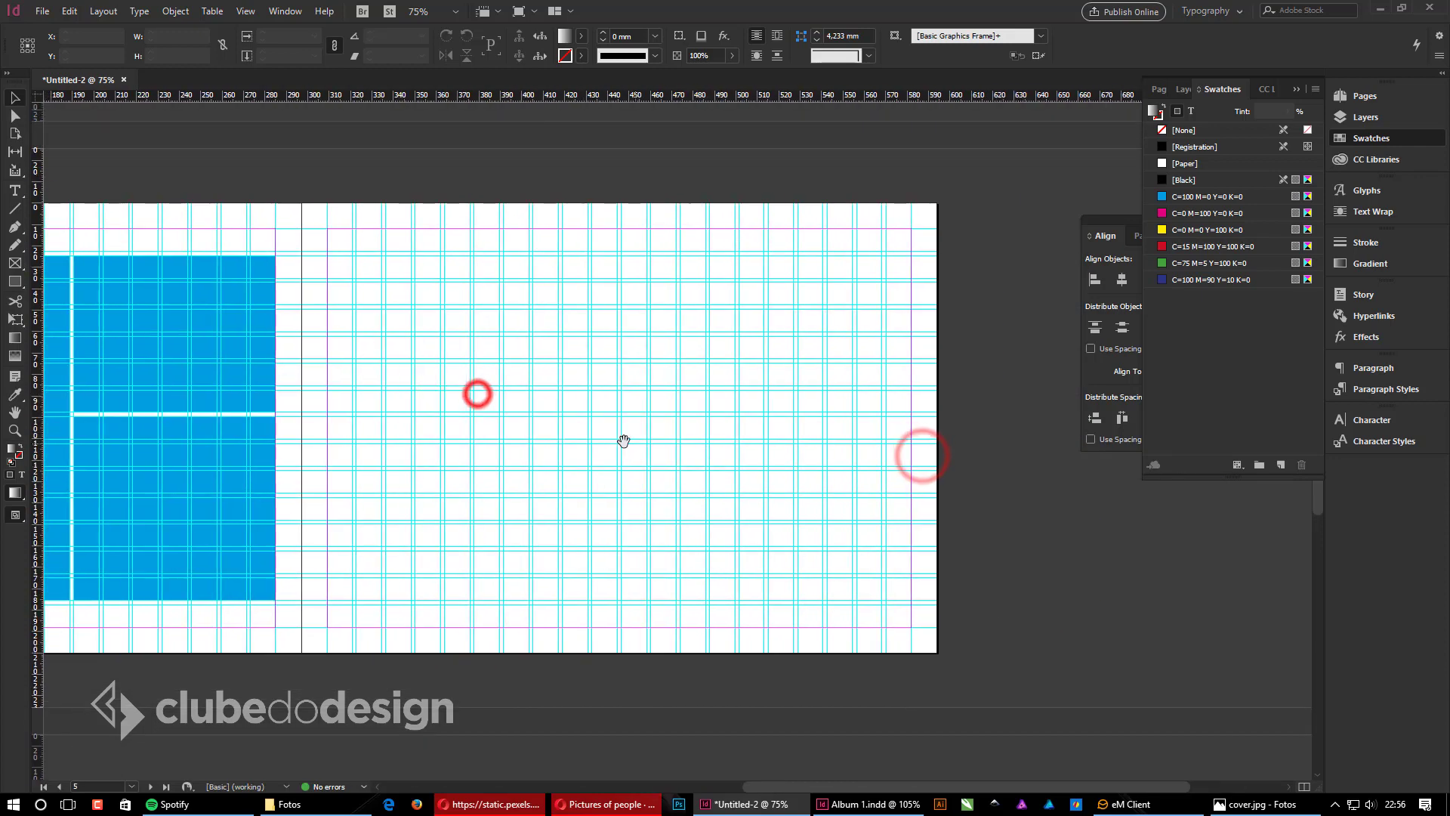
{"action": "left_click", "coordinate": [471, 417]}
Step: Place a blue frame on page 5 and stretch it to fill the whole area inside the margins
{"action": "left_click", "coordinate": [14, 281]}
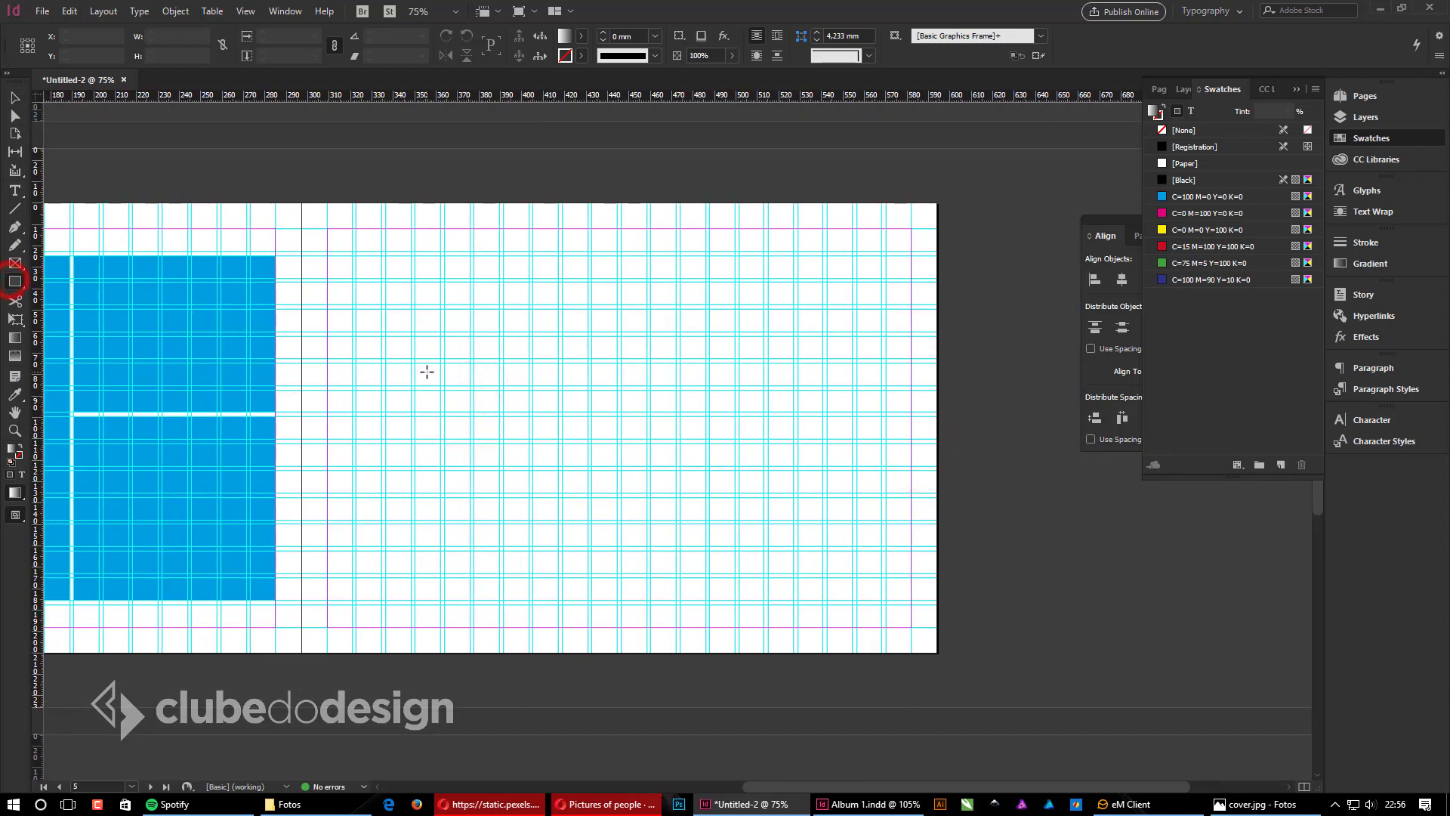
{"action": "left_click_drag", "start_coordinate": [125, 302], "coordinate": [395, 270]}
{"action": "left_click_drag", "start_coordinate": [289, 191], "coordinate": [966, 706]}
{"action": "left_click_drag", "start_coordinate": [548, 359], "coordinate": [1051, 678]}
{"action": "left_click", "coordinate": [1212, 623]}
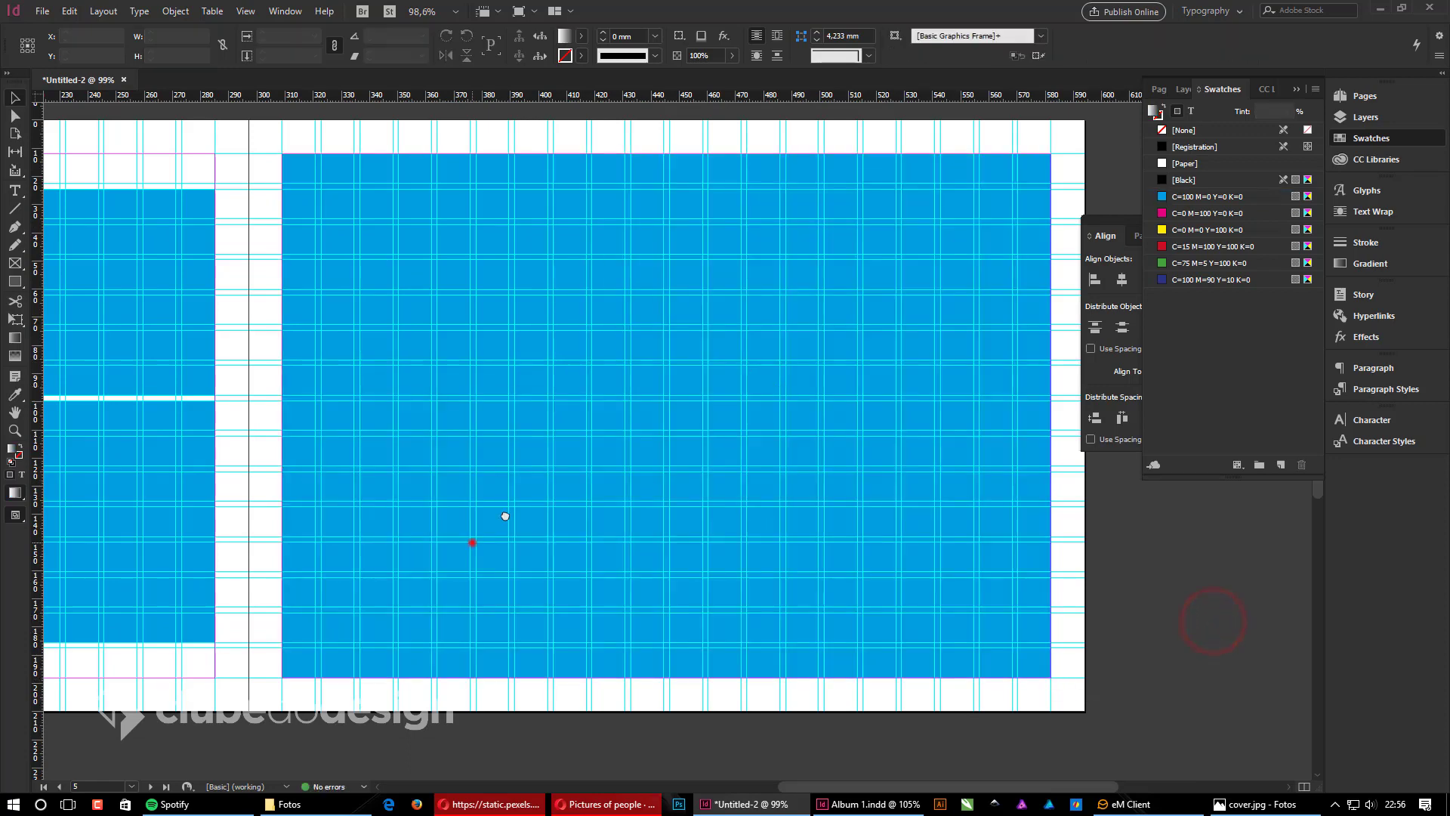
Step: Go to the empty page 6 and examine the example album's layout for that spread
{"action": "left_click_drag", "start_coordinate": [505, 516], "coordinate": [834, 336]}
{"action": "left_click_drag", "start_coordinate": [491, 557], "coordinate": [783, 81]}
{"action": "left_click_drag", "start_coordinate": [648, 437], "coordinate": [699, 340]}
{"action": "left_click_drag", "start_coordinate": [705, 392], "coordinate": [690, 399]}
{"action": "key", "text": "ctrl+Tab"}
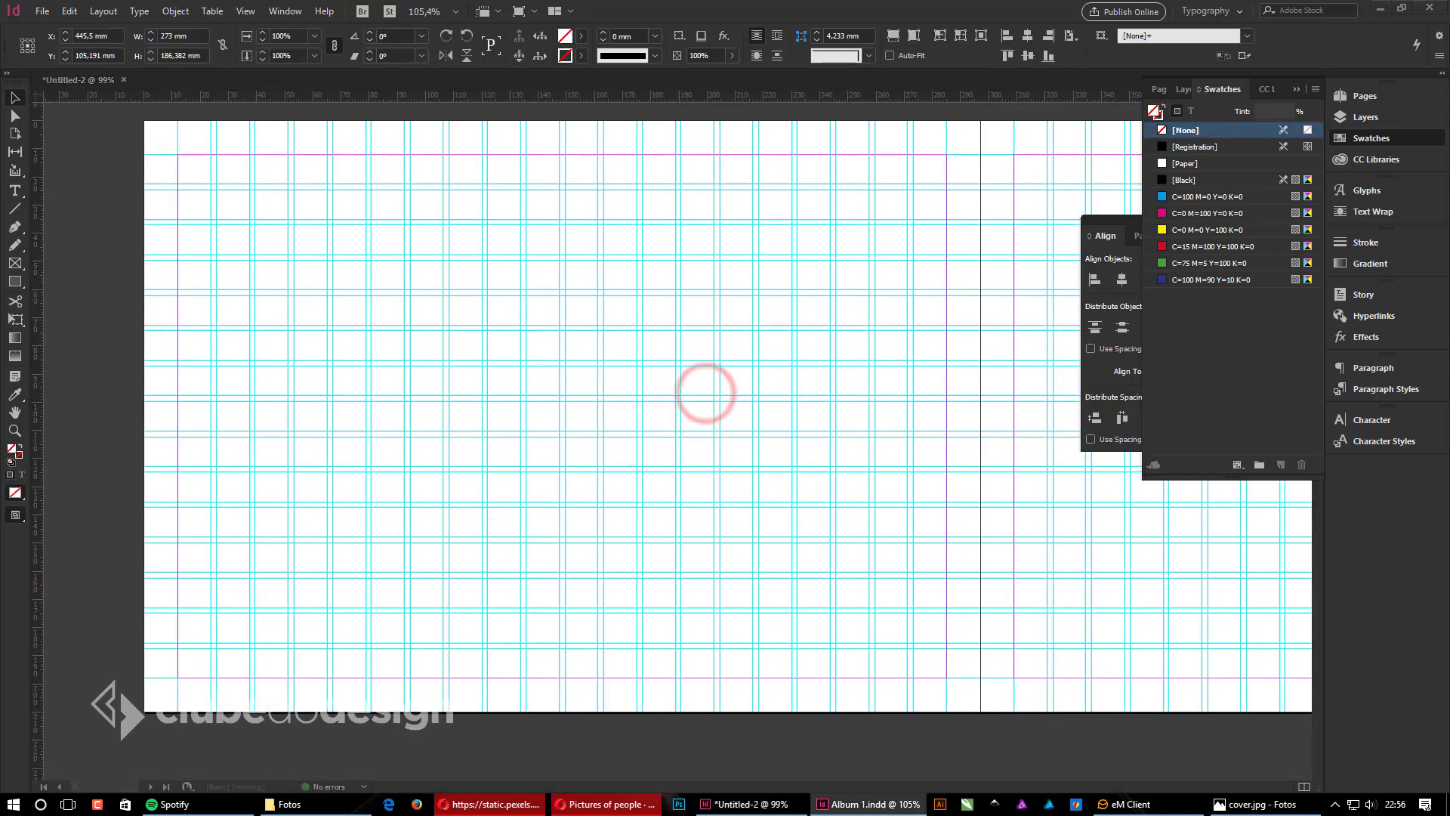
{"action": "left_click", "coordinate": [590, 419]}
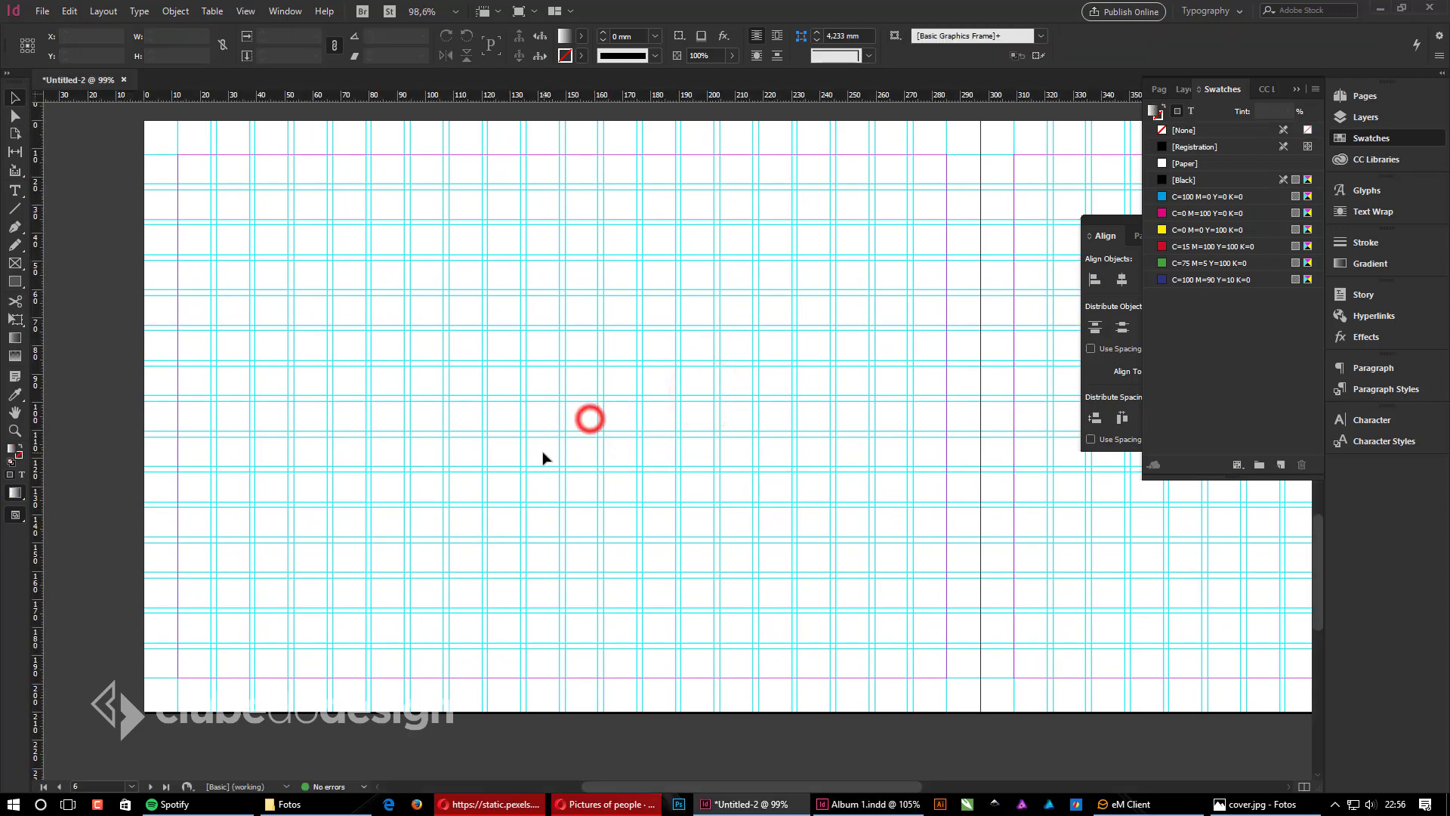
Step: Copy page 4's tall 66.75 mm wide frame to page 6's upper outer margin corner and widen it to 108 mm
{"action": "scroll", "coordinate": [670, 327], "scroll_direction": "up", "scroll_amount": 3}
{"action": "left_click_drag", "start_coordinate": [583, 131], "coordinate": [383, 646]}
{"action": "mouse_move", "coordinate": [402, 356]}
{"action": "left_mouse_down"}
{"action": "mouse_move", "coordinate": [353, 558]}
{"action": "mouse_move", "coordinate": [337, 574]}
{"action": "mouse_move", "coordinate": [297, 541]}
{"action": "left_mouse_up"}
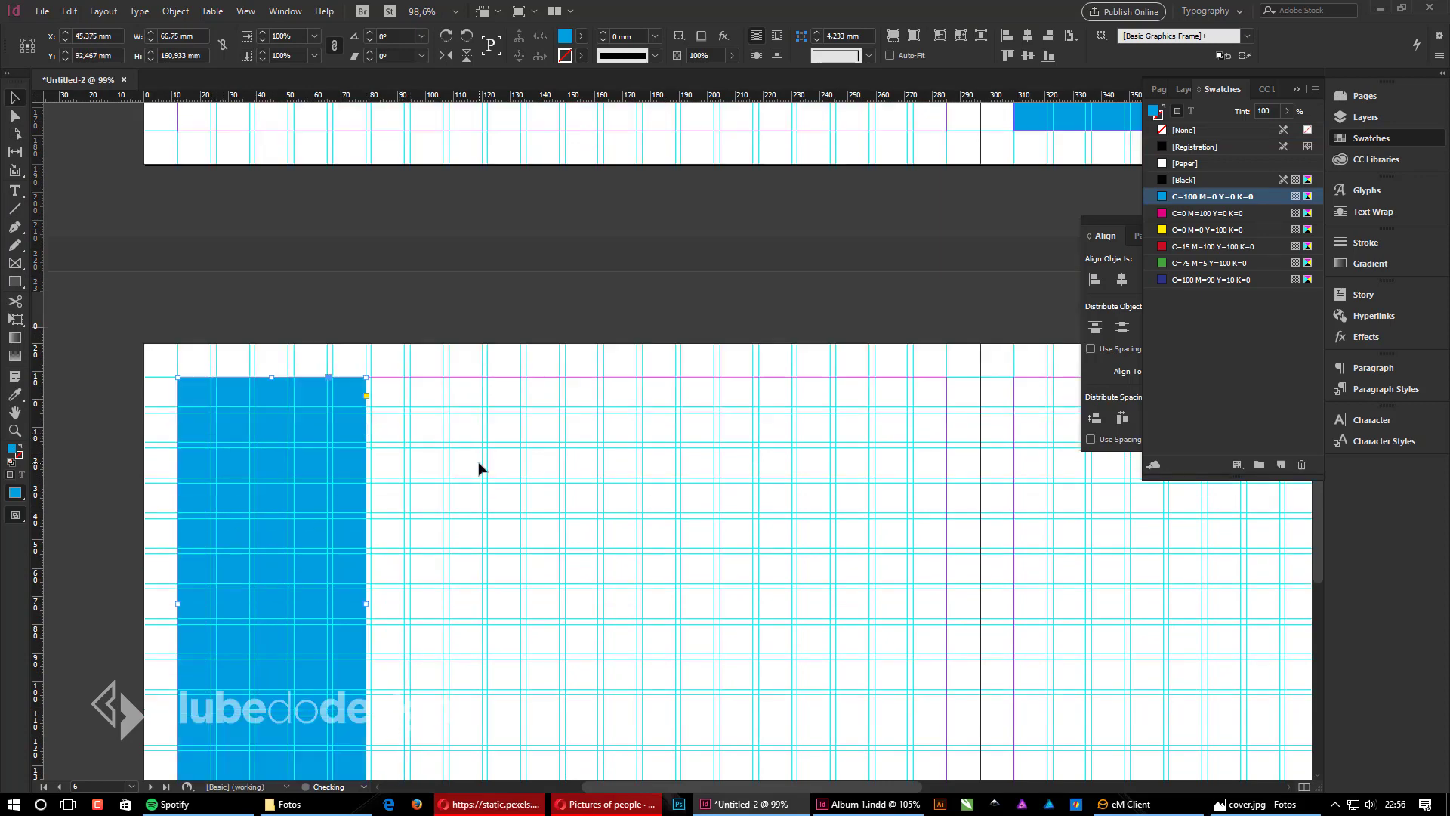
{"action": "scroll", "coordinate": [479, 469], "scroll_direction": "down", "scroll_amount": 3}
{"action": "left_click_drag", "start_coordinate": [367, 326], "coordinate": [480, 330]}
Step: Place a copy beside page 6's frame and enlarge it to 163 × 186 mm, reaching the inner and bottom margins
{"action": "left_click_drag", "start_coordinate": [677, 400], "coordinate": [596, 437]}
{"action": "left_click_drag", "start_coordinate": [320, 276], "coordinate": [632, 288]}
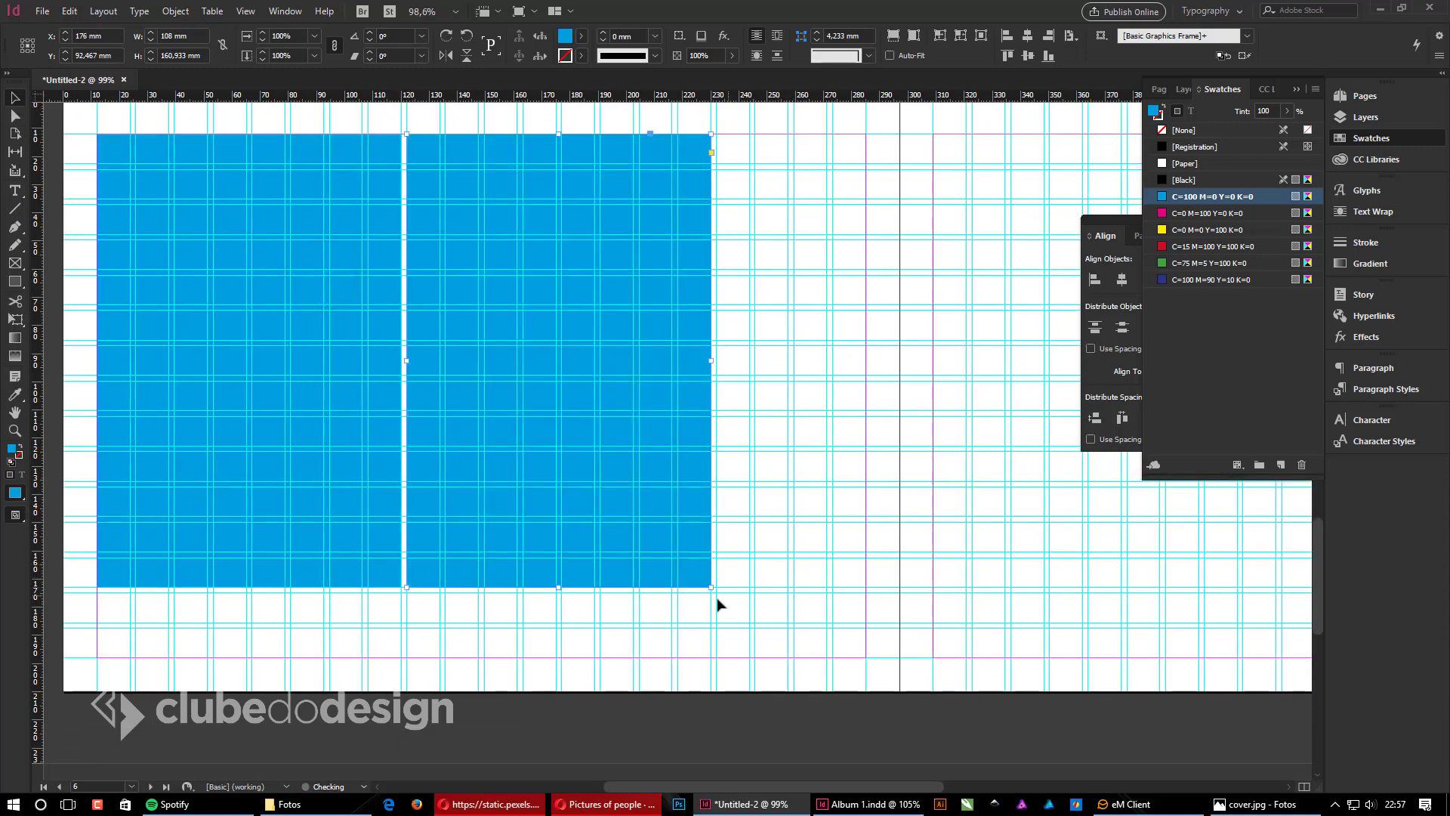
{"action": "left_click_drag", "start_coordinate": [711, 587], "coordinate": [866, 657]}
{"action": "left_click", "coordinate": [978, 587]}
{"action": "left_click", "coordinate": [710, 468]}
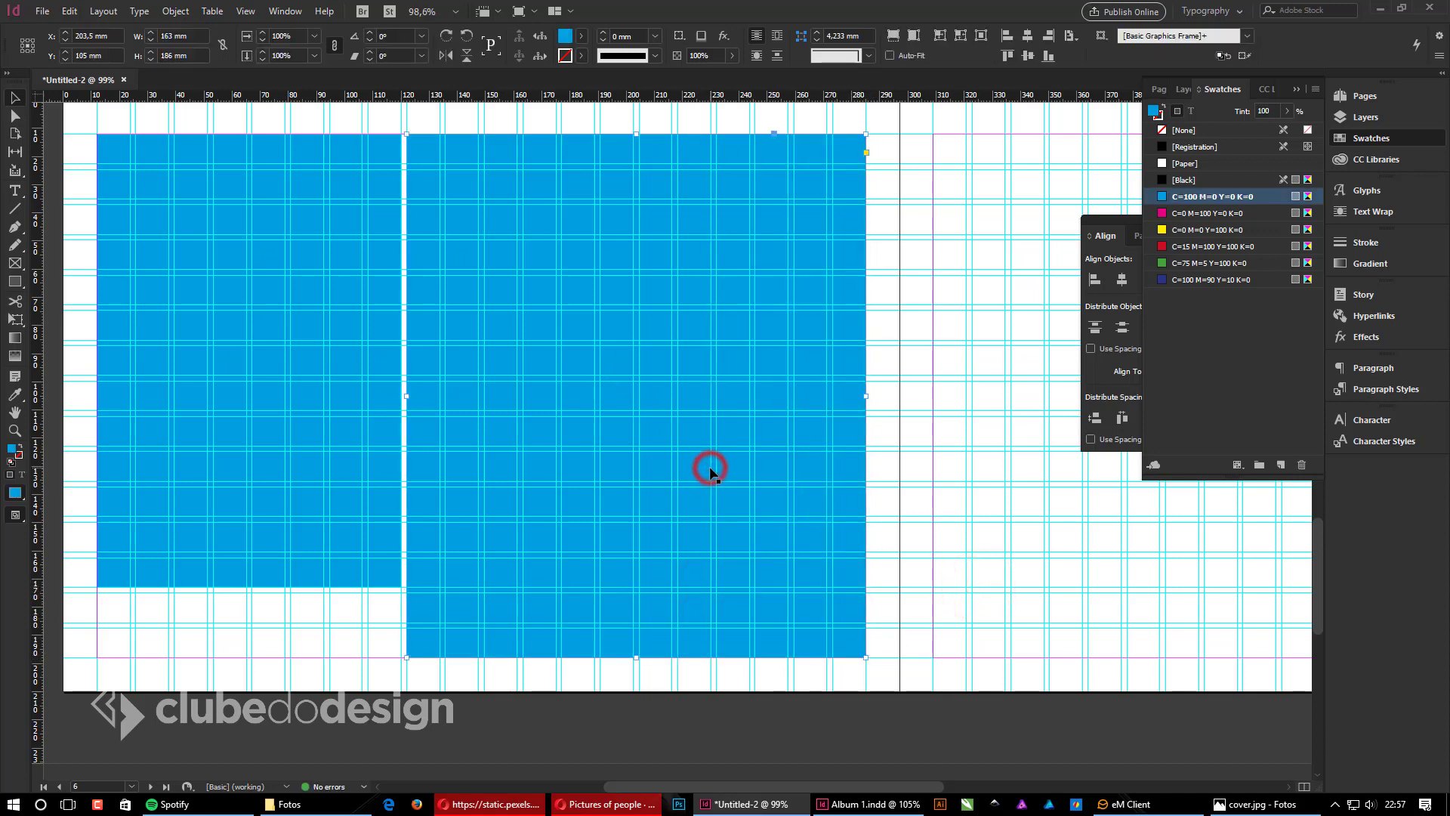
{"action": "key", "text": "ctrl+c"}
{"action": "key", "text": "ctrl+v"}
{"action": "key", "text": "Delete"}
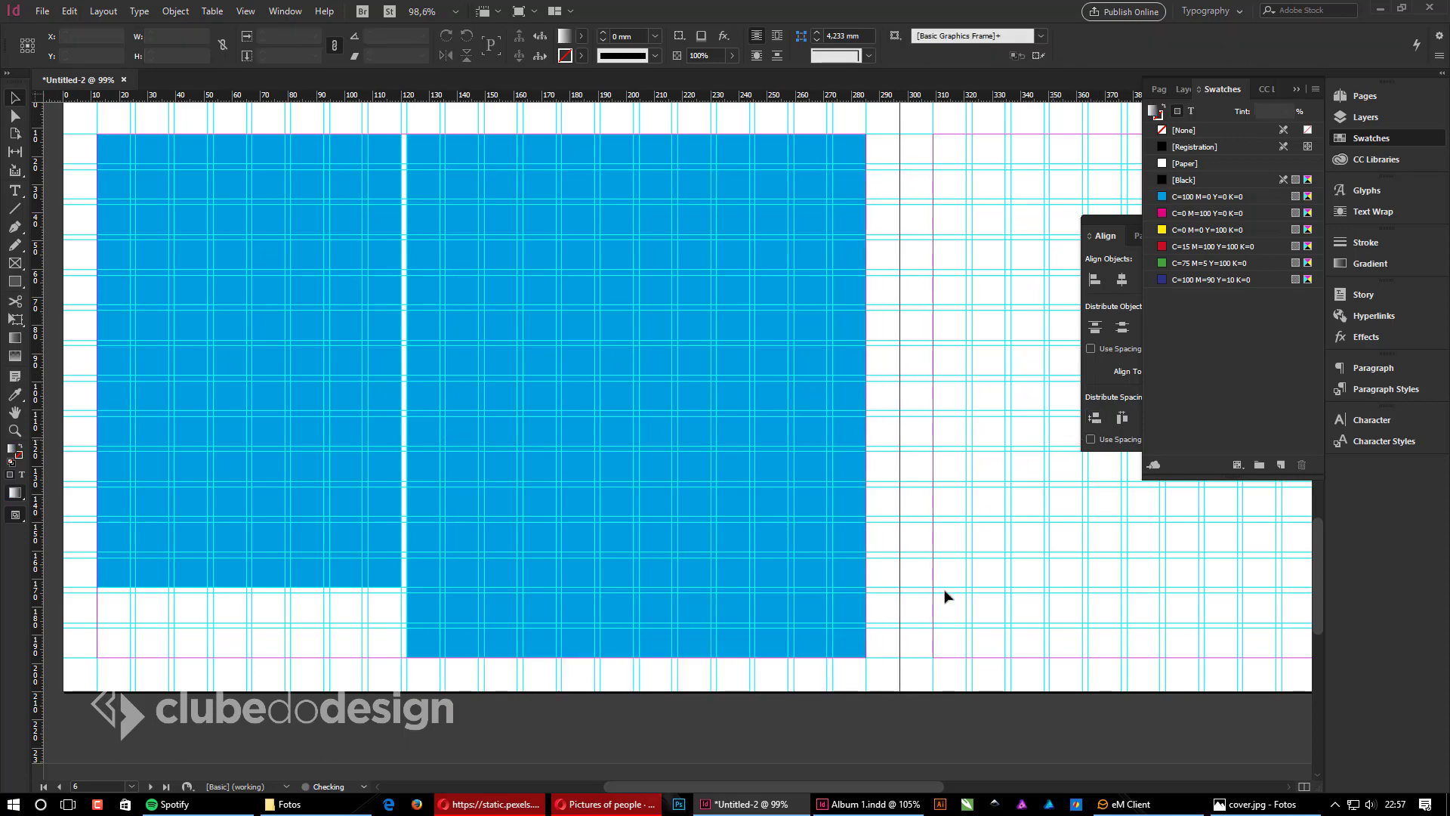
Step: Check the example and copy page 6's large frame to page 7's top margin, resized to 273 × 98.267 mm
{"action": "left_click_drag", "start_coordinate": [955, 554], "coordinate": [669, 551]}
{"action": "left_click_drag", "start_coordinate": [812, 531], "coordinate": [448, 566]}
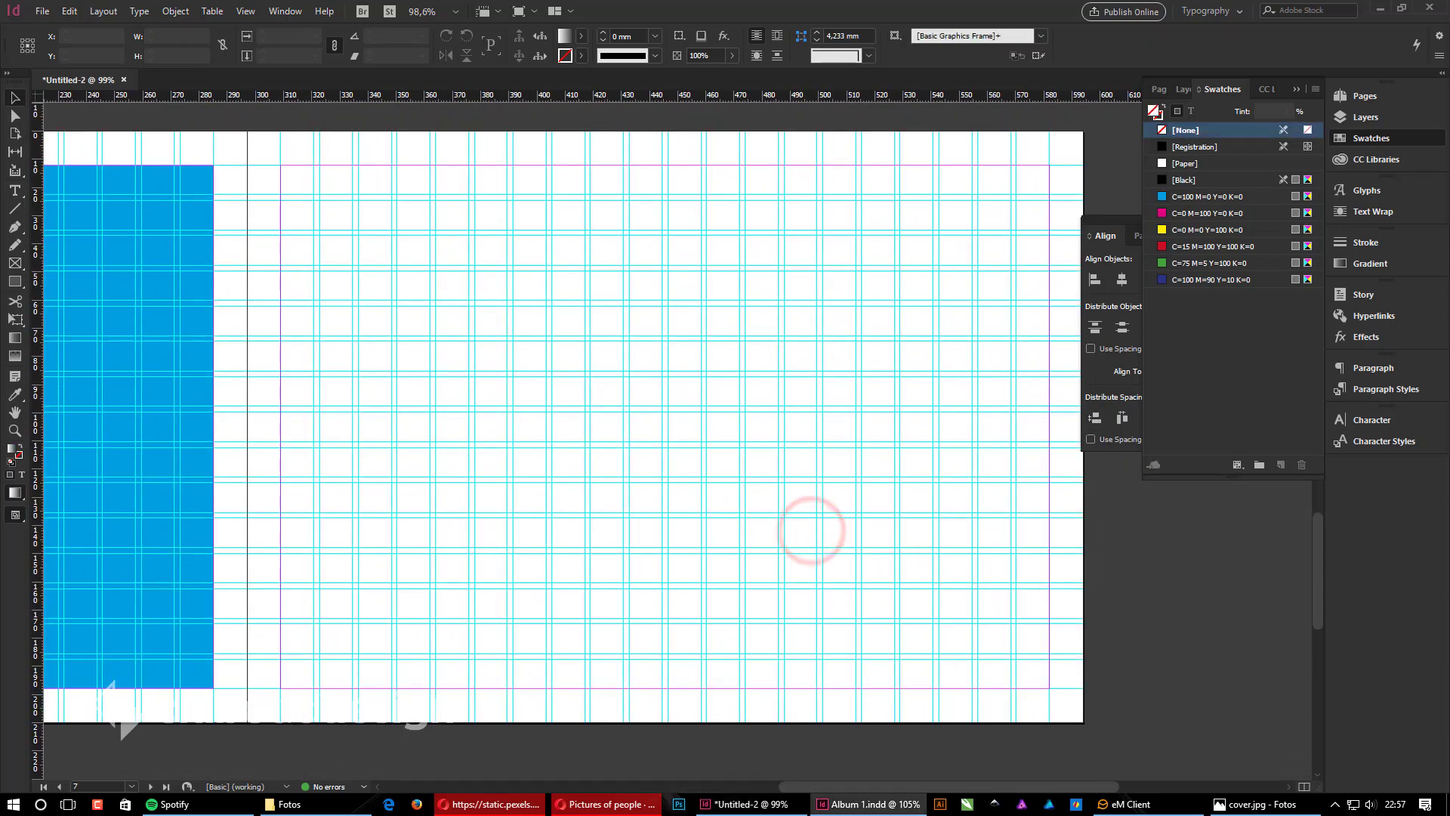
{"action": "left_click", "coordinate": [535, 377]}
{"action": "left_click_drag", "start_coordinate": [135, 351], "coordinate": [642, 361]}
{"action": "left_click_drag", "start_coordinate": [739, 691], "coordinate": [1050, 371]}
{"action": "left_click_drag", "start_coordinate": [665, 372], "coordinate": [666, 441]}
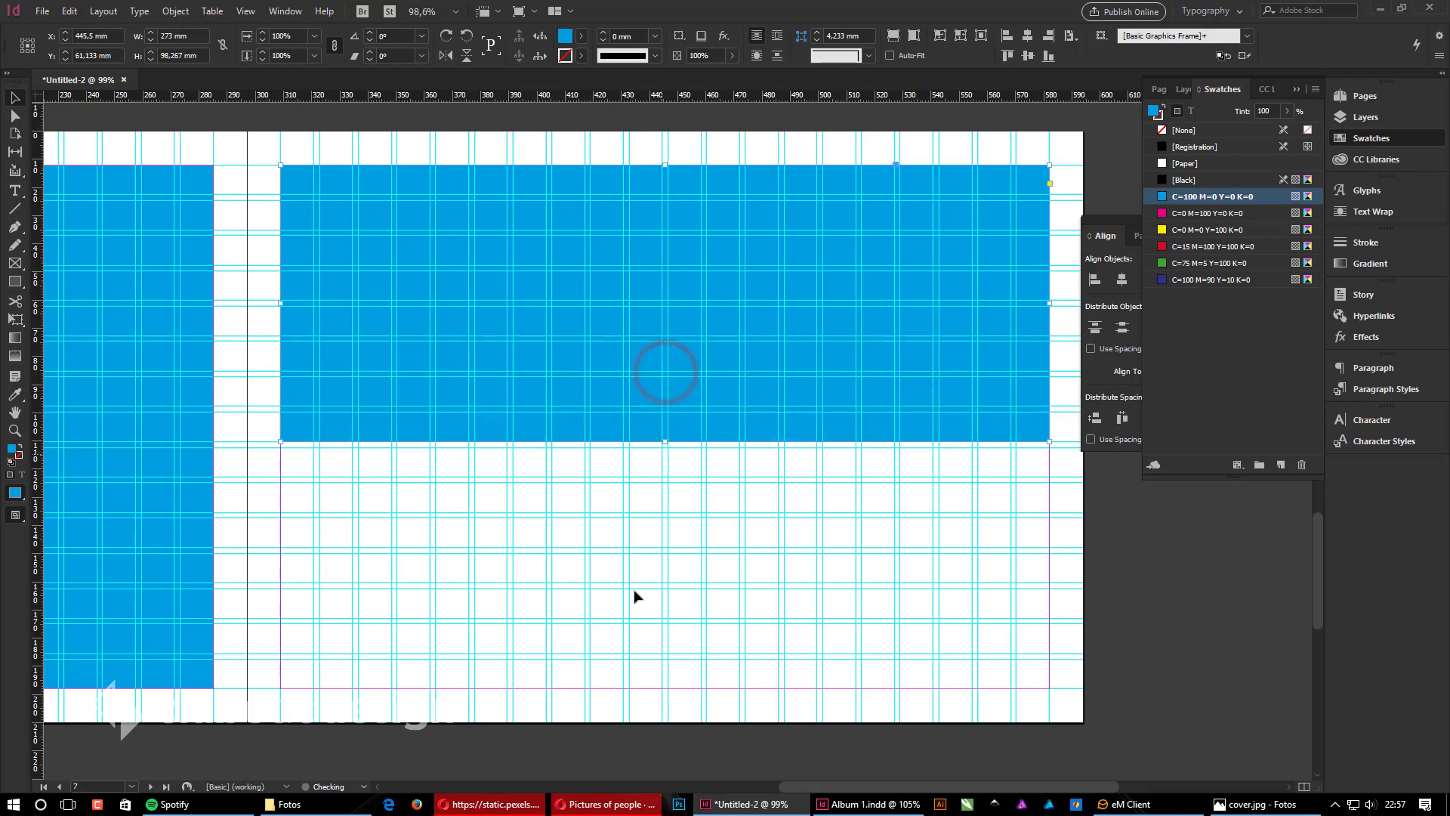
Step: Fill the row below page 7's frame with three 85.733 mm high copies, the last 80.5 mm wide and ending at the outer margin
{"action": "left_click_drag", "start_coordinate": [439, 274], "coordinate": [438, 556]}
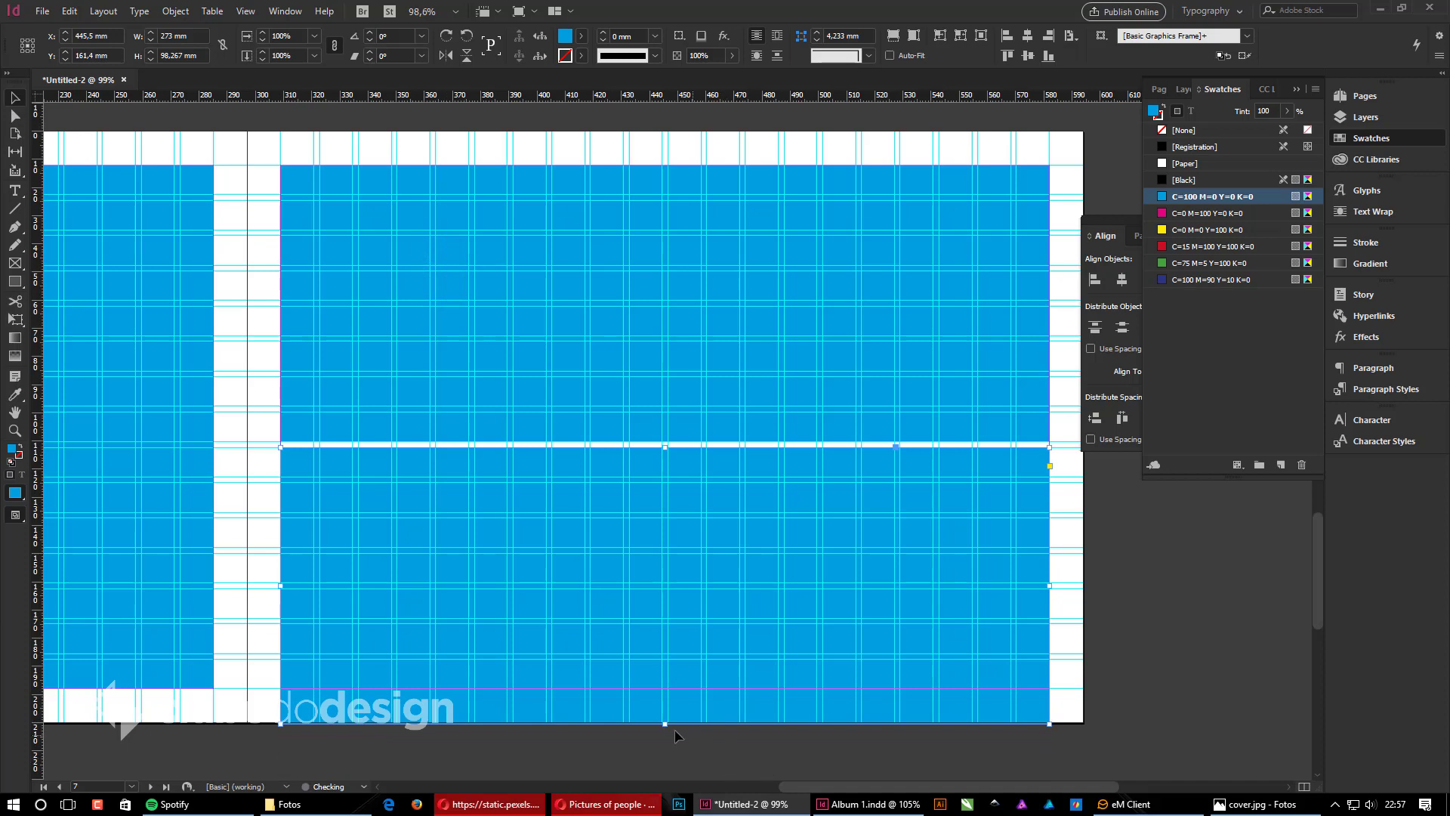
{"action": "left_click_drag", "start_coordinate": [668, 723], "coordinate": [664, 688]}
{"action": "left_click_drag", "start_coordinate": [1049, 569], "coordinate": [547, 515]}
{"action": "left_click_drag", "start_coordinate": [415, 518], "coordinate": [686, 521]}
{"action": "left_click_drag", "start_coordinate": [827, 537], "coordinate": [1050, 568]}
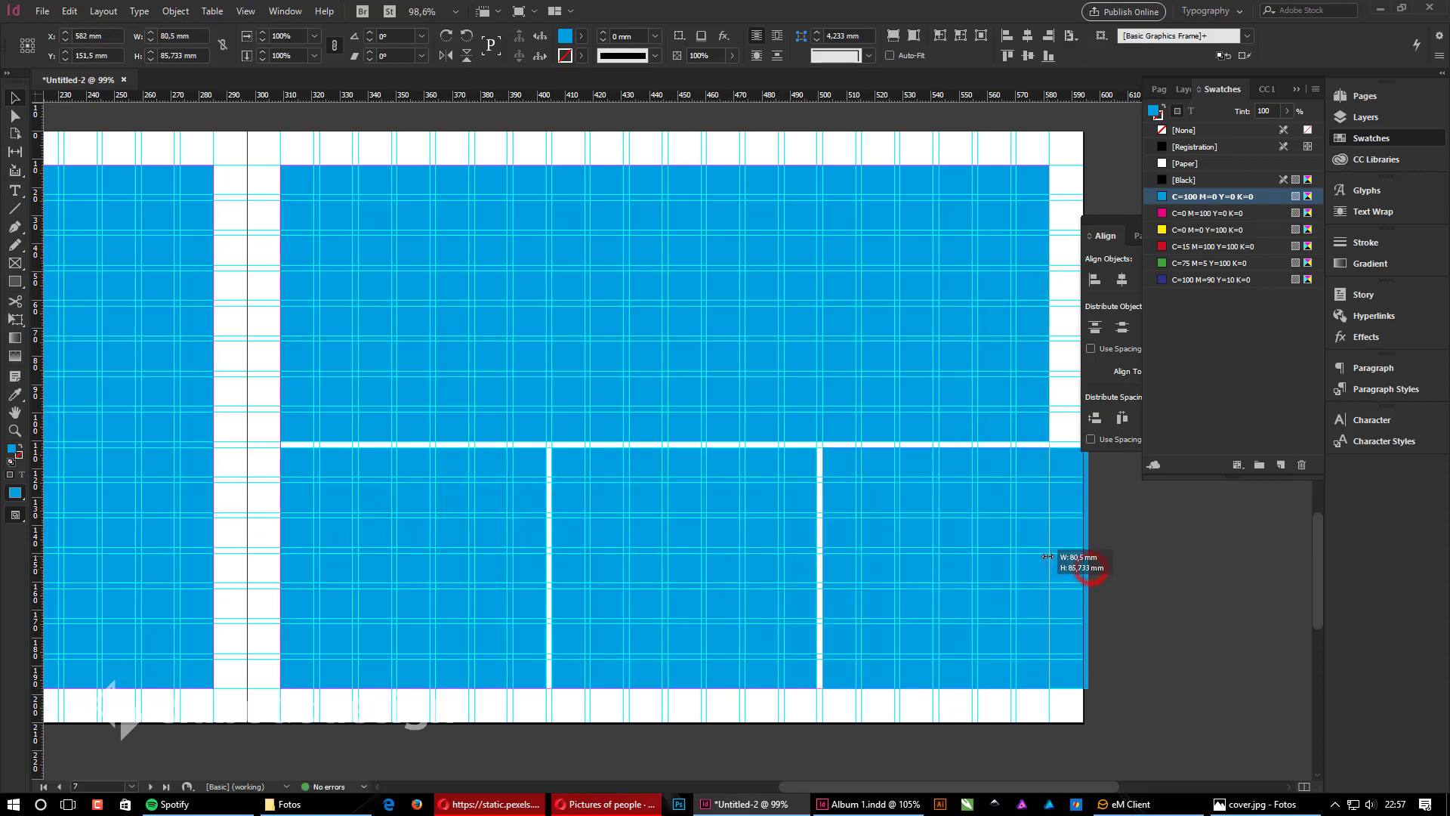
{"action": "left_click", "coordinate": [1170, 568]}
Step: Go to the empty page 8 and examine the example album's layout for that page
{"action": "left_click_drag", "start_coordinate": [468, 586], "coordinate": [576, 428]}
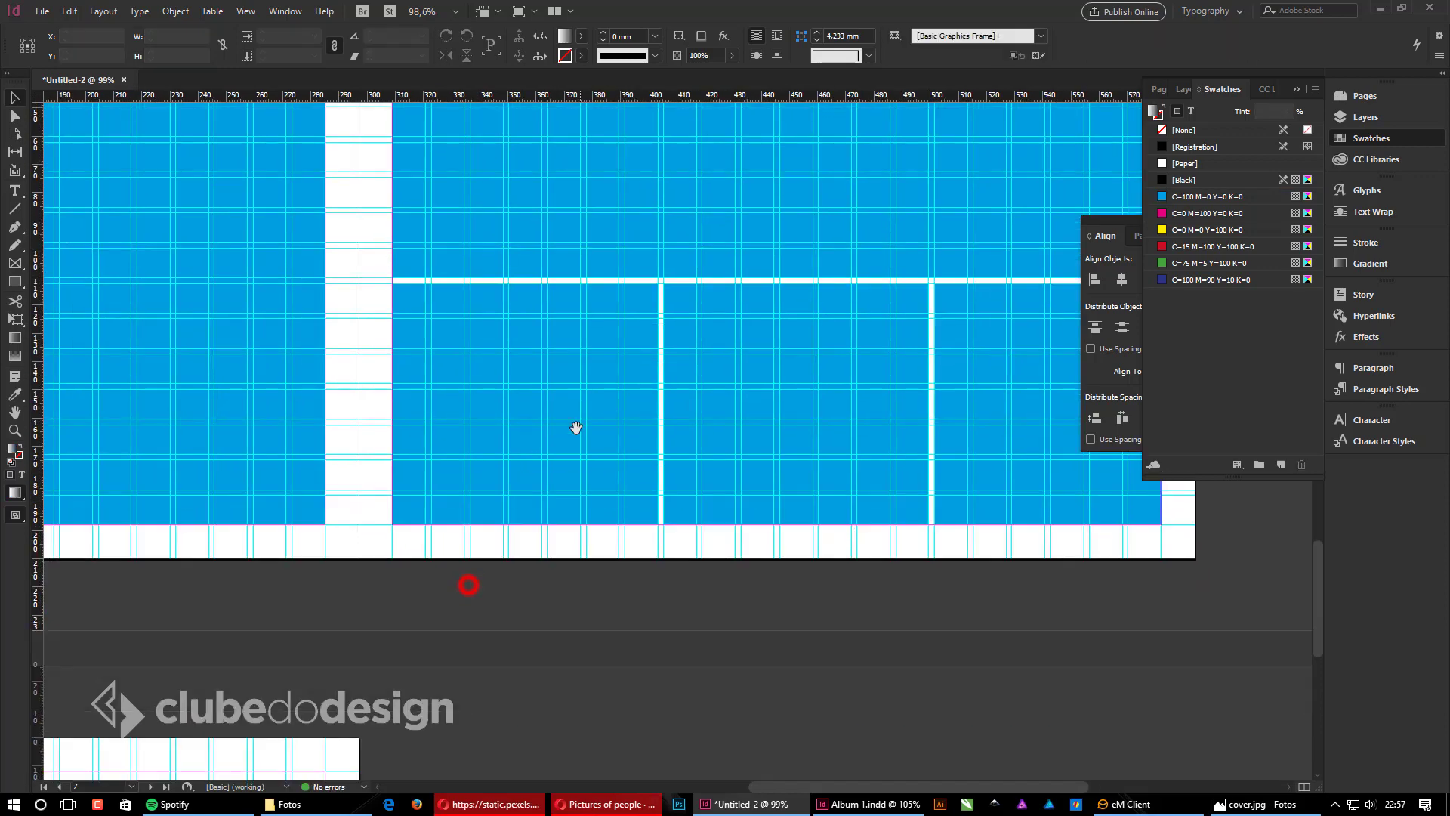
{"action": "left_click_drag", "start_coordinate": [411, 567], "coordinate": [669, 277]}
{"action": "left_click_drag", "start_coordinate": [441, 438], "coordinate": [454, 363]}
{"action": "key", "text": "alt+Tab"}
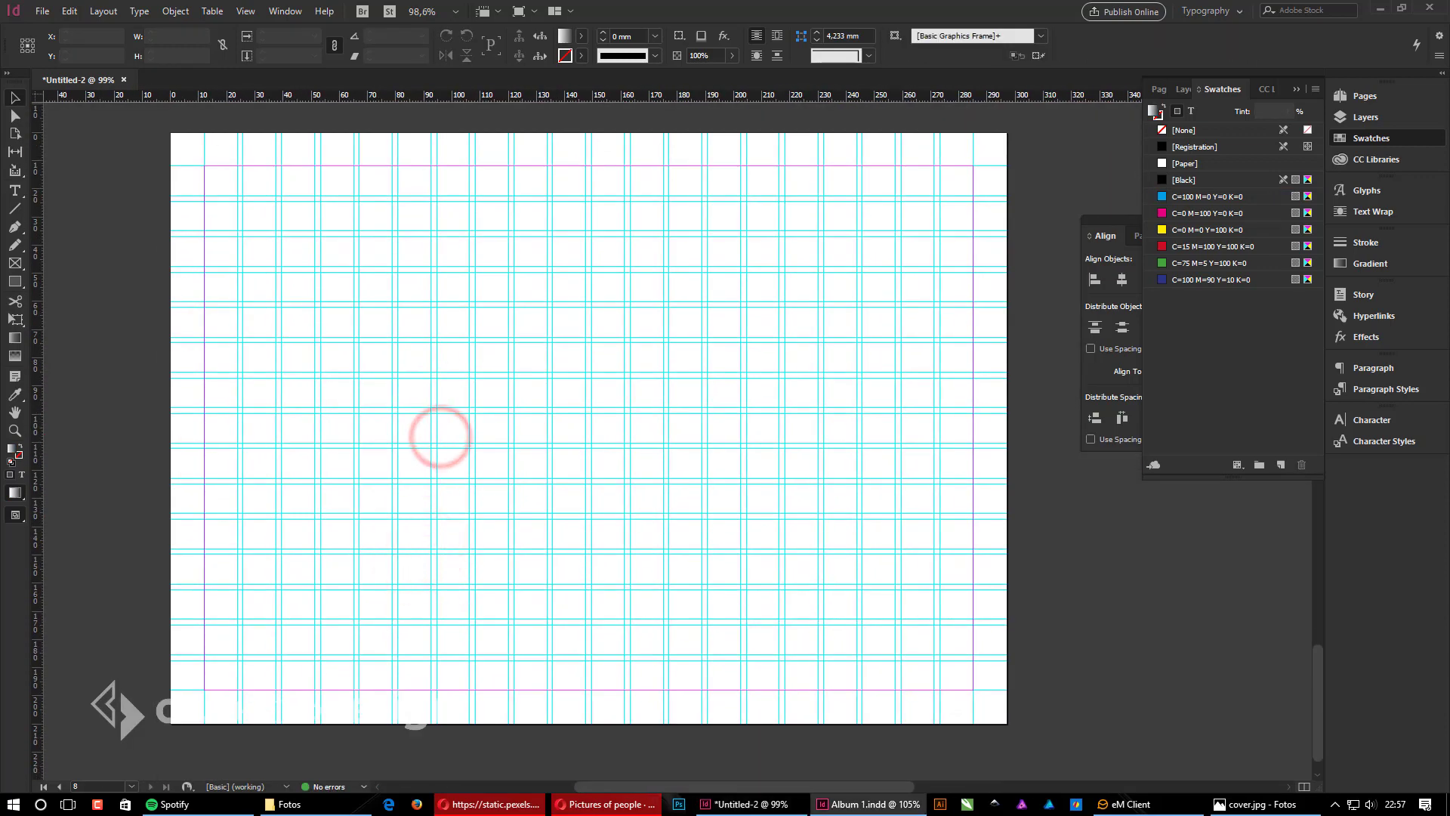
{"action": "left_click_drag", "start_coordinate": [544, 376], "coordinate": [567, 404]}
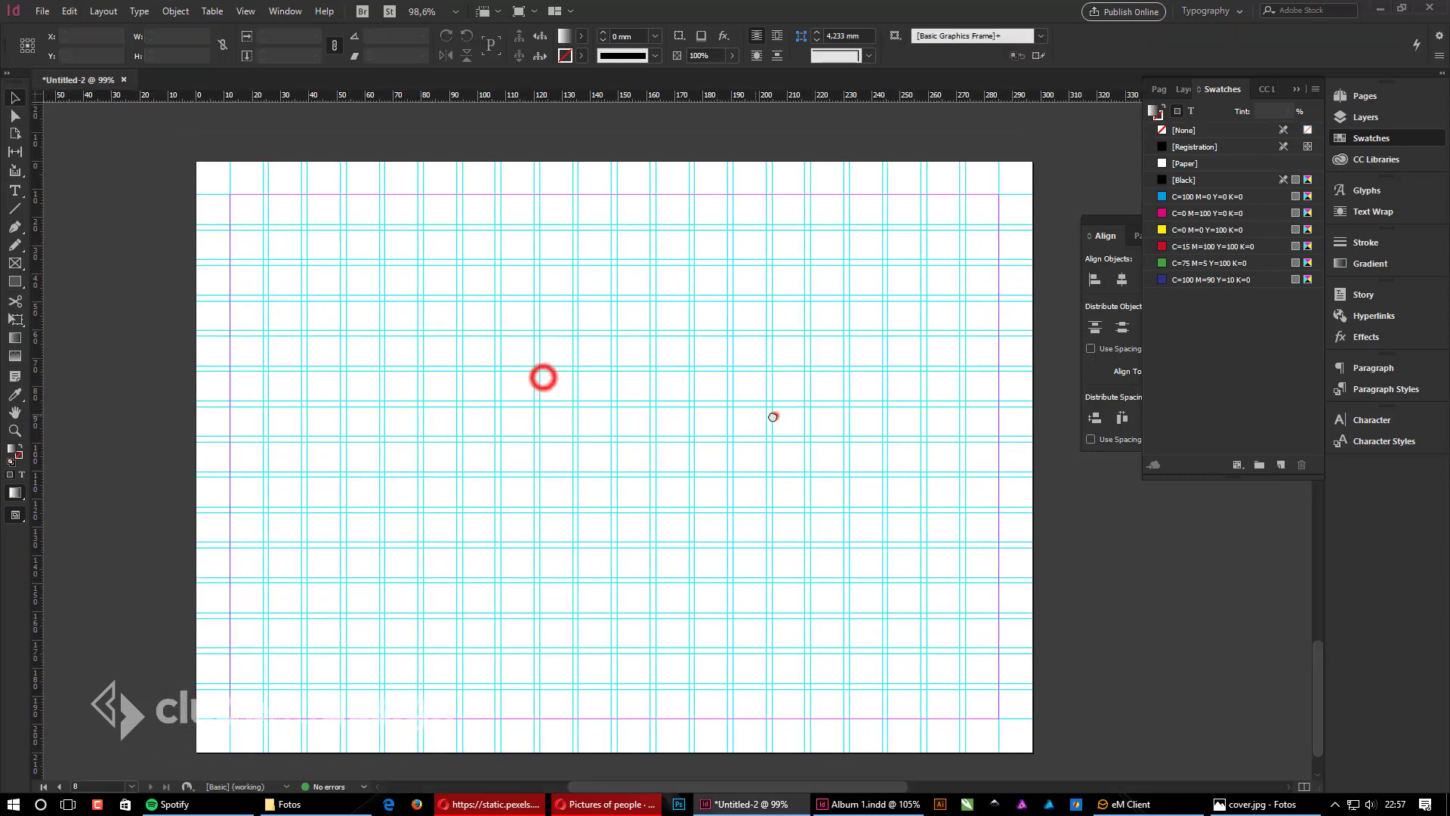
{"action": "left_click_drag", "start_coordinate": [773, 415], "coordinate": [634, 395]}
{"action": "left_click_drag", "start_coordinate": [537, 446], "coordinate": [615, 371]}
{"action": "left_click_drag", "start_coordinate": [406, 469], "coordinate": [406, 472]}
{"action": "left_click", "coordinate": [406, 471]}
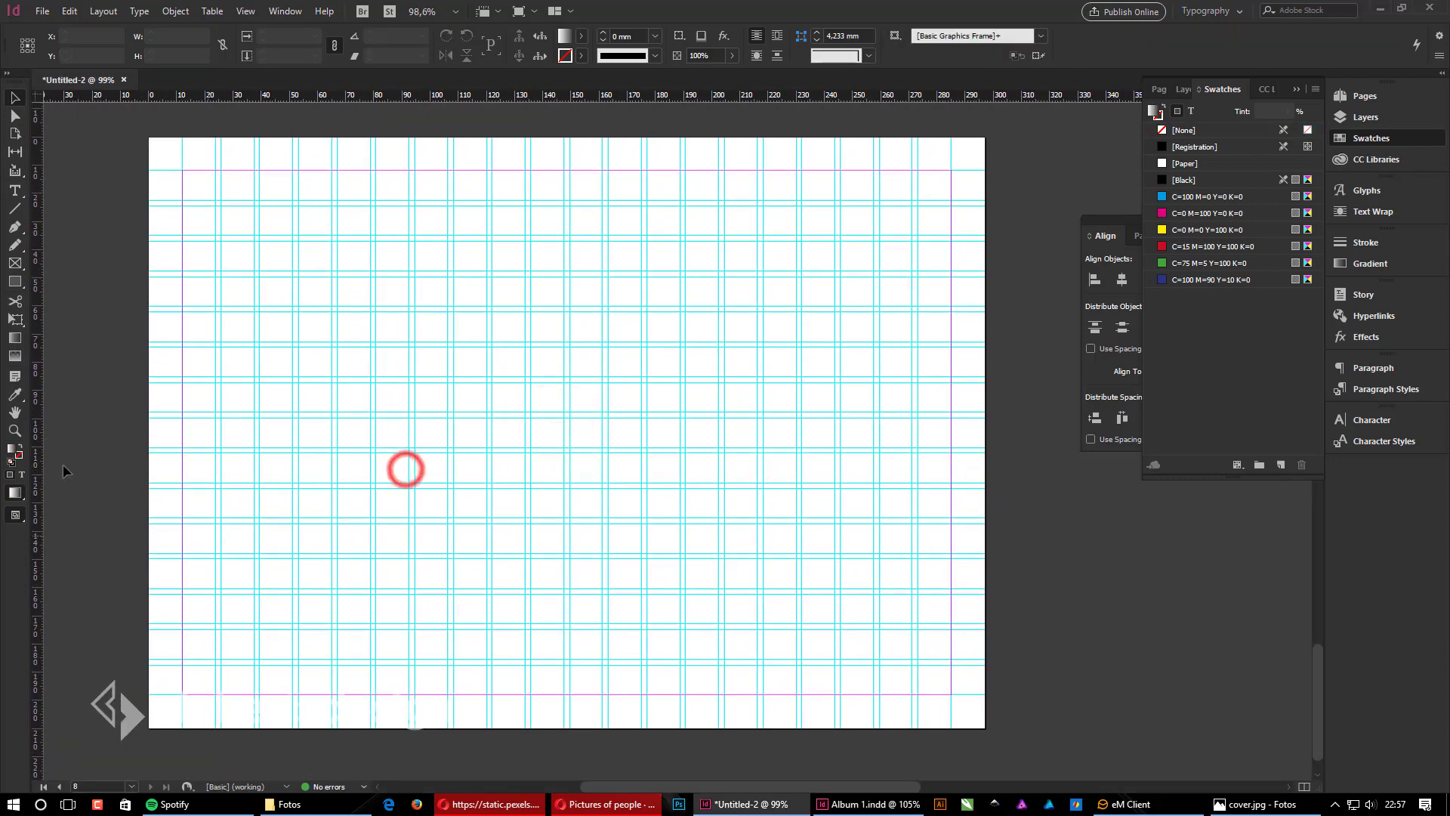
Step: Copy page 6's large frame to page 8's upper outer margin corner and reduce it to 108 × 148.4 mm
{"action": "left_click_drag", "start_coordinate": [538, 317], "coordinate": [506, 546]}
{"action": "left_click_drag", "start_coordinate": [599, 126], "coordinate": [408, 596]}
{"action": "left_click_drag", "start_coordinate": [375, 647], "coordinate": [475, 378]}
{"action": "left_click_drag", "start_coordinate": [472, 203], "coordinate": [321, 421]}
{"action": "left_click_drag", "start_coordinate": [319, 419], "coordinate": [319, 419]}
{"action": "scroll", "coordinate": [390, 389], "scroll_direction": "down", "scroll_amount": 1}
{"action": "left_click_drag", "start_coordinate": [698, 690], "coordinate": [544, 585]}
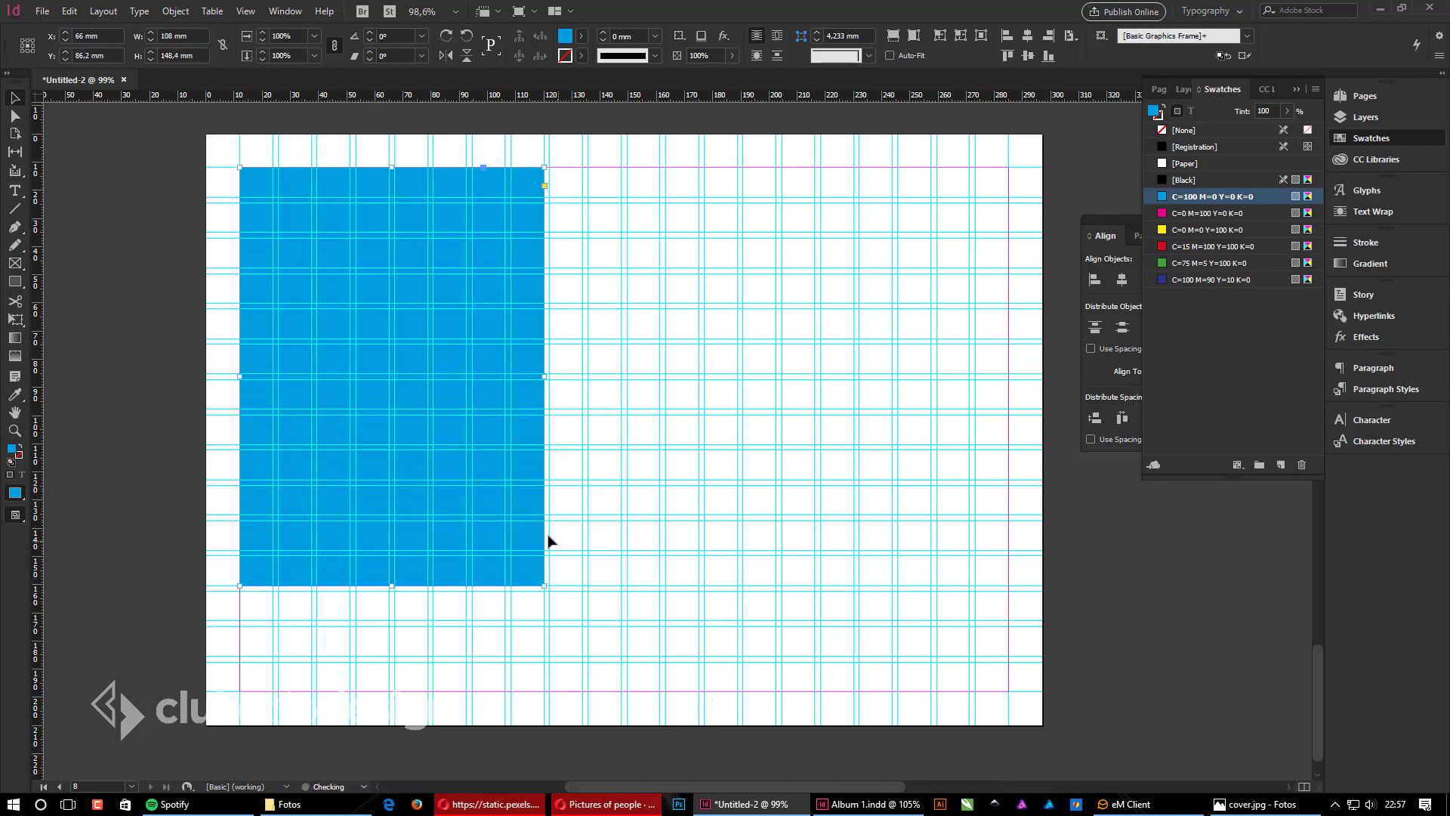
Step: Add two copies around page 8's frame: one 80.5 × 35.6 mm below on the bottom margin, one 163 × 98.267 mm beside it on the top margin
{"action": "left_click_drag", "start_coordinate": [514, 526], "coordinate": [590, 632]}
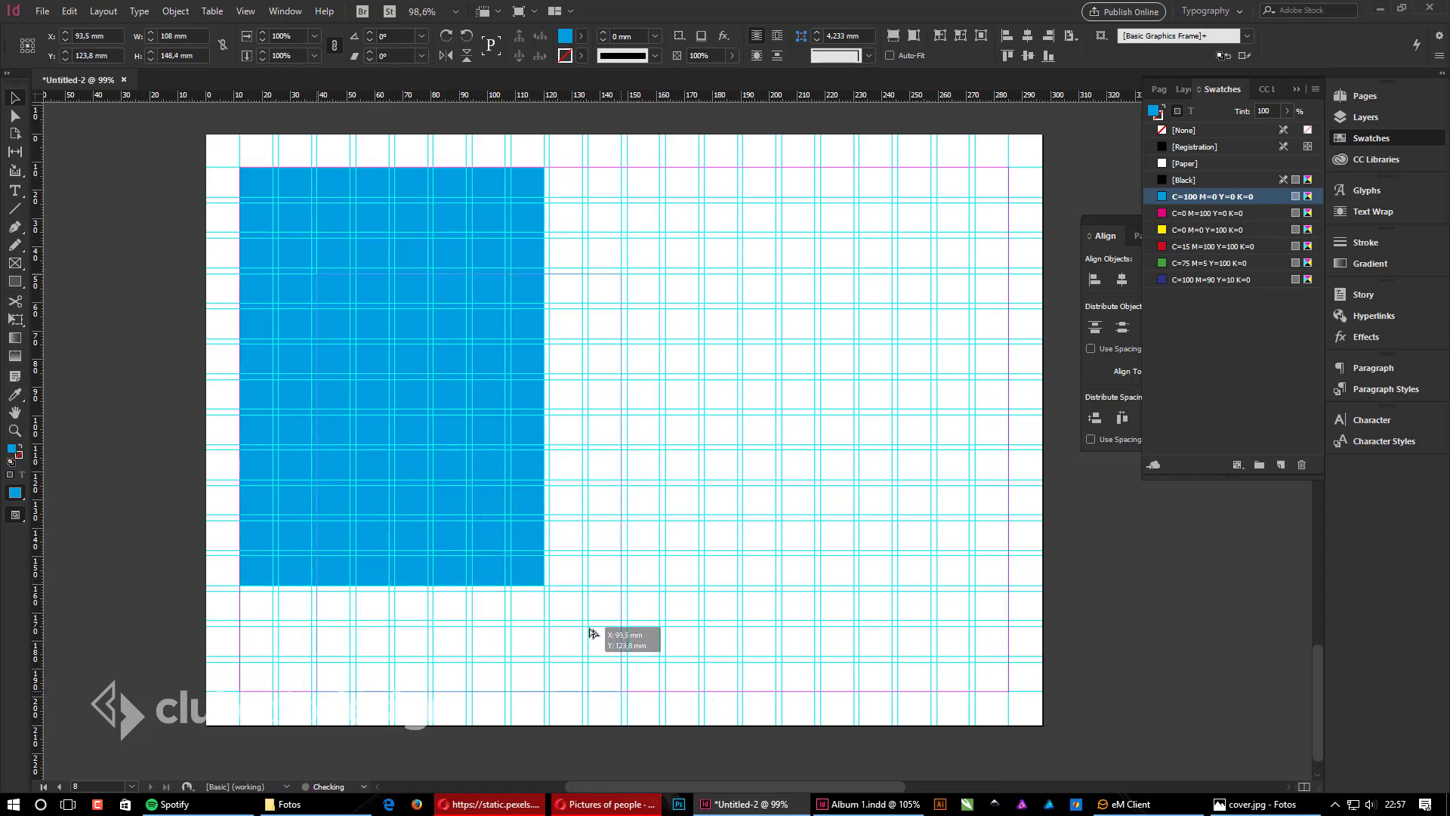
{"action": "left_click_drag", "start_coordinate": [470, 273], "coordinate": [415, 590]}
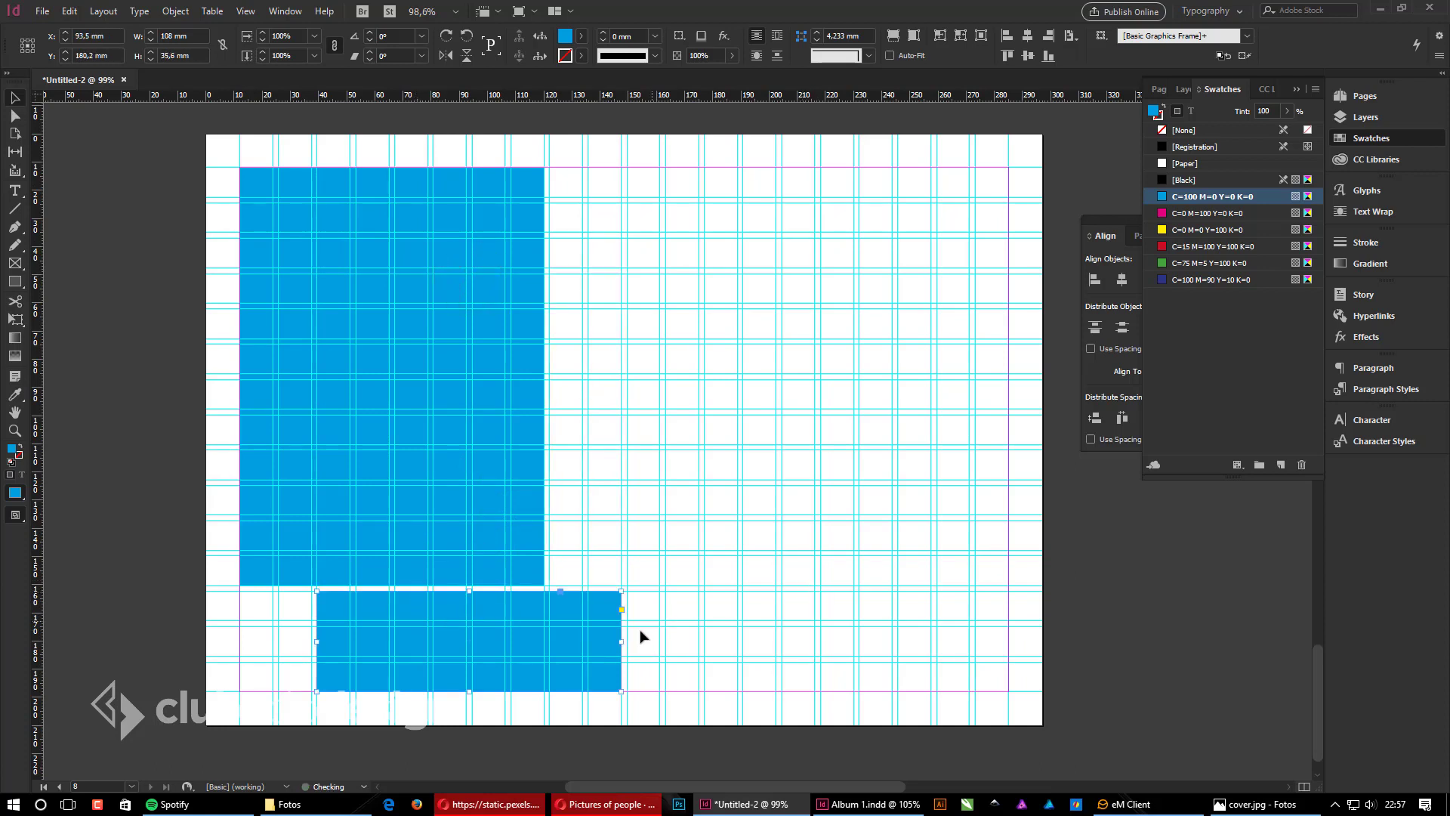
{"action": "left_click_drag", "start_coordinate": [622, 645], "coordinate": [546, 561]}
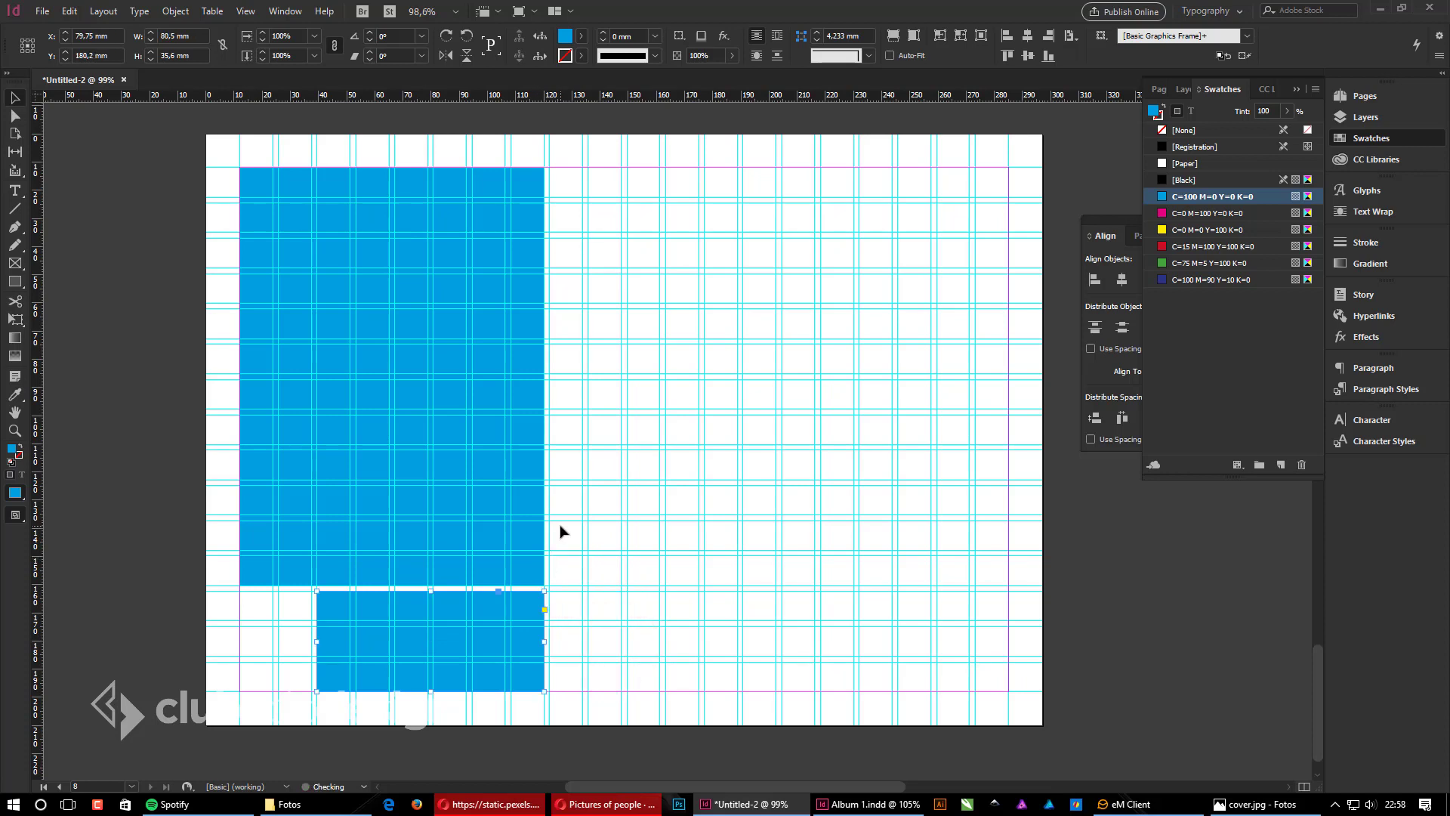
{"action": "left_click_drag", "start_coordinate": [483, 621], "coordinate": [692, 226]}
{"action": "left_click_drag", "start_coordinate": [775, 267], "coordinate": [1009, 444]}
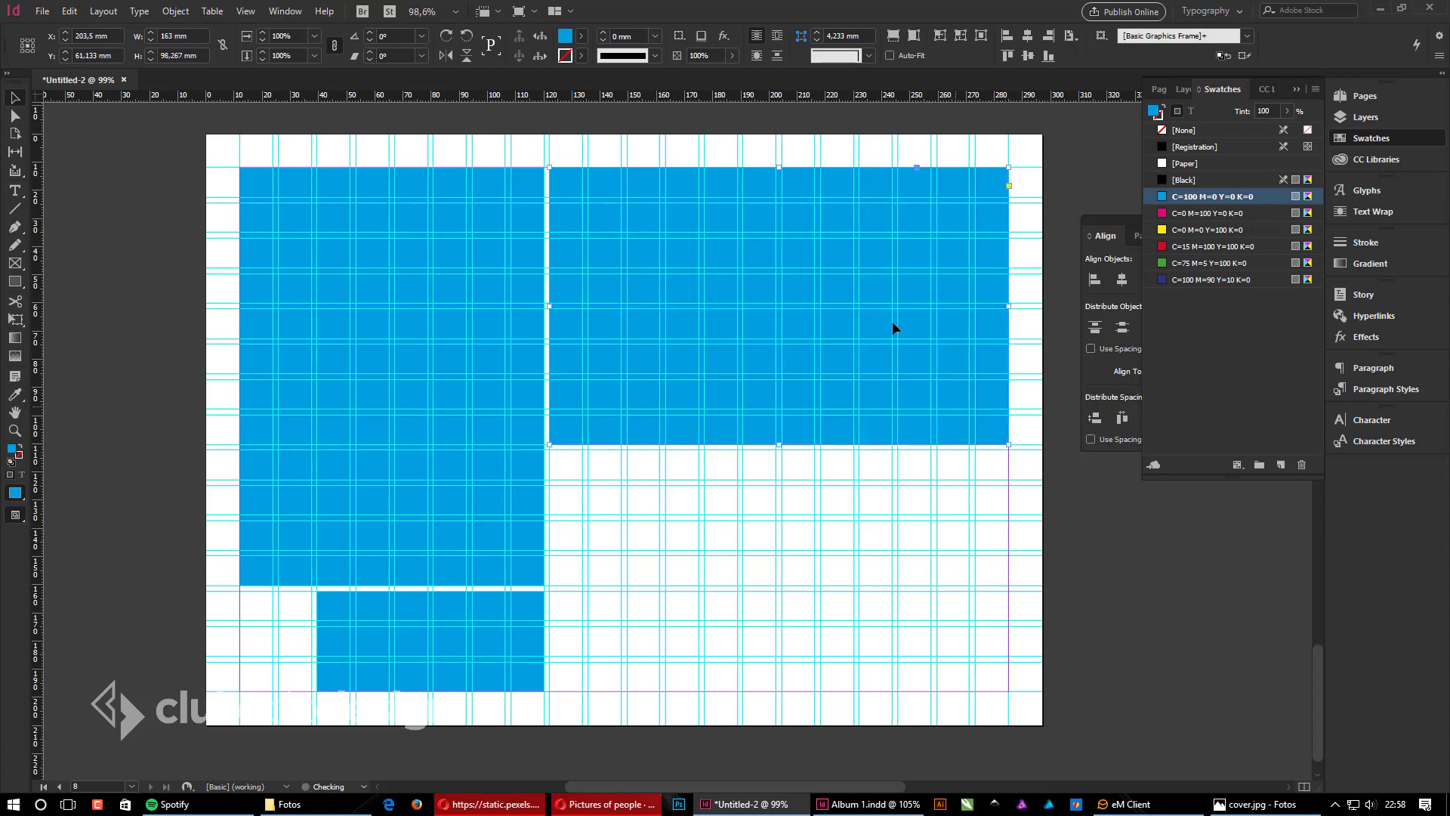
Step: Copy page 8's 163 mm wide frame directly below itself and shorten the copy so it ends on the bottom margin
{"action": "left_click_drag", "start_coordinate": [837, 249], "coordinate": [840, 532]}
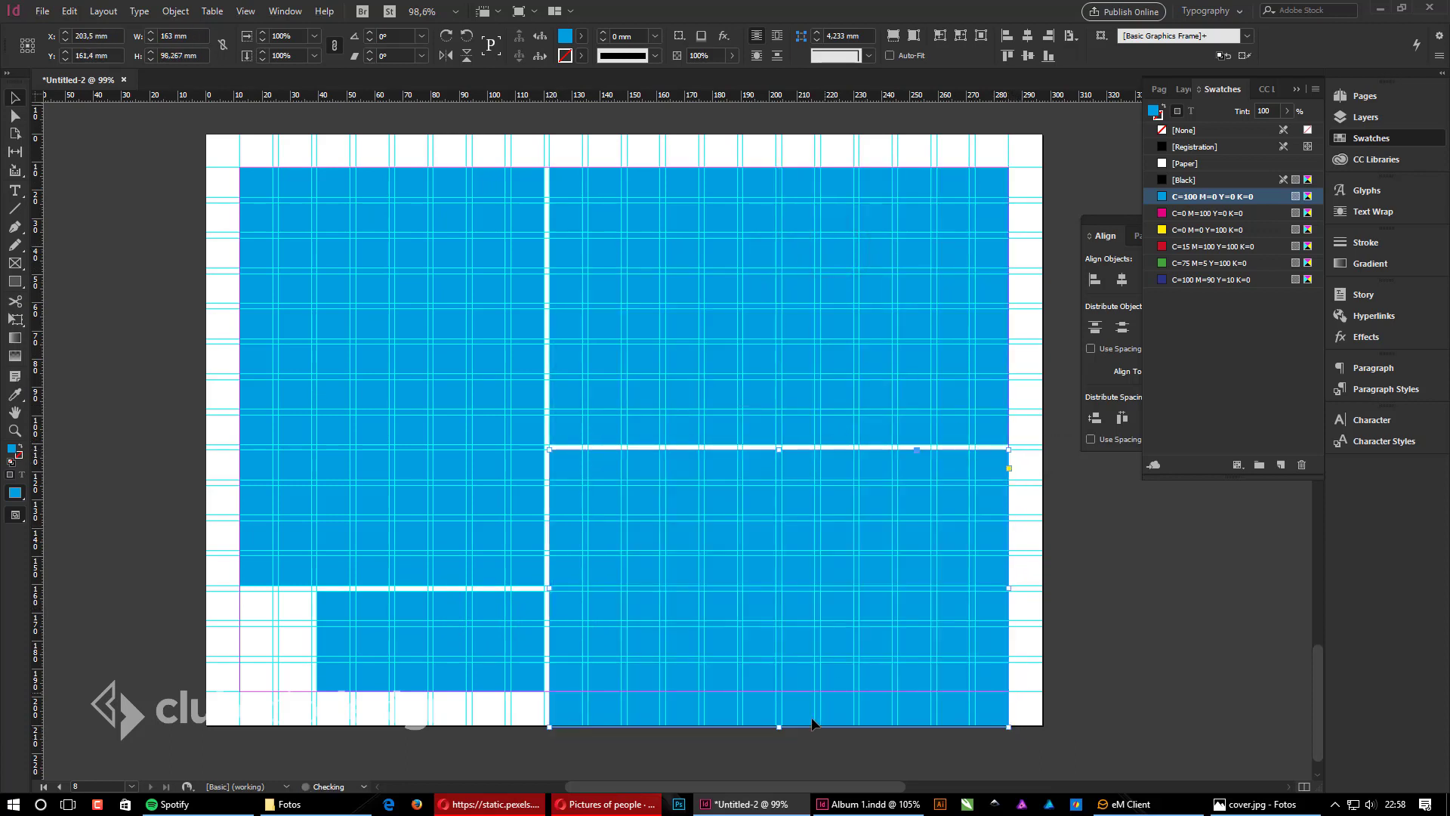
{"action": "left_click_drag", "start_coordinate": [781, 728], "coordinate": [786, 690]}
{"action": "left_click", "coordinate": [1094, 650]}
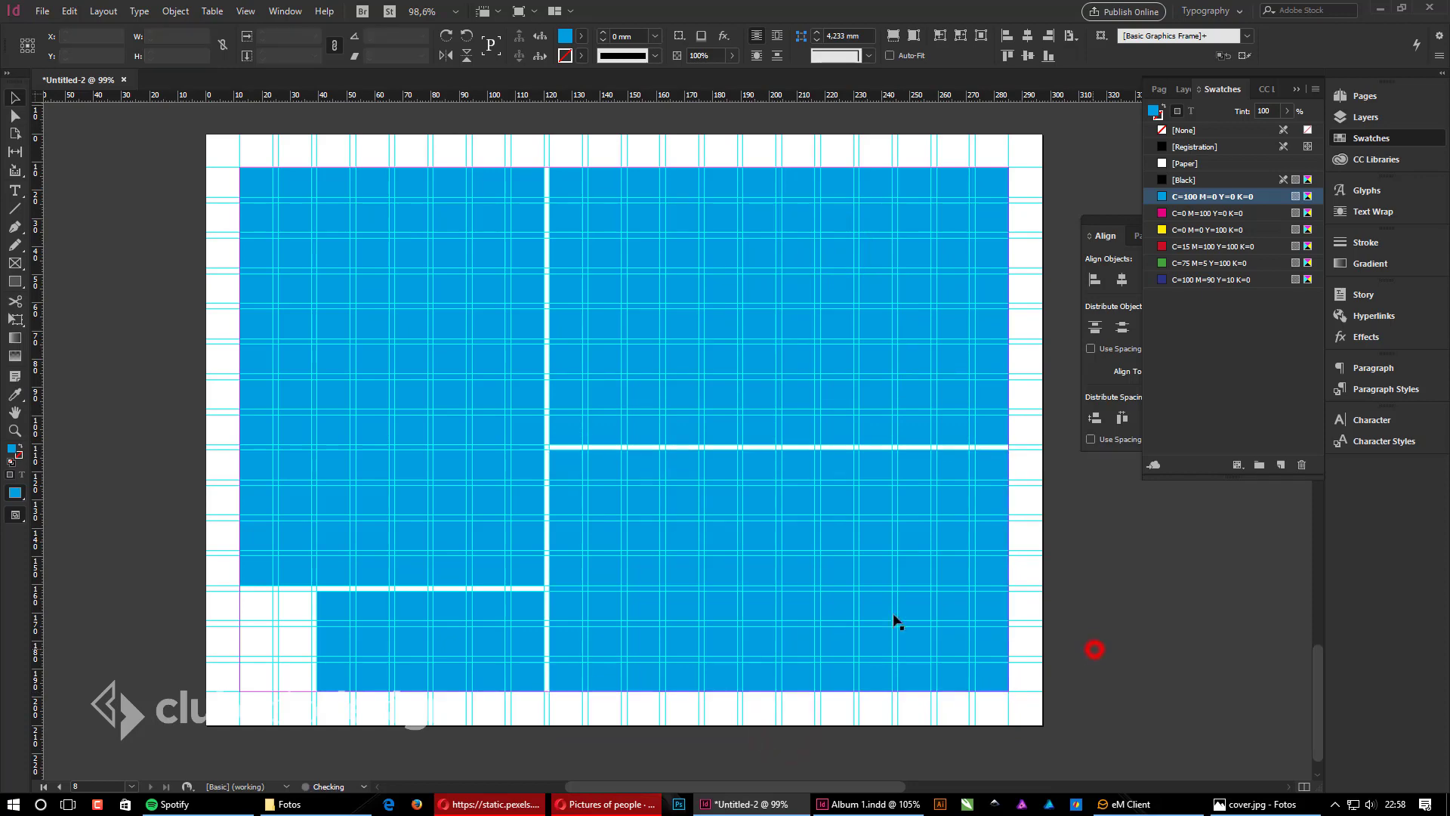
Step: Preview the album without guides and review every page layout from the cover to page 8
{"action": "left_click", "coordinate": [646, 515], "text": "ctrl+alt"}
{"action": "left_click", "coordinate": [646, 515], "text": "ctrl+alt"}
{"action": "left_click_drag", "start_coordinate": [815, 466], "coordinate": [727, 514]}
{"action": "left_click_drag", "start_coordinate": [861, 539], "coordinate": [627, 562]}
{"action": "left_click_drag", "start_coordinate": [692, 384], "coordinate": [711, 585]}
{"action": "key", "text": "w"}
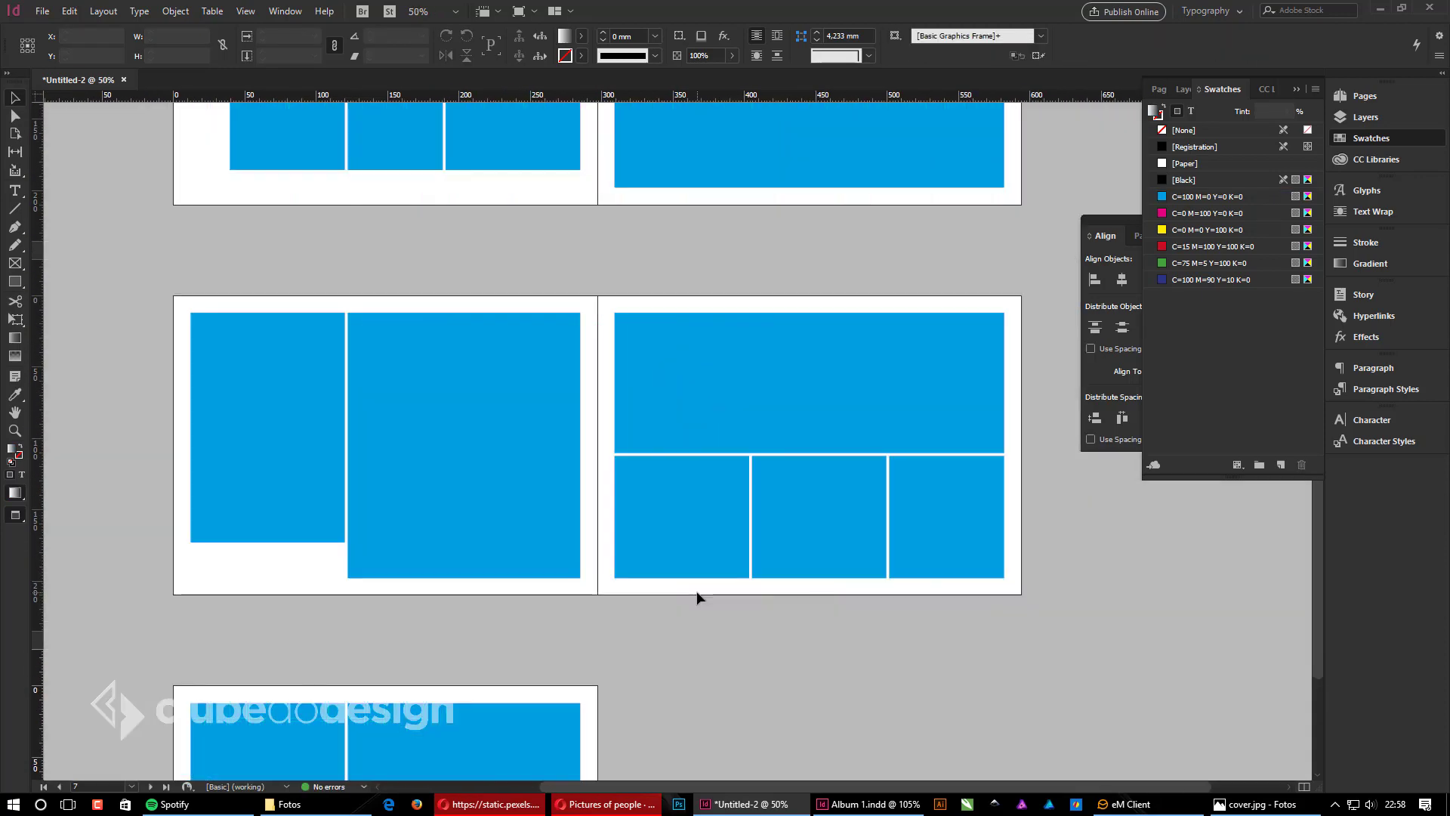
{"action": "scroll", "coordinate": [697, 597], "scroll_direction": "down", "scroll_amount": 3}
{"action": "scroll", "coordinate": [853, 592], "scroll_direction": "up", "scroll_amount": 15}
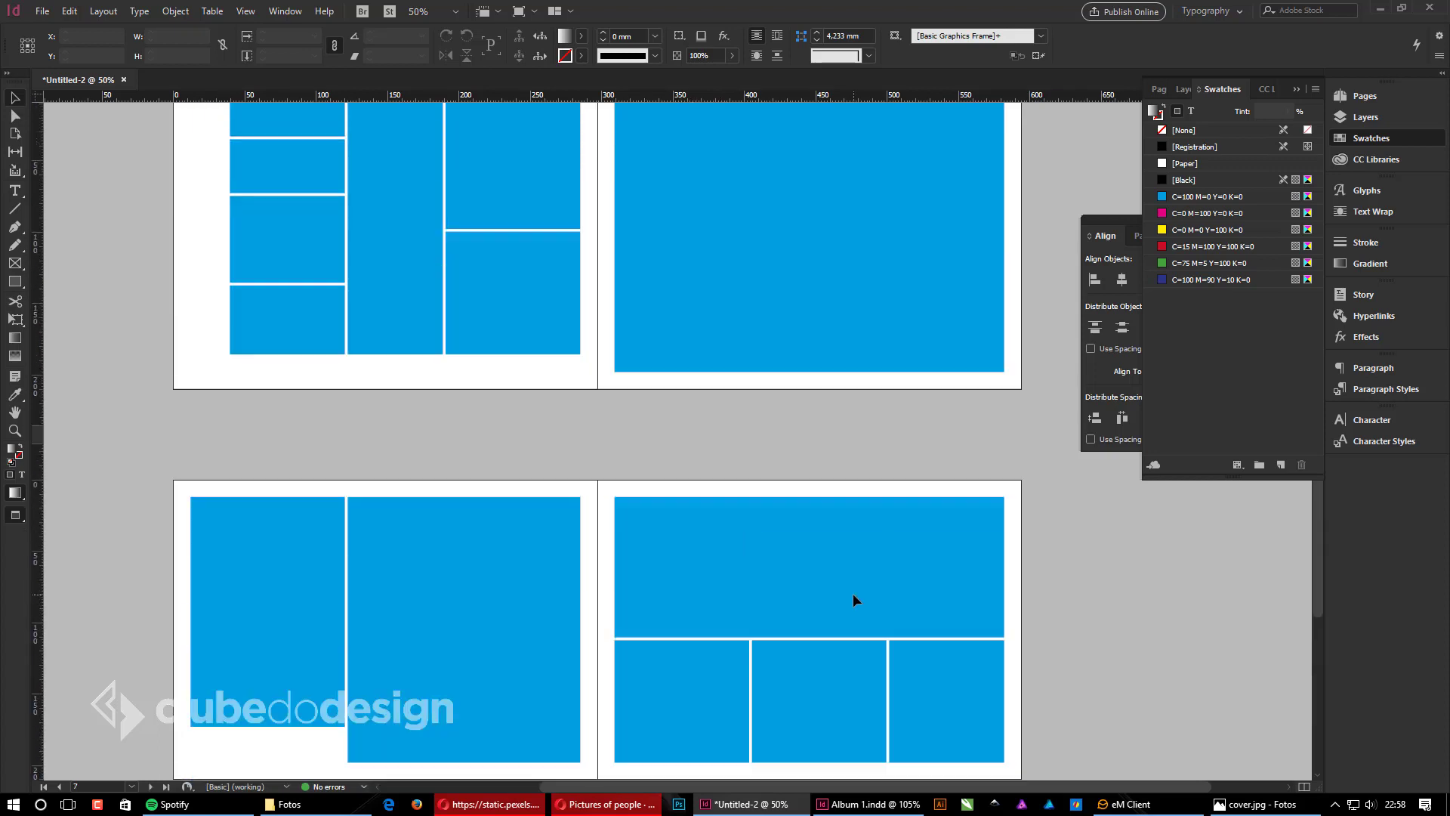
{"action": "left_click_drag", "start_coordinate": [933, 477], "coordinate": [895, 402]}
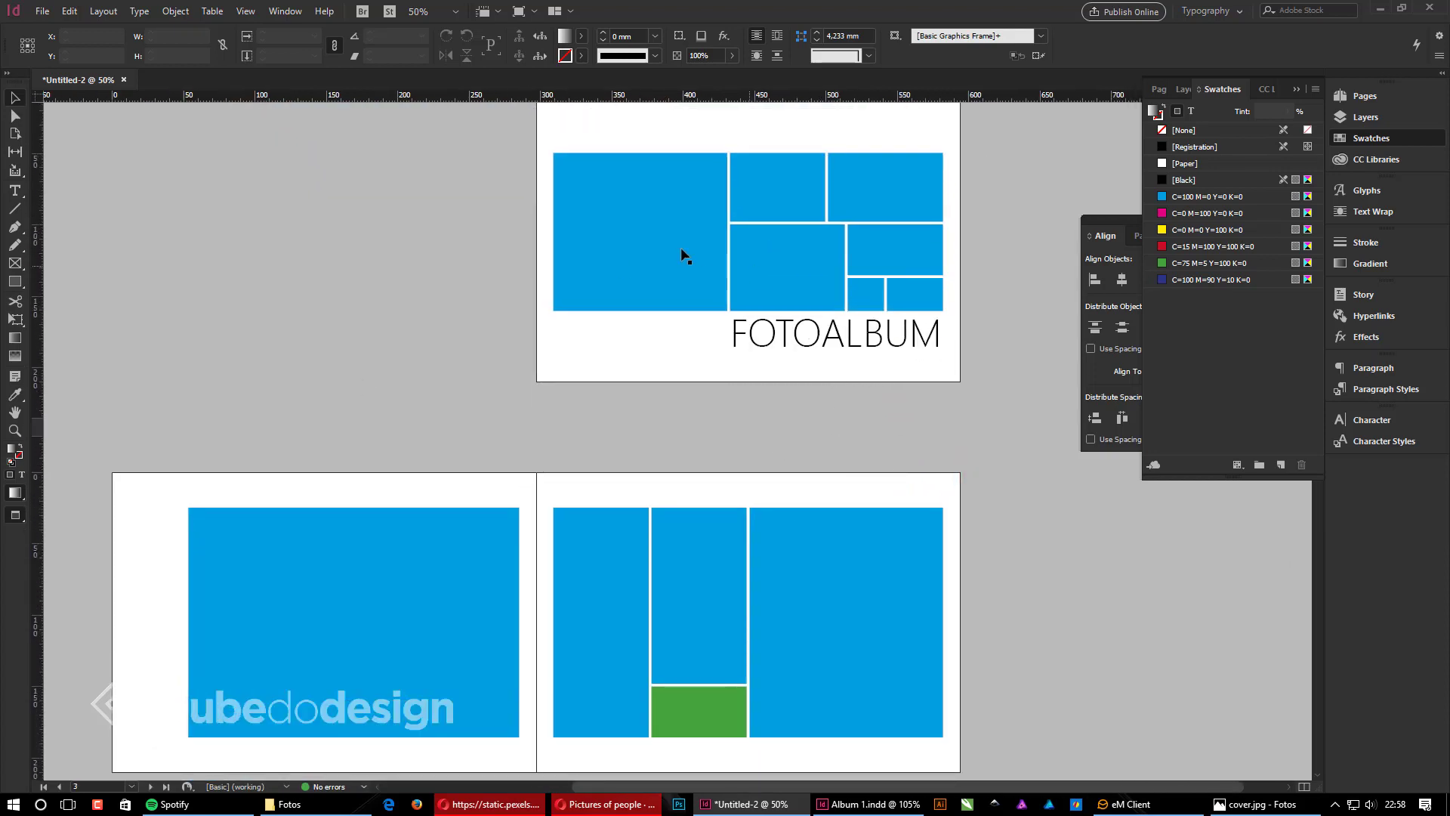
{"action": "scroll", "coordinate": [615, 440], "scroll_direction": "down", "scroll_amount": 7}
{"action": "scroll", "coordinate": [589, 478], "scroll_direction": "up", "scroll_amount": 8}
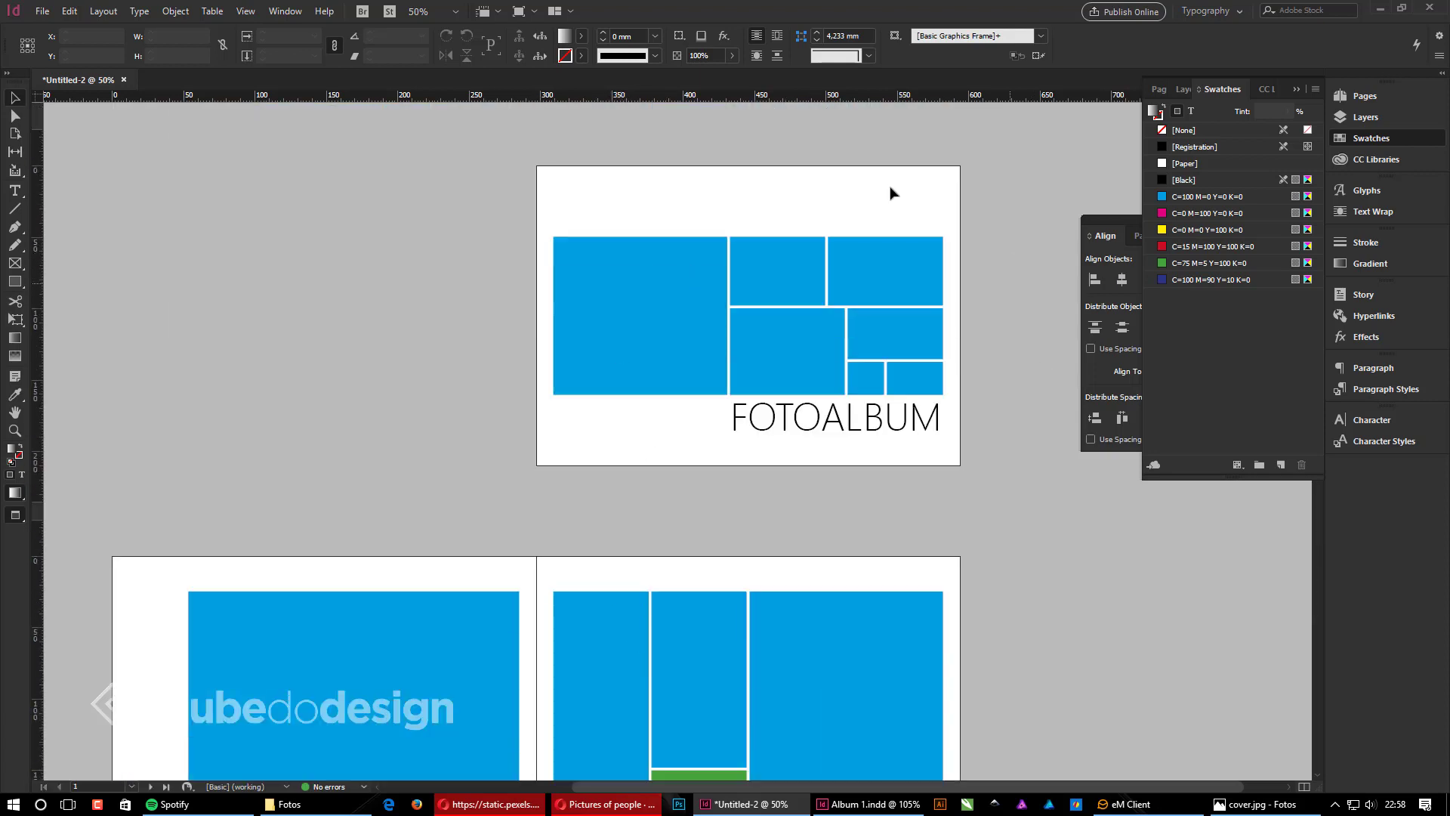
{"action": "scroll", "coordinate": [615, 382], "scroll_direction": "down", "scroll_amount": 10}
{"action": "scroll", "coordinate": [695, 534], "scroll_direction": "down", "scroll_amount": 2}
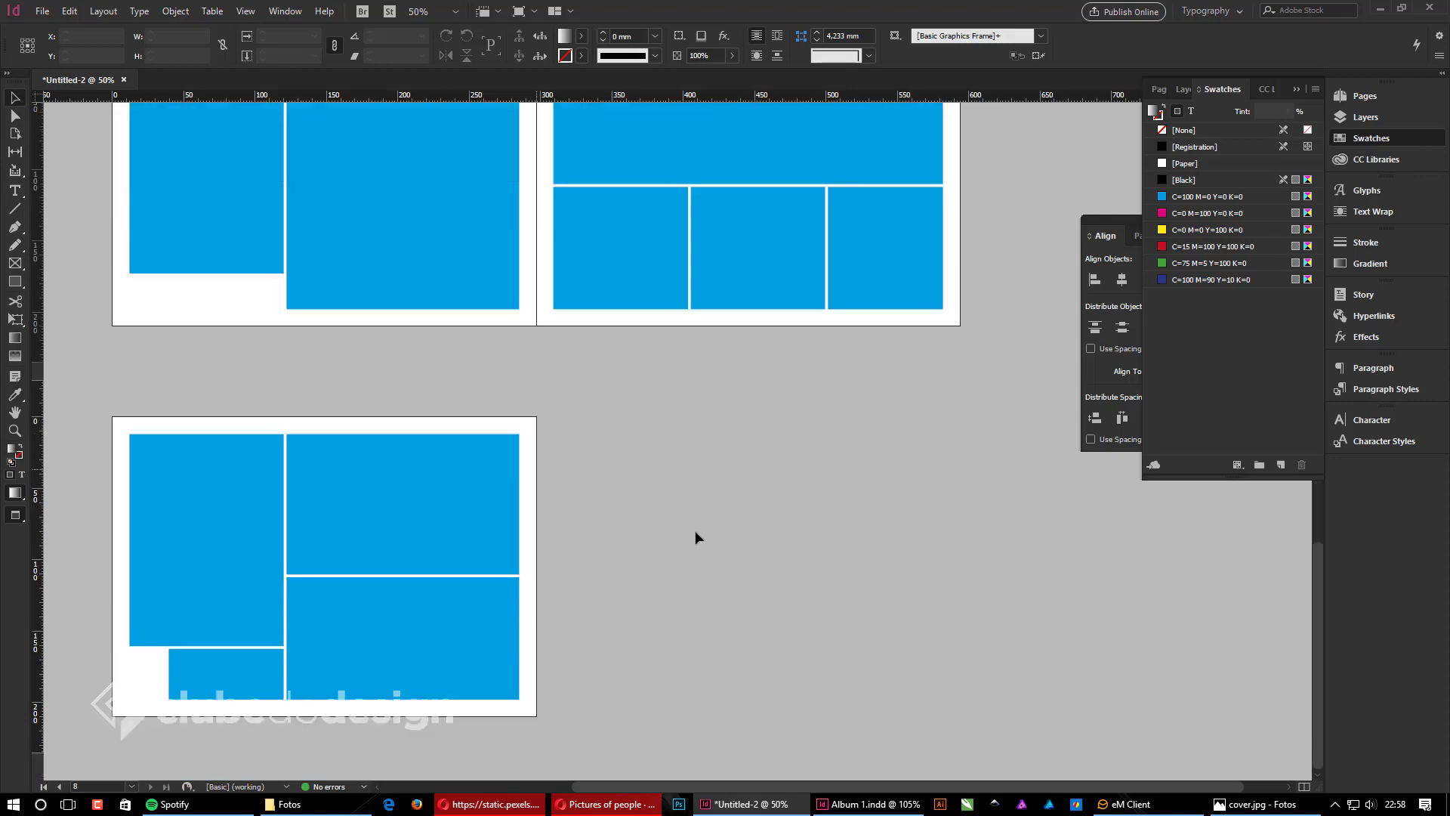
{"action": "scroll", "coordinate": [738, 567], "scroll_direction": "up", "scroll_amount": 10}
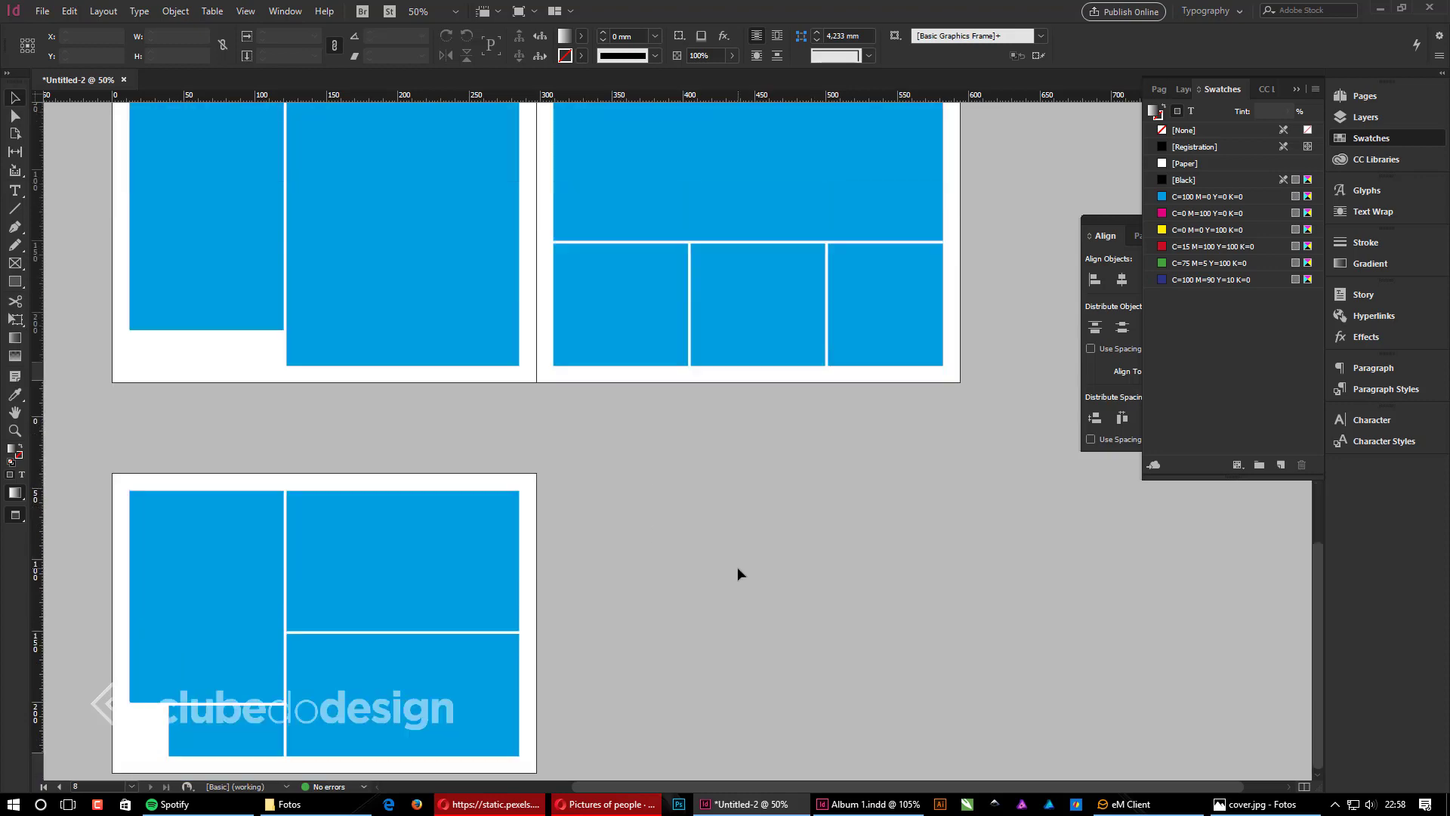
Step: Save the document as Album 2.indd in the same folder as Album 1.indd
{"action": "key", "text": "ctrl+s"}
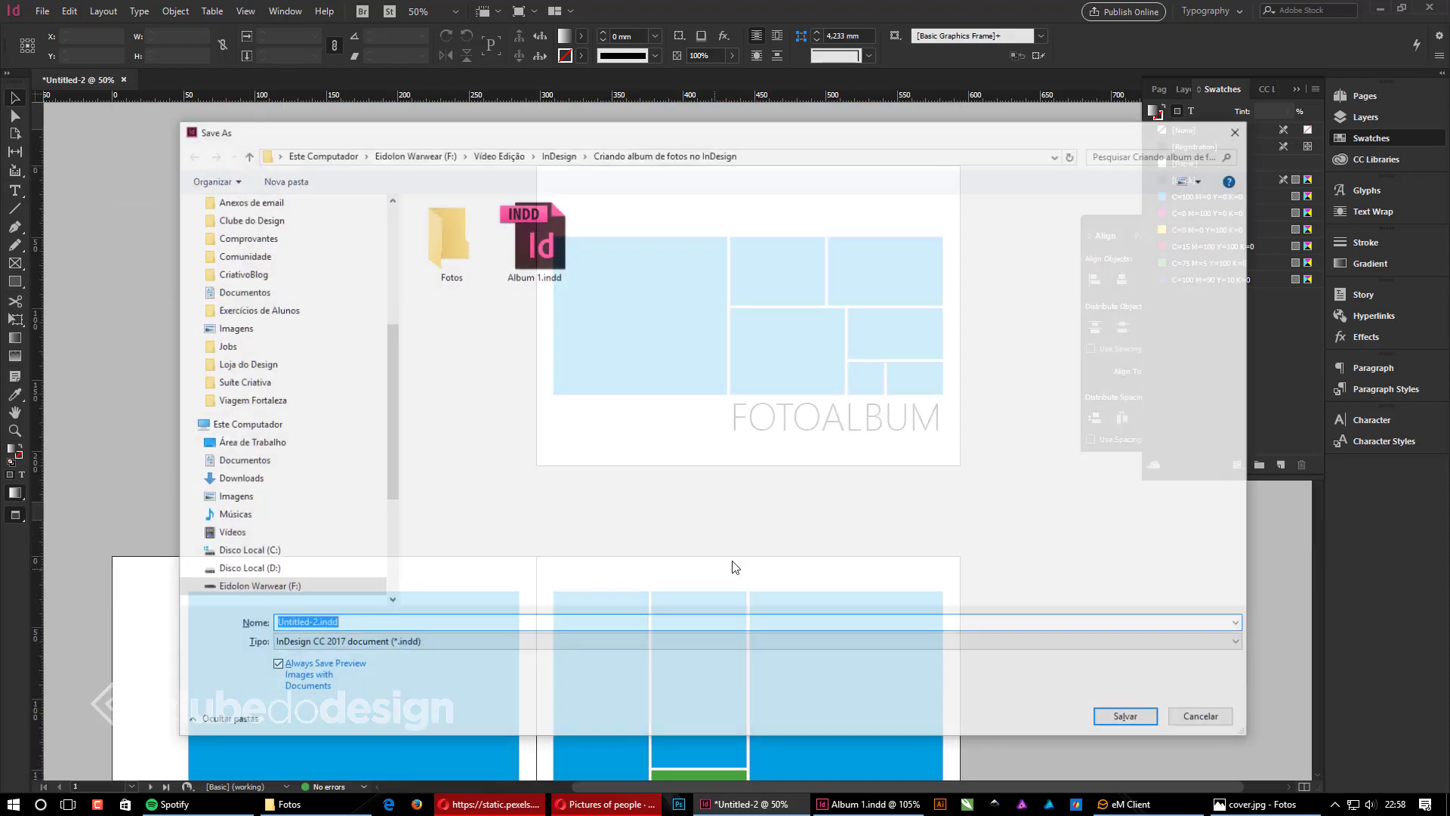
{"action": "left_click", "coordinate": [506, 243]}
{"action": "left_click", "coordinate": [316, 627]}
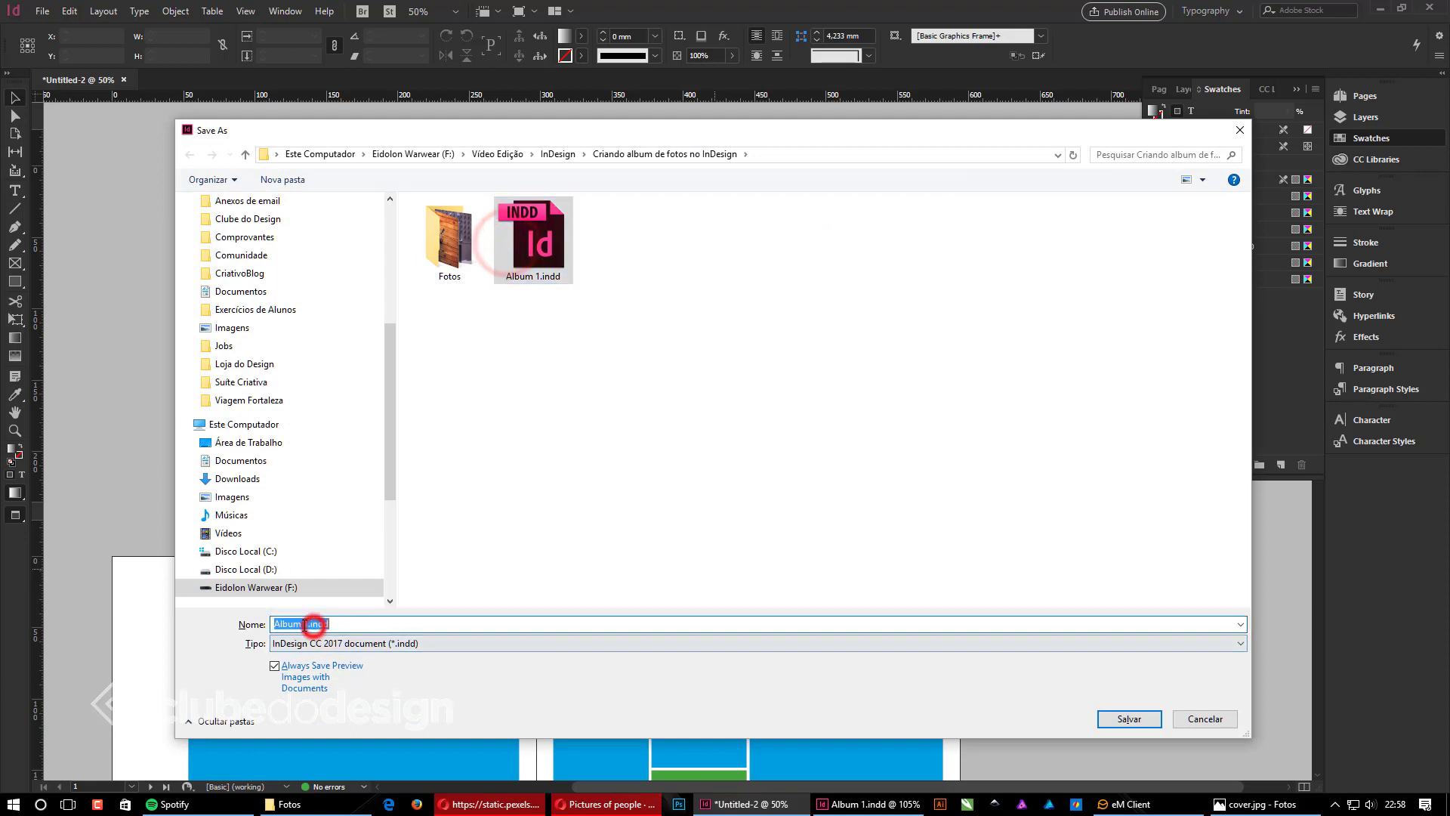
{"action": "left_click", "coordinate": [311, 629]}
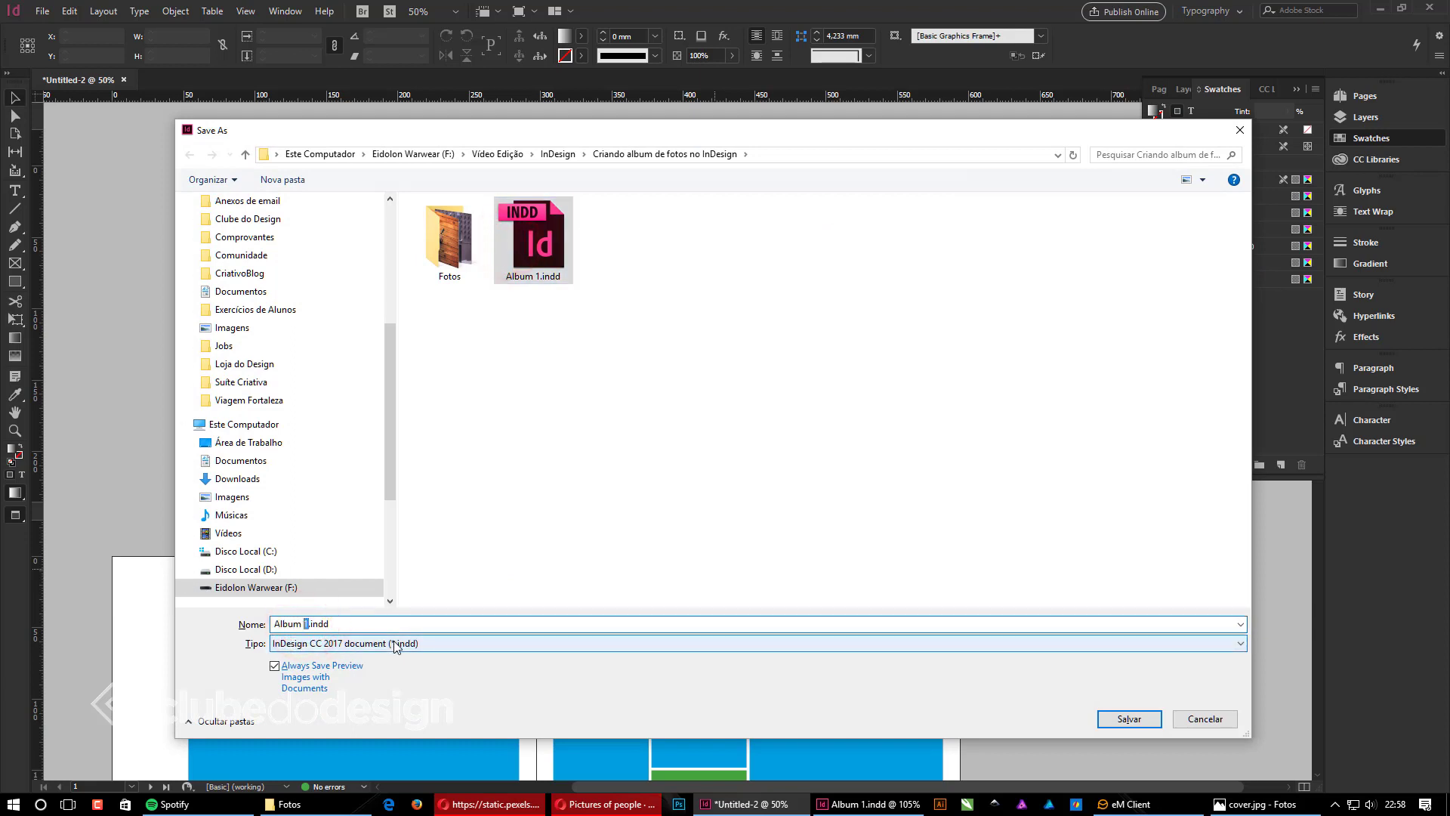
{"action": "type", "text": "2"}
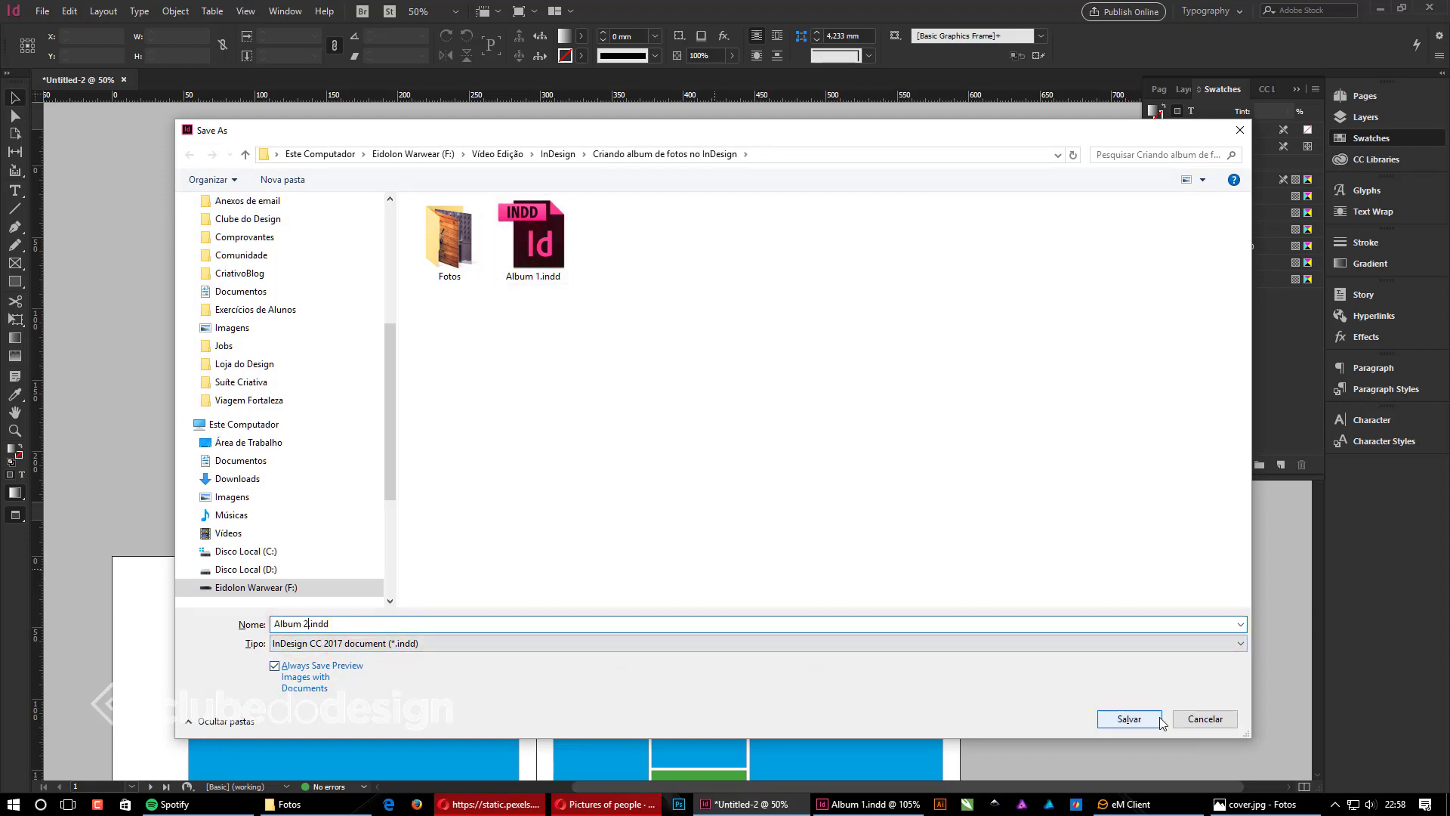
{"action": "left_click", "coordinate": [1130, 719]}
{"action": "left_click", "coordinate": [1108, 592]}
Step: Look over the page layouts and the photos available in the Fotos folder, moving the folder window clear of the document
{"action": "scroll", "coordinate": [755, 468], "scroll_direction": "down", "scroll_amount": 2}
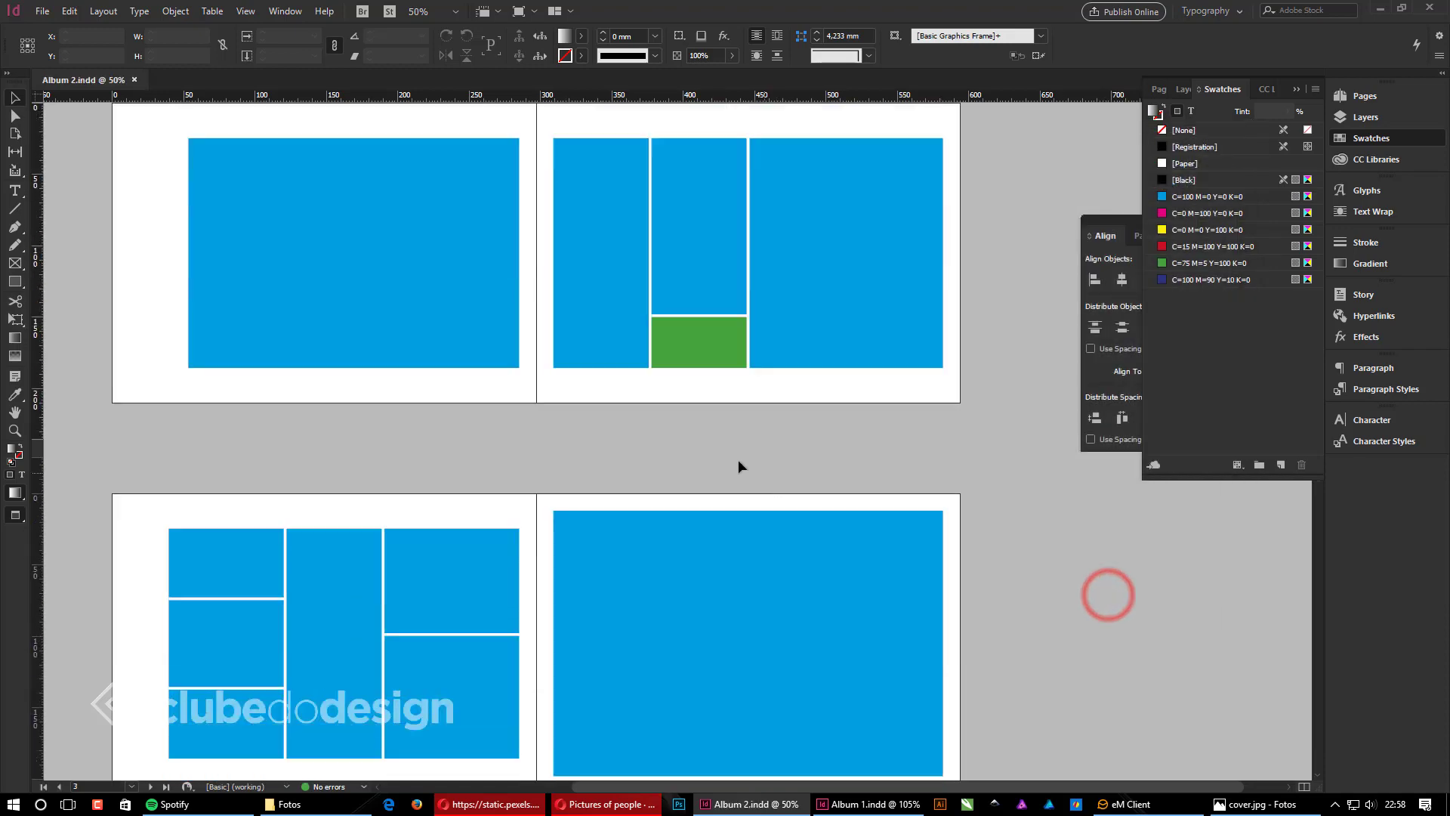
{"action": "scroll", "coordinate": [706, 408], "scroll_direction": "down", "scroll_amount": 5}
{"action": "scroll", "coordinate": [665, 476], "scroll_direction": "up", "scroll_amount": 1}
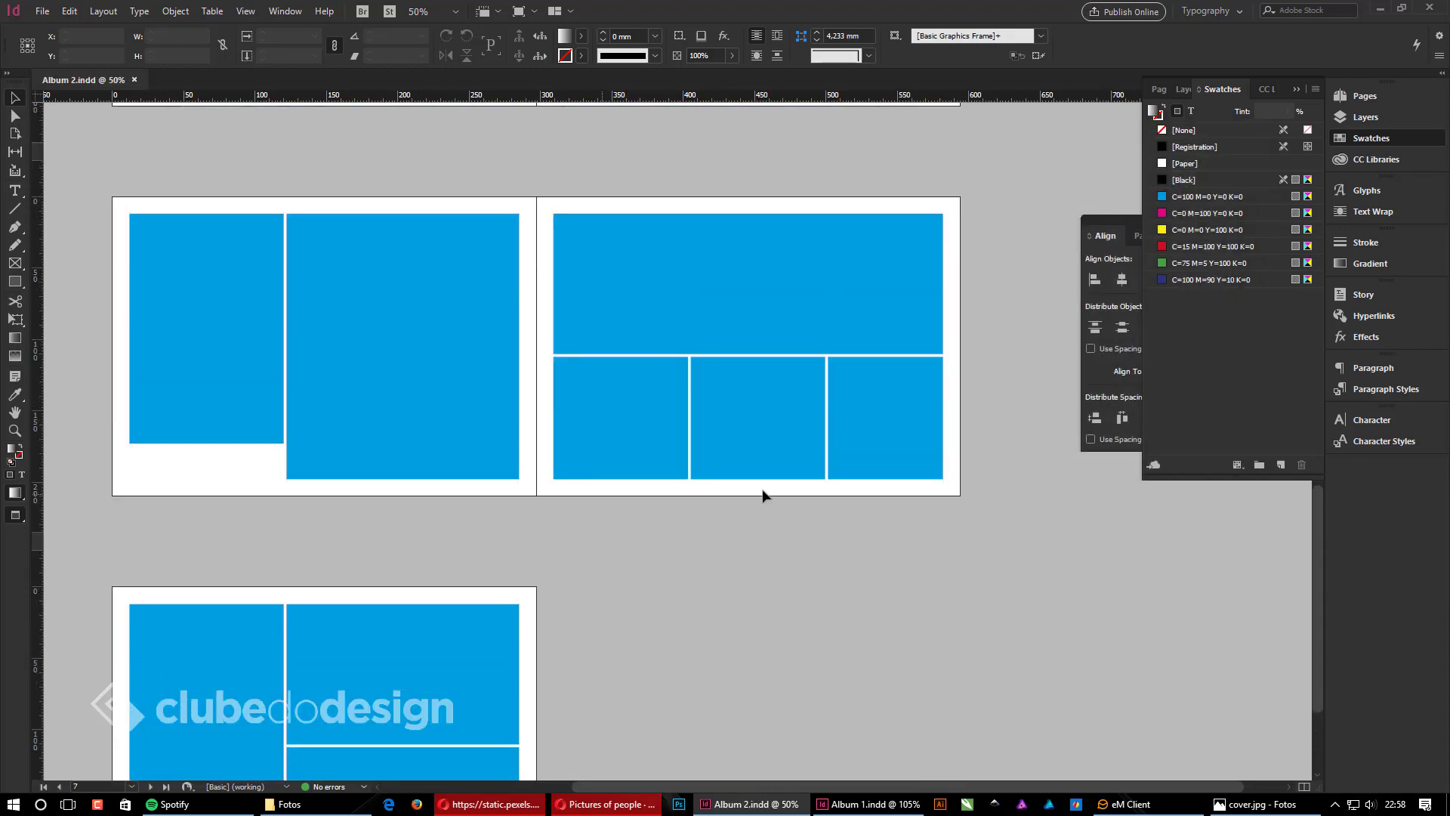
{"action": "scroll", "coordinate": [763, 494], "scroll_direction": "up", "scroll_amount": 10}
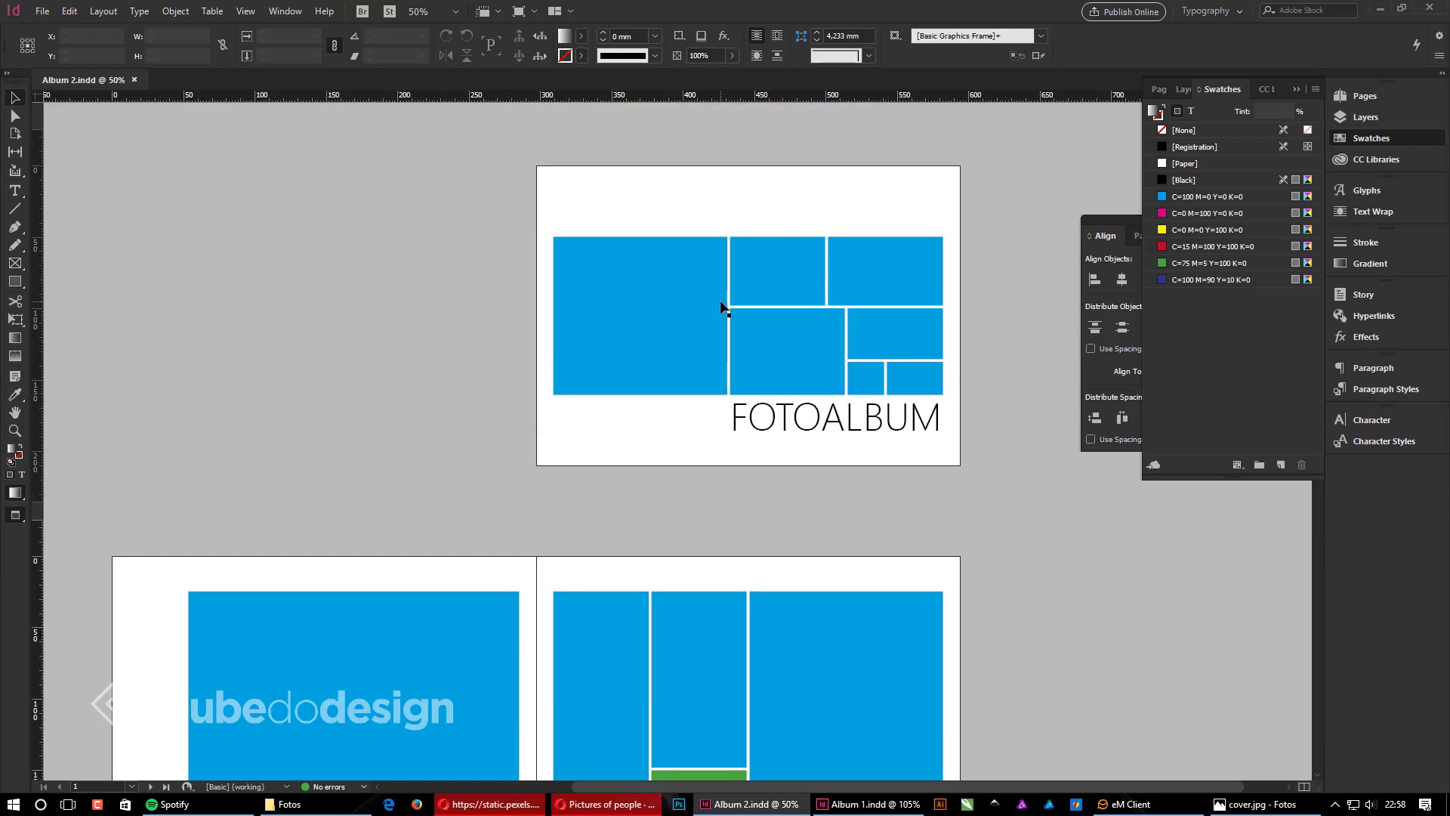
{"action": "scroll", "coordinate": [722, 308], "scroll_direction": "down", "scroll_amount": 8}
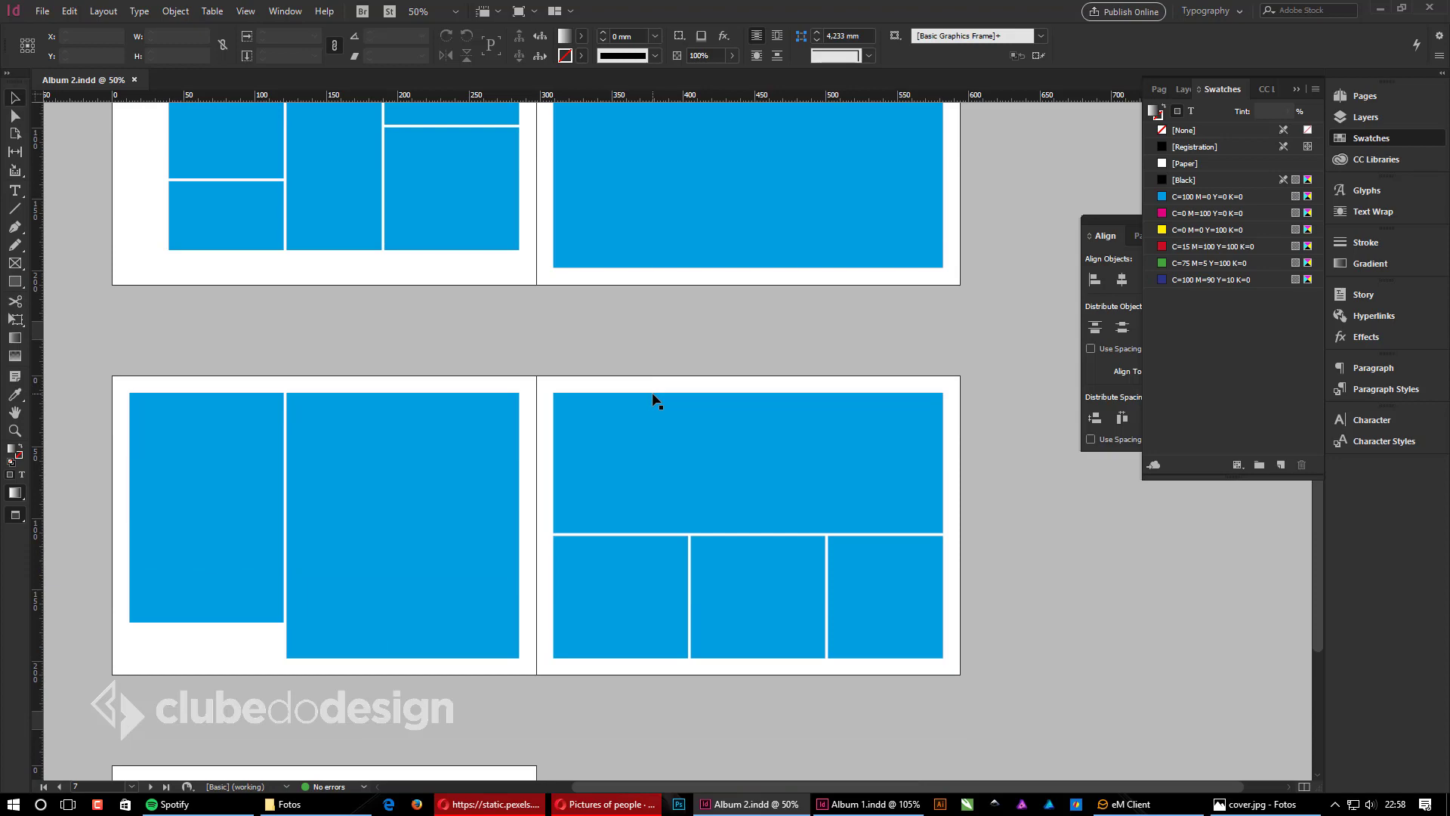
{"action": "left_click", "coordinate": [289, 804]}
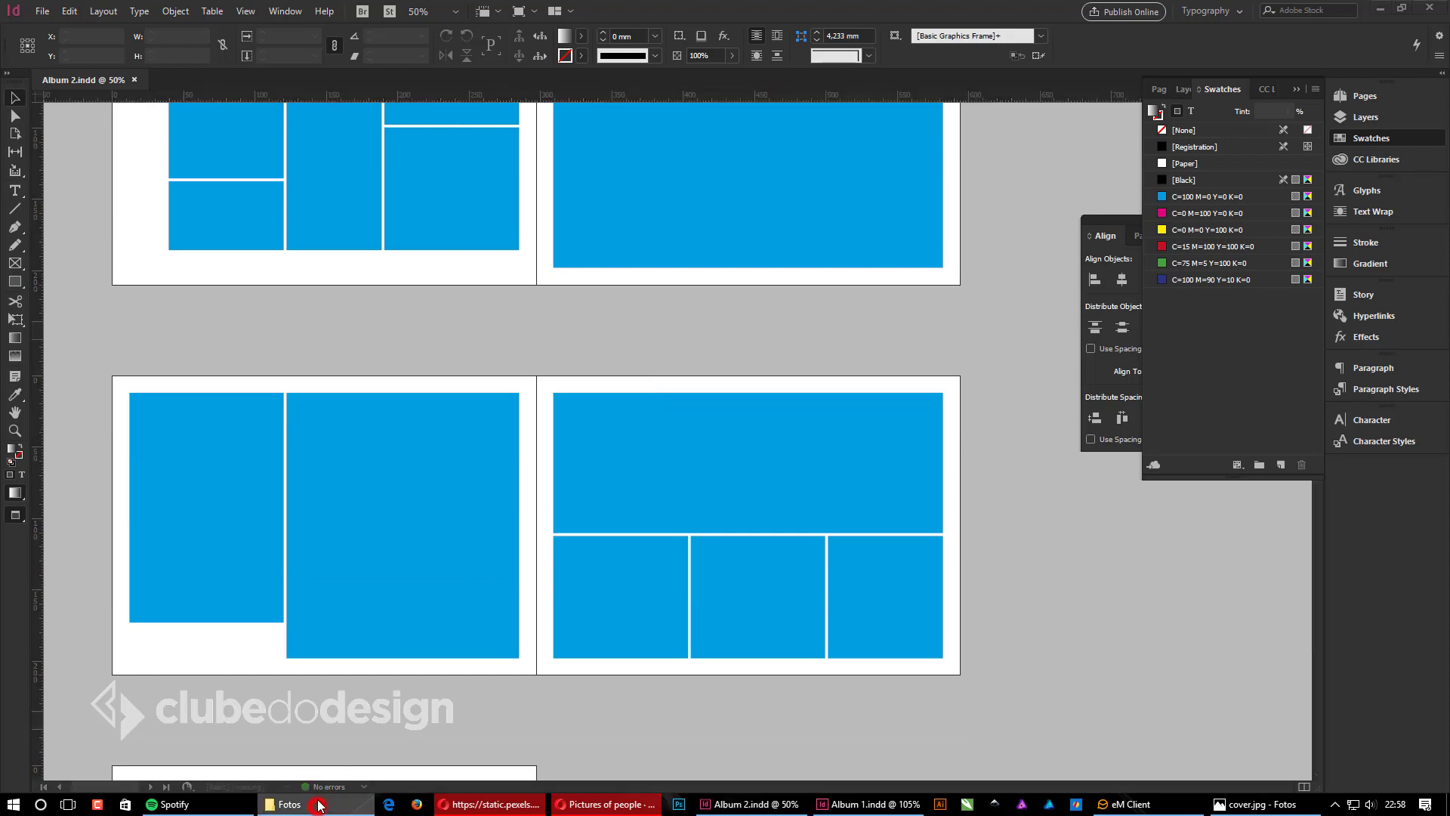
{"action": "left_click_drag", "start_coordinate": [65, 180], "coordinate": [1212, 163]}
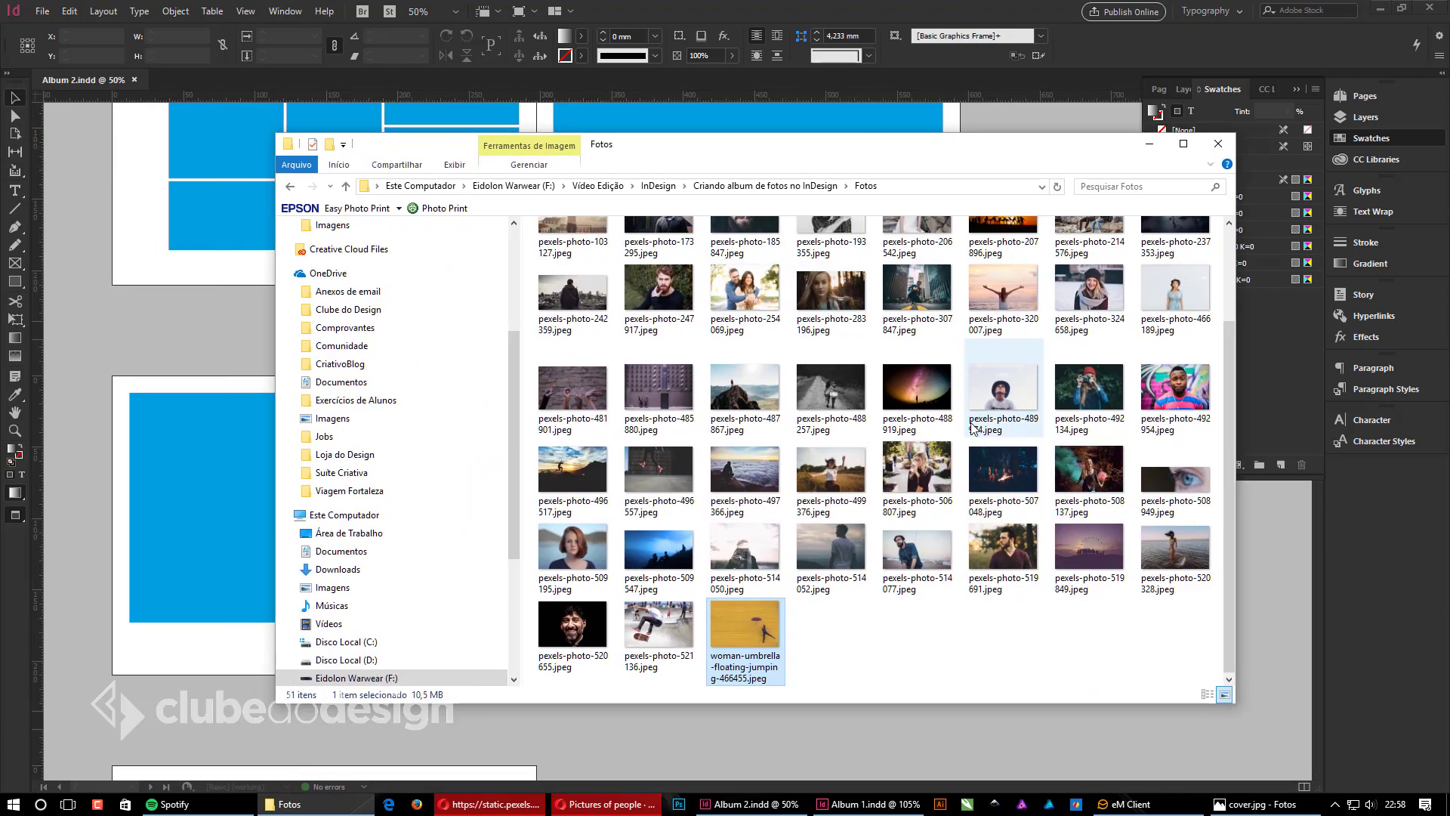
{"action": "left_click_drag", "start_coordinate": [907, 144], "coordinate": [733, 157]}
{"action": "left_click_drag", "start_coordinate": [646, 410], "coordinate": [671, 436]}
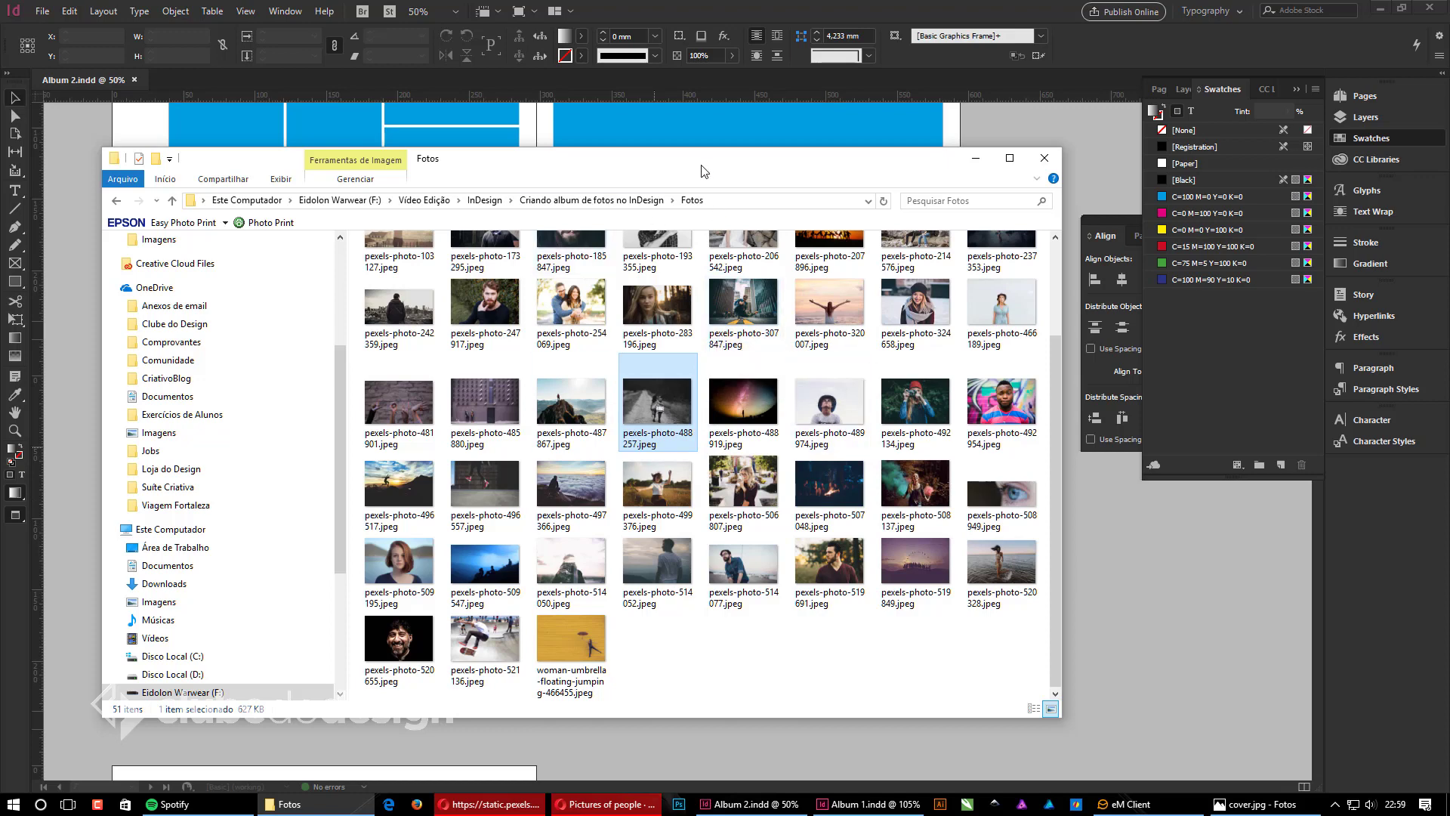
{"action": "left_click_drag", "start_coordinate": [841, 168], "coordinate": [0, 181]}
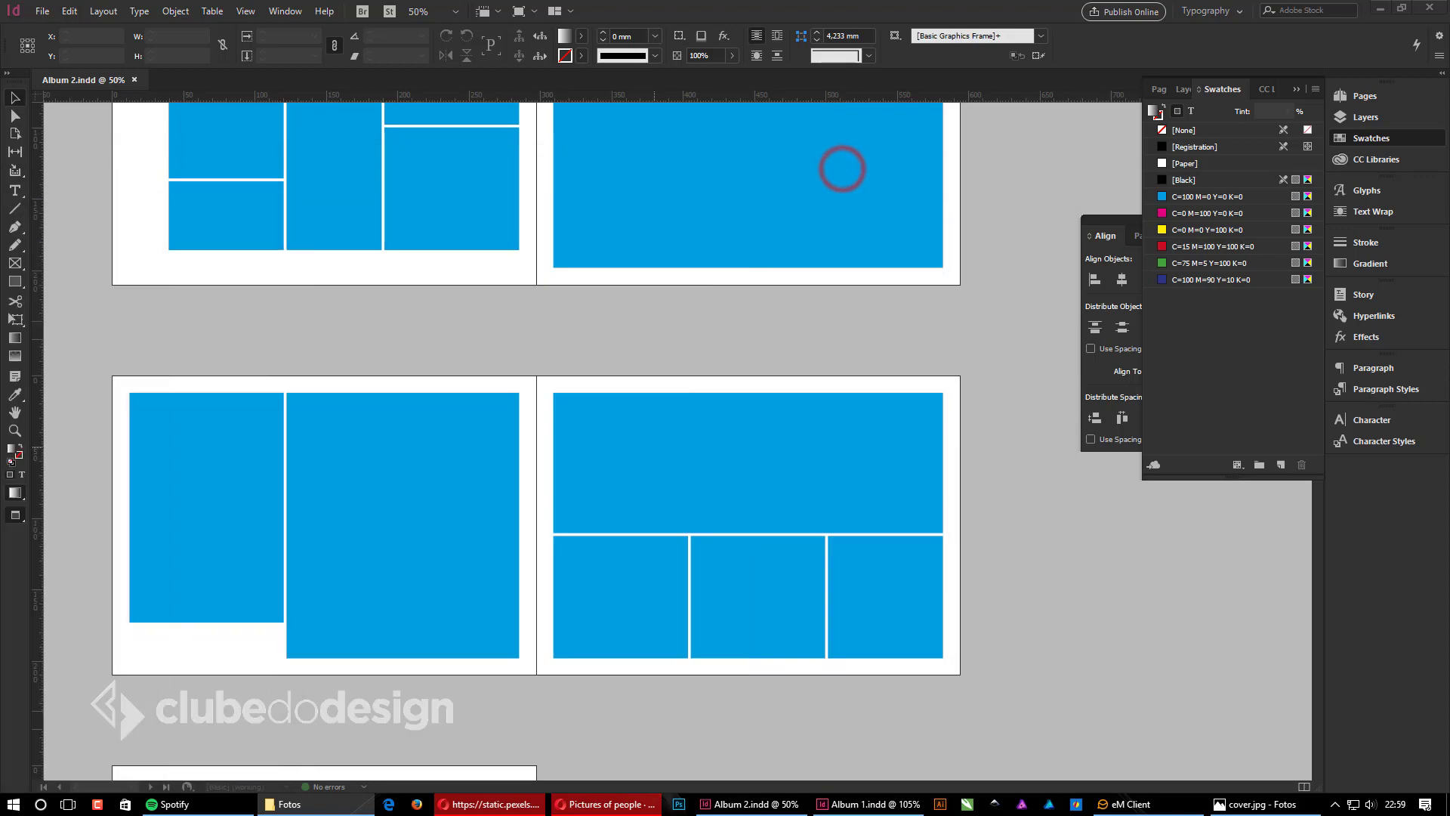
Step: Place photos from the Fotos folder into the cover's large frame and the two frames in the upper row beside it
{"action": "left_click", "coordinate": [1141, 542]}
{"action": "scroll", "coordinate": [982, 589], "scroll_direction": "up", "scroll_amount": 10}
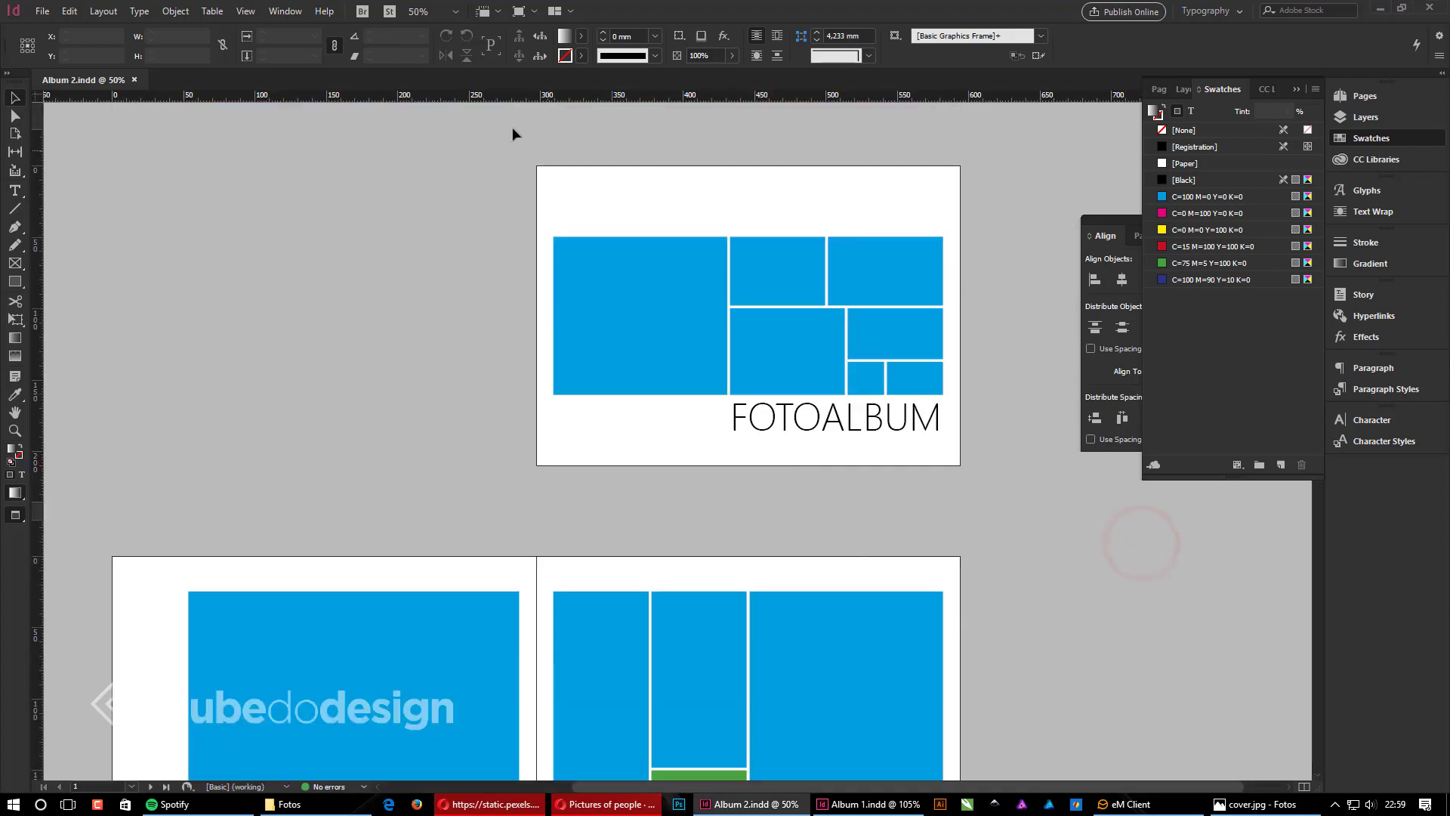
{"action": "left_click_drag", "start_coordinate": [448, 127], "coordinate": [1035, 490]}
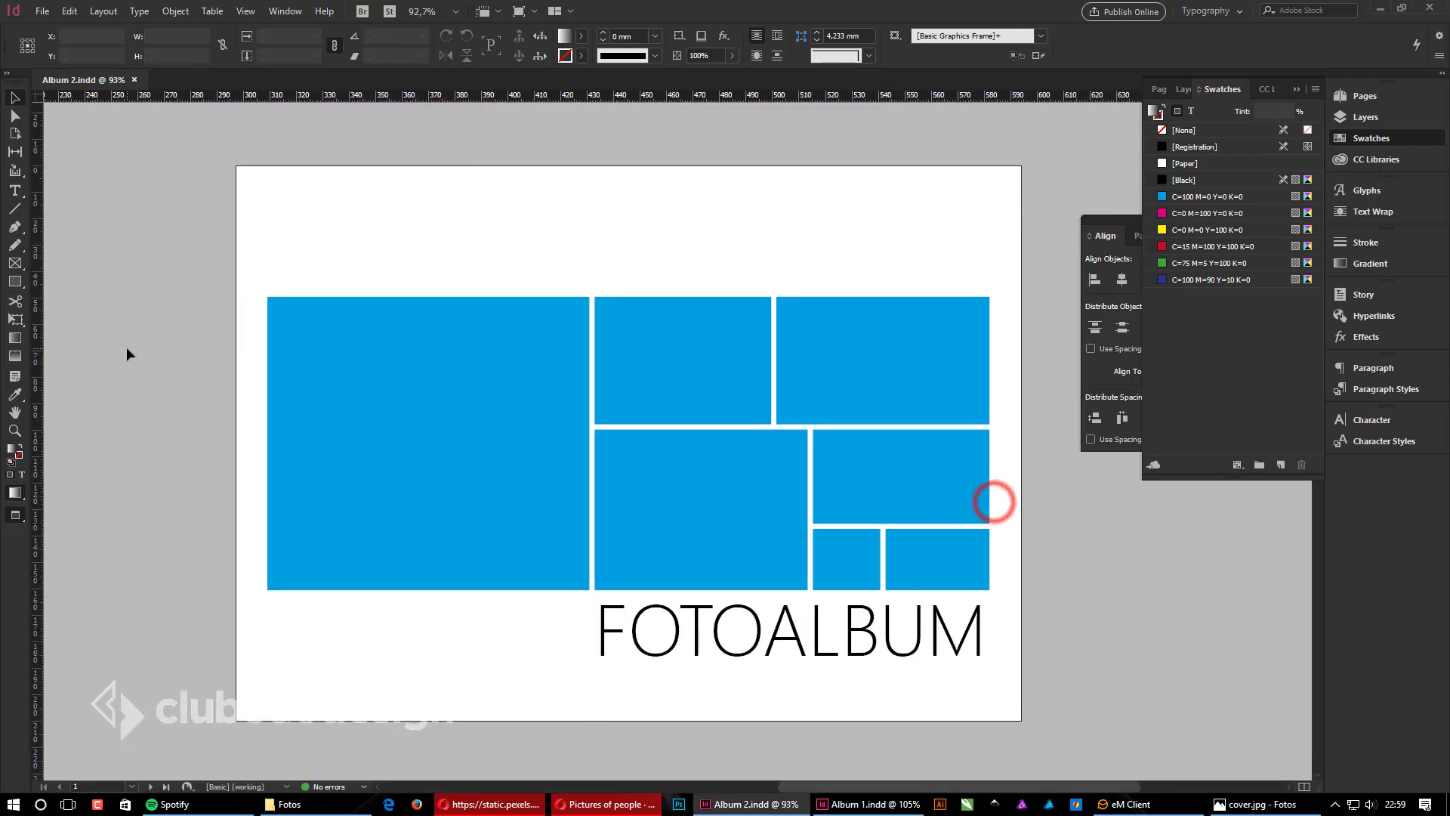
{"action": "left_click", "coordinate": [306, 806]}
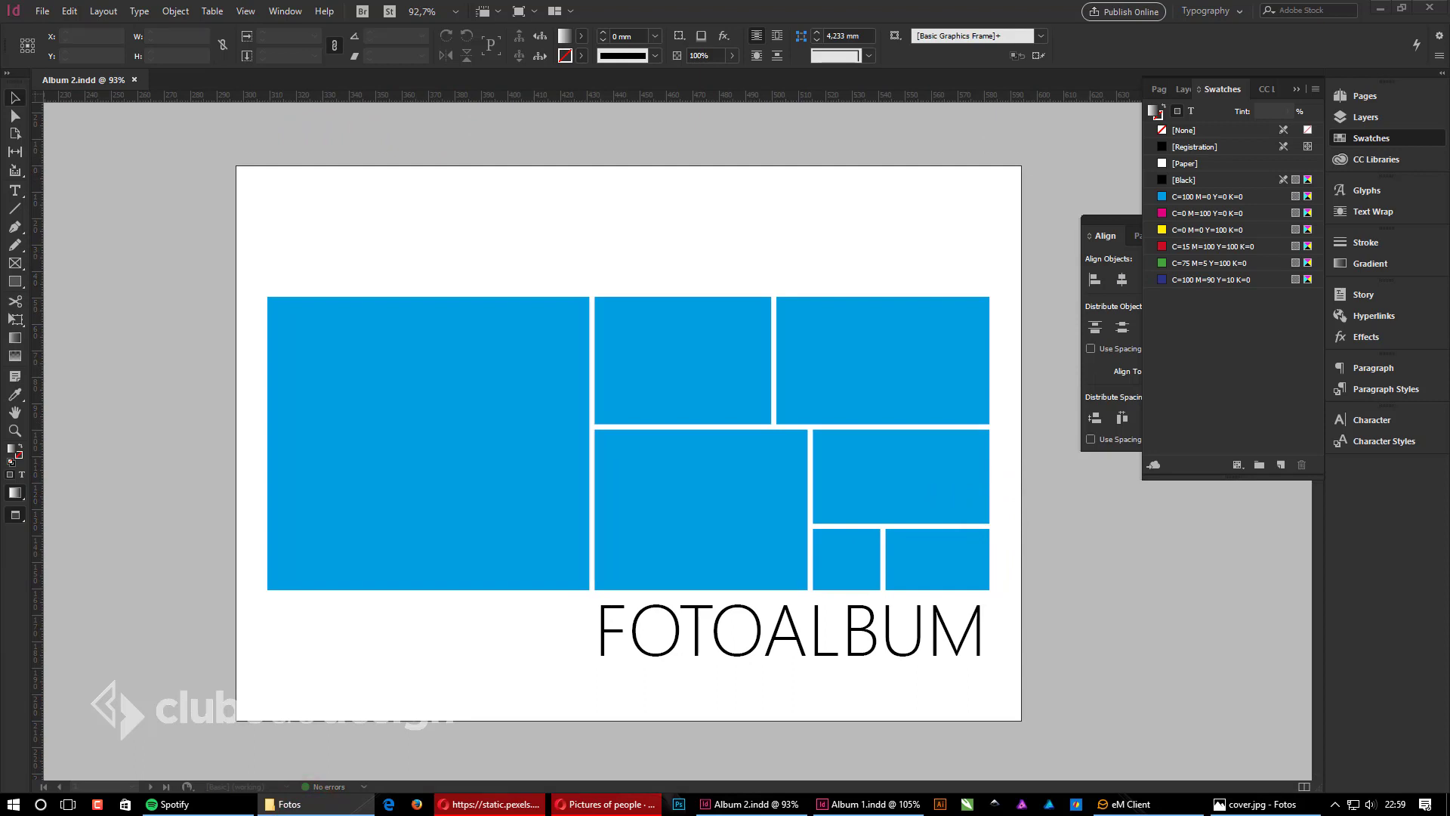
{"action": "left_click_drag", "start_coordinate": [470, 470], "coordinate": [464, 465]}
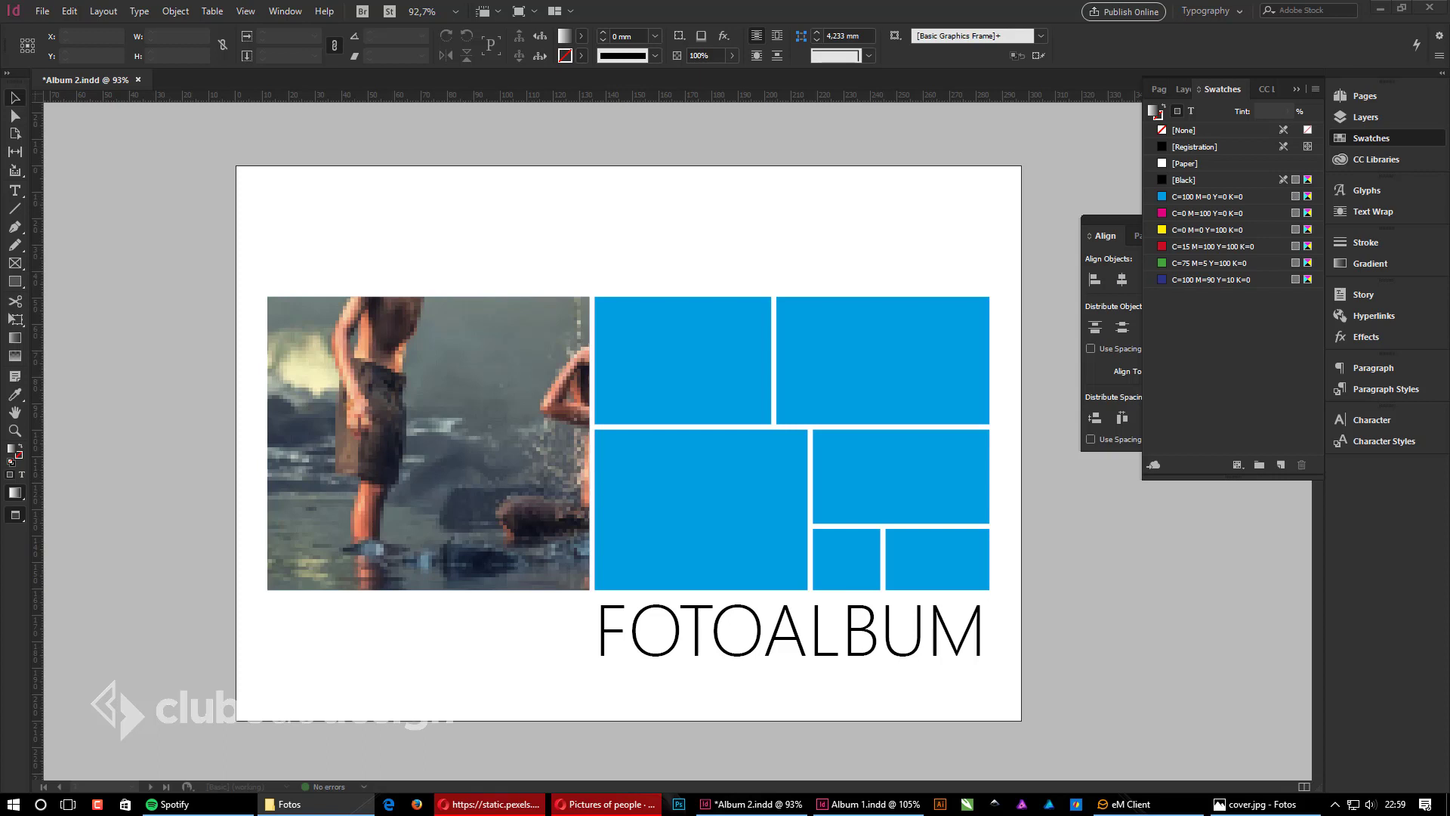
{"action": "left_click", "coordinate": [716, 363]}
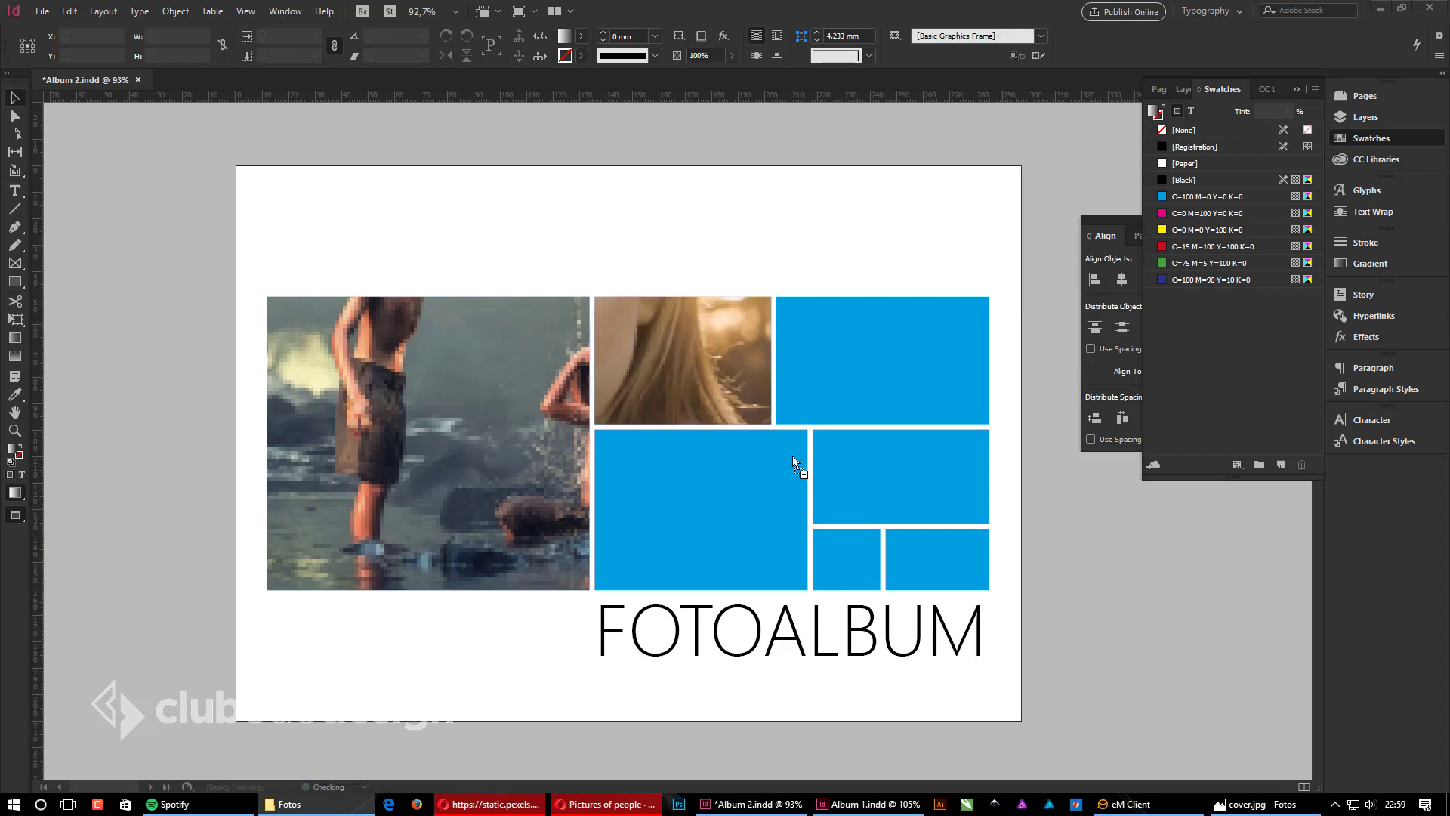
{"action": "left_click", "coordinate": [908, 360]}
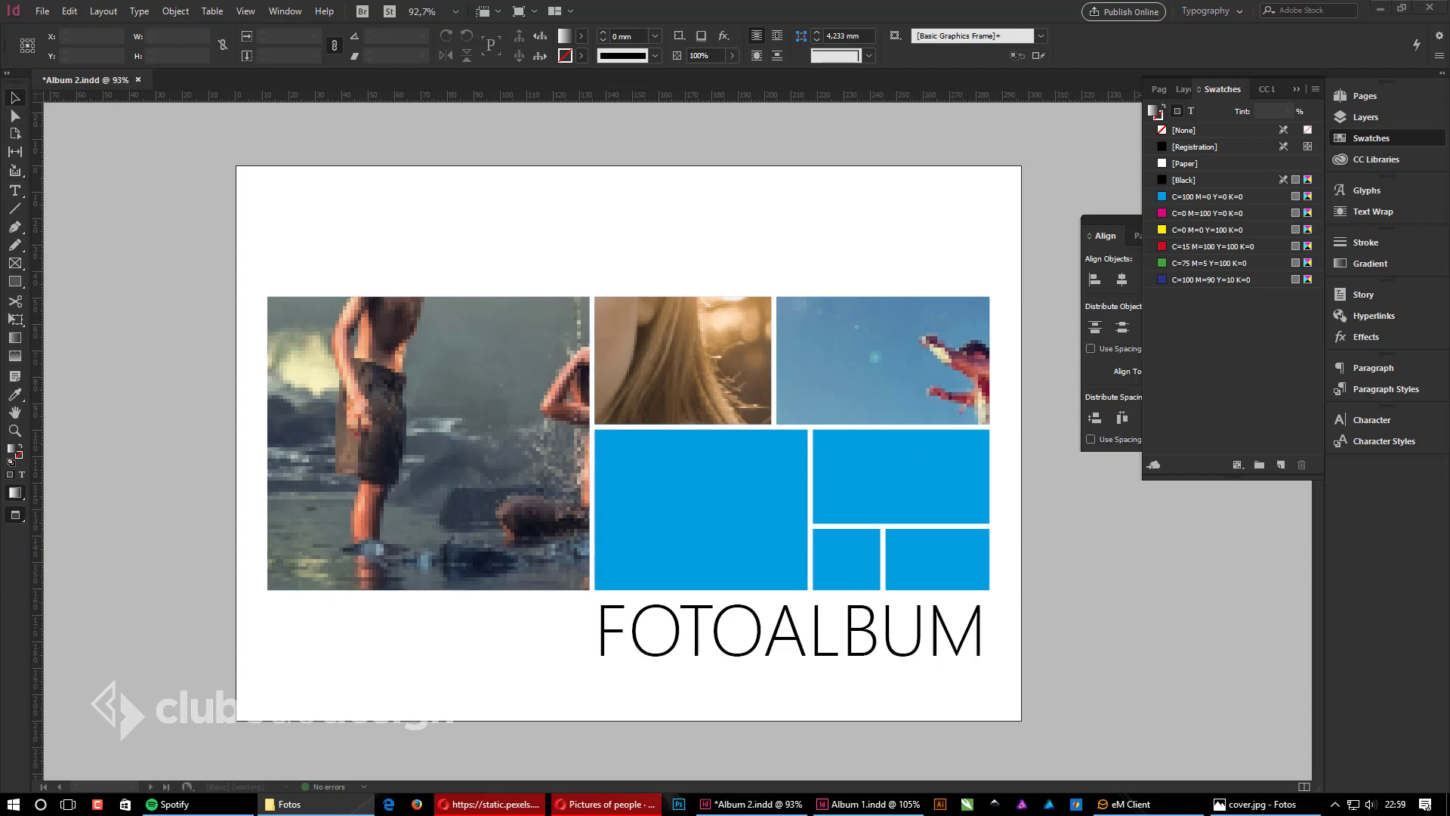
Step: Place photos from the Fotos folder into the four remaining lower frames above the cover's FOTOALBUM title
{"action": "left_click", "coordinate": [841, 563]}
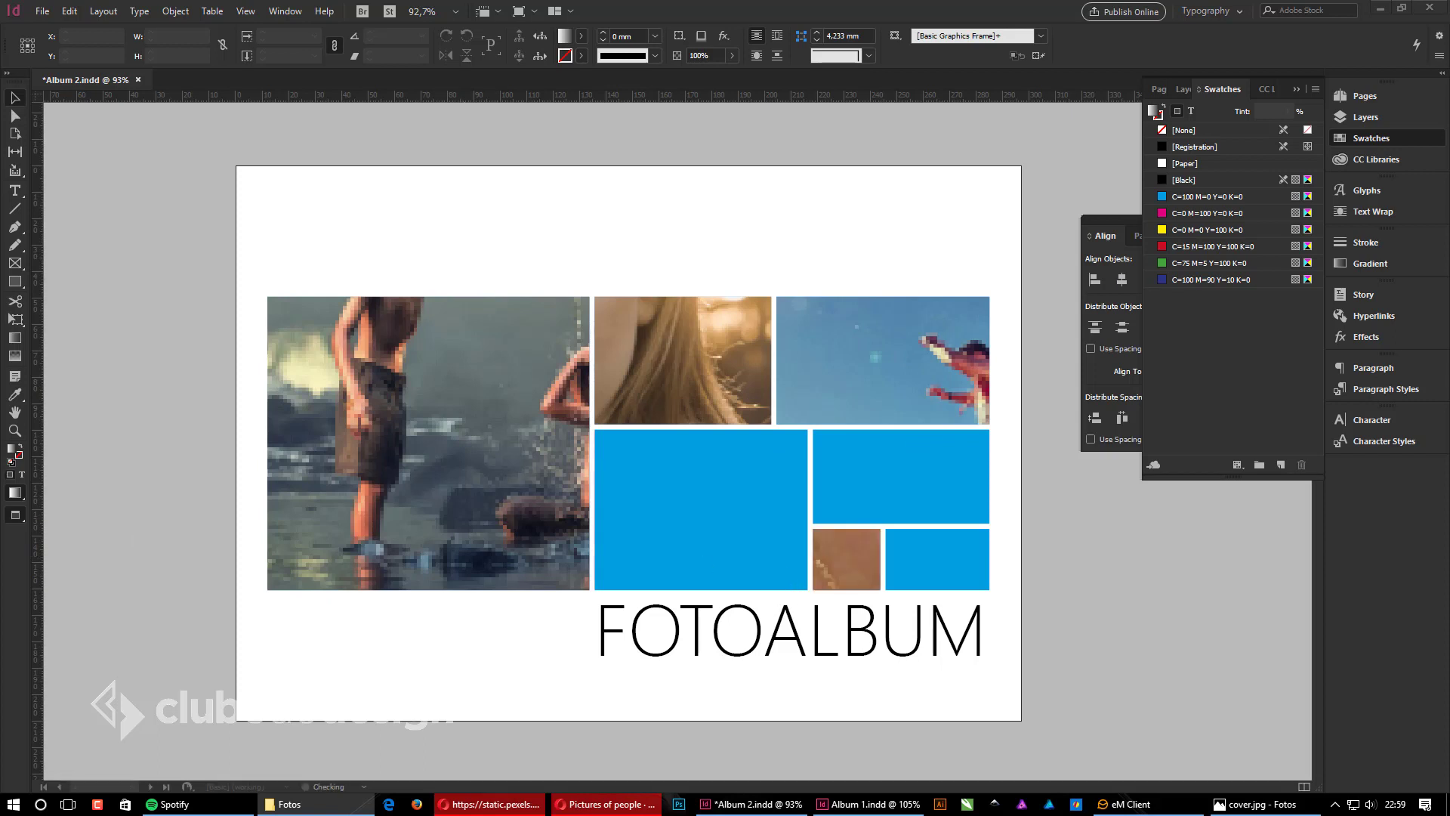
{"action": "left_click_drag", "start_coordinate": [1103, 595], "coordinate": [1026, 475]}
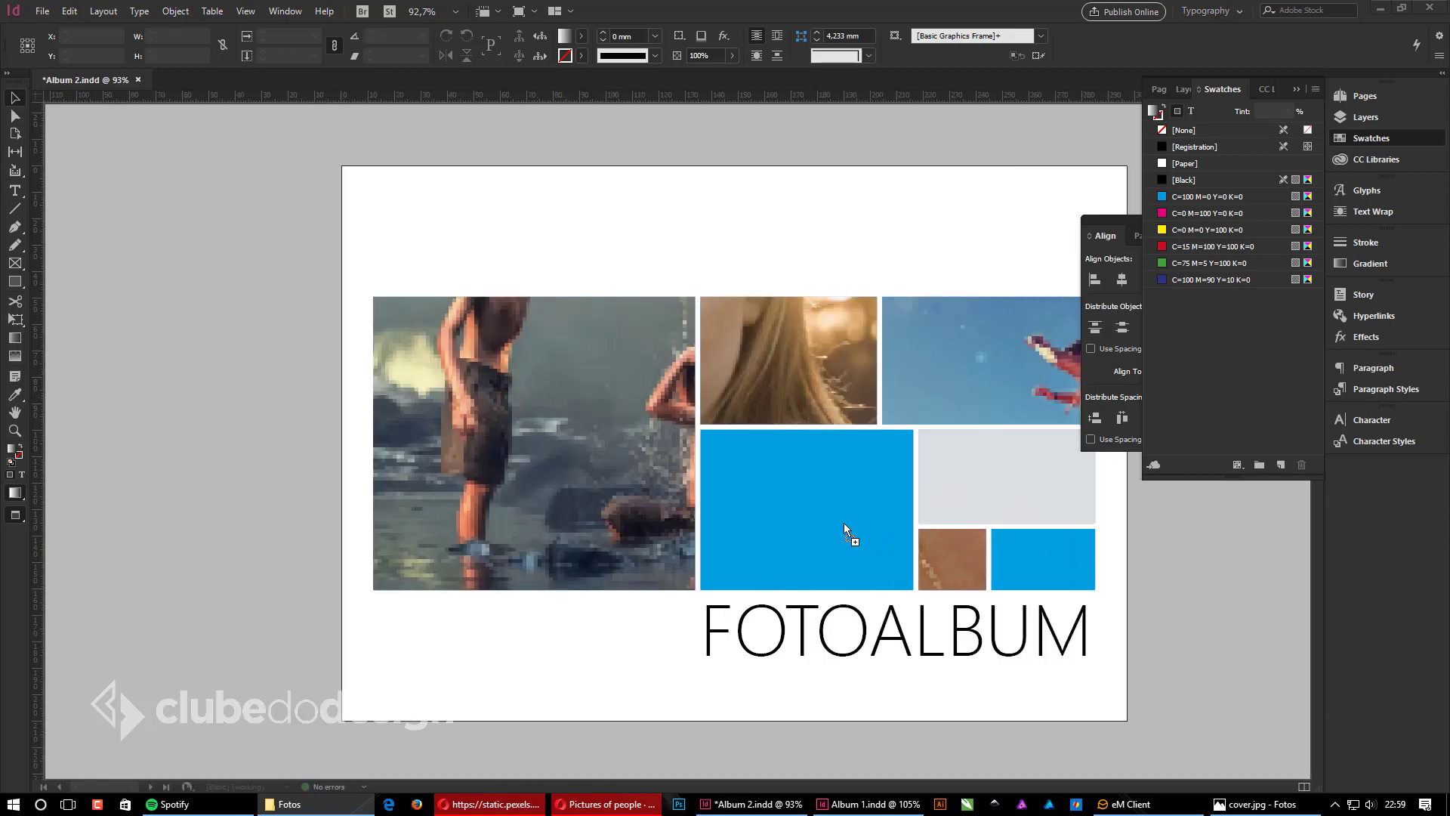
{"action": "left_click", "coordinate": [820, 522]}
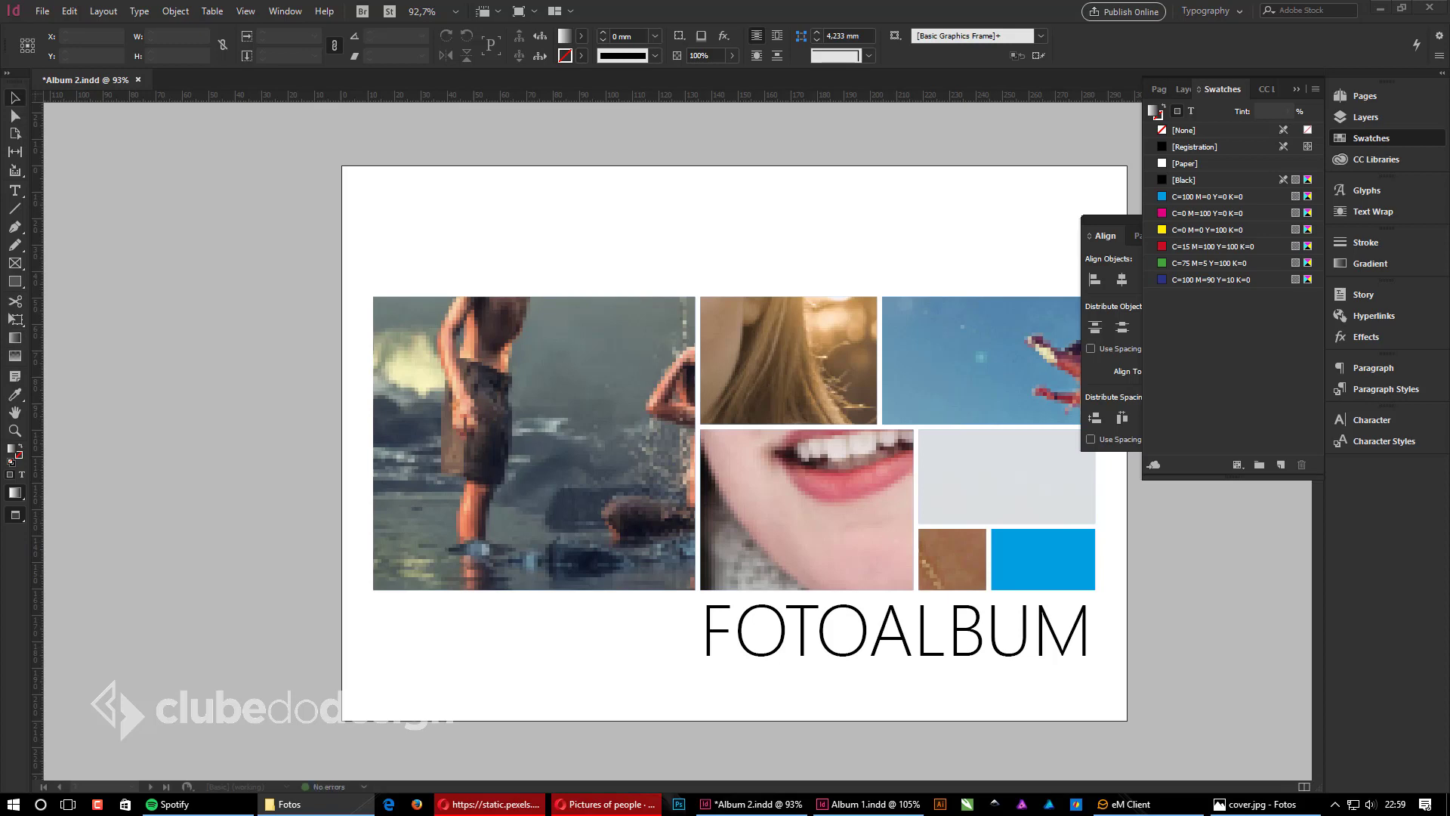
{"action": "left_click", "coordinate": [1011, 525]}
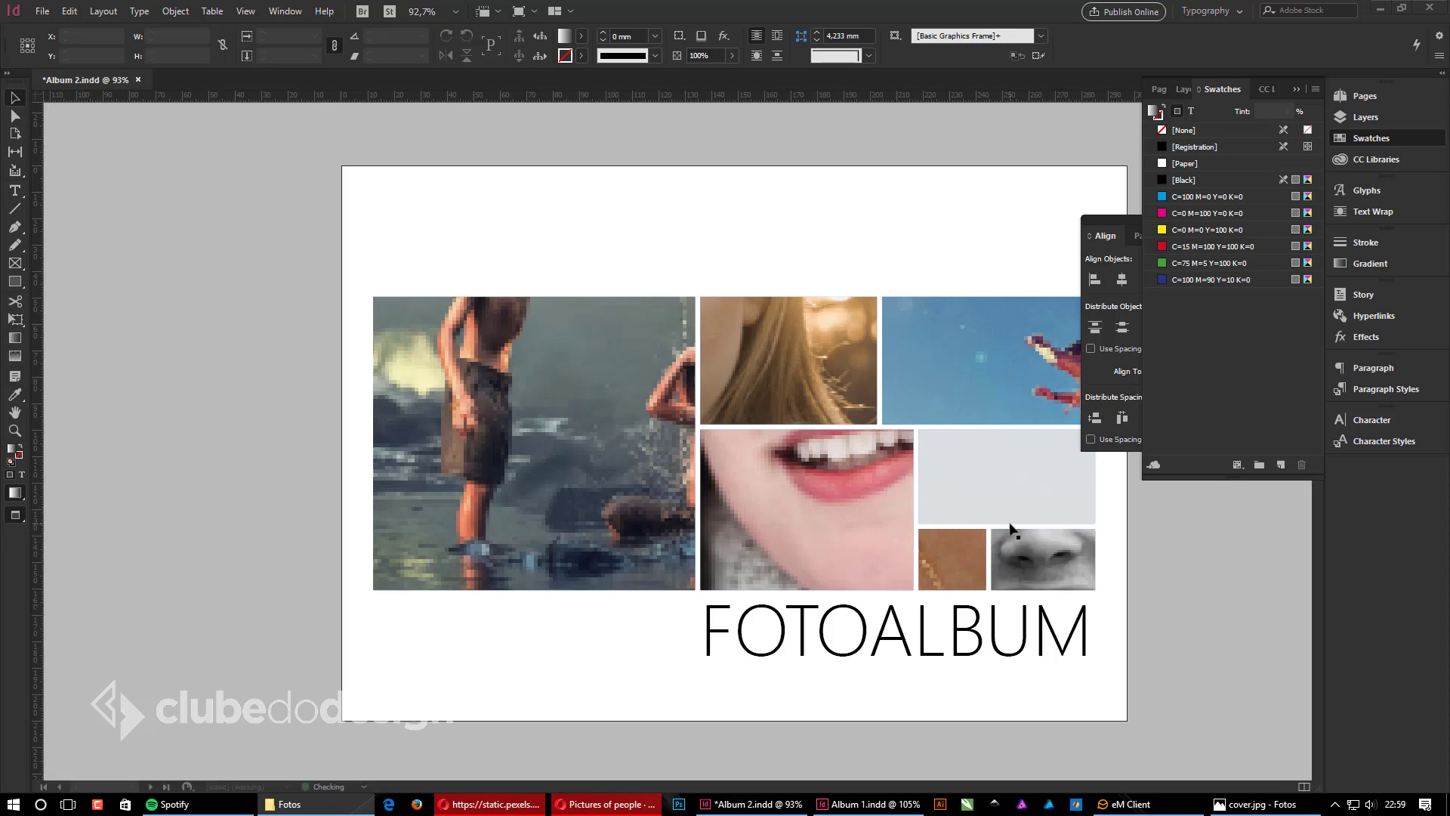
Step: Show the guides on the cover and collapse the Swatches and Align panels to free the workspace
{"action": "scroll", "coordinate": [737, 343], "scroll_direction": "right", "scroll_amount": 3}
{"action": "key", "text": "w"}
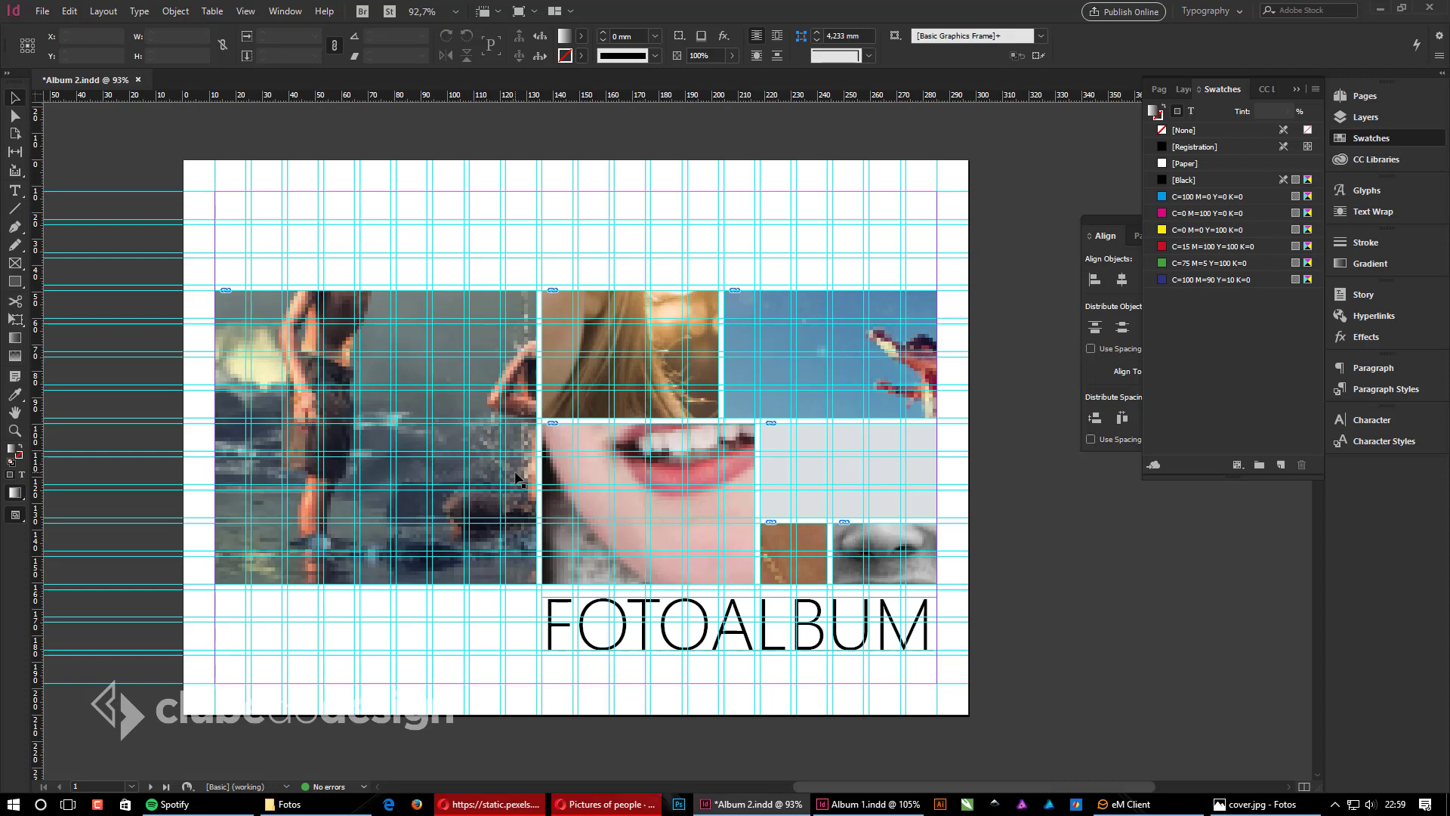
{"action": "key", "text": "ctrl+space"}
{"action": "left_click_drag", "start_coordinate": [133, 154], "coordinate": [1012, 710]}
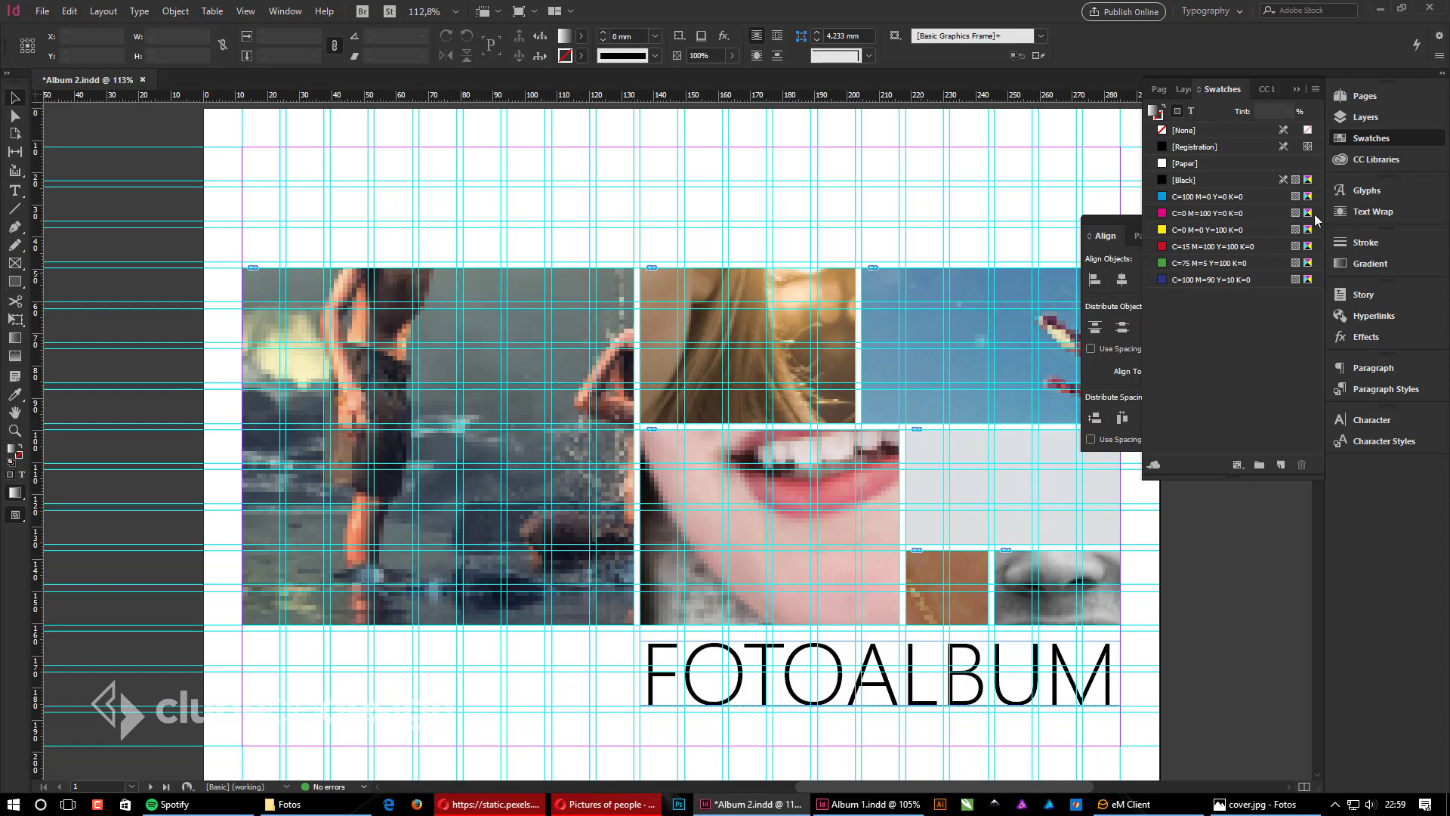
{"action": "left_click", "coordinate": [1360, 139]}
{"action": "left_click", "coordinate": [1257, 224]}
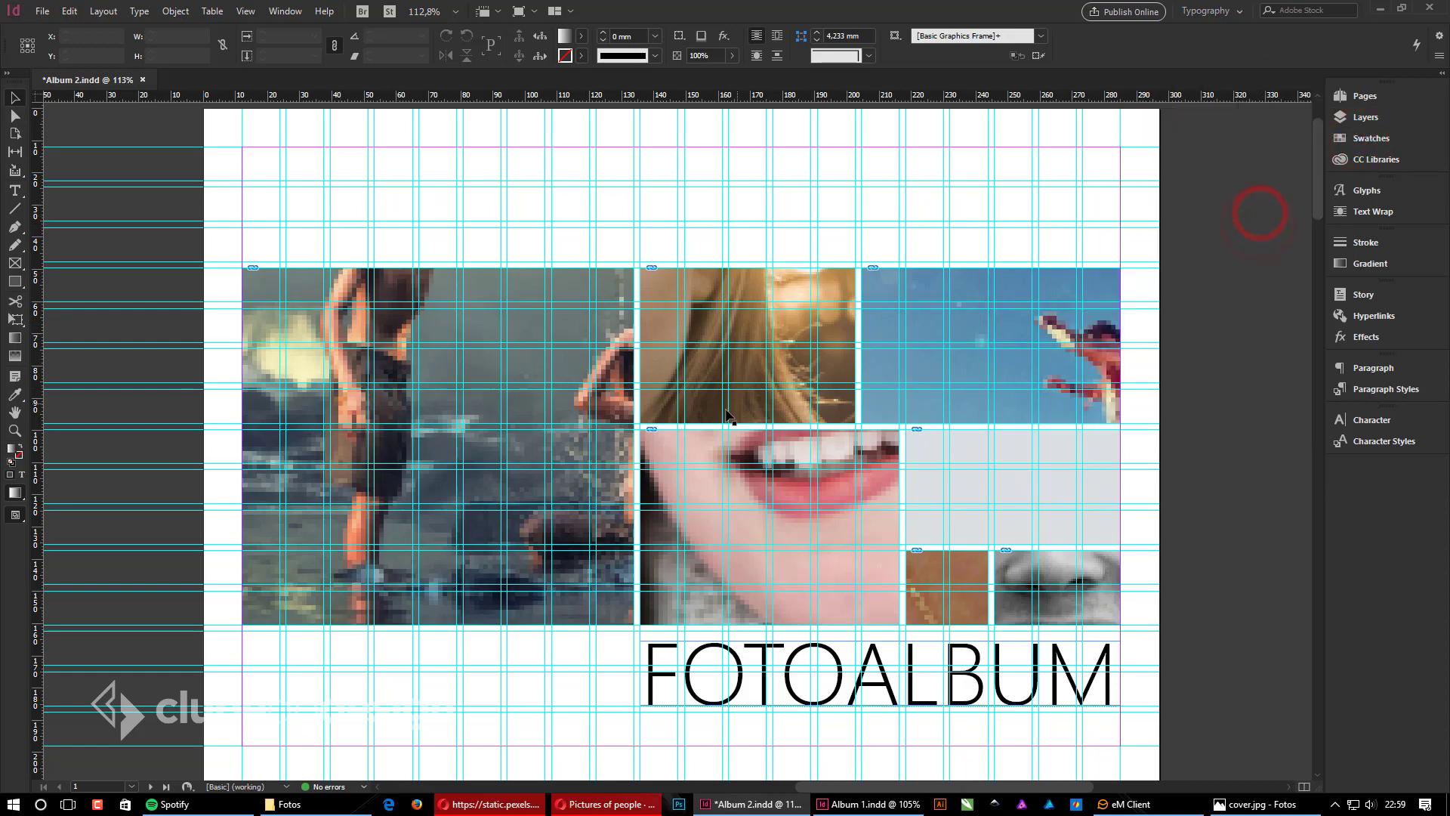
Step: Preview the cover without guides and compare how its photos look in Fast Display and Typical Display
{"action": "key", "text": "w"}
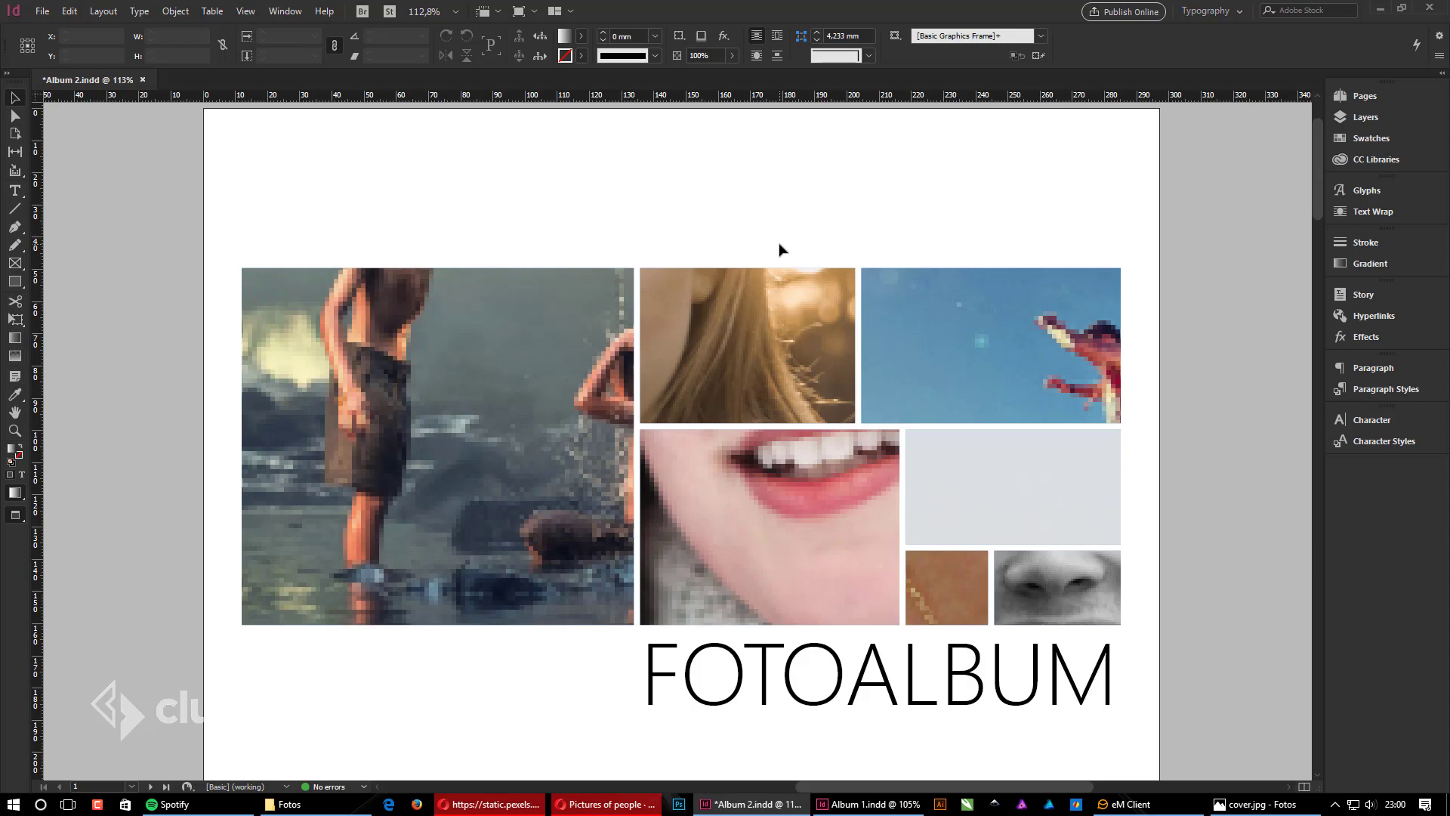
{"action": "left_click", "coordinate": [247, 12]}
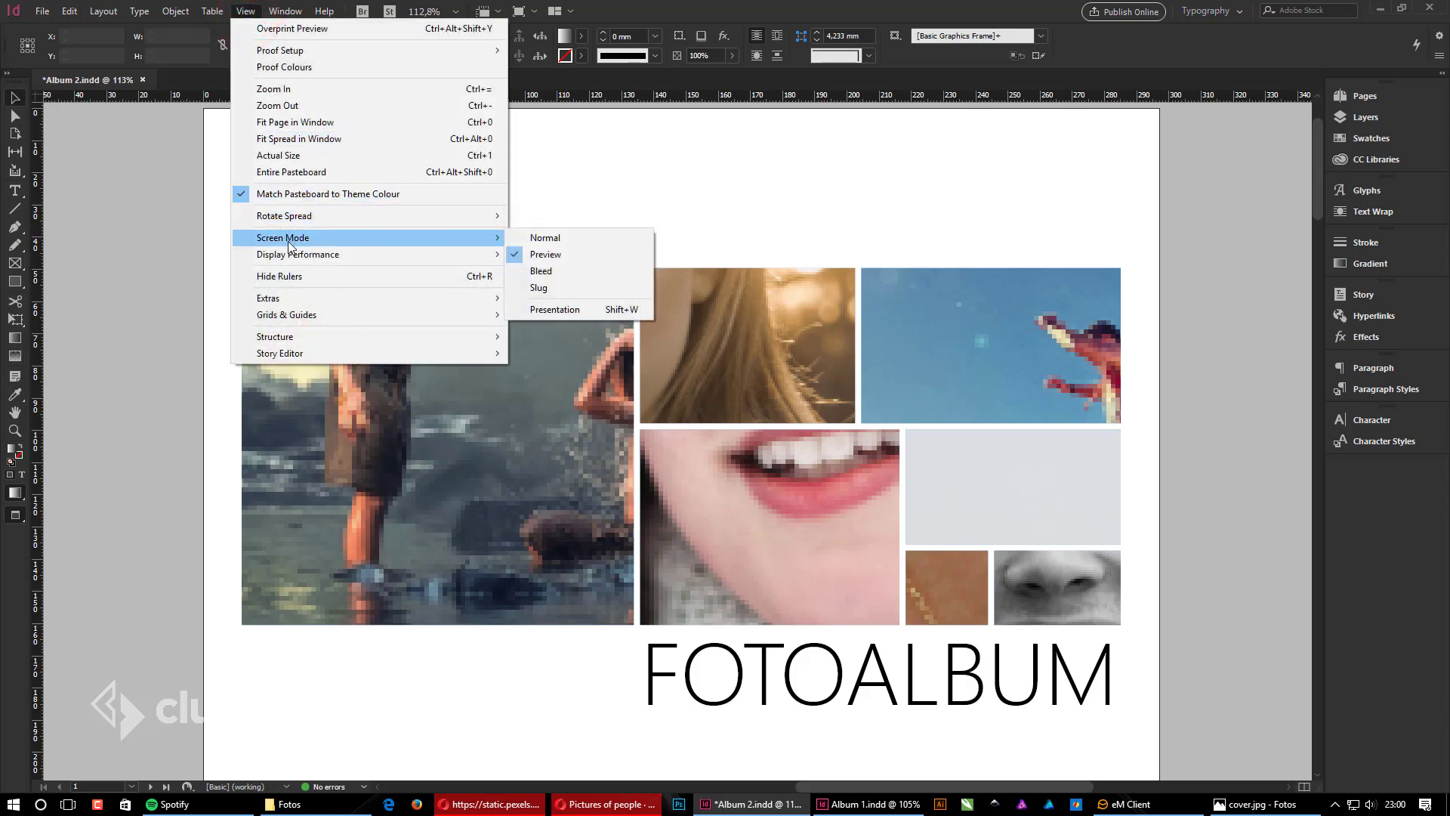
{"action": "mouse_move", "coordinate": [284, 256]}
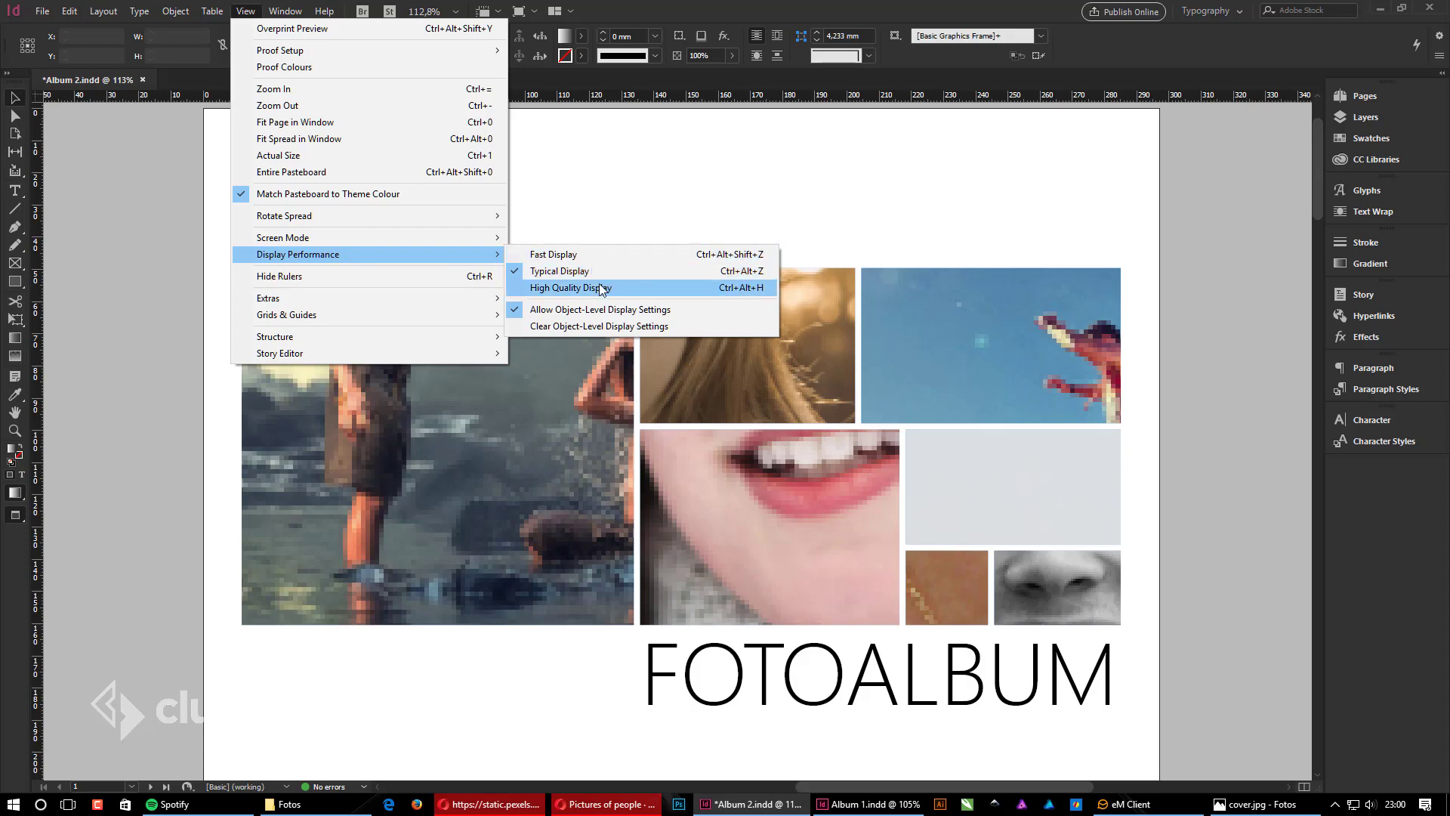
{"action": "left_click", "coordinate": [567, 255]}
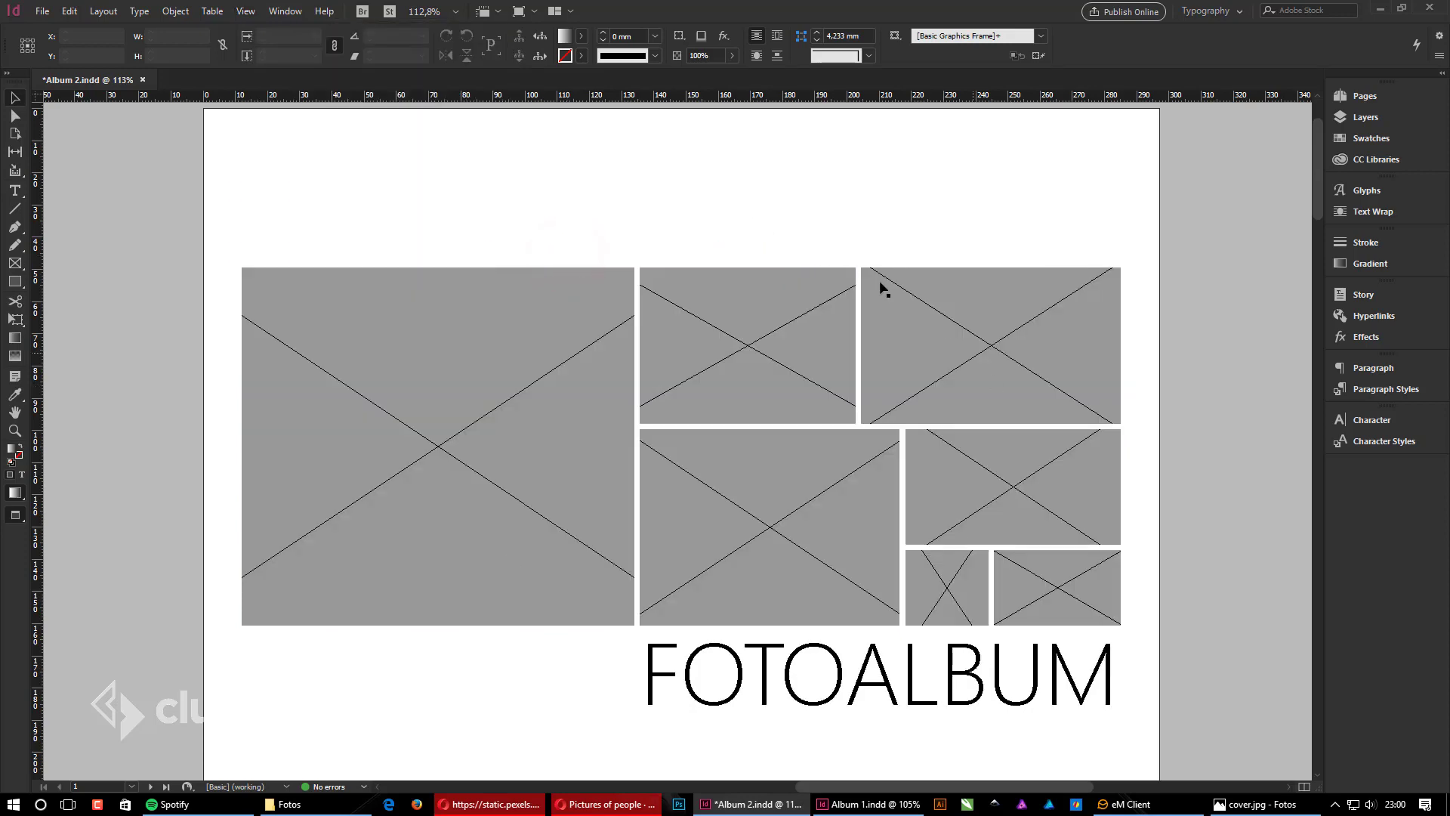
{"action": "left_click", "coordinate": [246, 11]}
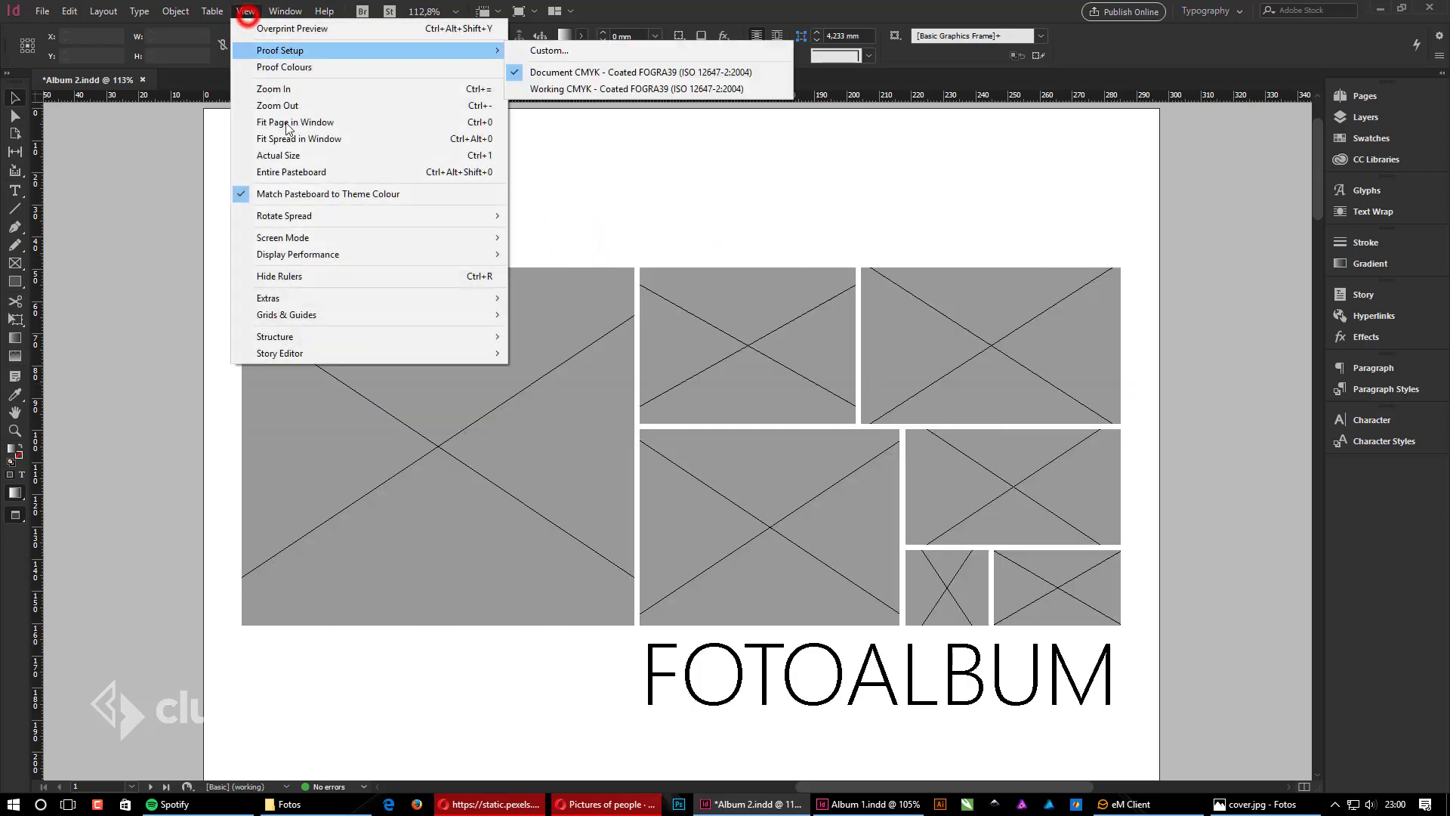
{"action": "mouse_move", "coordinate": [453, 255]}
{"action": "left_click", "coordinate": [560, 271]}
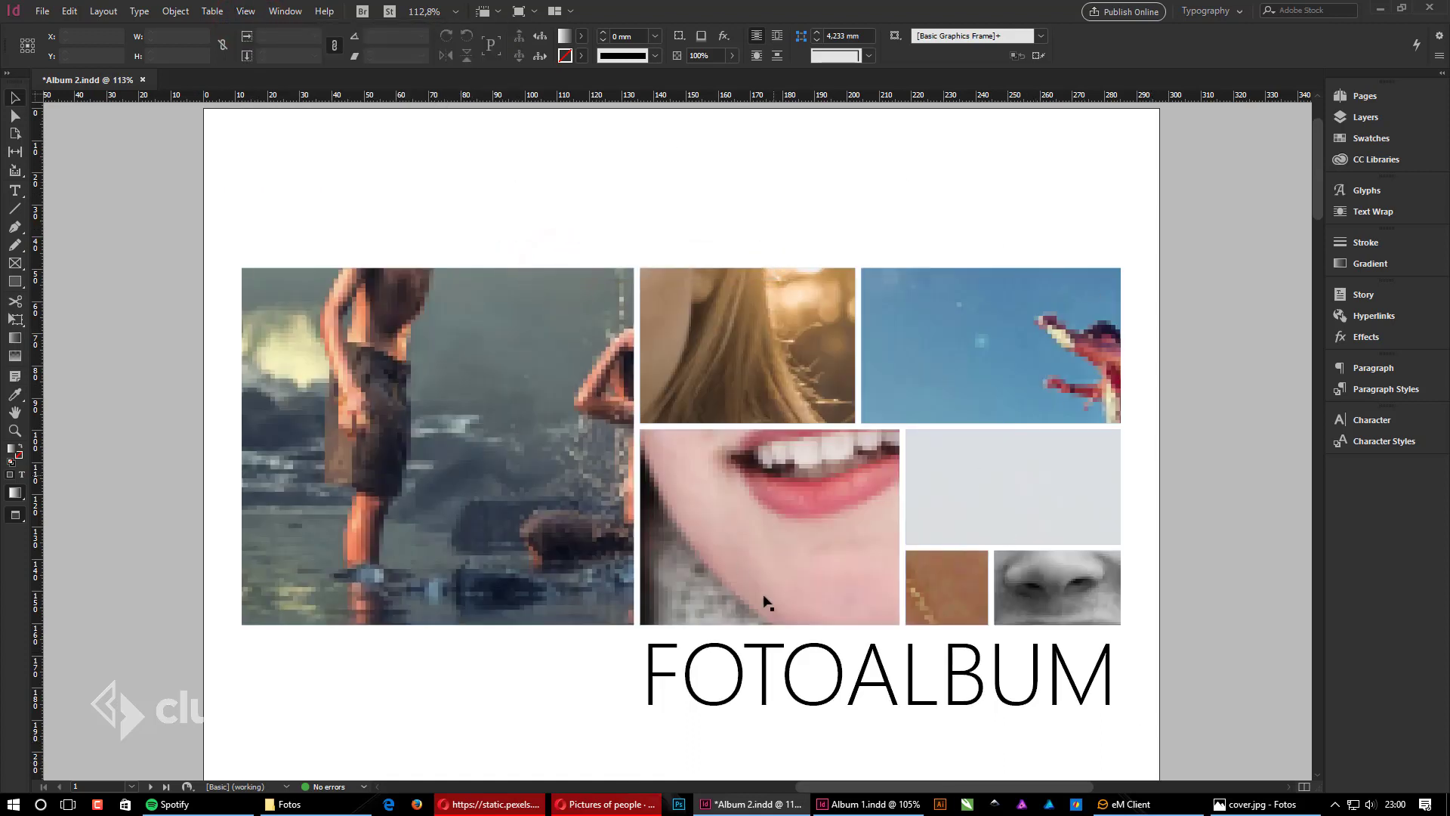
Step: Set the document's display performance to High Quality Display
{"action": "left_click", "coordinate": [247, 12]}
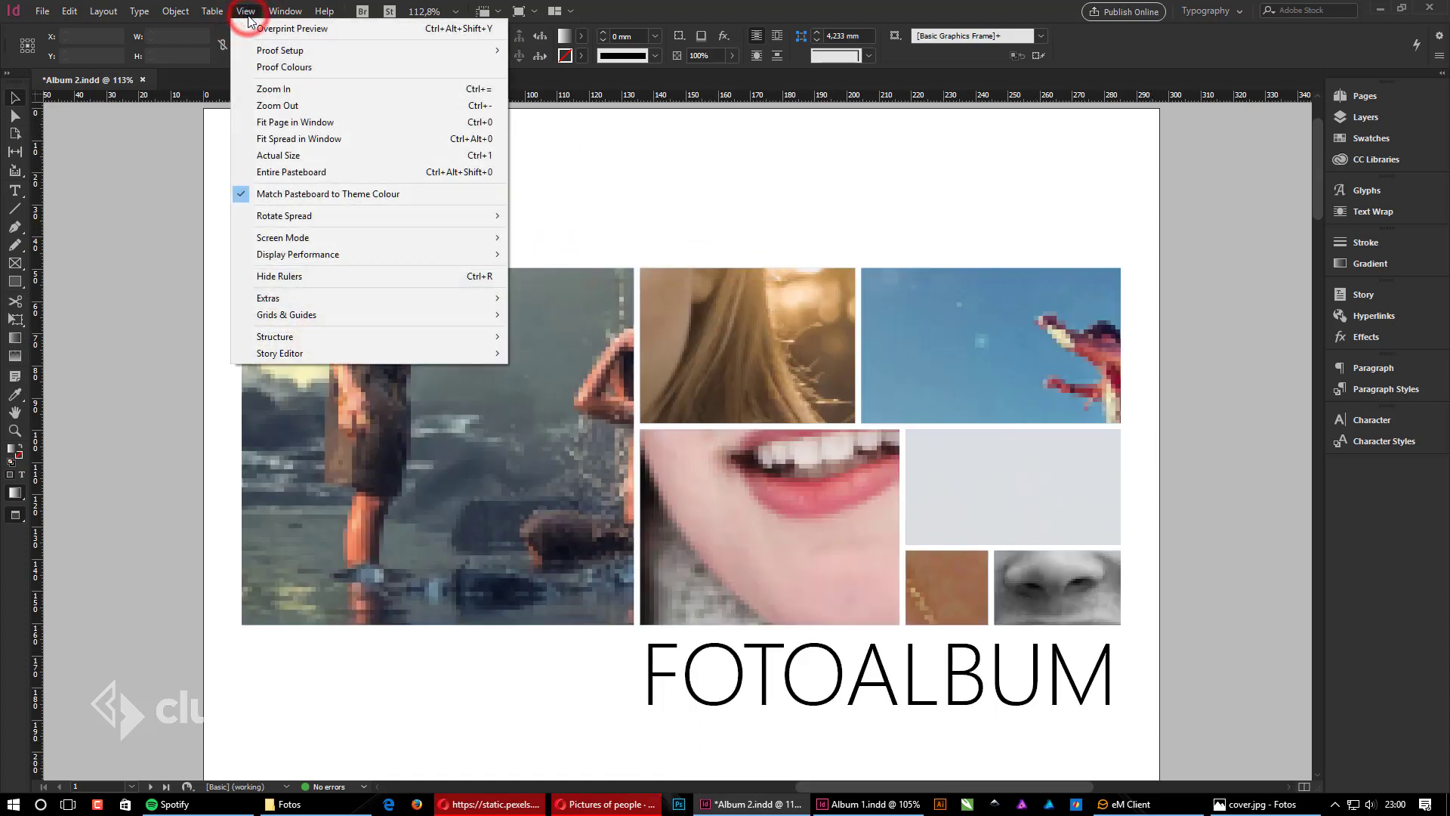
{"action": "mouse_move", "coordinate": [445, 255]}
{"action": "left_click", "coordinate": [572, 290]}
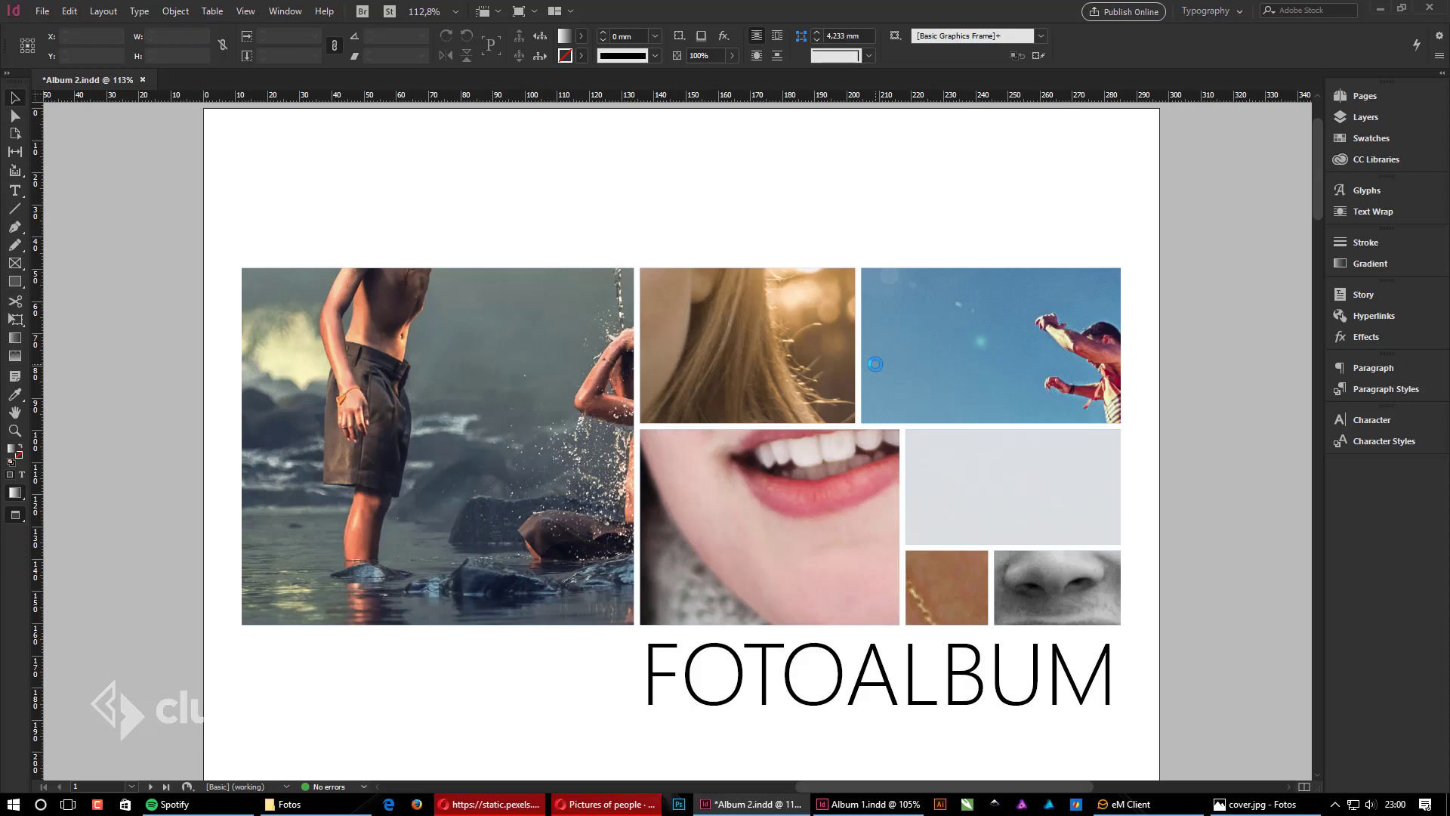
Step: Select all seven photo frames above the FOTOALBUM title on the cover
{"action": "left_click", "coordinate": [621, 362]}
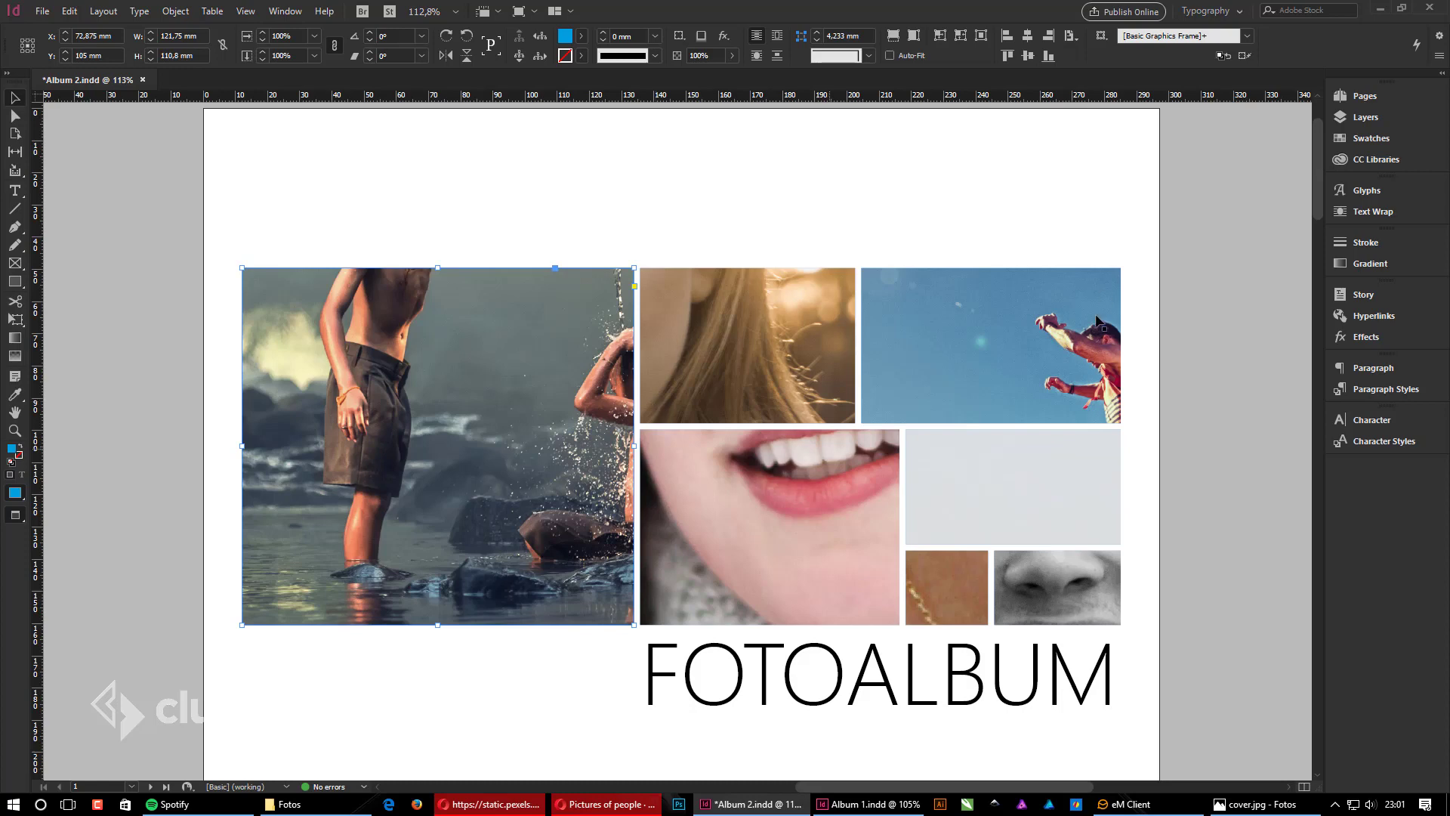
{"action": "left_click", "coordinate": [1194, 278]}
{"action": "left_click", "coordinate": [404, 191]}
{"action": "left_click_drag", "start_coordinate": [436, 211], "coordinate": [1062, 591]}
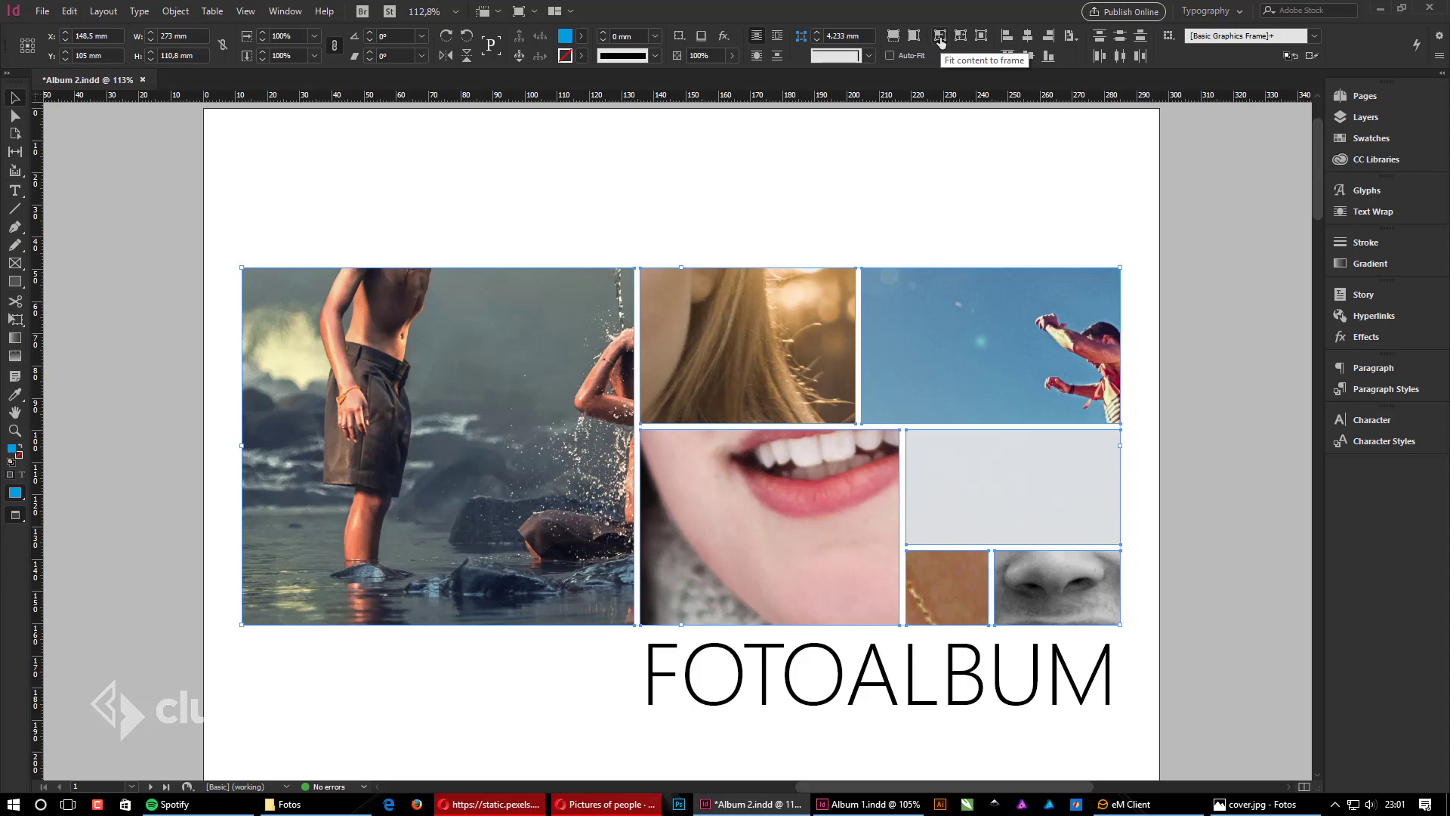
Step: Look through the Object entries in the Customize Control Panel settings, including Frame Fitting, and close them without changes
{"action": "left_click", "coordinate": [1439, 39]}
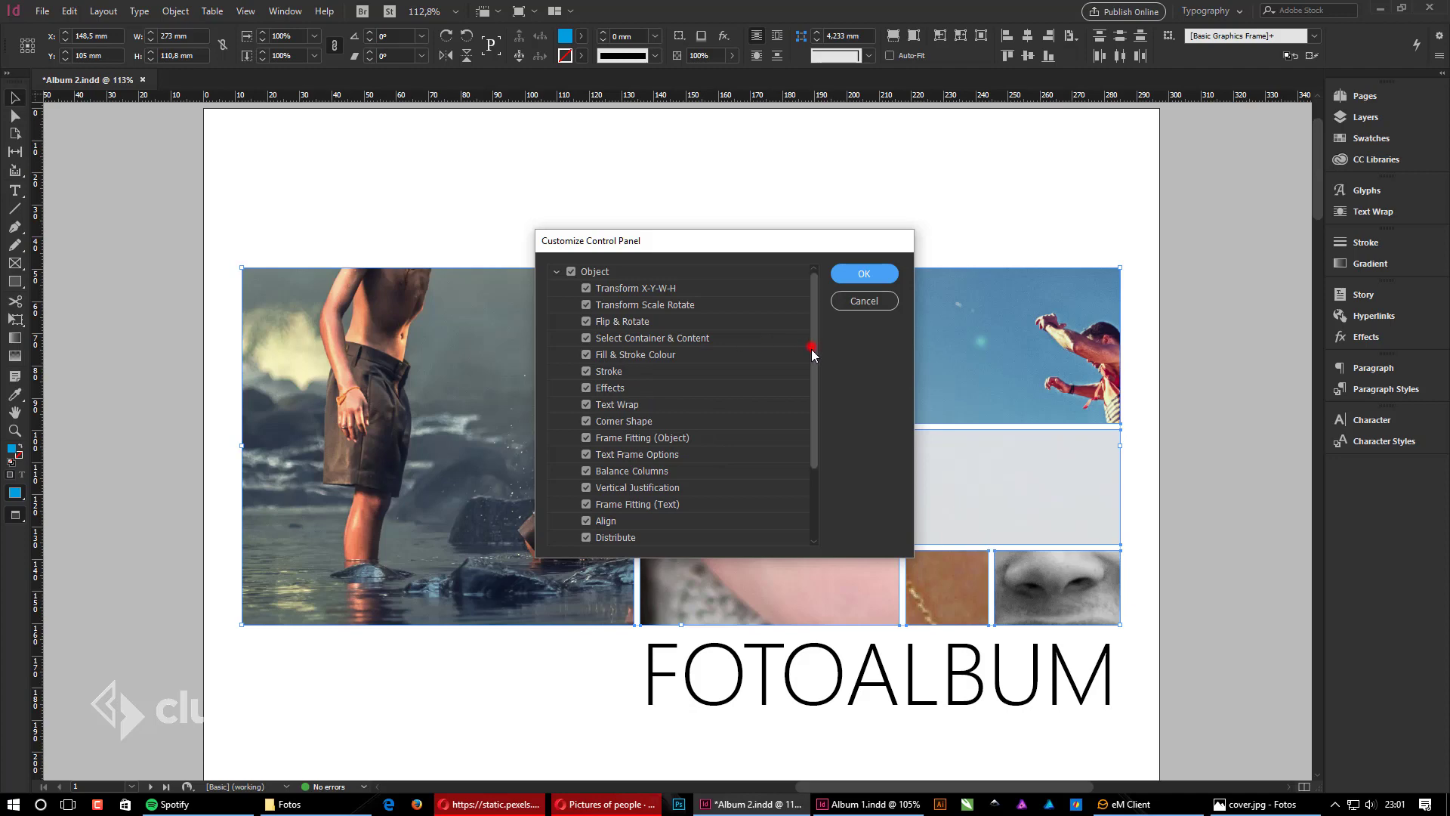
{"action": "left_click_drag", "start_coordinate": [812, 349], "coordinate": [797, 438]}
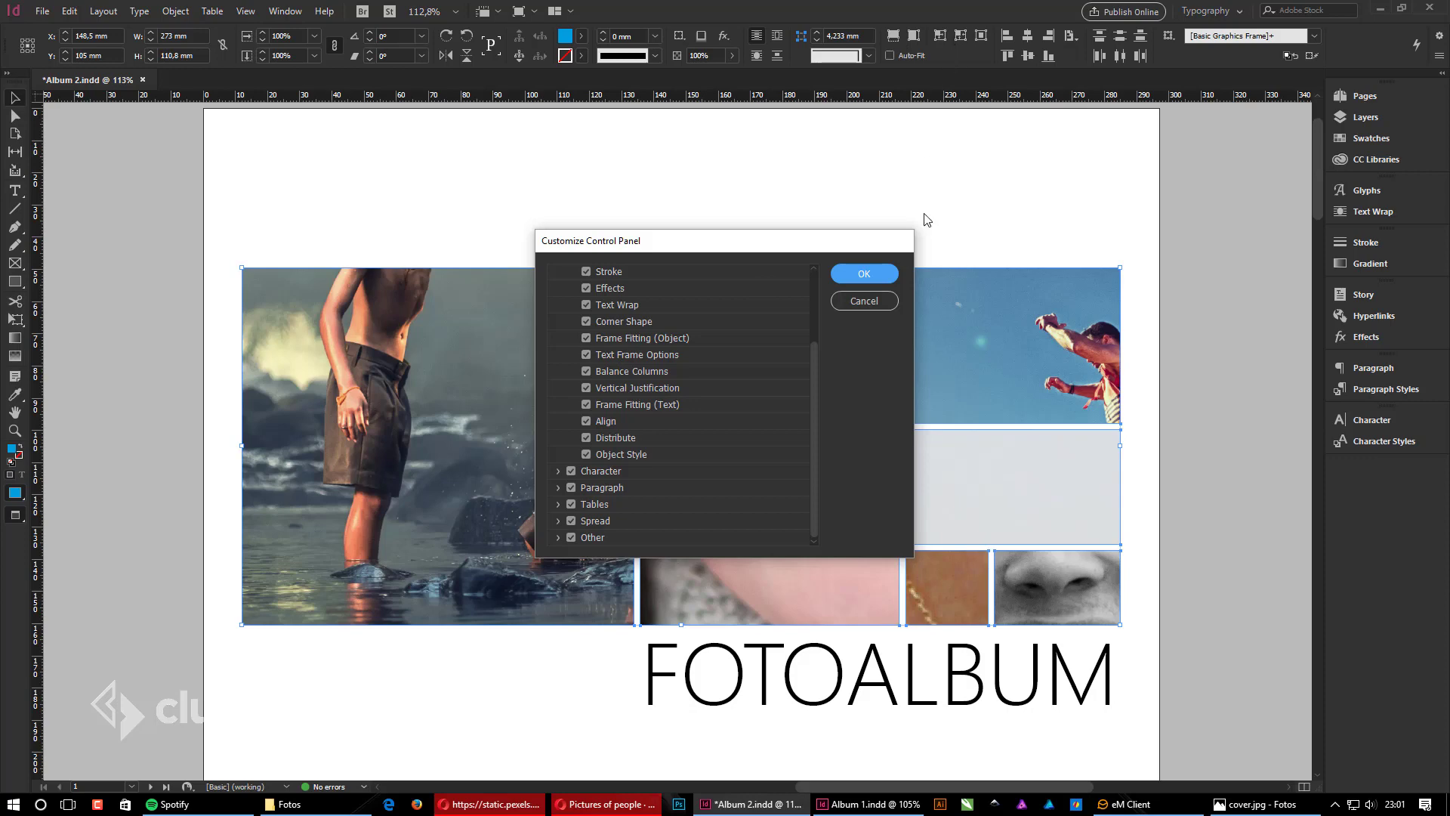
{"action": "left_click", "coordinate": [873, 304]}
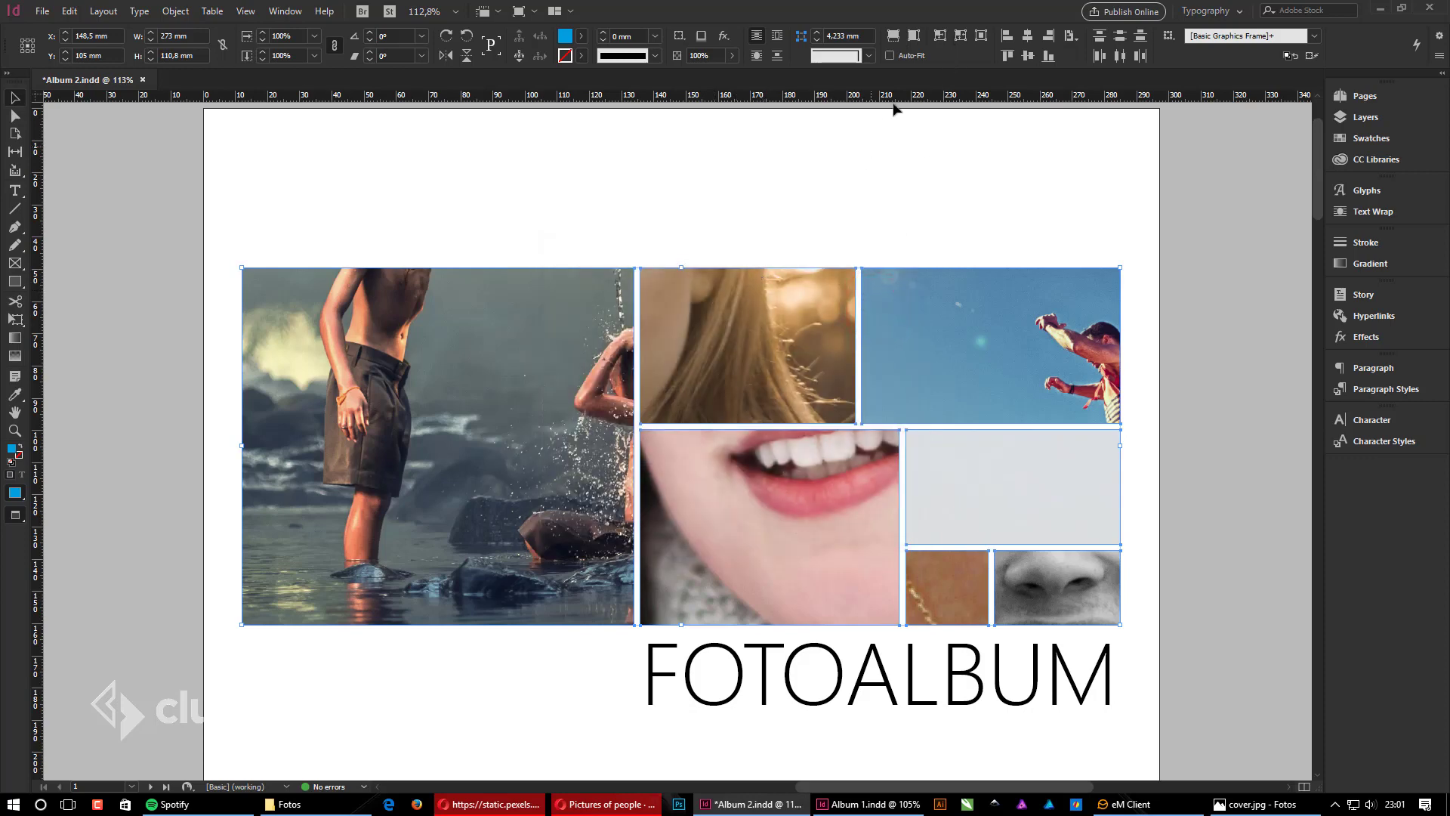
Step: Fill the selected cover frames proportionally with their photos, look over the equivalent Fitting commands and deselect the frames
{"action": "left_click", "coordinate": [894, 39]}
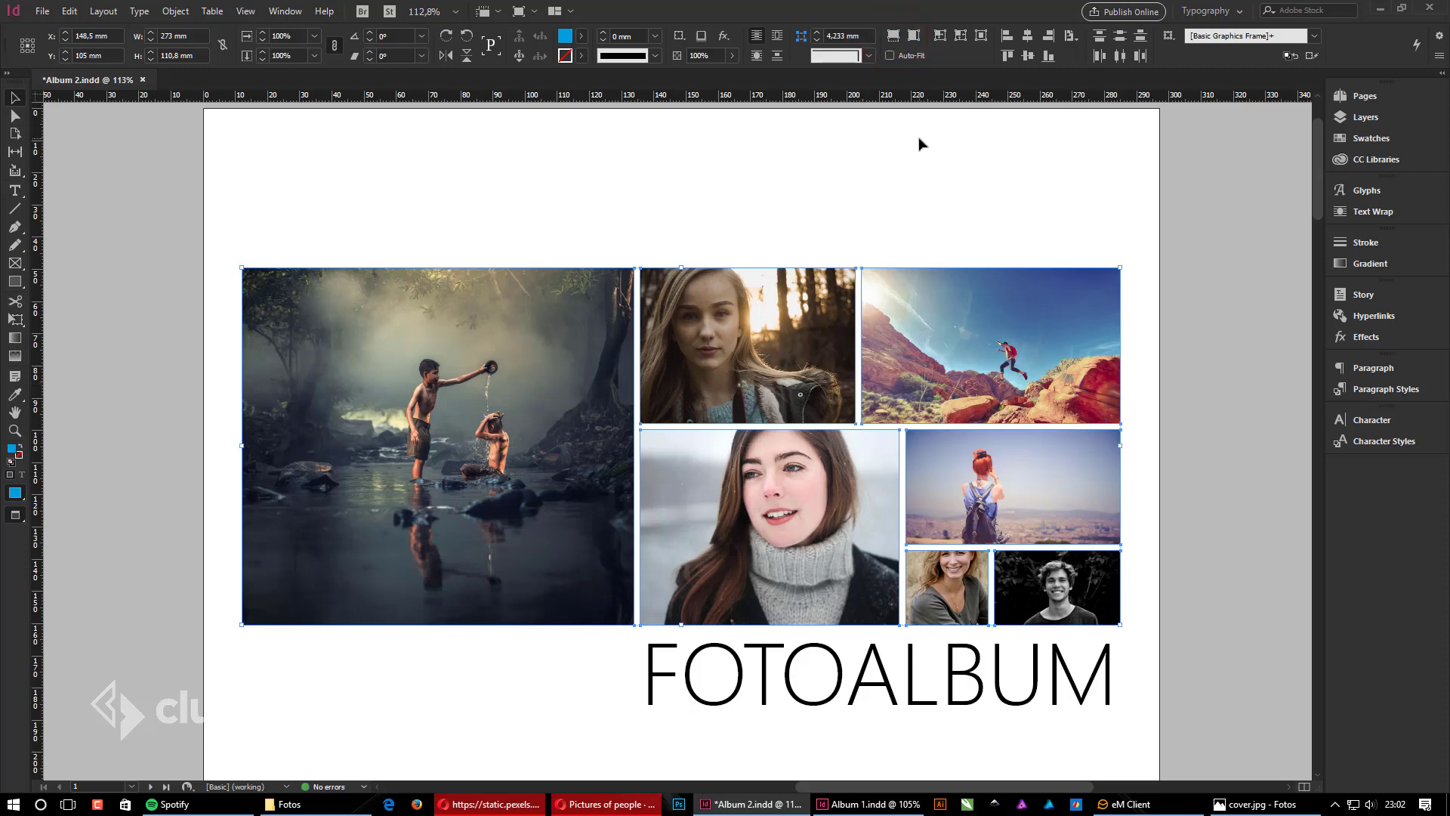
{"action": "left_click", "coordinate": [165, 14]}
{"action": "mouse_move", "coordinate": [192, 289]}
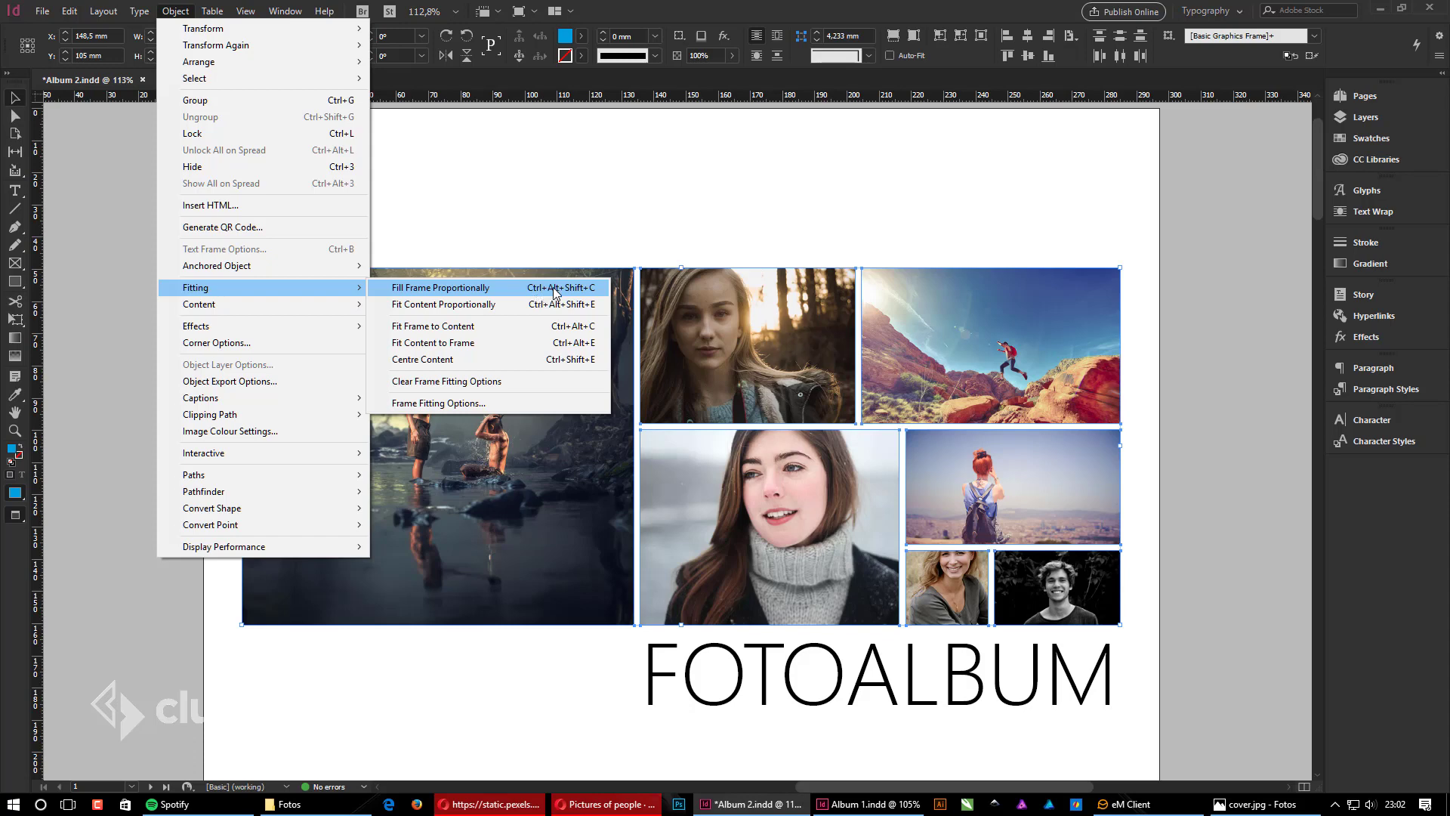
{"action": "left_click", "coordinate": [671, 201]}
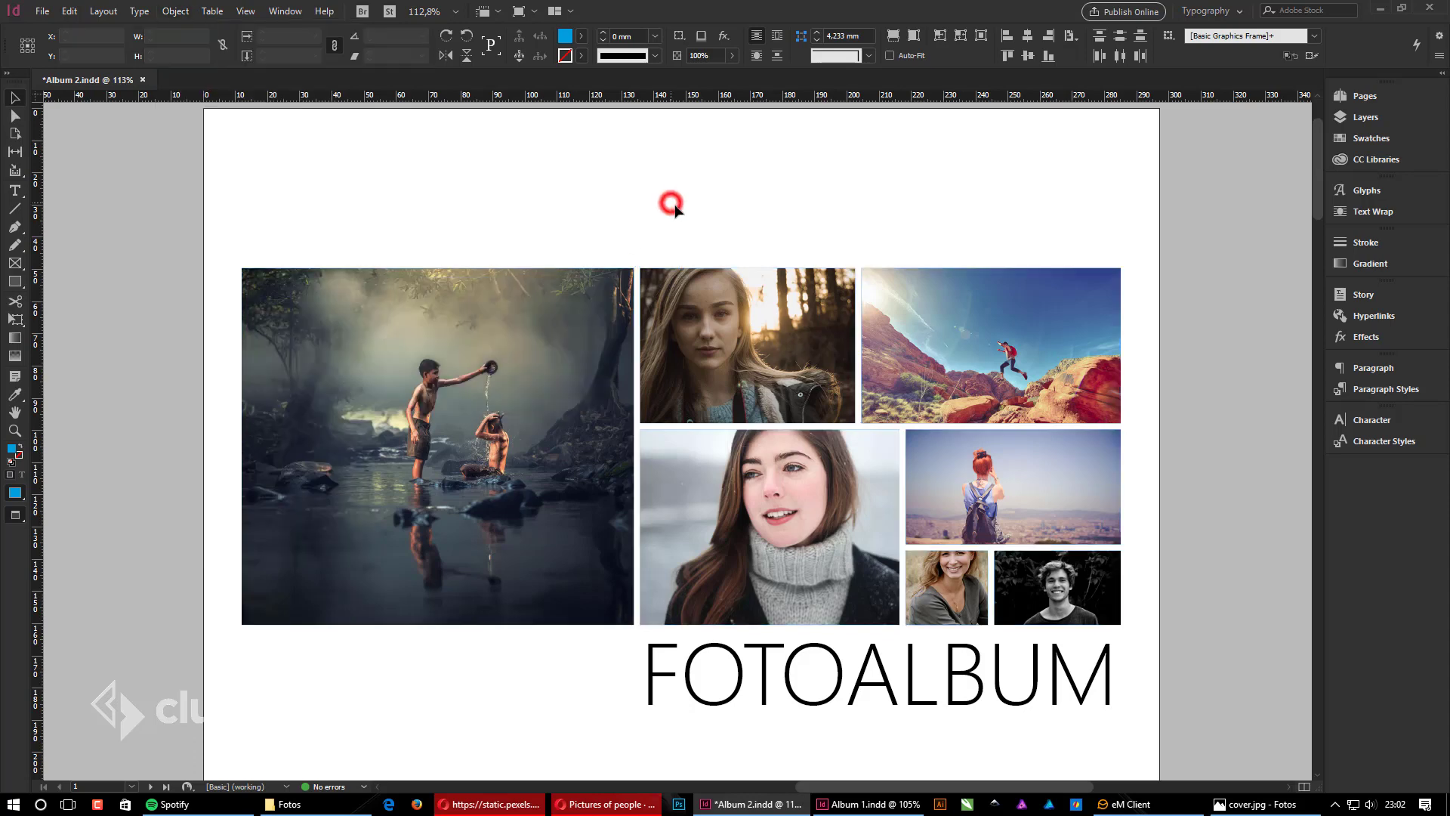
Step: Show the guides, try scaling down the river photo inside the cover's large frame and undo that resize
{"action": "left_click", "coordinate": [729, 214]}
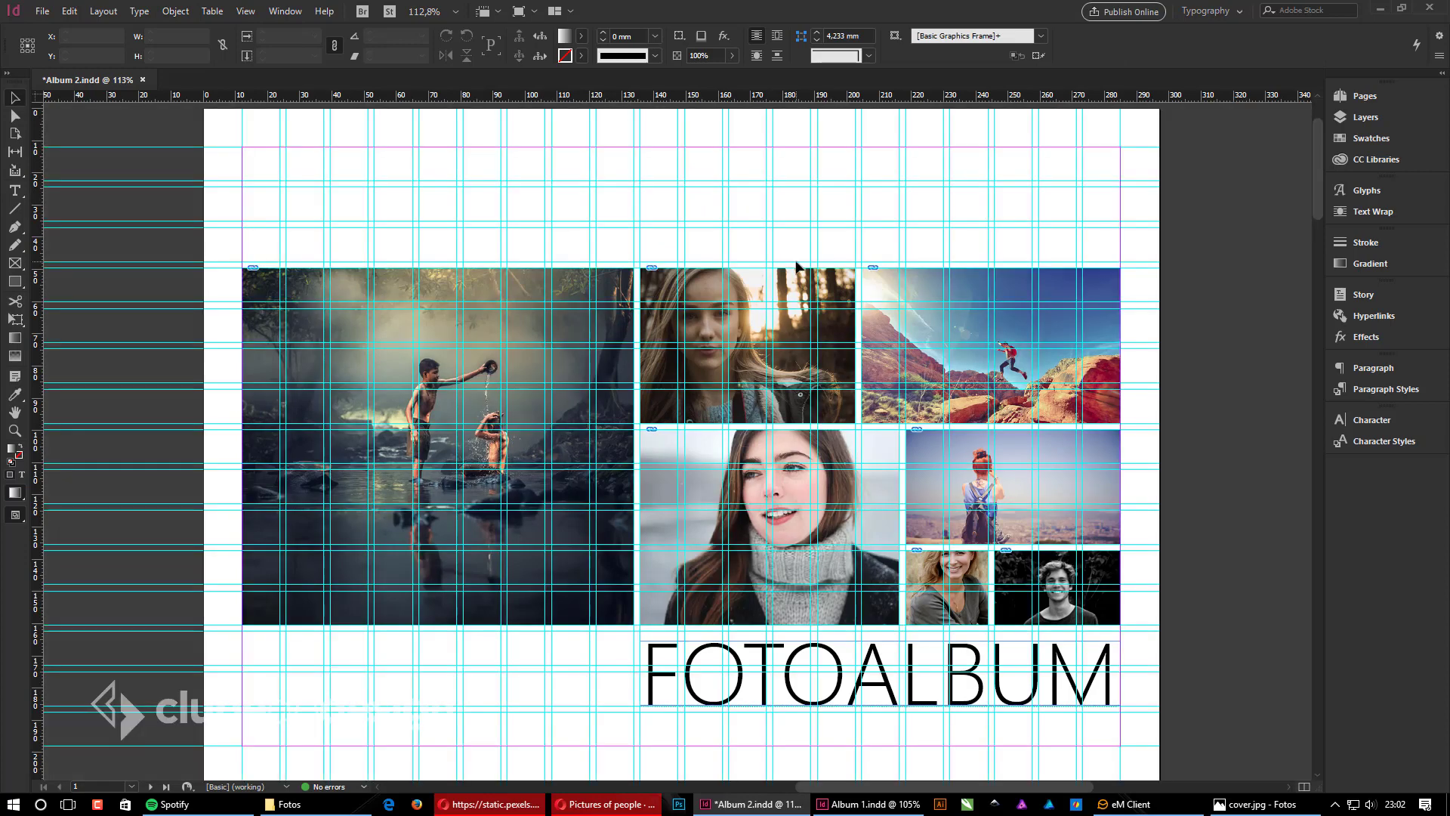
{"action": "key", "text": "w"}
{"action": "left_click_drag", "start_coordinate": [201, 218], "coordinate": [1177, 660]}
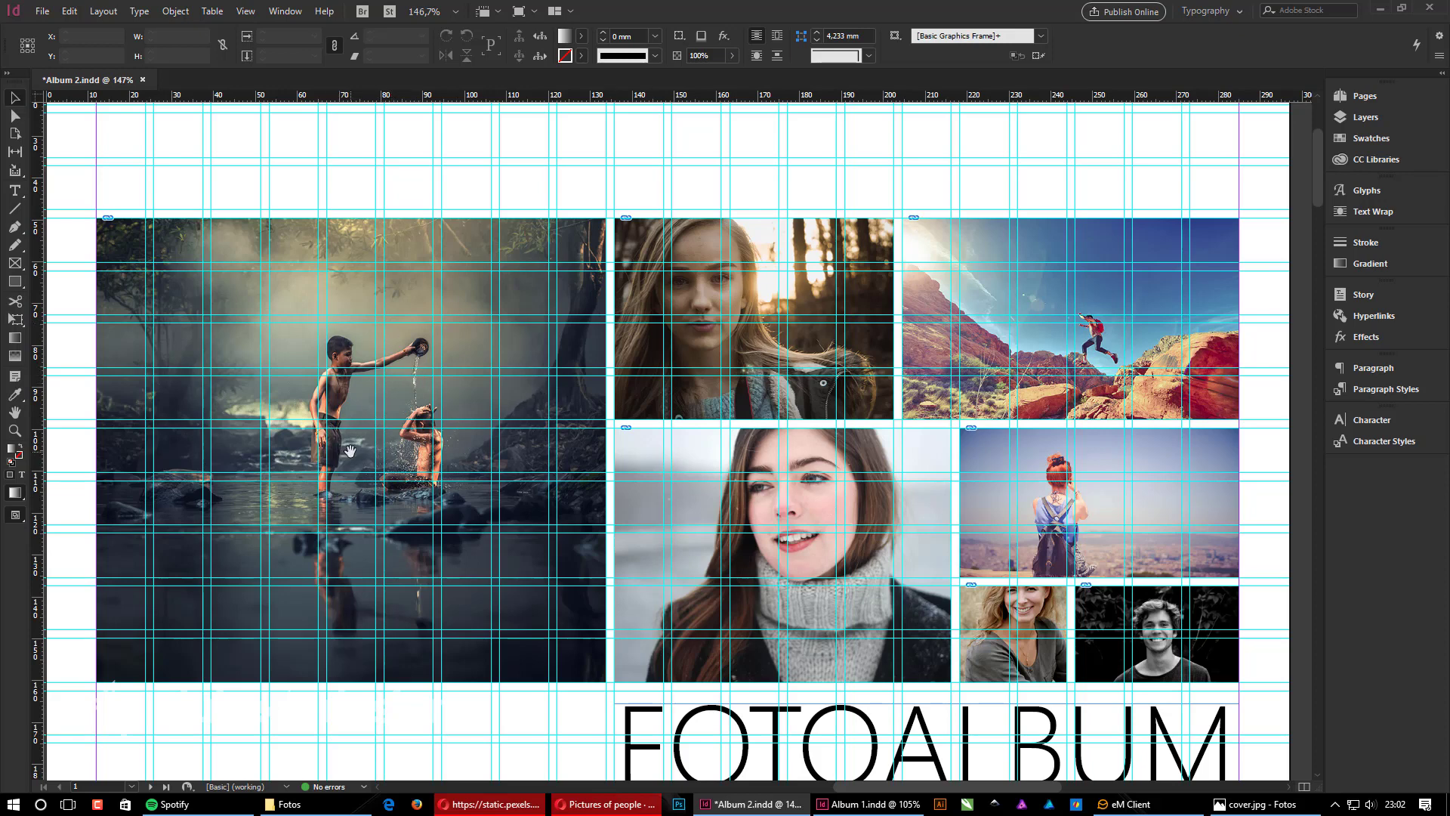
{"action": "left_click", "coordinate": [475, 137]}
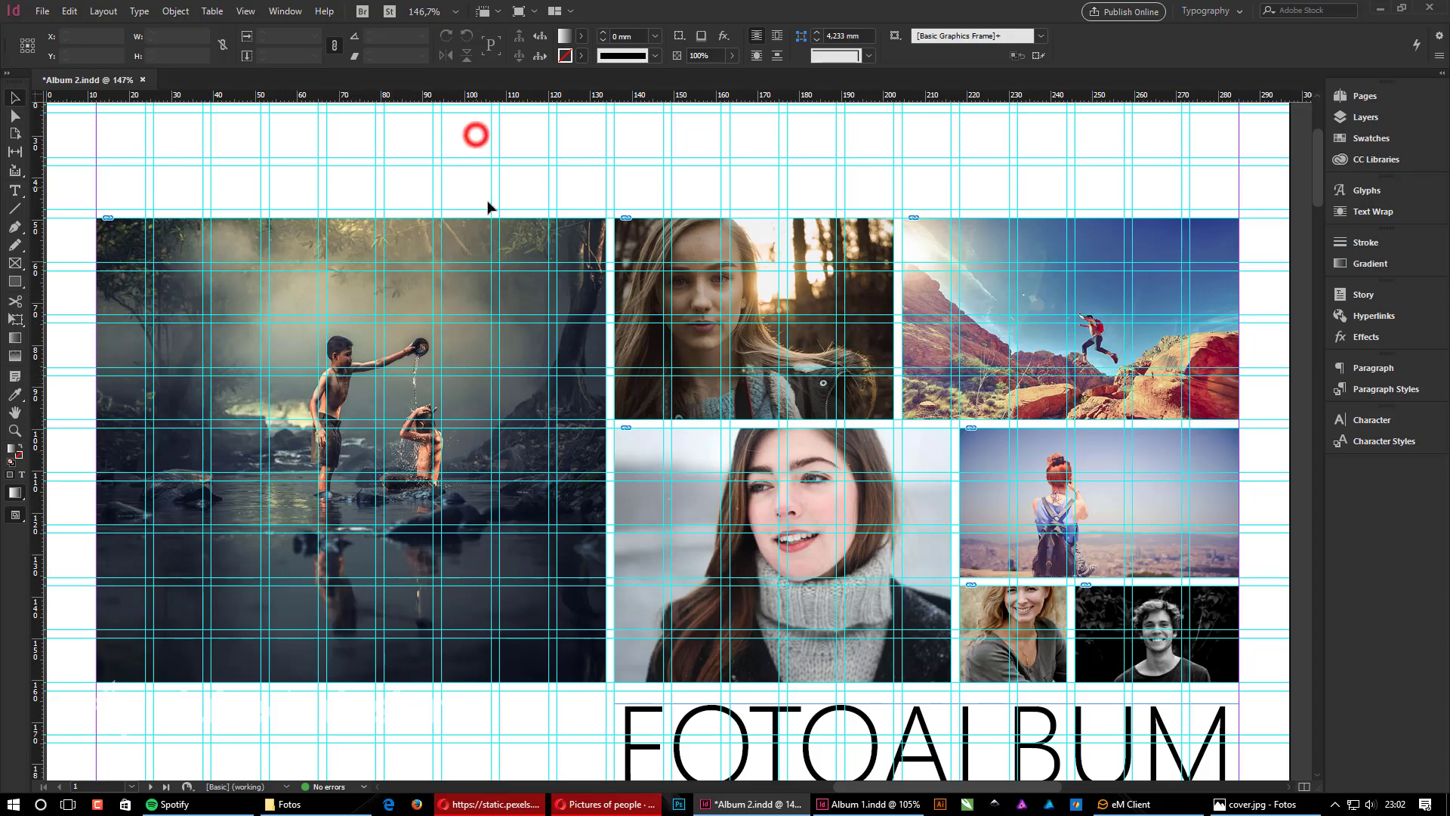
{"action": "left_click", "coordinate": [525, 238]}
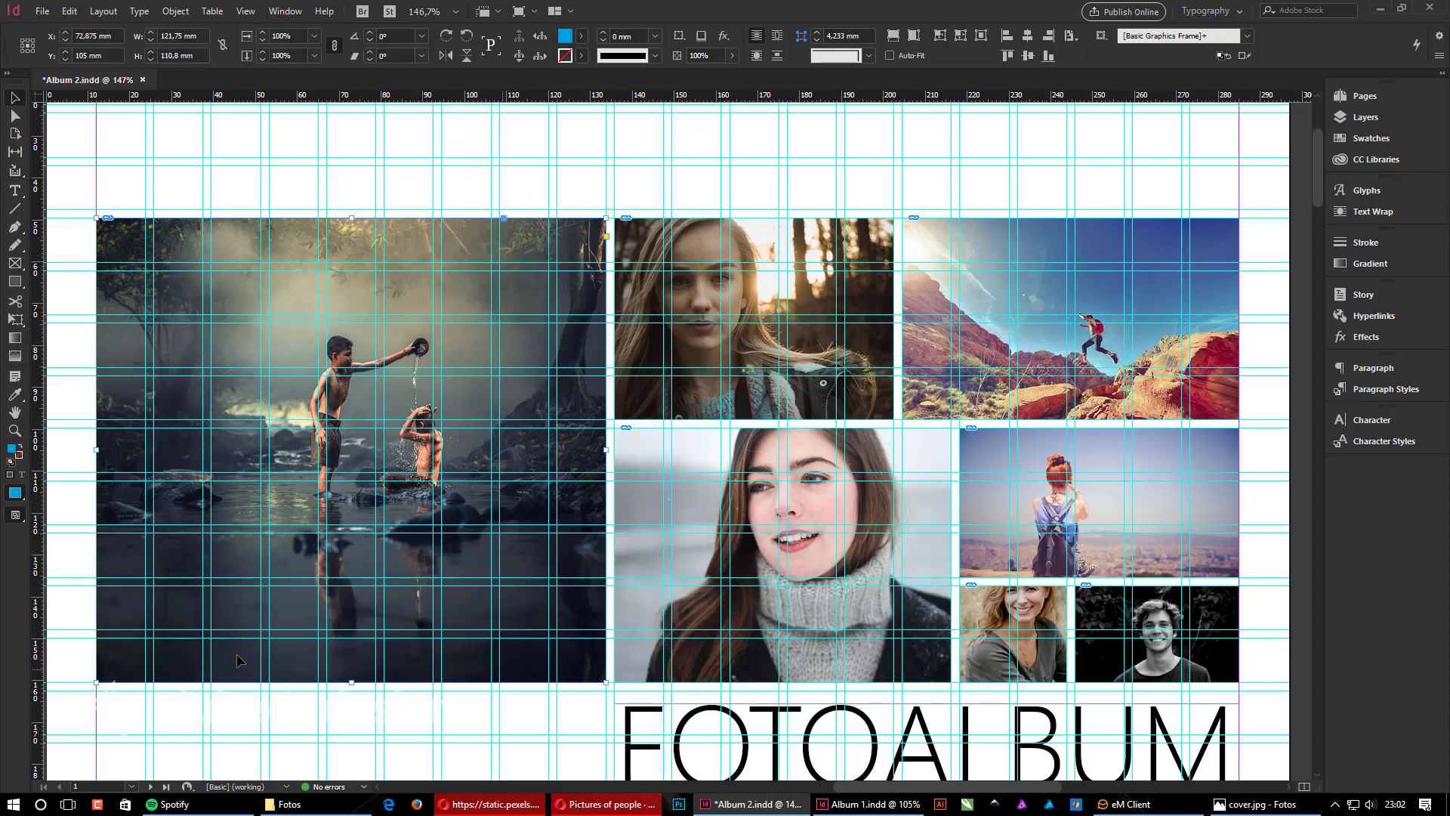
{"action": "mouse_move", "coordinate": [352, 218]}
{"action": "left_mouse_down"}
{"action": "mouse_move", "coordinate": [345, 274]}
{"action": "mouse_move", "coordinate": [352, 219]}
{"action": "left_mouse_up"}
{"action": "left_click", "coordinate": [353, 443]}
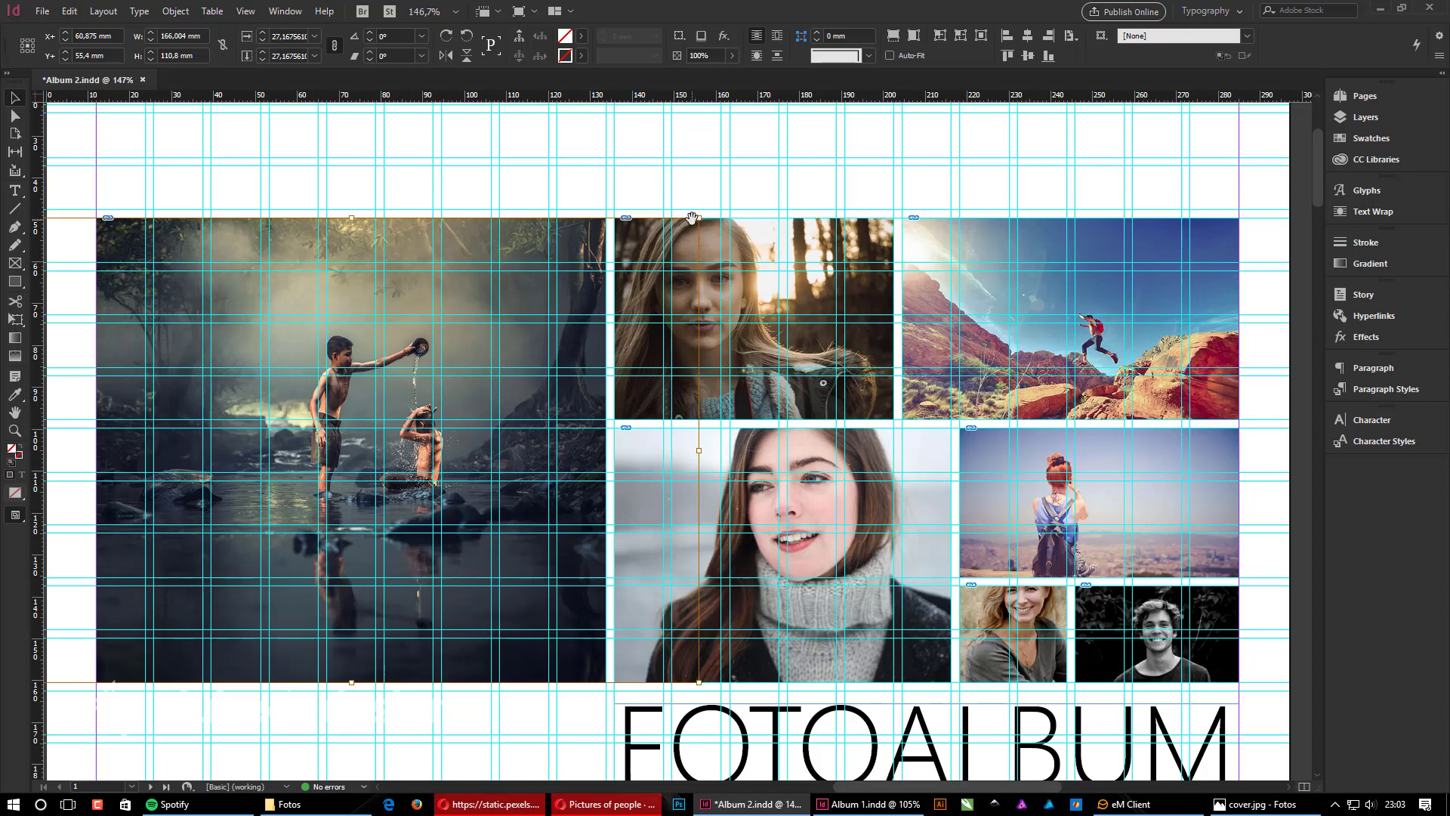
{"action": "left_click_drag", "start_coordinate": [699, 220], "coordinate": [534, 170]}
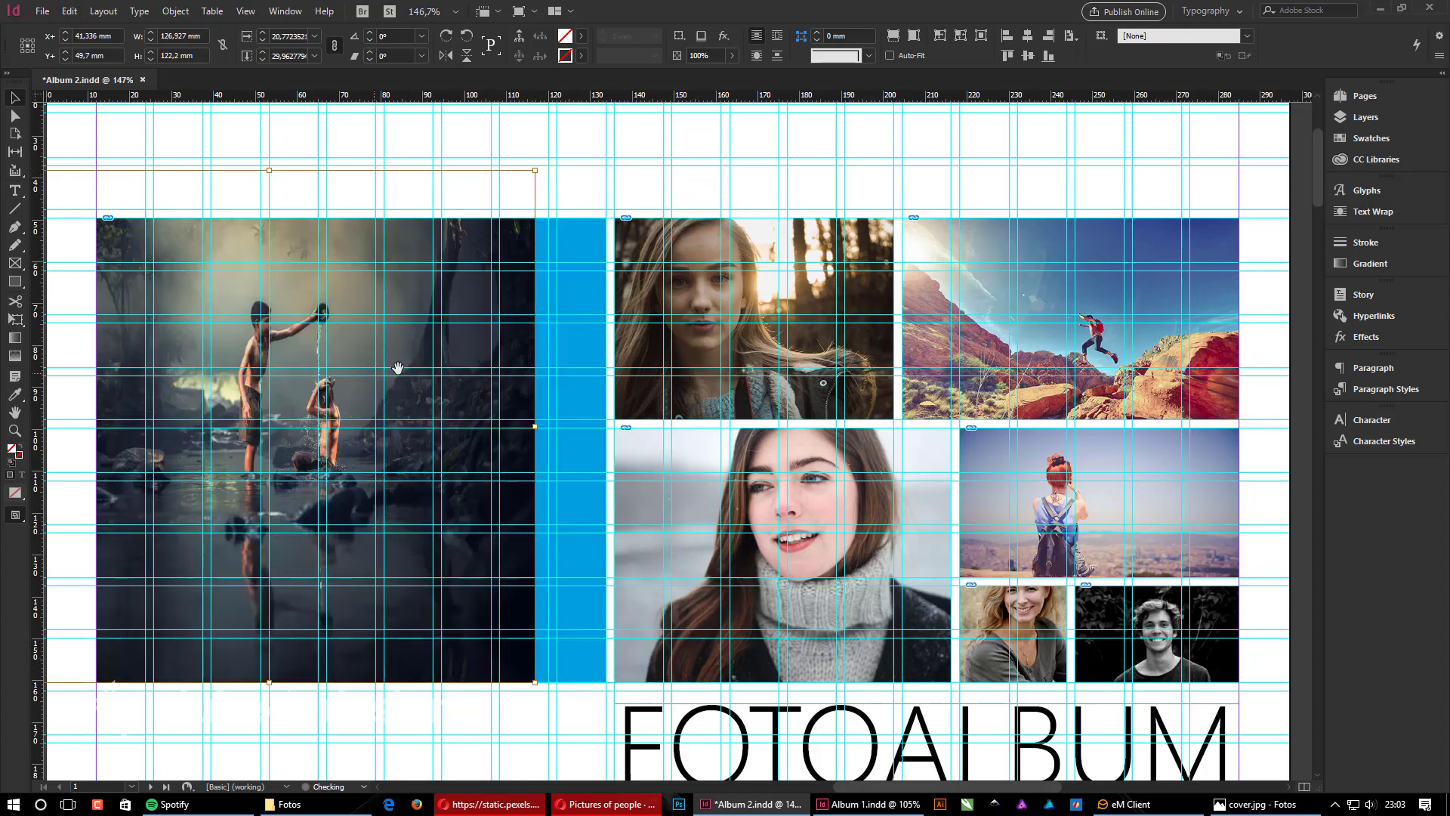
{"action": "key", "text": "ctrl+z"}
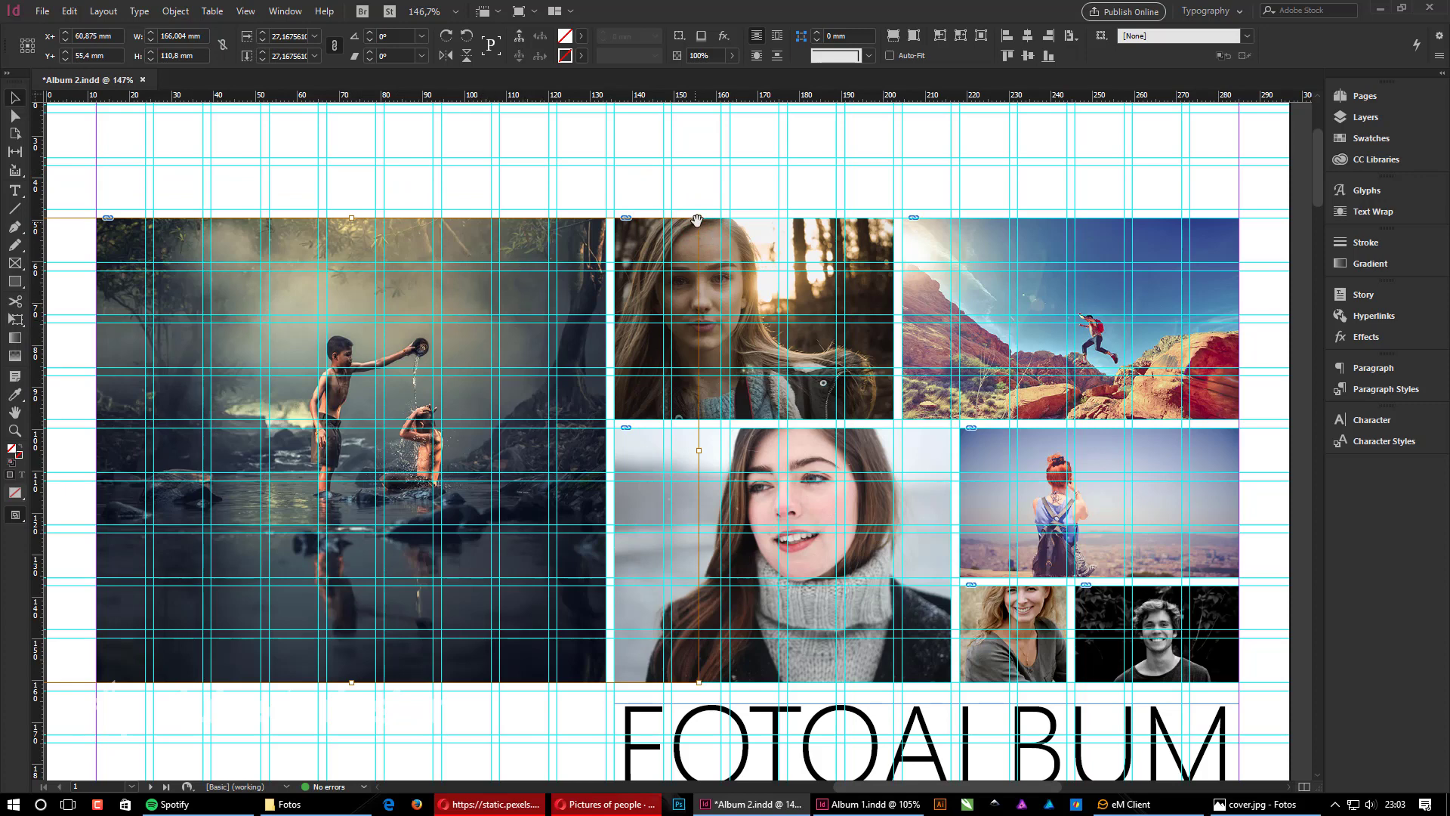
Step: Enlarge and shift the river photo inside the cover's large frame, and refit it to fill the frame proportionally
{"action": "left_click_drag", "start_coordinate": [699, 217], "coordinate": [966, 76]}
{"action": "left_click_drag", "start_coordinate": [379, 409], "coordinate": [451, 503]}
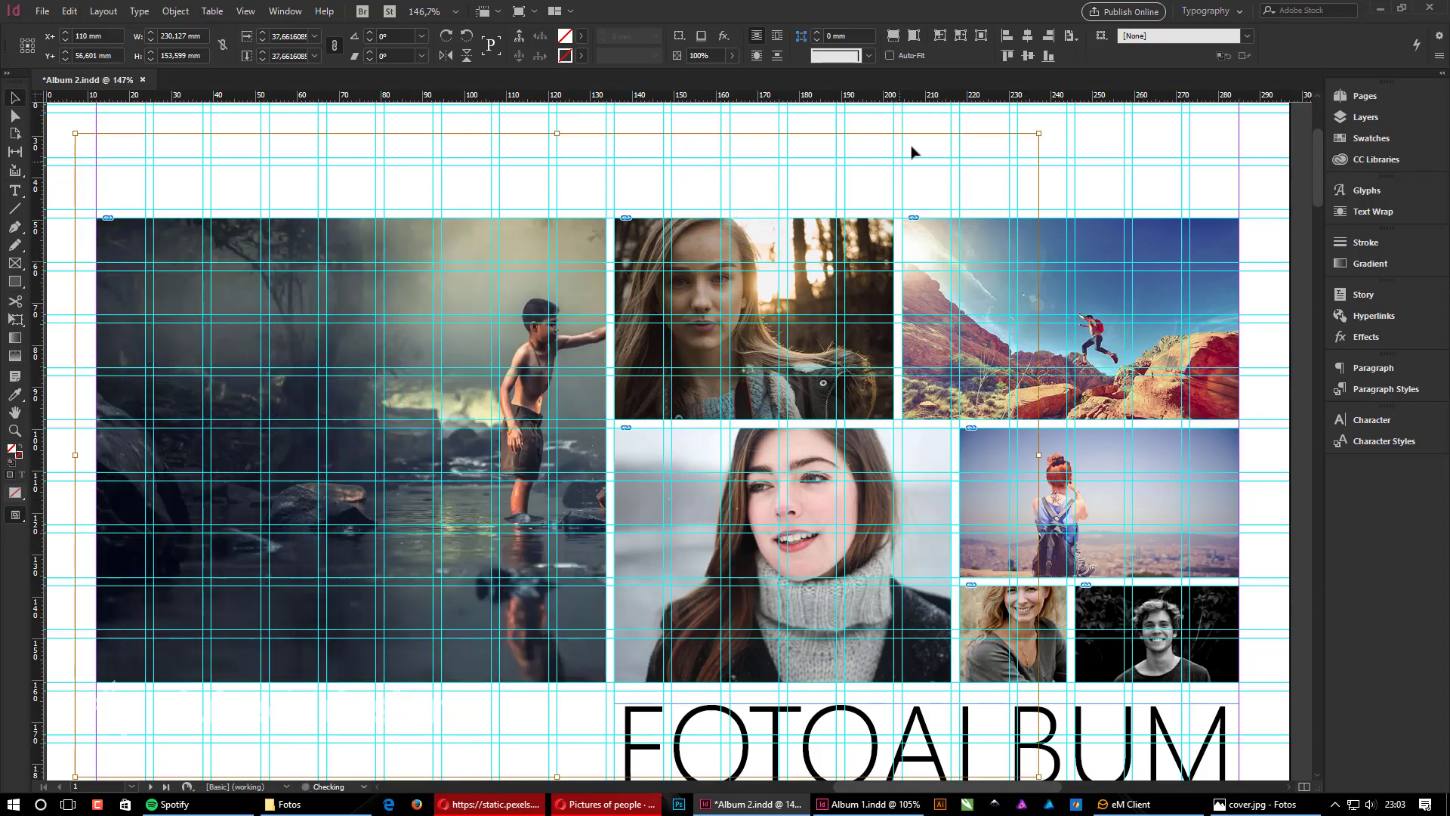
{"action": "left_click", "coordinate": [895, 38]}
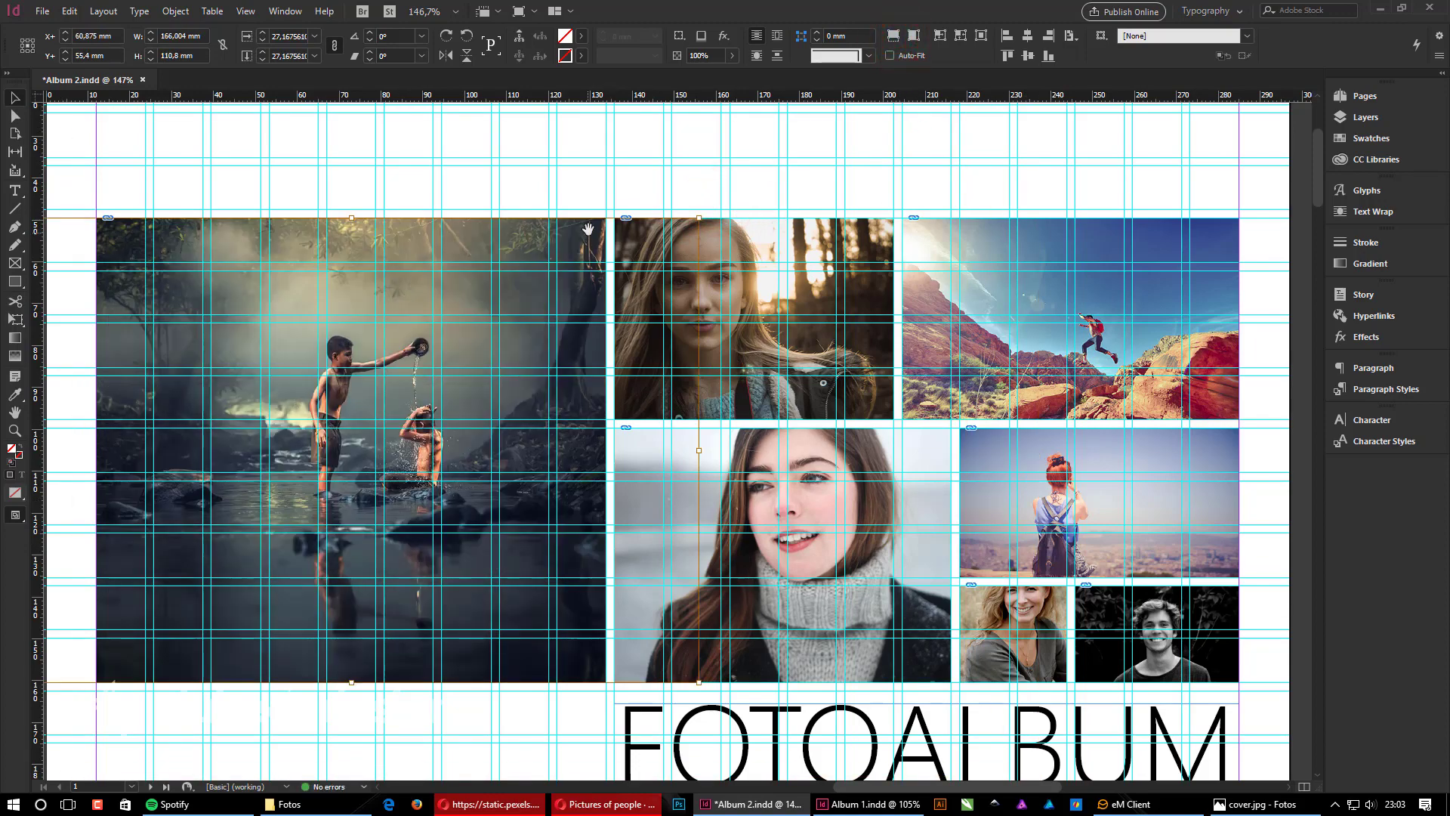
{"action": "left_click", "coordinate": [550, 191]}
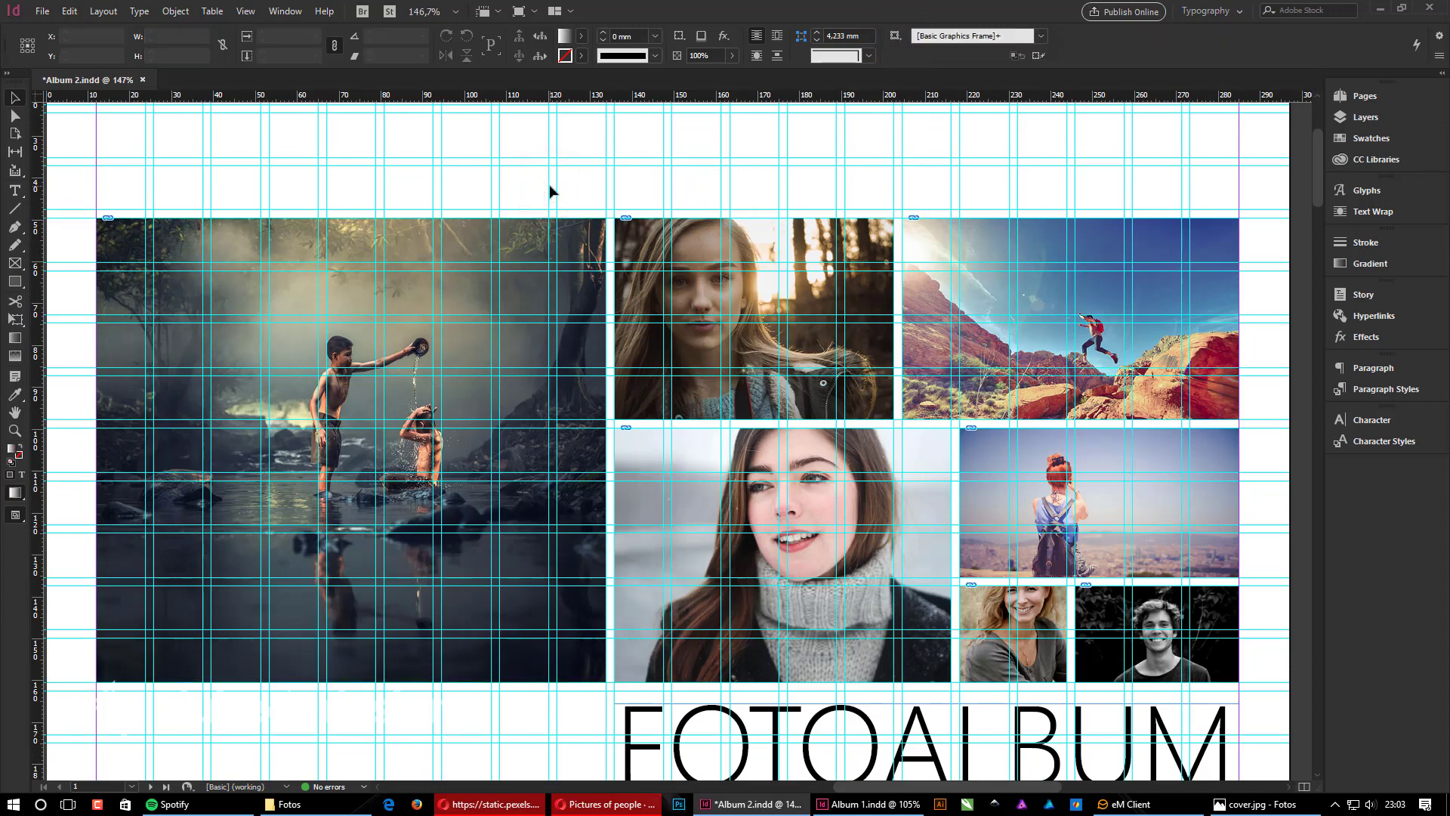
Step: Preview the cover at 100% and lower the blonde woman's photo within its small frame to show her whole face
{"action": "key", "text": "w"}
{"action": "key", "text": "ctrl+1"}
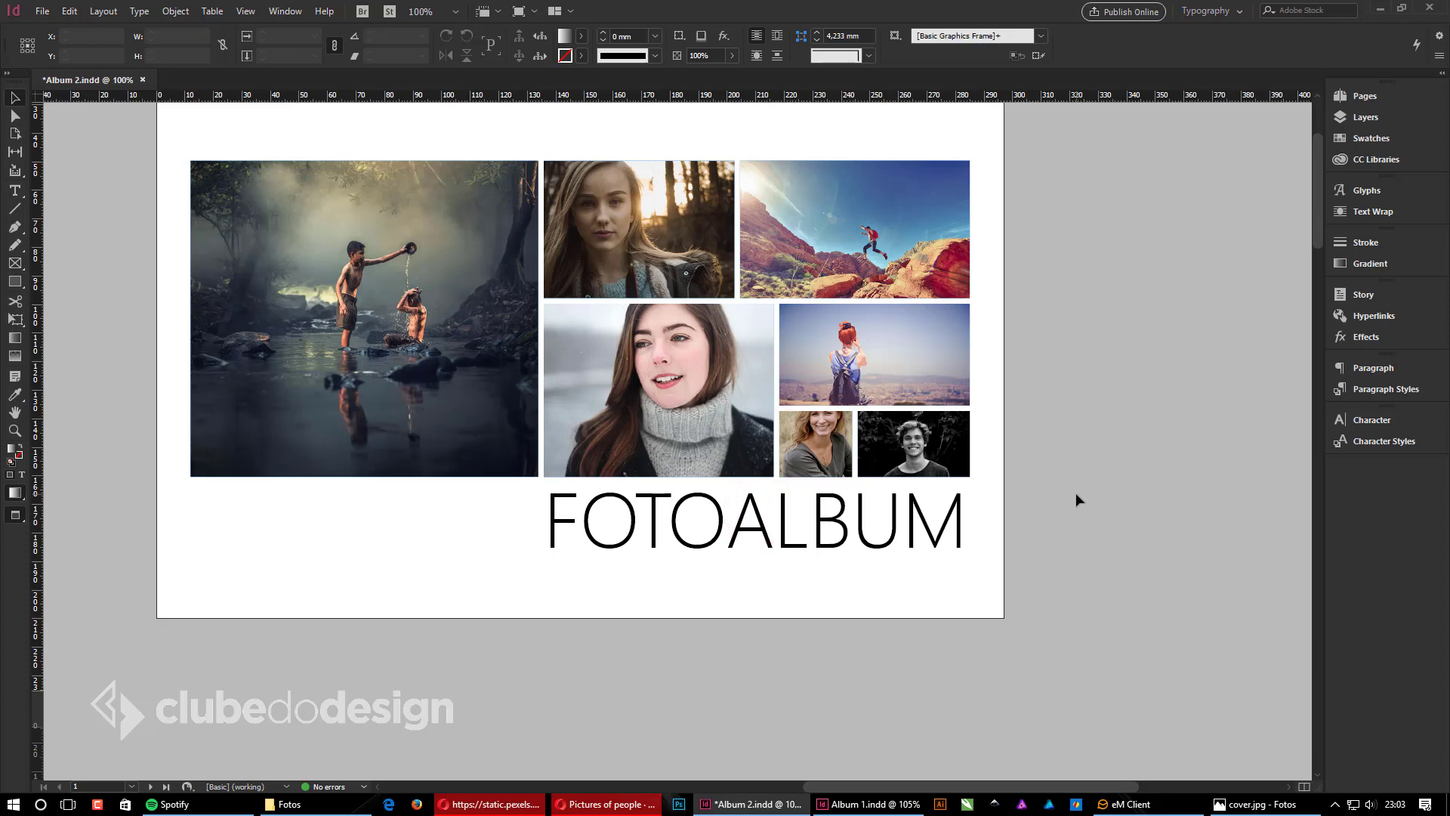
{"action": "left_click", "coordinate": [820, 440]}
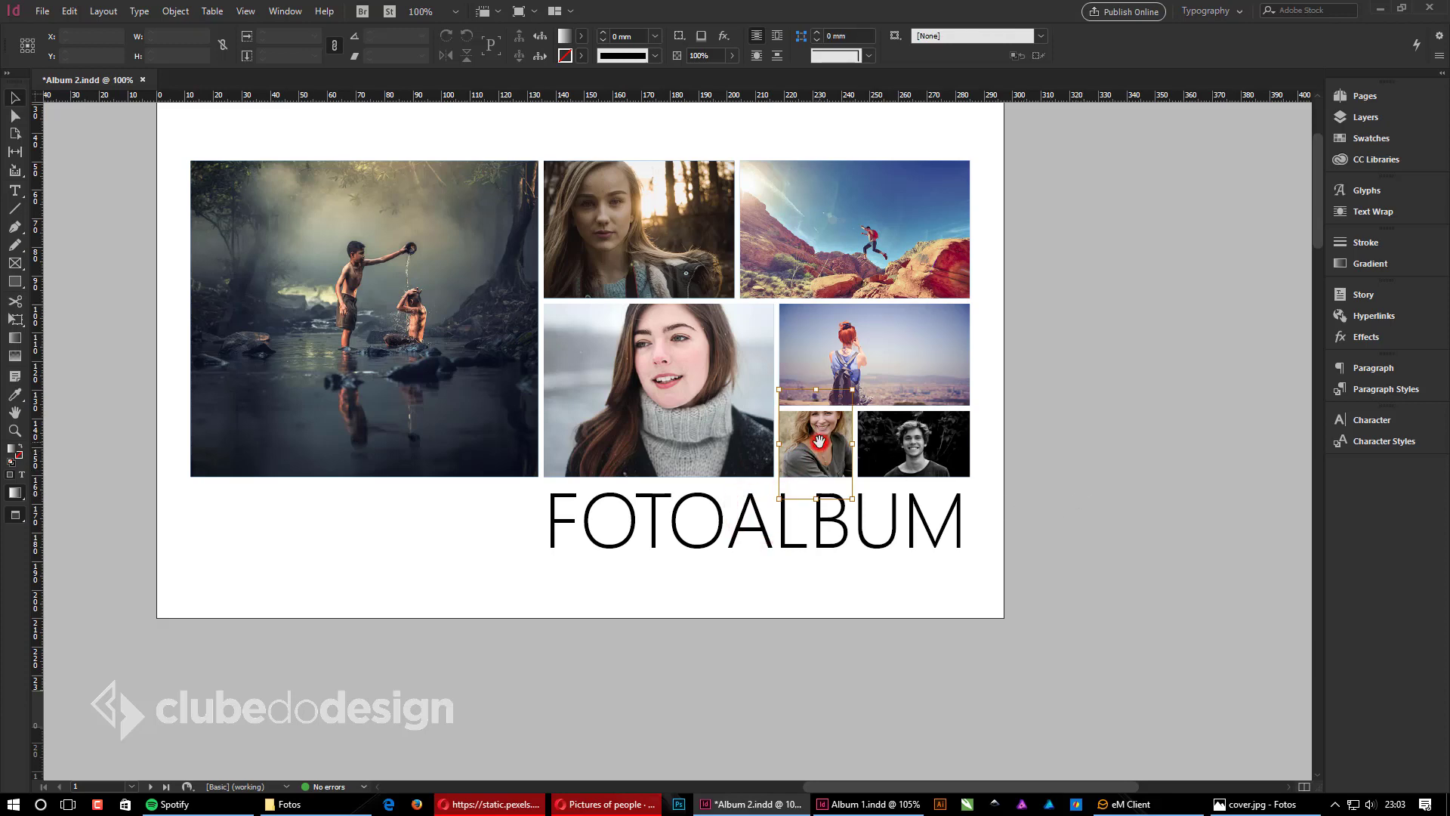
{"action": "left_click_drag", "start_coordinate": [818, 444], "coordinate": [819, 459]}
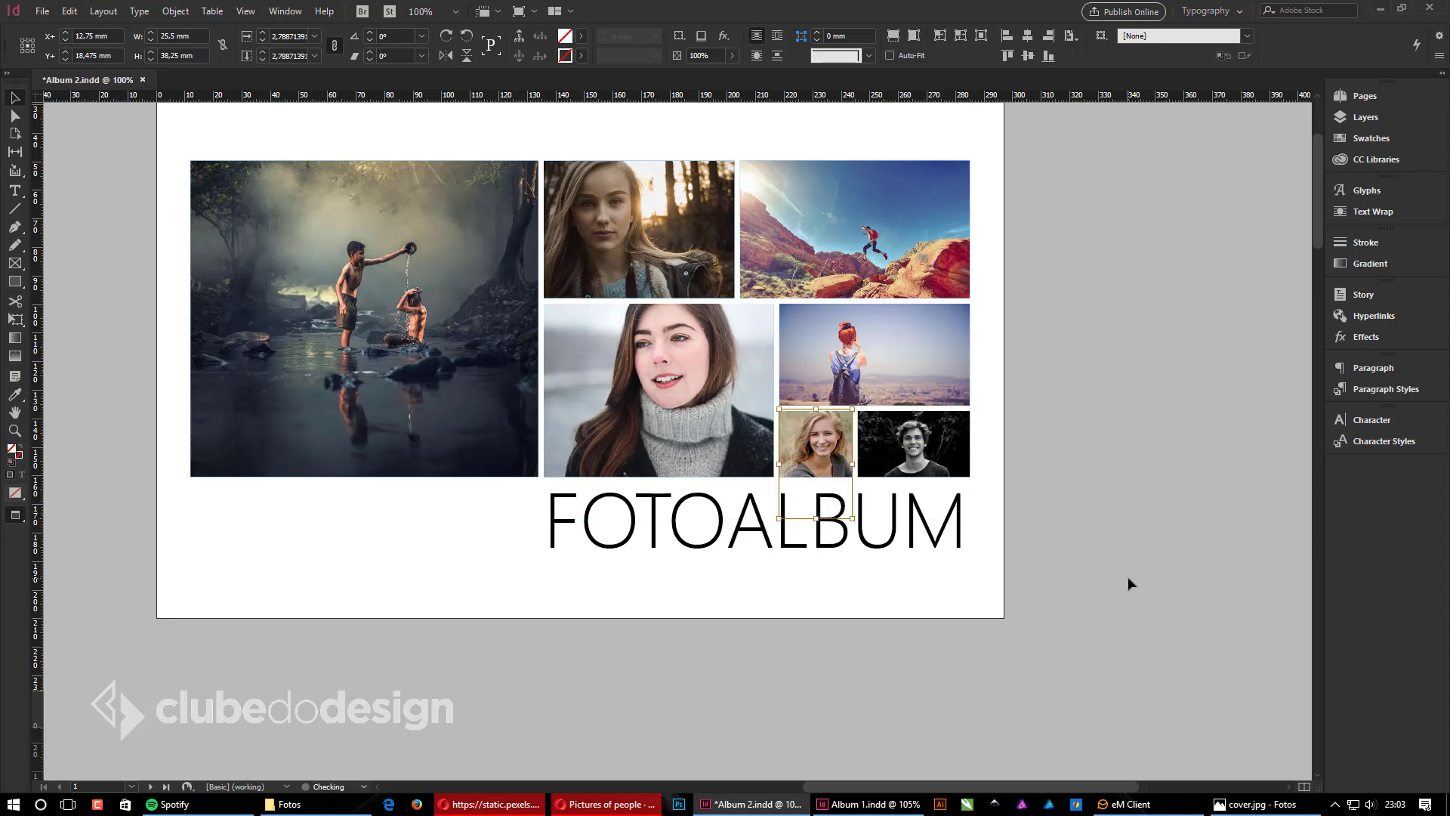
{"action": "left_click", "coordinate": [1125, 577]}
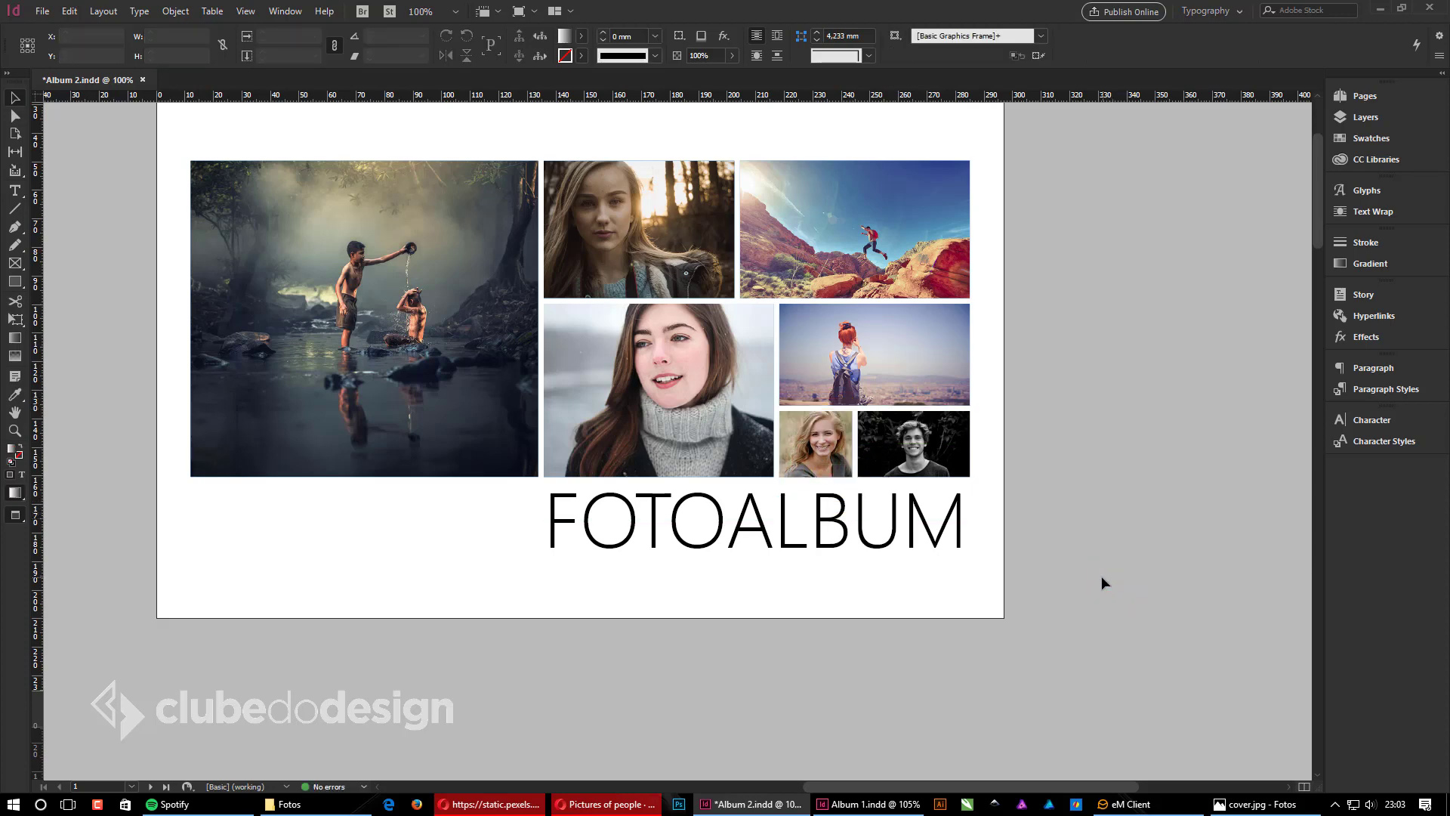
{"action": "scroll", "coordinate": [1088, 533], "scroll_direction": "up", "scroll_amount": 2}
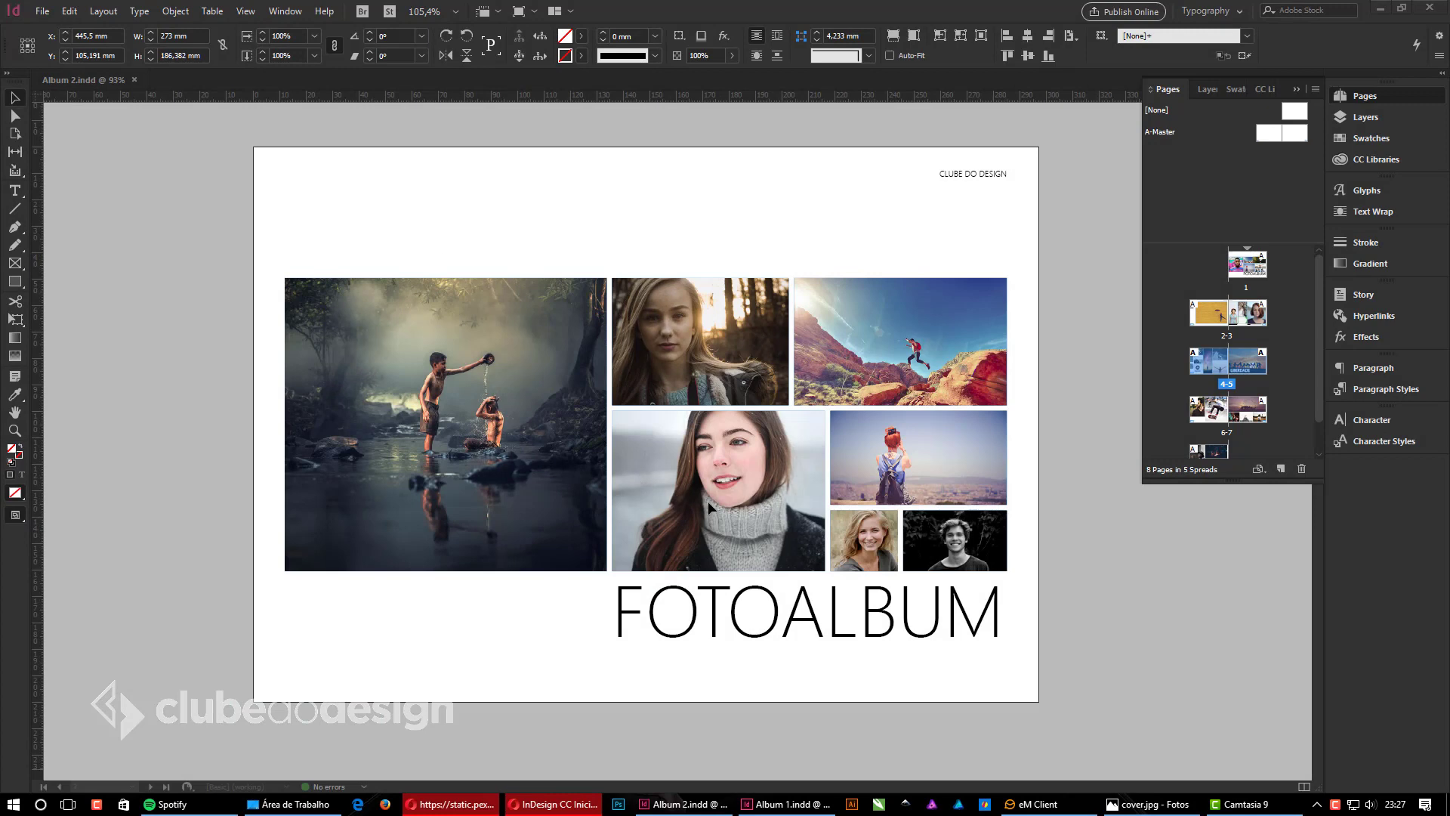
{"action": "left_click", "coordinate": [506, 329]}
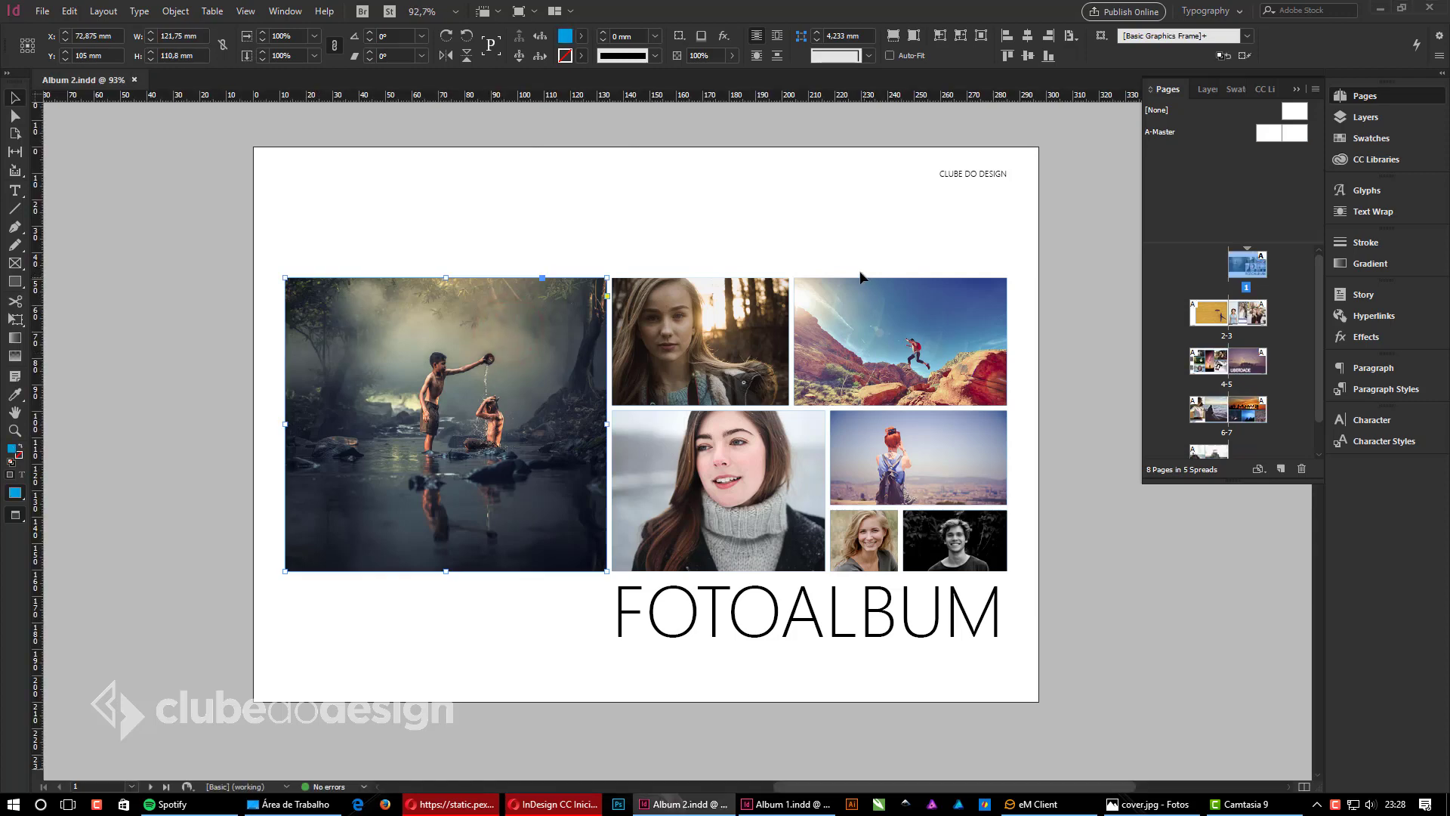
{"action": "left_click", "coordinate": [1114, 597]}
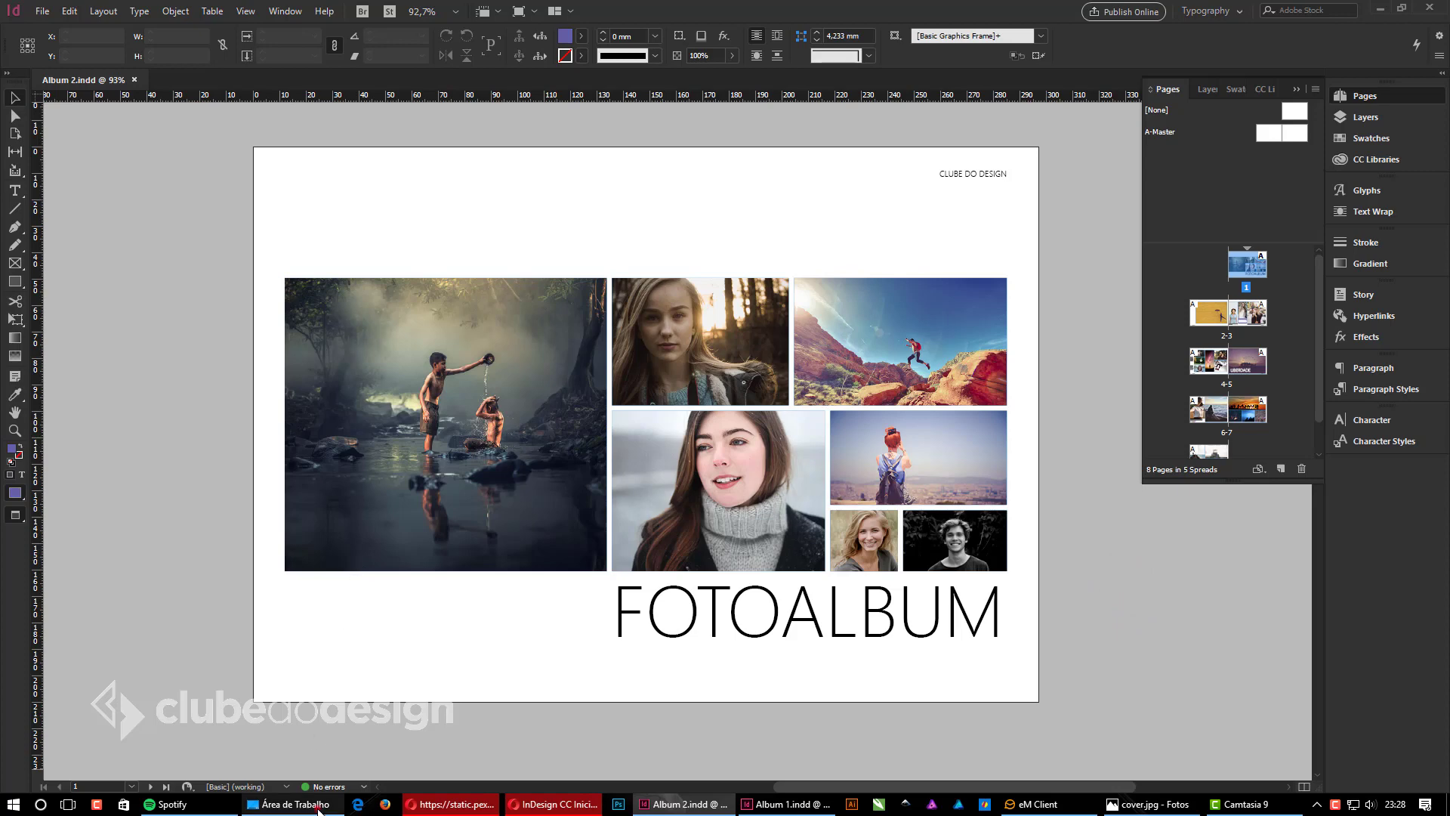
Step: Switch to File Explorer and return to the Fotos folder to view the album's source photos
{"action": "left_click", "coordinate": [318, 811]}
{"action": "left_click", "coordinate": [202, 163]}
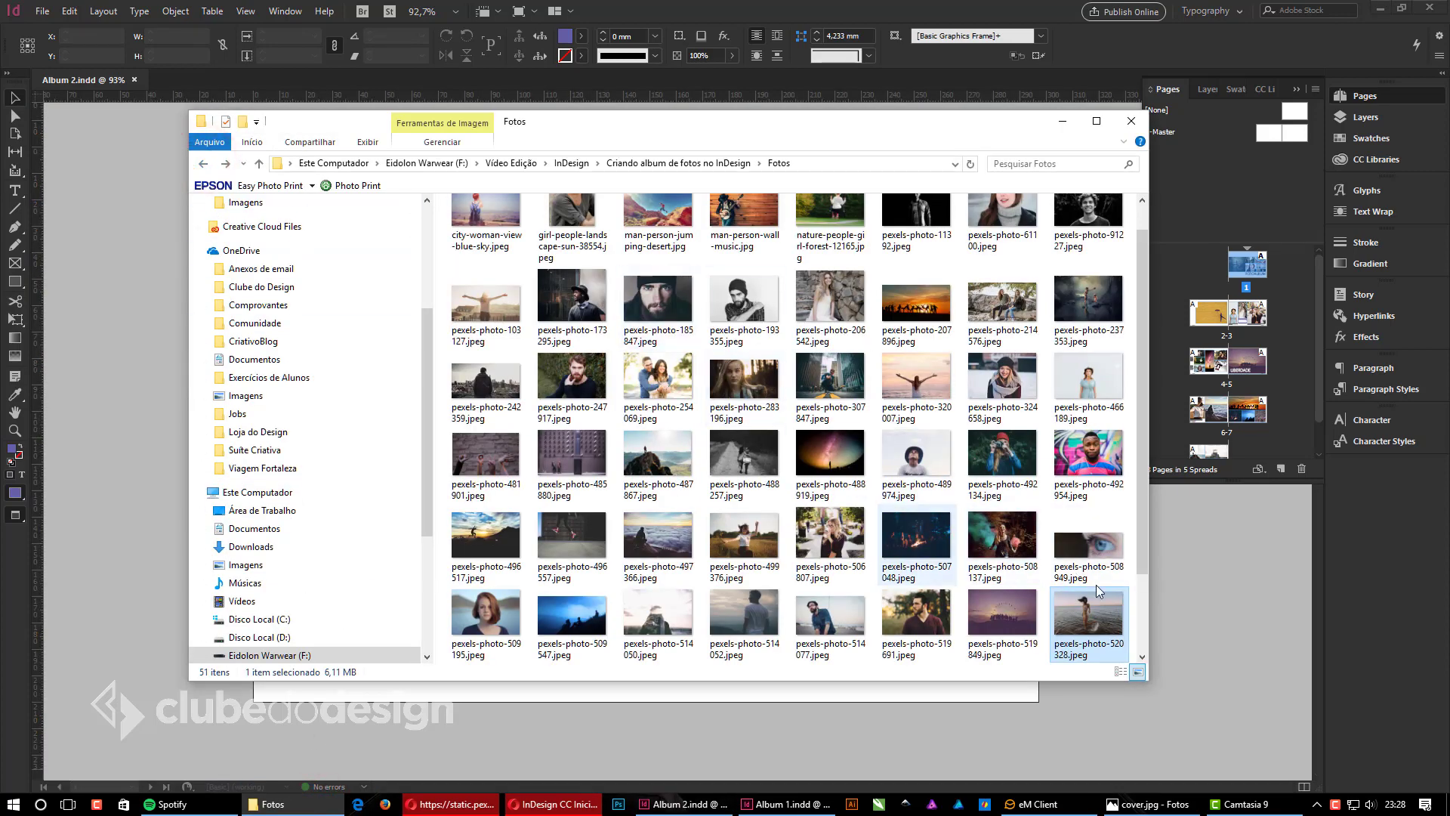
{"action": "left_click", "coordinate": [828, 135]}
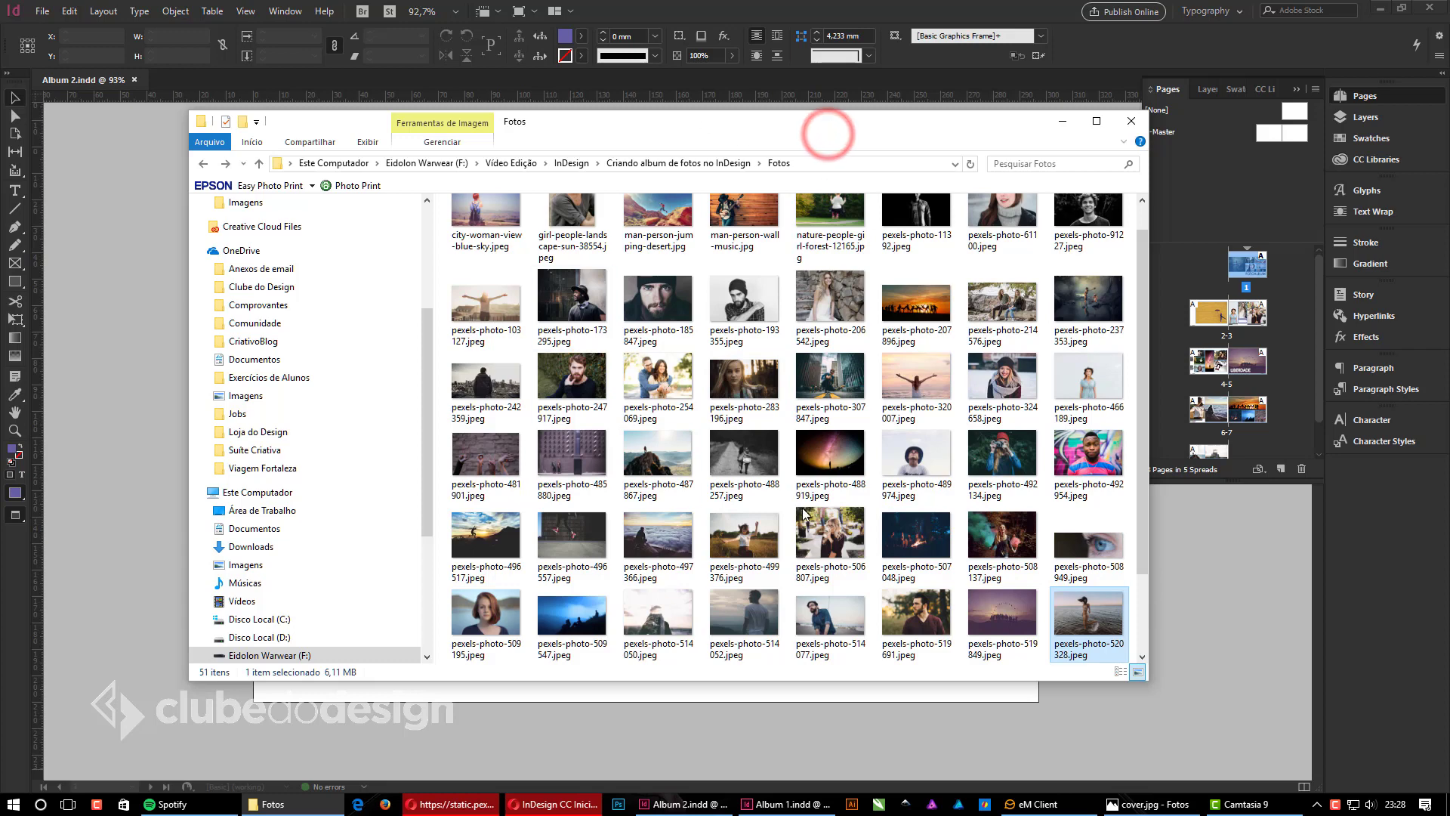
Step: Switch to InDesign, select the cover's river photo, show the guides and inspect the link badge on its frame corner
{"action": "left_click_drag", "start_coordinate": [777, 122], "coordinate": [577, 115]}
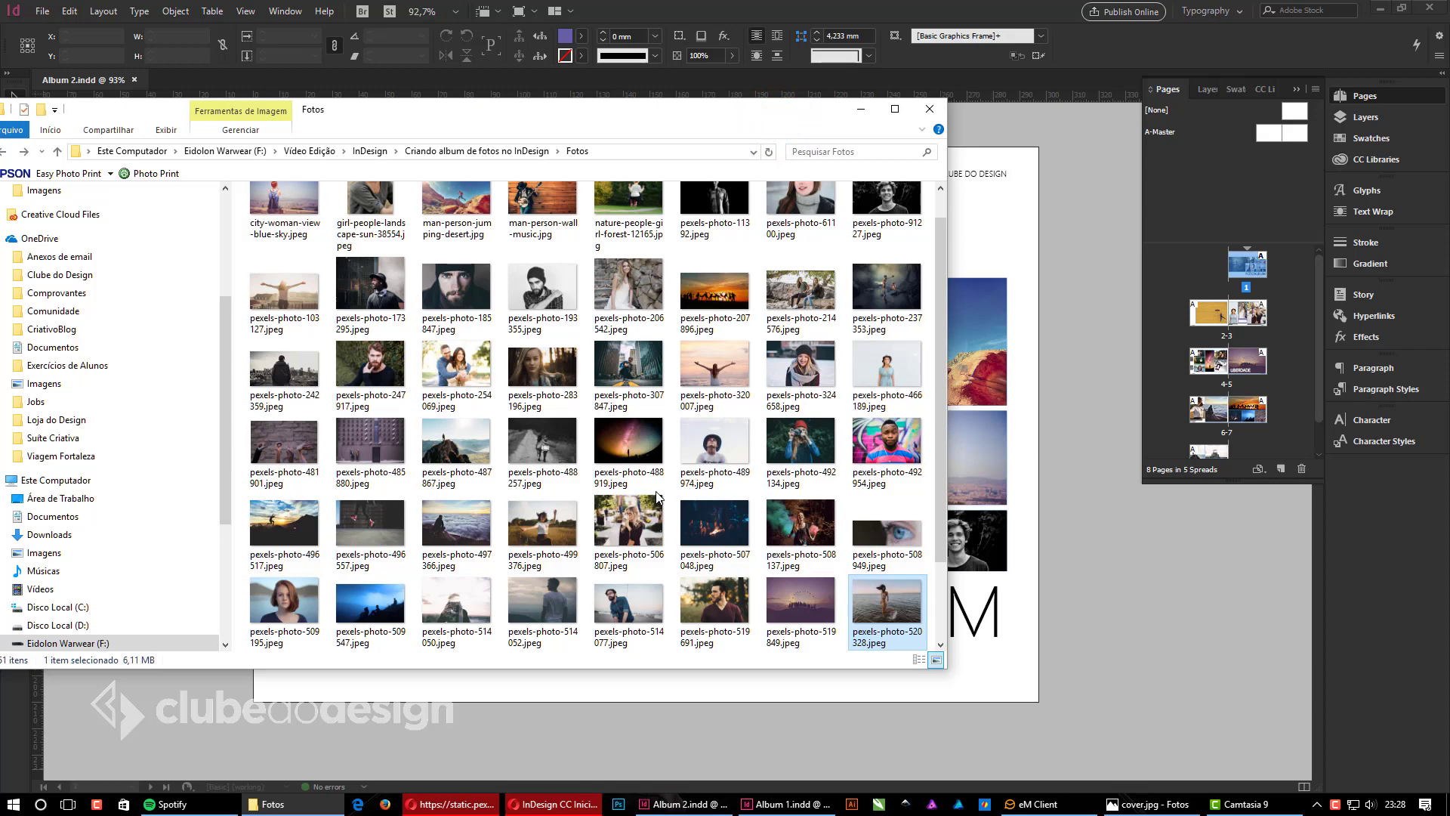
{"action": "left_click", "coordinate": [1157, 569]}
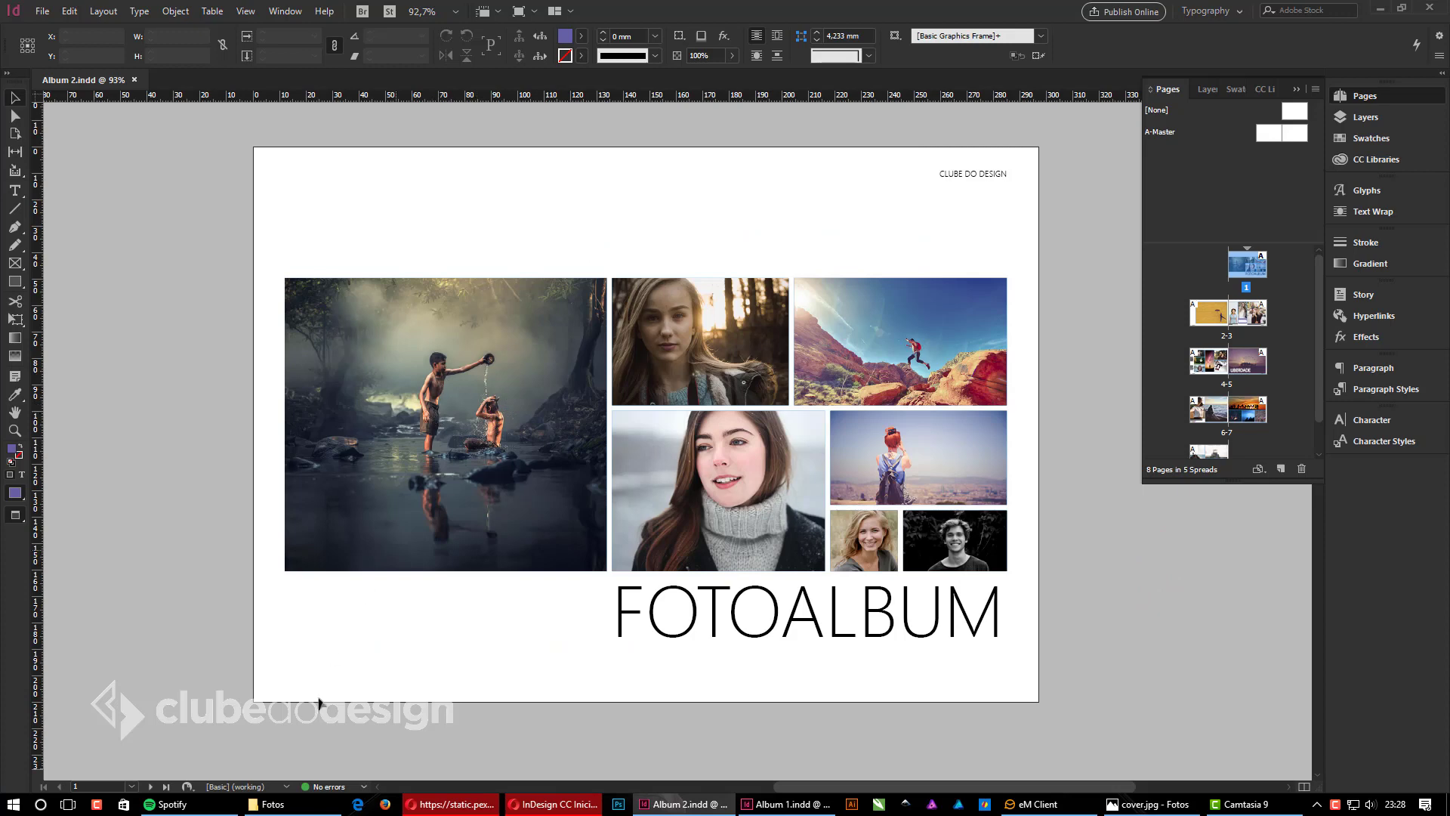
{"action": "left_click", "coordinate": [481, 459]}
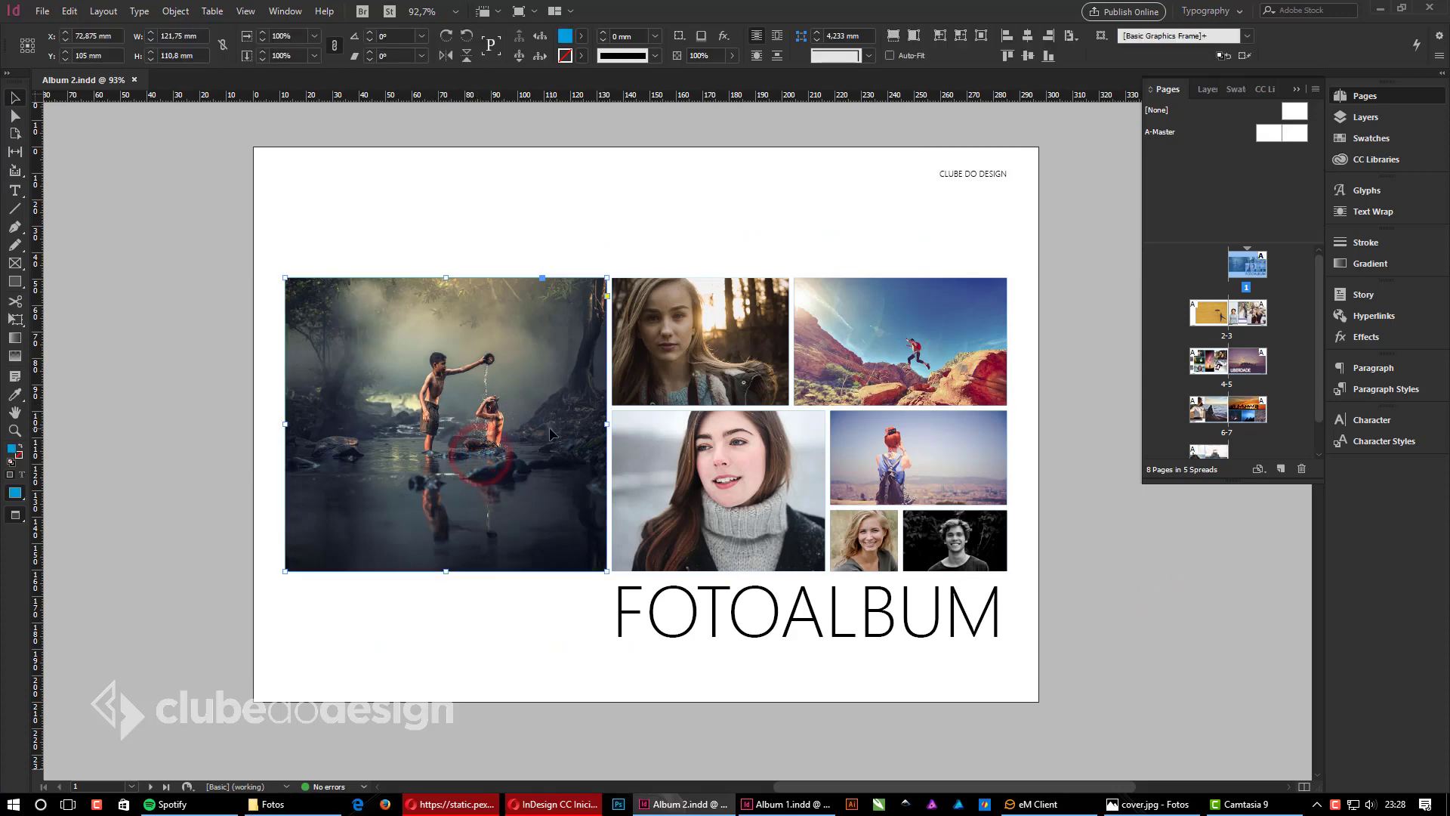
{"action": "key", "text": "w"}
{"action": "left_click", "coordinate": [277, 251]}
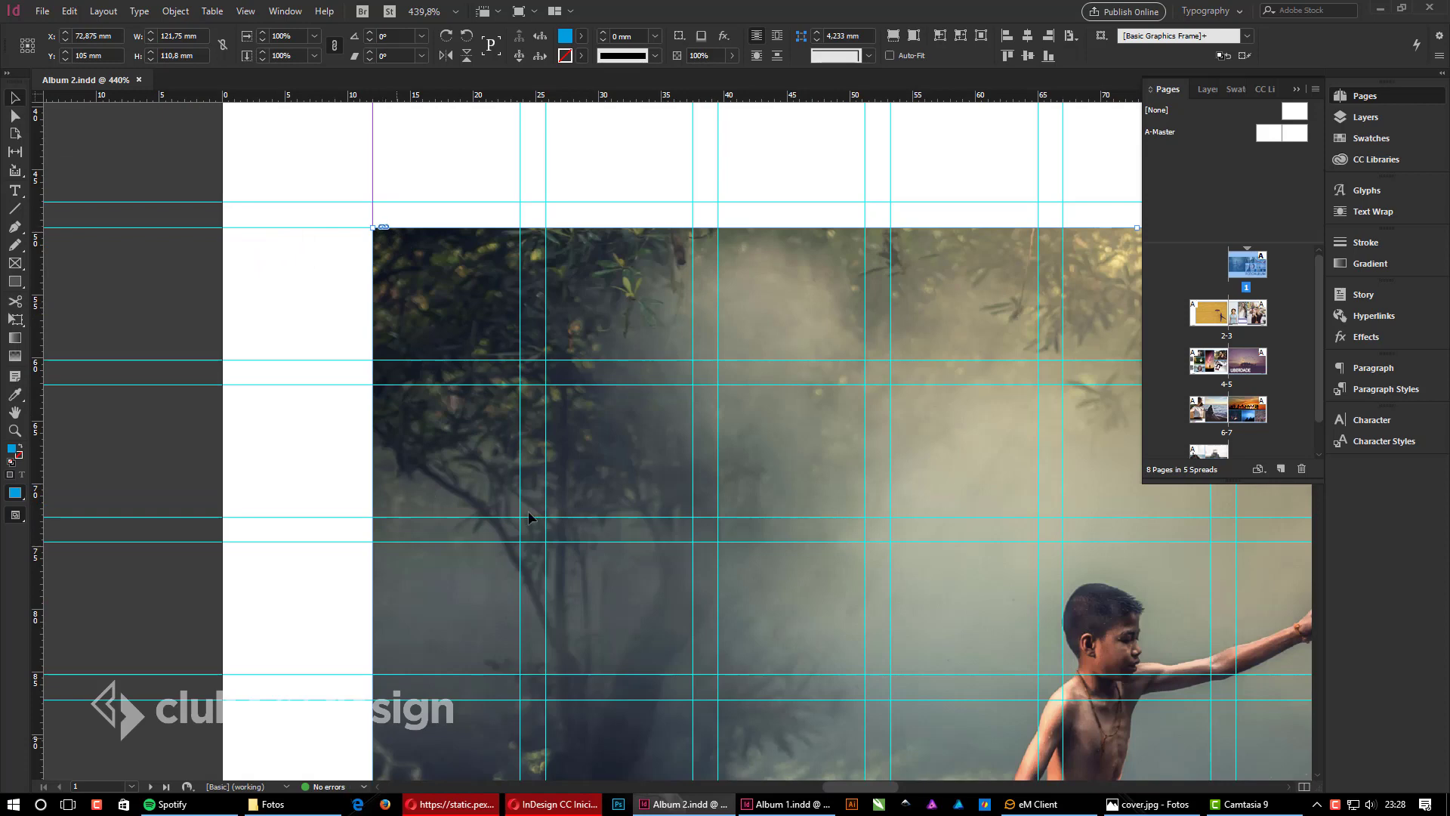
Step: Switch to File Explorer and delete the river photo's source file pexels-photo-237353.jpeg from the Fotos folder
{"action": "left_click", "coordinate": [323, 807]}
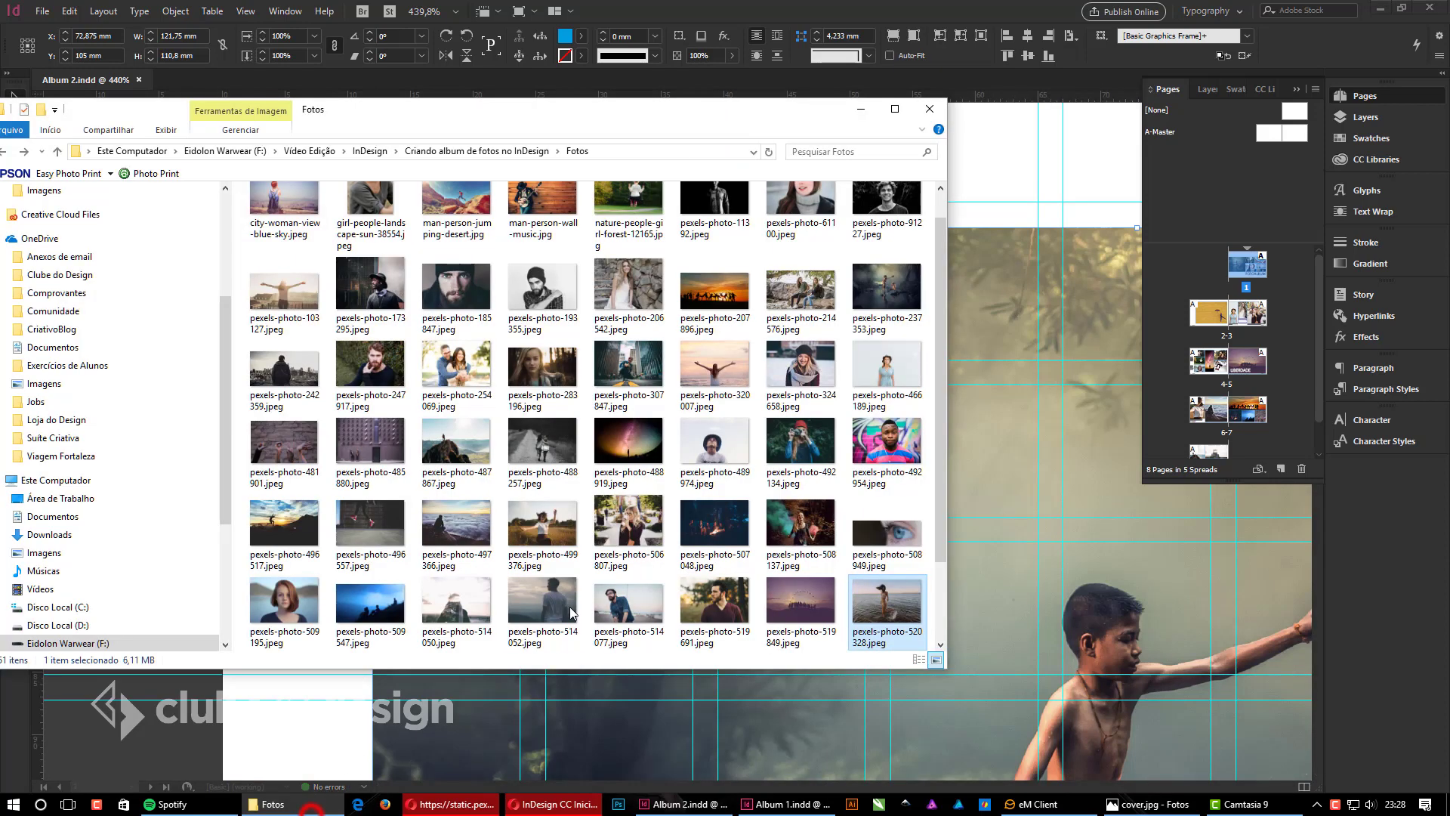
{"action": "scroll", "coordinate": [867, 541], "scroll_direction": "up", "scroll_amount": 1}
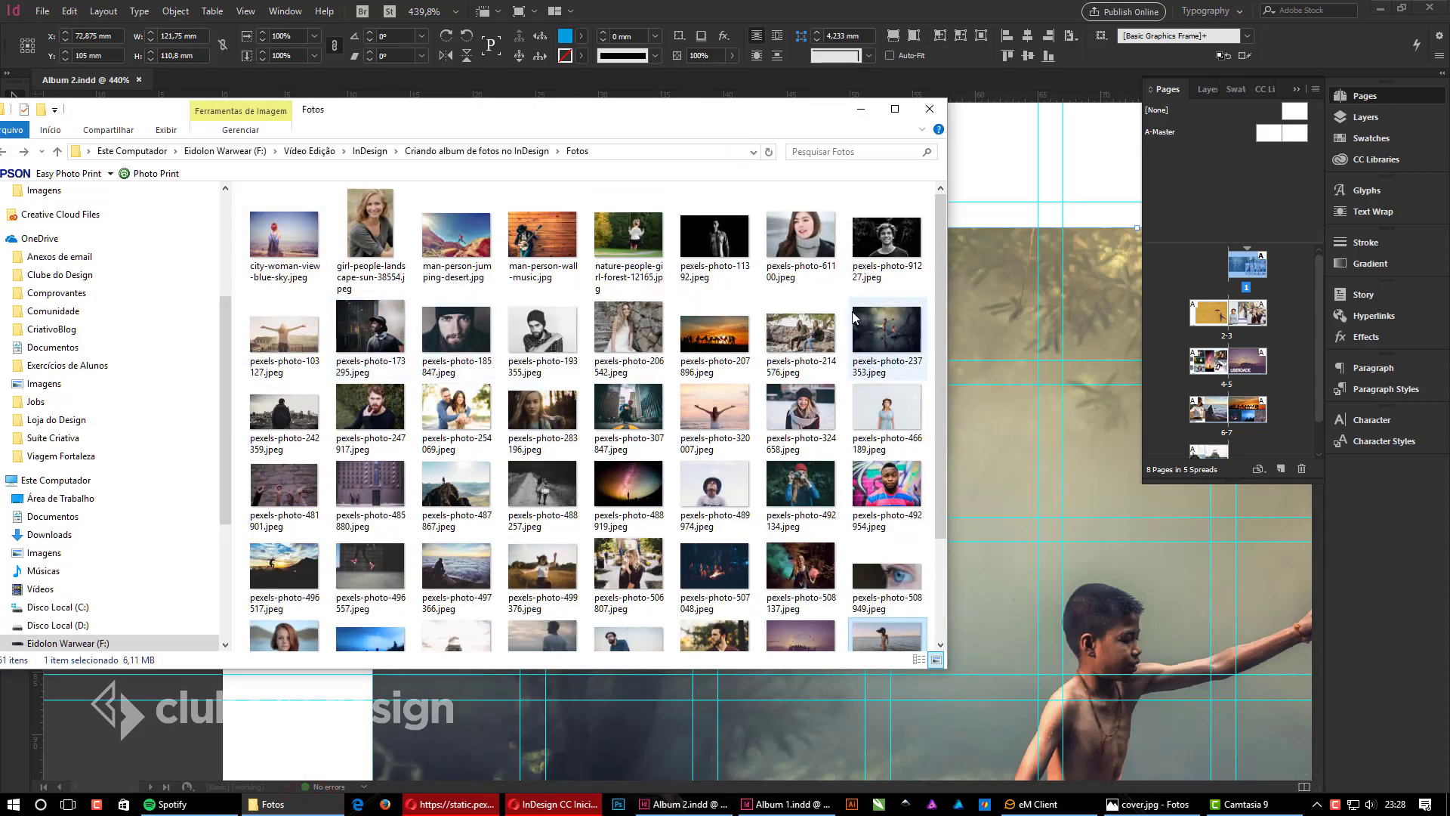
{"action": "scroll", "coordinate": [854, 317], "scroll_direction": "down", "scroll_amount": 1}
{"action": "scroll", "coordinate": [642, 608], "scroll_direction": "up", "scroll_amount": 1}
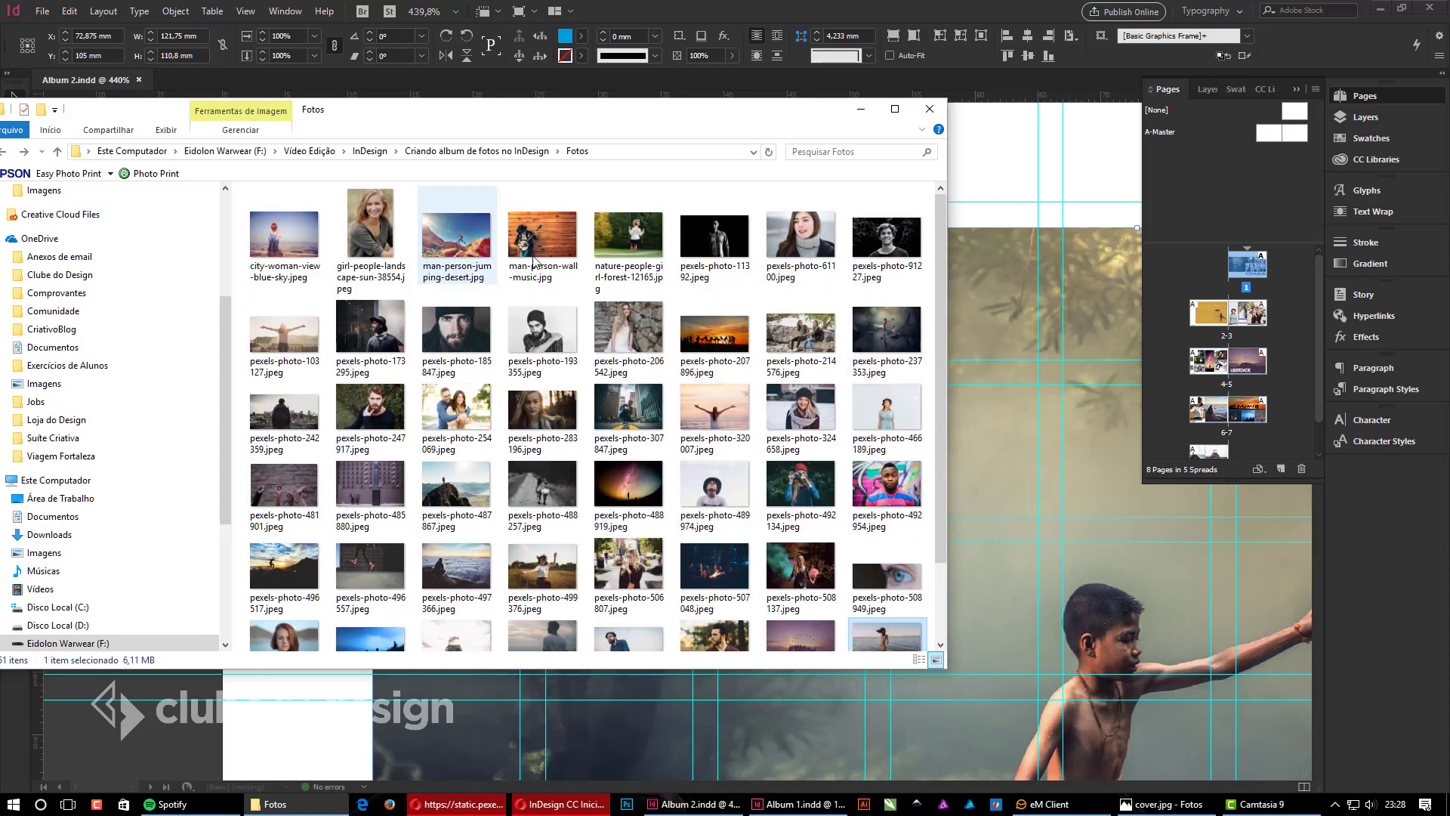
{"action": "left_click", "coordinate": [899, 336]}
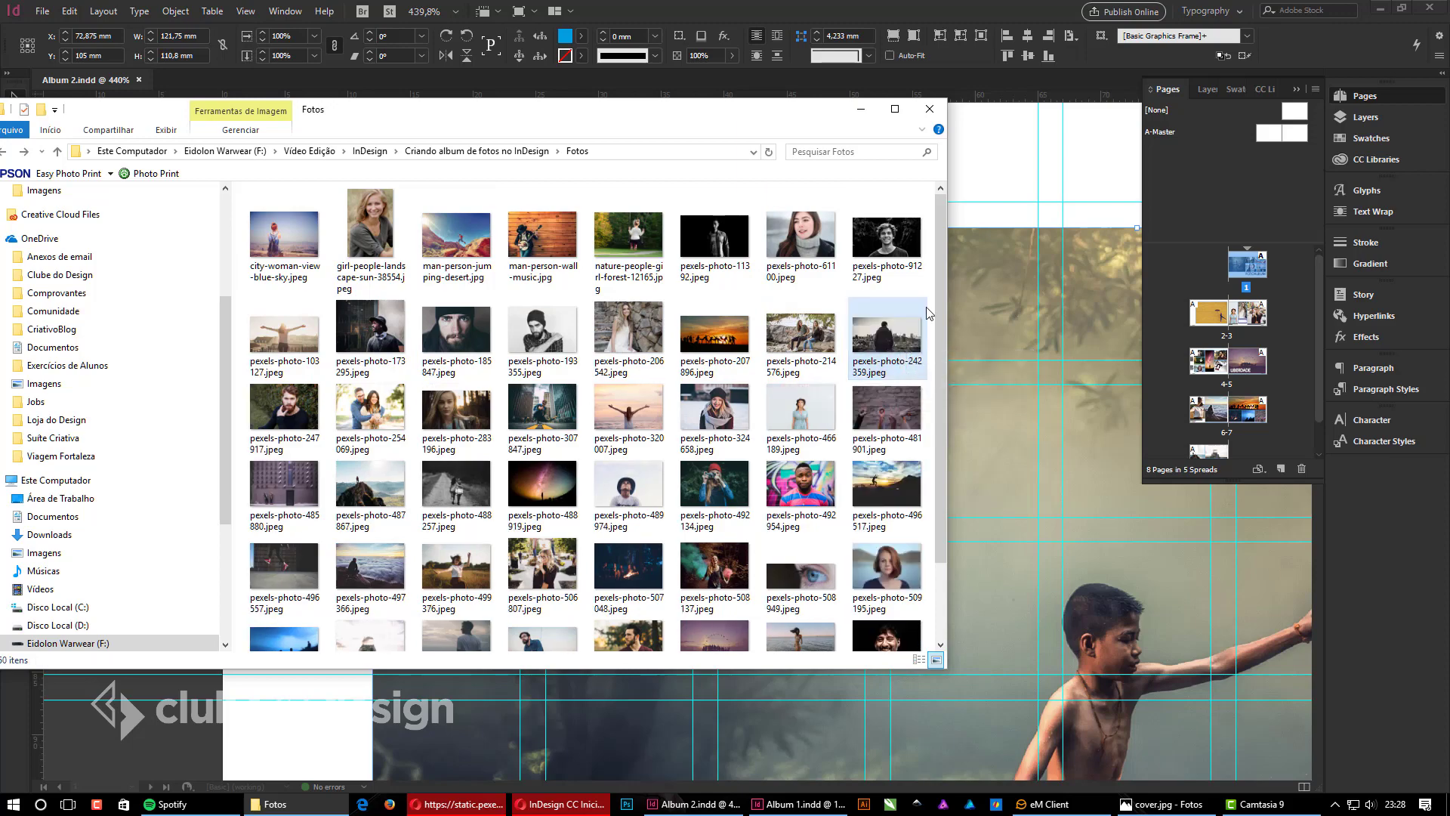
Step: Switch back to InDesign and examine the link status and display of the cover's river photo at 300% down to 150%
{"action": "left_click", "coordinate": [1012, 172], "text": "alt"}
{"action": "left_click", "coordinate": [951, 504], "text": "ctrl+alt"}
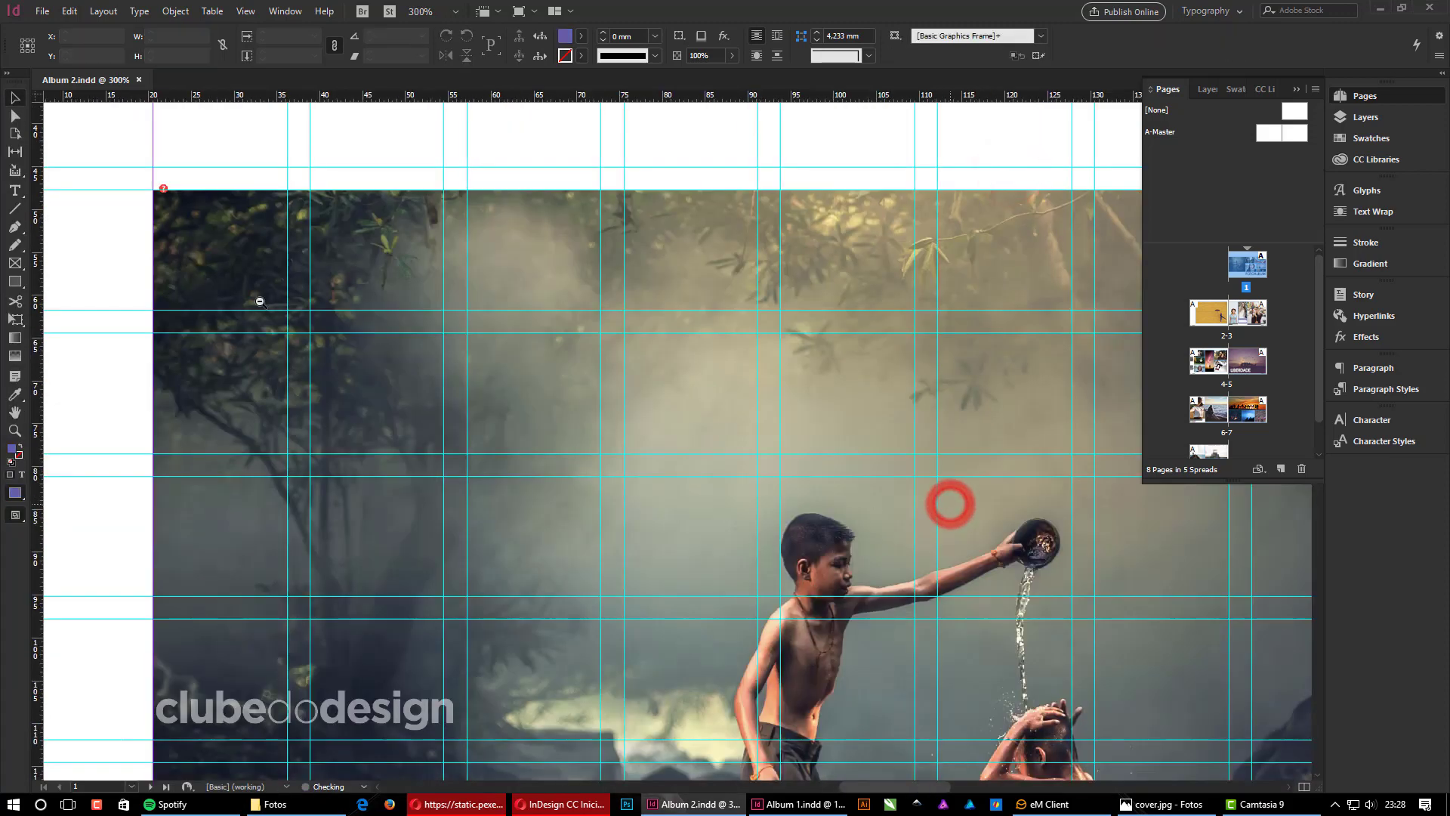
{"action": "left_click", "coordinate": [259, 301]}
{"action": "left_click_drag", "start_coordinate": [290, 313], "coordinate": [406, 343]}
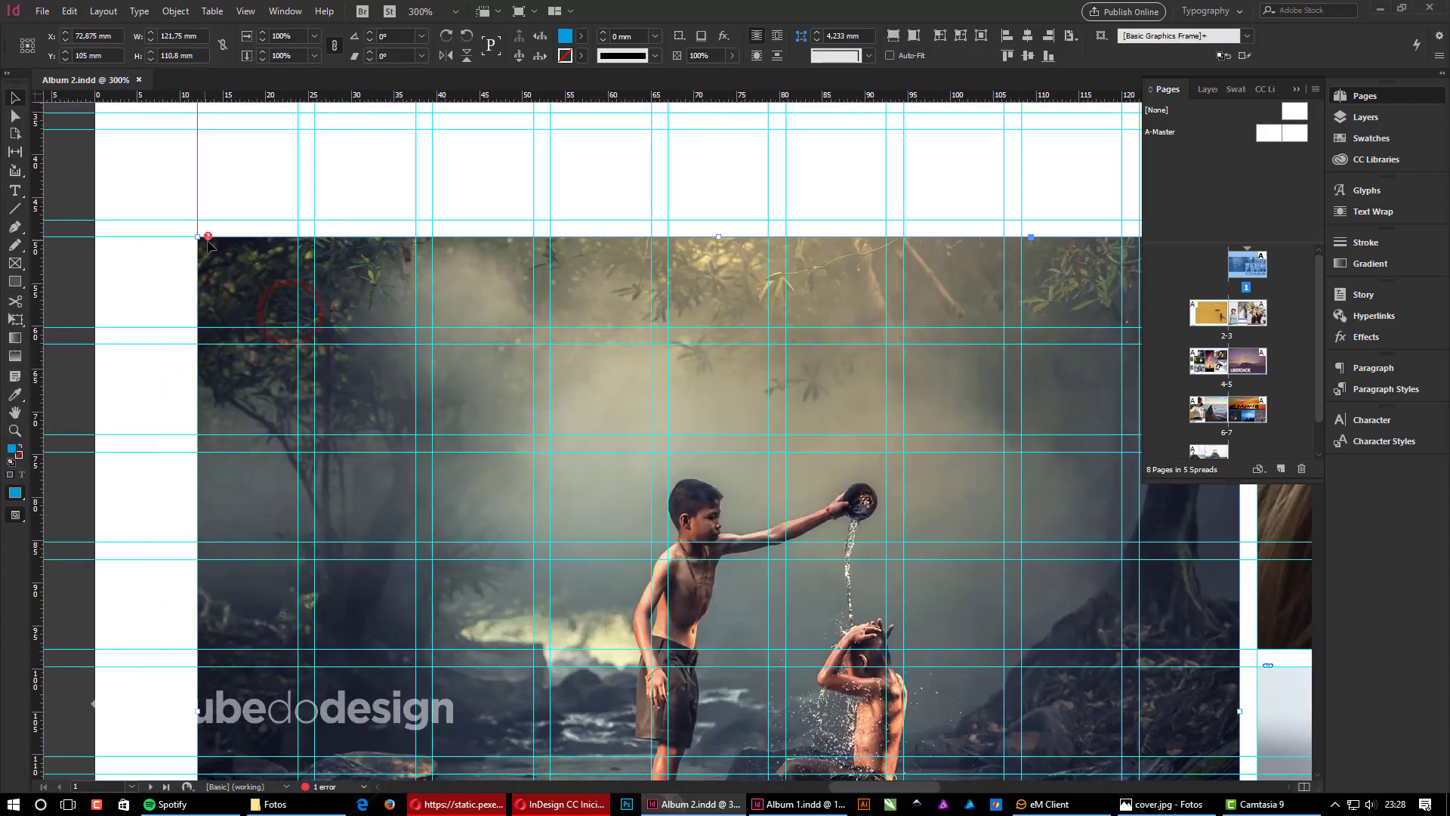
{"action": "left_click_drag", "start_coordinate": [851, 588], "coordinate": [878, 523]}
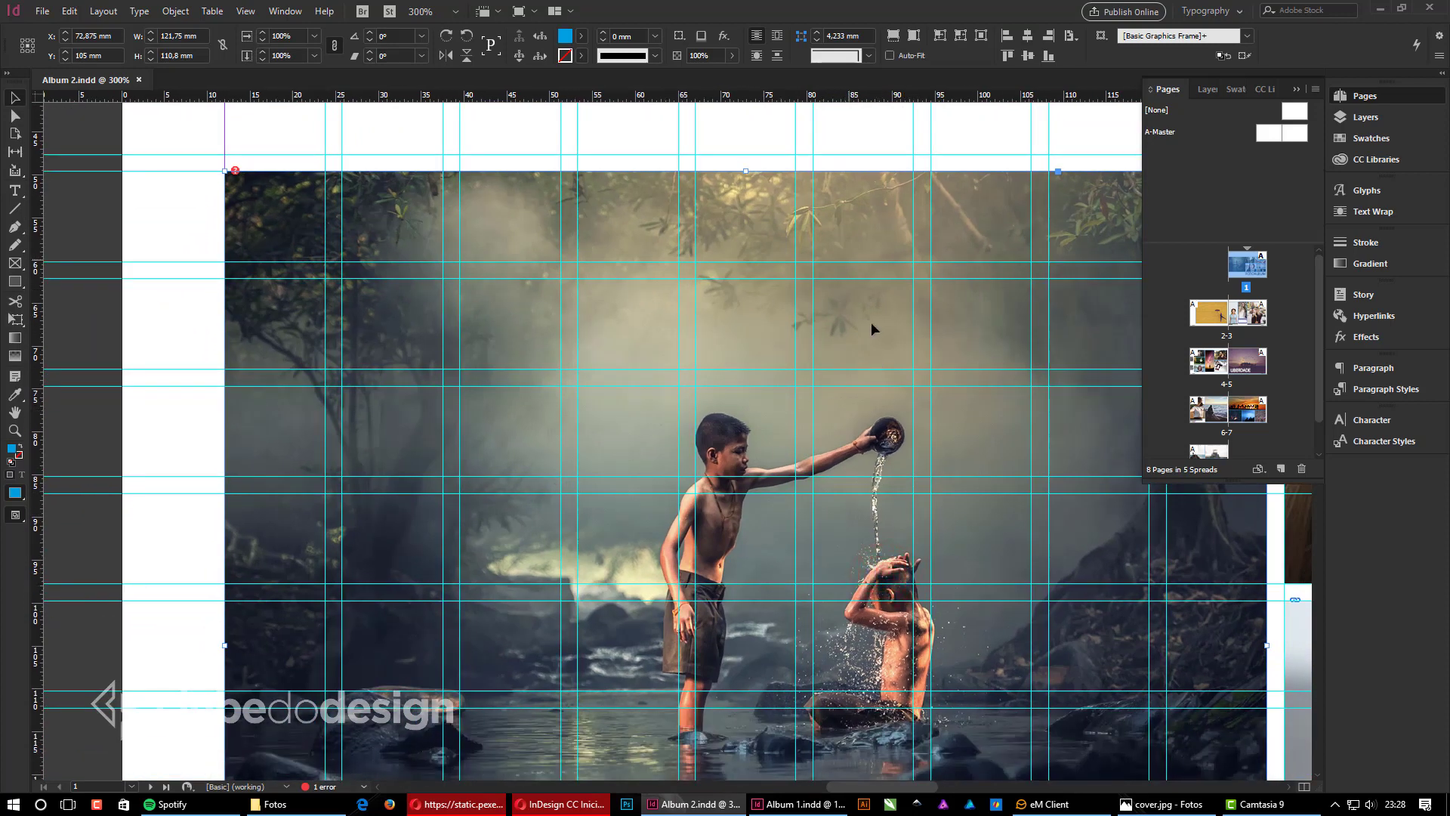
{"action": "left_click", "coordinate": [648, 318], "text": "ctrl+alt"}
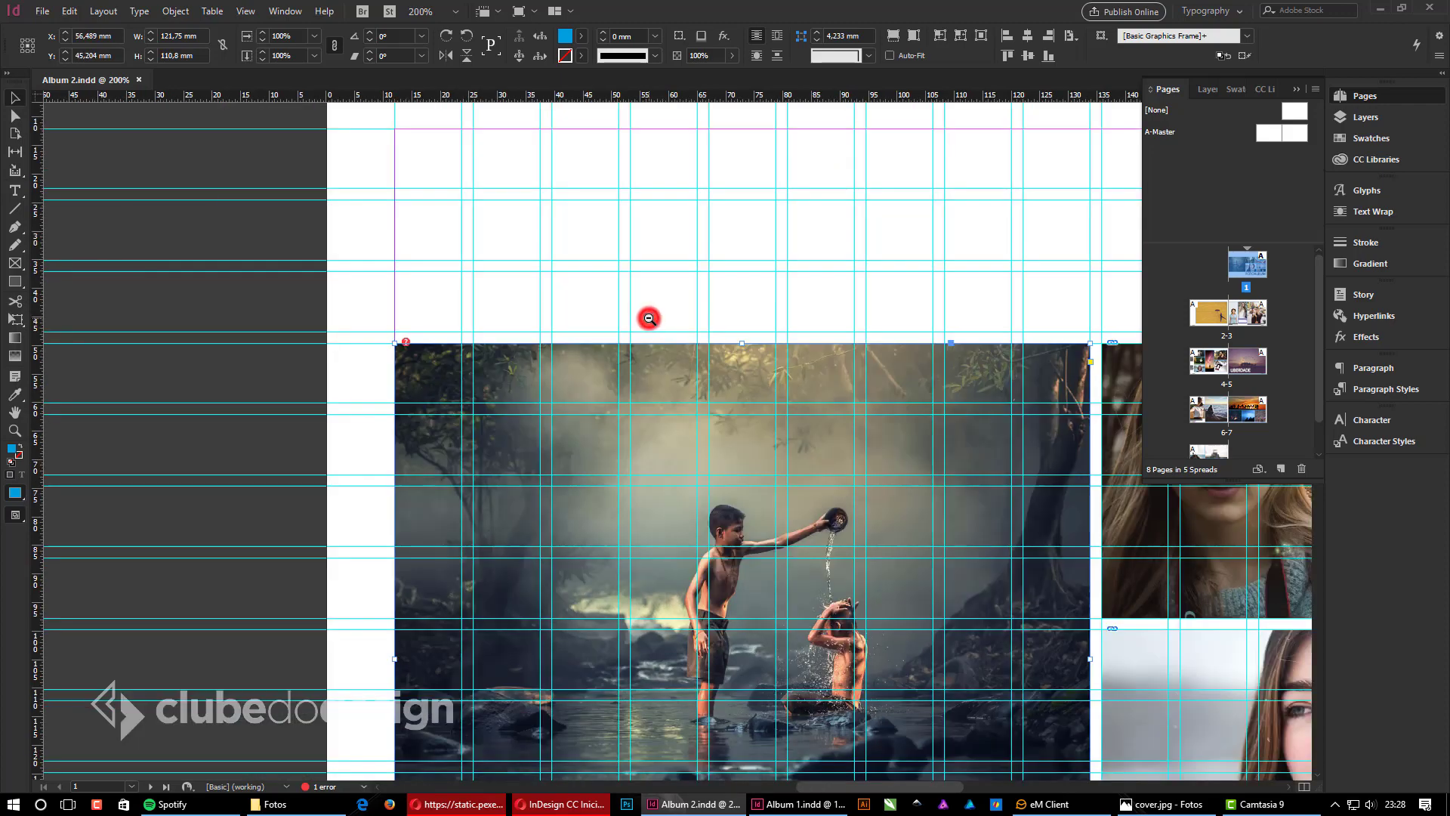
{"action": "left_click", "coordinate": [648, 318], "text": "ctrl+alt"}
{"action": "left_click_drag", "start_coordinate": [757, 531], "coordinate": [688, 370]}
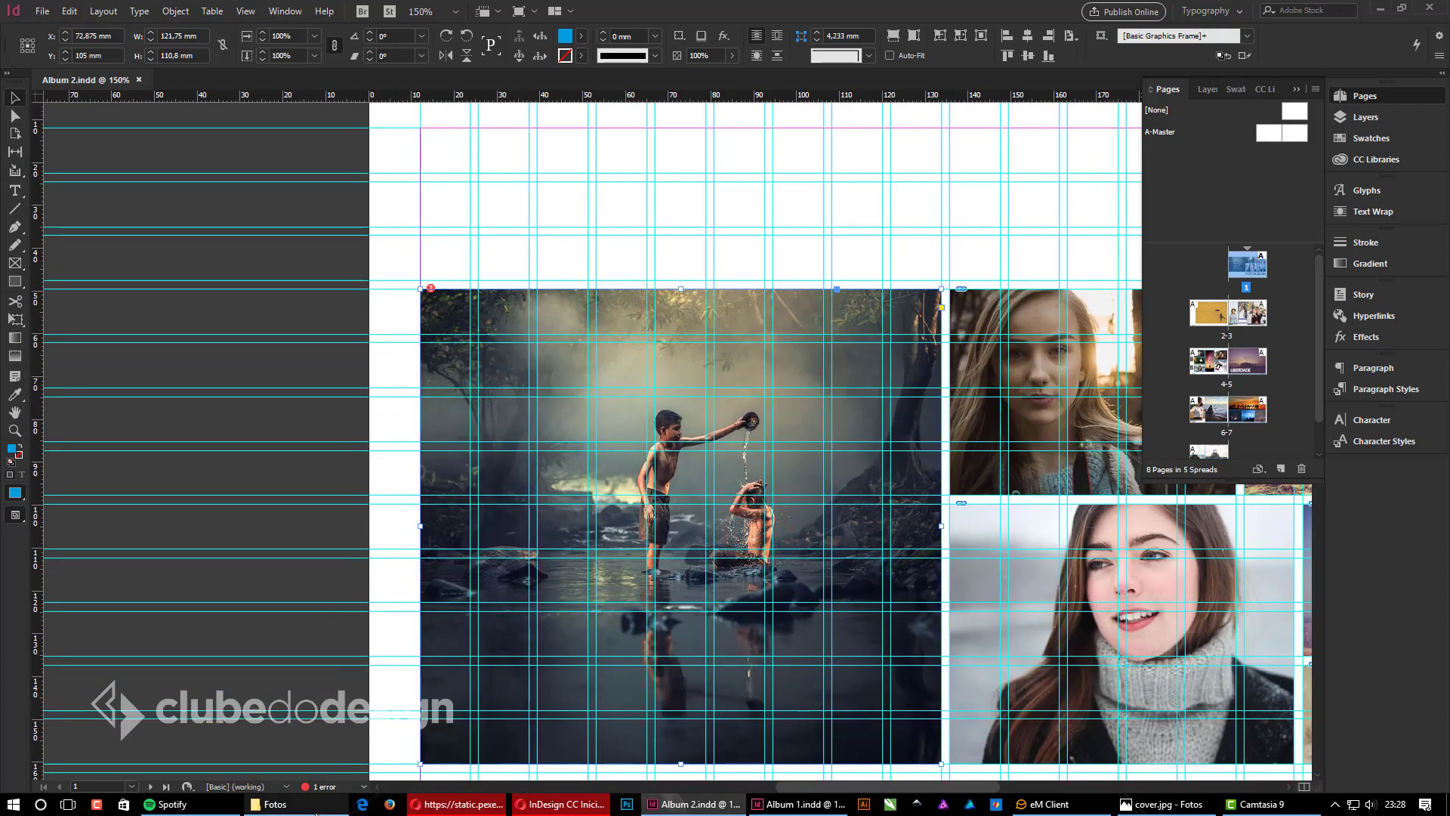
Step: Switch to the Fotos folder in File Explorer and undo the deletion of the river photo's source file
{"action": "left_click", "coordinate": [302, 806]}
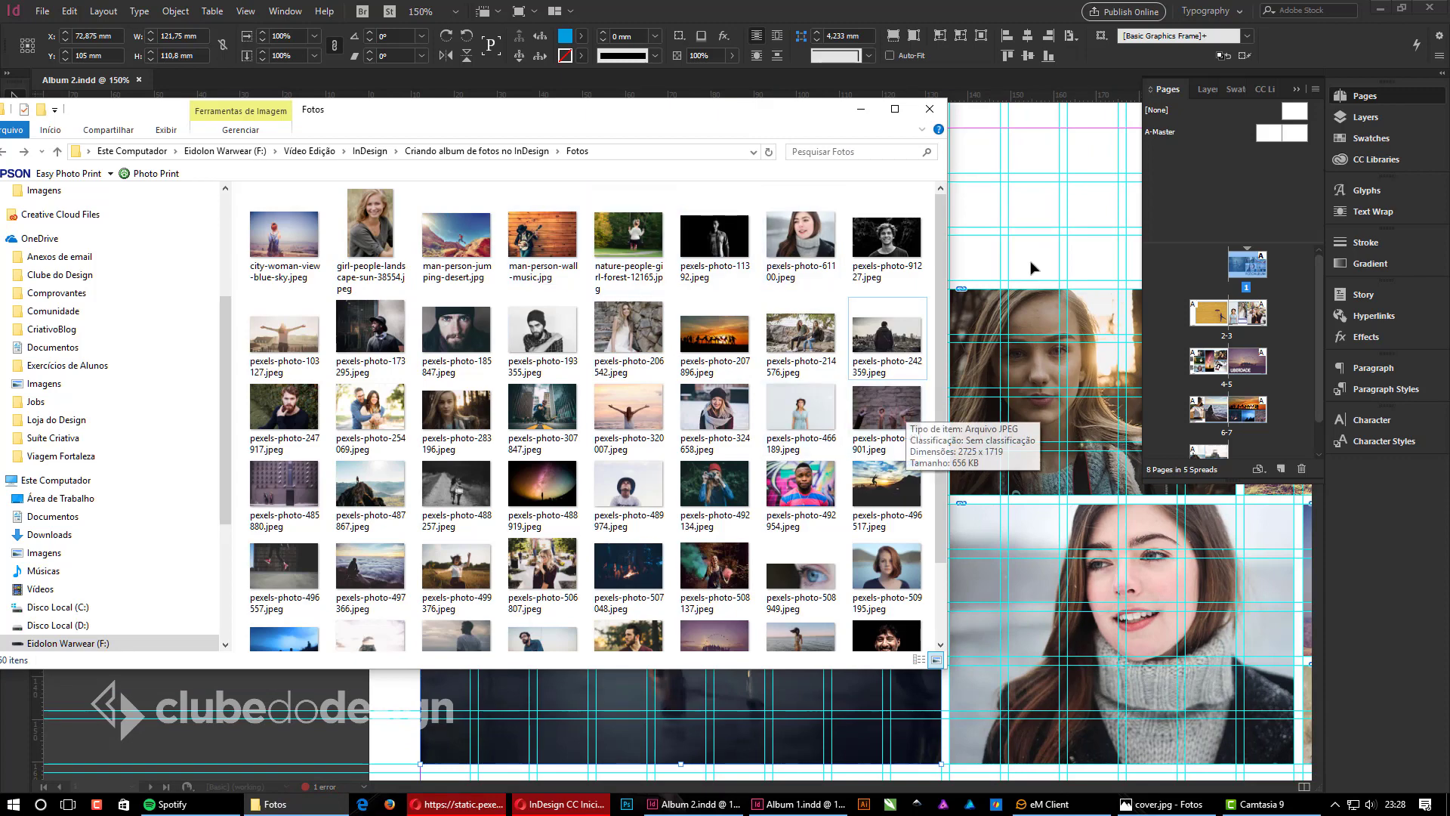
{"action": "right_click", "coordinate": [791, 291]}
{"action": "mouse_move", "coordinate": [849, 453]}
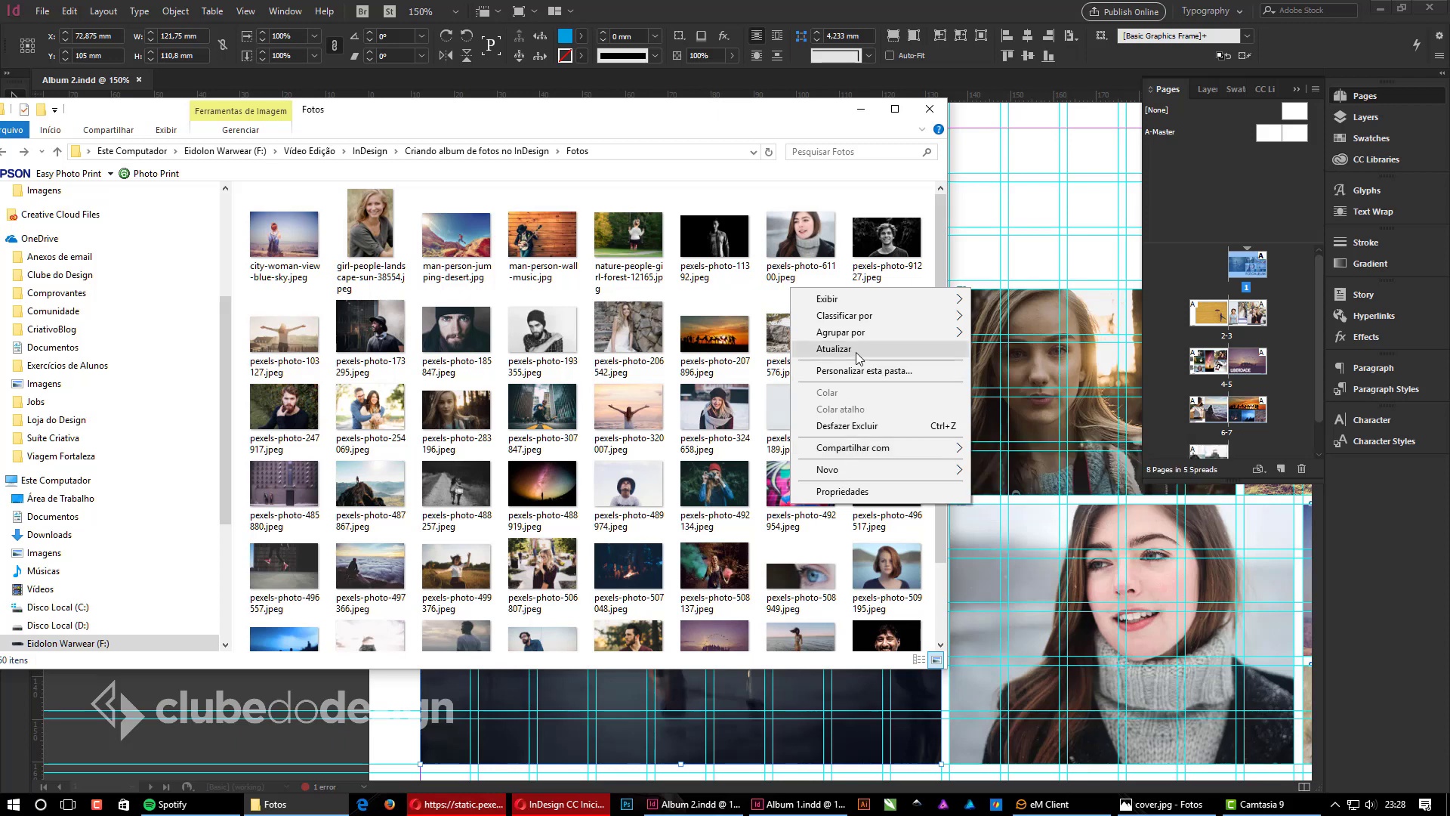
Step: Undo the last file deletion in the Fotos folder and return to the Album 2 cover in InDesign
{"action": "left_click", "coordinate": [848, 425]}
{"action": "left_click", "coordinate": [1013, 201]}
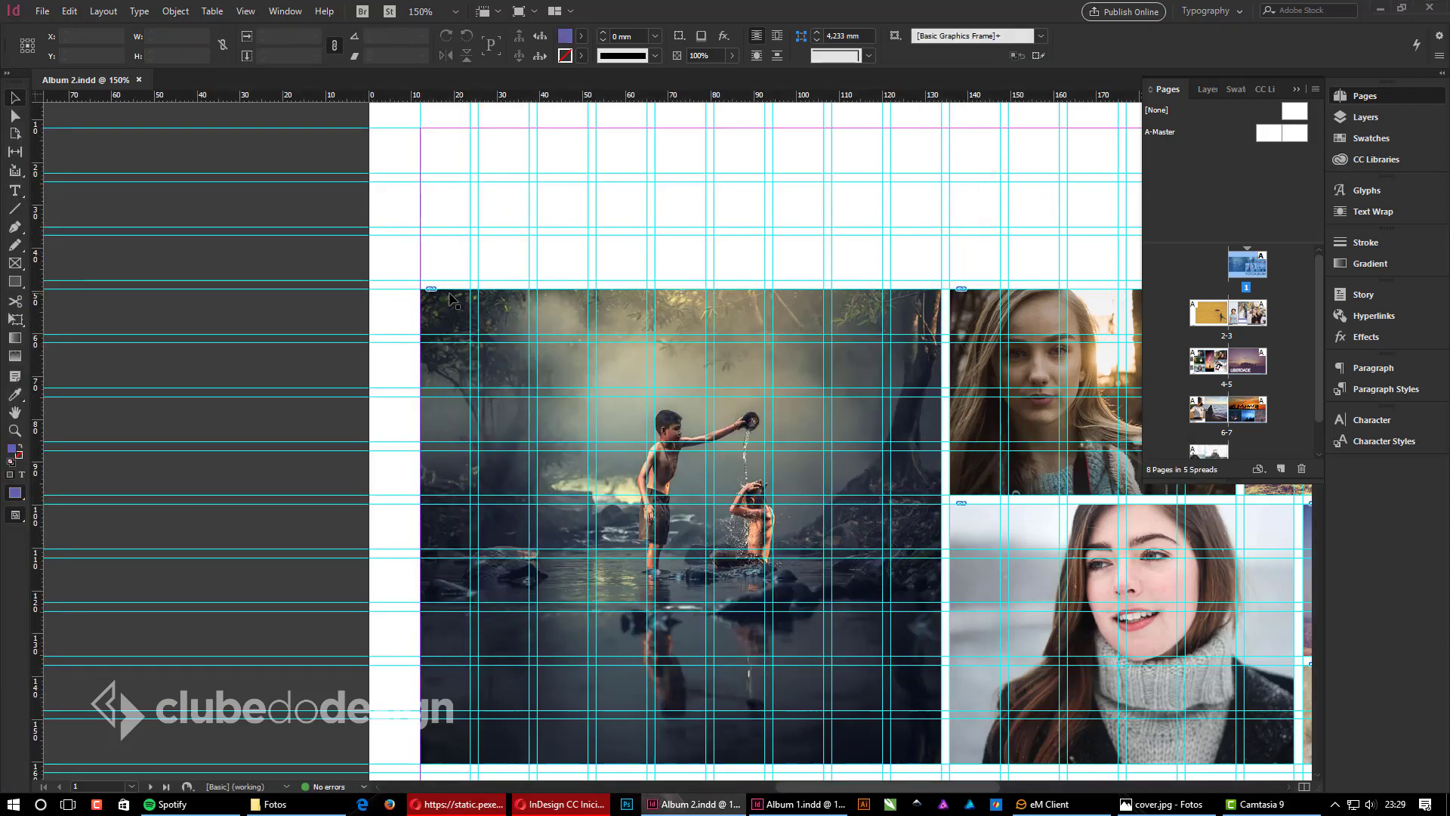
{"action": "left_click", "coordinate": [533, 239]}
{"action": "left_click_drag", "start_coordinate": [837, 604], "coordinate": [515, 453]}
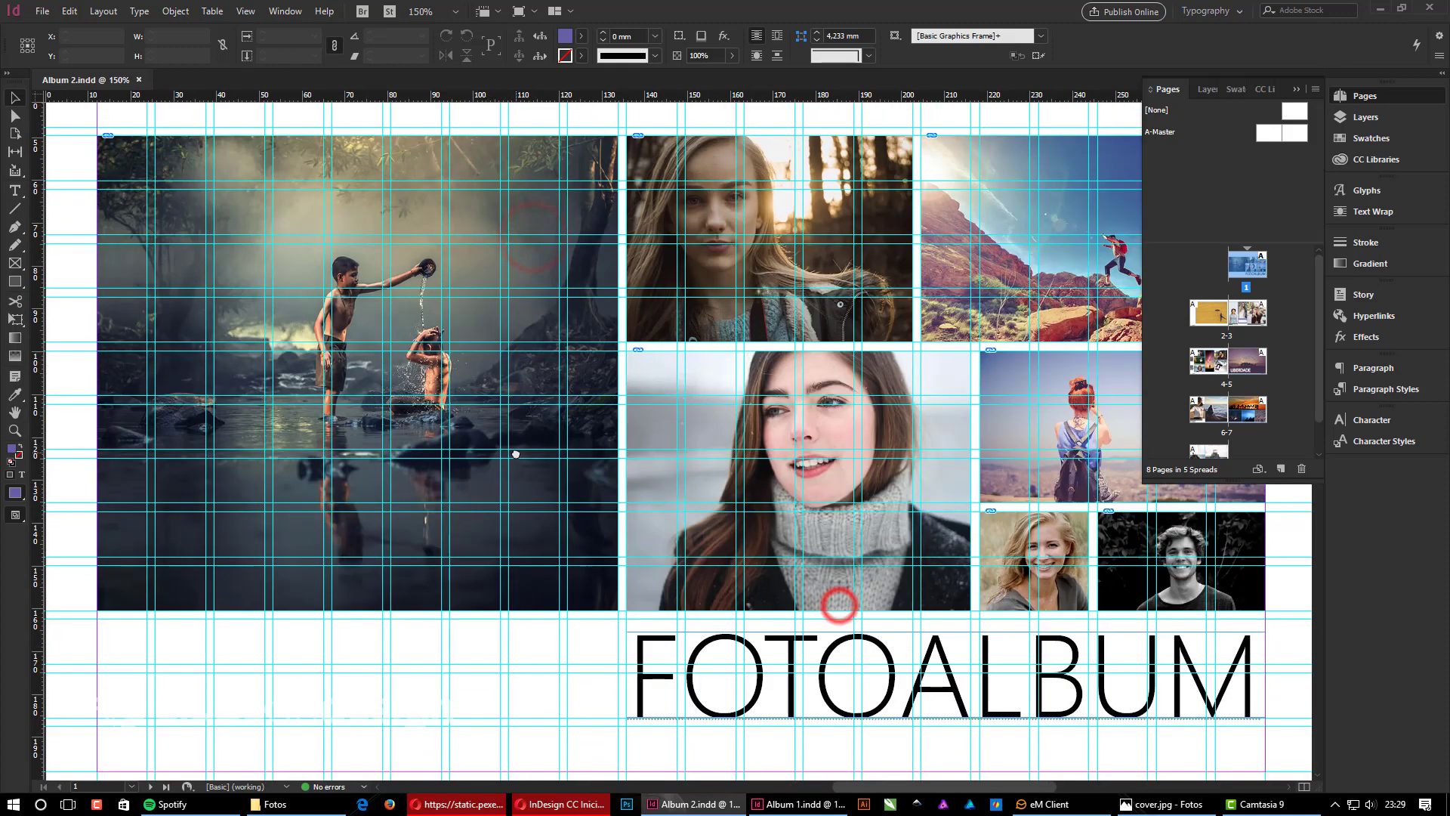
{"action": "left_click", "coordinate": [582, 435], "text": "ctrl+alt"}
{"action": "left_click_drag", "start_coordinate": [842, 546], "coordinate": [776, 551]}
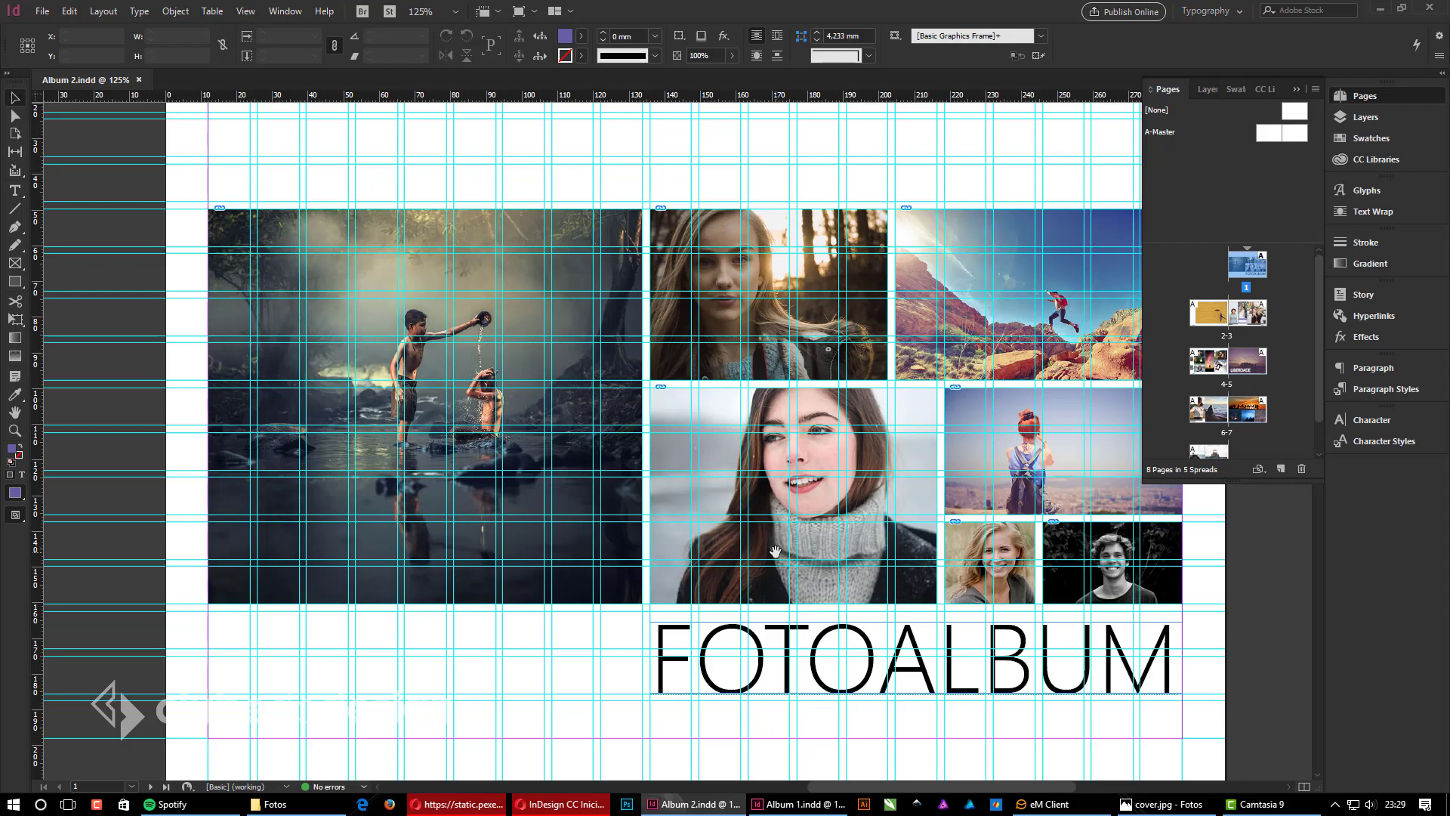
Step: Show the document's linked files for the large cover photo and look through the list
{"action": "left_click", "coordinate": [505, 351]}
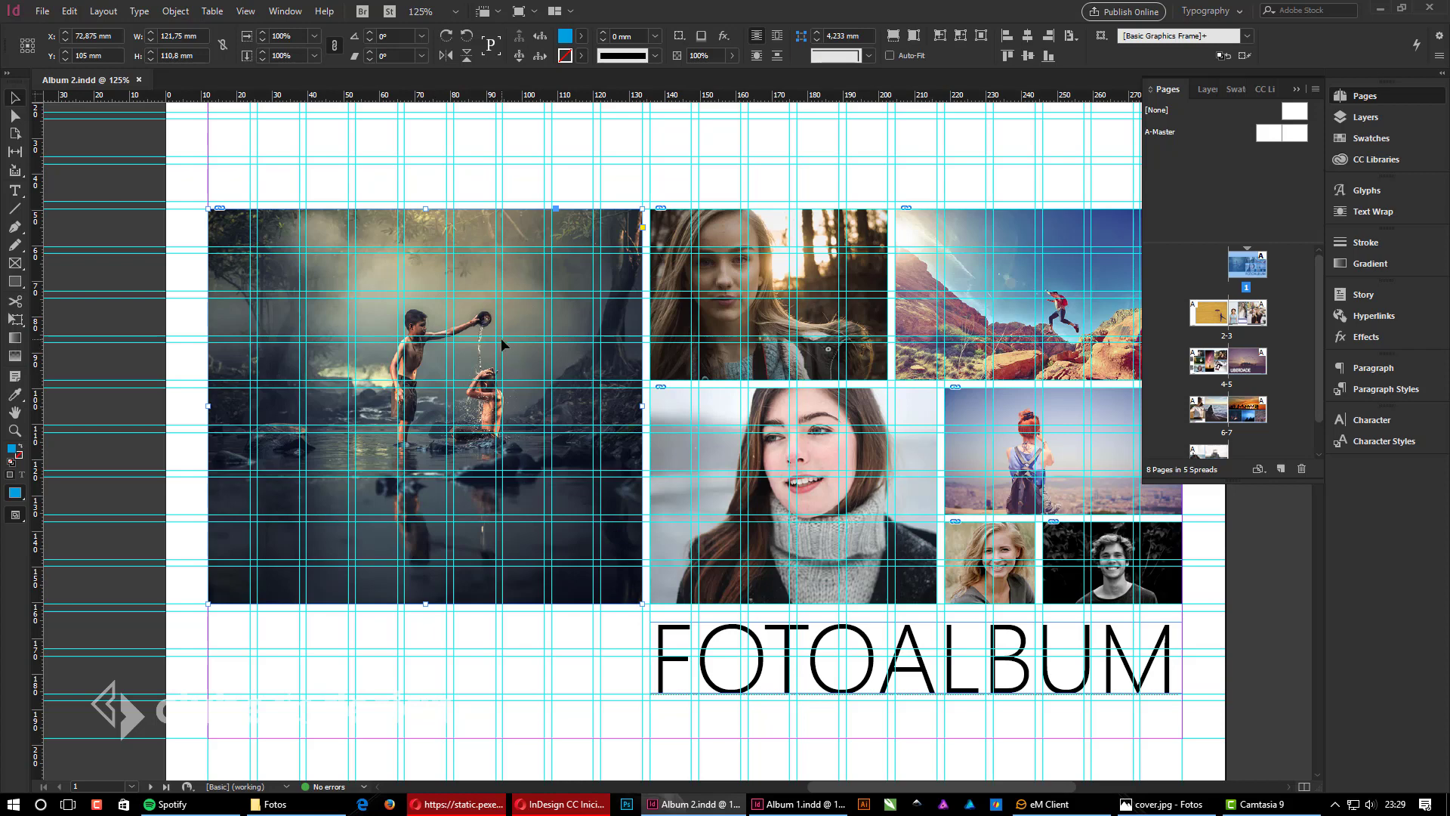
{"action": "left_click", "coordinate": [277, 16]}
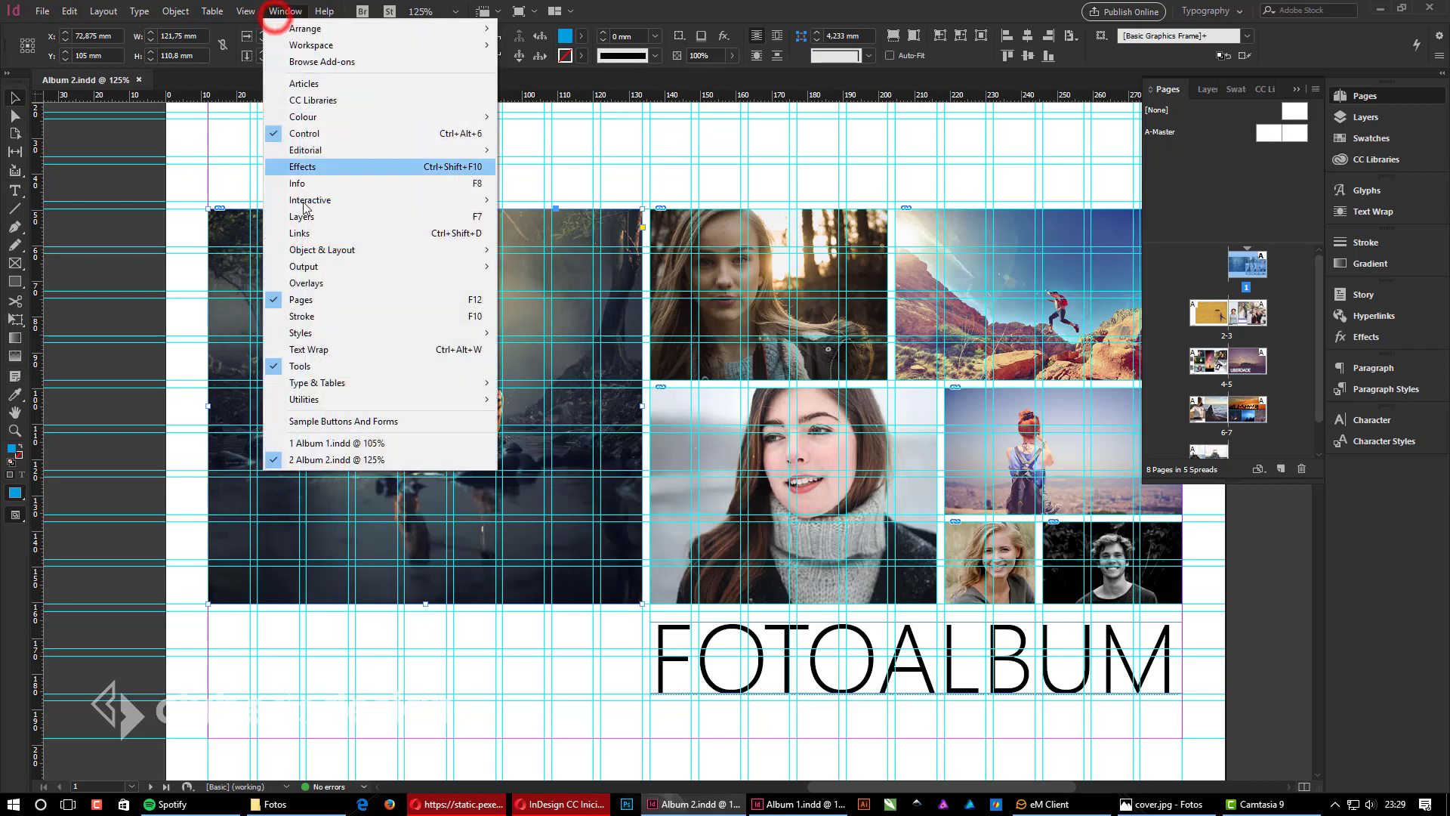
{"action": "left_click", "coordinate": [310, 219]}
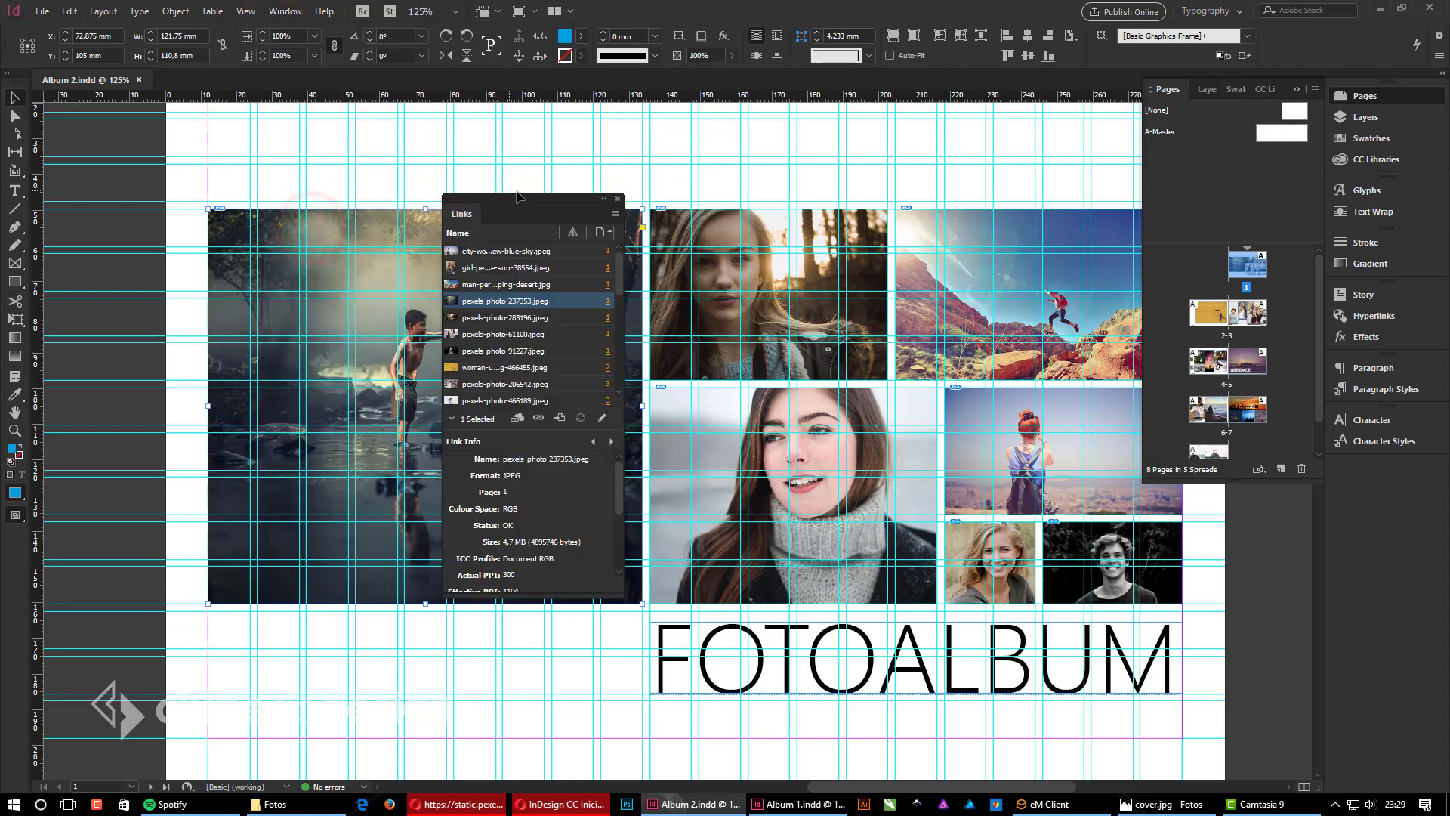
{"action": "left_click_drag", "start_coordinate": [540, 196], "coordinate": [792, 147]}
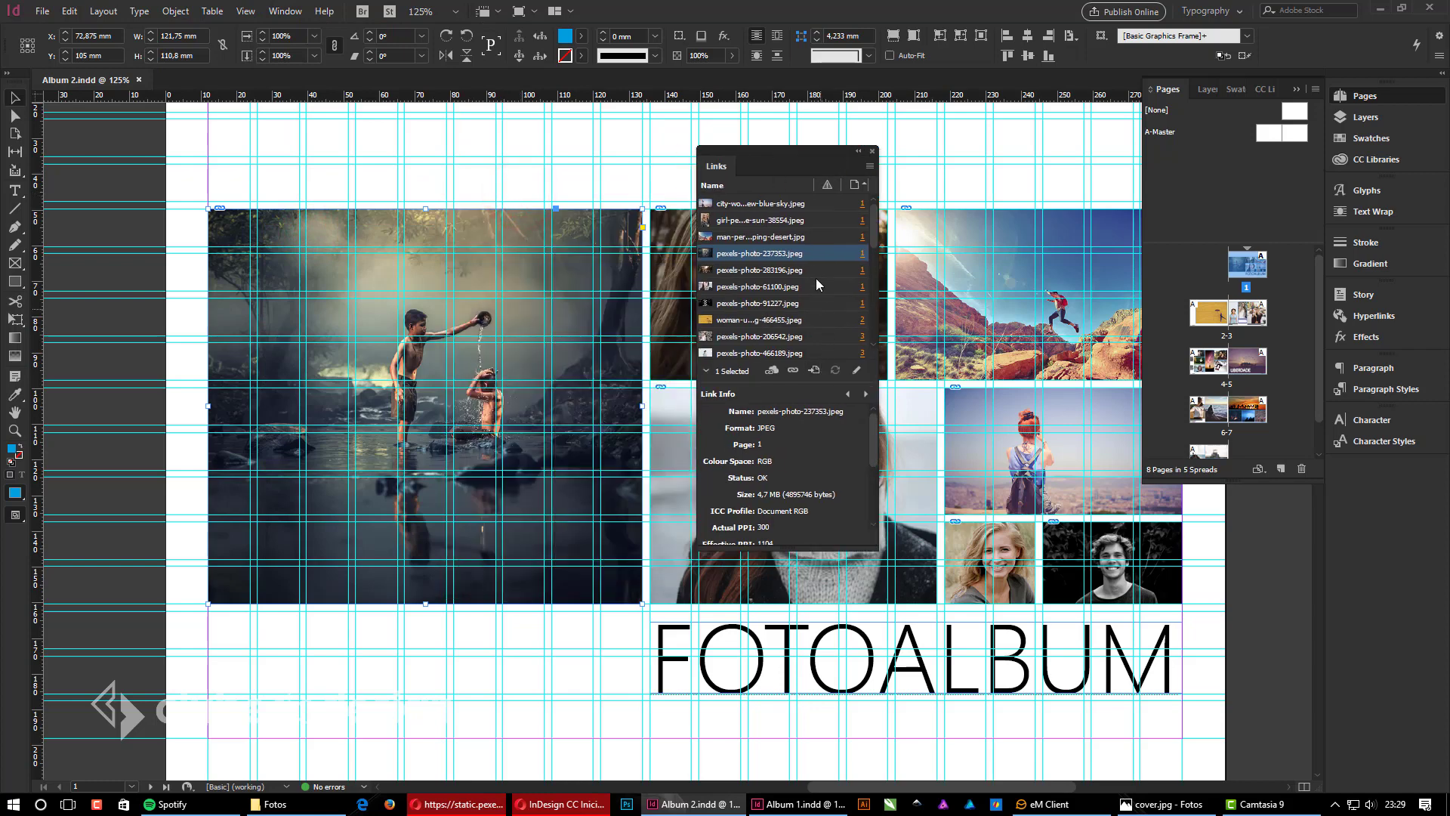
{"action": "scroll", "coordinate": [804, 233], "scroll_direction": "down", "scroll_amount": 6}
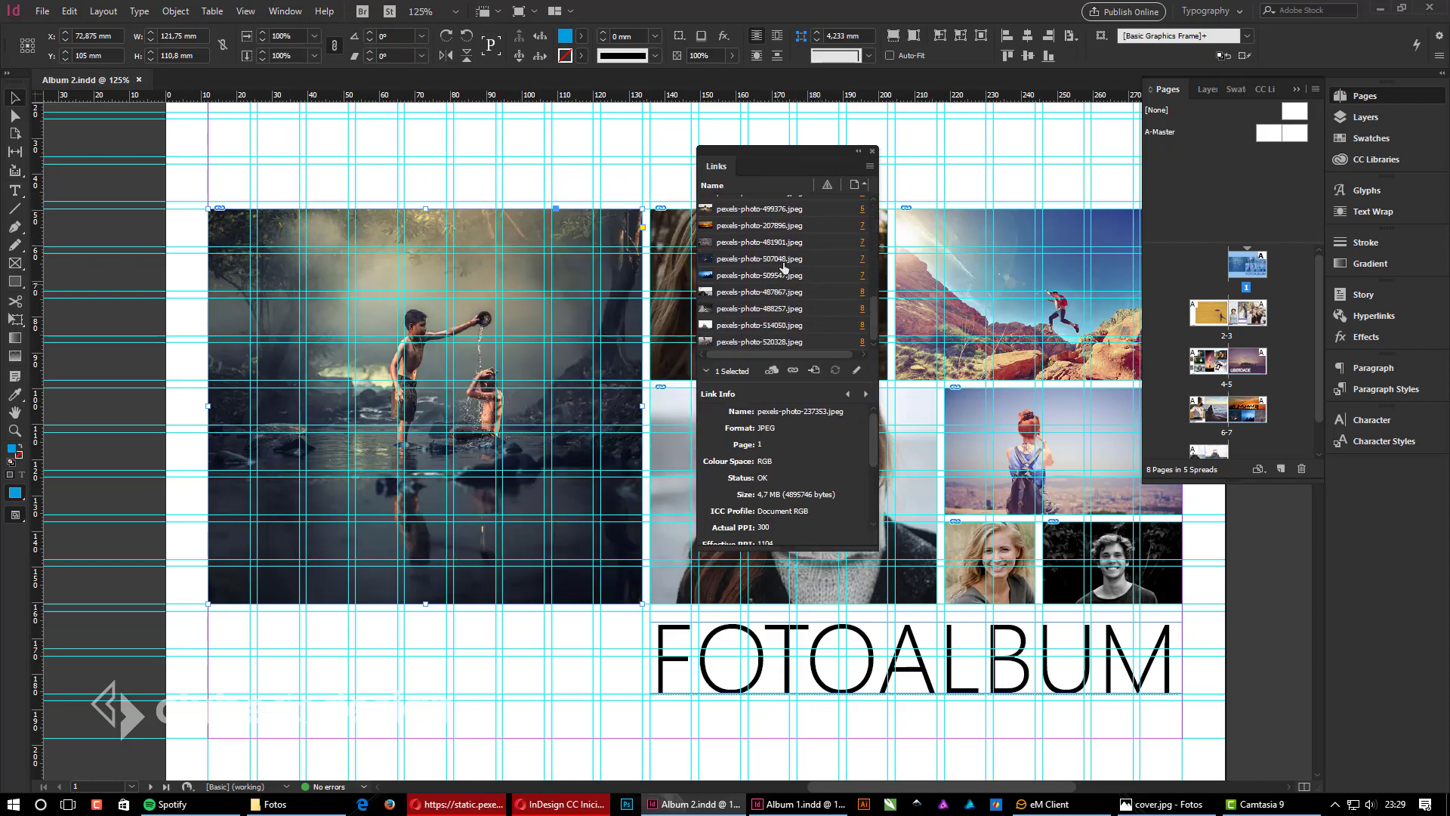
{"action": "scroll", "coordinate": [772, 326], "scroll_direction": "up", "scroll_amount": 6}
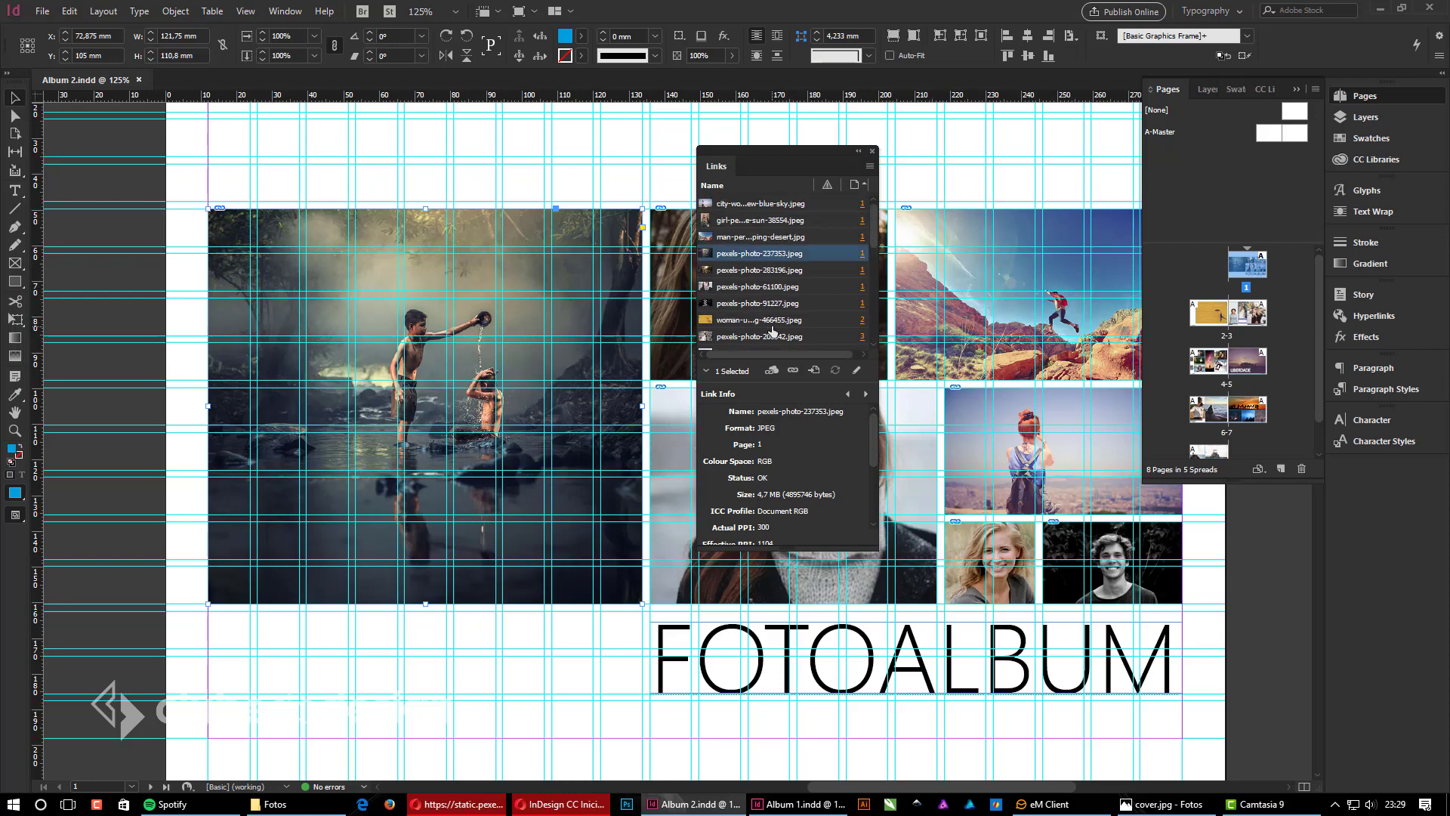
Step: Try embedding the linked image pexels-photo-237353.jpeg in the document, undo the embedding and save the file
{"action": "right_click", "coordinate": [744, 254]}
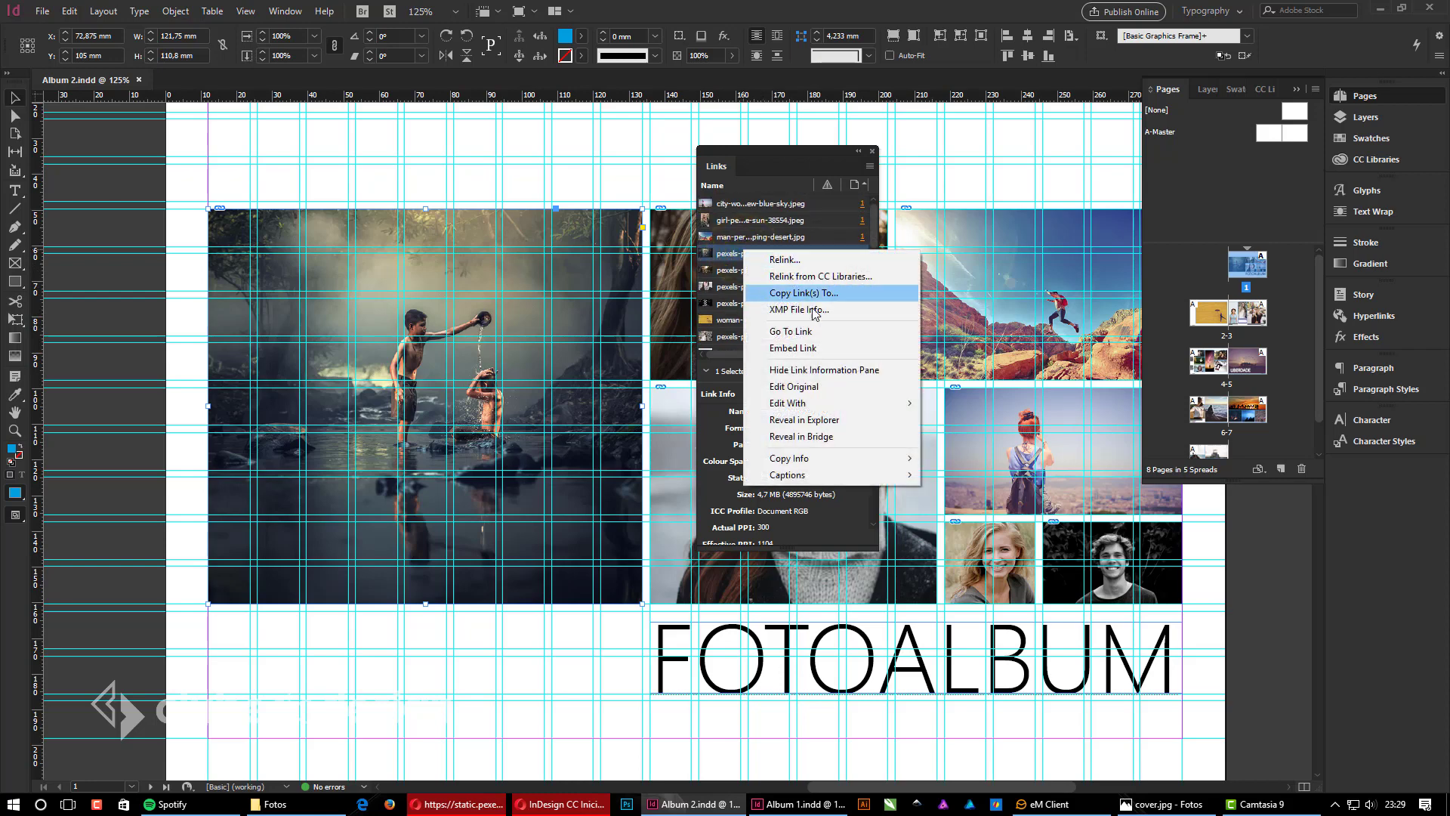
{"action": "left_click", "coordinate": [797, 348]}
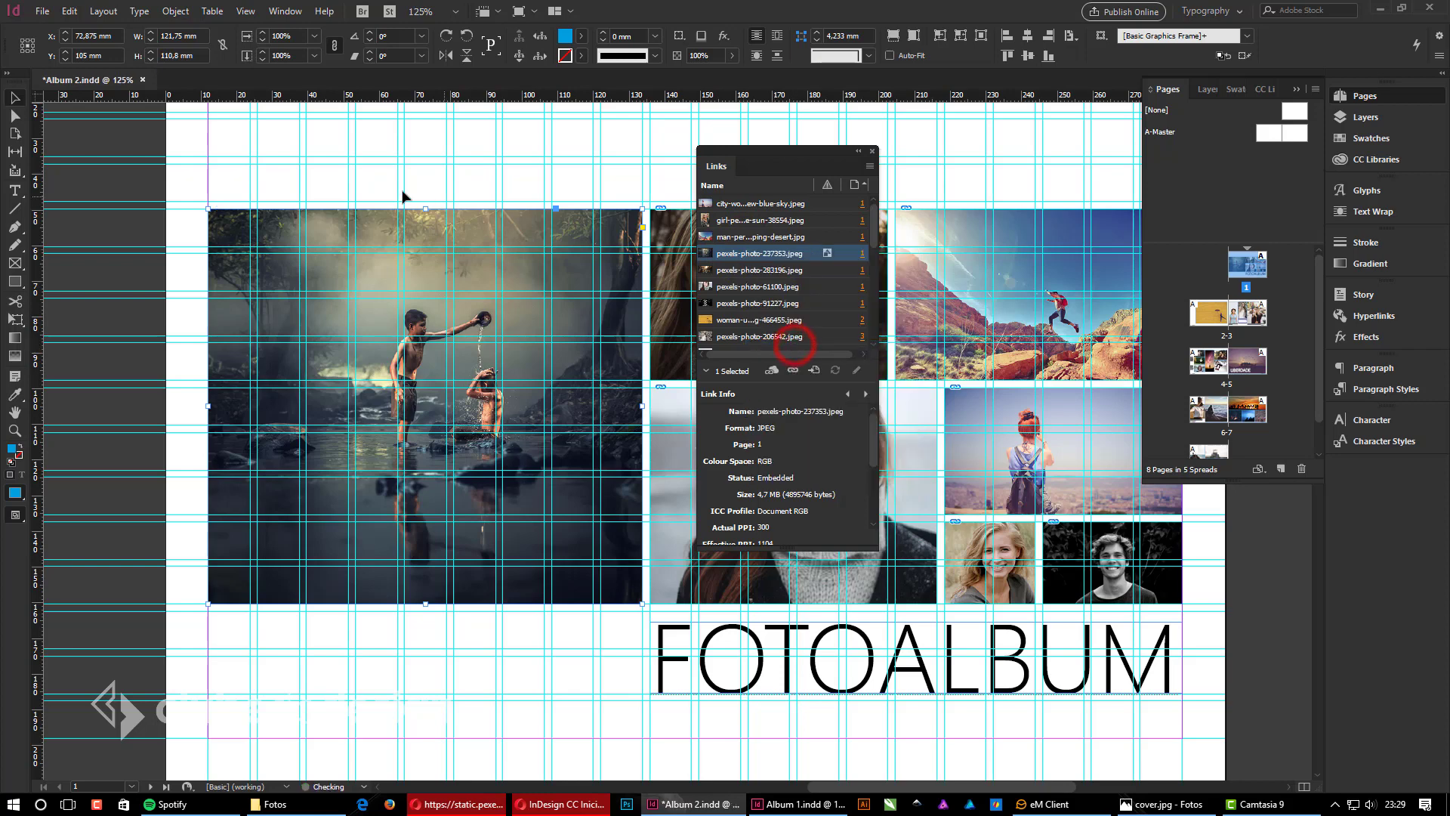
{"action": "left_click", "coordinate": [832, 254]}
{"action": "key", "text": "ctrl+z"}
{"action": "key", "text": "ctrl+s"}
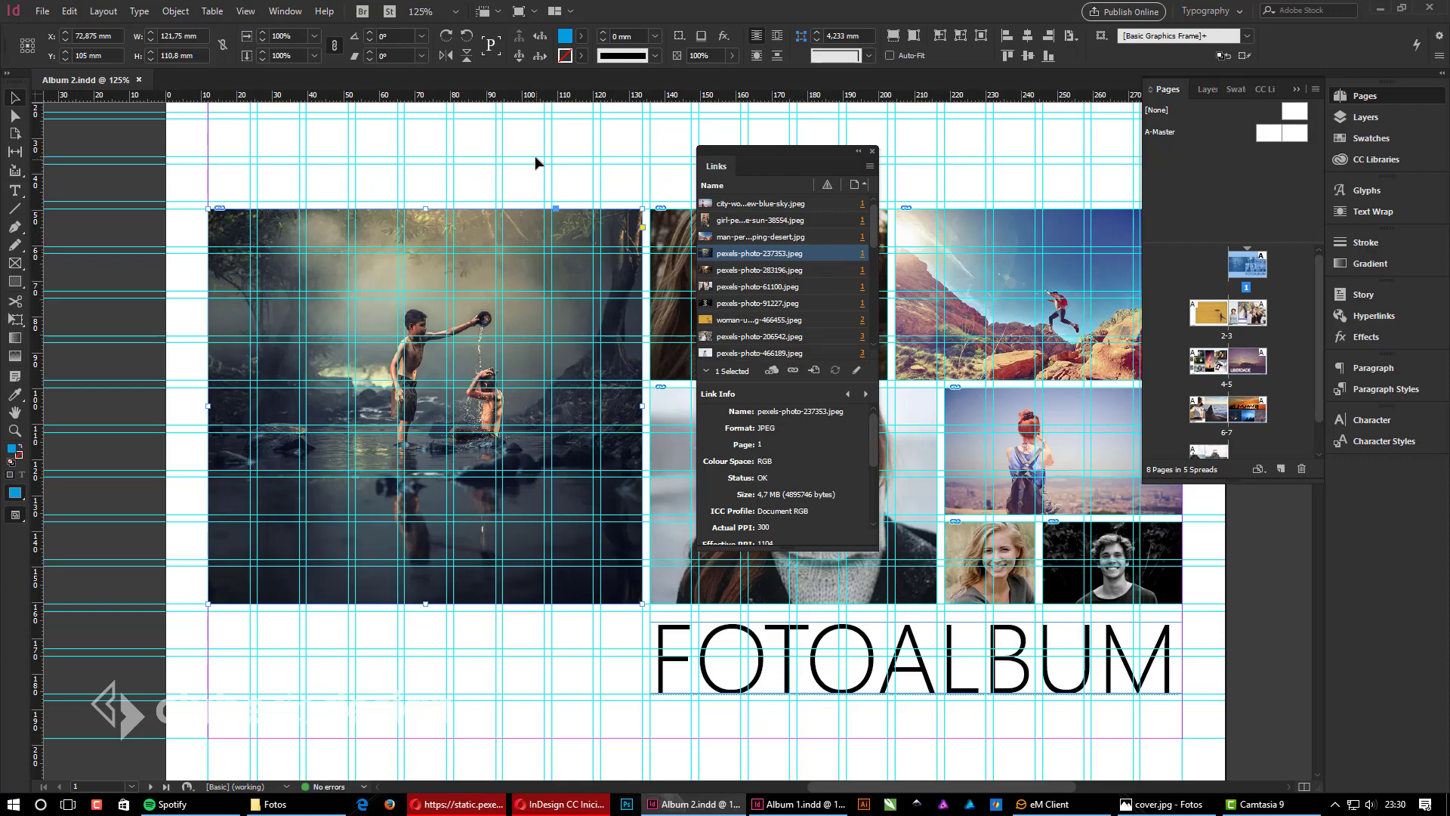
Step: Place the yellow-wall umbrella photo from the Fotos folder into the large blue frame on page 2
{"action": "left_click", "coordinate": [536, 158]}
{"action": "left_click_drag", "start_coordinate": [564, 308], "coordinate": [479, 314]}
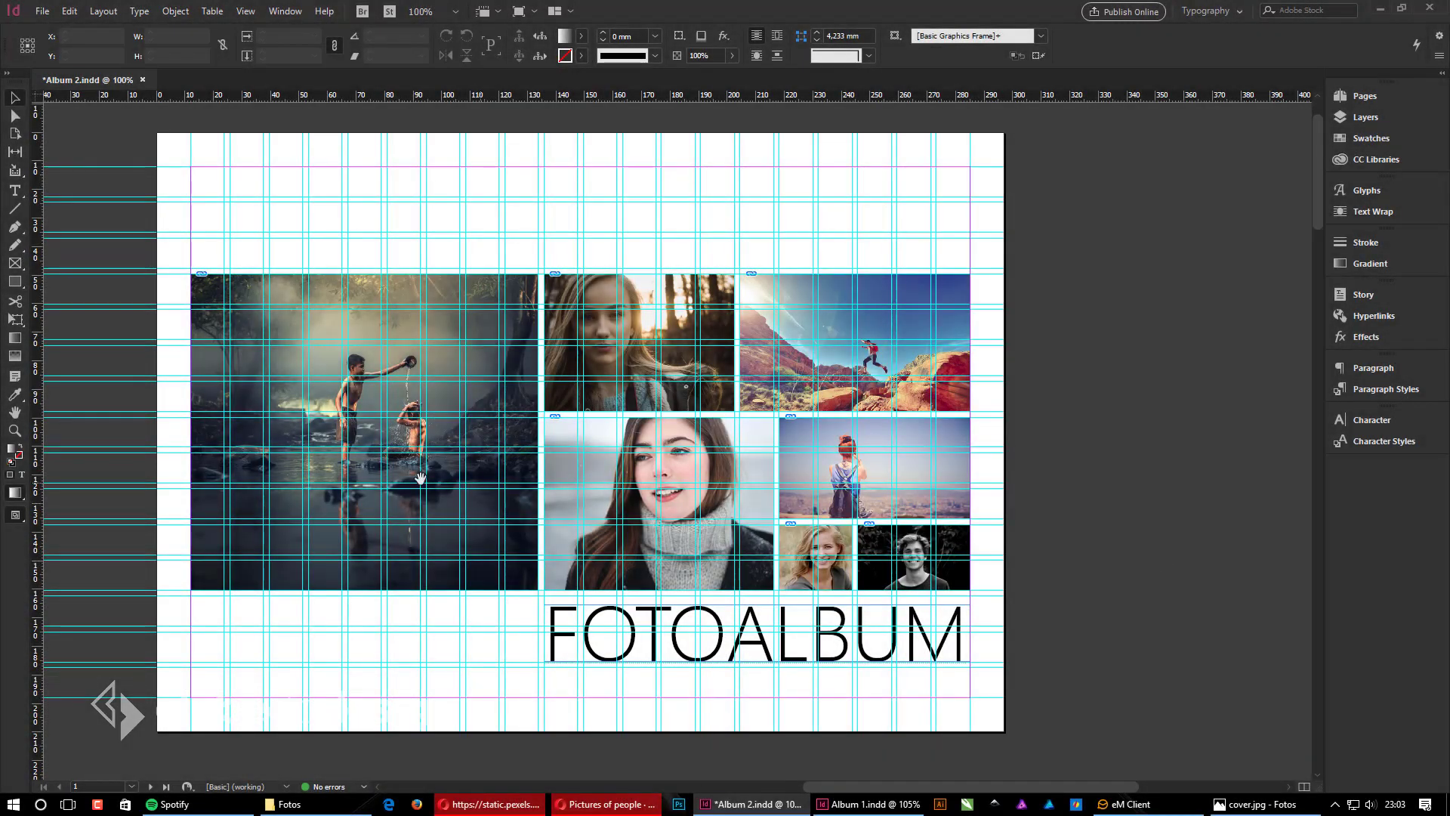
{"action": "left_click_drag", "start_coordinate": [429, 466], "coordinate": [702, 240]}
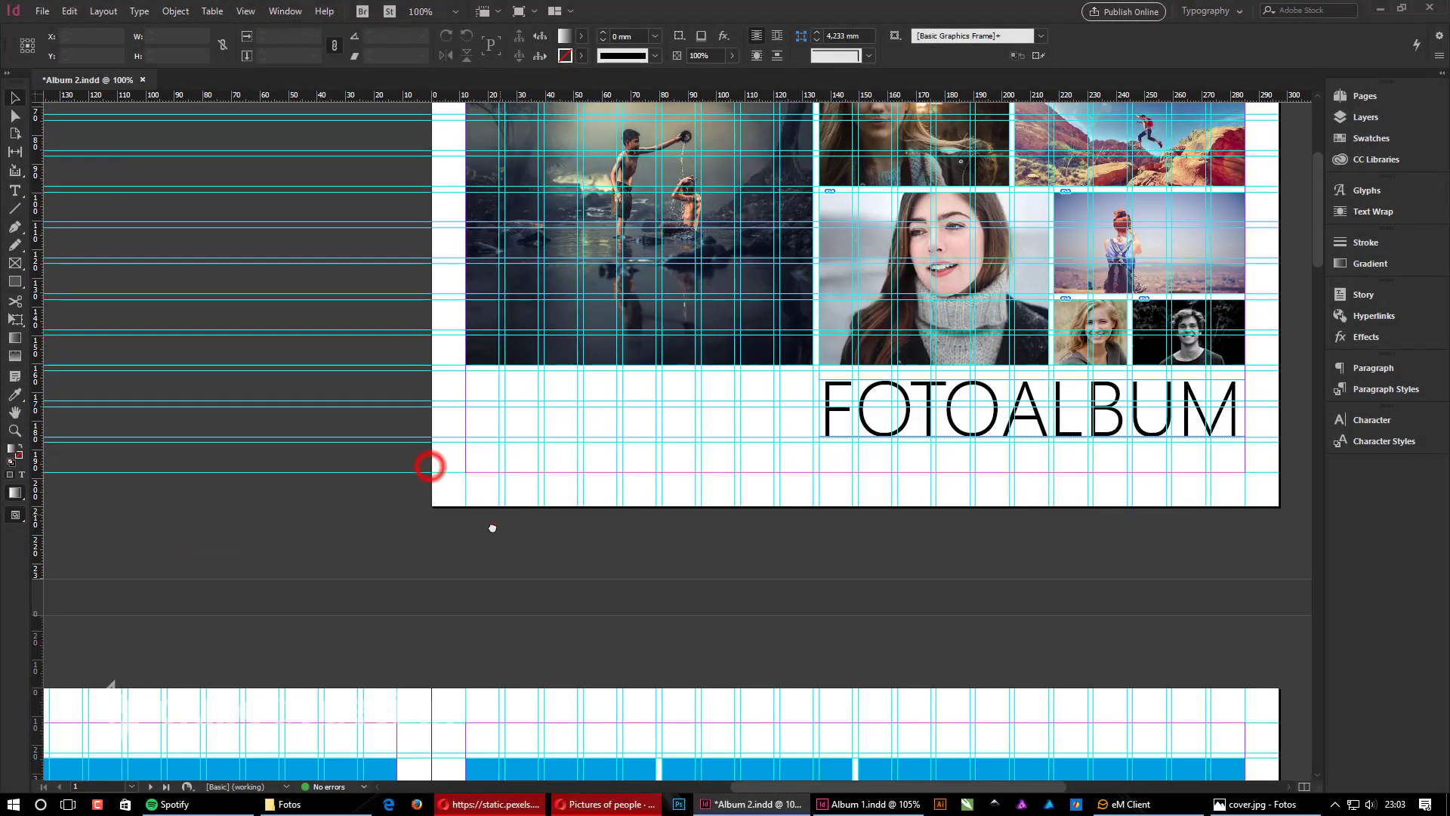
{"action": "left_click_drag", "start_coordinate": [492, 527], "coordinate": [769, 296]}
{"action": "left_click", "coordinate": [711, 410], "text": "ctrl+alt"}
{"action": "left_click_drag", "start_coordinate": [760, 479], "coordinate": [731, 471]}
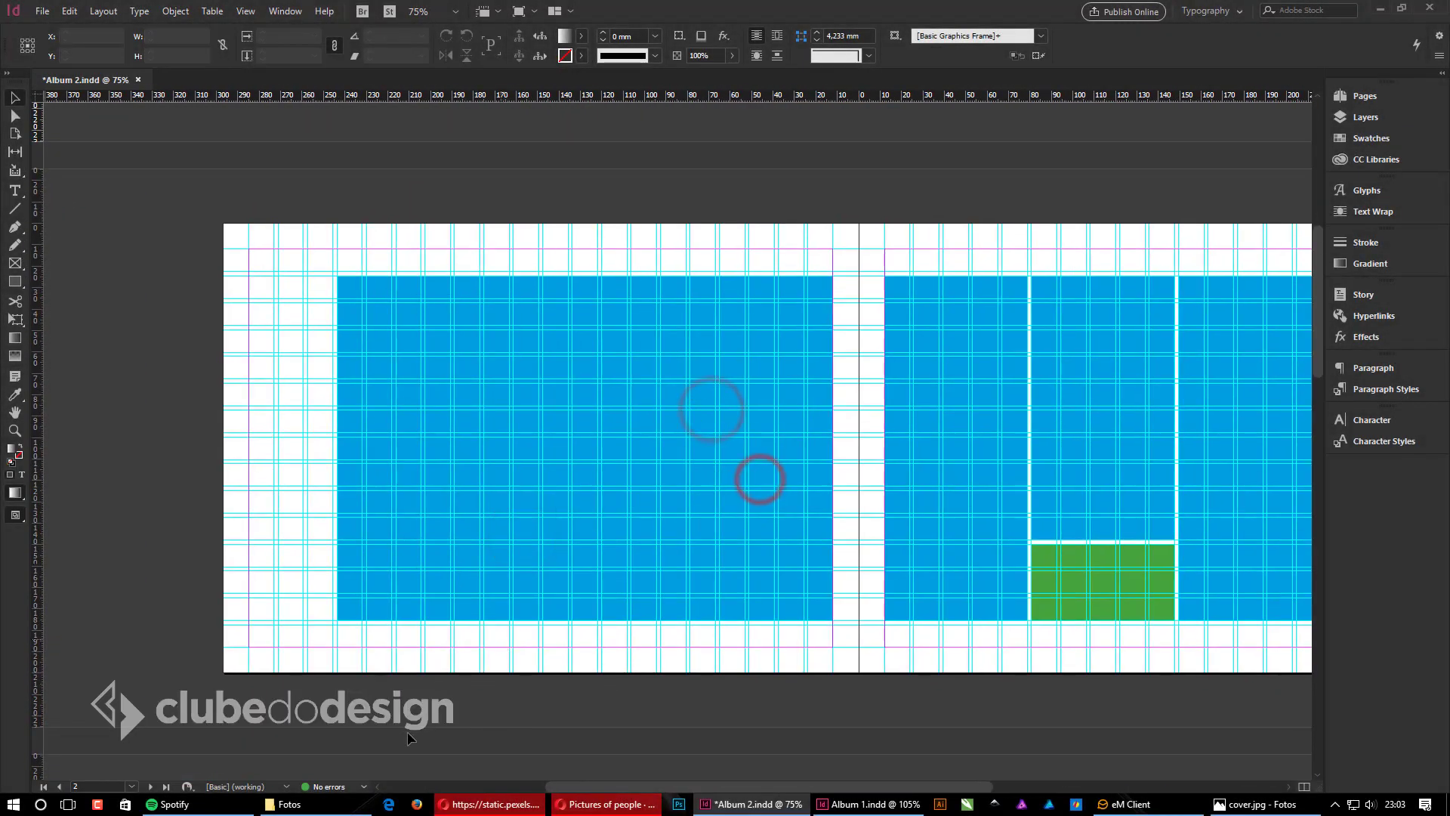
{"action": "left_click", "coordinate": [329, 803]}
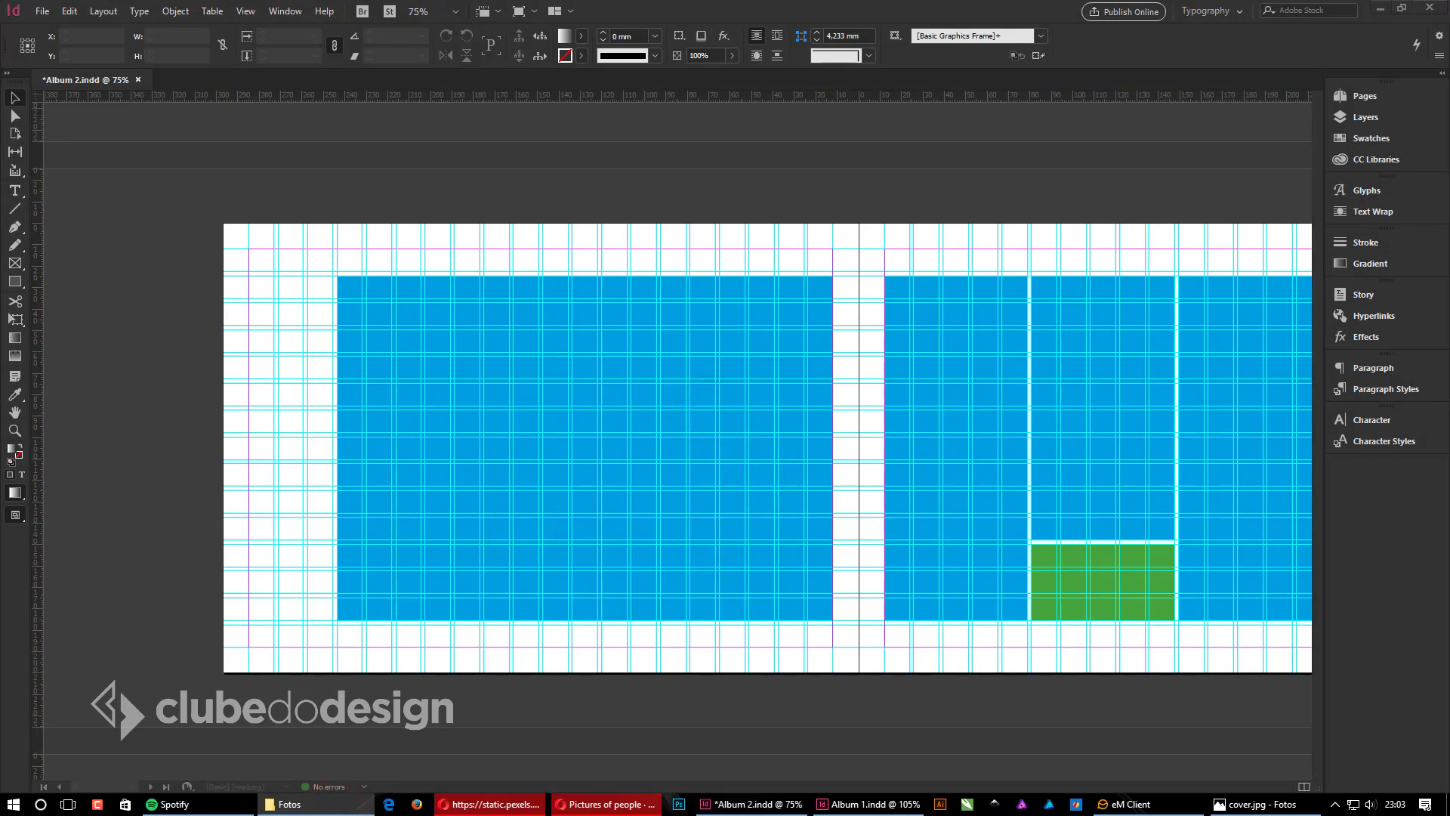
{"action": "left_click_drag", "start_coordinate": [2, 510], "coordinate": [800, 465]}
Step: Place the photo of the woman drinking coffee into the wide outer frame on page 3
{"action": "left_click_drag", "start_coordinate": [1026, 463], "coordinate": [469, 446]}
{"action": "left_click_drag", "start_coordinate": [1001, 436], "coordinate": [1148, 437]}
{"action": "left_click_drag", "start_coordinate": [770, 463], "coordinate": [796, 462]}
Step: Place two more portraits from the Fotos folder into the remaining narrow blue frames on page 3, leaving the green frame empty
{"action": "left_click", "coordinate": [324, 805]}
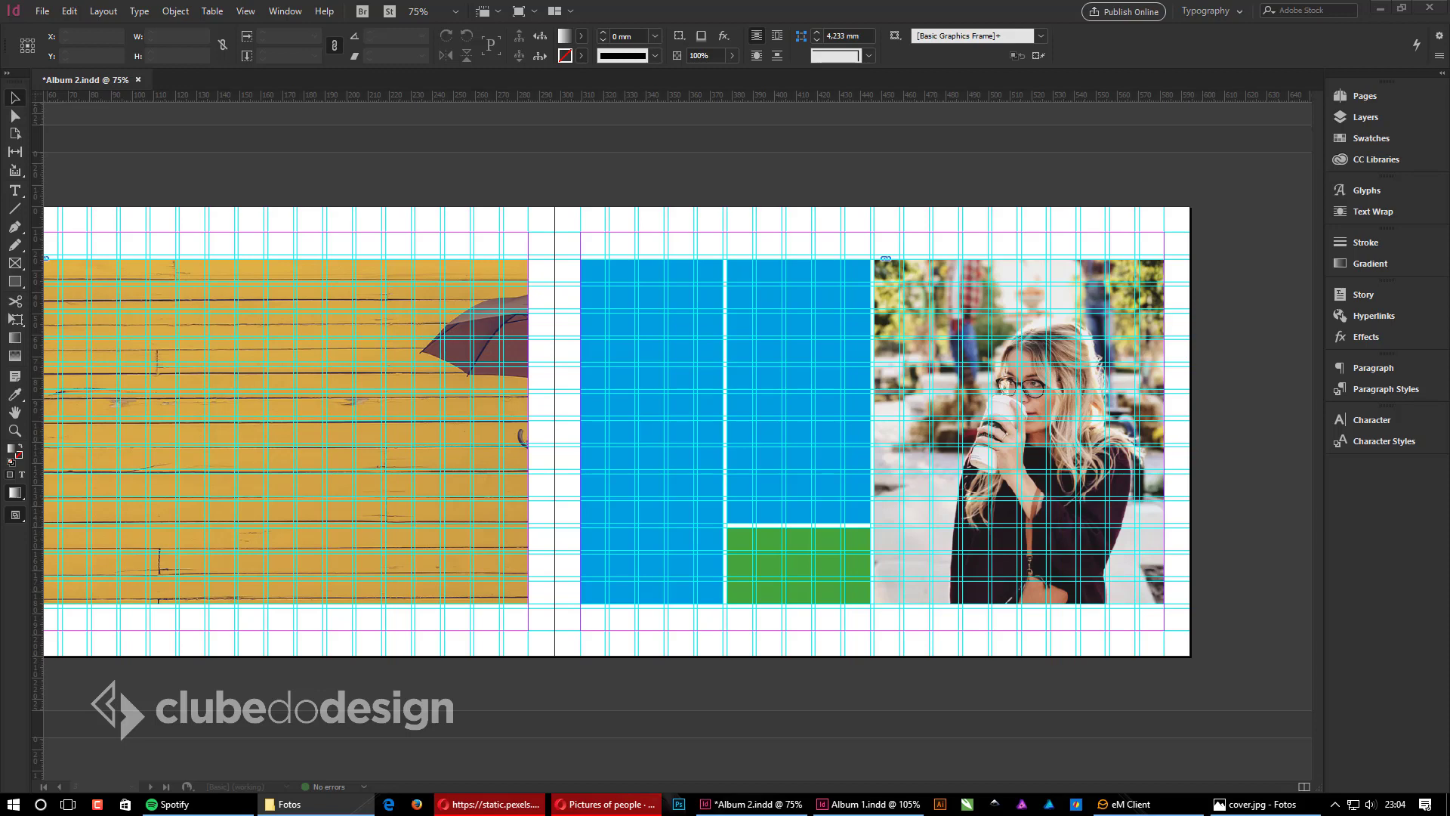
{"action": "scroll", "coordinate": [578, 378], "scroll_direction": "left", "scroll_amount": 4}
{"action": "left_click_drag", "start_coordinate": [775, 409], "coordinate": [772, 410]}
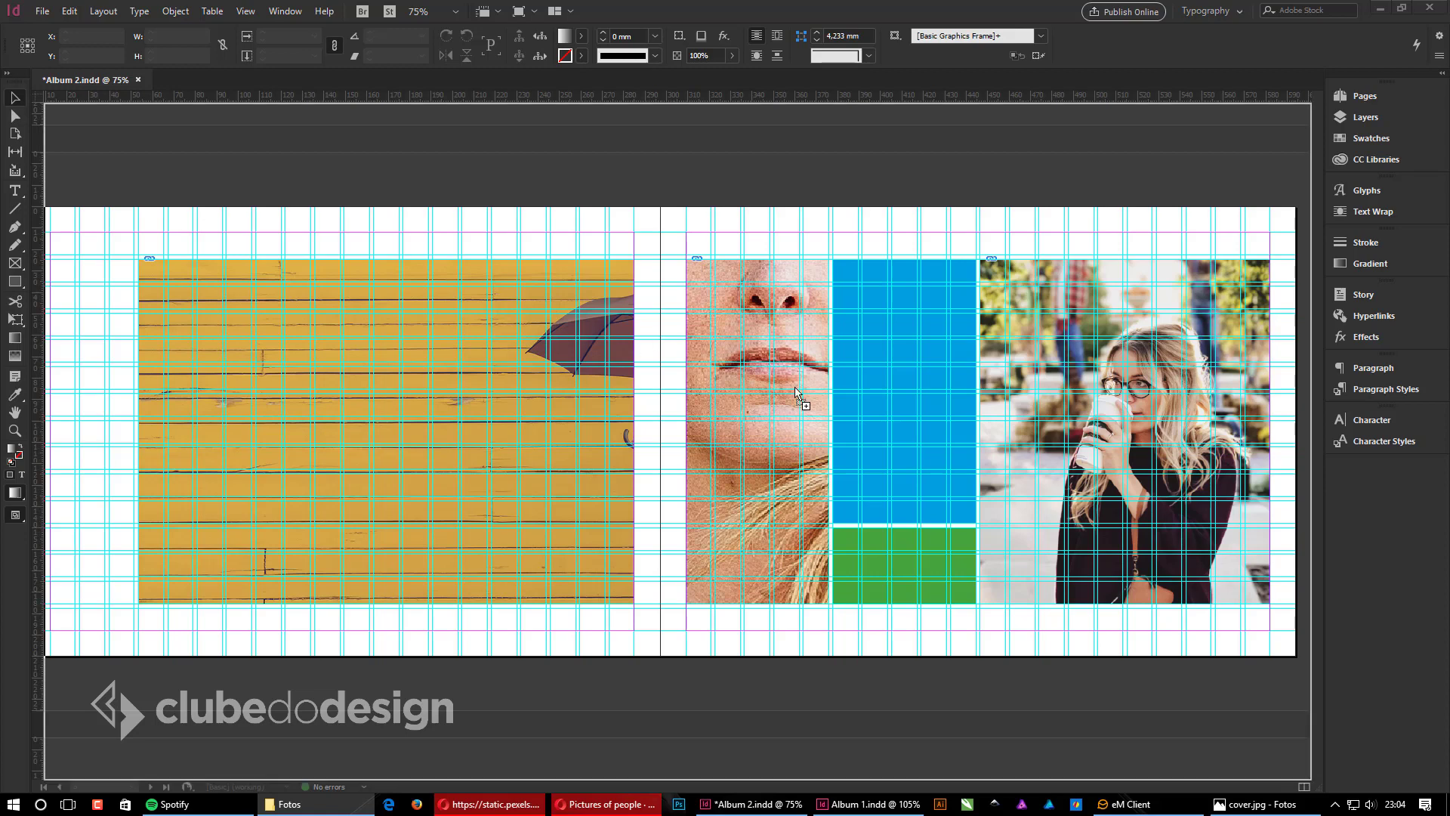
{"action": "left_click_drag", "start_coordinate": [802, 398], "coordinate": [900, 396]}
{"action": "left_click", "coordinate": [750, 217]}
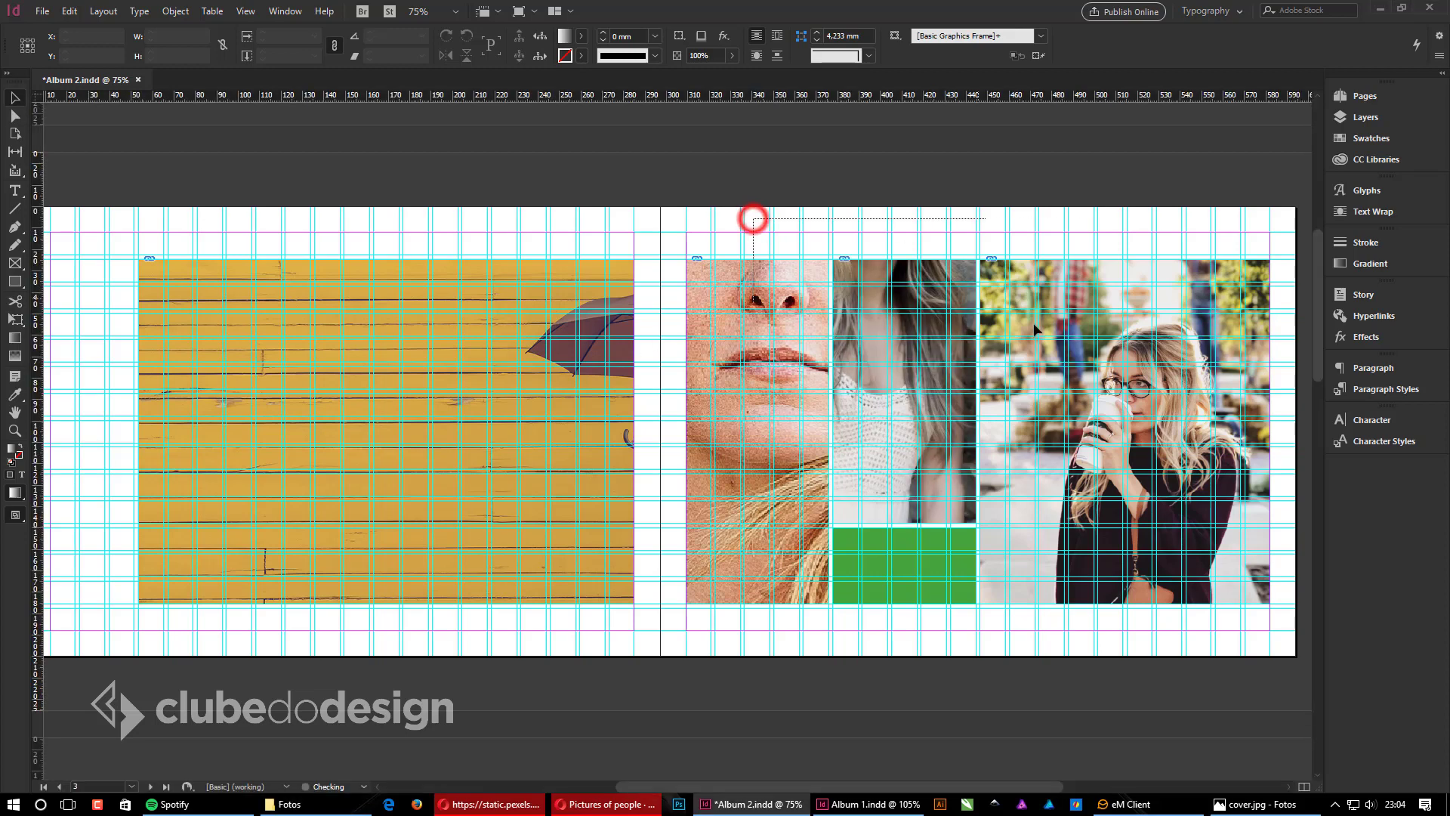
Step: Fill the four photo frames on pages 2-3 proportionally with their images
{"action": "left_click_drag", "start_coordinate": [367, 189], "coordinate": [1121, 370]}
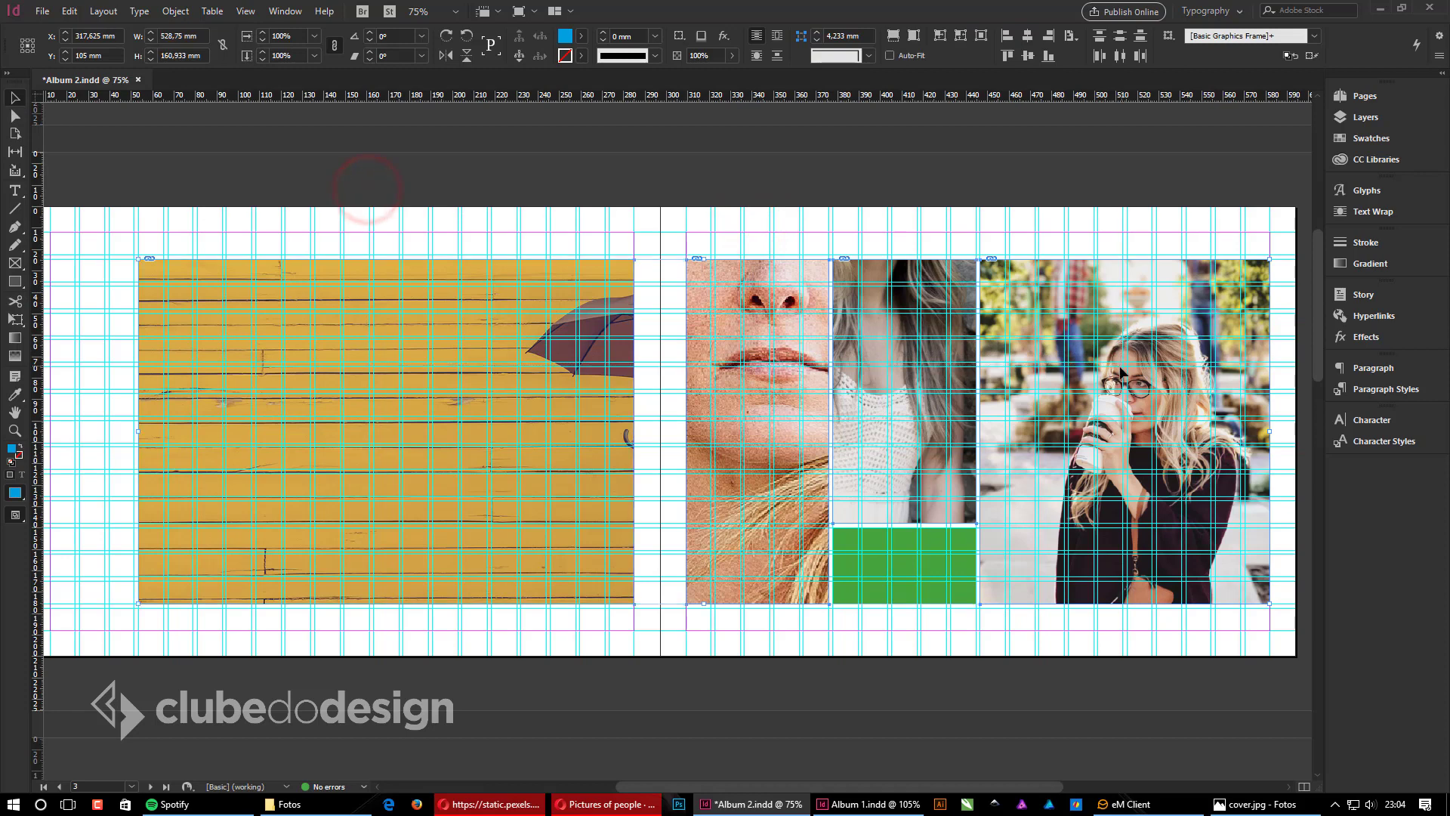
{"action": "left_click", "coordinate": [893, 36]}
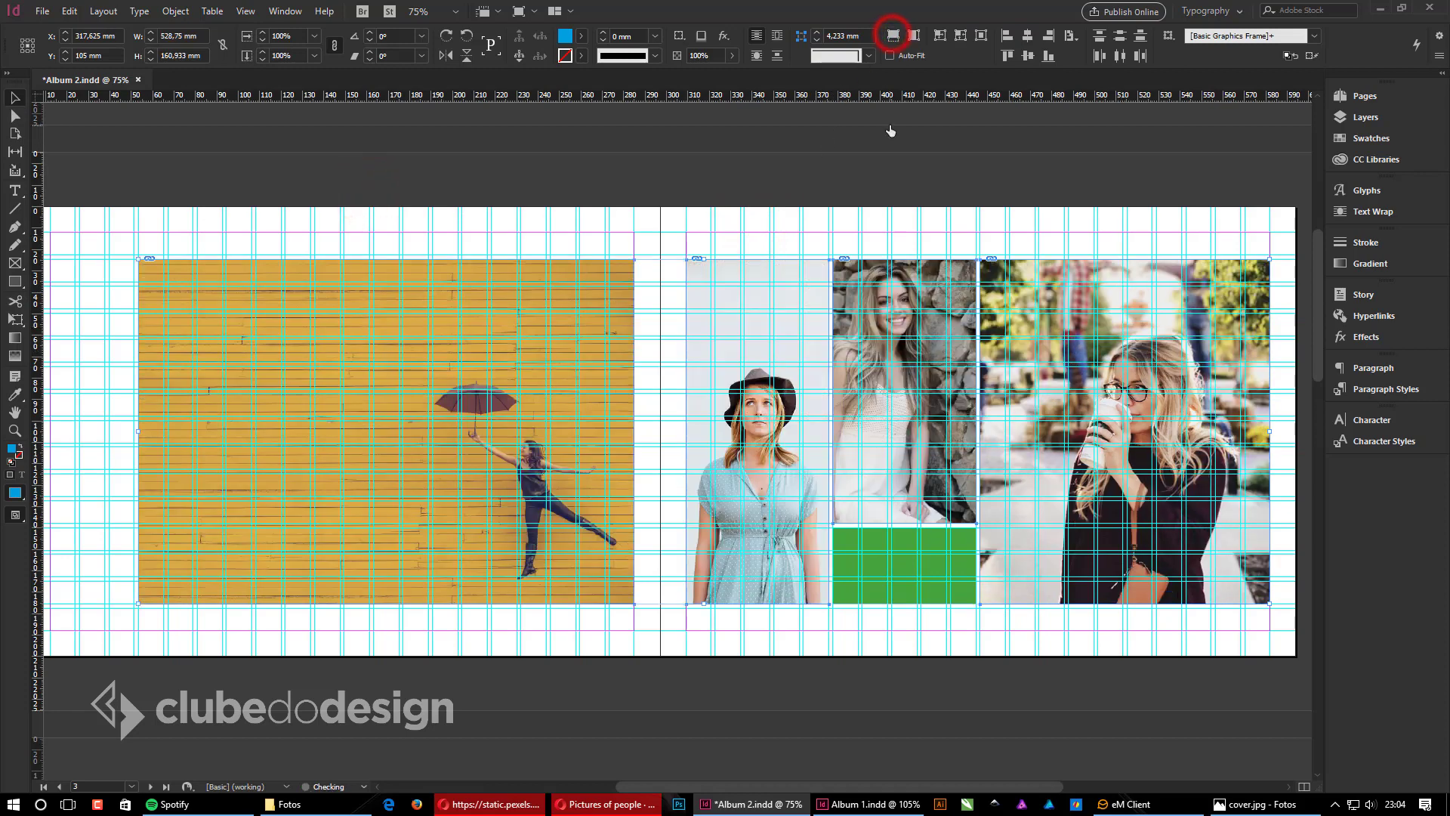
{"action": "left_click", "coordinate": [914, 149]}
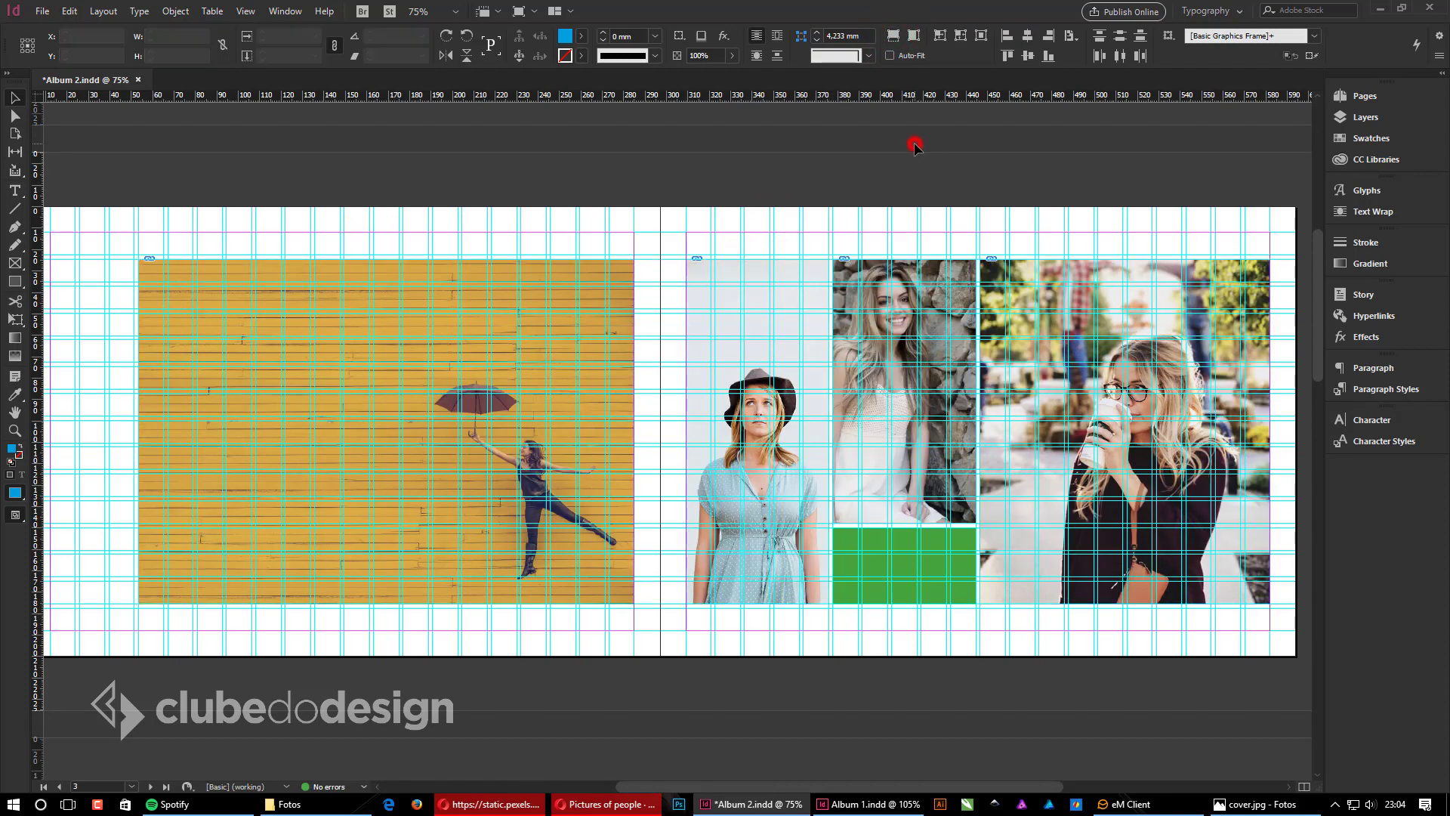
Step: Switch the spread to preview mode to hide the guides, and deselect the photo frame
{"action": "left_click", "coordinate": [973, 342]}
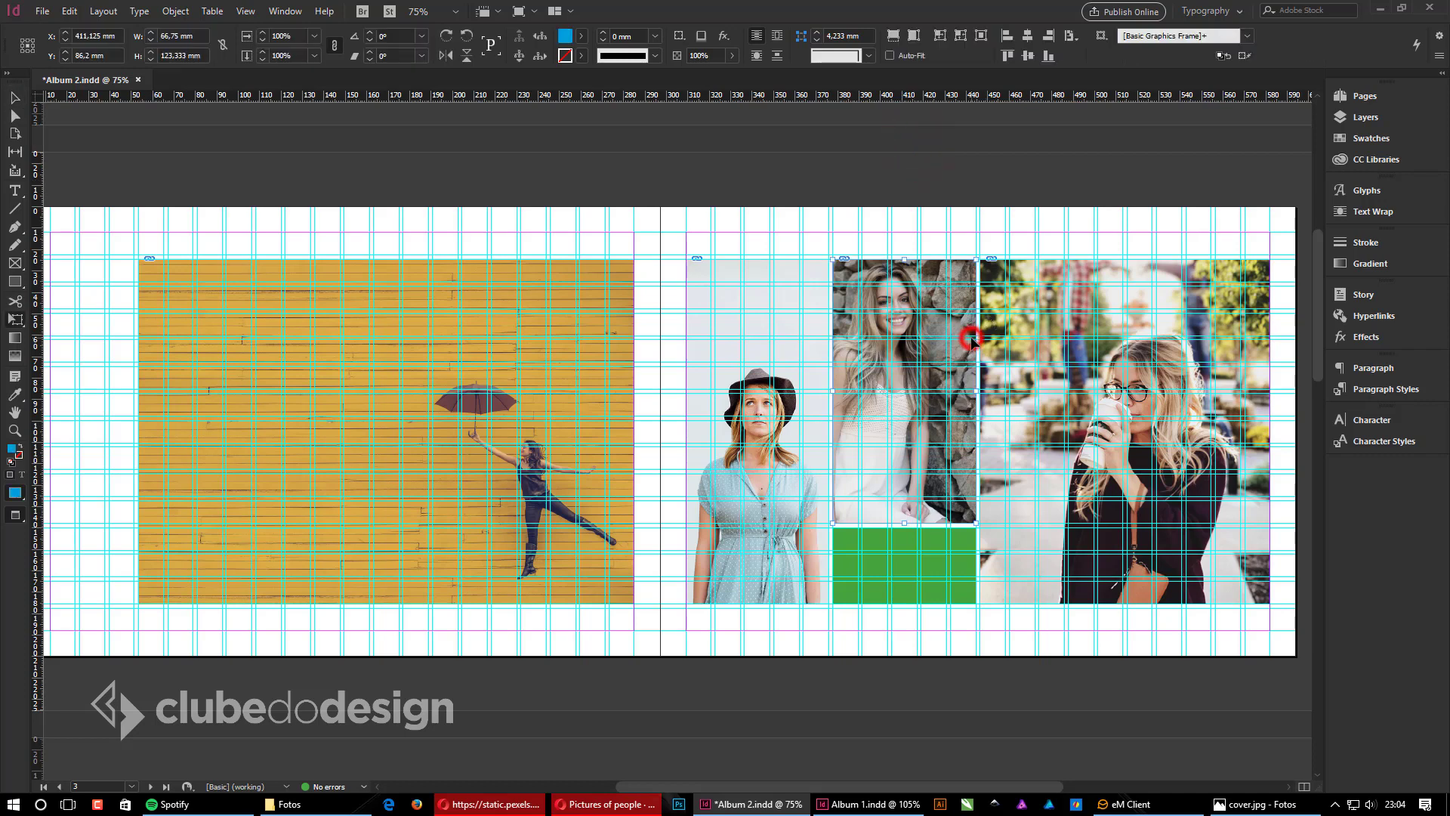
{"action": "key", "text": "w"}
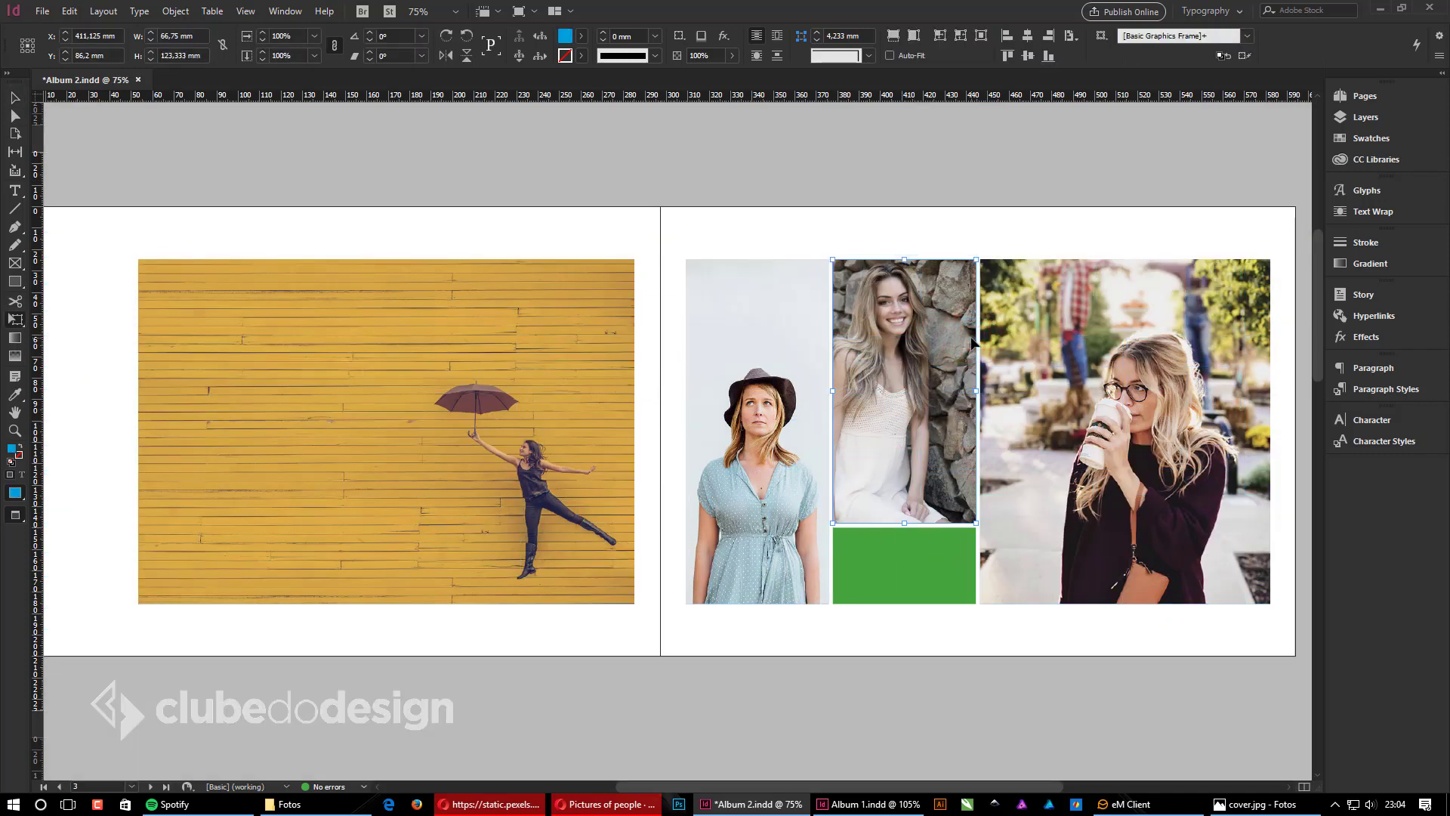
{"action": "left_click", "coordinate": [899, 419]}
{"action": "left_click", "coordinate": [867, 232]}
{"action": "left_click", "coordinate": [714, 222]}
{"action": "left_click", "coordinate": [527, 474]}
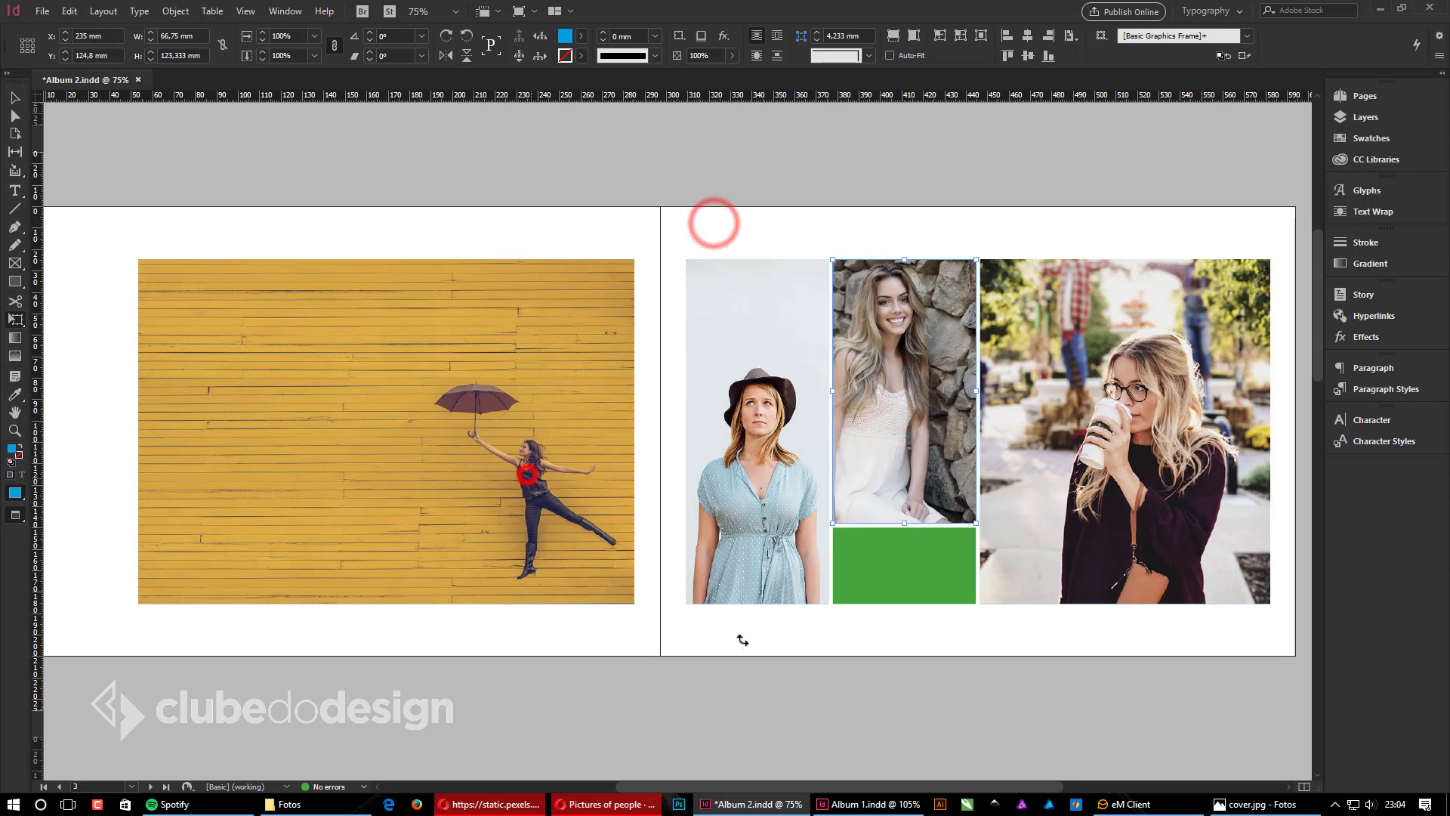
{"action": "left_click", "coordinate": [738, 647]}
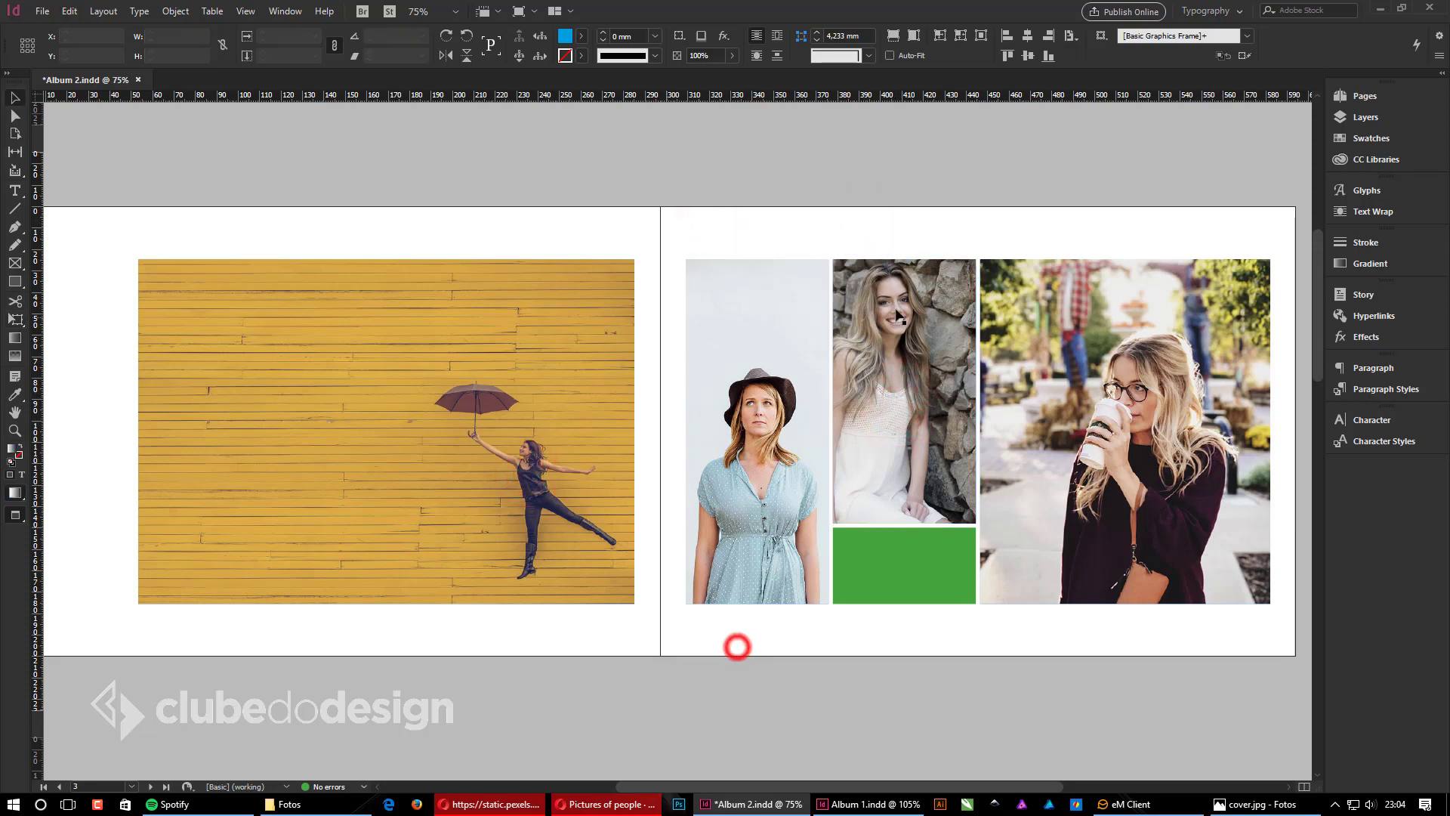
Step: Reposition the stone-wall portrait and the coffee photo inside their frames on page 3 for better cropping
{"action": "left_click", "coordinate": [913, 389]}
{"action": "left_click_drag", "start_coordinate": [899, 394], "coordinate": [913, 395]}
{"action": "left_click", "coordinate": [1134, 426]}
{"action": "left_click_drag", "start_coordinate": [1133, 427], "coordinate": [1114, 446]}
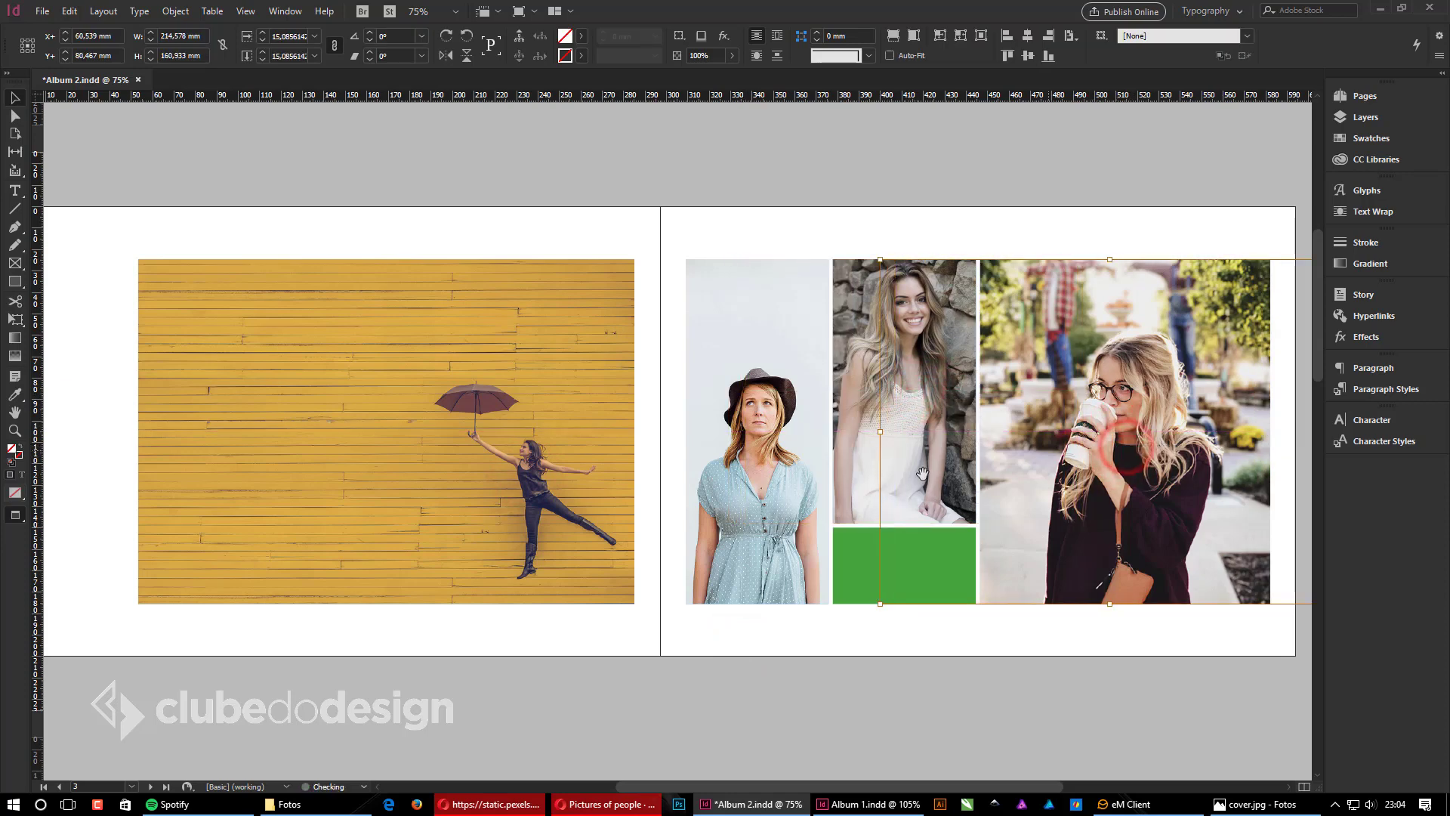
{"action": "left_click", "coordinate": [785, 420]}
{"action": "left_click", "coordinate": [1021, 697]}
Step: Place photos from the Fotos folder into the three stacked frames in the first column of page 4
{"action": "left_click_drag", "start_coordinate": [1112, 592], "coordinate": [757, 594]}
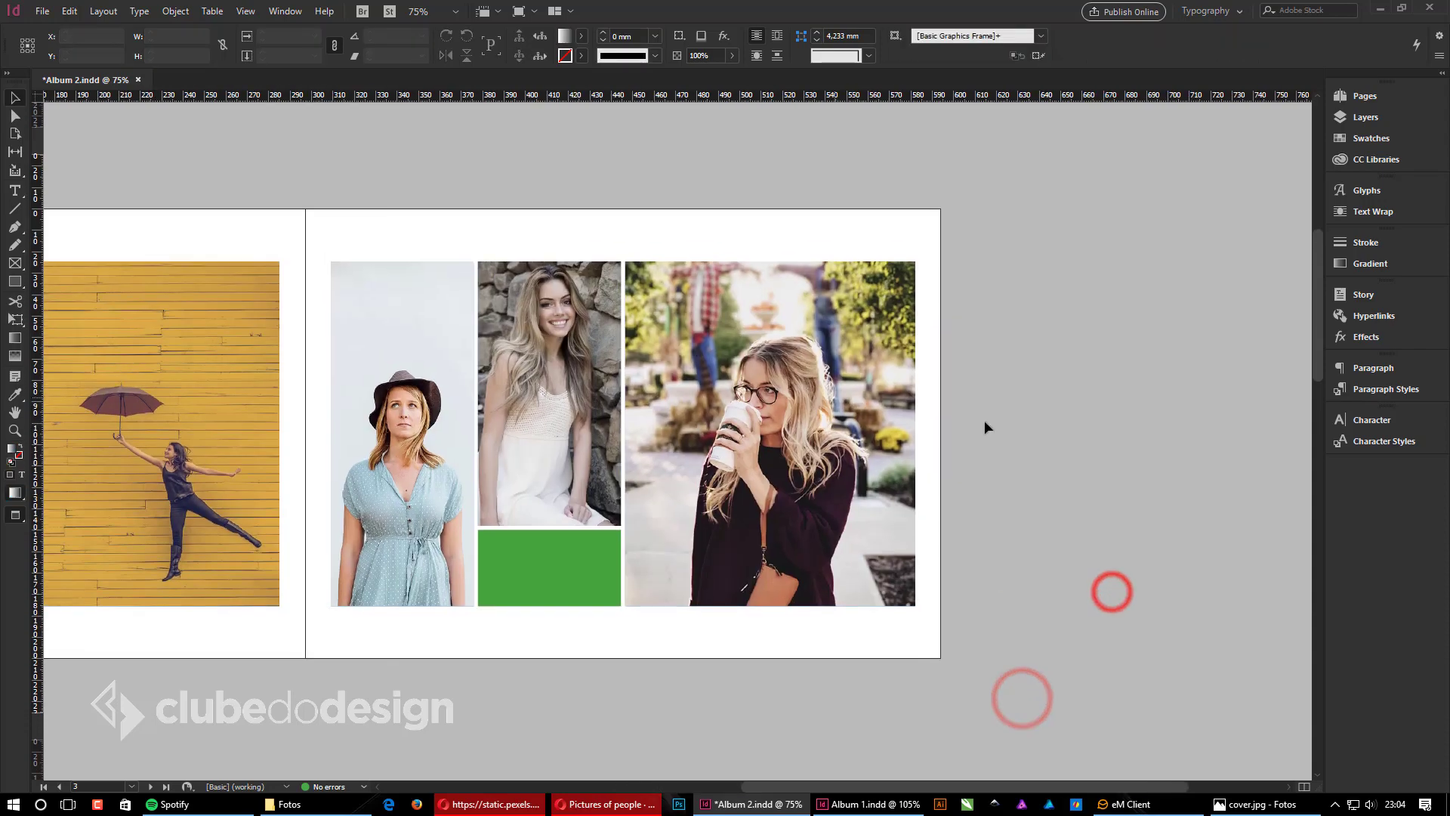
{"action": "left_click_drag", "start_coordinate": [434, 584], "coordinate": [488, 441]}
{"action": "left_click_drag", "start_coordinate": [521, 503], "coordinate": [492, 506]}
{"action": "left_click", "coordinate": [343, 799]}
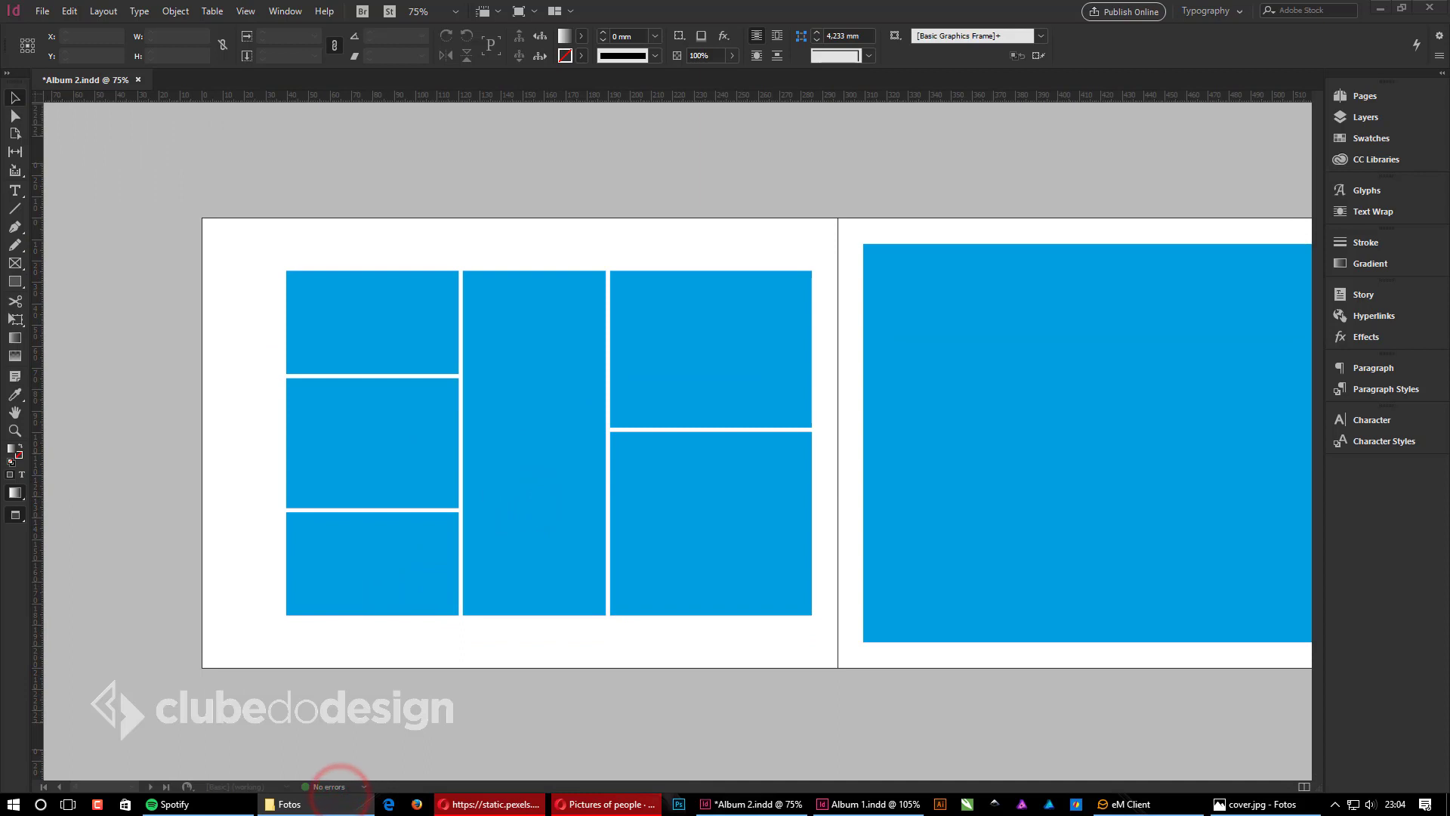
{"action": "left_click_drag", "start_coordinate": [45, 372], "coordinate": [430, 326]}
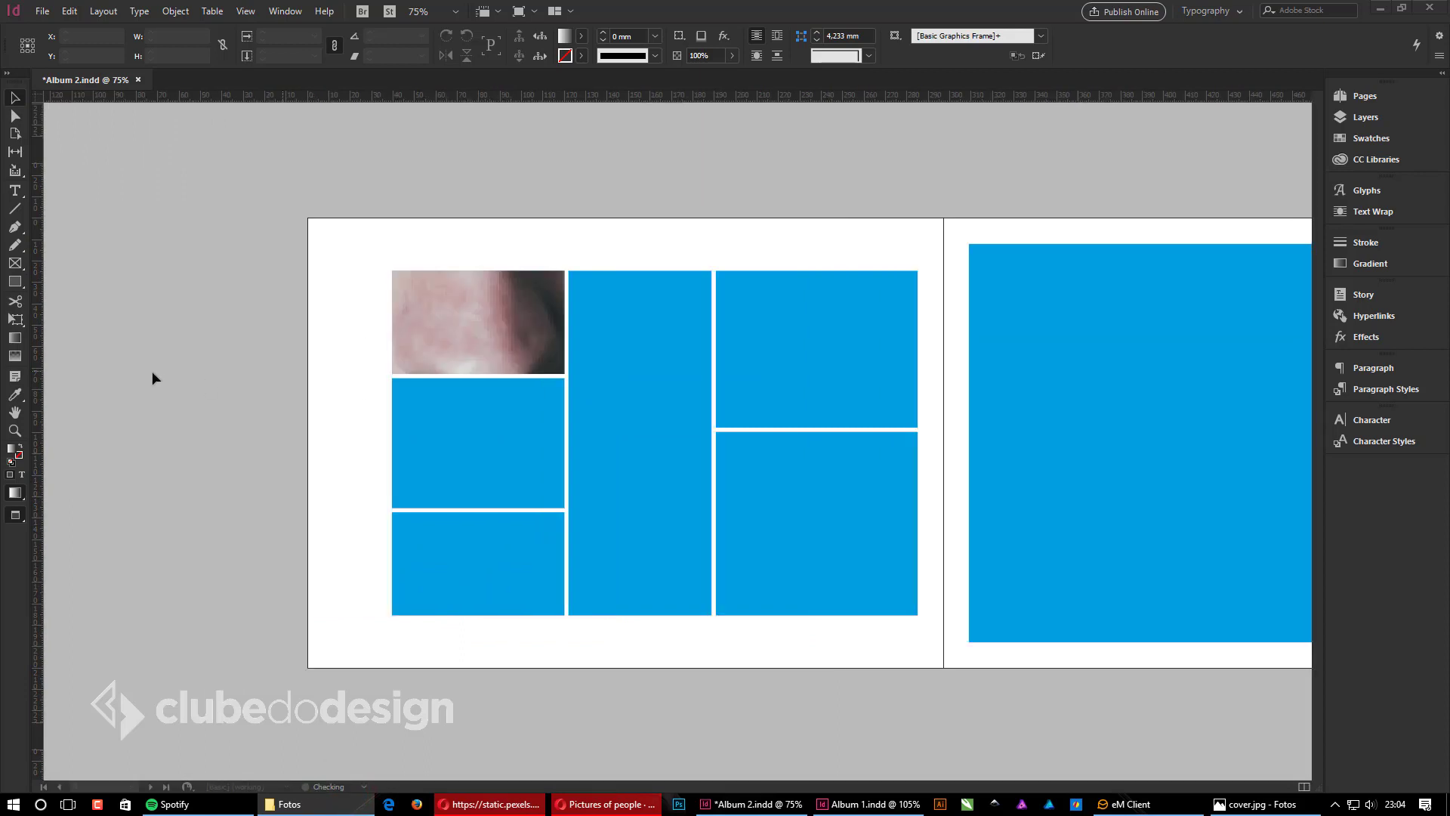
{"action": "left_click", "coordinate": [476, 450]}
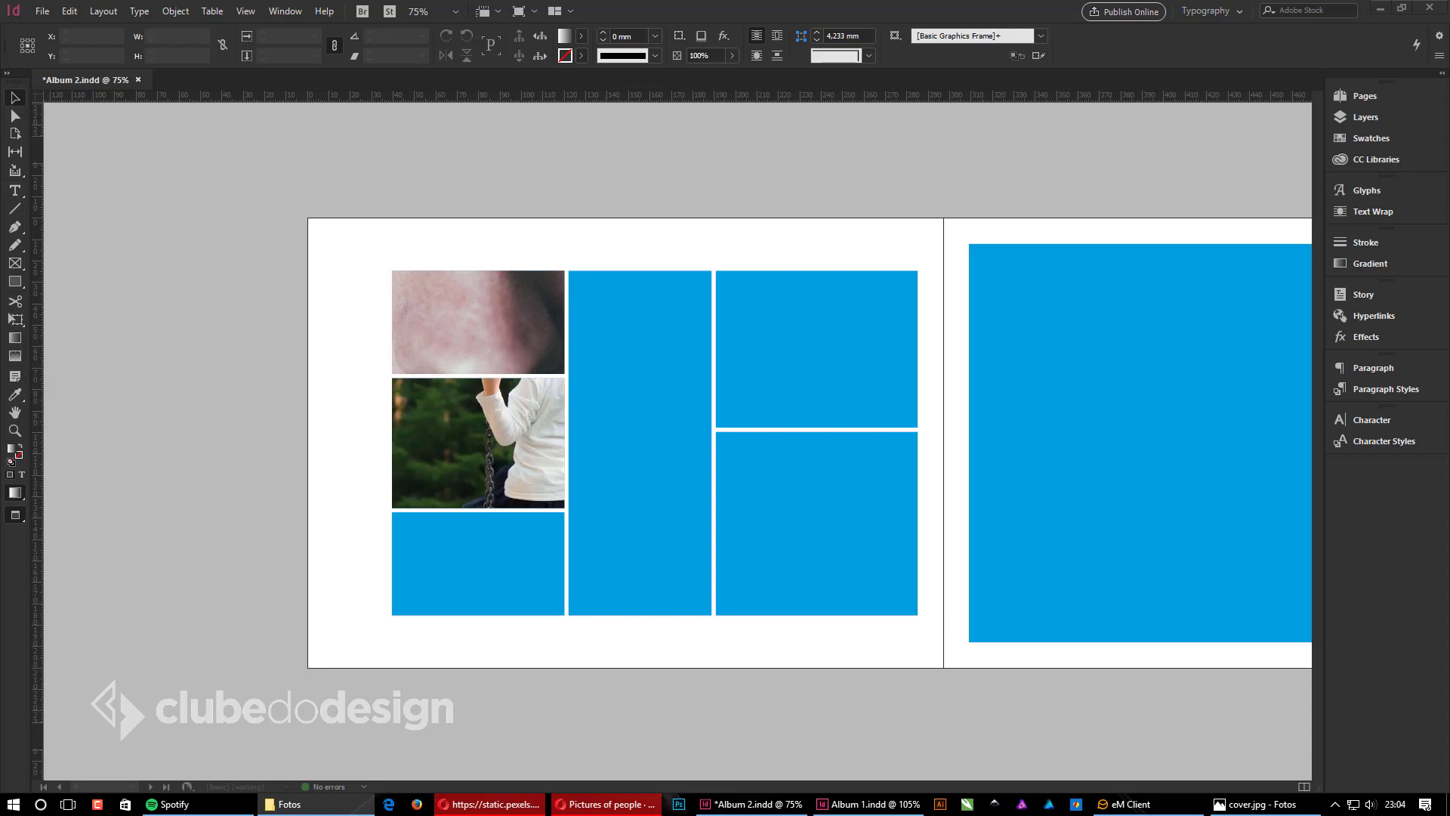
{"action": "left_click", "coordinate": [438, 561]}
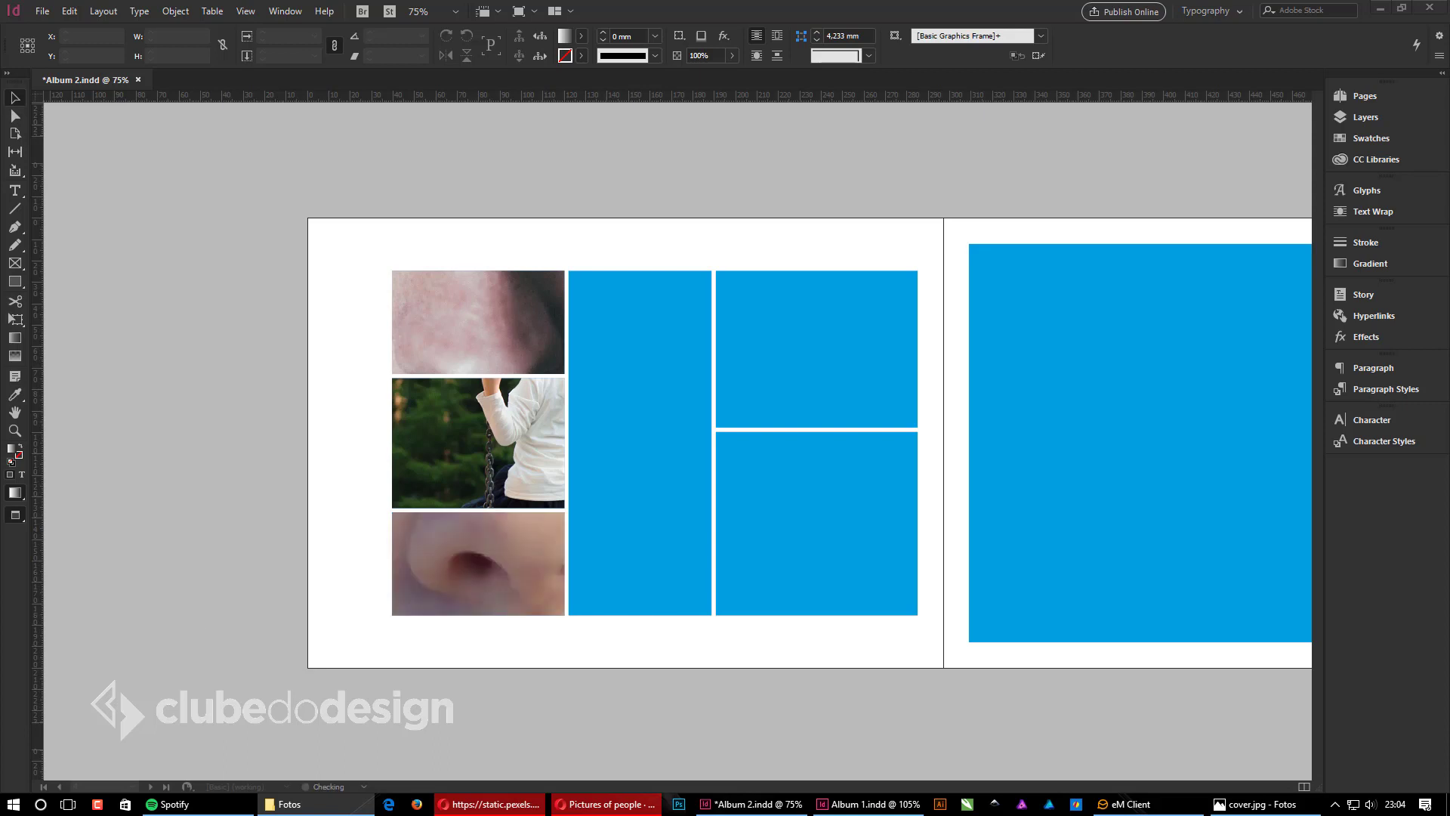
Step: Place photos into page 4's tall middle frame and the two stacked frames beside the spine
{"action": "left_click", "coordinate": [656, 428]}
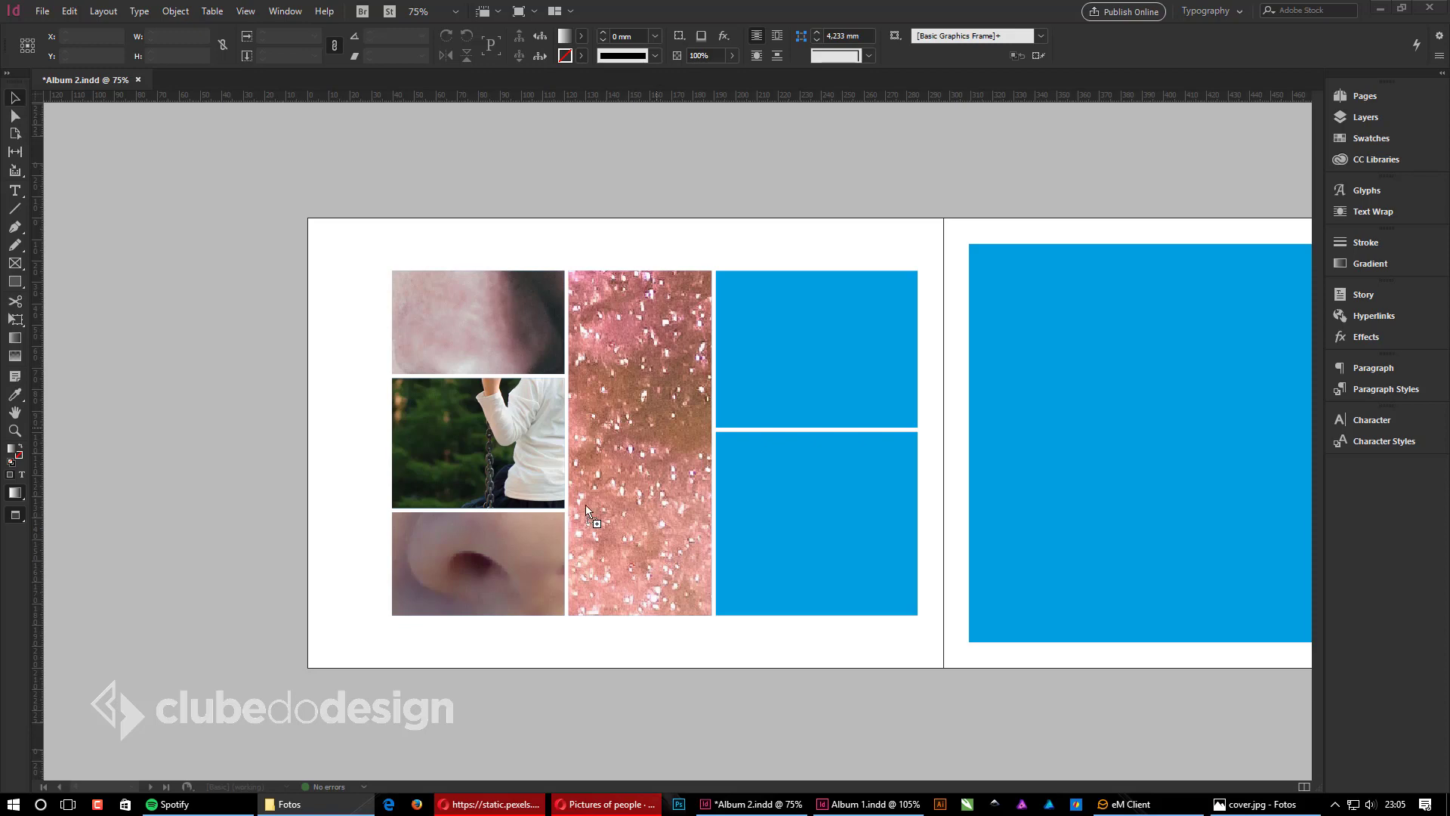
{"action": "left_click", "coordinate": [805, 329]}
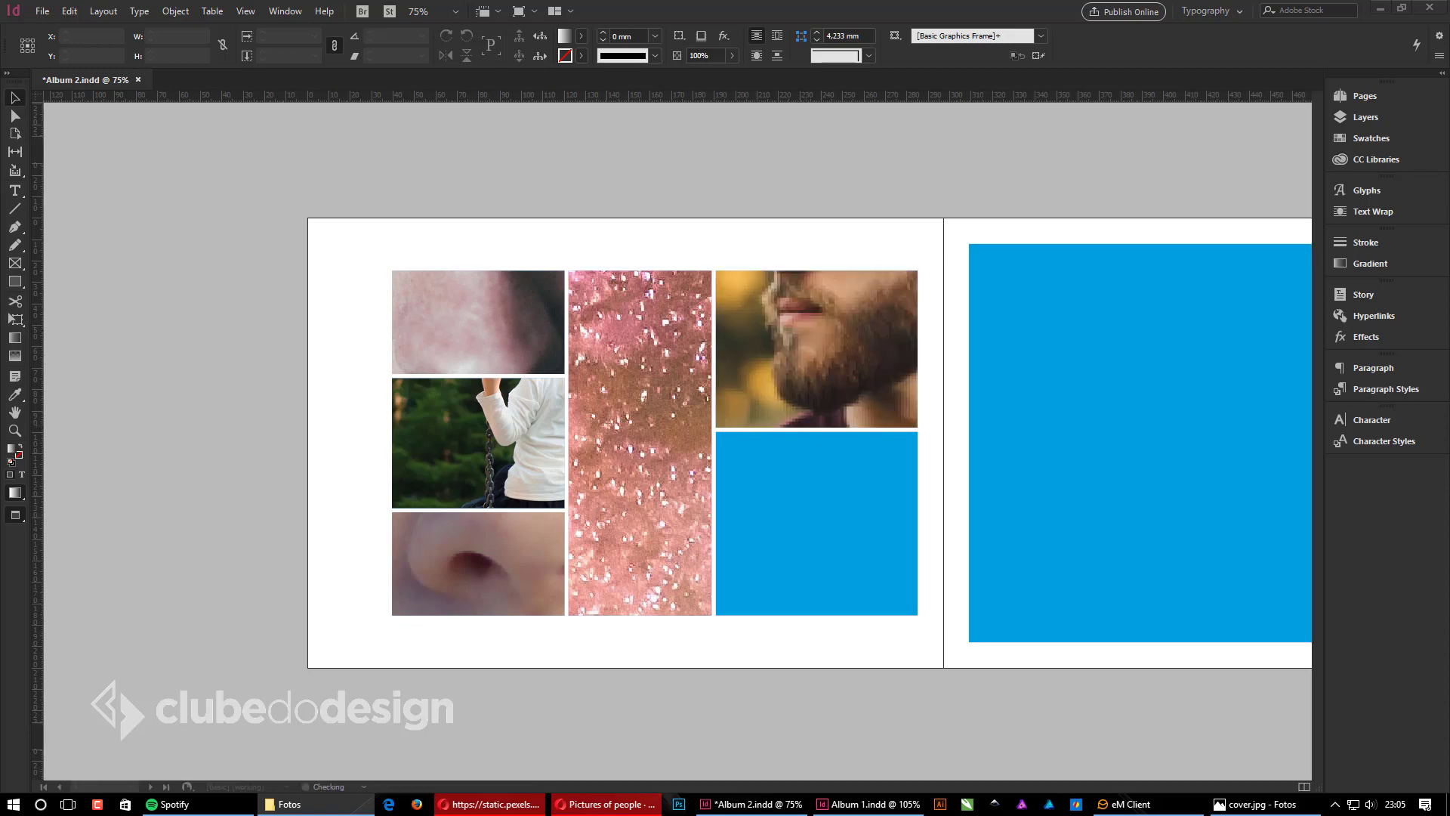
{"action": "left_click", "coordinate": [805, 511]}
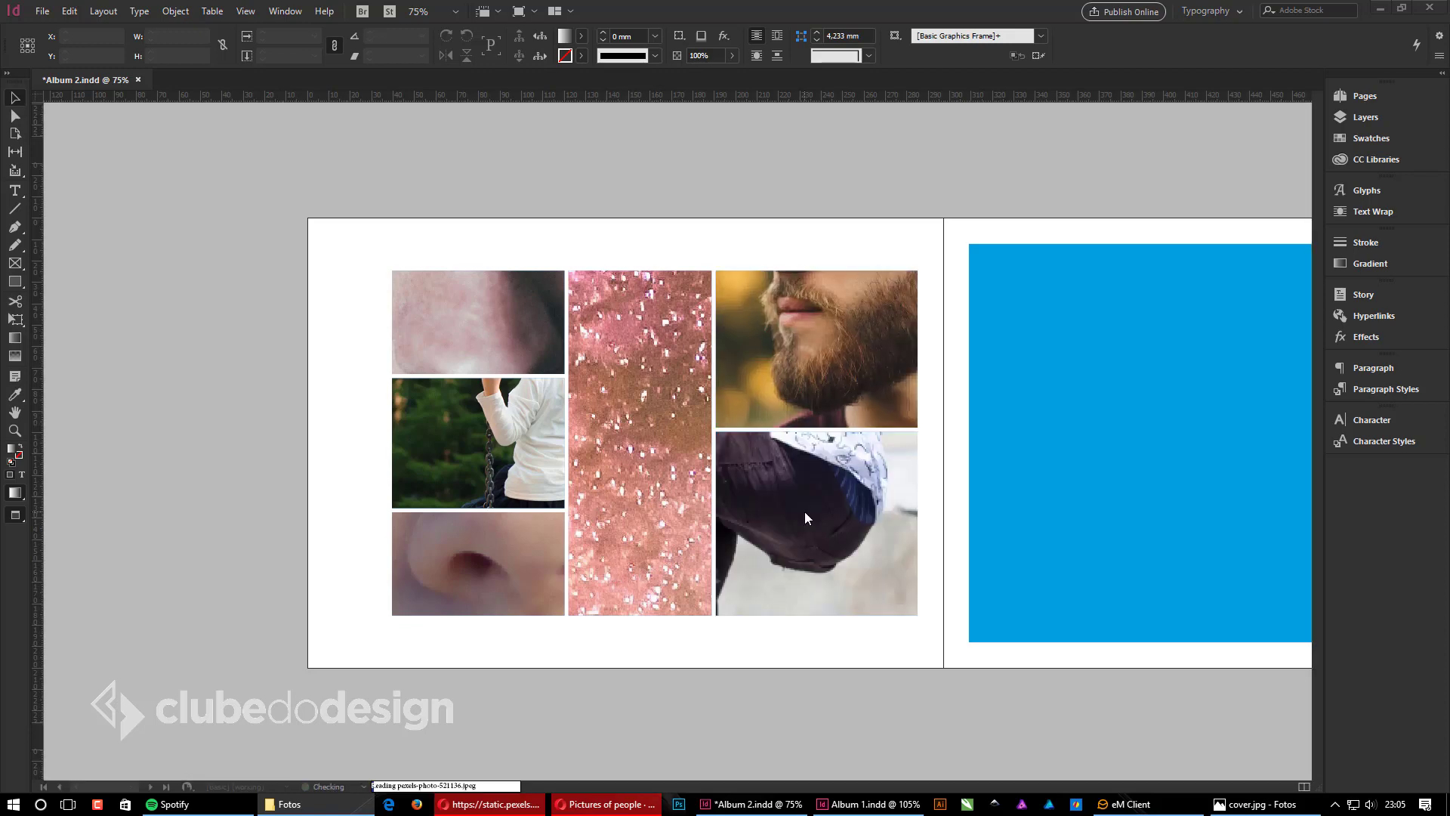
Step: Fill all six page 4 frames proportionally with their photos, and shift the skateboarder photo rightward inside its frame
{"action": "left_click_drag", "start_coordinate": [329, 230], "coordinate": [875, 528]}
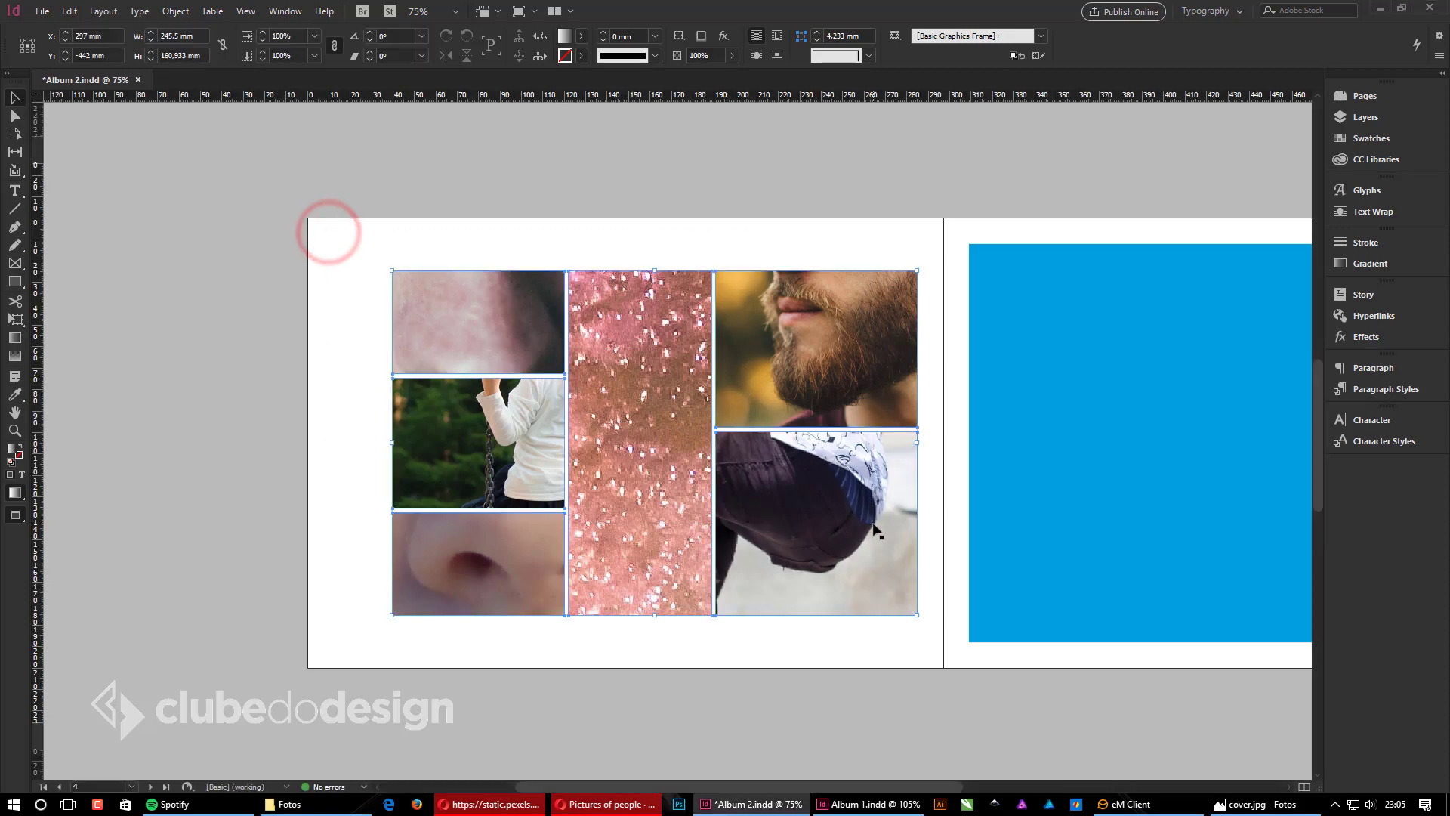
{"action": "key", "text": "ctrl+alt+shift+c"}
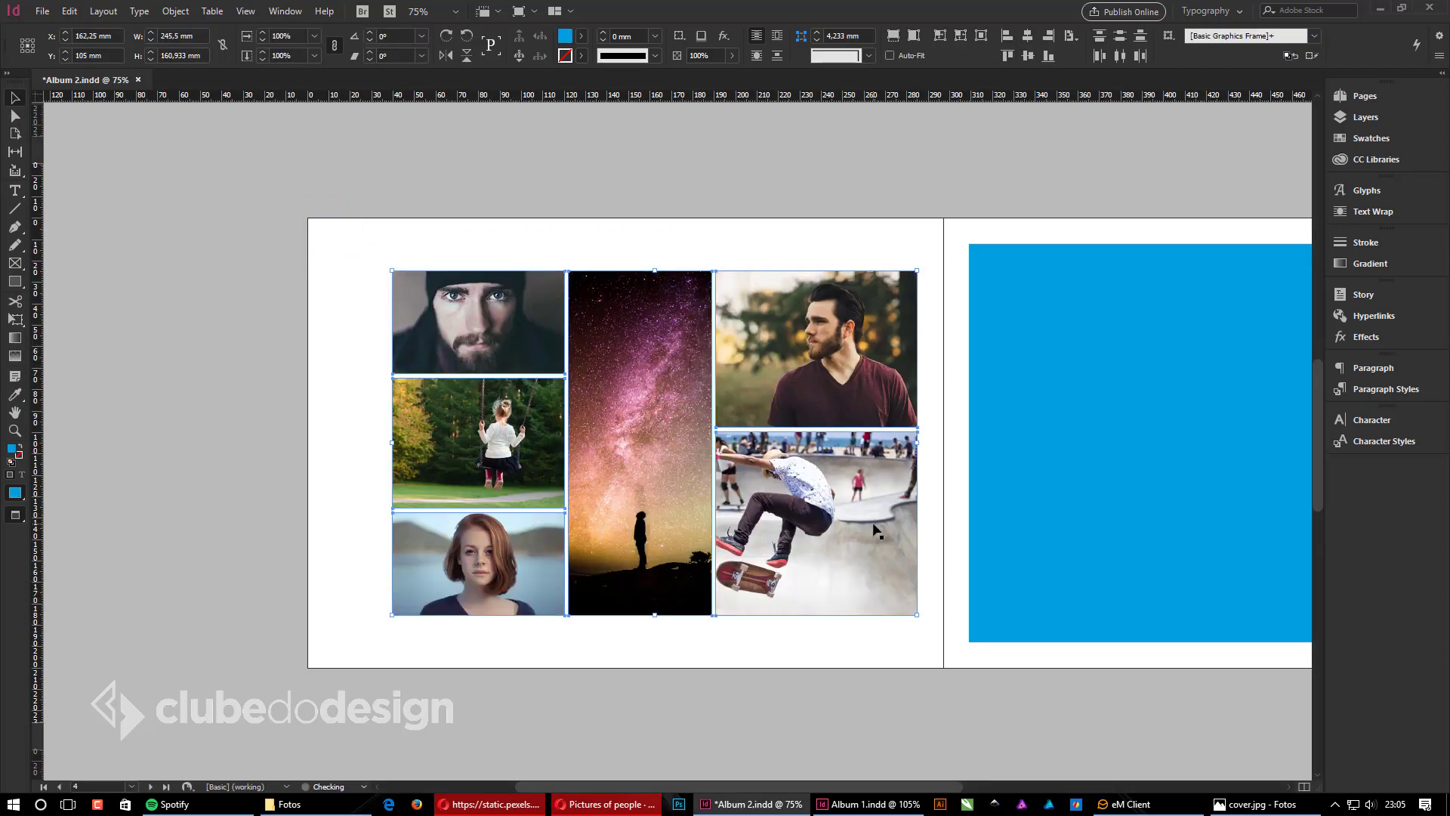
{"action": "left_click", "coordinate": [739, 677]}
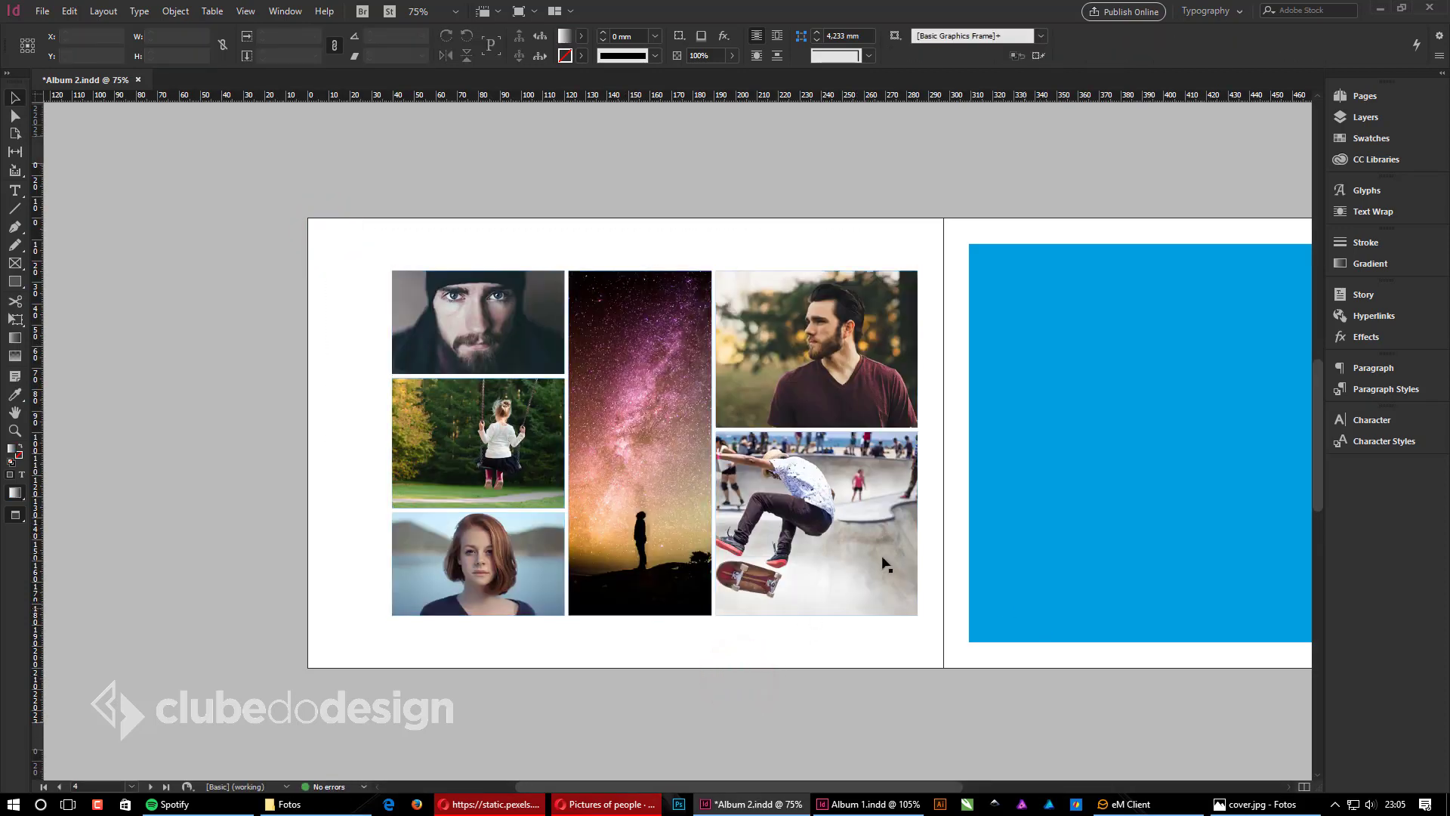
{"action": "left_click_drag", "start_coordinate": [818, 517], "coordinate": [835, 520]}
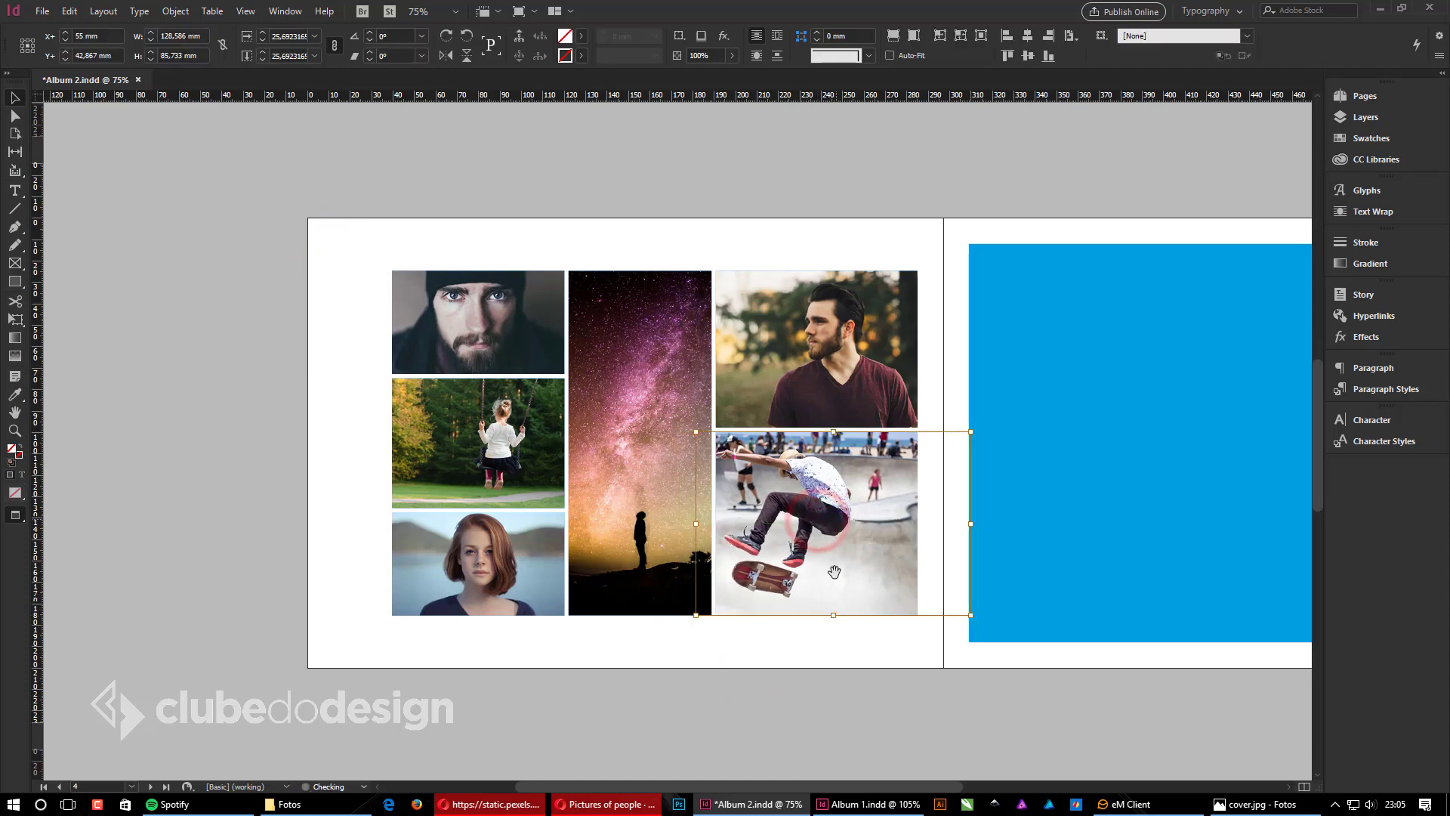
{"action": "left_click", "coordinate": [827, 675]}
Step: Place the graduation silhouette photo from the Fotos folder into page 5's large frame and fill the frame proportionally
{"action": "left_click_drag", "start_coordinate": [1143, 522], "coordinate": [712, 518]}
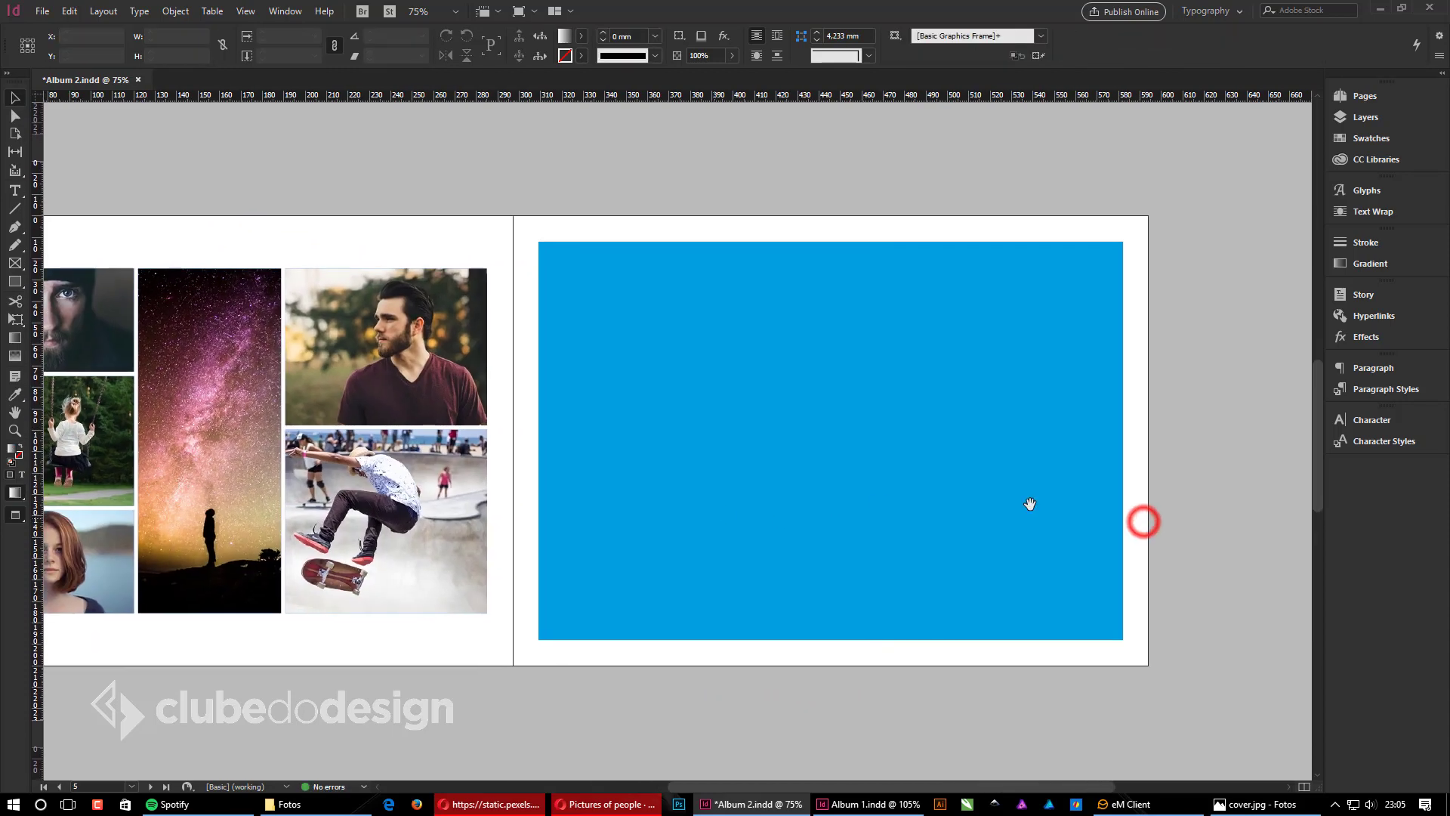
{"action": "left_click_drag", "start_coordinate": [1032, 505], "coordinate": [890, 521]}
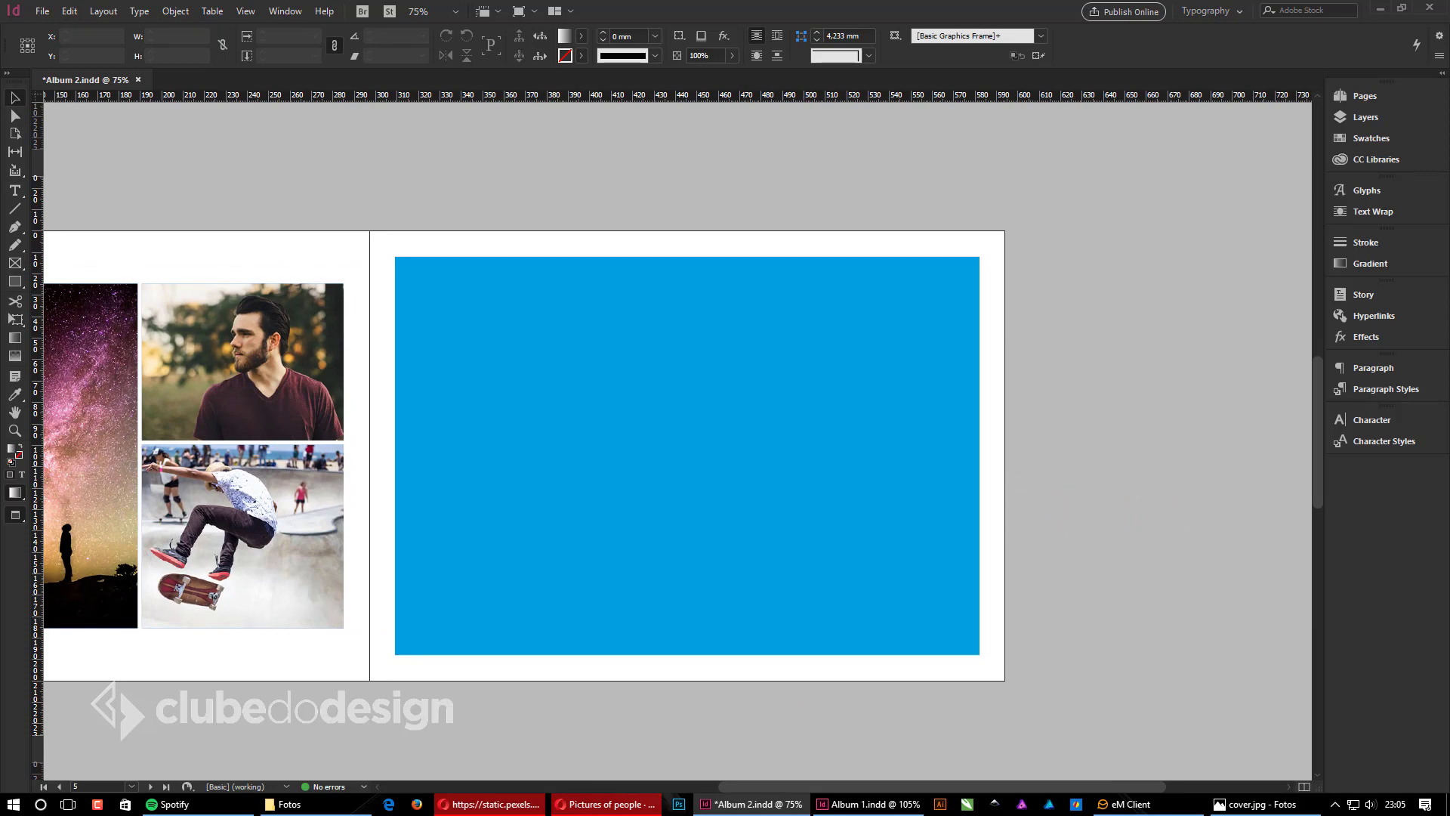
{"action": "left_click", "coordinate": [349, 805]}
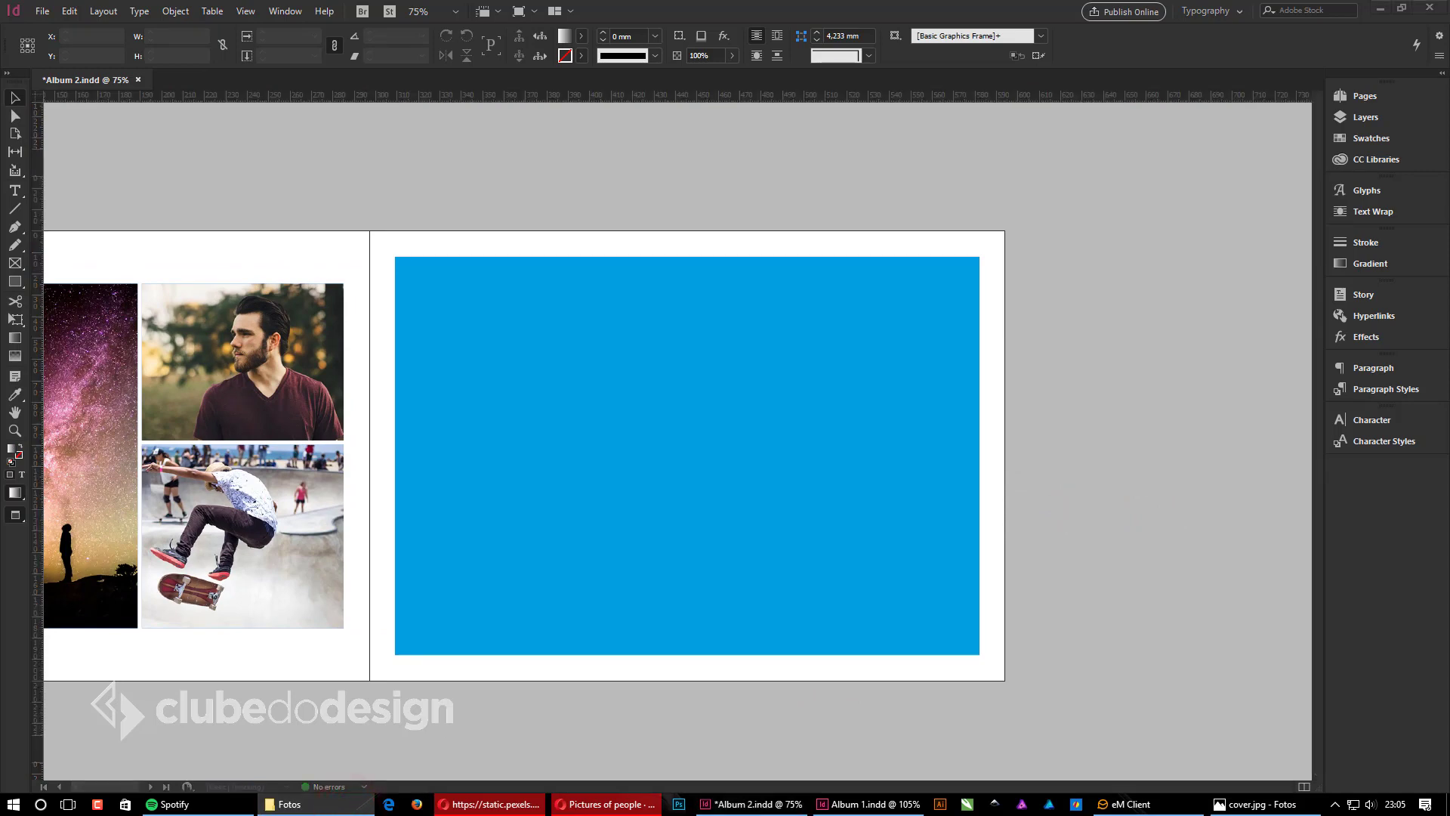
{"action": "left_click_drag", "start_coordinate": [689, 505], "coordinate": [687, 503]}
{"action": "left_click", "coordinate": [867, 435]}
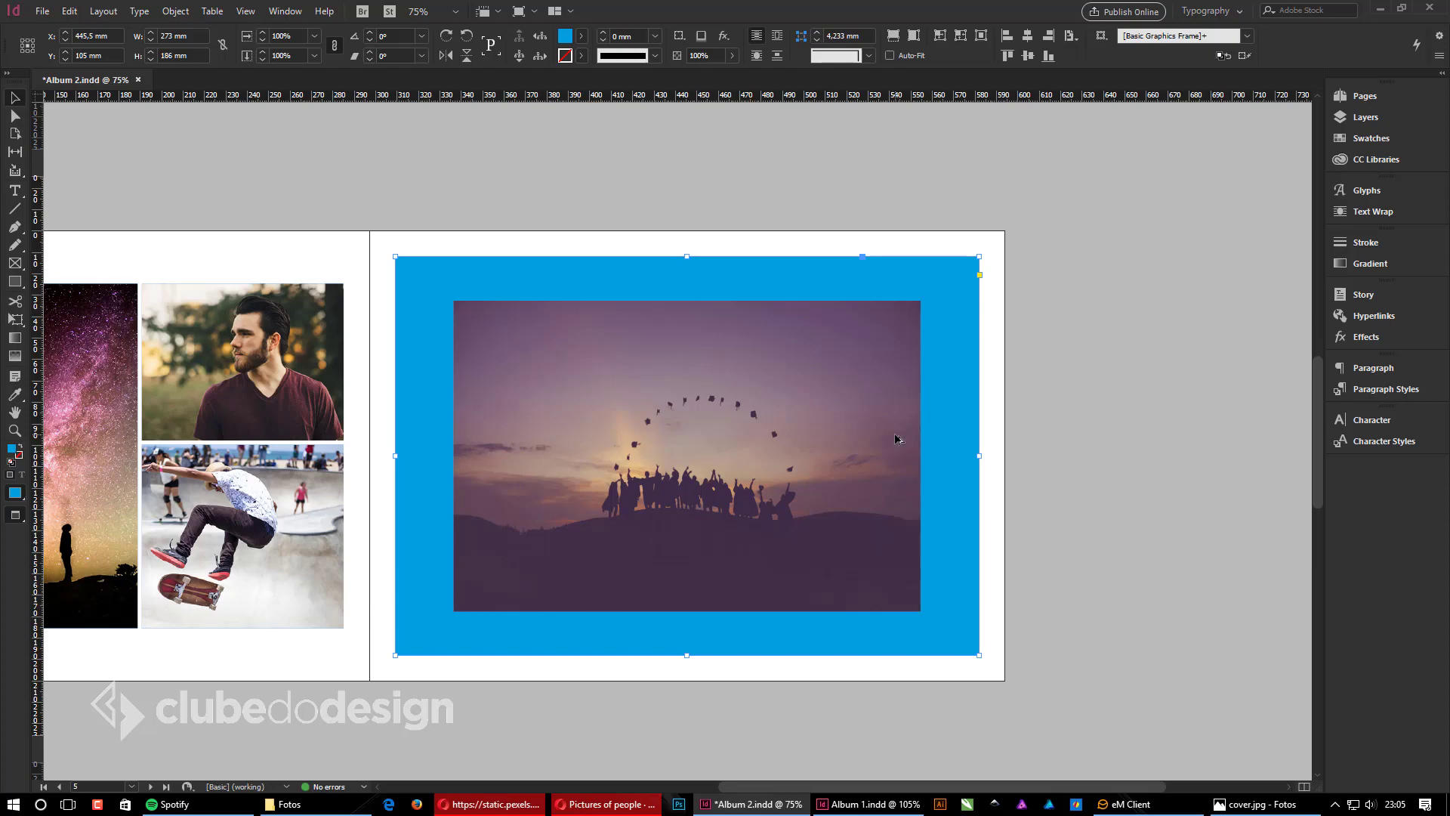
{"action": "key", "text": "ctrl+alt+shift+c"}
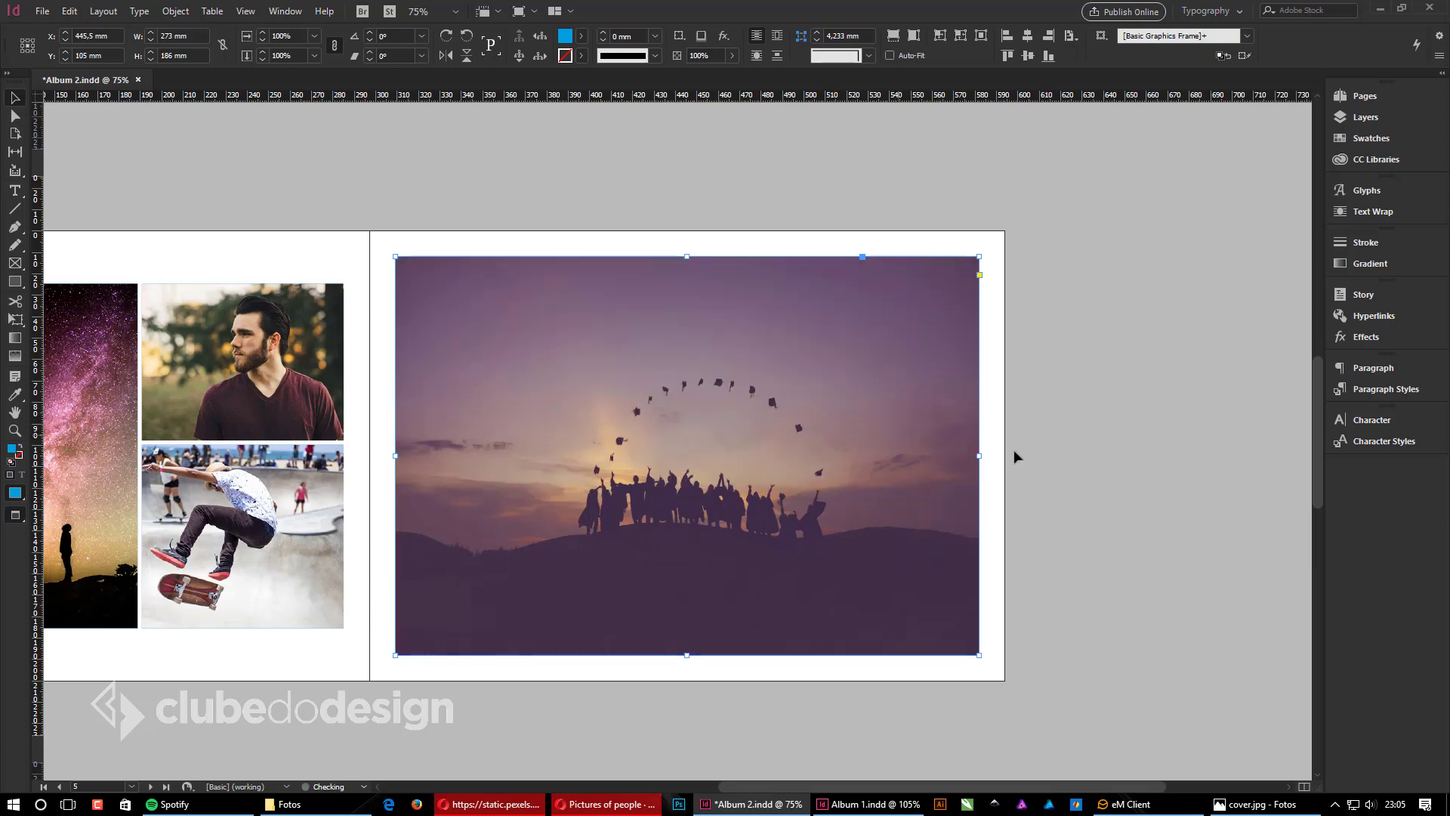
{"action": "left_click", "coordinate": [1156, 411]}
Step: Place the smiling woman photo and the man-above-the-clouds photo from the Fotos folder into page 6's two frames
{"action": "left_click_drag", "start_coordinate": [463, 596], "coordinate": [800, 355]}
{"action": "left_click_drag", "start_coordinate": [530, 601], "coordinate": [643, 314]}
{"action": "left_click_drag", "start_coordinate": [564, 511], "coordinate": [586, 405]}
{"action": "left_click", "coordinate": [310, 809]}
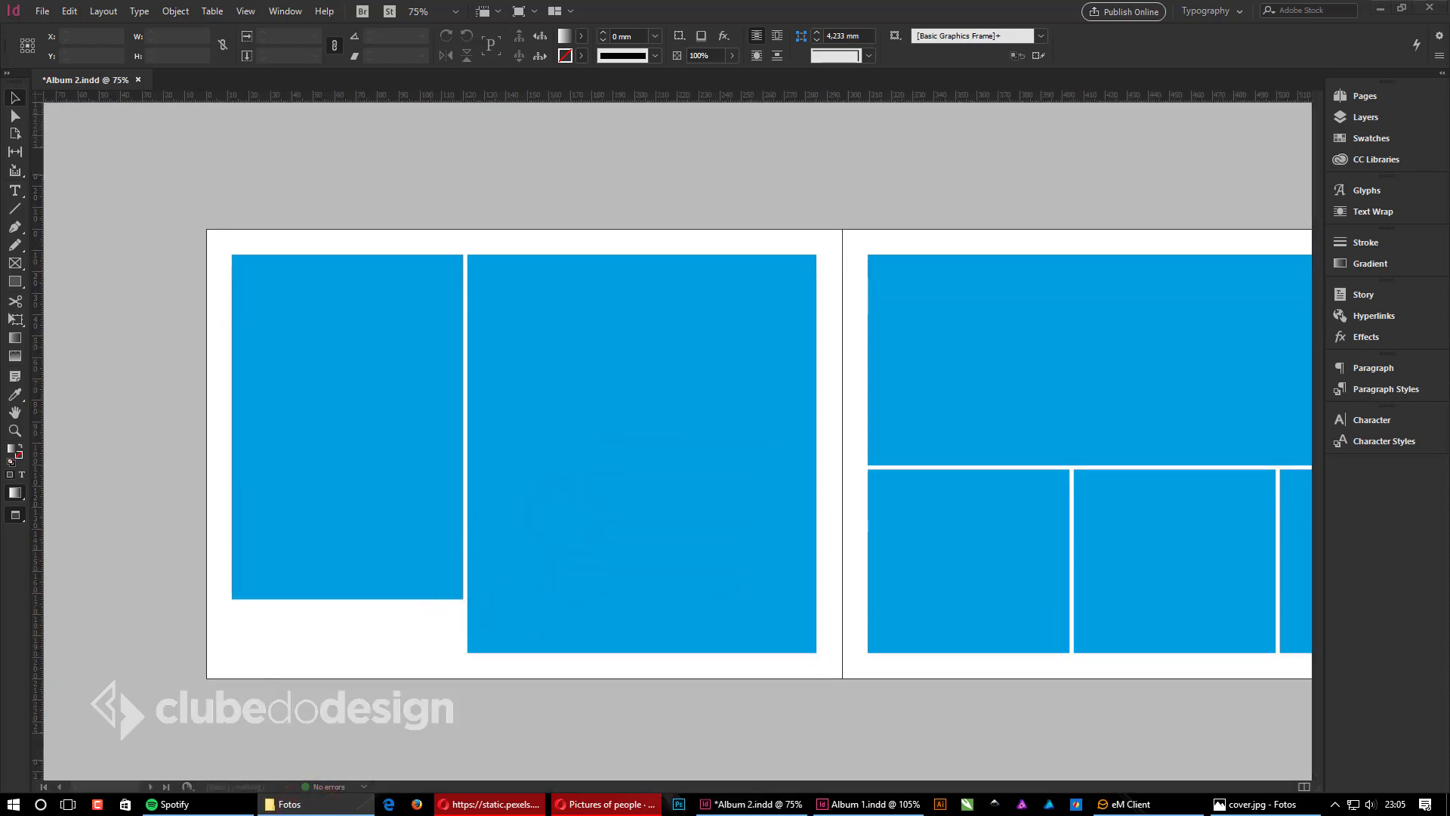
{"action": "left_click", "coordinate": [435, 447]}
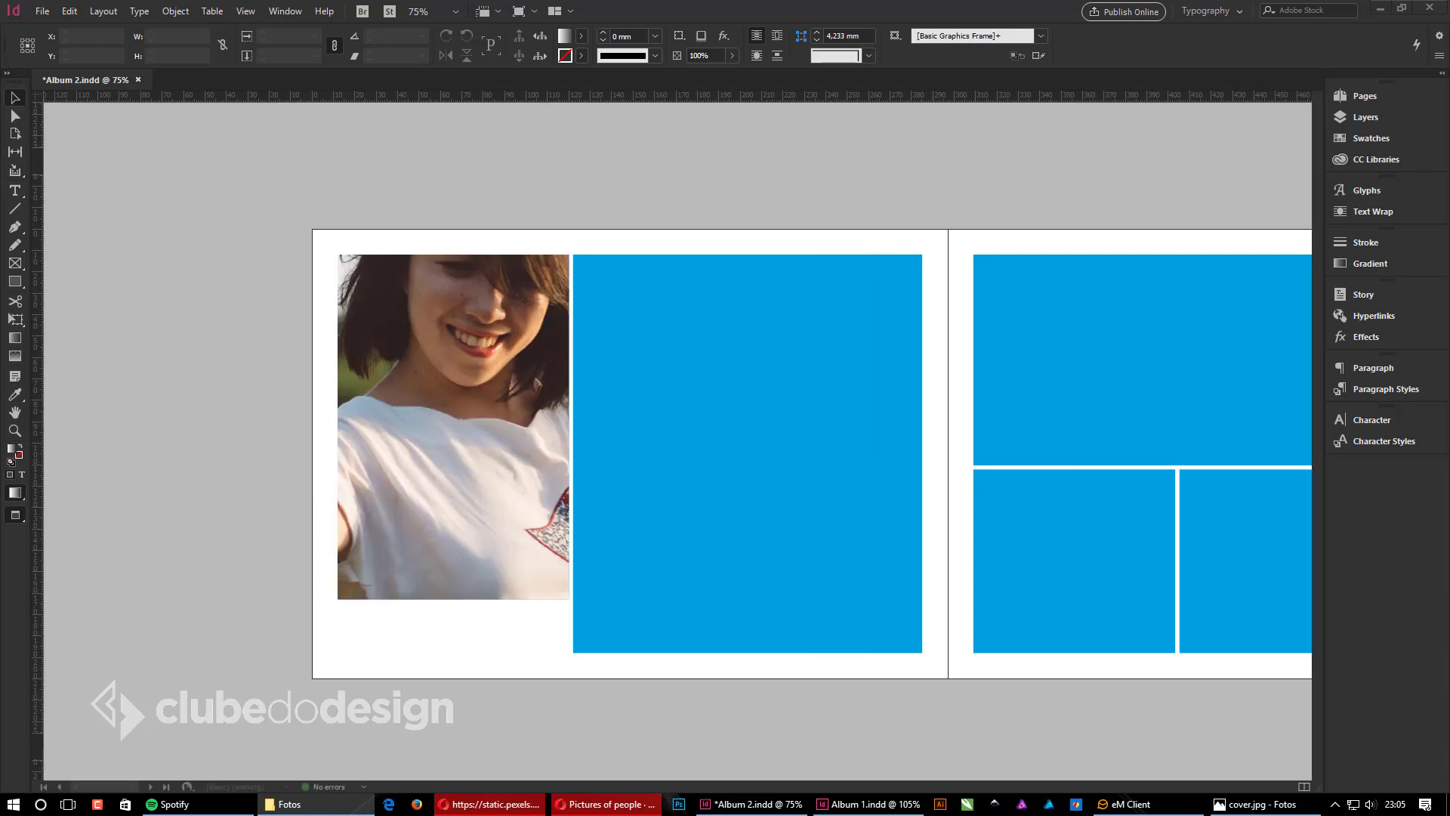
{"action": "left_click", "coordinate": [713, 496]}
Step: Fill both page 6 frames proportionally with their photos
{"action": "left_click", "coordinate": [270, 365]}
{"action": "left_click_drag", "start_coordinate": [270, 365], "coordinate": [772, 437]}
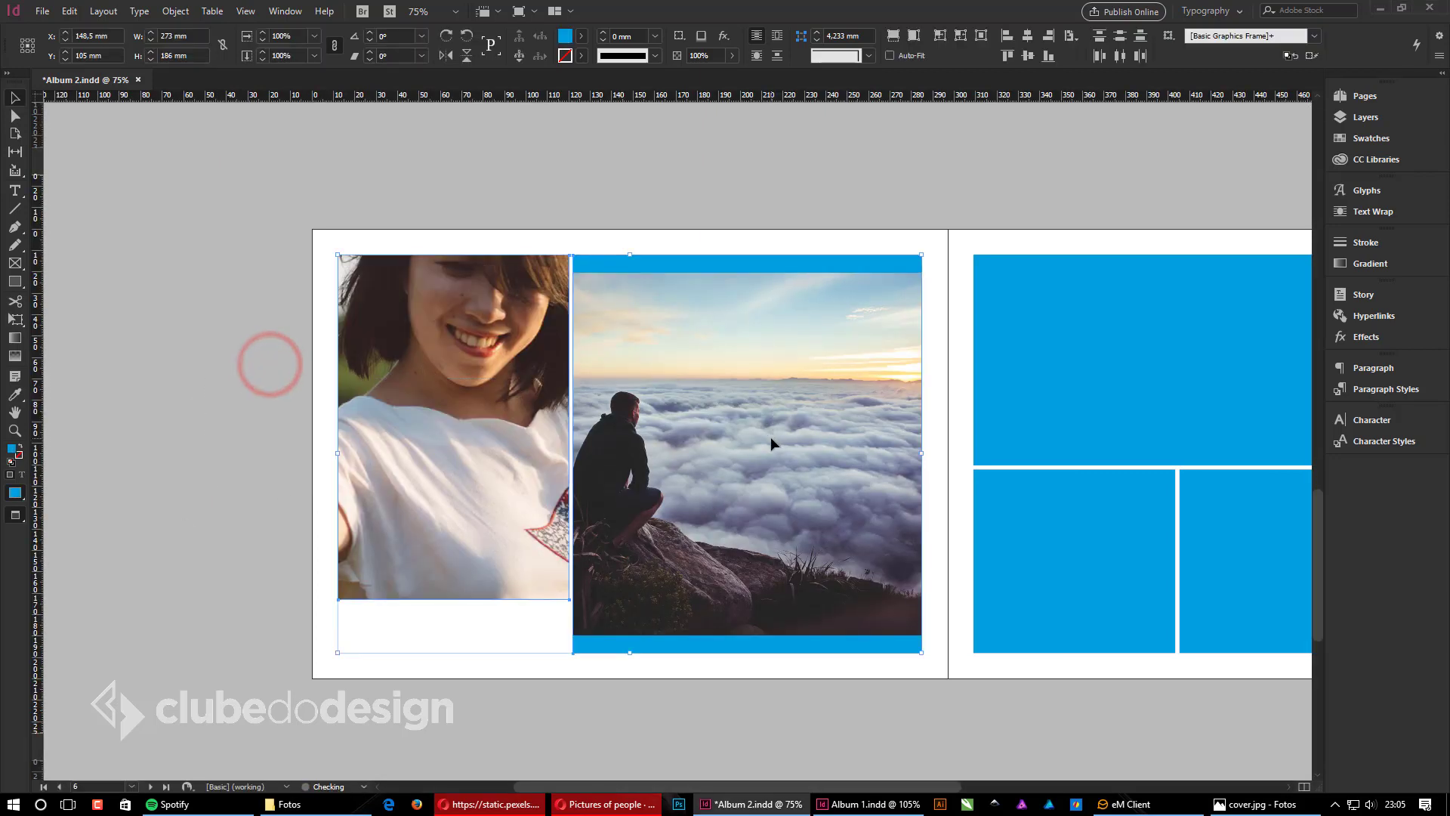
{"action": "key", "text": "ctrl+alt+shift+c"}
{"action": "left_click", "coordinate": [204, 352]}
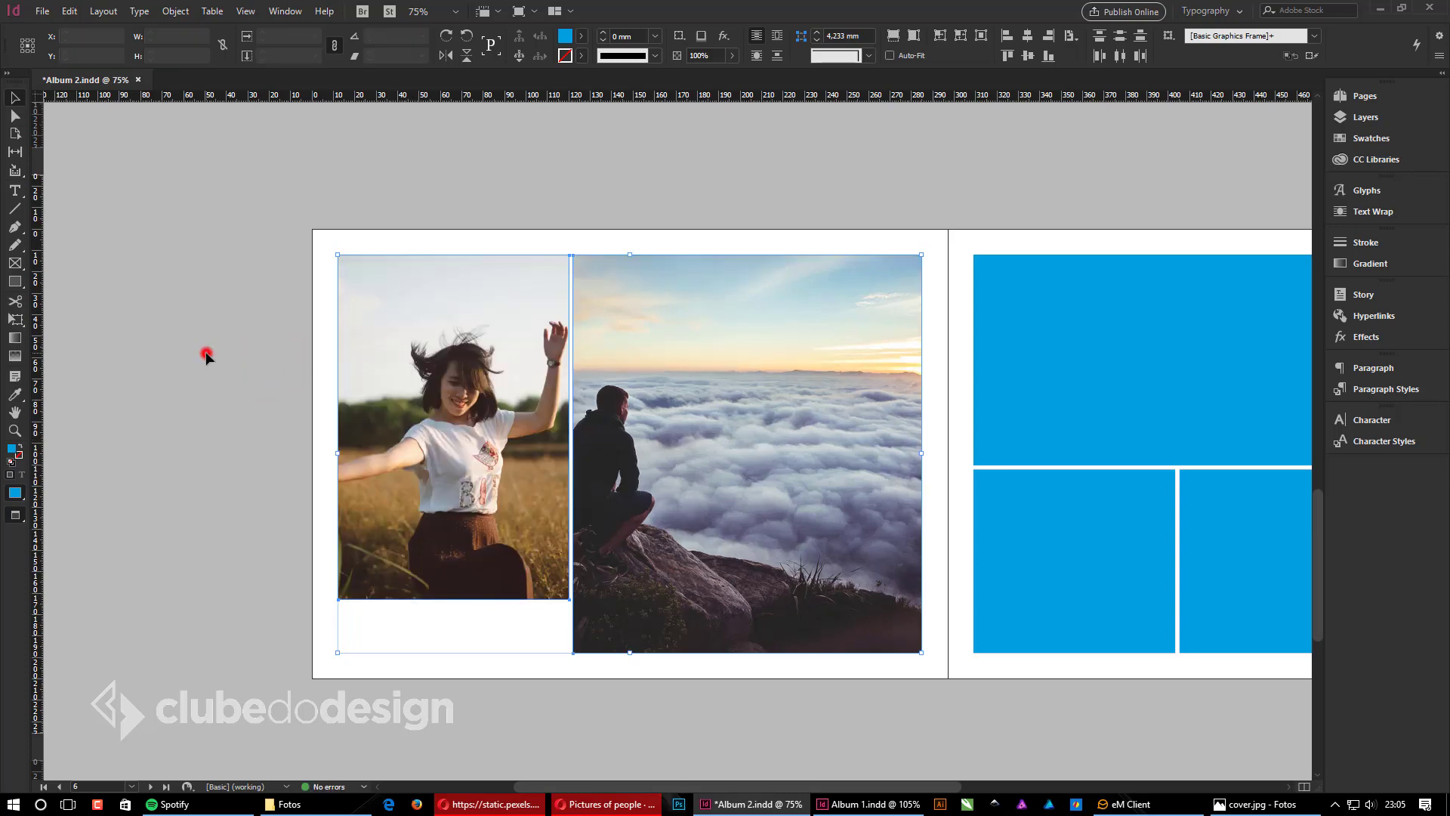
Step: Enlarge the smiling woman photo within its frame on page 6, and shift the clouds photo rightward inside its frame
{"action": "left_click", "coordinate": [447, 424]}
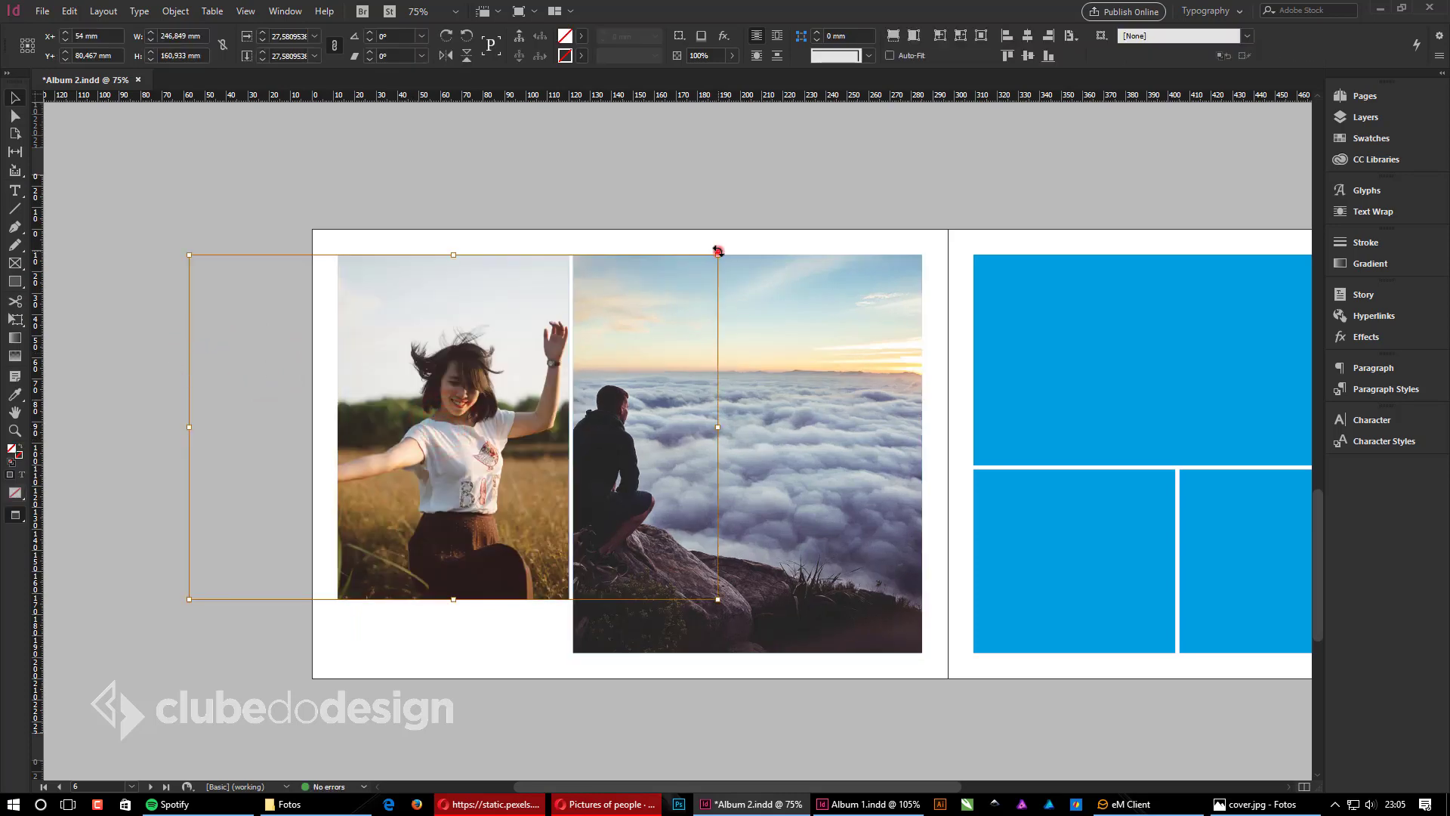
{"action": "left_click_drag", "start_coordinate": [718, 255], "coordinate": [945, 108]}
{"action": "left_click", "coordinate": [1068, 175]}
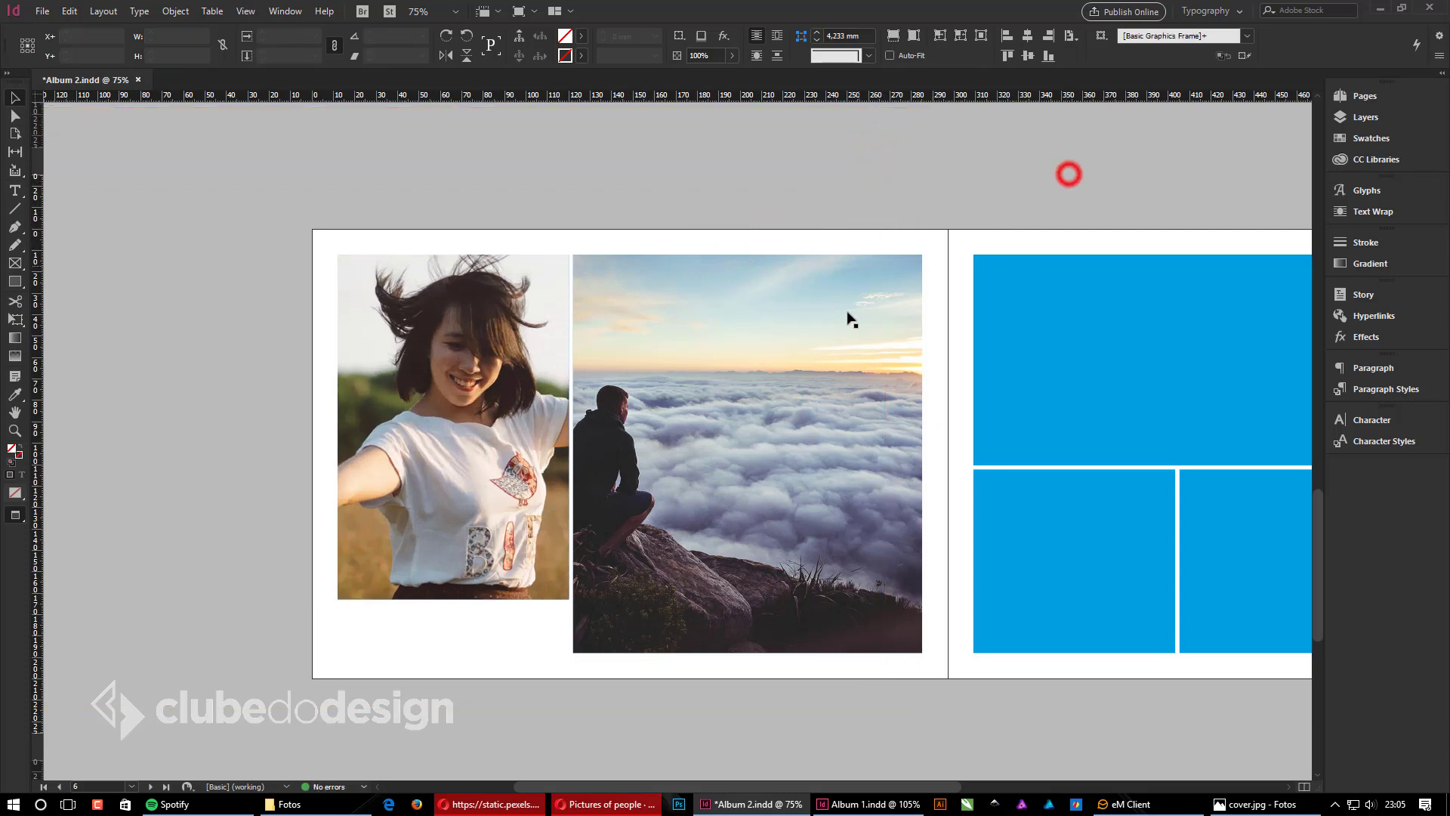
{"action": "left_click", "coordinate": [739, 432]}
{"action": "left_click_drag", "start_coordinate": [787, 457], "coordinate": [837, 457]}
{"action": "left_click", "coordinate": [786, 169]}
Step: Place photos from the Fotos folder into page 7's wide frame (orange sunset) and the three frames below it (campfire, blue silhouettes, raised hands)
{"action": "left_click_drag", "start_coordinate": [1059, 544], "coordinate": [544, 531]}
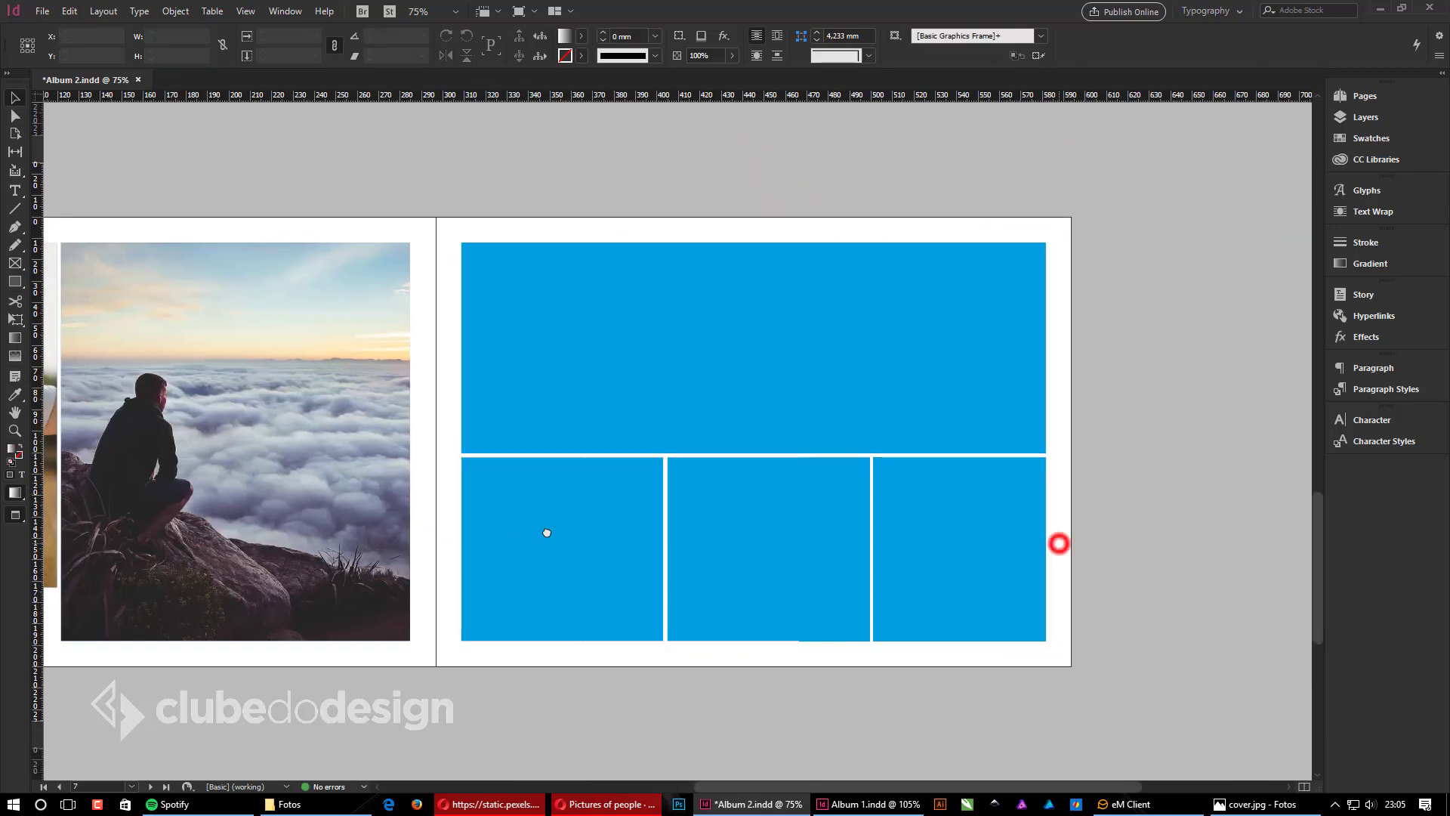
{"action": "left_click_drag", "start_coordinate": [796, 461], "coordinate": [751, 470]}
{"action": "left_click", "coordinate": [281, 809]}
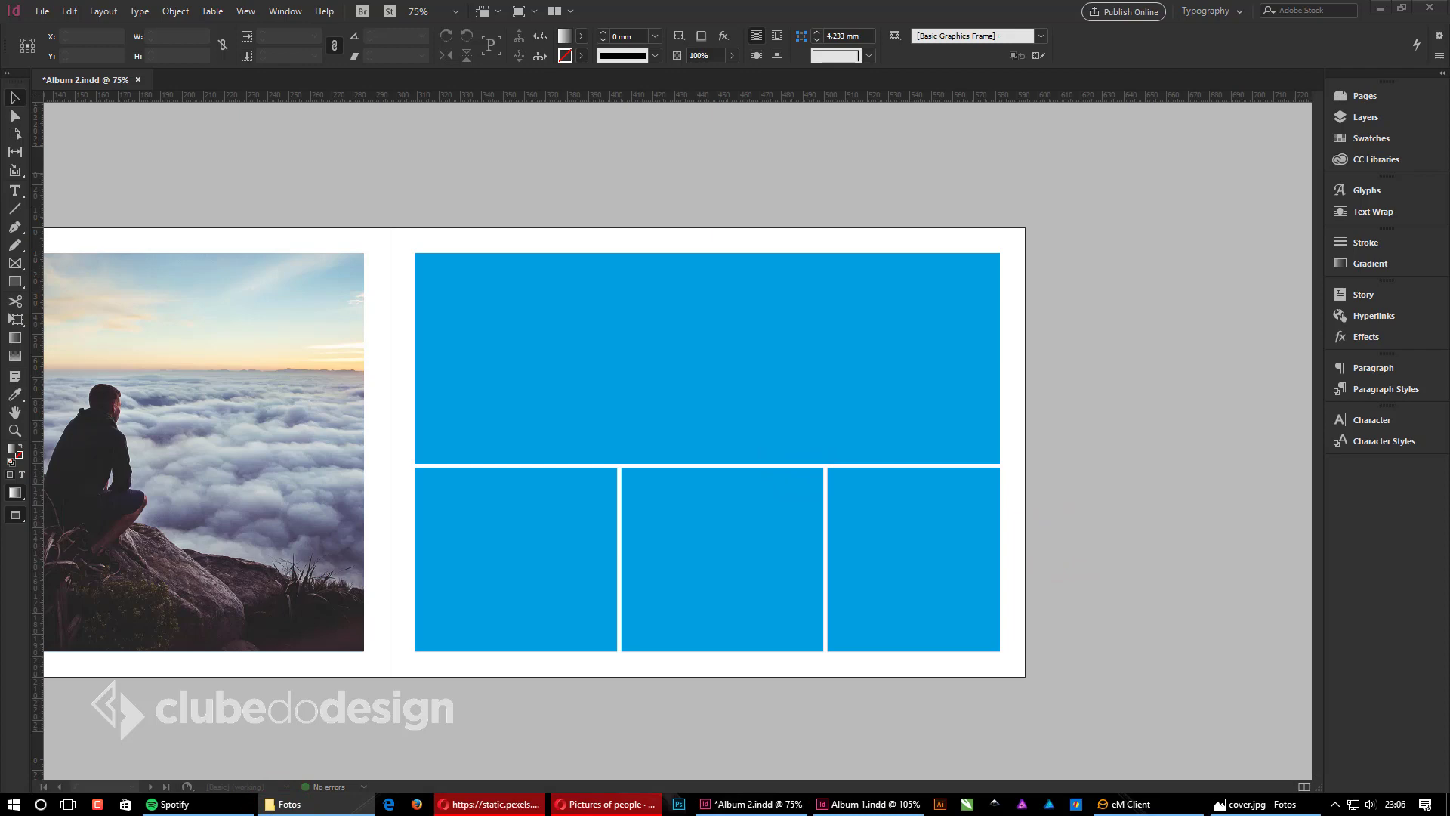
{"action": "left_click_drag", "start_coordinate": [0, 378], "coordinate": [627, 374]}
{"action": "scroll", "coordinate": [830, 389], "scroll_direction": "up", "scroll_amount": 4}
{"action": "scroll", "coordinate": [696, 499], "scroll_direction": "up", "scroll_amount": 1}
{"action": "scroll", "coordinate": [551, 520], "scroll_direction": "down", "scroll_amount": 4}
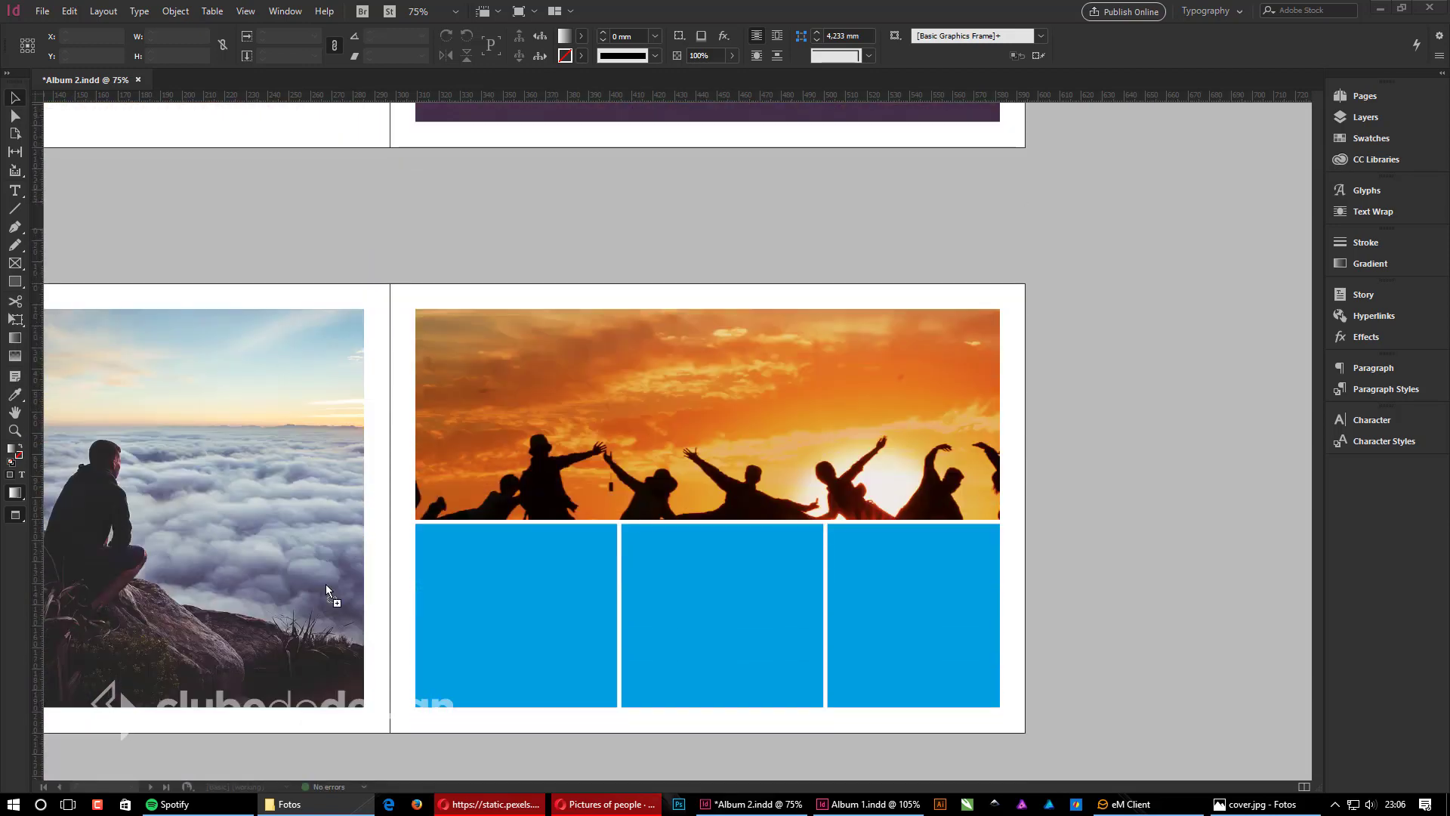
{"action": "left_click", "coordinate": [512, 638]}
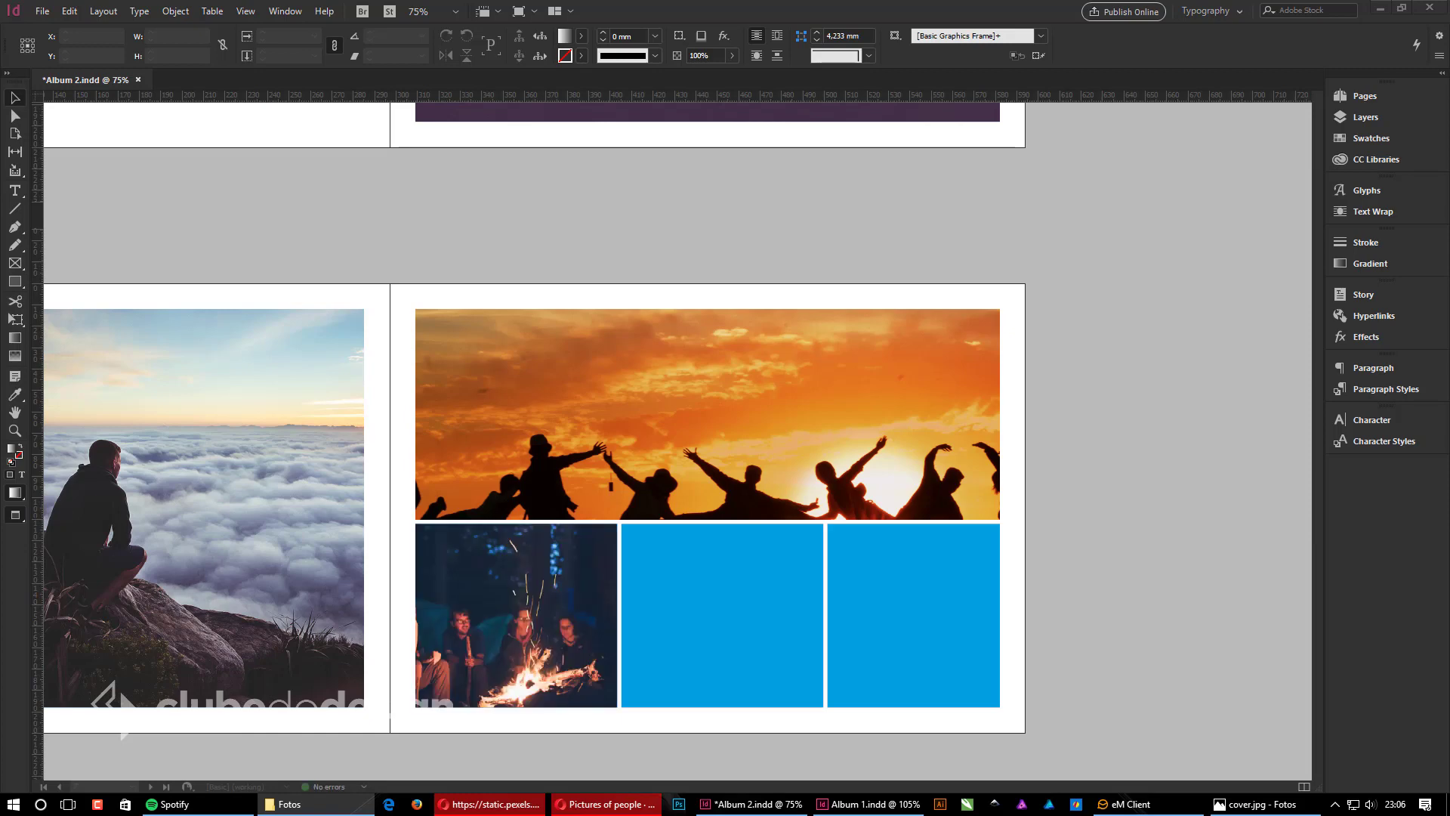
{"action": "left_click", "coordinate": [704, 623]}
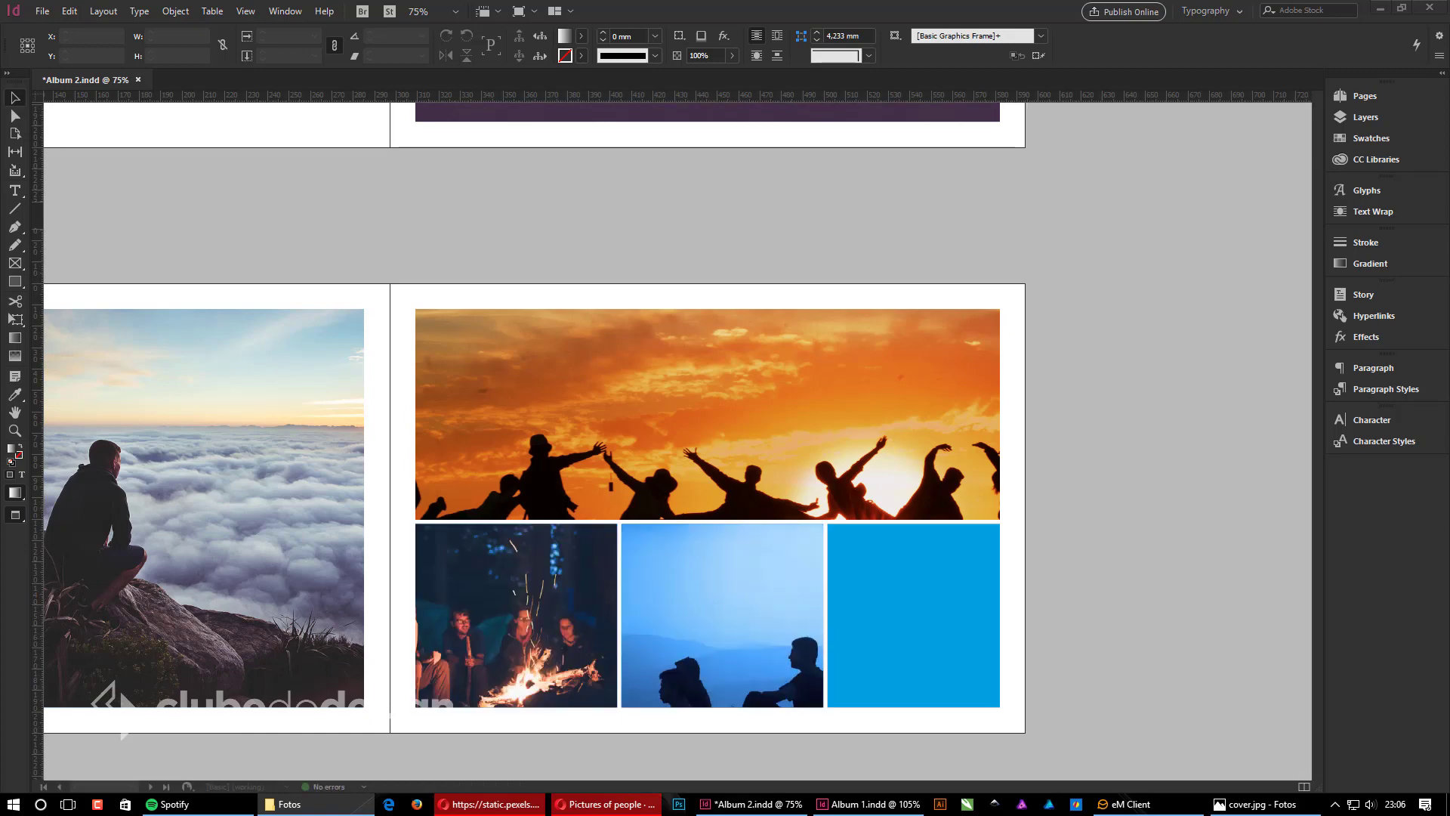
{"action": "left_click", "coordinate": [936, 604]}
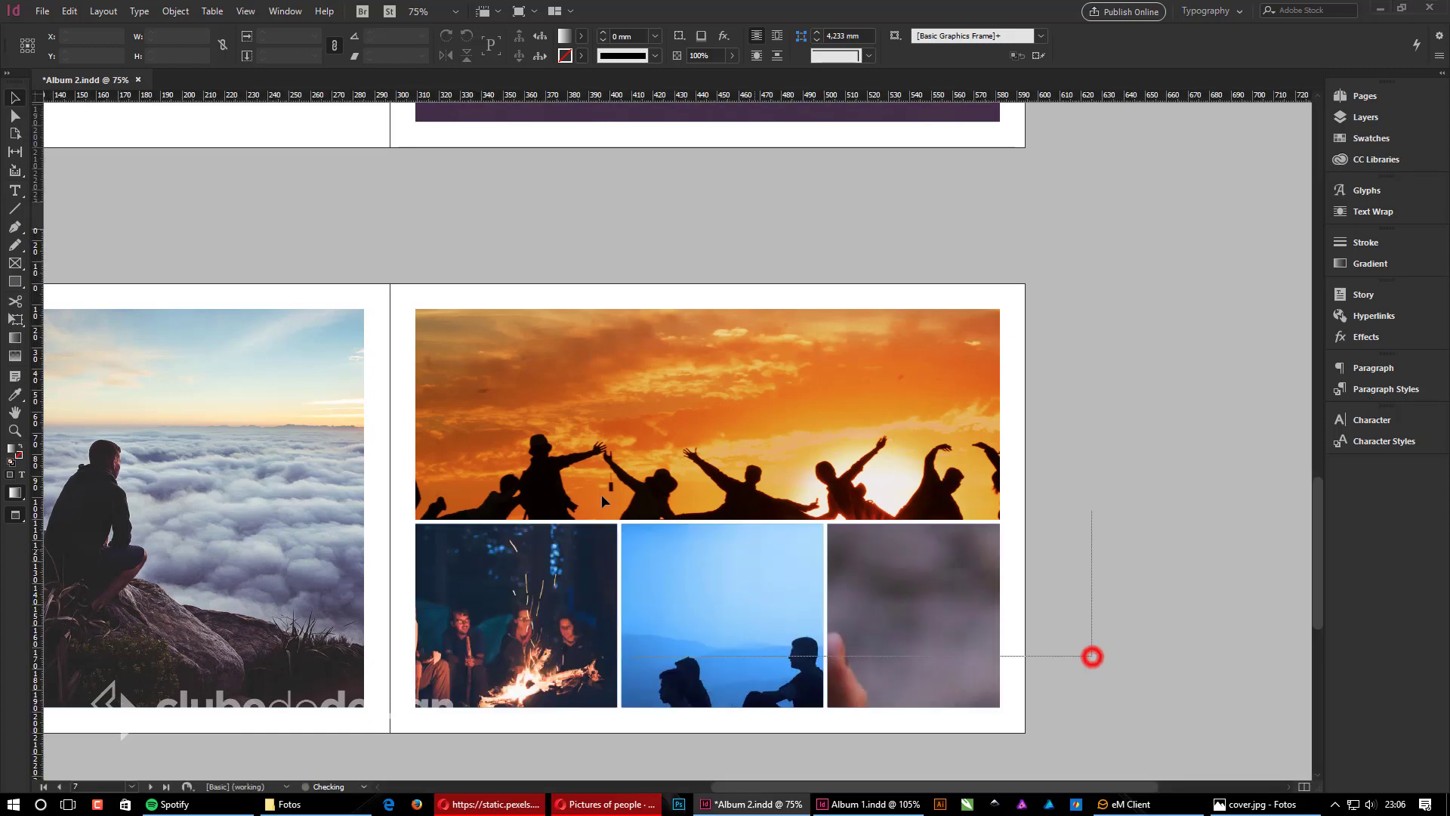
Step: Fill all four page 7 frames proportionally with their photos
{"action": "left_click_drag", "start_coordinate": [1092, 656], "coordinate": [1092, 655]}
{"action": "key", "text": "ctrl+alt+shift+c"}
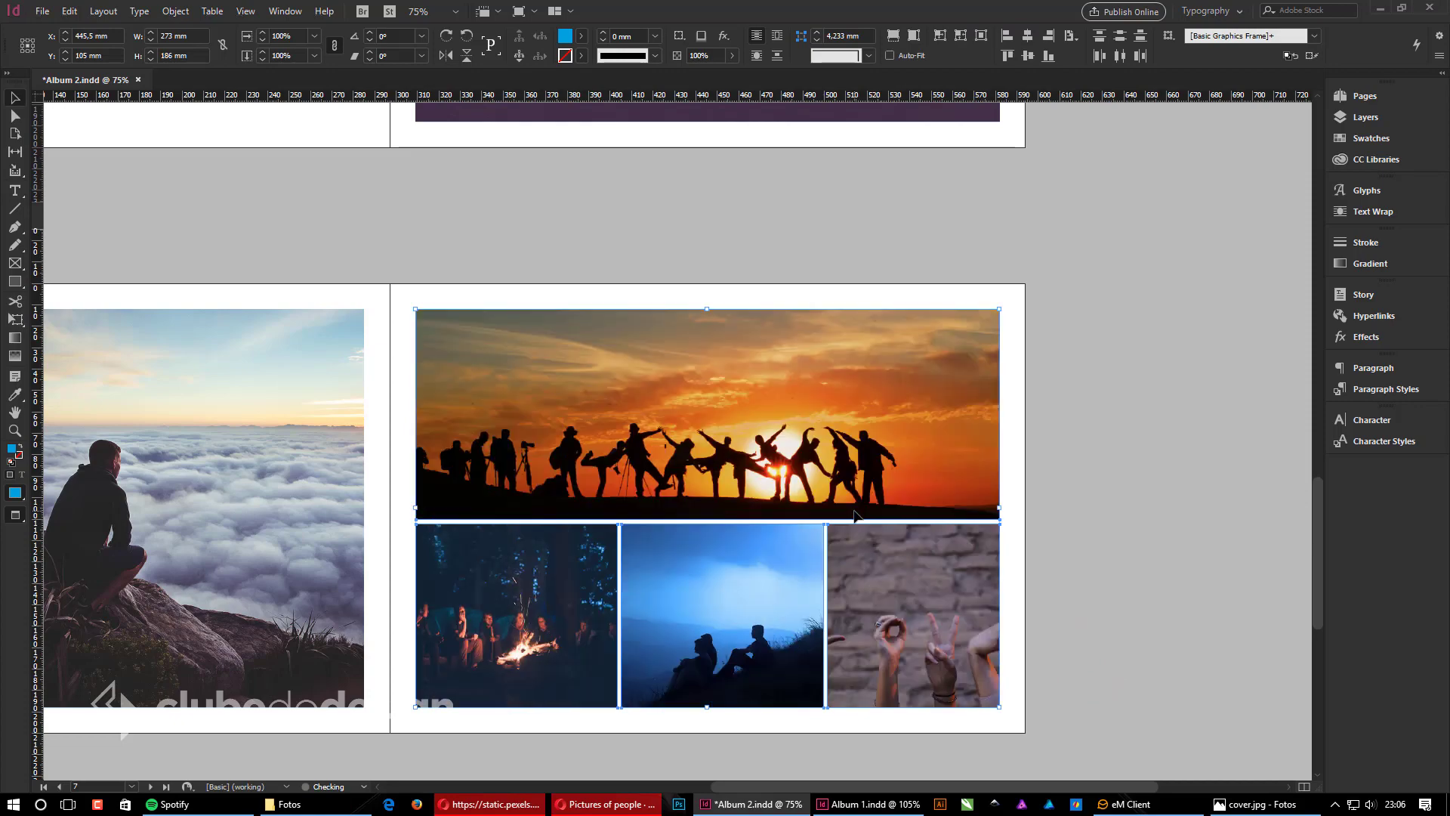
{"action": "left_click", "coordinate": [1206, 508]}
Step: Place photos from the Fotos folder into the four frames on page 8 and fill each frame proportionally
{"action": "scroll", "coordinate": [472, 371], "scroll_direction": "down", "scroll_amount": 6}
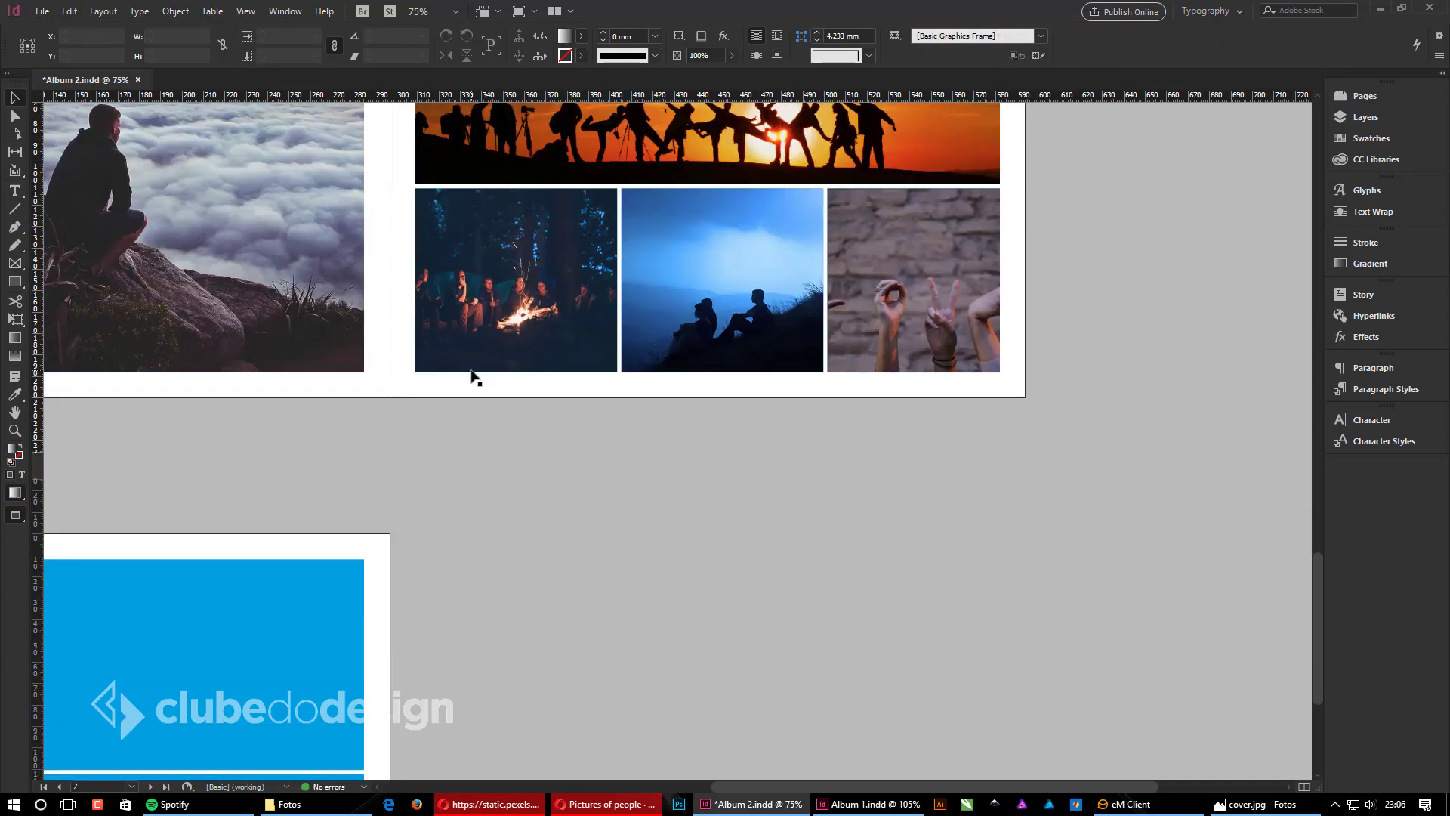
{"action": "left_click_drag", "start_coordinate": [377, 405], "coordinate": [549, 434]}
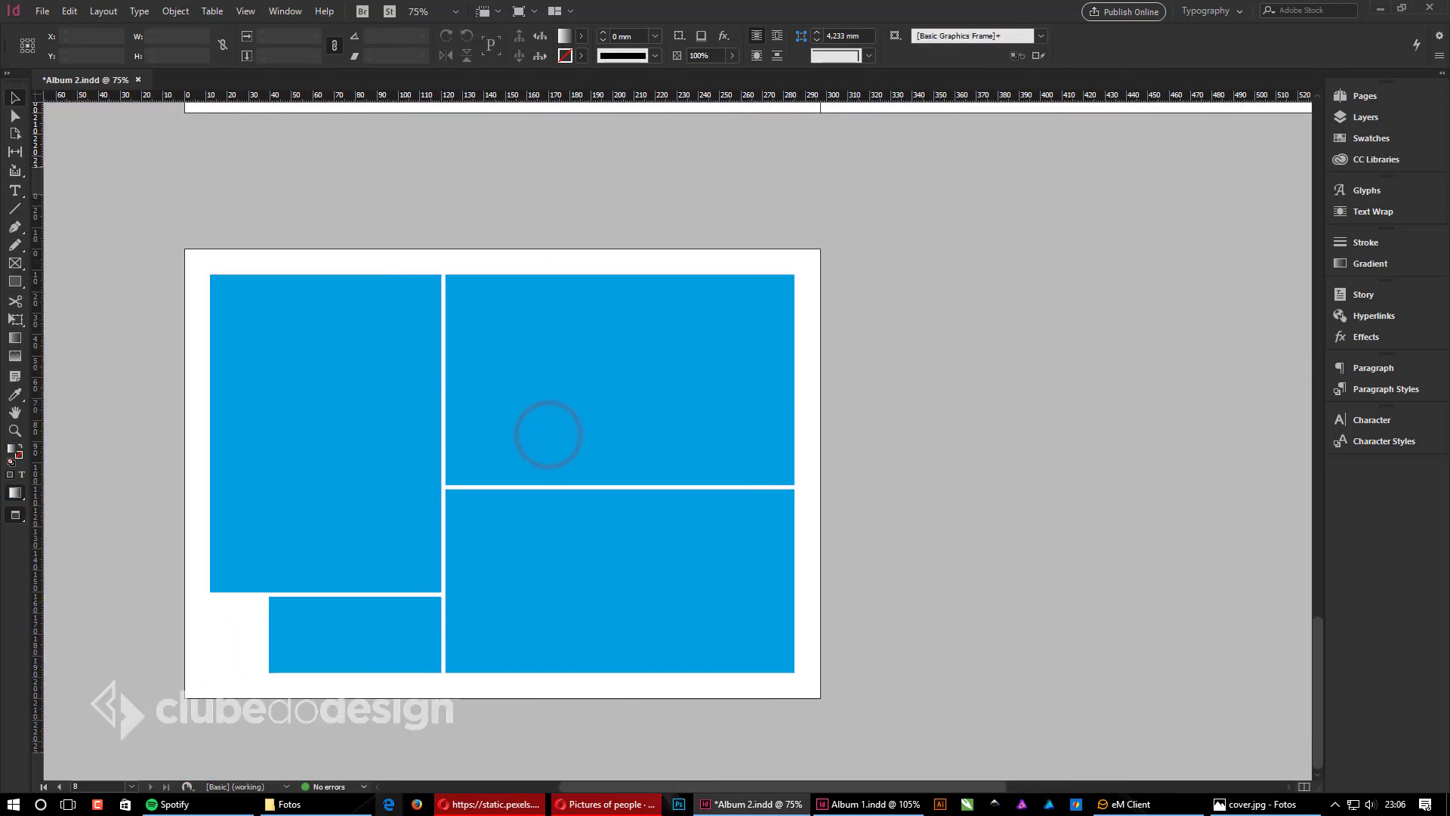
{"action": "left_click", "coordinate": [338, 803]}
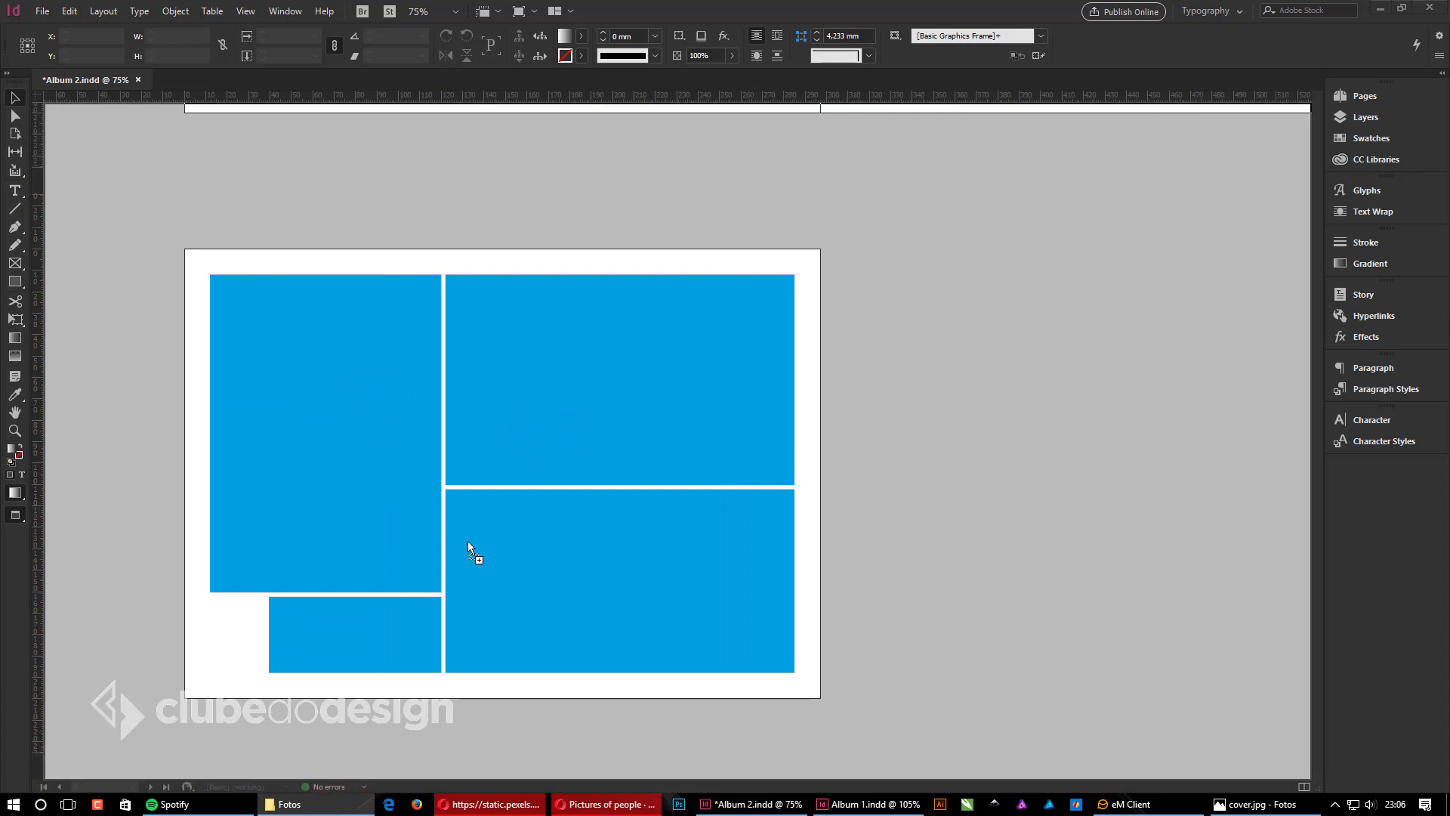
{"action": "left_click_drag", "start_coordinate": [468, 541], "coordinate": [271, 476]}
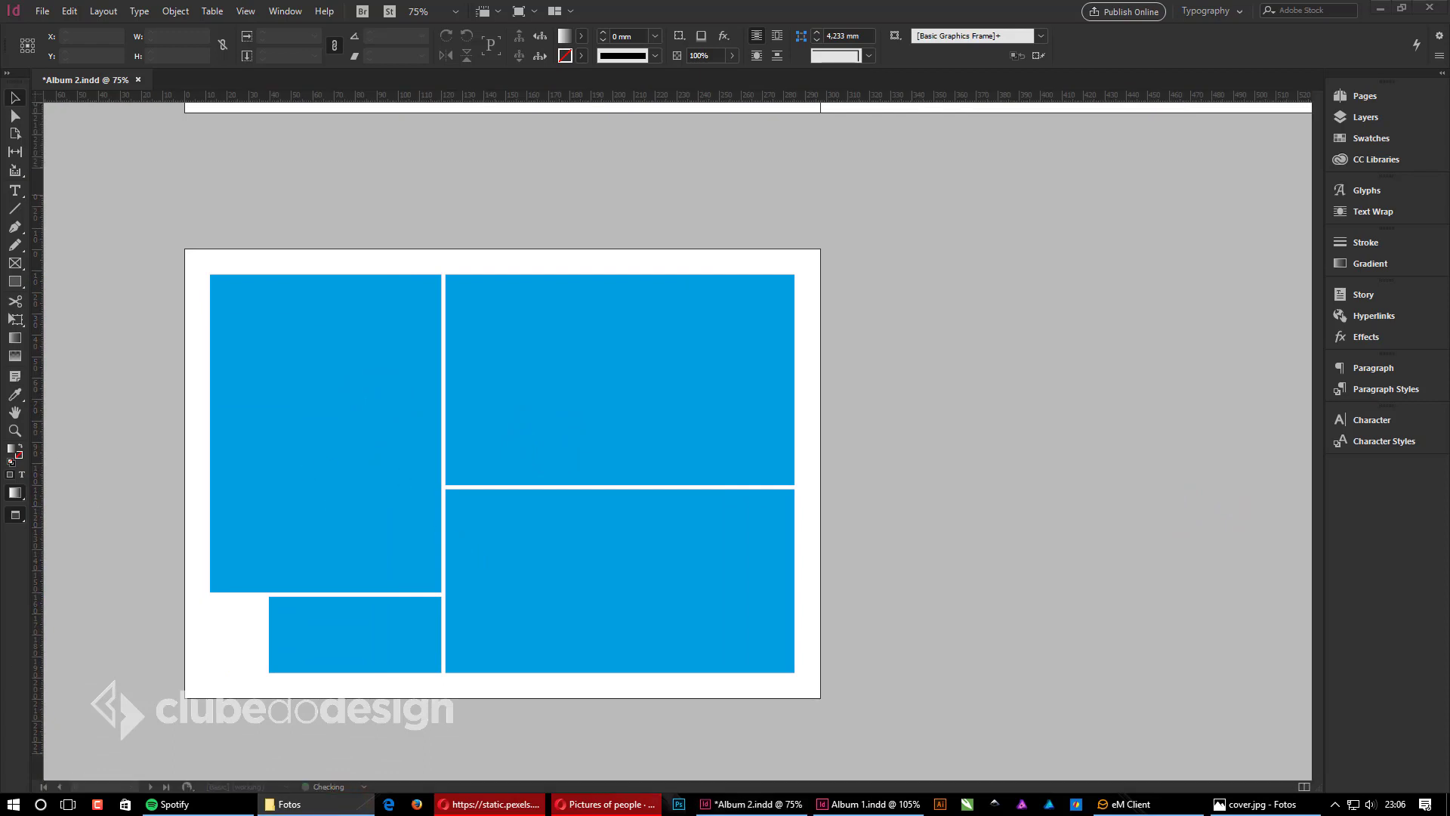
{"action": "left_click", "coordinate": [401, 654]}
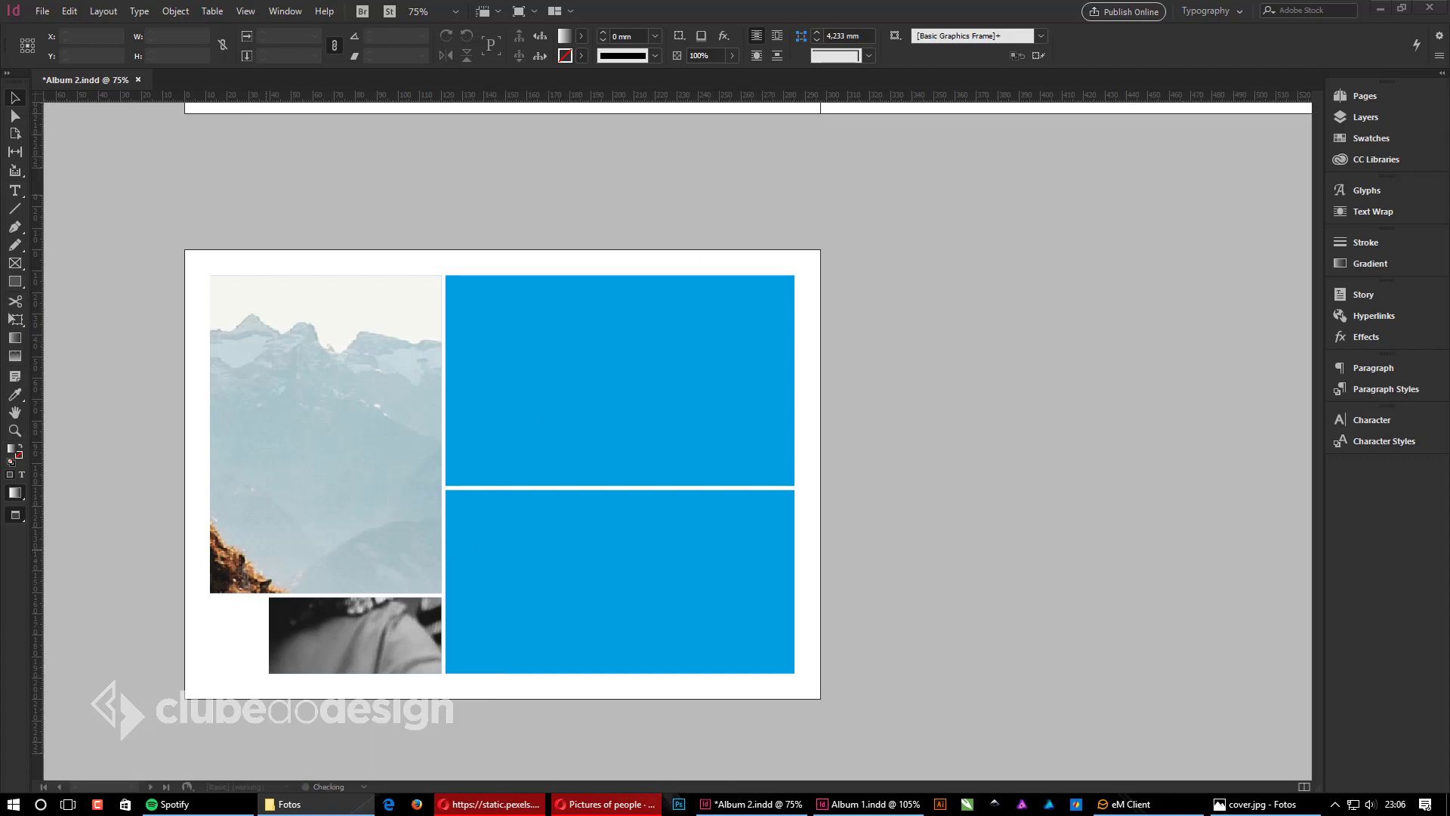
{"action": "left_click", "coordinate": [619, 378]}
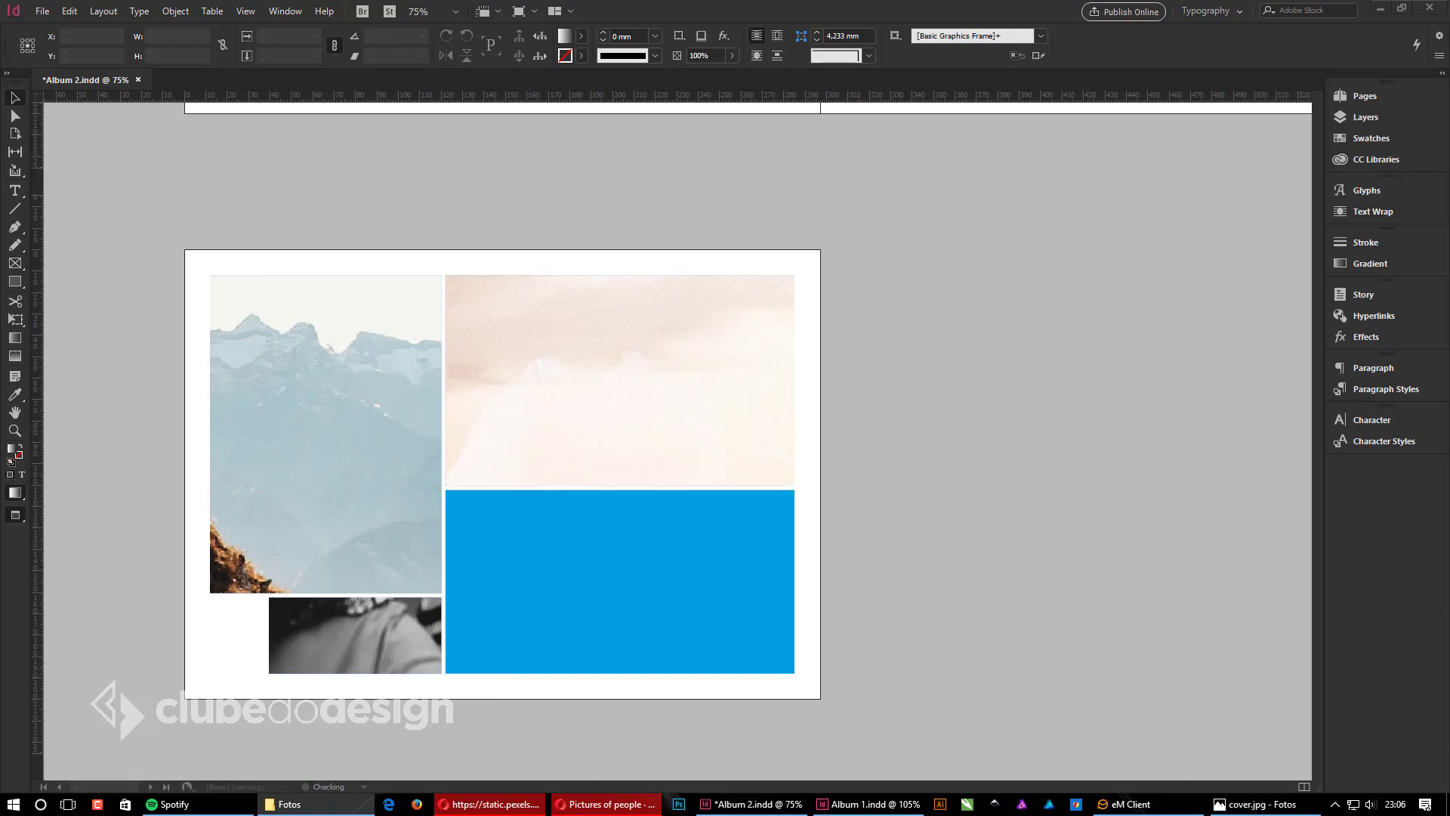
{"action": "left_click", "coordinate": [689, 585]}
{"action": "left_click_drag", "start_coordinate": [903, 663], "coordinate": [444, 402]}
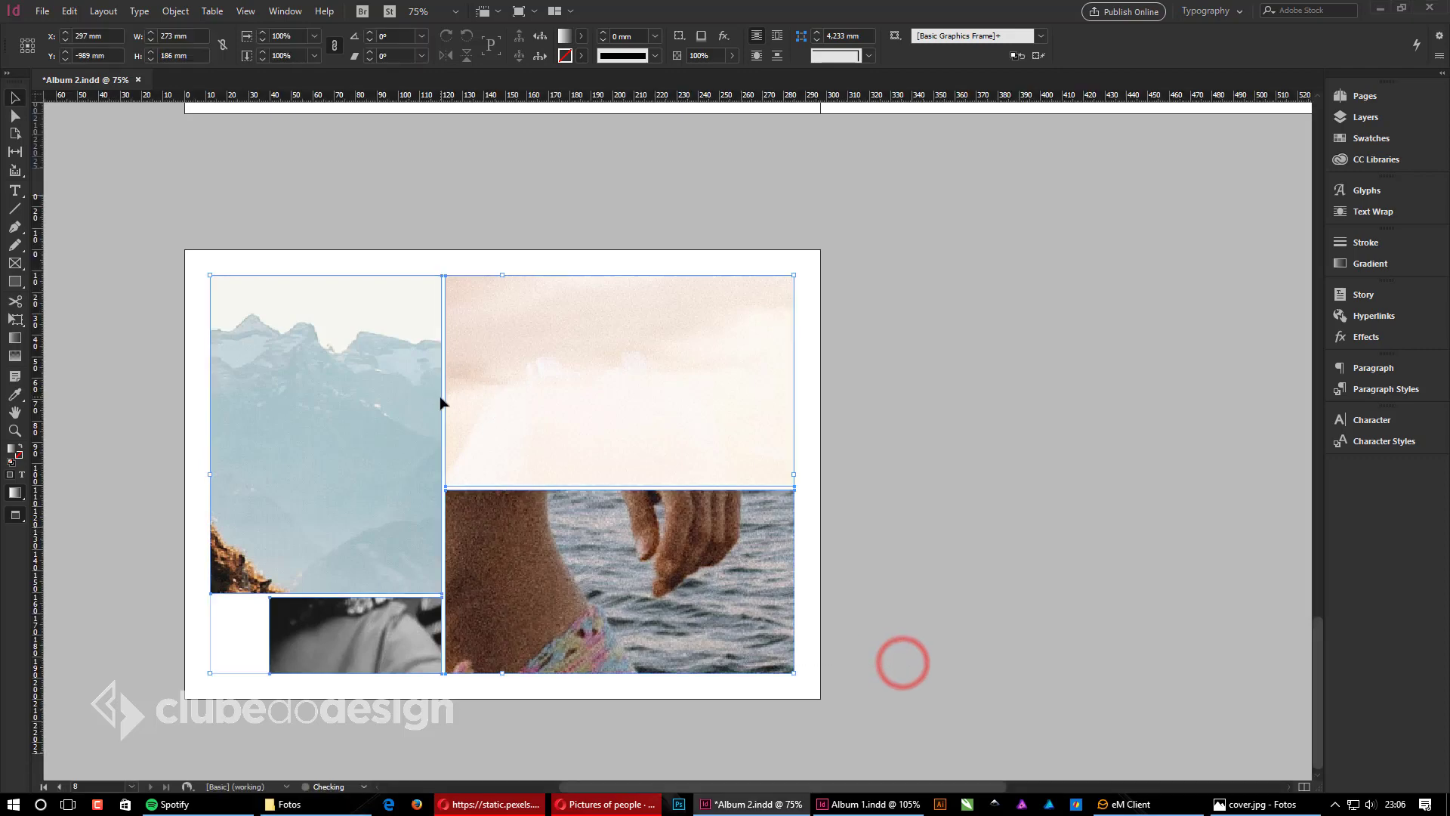
{"action": "left_click", "coordinate": [1004, 587]}
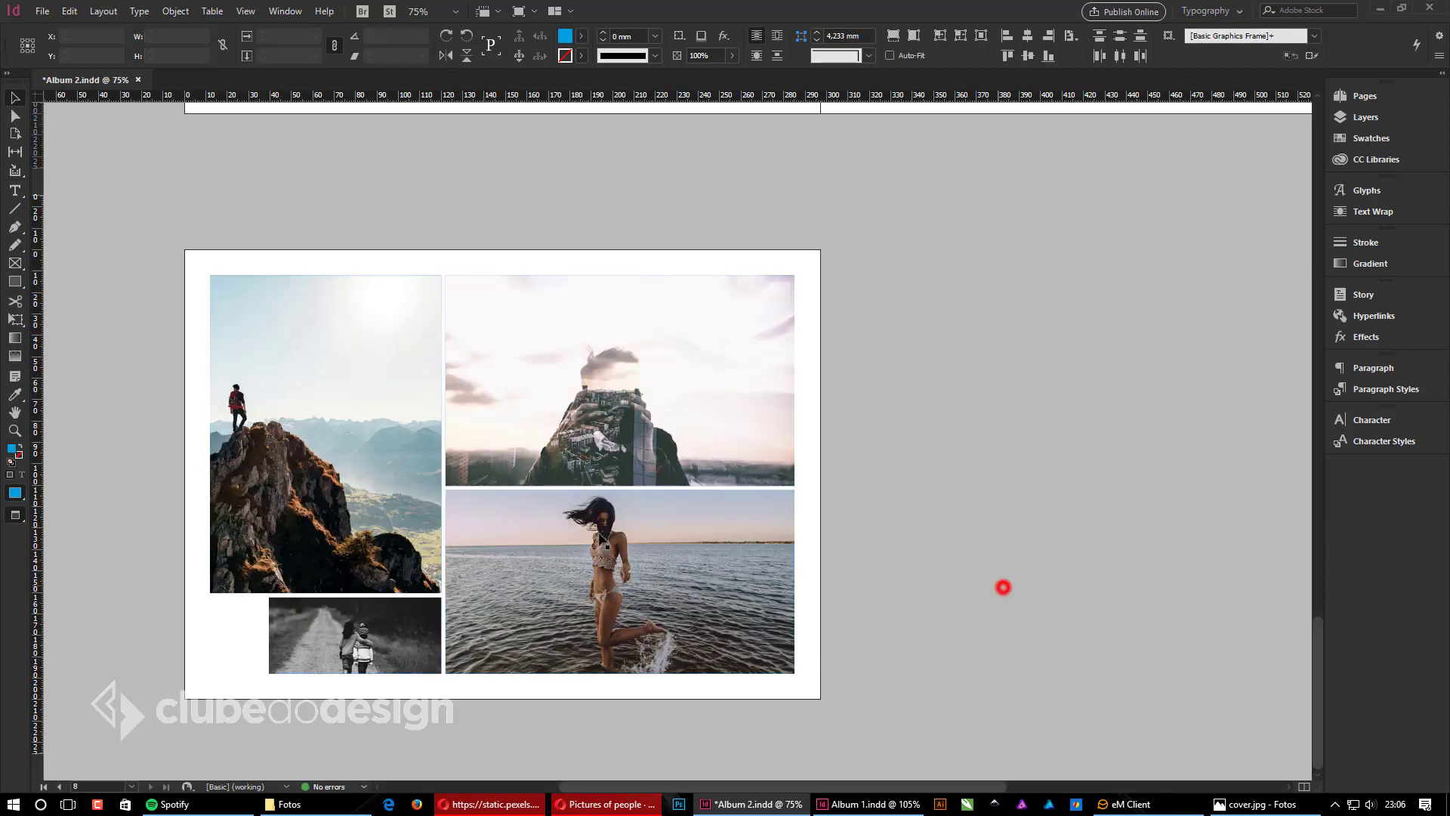
Step: Nudge the mountain hiker photo rightward inside its page 8 frame to an X offset of about 66.5 mm
{"action": "left_click", "coordinate": [320, 432]}
{"action": "key", "text": "Right"}
{"action": "key", "text": "Right"}
{"action": "key", "text": "Right"}
{"action": "key", "text": "Right"}
{"action": "key", "text": "Right"}
{"action": "key", "text": "Right"}
{"action": "key", "text": "Right"}
{"action": "key", "text": "Right"}
{"action": "key", "text": "Right"}
{"action": "key", "text": "Right"}
{"action": "key", "text": "Right"}
{"action": "key", "text": "Right"}
{"action": "key", "text": "Right"}
{"action": "key", "text": "Right"}
{"action": "key", "text": "Right"}
{"action": "key", "text": "Right"}
{"action": "key", "text": "Right"}
{"action": "key", "text": "Right"}
{"action": "key", "text": "Right"}
{"action": "key", "text": "Right"}
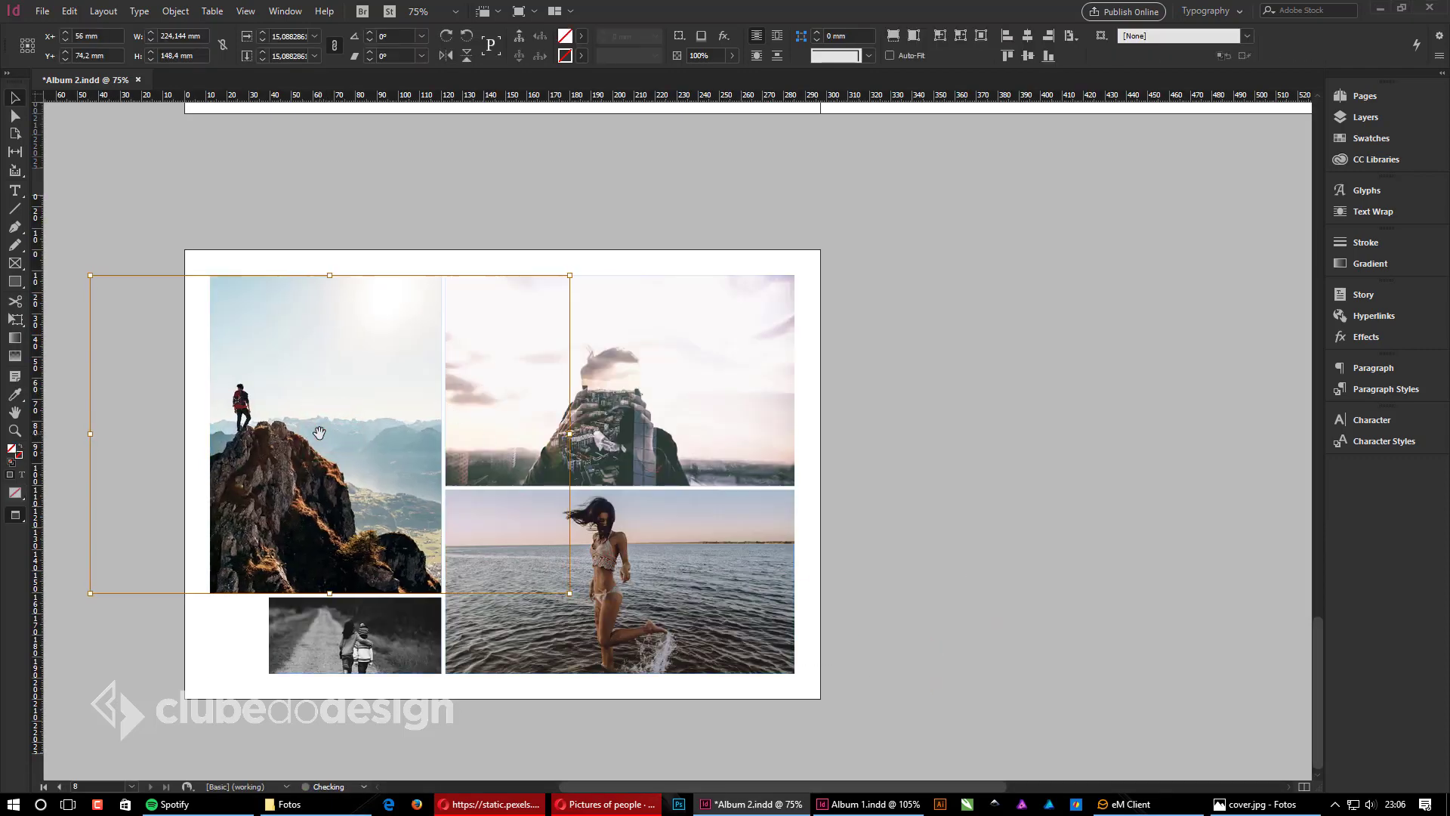
{"action": "key", "text": "Right"}
{"action": "key", "text": "Right"}
{"action": "key", "text": "Right"}
{"action": "key", "text": "Right"}
{"action": "key", "text": "Right"}
{"action": "key", "text": "Right"}
{"action": "key", "text": "Right"}
{"action": "key", "text": "Right"}
{"action": "key", "text": "Right"}
{"action": "key", "text": "Right"}
{"action": "key", "text": "Right"}
{"action": "key", "text": "Right"}
{"action": "key", "text": "Right"}
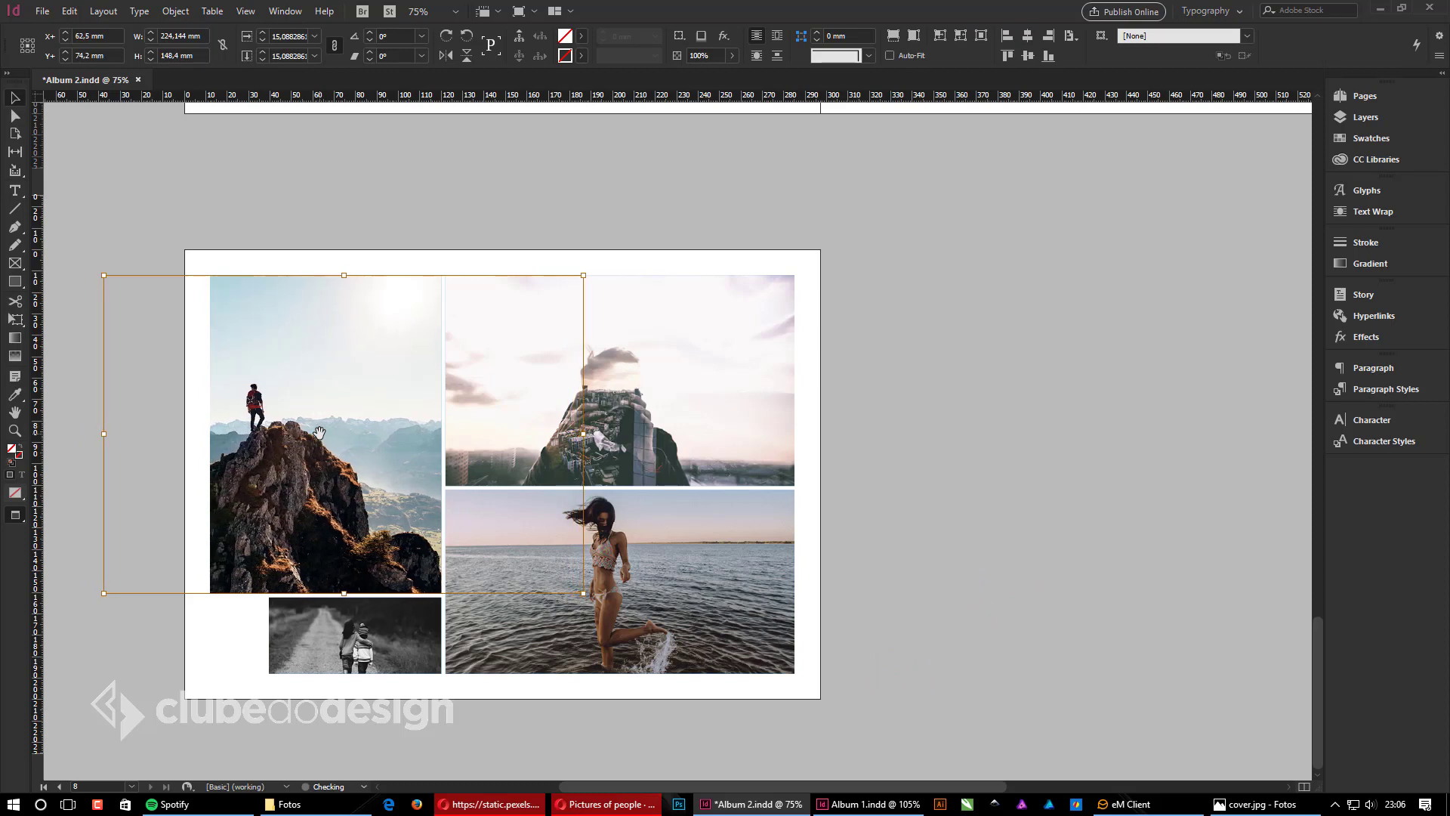
{"action": "key", "text": "Right"}
{"action": "left_click", "coordinate": [1144, 643]}
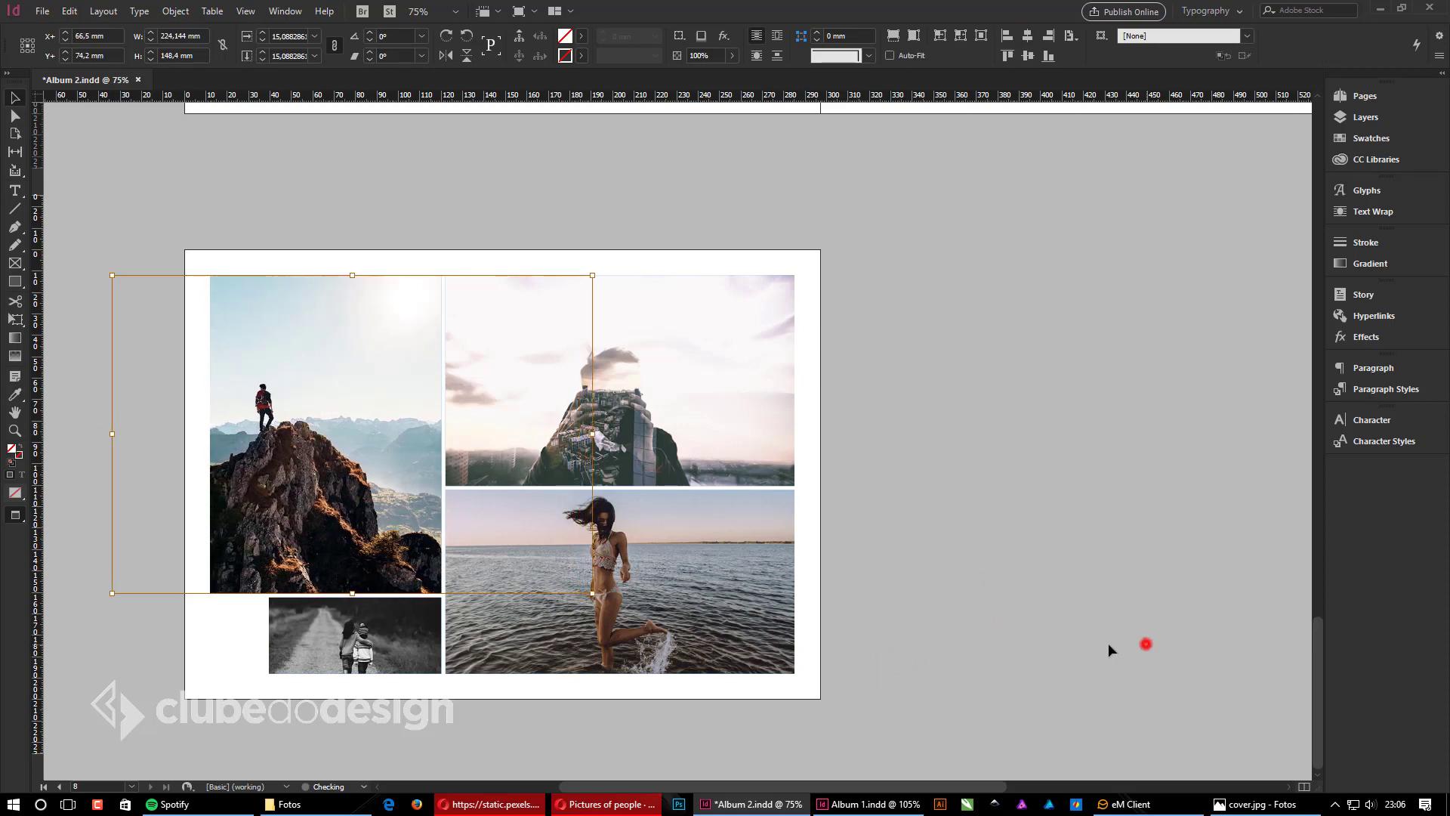
Step: Nudge the black-and-white road photo upward inside its small page 8 frame to a Y offset of about 16.3 mm
{"action": "left_click", "coordinate": [364, 636]}
{"action": "key", "text": "Up"}
{"action": "key", "text": "Up"}
{"action": "key", "text": "Up"}
{"action": "key", "text": "Up"}
{"action": "key", "text": "Up"}
{"action": "key", "text": "Up"}
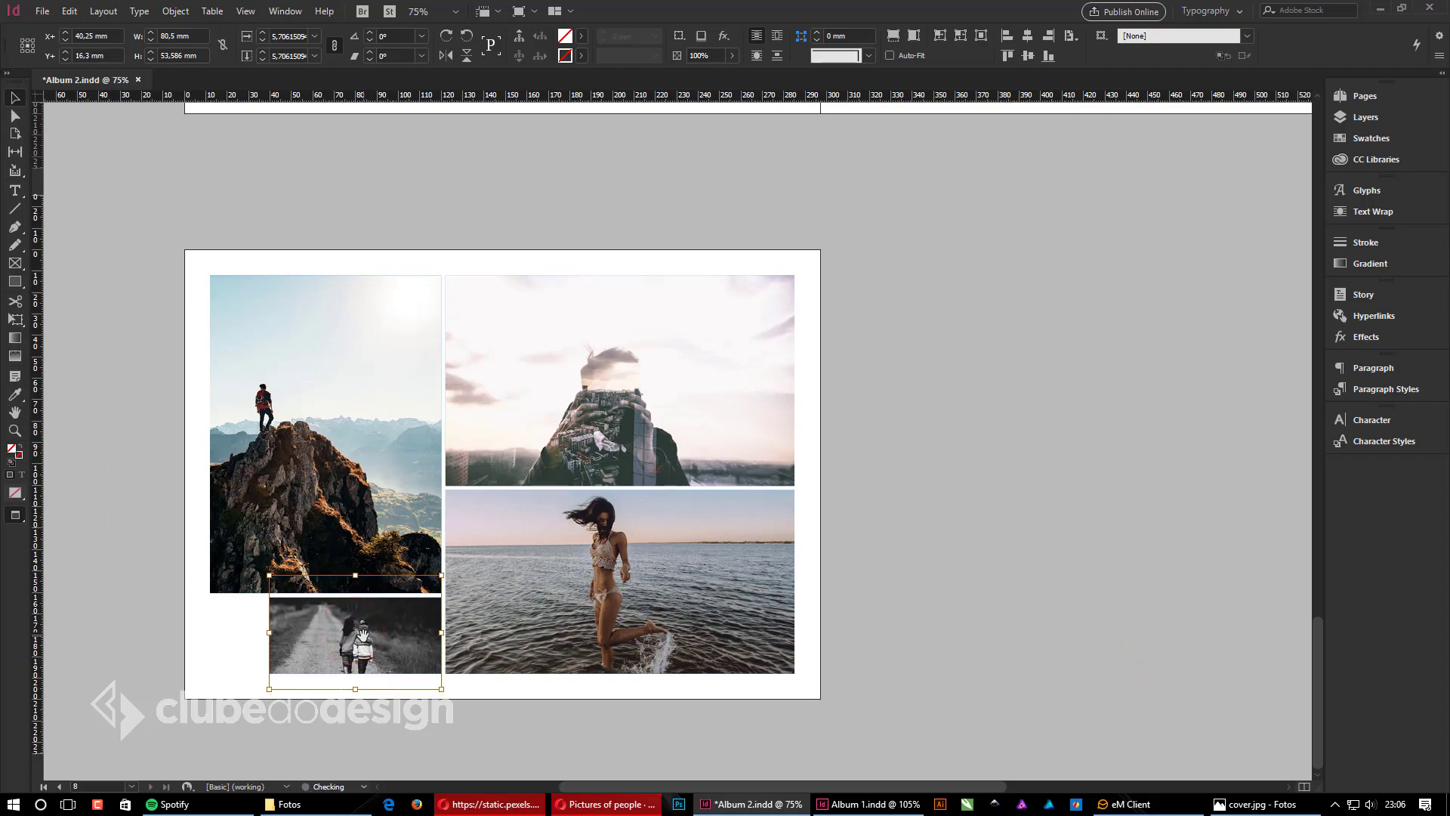
{"action": "left_click", "coordinate": [1001, 508]}
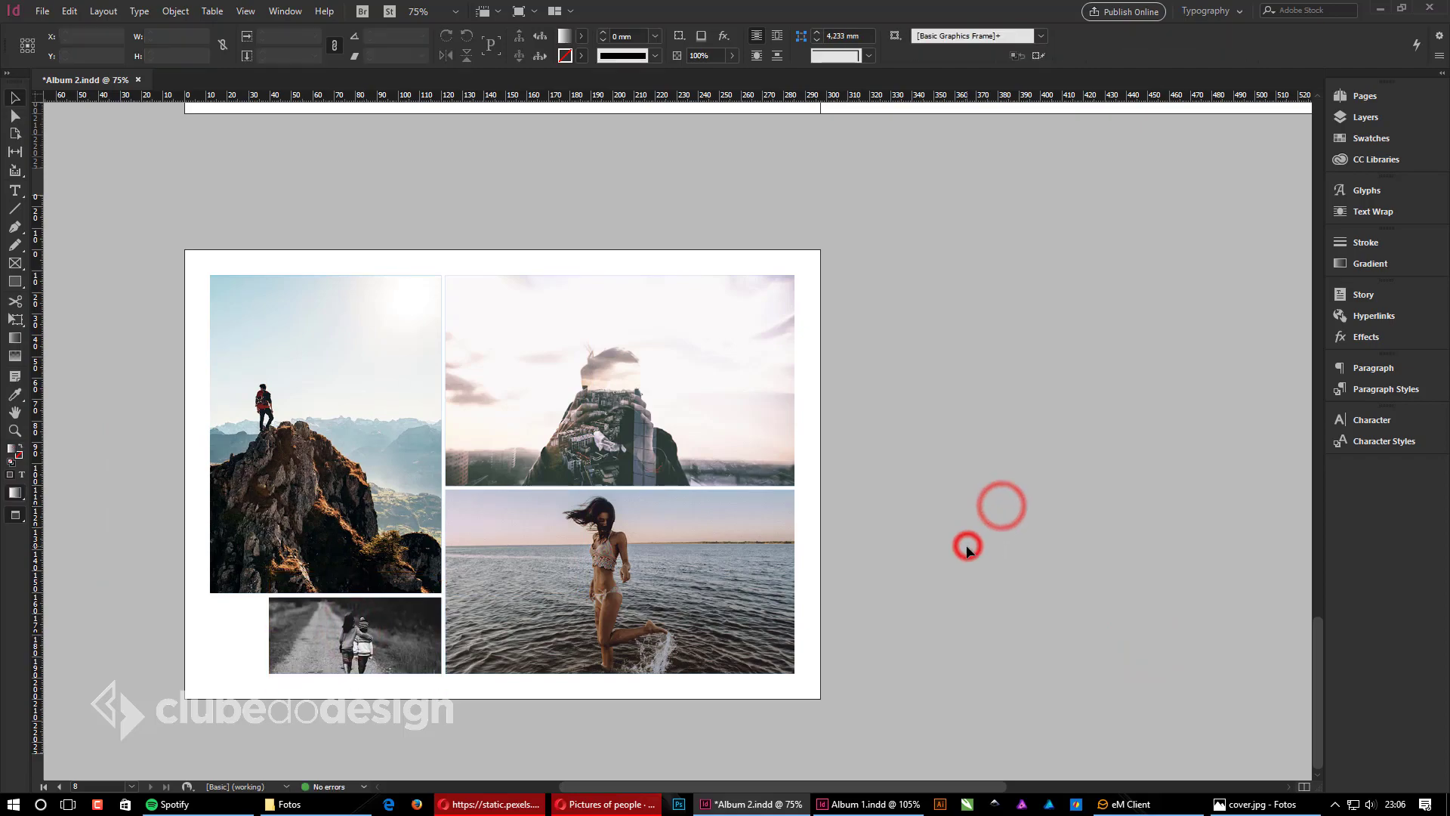
Step: Review all album pages from the cover to page 8 with the layout guides hidden
{"action": "key", "text": "w"}
{"action": "scroll", "coordinate": [964, 544], "scroll_direction": "up", "scroll_amount": 15}
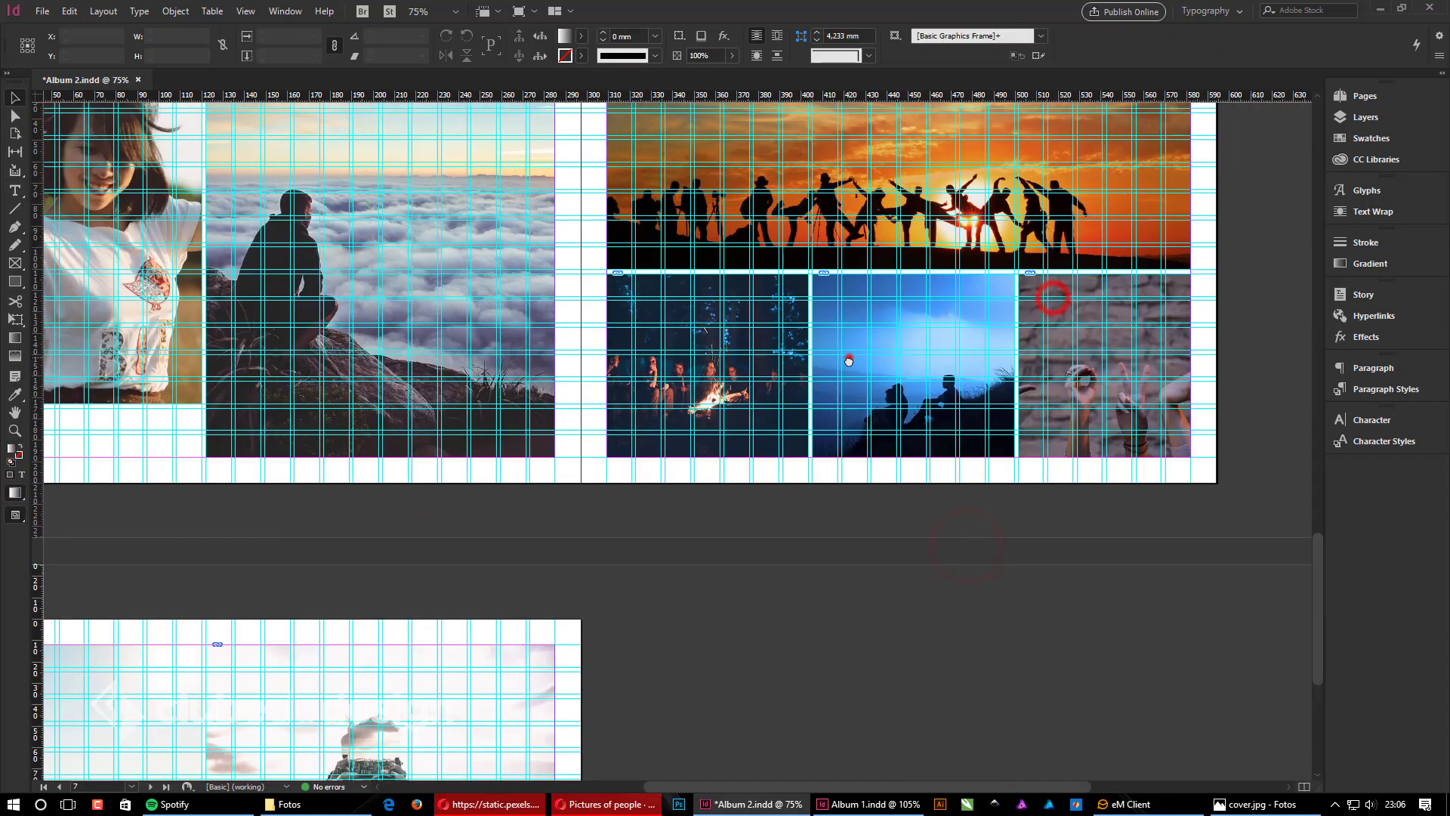
{"action": "scroll", "coordinate": [861, 375], "scroll_direction": "up", "scroll_amount": 20}
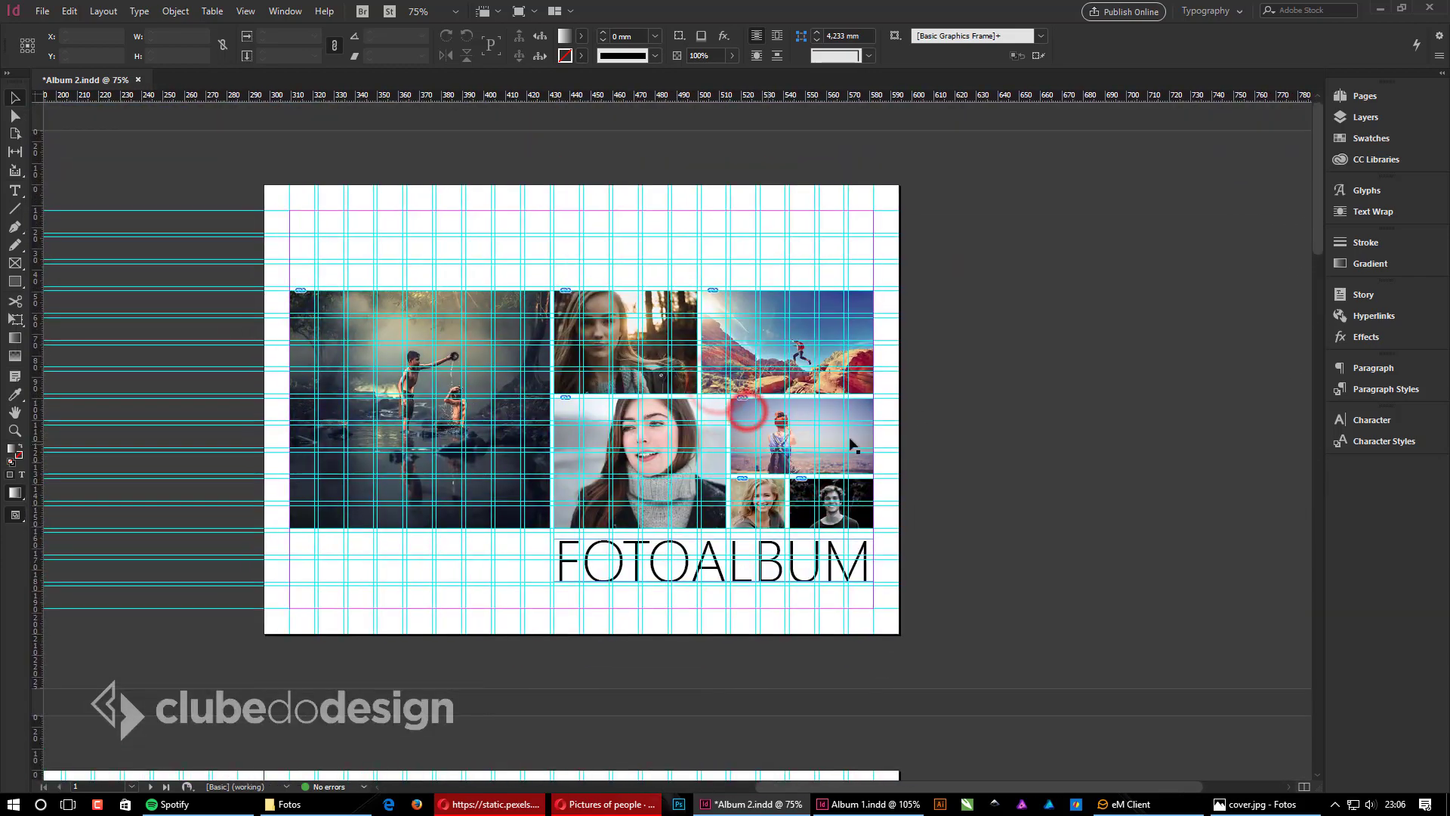
{"action": "key", "text": "w"}
{"action": "left_click", "coordinate": [994, 359]}
{"action": "key", "text": "ctrl+minus"}
{"action": "key", "text": "ctrl+minus"}
{"action": "key", "text": "ctrl+minus"}
{"action": "left_click", "coordinate": [703, 484]}
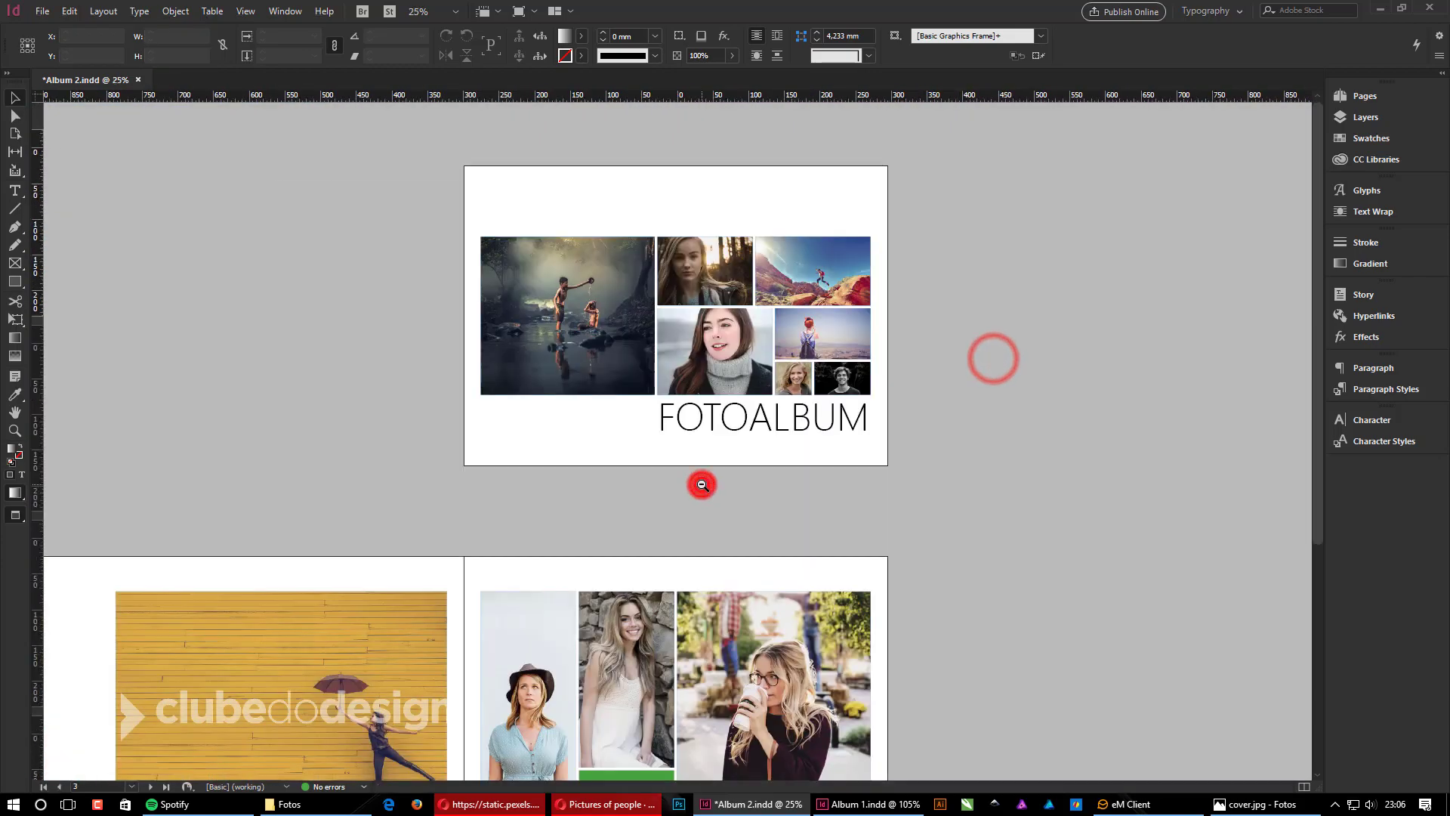
{"action": "left_click", "coordinate": [689, 560]}
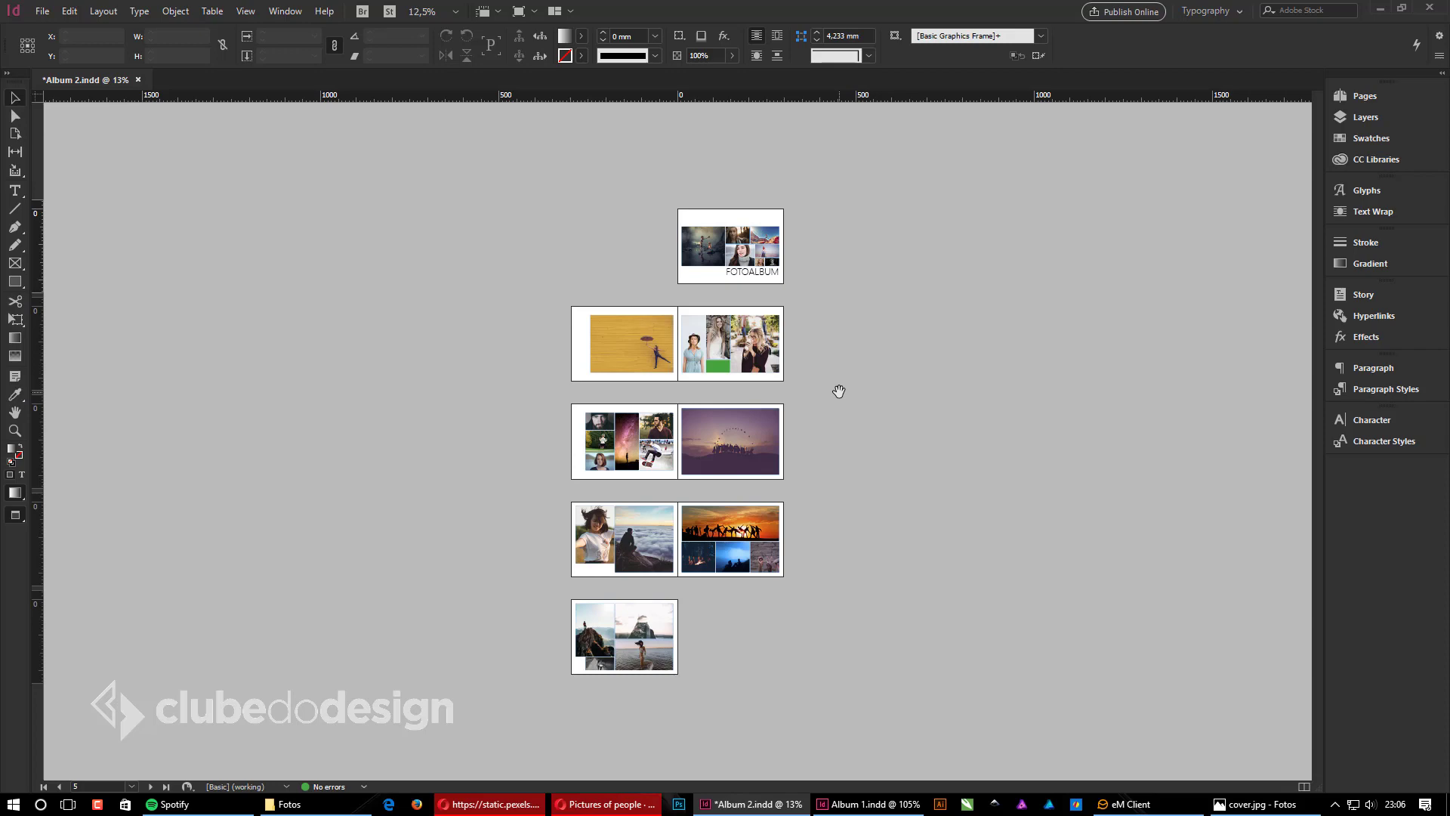
{"action": "key", "text": "ctrl+space"}
{"action": "left_click_drag", "start_coordinate": [541, 186], "coordinate": [964, 486]}
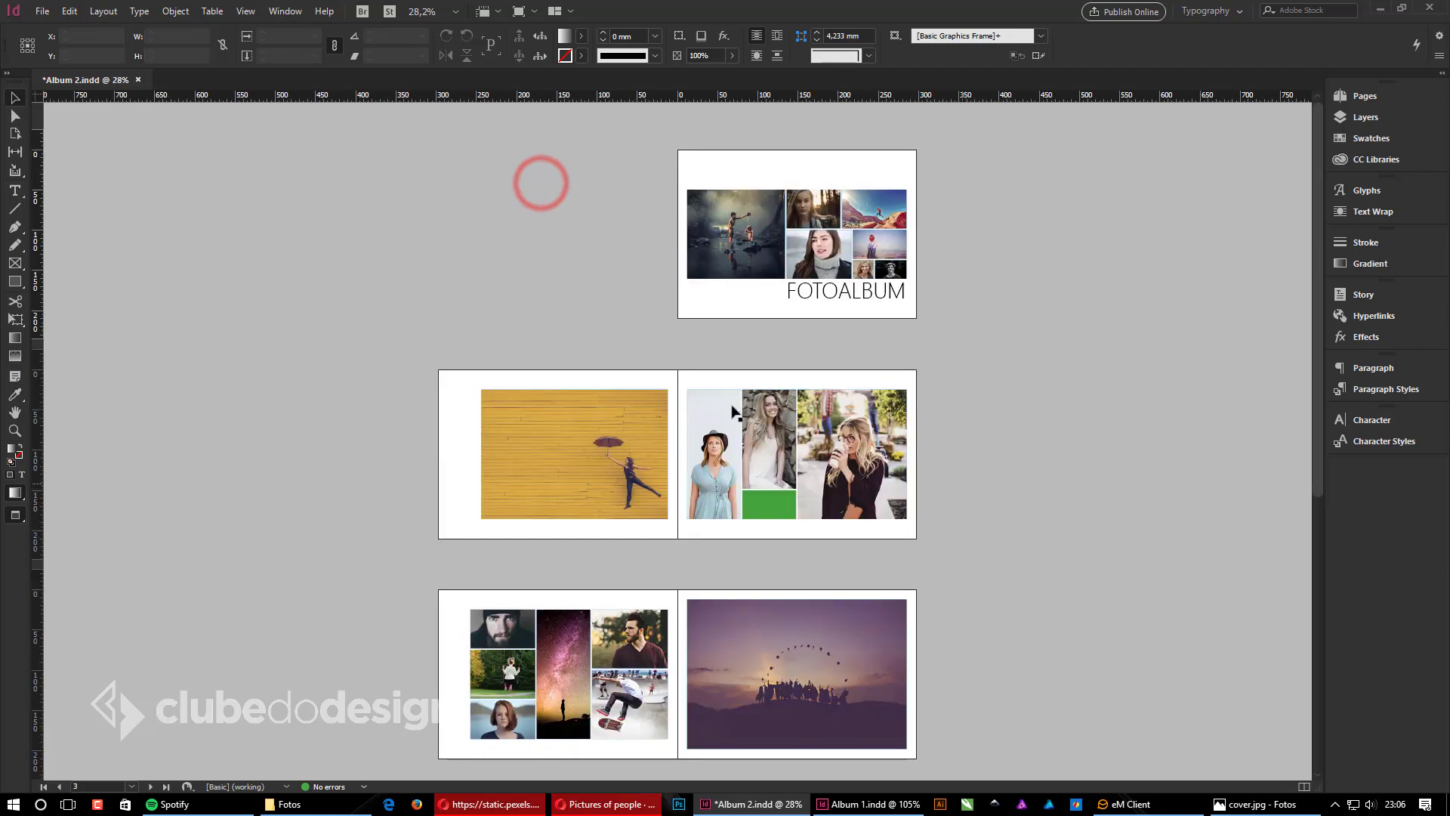
{"action": "left_click_drag", "start_coordinate": [385, 142], "coordinate": [1026, 580]}
{"action": "key", "text": "space"}
{"action": "left_click_drag", "start_coordinate": [835, 551], "coordinate": [894, 414]}
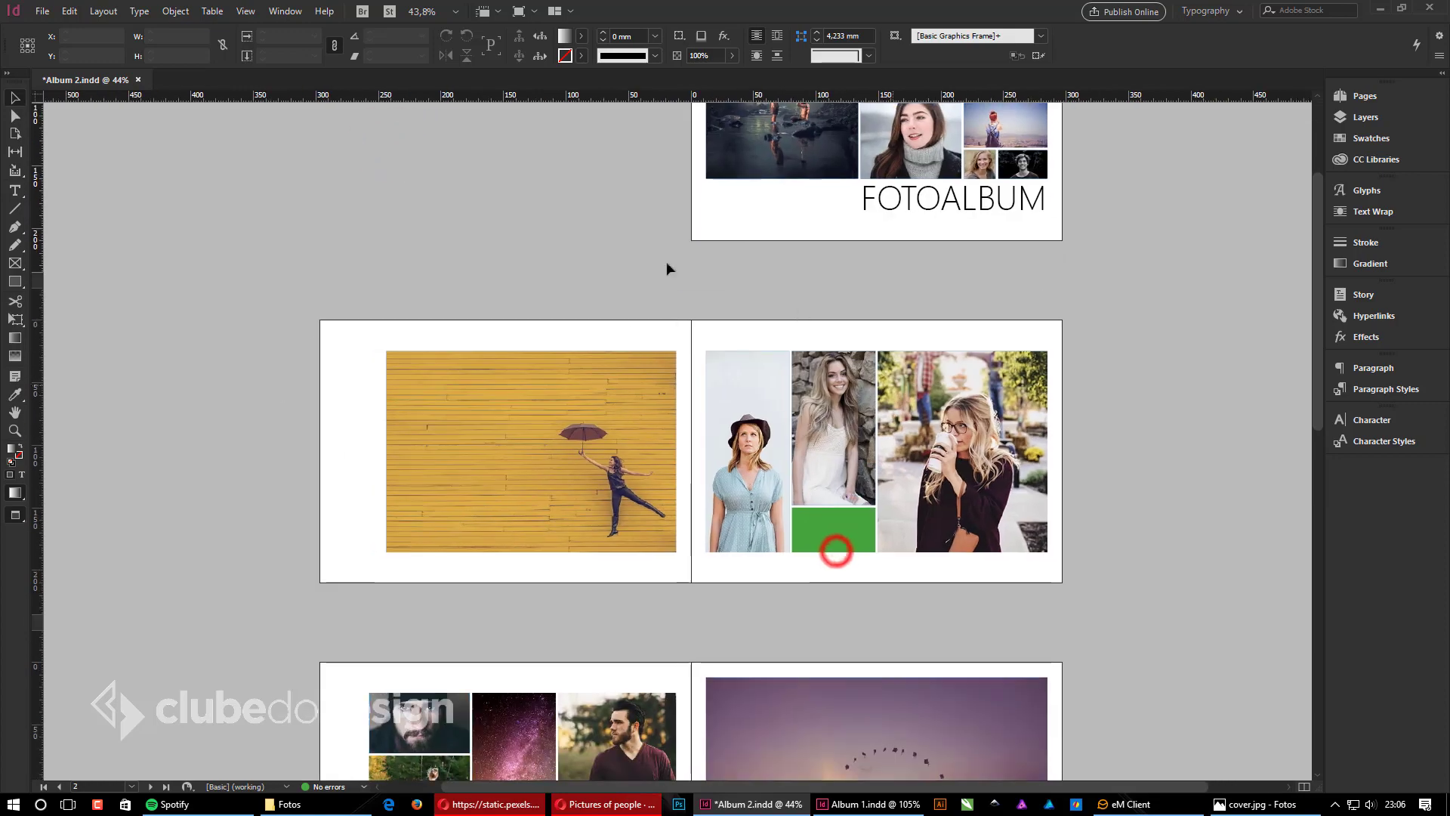
{"action": "scroll", "coordinate": [642, 325], "scroll_direction": "down", "scroll_amount": 5}
{"action": "scroll", "coordinate": [747, 436], "scroll_direction": "down", "scroll_amount": 10}
{"action": "scroll", "coordinate": [931, 523], "scroll_direction": "up", "scroll_amount": 12}
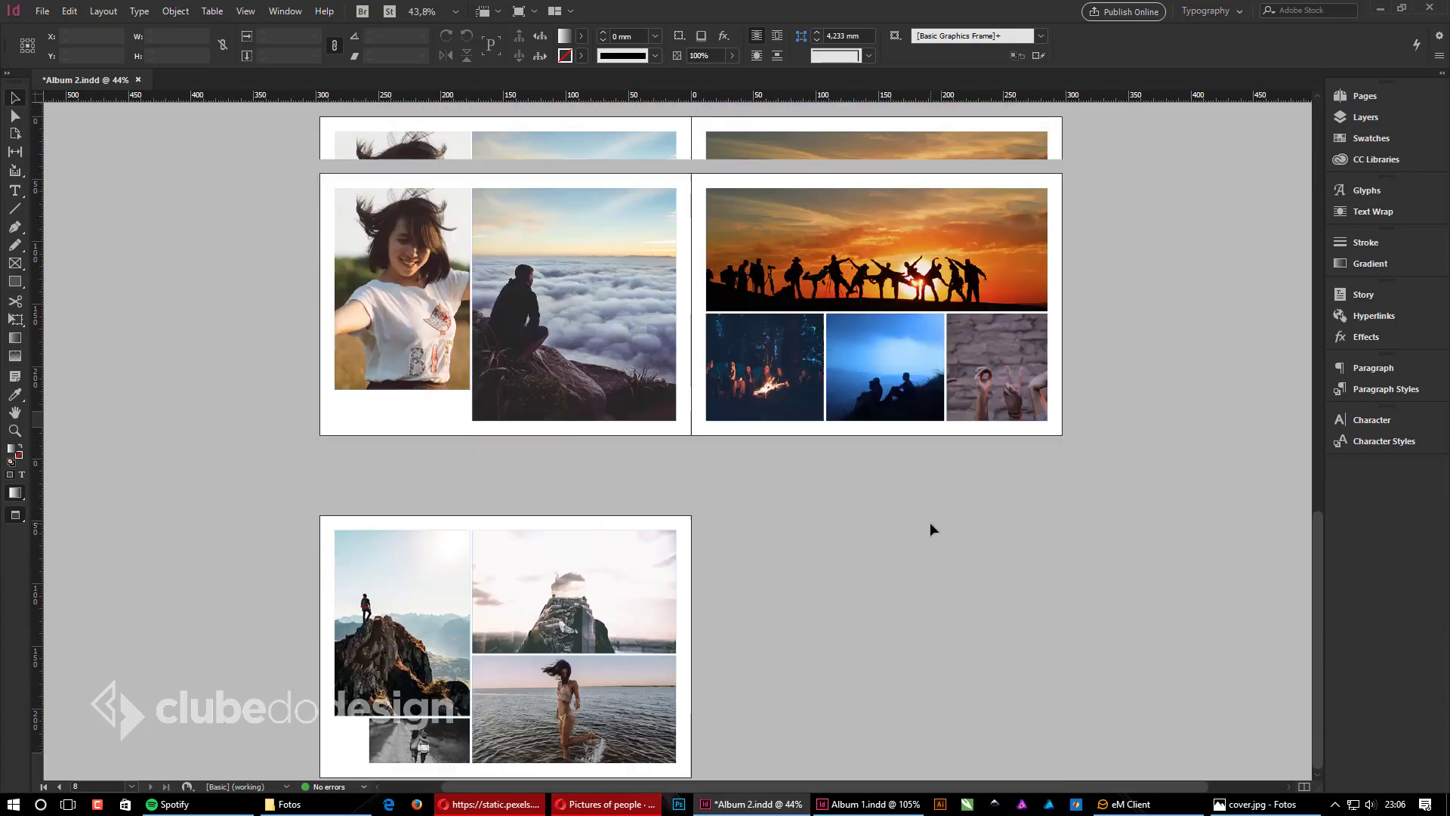
{"action": "scroll", "coordinate": [929, 522], "scroll_direction": "up", "scroll_amount": 5}
Step: Create a text frame about 25.5 mm wide and 60.7 mm high on page 2, beside the yellow wall photo
{"action": "left_click_drag", "start_coordinate": [253, 340], "coordinate": [1171, 657]}
{"action": "key", "text": "w"}
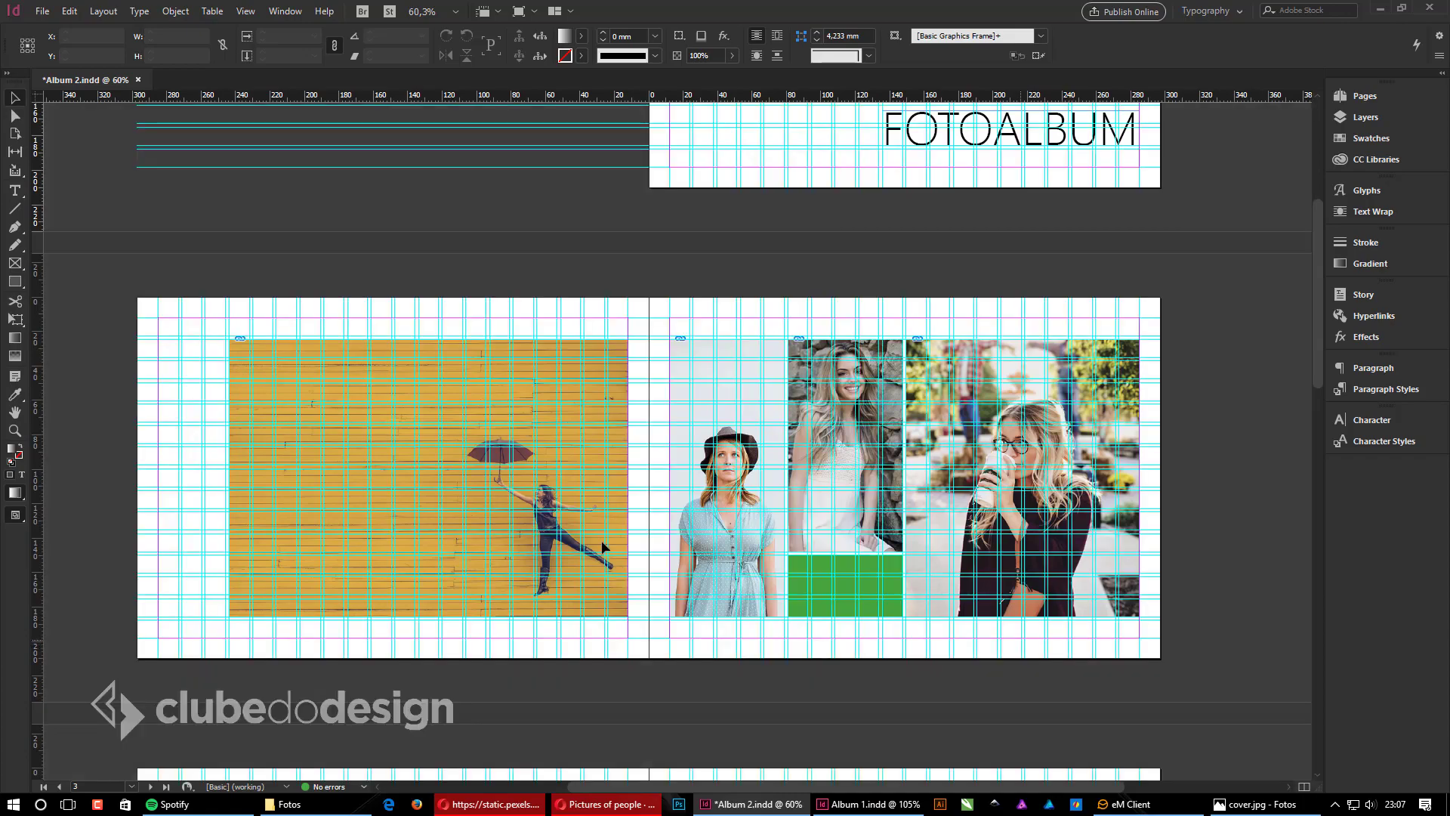
{"action": "left_click_drag", "start_coordinate": [651, 343], "coordinate": [624, 699]}
{"action": "left_click_drag", "start_coordinate": [638, 596], "coordinate": [784, 334]}
{"action": "left_click_drag", "start_coordinate": [745, 405], "coordinate": [755, 337]}
{"action": "left_click_drag", "start_coordinate": [273, 310], "coordinate": [852, 691]}
{"action": "left_click_drag", "start_coordinate": [590, 570], "coordinate": [615, 581]}
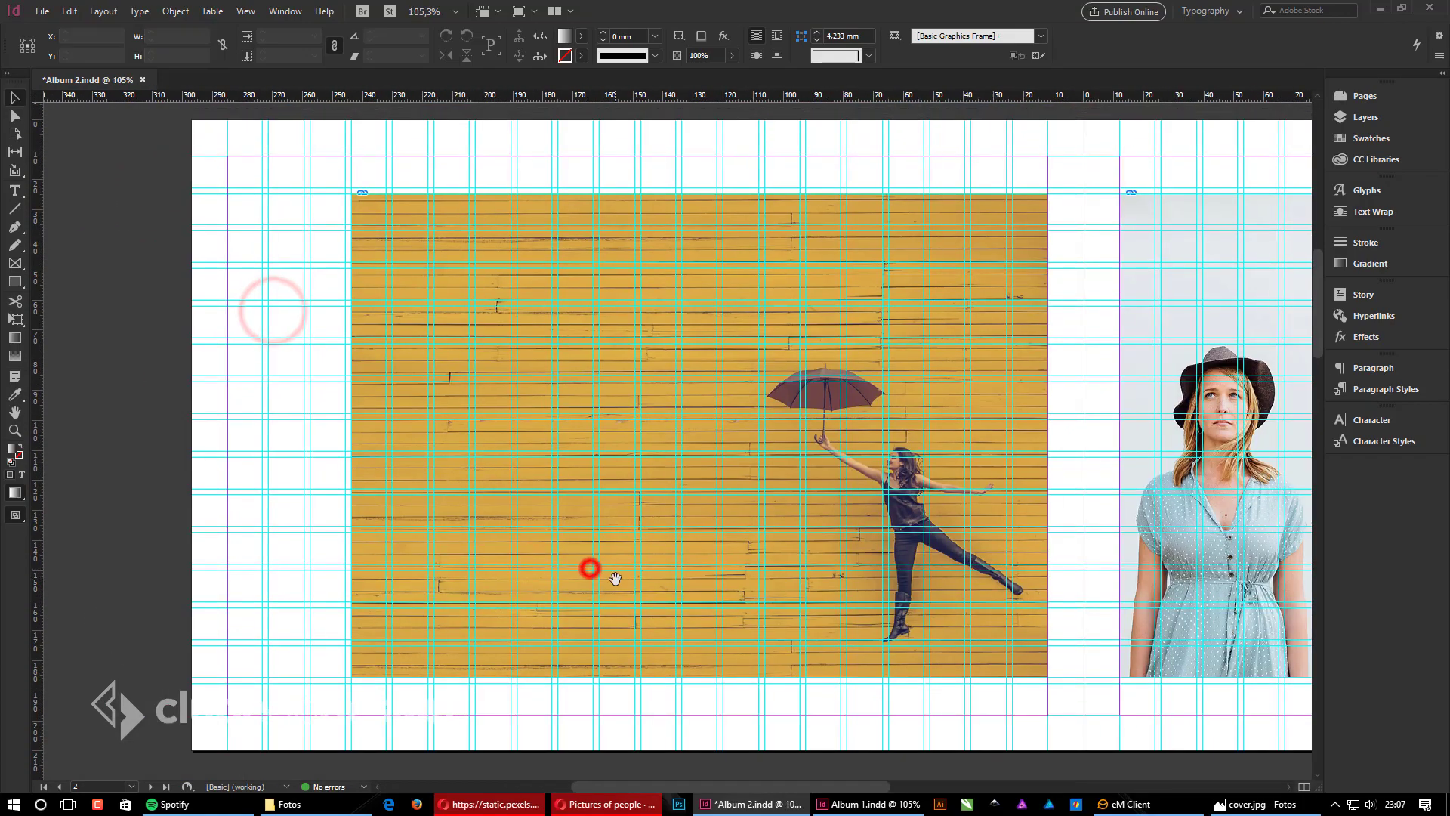
{"action": "key", "text": "t"}
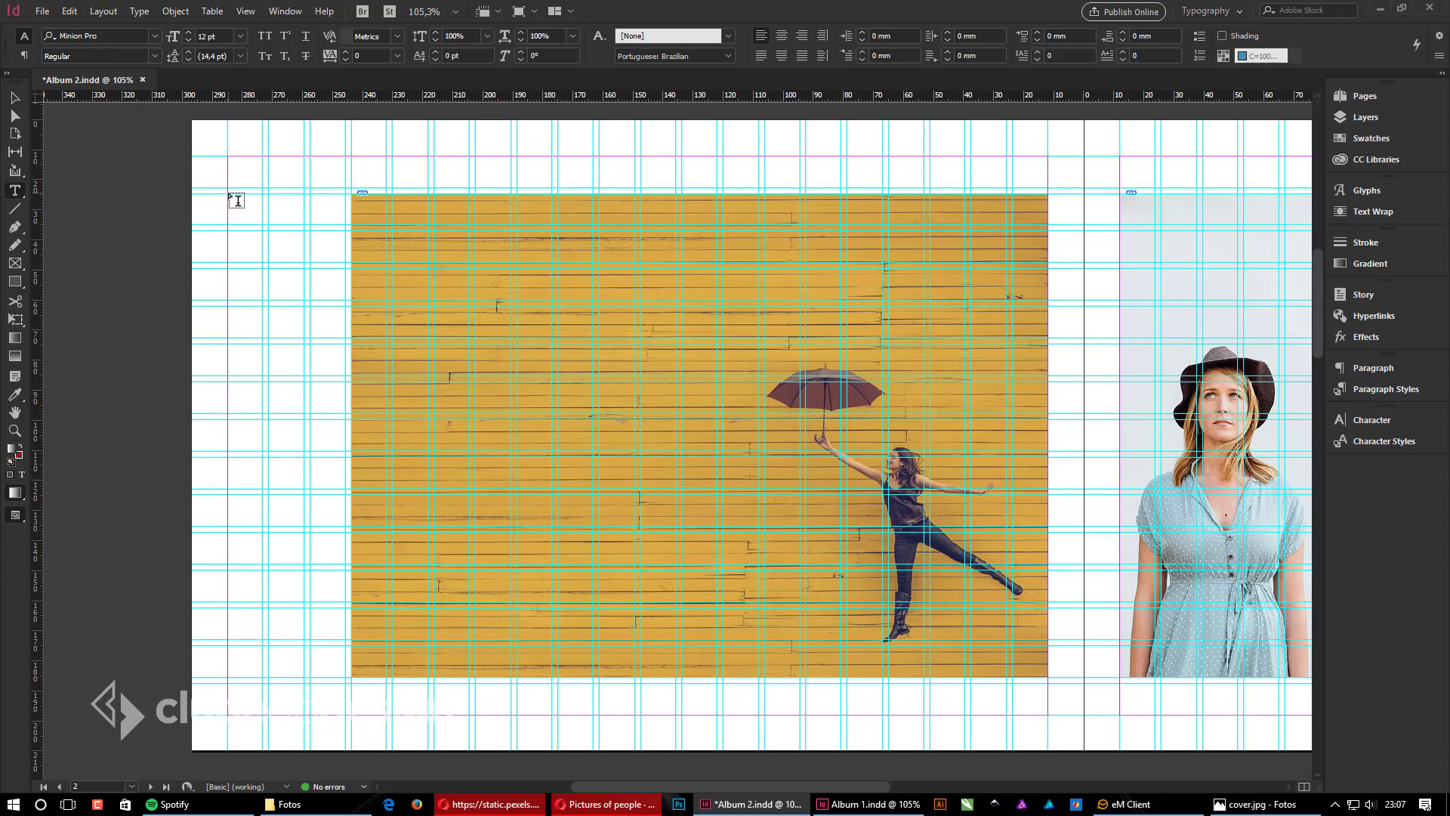
{"action": "left_click_drag", "start_coordinate": [229, 195], "coordinate": [303, 368]}
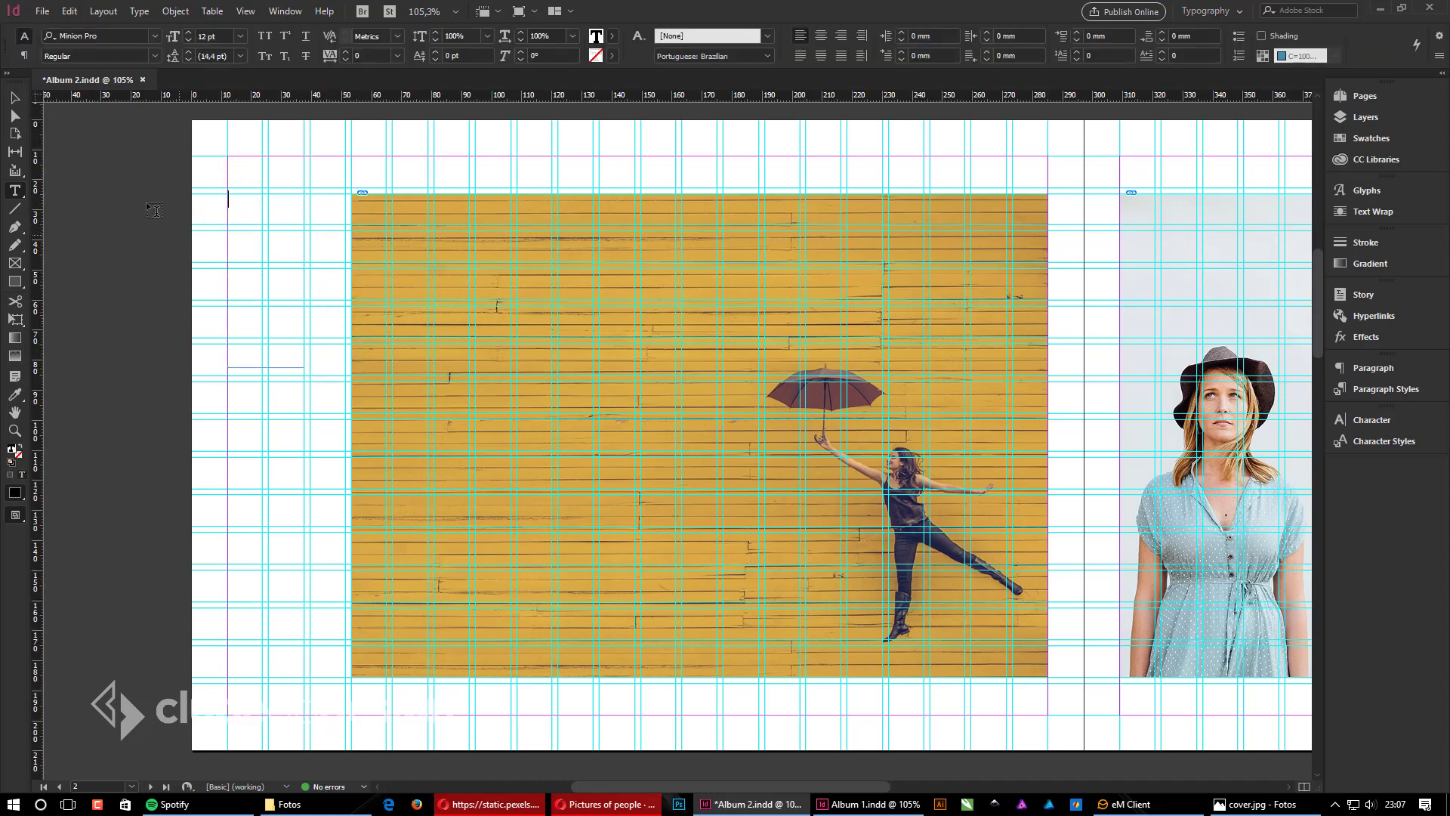
{"action": "left_click", "coordinate": [14, 97]}
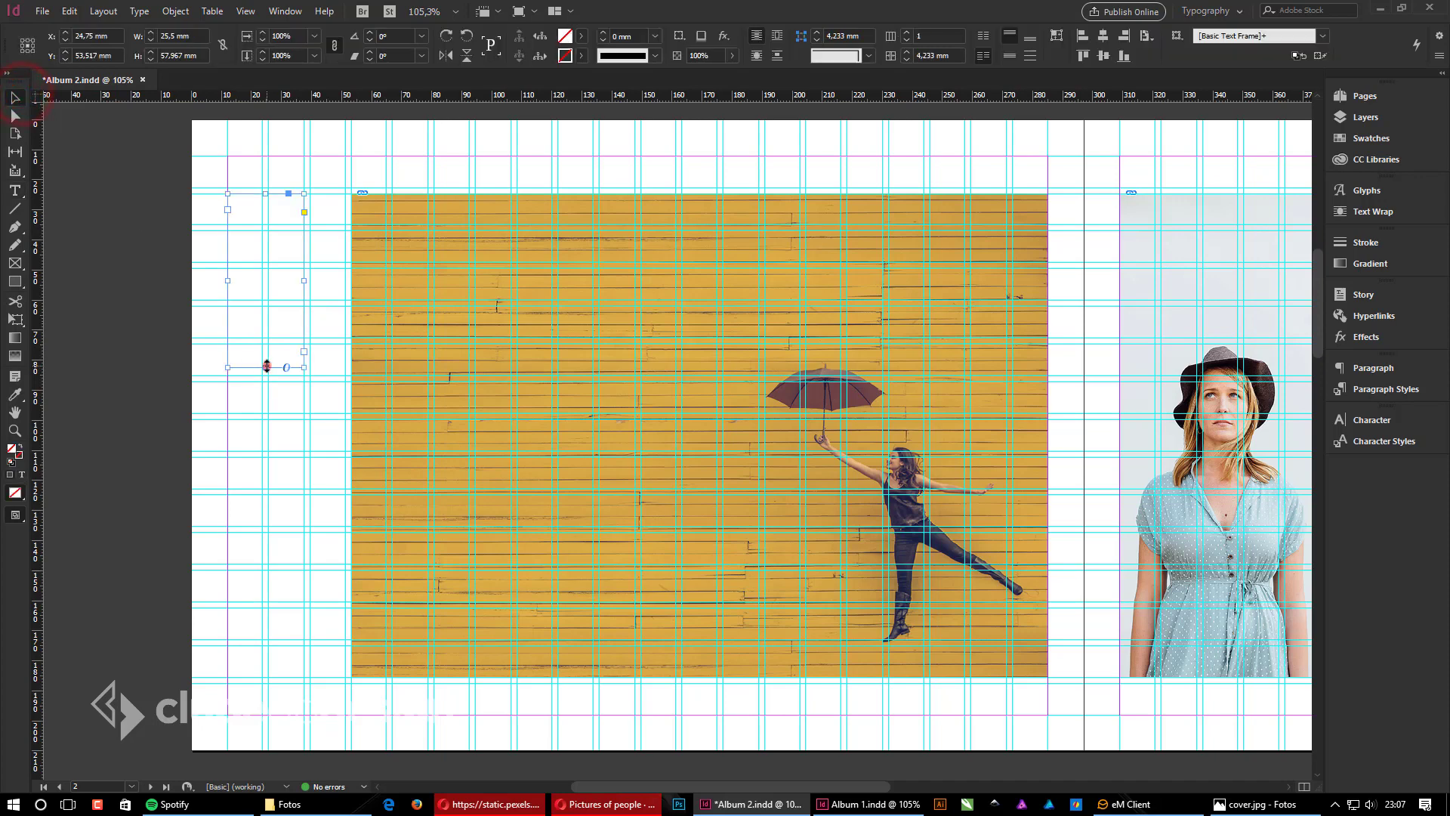
{"action": "left_click_drag", "start_coordinate": [266, 368], "coordinate": [266, 375]}
{"action": "left_click", "coordinate": [156, 319]}
Step: Fill the page 2 text frame with placeholder text
{"action": "left_click", "coordinate": [237, 256]}
{"action": "right_click", "coordinate": [255, 225]}
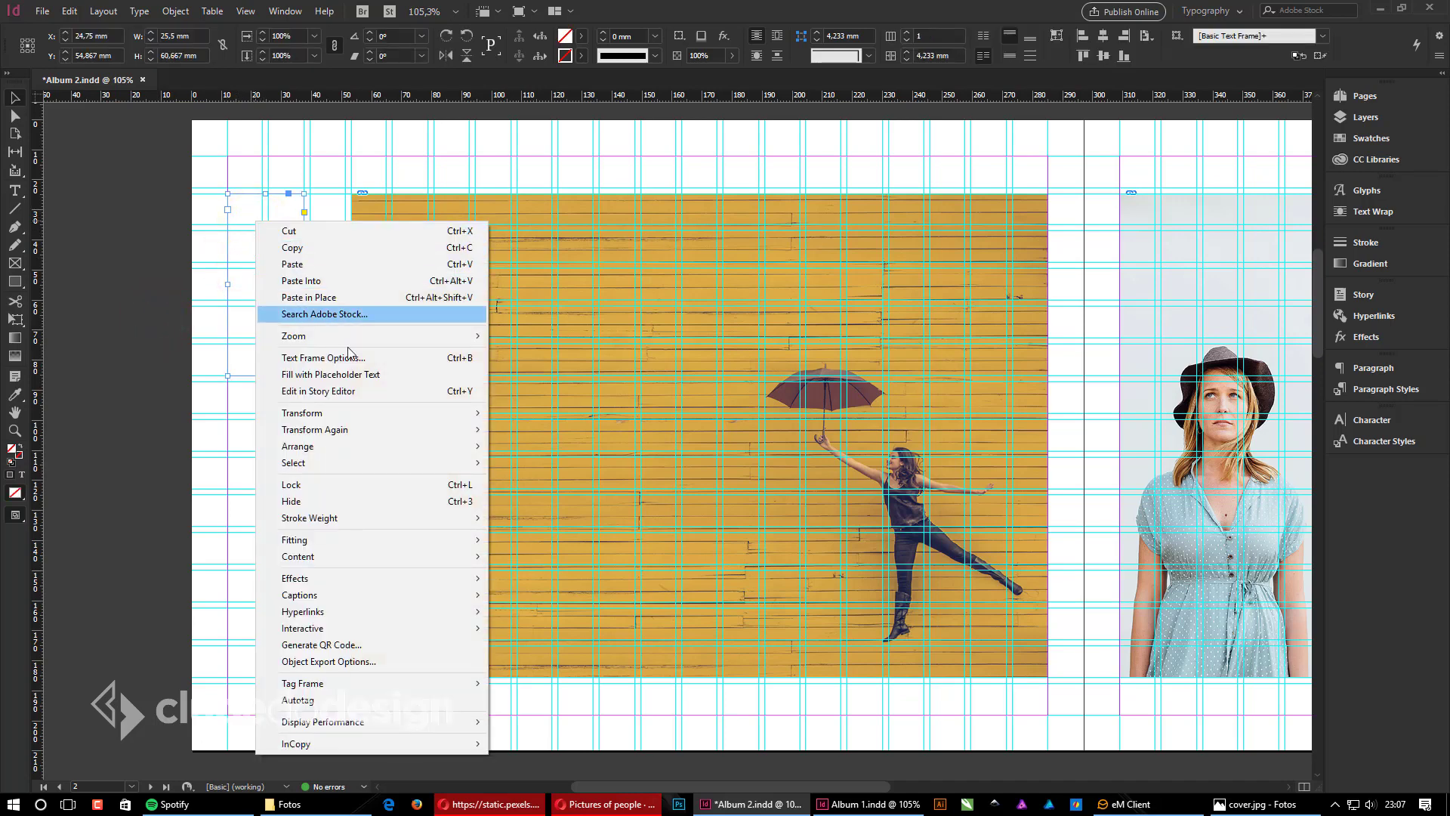
{"action": "left_click", "coordinate": [386, 374]}
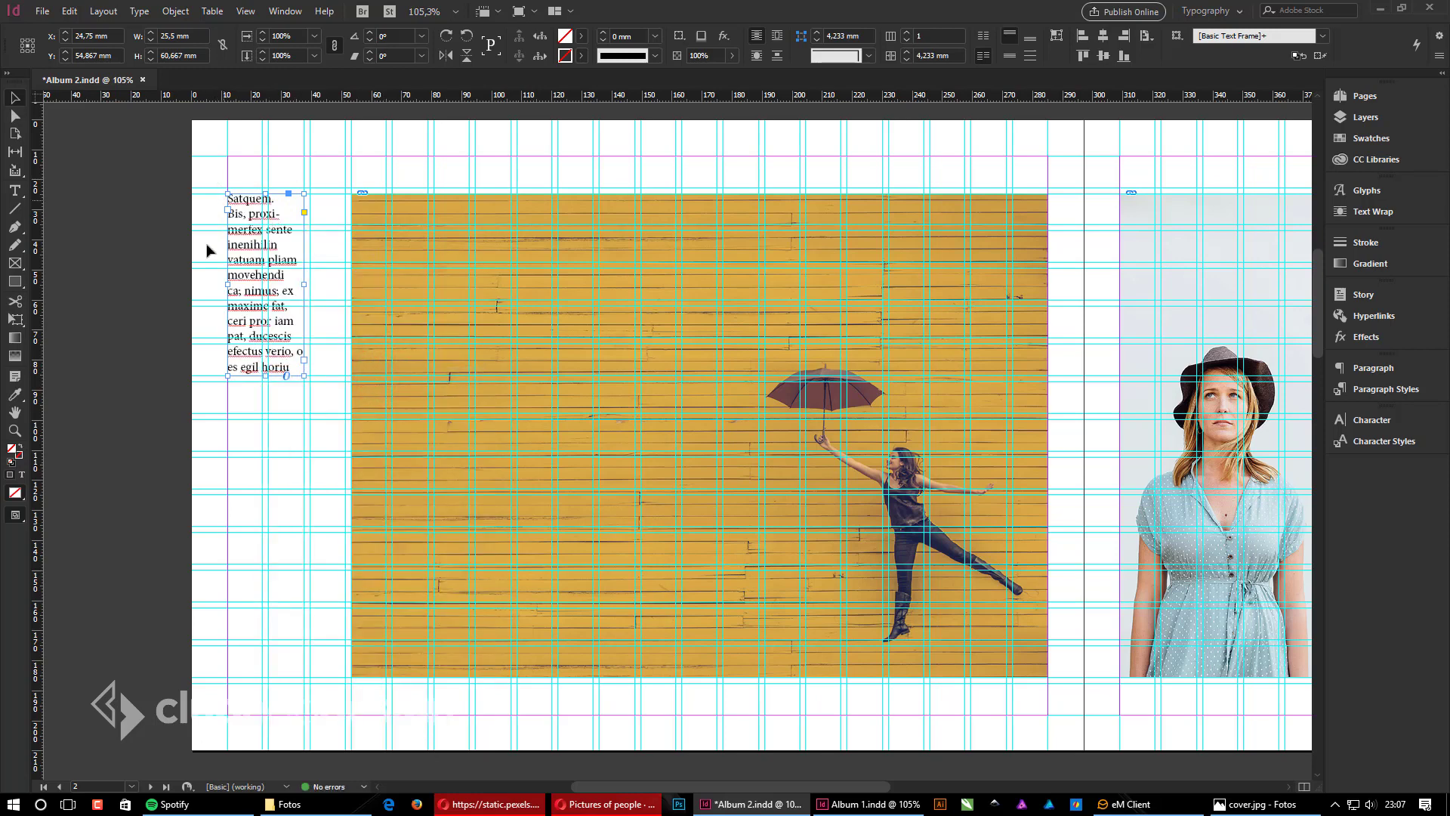
{"action": "left_click", "coordinate": [143, 277]}
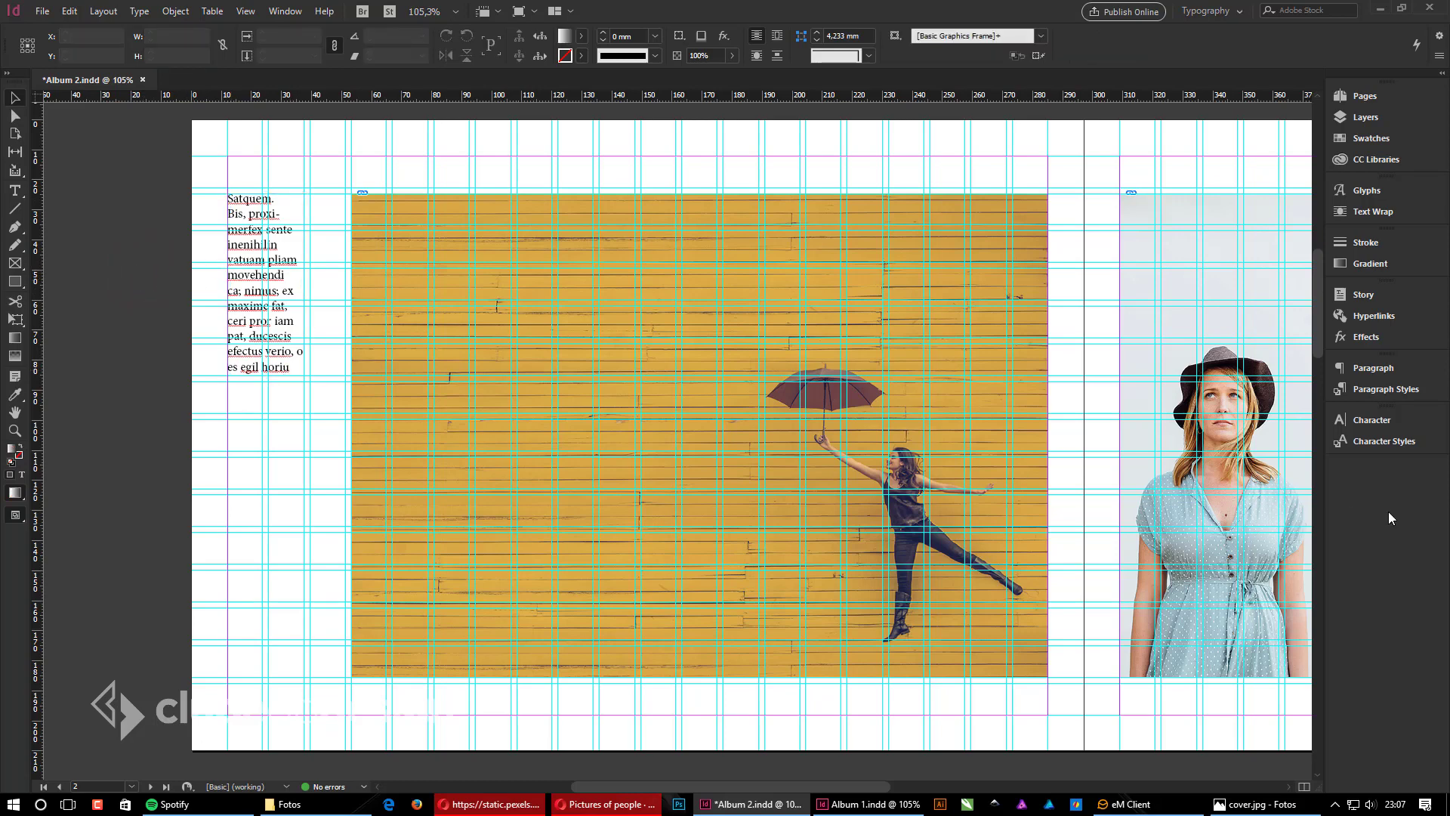
Step: Set the [Basic Paragraph] style to Segoe UI Light at 10 pt, then preview page 2 without guides
{"action": "left_click", "coordinate": [1407, 391]}
{"action": "left_click_drag", "start_coordinate": [1238, 512], "coordinate": [1211, 661]}
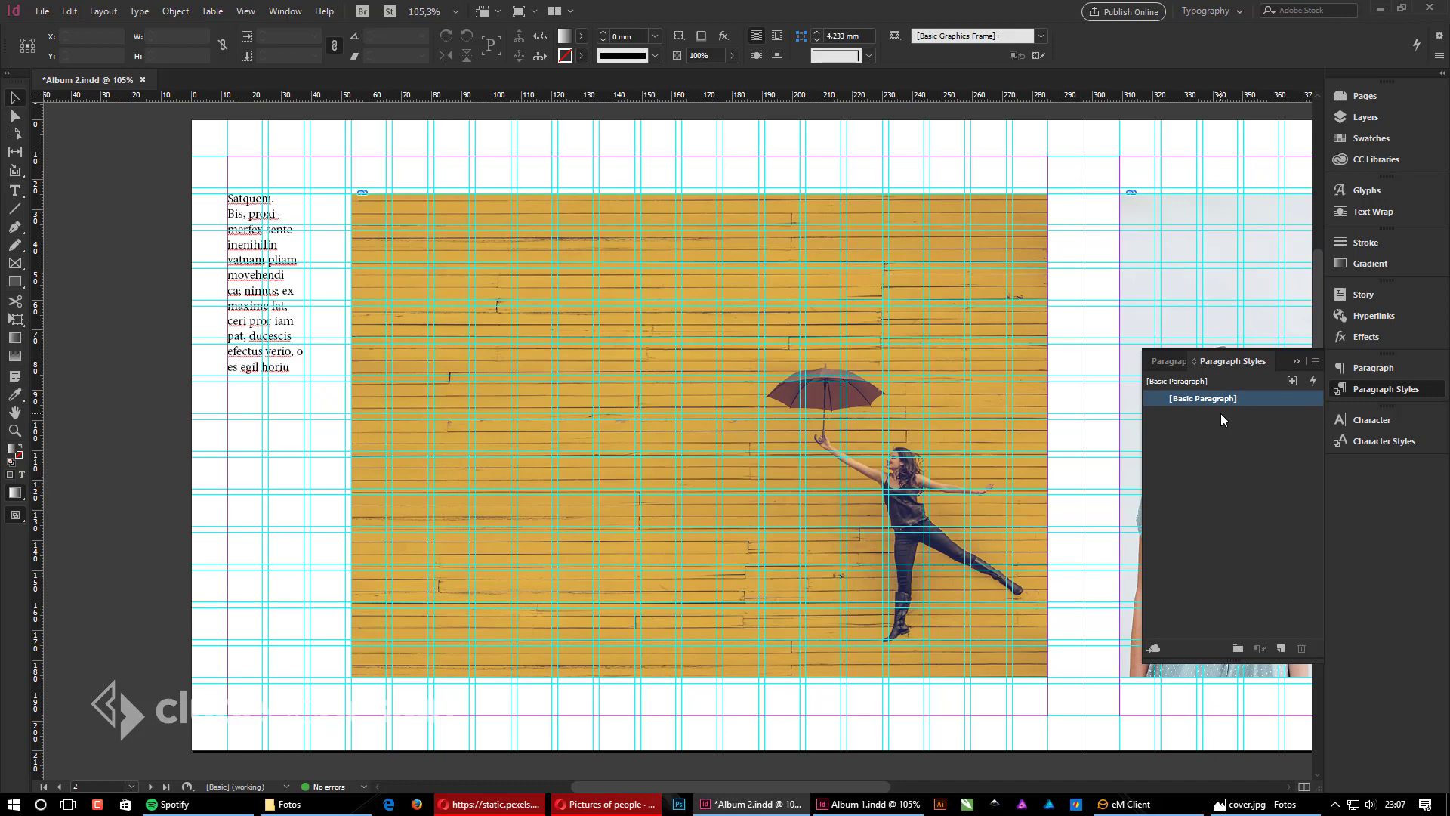
{"action": "left_click", "coordinate": [272, 285]}
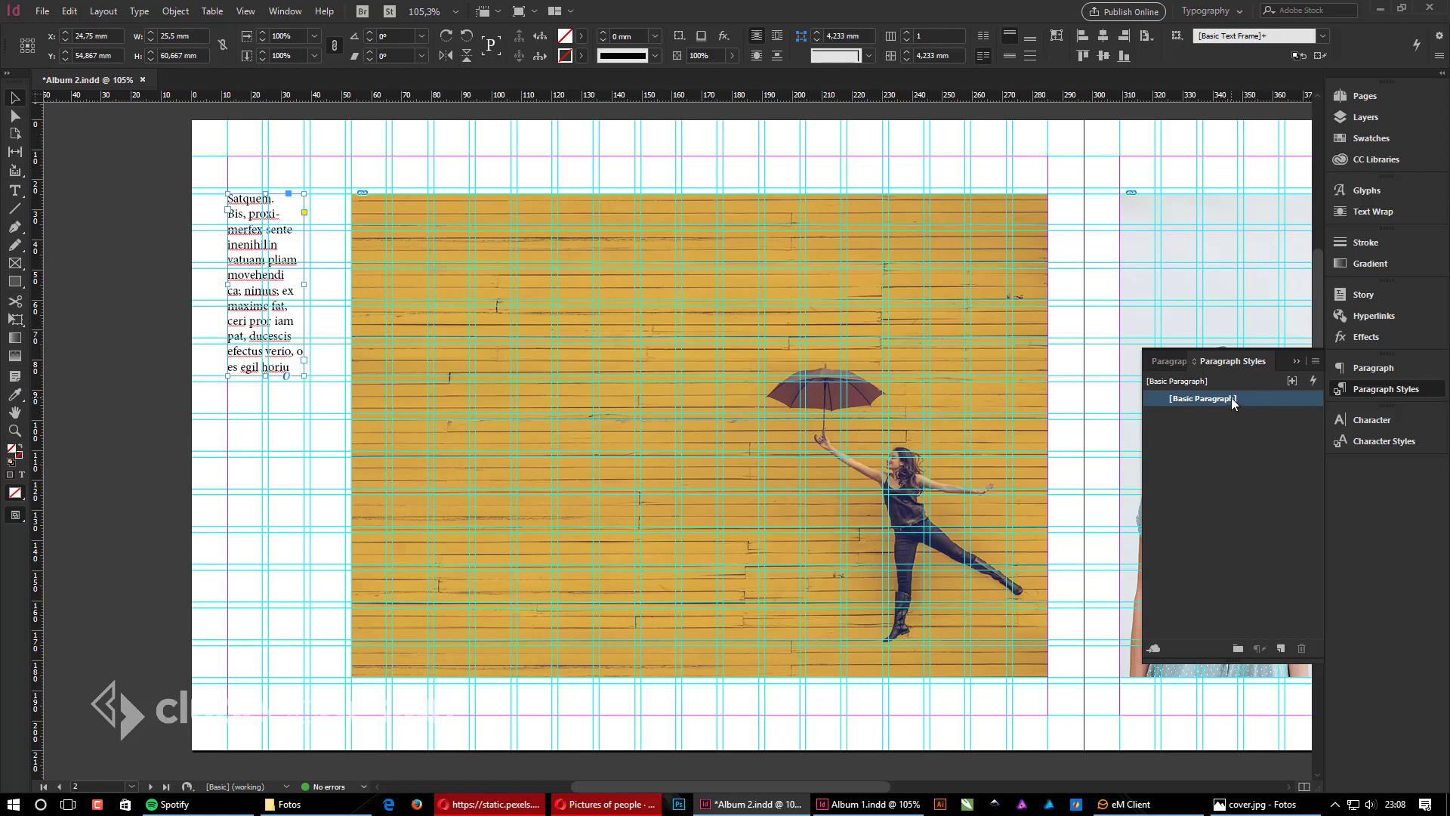
{"action": "left_click", "coordinate": [264, 524]}
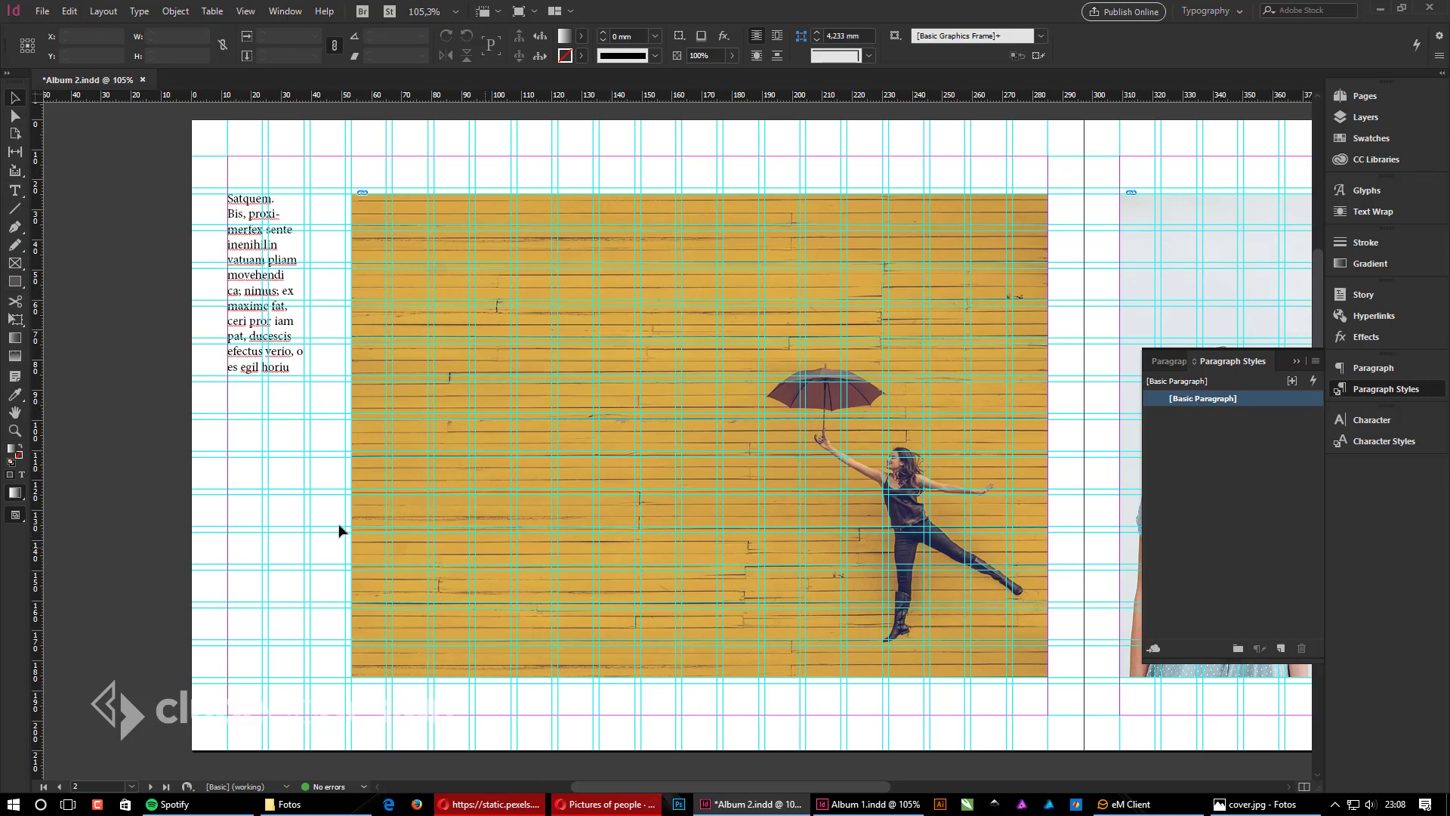
{"action": "double_click", "coordinate": [1267, 398]}
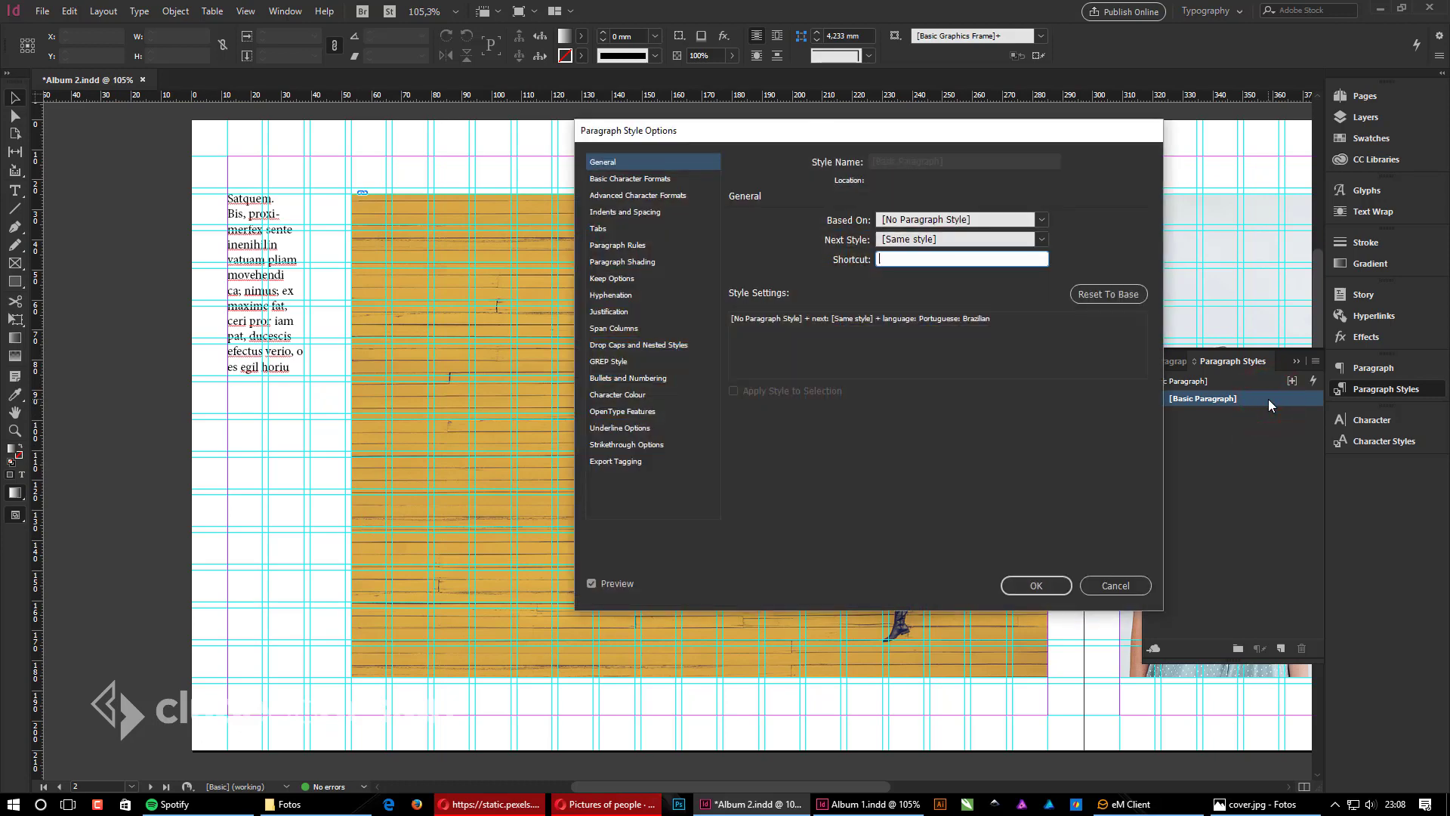
{"action": "left_click", "coordinate": [613, 178]}
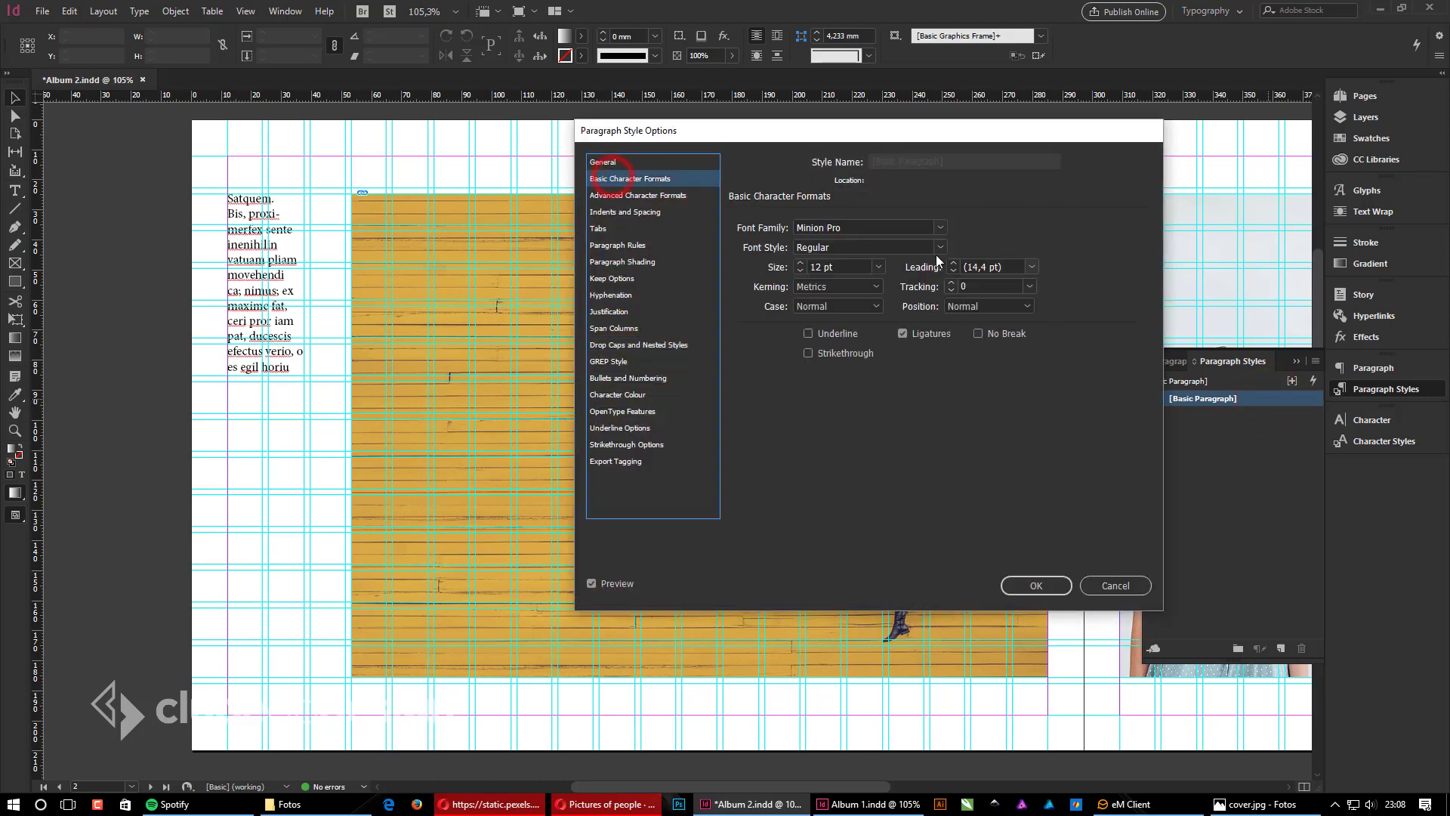
{"action": "left_click", "coordinate": [868, 232]}
{"action": "type", "text": "Segoe UI"}
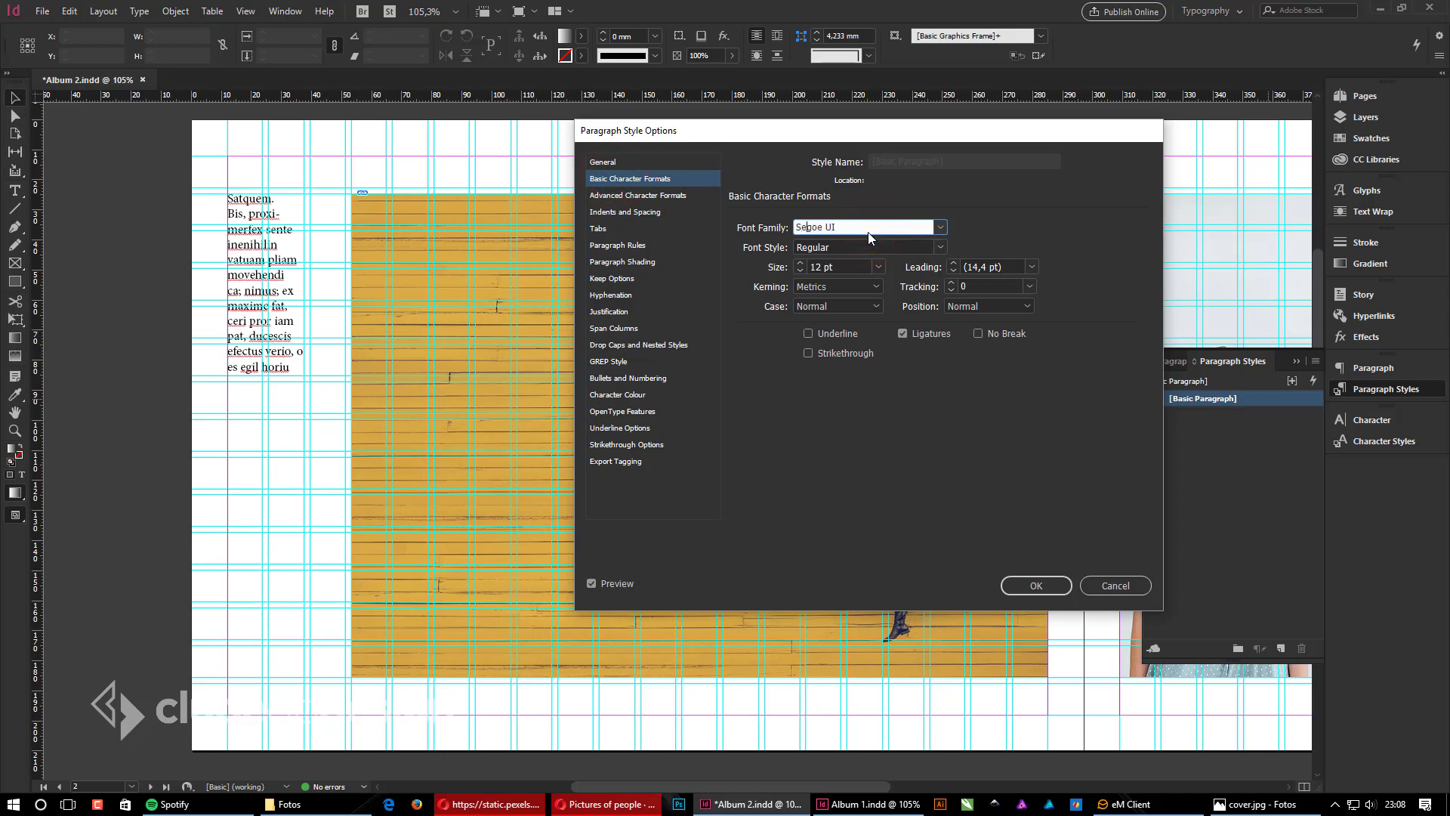
{"action": "left_click", "coordinate": [941, 247]}
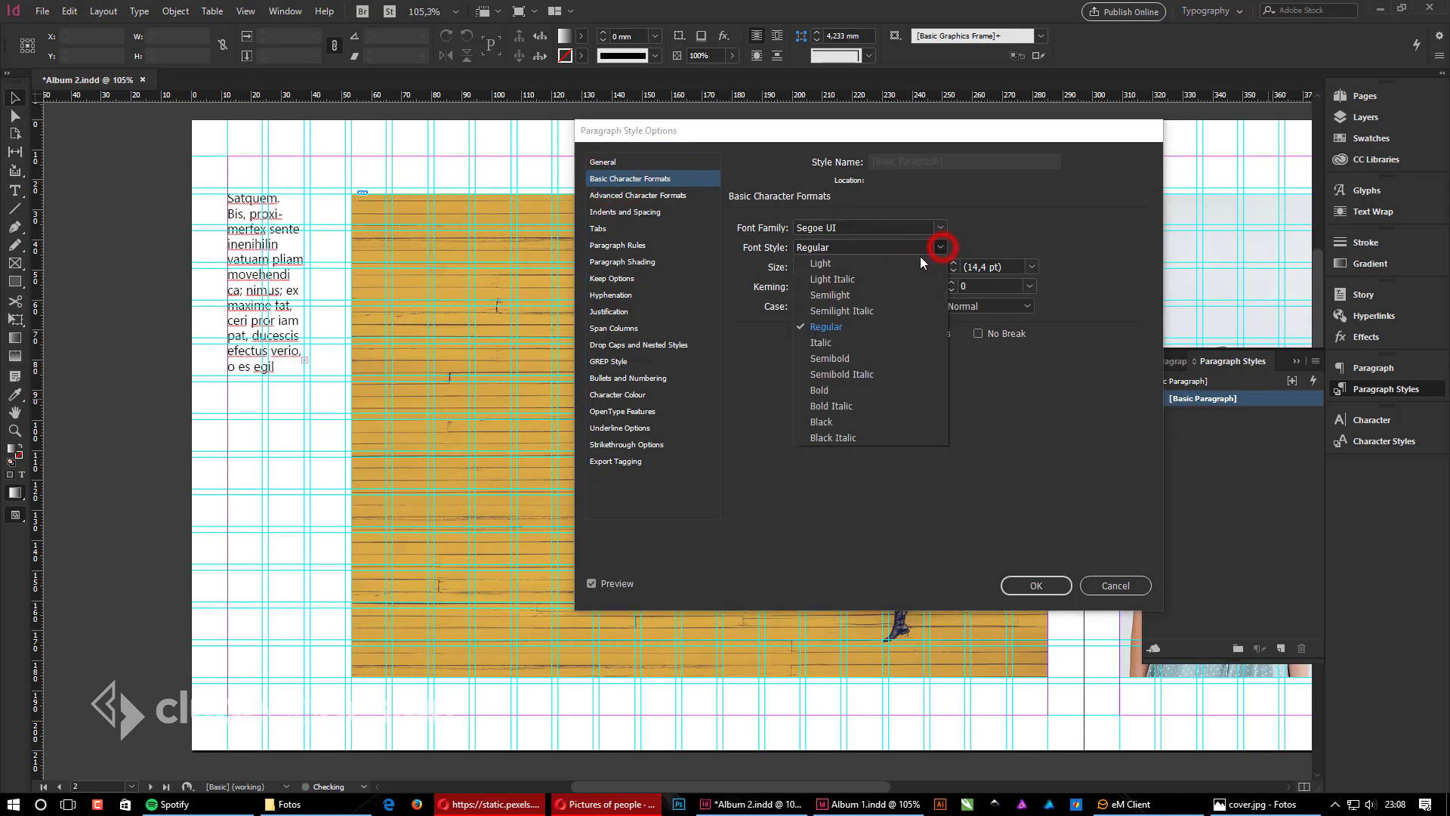
{"action": "left_click", "coordinate": [860, 265]}
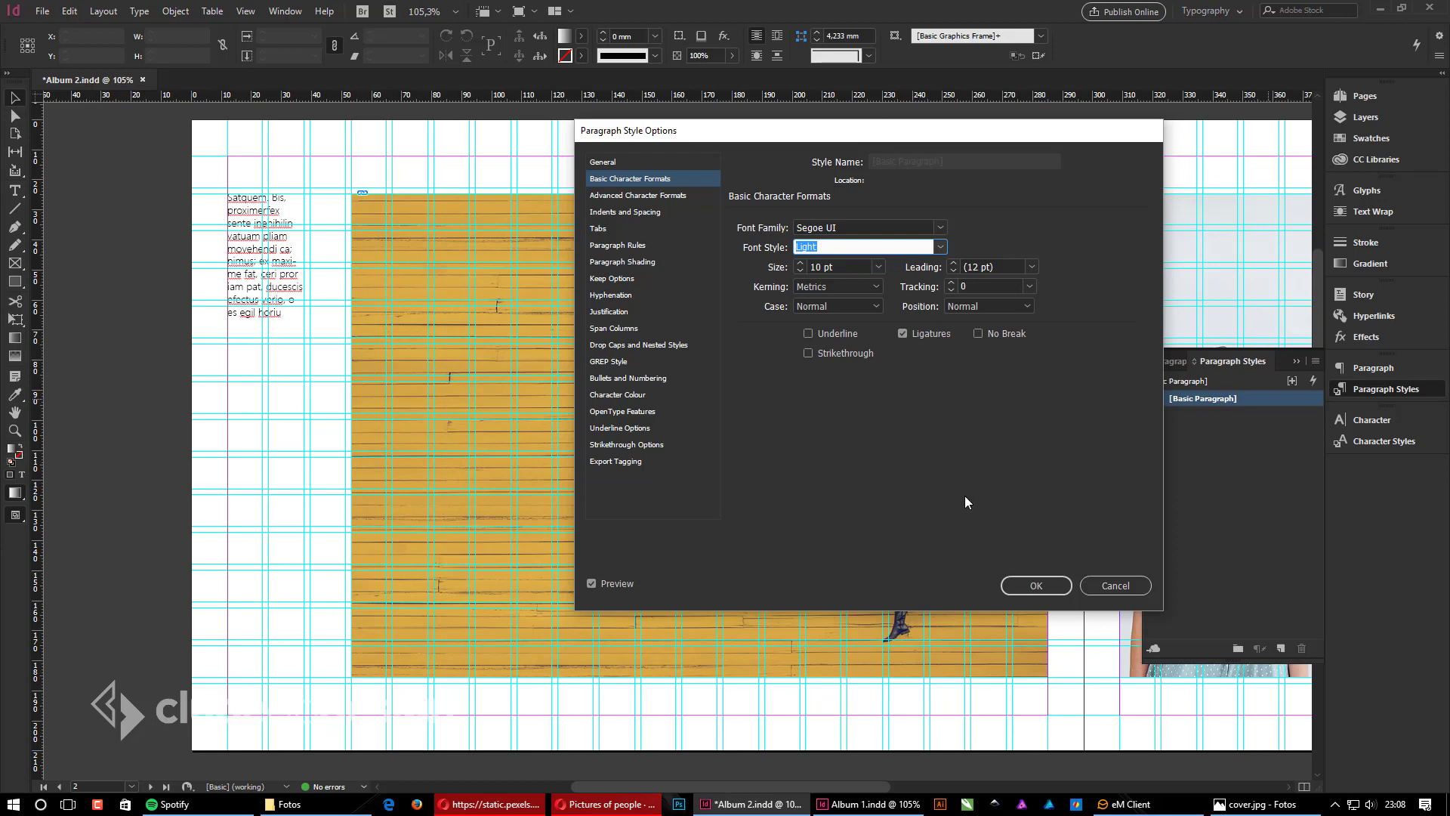
{"action": "left_click", "coordinate": [1035, 585]}
{"action": "left_click", "coordinate": [162, 414]}
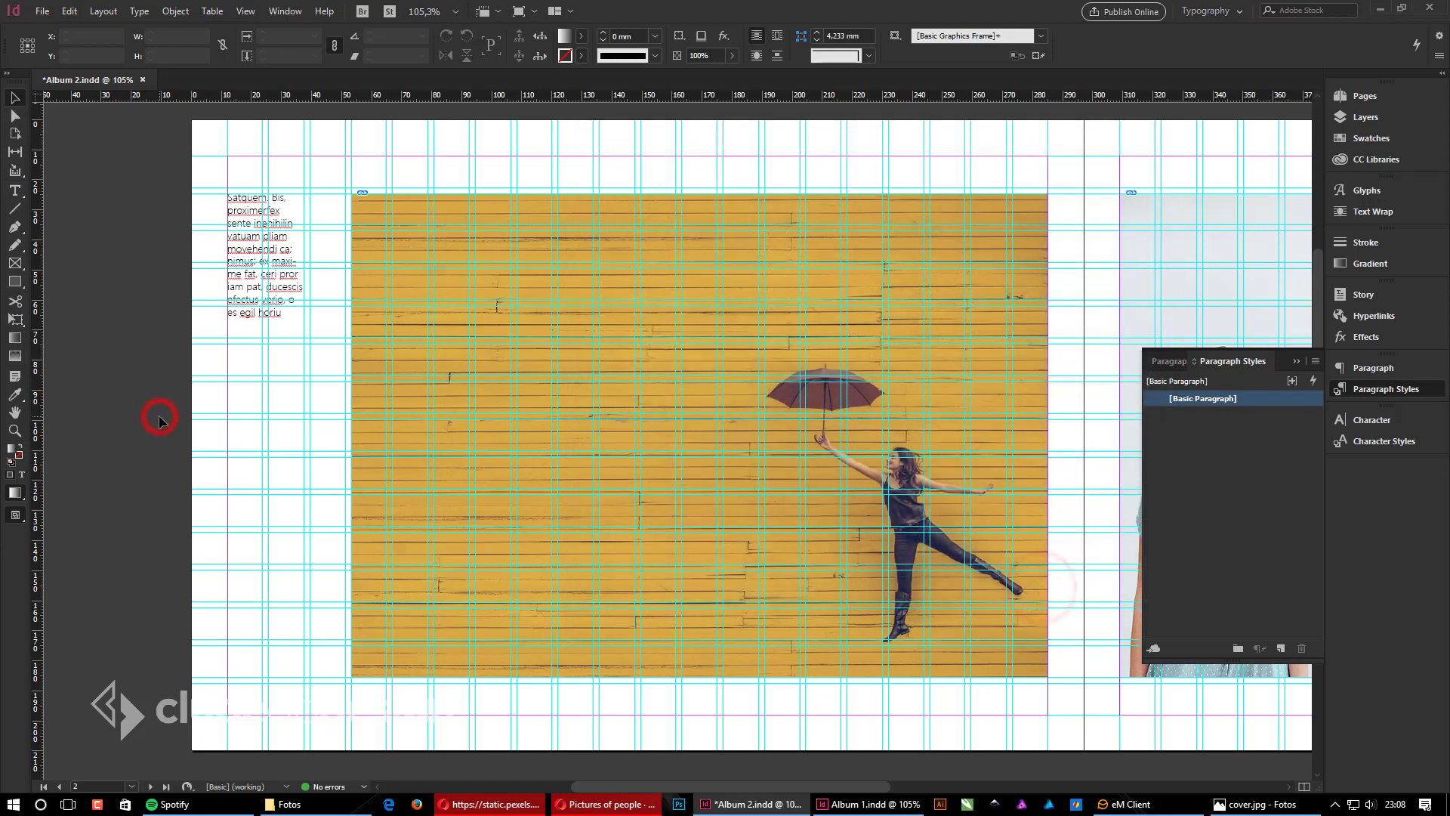
{"action": "key", "text": "w"}
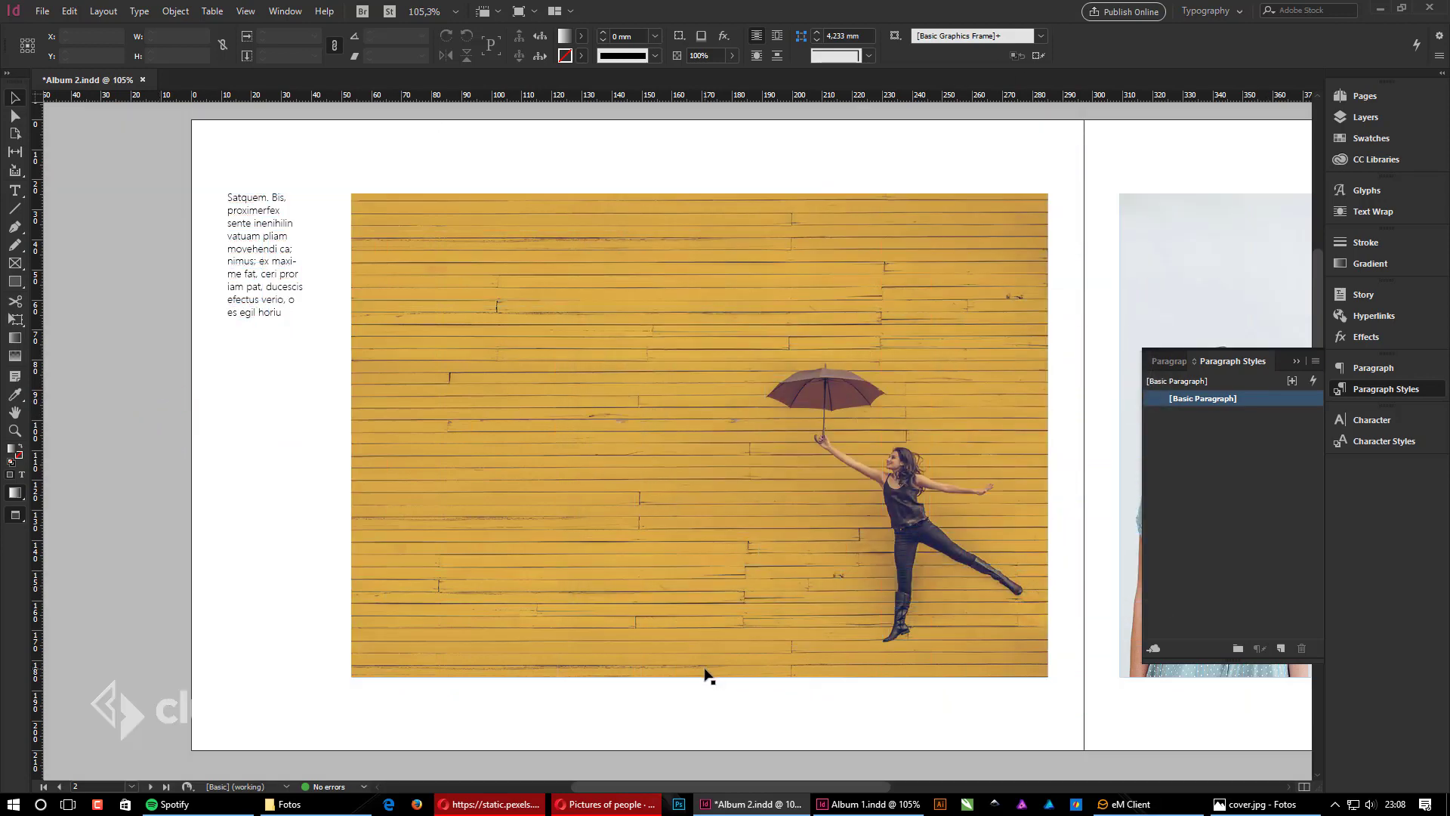
Step: Duplicate the page 2 text frame below the photo of the woman in the hat on page 3 and widen it to 66.75 mm
{"action": "left_click_drag", "start_coordinate": [823, 602], "coordinate": [550, 582]}
{"action": "key", "text": "w"}
{"action": "left_click", "coordinate": [561, 537], "text": "ctrl+alt"}
{"action": "left_click_drag", "start_coordinate": [90, 132], "coordinate": [935, 598]}
{"action": "left_click_drag", "start_coordinate": [1031, 608], "coordinate": [576, 373]}
{"action": "left_click", "coordinate": [1088, 644], "text": "ctrl"}
{"action": "left_click_drag", "start_coordinate": [874, 582], "coordinate": [484, 414]}
{"action": "left_click_drag", "start_coordinate": [379, 370], "coordinate": [735, 588]}
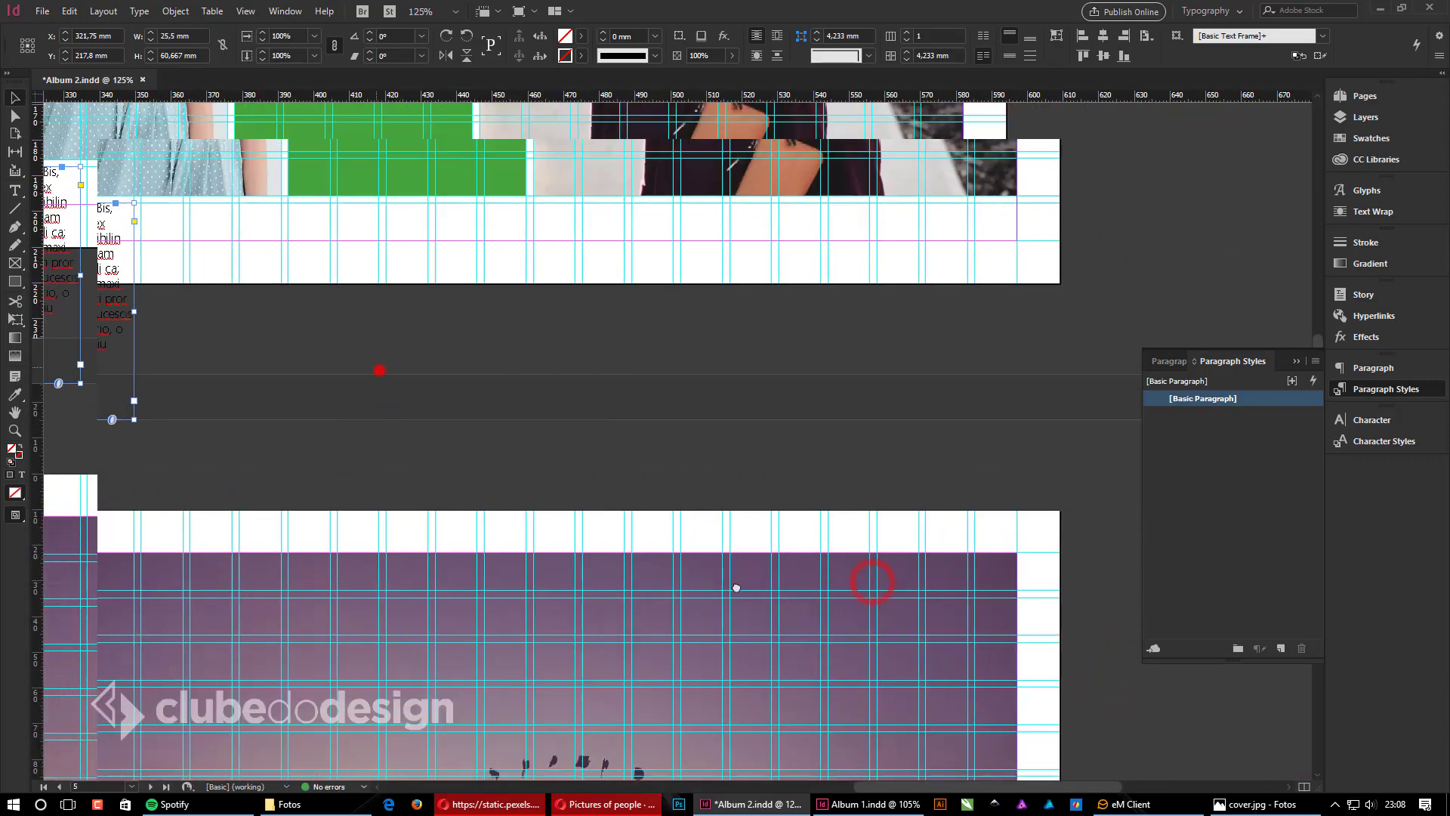
{"action": "left_click_drag", "start_coordinate": [571, 531], "coordinate": [716, 395]}
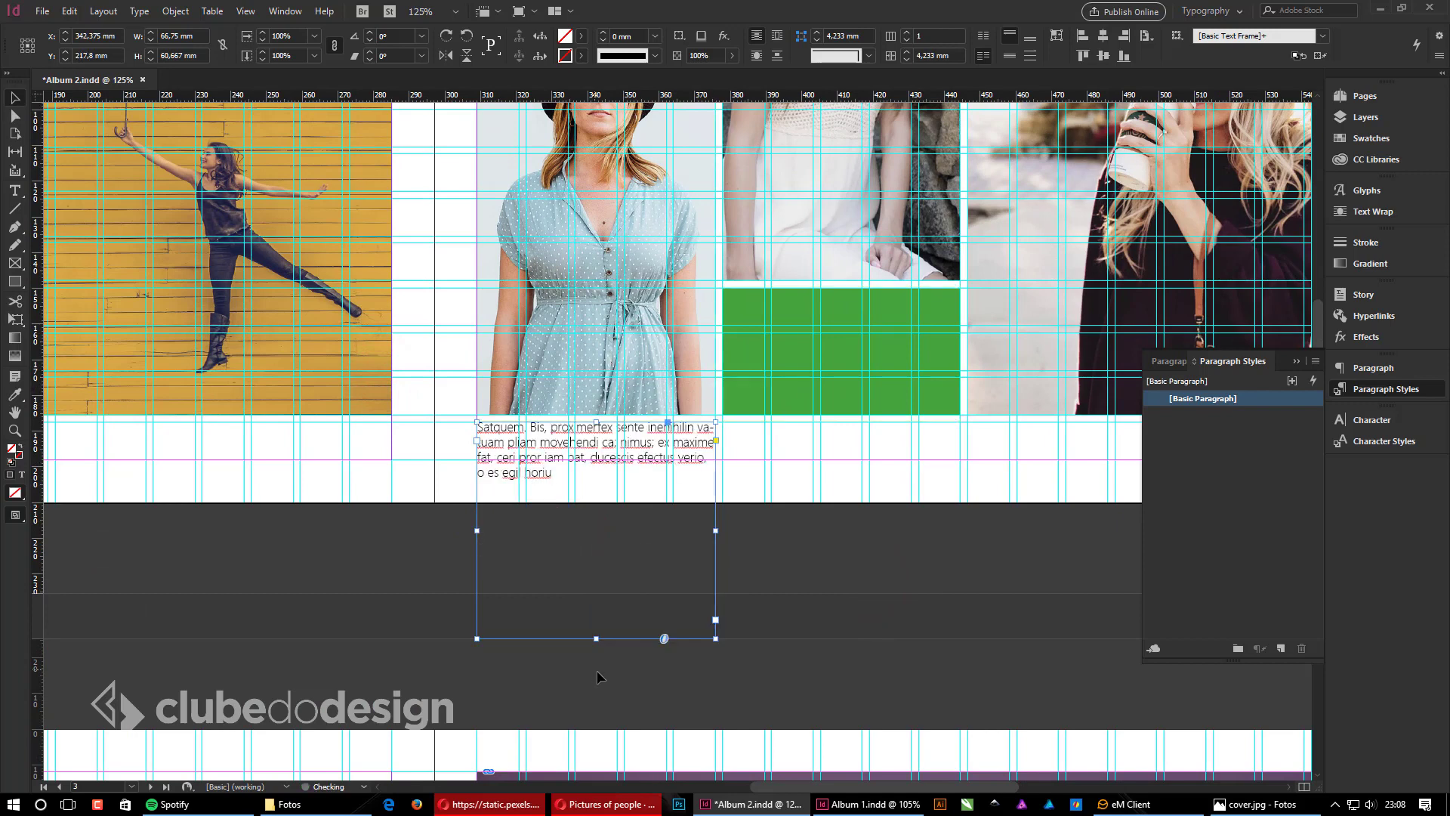
Step: Delete the page 3 caption text after "movehendi ca" and shorten its frame to fit the remaining two lines
{"action": "double_click", "coordinate": [537, 459]}
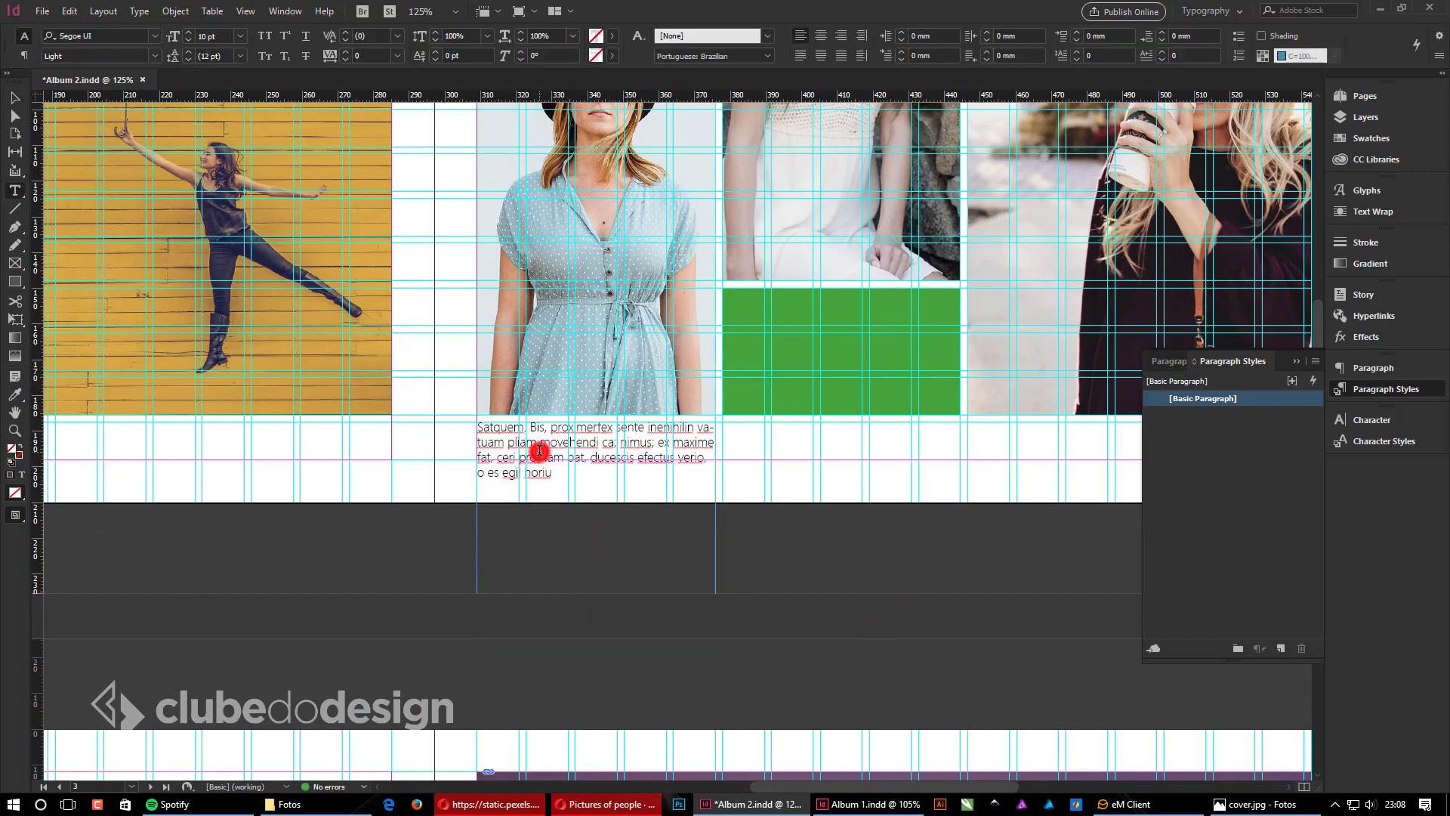
{"action": "left_click", "coordinate": [676, 474], "text": "shift"}
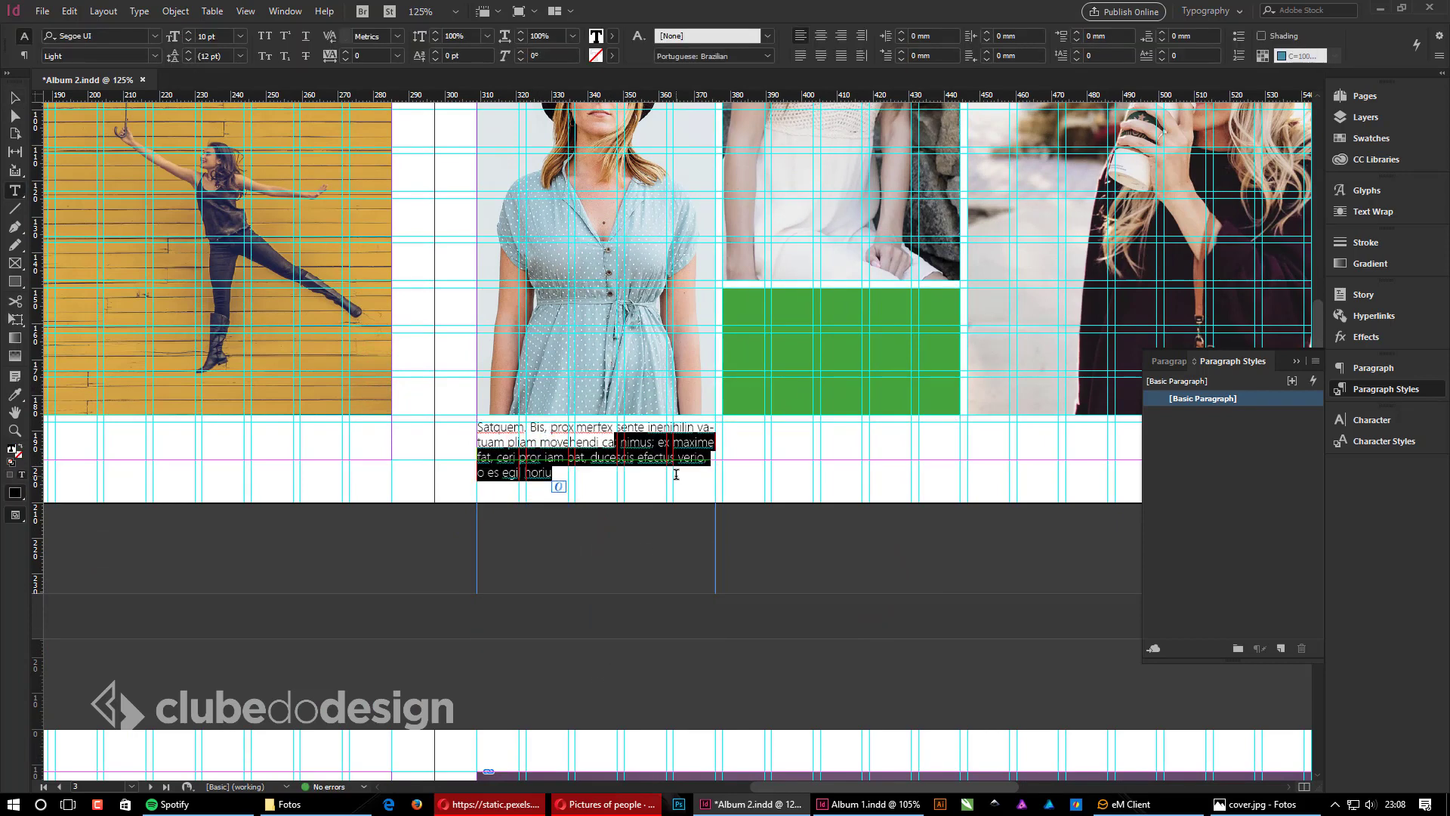
{"action": "key", "text": "BackSpace"}
{"action": "key", "text": "Escape"}
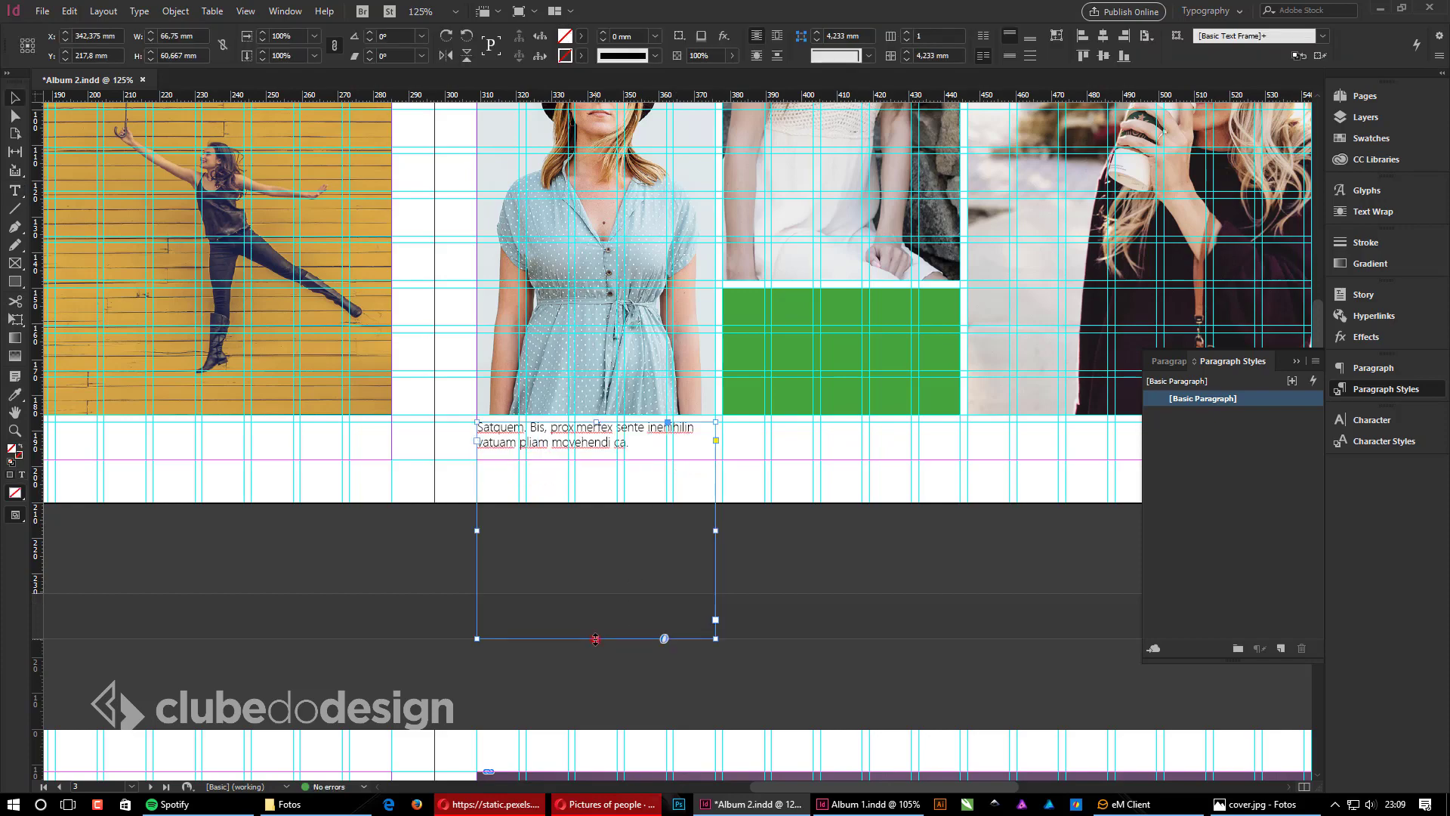
{"action": "left_click", "coordinate": [605, 635]}
{"action": "left_click_drag", "start_coordinate": [808, 536], "coordinate": [667, 768]}
{"action": "key", "text": "w"}
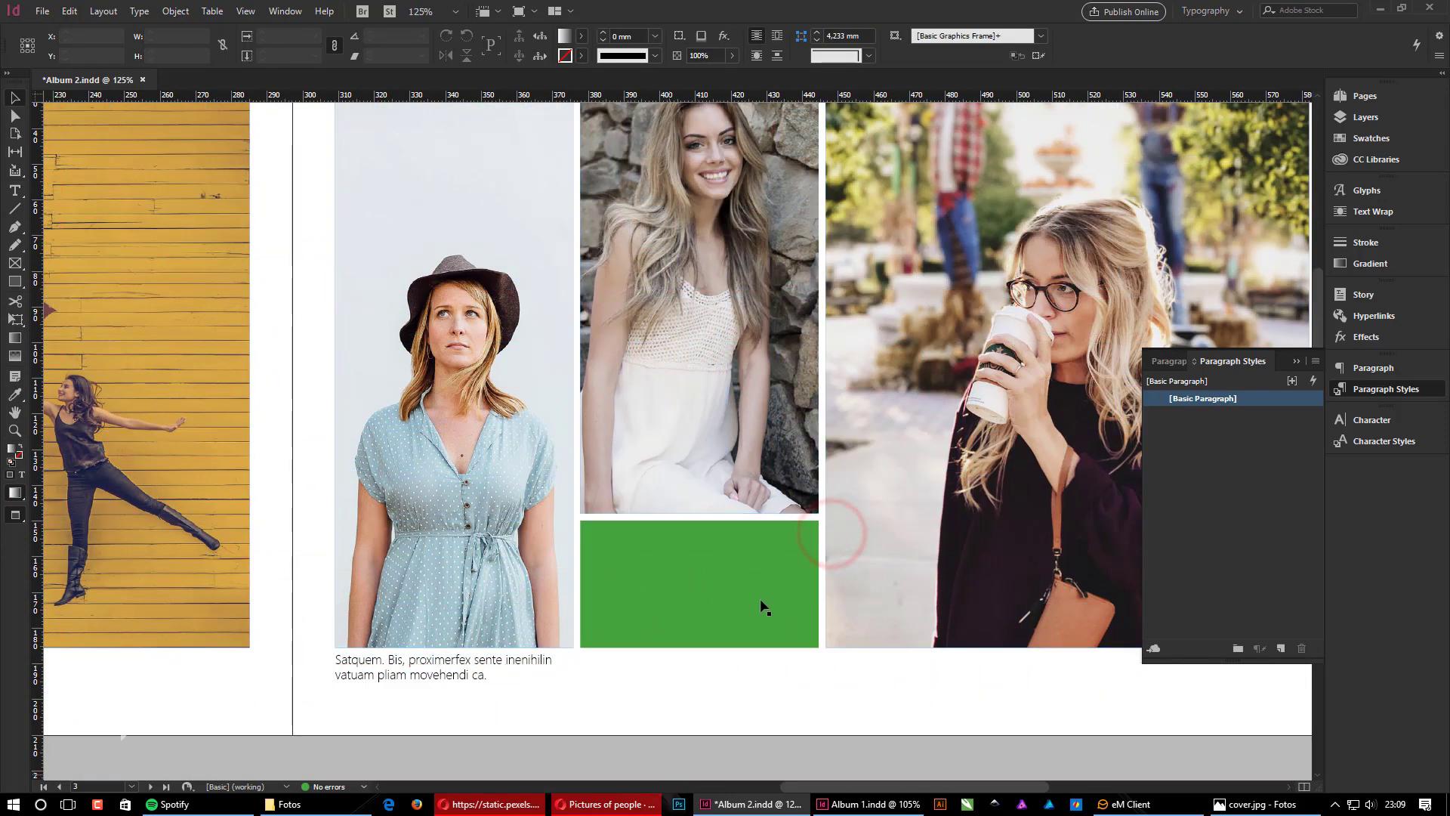
Step: Convert the green box below the middle photo on page 3 into a text frame and fill it with placeholder text
{"action": "left_click_drag", "start_coordinate": [862, 582], "coordinate": [668, 648]}
{"action": "left_click", "coordinate": [615, 517], "text": "ctrl+alt"}
{"action": "left_click_drag", "start_coordinate": [559, 540], "coordinate": [1032, 671]}
{"action": "left_click", "coordinate": [699, 528], "text": "ctrl+alt"}
{"action": "left_click_drag", "start_coordinate": [922, 655], "coordinate": [399, 564]}
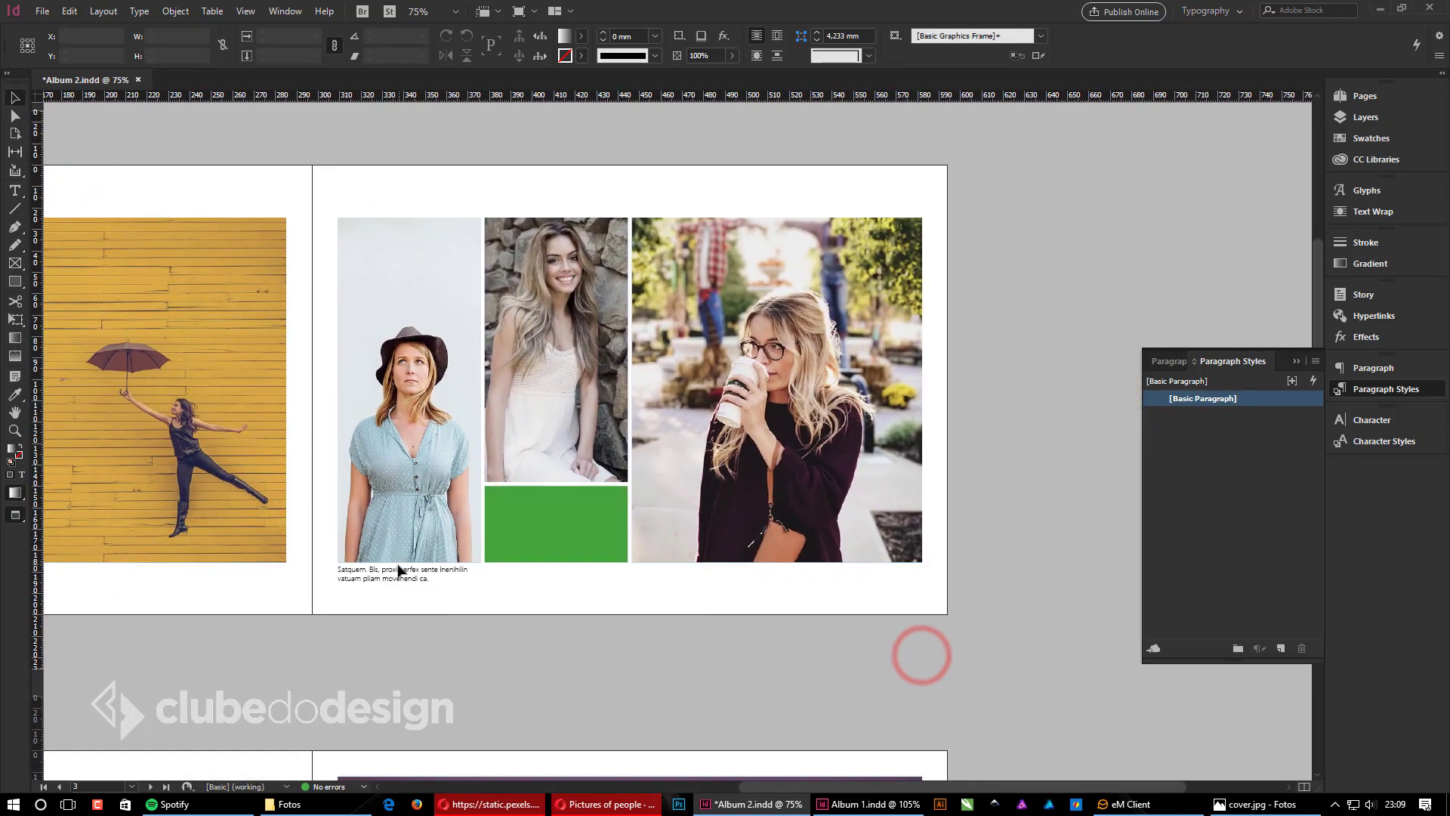
{"action": "key", "text": "z"}
{"action": "left_click_drag", "start_coordinate": [295, 166], "coordinate": [1008, 630]}
{"action": "left_click_drag", "start_coordinate": [265, 283], "coordinate": [999, 717]}
{"action": "left_click_drag", "start_coordinate": [686, 599], "coordinate": [744, 547]}
{"action": "key", "text": "w"}
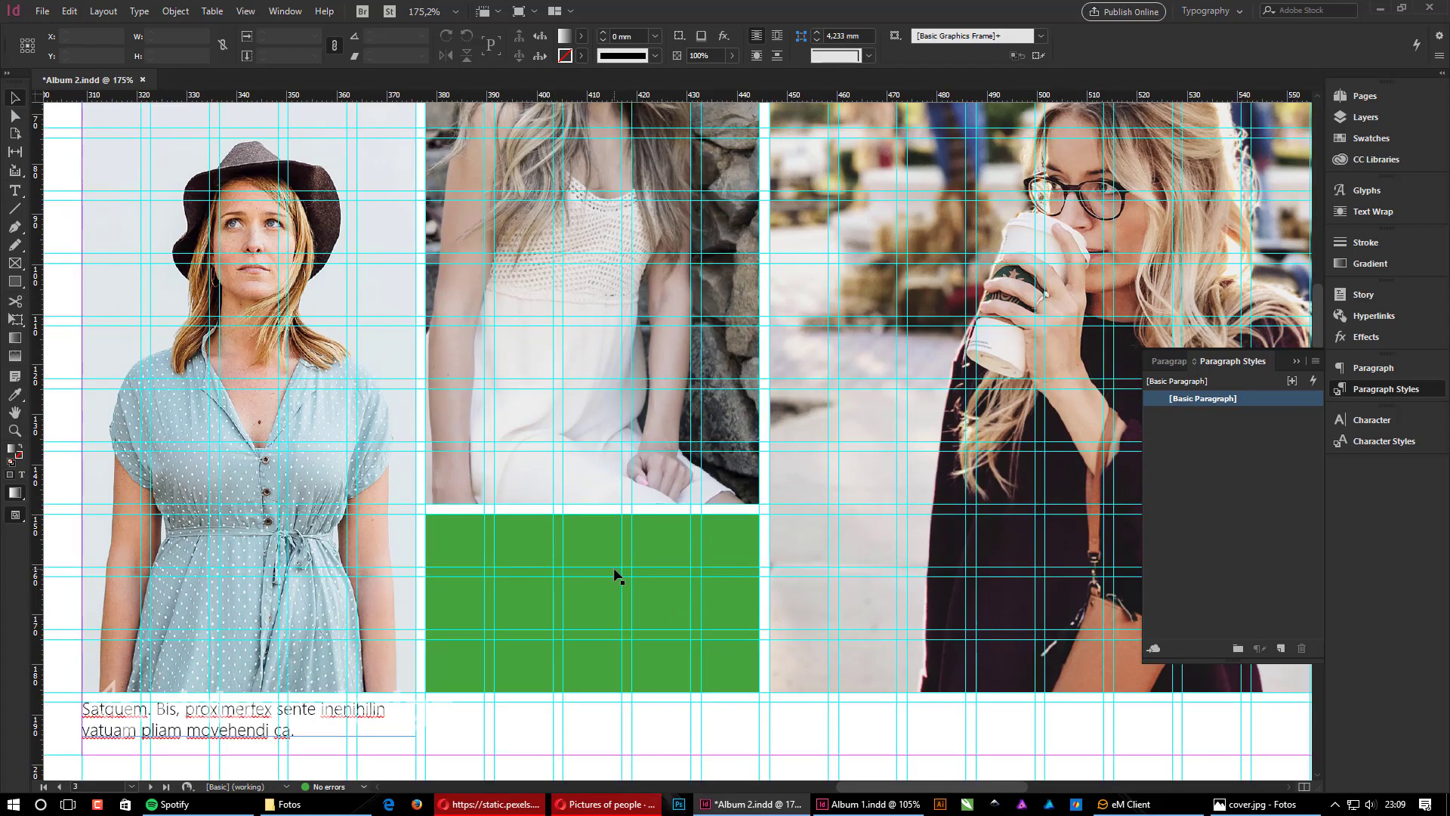
{"action": "key", "text": "t"}
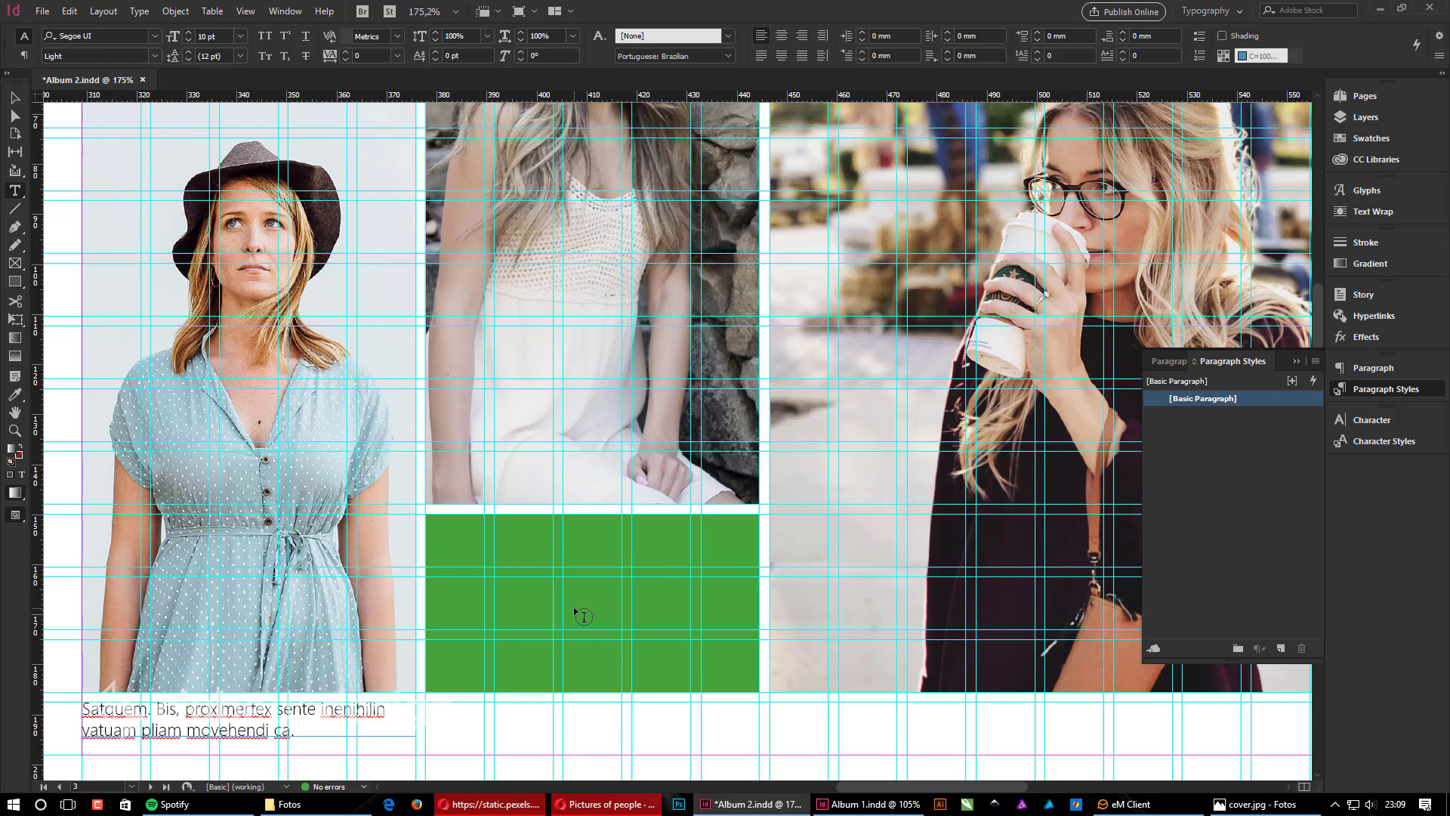
{"action": "left_click", "coordinate": [584, 617]}
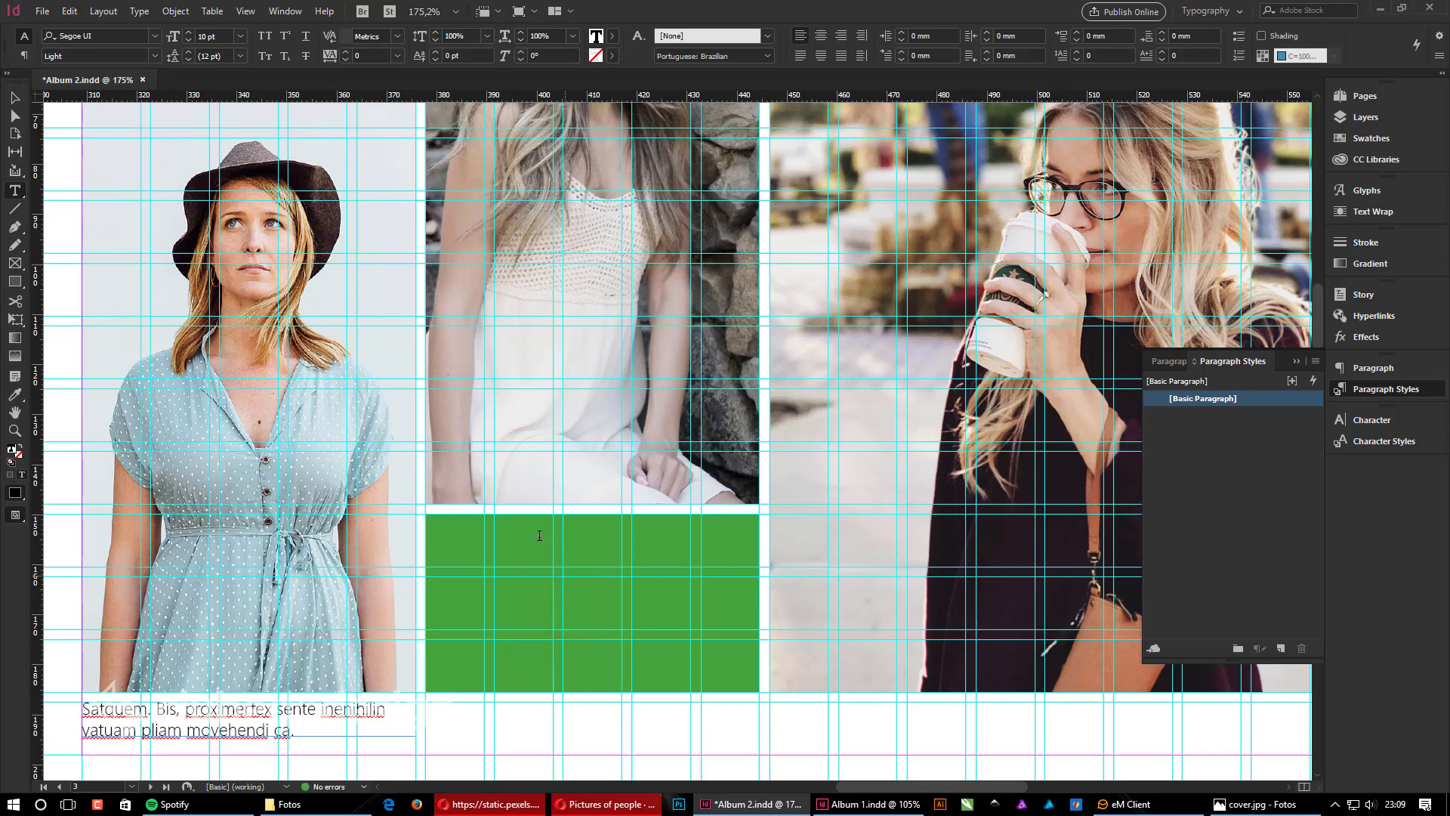
{"action": "right_click", "coordinate": [489, 551]}
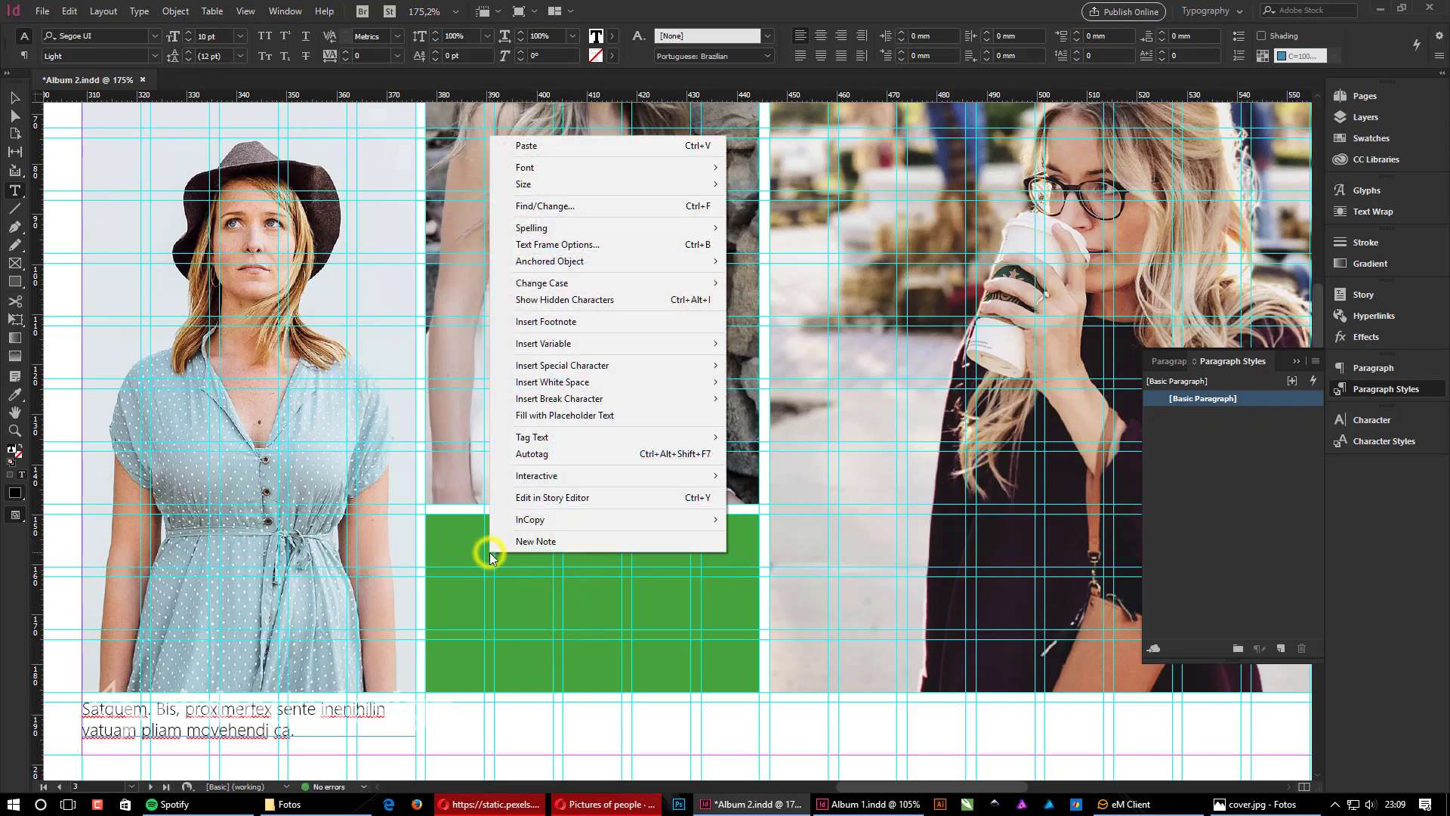
{"action": "left_click", "coordinate": [588, 416]}
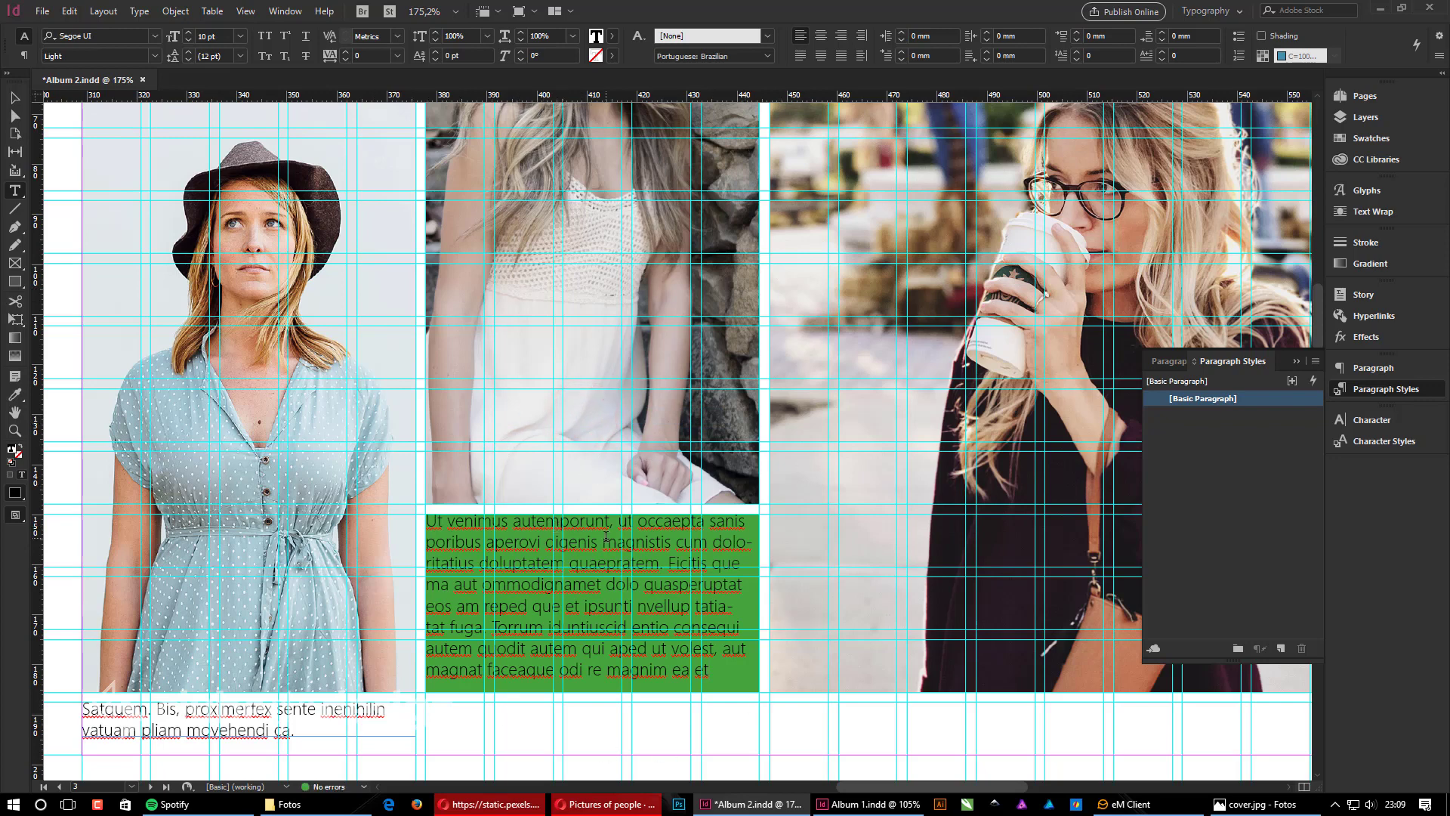
Step: Give the green text frame a 2 mm inset on all sides and align its text vertically to the centre
{"action": "left_click", "coordinate": [15, 97]}
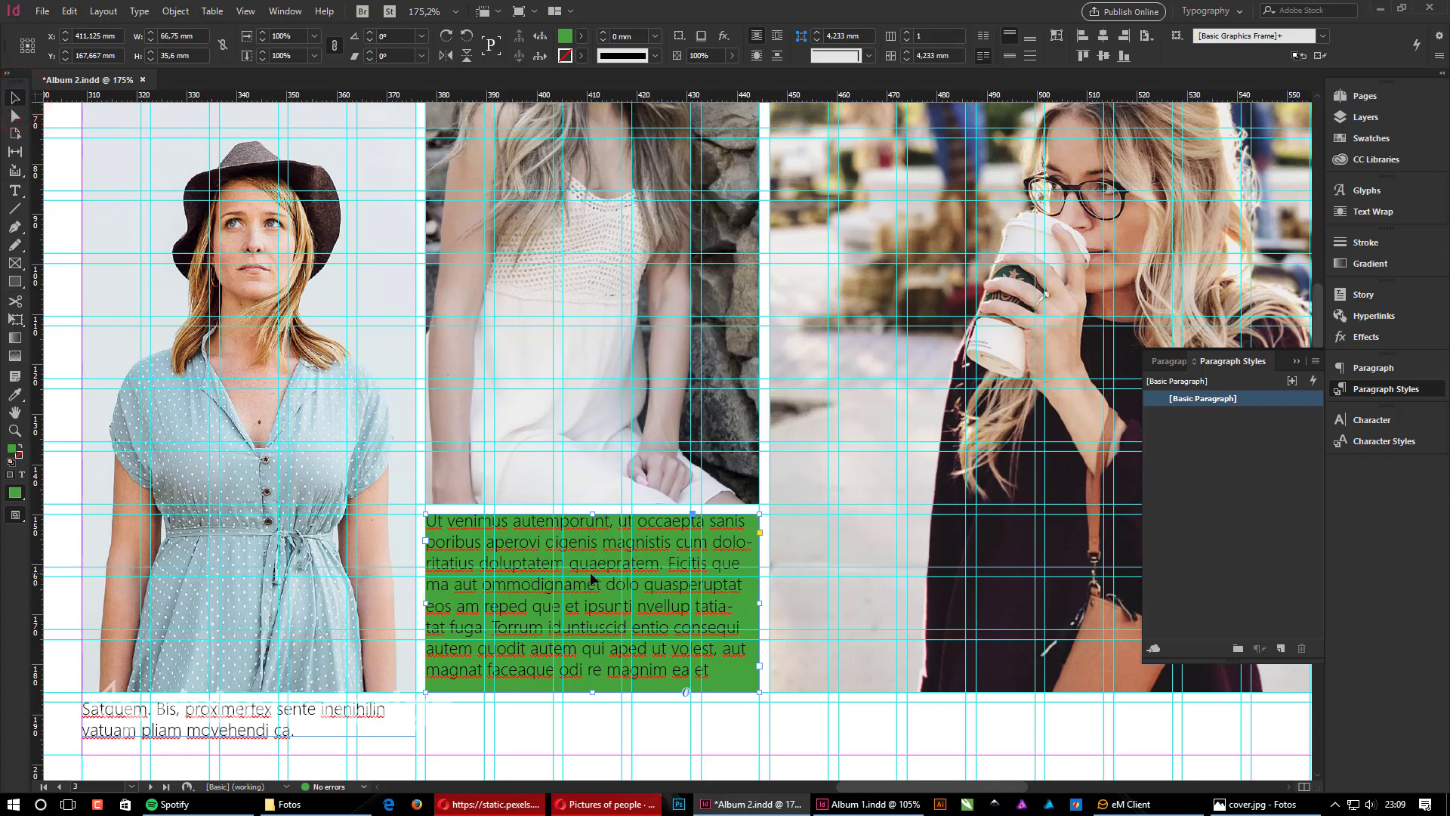
{"action": "key", "text": "ctrl+b"}
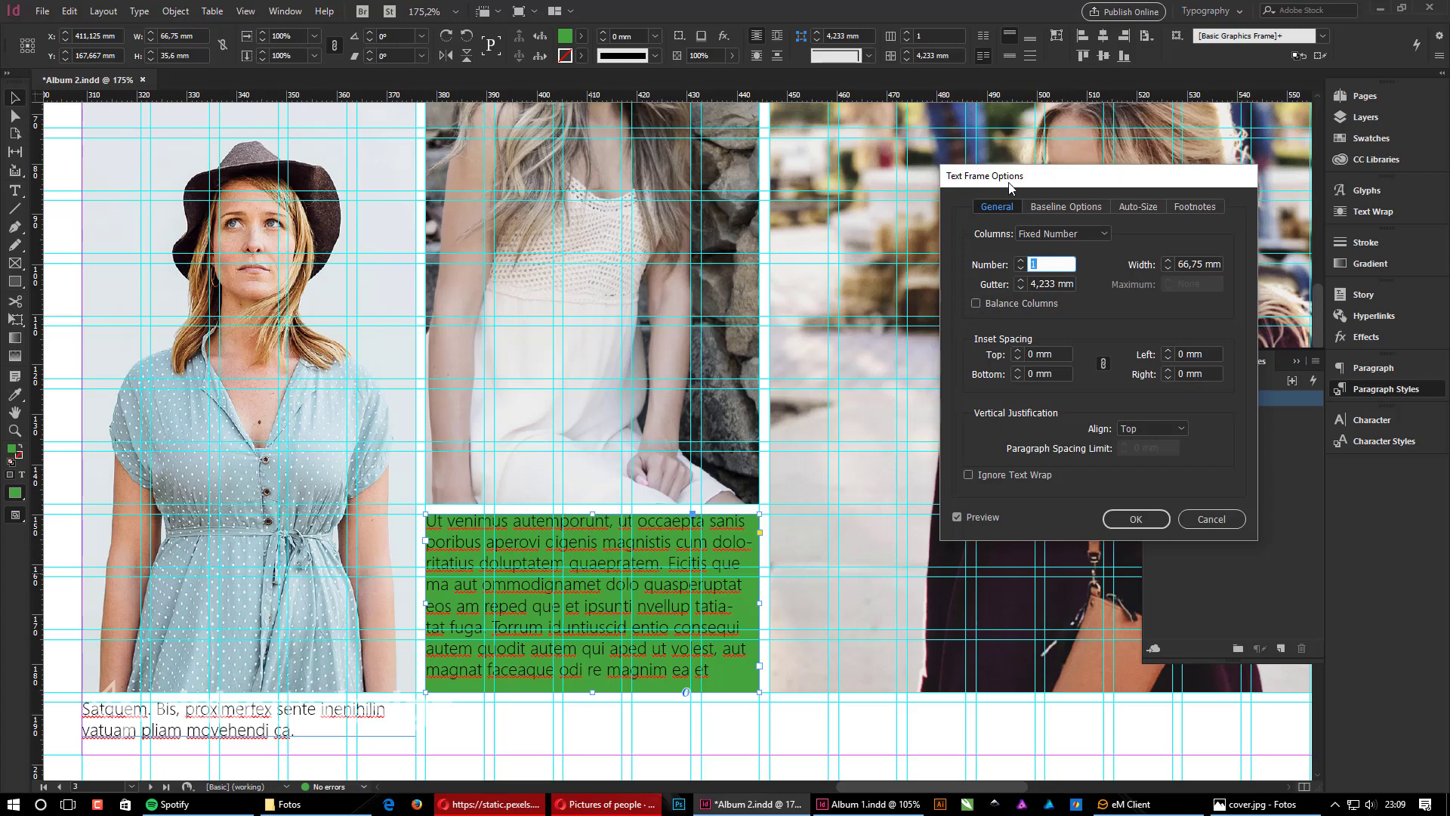
{"action": "left_click_drag", "start_coordinate": [1054, 183], "coordinate": [929, 195]}
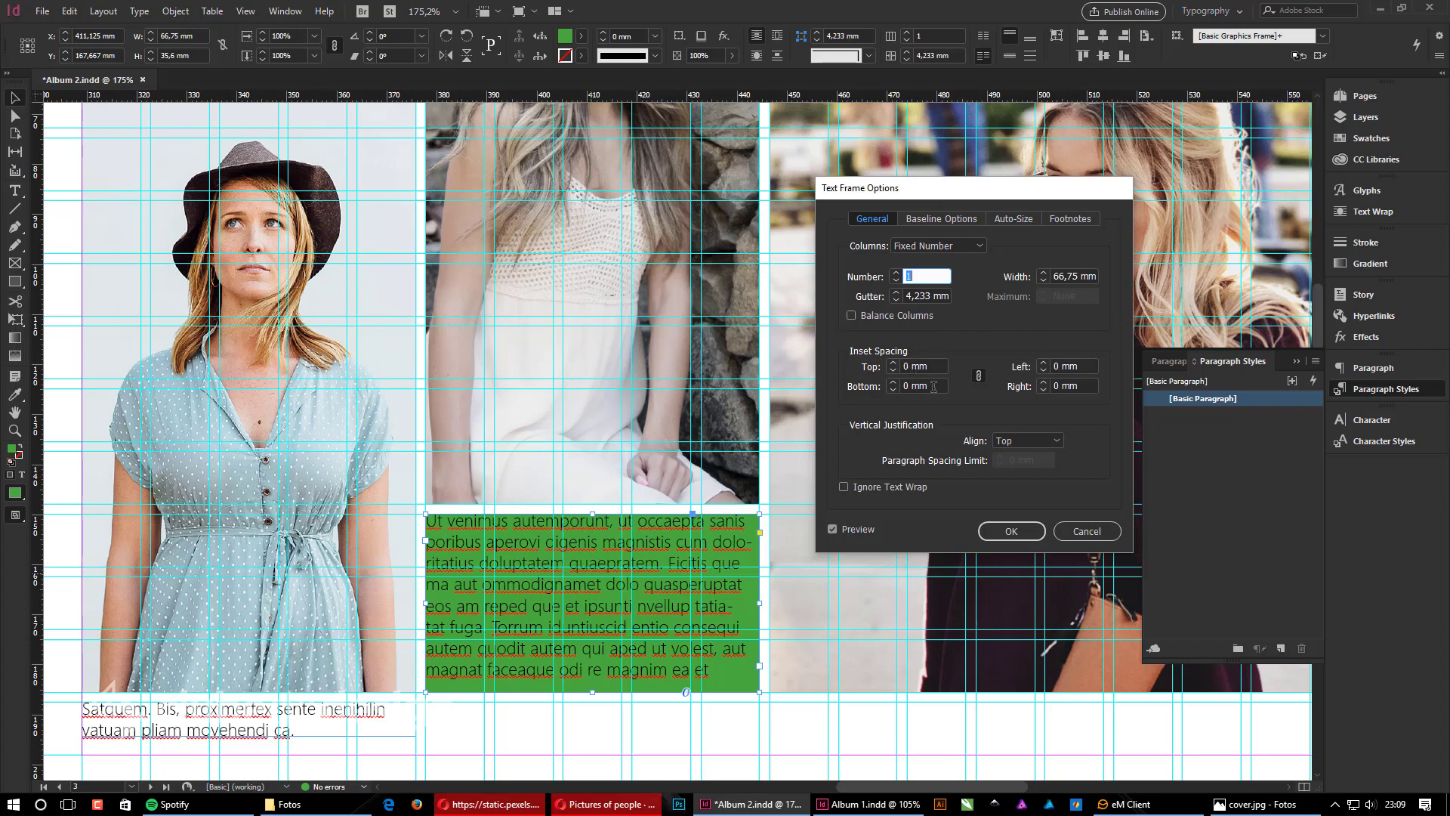
{"action": "left_click", "coordinate": [895, 363]}
{"action": "left_click", "coordinate": [894, 364]}
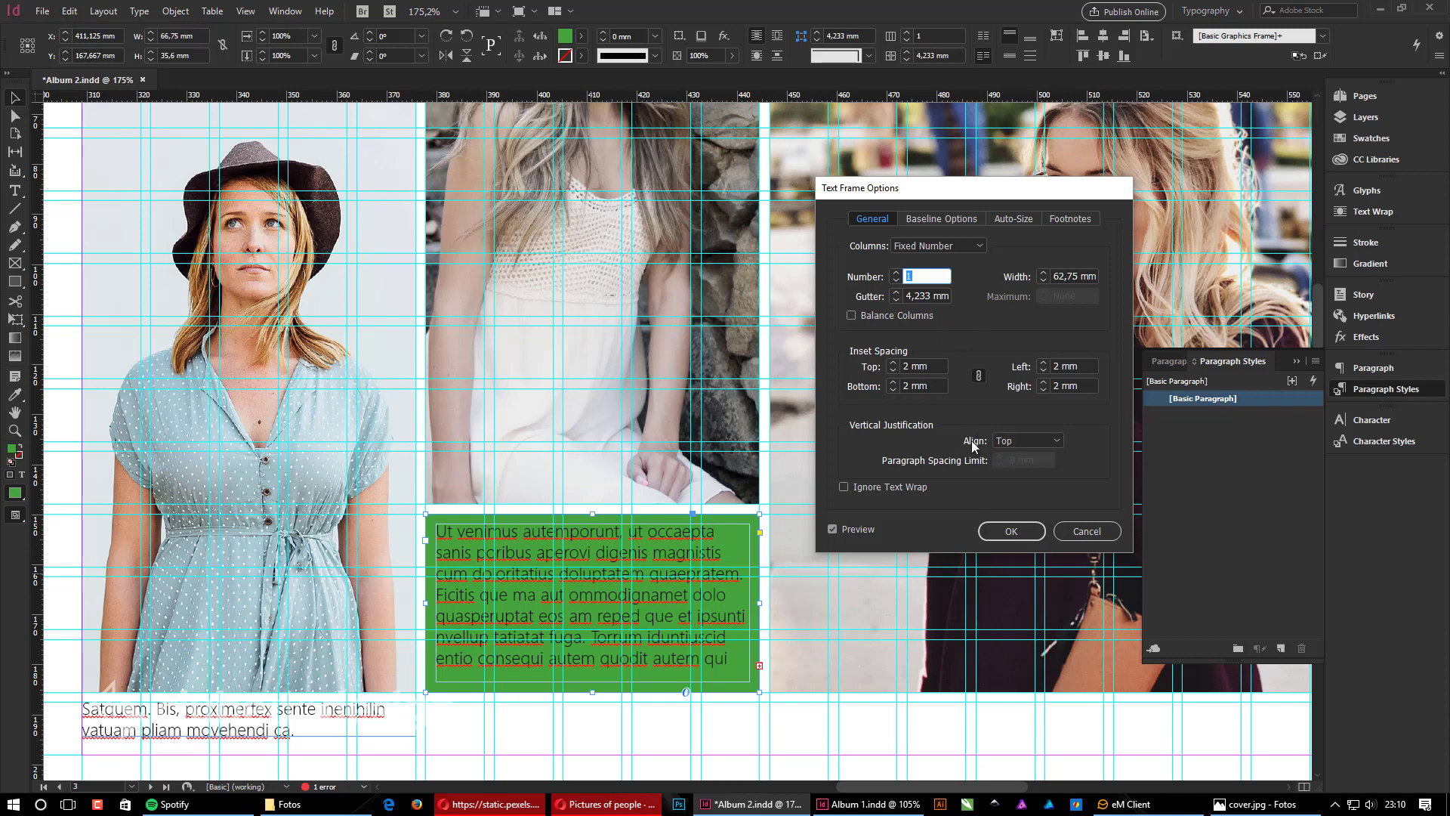
{"action": "left_click", "coordinate": [1022, 441]}
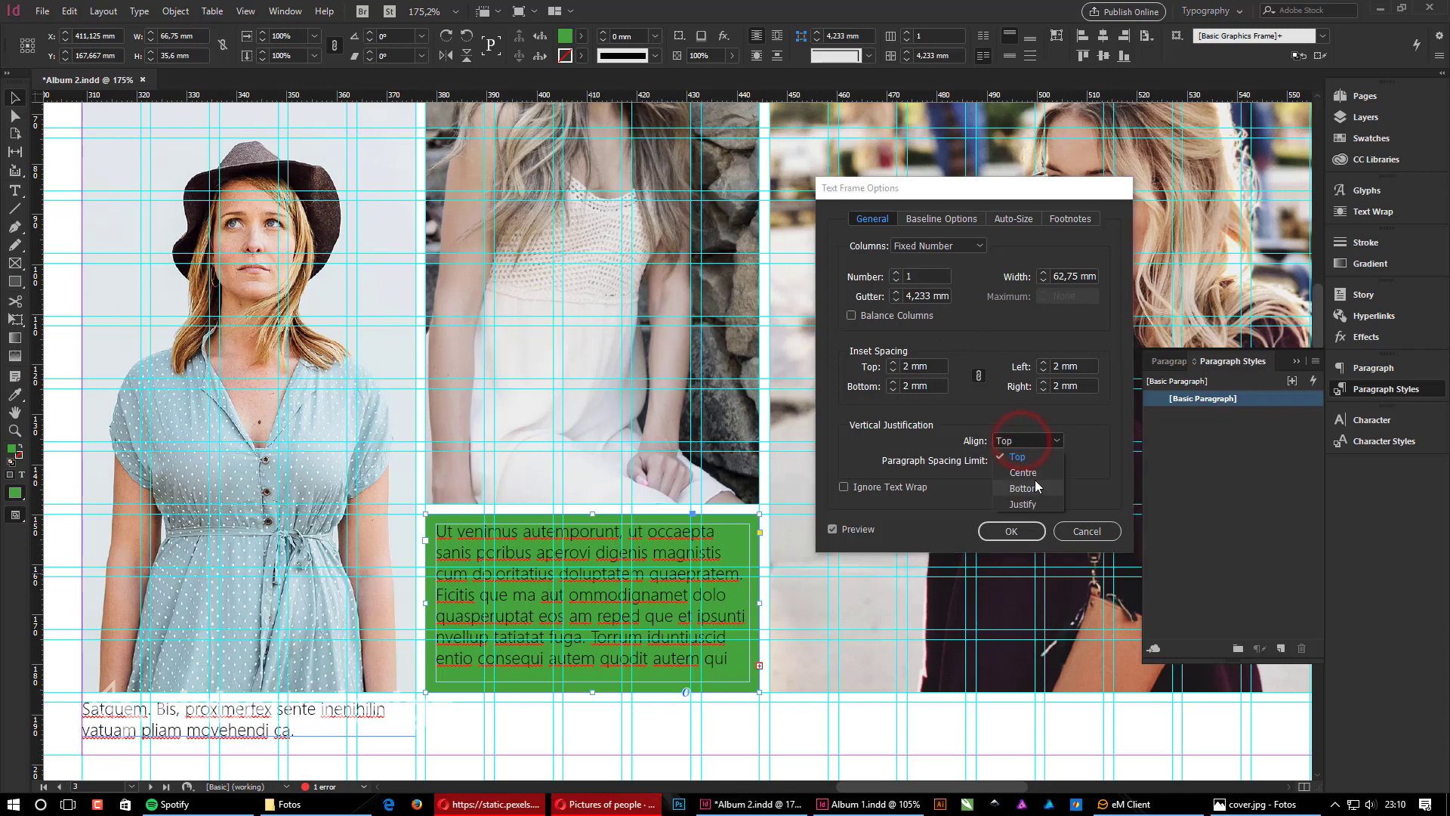
{"action": "left_click", "coordinate": [1029, 472]}
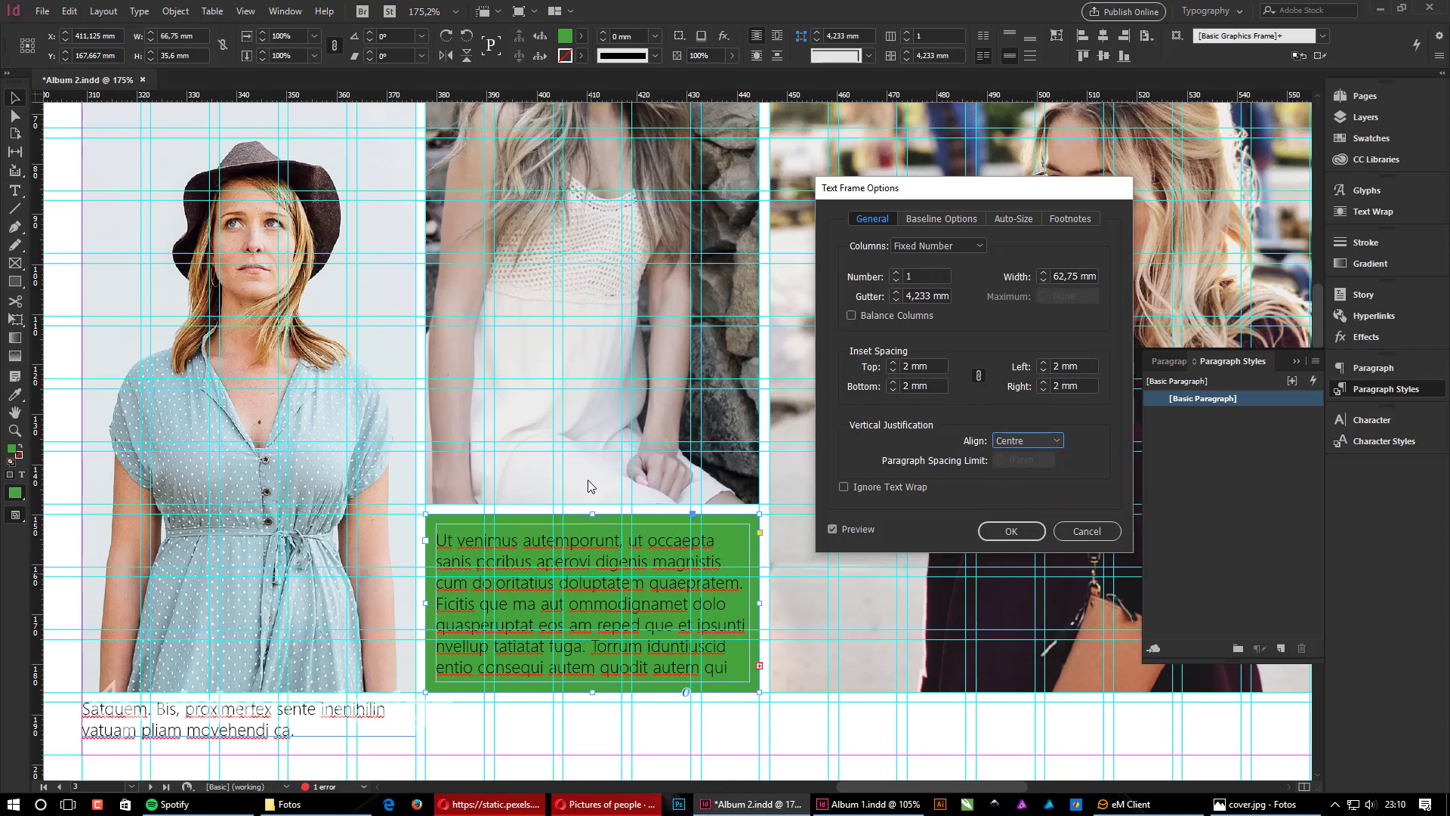
{"action": "left_click", "coordinate": [1011, 531]}
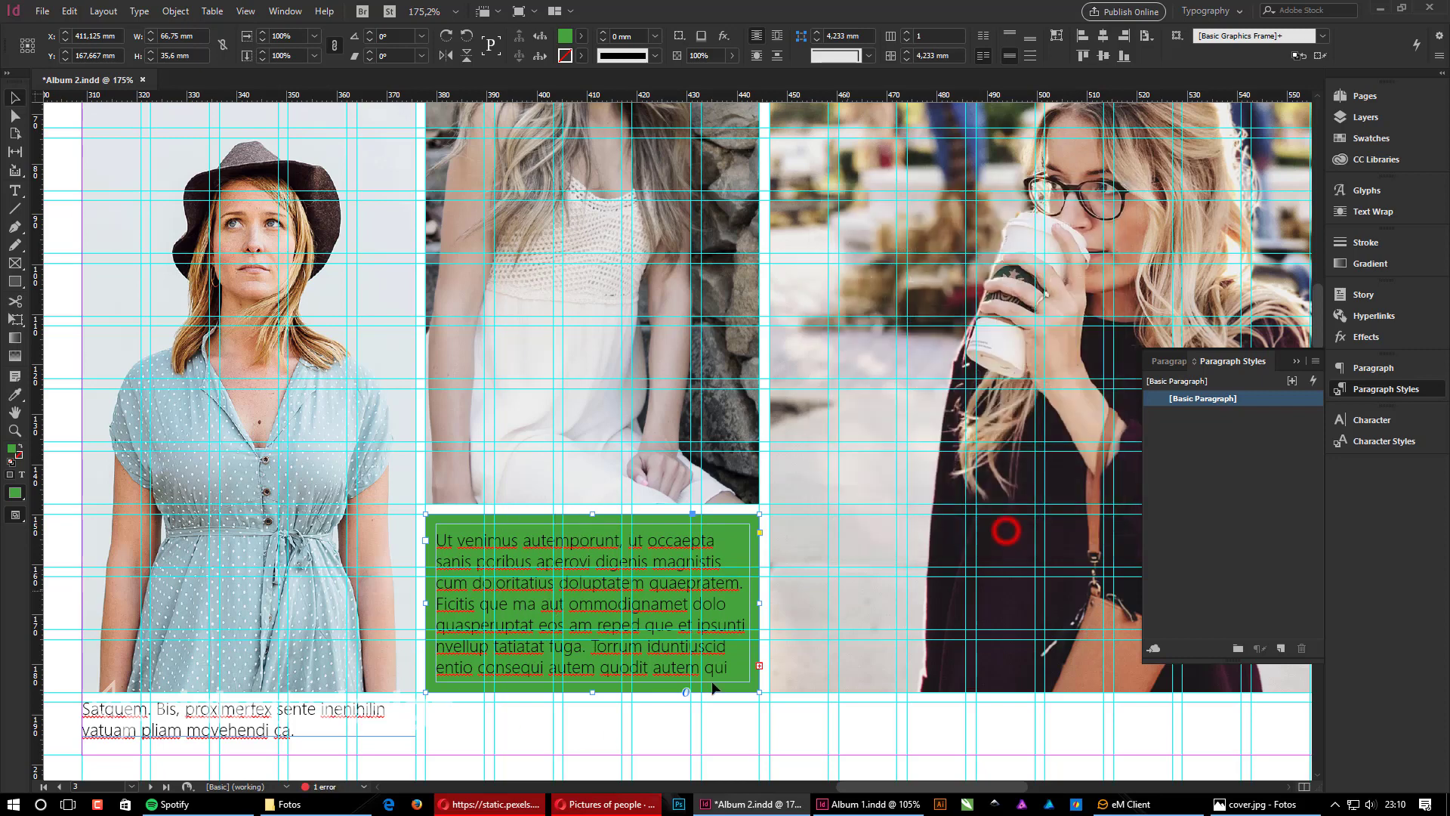
Step: Delete the green frame's text after "consequi autem quodit", including the overset part, and end it with a full stop
{"action": "double_click", "coordinate": [648, 668]}
{"action": "type", "text": "t, aut magnat"}
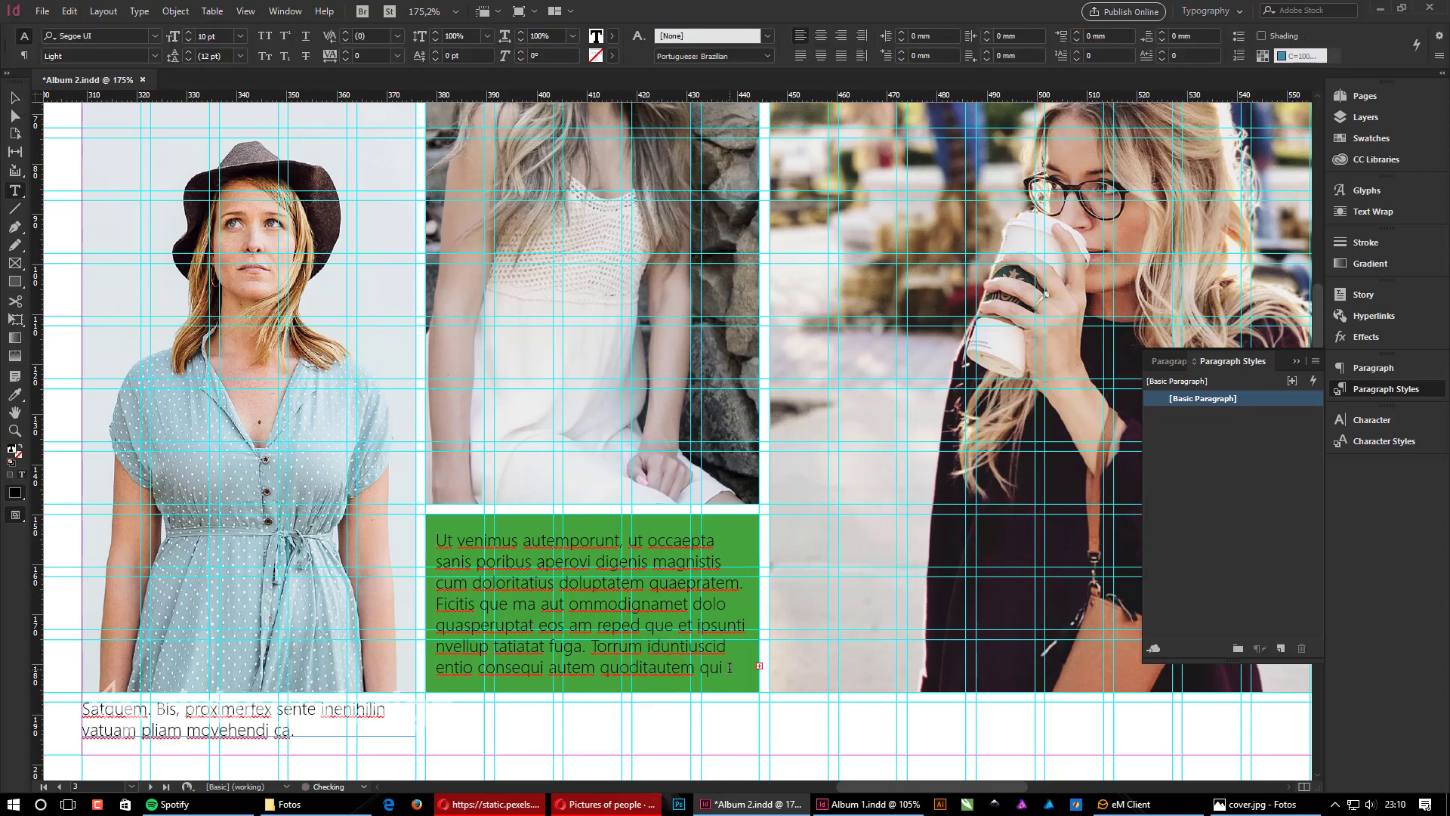
{"action": "key", "text": "BackSpace"}
{"action": "key", "text": "BackSpace"}
{"action": "key", "text": "BackSpace"}
{"action": "key", "text": "BackSpace"}
{"action": "key", "text": "BackSpace"}
{"action": "key", "text": "BackSpace"}
{"action": "key", "text": "BackSpace"}
{"action": "key", "text": "BackSpace"}
{"action": "key", "text": "BackSpace"}
{"action": "key", "text": "BackSpace"}
{"action": "key", "text": "BackSpace"}
{"action": "key", "text": "BackSpace"}
{"action": "key", "text": "BackSpace"}
{"action": "type", "text": "m ea et"}
{"action": "key", "text": "shift+Left"}
{"action": "key", "text": "shift+Left"}
{"action": "key", "text": "shift+Left"}
{"action": "key", "text": "shift+Left"}
{"action": "key", "text": "shift+Left"}
{"action": "key", "text": "shift+Left"}
{"action": "key", "text": "shift+Left"}
{"action": "key", "text": "BackSpace"}
{"action": "key", "text": "Escape"}
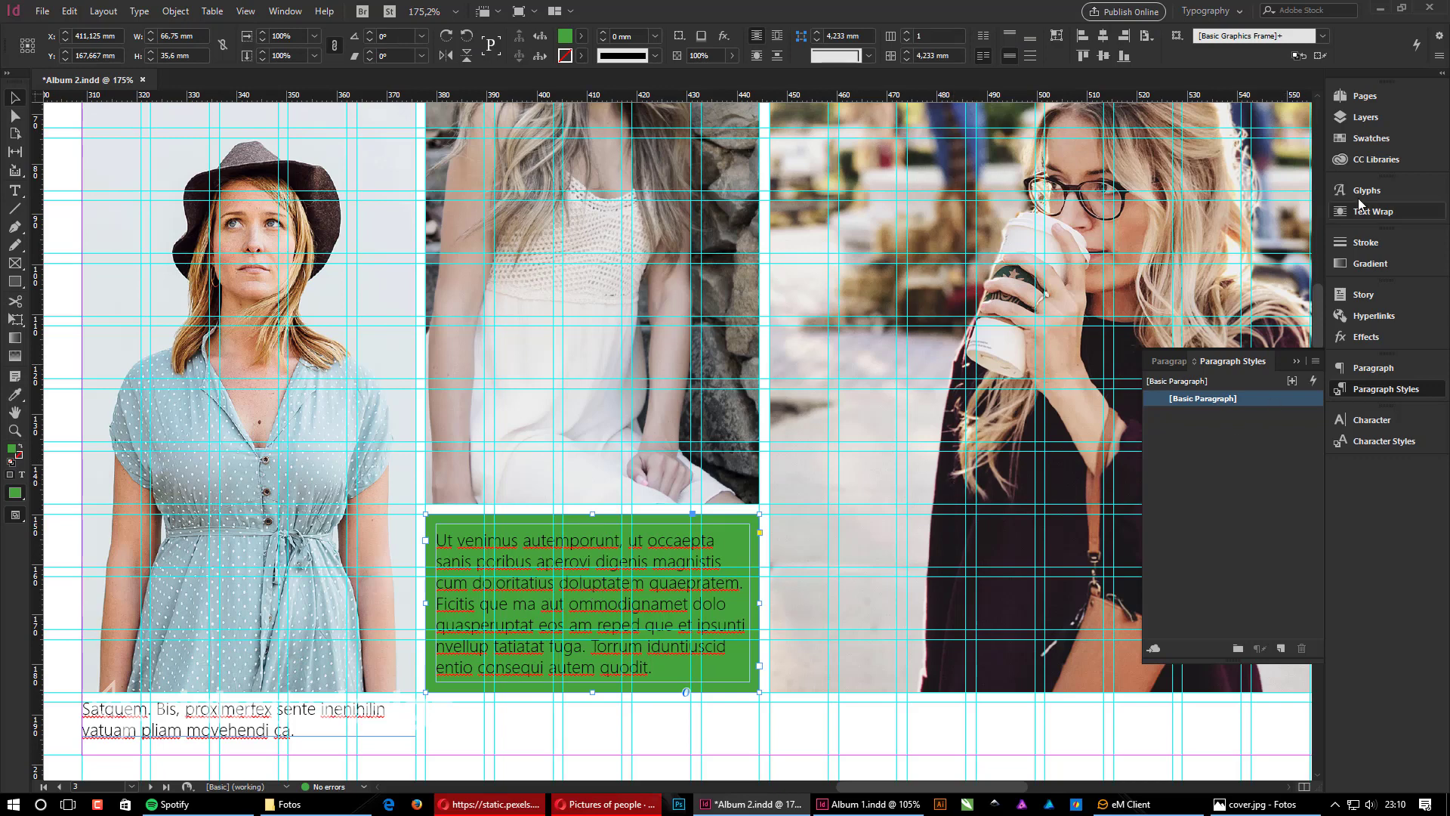
Step: Colour the green frame's text with the [Paper] swatch and preview the page without guides
{"action": "left_click", "coordinate": [1383, 140]}
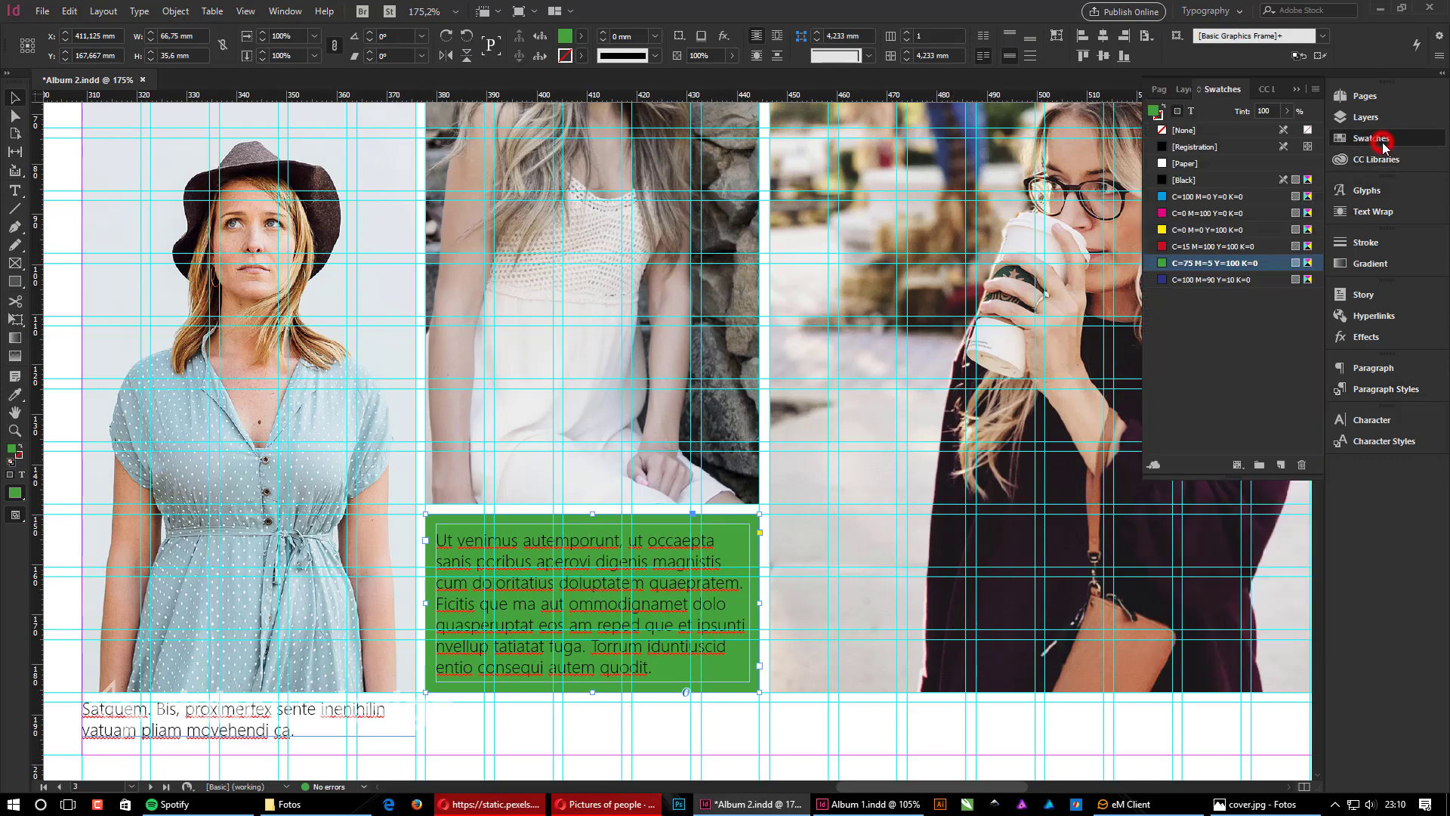
{"action": "left_click", "coordinate": [1192, 113]}
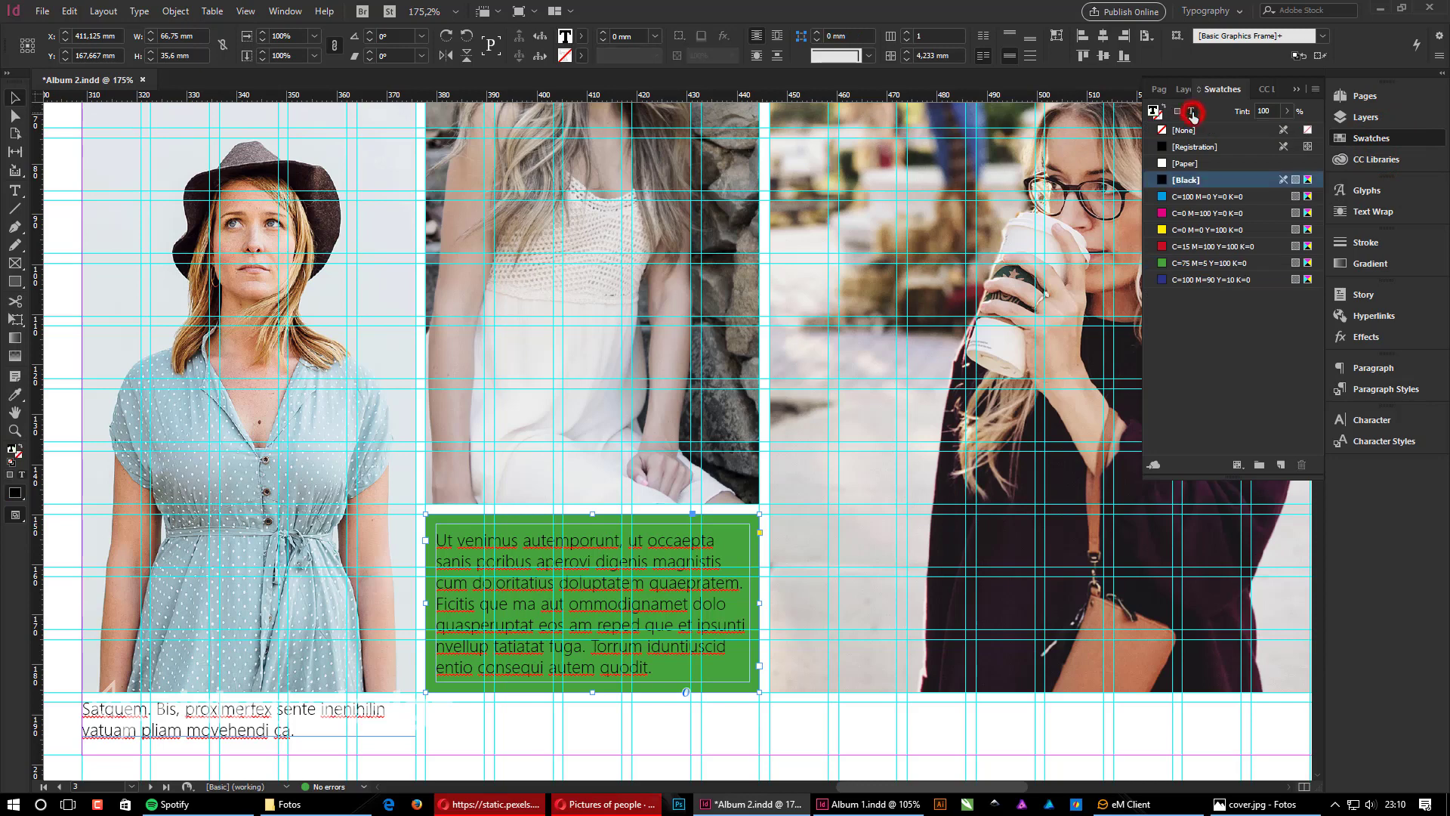
{"action": "left_click", "coordinate": [1152, 112]}
{"action": "left_click", "coordinate": [1164, 165]}
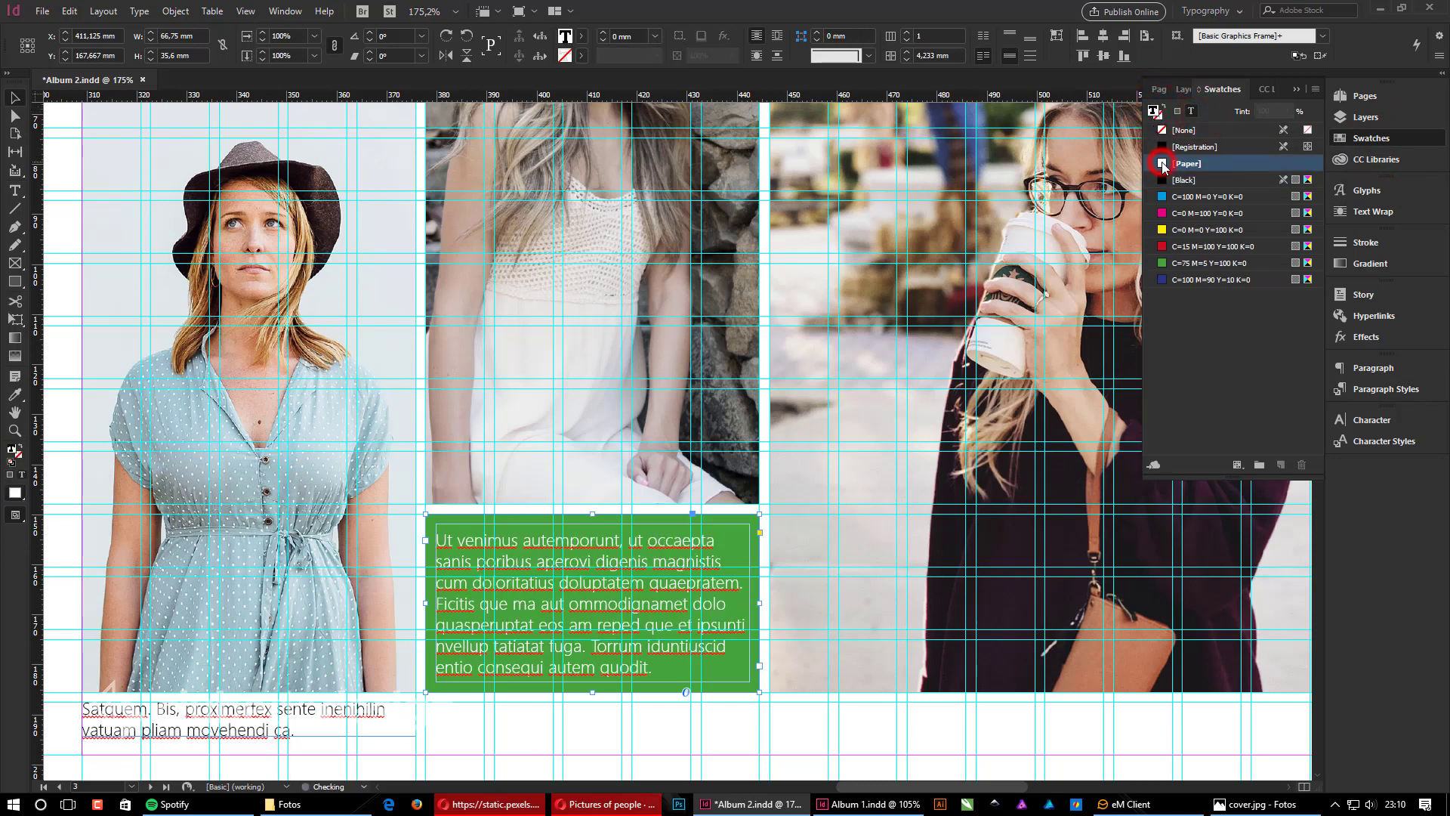
{"action": "left_click", "coordinate": [1296, 90]}
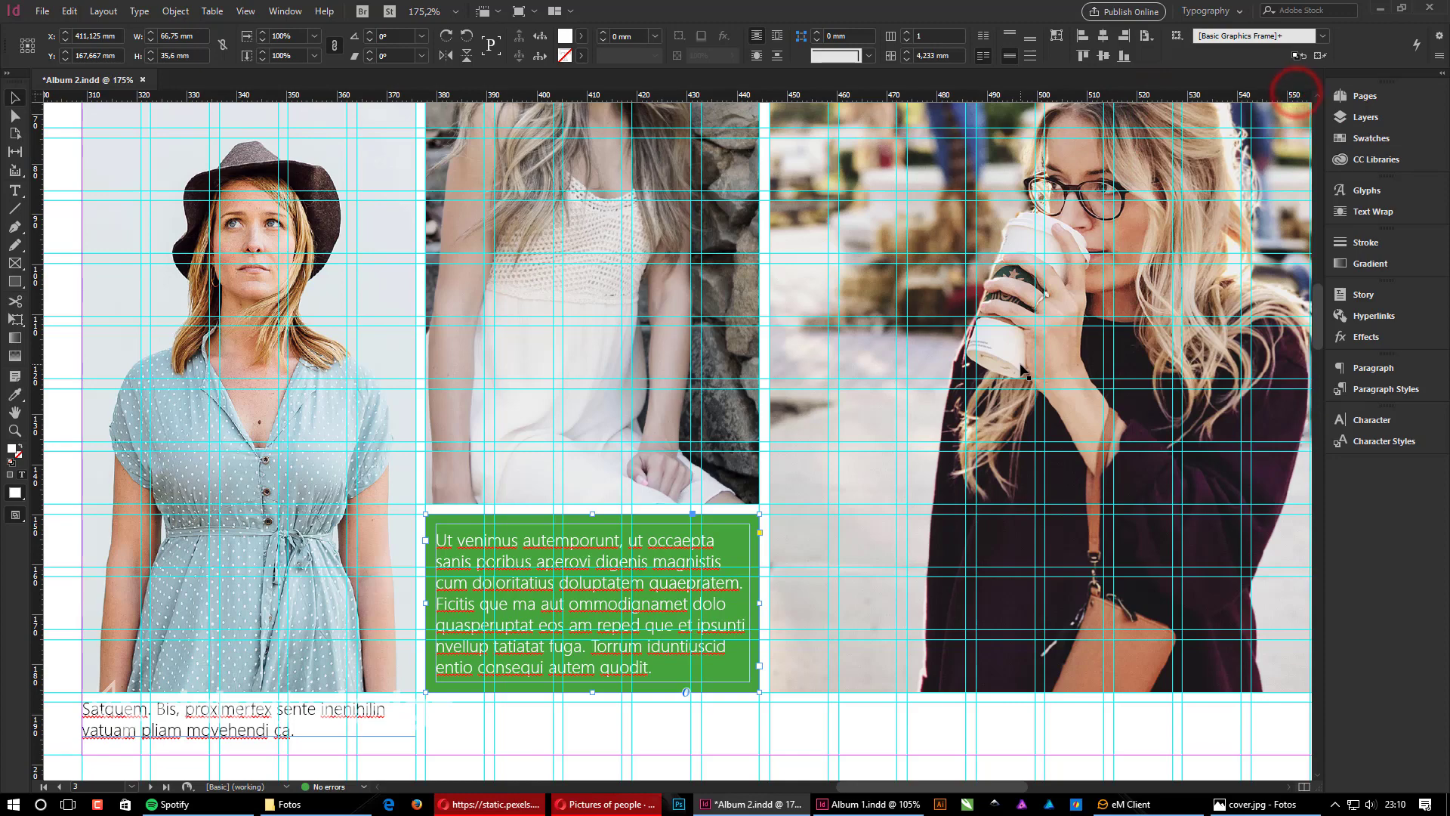
{"action": "key", "text": "w"}
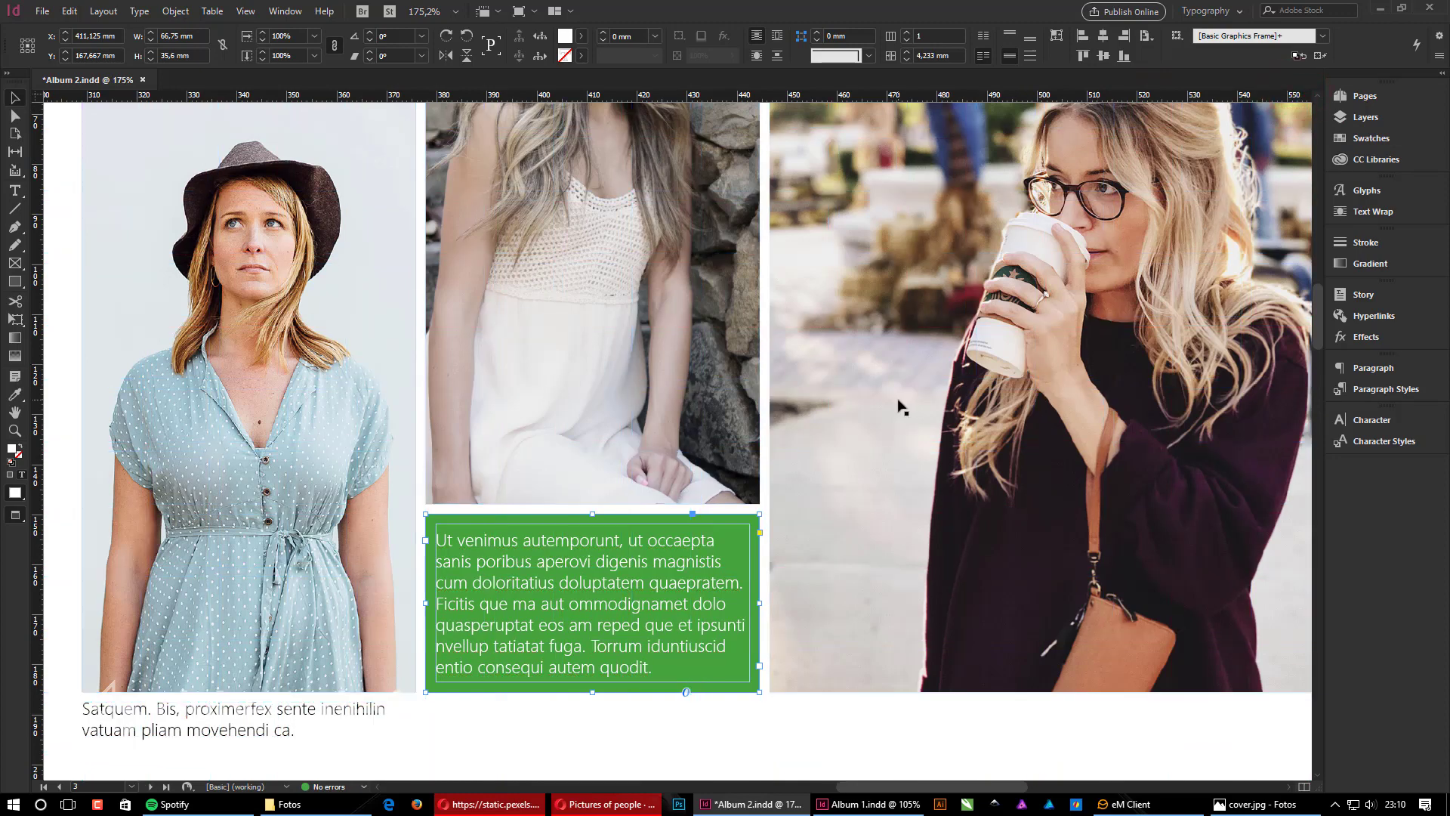
{"action": "left_click", "coordinate": [780, 731]}
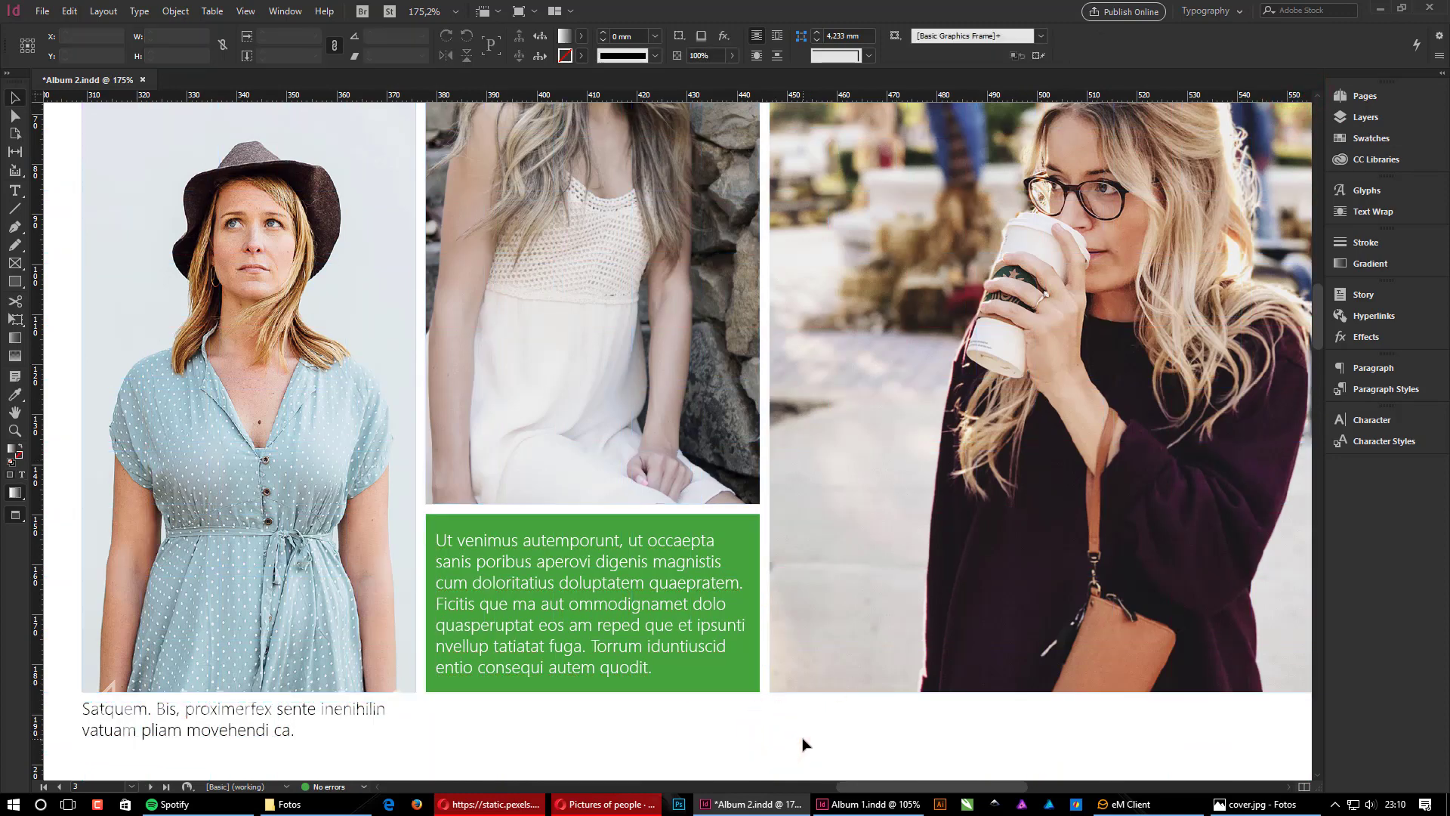
{"action": "key", "text": "ctrl+0"}
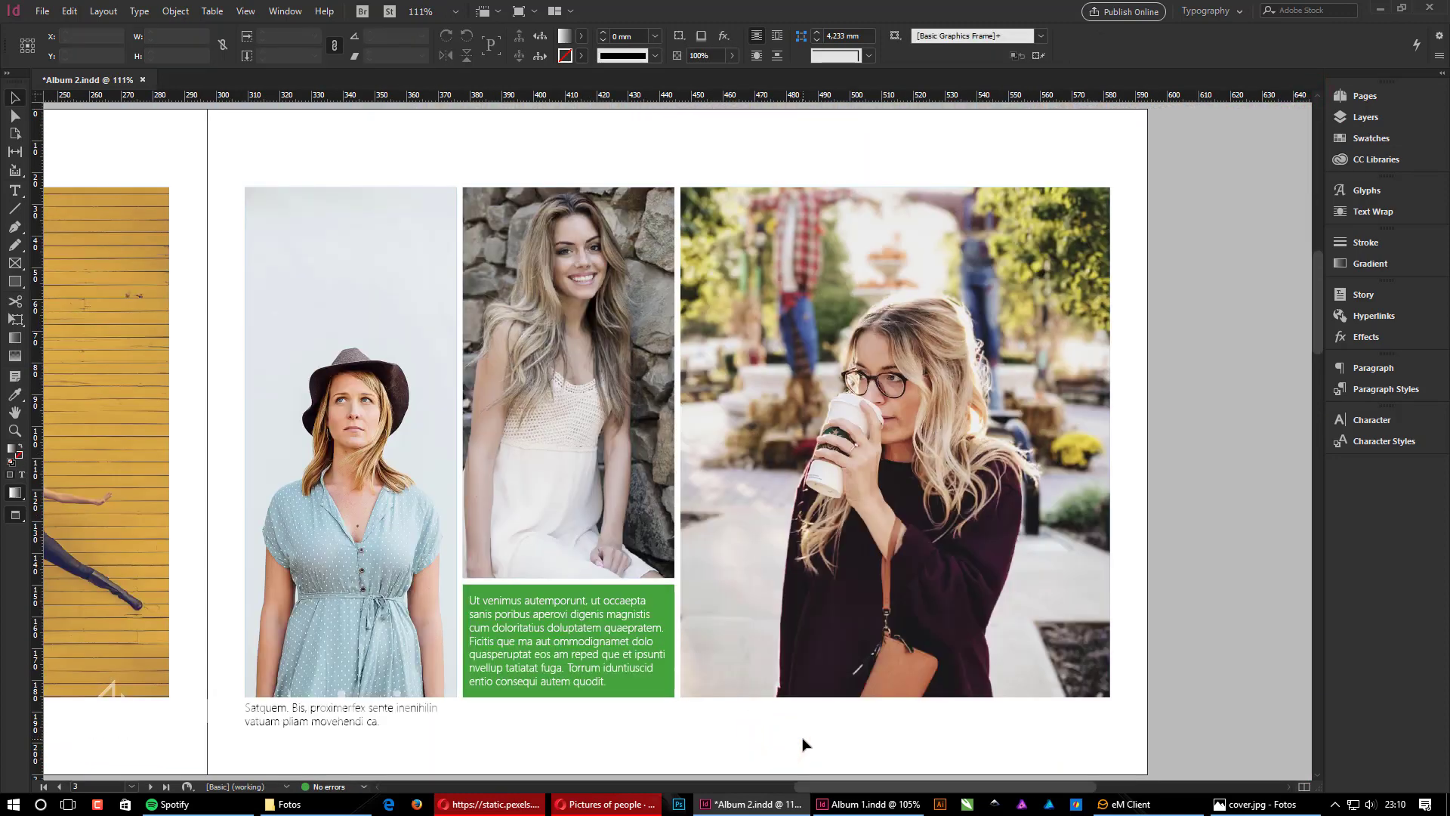
Step: Change the green text frame's fill to the C=100 M=0 Y=0 K=0 swatch
{"action": "left_click", "coordinate": [659, 691]}
{"action": "left_click", "coordinate": [1371, 138]}
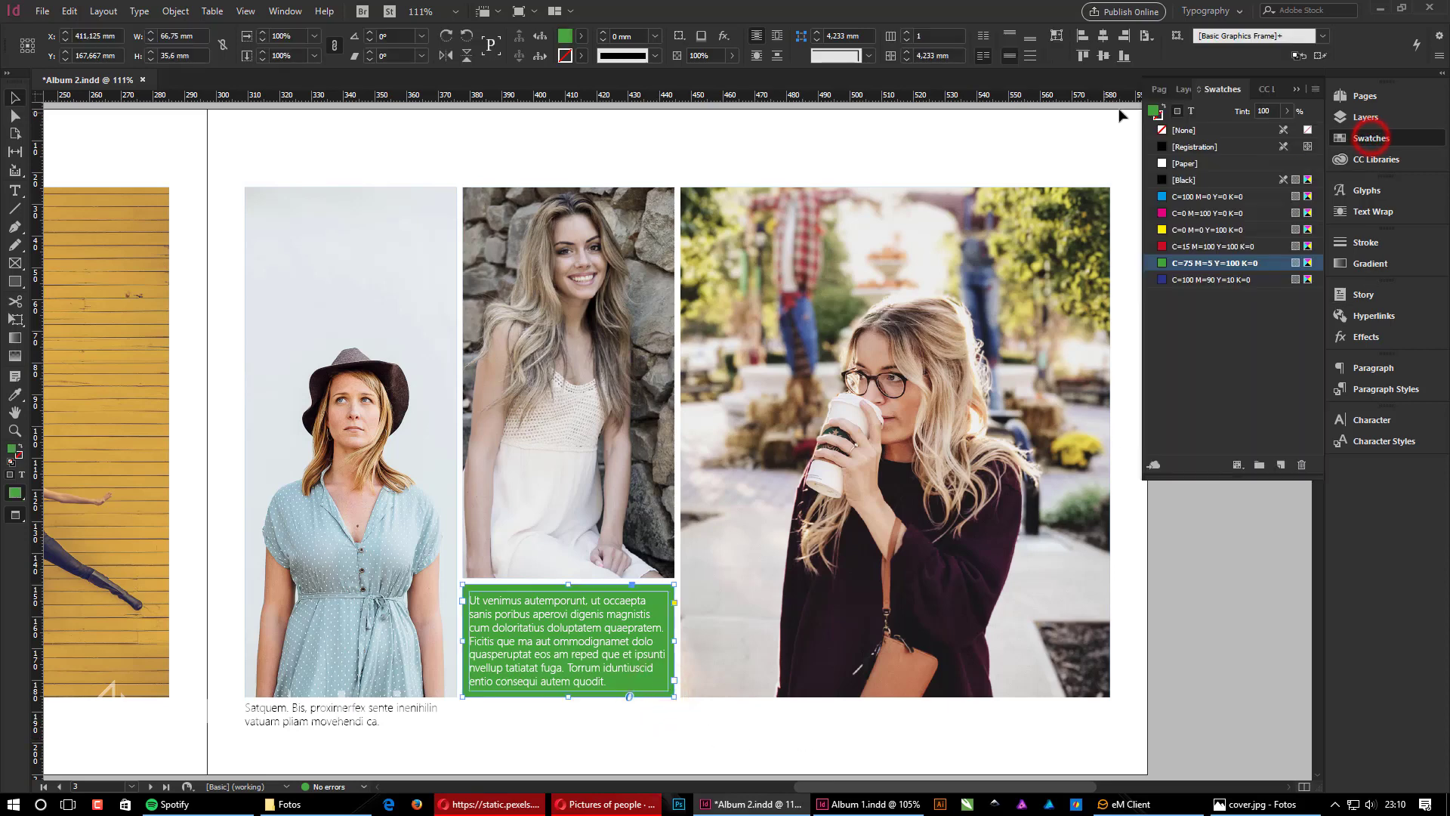
{"action": "left_click", "coordinate": [1154, 111]}
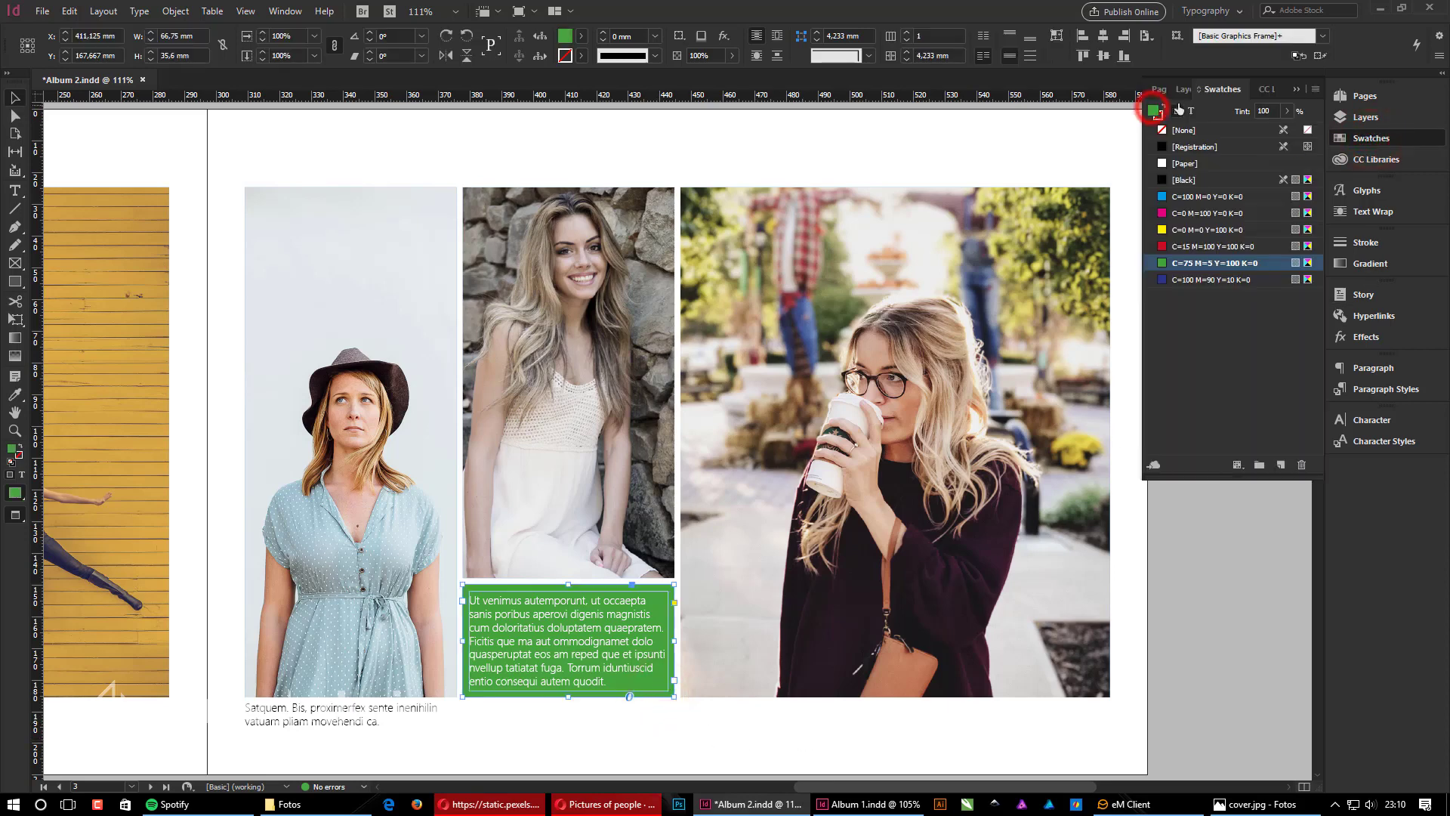
{"action": "left_click", "coordinate": [1164, 215]}
{"action": "left_click", "coordinate": [1162, 196]}
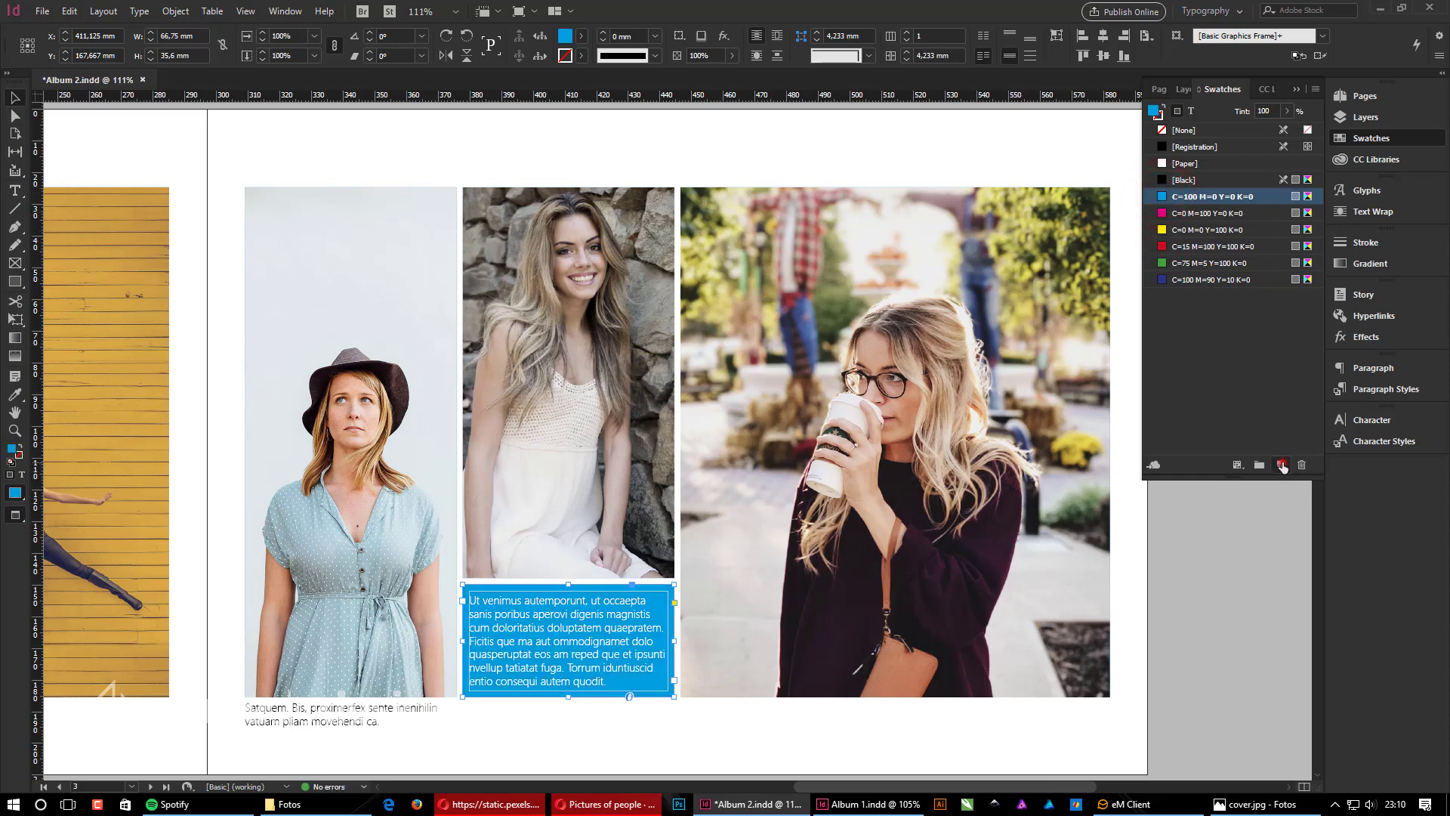
Step: Duplicate the cyan swatch and change the copy to C=71 M=65 Y=0 K=0 as the text frame's fill
{"action": "left_click", "coordinate": [1282, 465]}
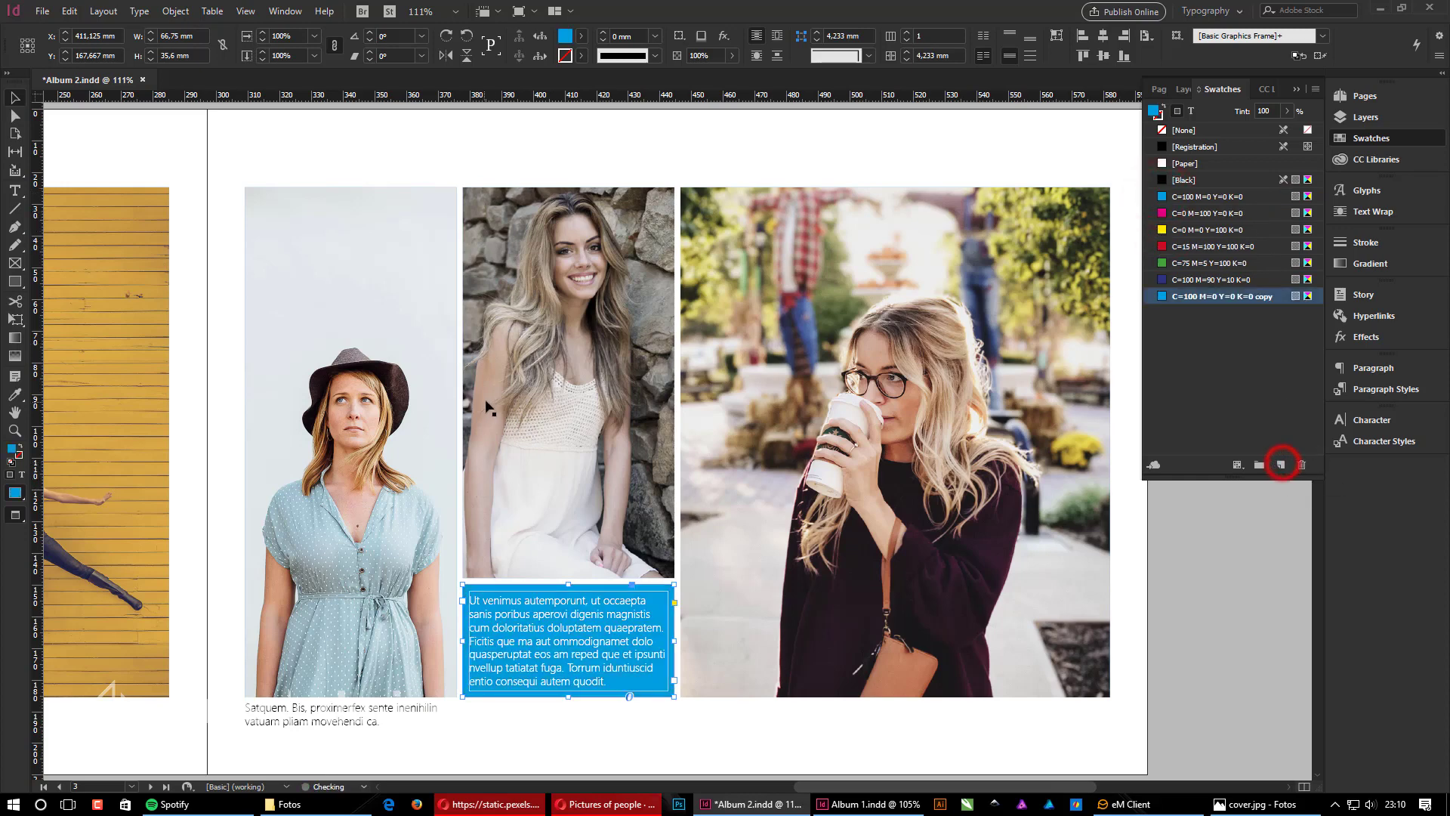
{"action": "double_click", "coordinate": [1243, 298]}
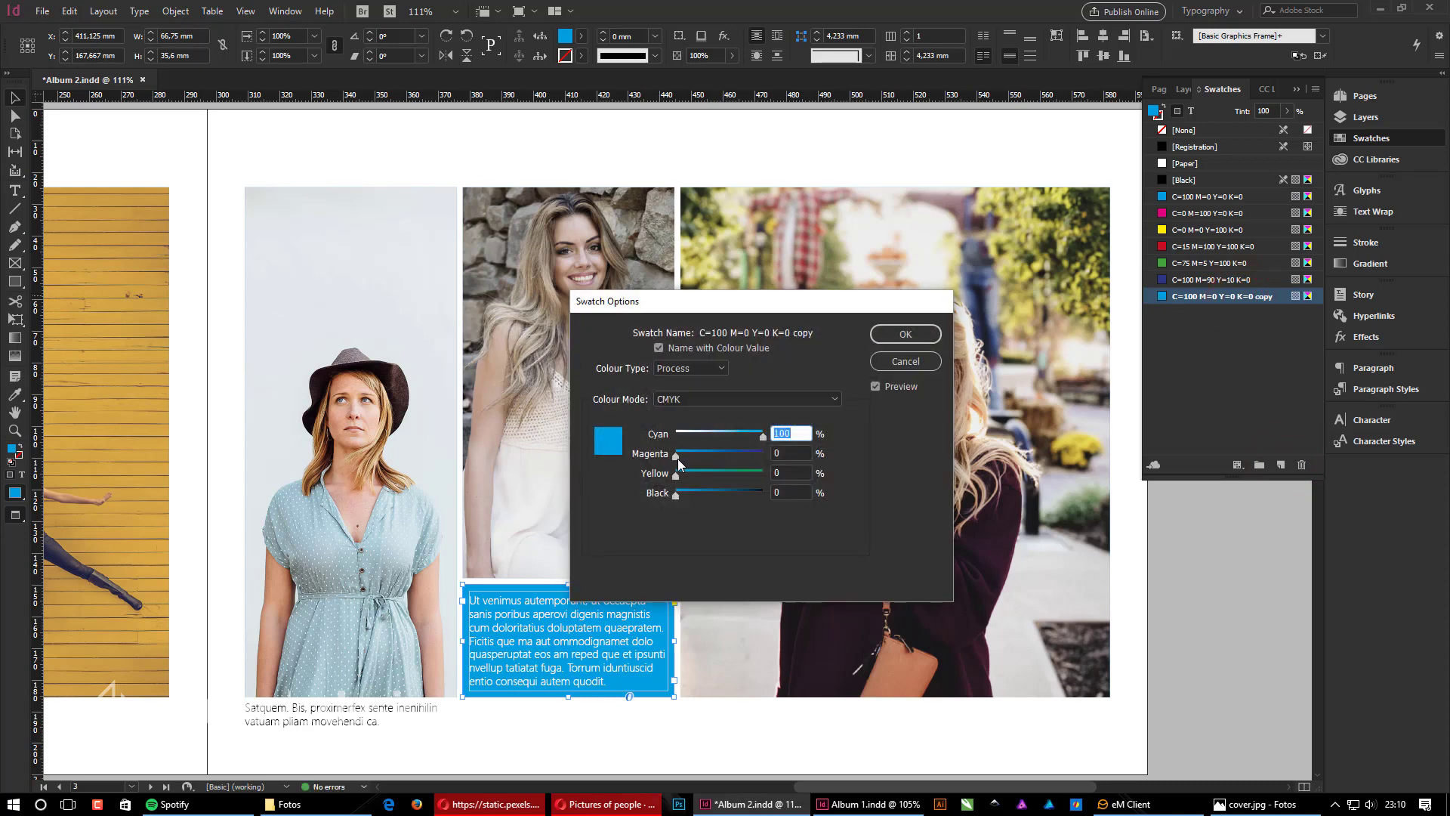
{"action": "left_click_drag", "start_coordinate": [677, 459], "coordinate": [722, 435]}
{"action": "left_click_drag", "start_coordinate": [696, 496], "coordinate": [661, 495]}
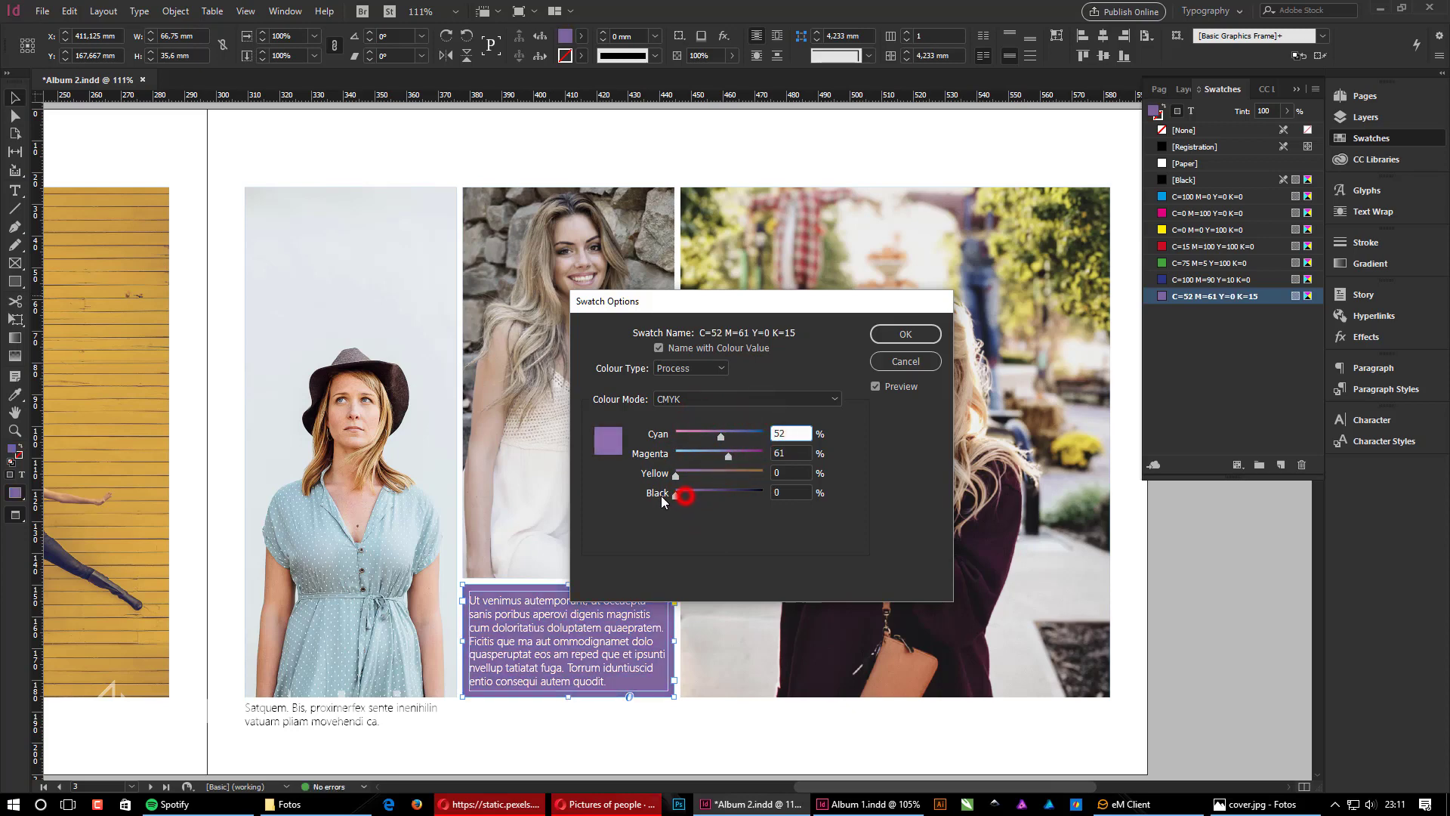
{"action": "mouse_move", "coordinate": [728, 455]}
{"action": "left_mouse_down"}
{"action": "mouse_move", "coordinate": [724, 435]}
{"action": "mouse_move", "coordinate": [736, 435]}
{"action": "left_mouse_up"}
{"action": "left_click", "coordinate": [906, 334]}
{"action": "left_click", "coordinate": [1197, 637]}
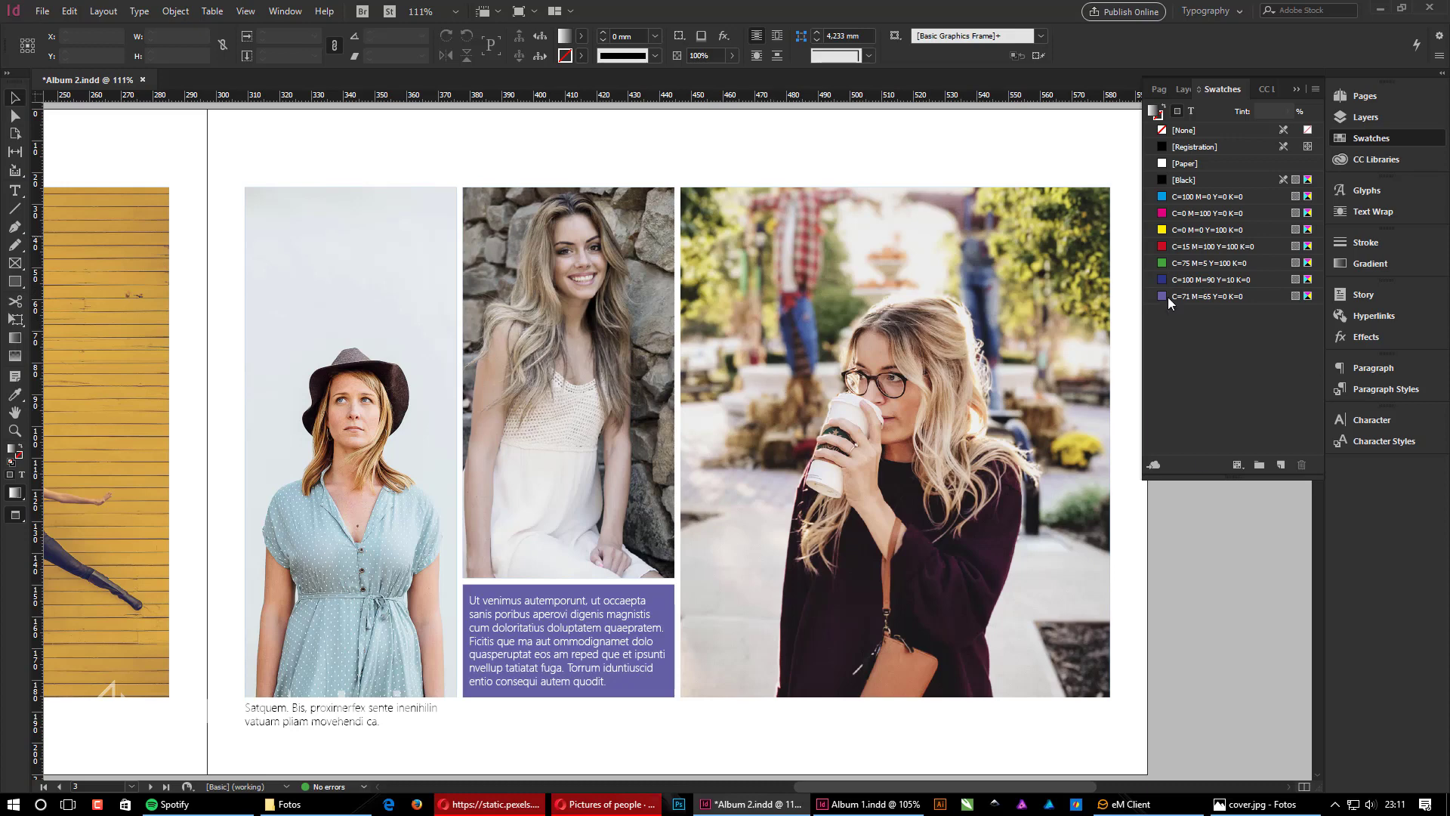
{"action": "double_click", "coordinate": [1211, 298]}
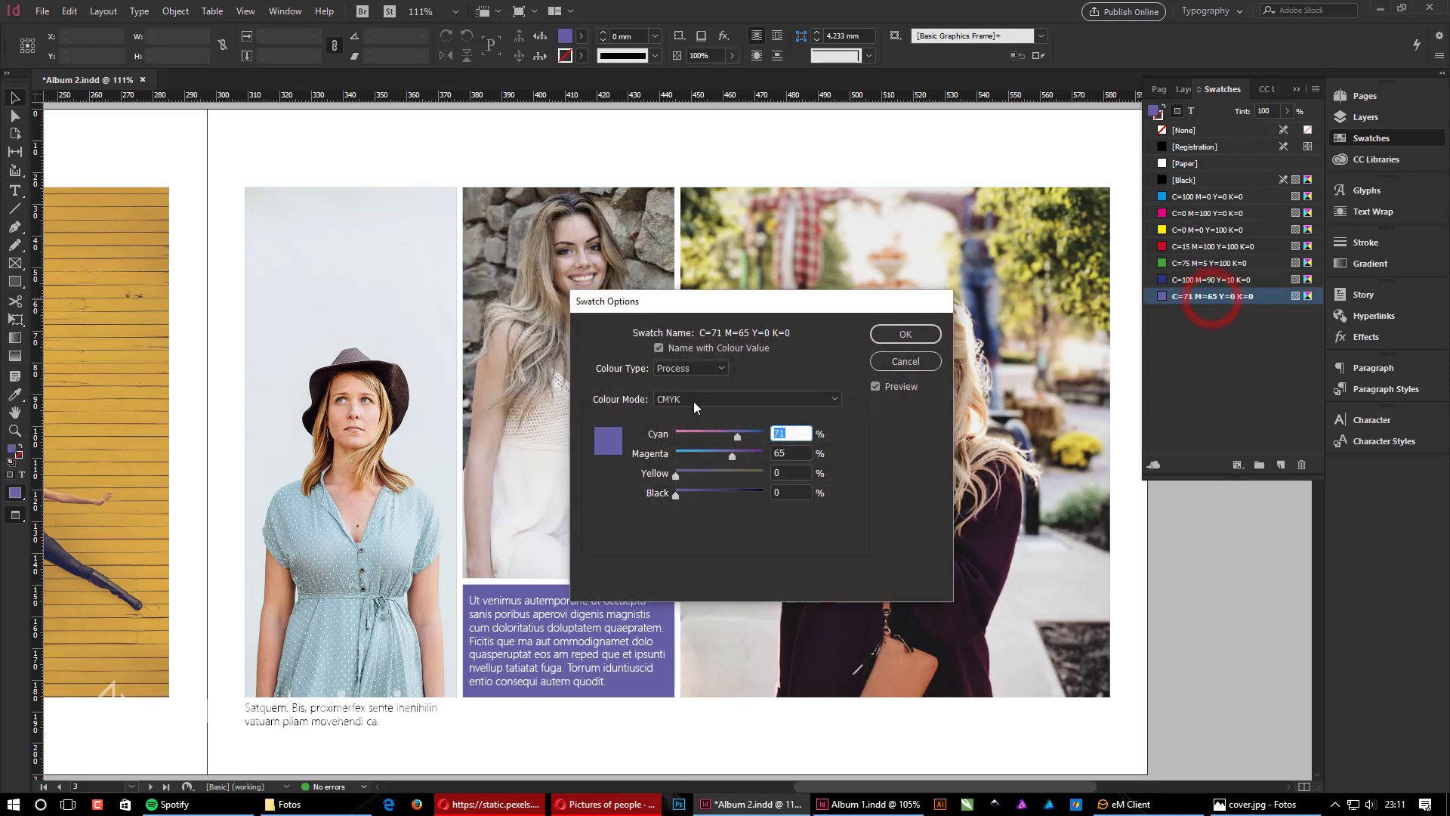
{"action": "left_click", "coordinate": [899, 335]}
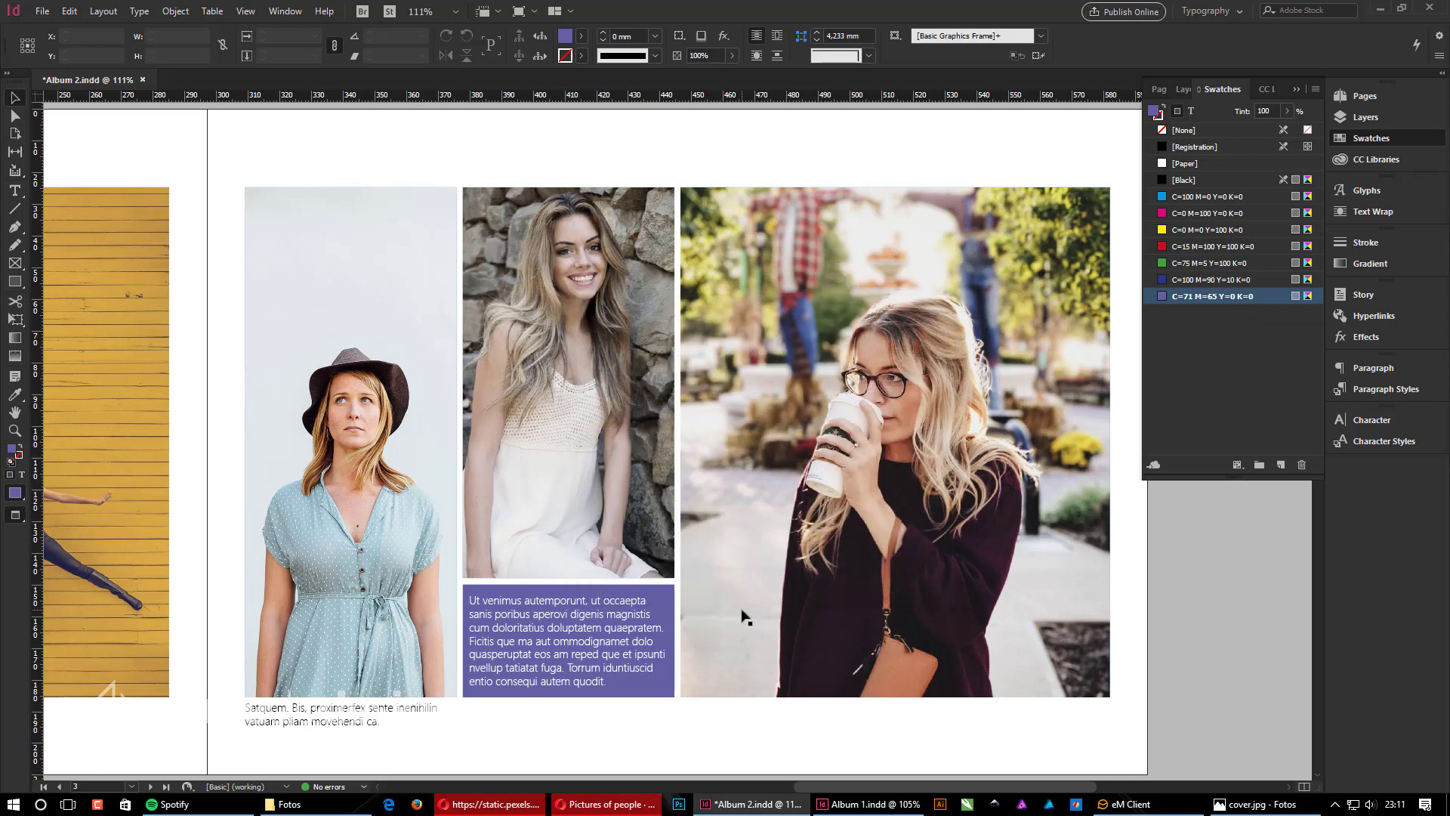
Step: Duplicate the caption under the woman in the hat below the coffee photo and widen the copy to 135.5 mm
{"action": "key", "text": "w"}
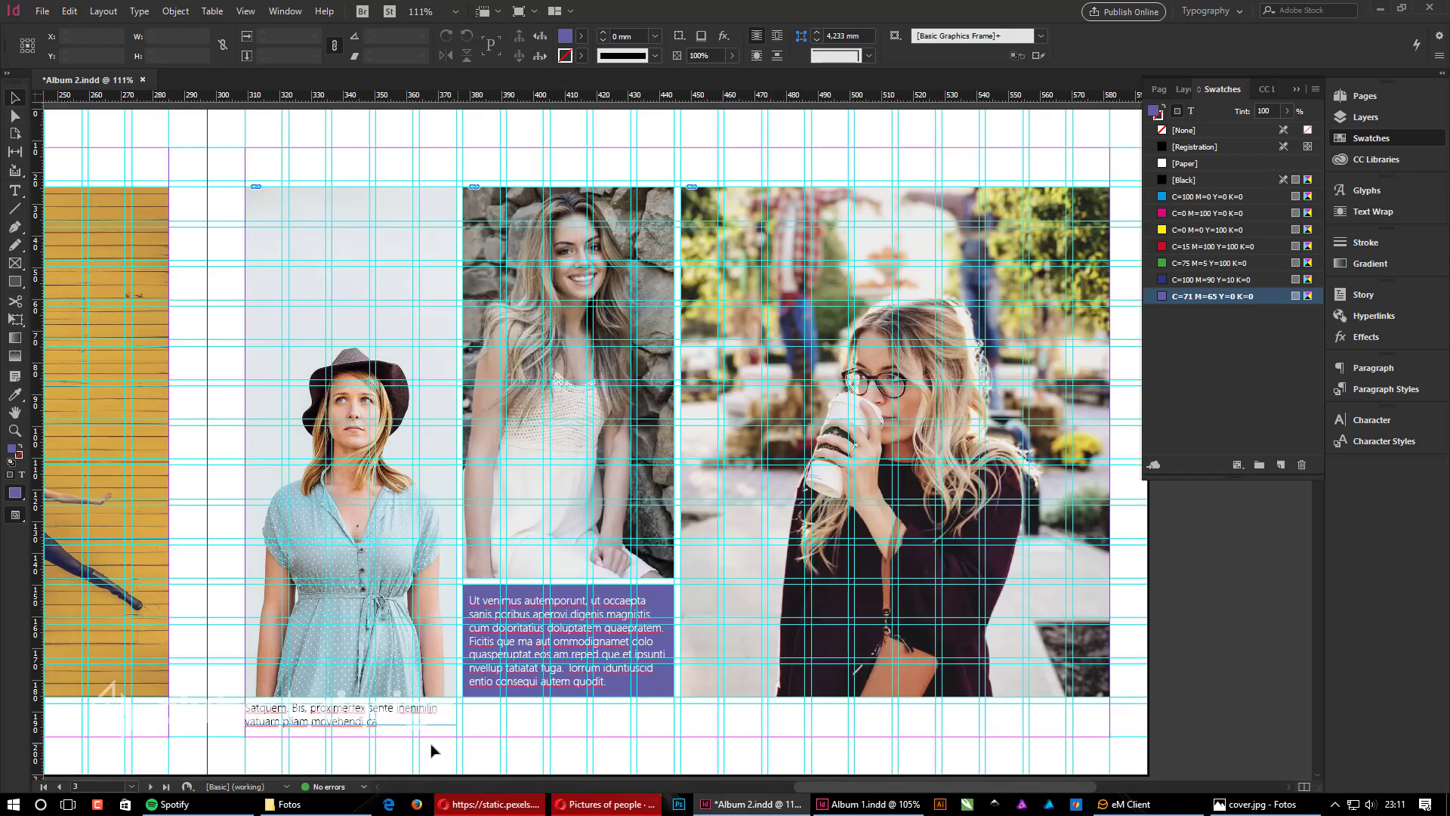
{"action": "left_click_drag", "start_coordinate": [352, 725], "coordinate": [788, 727]}
{"action": "left_click_drag", "start_coordinate": [889, 727], "coordinate": [1109, 737]}
Step: Fill the caption below the coffee photo with placeholder text and shorten its frame to 6.802 mm high
{"action": "right_click", "coordinate": [1000, 722]}
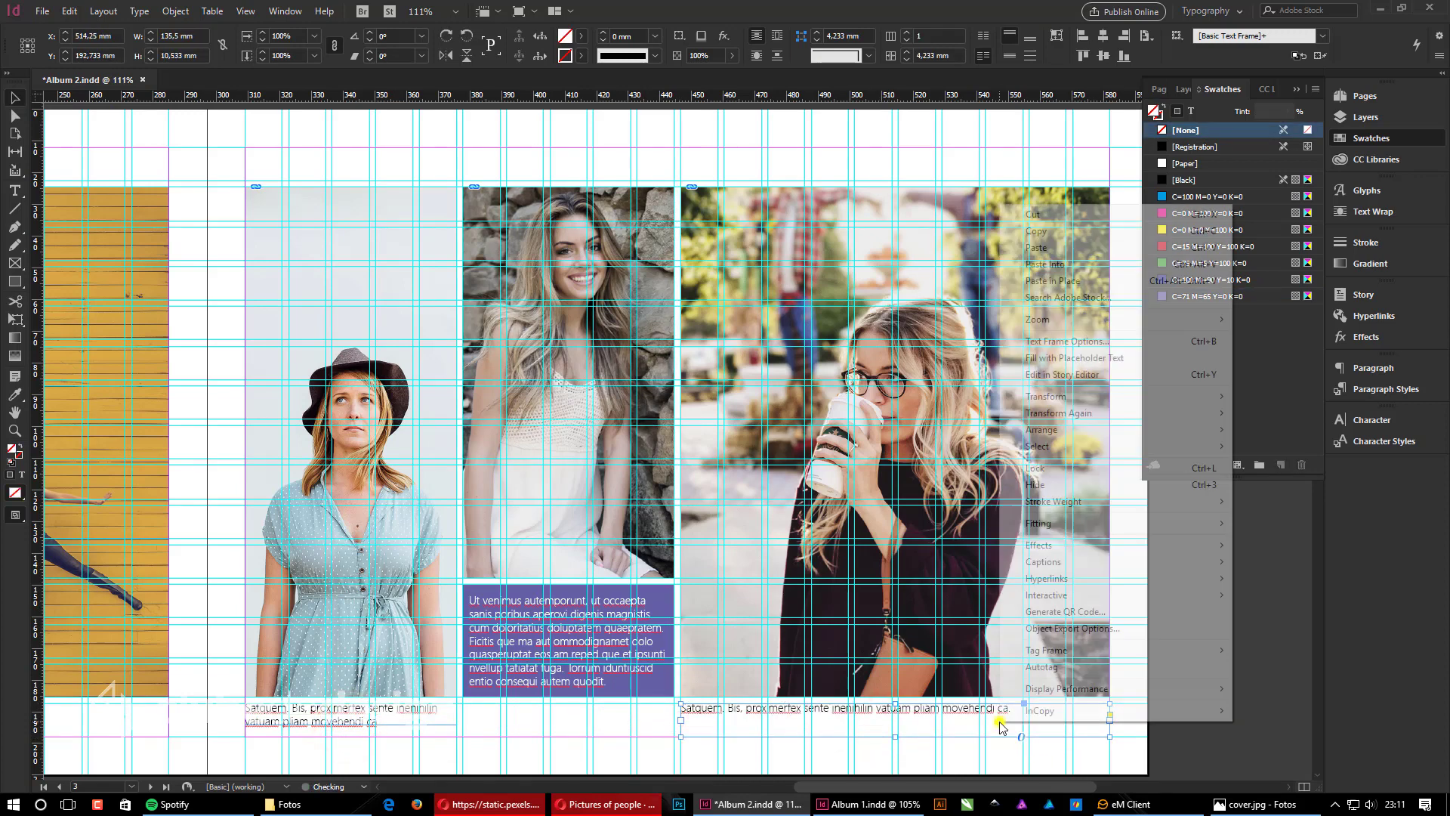
{"action": "left_click", "coordinate": [1091, 359]}
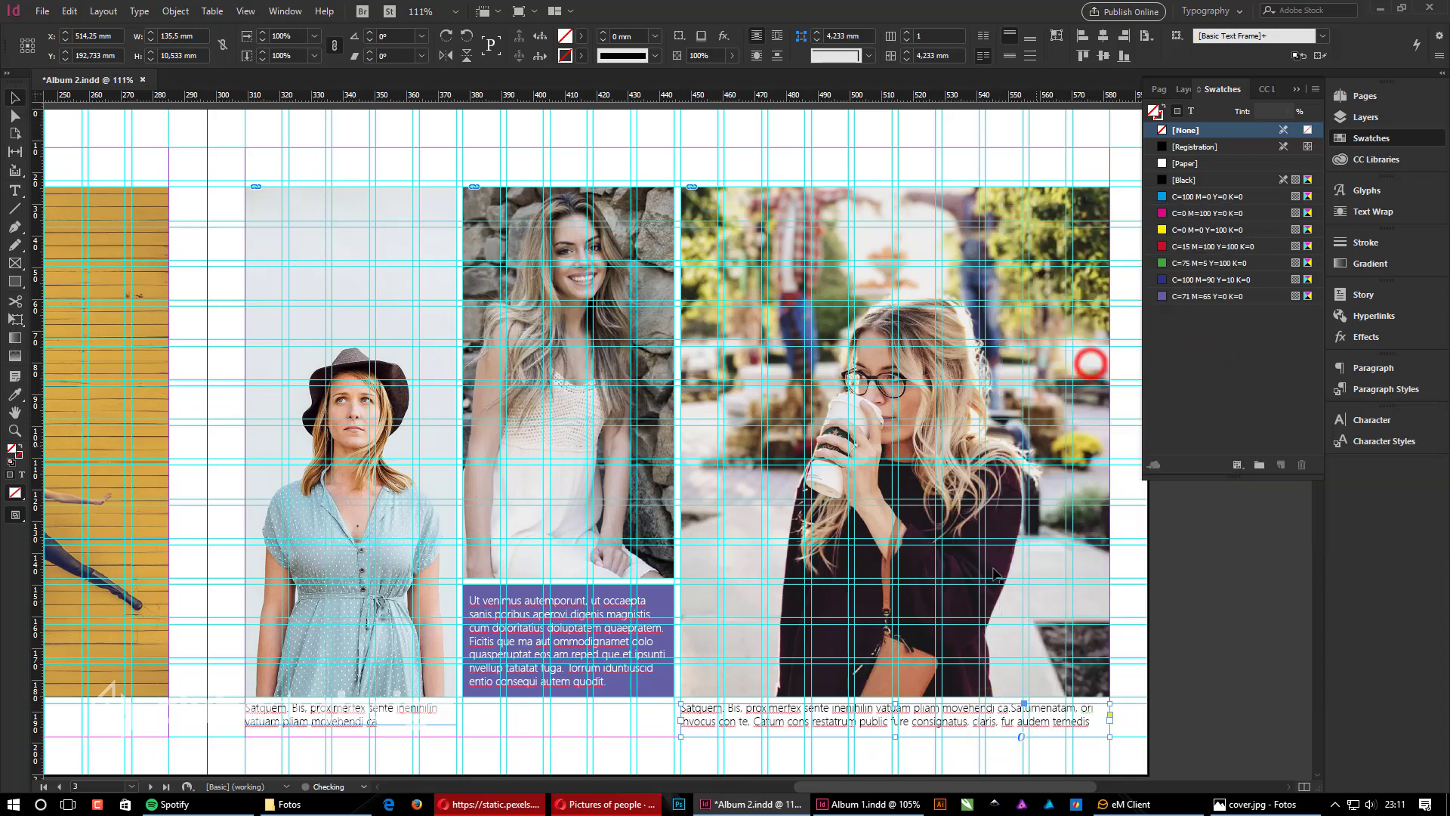
{"action": "left_click_drag", "start_coordinate": [892, 735], "coordinate": [894, 725]}
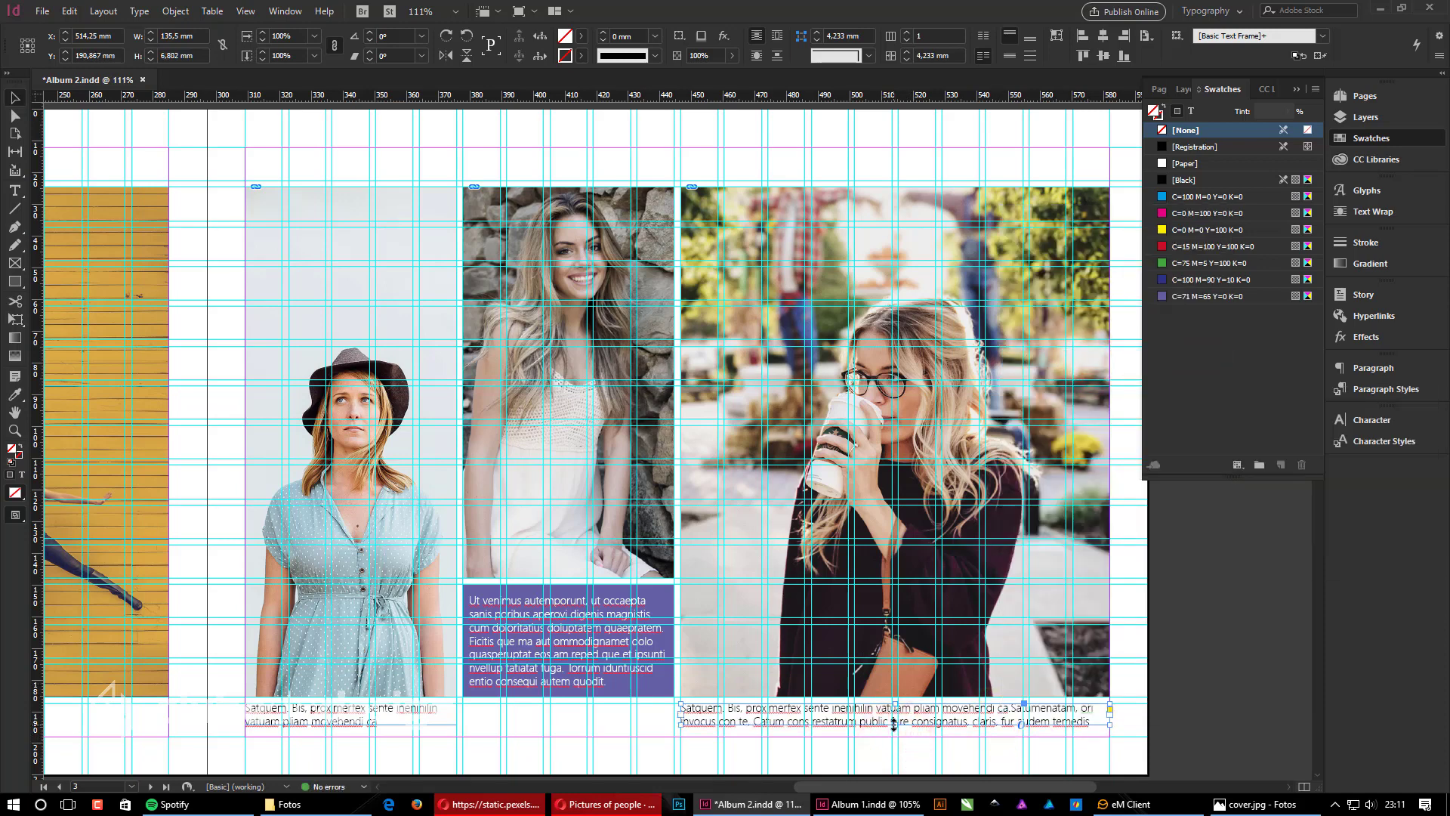
Step: Review the spread with the woman in the hat and the neighbouring page without guides
{"action": "left_click", "coordinate": [1181, 647]}
{"action": "key", "text": "w"}
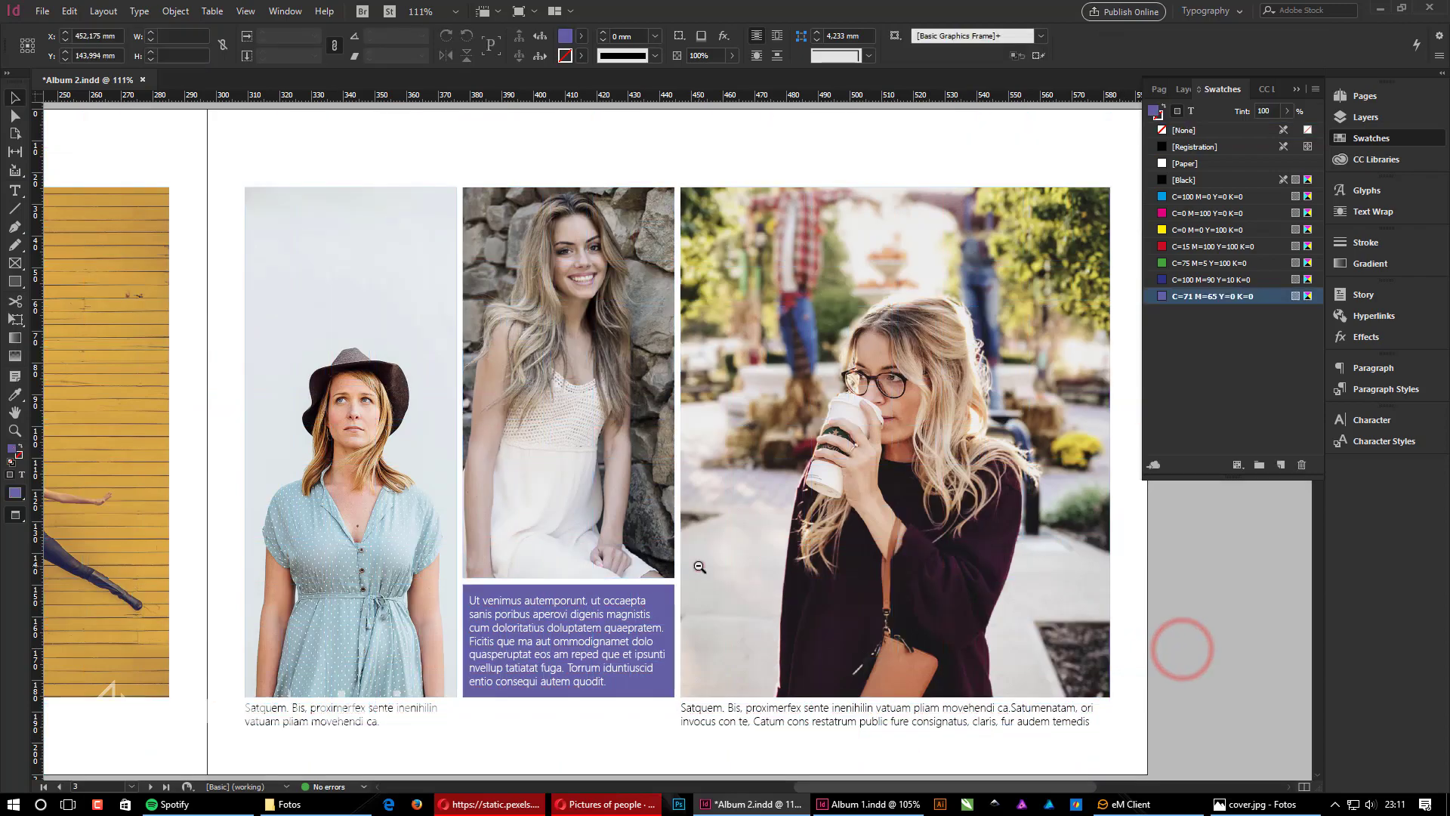
{"action": "left_click", "coordinate": [699, 566], "text": "ctrl+alt"}
{"action": "left_click", "coordinate": [699, 567], "text": "ctrl+alt"}
{"action": "left_click_drag", "start_coordinate": [556, 496], "coordinate": [725, 705]}
{"action": "left_click_drag", "start_coordinate": [781, 523], "coordinate": [484, 801]}
{"action": "left_click_drag", "start_coordinate": [631, 518], "coordinate": [508, 806]}
{"action": "left_click_drag", "start_coordinate": [599, 660], "coordinate": [1208, 15]}
{"action": "left_click_drag", "start_coordinate": [602, 589], "coordinate": [680, 230]}
{"action": "left_click_drag", "start_coordinate": [535, 489], "coordinate": [495, 458]}
{"action": "left_click_drag", "start_coordinate": [623, 431], "coordinate": [563, 385]}
Step: Duplicate the narrow caption beside the yellow wall photo and place the copy next to the bearded man's photo on the following spread
{"action": "key", "text": "w"}
{"action": "left_click_drag", "start_coordinate": [203, 279], "coordinate": [325, 800]}
{"action": "left_click_drag", "start_coordinate": [330, 451], "coordinate": [351, 404]}
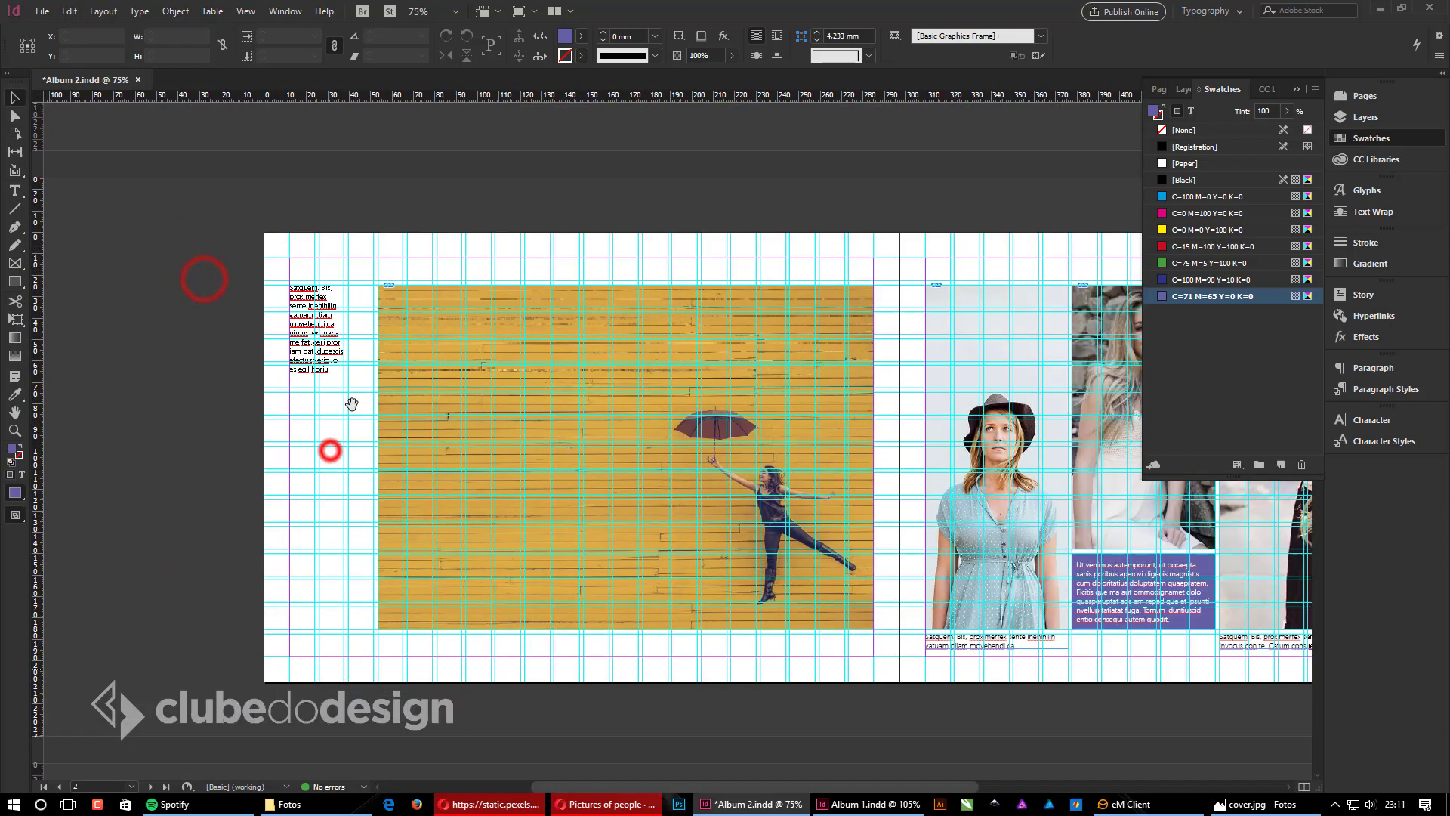
{"action": "left_click_drag", "start_coordinate": [318, 350], "coordinate": [186, 652]}
{"action": "left_click_drag", "start_coordinate": [401, 660], "coordinate": [504, 221]}
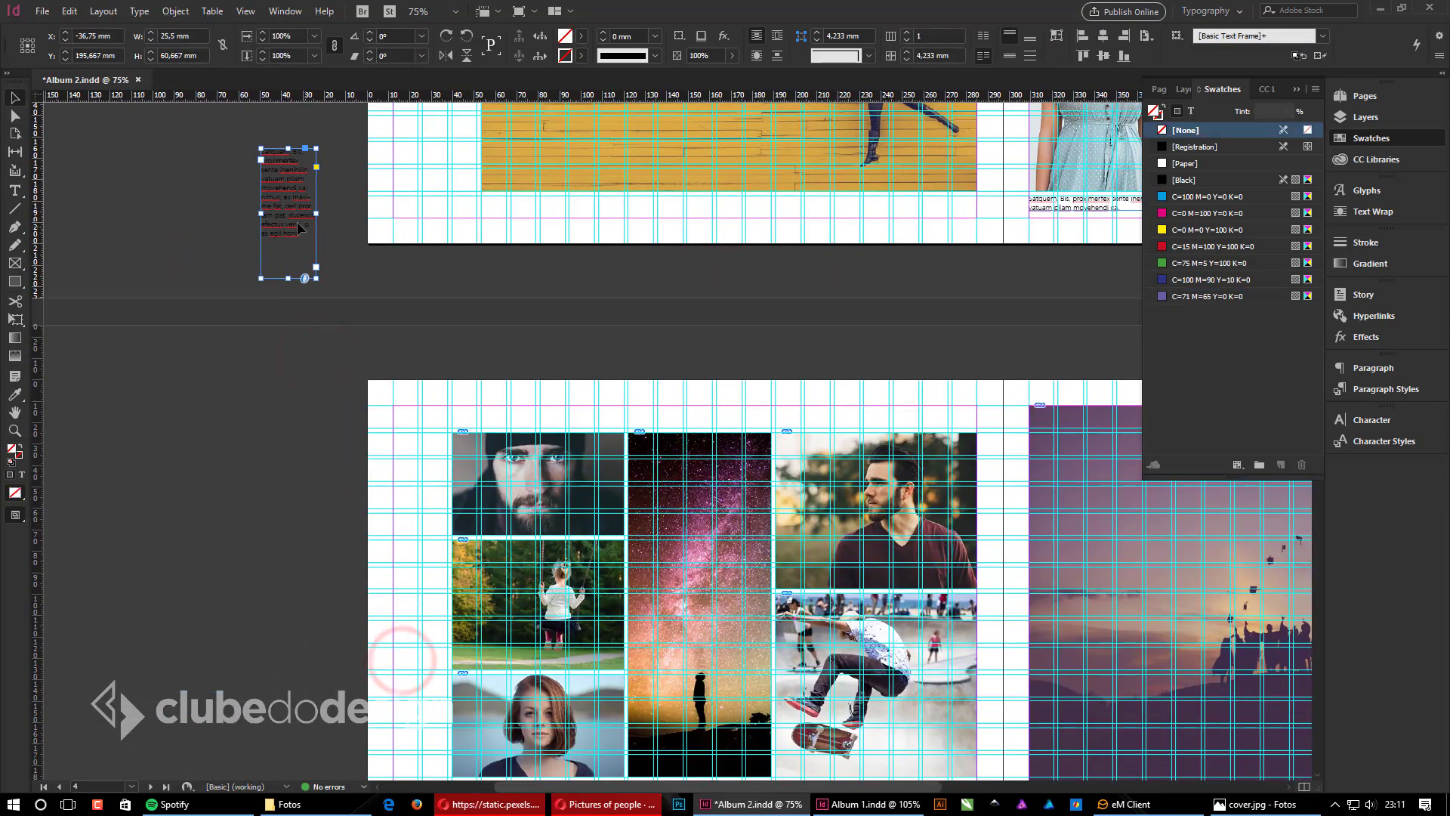
{"action": "left_click_drag", "start_coordinate": [300, 228], "coordinate": [432, 511]}
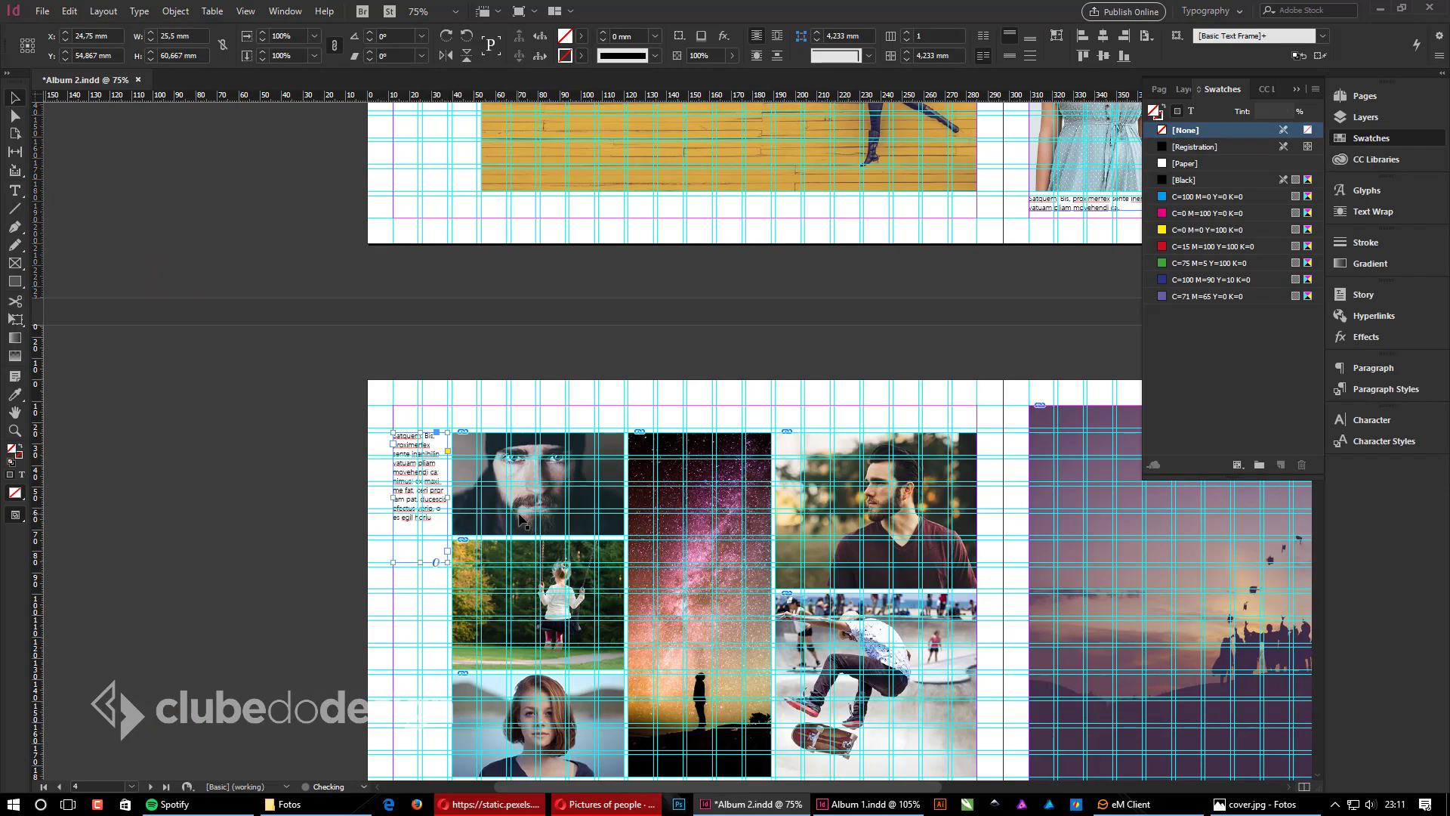
{"action": "scroll", "coordinate": [519, 518], "scroll_direction": "up", "scroll_amount": 3}
{"action": "scroll", "coordinate": [469, 355], "scroll_direction": "down", "scroll_amount": 4}
{"action": "key", "text": "ctrl+space"}
{"action": "left_click_drag", "start_coordinate": [288, 283], "coordinate": [525, 520]}
{"action": "key", "text": "space"}
{"action": "left_click_drag", "start_coordinate": [945, 486], "coordinate": [589, 476]}
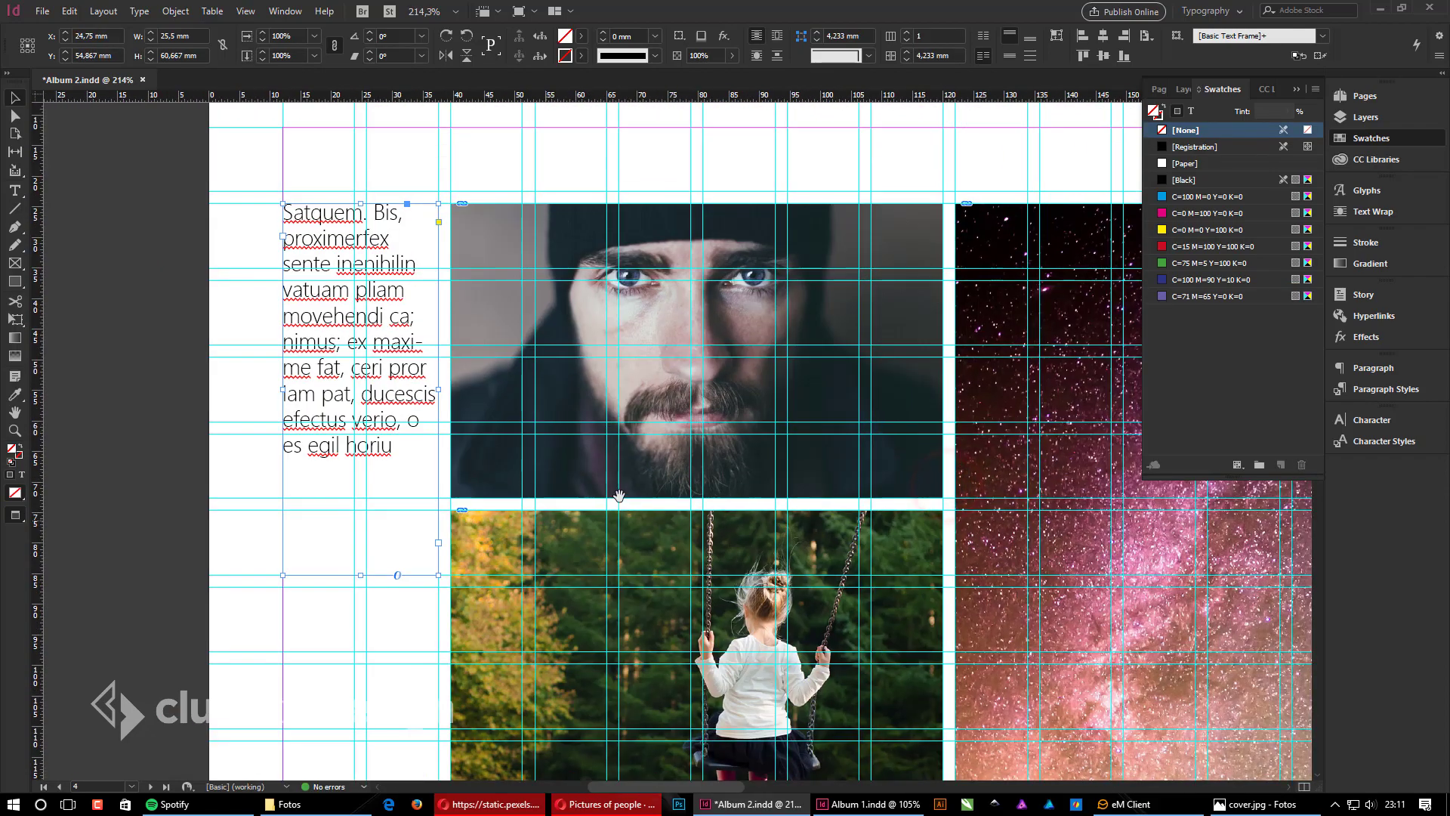
Step: Fit the height of the caption frame beside the bearded man to its text, 40.668 mm
{"action": "key", "text": "w"}
{"action": "left_click", "coordinate": [618, 496], "text": "ctrl+alt"}
{"action": "left_click", "coordinate": [618, 495], "text": "ctrl+alt"}
{"action": "left_click", "coordinate": [618, 495], "text": "ctrl+alt"}
{"action": "left_click", "coordinate": [288, 489]}
{"action": "key", "text": "space"}
{"action": "left_click_drag", "start_coordinate": [683, 476], "coordinate": [588, 495]}
{"action": "left_click", "coordinate": [514, 380]}
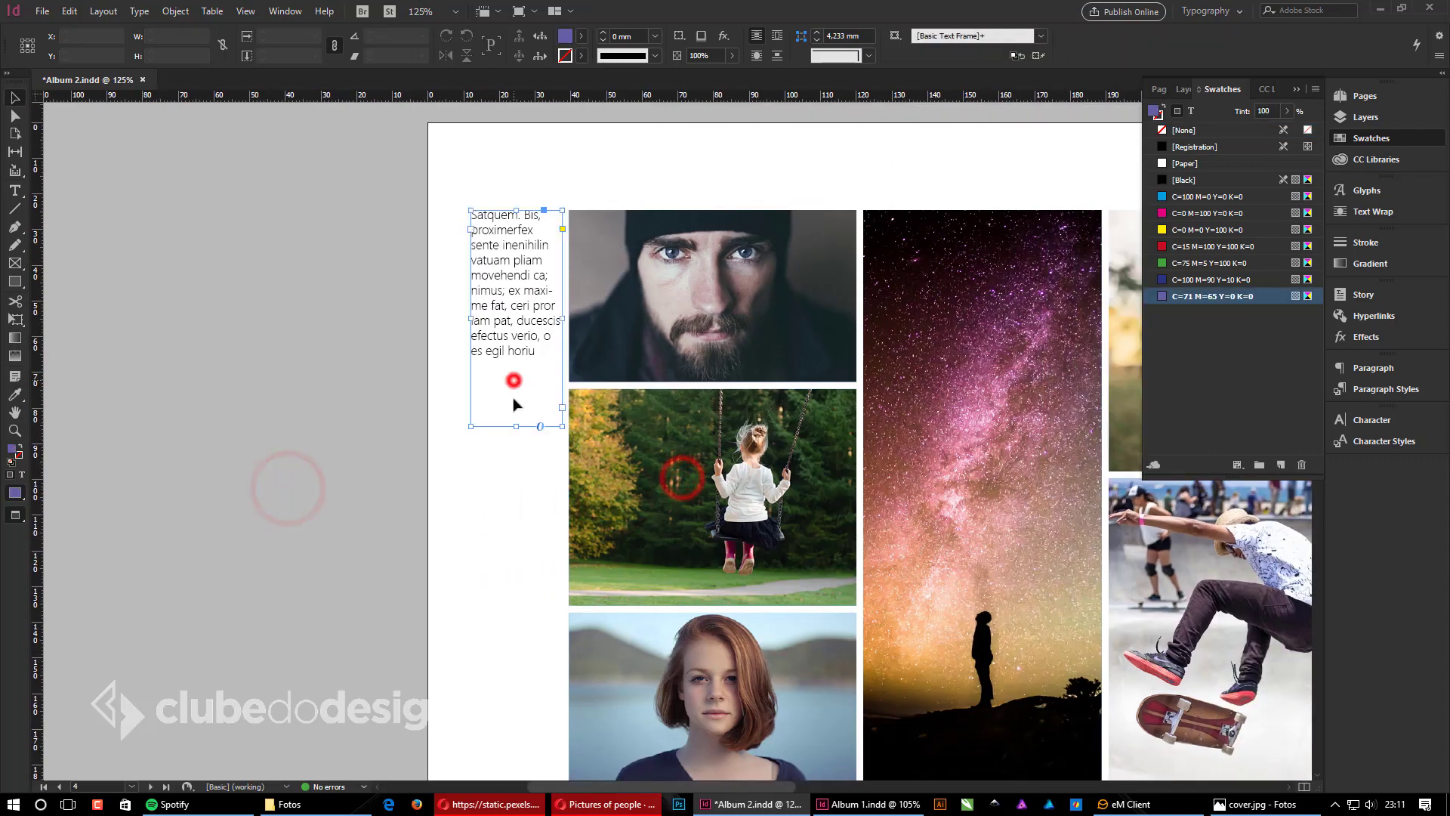
{"action": "double_click", "coordinate": [517, 426]}
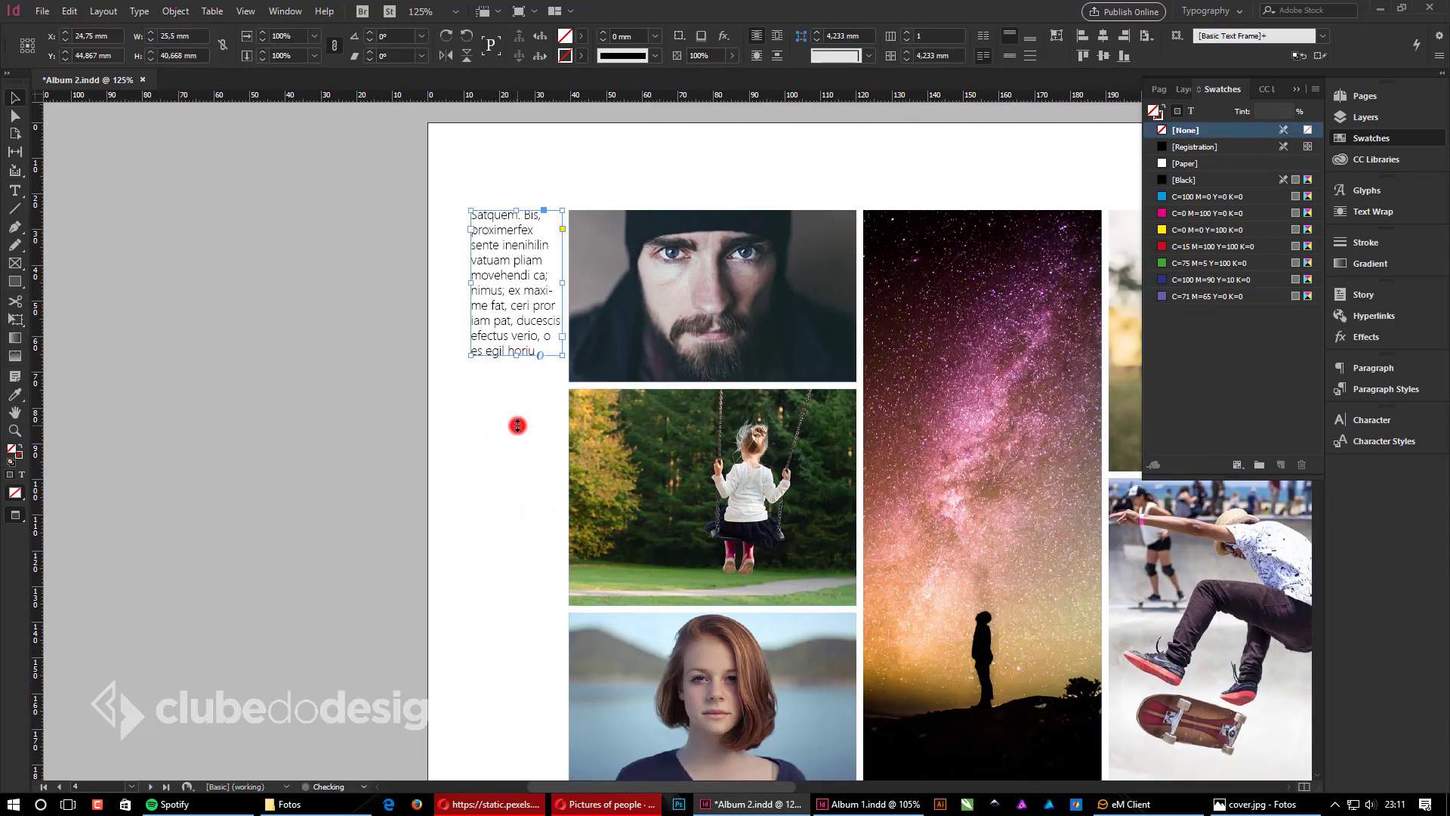
Step: Duplicate the caption beside the bearded man next to the girl on the swing and next to the red-haired woman
{"action": "left_click_drag", "start_coordinate": [463, 234], "coordinate": [462, 420]}
{"action": "key", "text": "space"}
{"action": "left_click_drag", "start_coordinate": [605, 492], "coordinate": [674, 328]}
{"action": "left_click_drag", "start_coordinate": [528, 282], "coordinate": [531, 499]}
Step: Replace the text of the captions beside the red-haired woman and the girl on the swing with new placeholder text
{"action": "double_click", "coordinate": [531, 499]}
{"action": "key", "text": "ctrl+a"}
{"action": "key", "text": "BackSpace"}
{"action": "right_click", "coordinate": [532, 498]}
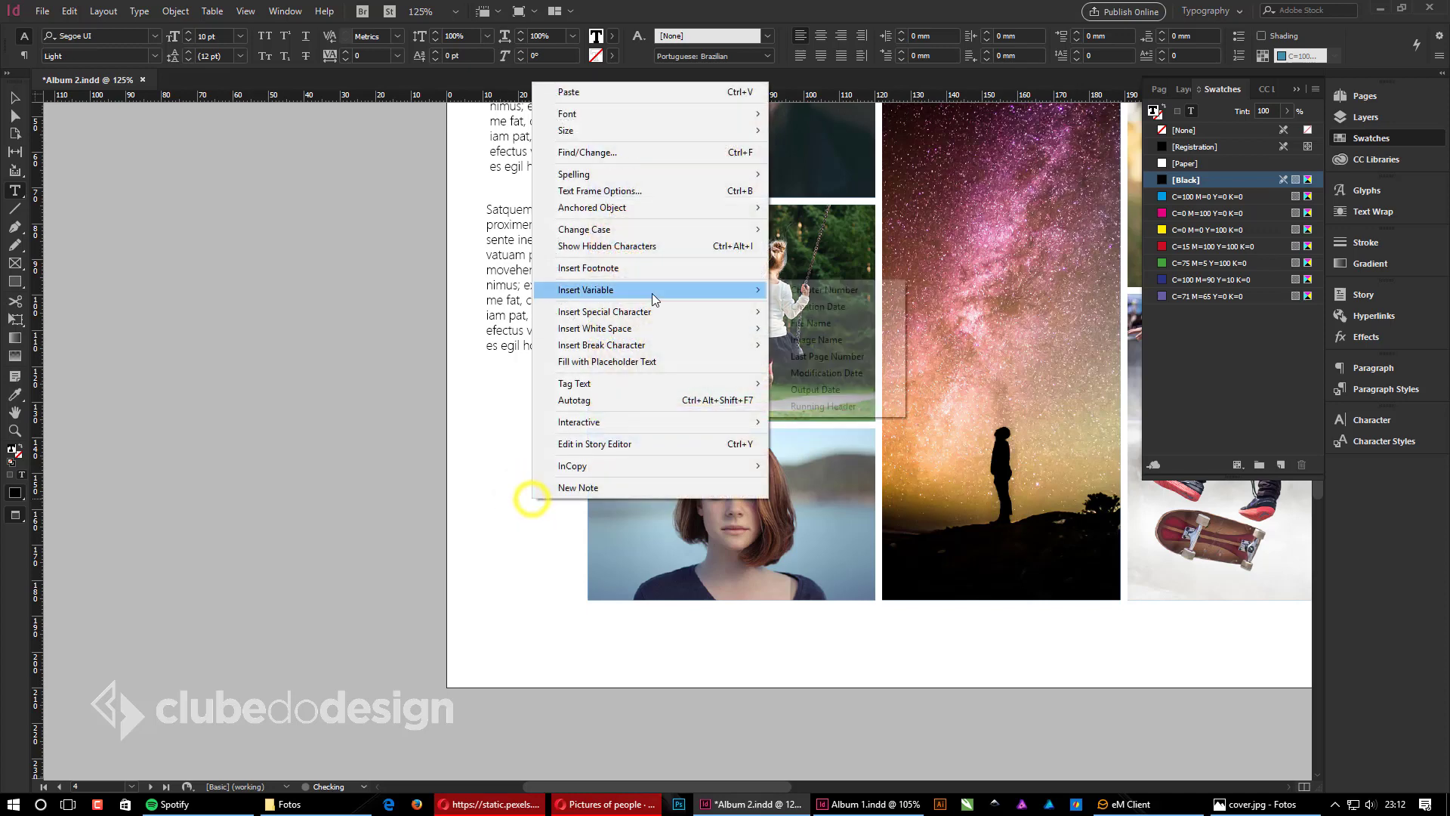
{"action": "left_click", "coordinate": [619, 361]}
{"action": "triple_click", "coordinate": [522, 284]}
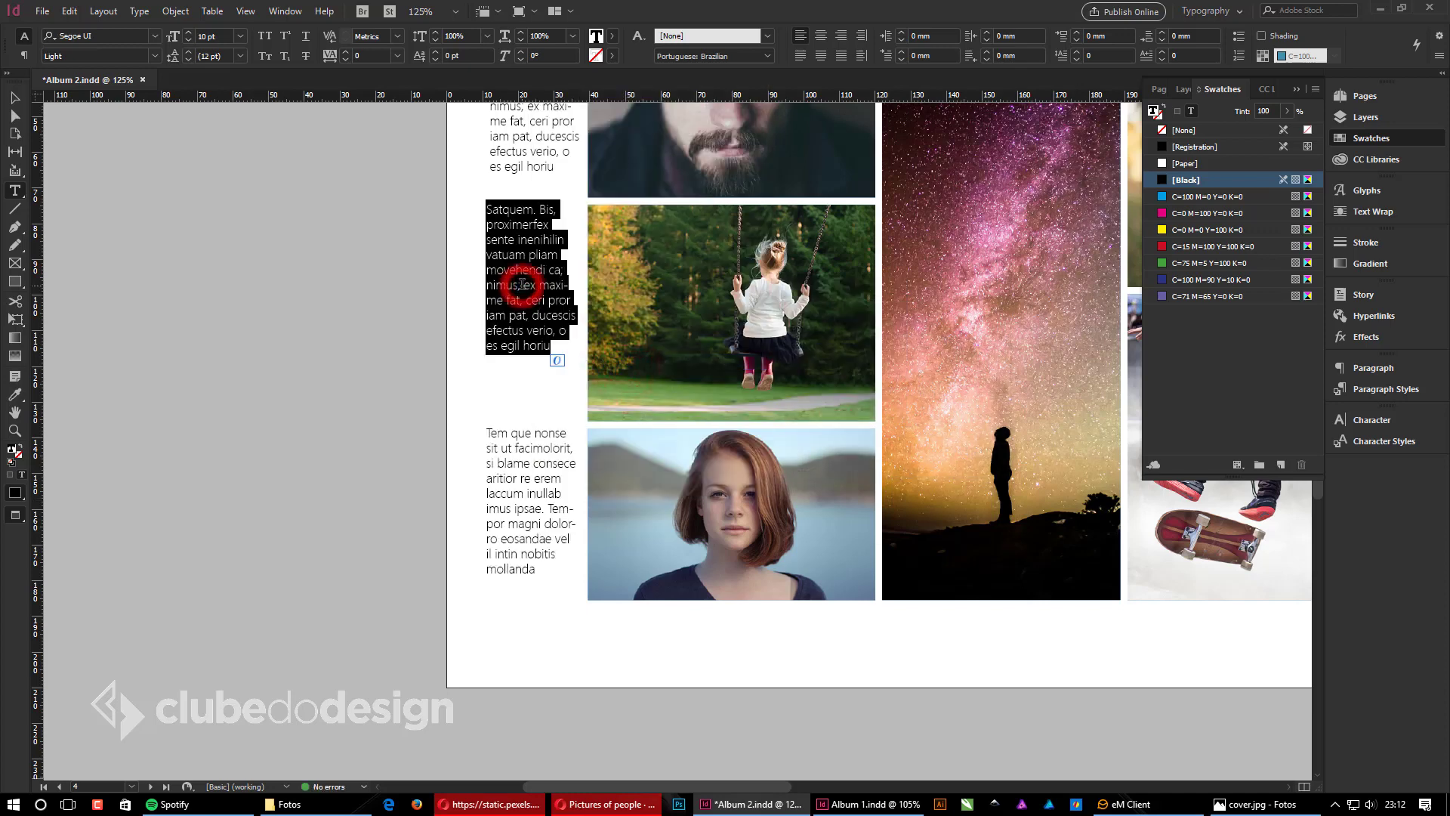
{"action": "key", "text": "BackSpace"}
{"action": "right_click", "coordinate": [522, 284]}
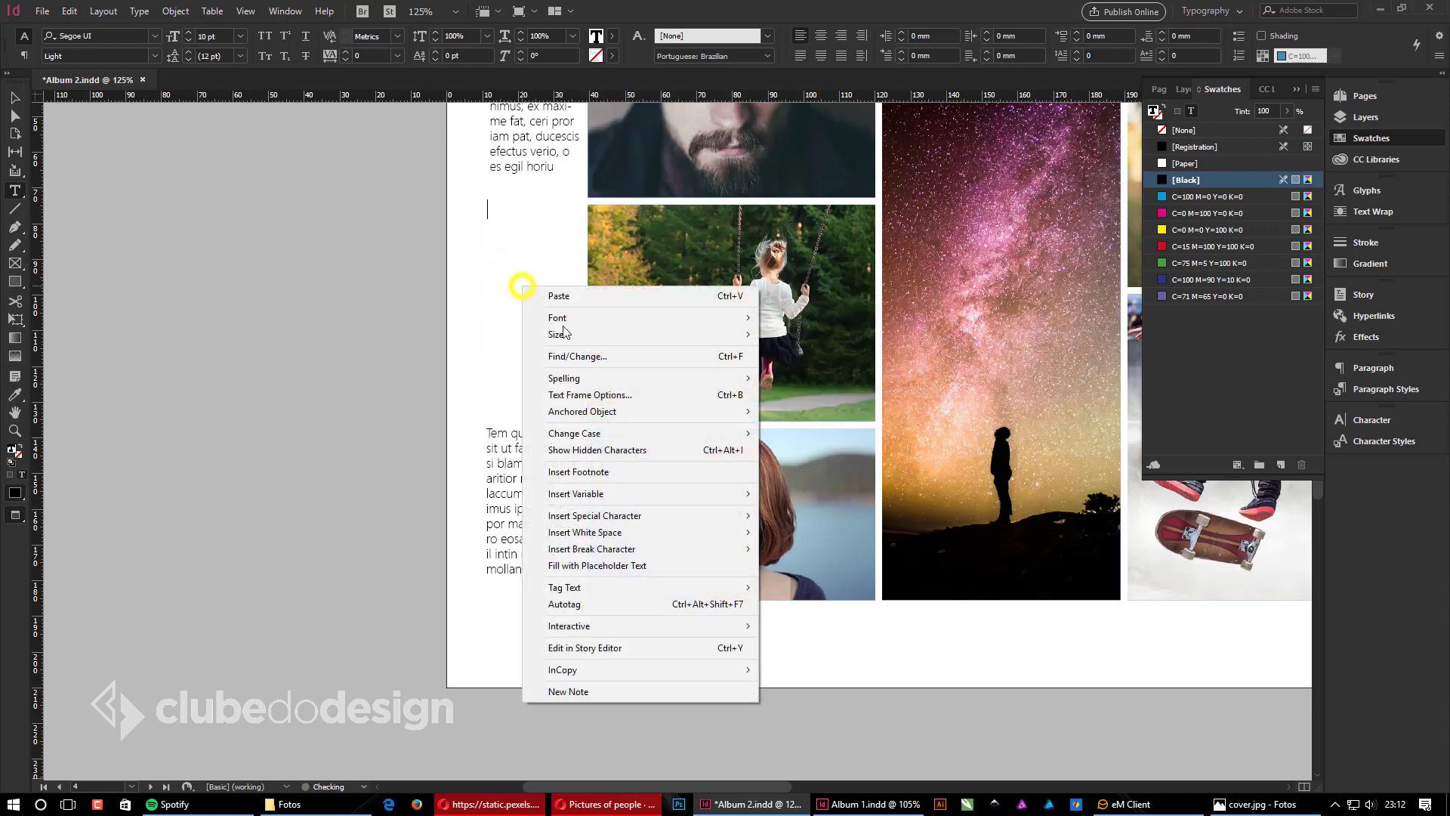
{"action": "left_click", "coordinate": [584, 565]}
{"action": "key", "text": "Escape"}
{"action": "left_click", "coordinate": [269, 419]}
Step: Copy the FOTOALBUM title from the cover, paste it on the graduation spread and move it onto the graduation photo's dark lower area
{"action": "left_click", "coordinate": [821, 531], "text": "ctrl+alt"}
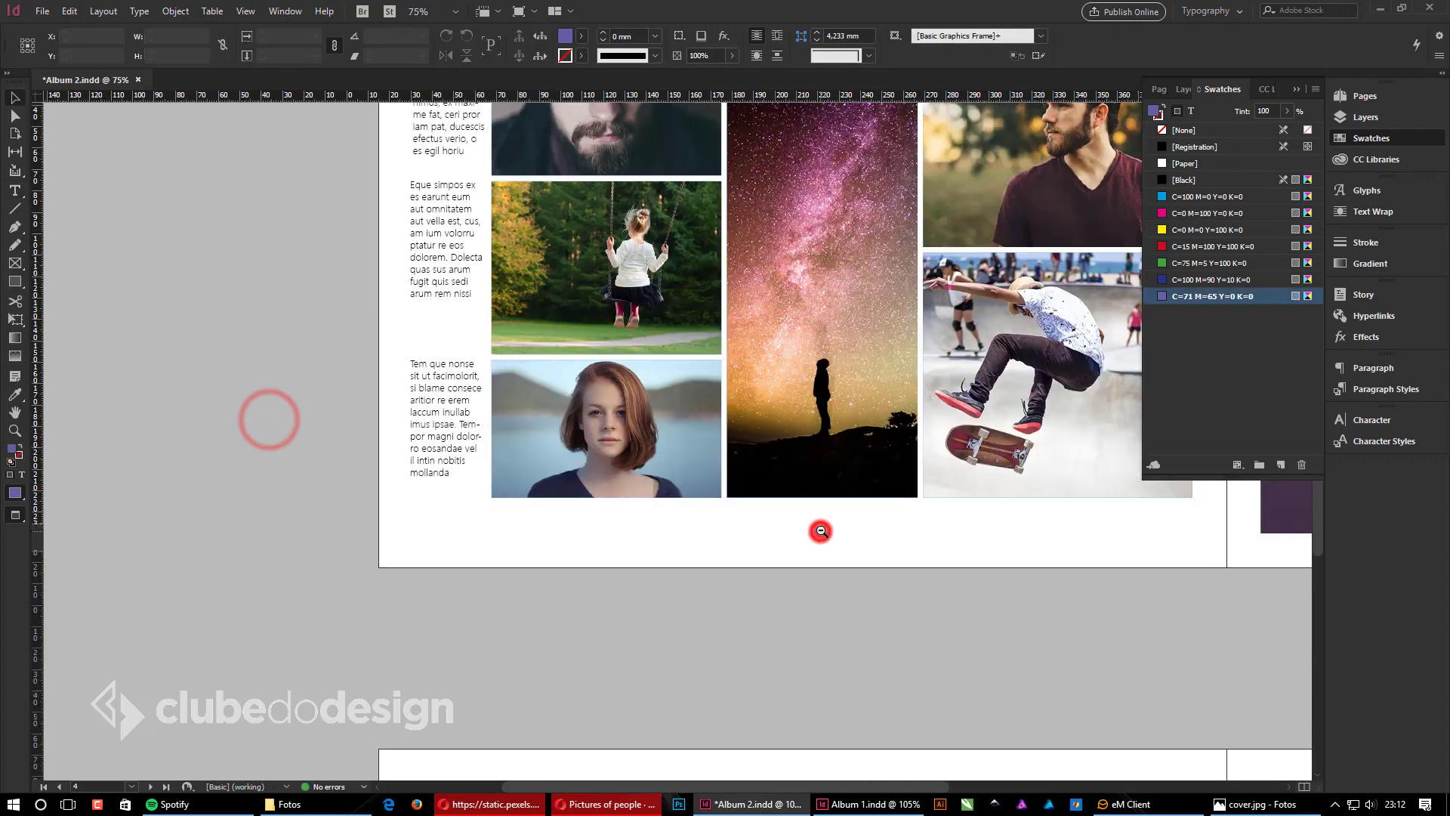
{"action": "left_click_drag", "start_coordinate": [900, 493], "coordinate": [849, 664]}
{"action": "left_click_drag", "start_coordinate": [928, 636], "coordinate": [568, 652]}
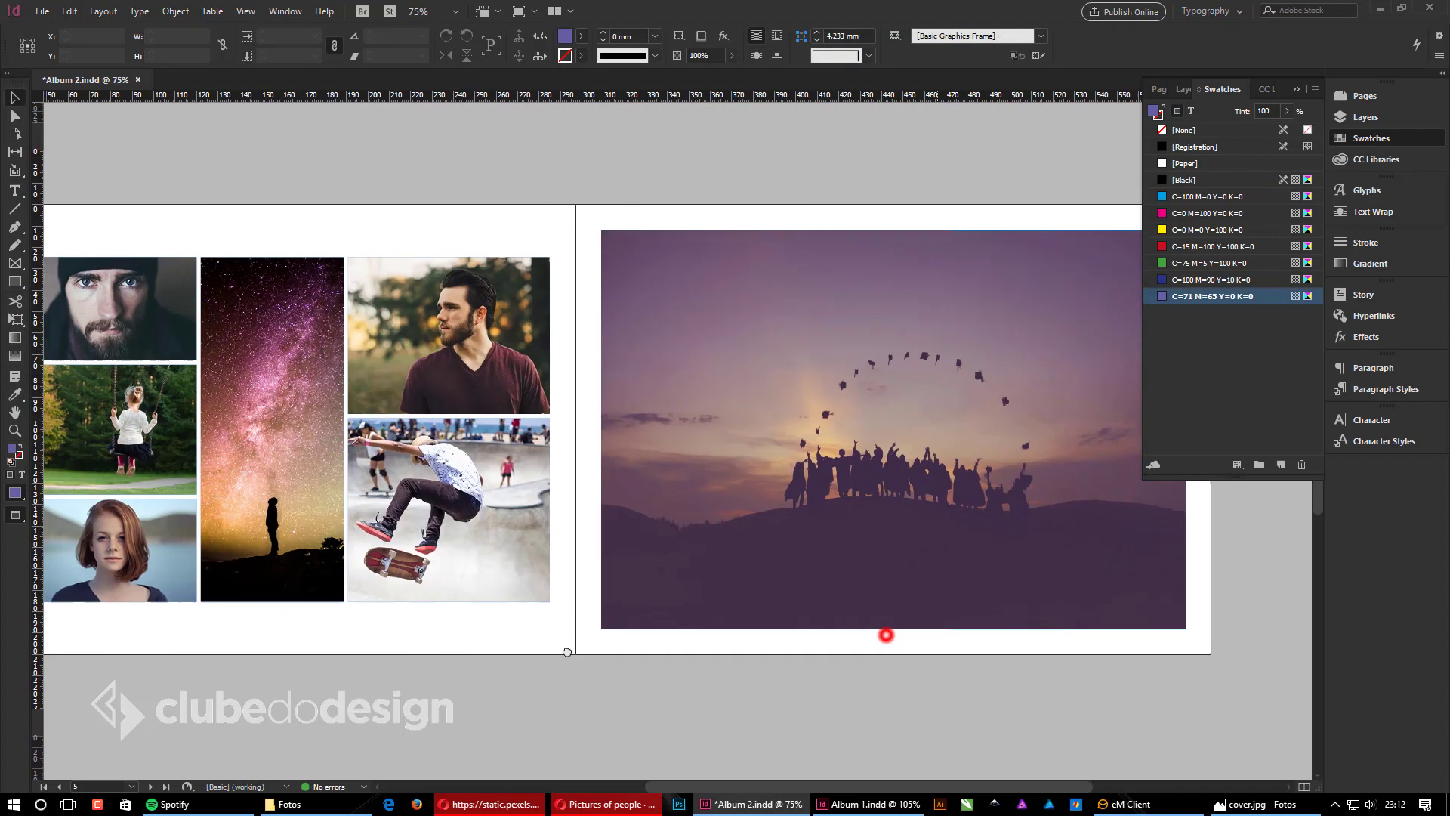
{"action": "left_click_drag", "start_coordinate": [822, 612], "coordinate": [656, 626]}
{"action": "scroll", "coordinate": [858, 302], "scroll_direction": "up", "scroll_amount": 10}
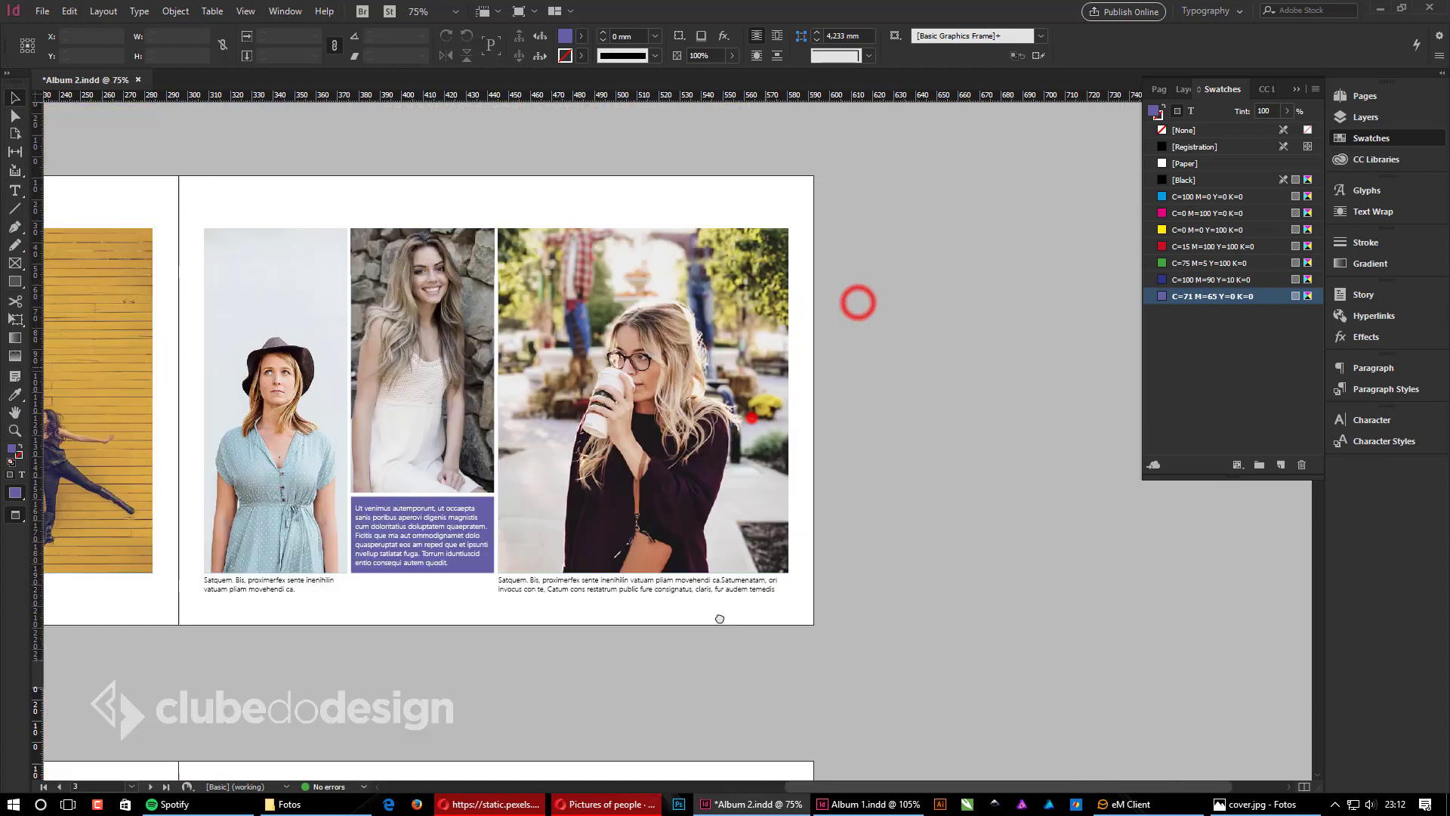
{"action": "left_click", "coordinate": [625, 139]}
{"action": "scroll", "coordinate": [576, 489], "scroll_direction": "down", "scroll_amount": 18}
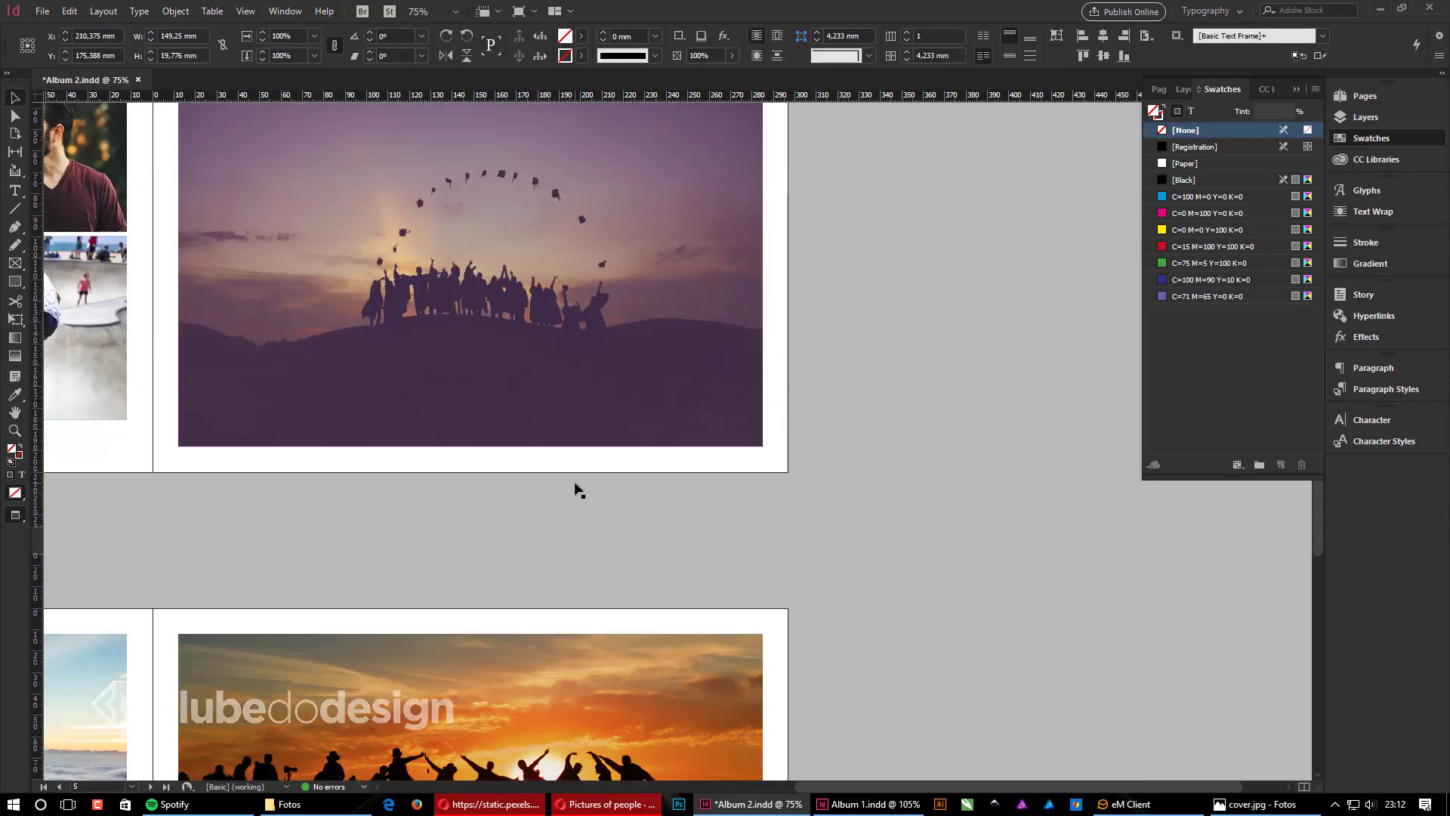
{"action": "left_click", "coordinate": [937, 552]}
{"action": "scroll", "coordinate": [517, 393], "scroll_direction": "up", "scroll_amount": 4}
{"action": "key", "text": "ctrl+alt+shift+v"}
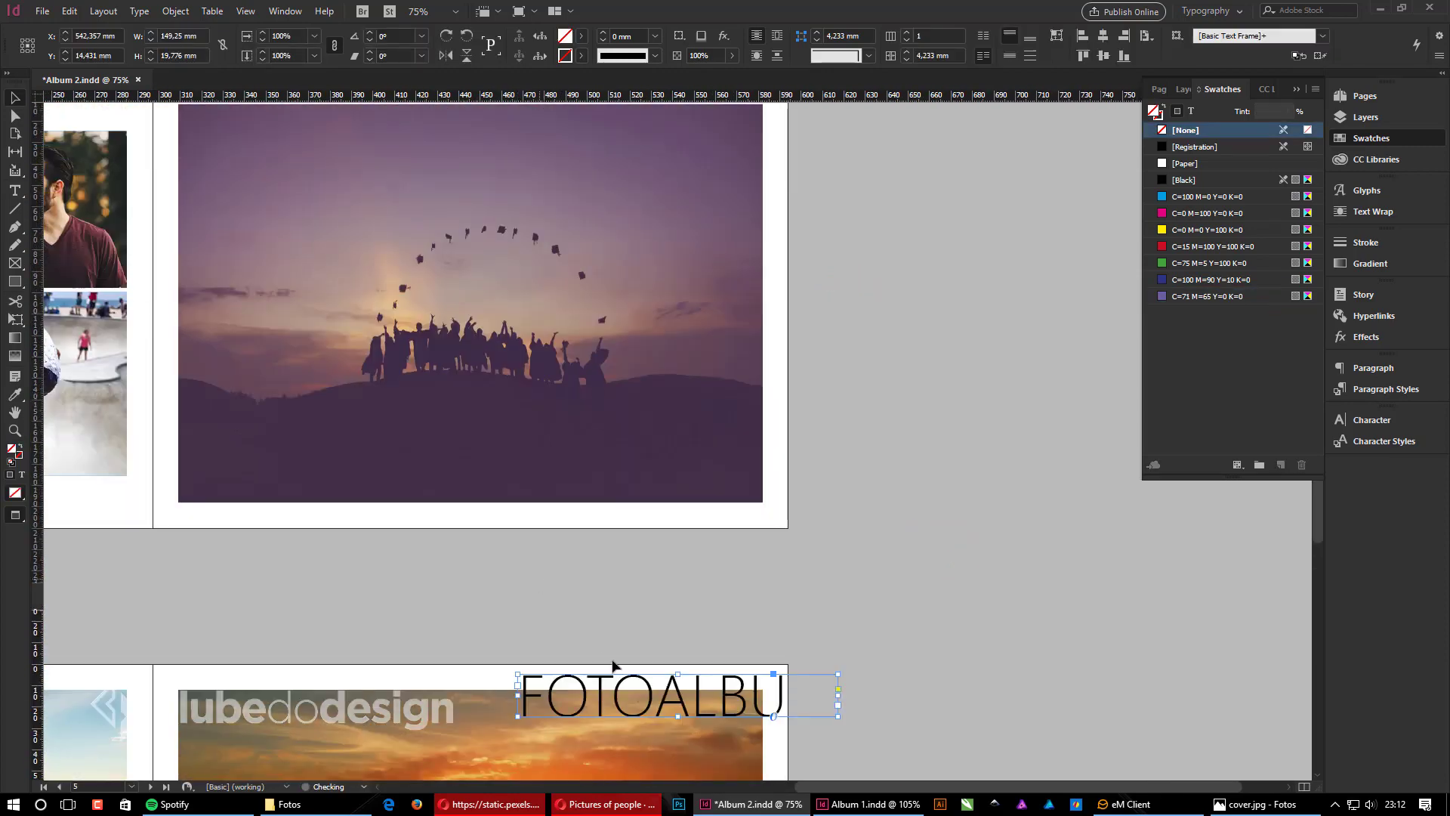
{"action": "left_click_drag", "start_coordinate": [670, 708], "coordinate": [360, 467]}
Step: Enlarge the title's text frame on the graduation photo to 245.5 mm wide and 35.6 mm high
{"action": "key", "text": "w"}
{"action": "left_click_drag", "start_coordinate": [210, 440], "coordinate": [338, 531]}
{"action": "left_click_drag", "start_coordinate": [566, 496], "coordinate": [565, 496]}
{"action": "left_click", "coordinate": [910, 489], "text": "ctrl+alt"}
{"action": "left_click", "coordinate": [911, 489], "text": "ctrl+alt"}
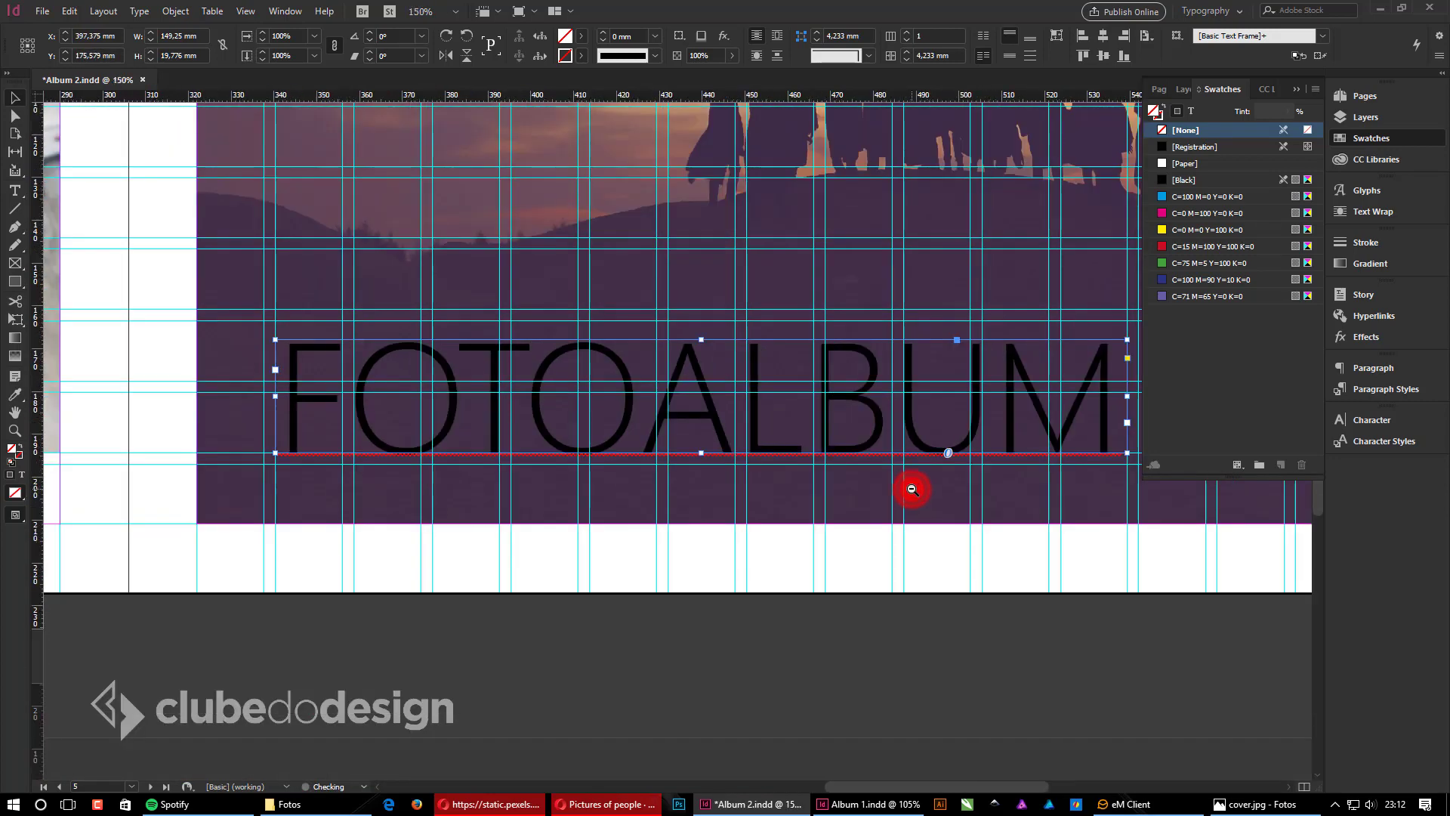
{"action": "left_click", "coordinate": [910, 489], "text": "ctrl+alt"}
{"action": "left_click_drag", "start_coordinate": [801, 409], "coordinate": [1056, 690]}
{"action": "left_click_drag", "start_coordinate": [545, 713], "coordinate": [772, 476]}
Step: Replace the title text on the graduation photo with LIBERDADE in capitals
{"action": "triple_click", "coordinate": [656, 577]}
{"action": "type", "text": "liberdad"}
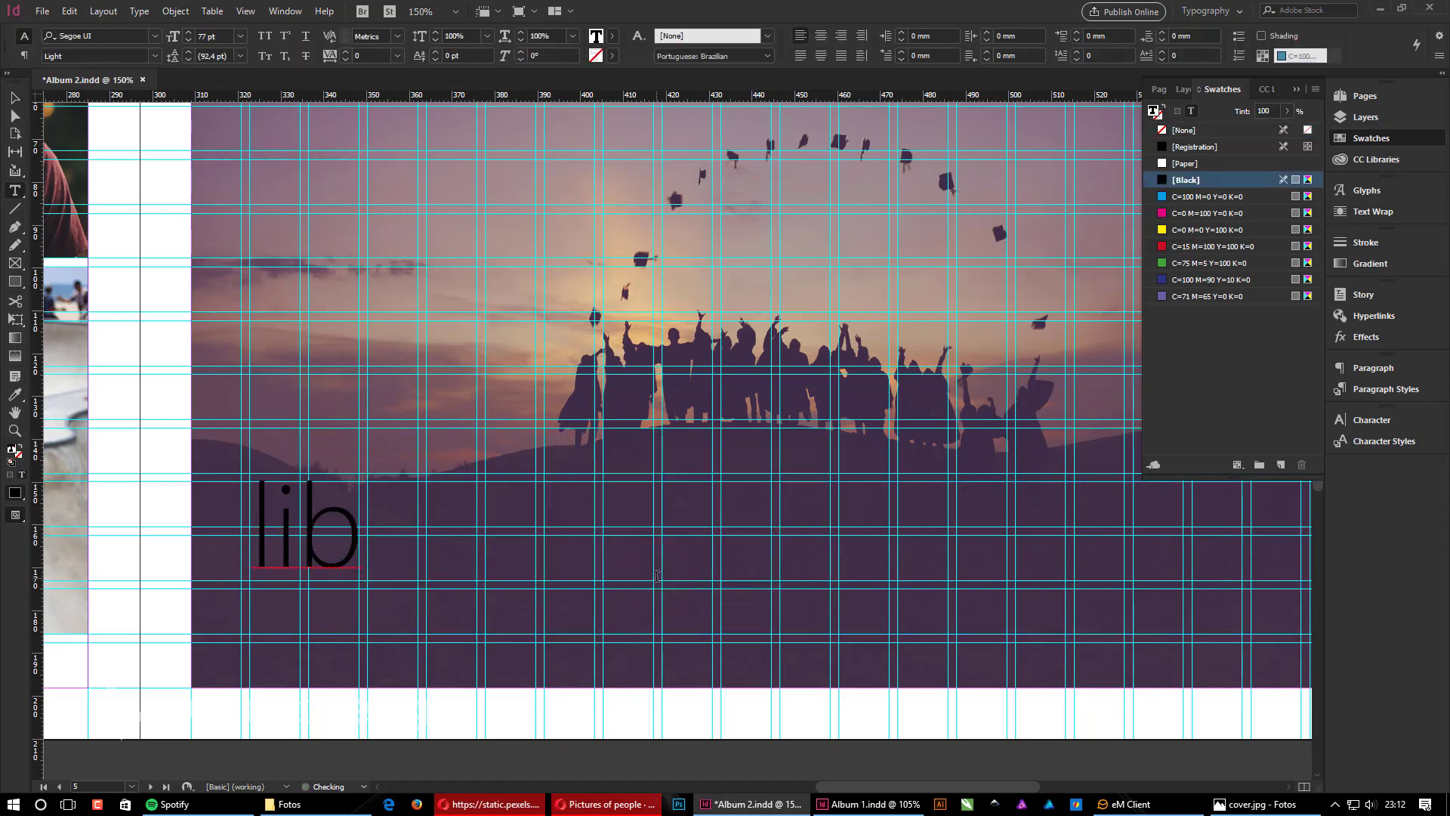
{"action": "key", "text": "BackSpace"}
{"action": "key", "text": "BackSpace"}
{"action": "key", "text": "BackSpace"}
{"action": "key", "text": "BackSpace"}
{"action": "key", "text": "BackSpace"}
{"action": "key", "text": "BackSpace"}
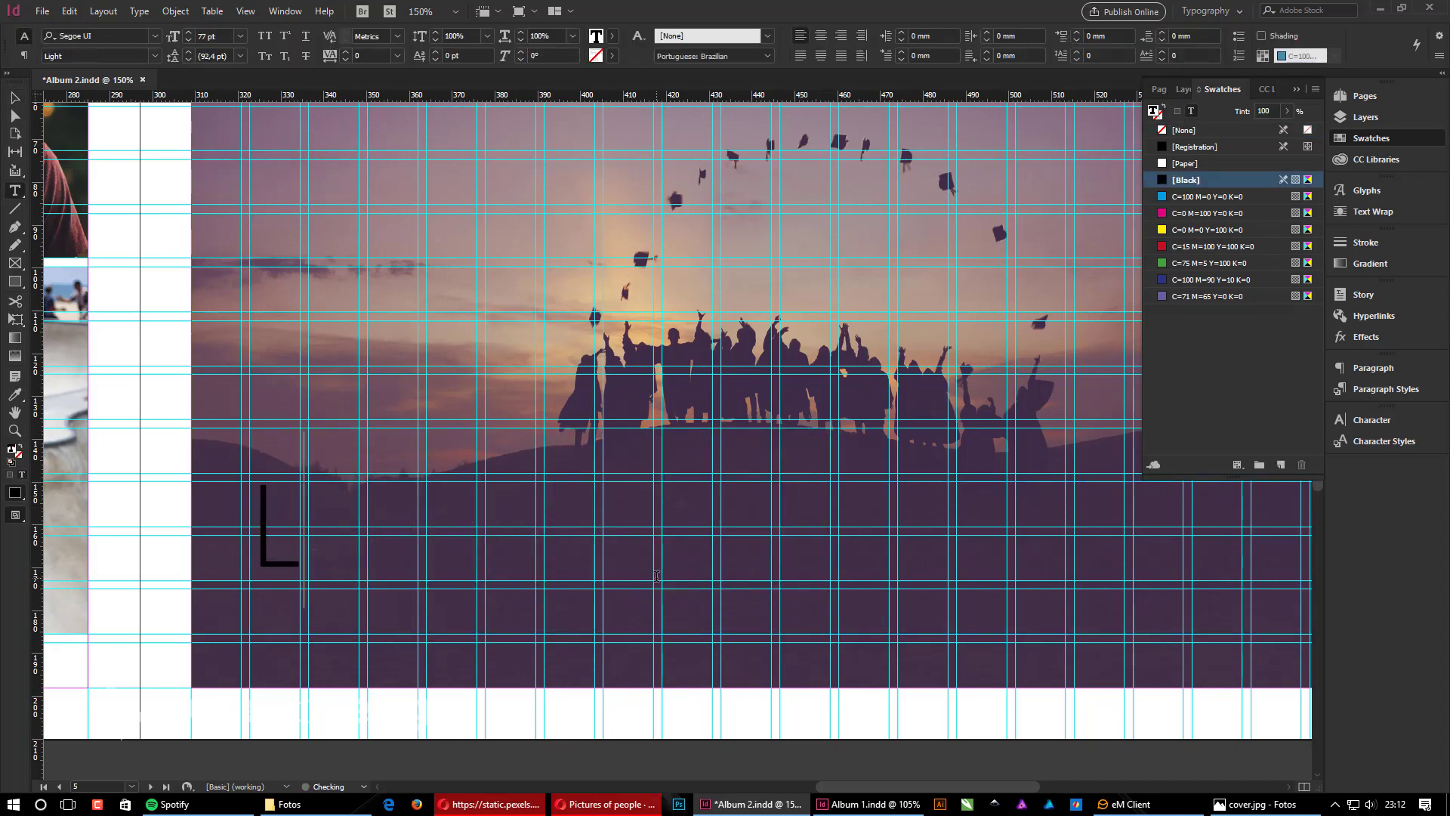
{"action": "type", "text": "IBERDADE"}
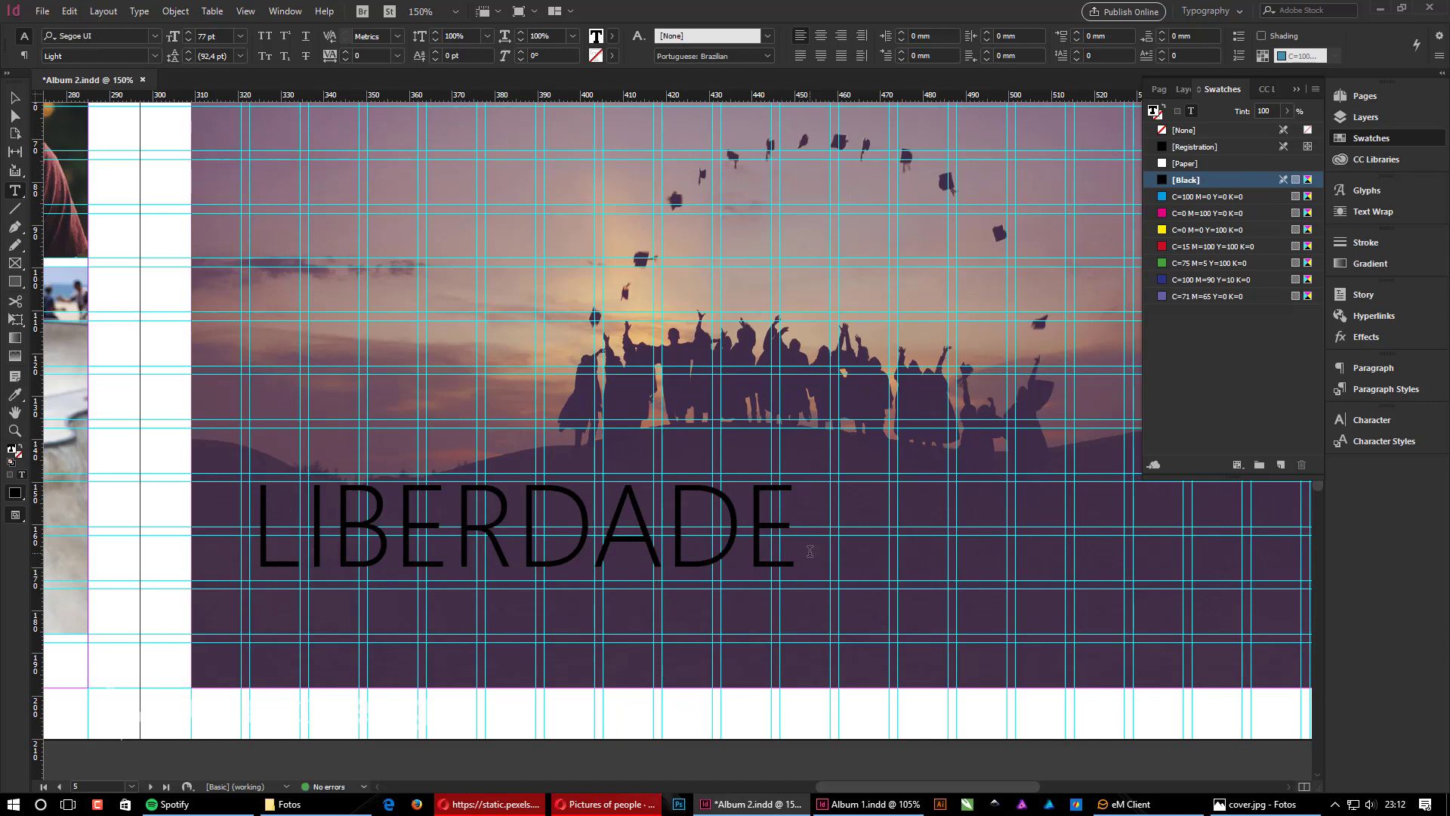
Step: Set the LIBERDADE title's font size to 88 pt
{"action": "triple_click", "coordinate": [810, 554]}
{"action": "left_click", "coordinate": [1357, 368]}
{"action": "left_click", "coordinate": [1358, 420]}
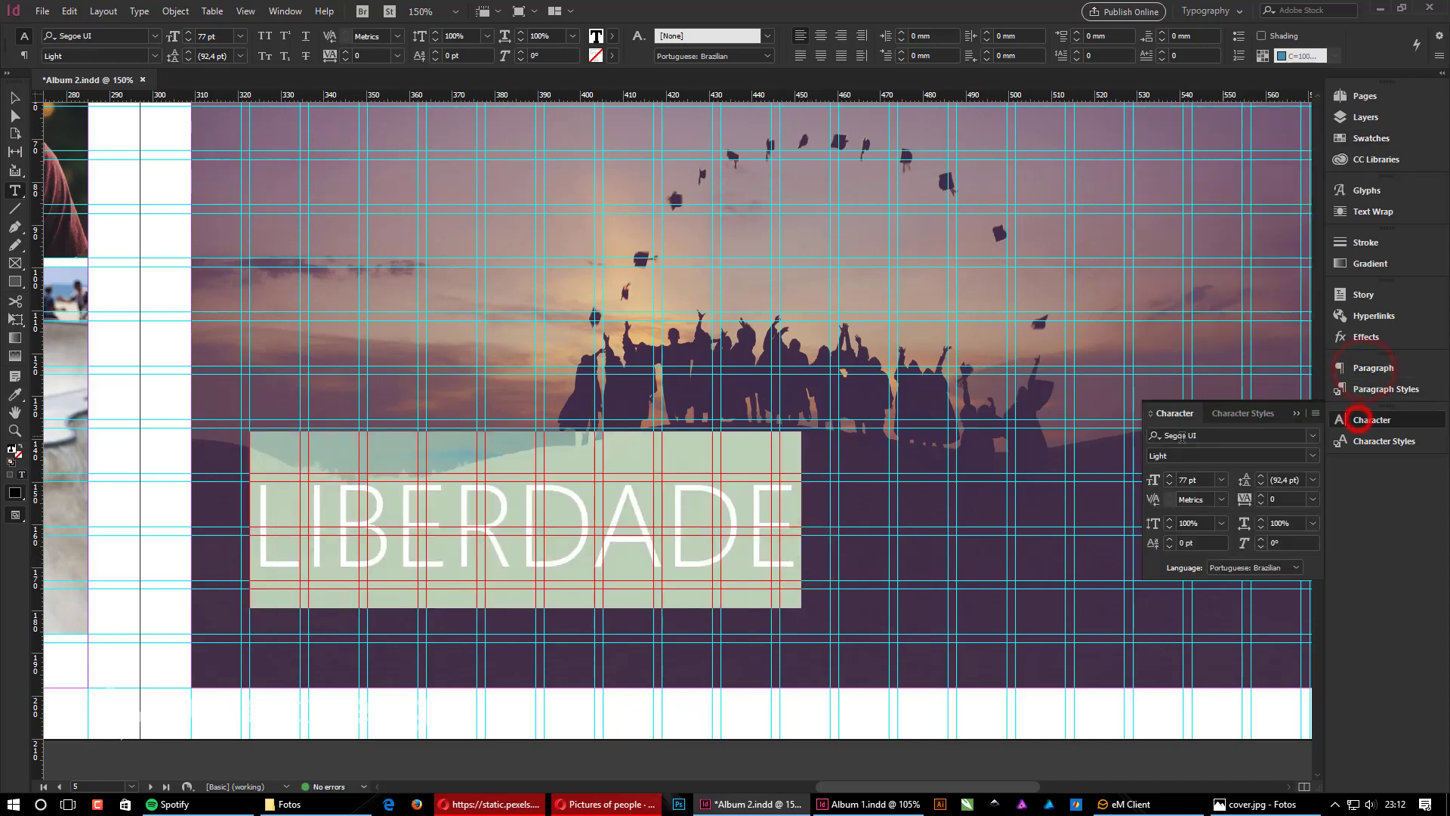
{"action": "left_click", "coordinate": [1168, 481]}
{"action": "left_click", "coordinate": [1169, 480]}
{"action": "left_click", "coordinate": [1168, 481]}
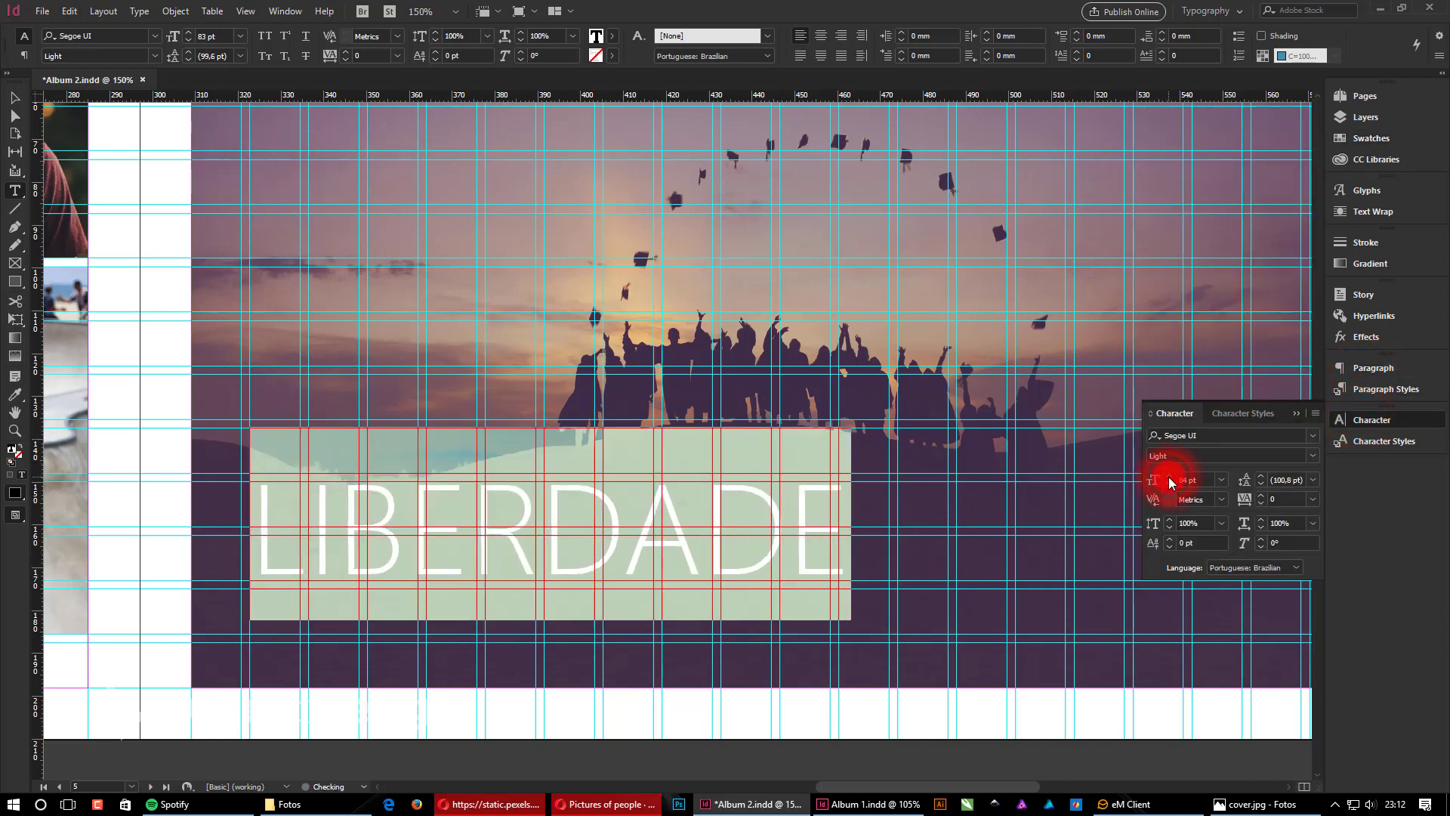
{"action": "left_click", "coordinate": [1169, 481]}
{"action": "left_click", "coordinate": [1169, 481]}
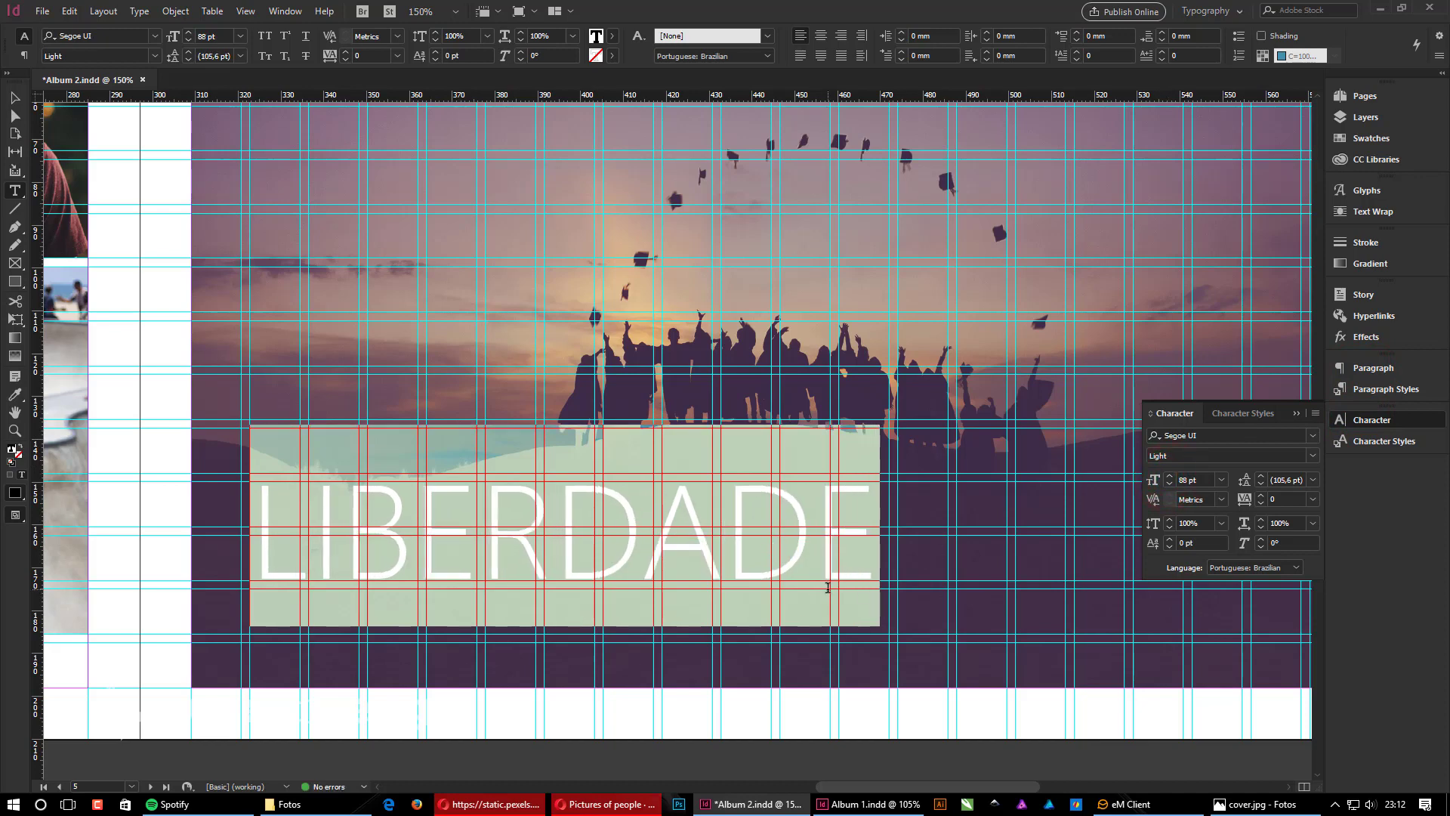
Step: Change the LIBERDADE title's text colour to the [Paper] swatch and preview the page without guides
{"action": "left_click", "coordinate": [1358, 137]}
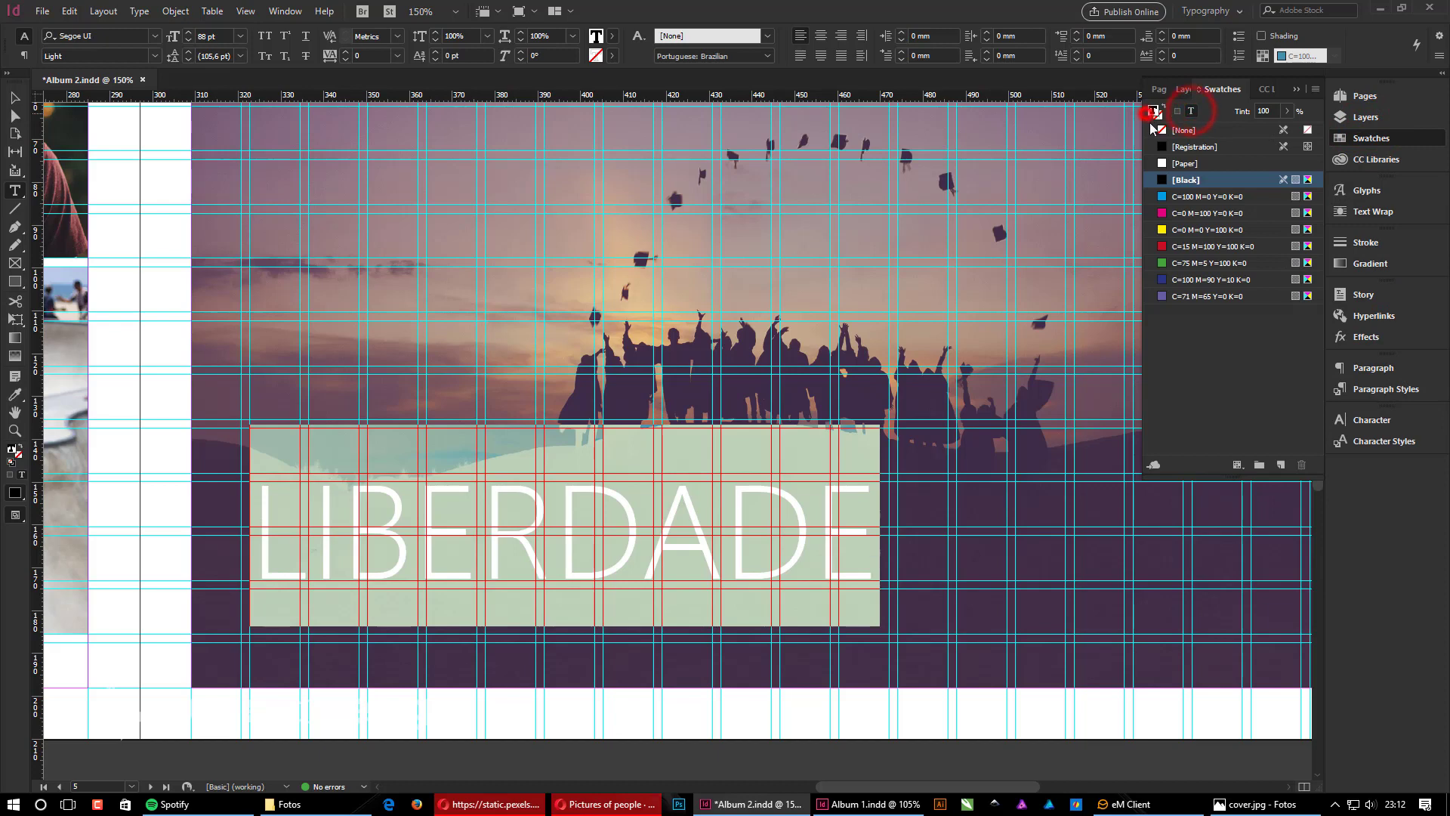
{"action": "left_click", "coordinate": [1163, 164]}
{"action": "left_click", "coordinate": [1296, 90]}
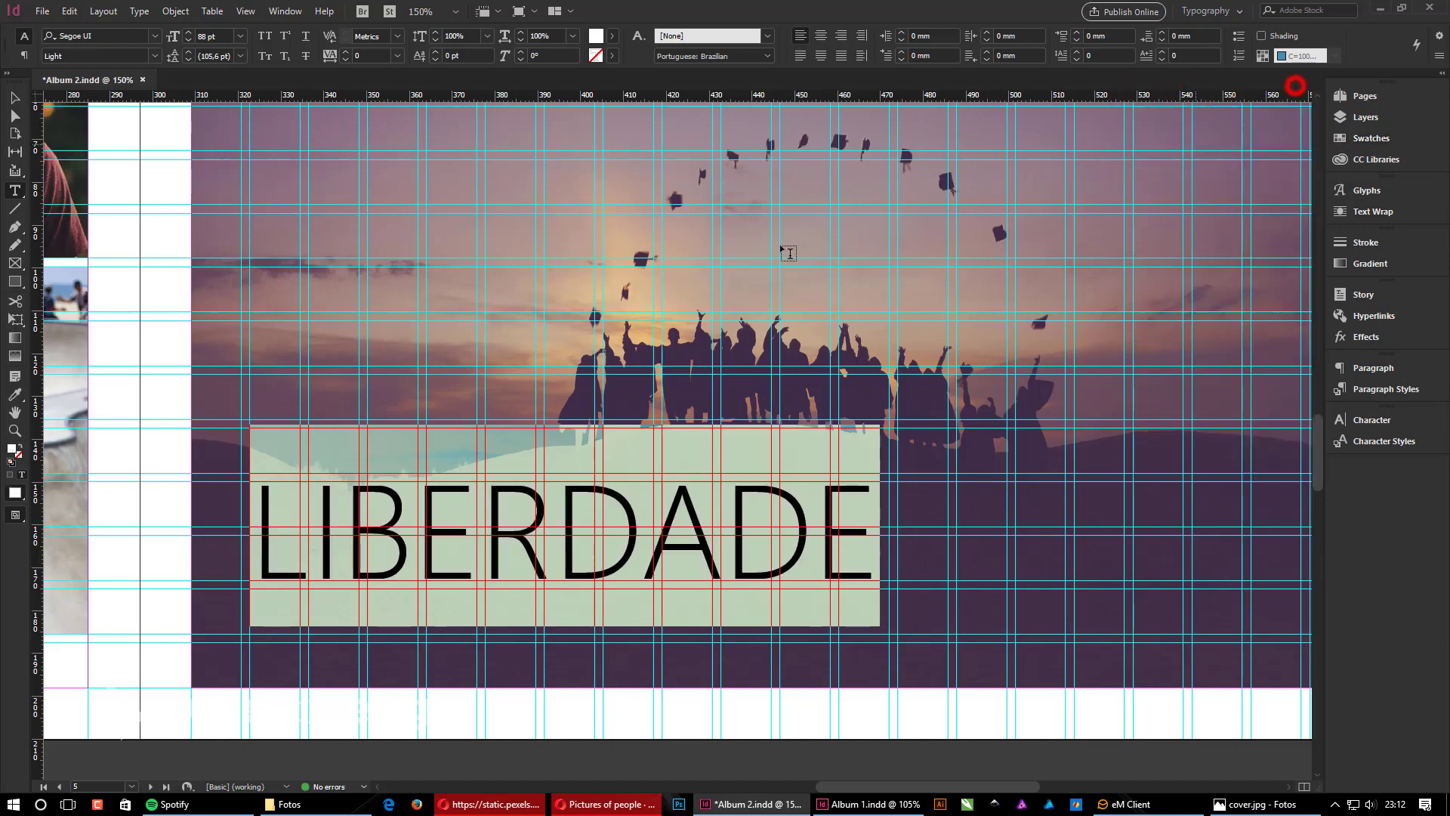
{"action": "key", "text": "Escape"}
{"action": "key", "text": "ctrl+0"}
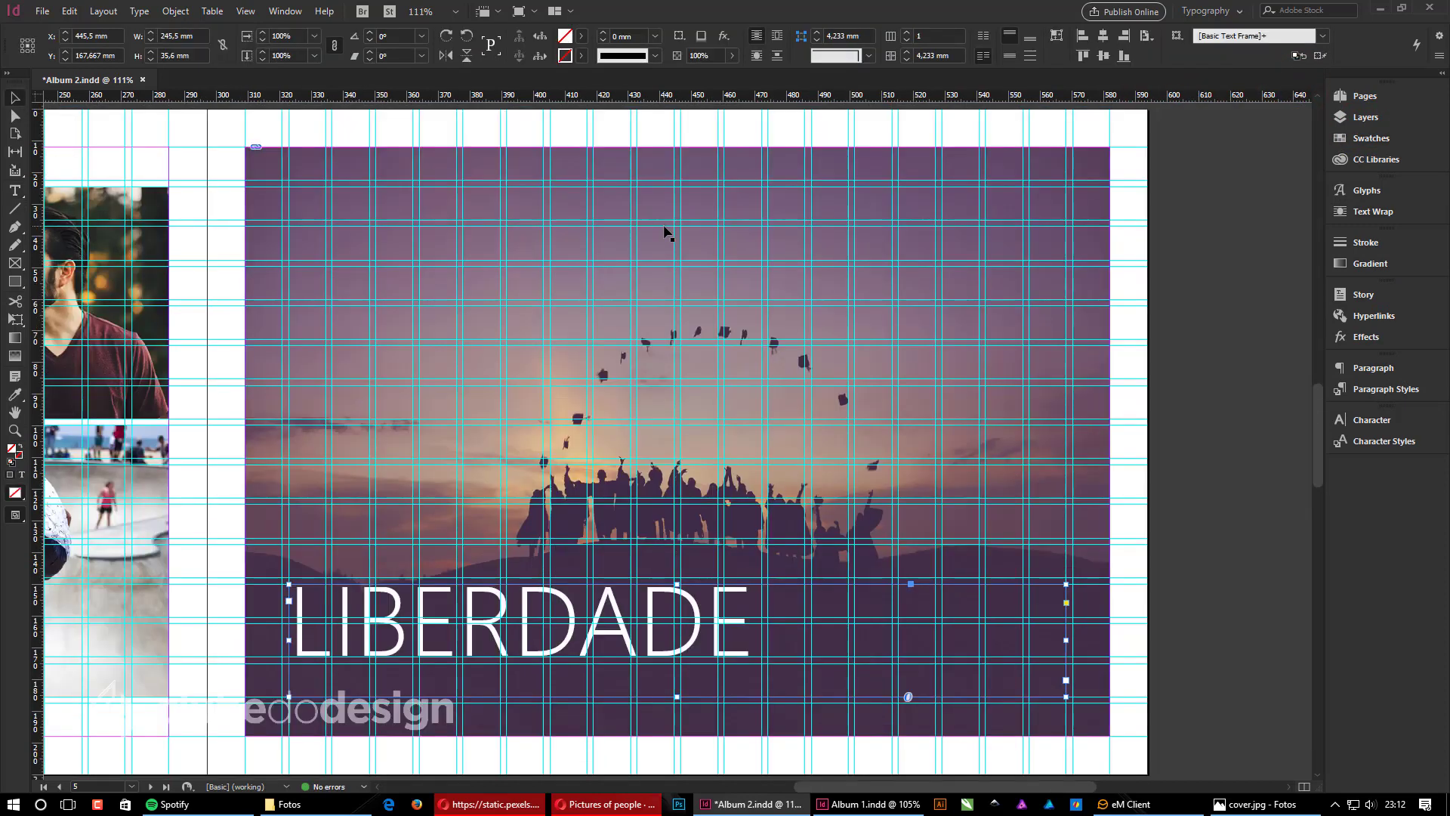
{"action": "left_click", "coordinate": [1230, 163]}
{"action": "key", "text": "w"}
{"action": "left_click", "coordinate": [1204, 265]}
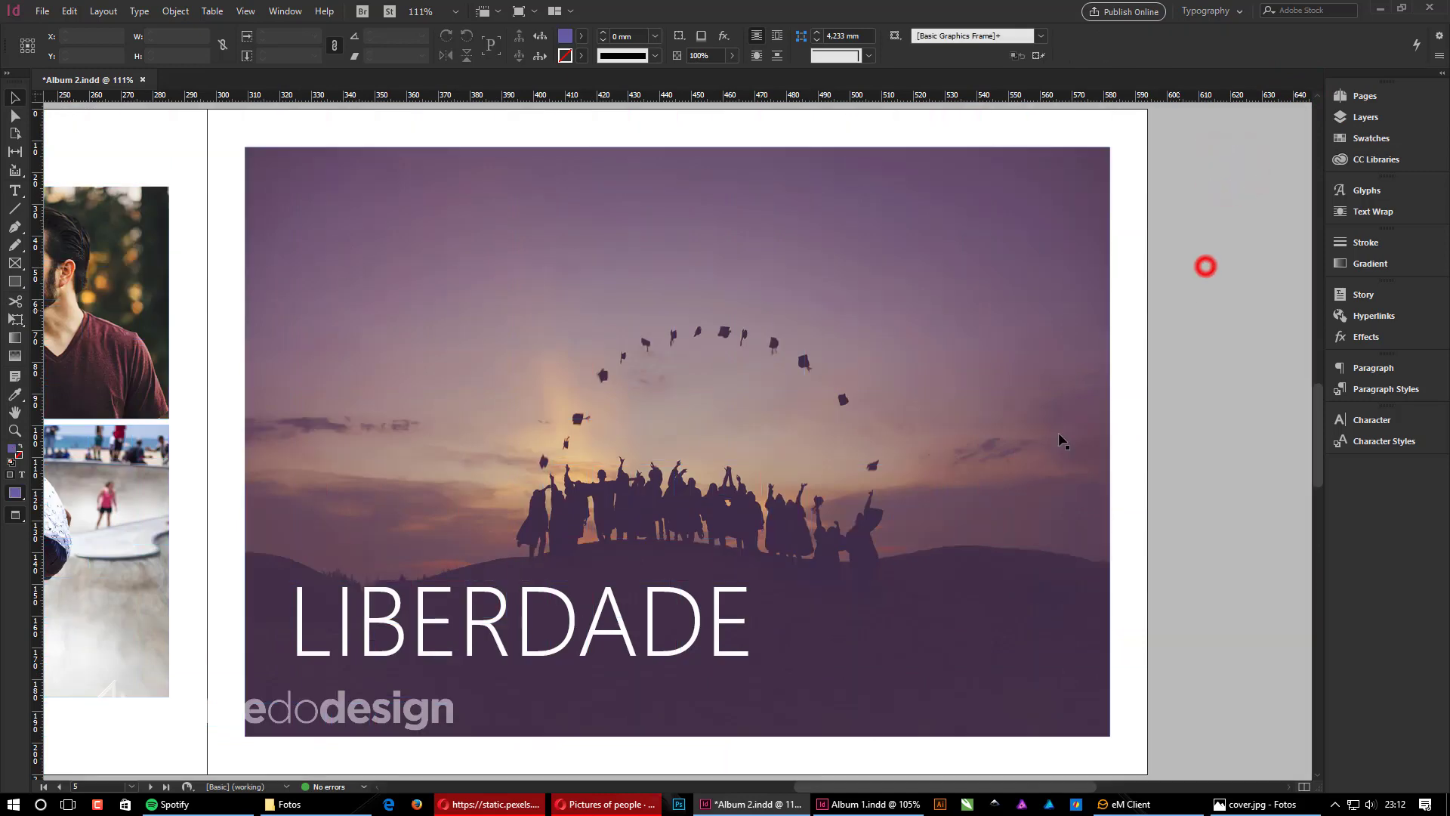
Step: Fit the LIBERDADE frame's height to its text, 22.601 mm, by bringing the top edge down while keeping the bottom edge fixed
{"action": "left_click", "coordinate": [612, 647]}
{"action": "key", "text": "w"}
{"action": "left_click_drag", "start_coordinate": [302, 572], "coordinate": [709, 726]}
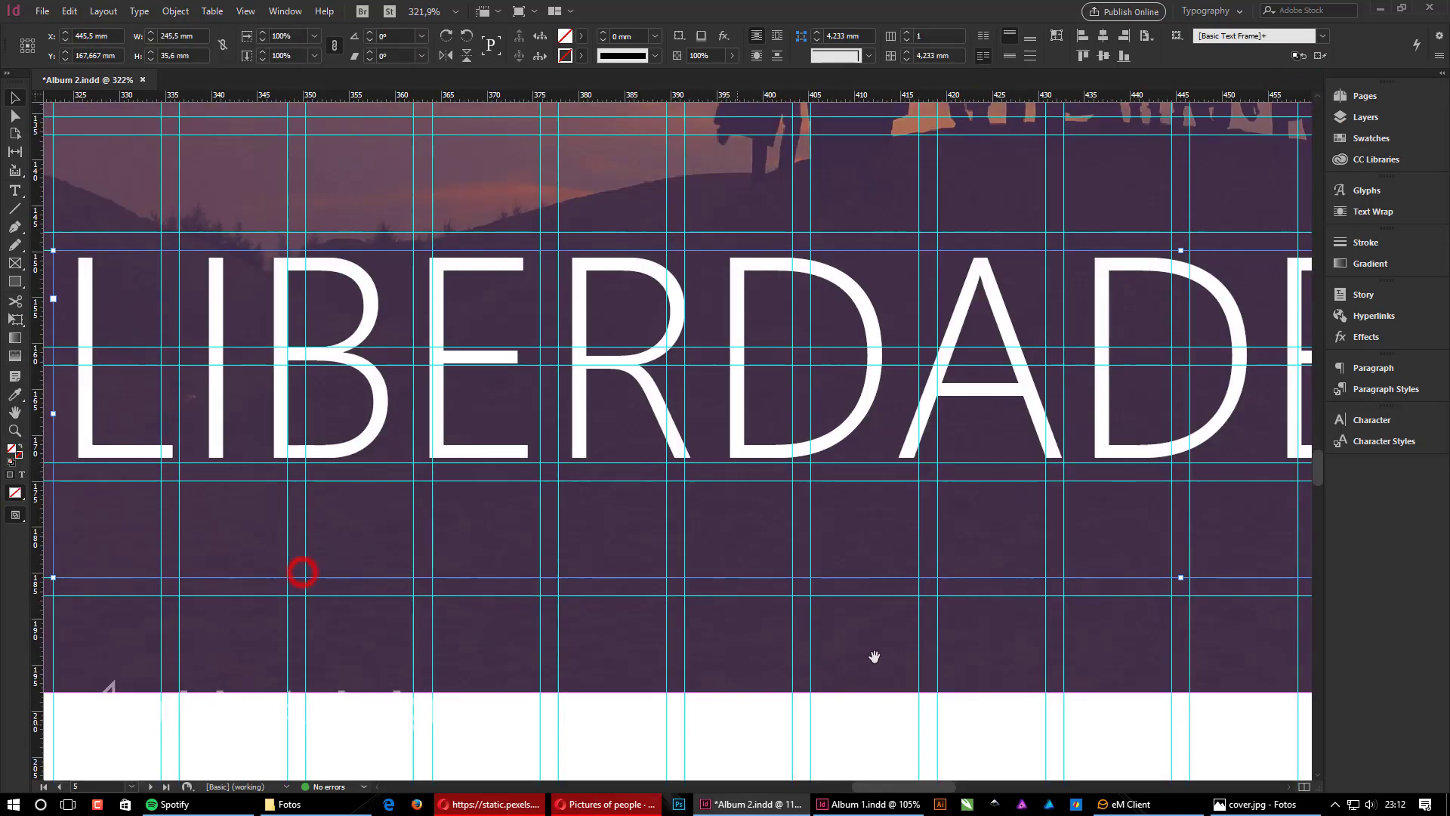
{"action": "double_click", "coordinate": [1183, 250]}
{"action": "left_click", "coordinate": [680, 564], "text": "ctrl+alt"}
{"action": "left_click", "coordinate": [680, 563], "text": "ctrl+alt"}
{"action": "left_click", "coordinate": [680, 564], "text": "ctrl+alt"}
{"action": "left_click_drag", "start_coordinate": [867, 217], "coordinate": [782, 585]}
{"action": "left_click", "coordinate": [735, 537], "text": "ctrl+alt"}
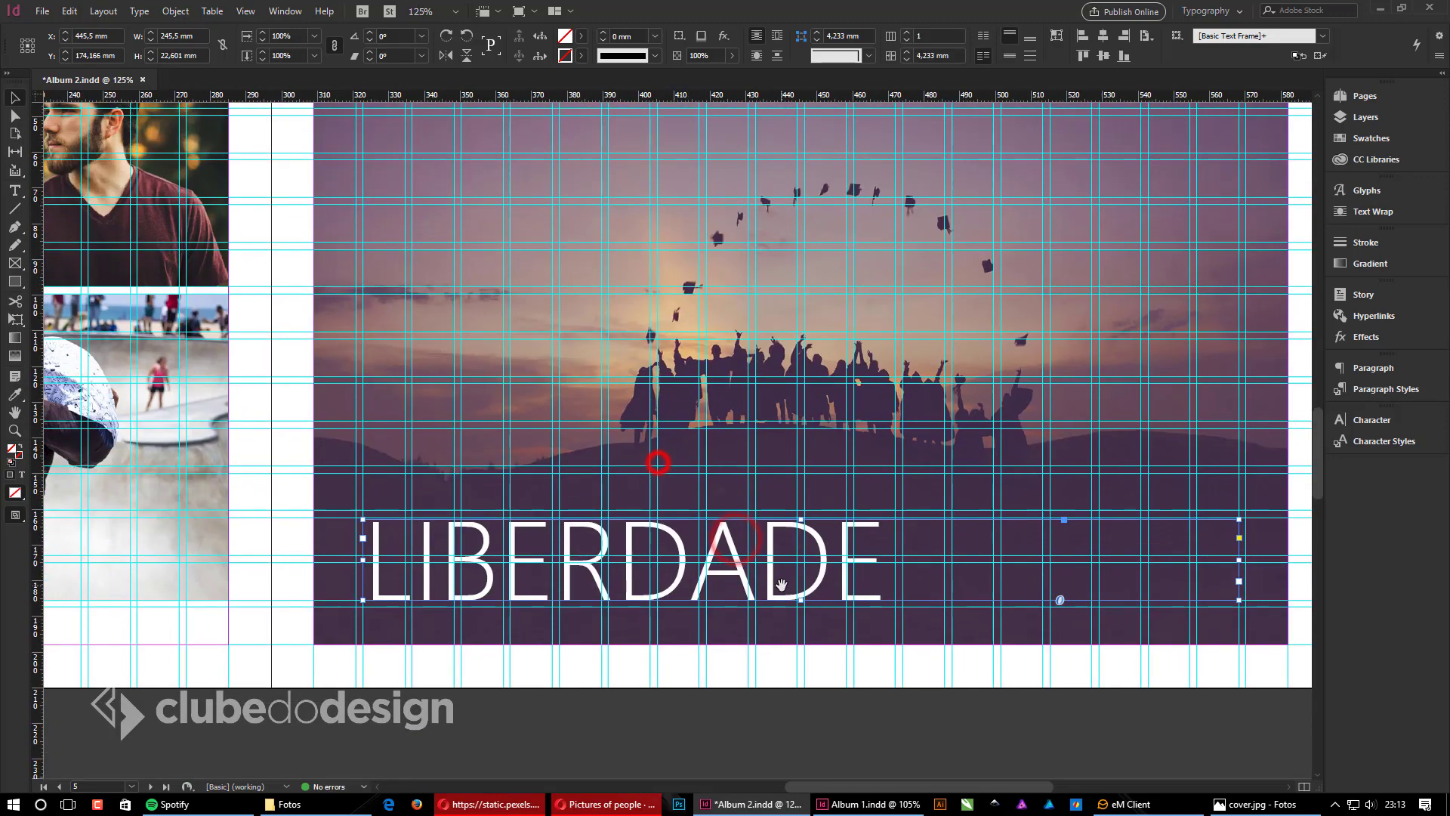
Step: Look over the album's spreads without guides to find the pages that still lack captions
{"action": "key", "text": "w"}
{"action": "left_click", "coordinate": [790, 722]}
{"action": "left_click", "coordinate": [683, 506], "text": "ctrl+alt"}
{"action": "left_click", "coordinate": [683, 506], "text": "ctrl+alt"}
{"action": "left_click", "coordinate": [683, 506], "text": "ctrl+alt"}
{"action": "left_click_drag", "start_coordinate": [806, 379], "coordinate": [955, 691]}
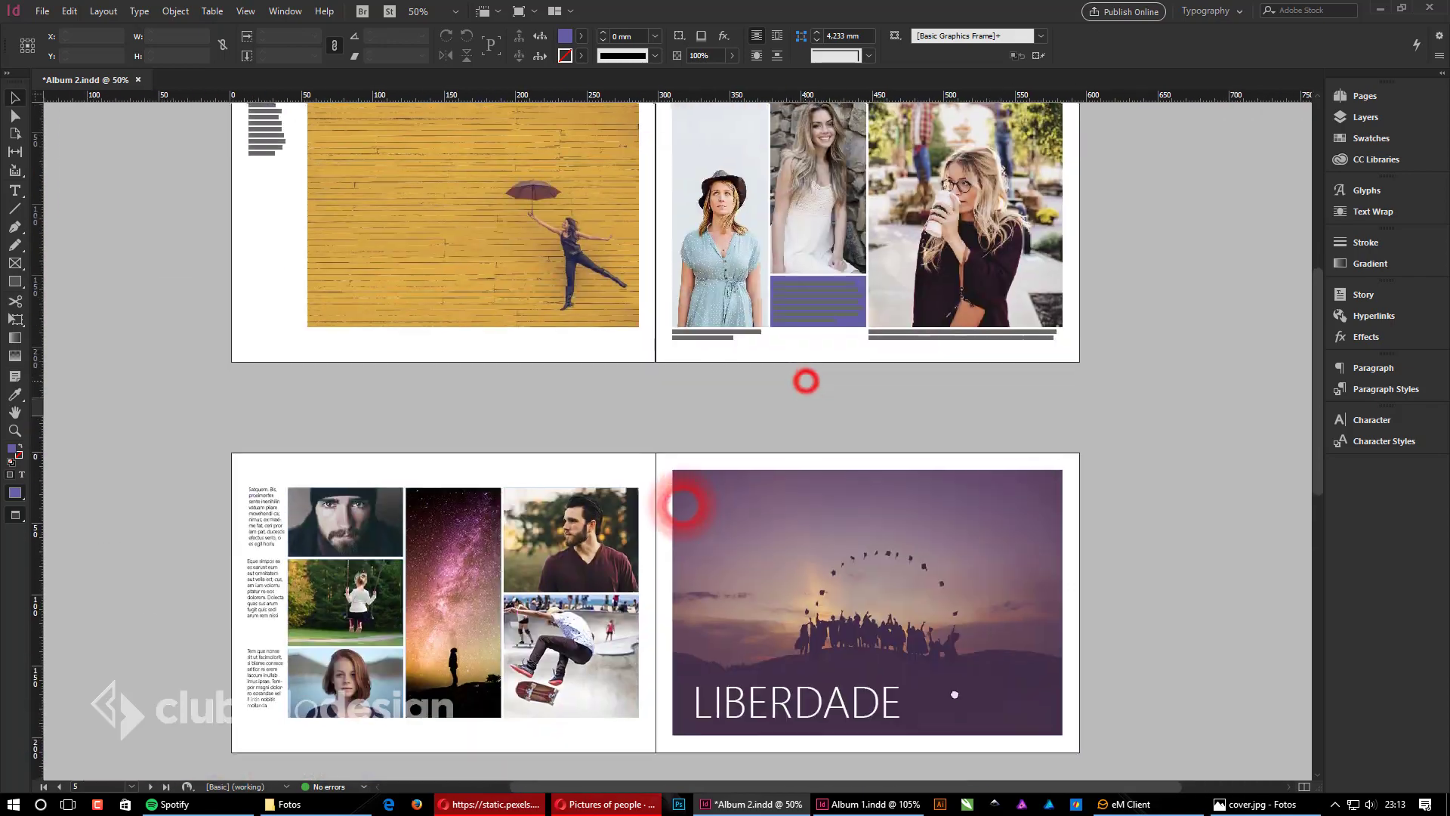
{"action": "scroll", "coordinate": [1125, 713], "scroll_direction": "up", "scroll_amount": 3}
{"action": "scroll", "coordinate": [1104, 711], "scroll_direction": "down", "scroll_amount": 15}
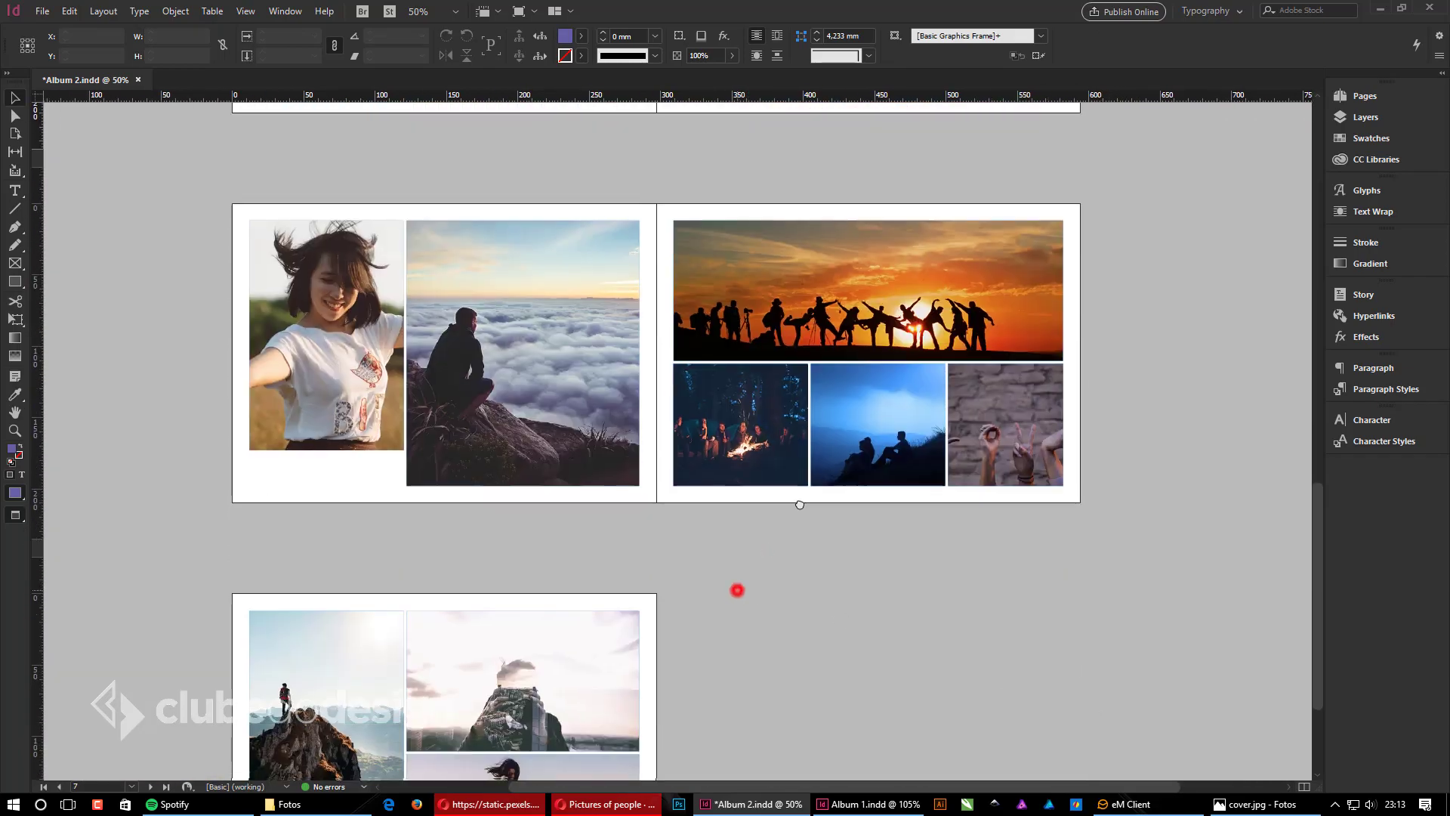
{"action": "left_click_drag", "start_coordinate": [737, 590], "coordinate": [801, 502]}
{"action": "left_click_drag", "start_coordinate": [832, 479], "coordinate": [751, 814]}
{"action": "left_click_drag", "start_coordinate": [644, 411], "coordinate": [736, 389]}
Step: Duplicate the caption beside the red-haired woman and align the copy below the photo of the woman in the white T-shirt
{"action": "key", "text": "w"}
{"action": "left_click_drag", "start_coordinate": [339, 257], "coordinate": [340, 701]}
{"action": "left_click_drag", "start_coordinate": [307, 656], "coordinate": [490, 750]}
{"action": "left_click_drag", "start_coordinate": [511, 687], "coordinate": [507, 662]}
{"action": "left_click_drag", "start_coordinate": [282, 375], "coordinate": [268, 346]}
{"action": "left_click", "coordinate": [498, 424], "text": "ctrl+alt"}
{"action": "left_click", "coordinate": [498, 425], "text": "ctrl+alt"}
{"action": "left_click", "coordinate": [884, 519], "text": "alt"}
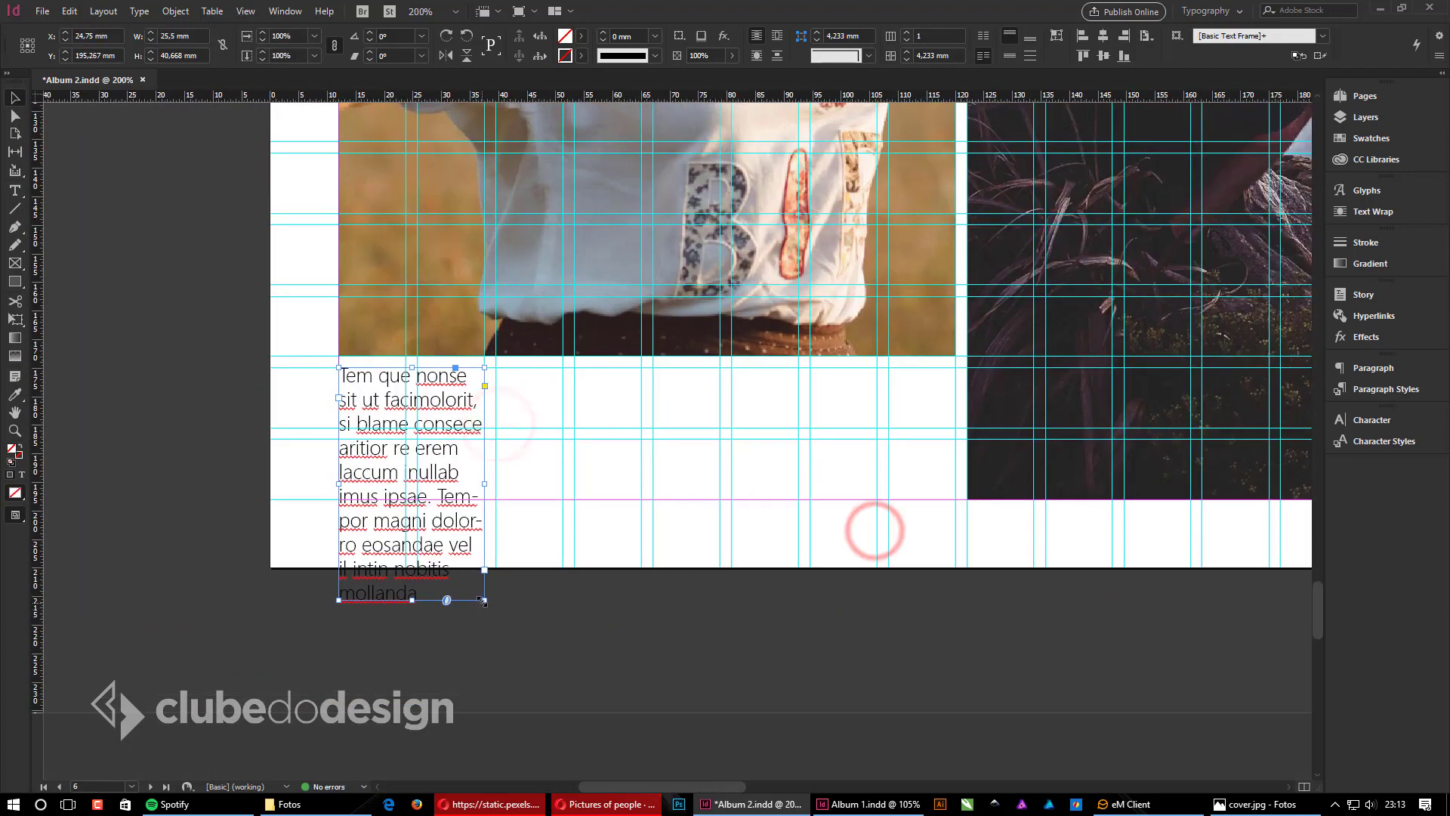
Step: Resize the caption below the woman in the white T-shirt to 94.25 × 23.067 mm and fill it with placeholder text
{"action": "left_click_drag", "start_coordinate": [484, 600], "coordinate": [870, 496]}
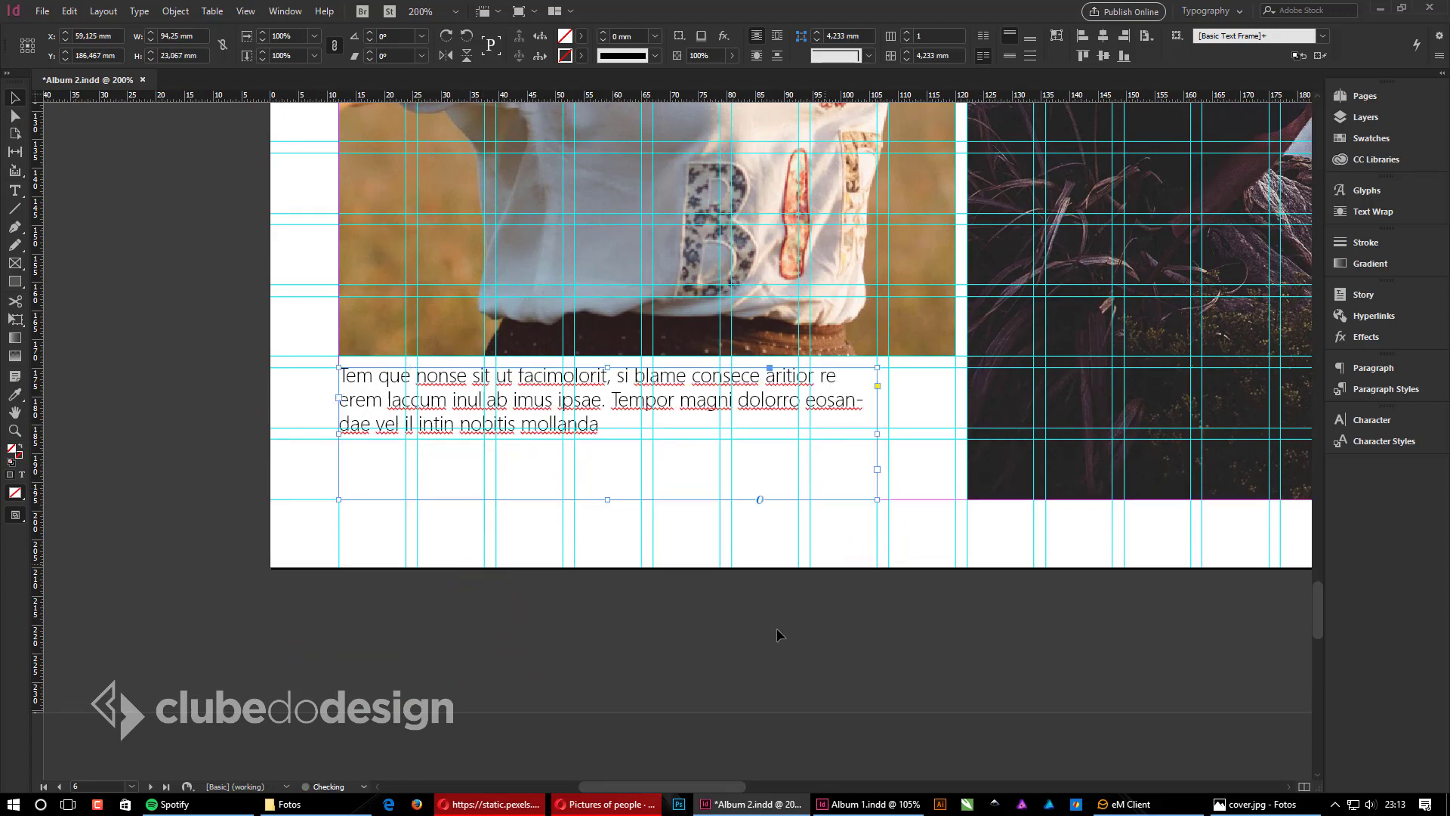
{"action": "right_click", "coordinate": [712, 454]}
{"action": "left_click", "coordinate": [786, 428]}
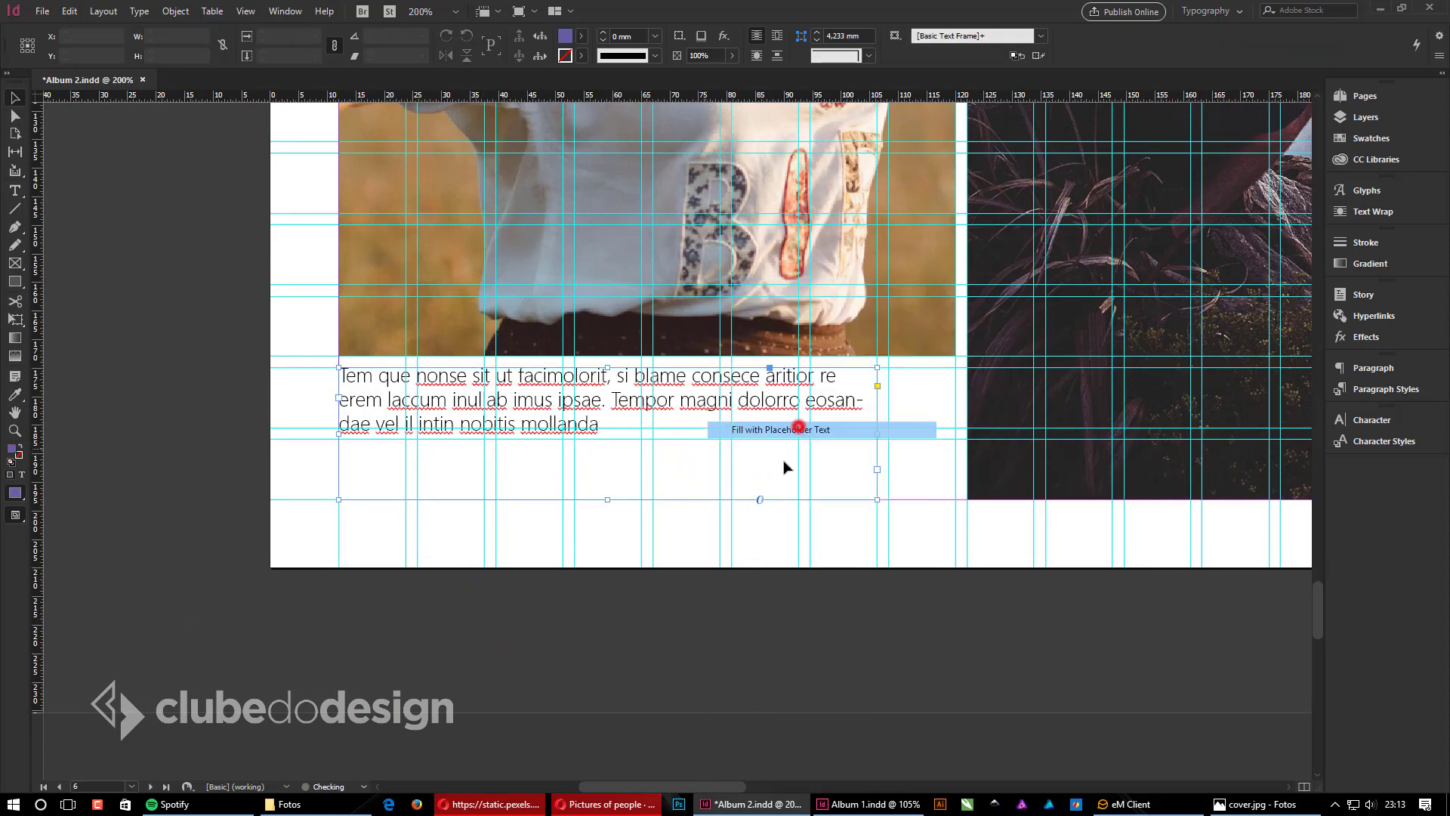
{"action": "left_click", "coordinate": [644, 667]}
{"action": "left_click", "coordinate": [764, 647]}
{"action": "left_click", "coordinate": [761, 647]}
Step: Examine the newly captioned spread and the last page without guides
{"action": "key", "text": "w"}
{"action": "left_click", "coordinate": [748, 538], "text": "ctrl+alt"}
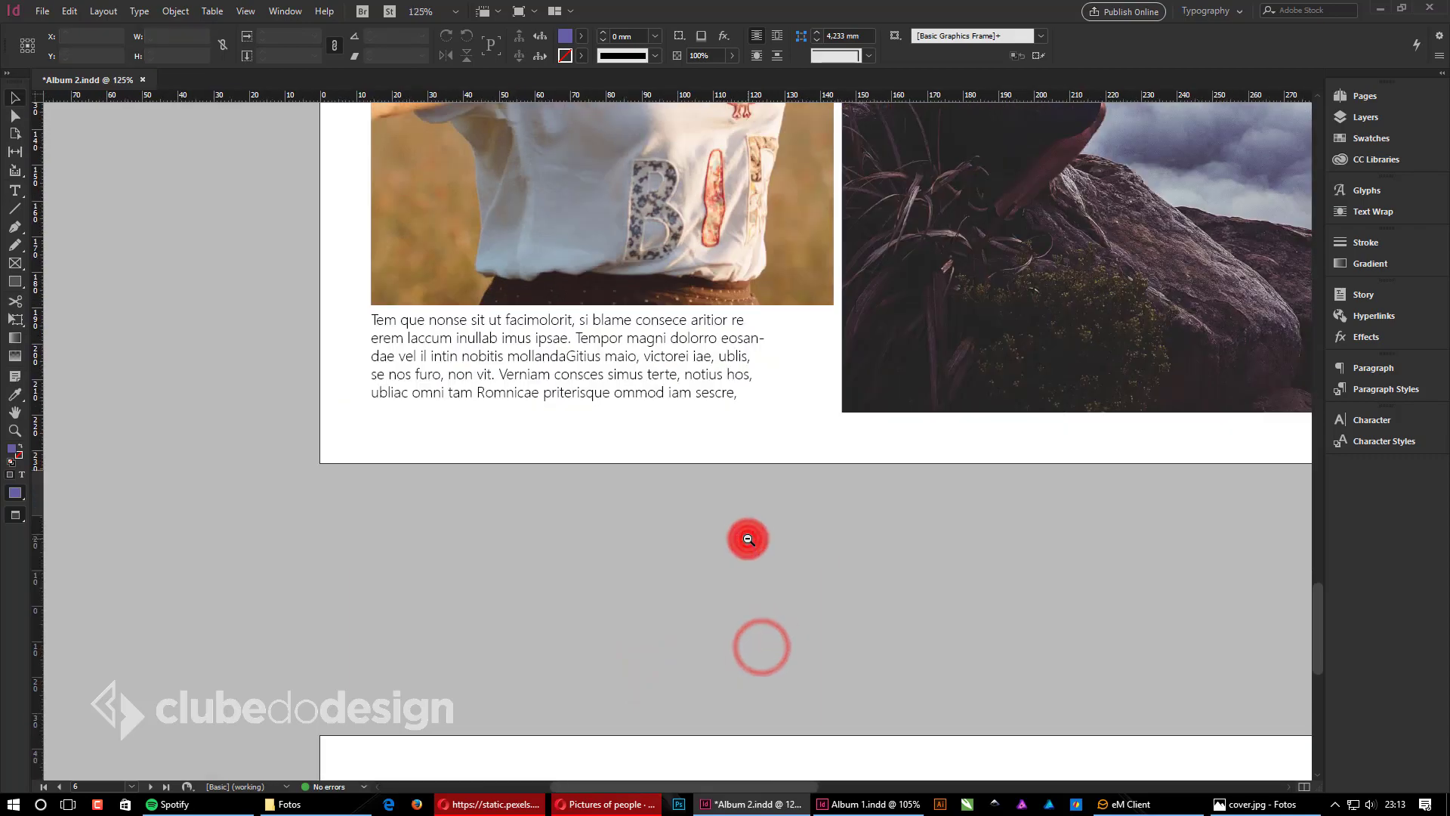
{"action": "left_click", "coordinate": [747, 538], "text": "ctrl+alt"}
{"action": "left_click", "coordinate": [748, 539], "text": "ctrl+alt"}
{"action": "left_click", "coordinate": [748, 538], "text": "ctrl+alt"}
{"action": "left_click", "coordinate": [748, 538], "text": "ctrl+alt"}
{"action": "left_click_drag", "start_coordinate": [903, 368], "coordinate": [752, 640]}
{"action": "left_click_drag", "start_coordinate": [726, 686], "coordinate": [785, 518]}
{"action": "left_click_drag", "start_coordinate": [743, 589], "coordinate": [832, 418]}
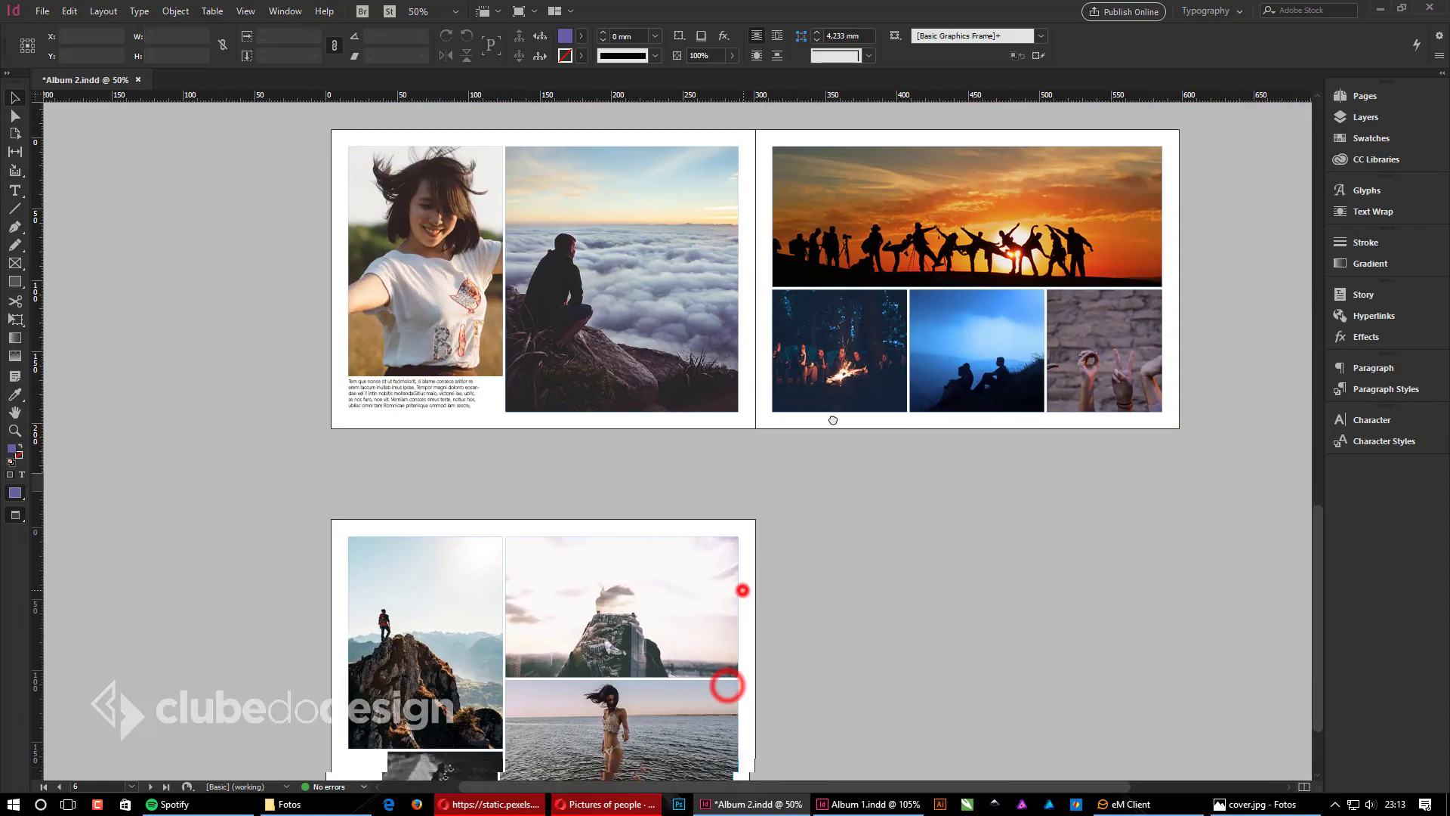
Step: Duplicate the caption onto the last page and align the copy to the left margin, beside the black-and-white photo of two children
{"action": "left_click_drag", "start_coordinate": [349, 363], "coordinate": [874, 674]}
{"action": "key", "text": "w"}
{"action": "left_click", "coordinate": [650, 576], "text": "ctrl+alt"}
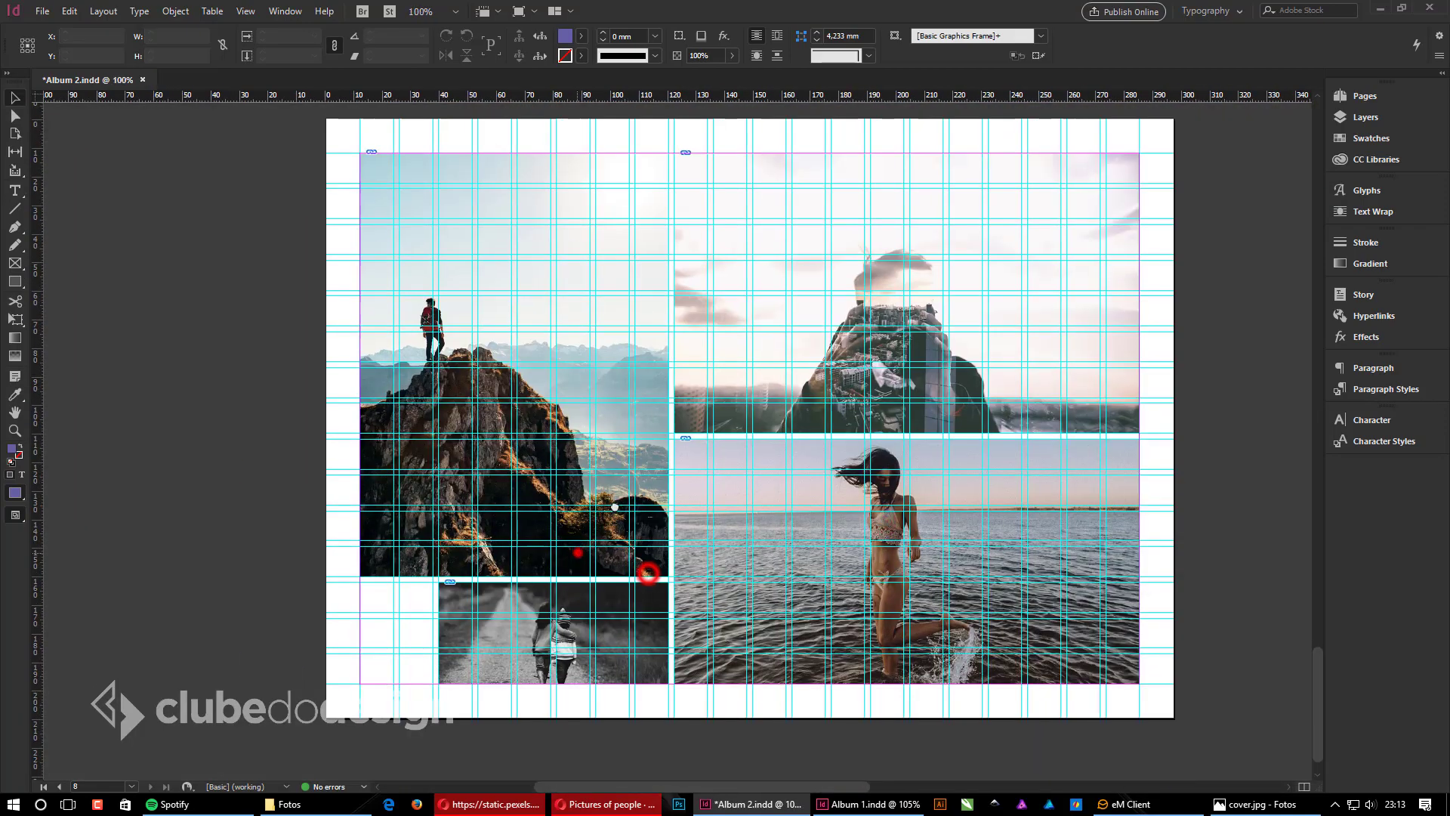
{"action": "left_click_drag", "start_coordinate": [579, 553], "coordinate": [619, 716]}
{"action": "left_click_drag", "start_coordinate": [645, 445], "coordinate": [627, 615]}
{"action": "left_click_drag", "start_coordinate": [523, 214], "coordinate": [478, 584]}
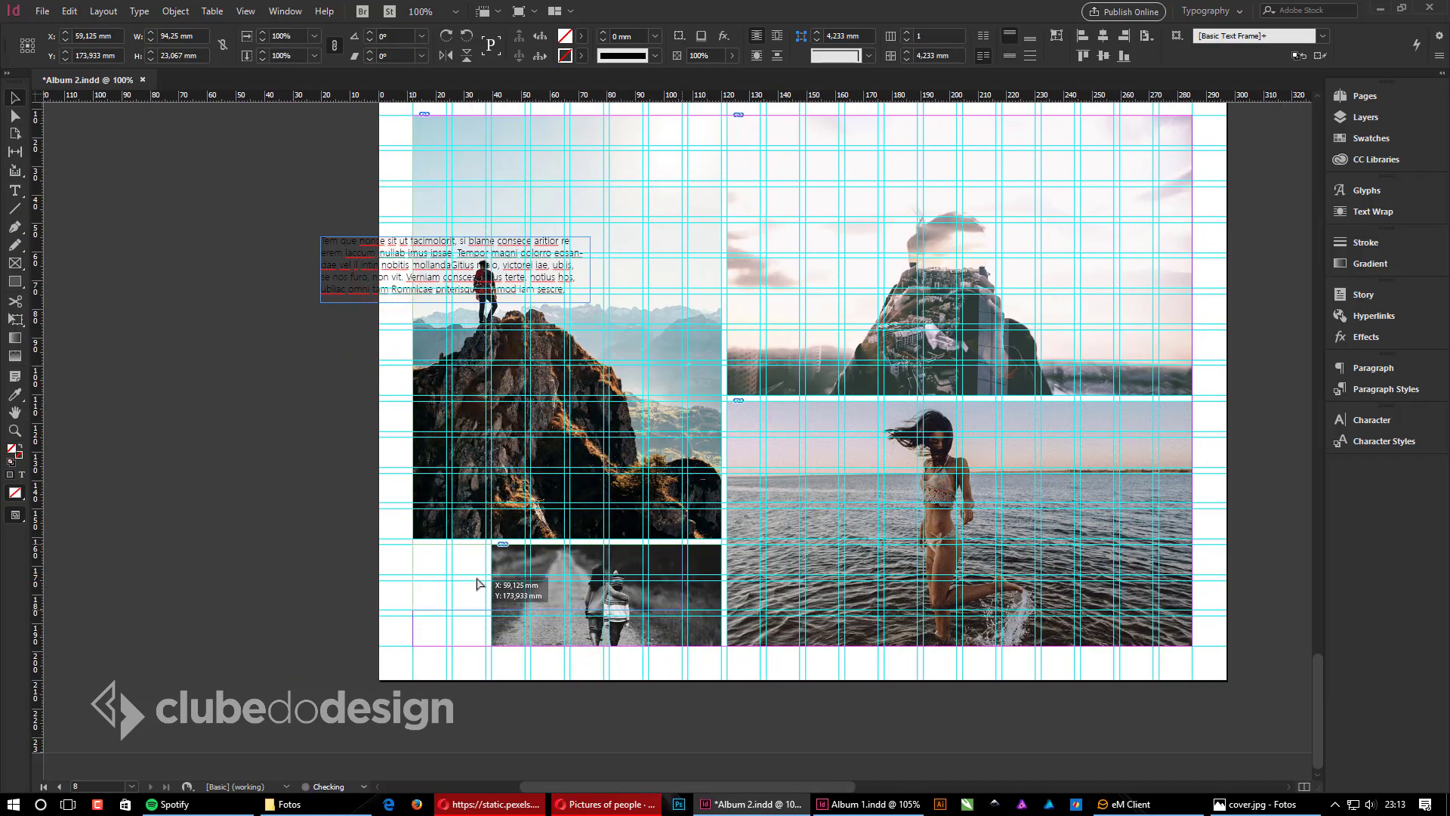
{"action": "left_click_drag", "start_coordinate": [398, 514], "coordinate": [744, 699]}
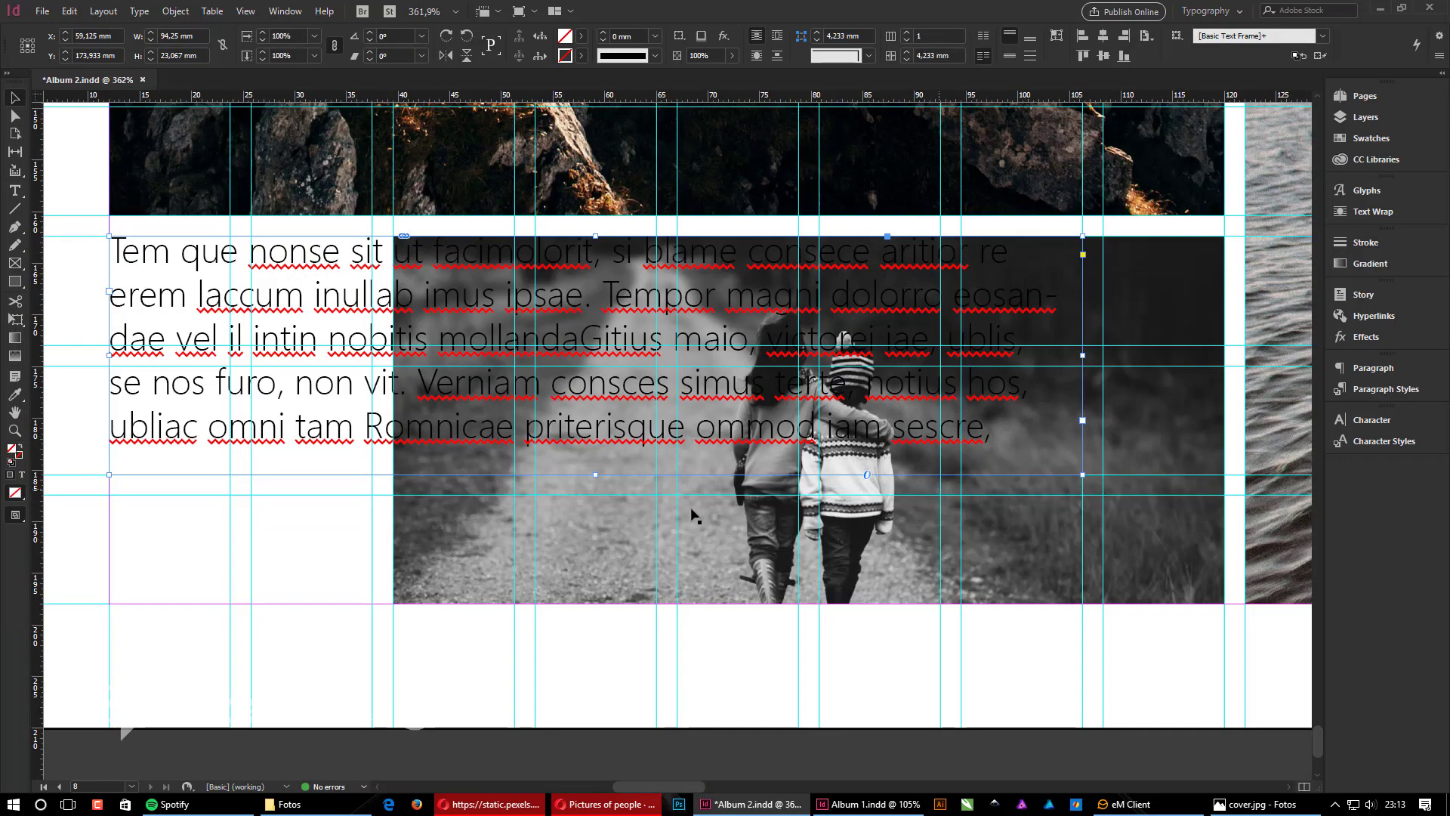
Step: Resize the last page's caption frame to 25.5 × 23.067 mm, filling the gap beside the black-and-white photo down to the bottom margin
{"action": "left_click_drag", "start_coordinate": [390, 424], "coordinate": [504, 424]}
{"action": "left_click_drag", "start_coordinate": [958, 491], "coordinate": [772, 515]}
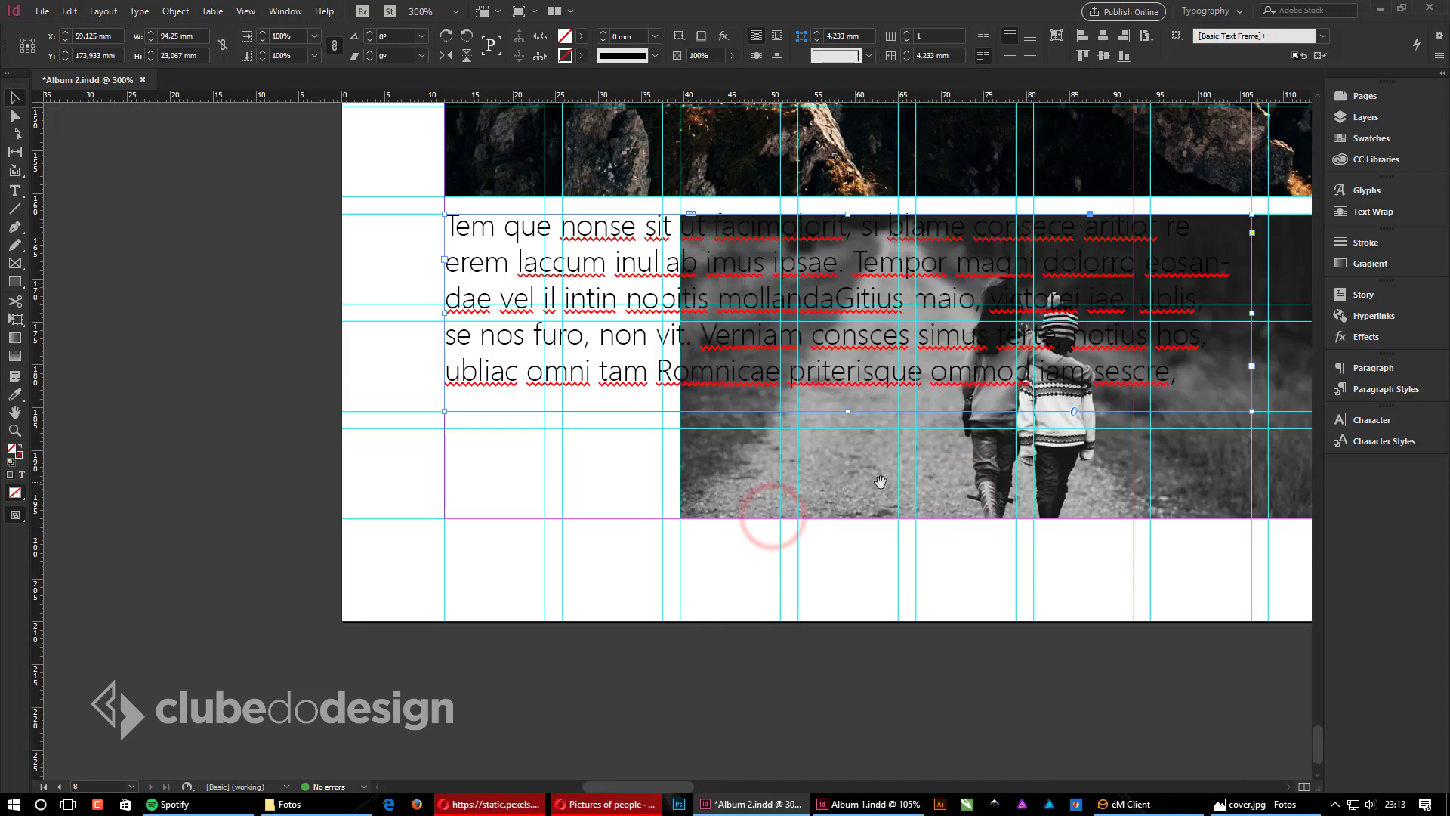
{"action": "left_click", "coordinate": [989, 435]}
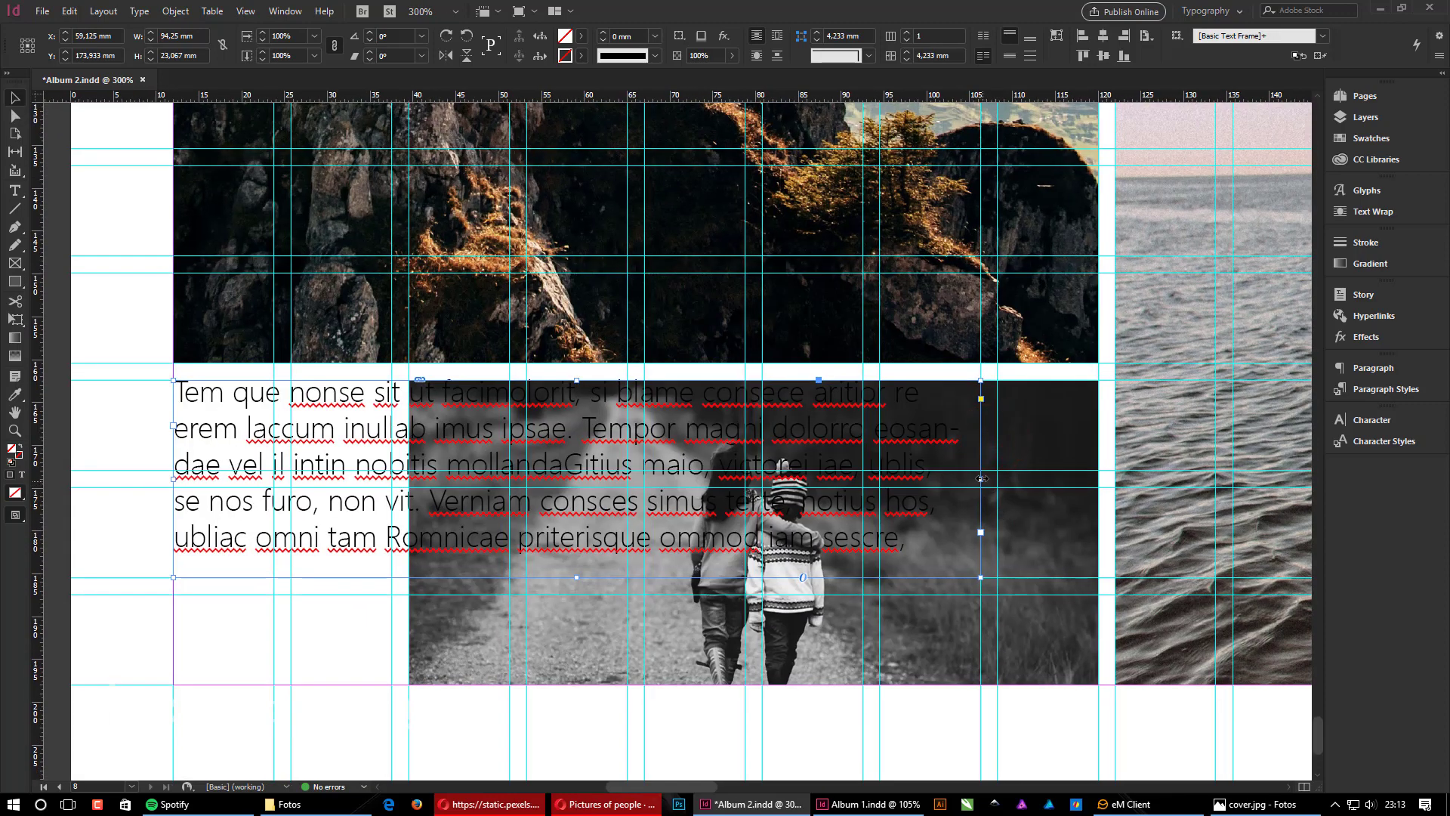
{"action": "left_click_drag", "start_coordinate": [981, 479], "coordinate": [391, 451]}
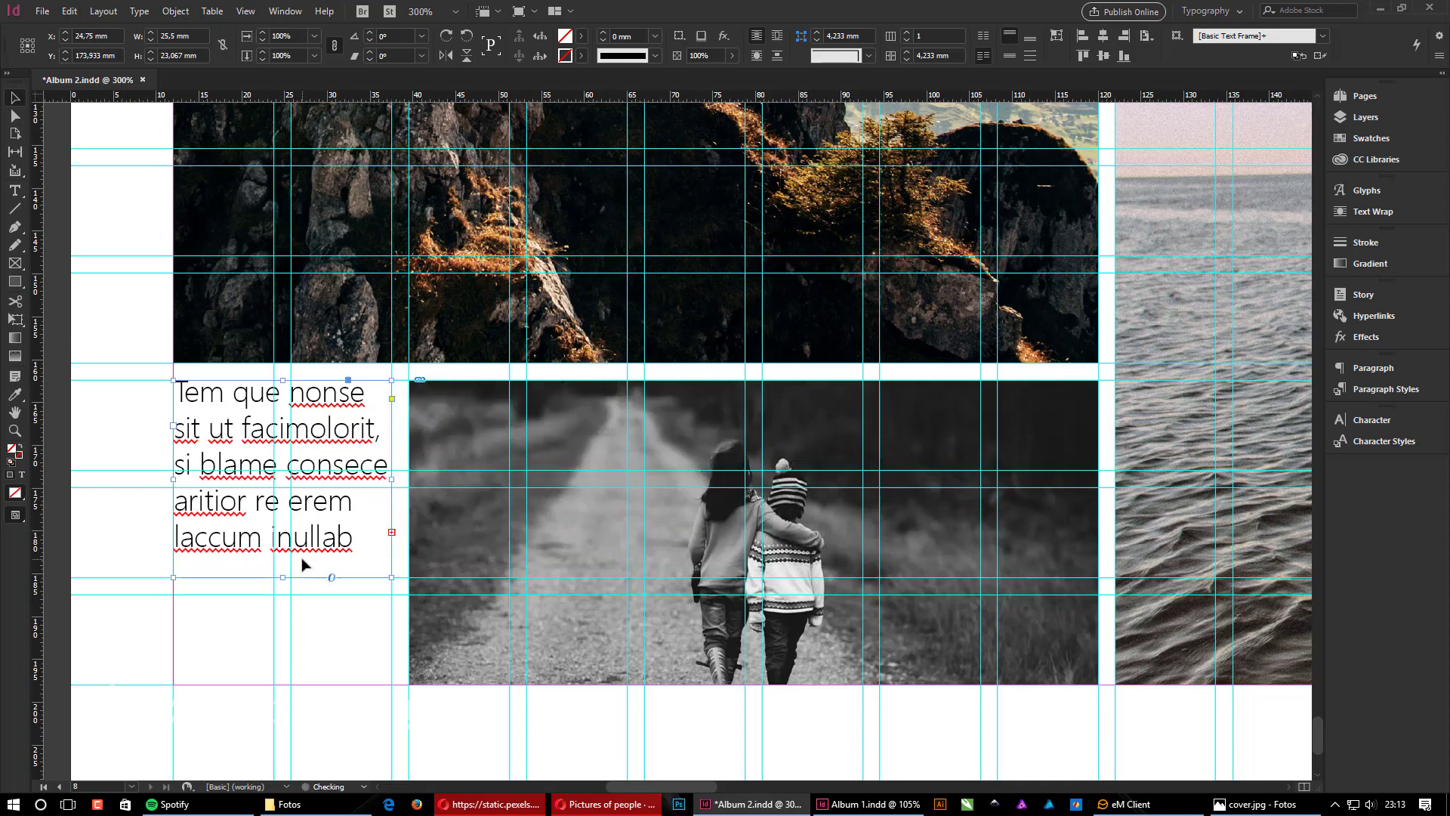
{"action": "left_click_drag", "start_coordinate": [283, 578], "coordinate": [260, 684]}
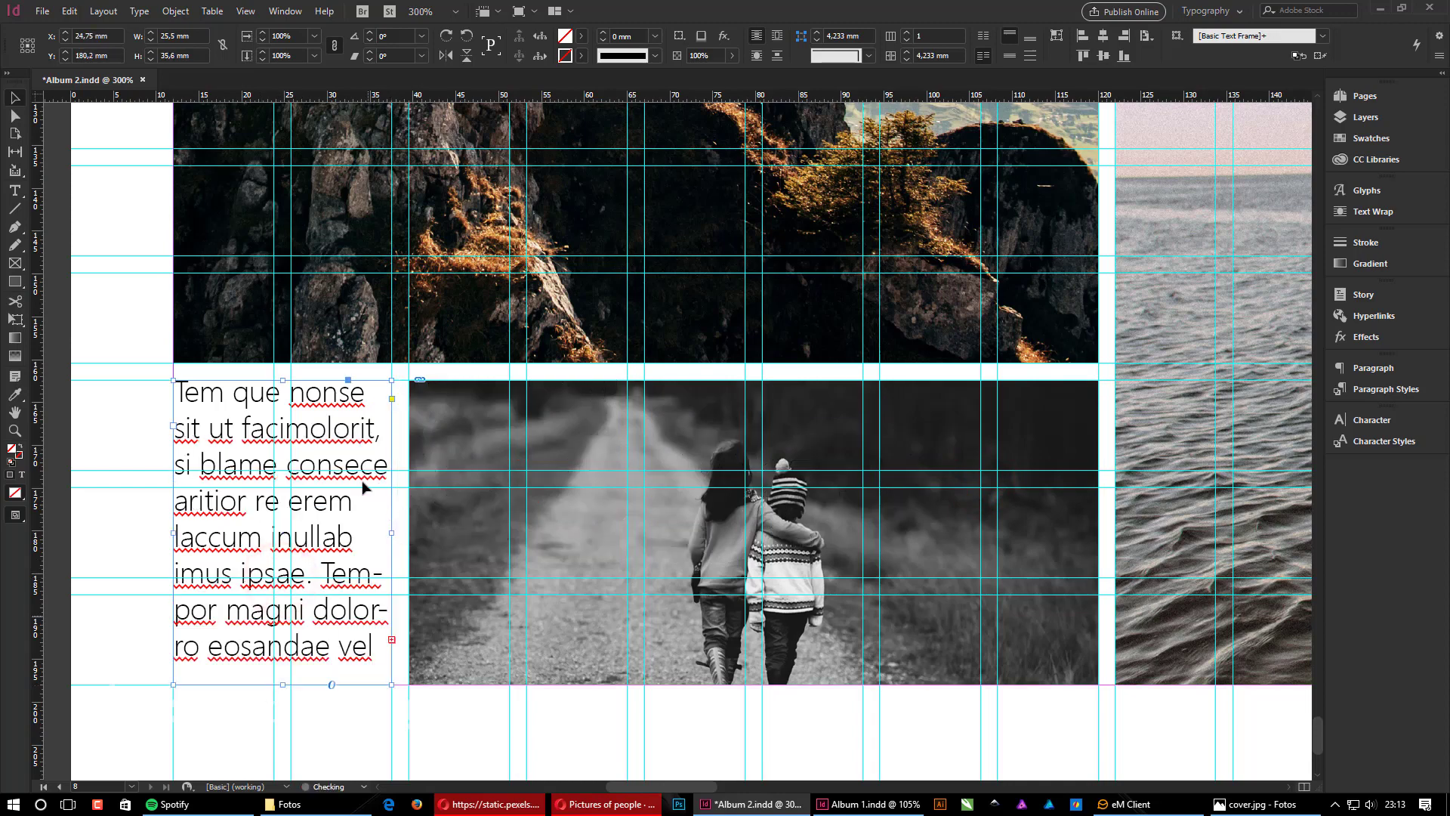
{"action": "left_click_drag", "start_coordinate": [284, 380], "coordinate": [285, 487]}
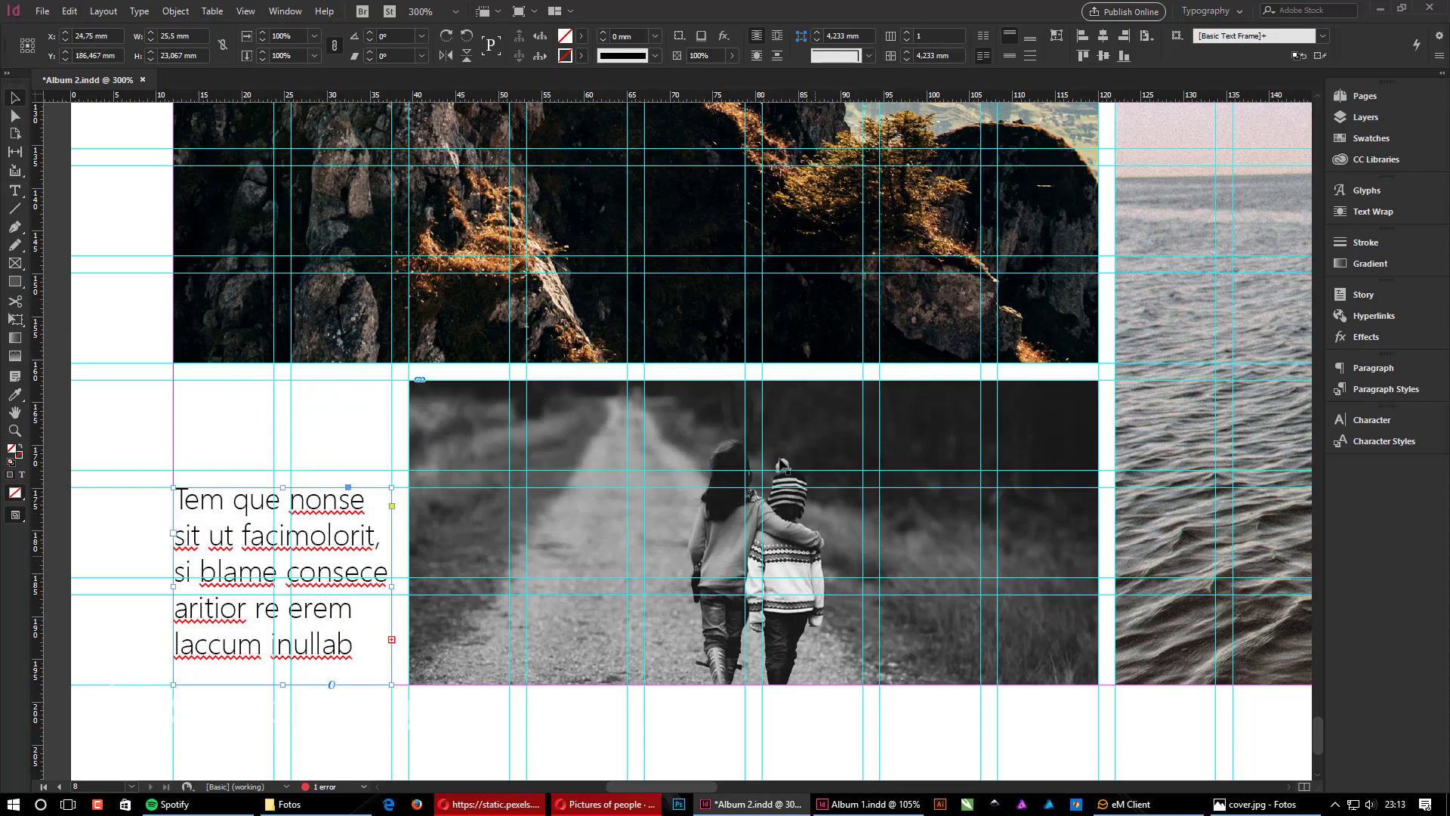
Step: Trim the caption beside the black-and-white photo so its text ends with "laccum inulla."
{"action": "left_click", "coordinate": [370, 640]}
{"action": "double_click", "coordinate": [341, 654]}
{"action": "key", "text": "BackSpace"}
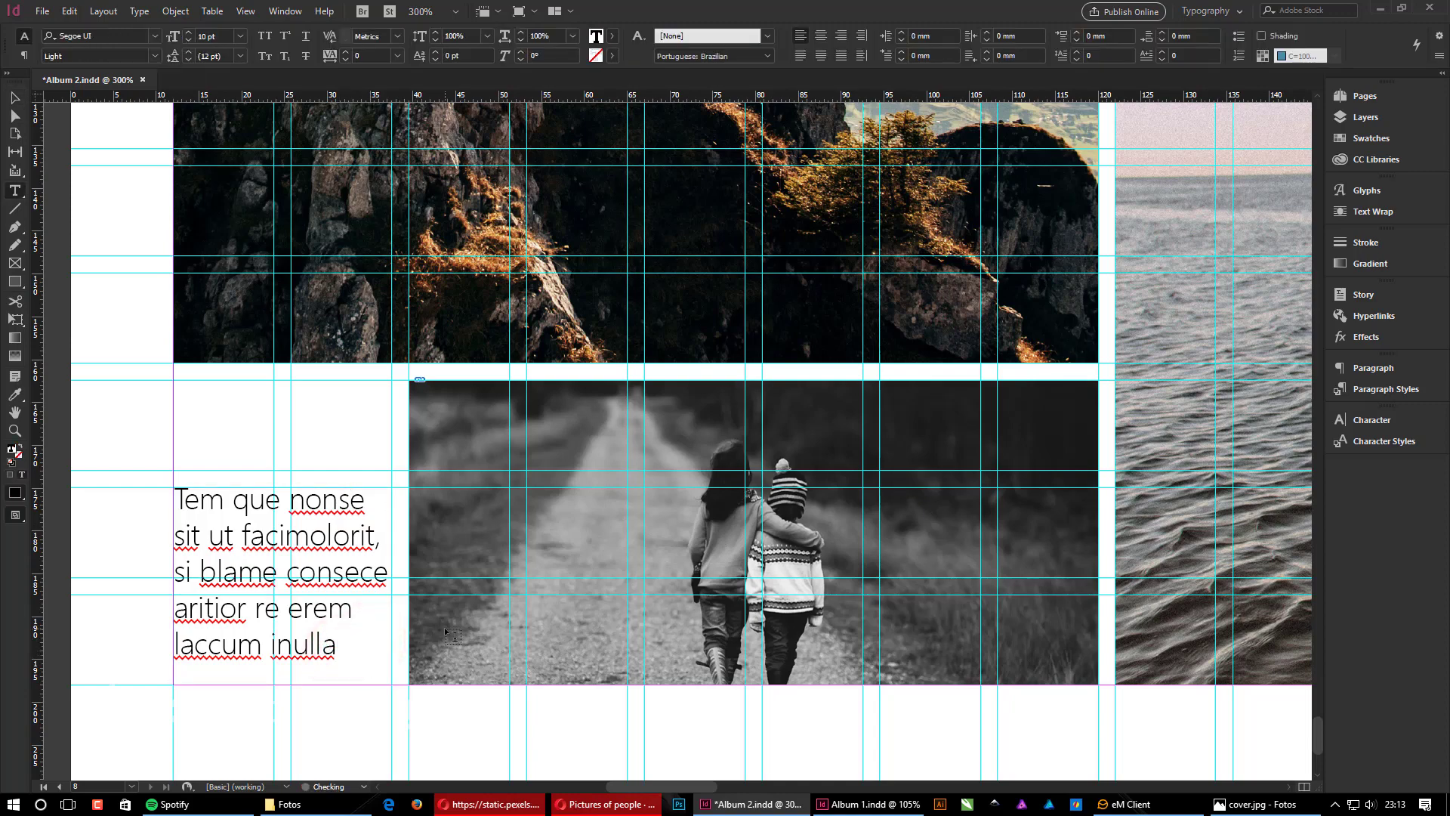
{"action": "type", "text": "."}
{"action": "key", "text": "Escape"}
{"action": "left_click", "coordinate": [371, 738]}
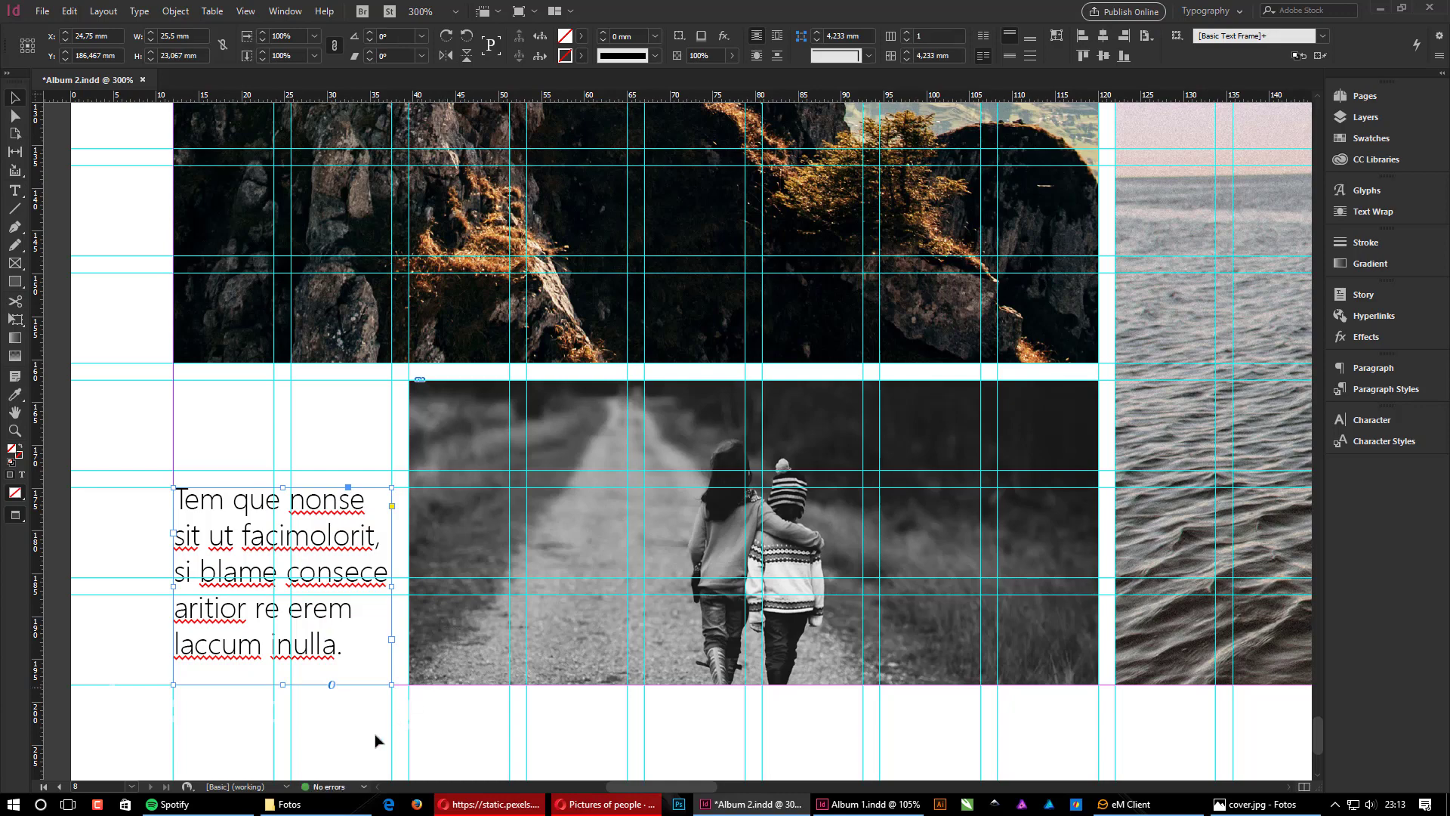
Step: Hide the guides and examine the captioned last page and the preceding spreads back to the yellow wall photo
{"action": "key", "text": "w"}
{"action": "scroll", "coordinate": [621, 573], "scroll_direction": "down", "scroll_amount": 3}
{"action": "left_click_drag", "start_coordinate": [621, 572], "coordinate": [861, 473]}
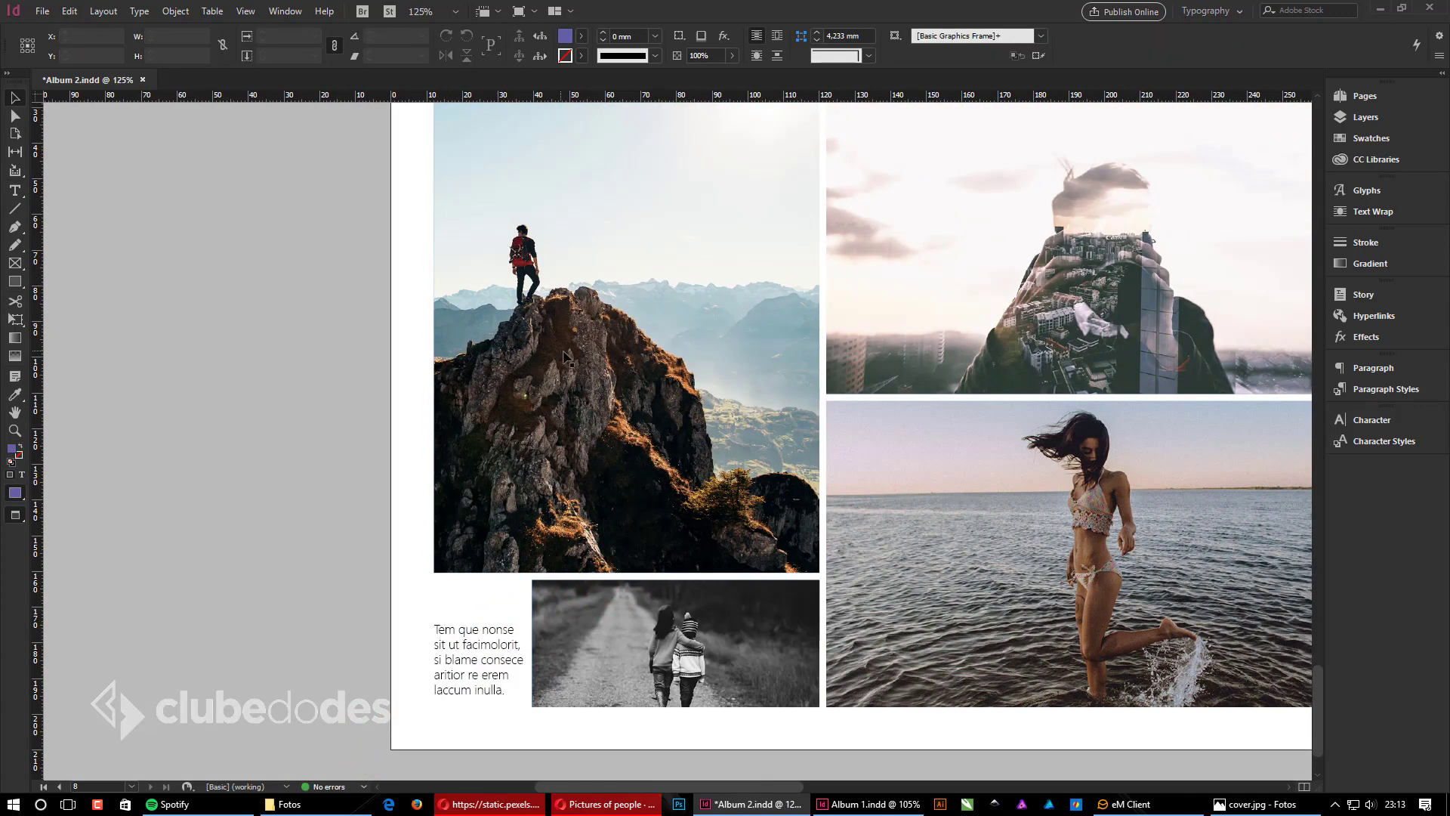
{"action": "left_click_drag", "start_coordinate": [810, 573], "coordinate": [726, 598]}
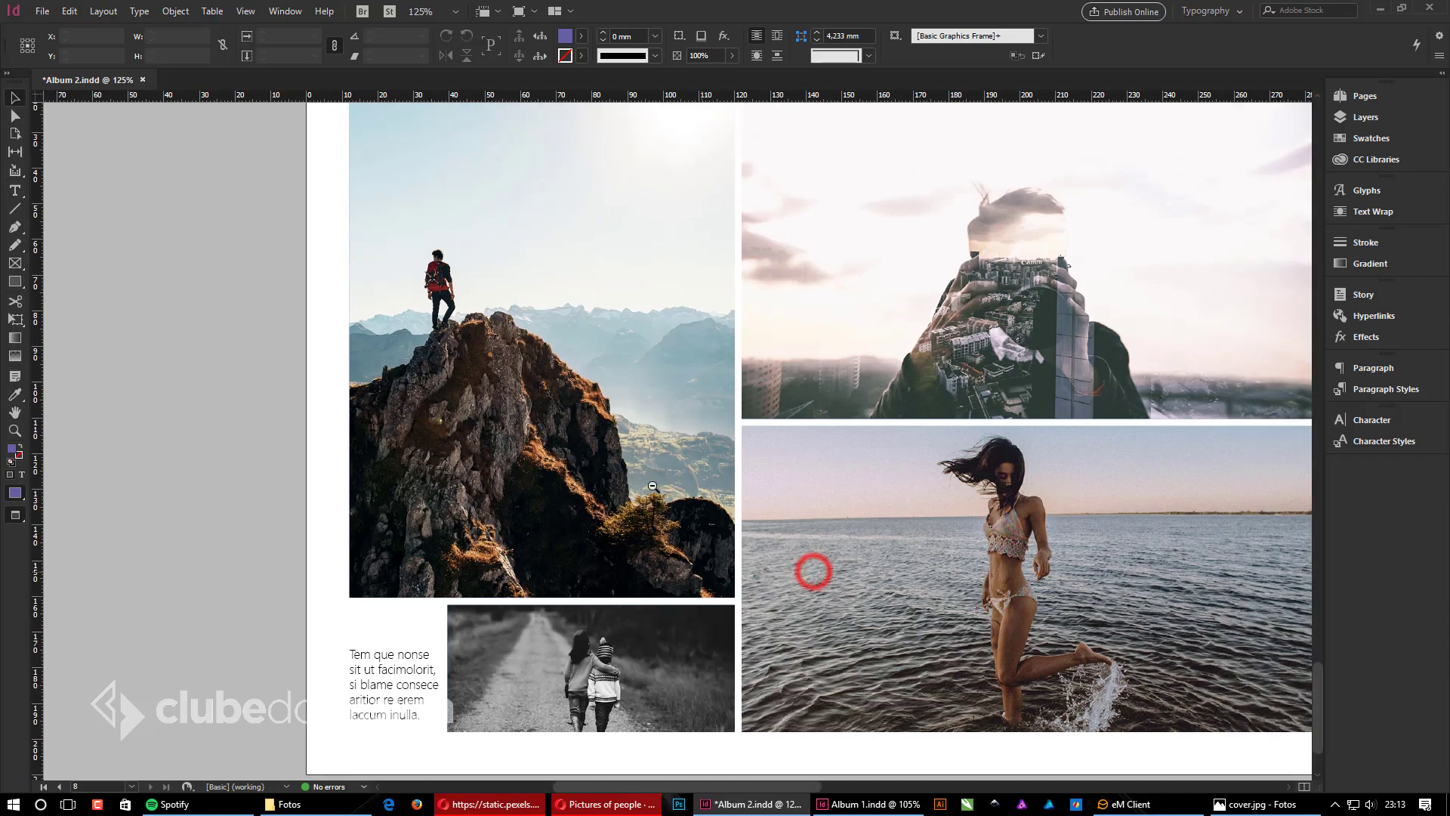
{"action": "scroll", "coordinate": [650, 486], "scroll_direction": "down", "scroll_amount": 1}
{"action": "left_click_drag", "start_coordinate": [650, 486], "coordinate": [650, 520]}
{"action": "left_click_drag", "start_coordinate": [699, 392], "coordinate": [589, 664]}
{"action": "left_click_drag", "start_coordinate": [508, 320], "coordinate": [403, 687]}
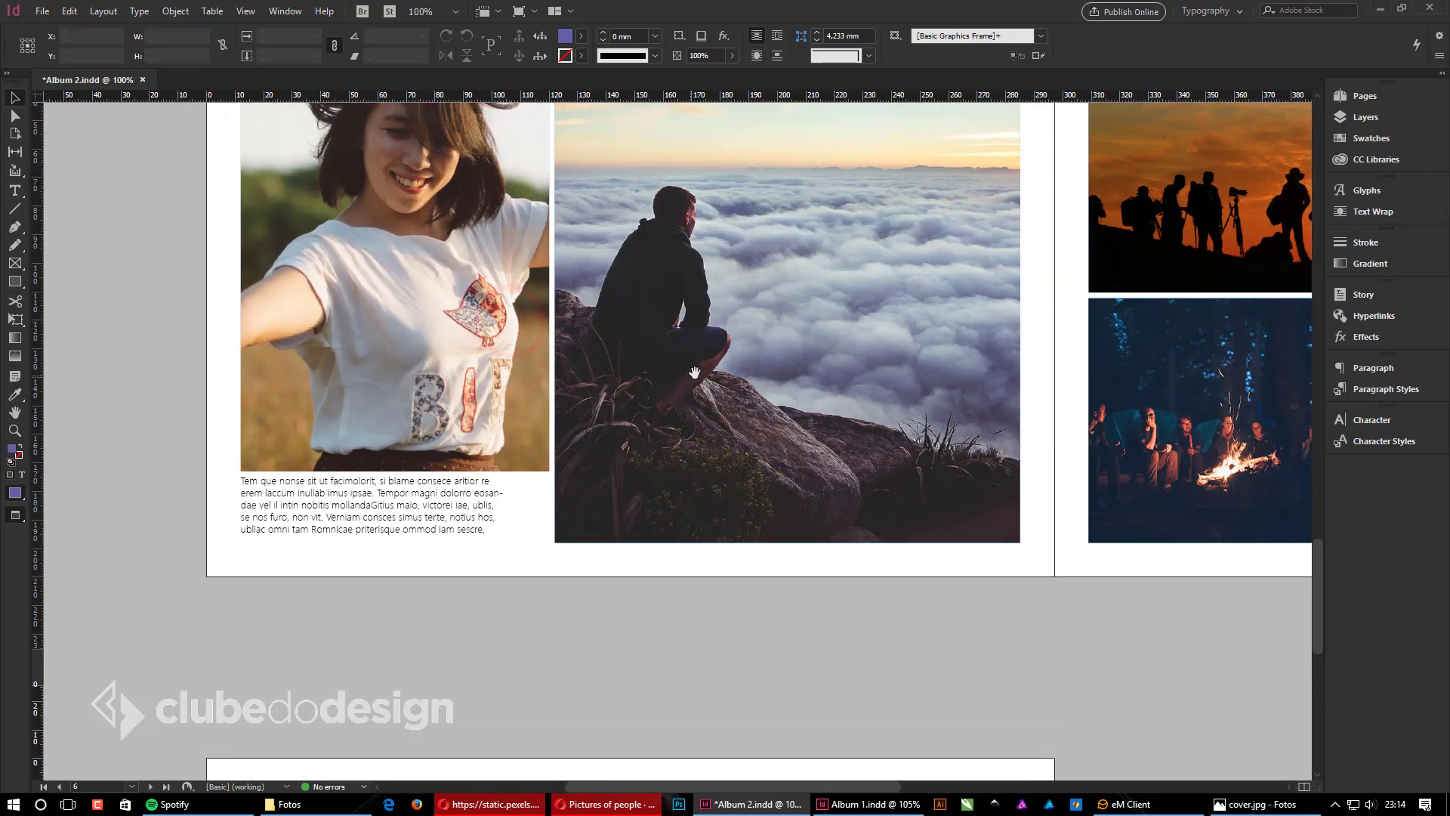
{"action": "left_click_drag", "start_coordinate": [693, 389], "coordinate": [570, 794]}
{"action": "left_click_drag", "start_coordinate": [573, 412], "coordinate": [559, 786]}
{"action": "left_click_drag", "start_coordinate": [251, 424], "coordinate": [386, 596]}
{"action": "left_click_drag", "start_coordinate": [678, 280], "coordinate": [678, 503]}
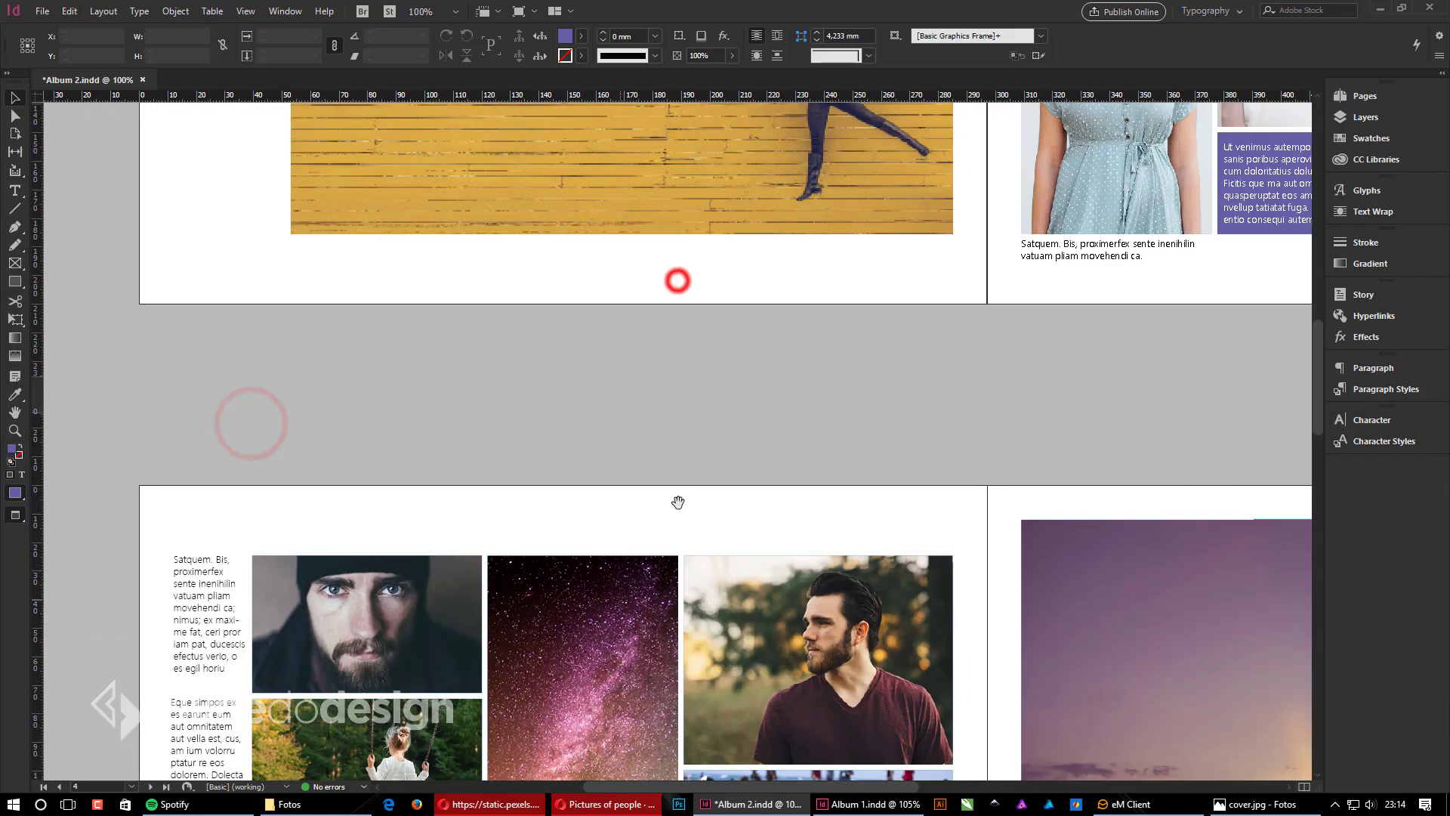
{"action": "left_click_drag", "start_coordinate": [709, 440], "coordinate": [634, 718]}
{"action": "left_click_drag", "start_coordinate": [596, 521], "coordinate": [672, 740]}
Step: Show the paragraph styles and check the captions on the spread with the yellow wall photo
{"action": "left_click", "coordinate": [1398, 397]}
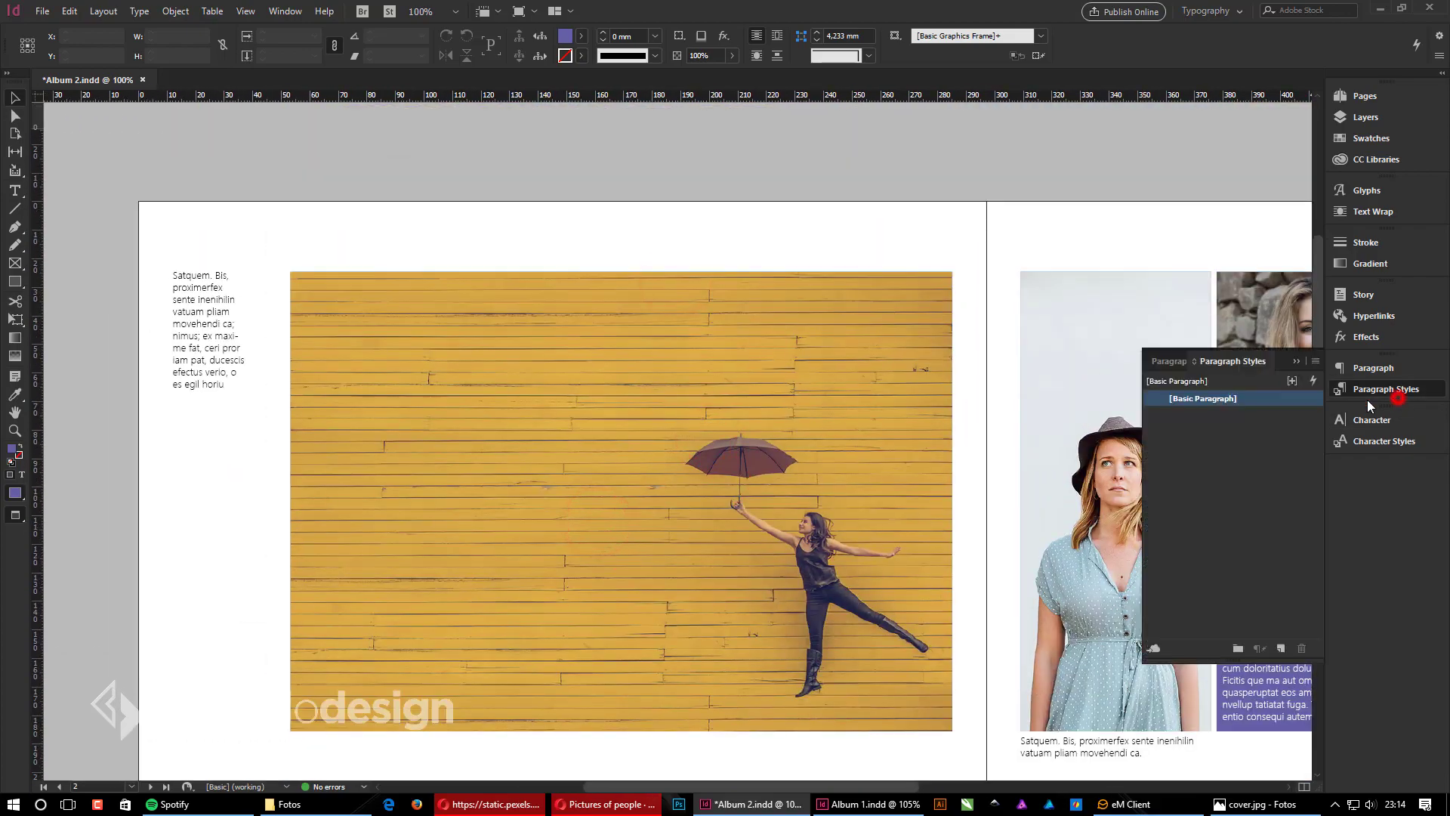
{"action": "scroll", "coordinate": [756, 432], "scroll_direction": "down", "scroll_amount": 10}
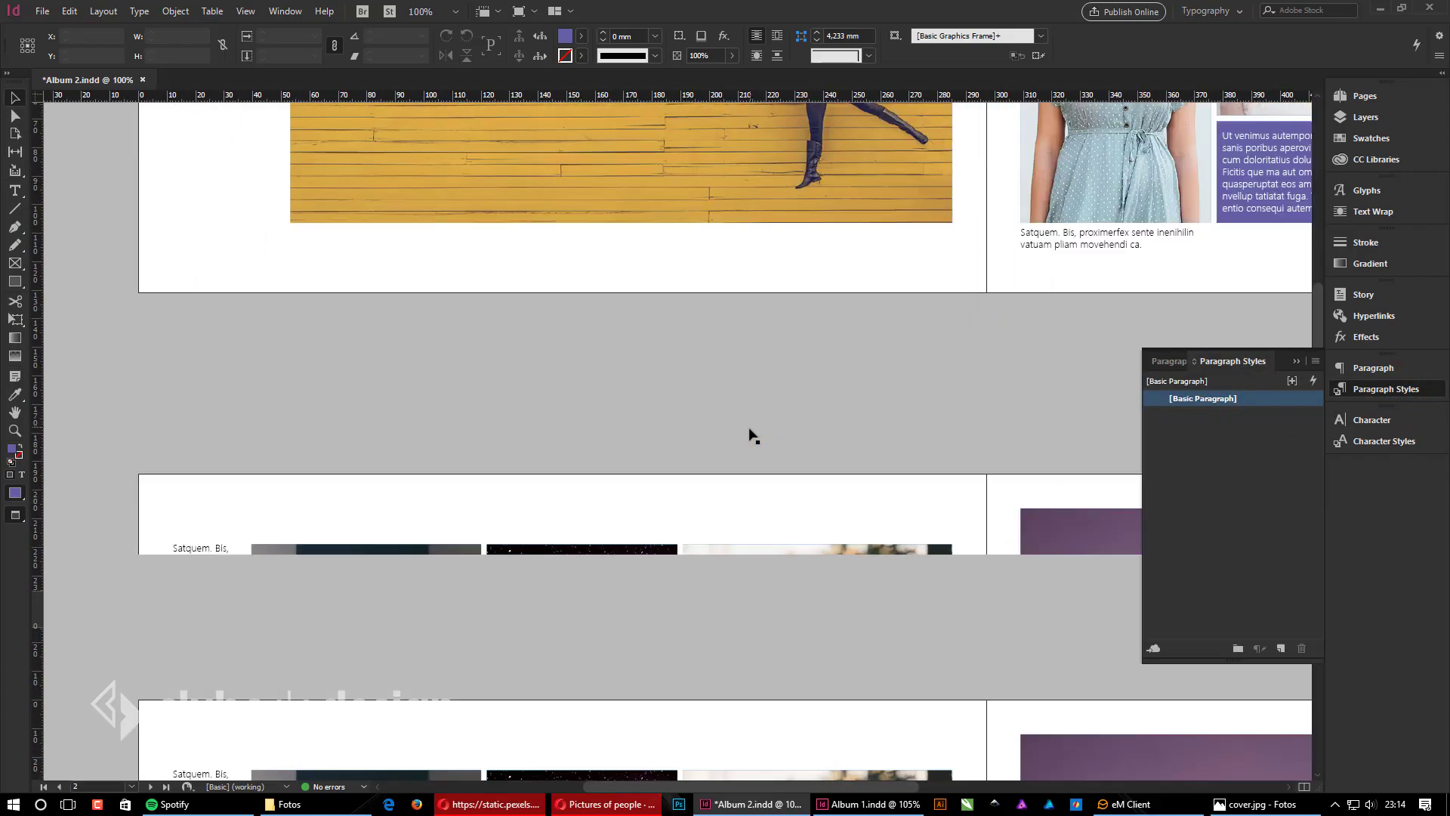
{"action": "scroll", "coordinate": [951, 484], "scroll_direction": "up", "scroll_amount": 8}
{"action": "left_click_drag", "start_coordinate": [974, 440], "coordinate": [365, 488]}
{"action": "left_click_drag", "start_coordinate": [520, 473], "coordinate": [502, 538]}
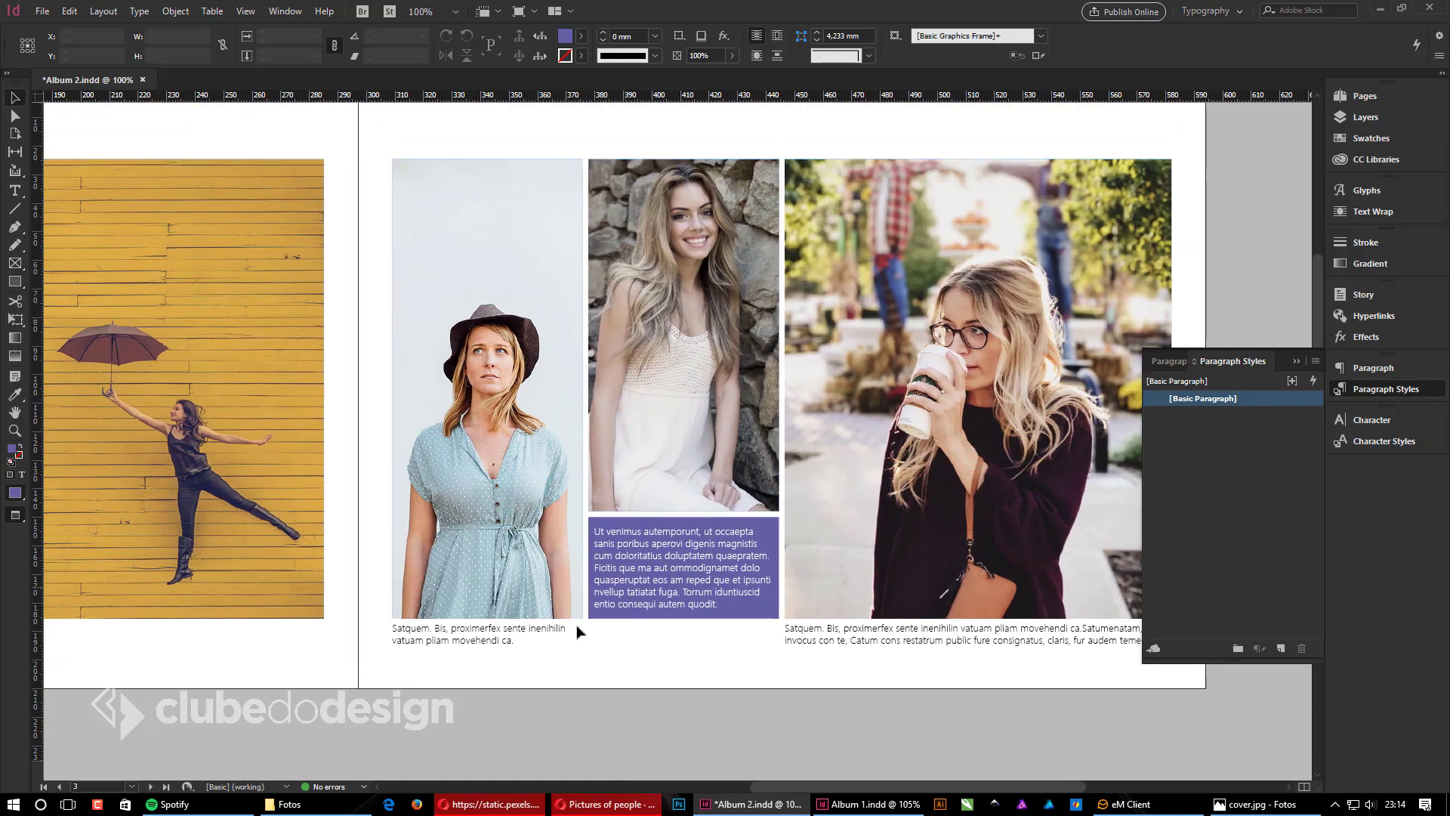
{"action": "left_click_drag", "start_coordinate": [317, 531], "coordinate": [797, 550]}
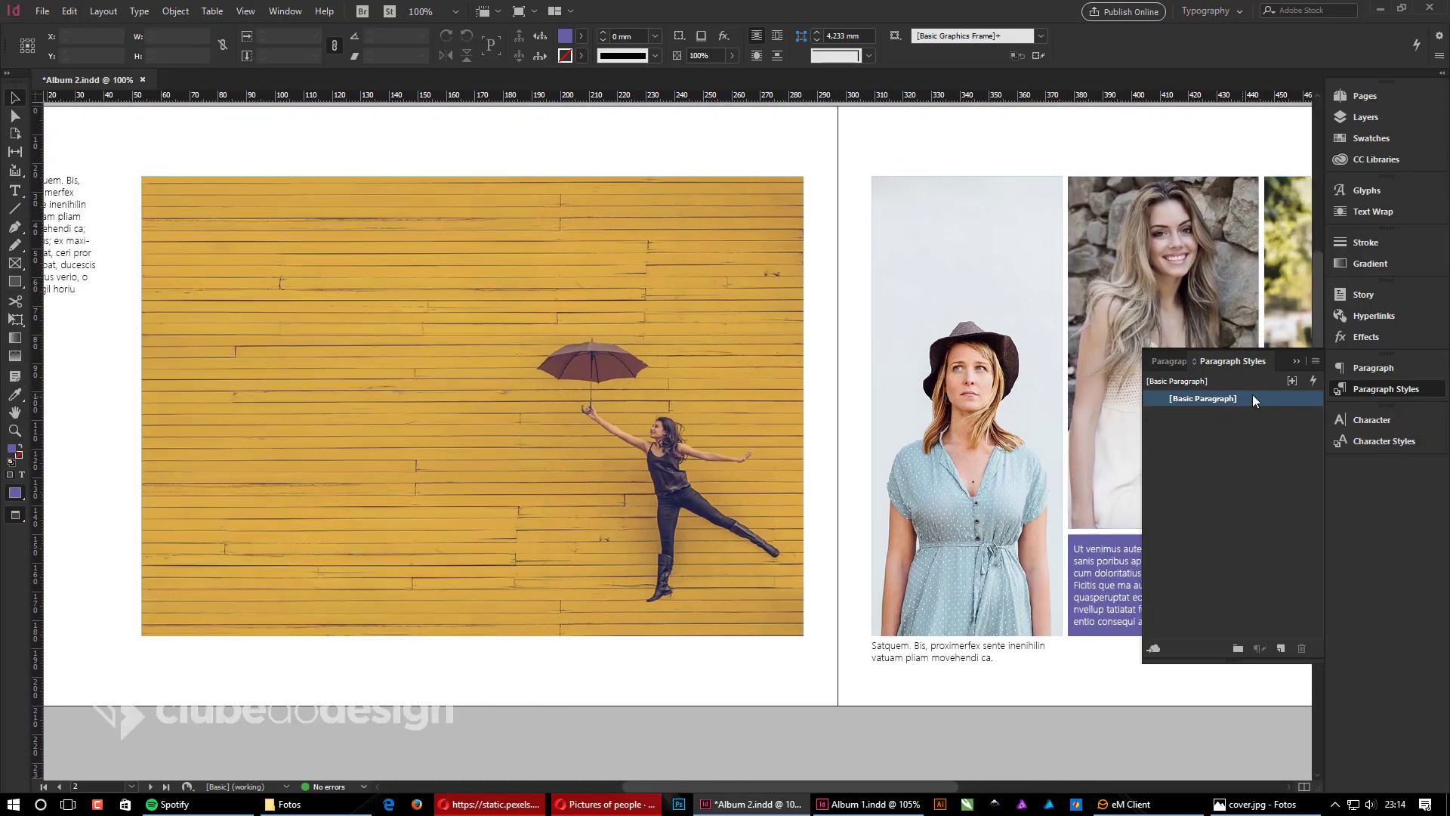
{"action": "left_click", "coordinate": [973, 654]}
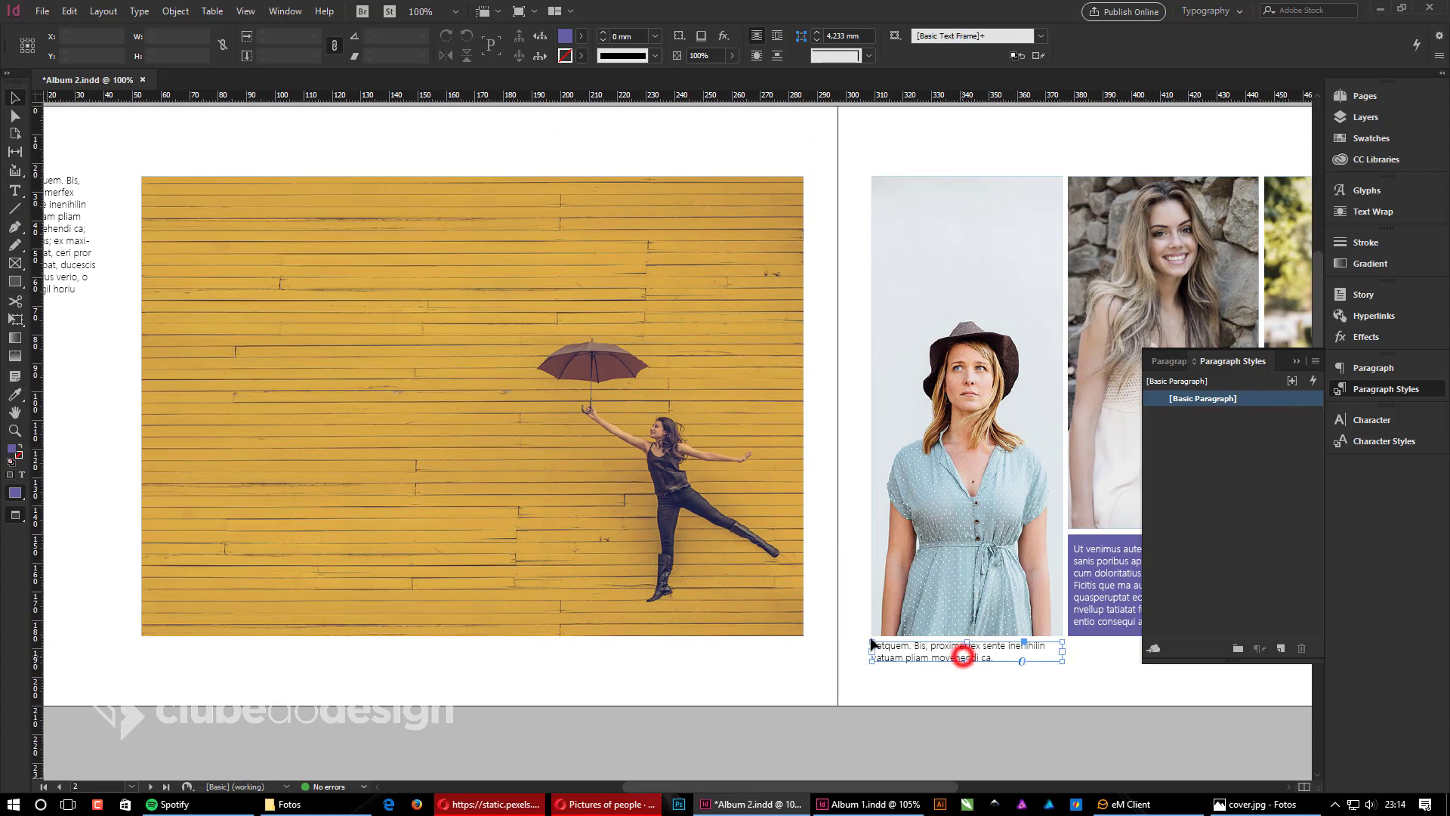
{"action": "left_click", "coordinate": [87, 262]}
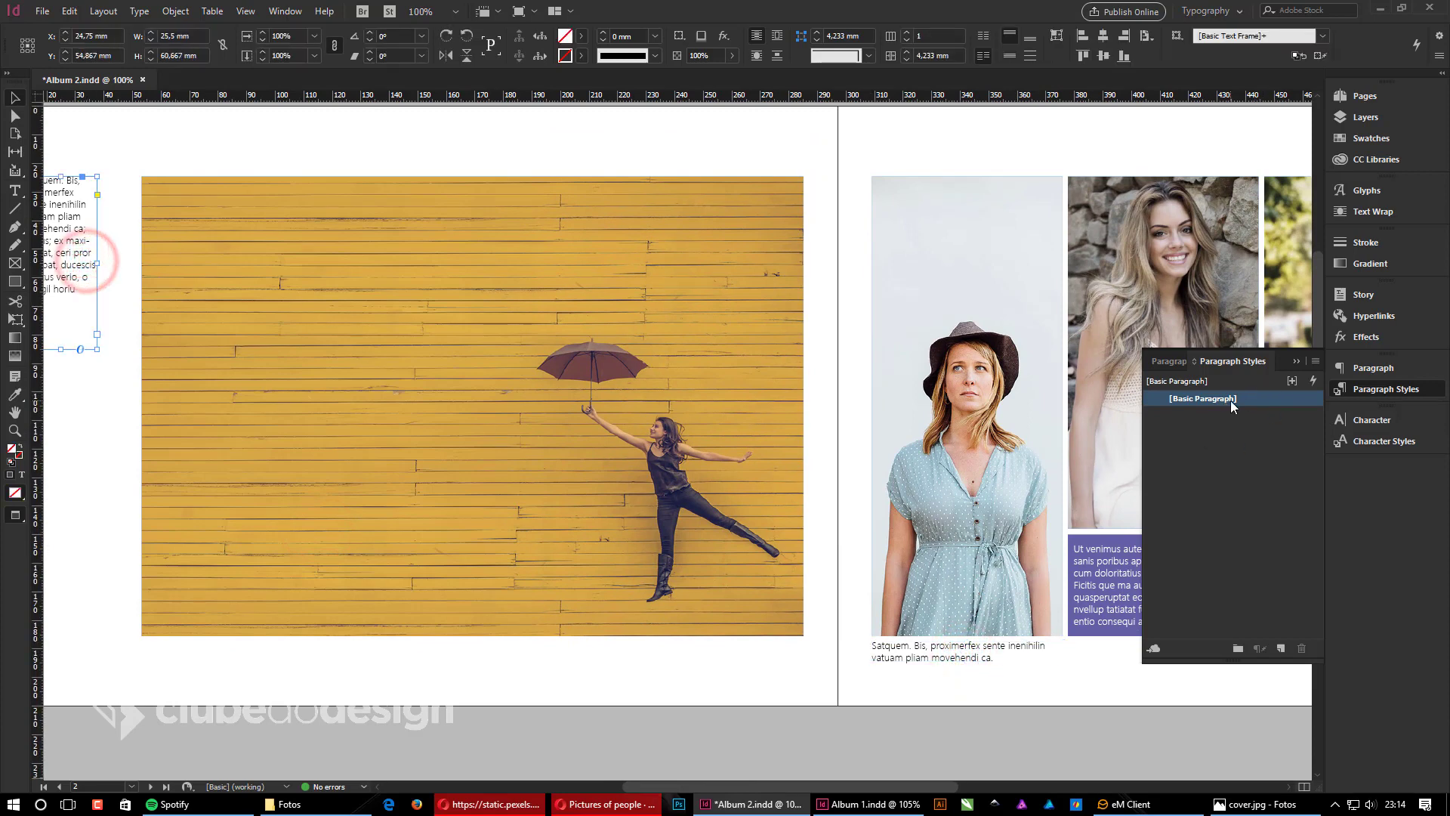
{"action": "left_click", "coordinate": [672, 682]}
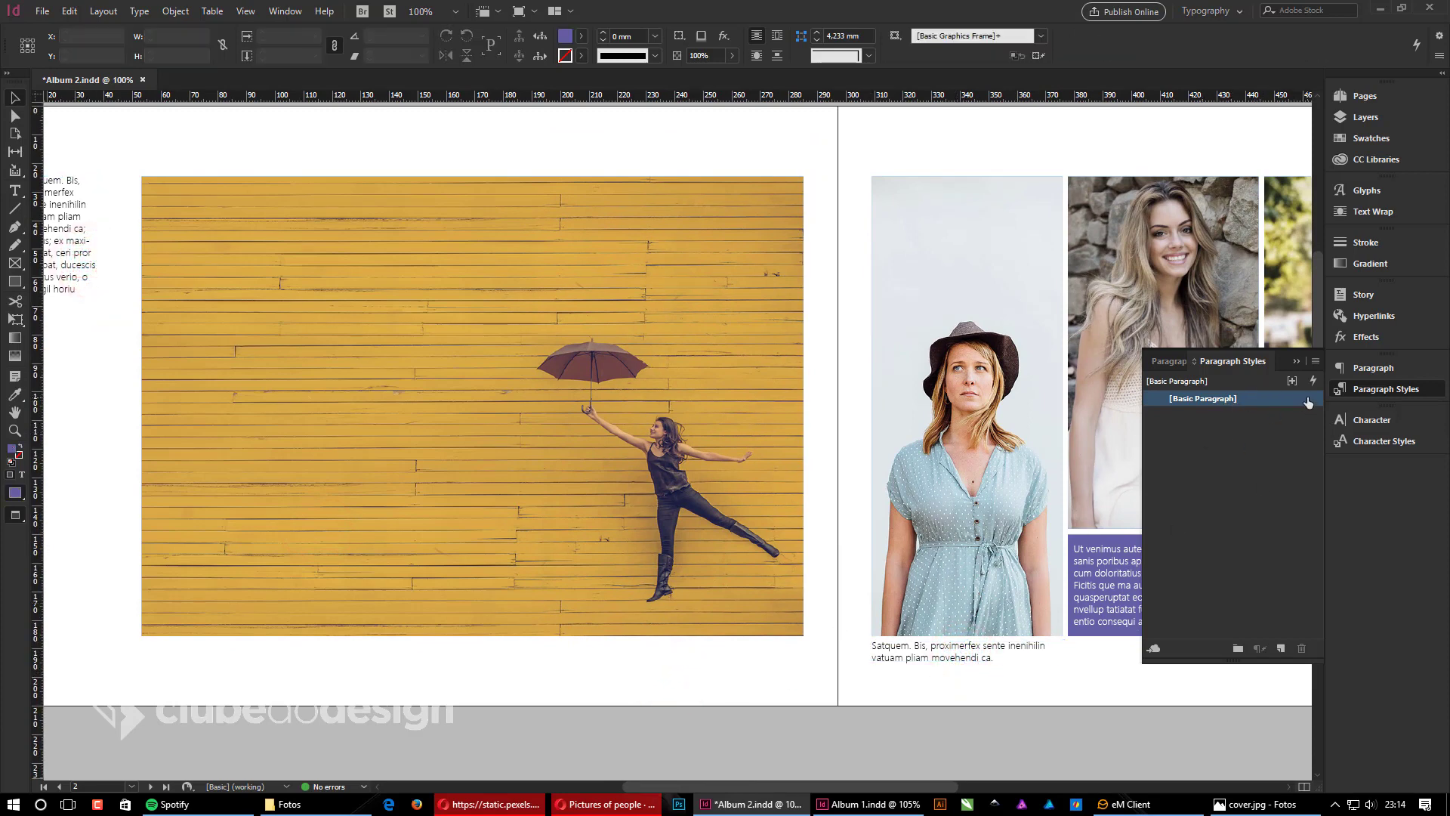
Step: Set the [Basic Paragraph] style's font size to 9 pt
{"action": "double_click", "coordinate": [1308, 401]}
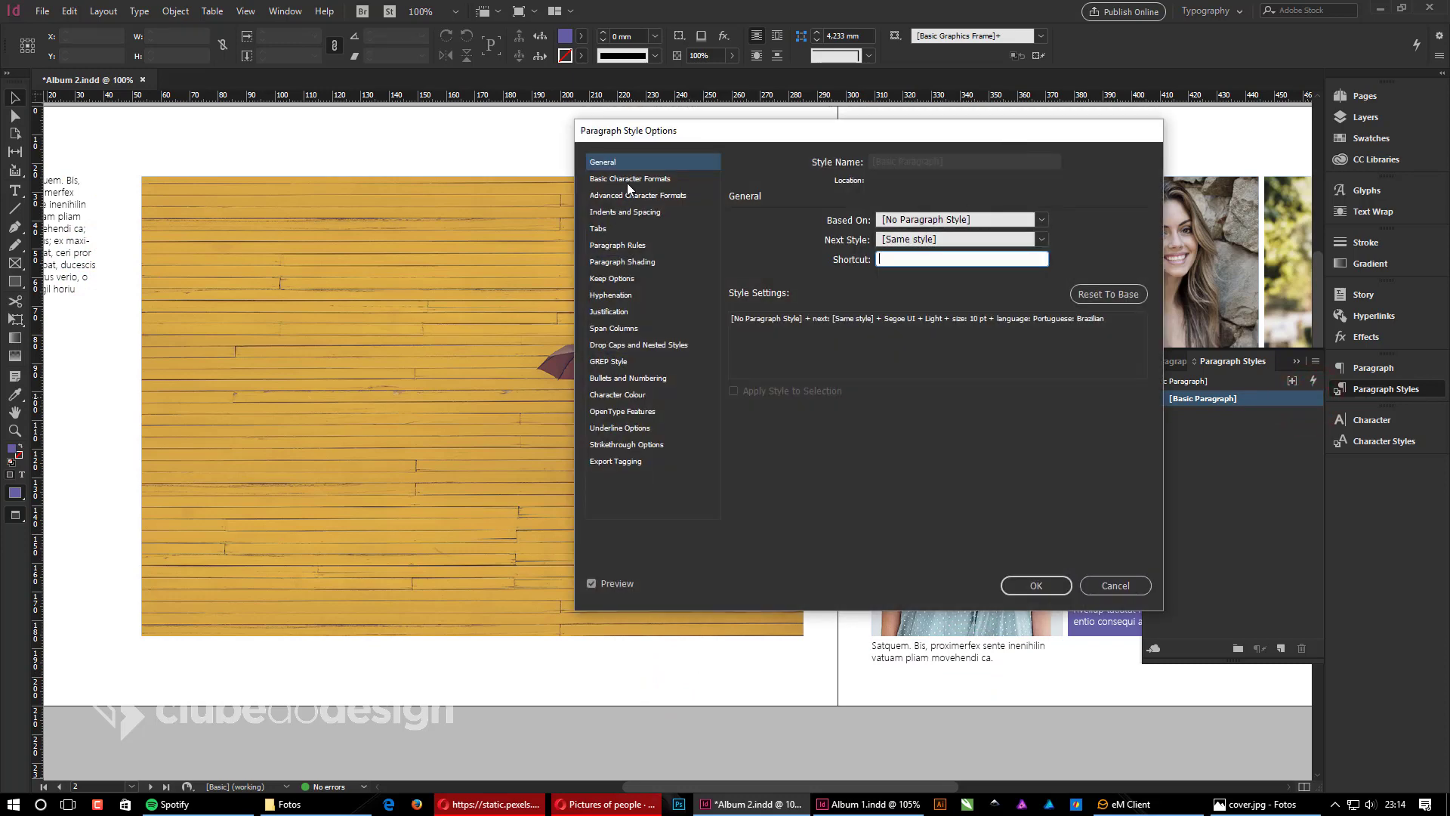
{"action": "left_click", "coordinate": [632, 178]}
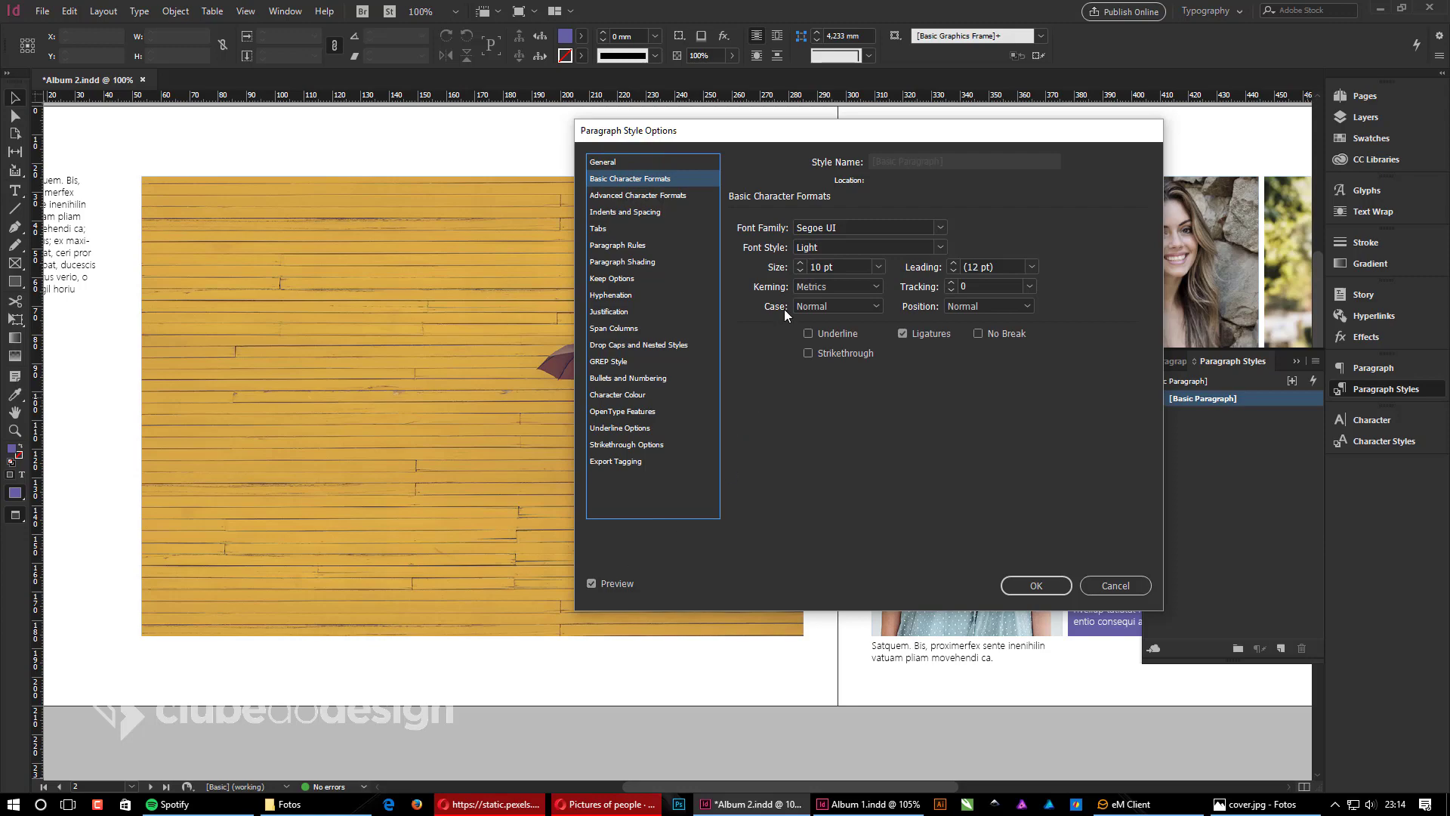
{"action": "left_click", "coordinate": [801, 270]}
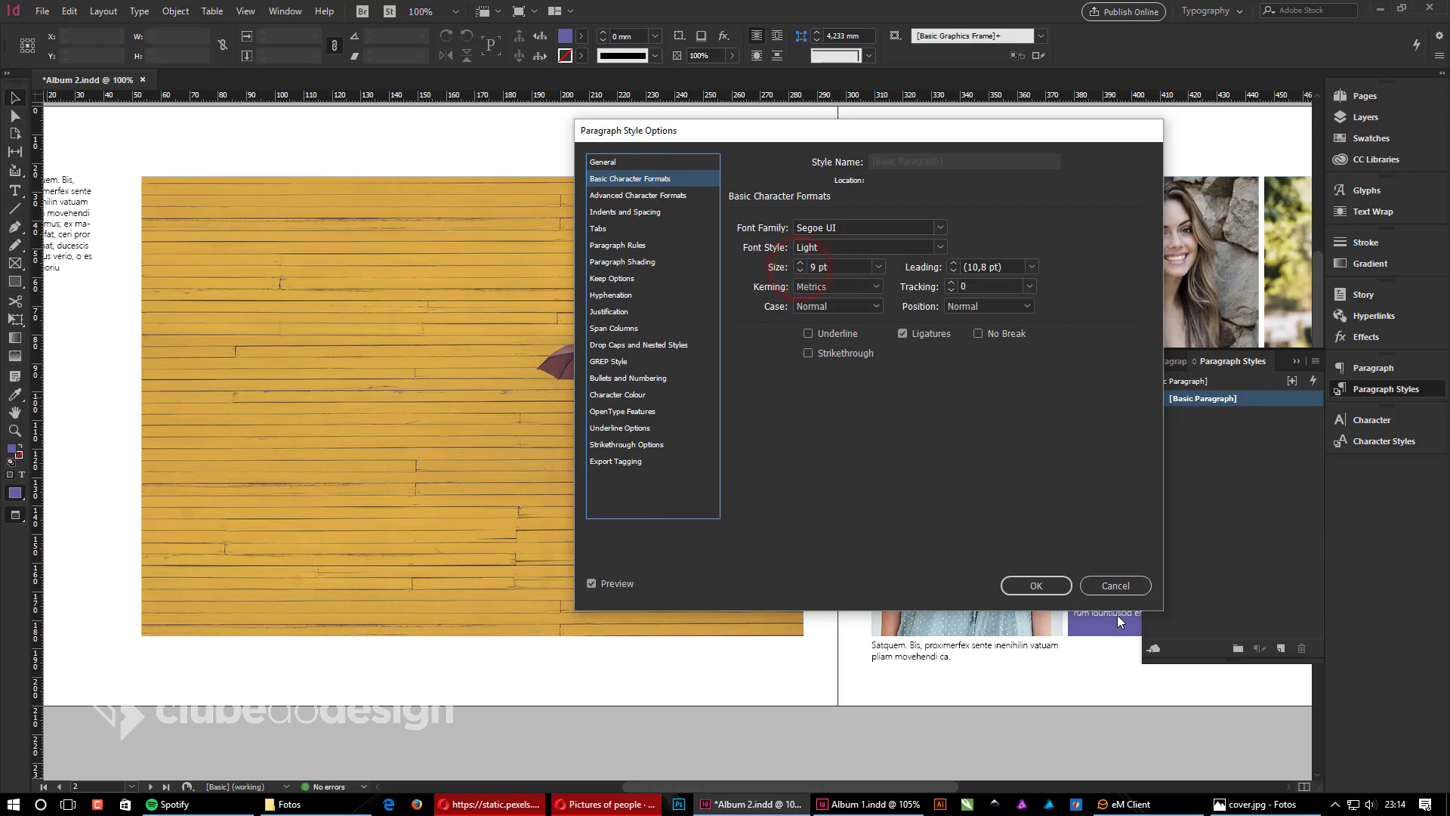
{"action": "left_click", "coordinate": [1034, 587]}
Step: Check the captions on all spreads through to the last page at the smaller text size
{"action": "left_click_drag", "start_coordinate": [1041, 680], "coordinate": [602, 592]}
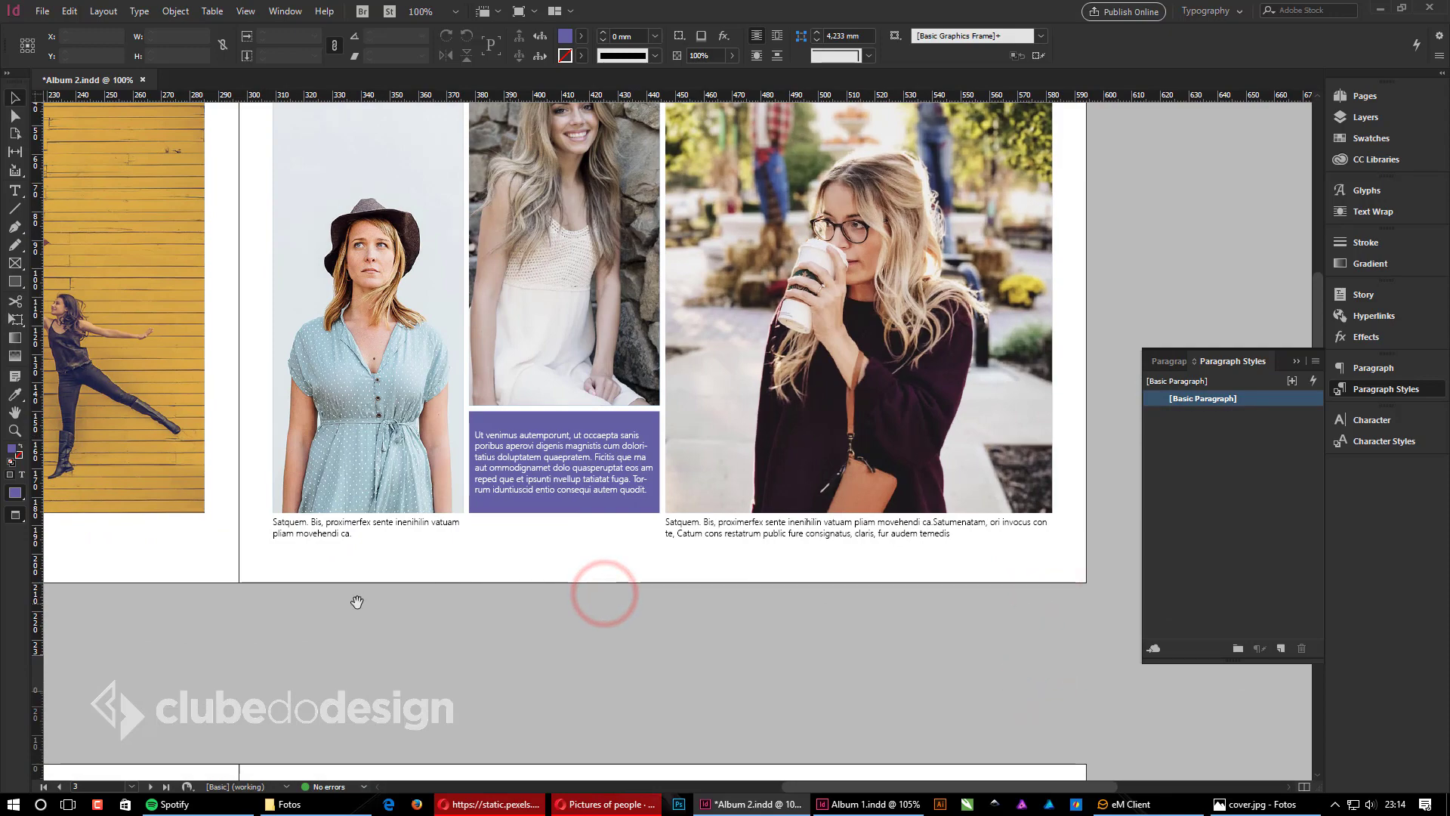
{"action": "left_click_drag", "start_coordinate": [360, 601], "coordinate": [841, 102]}
{"action": "left_click_drag", "start_coordinate": [463, 556], "coordinate": [906, 491]}
{"action": "left_click_drag", "start_coordinate": [803, 518], "coordinate": [726, 518]}
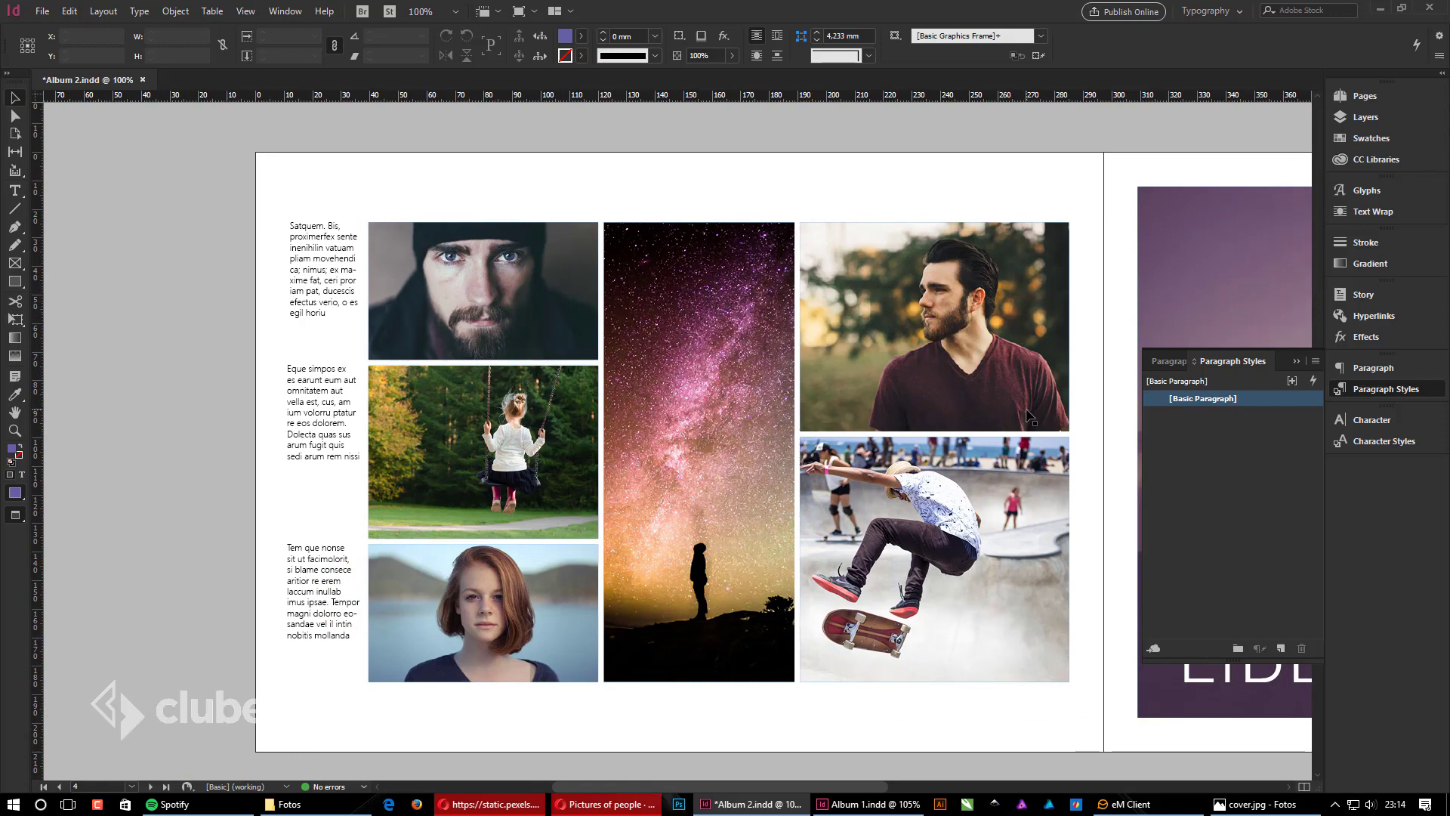
{"action": "scroll", "coordinate": [957, 436], "scroll_direction": "down", "scroll_amount": 5}
{"action": "left_click_drag", "start_coordinate": [955, 424], "coordinate": [524, 547]}
{"action": "left_click_drag", "start_coordinate": [711, 443], "coordinate": [414, 591]}
{"action": "left_click_drag", "start_coordinate": [420, 590], "coordinate": [323, 771]}
{"action": "left_click_drag", "start_coordinate": [595, 574], "coordinate": [709, 325]}
{"action": "left_click_drag", "start_coordinate": [537, 450], "coordinate": [718, 192]}
{"action": "left_click_drag", "start_coordinate": [446, 512], "coordinate": [614, 265]}
{"action": "left_click_drag", "start_coordinate": [415, 589], "coordinate": [565, 408]}
{"action": "left_click_drag", "start_coordinate": [521, 434], "coordinate": [91, 577]}
{"action": "left_click_drag", "start_coordinate": [534, 560], "coordinate": [482, 407]}
{"action": "left_click_drag", "start_coordinate": [337, 521], "coordinate": [838, 111]}
{"action": "left_click_drag", "start_coordinate": [460, 564], "coordinate": [670, 365]}
{"action": "left_click_drag", "start_coordinate": [477, 476], "coordinate": [735, 480]}
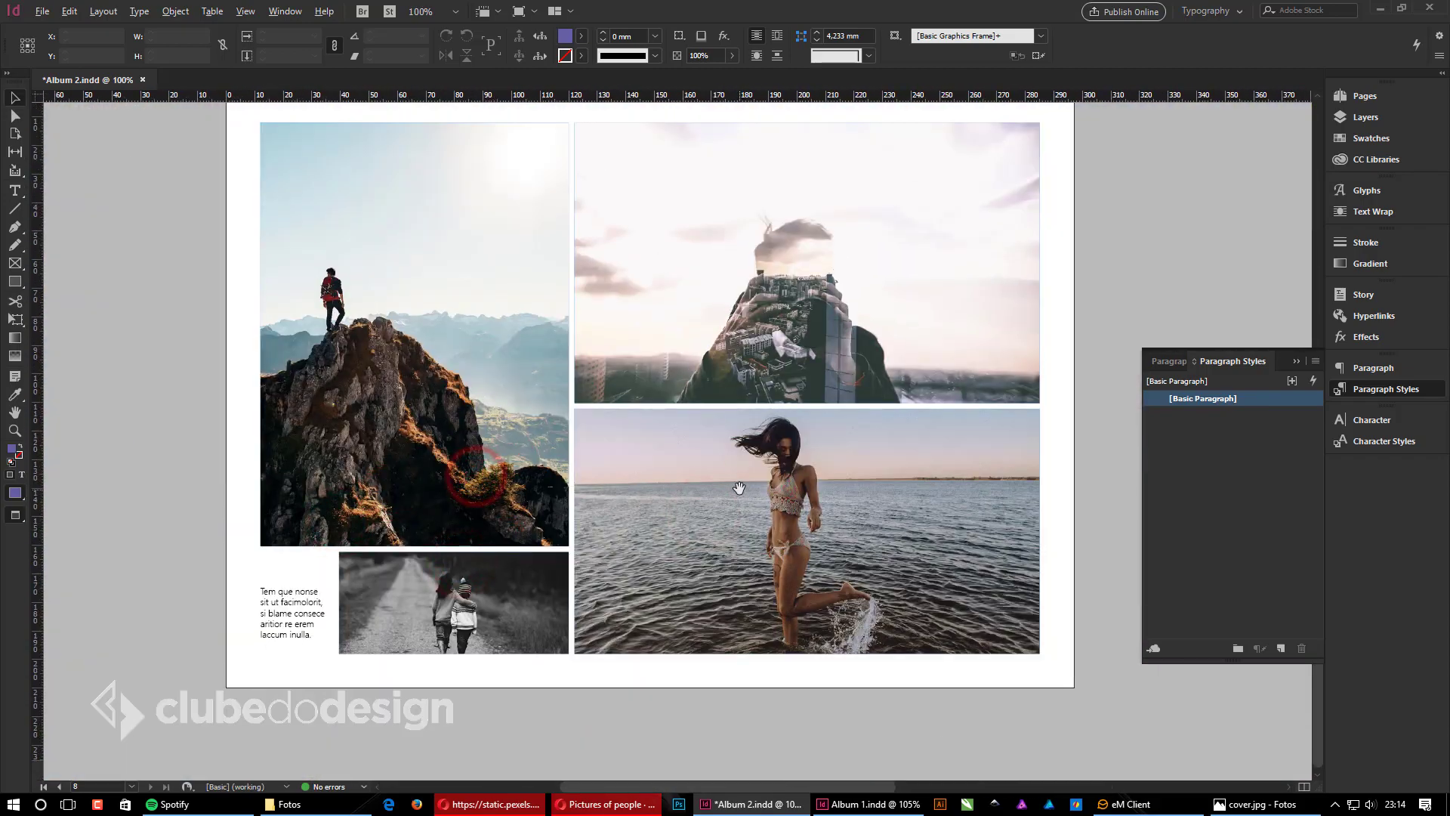
Step: Review the whole album at 25% zoom, save the document and view the FOTOALBUM cover up close
{"action": "left_click", "coordinate": [738, 489], "text": "ctrl+alt"}
{"action": "left_click", "coordinate": [738, 488], "text": "ctrl+alt"}
{"action": "left_click", "coordinate": [740, 489], "text": "ctrl+alt"}
{"action": "left_click_drag", "start_coordinate": [818, 416], "coordinate": [903, 549]}
{"action": "left_click", "coordinate": [904, 551]}
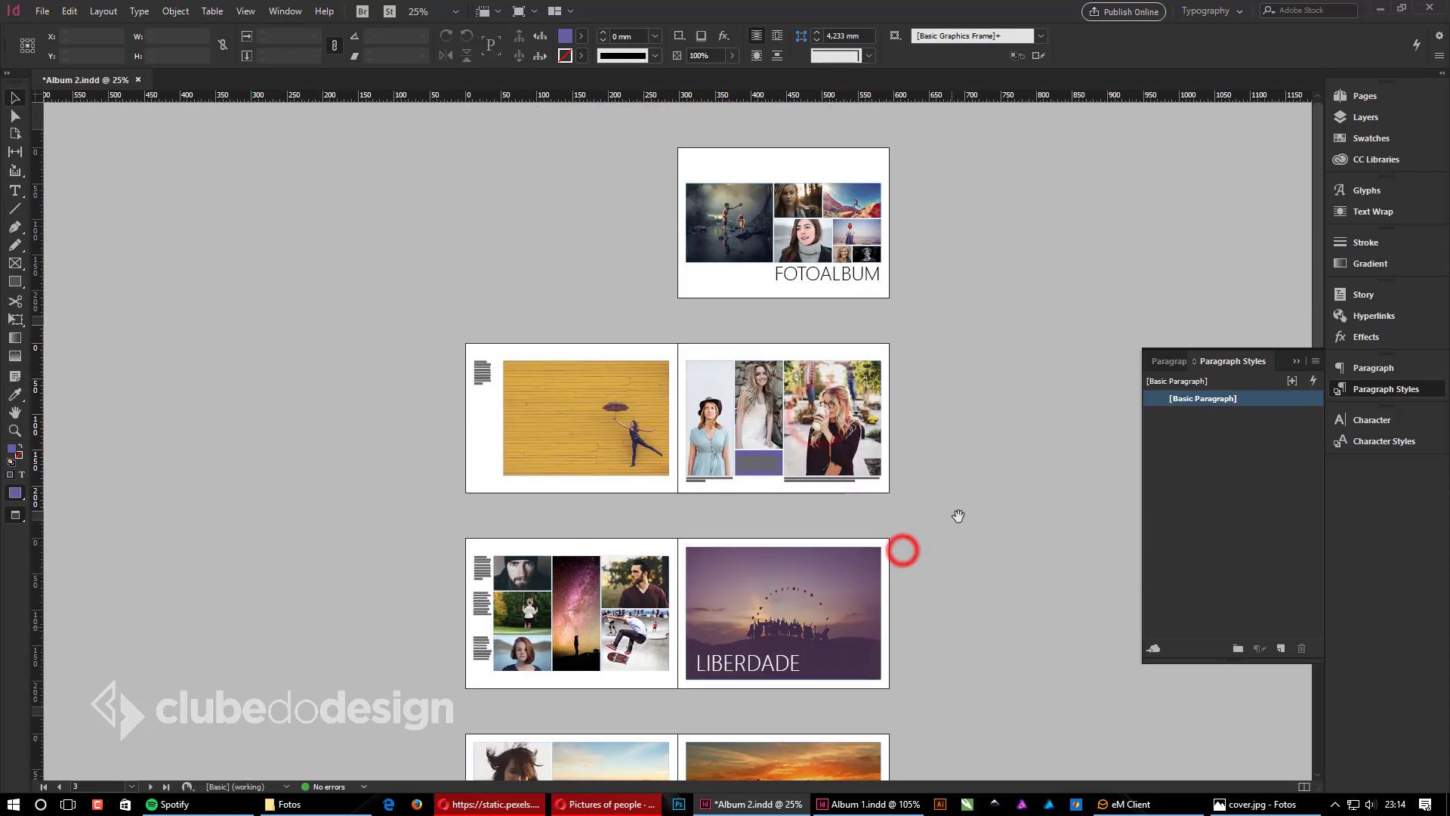
{"action": "left_click", "coordinate": [958, 518]}
{"action": "left_click_drag", "start_coordinate": [670, 139], "coordinate": [1050, 355]}
{"action": "left_click_drag", "start_coordinate": [463, 447], "coordinate": [552, 449]}
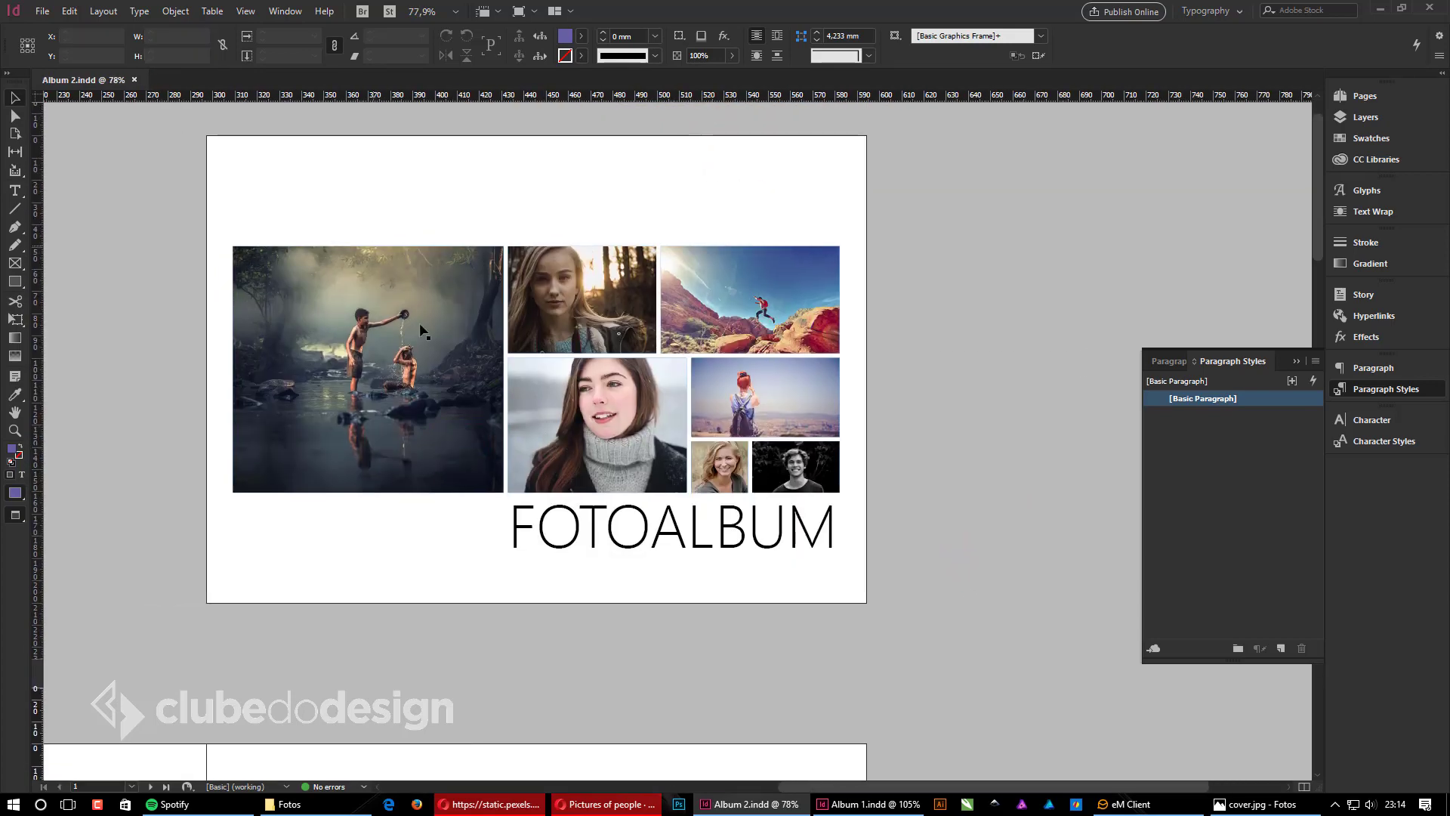
Step: Look through the spreads from the cover to the LIBERDADE page and show the list of pages and masters
{"action": "scroll", "coordinate": [592, 502], "scroll_direction": "down", "scroll_amount": 10}
{"action": "scroll", "coordinate": [547, 518], "scroll_direction": "up", "scroll_amount": 3}
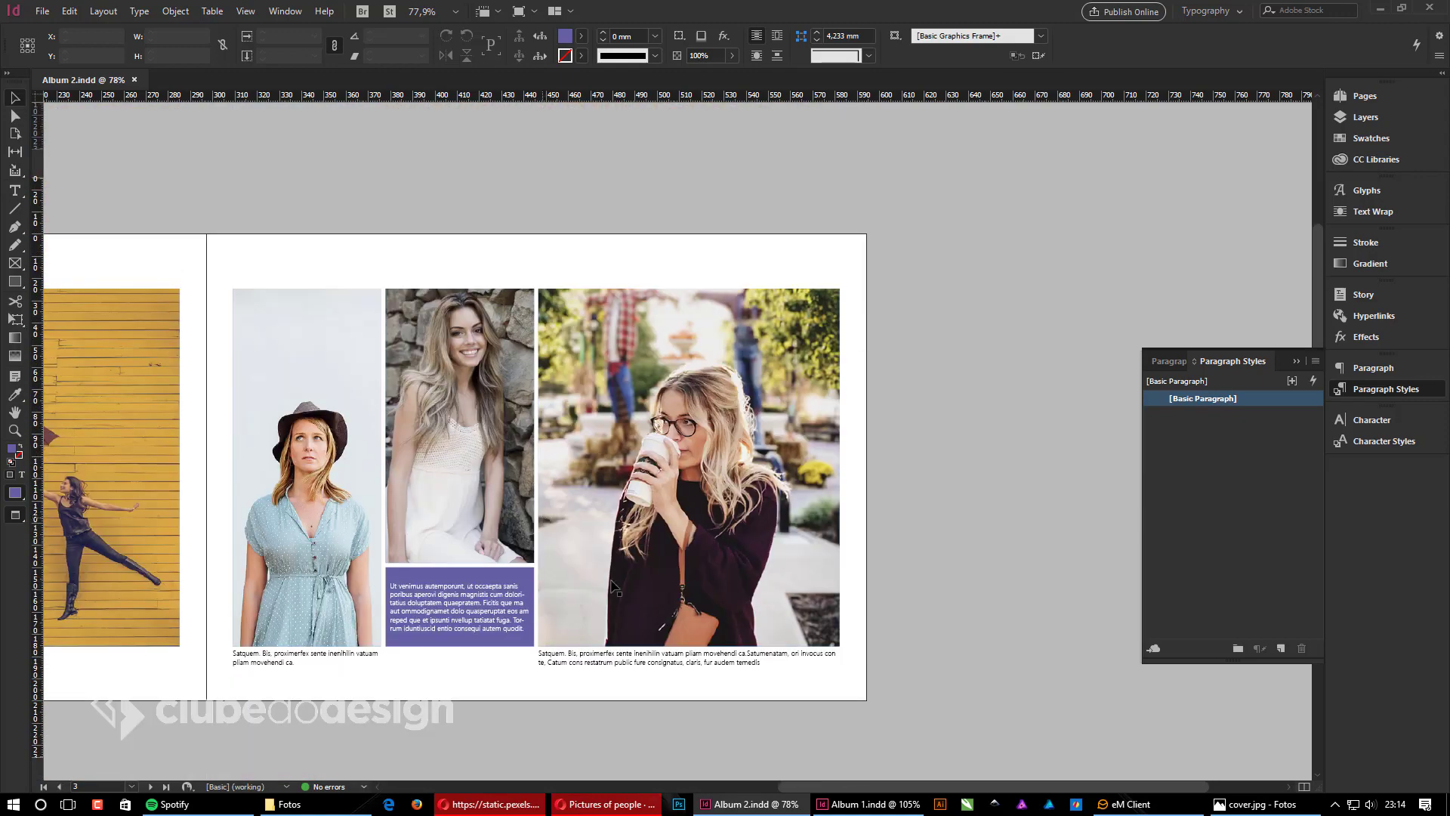
{"action": "left_click_drag", "start_coordinate": [396, 496], "coordinate": [772, 447]}
{"action": "left_click_drag", "start_coordinate": [657, 454], "coordinate": [720, 463]}
{"action": "left_click", "coordinate": [629, 455]}
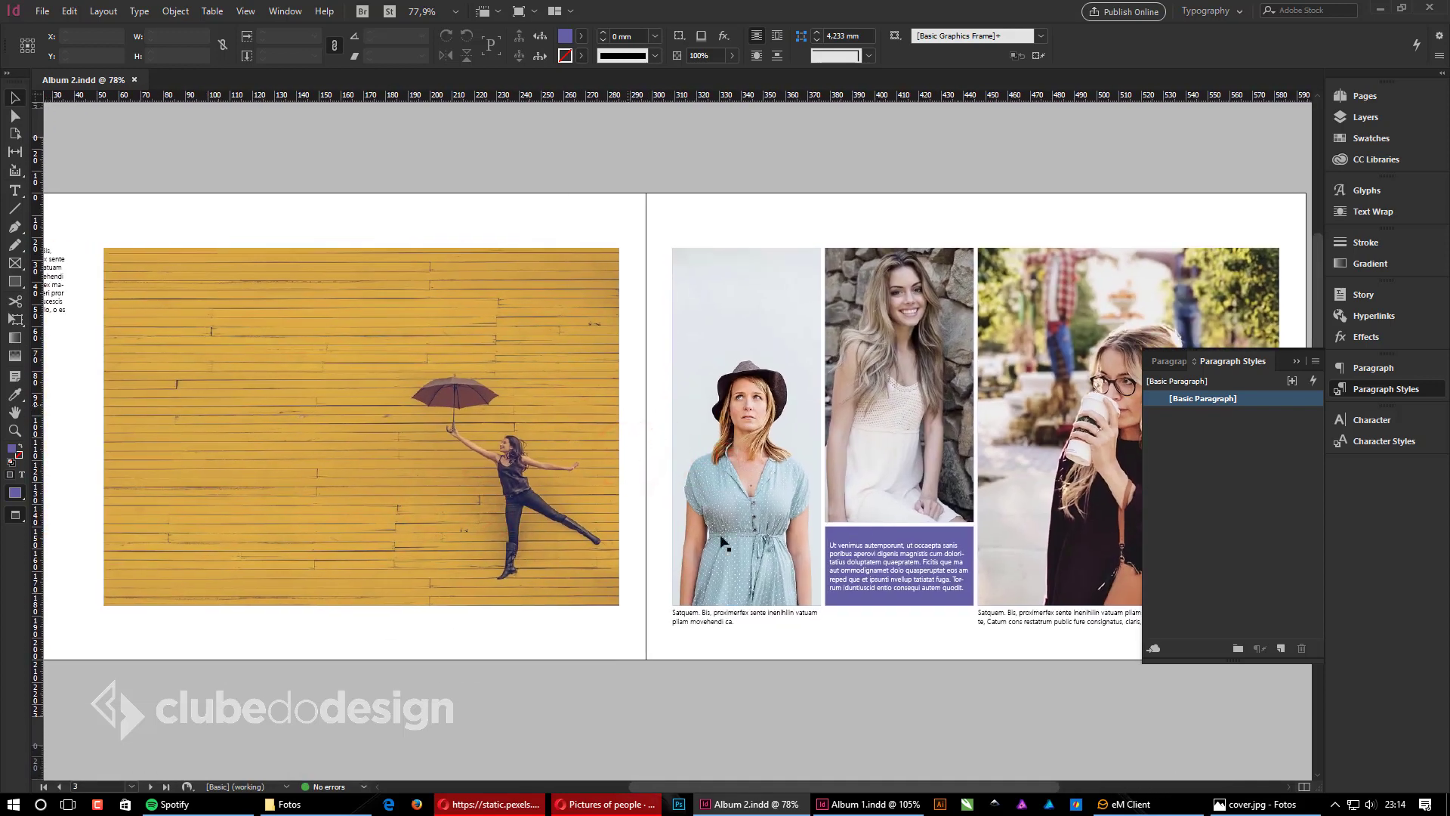
{"action": "left_click_drag", "start_coordinate": [1019, 396], "coordinate": [860, 454]}
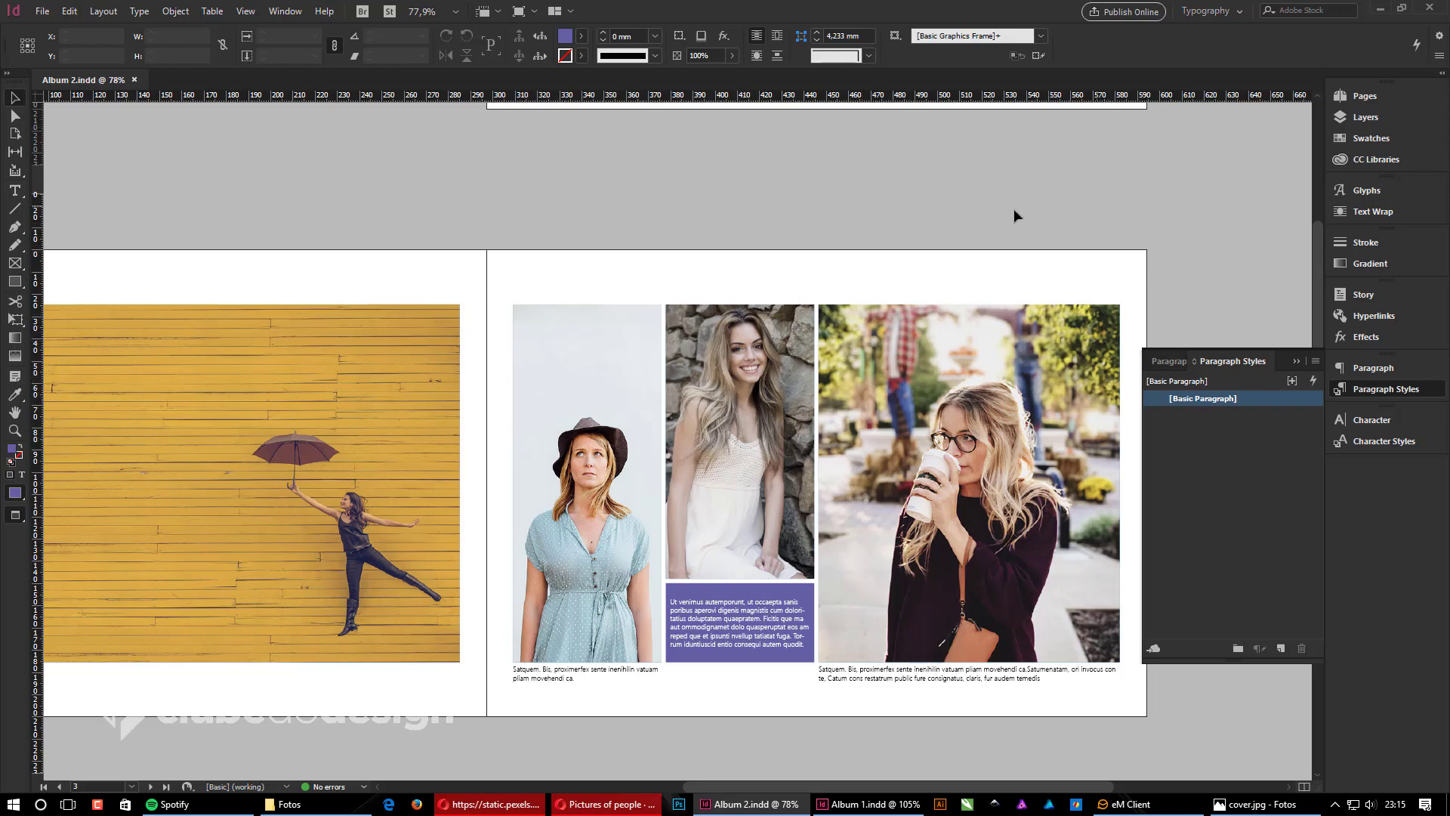
{"action": "scroll", "coordinate": [885, 423], "scroll_direction": "down", "scroll_amount": 10}
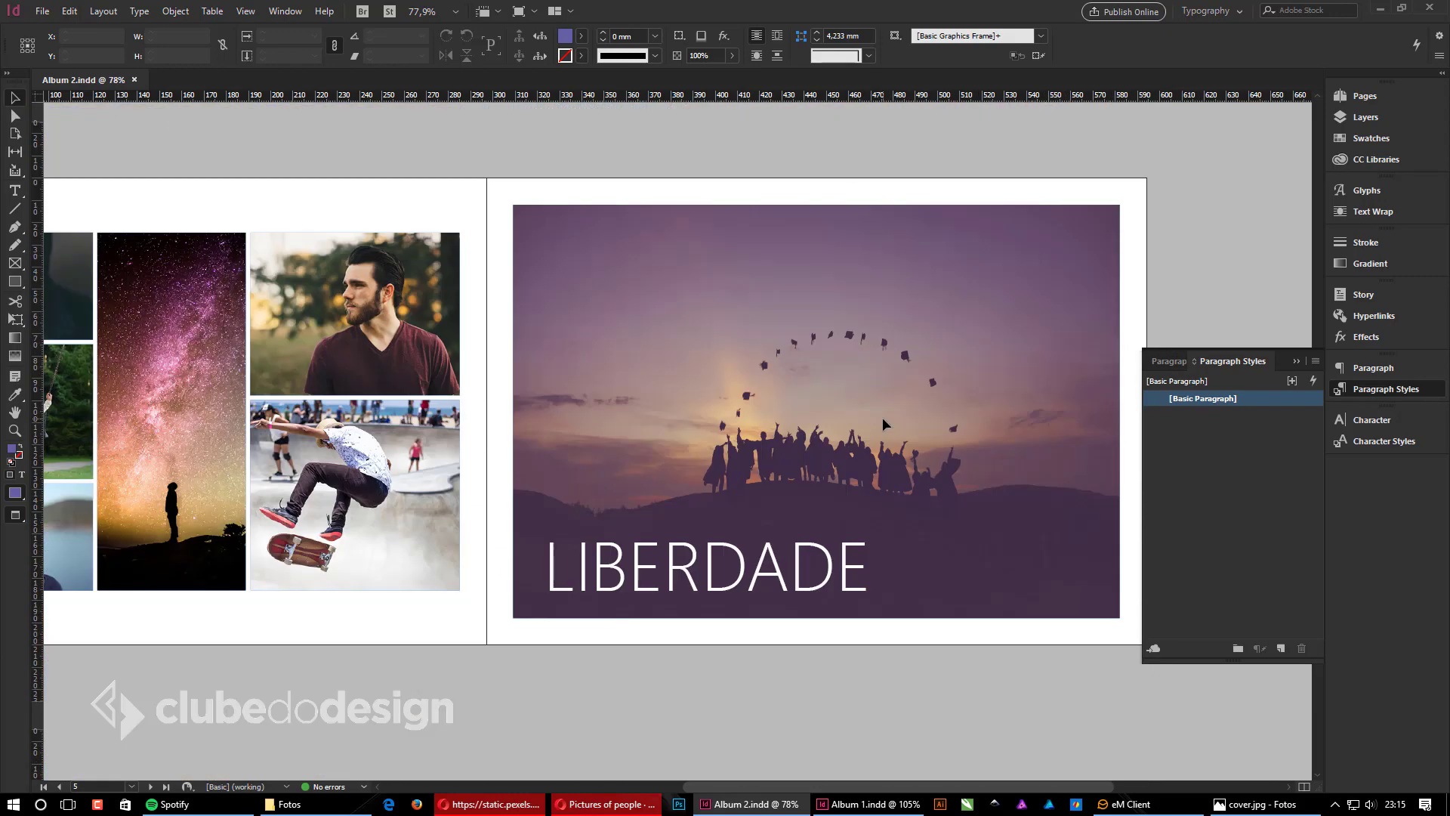
{"action": "left_click", "coordinate": [1365, 95]}
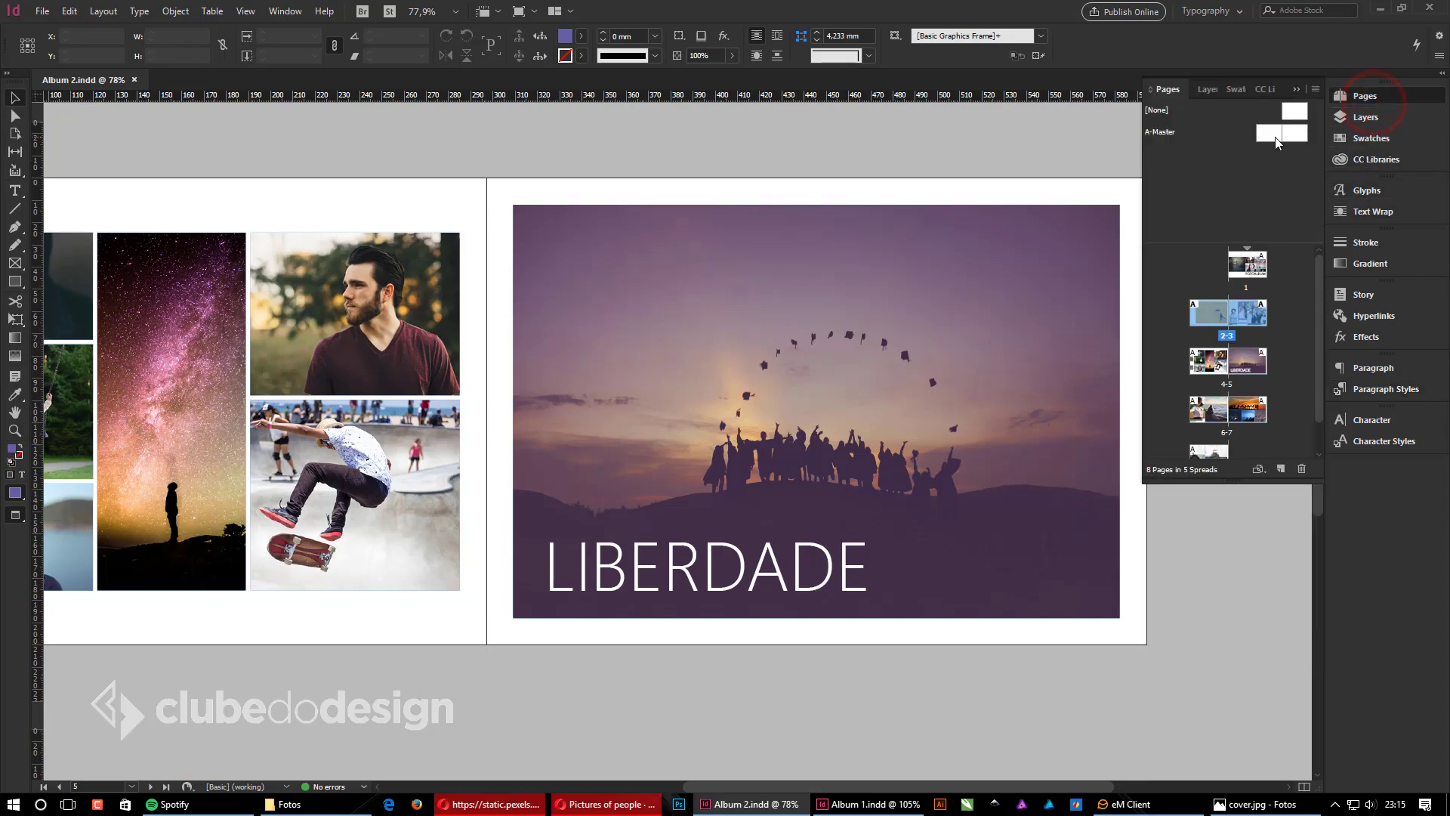
{"action": "scroll", "coordinate": [768, 483], "scroll_direction": "up", "scroll_amount": 14}
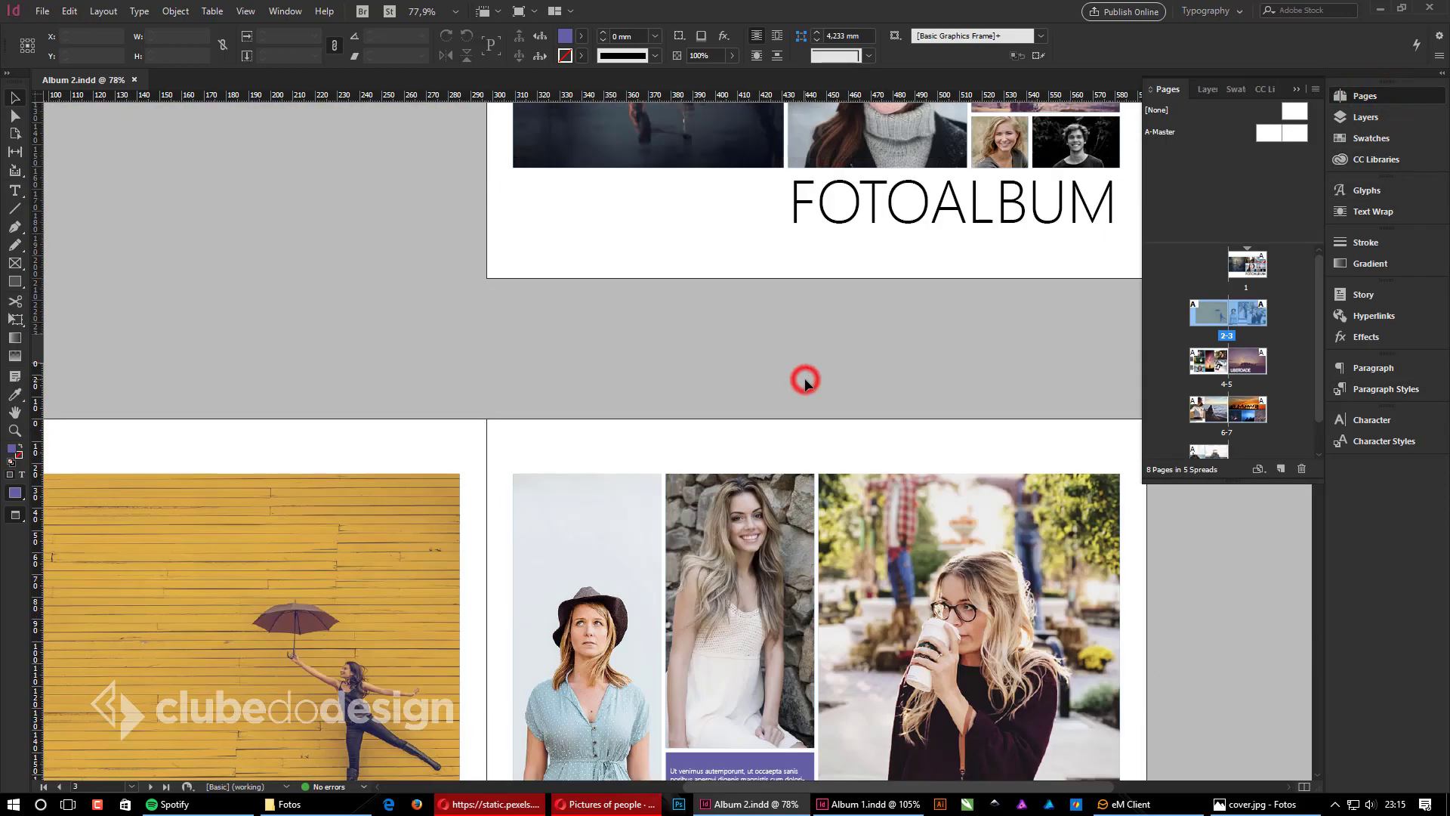
Step: Show the guides and draw a text frame about 25.5 × 4.1 mm below the lower-left margin corner of A-Master's left page
{"action": "key", "text": "w"}
{"action": "scroll", "coordinate": [550, 452], "scroll_direction": "down", "scroll_amount": 5}
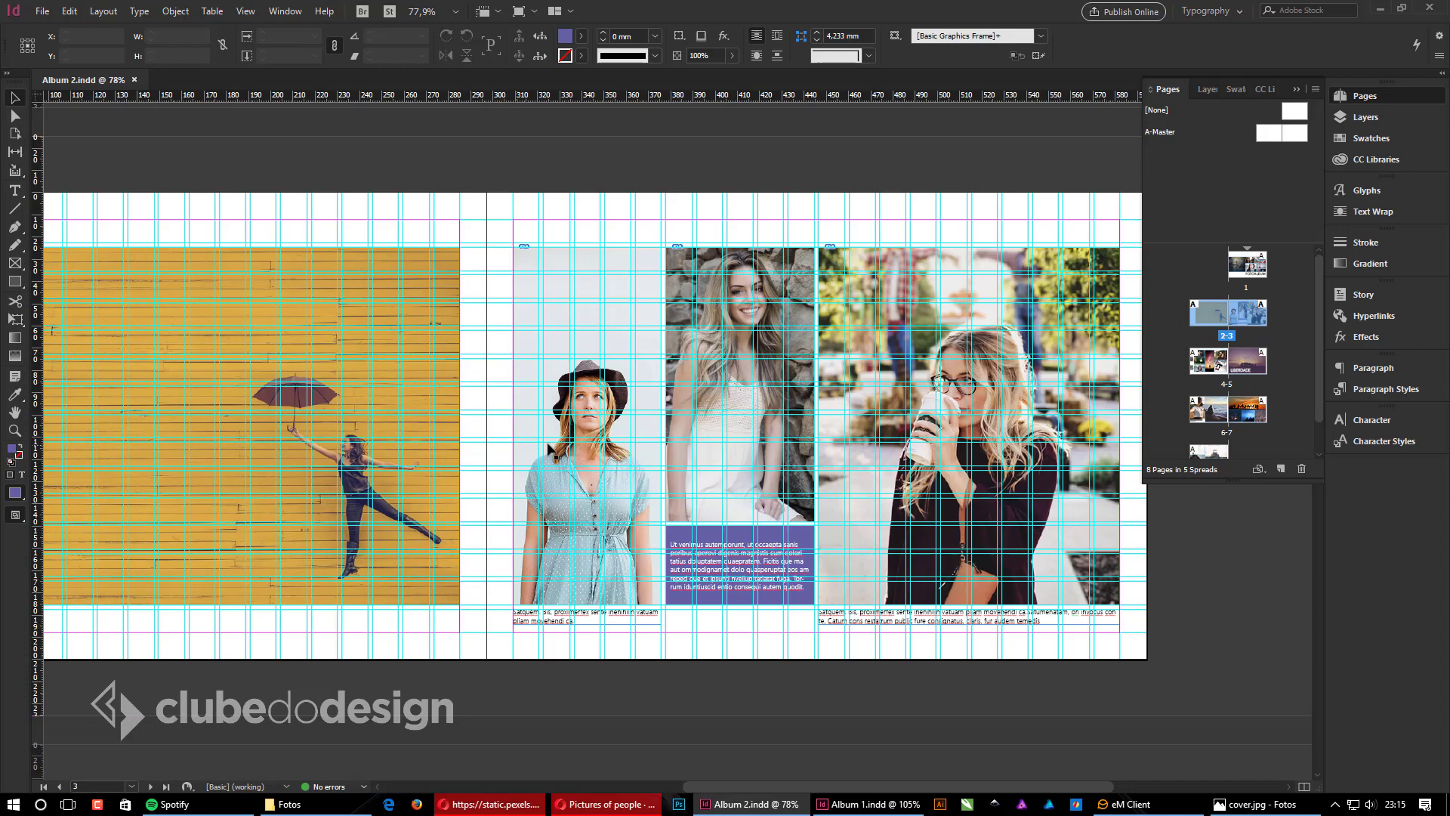
{"action": "double_click", "coordinate": [1268, 138]}
{"action": "left_click_drag", "start_coordinate": [1061, 318], "coordinate": [601, 387]}
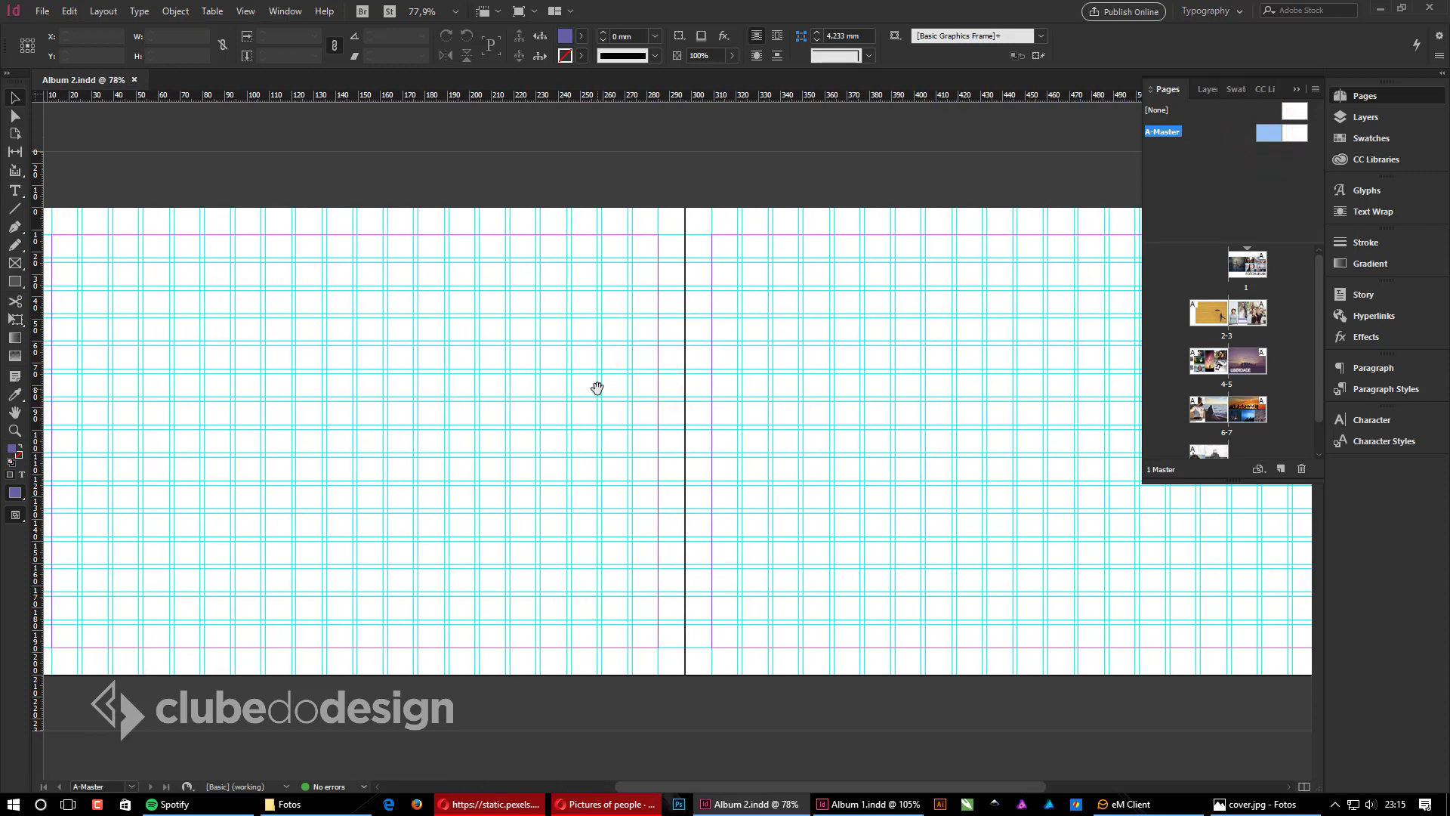
{"action": "left_click_drag", "start_coordinate": [602, 395], "coordinate": [638, 399]}
{"action": "left_click_drag", "start_coordinate": [480, 470], "coordinate": [517, 472]}
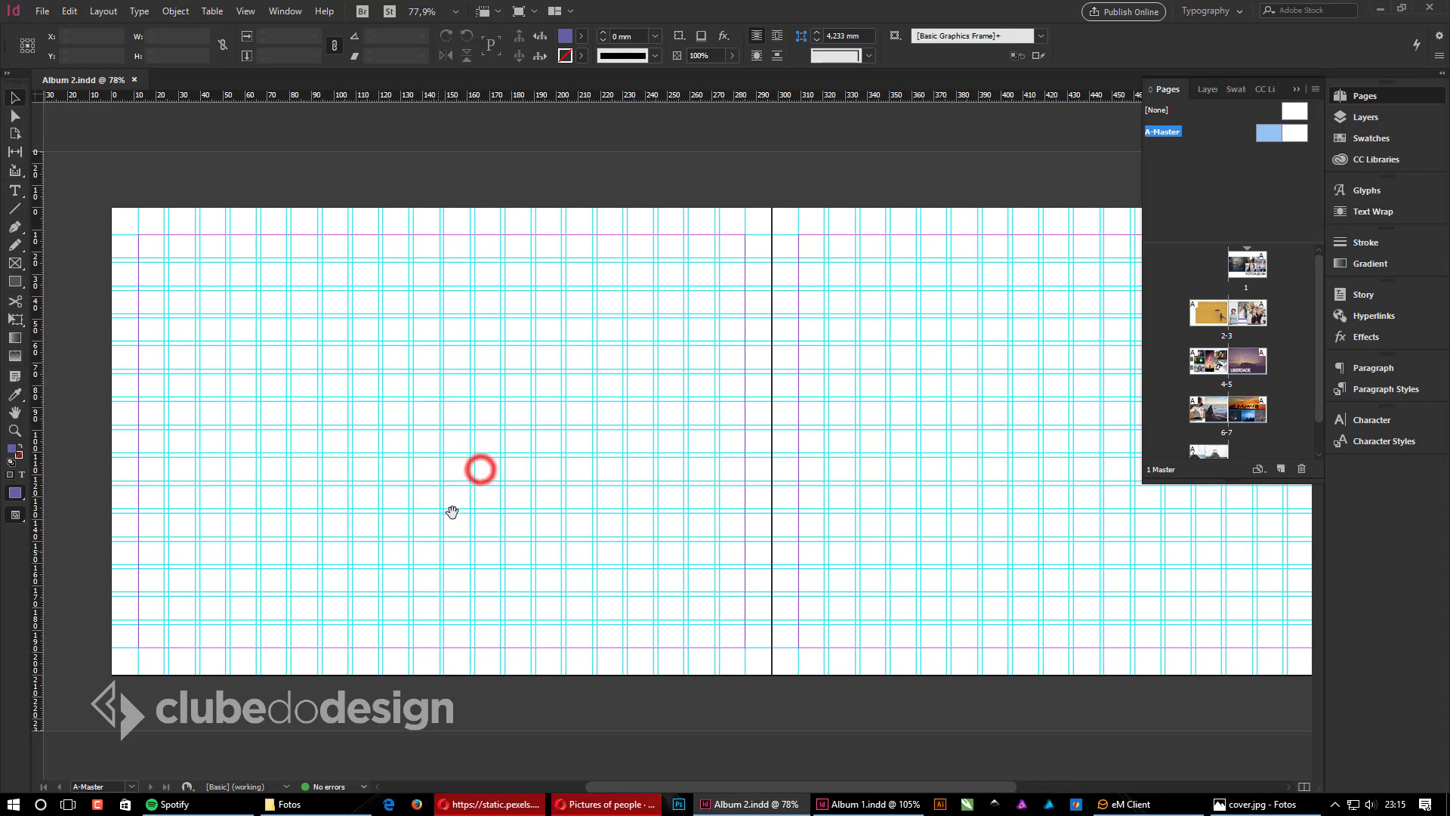
{"action": "left_click_drag", "start_coordinate": [124, 592], "coordinate": [318, 688]}
{"action": "left_click_drag", "start_coordinate": [161, 437], "coordinate": [239, 462]}
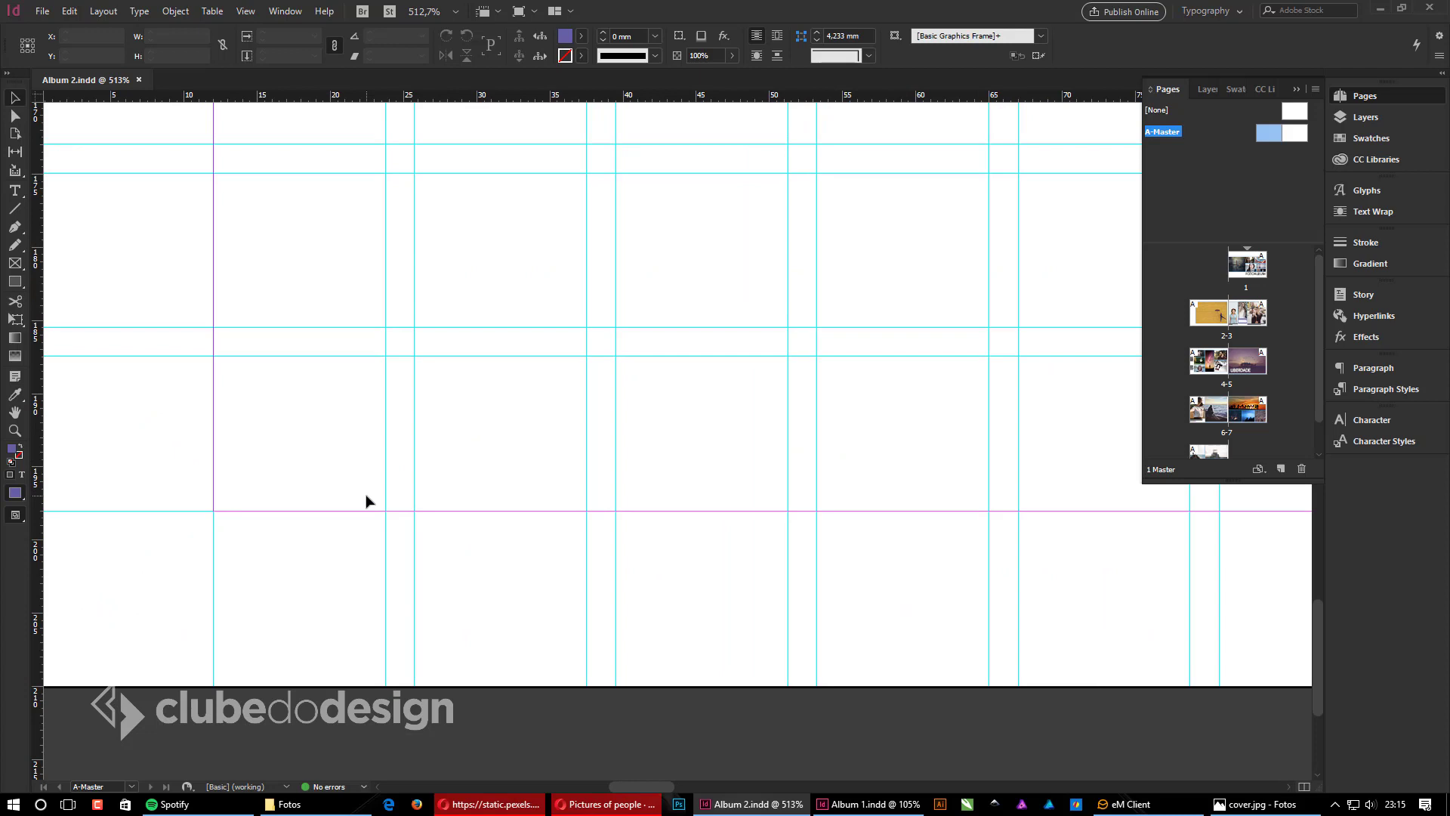
{"action": "key", "text": "t"}
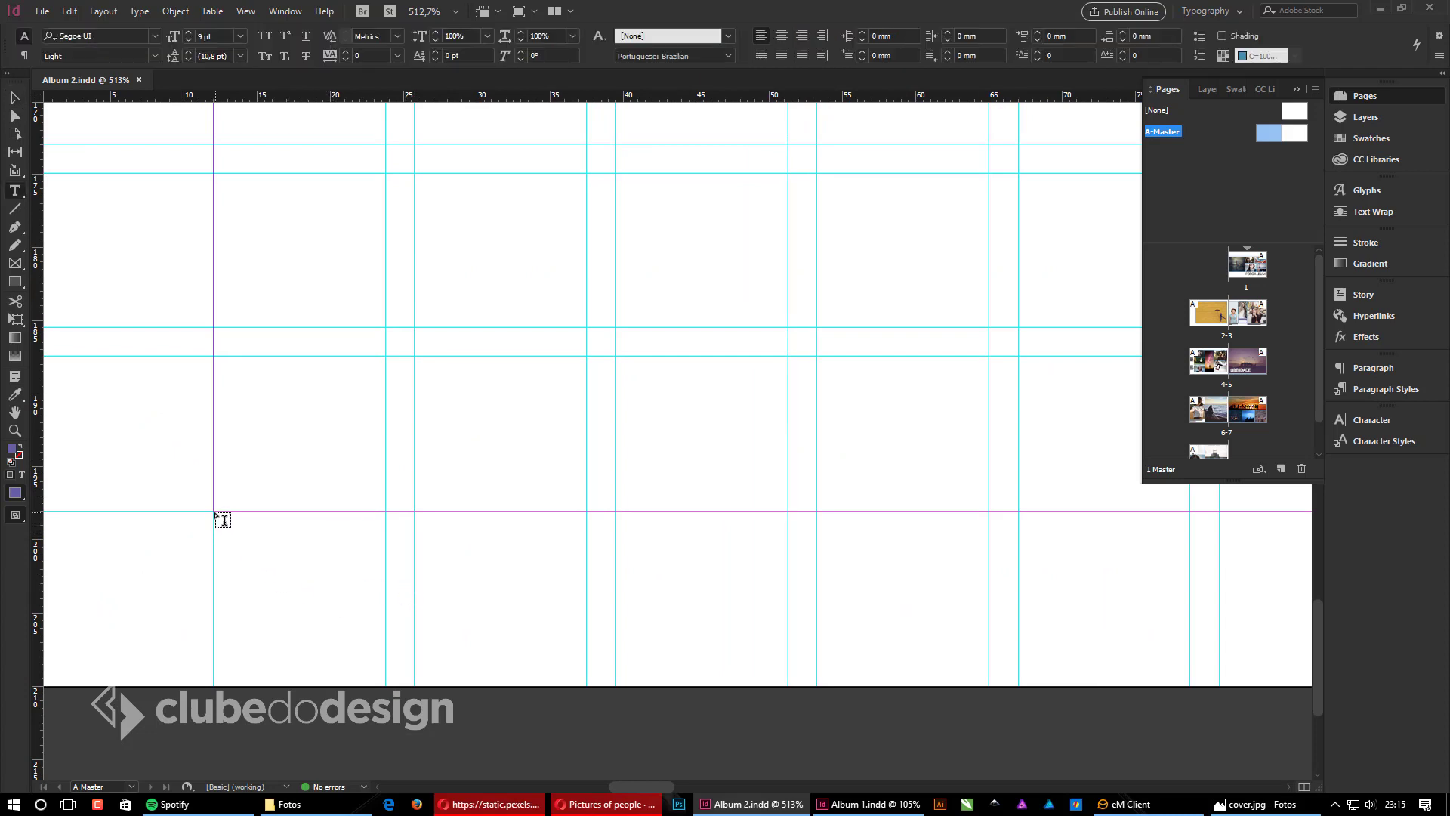
{"action": "left_click_drag", "start_coordinate": [213, 512], "coordinate": [589, 572]}
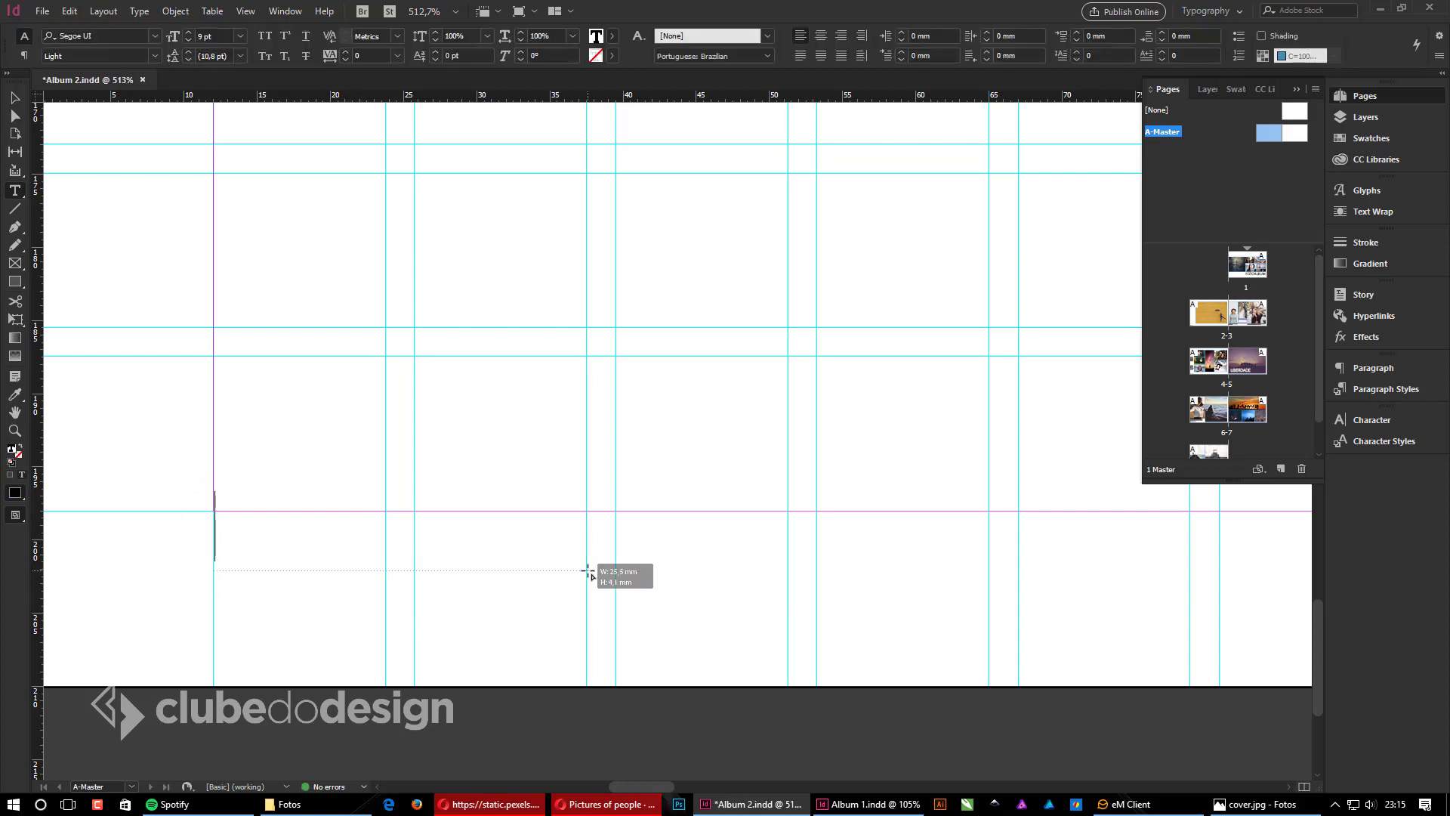
{"action": "left_click_drag", "start_coordinate": [589, 571], "coordinate": [588, 571]}
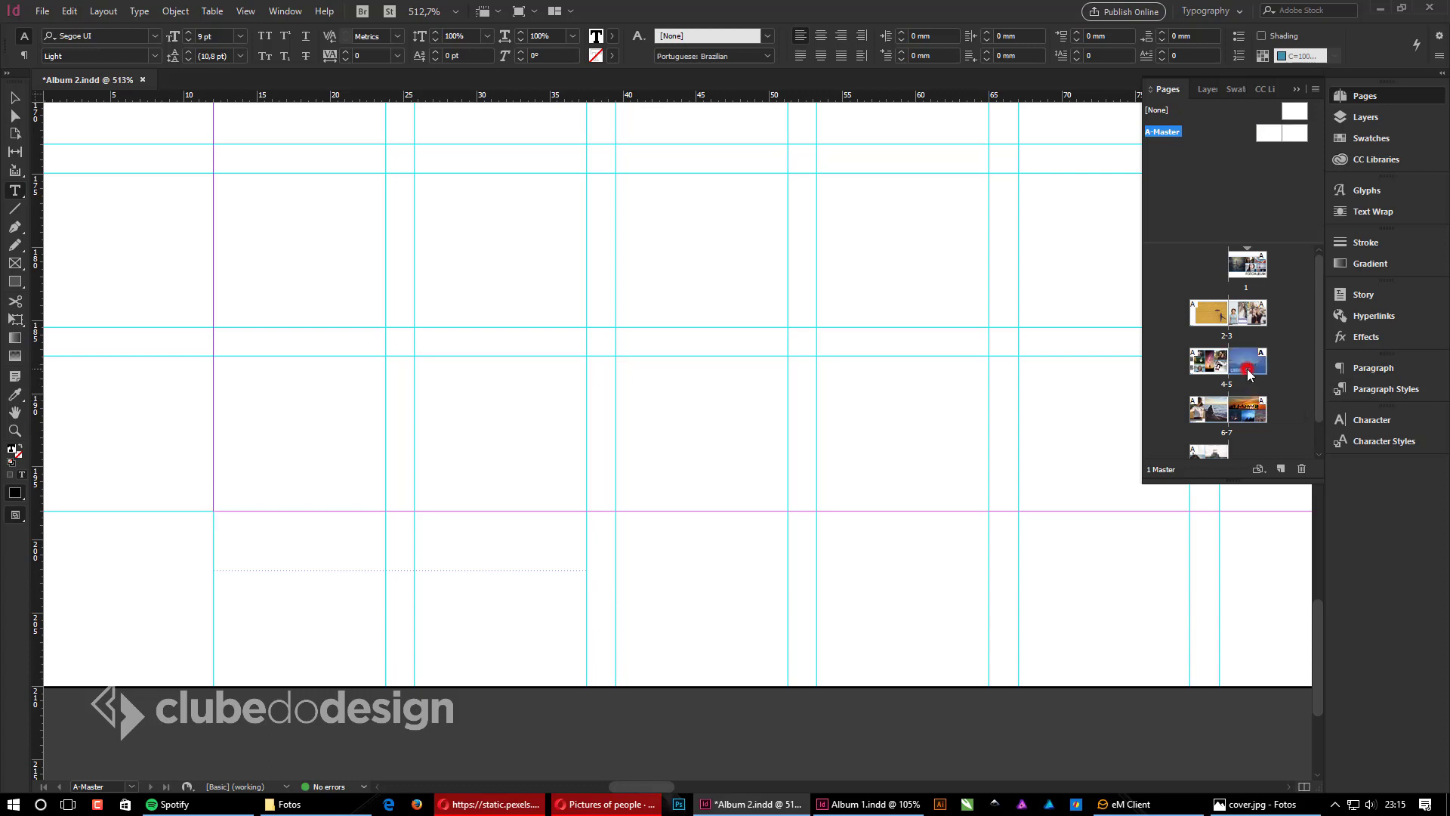
Step: Examine how the empty master text frame sits on the spreads from page 4 to page 8
{"action": "double_click", "coordinate": [1219, 368]}
{"action": "double_click", "coordinate": [1208, 361]}
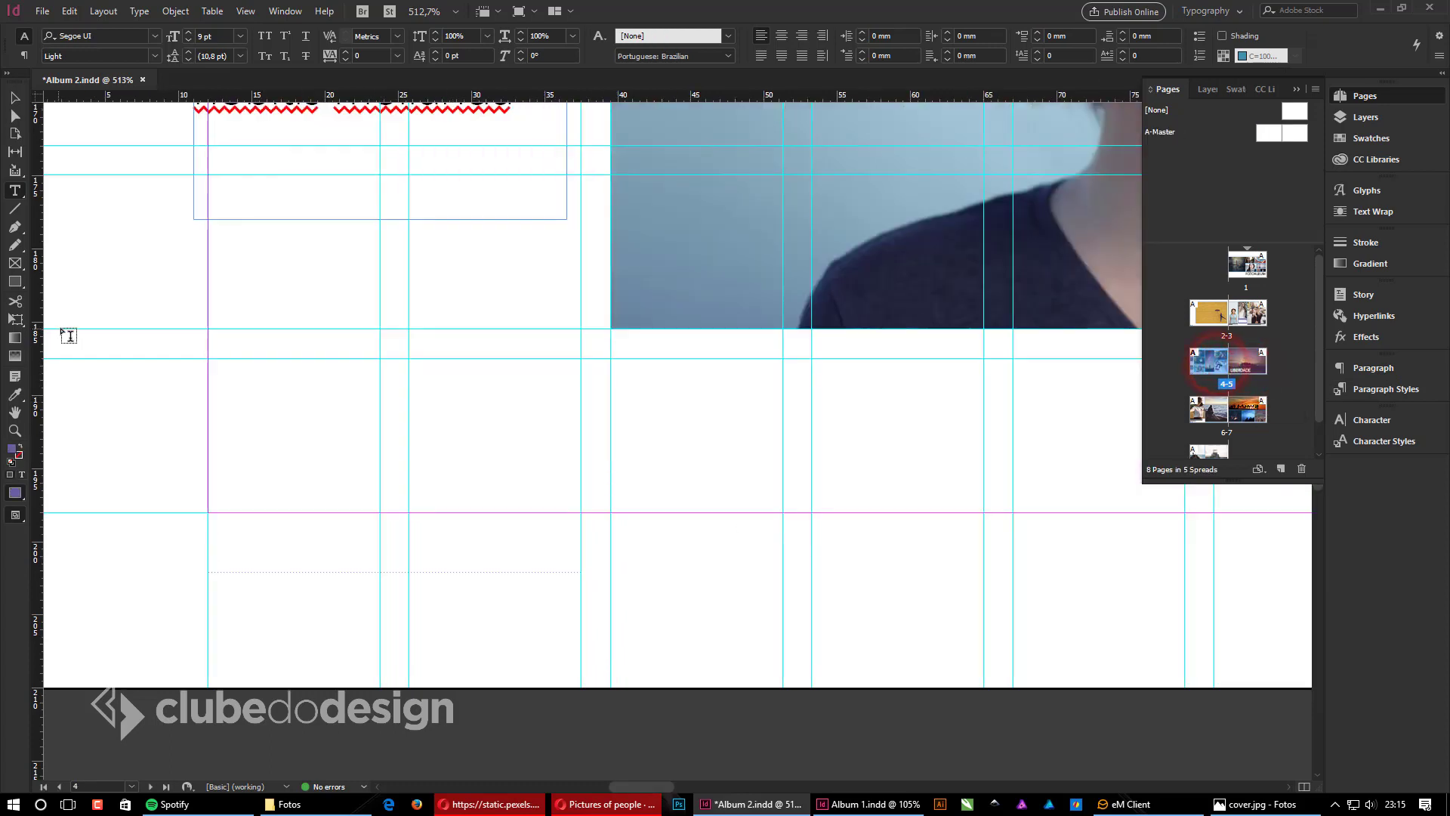
{"action": "left_click", "coordinate": [12, 100]}
{"action": "left_click", "coordinate": [766, 498], "text": "ctrl+alt"}
{"action": "left_click", "coordinate": [767, 498], "text": "ctrl+alt"}
{"action": "left_click", "coordinate": [767, 498], "text": "ctrl+alt"}
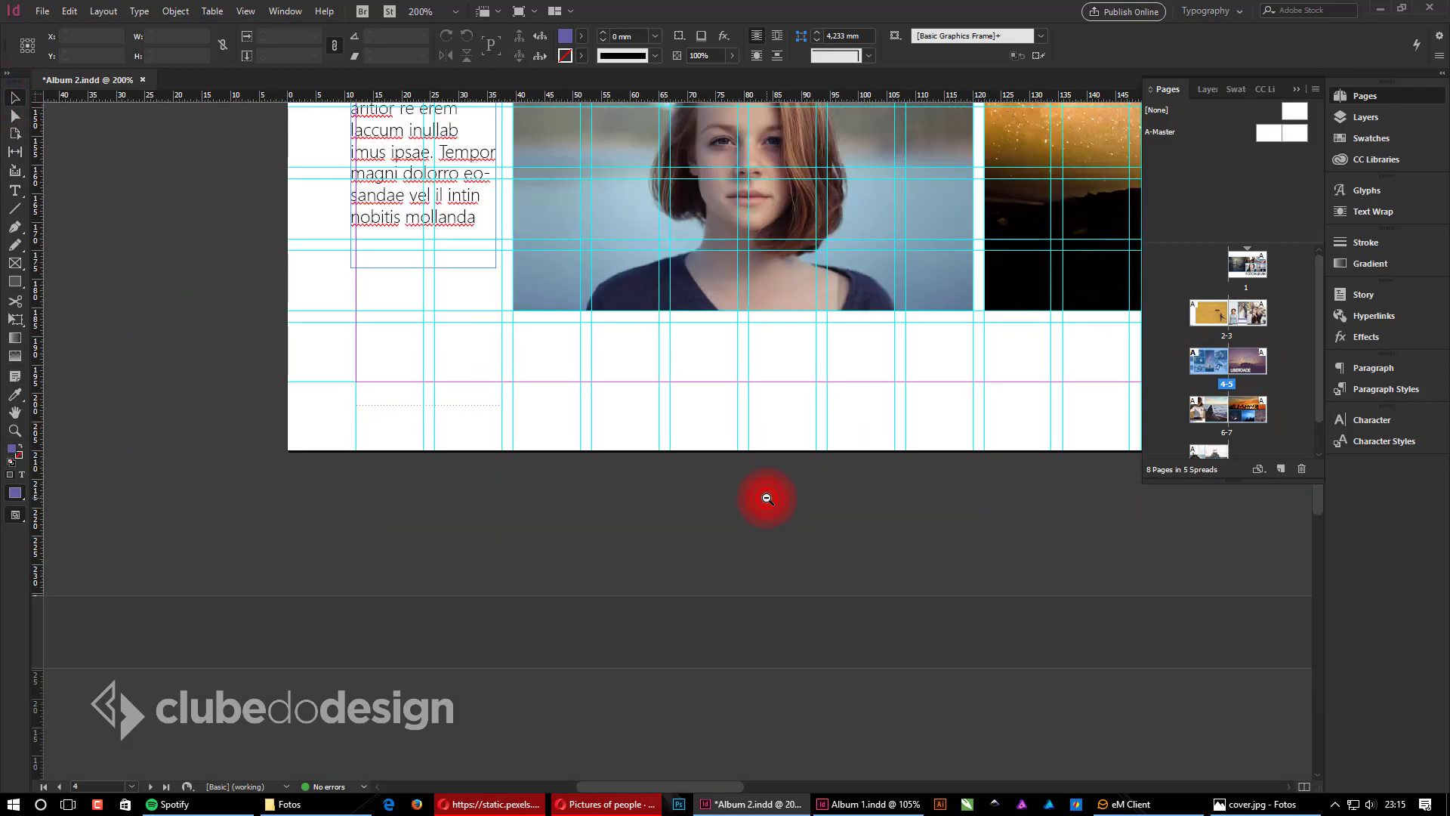
{"action": "left_click", "coordinate": [767, 498], "text": "ctrl+alt"}
{"action": "scroll", "coordinate": [528, 478], "scroll_direction": "down", "scroll_amount": 15}
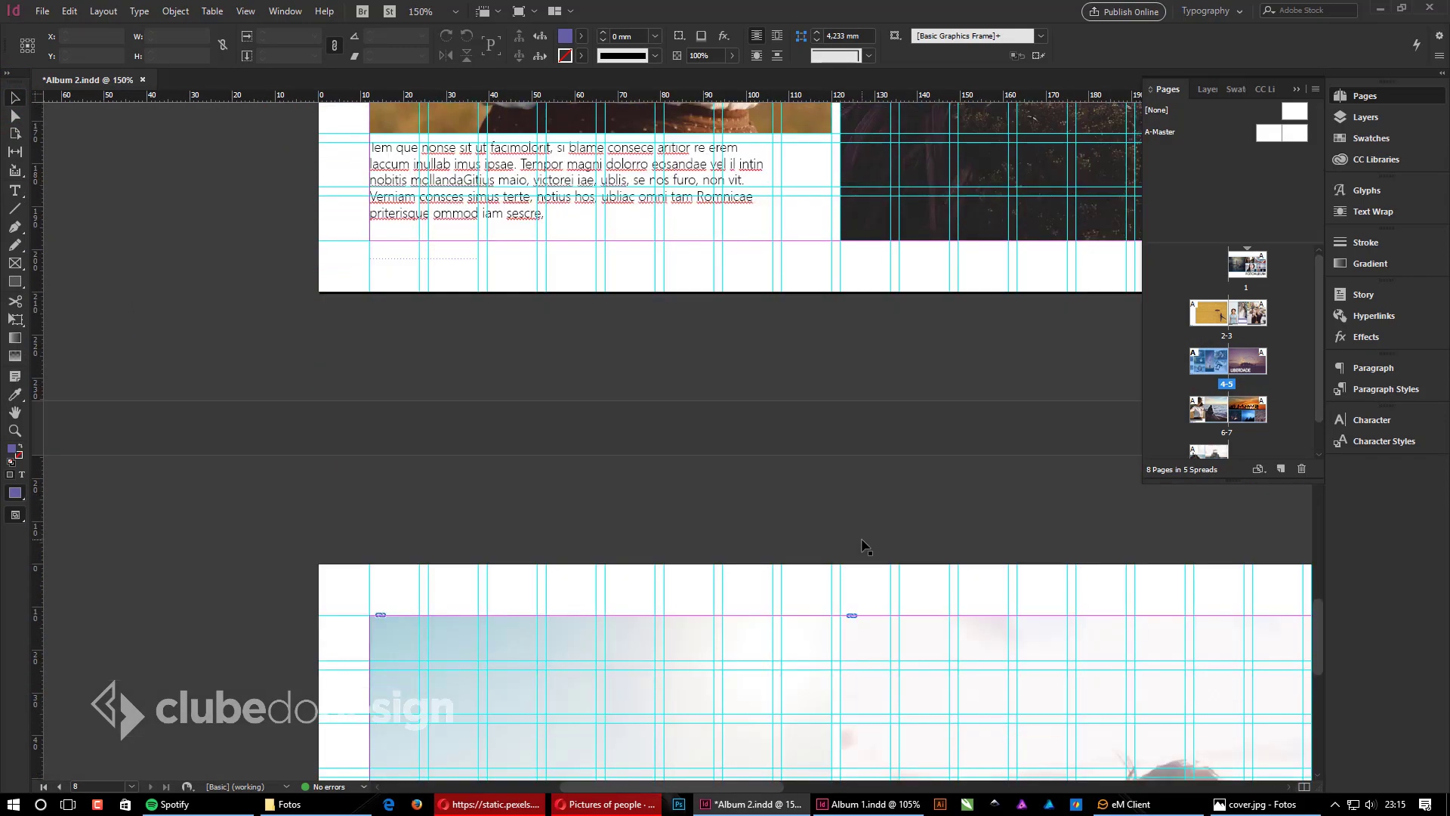
{"action": "scroll", "coordinate": [861, 551], "scroll_direction": "down", "scroll_amount": 5}
{"action": "left_click_drag", "start_coordinate": [1019, 622], "coordinate": [517, 603]}
{"action": "left_click_drag", "start_coordinate": [954, 593], "coordinate": [651, 610]}
{"action": "left_click_drag", "start_coordinate": [528, 563], "coordinate": [1091, 541]}
{"action": "left_click_drag", "start_coordinate": [456, 573], "coordinate": [709, 624]}
Step: Look back through the spreads from page 4 up to the cover with the guides shown
{"action": "scroll", "coordinate": [703, 642], "scroll_direction": "up", "scroll_amount": 20}
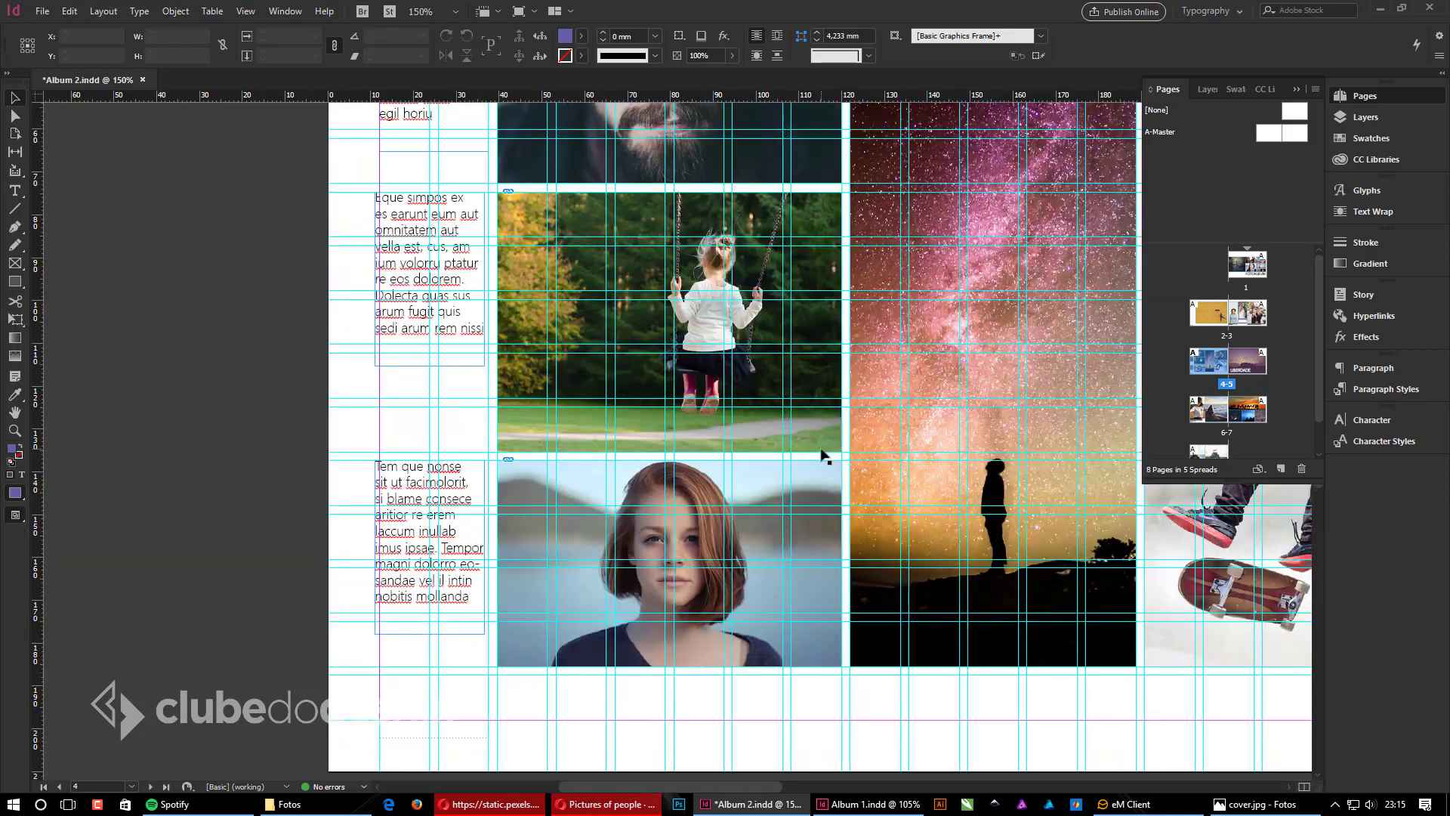
{"action": "left_click_drag", "start_coordinate": [825, 440], "coordinate": [509, 720]}
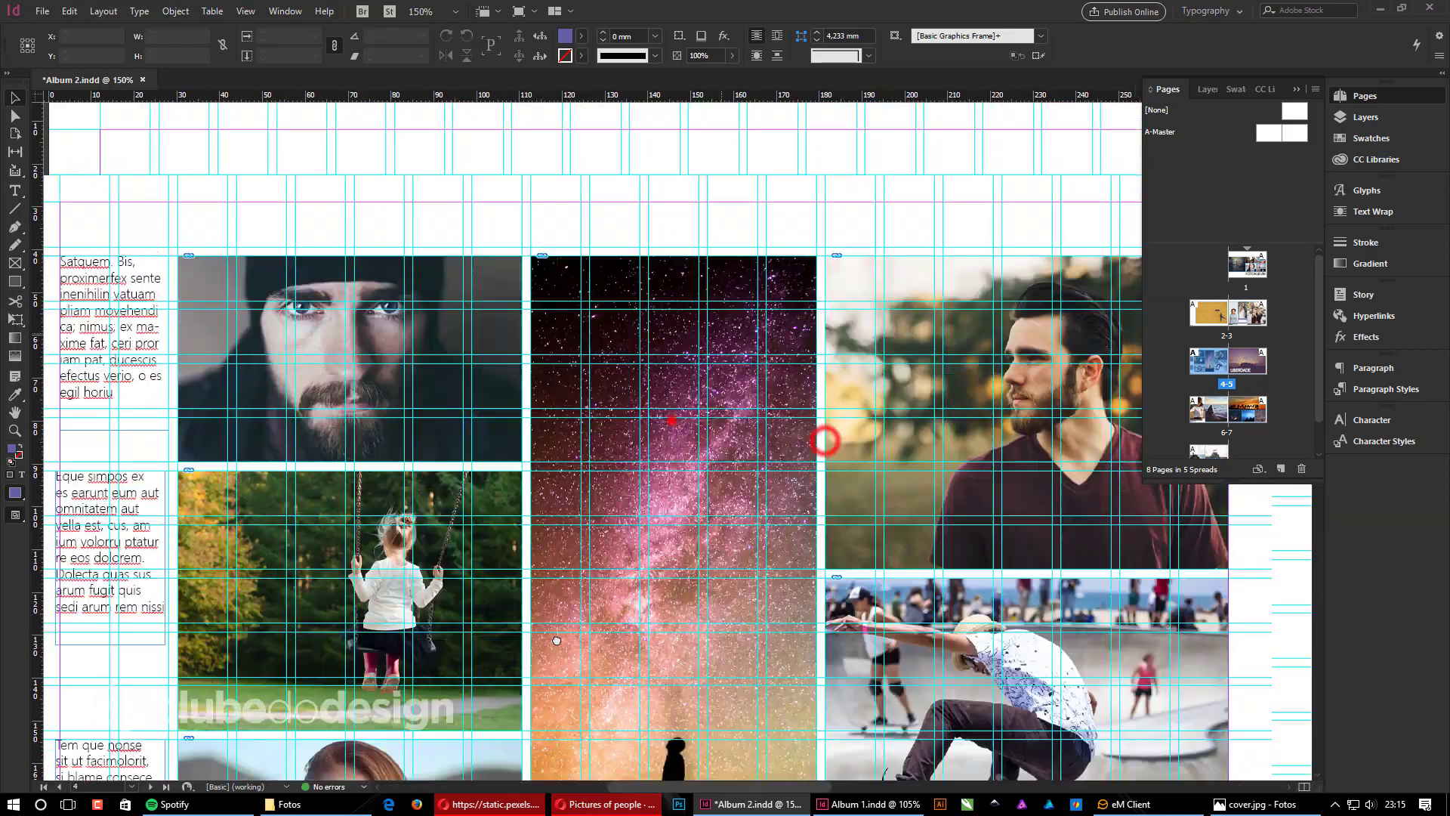
{"action": "left_click_drag", "start_coordinate": [669, 417], "coordinate": [491, 764]}
{"action": "left_click_drag", "start_coordinate": [699, 431], "coordinate": [522, 777]}
{"action": "left_click_drag", "start_coordinate": [460, 417], "coordinate": [882, 630]}
{"action": "left_click_drag", "start_coordinate": [608, 554], "coordinate": [355, 785]}
{"action": "left_click_drag", "start_coordinate": [737, 468], "coordinate": [605, 604]}
{"action": "left_click_drag", "start_coordinate": [865, 431], "coordinate": [713, 538]}
{"action": "left_click_drag", "start_coordinate": [718, 427], "coordinate": [318, 763]}
{"action": "left_click_drag", "start_coordinate": [560, 605], "coordinate": [657, 473]}
{"action": "left_click_drag", "start_coordinate": [730, 392], "coordinate": [778, 612]}
{"action": "left_click_drag", "start_coordinate": [563, 608], "coordinate": [793, 534]}
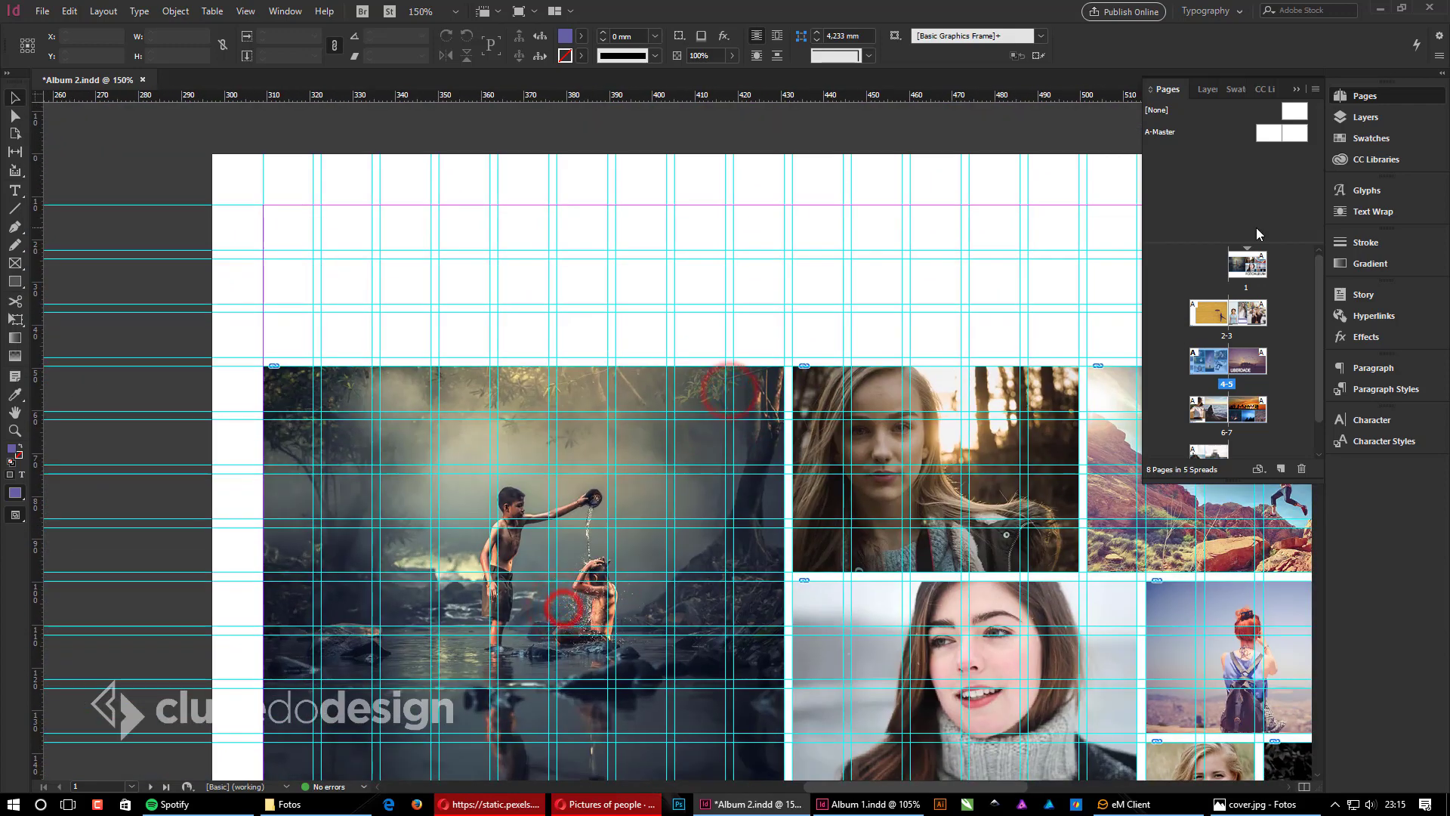
Step: Insert a Current Page Number marker in the text frame on A-Master's left page
{"action": "double_click", "coordinate": [1276, 133]}
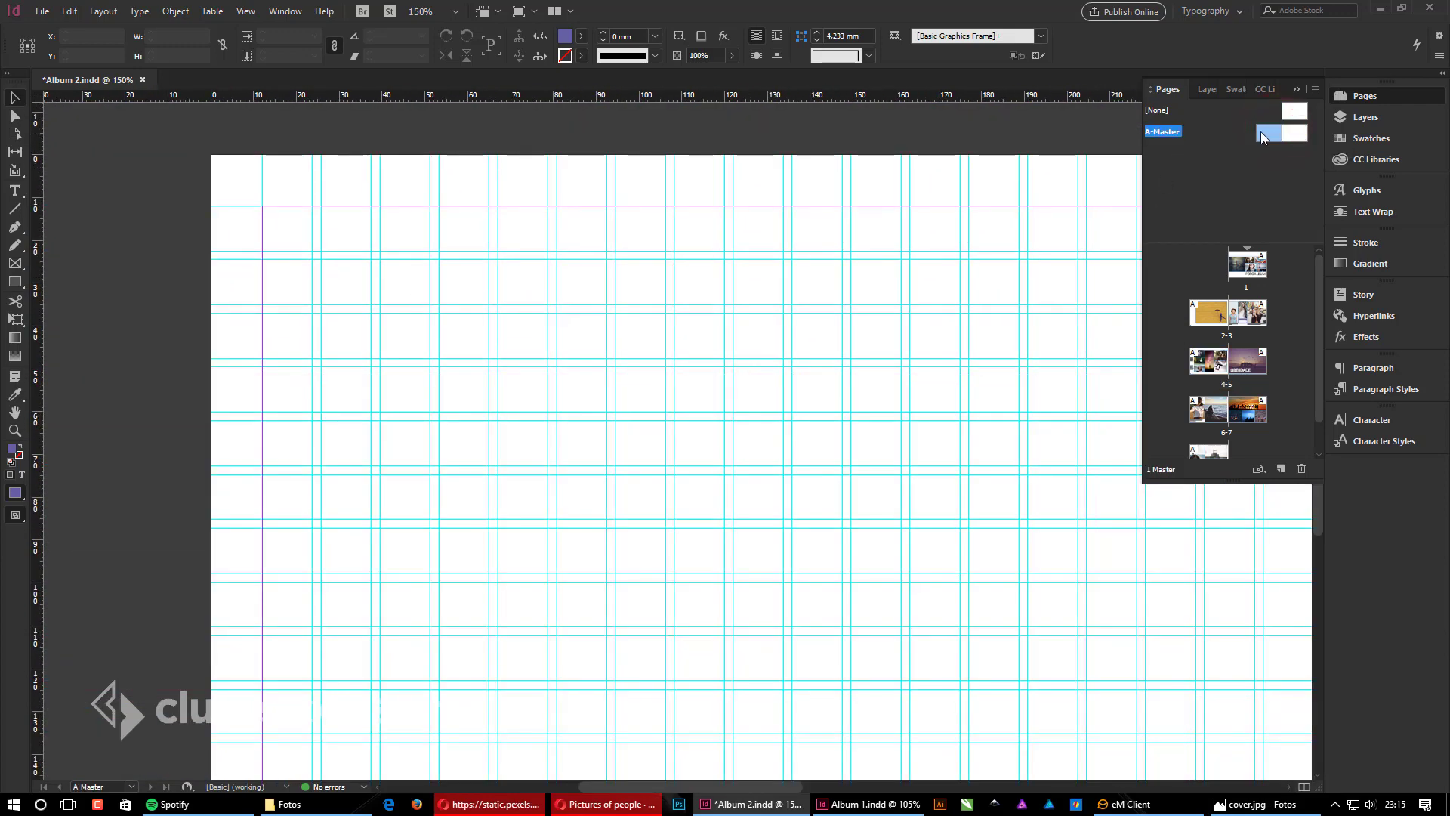
{"action": "double_click", "coordinate": [1273, 136]}
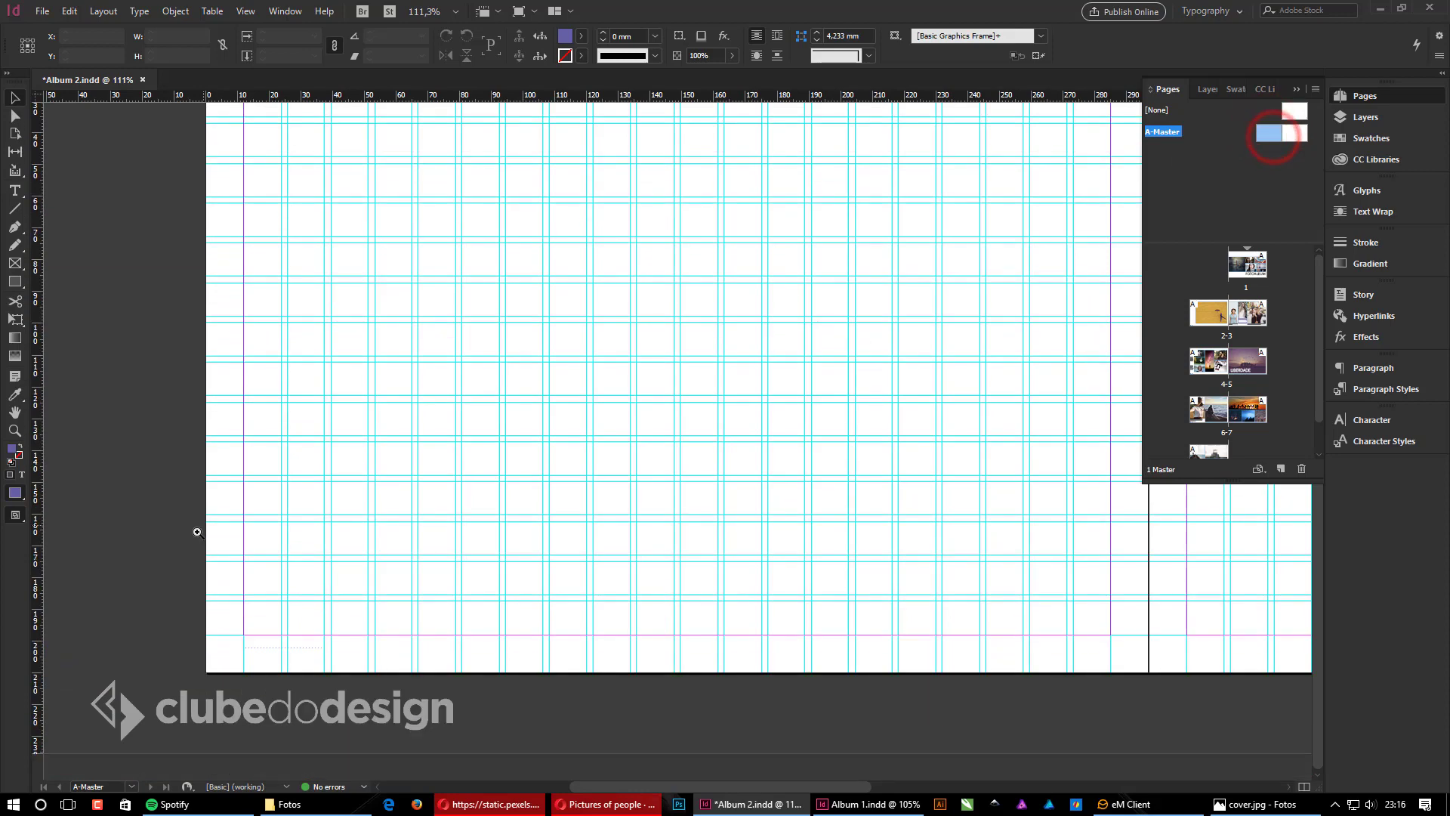
{"action": "left_click", "coordinate": [326, 594]}
{"action": "double_click", "coordinate": [284, 489]}
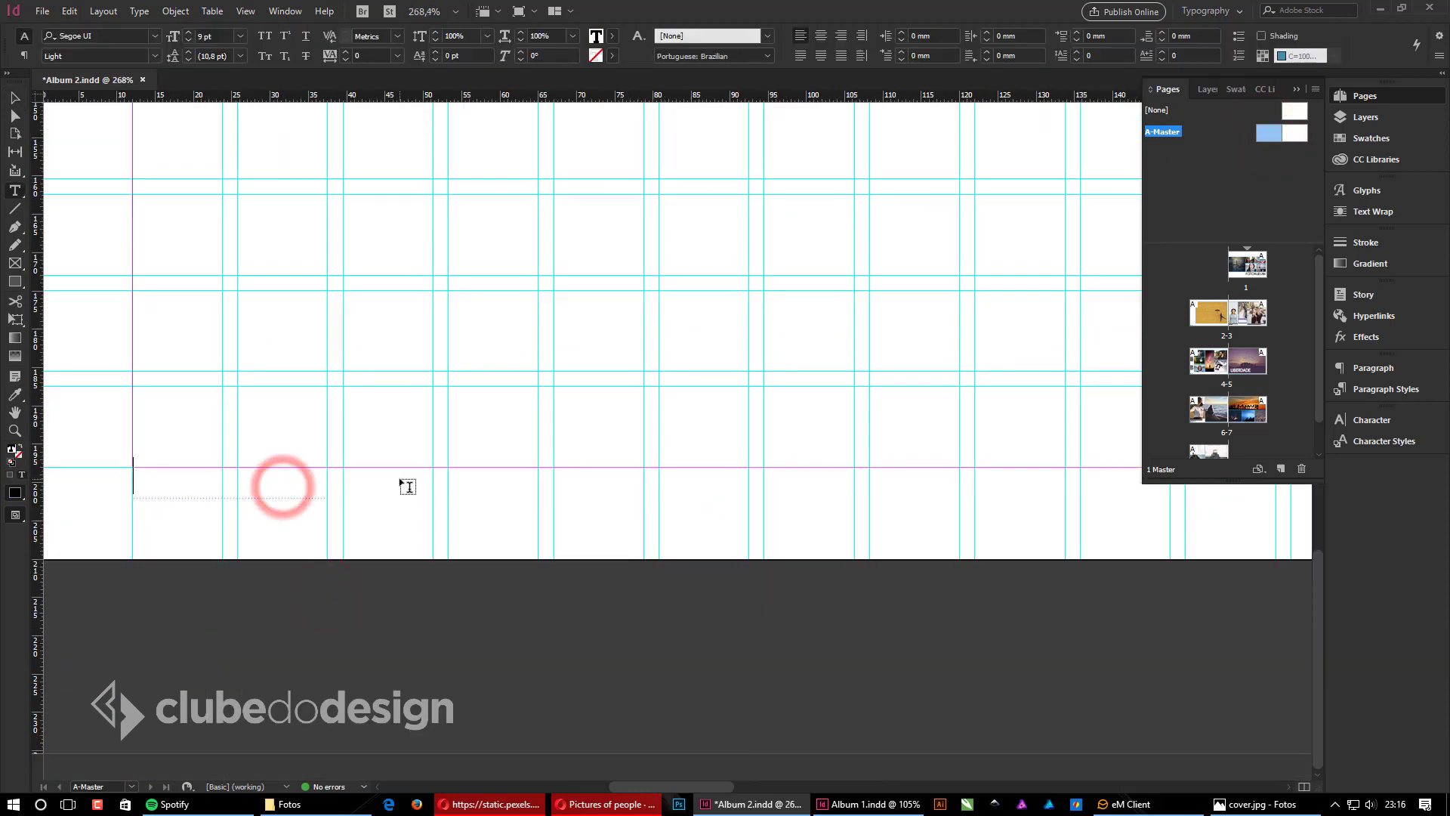
{"action": "type", "text": "p"}
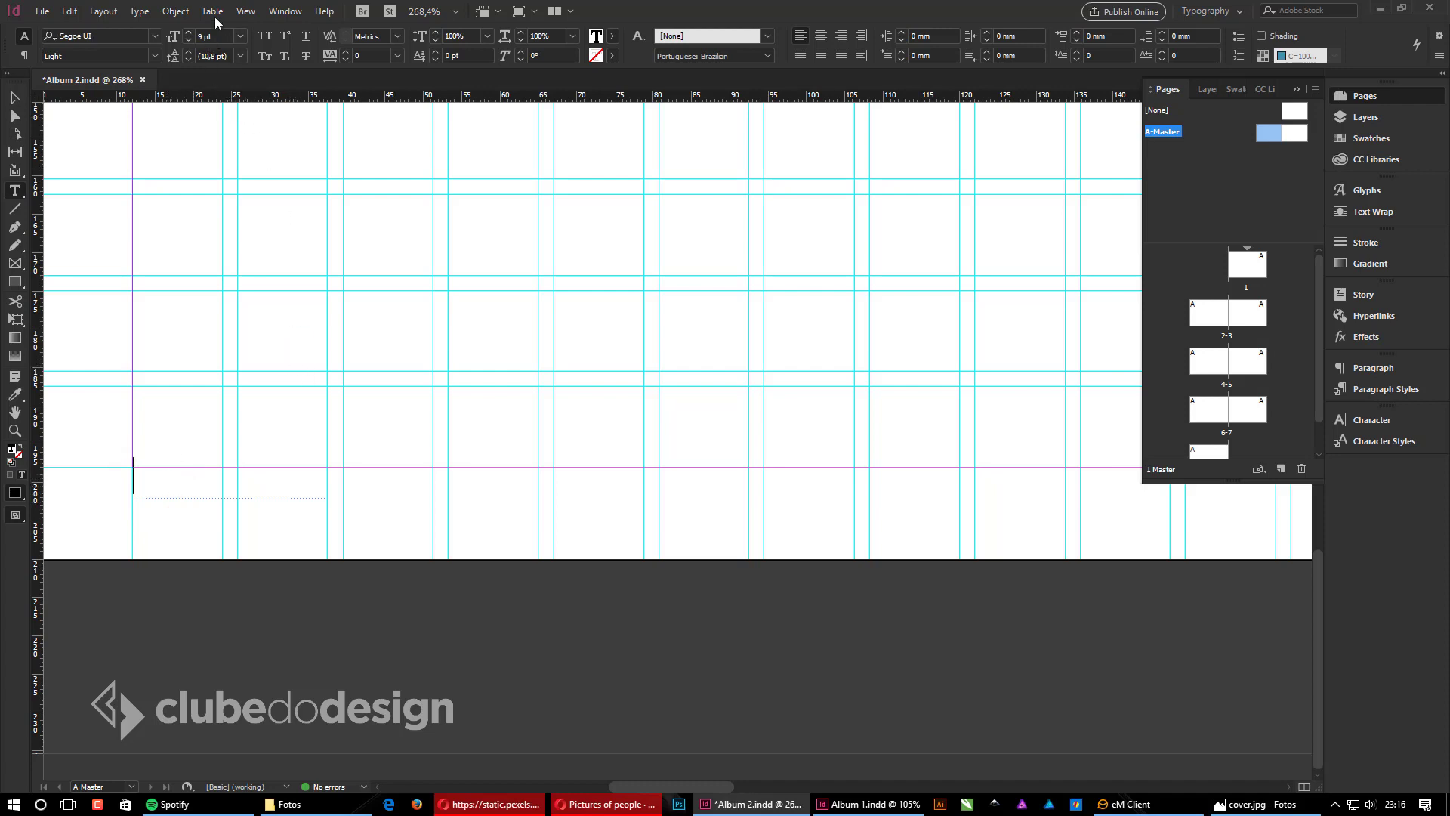
{"action": "left_click", "coordinate": [141, 11]}
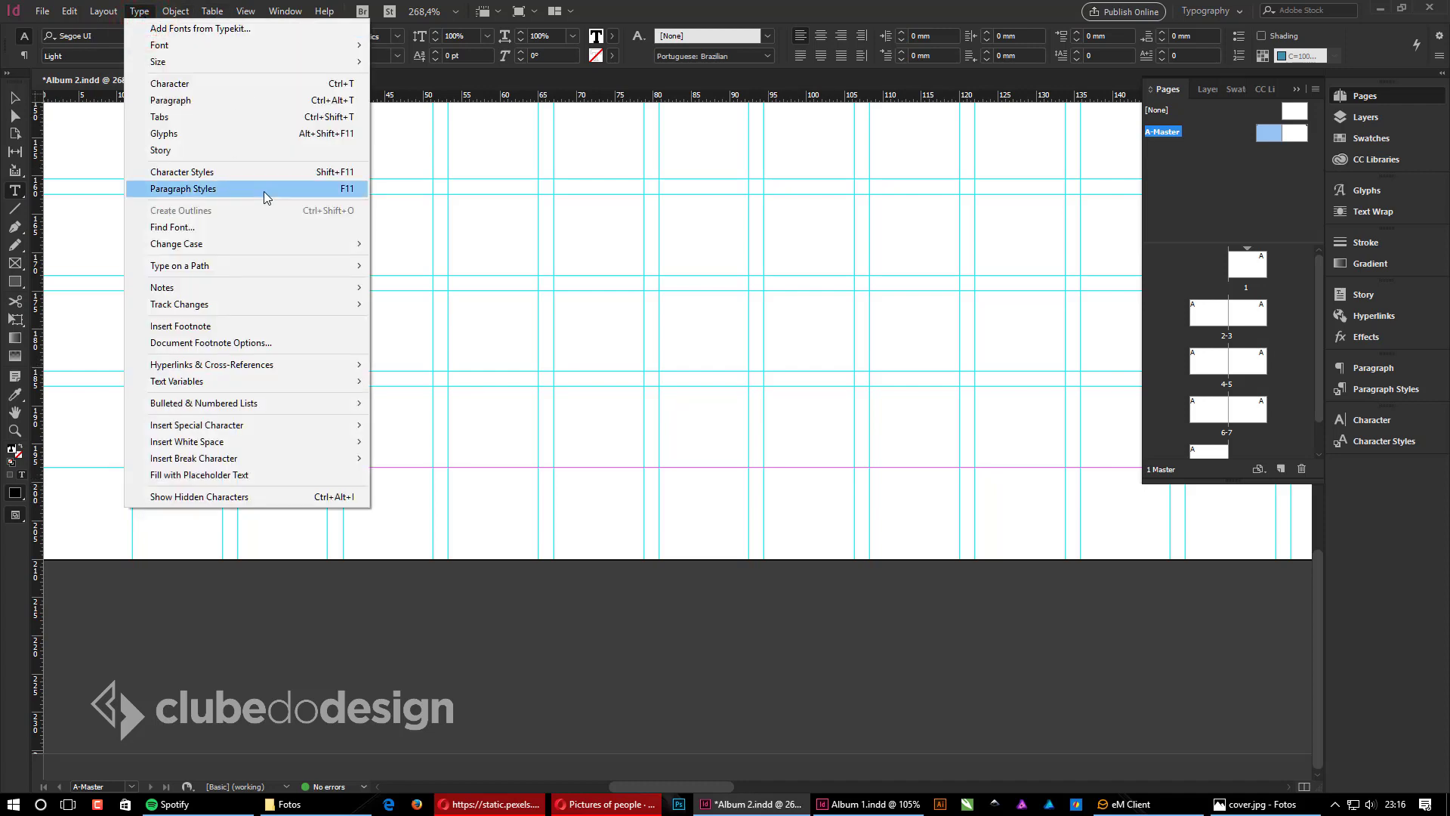
{"action": "mouse_move", "coordinate": [259, 244]}
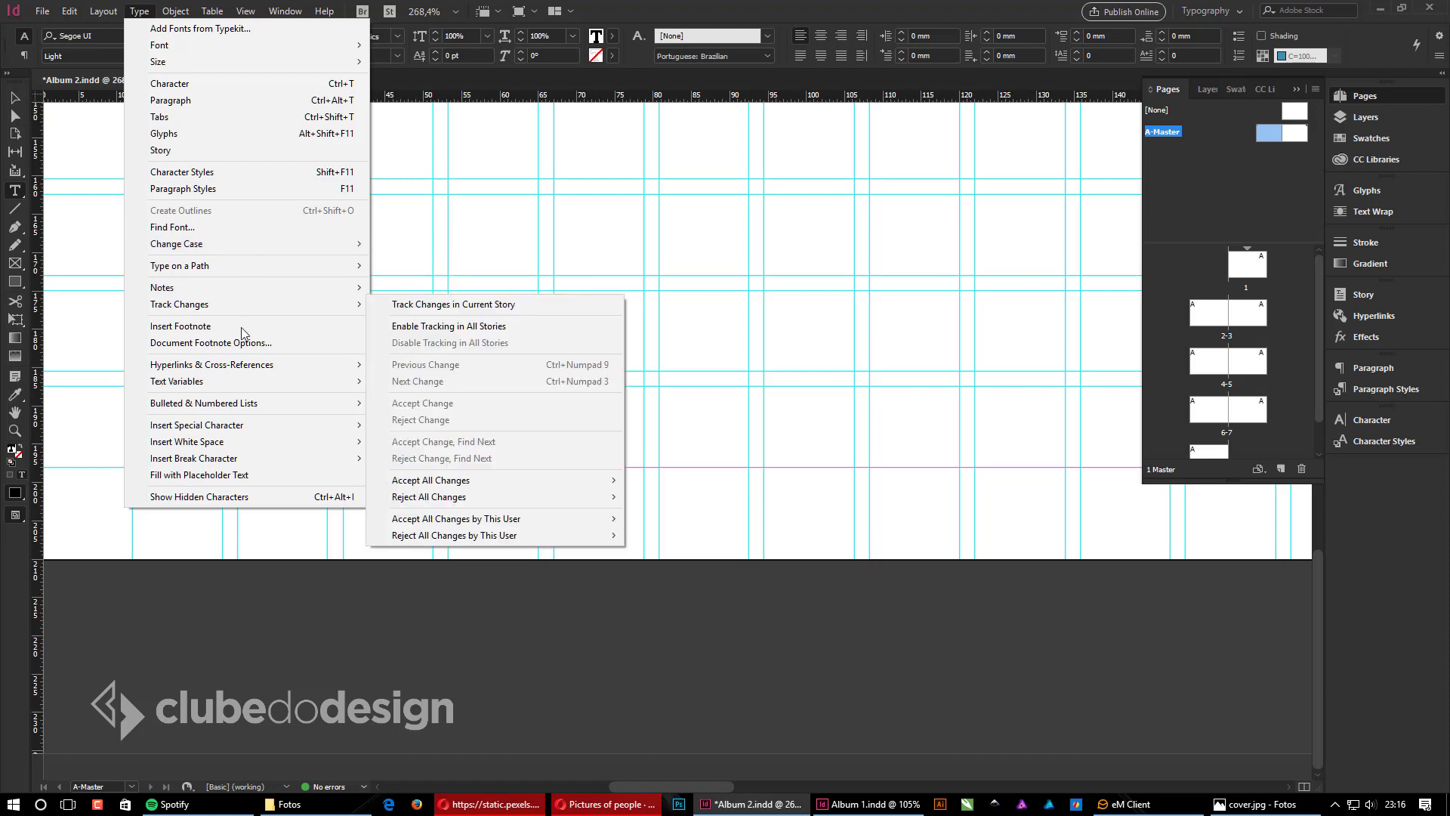
{"action": "mouse_move", "coordinate": [242, 392]}
{"action": "mouse_move", "coordinate": [234, 427]}
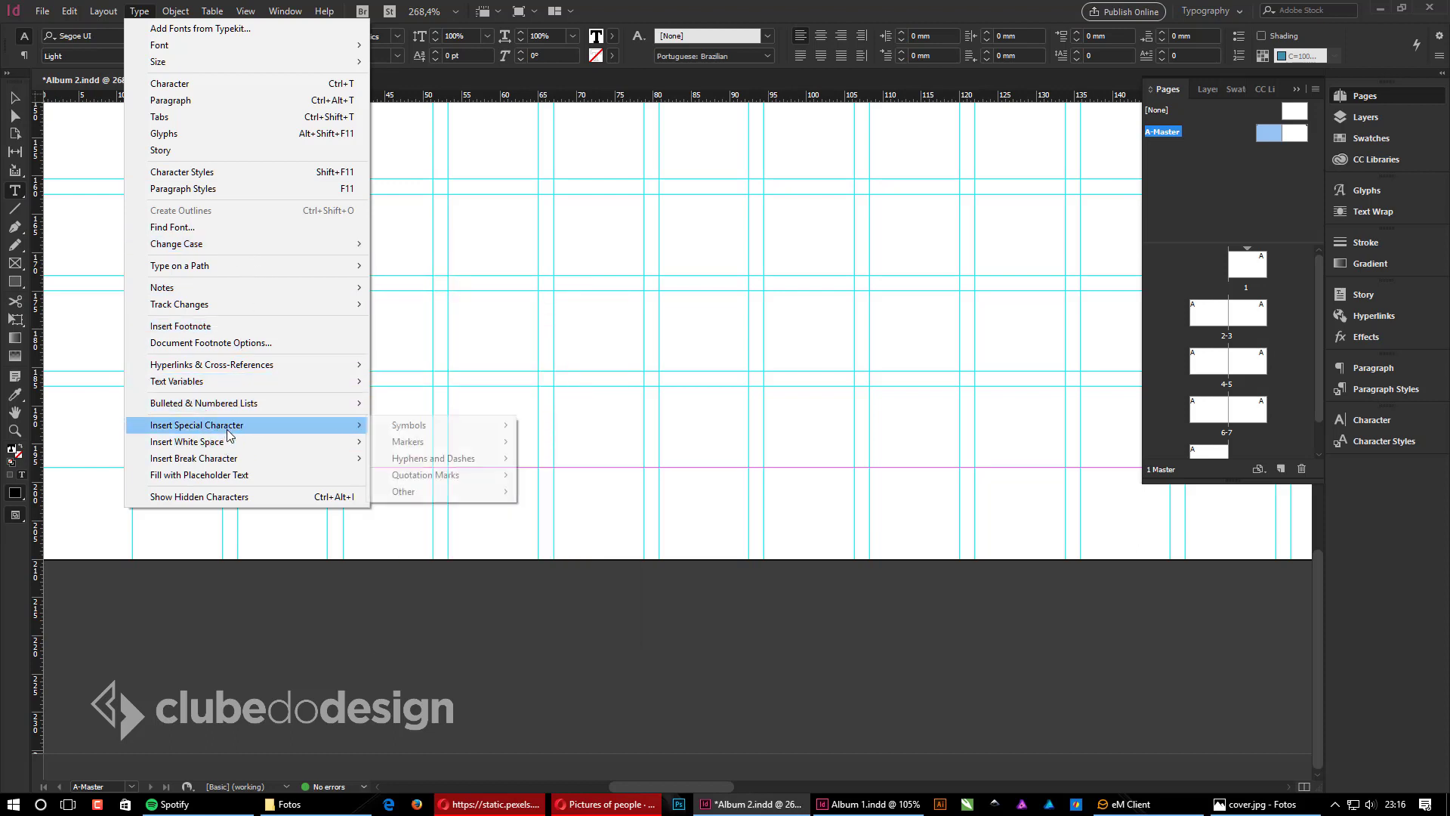
{"action": "mouse_move", "coordinate": [438, 446]}
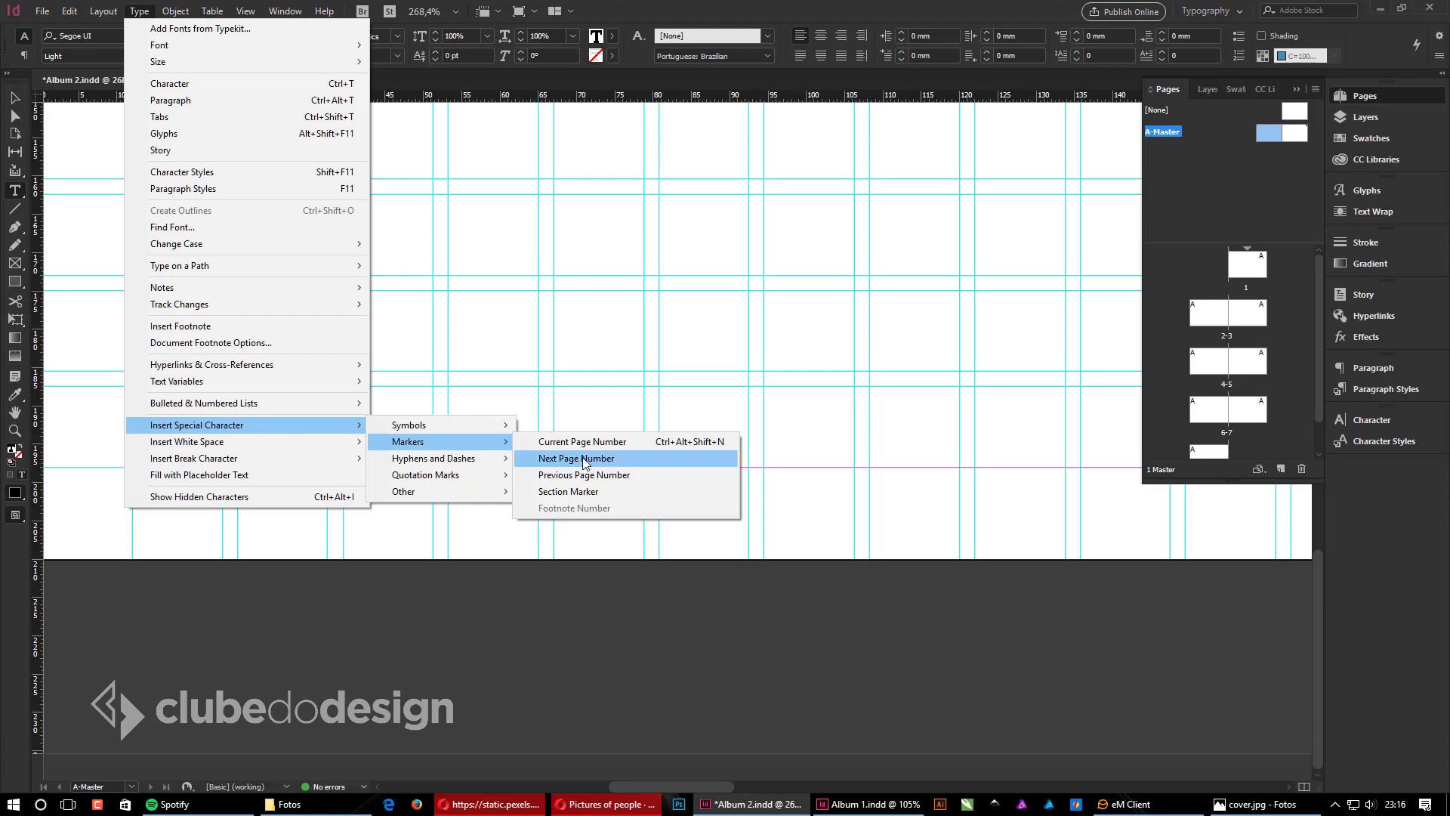
{"action": "left_click", "coordinate": [659, 442]}
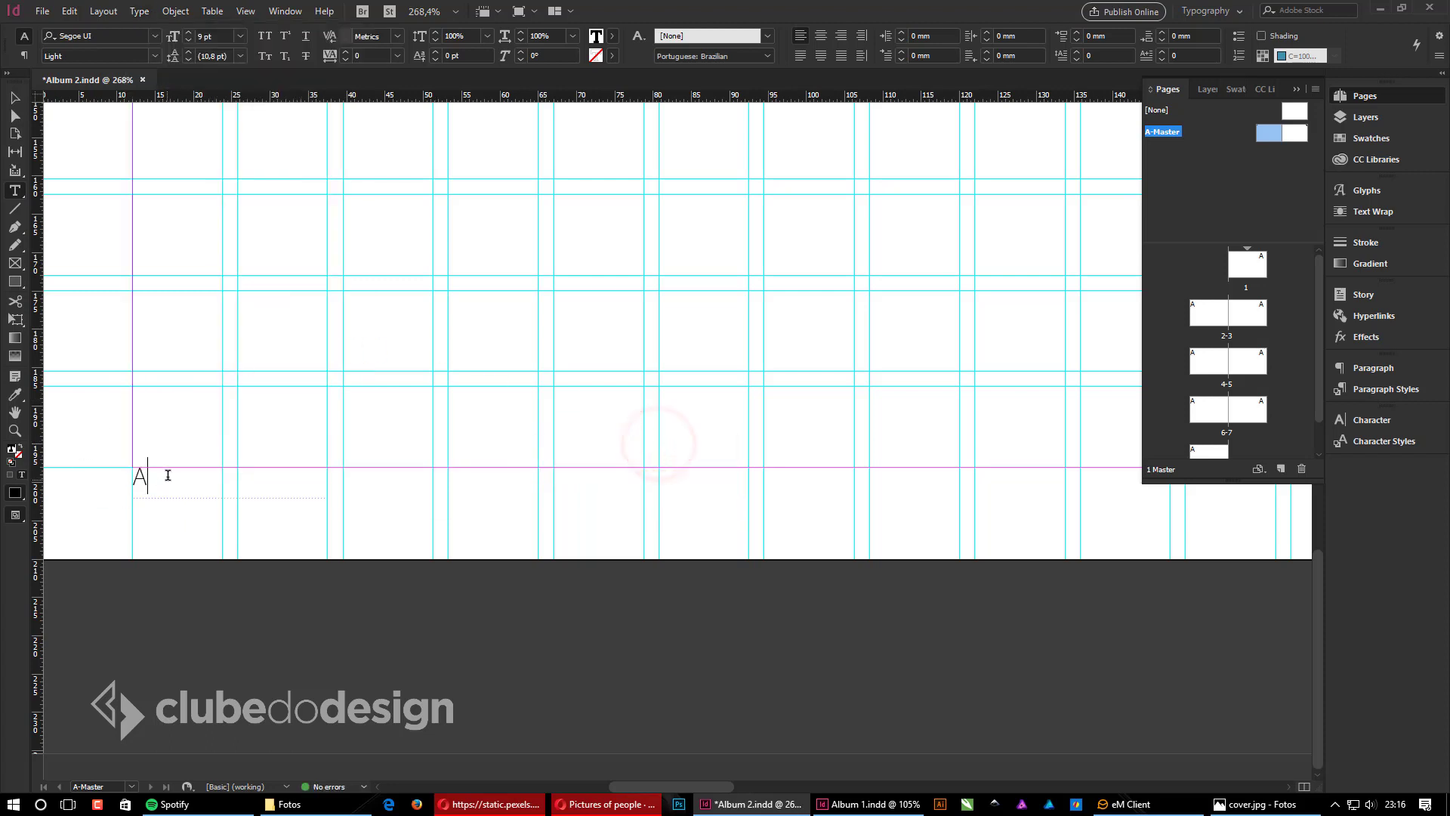
Step: Shrink the page-number frame to about 11.75 × 2.3 mm, duplicate it beside itself and widen the copy across two columns
{"action": "left_click", "coordinate": [19, 100]}
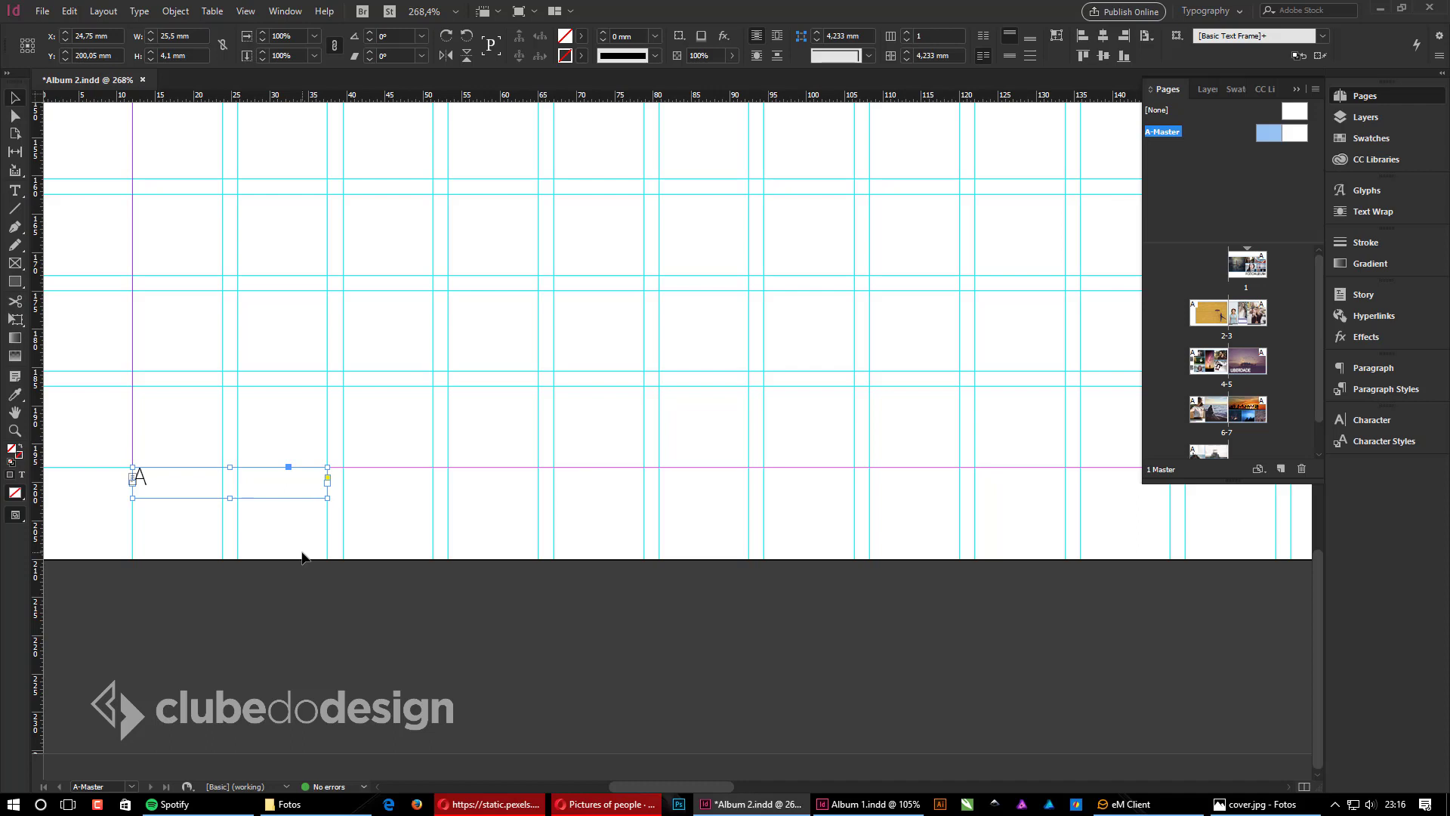
{"action": "left_click_drag", "start_coordinate": [228, 498], "coordinate": [227, 484]}
{"action": "left_click_drag", "start_coordinate": [327, 482], "coordinate": [433, 479]}
Step: Replace the marker in the copied frame with the text PHOTOALBUM and fit the frame to its text
{"action": "double_click", "coordinate": [261, 480]}
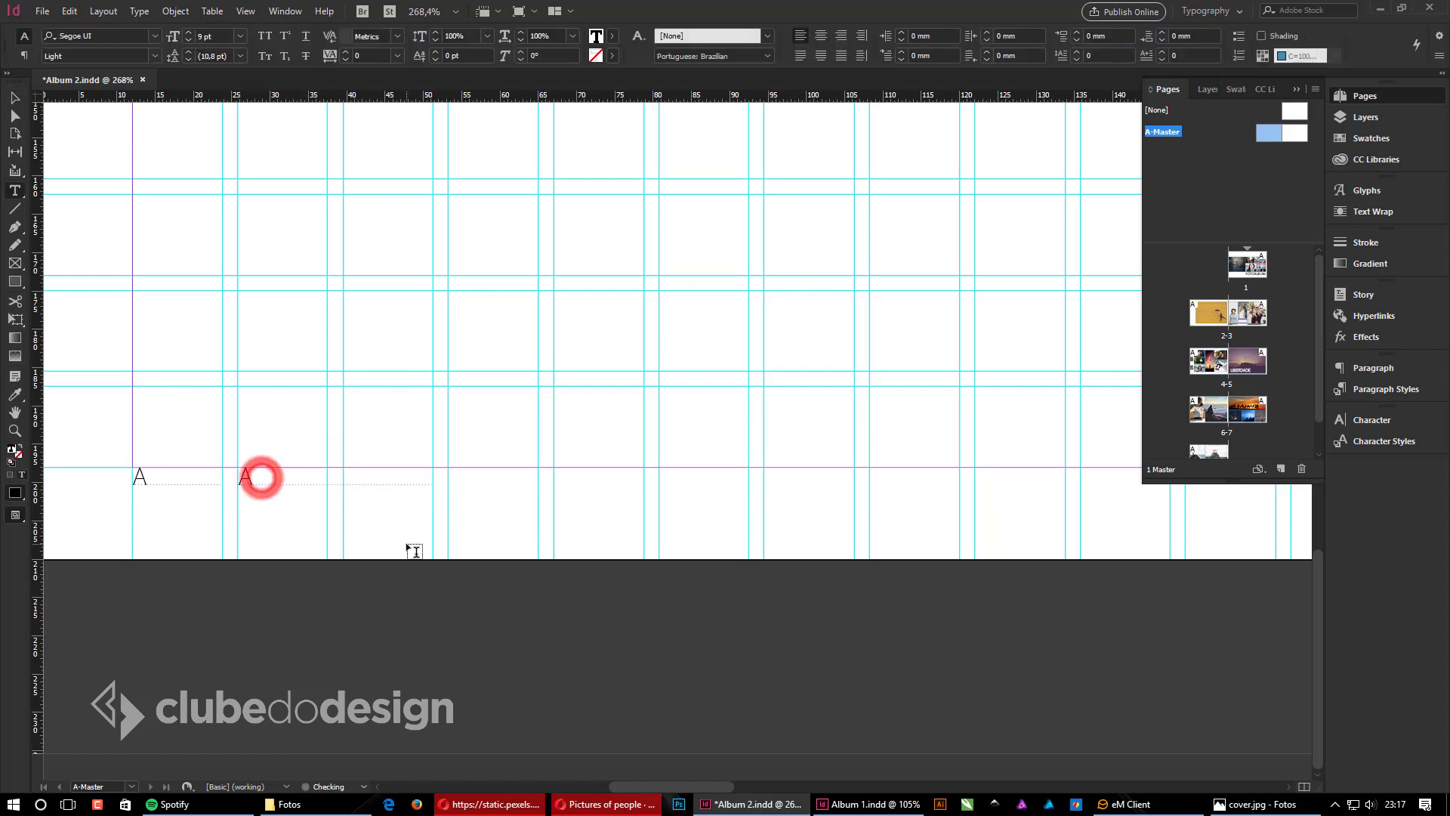
{"action": "key", "text": "BackSpace"}
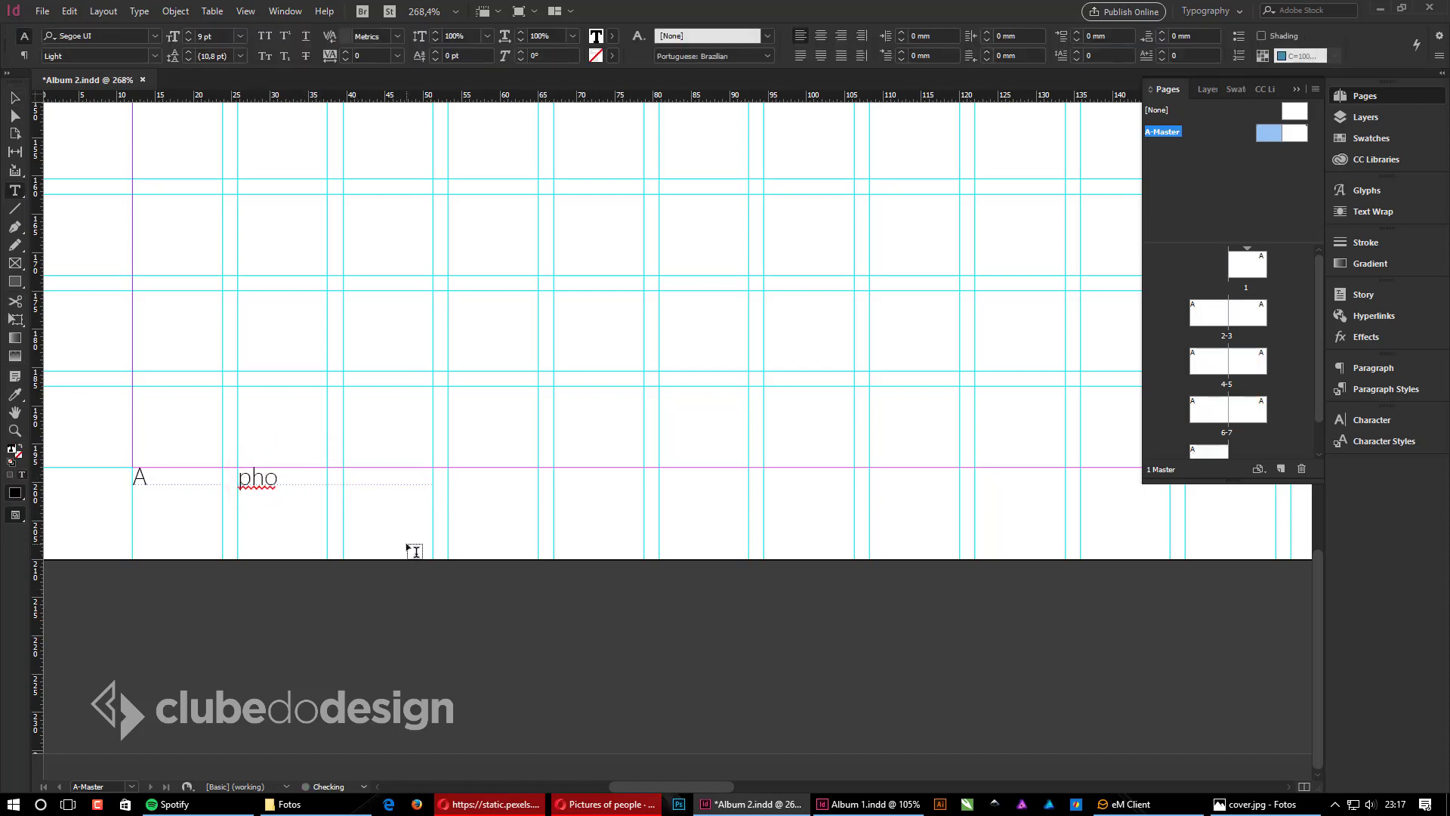
{"action": "type", "text": "photo"}
{"action": "key", "text": "ctrl+a"}
{"action": "type", "text": "P"}
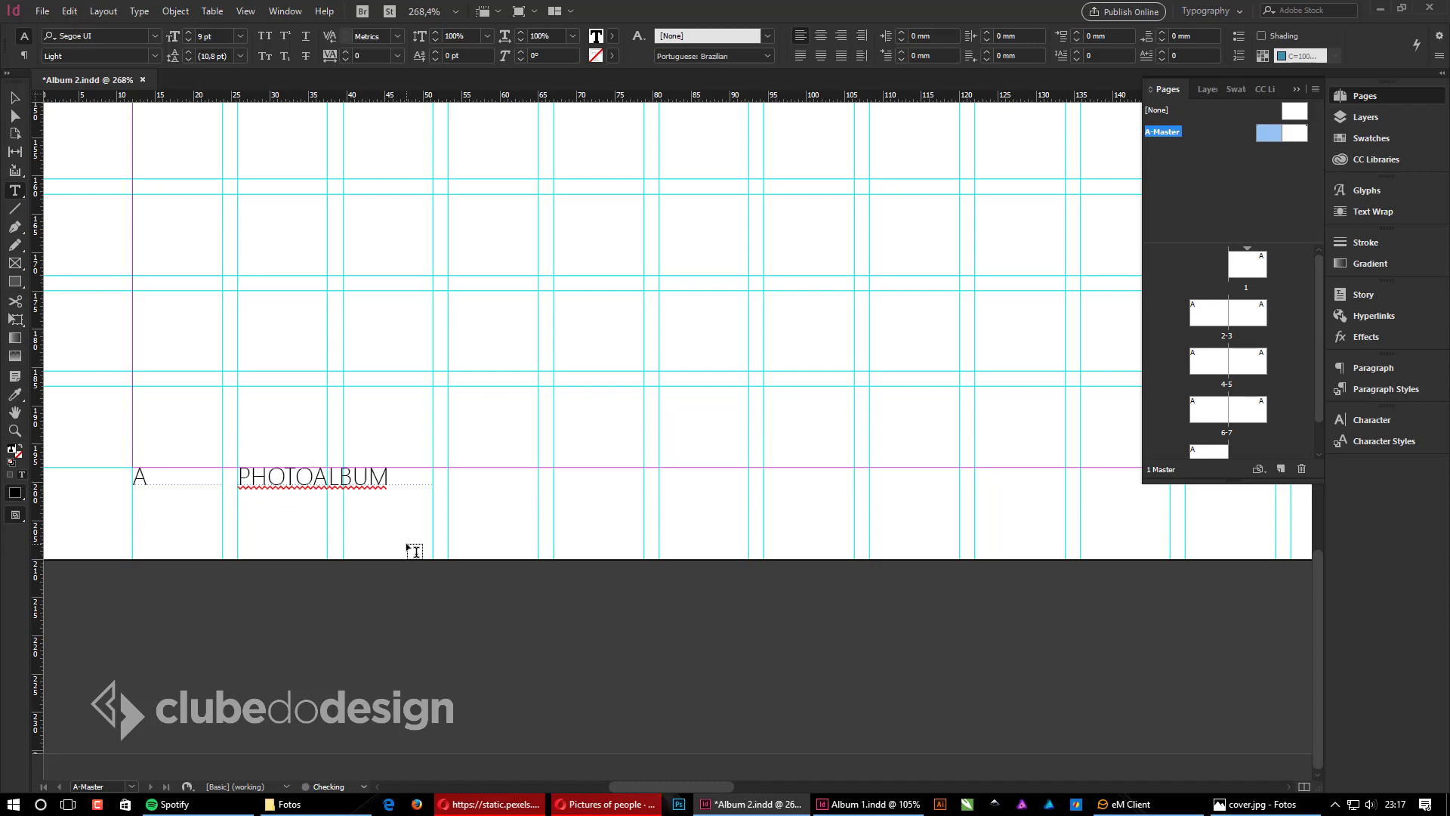
{"action": "key", "text": "Escape"}
{"action": "left_click_drag", "start_coordinate": [431, 484], "coordinate": [460, 510]}
{"action": "double_click", "coordinate": [460, 510]}
{"action": "left_click", "coordinate": [162, 474]}
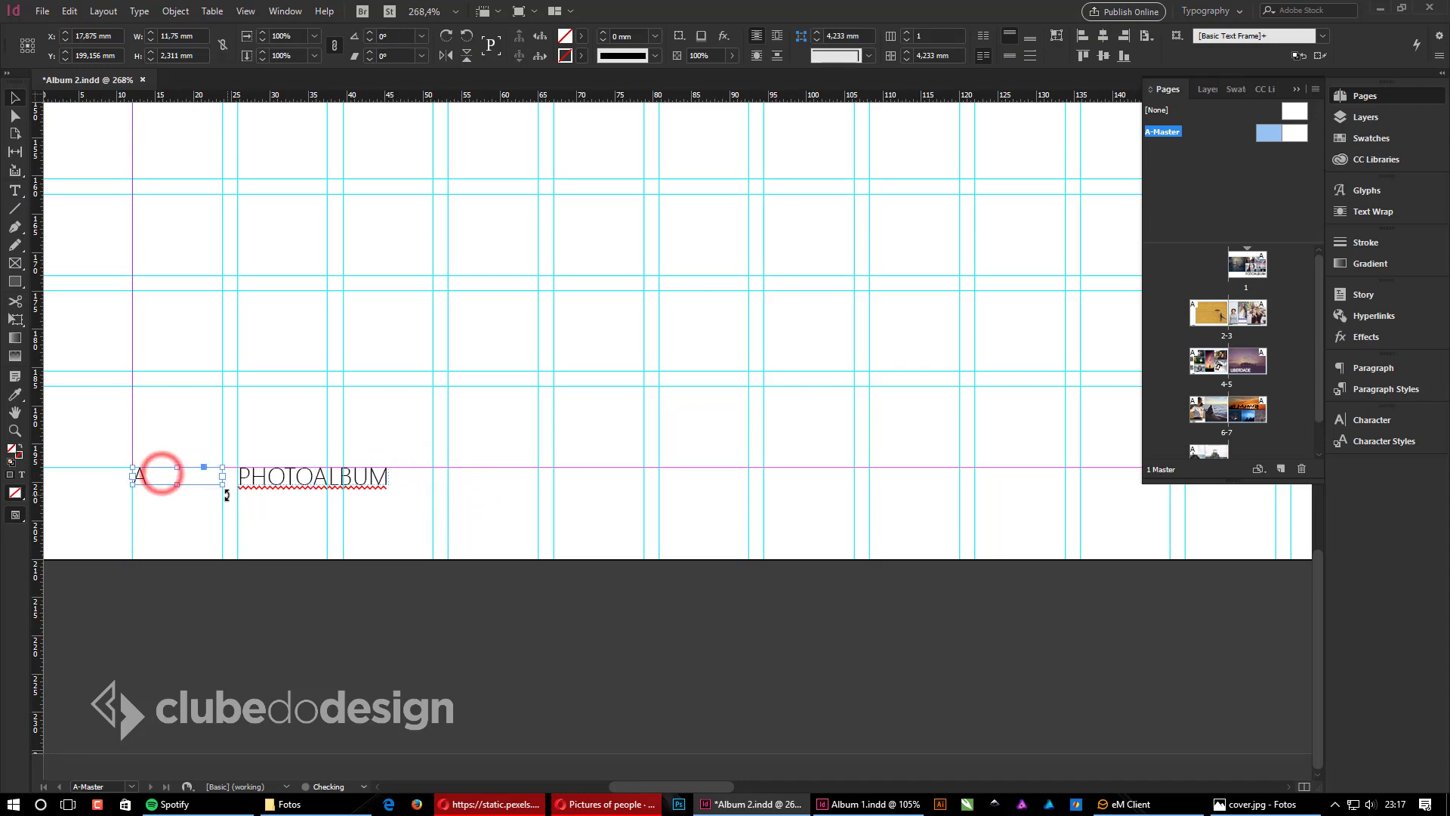
{"action": "left_click", "coordinate": [455, 631]}
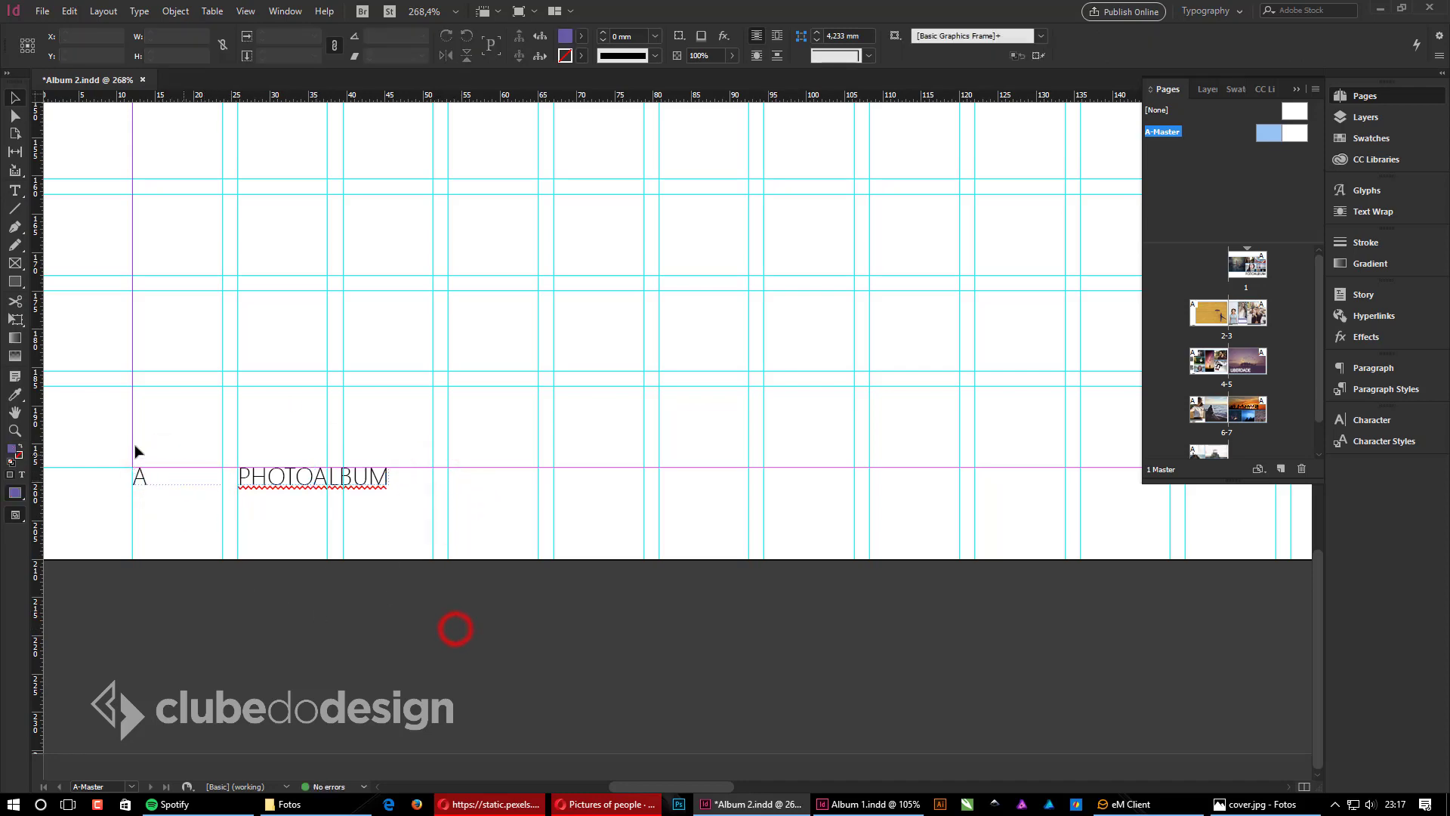
Step: Copy the page-number and PHOTOALBUM frames and paste them onto the right page of A-Master
{"action": "left_click", "coordinate": [634, 576], "text": "ctrl+alt"}
{"action": "left_click", "coordinate": [635, 577], "text": "ctrl+alt"}
{"action": "left_click_drag", "start_coordinate": [651, 528], "coordinate": [329, 545]}
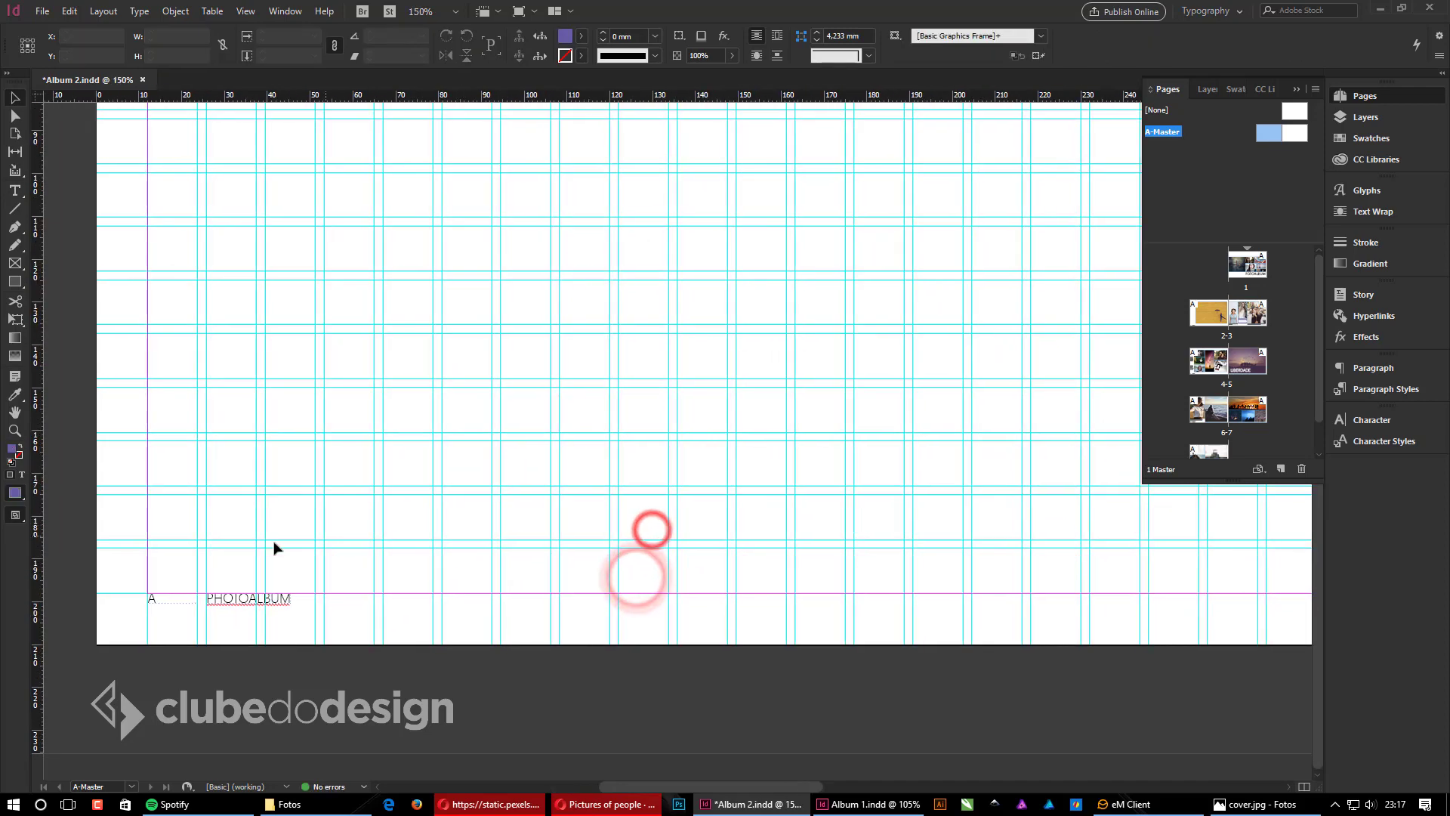
{"action": "left_click_drag", "start_coordinate": [351, 662], "coordinate": [123, 537]}
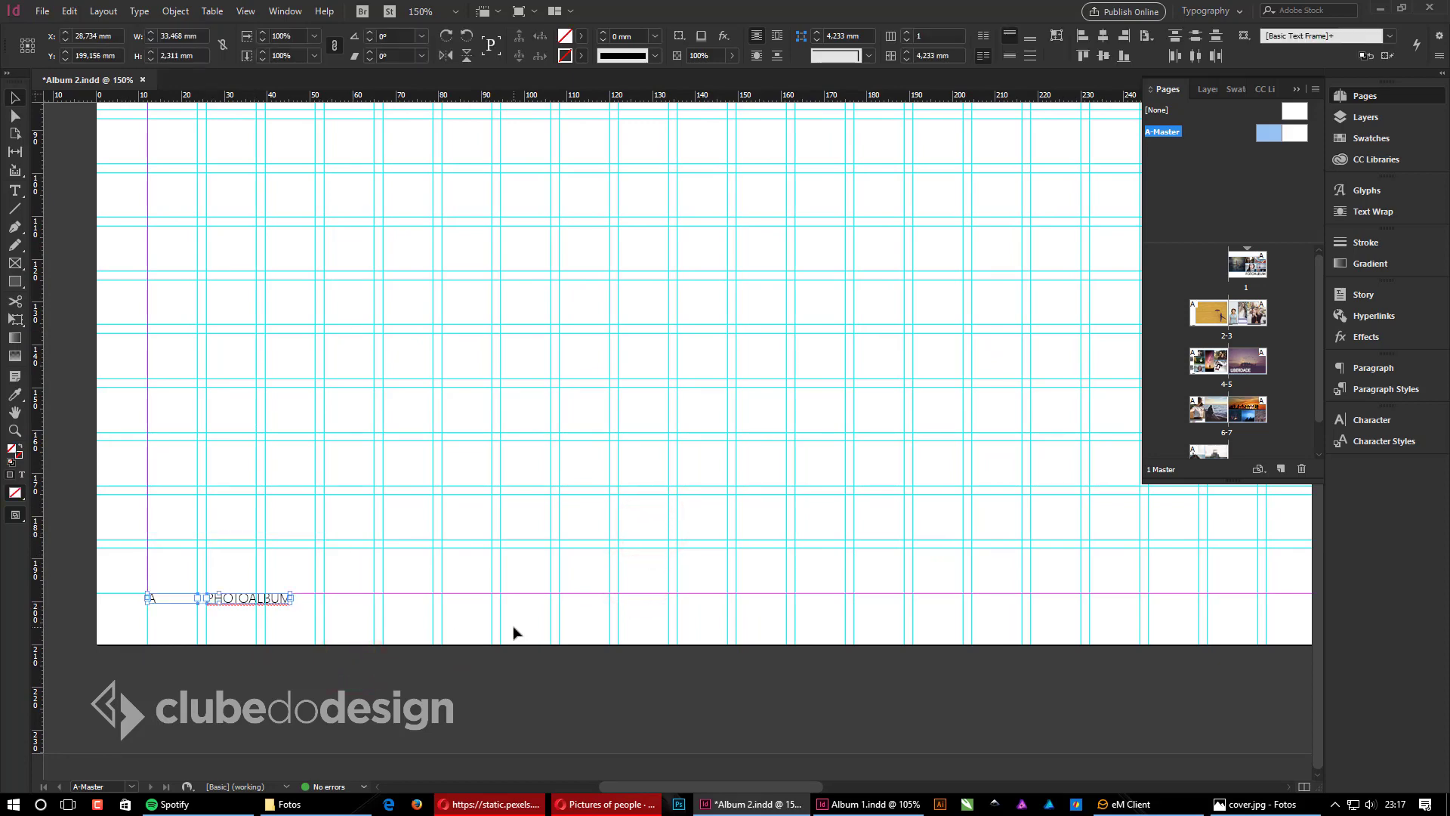
{"action": "left_click", "coordinate": [546, 642]}
{"action": "left_click_drag", "start_coordinate": [988, 606], "coordinate": [260, 522]}
{"action": "left_click_drag", "start_coordinate": [1055, 592], "coordinate": [551, 513]}
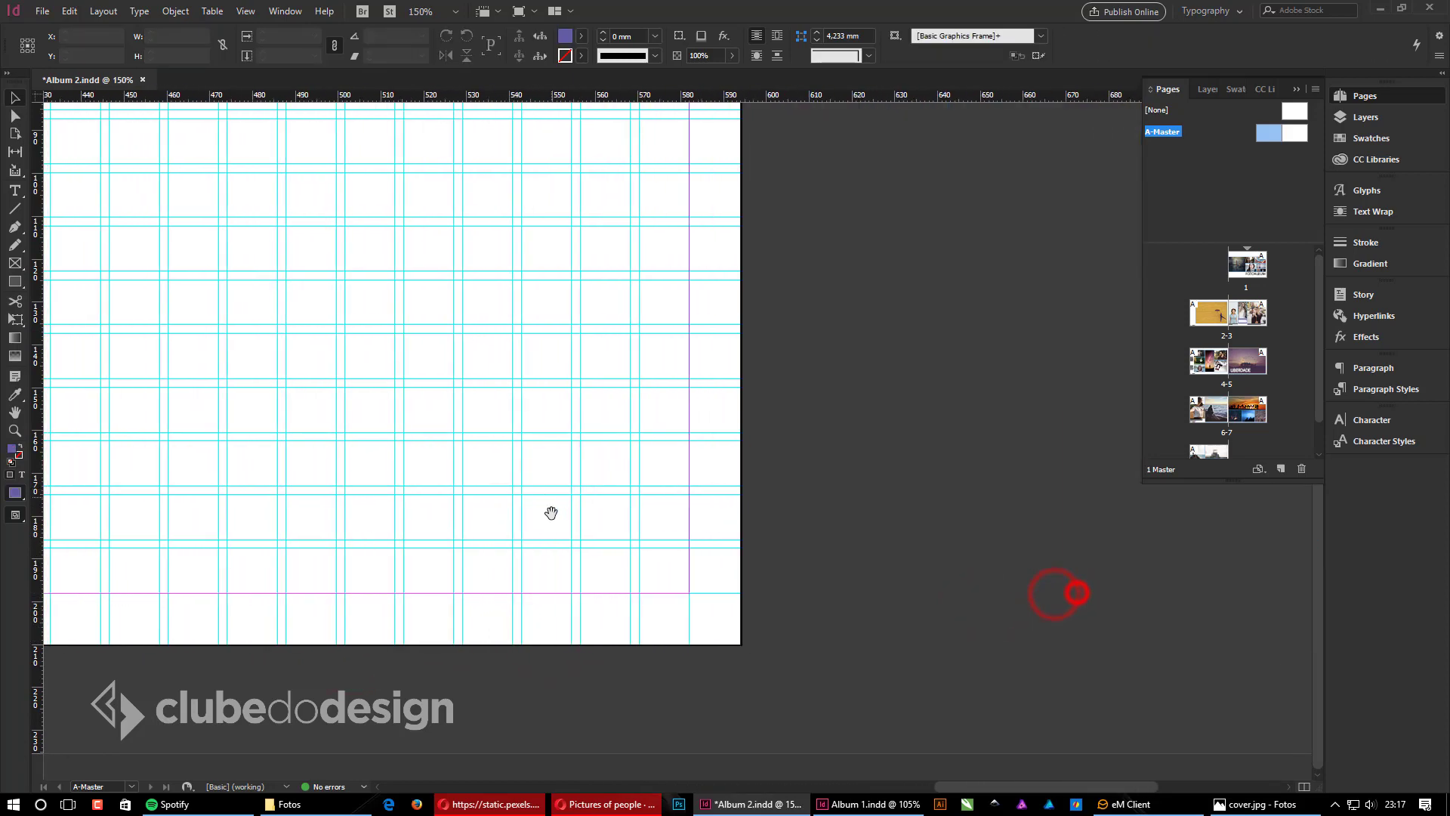
{"action": "double_click", "coordinate": [1294, 131]}
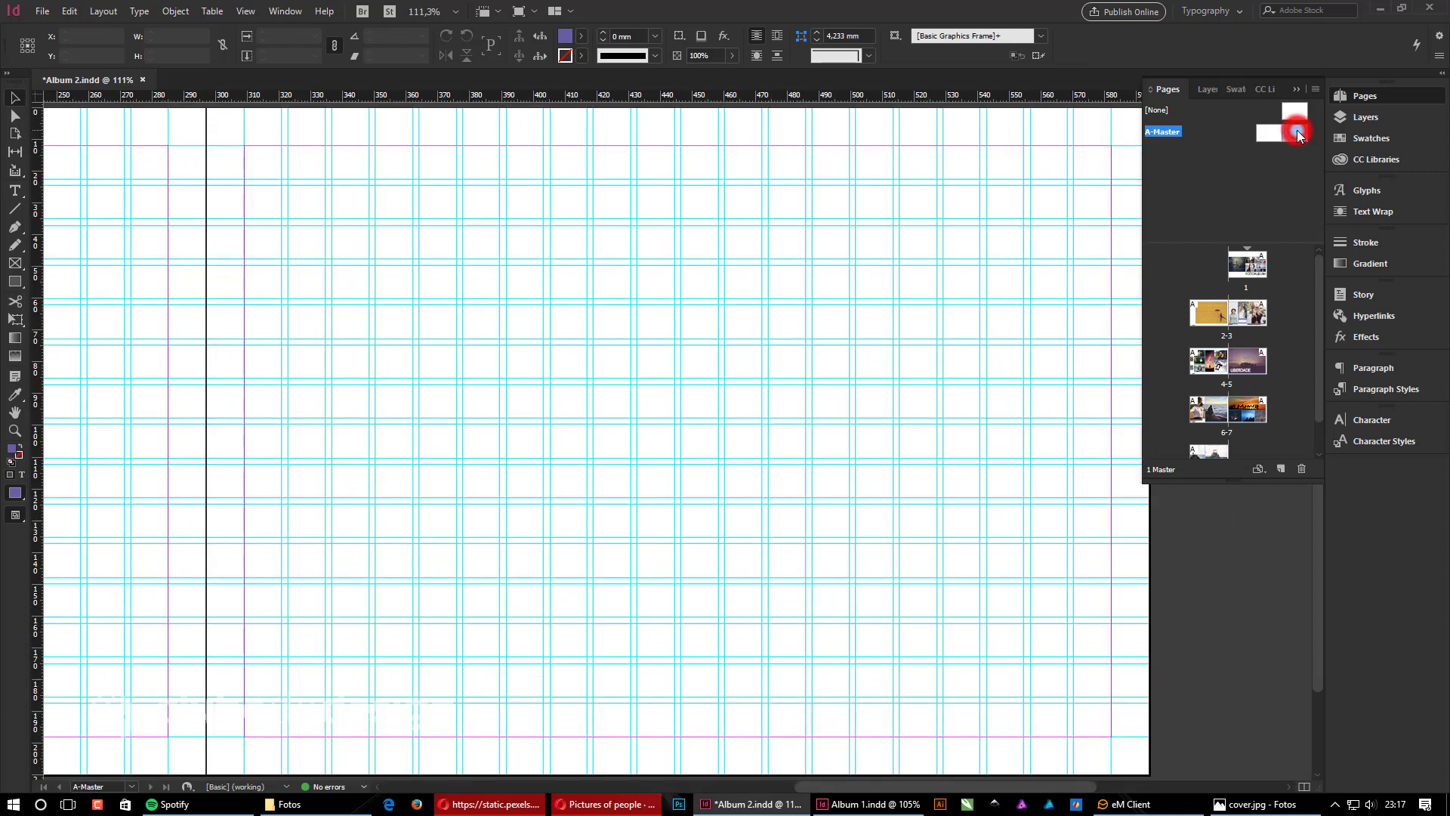
{"action": "left_click_drag", "start_coordinate": [894, 566], "coordinate": [836, 565]}
{"action": "left_click", "coordinate": [816, 628]}
{"action": "key", "text": "ctrl+v"}
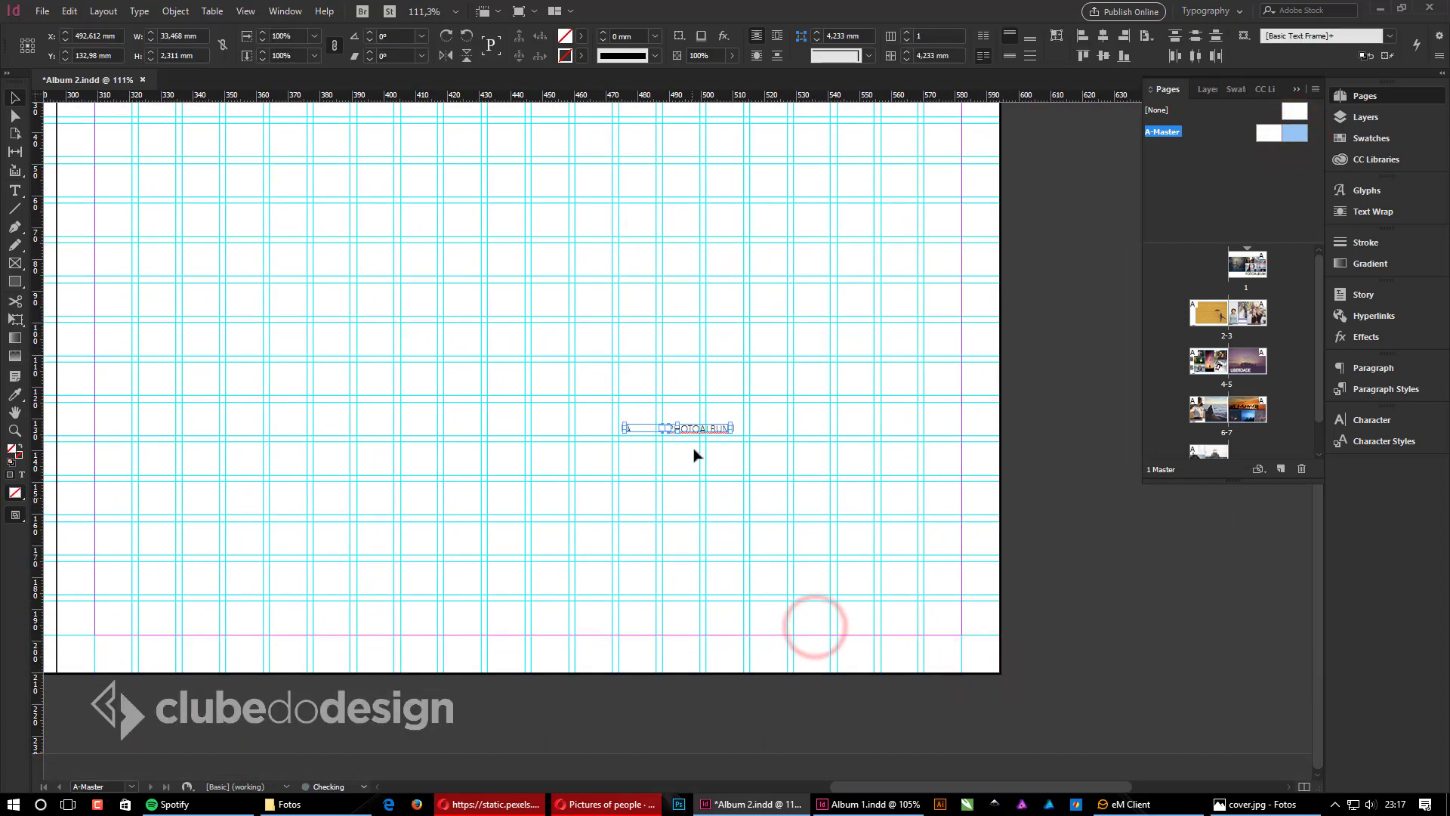
Step: Move the pasted frames directly below the bottom margin line, with PHOTOALBUM ending flush at the outer margin
{"action": "left_click_drag", "start_coordinate": [708, 429], "coordinate": [942, 621]}
{"action": "left_click_drag", "start_coordinate": [845, 583], "coordinate": [1039, 695]}
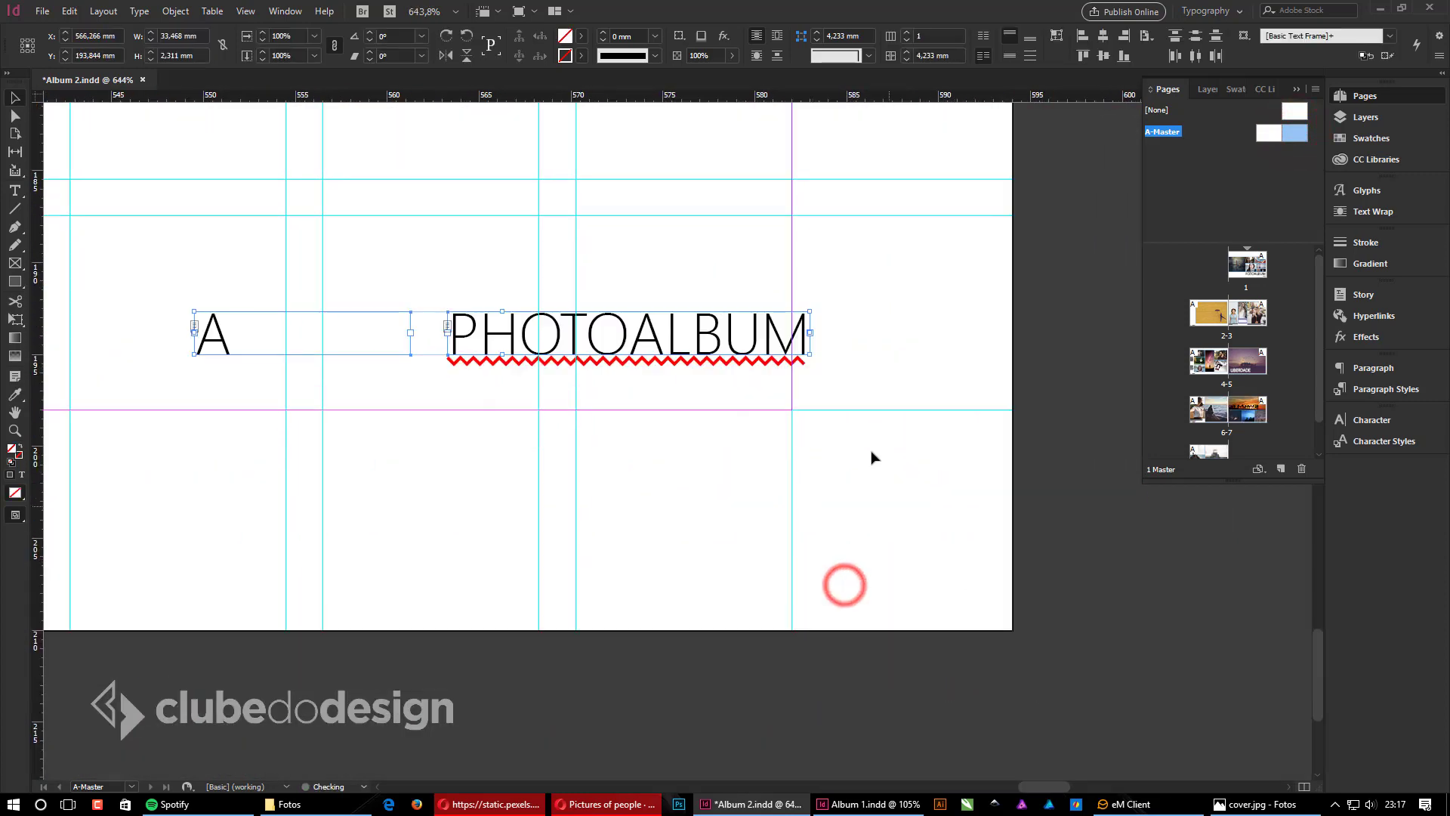
{"action": "left_click_drag", "start_coordinate": [758, 349], "coordinate": [738, 447]}
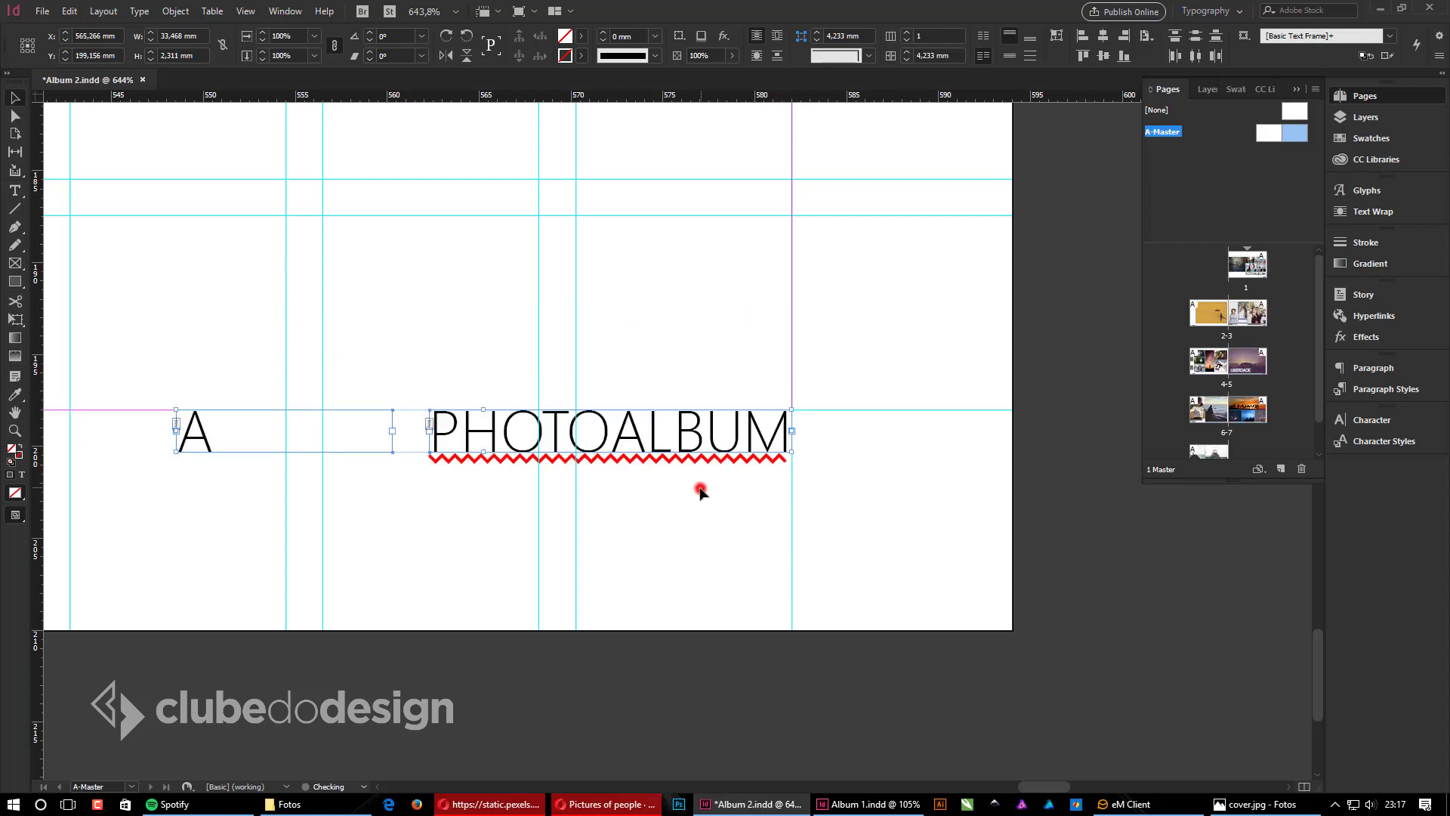
Step: Swap the two footer frames on the right master page, with the page number in the outermost column and PHOTOALBUM to its left
{"action": "left_click", "coordinate": [700, 488]}
{"action": "left_click_drag", "start_coordinate": [236, 439], "coordinate": [860, 537]}
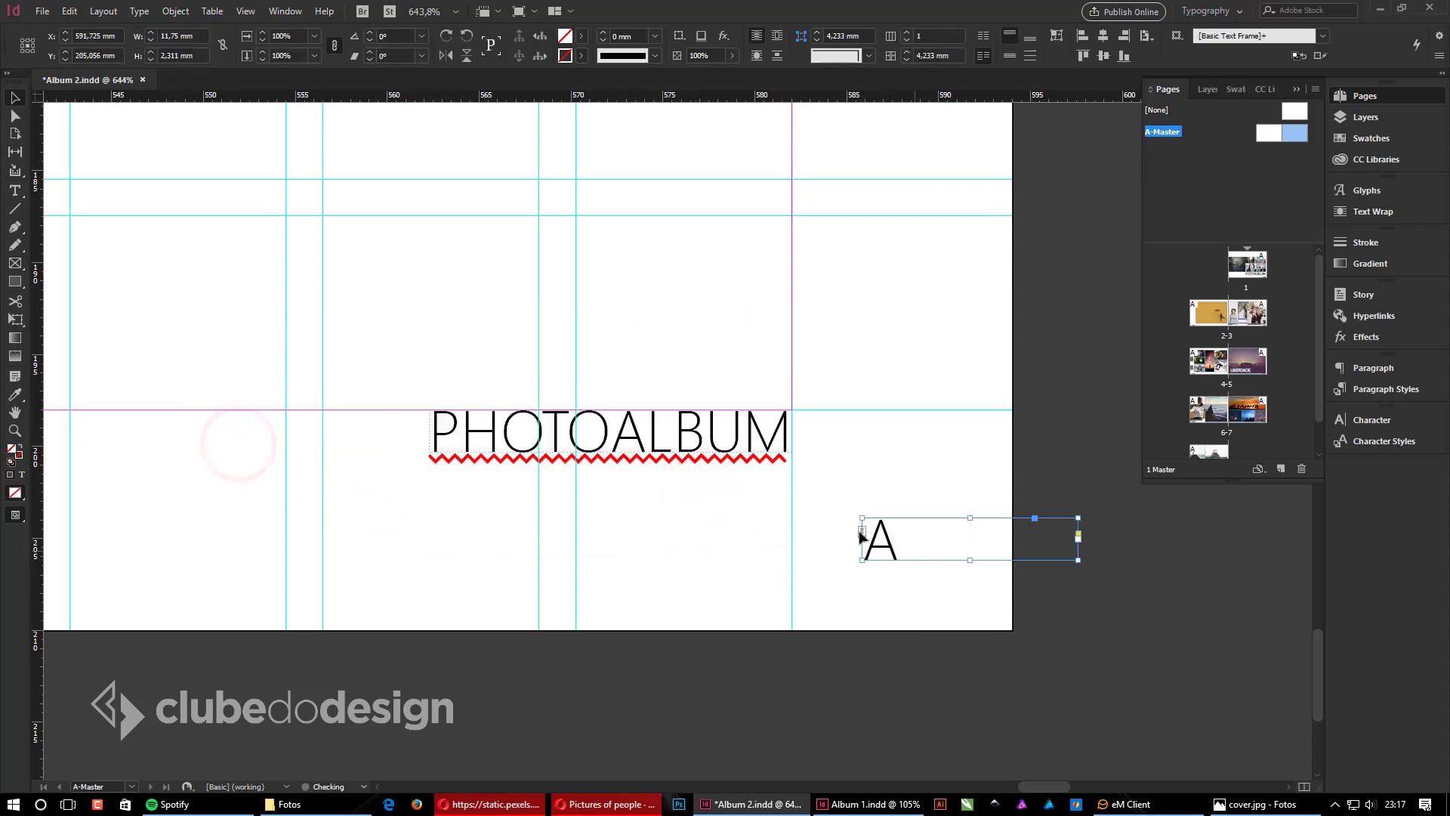
{"action": "left_click_drag", "start_coordinate": [618, 440], "coordinate": [398, 445]}
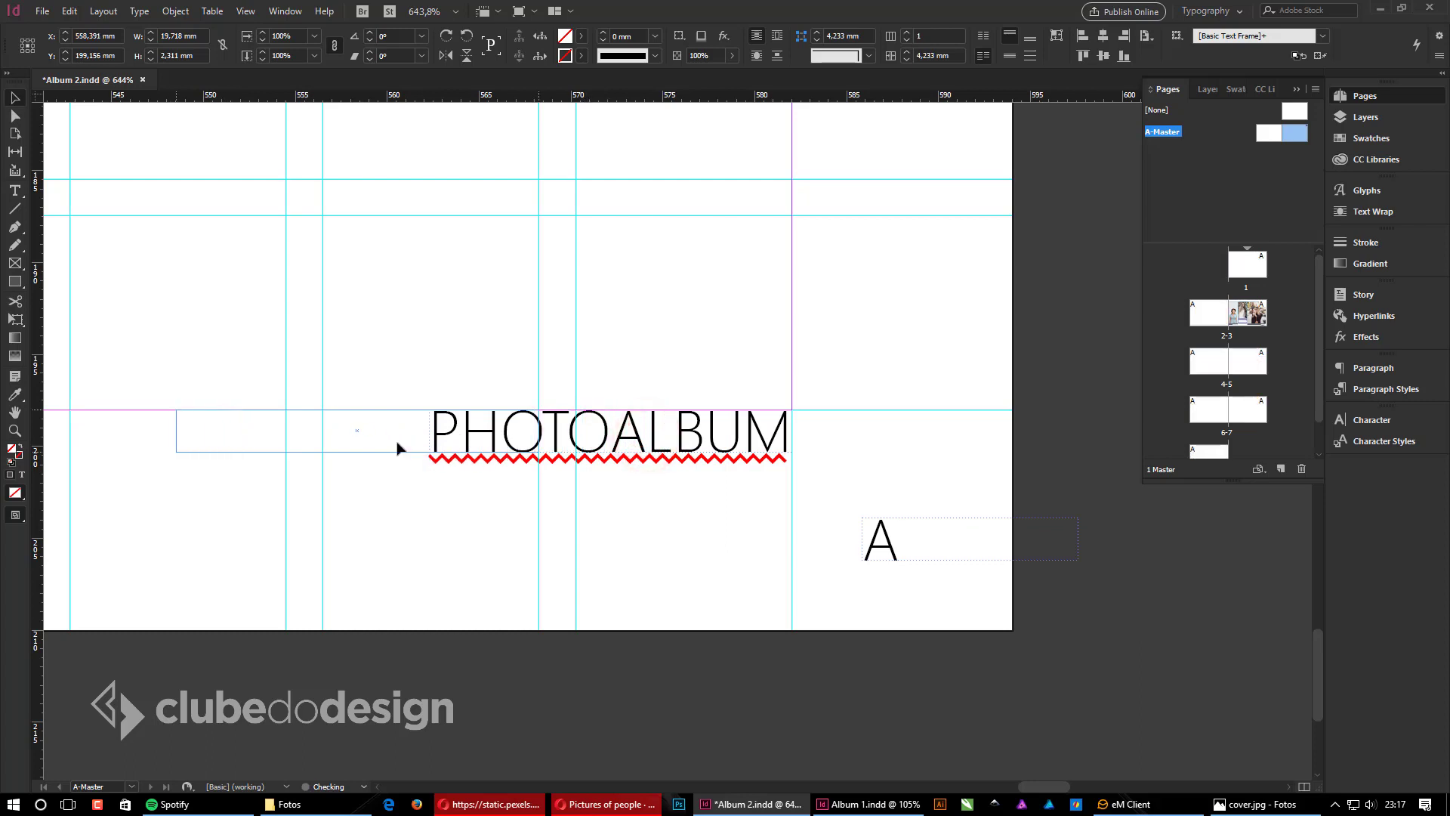
{"action": "left_click_drag", "start_coordinate": [437, 534], "coordinate": [489, 539]}
{"action": "left_click_drag", "start_coordinate": [1012, 535], "coordinate": [725, 432]}
{"action": "left_click_drag", "start_coordinate": [388, 540], "coordinate": [551, 544]}
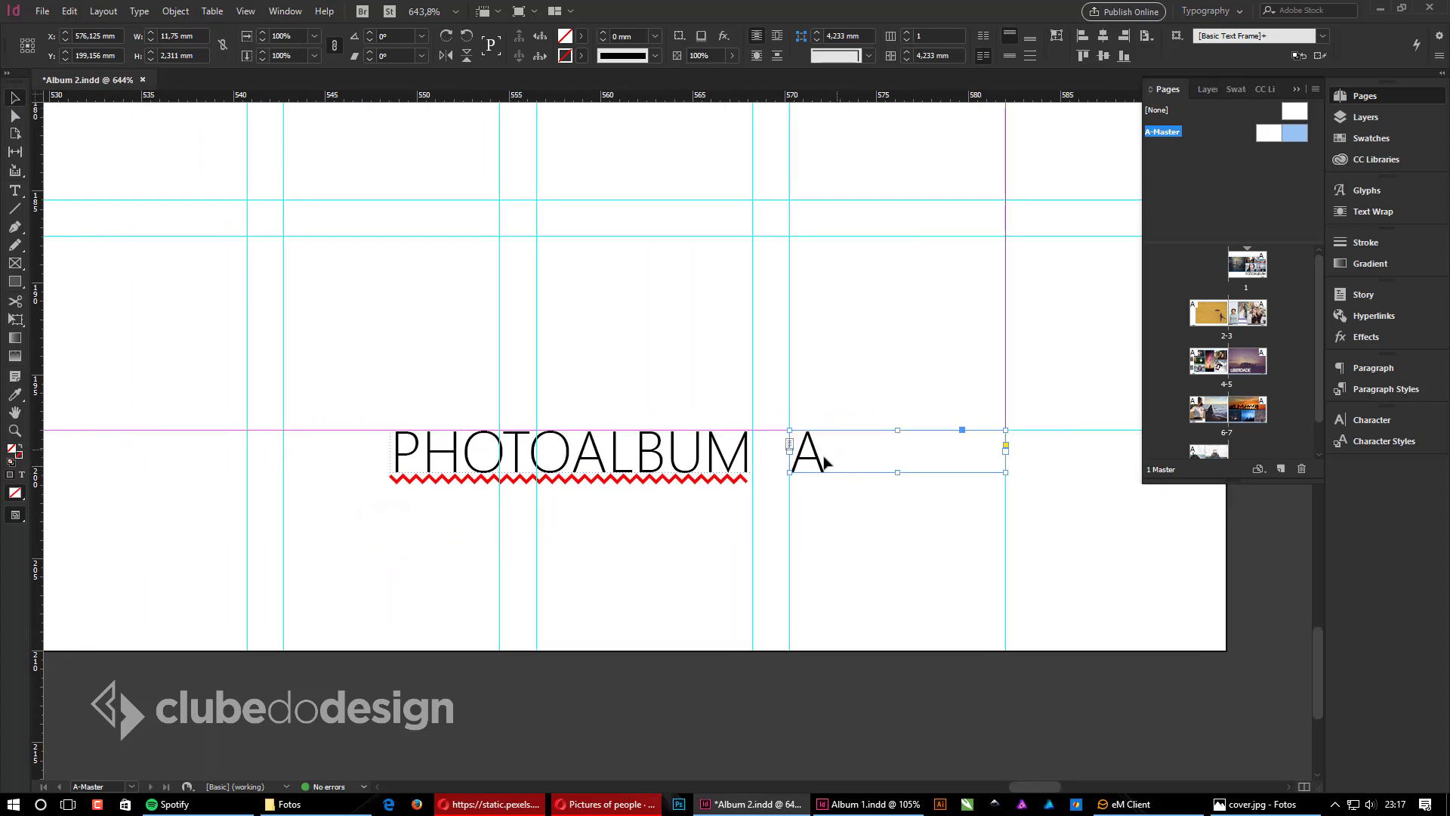
Step: Right-align the page-number marker in its frame on the right master page
{"action": "left_click", "coordinate": [1376, 370]}
{"action": "left_click", "coordinate": [1193, 387]}
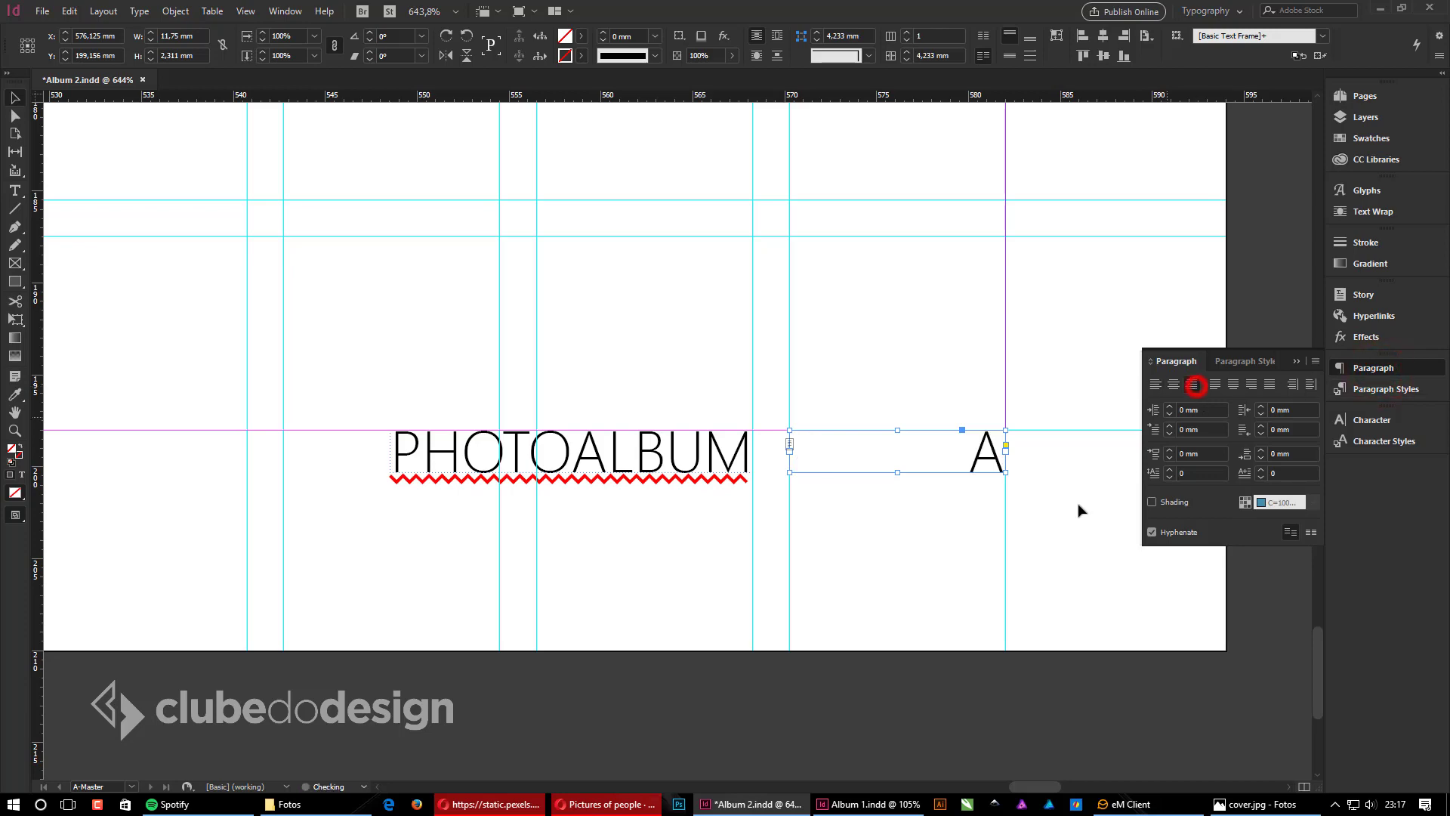
{"action": "left_click", "coordinate": [917, 585]}
Step: Nudge the PHOTOALBUM and page-number frames on the right master page slightly down from the bottom margin line
{"action": "left_click", "coordinate": [810, 538], "text": "ctrl+alt"}
{"action": "left_click", "coordinate": [810, 538], "text": "ctrl+alt"}
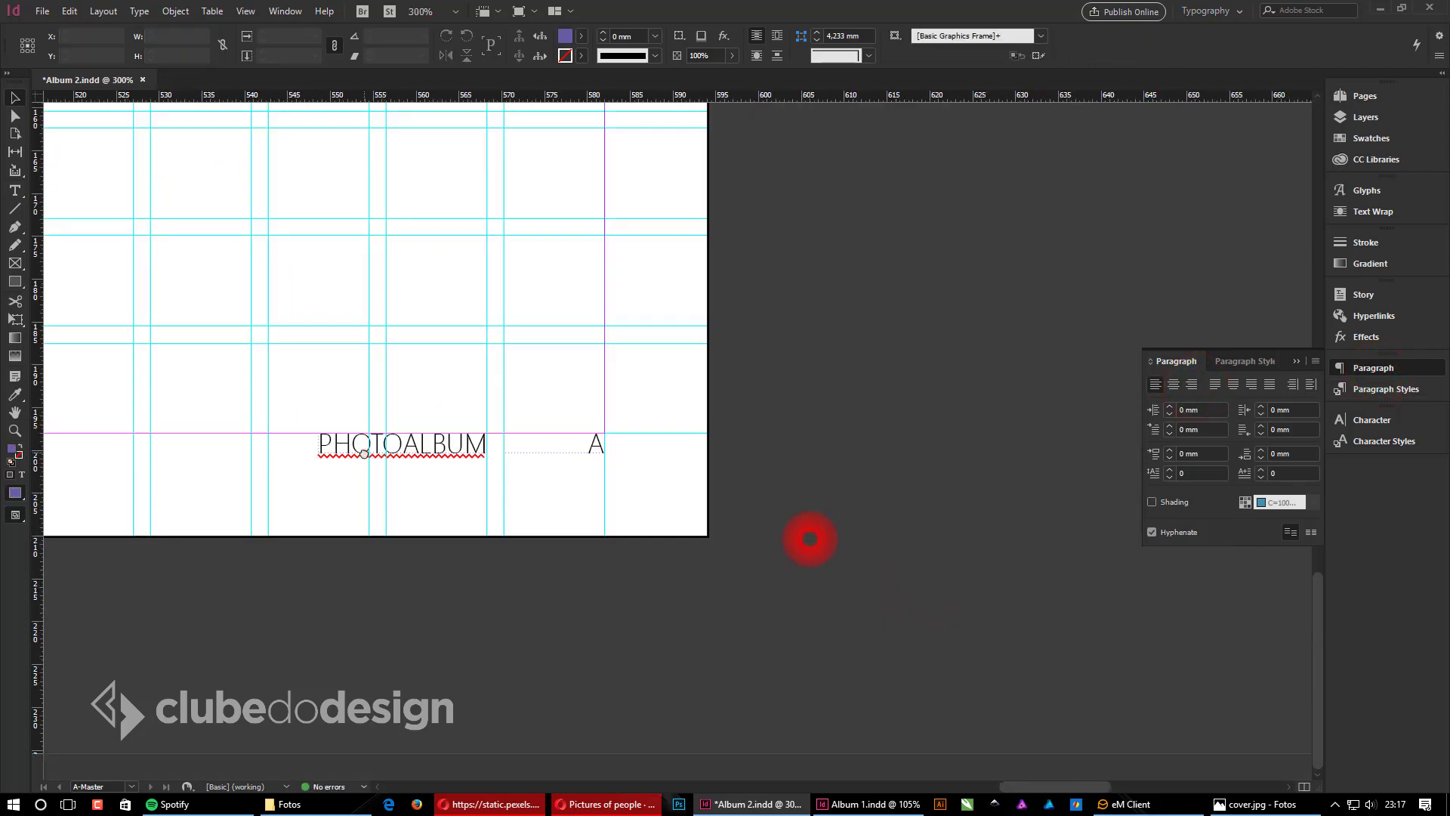
{"action": "left_click_drag", "start_coordinate": [364, 454], "coordinate": [866, 485]}
{"action": "left_click", "coordinate": [663, 478], "text": "ctrl+alt"}
{"action": "left_click", "coordinate": [663, 477], "text": "ctrl+alt"}
{"action": "left_click", "coordinate": [663, 477], "text": "ctrl+alt"}
{"action": "left_click_drag", "start_coordinate": [497, 546], "coordinate": [766, 436]}
{"action": "left_click", "coordinate": [693, 491], "text": "ctrl+alt"}
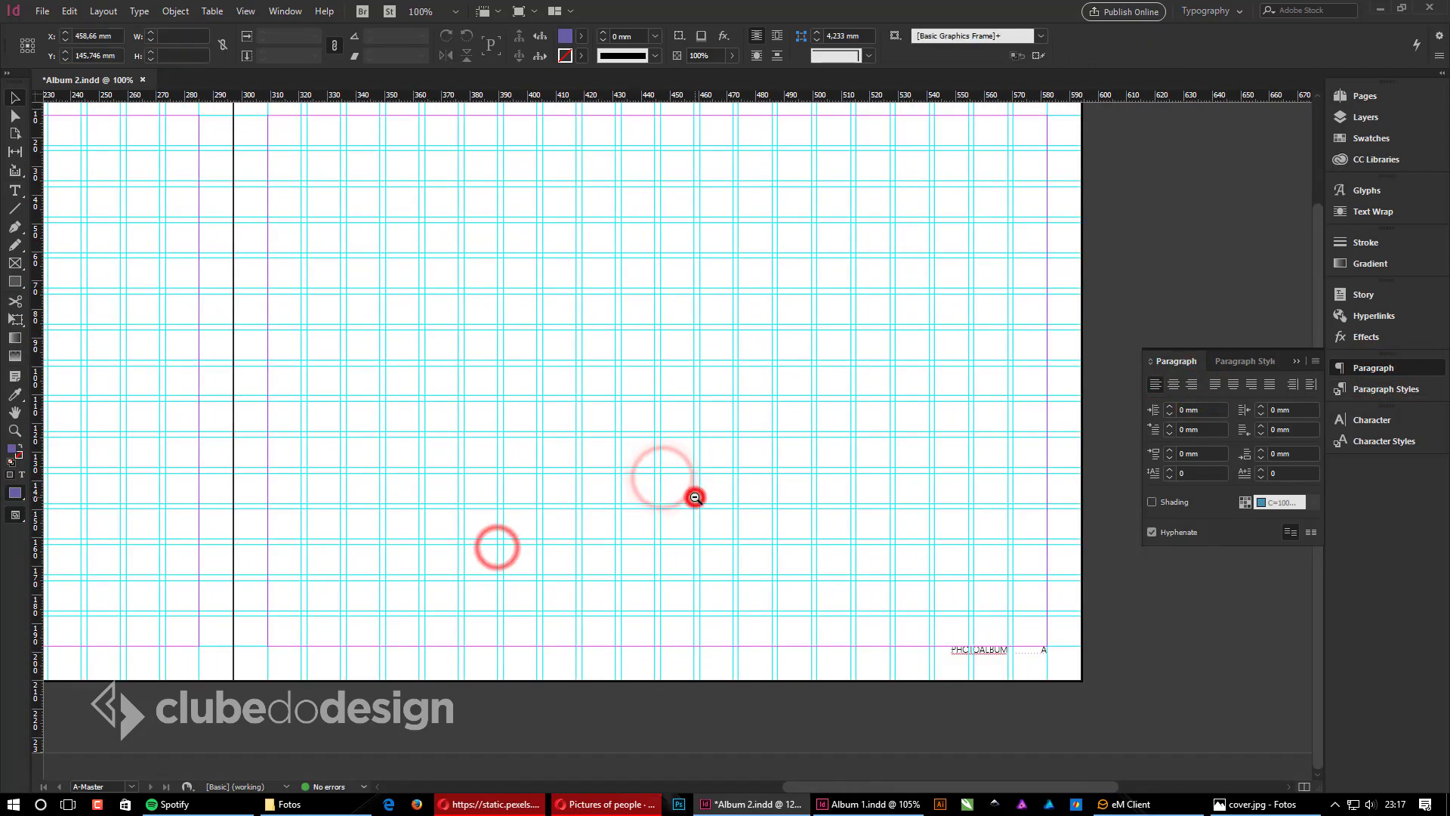
{"action": "left_click", "coordinate": [586, 557], "text": "ctrl+alt"}
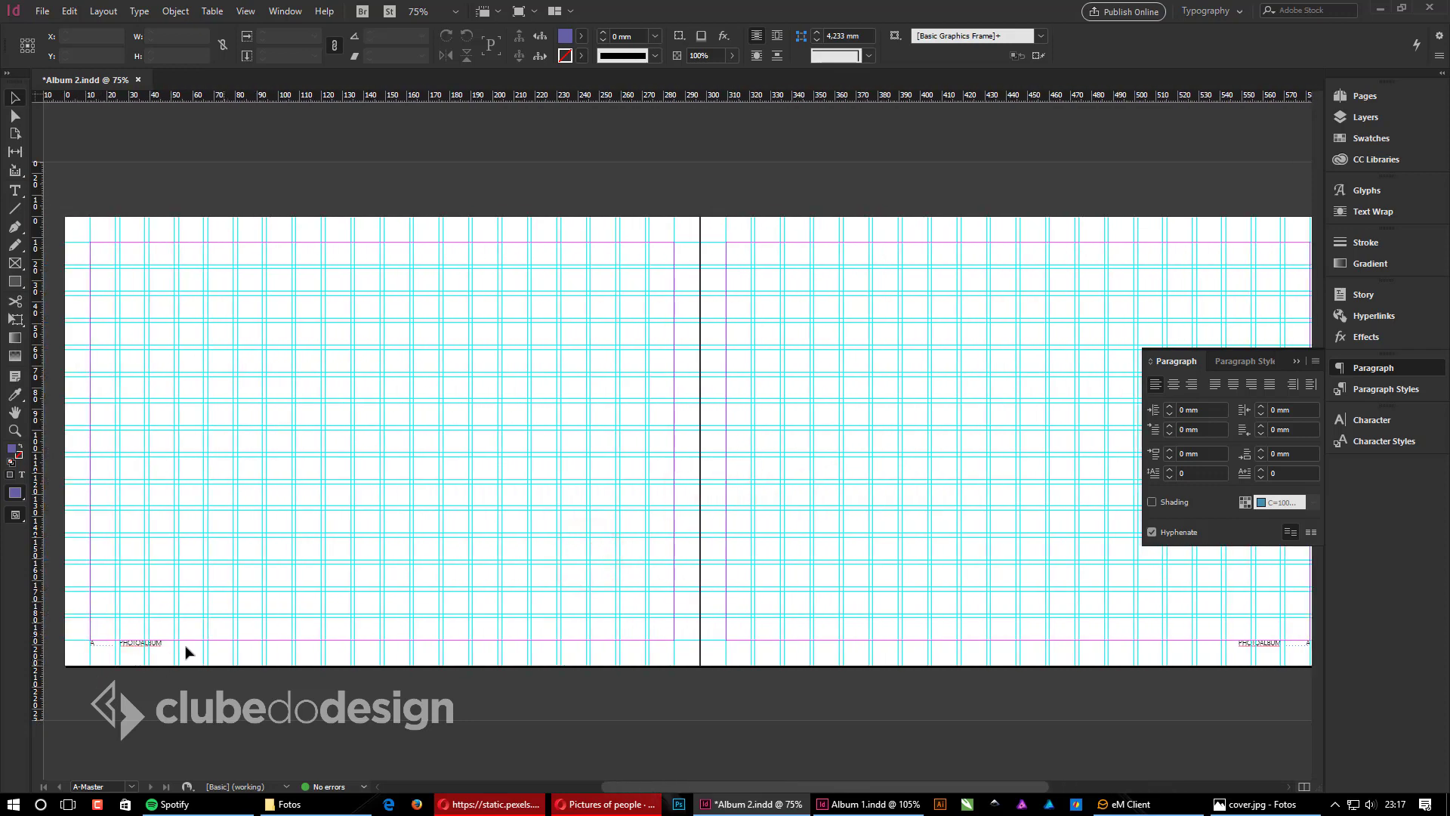
{"action": "left_click_drag", "start_coordinate": [889, 641], "coordinate": [349, 611]}
{"action": "left_click_drag", "start_coordinate": [578, 568], "coordinate": [973, 707]}
{"action": "left_click_drag", "start_coordinate": [284, 386], "coordinate": [913, 601]}
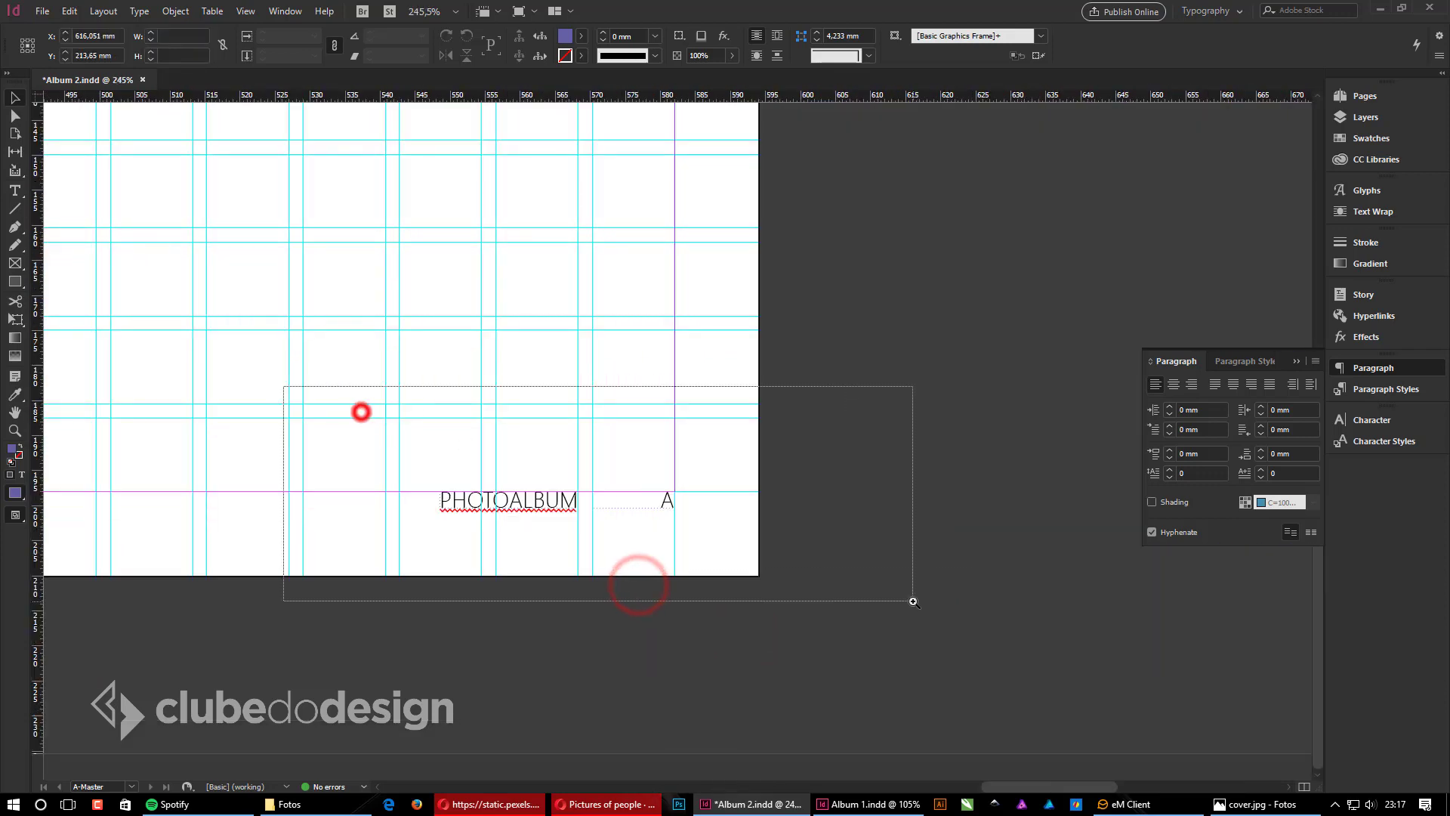
{"action": "left_click_drag", "start_coordinate": [945, 528], "coordinate": [427, 467]}
{"action": "left_click", "coordinate": [580, 639]}
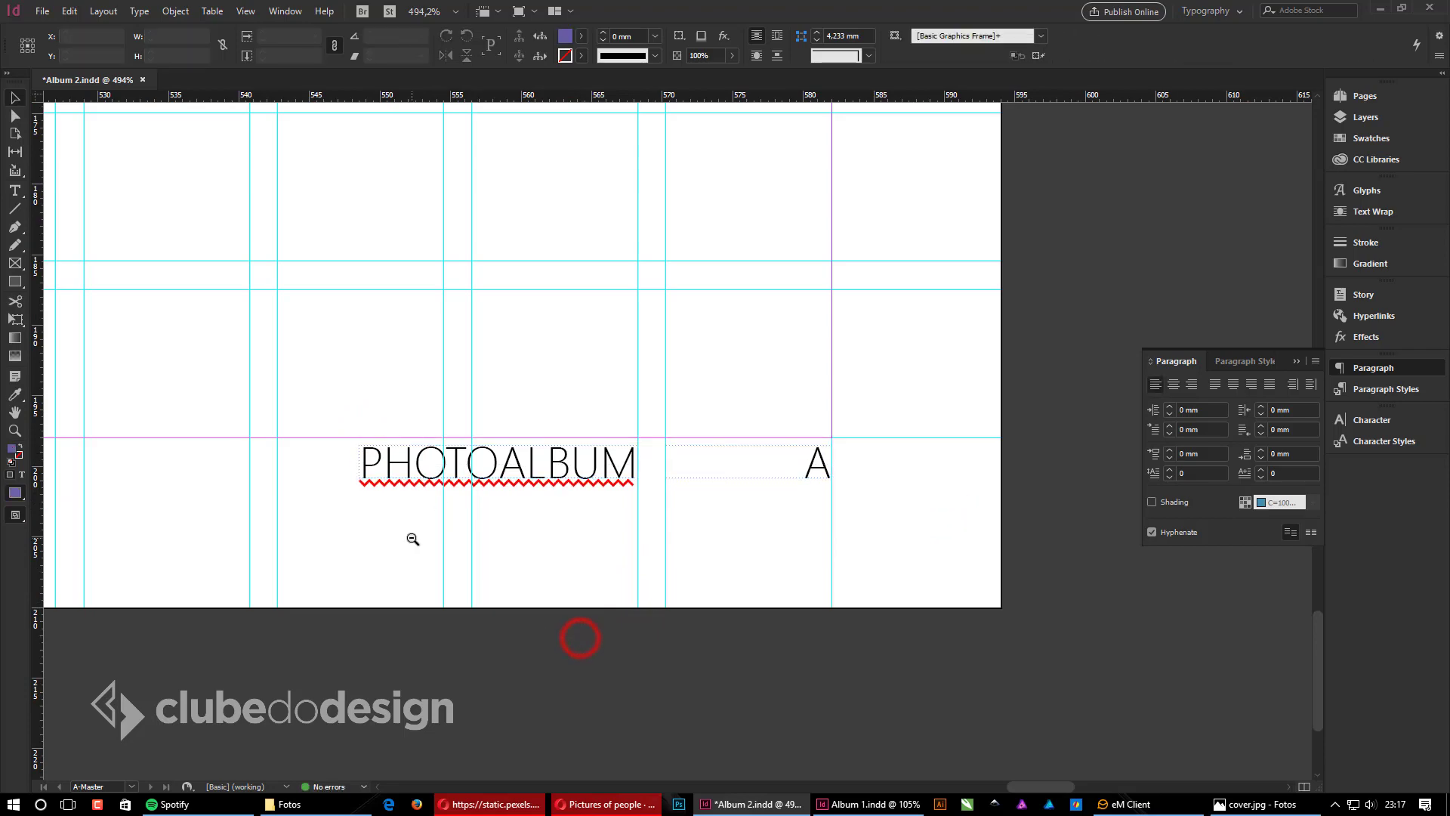
Step: Nudge the page-number and PHOTOALBUM frames on the left master page slightly down from the bottom margin line
{"action": "left_click", "coordinate": [412, 537], "text": "ctrl+alt"}
{"action": "left_click", "coordinate": [412, 538], "text": "ctrl+alt"}
{"action": "left_click", "coordinate": [412, 538], "text": "ctrl+alt"}
{"action": "left_click_drag", "start_coordinate": [228, 458], "coordinate": [907, 423]}
{"action": "left_click_drag", "start_coordinate": [356, 433], "coordinate": [1129, 393]}
{"action": "left_click_drag", "start_coordinate": [227, 469], "coordinate": [746, 425]}
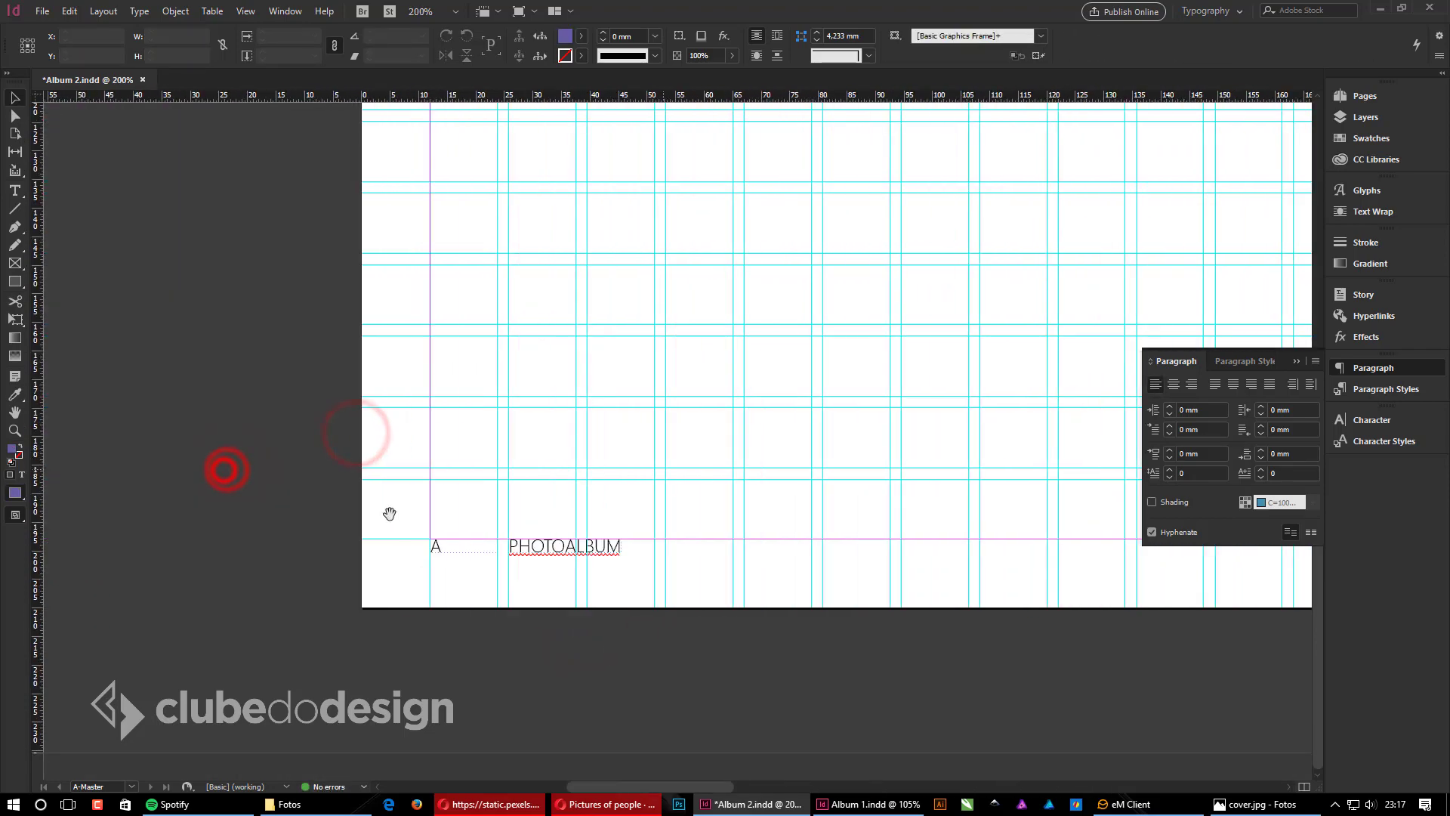
{"action": "left_click_drag", "start_coordinate": [226, 470], "coordinate": [671, 619]}
{"action": "left_click", "coordinate": [731, 632]}
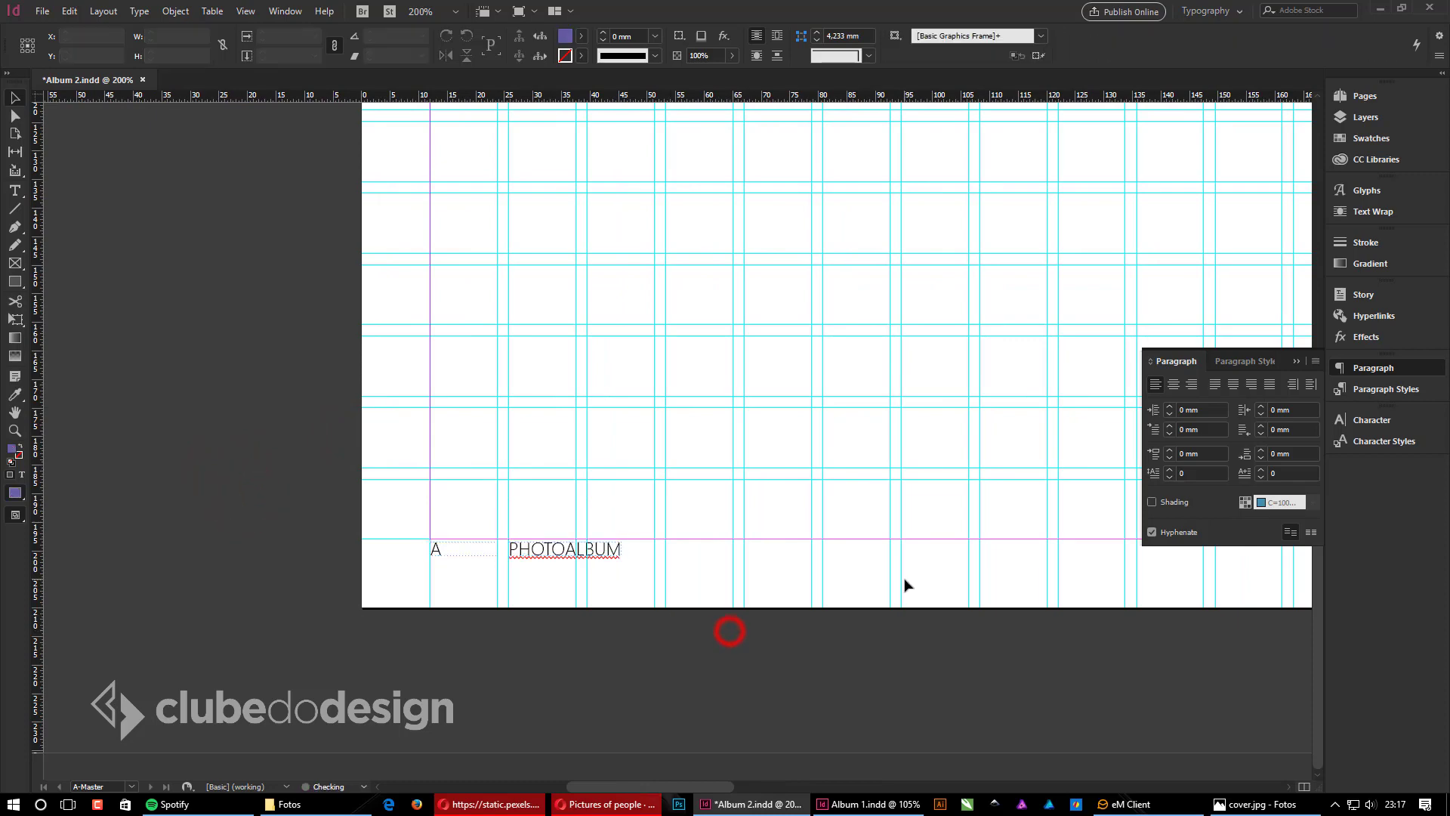
Step: Preview the A-Master spread without guides to examine both footers, and restore the normal view
{"action": "left_click_drag", "start_coordinate": [904, 579], "coordinate": [584, 628]}
{"action": "left_click", "coordinate": [755, 518], "text": "ctrl+alt"}
{"action": "left_click", "coordinate": [754, 518], "text": "ctrl+alt"}
{"action": "left_click", "coordinate": [755, 518], "text": "ctrl+alt"}
{"action": "left_click_drag", "start_coordinate": [844, 505], "coordinate": [549, 561]}
{"action": "left_click", "coordinate": [718, 511], "text": "alt"}
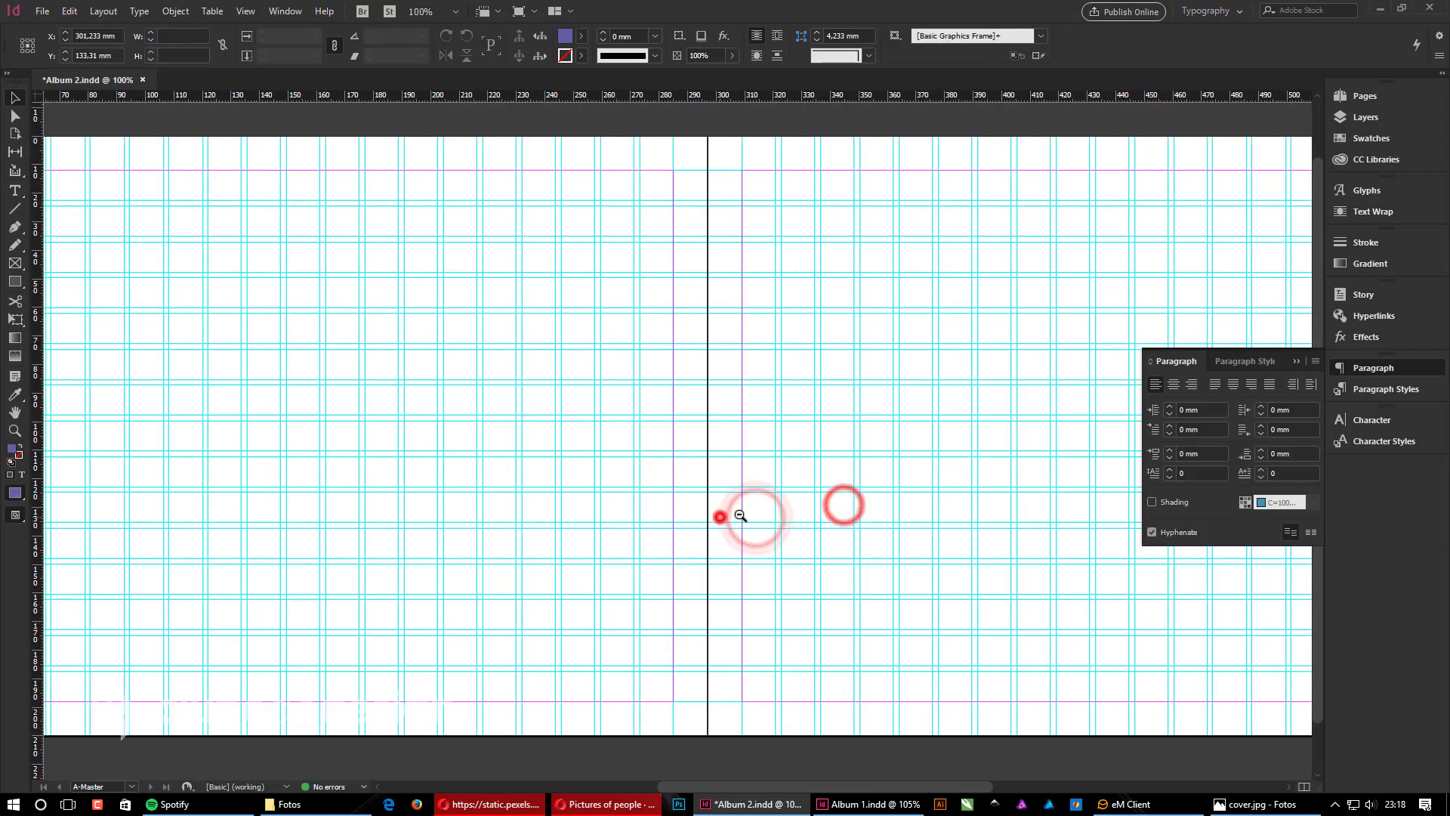
{"action": "left_click", "coordinate": [799, 511], "text": "alt"}
{"action": "key", "text": "w"}
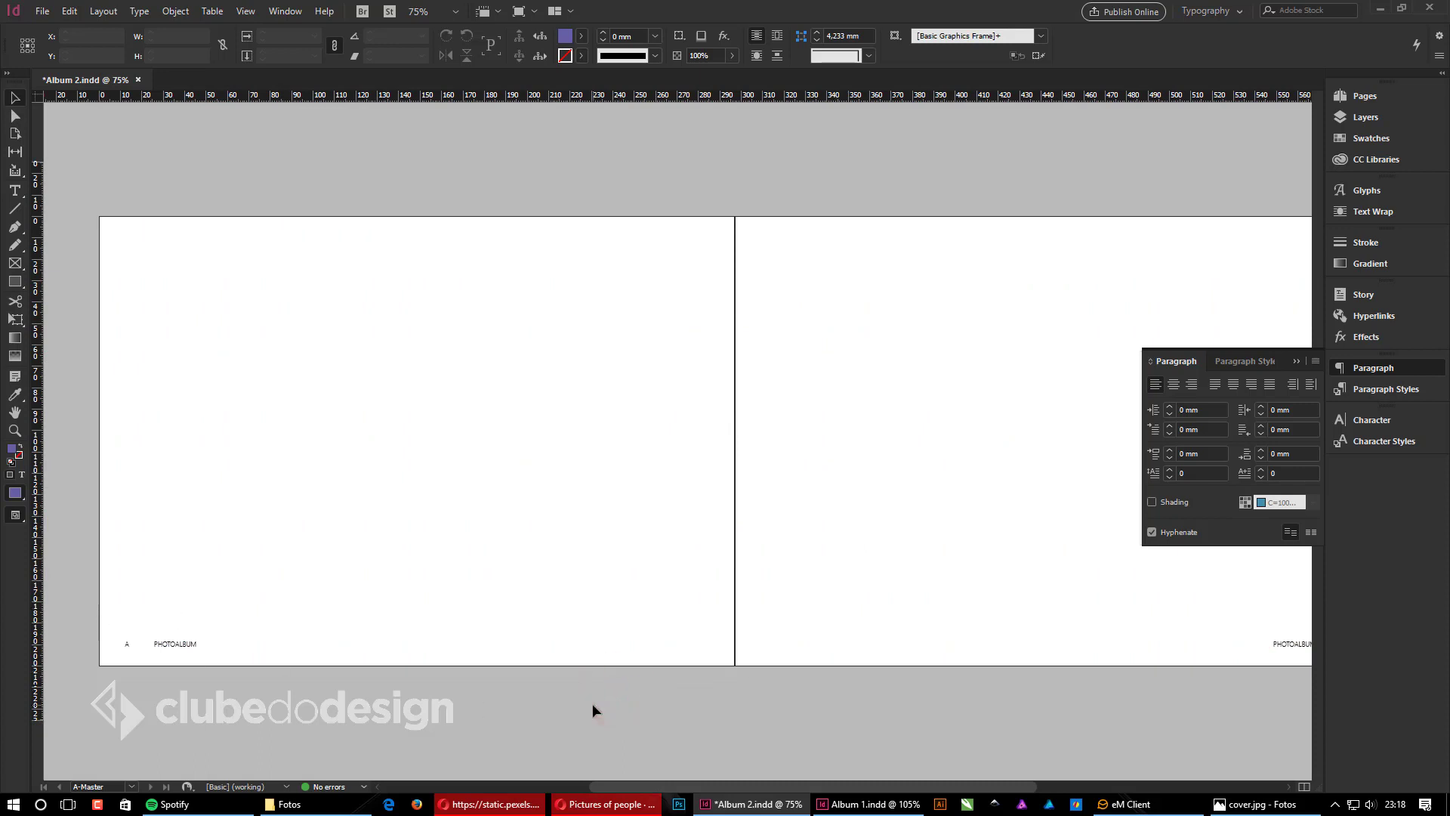
{"action": "key", "text": "w"}
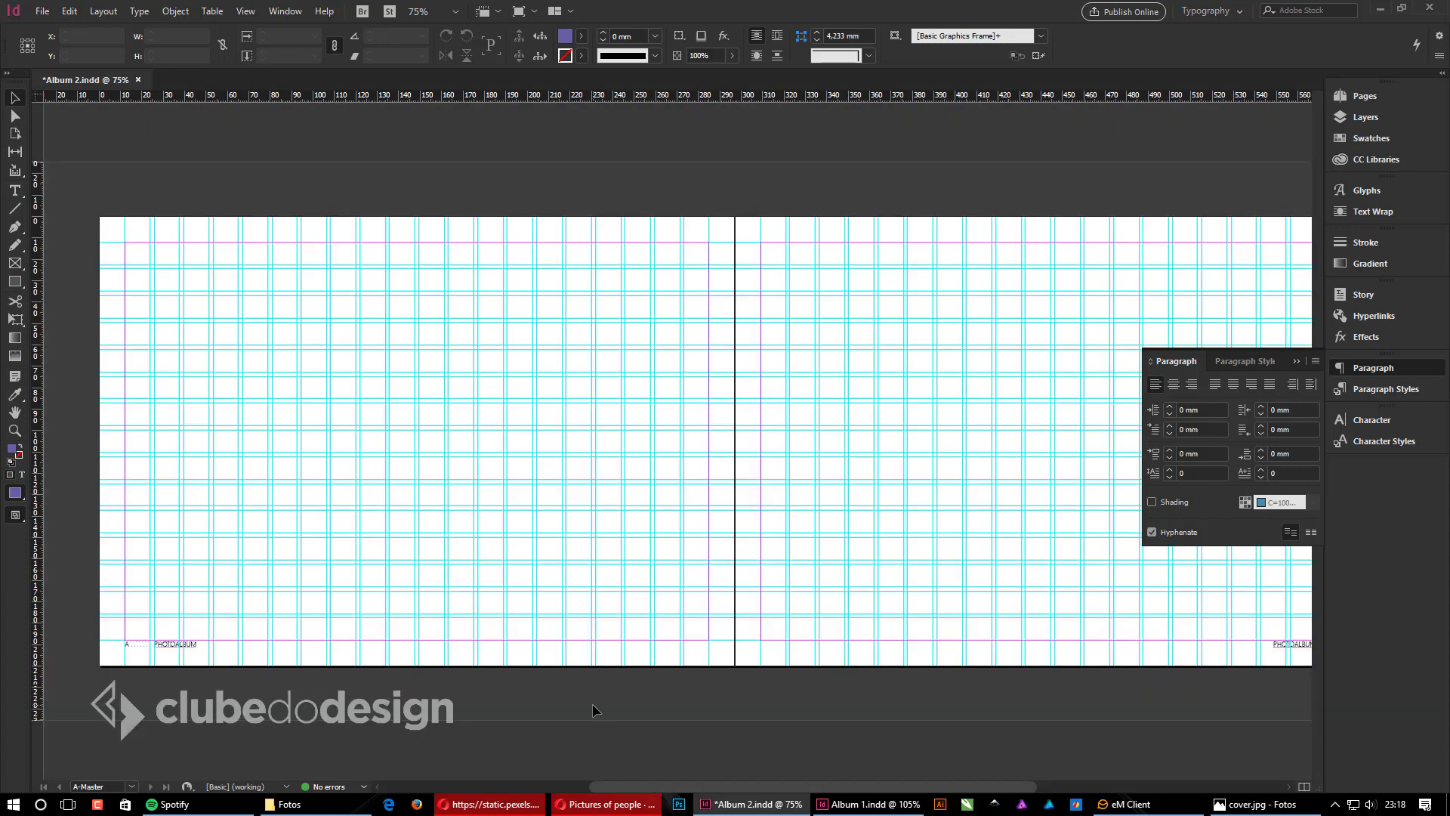
Step: Open page 3 to check its footer, and return to the left page of A-Master
{"action": "left_click", "coordinate": [1366, 96]}
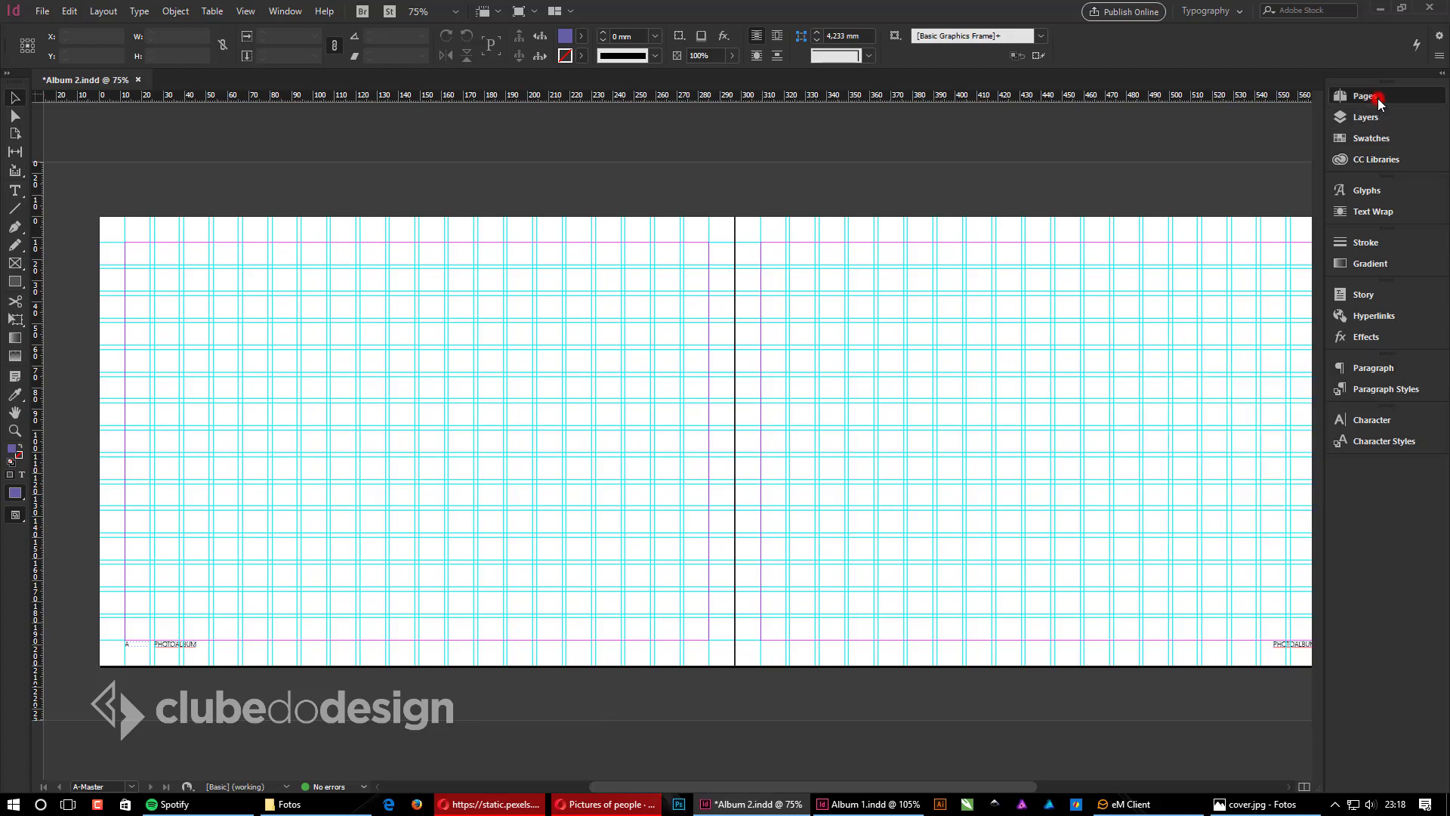
{"action": "double_click", "coordinate": [1249, 317]}
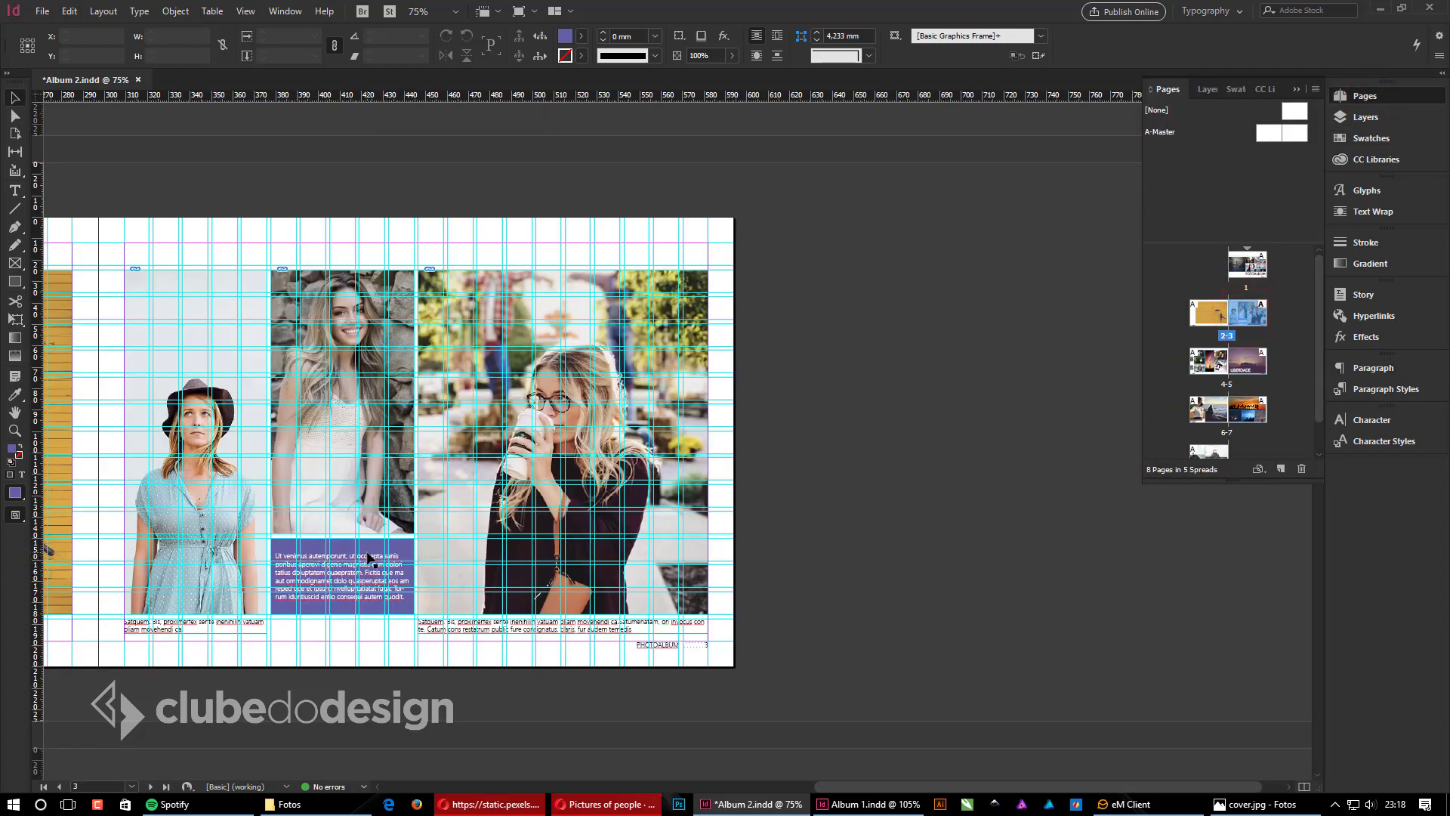
{"action": "double_click", "coordinate": [1269, 133]}
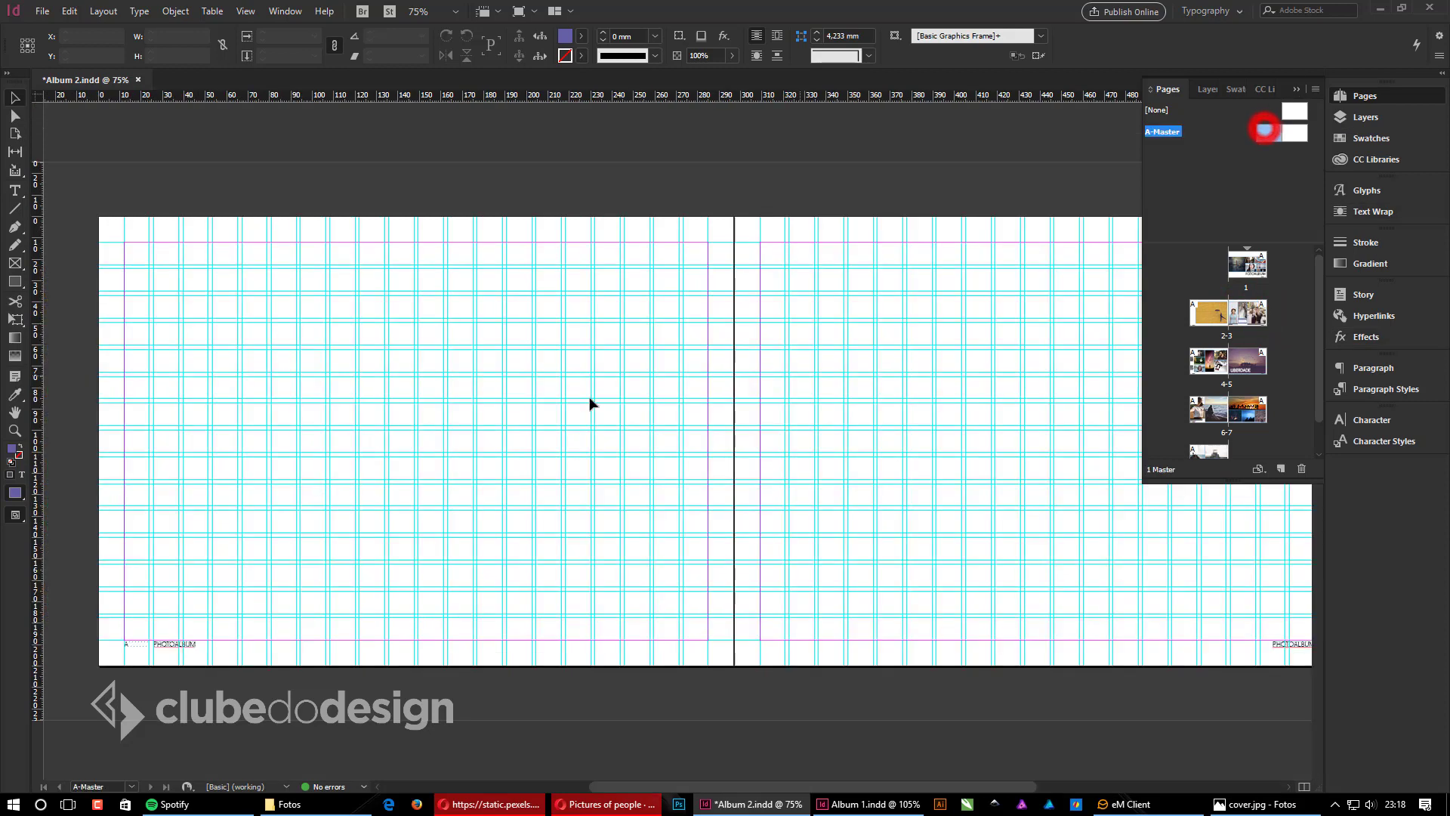
Step: Duplicate the left page's PHOTOALBUM frame and place the copy just above the top margin line, flush with the outer margin
{"action": "left_click_drag", "start_coordinate": [382, 478], "coordinate": [422, 477]}
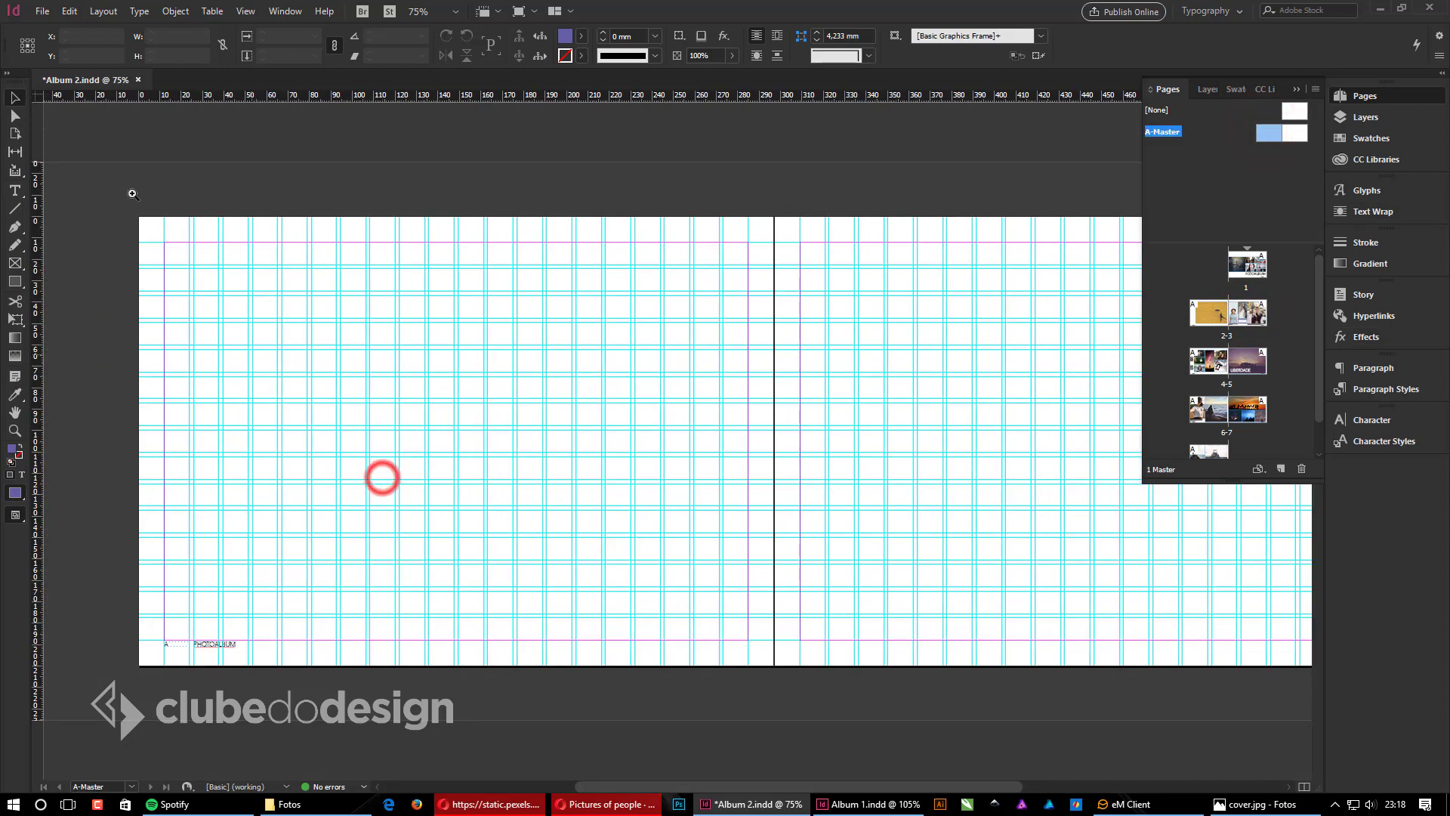
{"action": "mouse_move", "coordinate": [97, 150]}
{"action": "left_mouse_down"}
{"action": "mouse_move", "coordinate": [813, 375]}
{"action": "mouse_move", "coordinate": [809, 518]}
{"action": "left_mouse_up"}
{"action": "mouse_move", "coordinate": [700, 691]}
{"action": "left_mouse_down"}
{"action": "mouse_move", "coordinate": [661, 479]}
{"action": "mouse_move", "coordinate": [656, 504]}
{"action": "left_mouse_up"}
{"action": "left_click", "coordinate": [518, 551]}
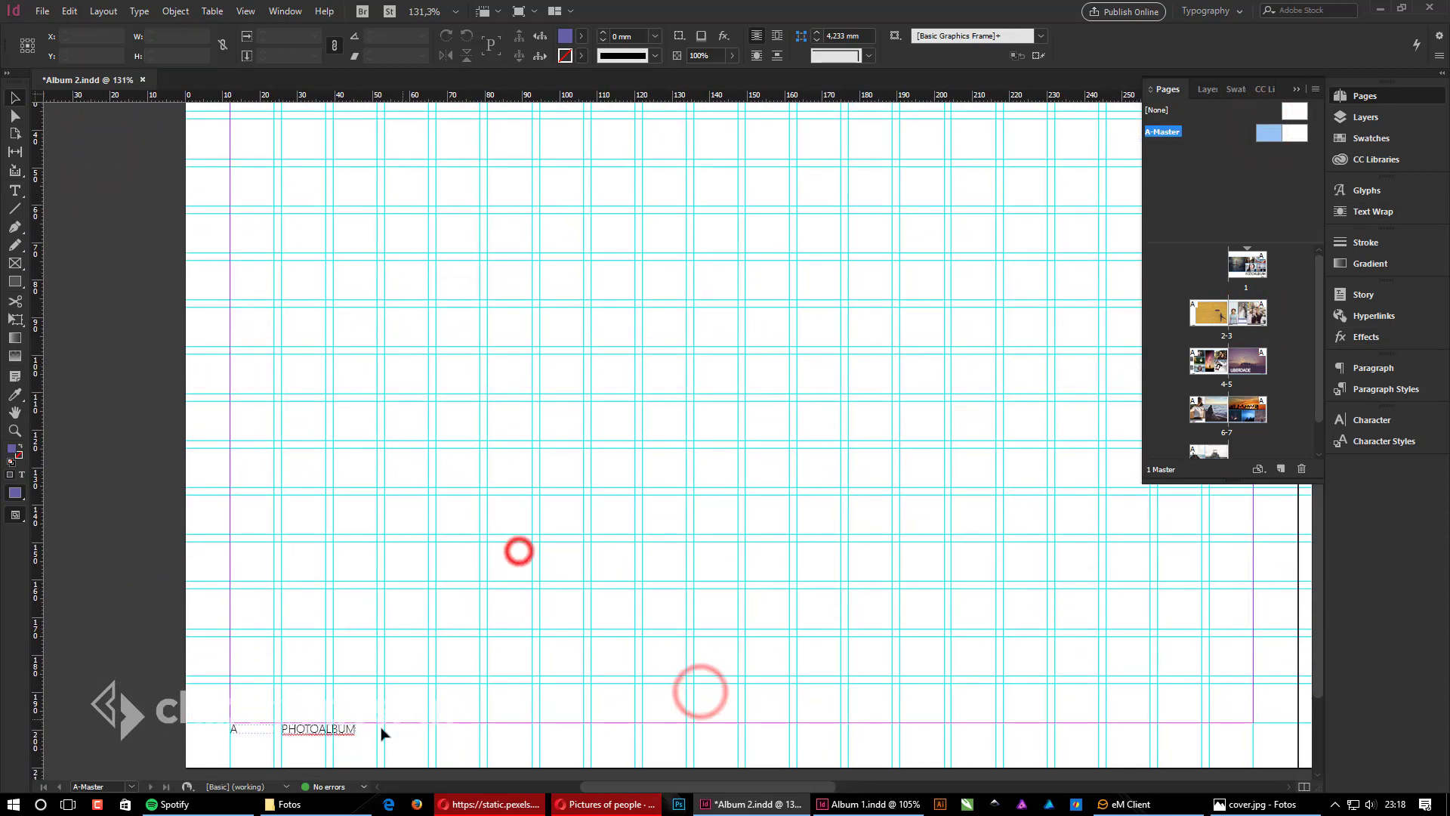
{"action": "left_click_drag", "start_coordinate": [337, 728], "coordinate": [527, 530]}
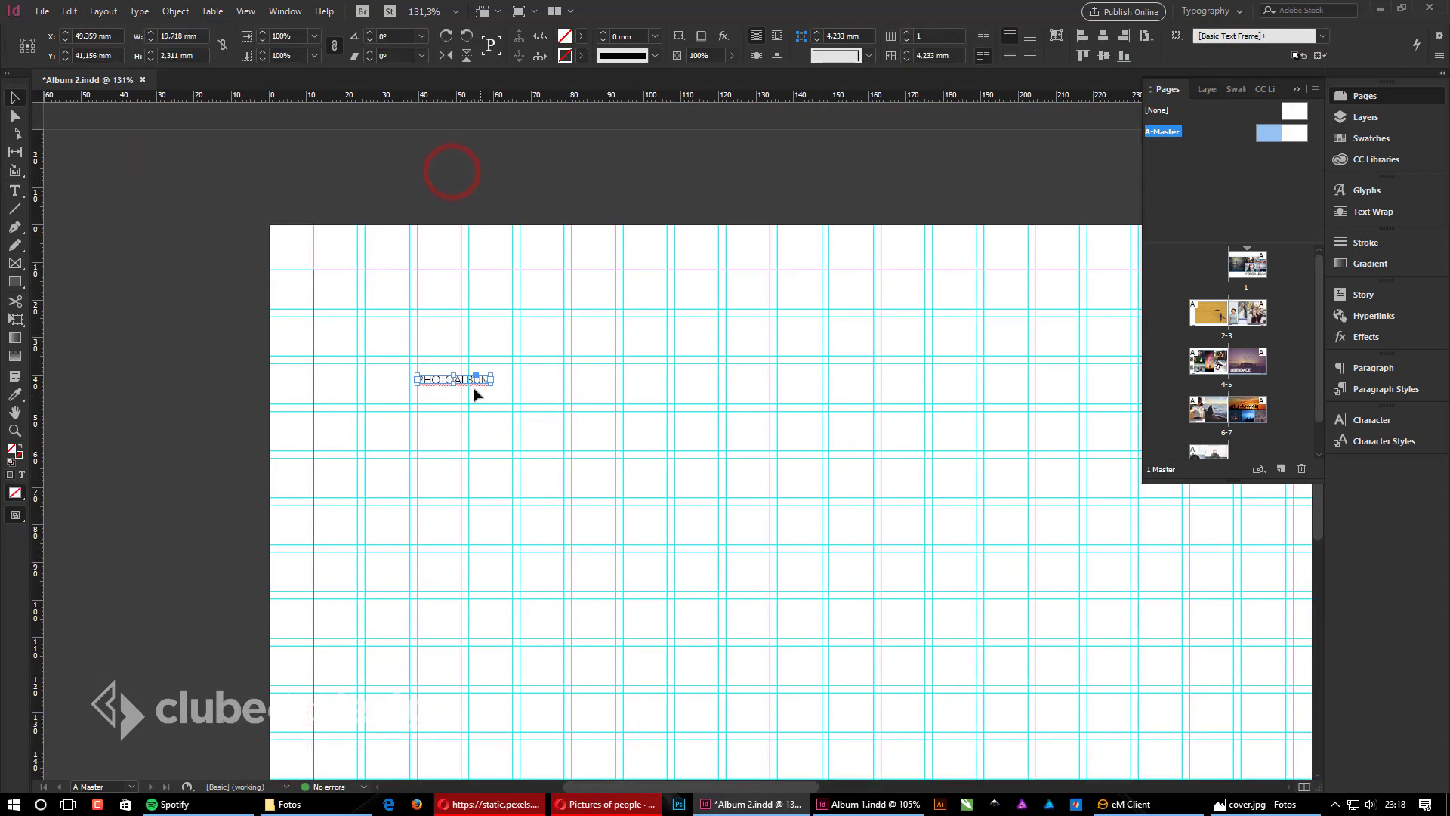
{"action": "left_click_drag", "start_coordinate": [470, 382], "coordinate": [370, 275]}
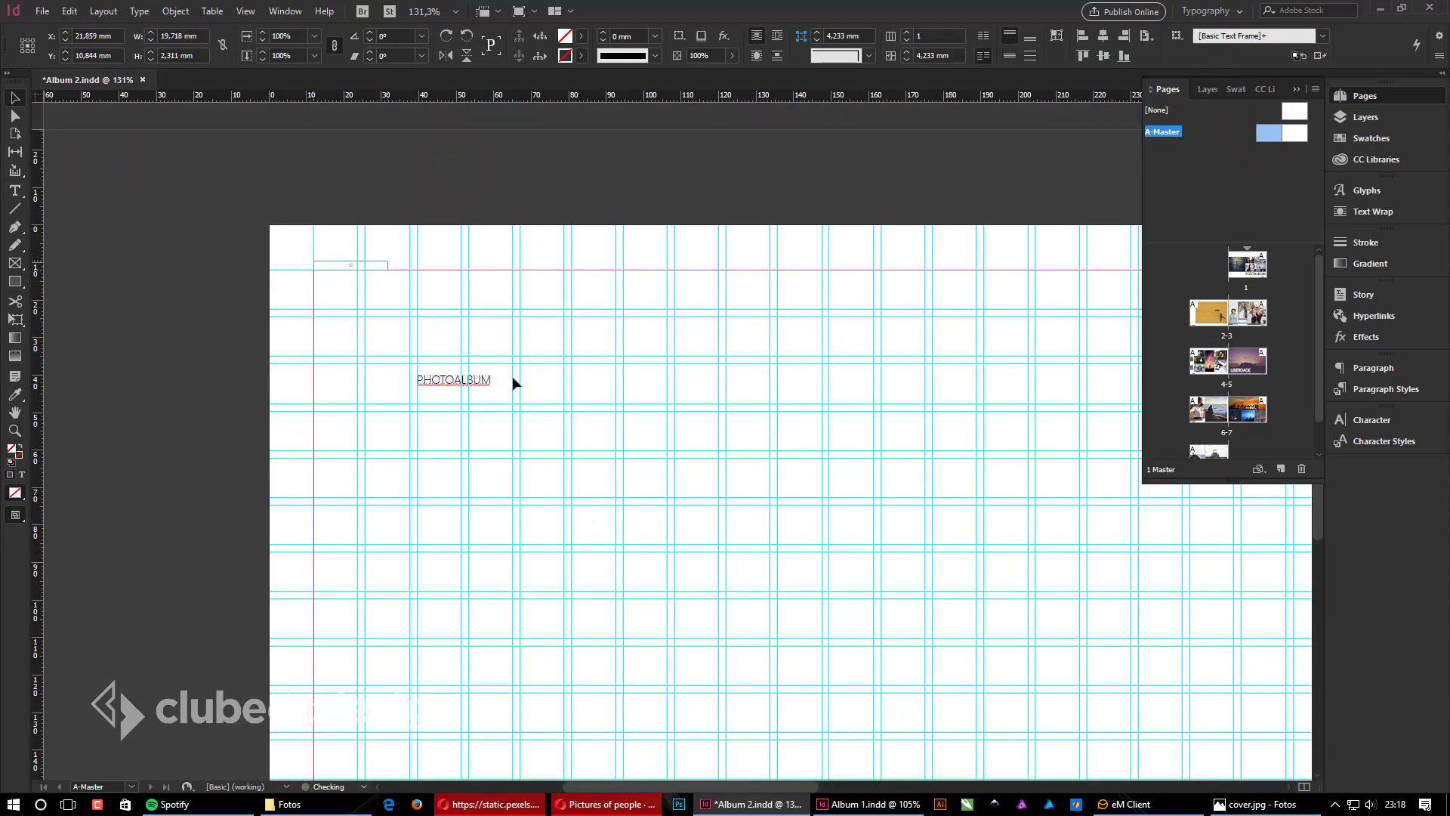
{"action": "left_click_drag", "start_coordinate": [242, 178], "coordinate": [454, 301]}
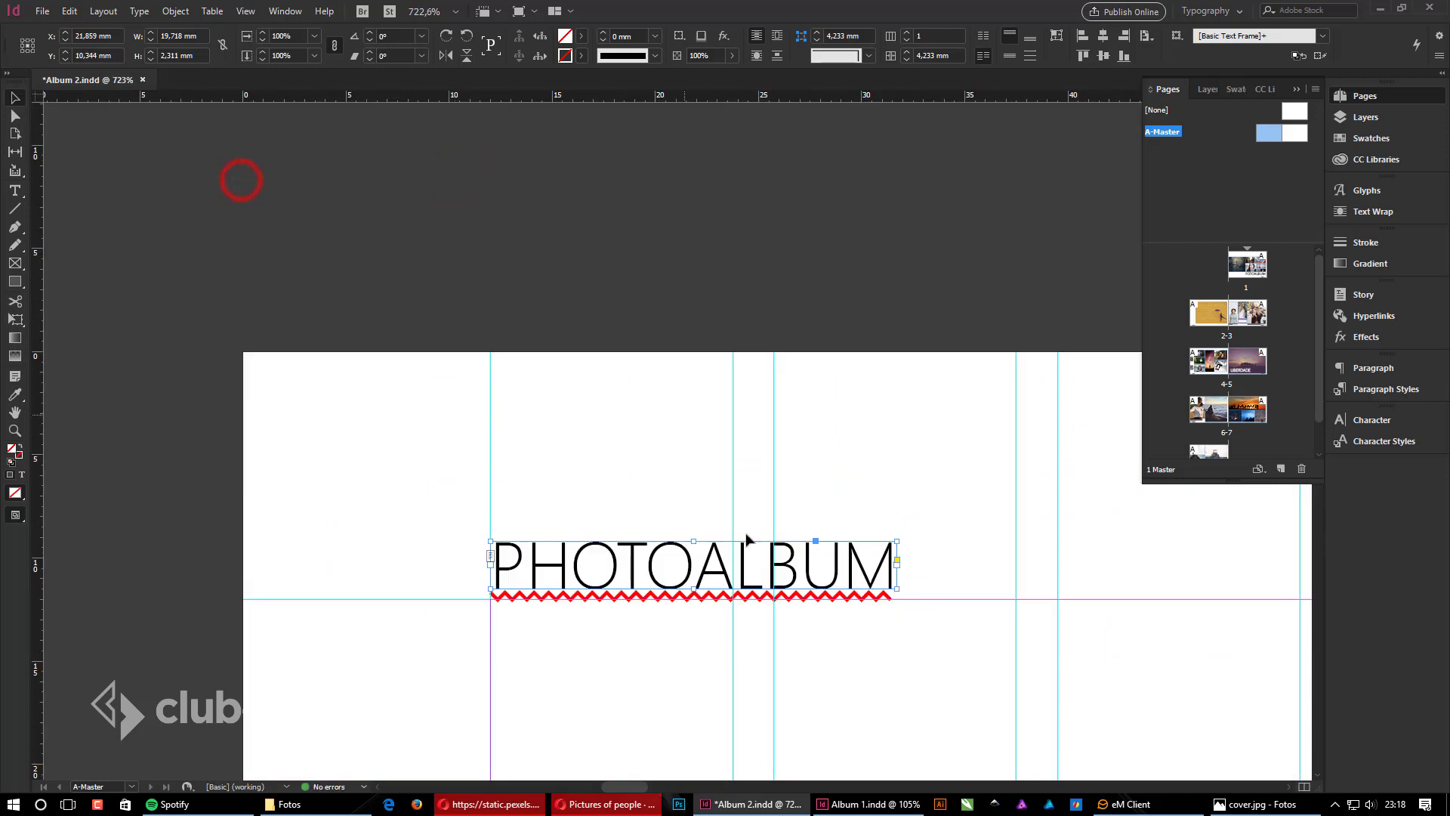
Step: Replace the text of the copied header frame with CLUBE DO DESIGN and fit the frame to its text
{"action": "triple_click", "coordinate": [782, 577]}
{"action": "type", "text": "club"}
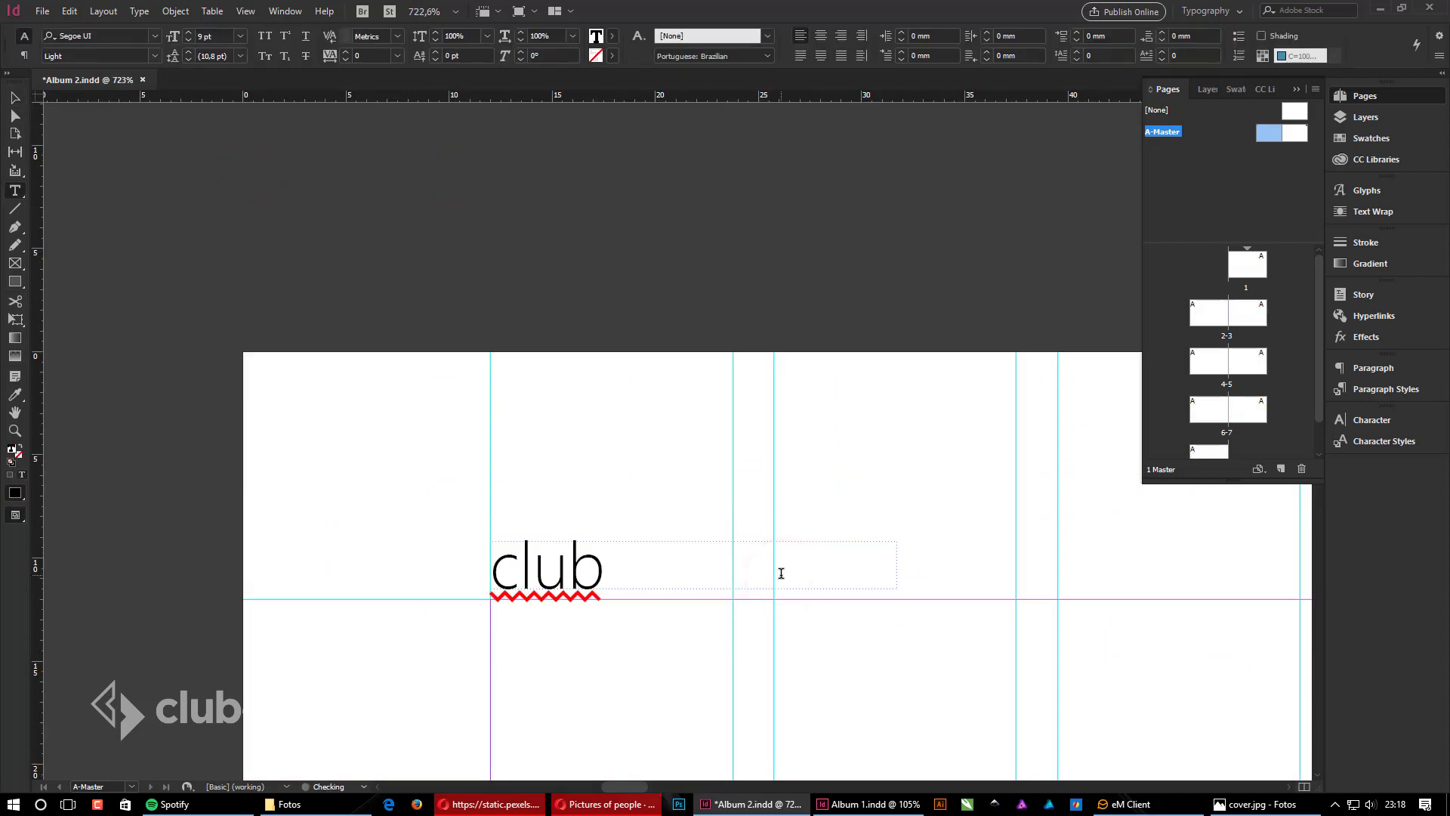
{"action": "key", "text": "BackSpace"}
{"action": "key", "text": "BackSpace"}
{"action": "key", "text": "BackSpace"}
{"action": "key", "text": "BackSpace"}
{"action": "type", "text": "Cclub"}
{"action": "key", "text": "BackSpace"}
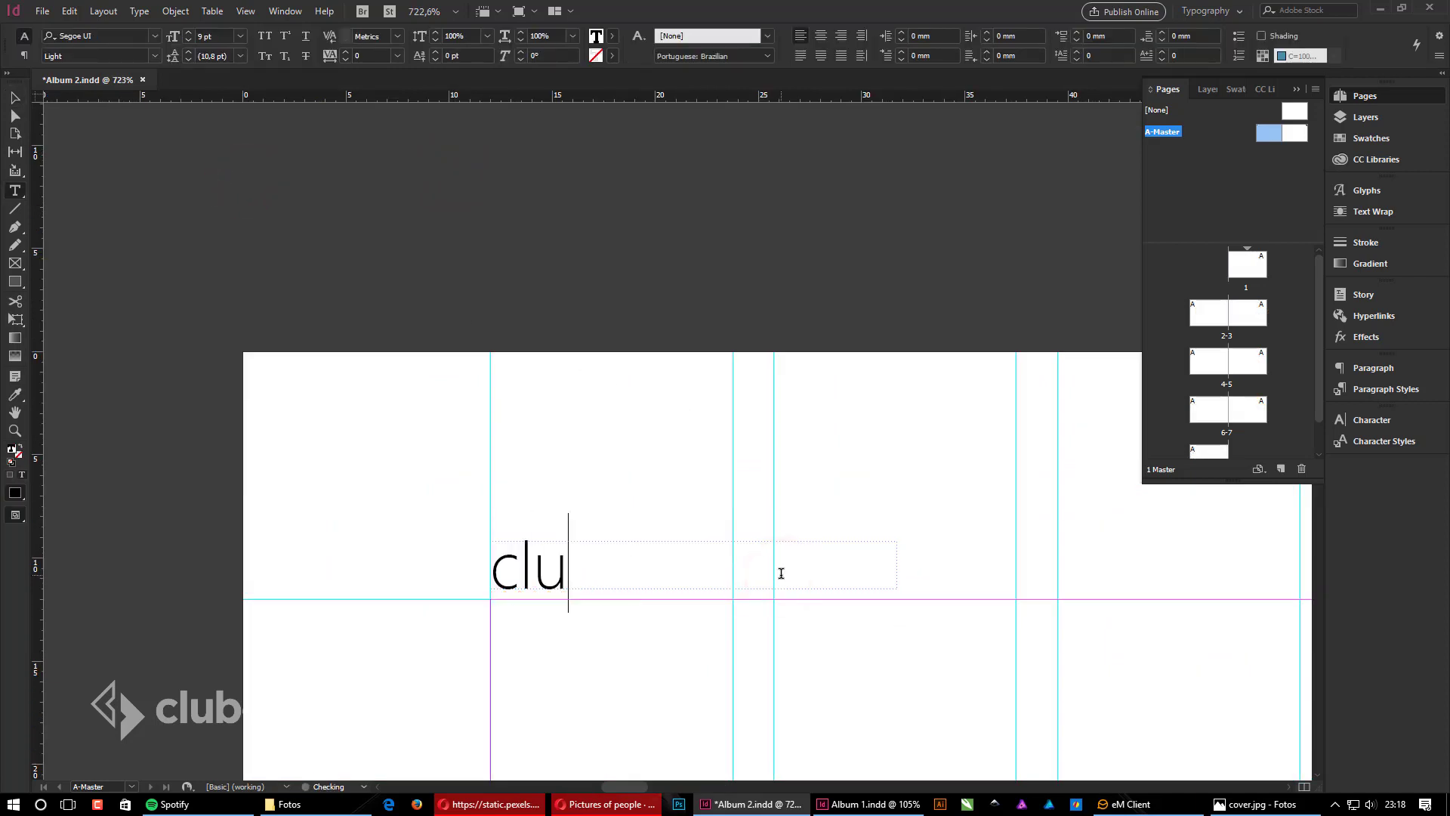
{"action": "type", "text": "CLUBE DO"}
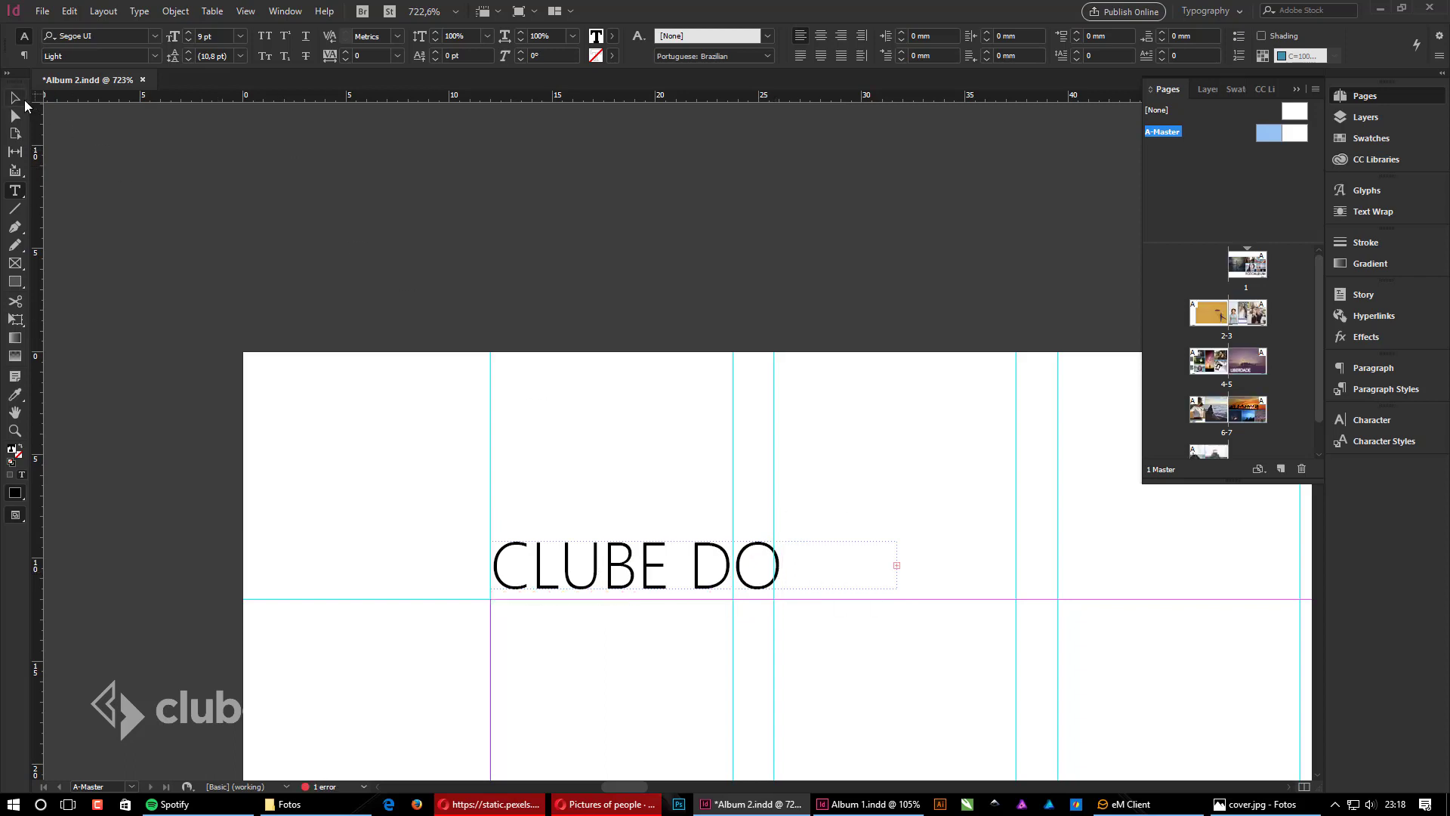
{"action": "left_click", "coordinate": [15, 97]}
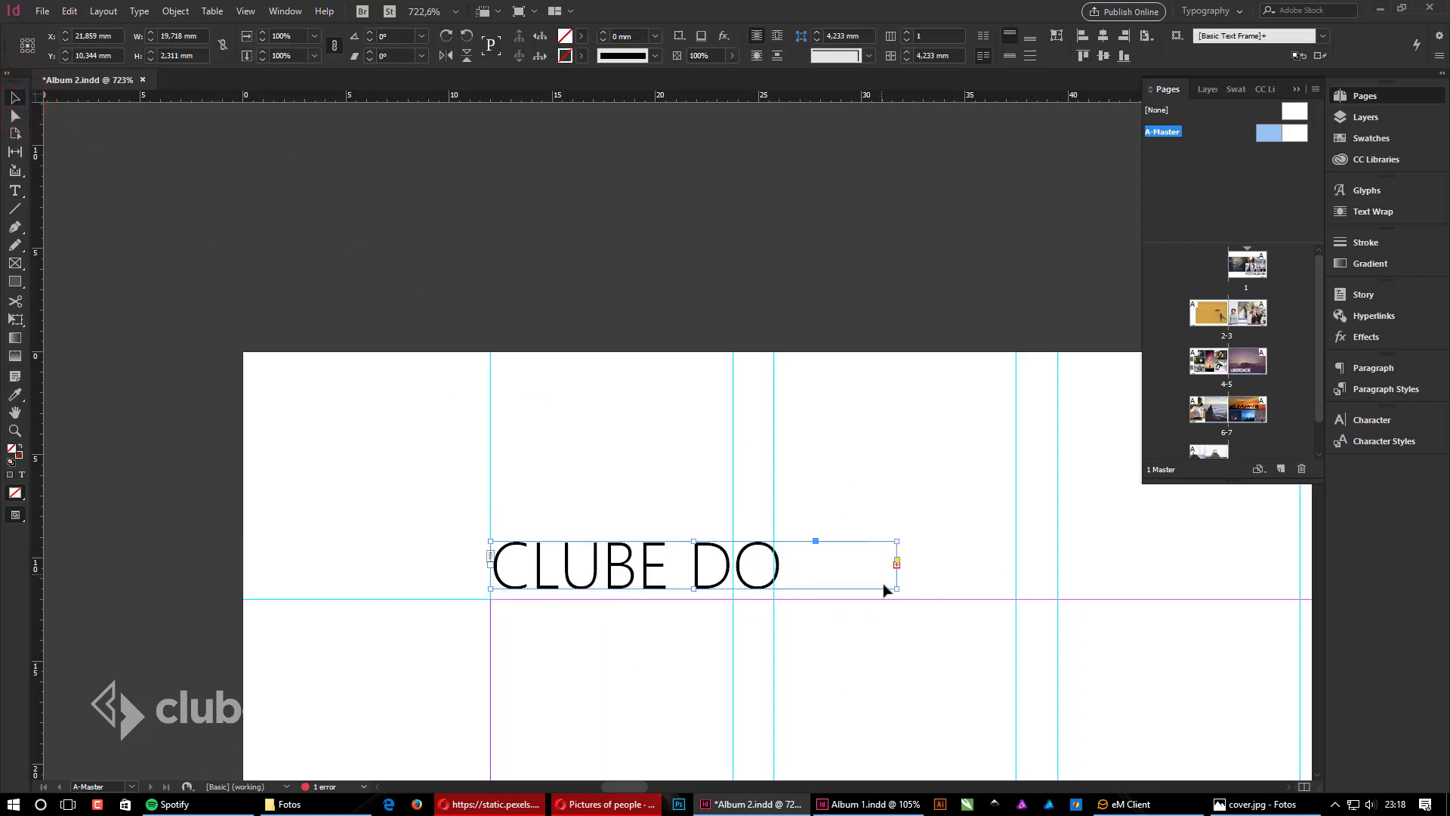
{"action": "left_click_drag", "start_coordinate": [897, 589], "coordinate": [1273, 631]}
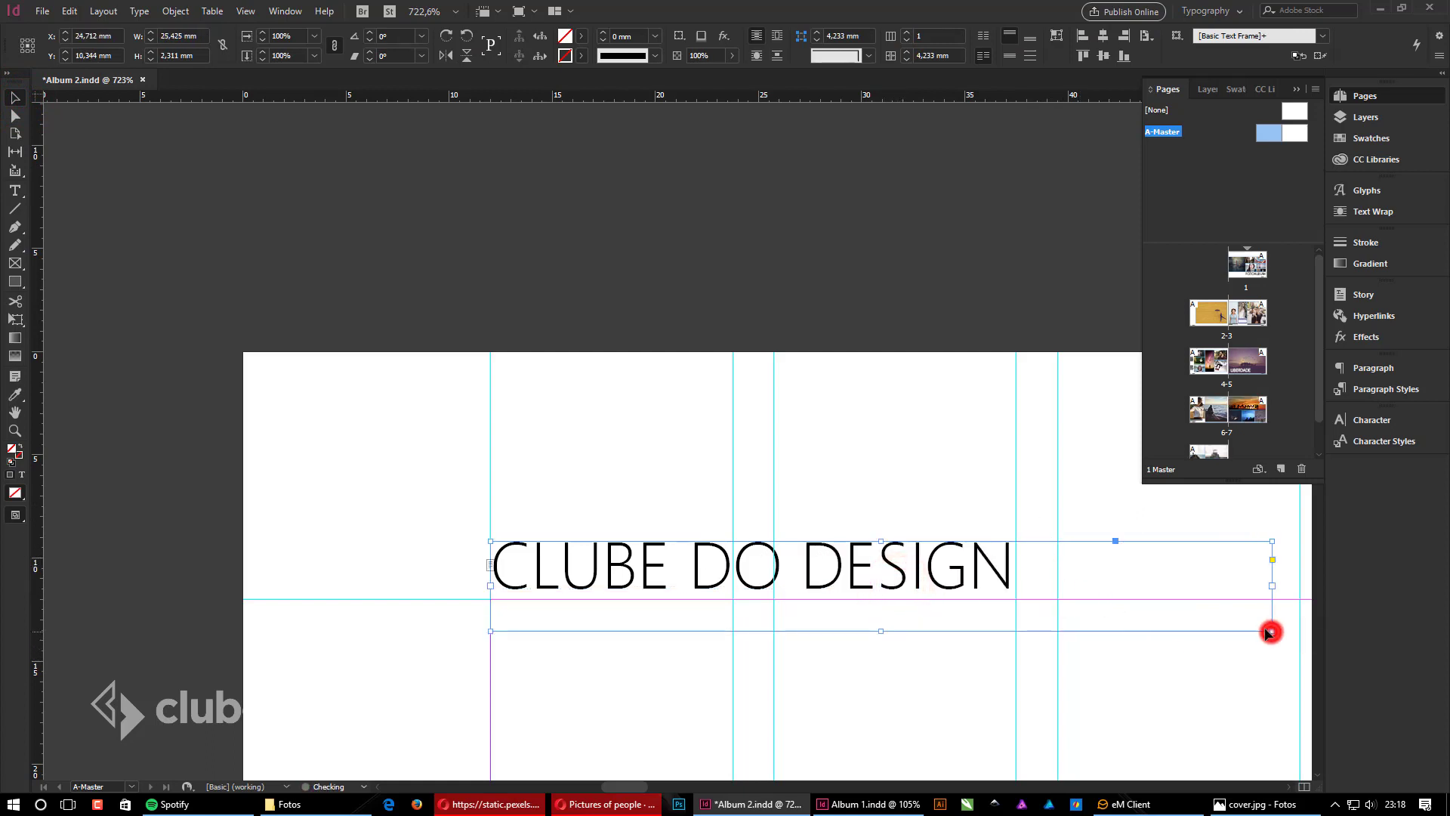
{"action": "left_click", "coordinate": [997, 434]}
Step: Copy the CLUBE DO DESIGN header to the right master page, just above the top margin and ending flush at the outer margin
{"action": "left_click", "coordinate": [990, 619], "text": "ctrl+alt"}
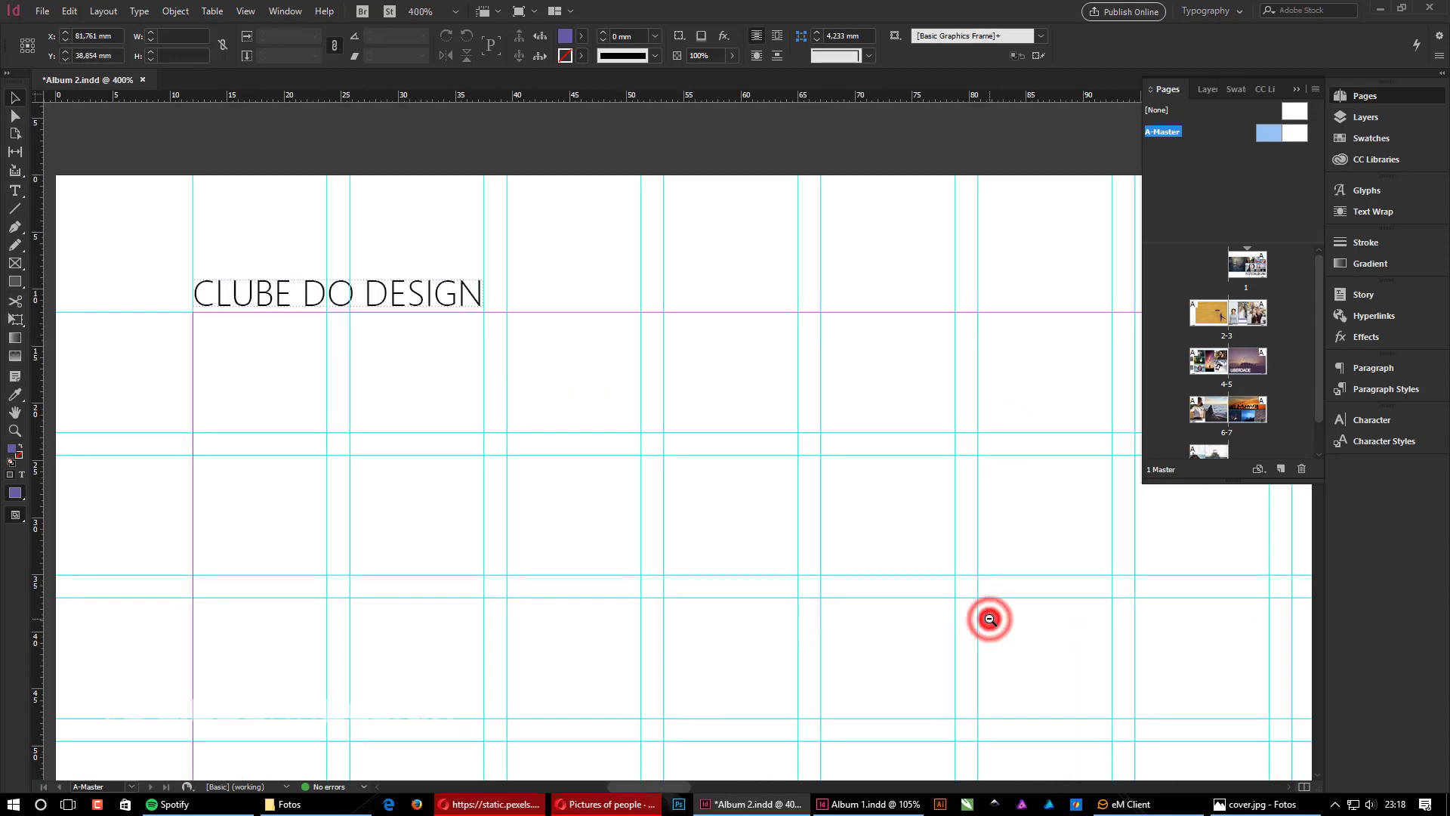
{"action": "left_click", "coordinate": [990, 619], "text": "ctrl+alt"}
{"action": "left_click", "coordinate": [269, 199]}
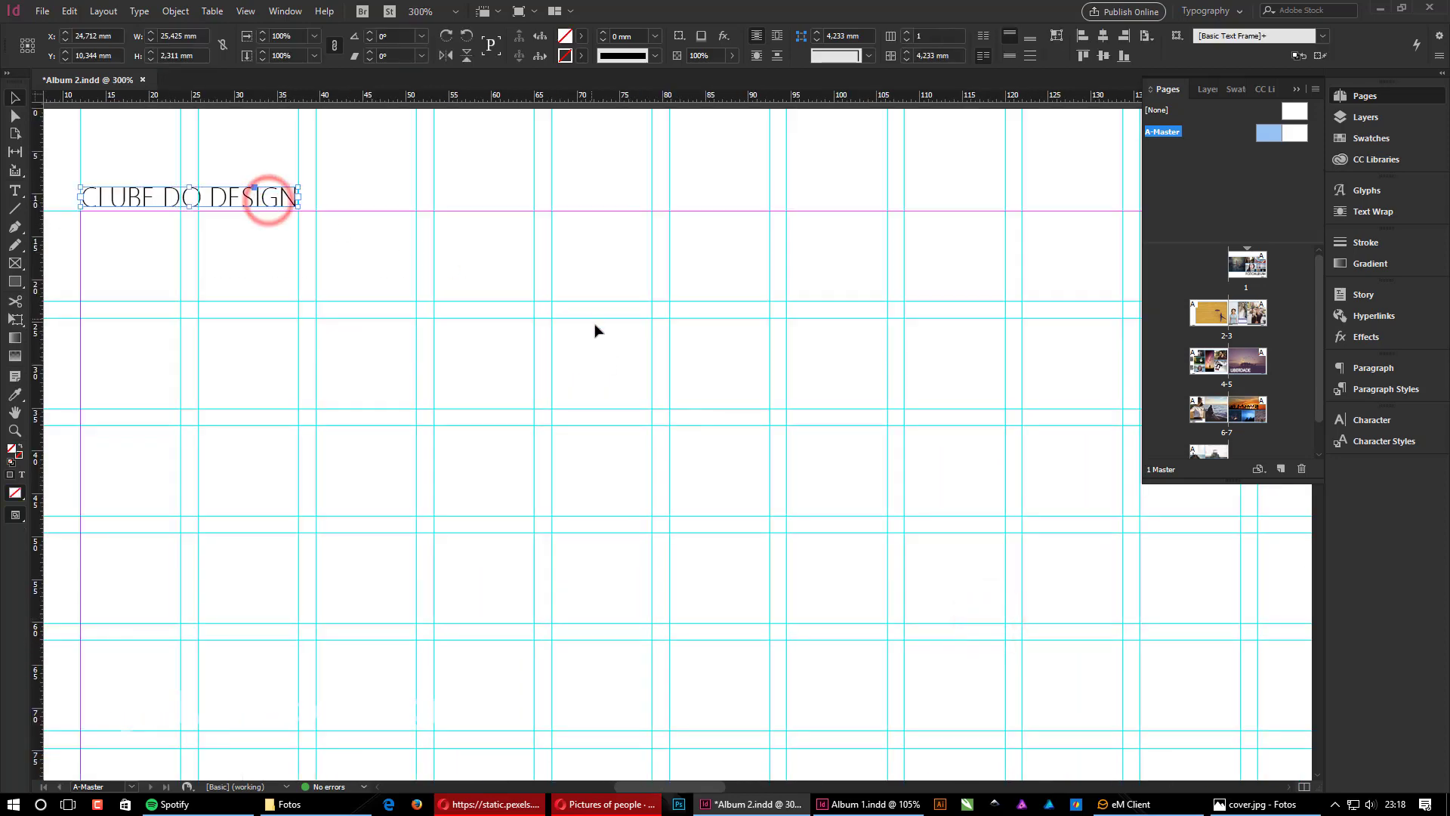
{"action": "left_click_drag", "start_coordinate": [728, 403], "coordinate": [285, 463]}
{"action": "left_click_drag", "start_coordinate": [766, 428], "coordinate": [227, 409]}
{"action": "left_click_drag", "start_coordinate": [977, 441], "coordinate": [189, 415]}
{"action": "left_click_drag", "start_coordinate": [924, 417], "coordinate": [453, 381]}
{"action": "left_click_drag", "start_coordinate": [813, 424], "coordinate": [483, 399]}
{"action": "left_click_drag", "start_coordinate": [777, 398], "coordinate": [227, 400]}
{"action": "left_click_drag", "start_coordinate": [832, 375], "coordinate": [638, 398]}
{"action": "left_click", "coordinate": [841, 350]}
{"action": "left_click", "coordinate": [748, 278]}
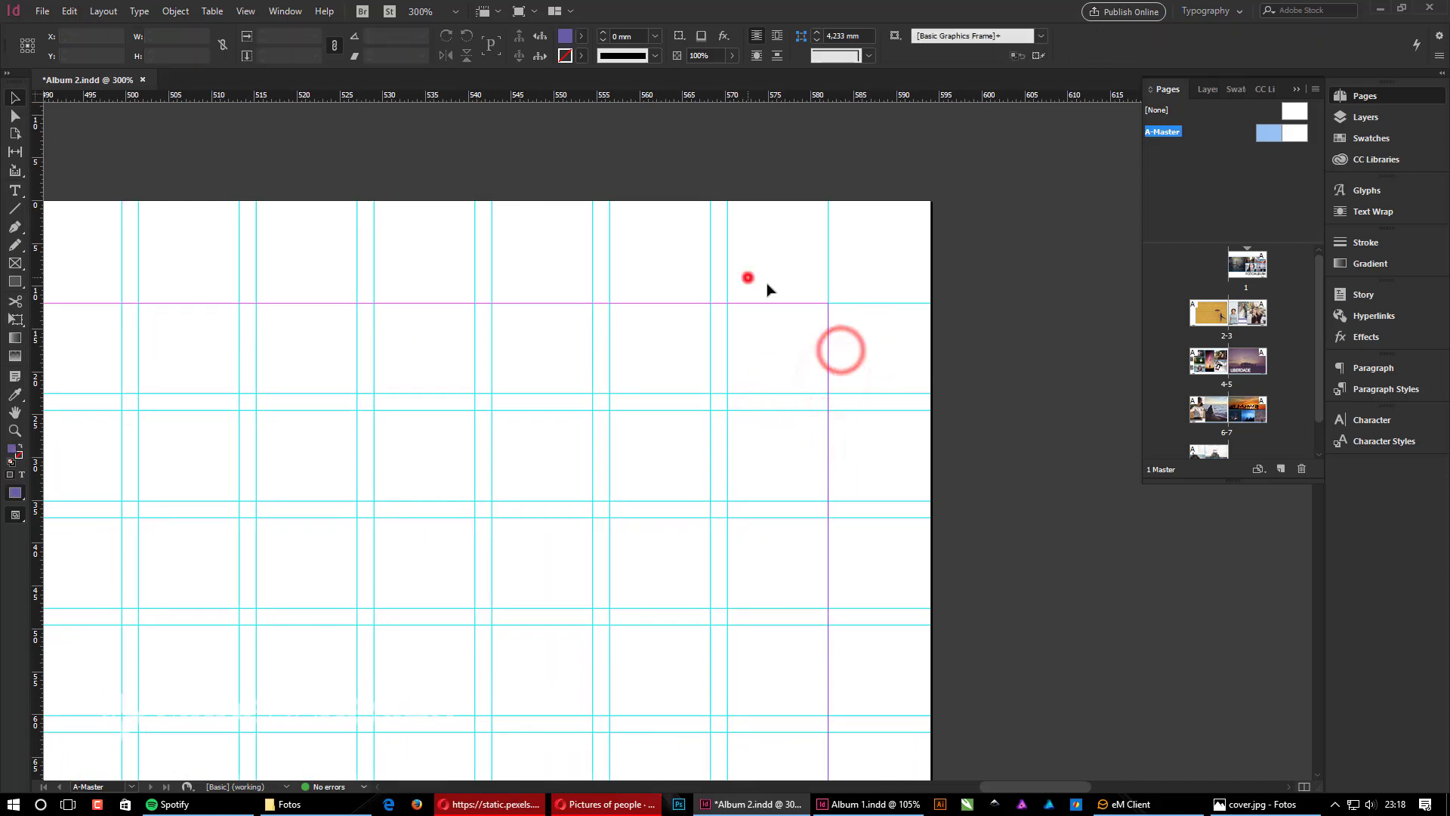
{"action": "key", "text": "ctrl+v"}
{"action": "left_click_drag", "start_coordinate": [737, 442], "coordinate": [782, 294]}
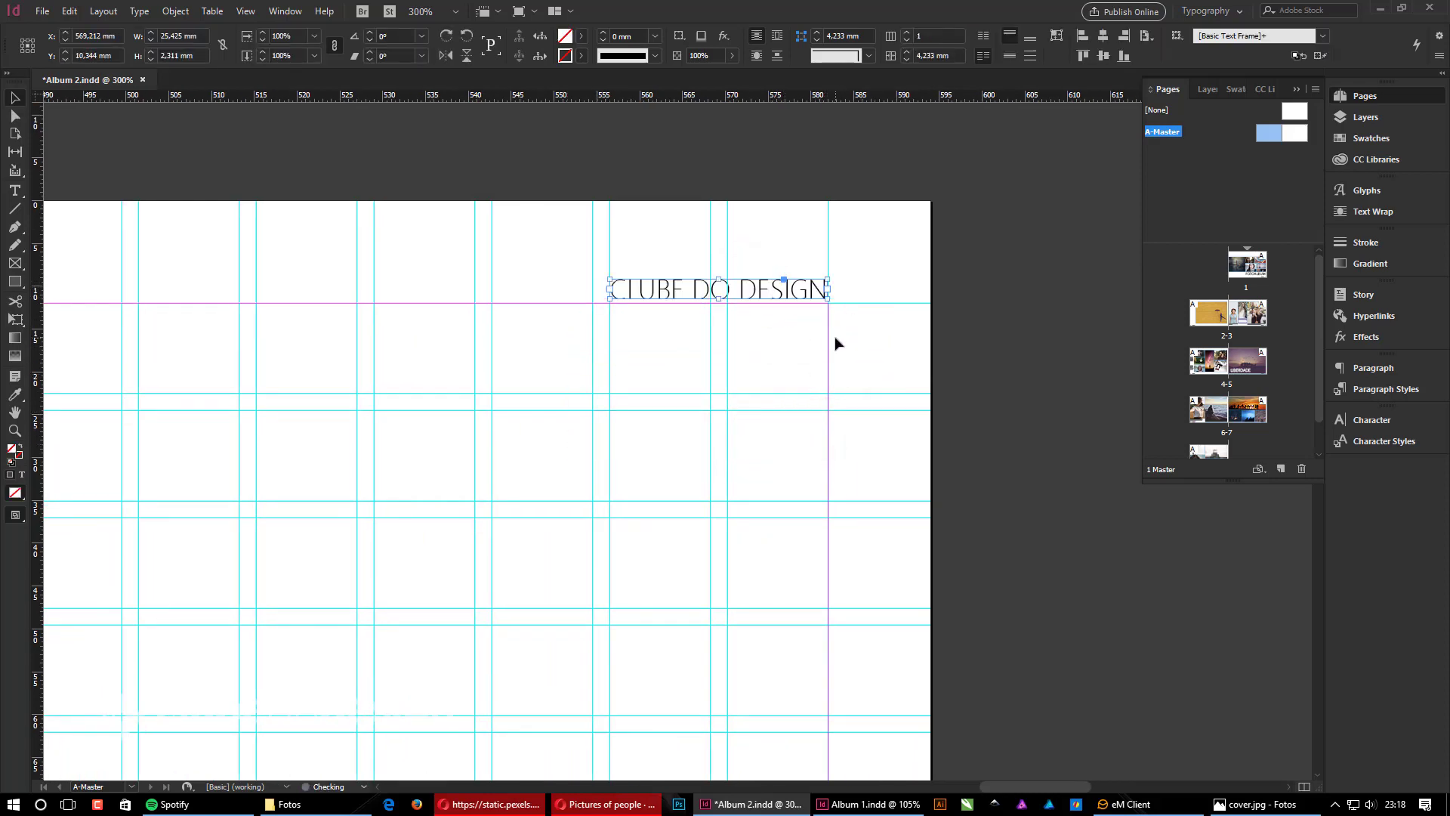
{"action": "left_click", "coordinate": [793, 347]}
Step: Check the header across the master spread, and open page 1 in preview without guides
{"action": "left_click", "coordinate": [590, 491], "text": "ctrl+alt"}
{"action": "left_click", "coordinate": [590, 491], "text": "ctrl+alt"}
{"action": "left_click", "coordinate": [590, 491], "text": "ctrl+alt"}
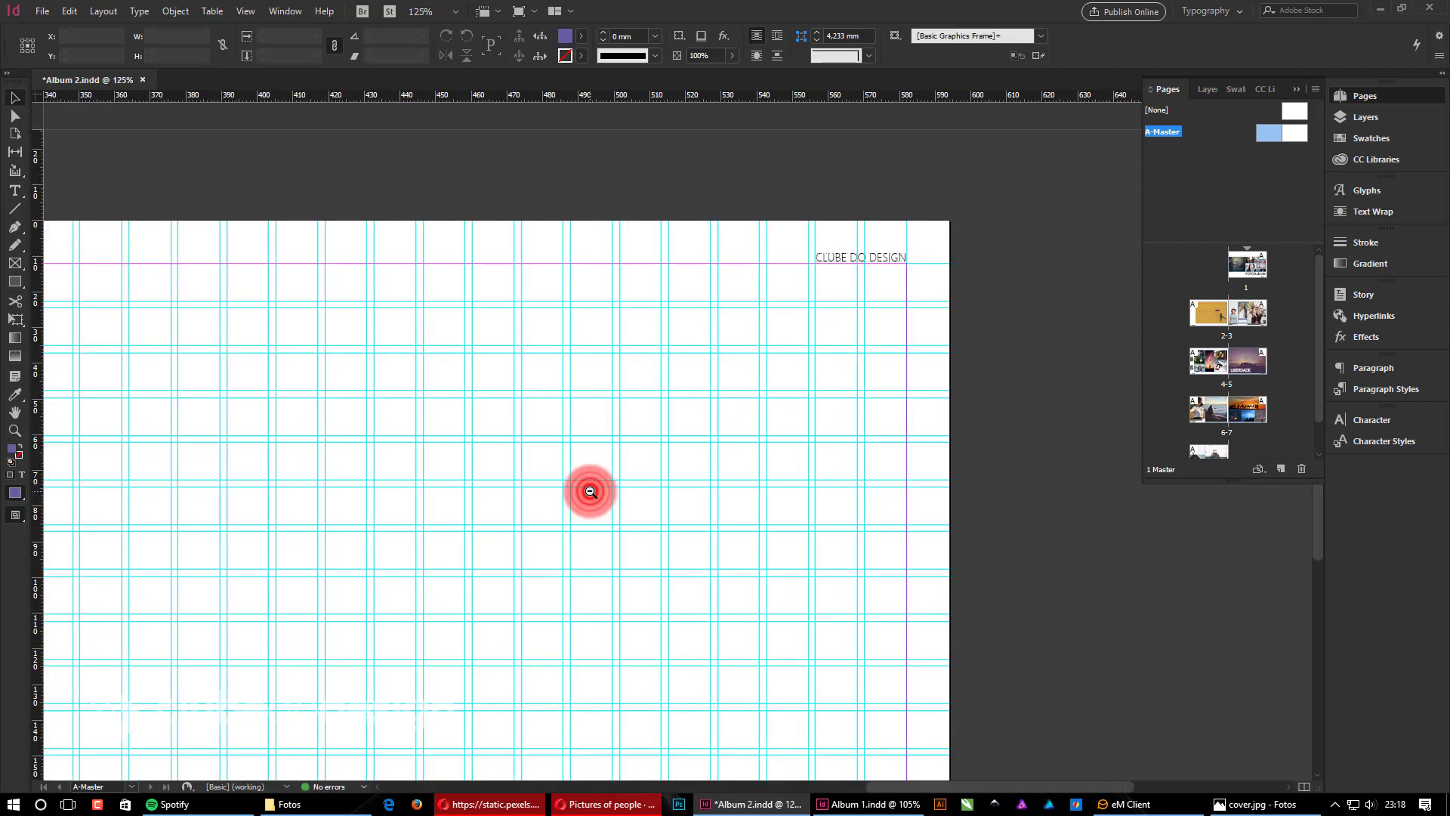
{"action": "left_click_drag", "start_coordinate": [516, 519], "coordinate": [843, 417]}
{"action": "left_click", "coordinate": [648, 463], "text": "ctrl+alt"}
{"action": "left_click", "coordinate": [531, 482], "text": "ctrl+alt"}
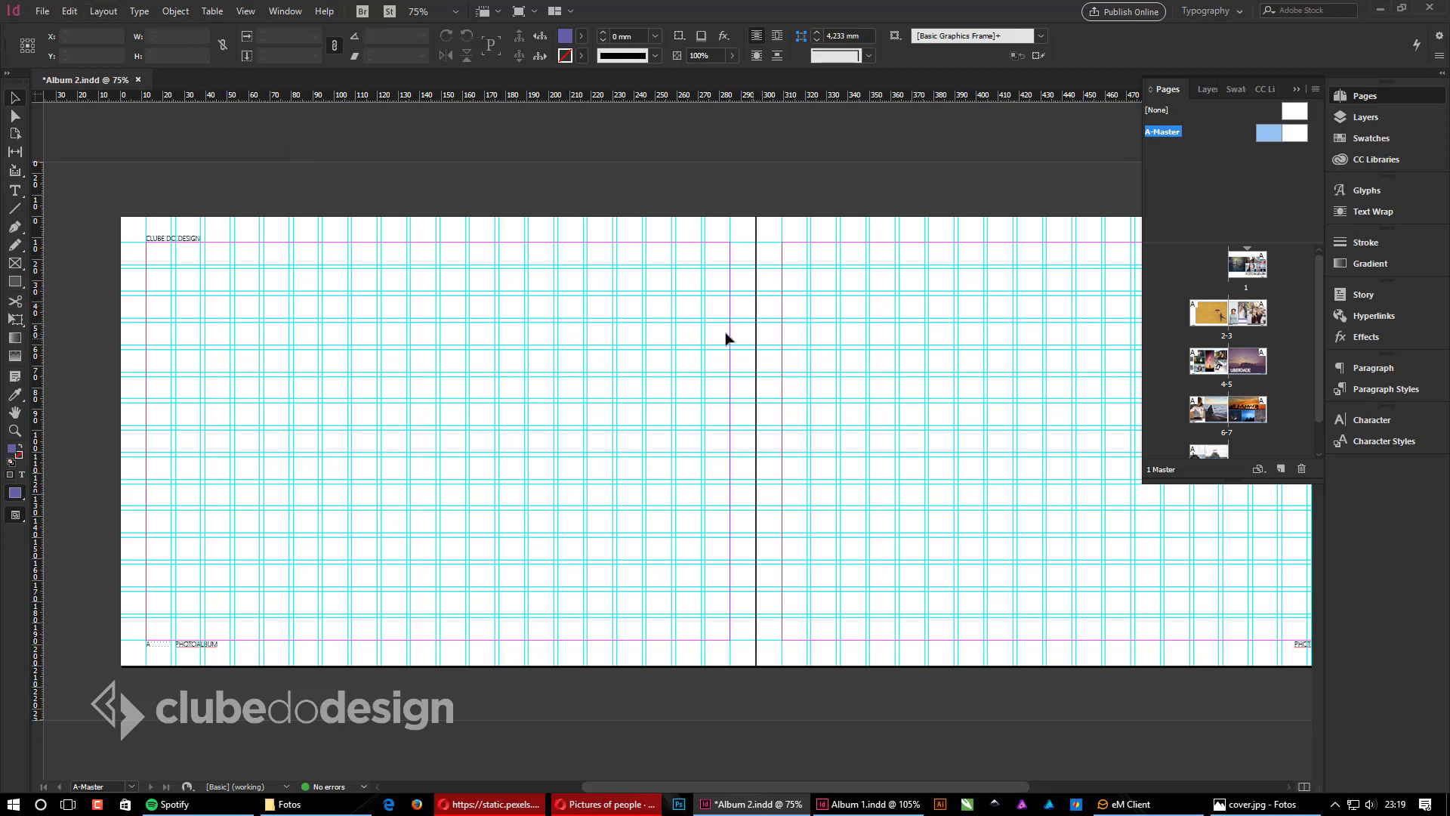
{"action": "double_click", "coordinate": [1246, 266]}
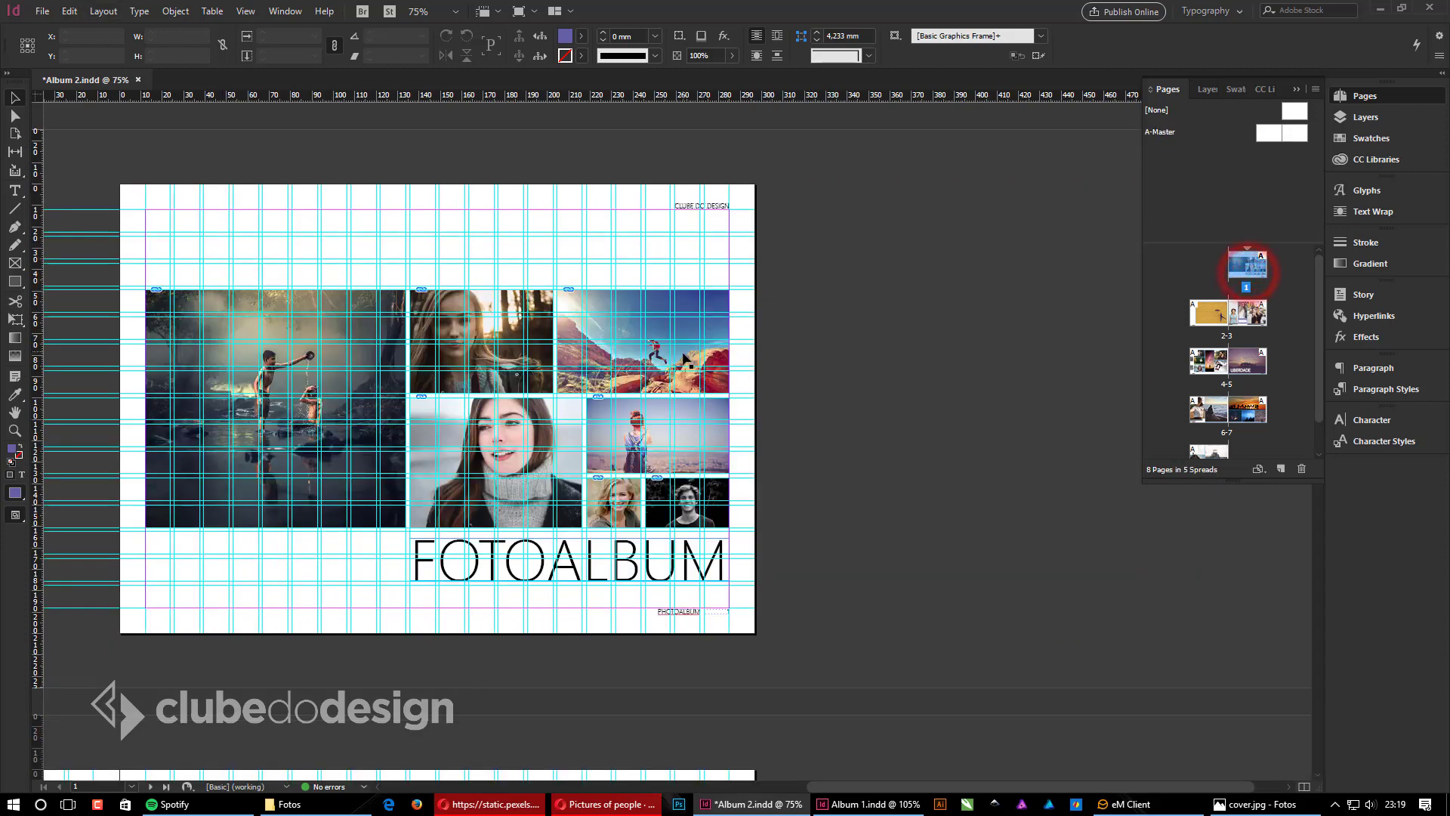
{"action": "key", "text": "w"}
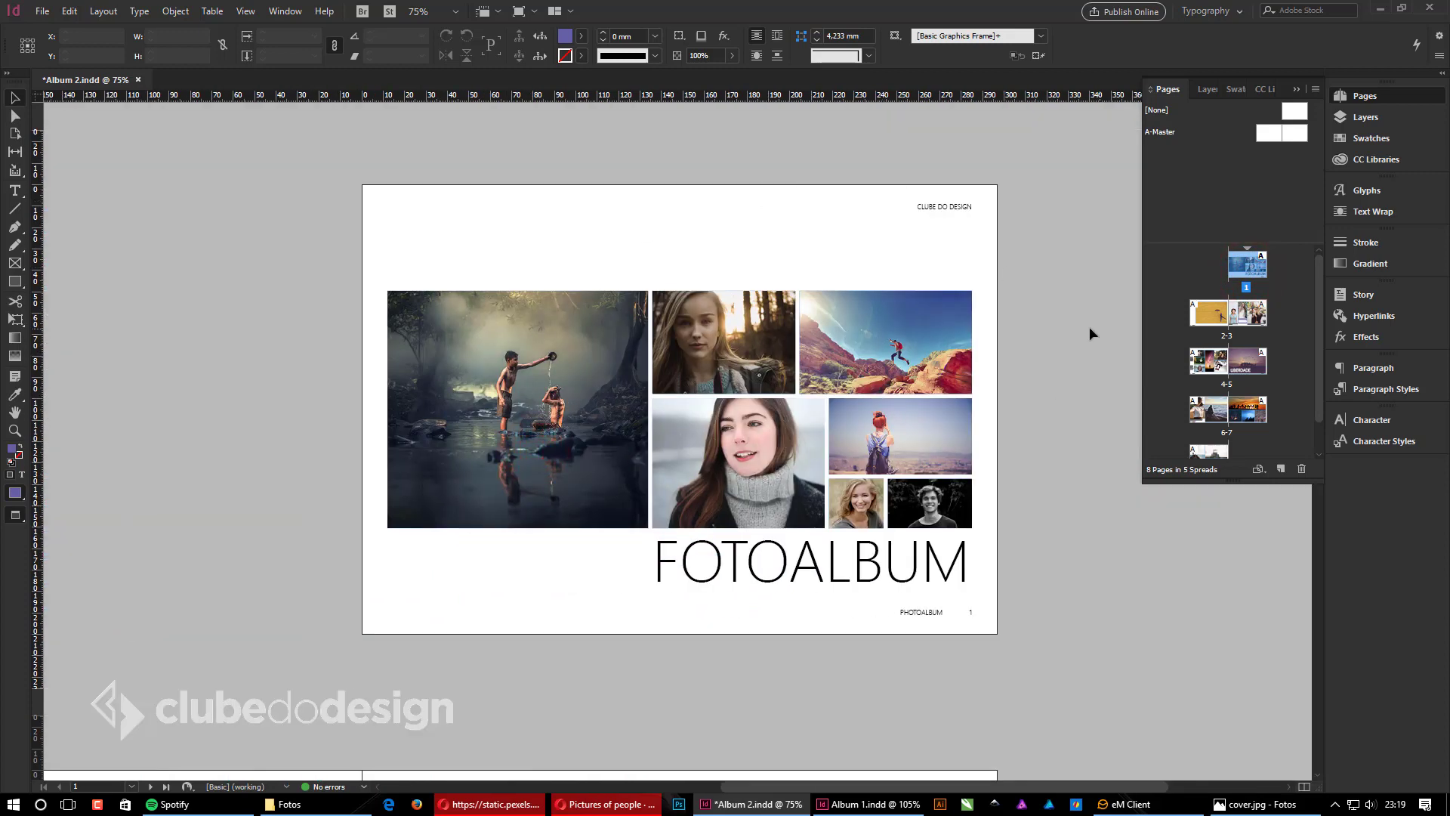
Step: Look through the album from page 1 to page 8 to check the header, footer and page numbers on every spread
{"action": "scroll", "coordinate": [819, 404], "scroll_direction": "down", "scroll_amount": 8}
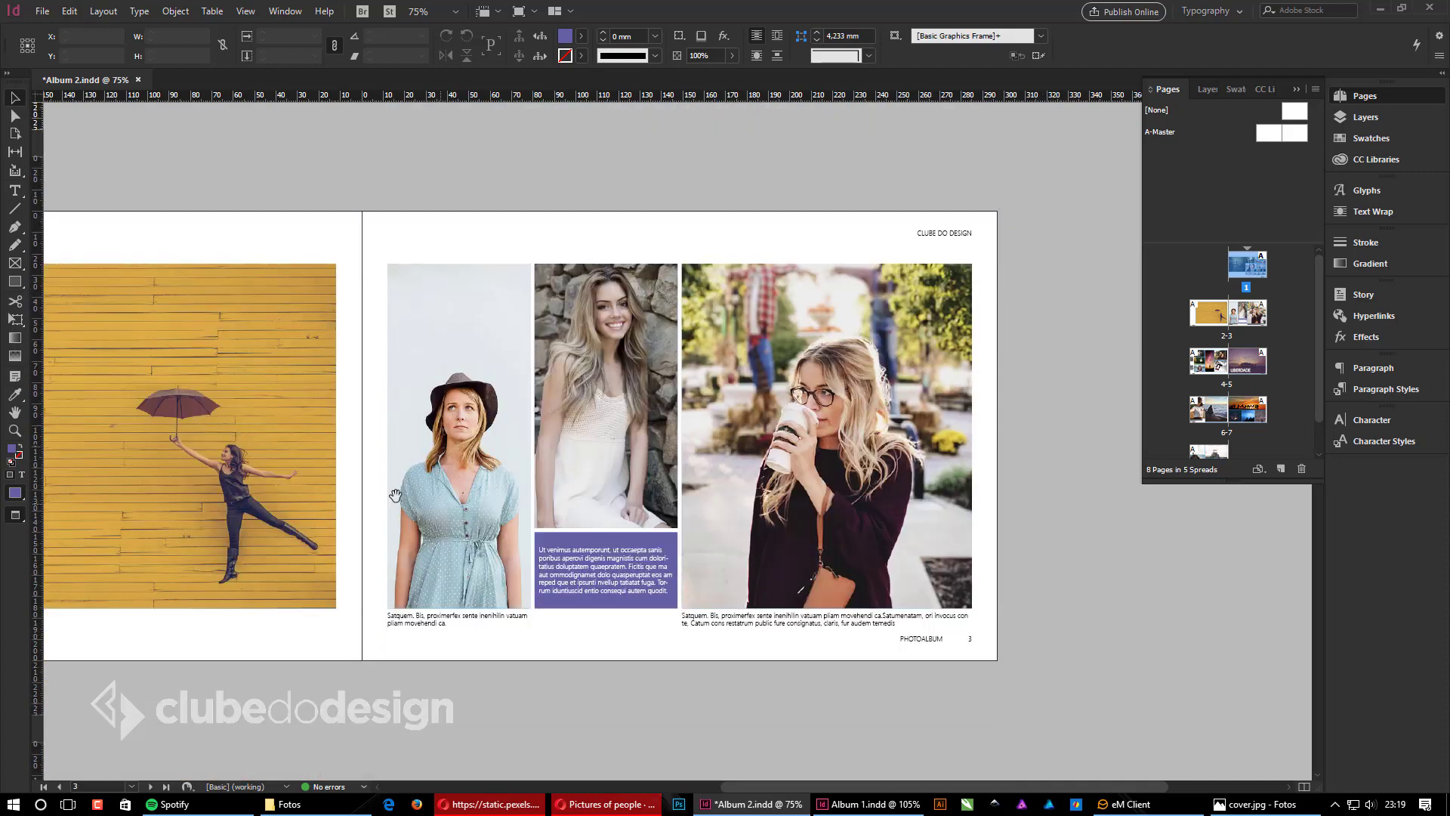
{"action": "left_click_drag", "start_coordinate": [395, 496], "coordinate": [828, 414]}
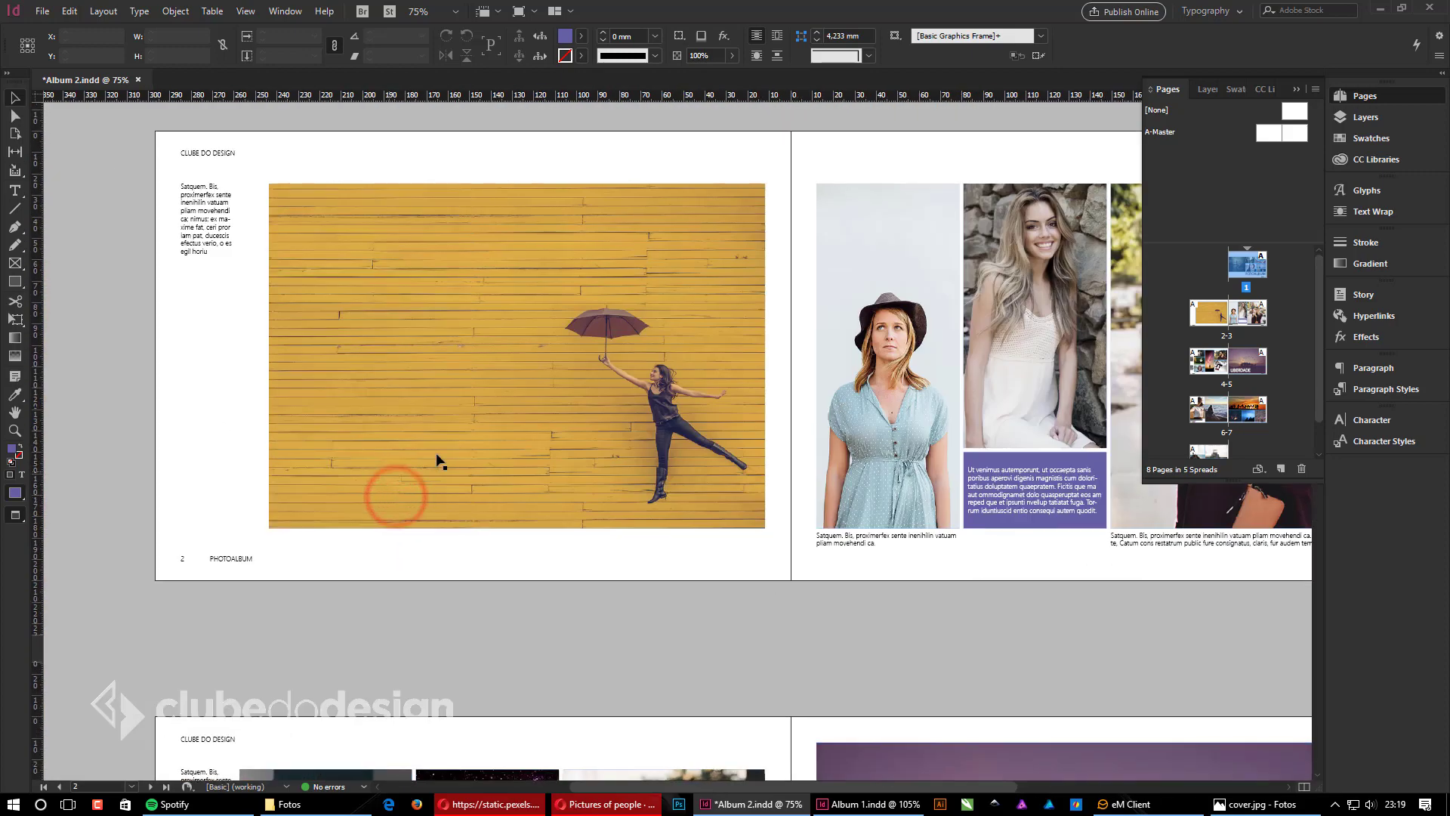
{"action": "left_click_drag", "start_coordinate": [607, 352], "coordinate": [621, 502]}
{"action": "left_click_drag", "start_coordinate": [794, 576], "coordinate": [231, 556]}
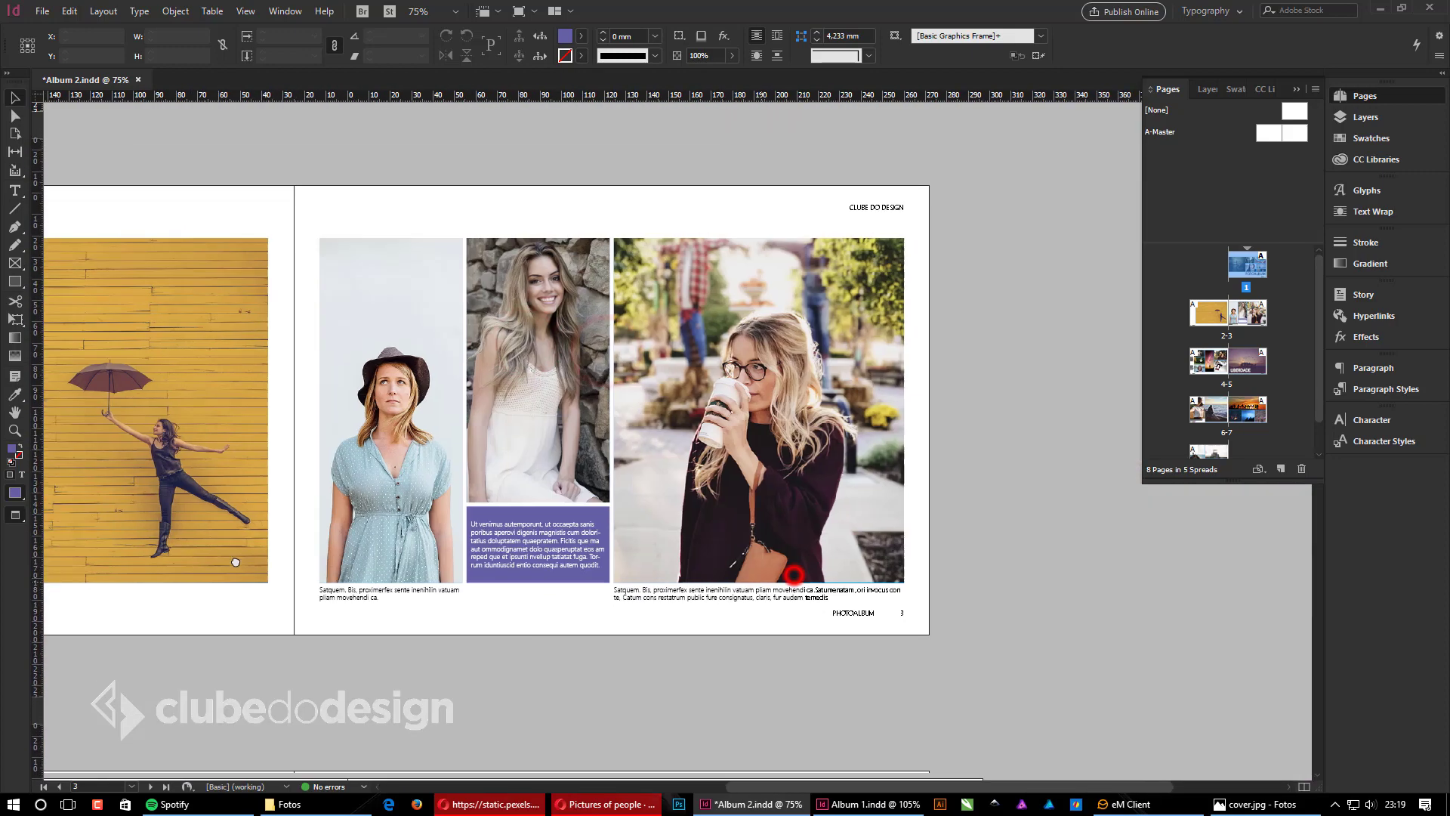
{"action": "scroll", "coordinate": [354, 542], "scroll_direction": "down", "scroll_amount": 4}
{"action": "scroll", "coordinate": [354, 541], "scroll_direction": "down", "scroll_amount": 3}
{"action": "left_click_drag", "start_coordinate": [336, 533], "coordinate": [1123, 512]}
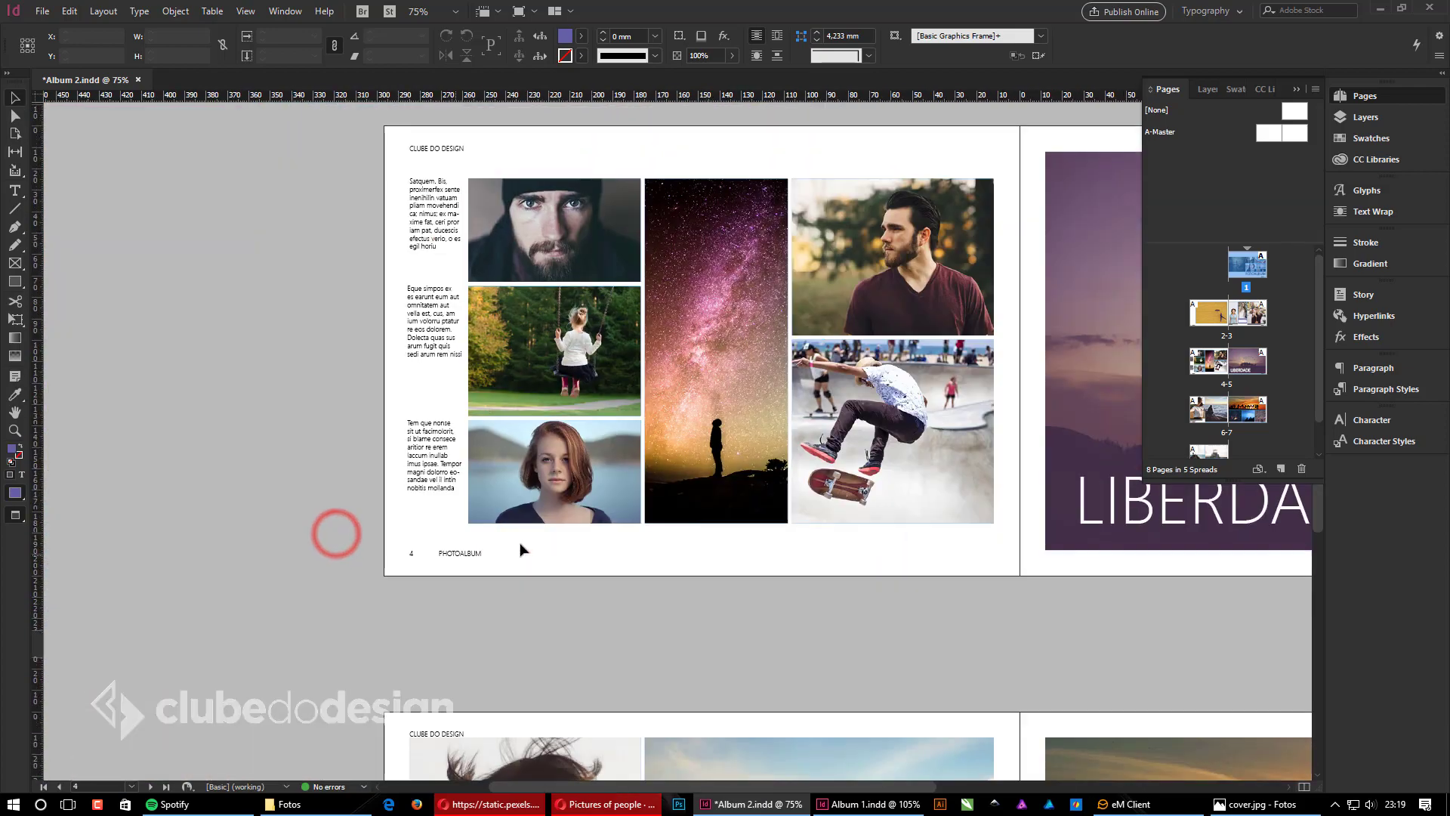
{"action": "left_click_drag", "start_coordinate": [831, 545], "coordinate": [197, 517]}
{"action": "scroll", "coordinate": [849, 552], "scroll_direction": "down", "scroll_amount": 6}
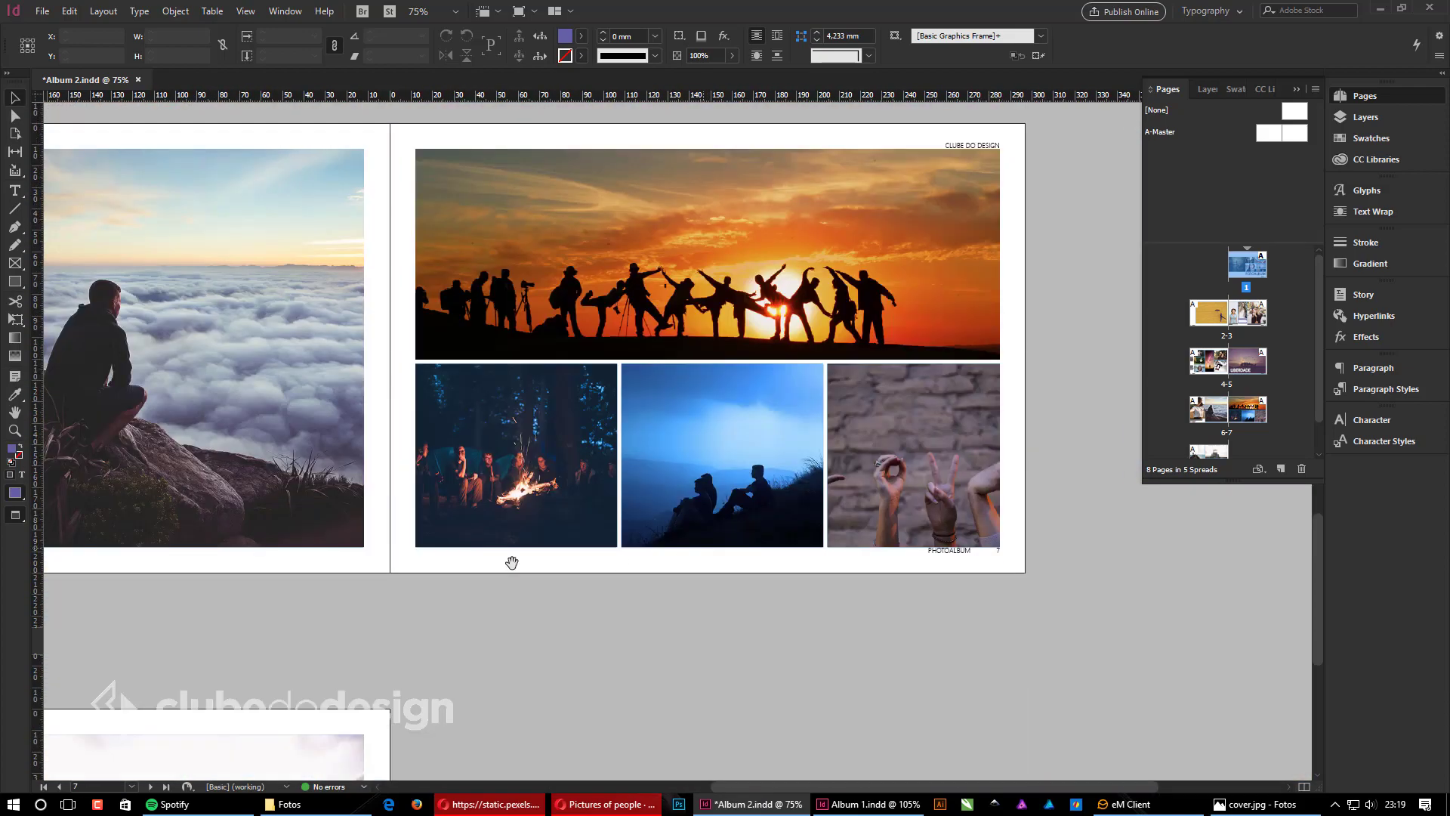
{"action": "left_click_drag", "start_coordinate": [337, 535], "coordinate": [749, 499]}
{"action": "left_click_drag", "start_coordinate": [1081, 537], "coordinate": [464, 553]}
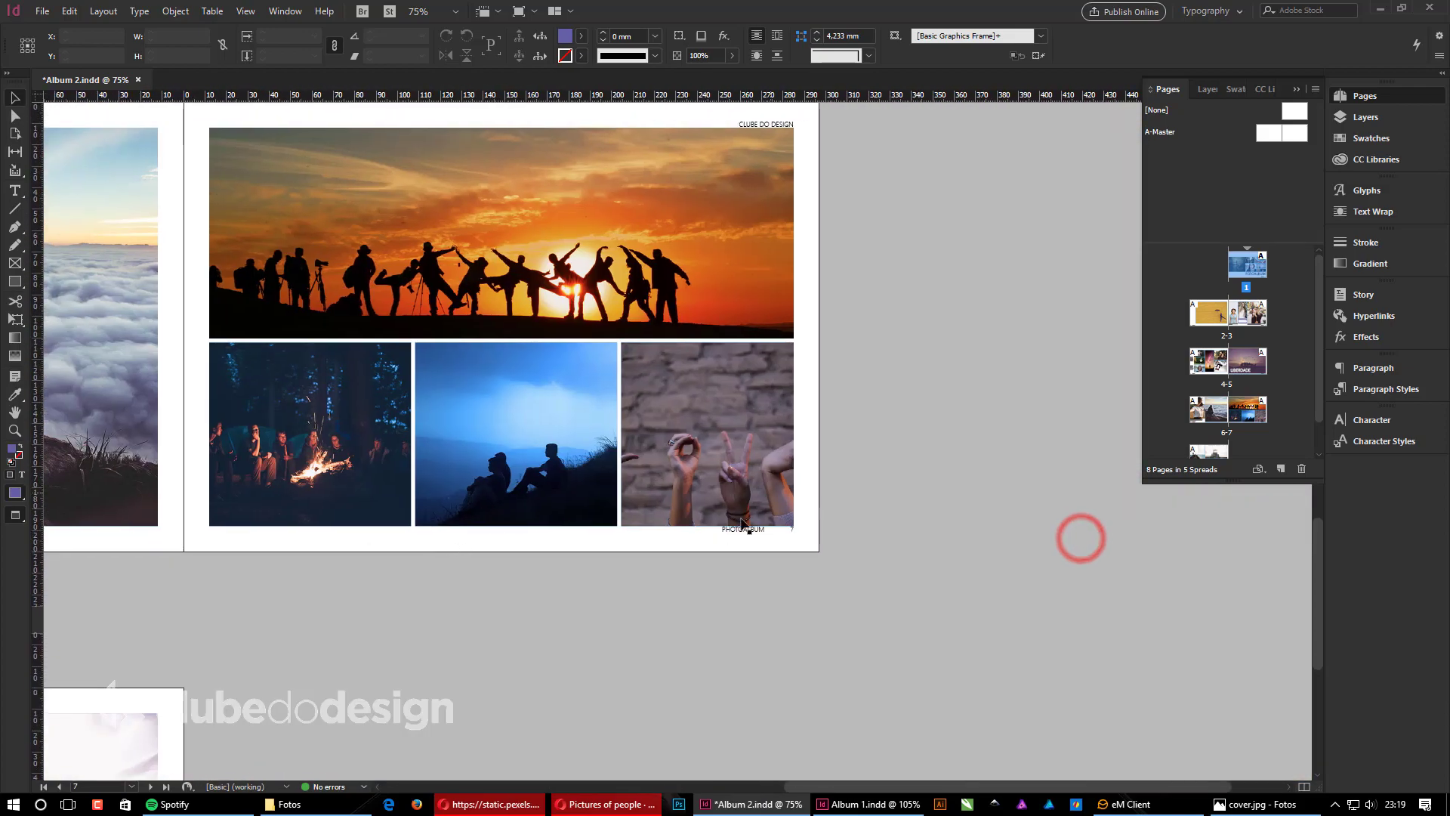
{"action": "left_click_drag", "start_coordinate": [405, 630], "coordinate": [902, 316]}
{"action": "left_click_drag", "start_coordinate": [541, 503], "coordinate": [859, 379]}
{"action": "left_click_drag", "start_coordinate": [860, 608], "coordinate": [830, 638]}
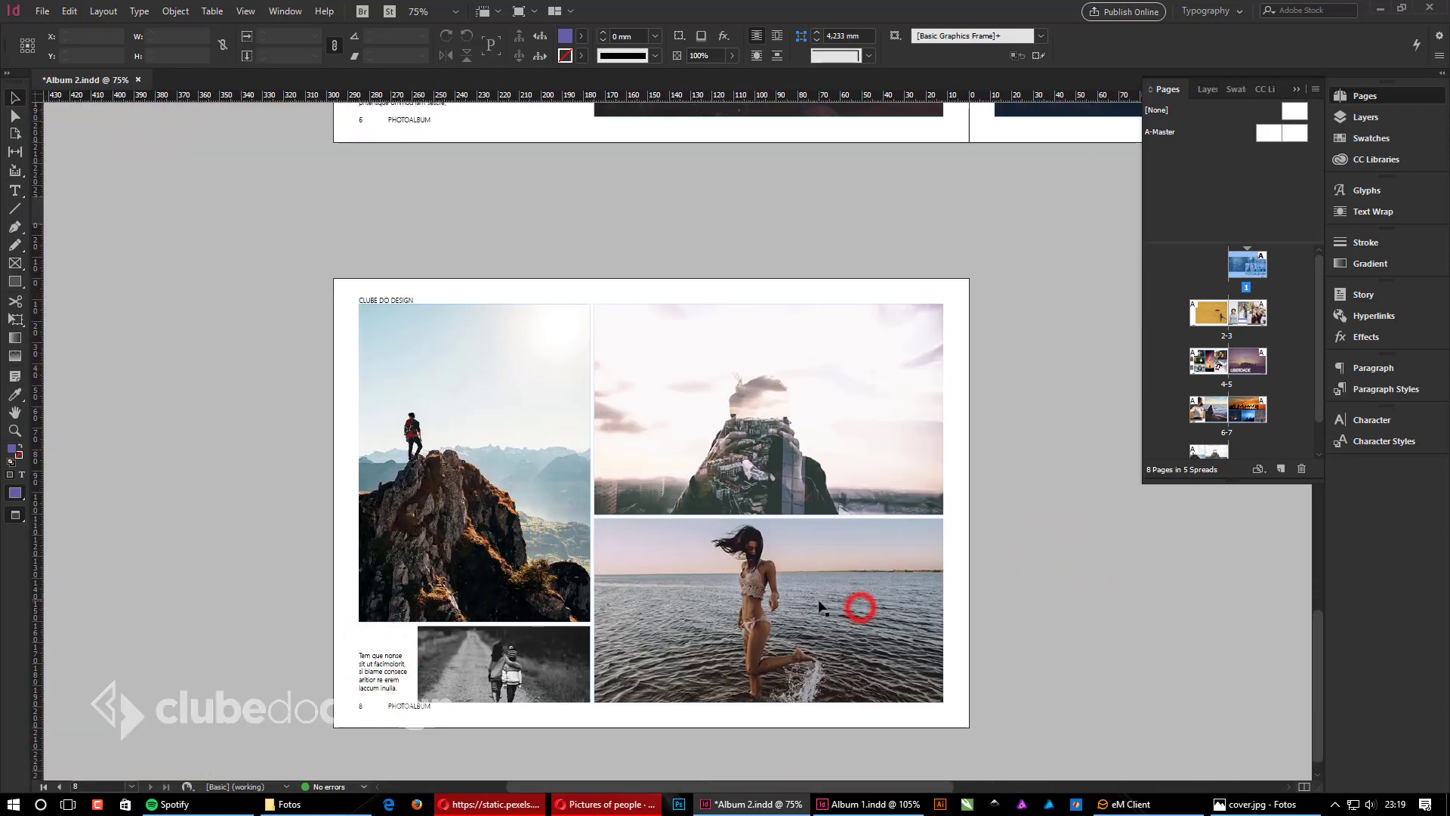
Step: Examine up close the spacing between the PHOTOALBUM footer and the photos and text on pages 6, 7 and 8
{"action": "left_click_drag", "start_coordinate": [307, 547], "coordinate": [722, 741]}
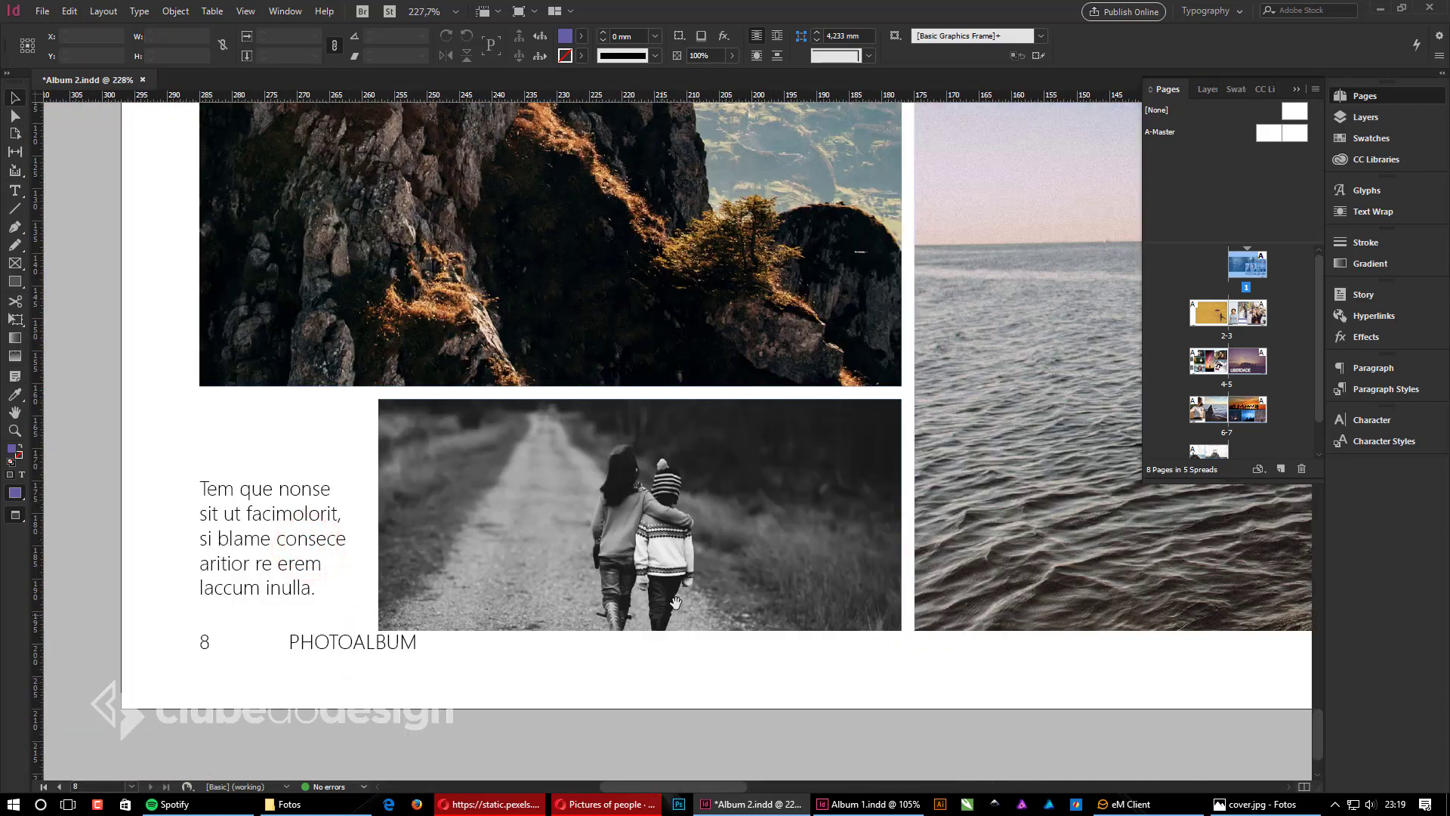
{"action": "left_click", "coordinate": [684, 533], "text": "ctrl+alt"}
{"action": "left_click", "coordinate": [684, 532], "text": "ctrl+alt"}
{"action": "left_click", "coordinate": [685, 533], "text": "ctrl+alt"}
{"action": "left_click_drag", "start_coordinate": [896, 355], "coordinate": [743, 812]}
{"action": "left_click_drag", "start_coordinate": [509, 425], "coordinate": [389, 796]}
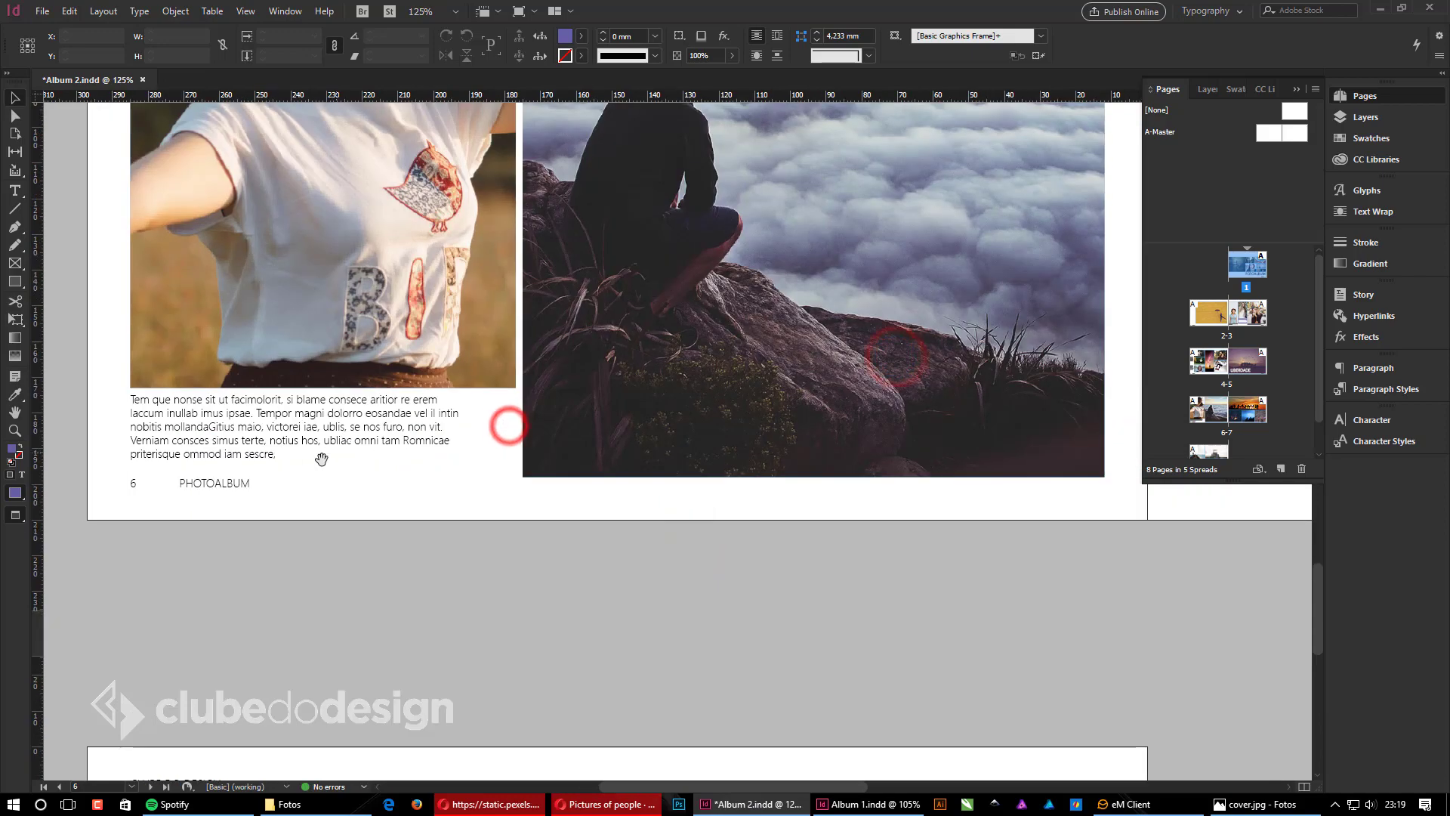
{"action": "left_click_drag", "start_coordinate": [809, 511], "coordinate": [237, 608]}
{"action": "left_click_drag", "start_coordinate": [942, 553], "coordinate": [648, 561]}
{"action": "left_click_drag", "start_coordinate": [987, 568], "coordinate": [469, 755]}
{"action": "left_click_drag", "start_coordinate": [644, 673], "coordinate": [783, 278]}
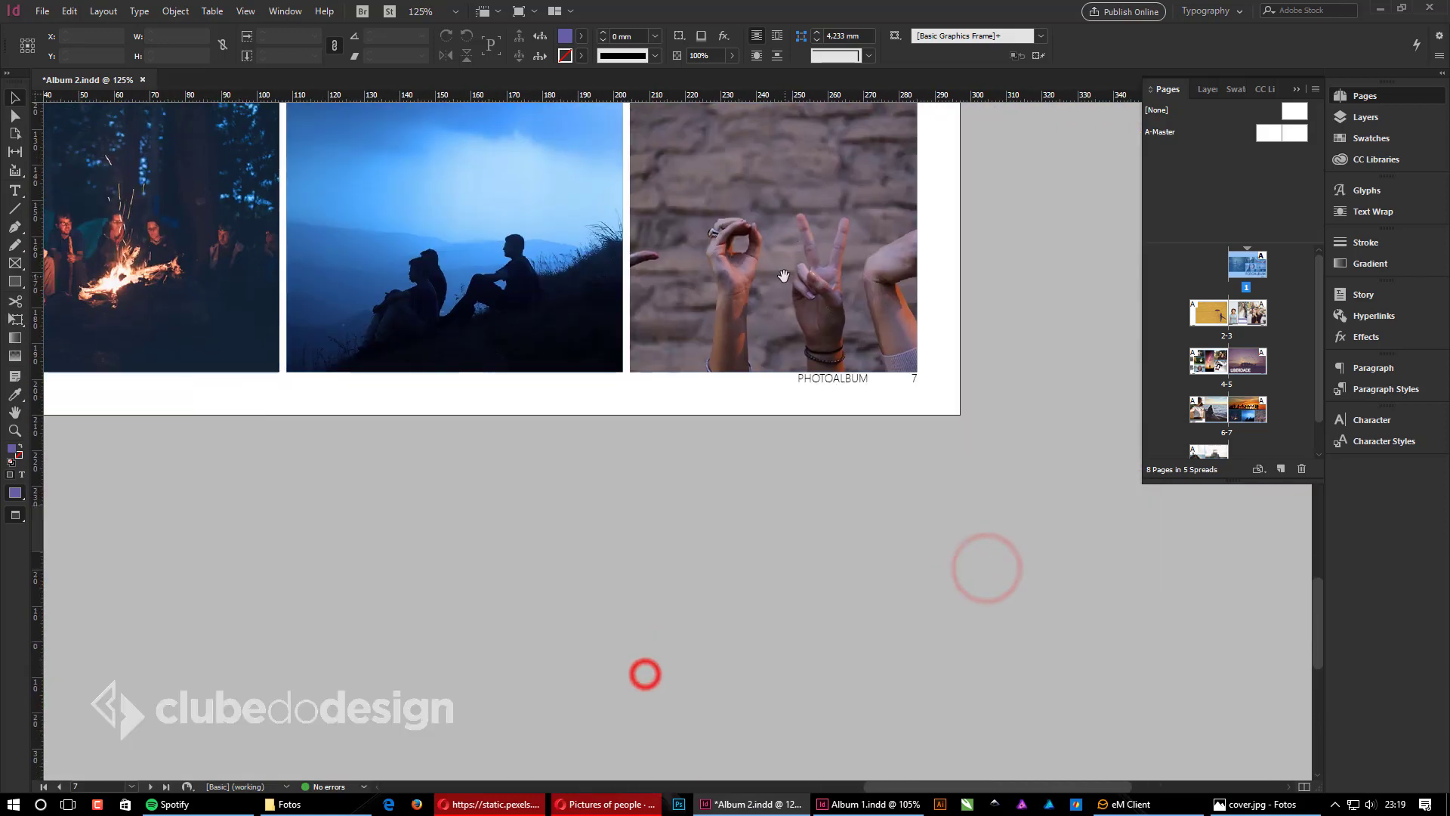
{"action": "left_click_drag", "start_coordinate": [562, 195], "coordinate": [1088, 574]}
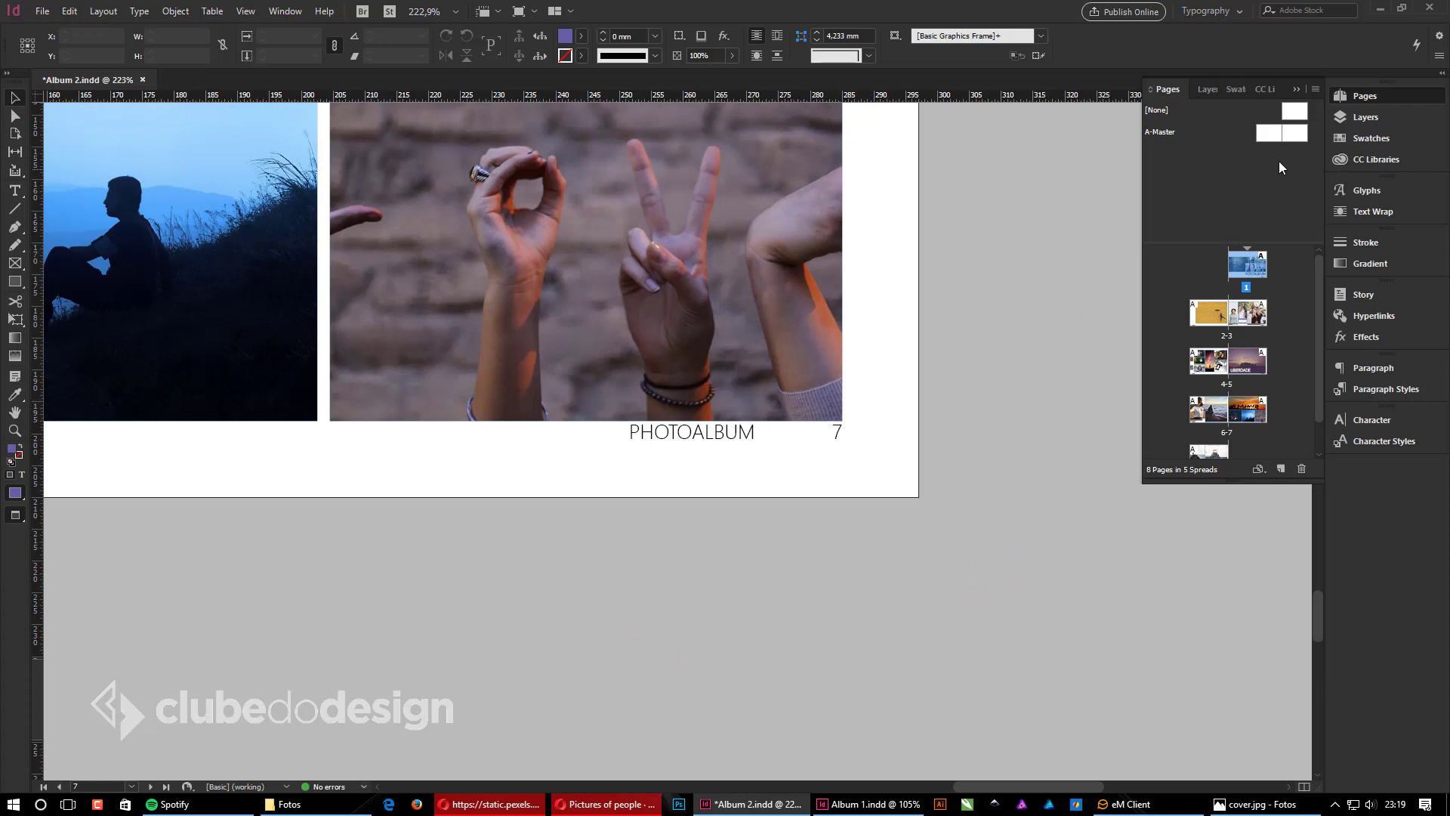
Step: Lower the page number and PHOTOALBUM frames on the left page of A-Master to Y 201.156 mm
{"action": "double_click", "coordinate": [1273, 136]}
{"action": "left_click_drag", "start_coordinate": [411, 537], "coordinate": [959, 531]}
{"action": "left_click_drag", "start_coordinate": [567, 518], "coordinate": [1162, 511]}
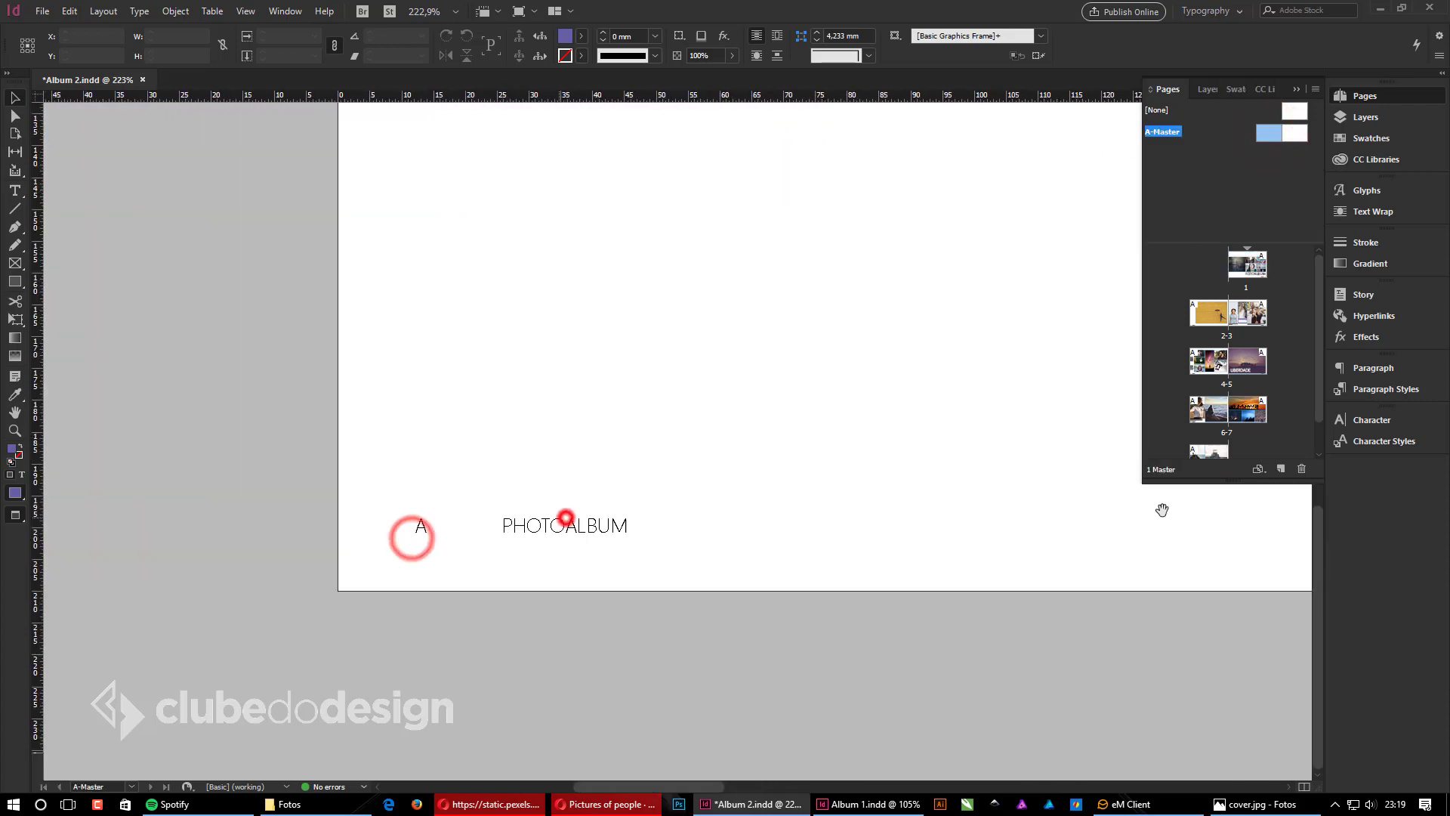
{"action": "left_click_drag", "start_coordinate": [658, 490], "coordinate": [368, 471]}
{"action": "left_click_drag", "start_coordinate": [272, 437], "coordinate": [816, 583]}
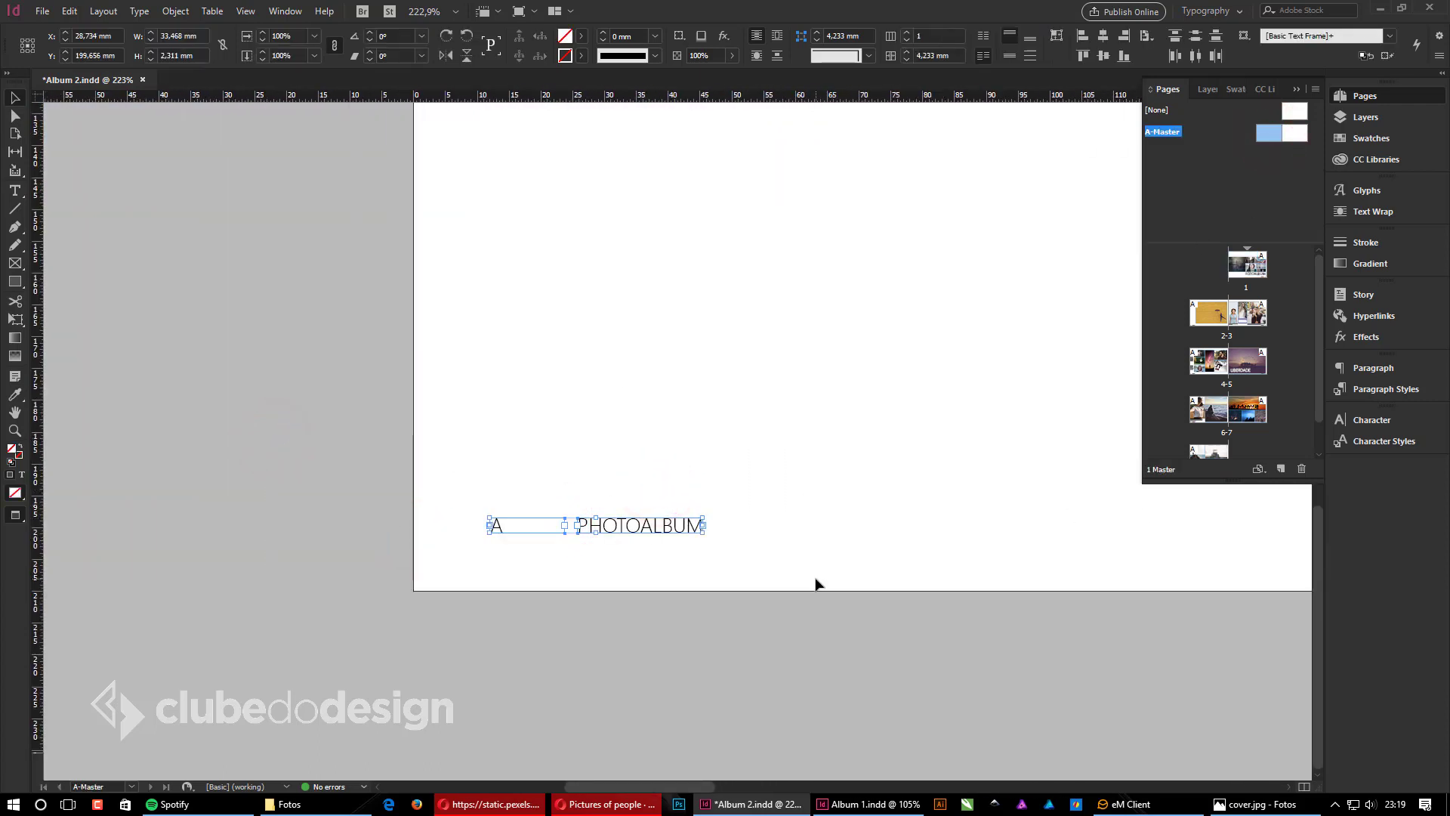
{"action": "key", "text": "Down"}
{"action": "key", "text": "Down"}
{"action": "key", "text": "Down"}
{"action": "key", "text": "Down"}
{"action": "key", "text": "Down"}
Step: Lower the PHOTOALBUM and page number frames on the right page of A-Master to Y 201.156 mm
{"action": "left_click_drag", "start_coordinate": [1043, 602], "coordinate": [436, 589]}
{"action": "left_click_drag", "start_coordinate": [952, 591], "coordinate": [81, 567]}
{"action": "left_click_drag", "start_coordinate": [1088, 567], "coordinate": [238, 585]}
{"action": "left_click_drag", "start_coordinate": [1050, 599], "coordinate": [994, 588]}
{"action": "scroll", "coordinate": [994, 588], "scroll_direction": "right", "scroll_amount": 10}
{"action": "left_click_drag", "start_coordinate": [444, 431], "coordinate": [901, 633]}
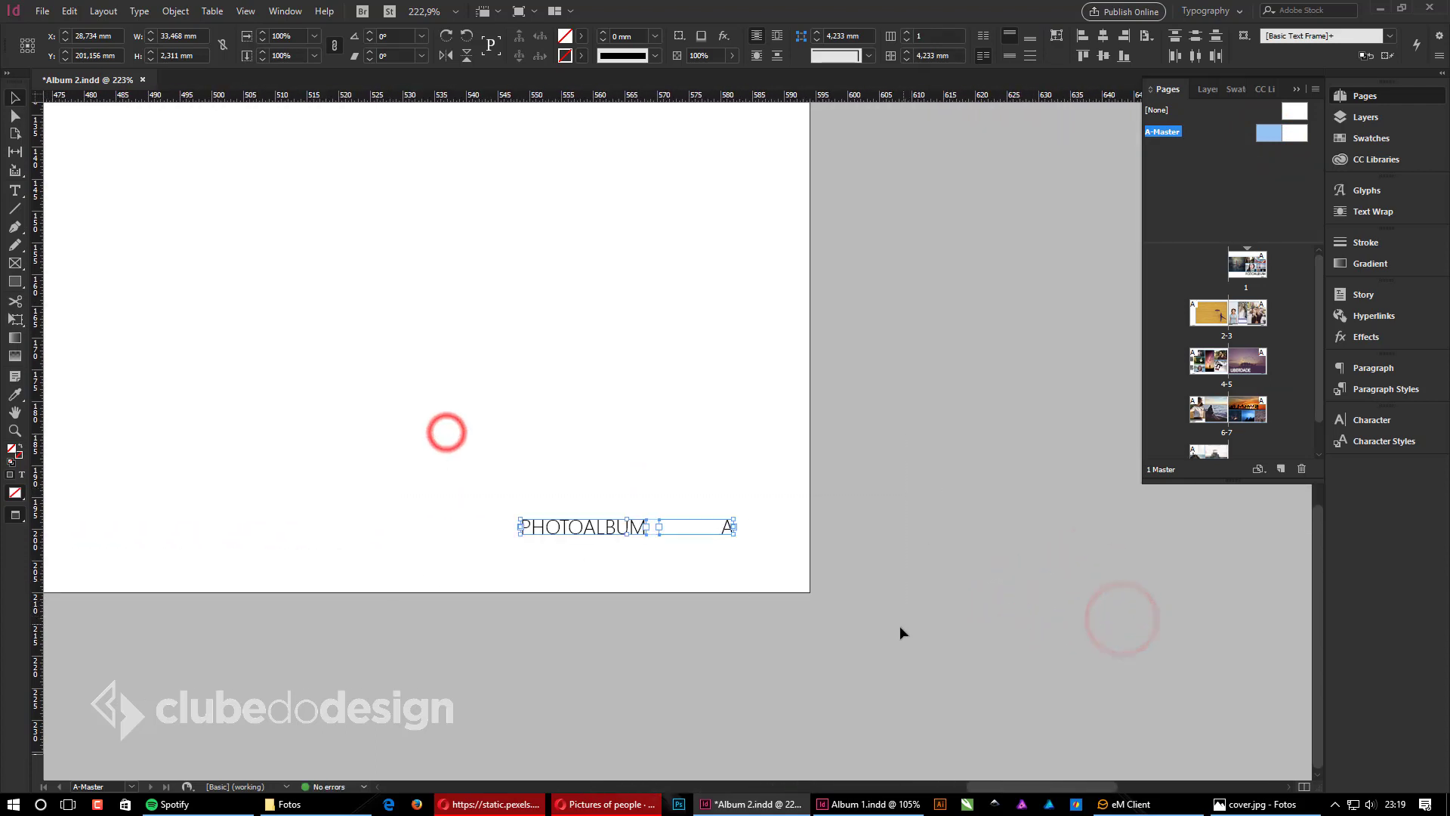
Step: Open page 5 and review the footer spacing across all the album's spreads, ending at the cover
{"action": "double_click", "coordinate": [1254, 361]}
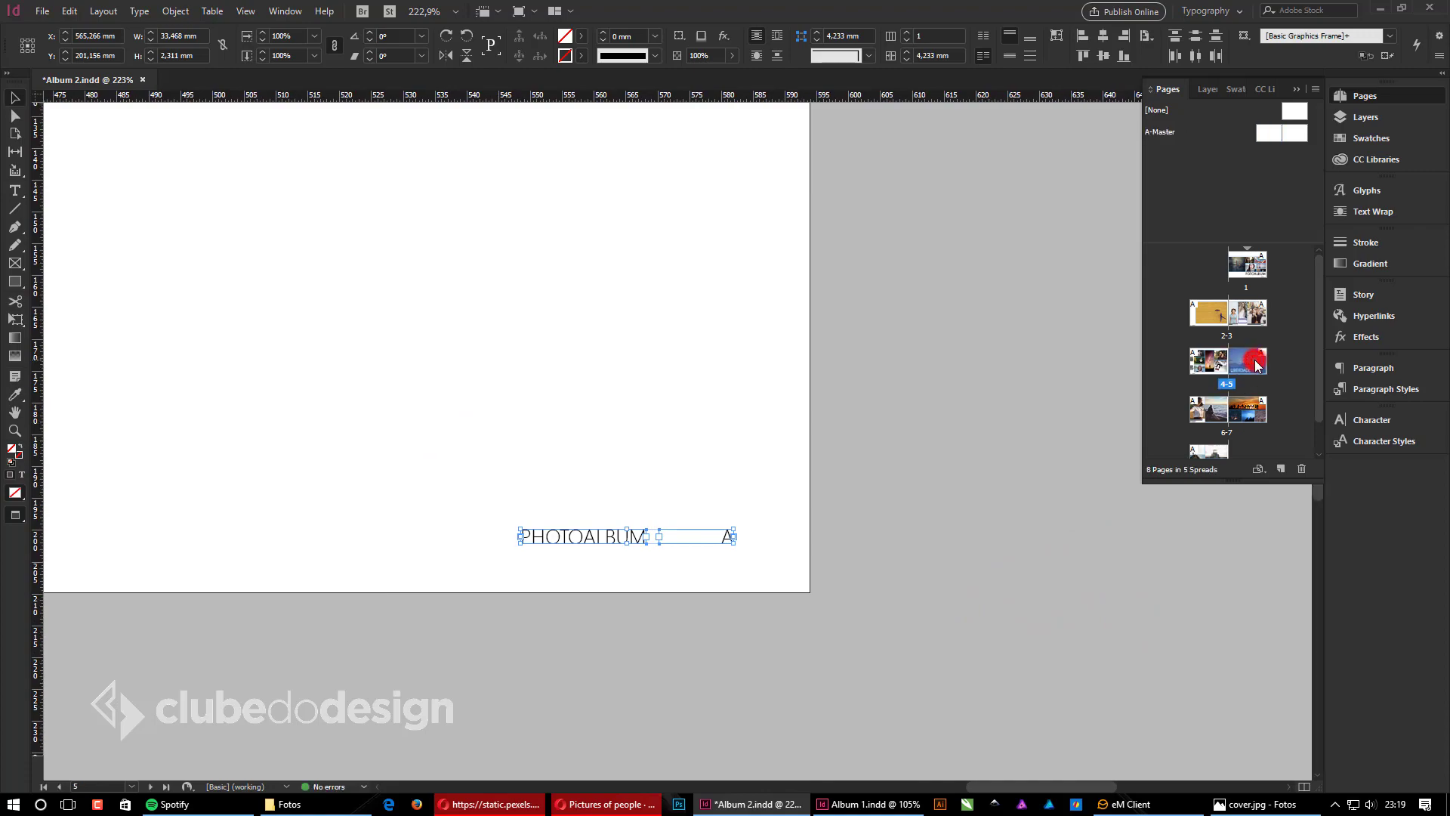
{"action": "left_click", "coordinate": [842, 662]}
{"action": "left_click", "coordinate": [398, 549], "text": "ctrl+alt"}
{"action": "left_click", "coordinate": [399, 549], "text": "ctrl+alt"}
{"action": "left_click", "coordinate": [398, 549], "text": "ctrl+alt"}
{"action": "left_click", "coordinate": [398, 549], "text": "ctrl+alt"}
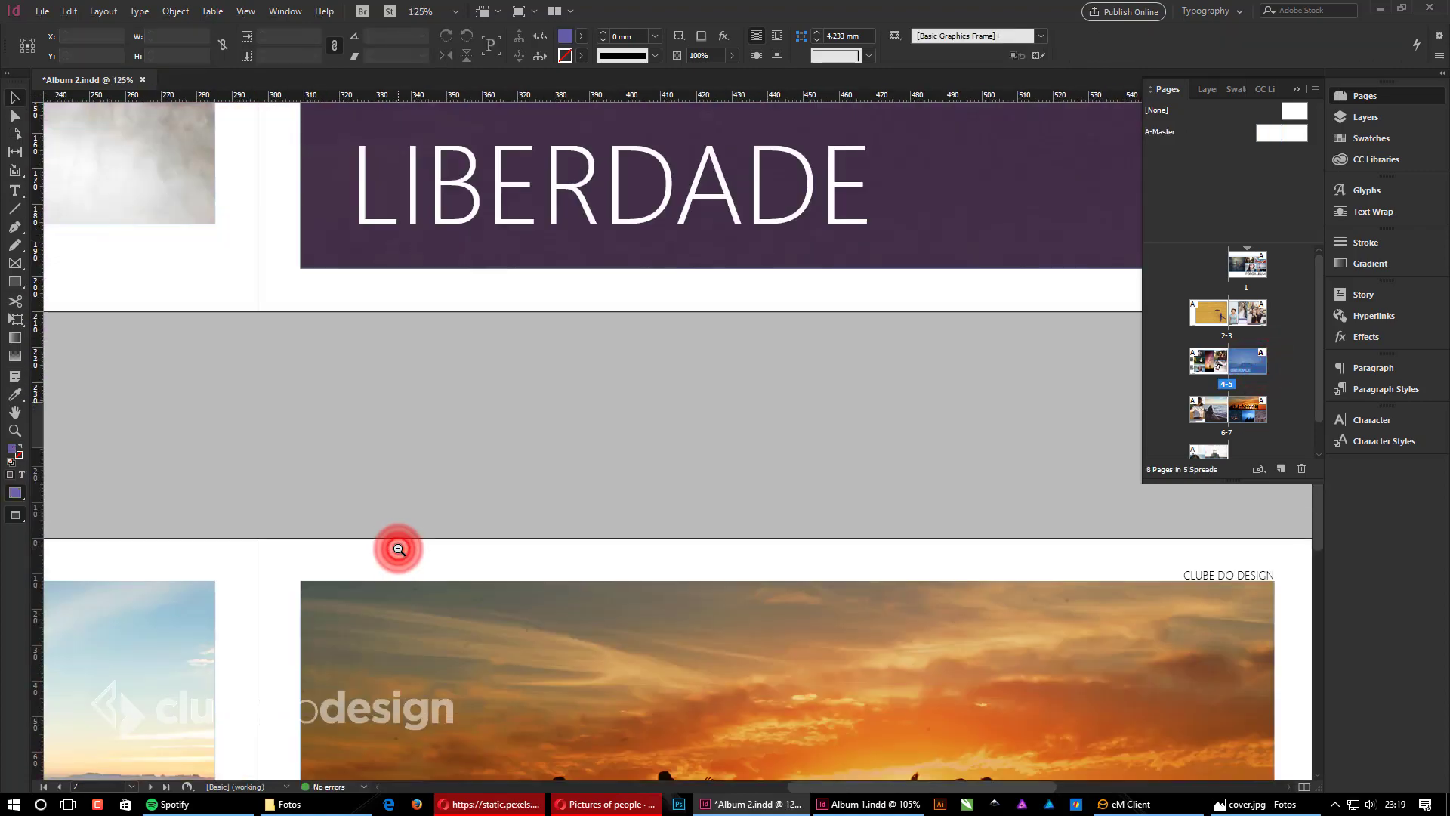
{"action": "left_click", "coordinate": [399, 549], "text": "ctrl+alt"}
{"action": "left_click", "coordinate": [399, 549], "text": "ctrl+alt"}
{"action": "left_click", "coordinate": [398, 549], "text": "ctrl+alt"}
{"action": "left_click_drag", "start_coordinate": [774, 518], "coordinate": [517, 663]}
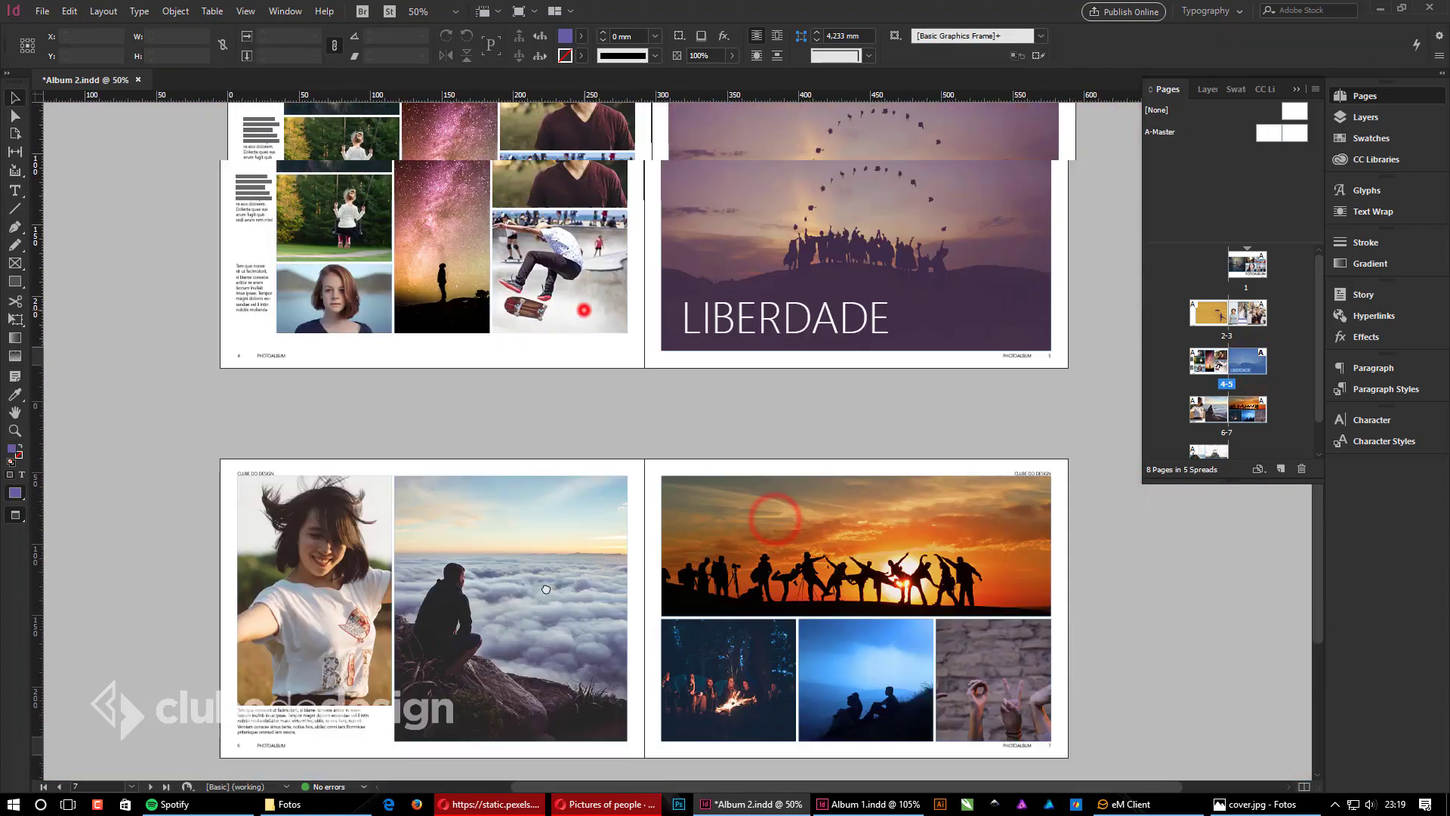
{"action": "left_click_drag", "start_coordinate": [584, 310], "coordinate": [519, 701]}
{"action": "left_click_drag", "start_coordinate": [616, 489], "coordinate": [566, 665]}
{"action": "left_click_drag", "start_coordinate": [654, 401], "coordinate": [508, 642]}
{"action": "left_click_drag", "start_coordinate": [535, 560], "coordinate": [639, 262]}
{"action": "left_click_drag", "start_coordinate": [459, 697], "coordinate": [518, 373]}
{"action": "scroll", "coordinate": [518, 373], "scroll_direction": "down", "scroll_amount": 8}
{"action": "scroll", "coordinate": [838, 369], "scroll_direction": "right", "scroll_amount": 4}
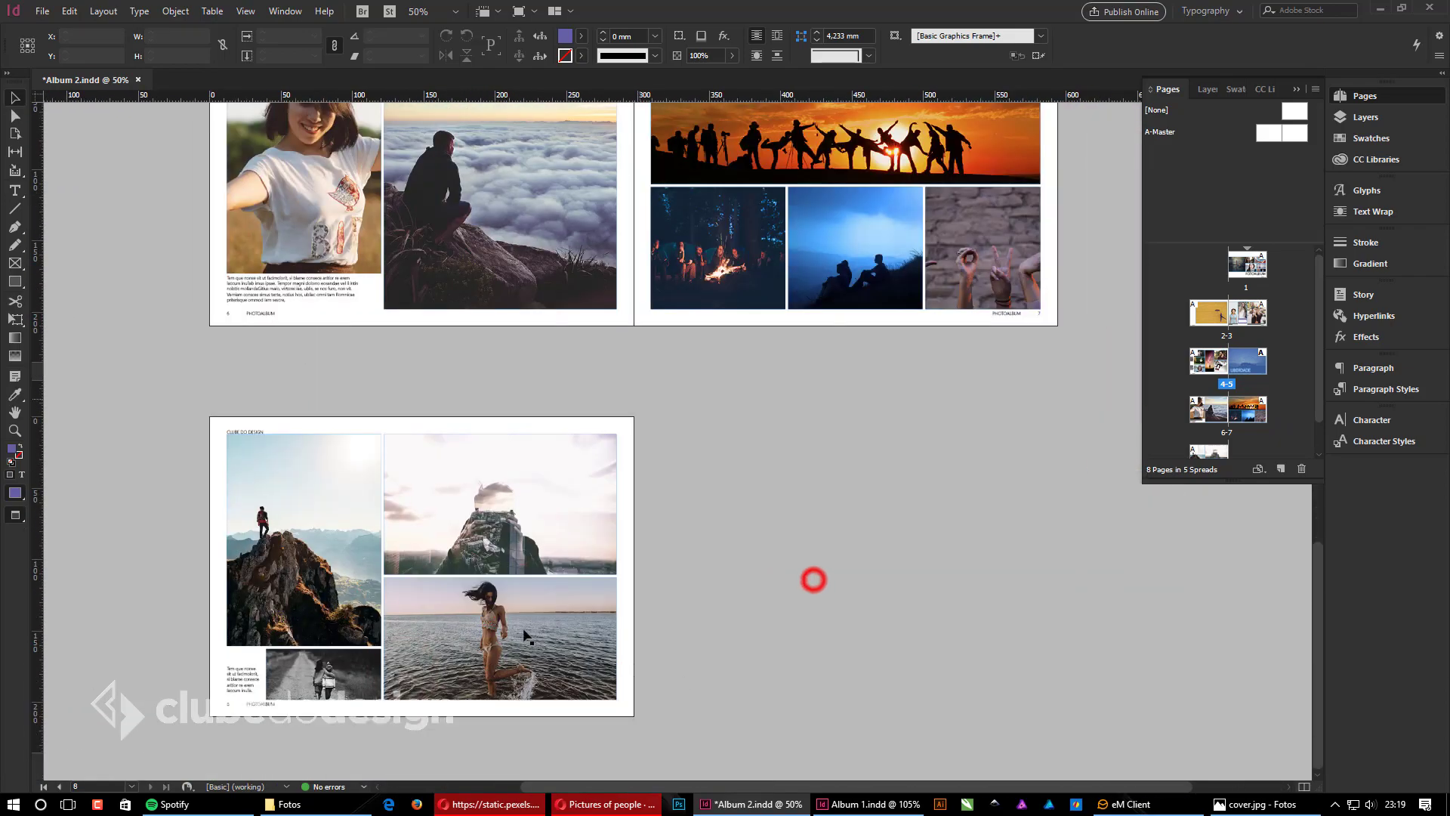
{"action": "scroll", "coordinate": [838, 369], "scroll_direction": "up", "scroll_amount": 15}
{"action": "scroll", "coordinate": [838, 369], "scroll_direction": "right", "scroll_amount": 3}
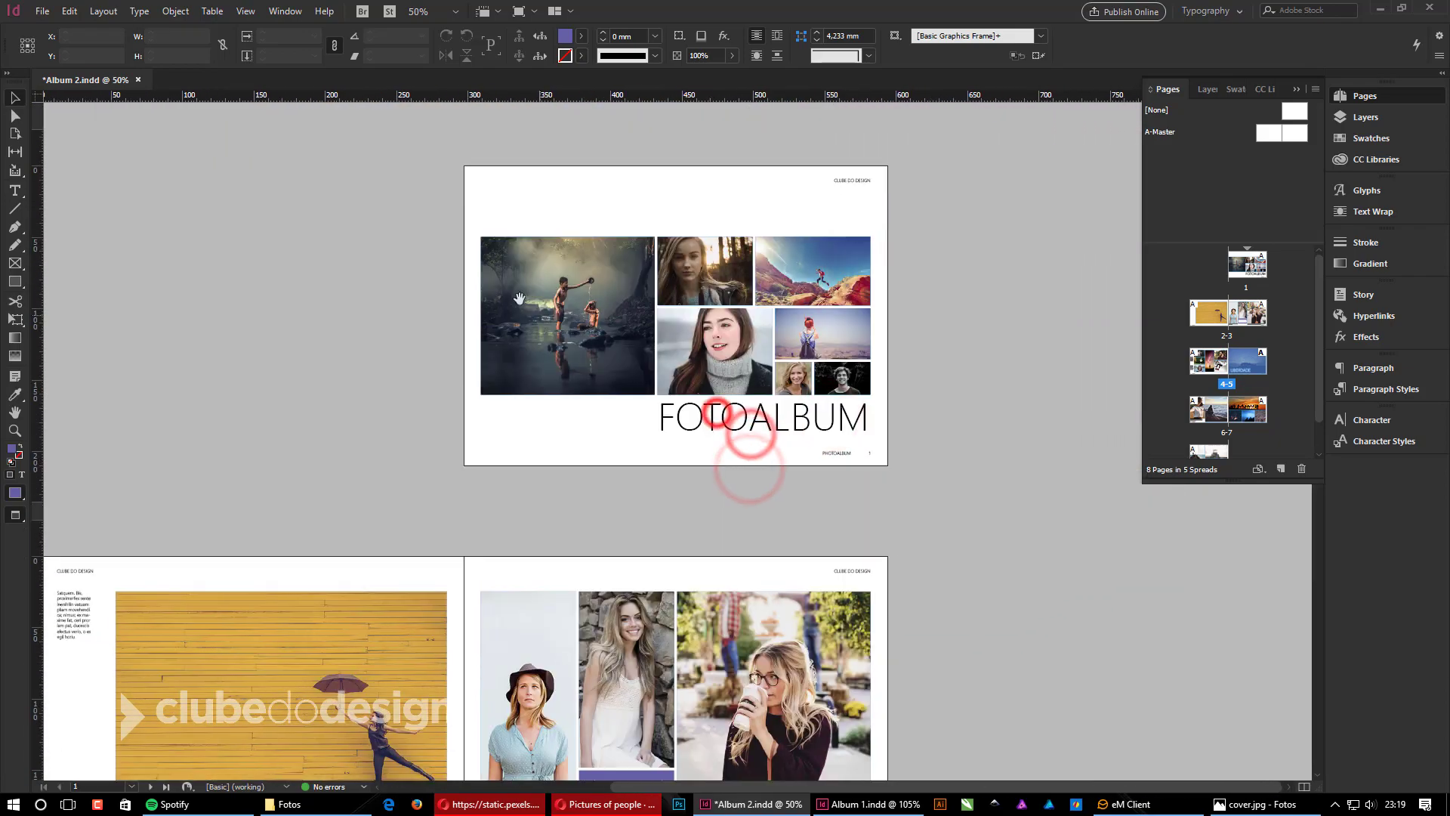
Step: Show the guides and delete the CLUBE DO DESIGN header, the PHOTOALBUM footer and the page number from page 1 only
{"action": "left_click_drag", "start_coordinate": [452, 150], "coordinate": [939, 573]}
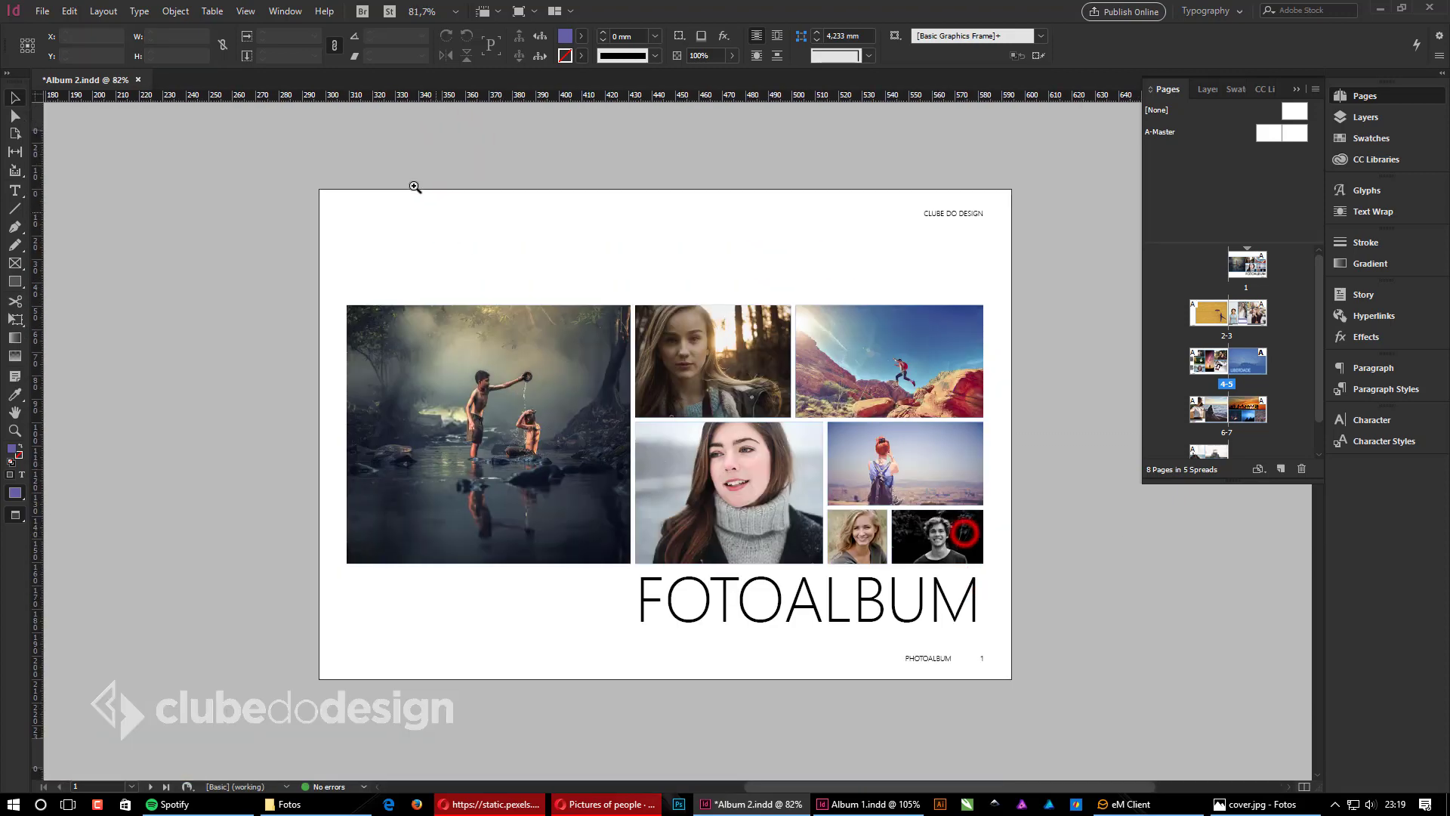
{"action": "left_click_drag", "start_coordinate": [299, 174], "coordinate": [1052, 593]}
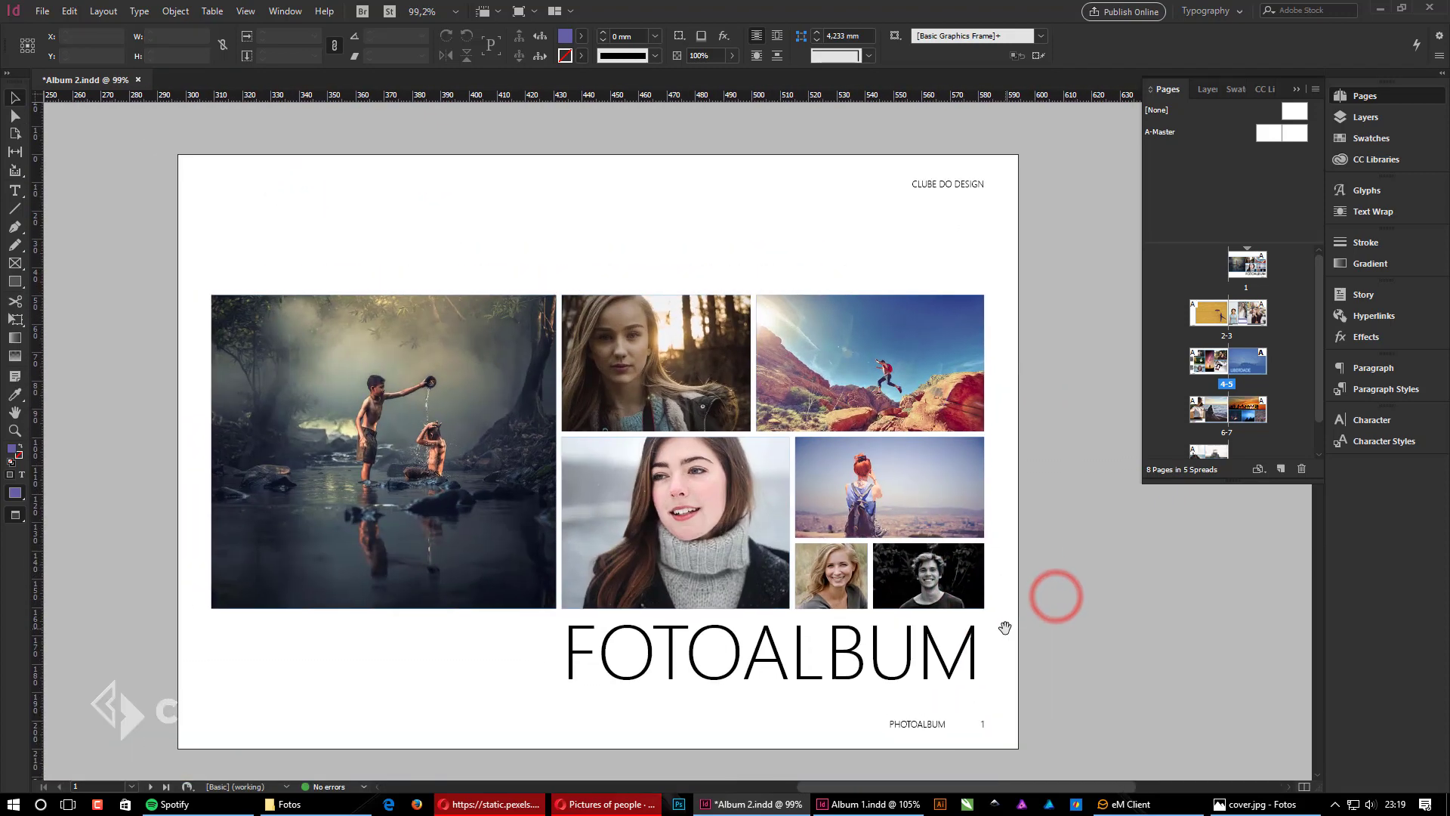
{"action": "key", "text": "w"}
{"action": "left_click_drag", "start_coordinate": [973, 250], "coordinate": [955, 248]}
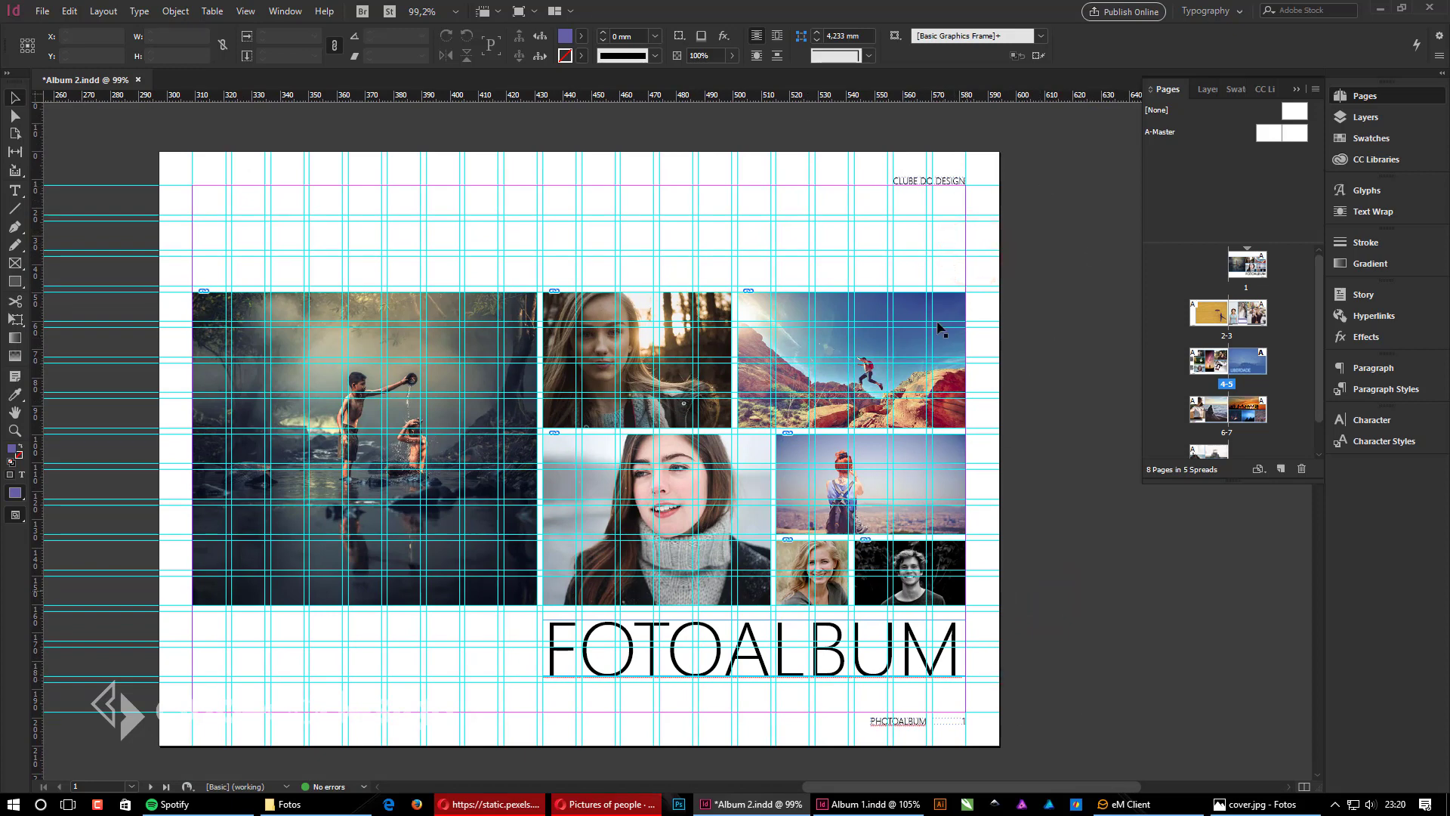
{"action": "left_click_drag", "start_coordinate": [889, 150], "coordinate": [975, 187]}
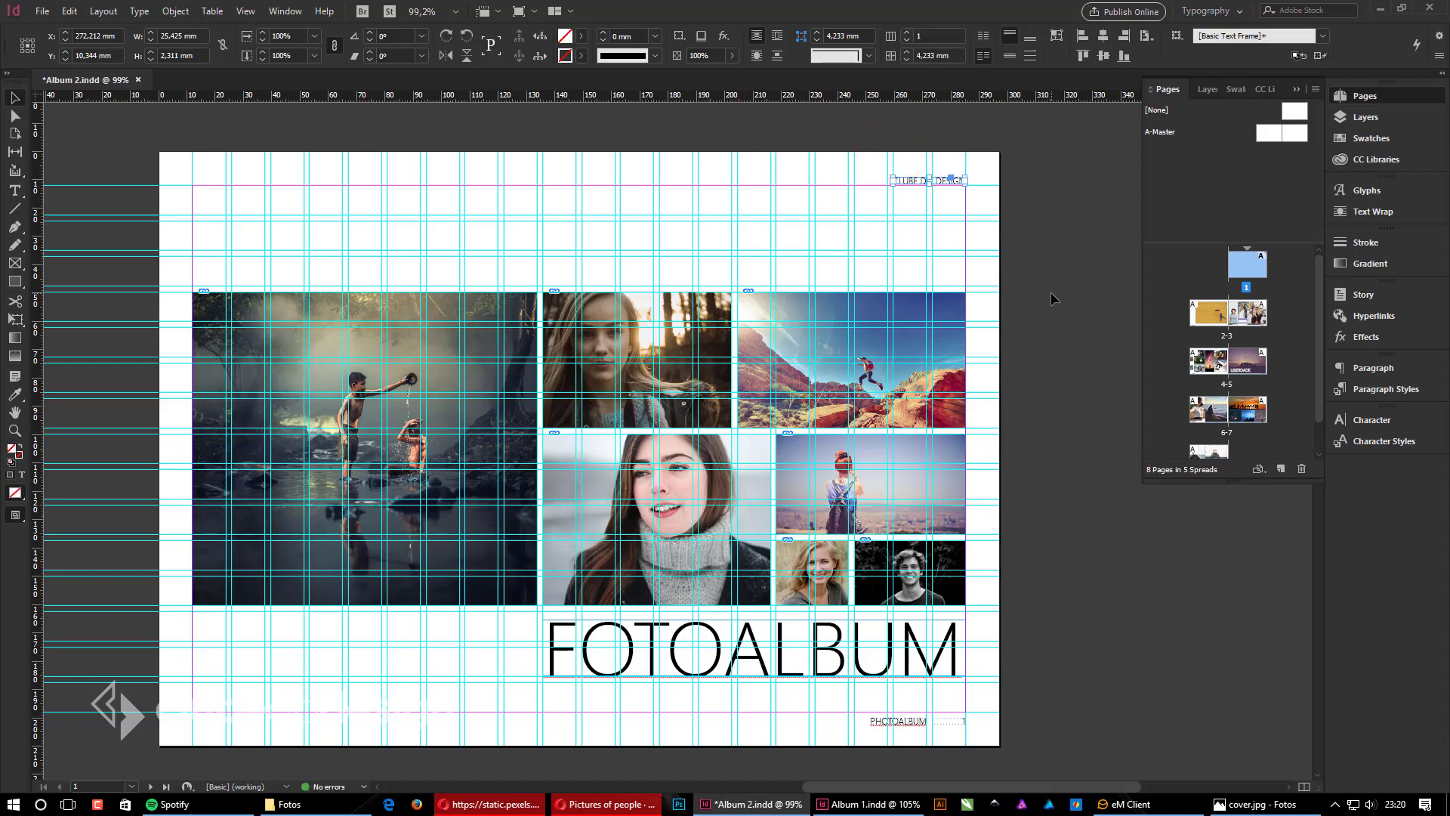
{"action": "key", "text": "Delete"}
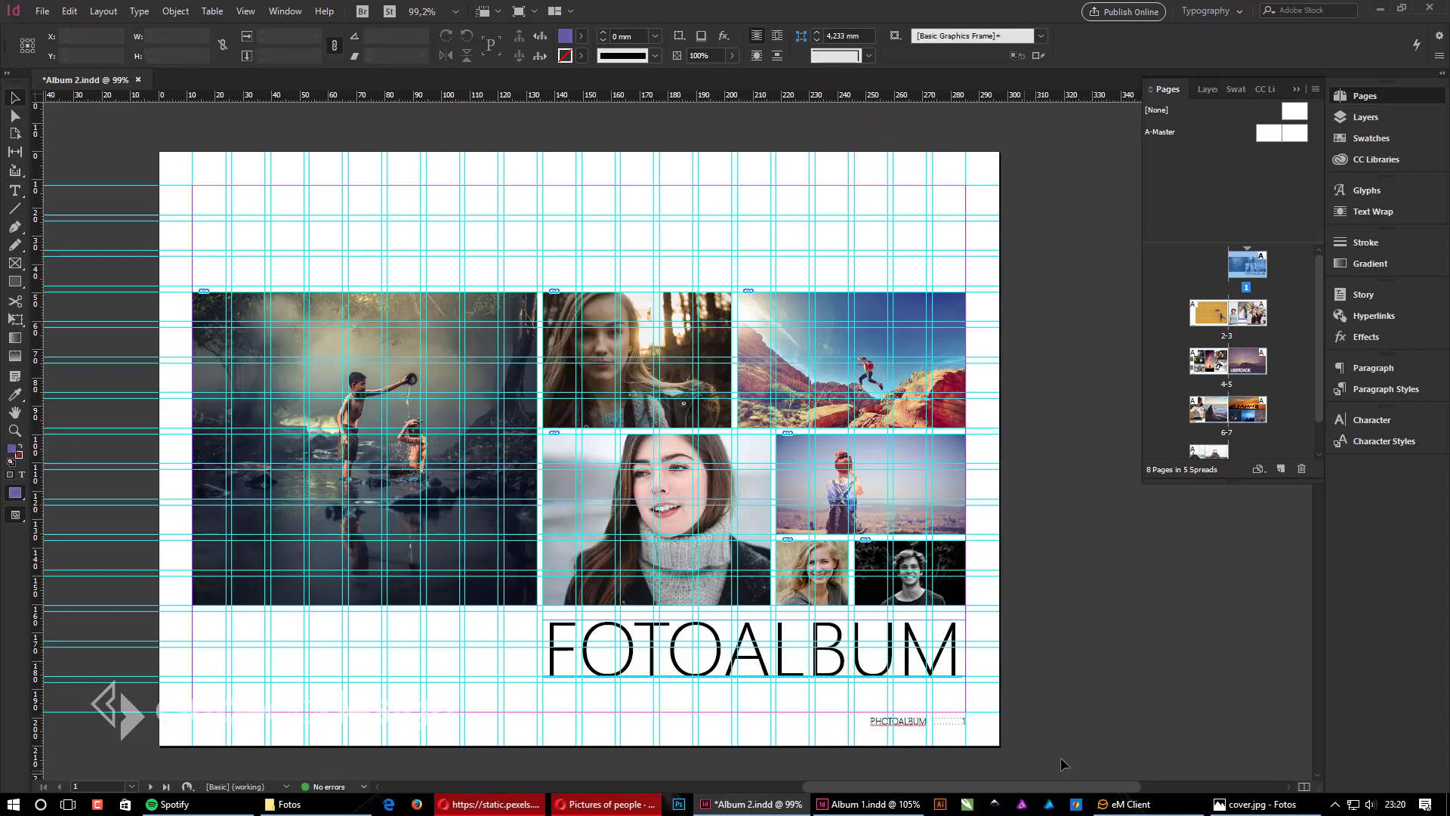
{"action": "left_click_drag", "start_coordinate": [1084, 748], "coordinate": [853, 714]}
{"action": "key", "text": "Delete"}
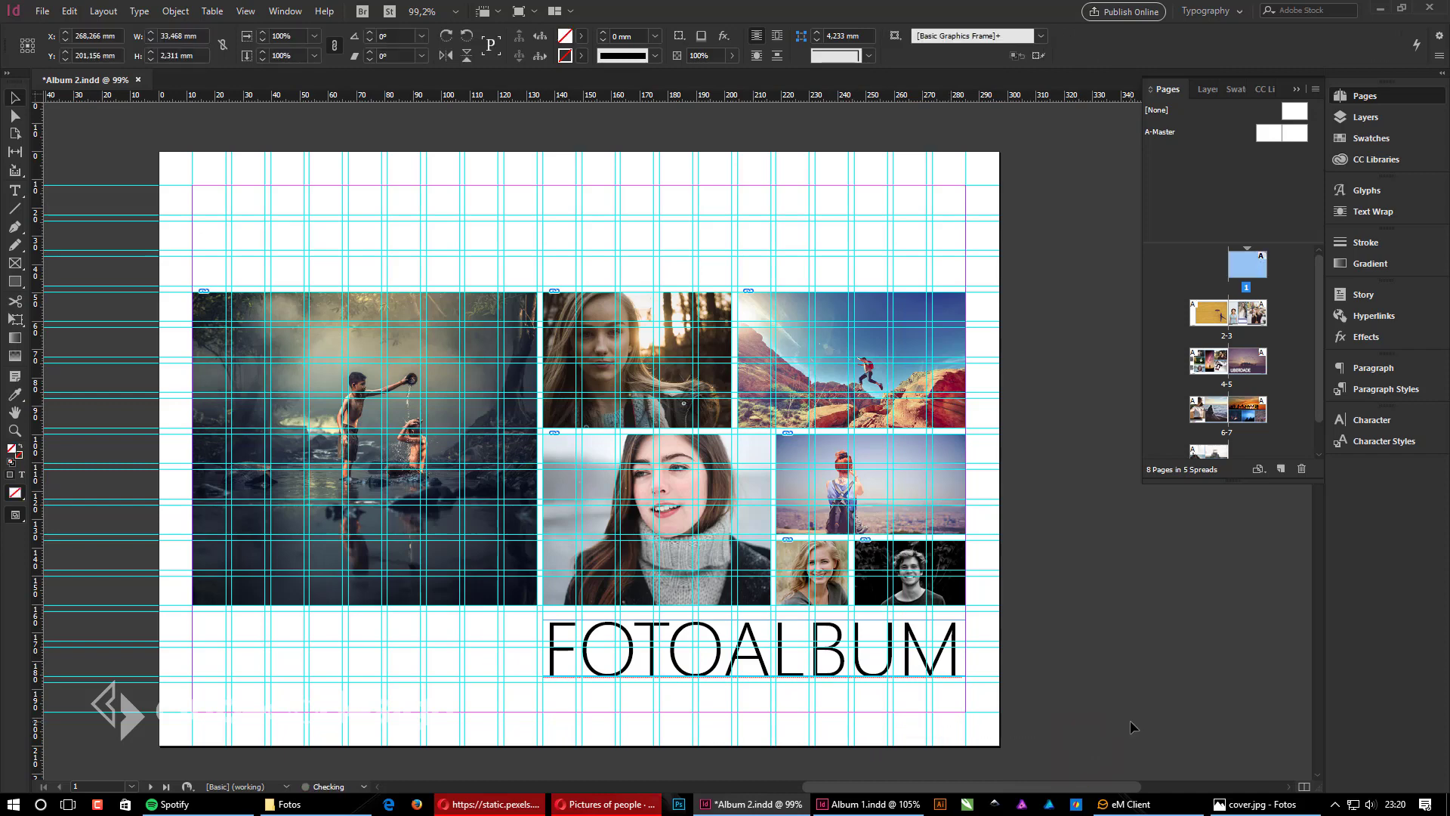
Step: Check the header, footer and page numbers on pages 2, 3 and 4, and return to page 1
{"action": "left_click", "coordinate": [1130, 725]}
{"action": "left_click", "coordinate": [1237, 268]}
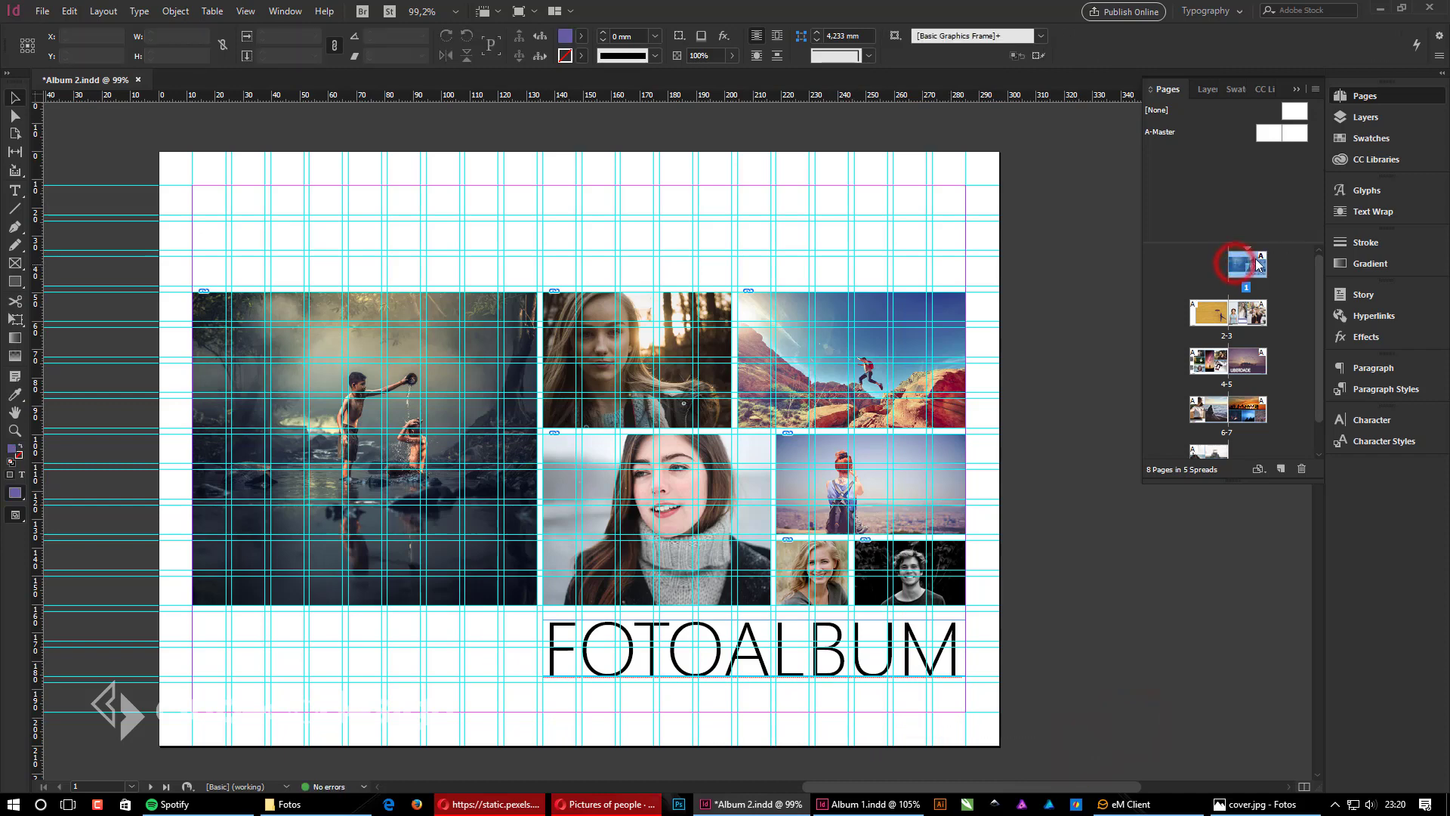
{"action": "double_click", "coordinate": [1202, 321]}
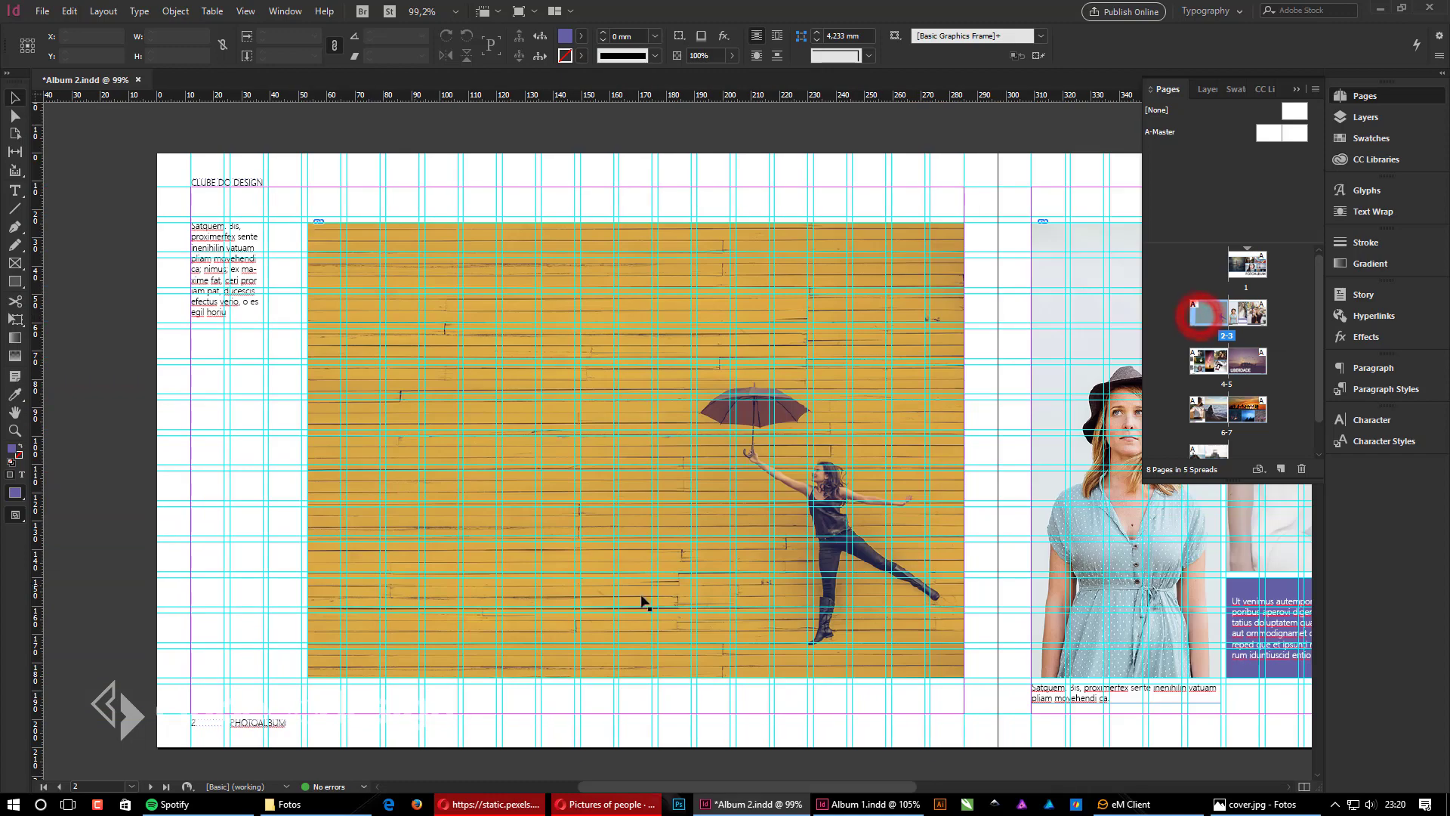
{"action": "double_click", "coordinate": [1245, 321]}
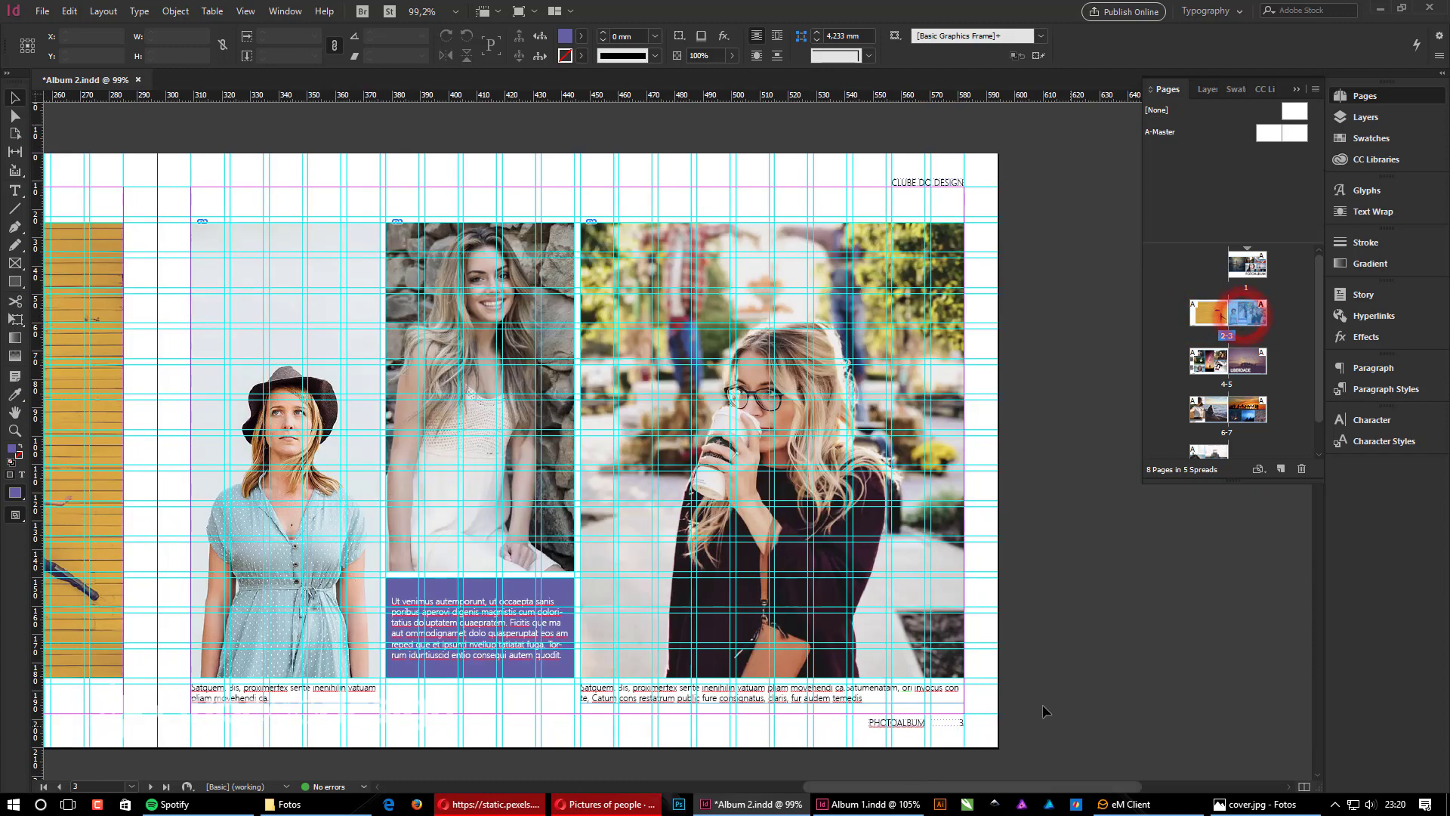
{"action": "left_click", "coordinate": [1207, 363]}
{"action": "double_click", "coordinate": [1207, 363]}
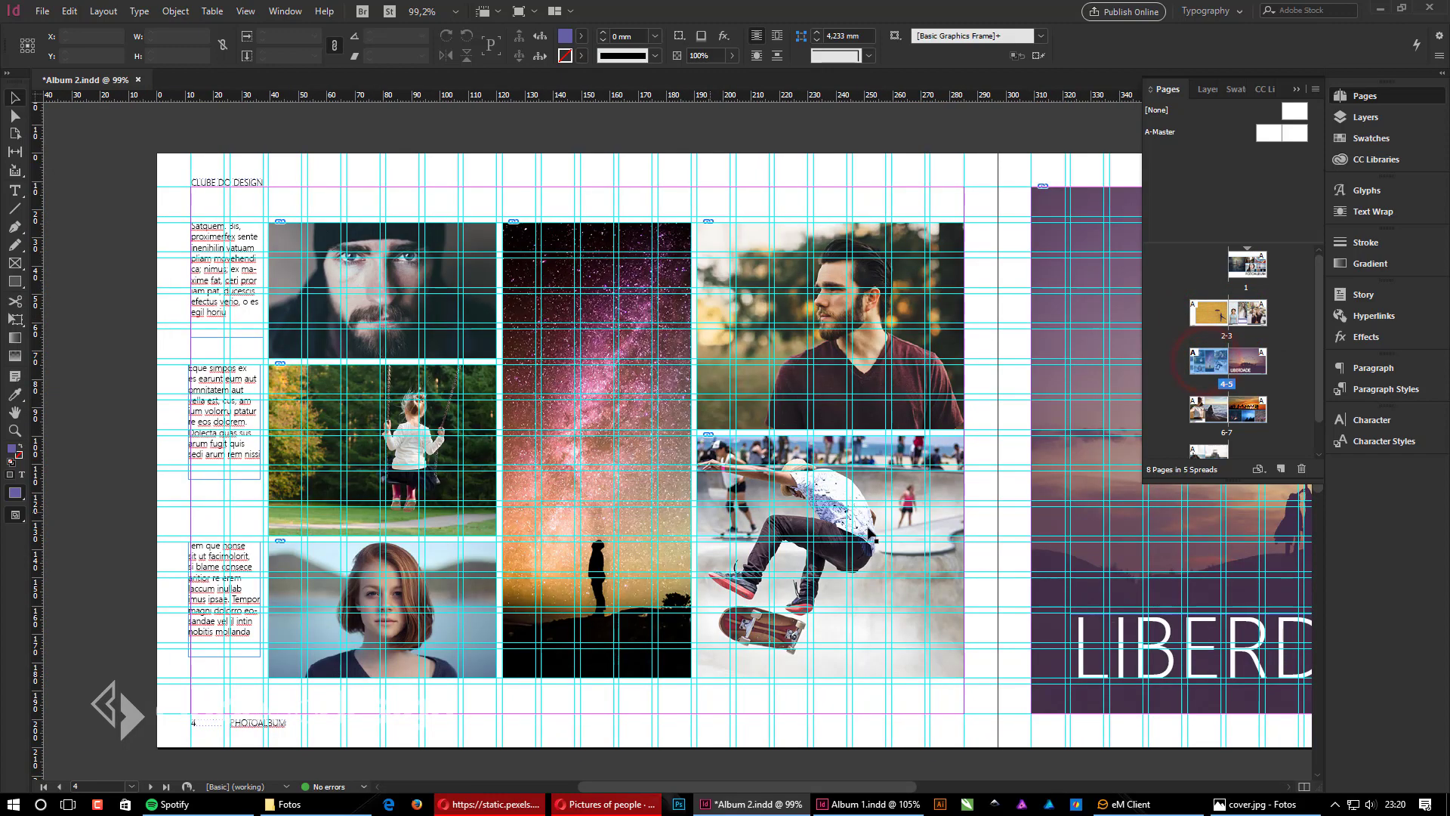
{"action": "scroll", "coordinate": [870, 537], "scroll_direction": "up", "scroll_amount": 10}
{"action": "scroll", "coordinate": [883, 510], "scroll_direction": "up", "scroll_amount": 3}
{"action": "left_click_drag", "start_coordinate": [937, 430], "coordinate": [447, 517]}
{"action": "left_click_drag", "start_coordinate": [735, 411], "coordinate": [491, 571]}
{"action": "left_click_drag", "start_coordinate": [665, 417], "coordinate": [655, 446]}
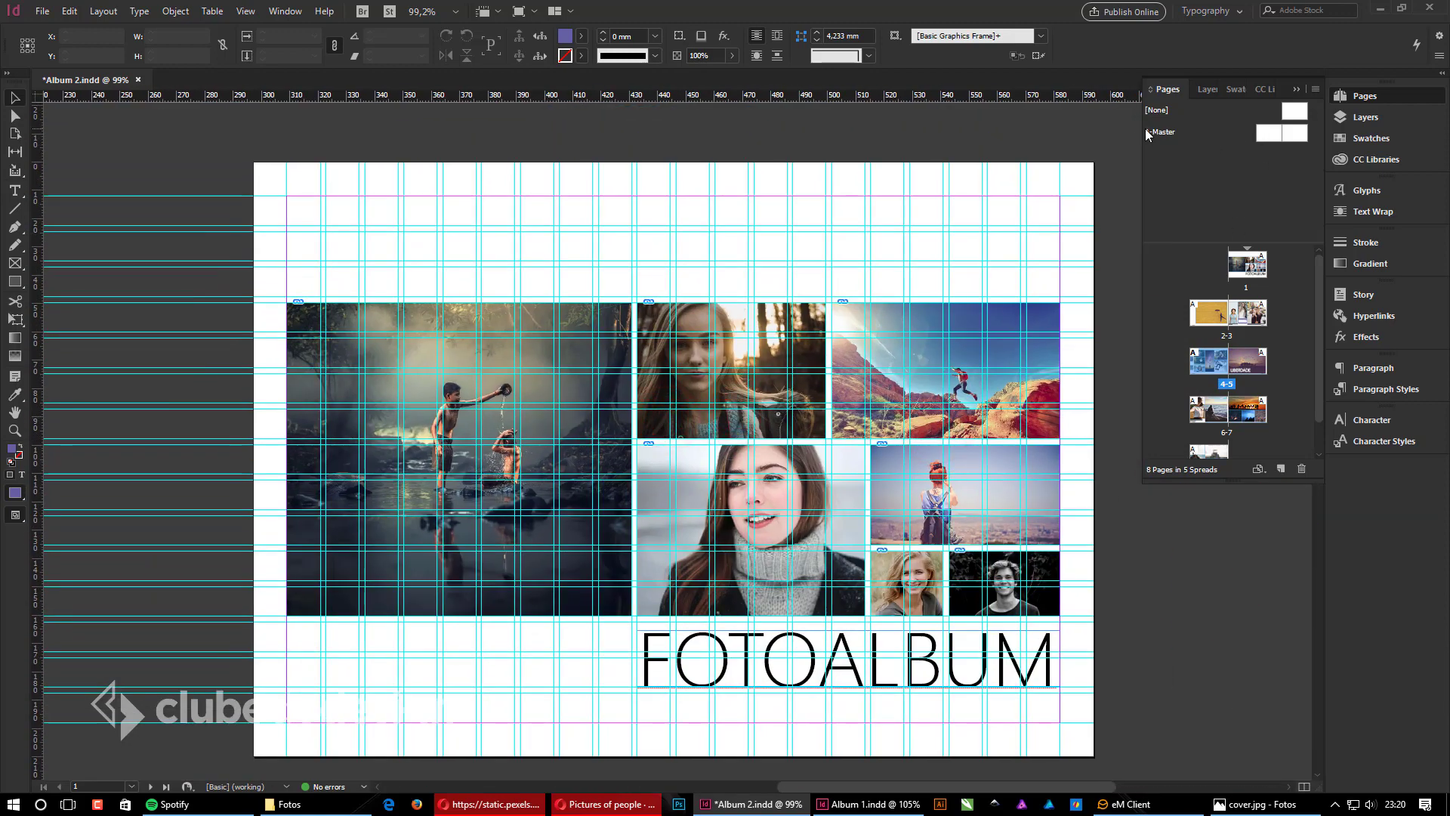
Step: Reapply A-Master to page 1 and delete only the PHOTOALBUM footer and page number from that page
{"action": "left_click_drag", "start_coordinate": [1269, 133], "coordinate": [1246, 265]}
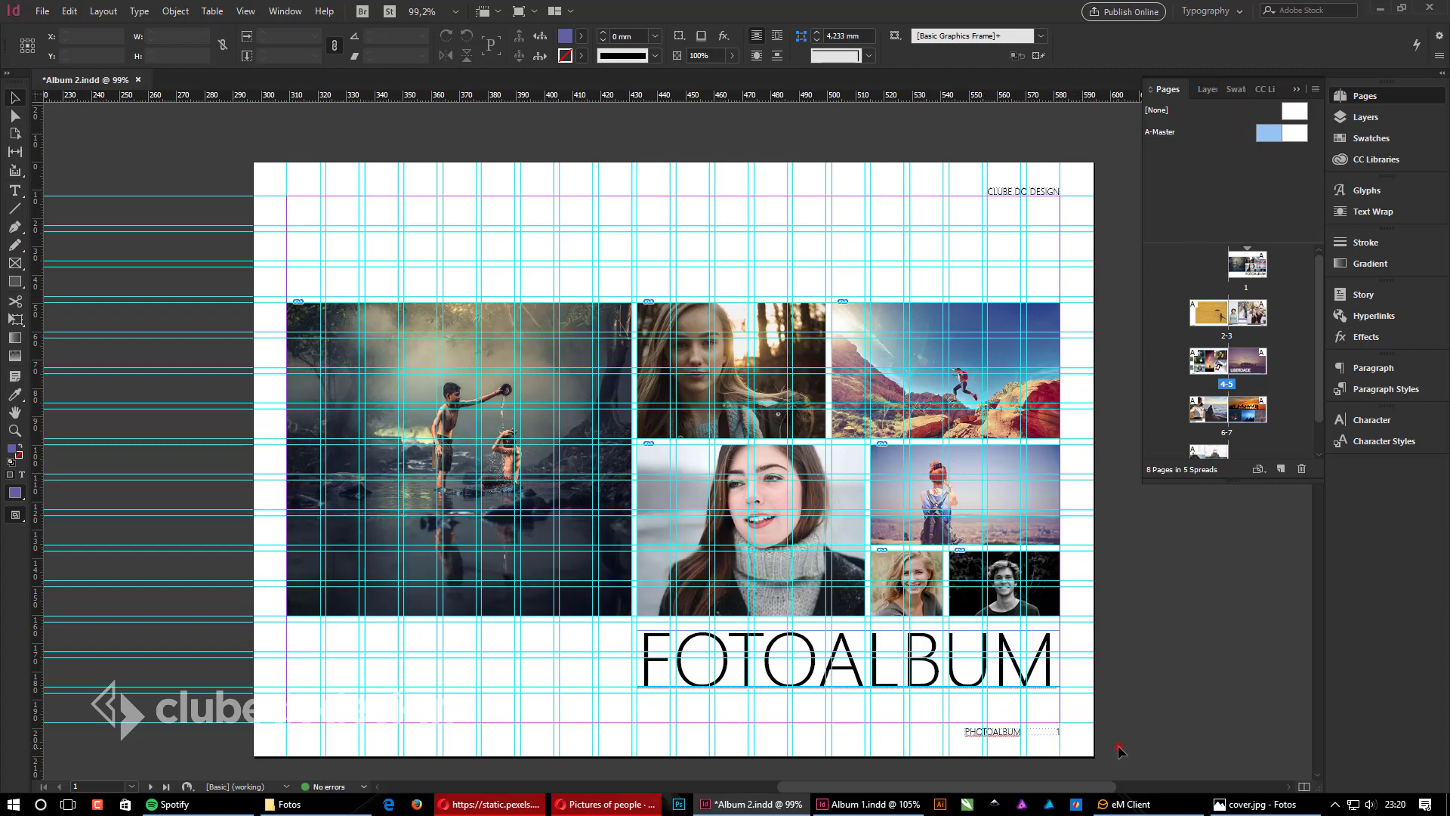
{"action": "left_click_drag", "start_coordinate": [1119, 747], "coordinate": [954, 728]}
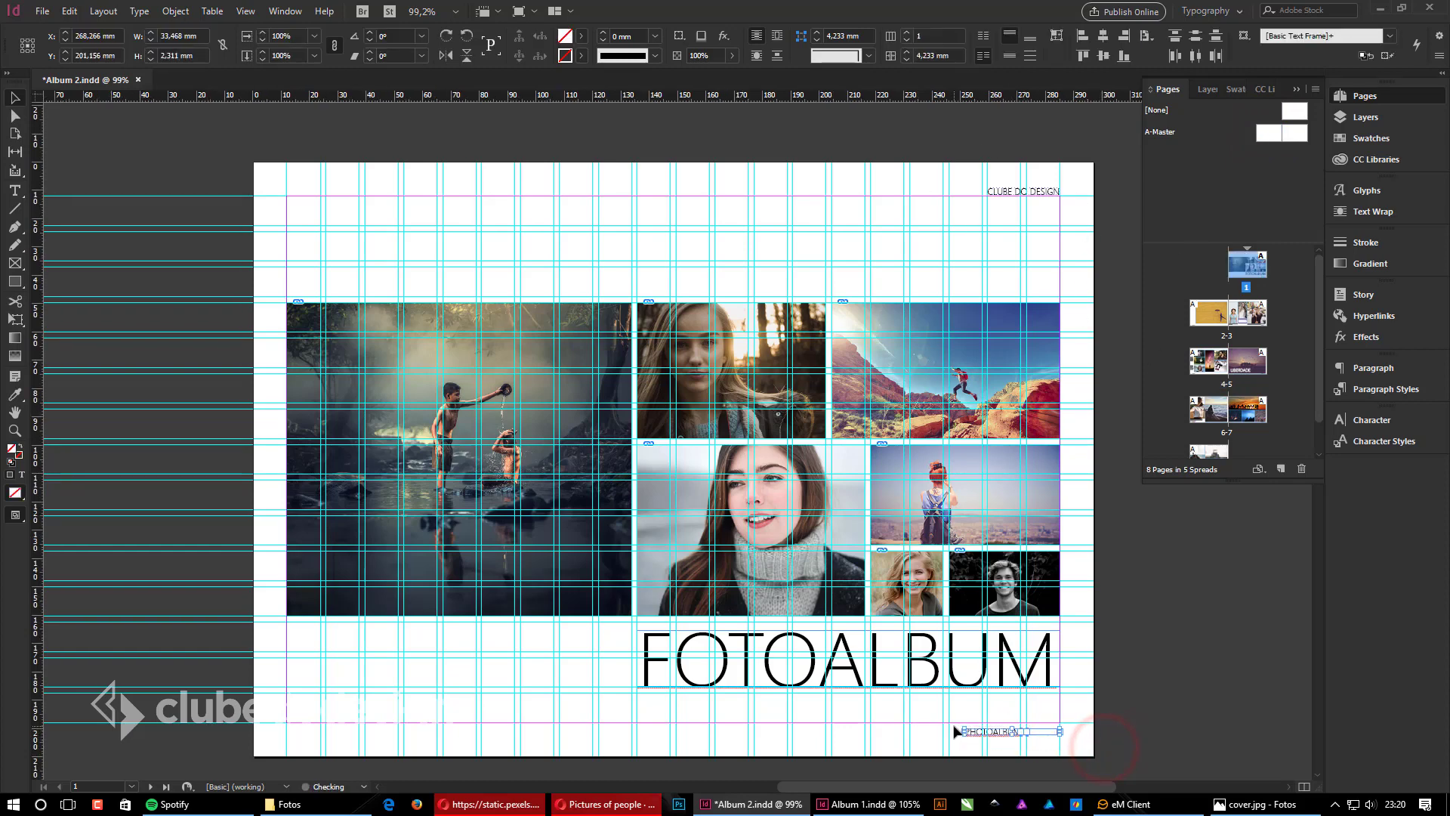
{"action": "key", "text": "Delete"}
{"action": "left_click", "coordinate": [1131, 641]}
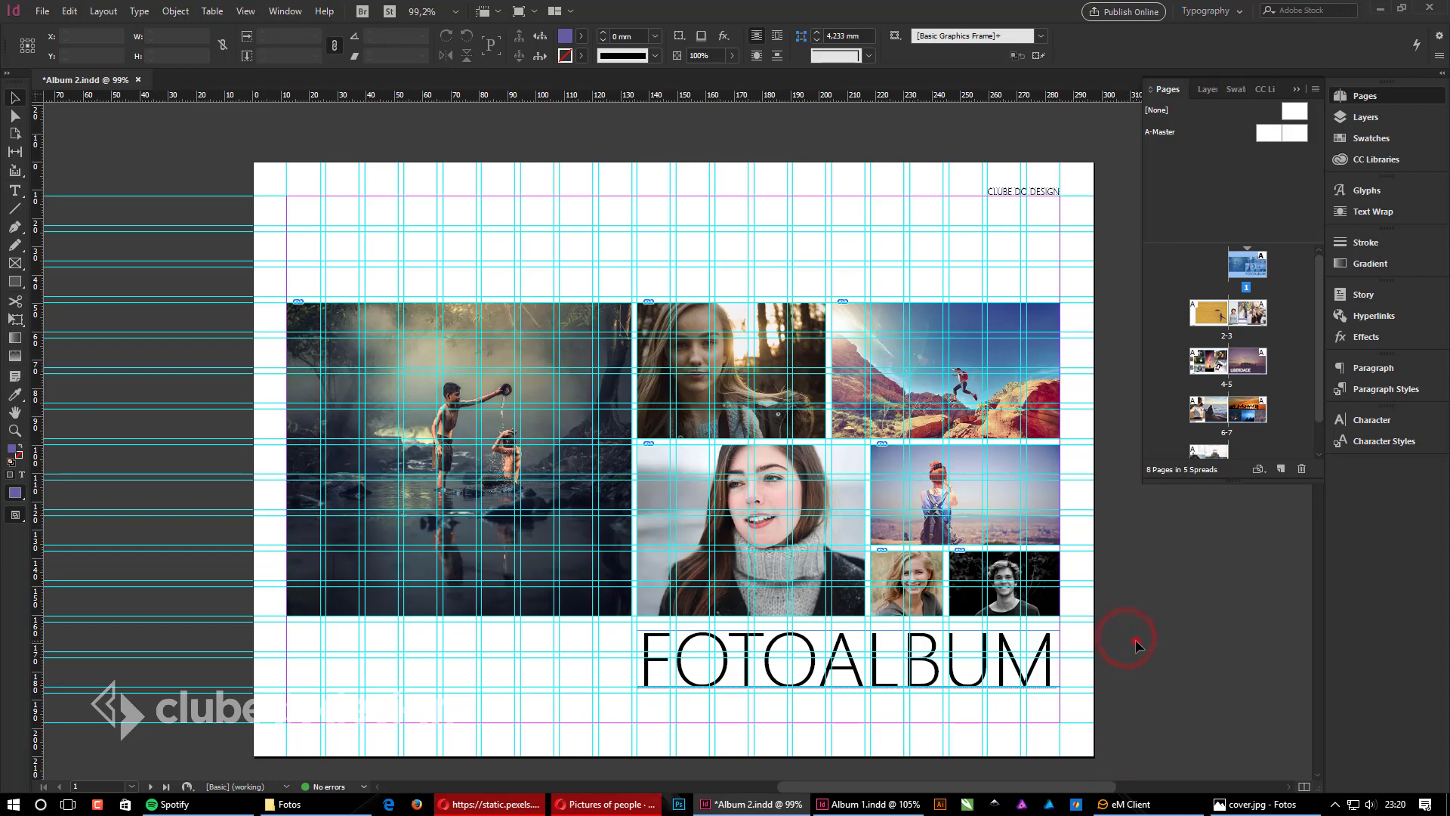
Step: Hide the guides in preview, zoom out to 50% and look through the spreads down to page 8
{"action": "key", "text": "w"}
{"action": "key", "text": "ctrl+minus"}
{"action": "key", "text": "ctrl+minus"}
{"action": "left_click", "coordinate": [783, 587]}
{"action": "left_click_drag", "start_coordinate": [675, 556], "coordinate": [844, 292]}
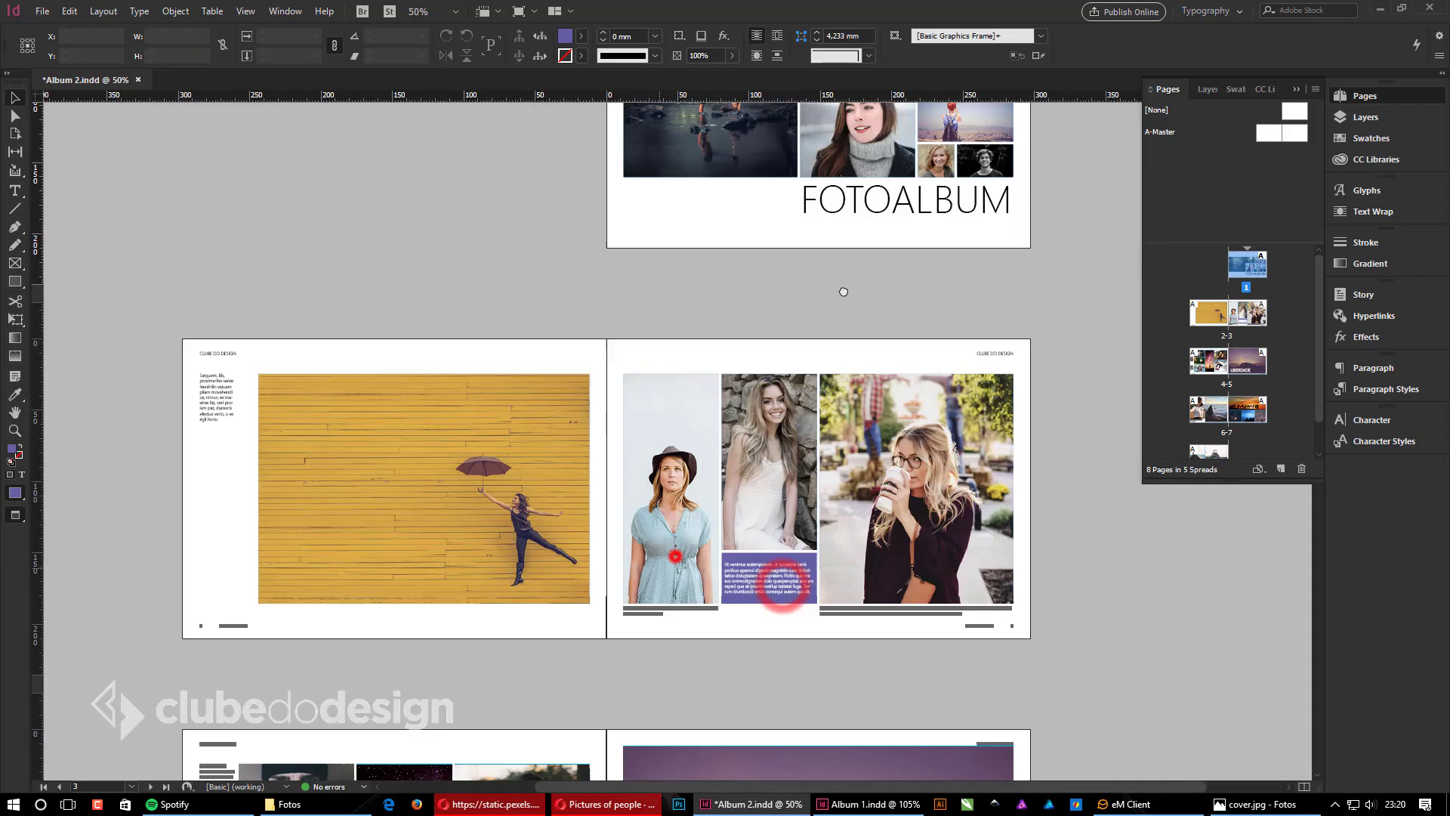
{"action": "scroll", "coordinate": [844, 291], "scroll_direction": "down", "scroll_amount": 10}
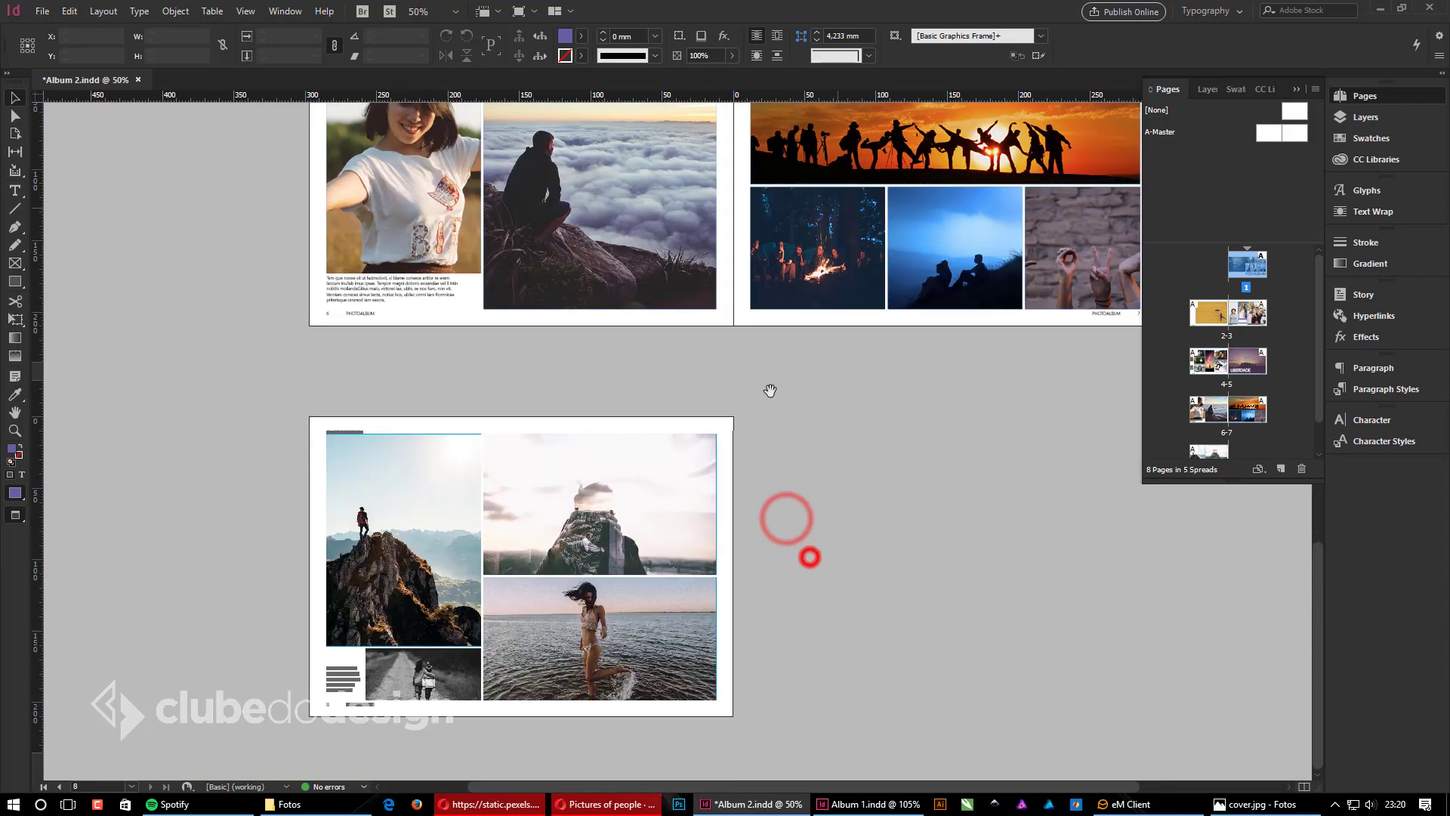
Step: Examine the header, PHOTOALBUM footer and page numbers up close on pages 8, 7 and 3, and return to the cover
{"action": "left_click_drag", "start_coordinate": [759, 559], "coordinate": [779, 450]}
{"action": "left_click_drag", "start_coordinate": [324, 391], "coordinate": [817, 722]}
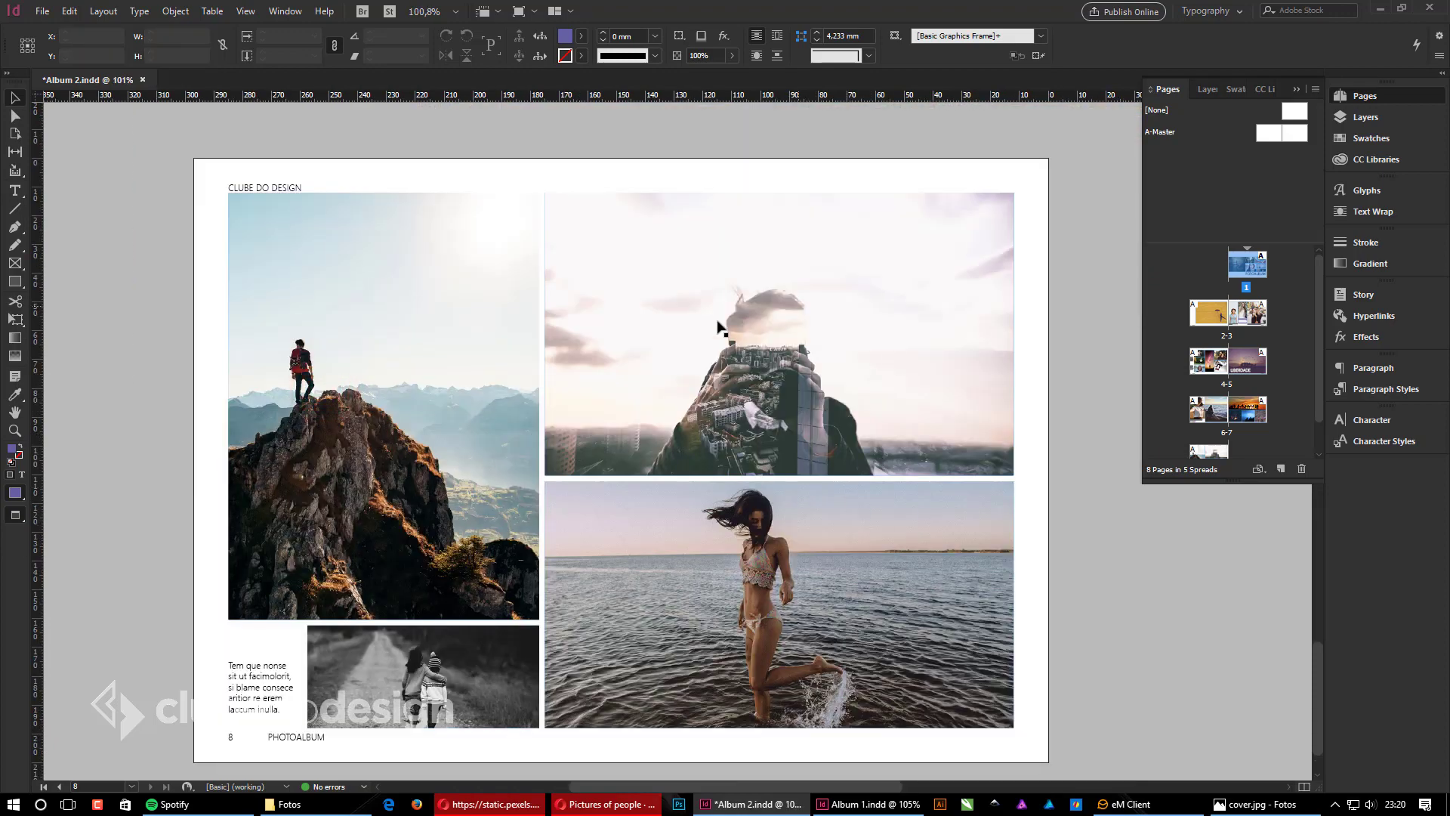
{"action": "scroll", "coordinate": [932, 618], "scroll_direction": "up", "scroll_amount": 10}
{"action": "left_click_drag", "start_coordinate": [952, 594], "coordinate": [266, 311]}
{"action": "left_click_drag", "start_coordinate": [777, 433], "coordinate": [520, 627]}
{"action": "scroll", "coordinate": [612, 576], "scroll_direction": "down", "scroll_amount": 1}
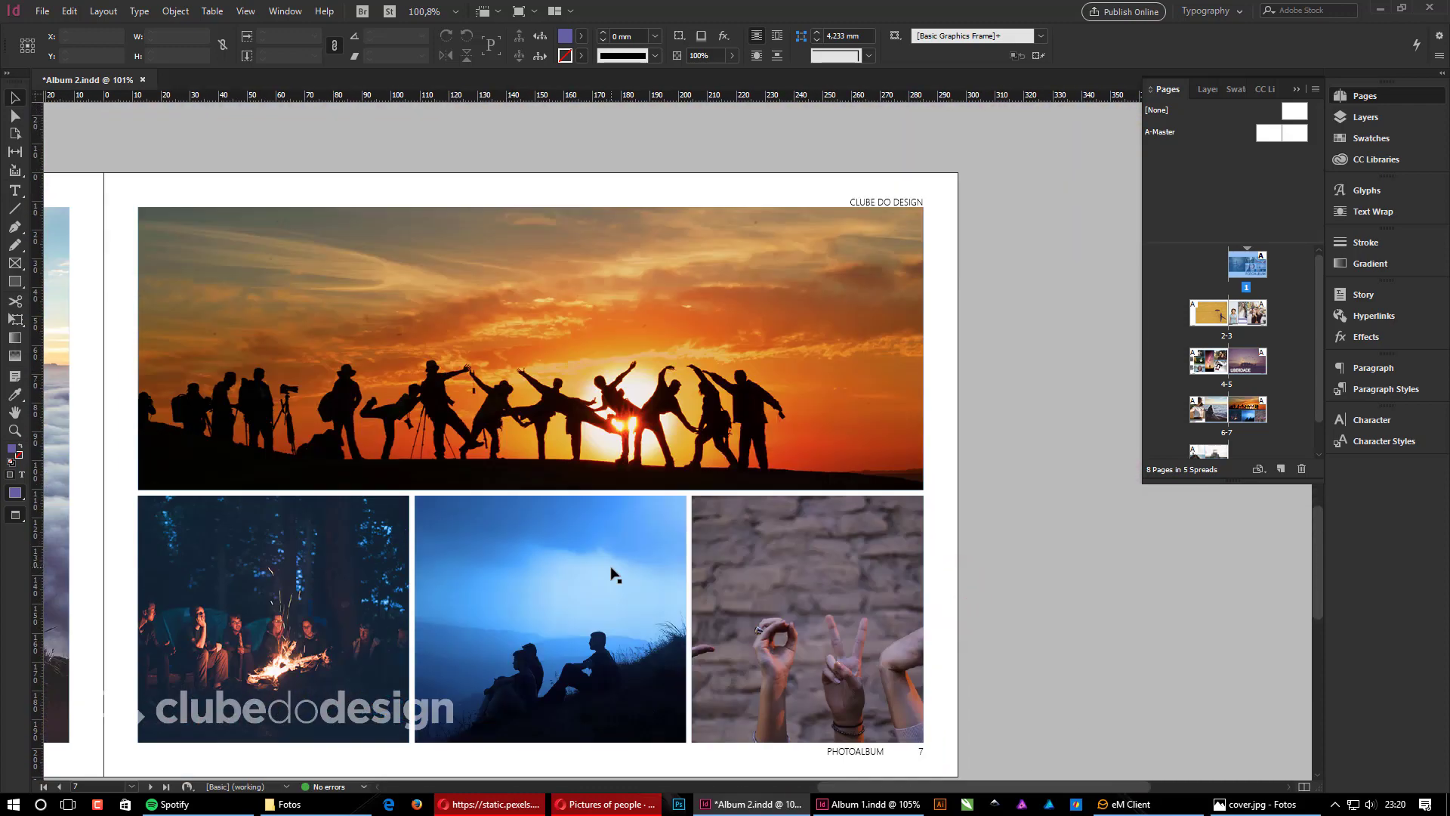
{"action": "scroll", "coordinate": [725, 411], "scroll_direction": "up", "scroll_amount": 20}
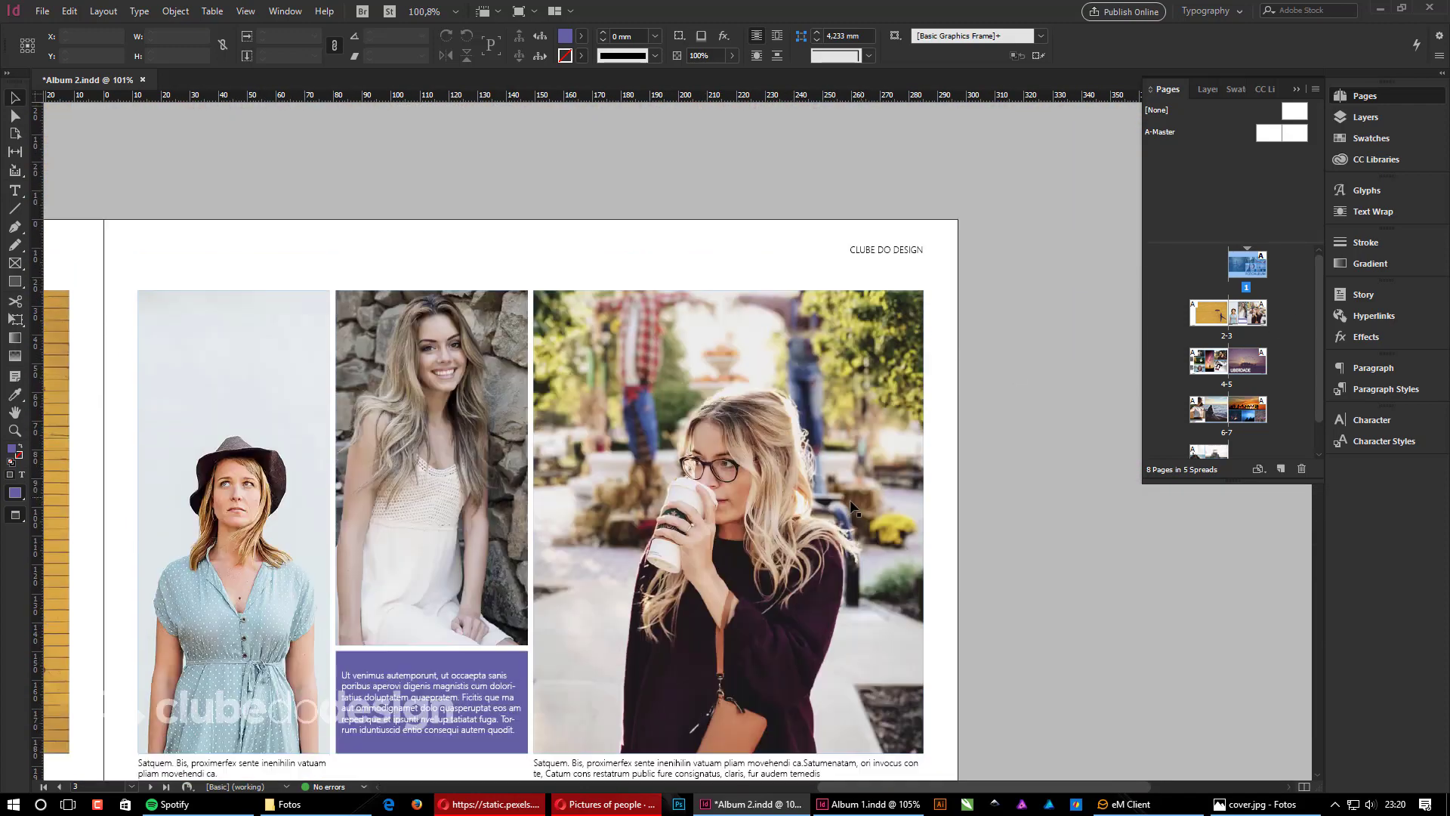
{"action": "scroll", "coordinate": [740, 360], "scroll_direction": "up", "scroll_amount": 5}
{"action": "left_click_drag", "start_coordinate": [746, 328], "coordinate": [857, 657]}
{"action": "left_click_drag", "start_coordinate": [856, 495], "coordinate": [851, 641]}
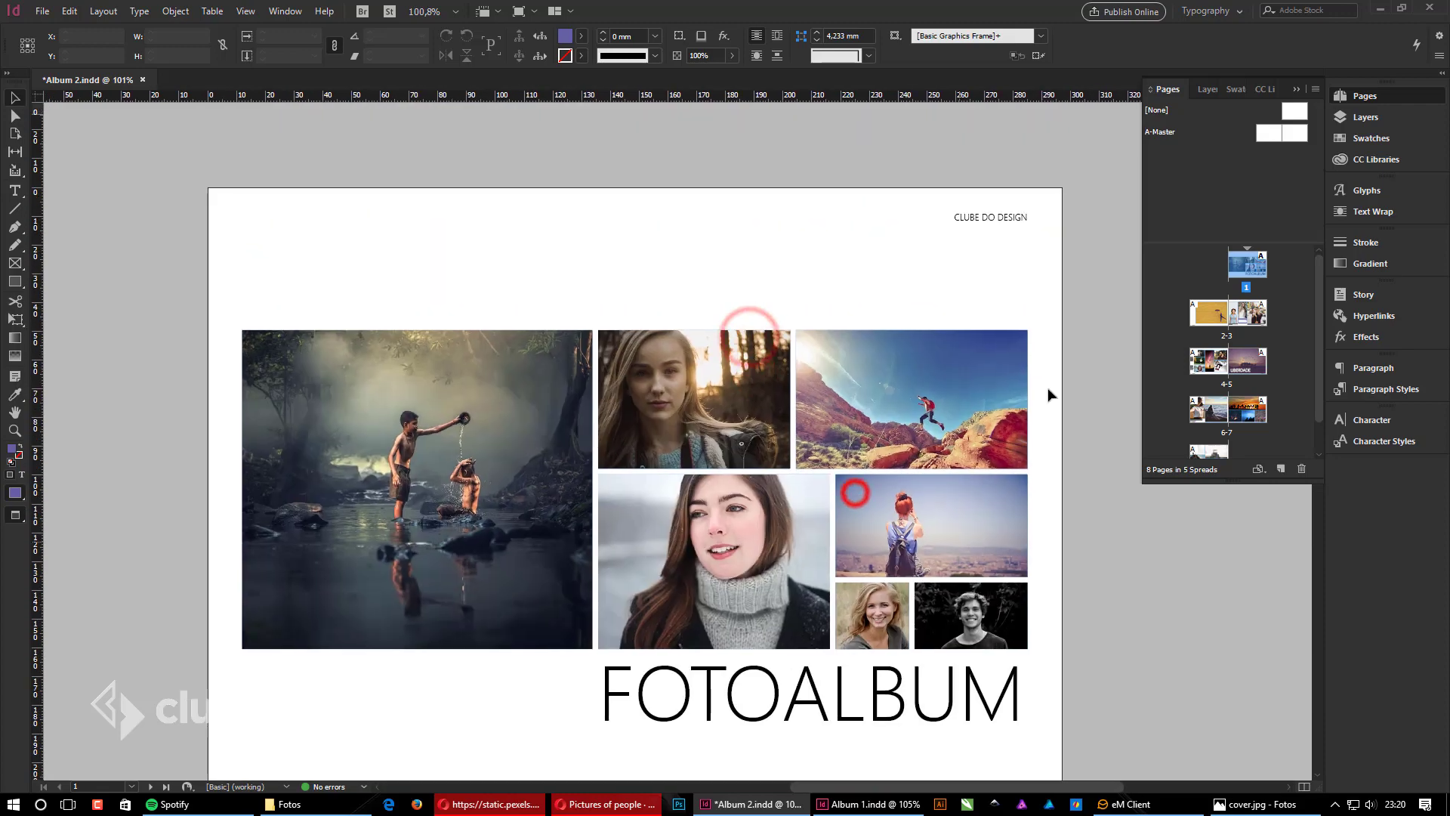
Step: Inspect page 2's header, caption and footer up close, and return to the cover page
{"action": "left_click_drag", "start_coordinate": [760, 515], "coordinate": [806, 365]}
{"action": "left_click", "coordinate": [648, 467]}
{"action": "scroll", "coordinate": [642, 378], "scroll_direction": "down", "scroll_amount": 3}
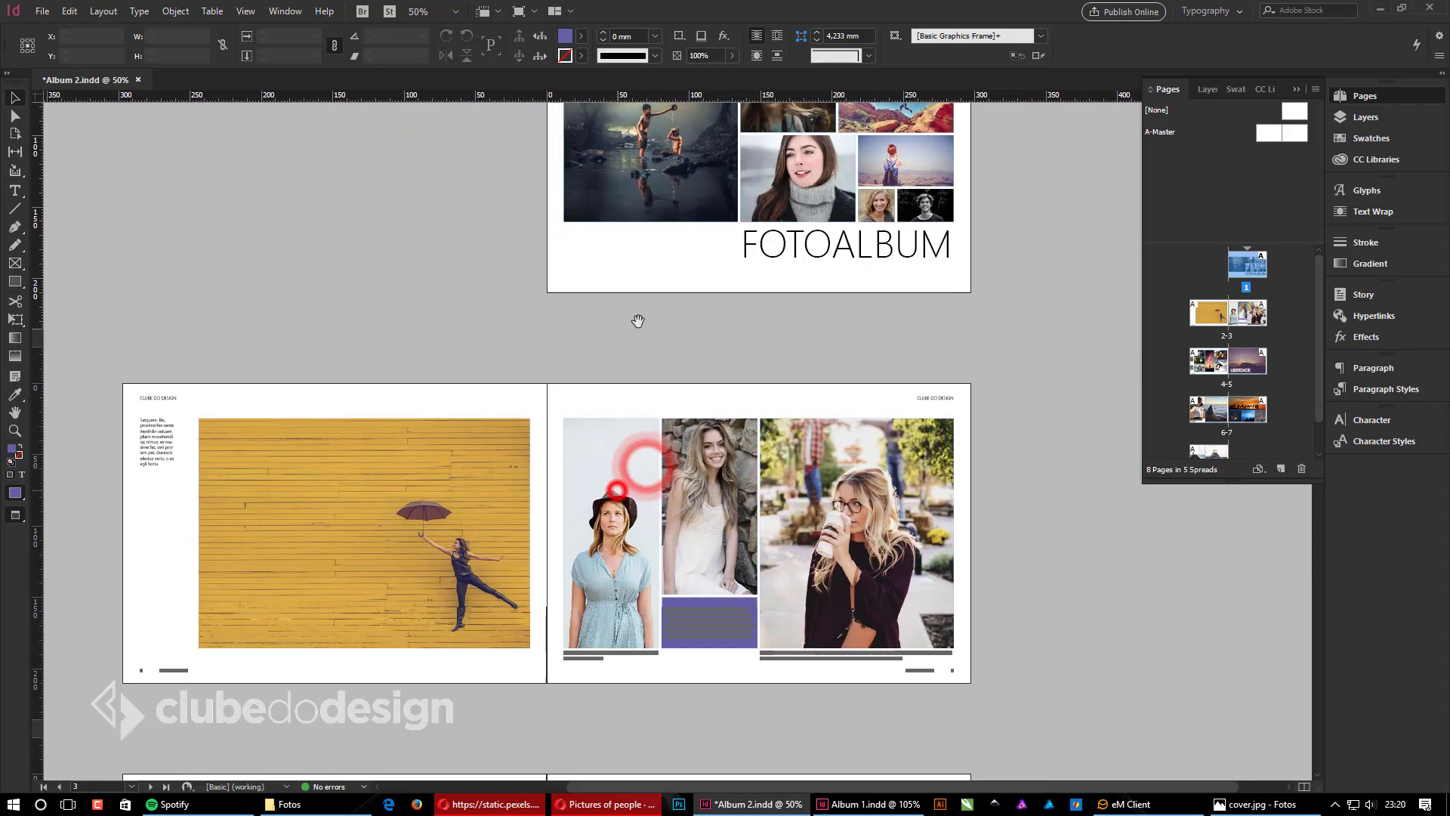
{"action": "left_click_drag", "start_coordinate": [100, 369], "coordinate": [627, 677]}
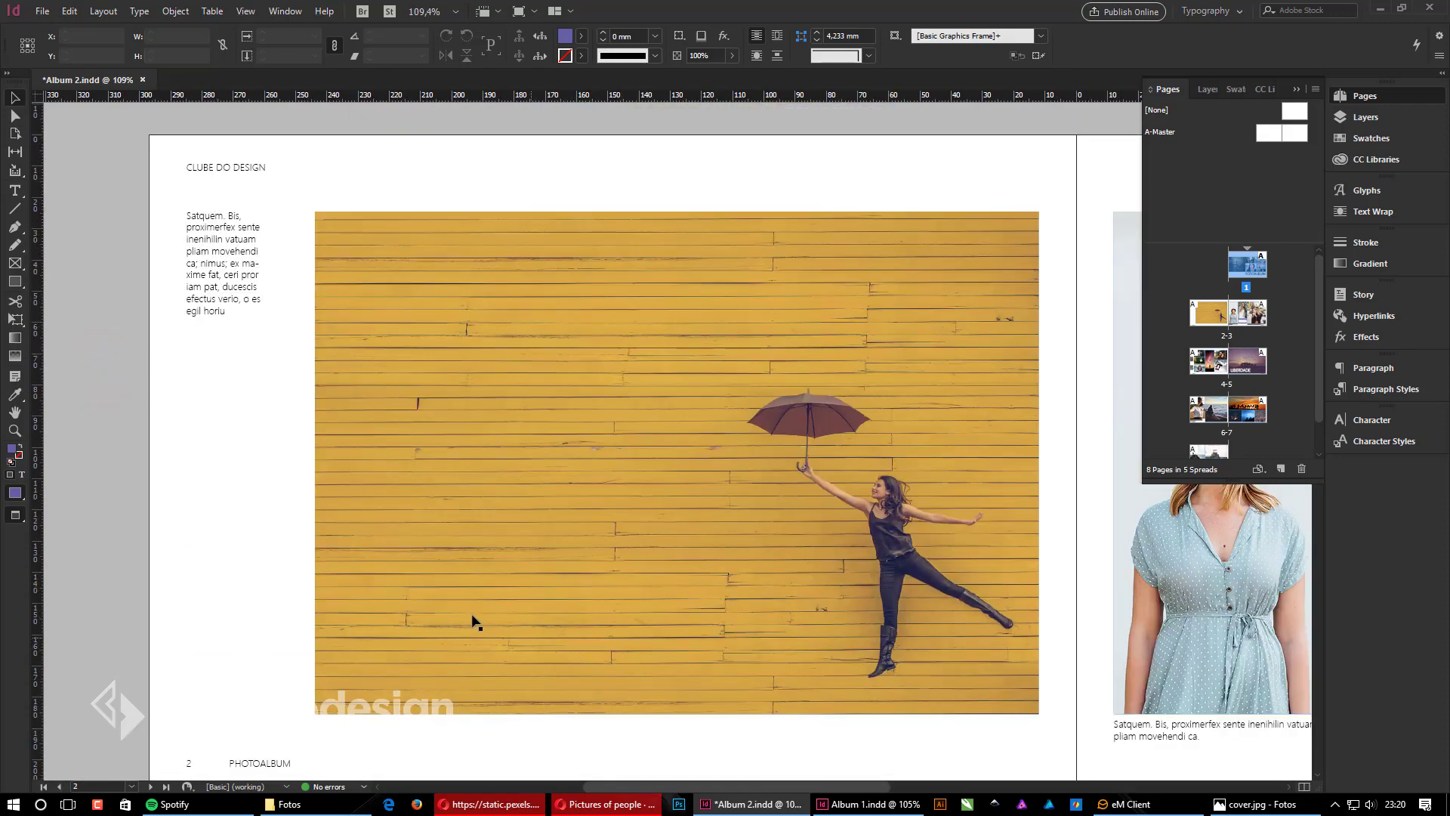
{"action": "scroll", "coordinate": [491, 624], "scroll_direction": "down", "scroll_amount": 1}
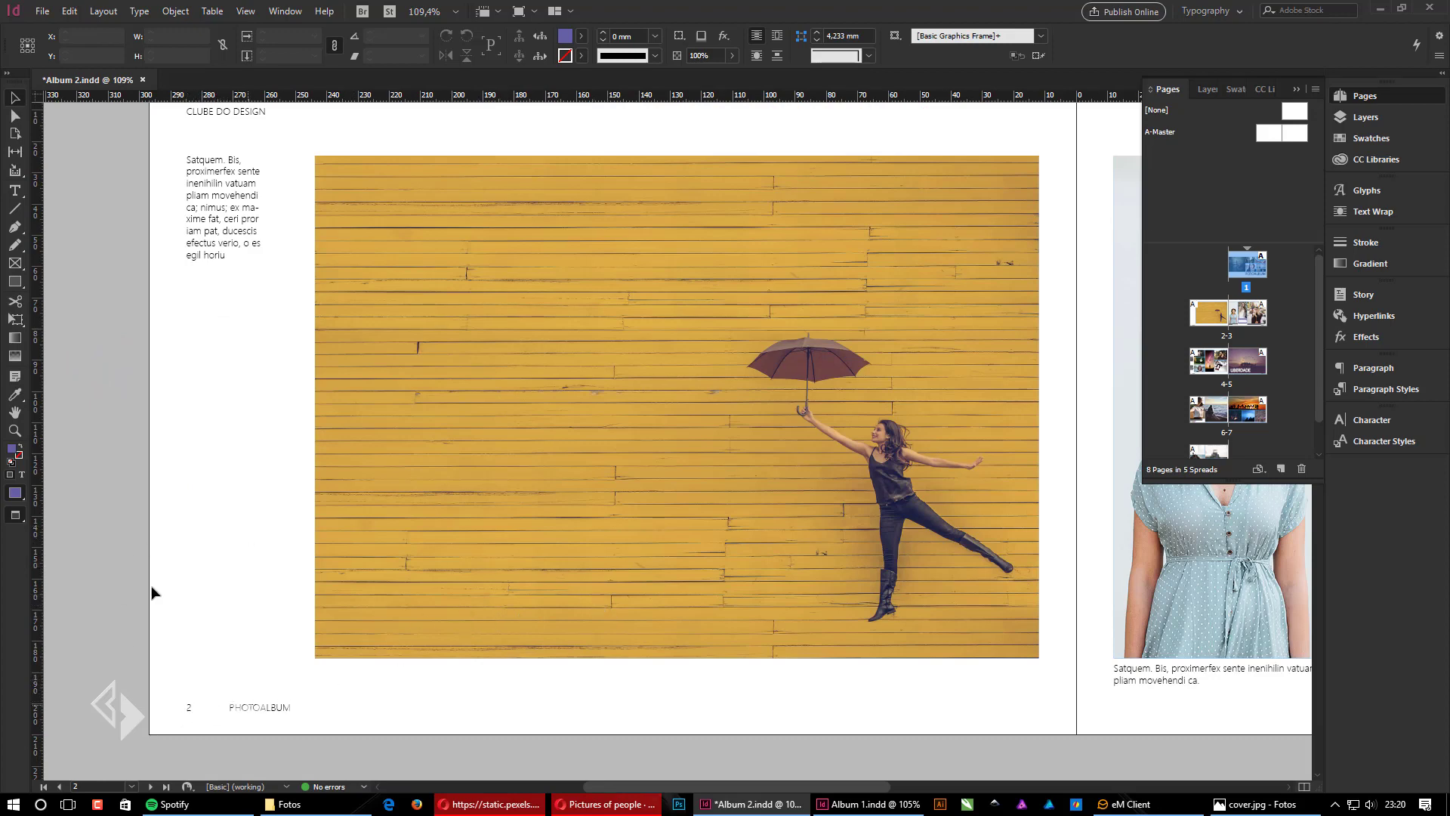
{"action": "scroll", "coordinate": [868, 463], "scroll_direction": "up", "scroll_amount": 10}
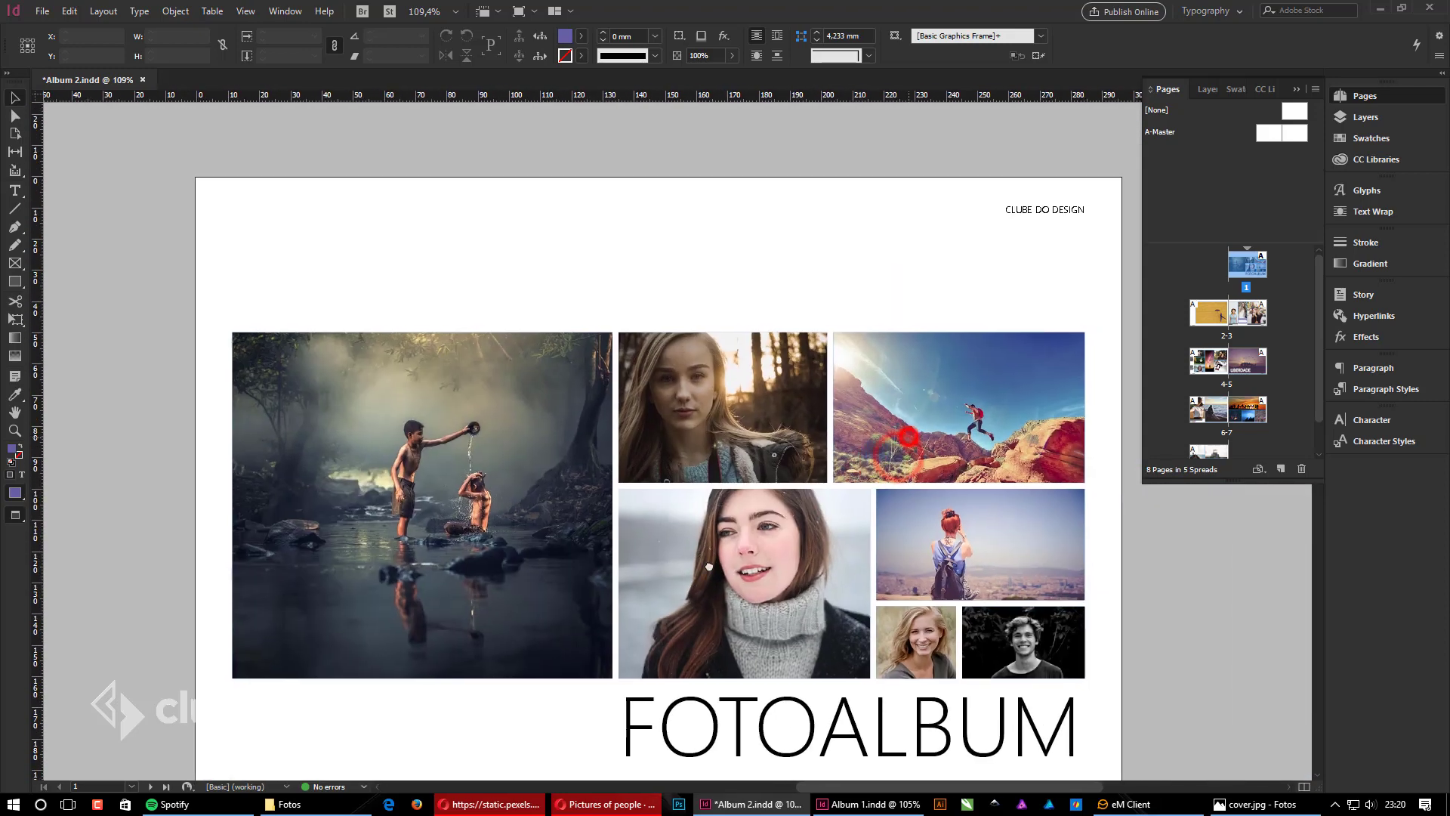
{"action": "left_click_drag", "start_coordinate": [709, 566], "coordinate": [677, 482]}
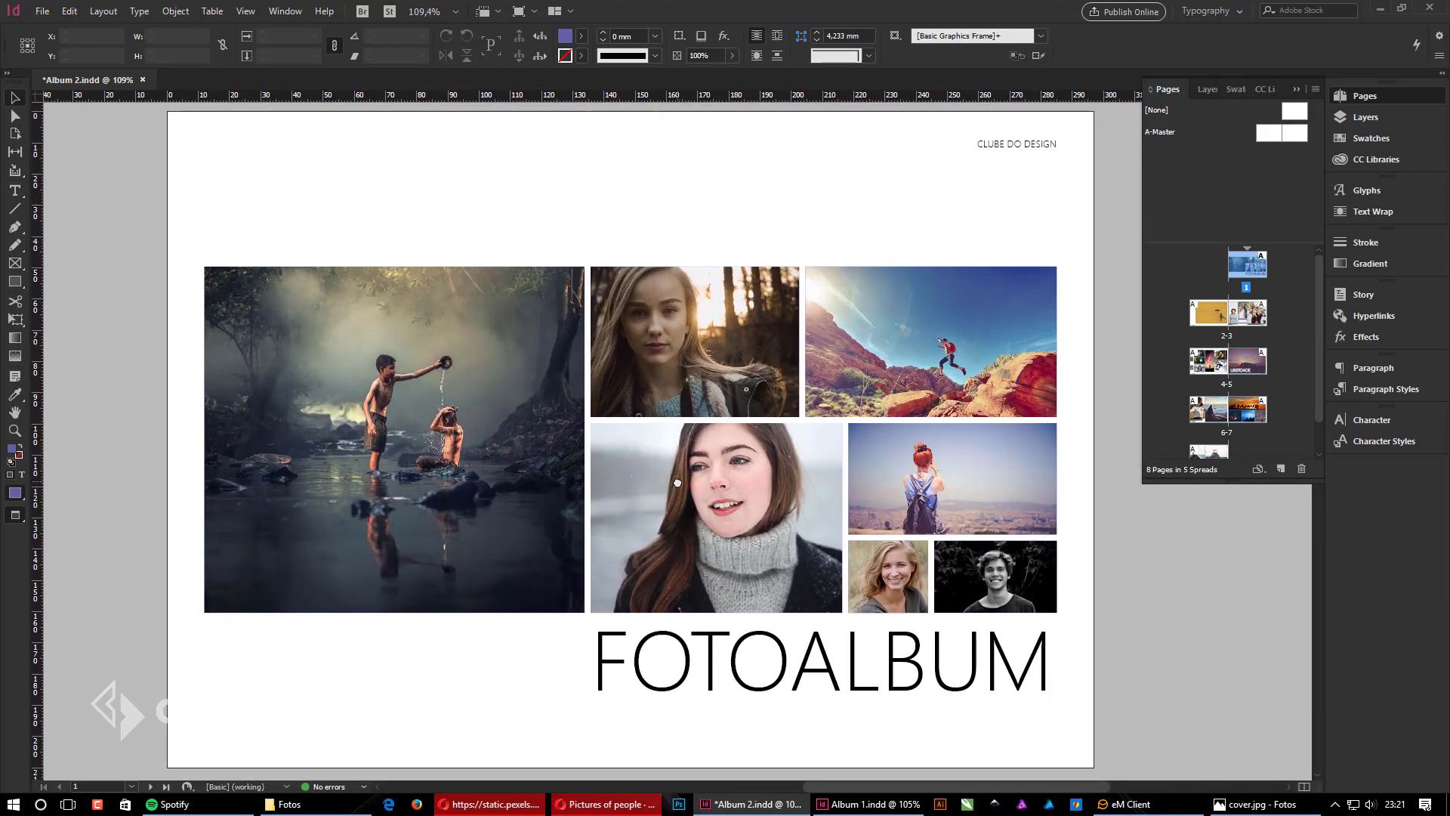
Step: Switch to the browser, look through the InDesign CC Inicial course page on Suíte Criativa, and return to InDesign
{"action": "left_click", "coordinate": [1209, 648]}
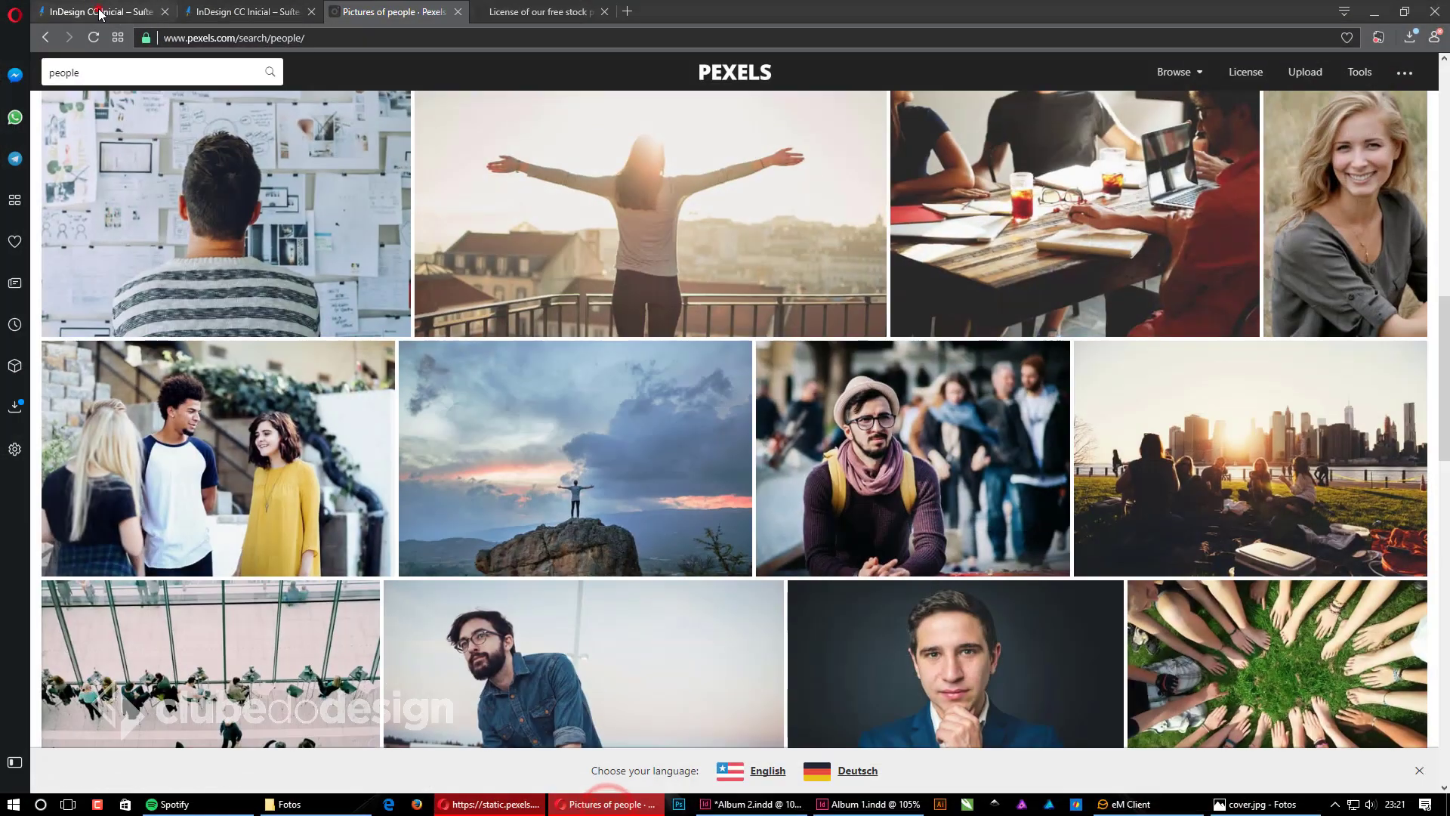
{"action": "left_click", "coordinate": [98, 13]}
{"action": "scroll", "coordinate": [826, 537], "scroll_direction": "down", "scroll_amount": 20}
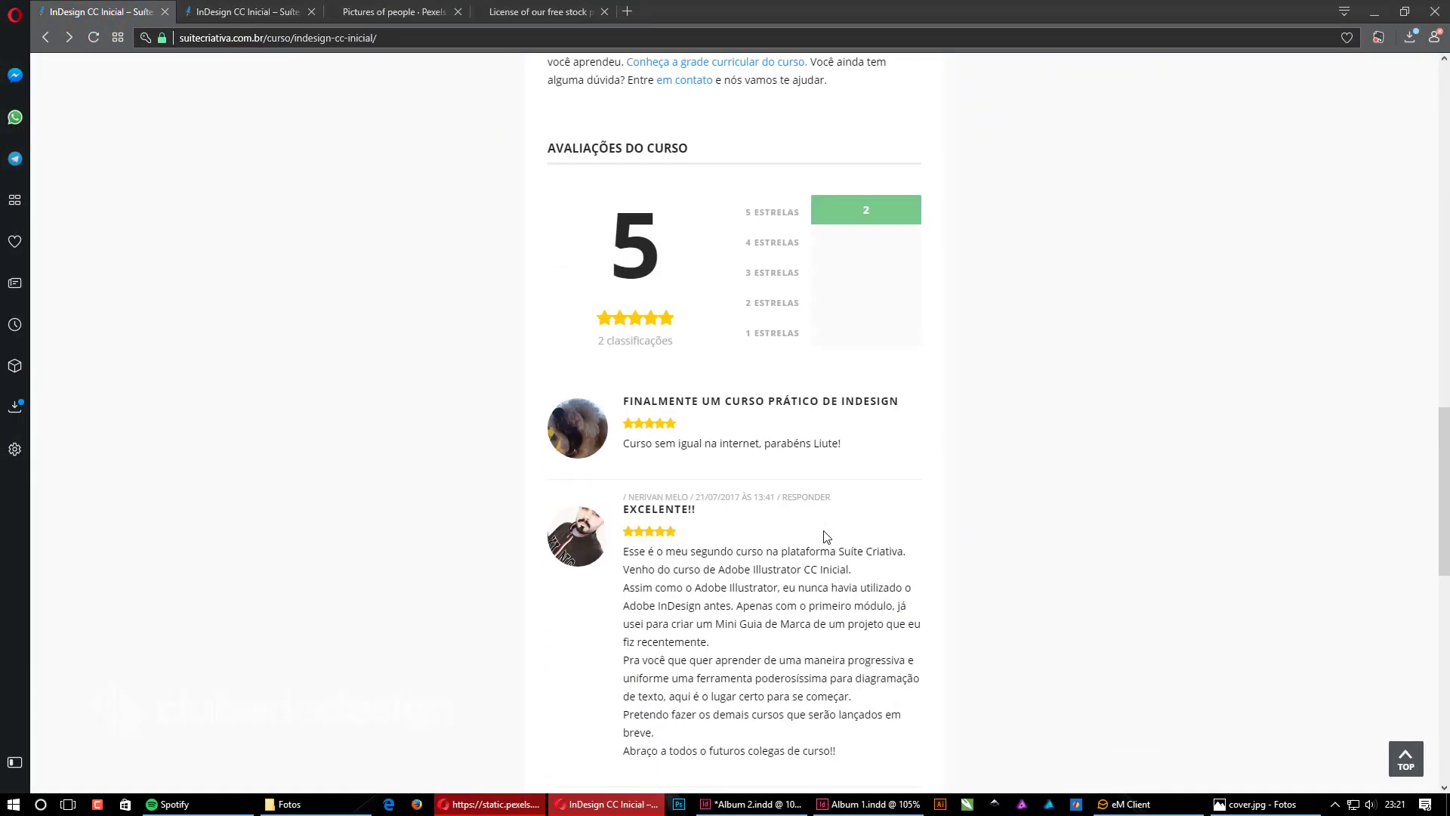
{"action": "scroll", "coordinate": [826, 537], "scroll_direction": "up", "scroll_amount": 20}
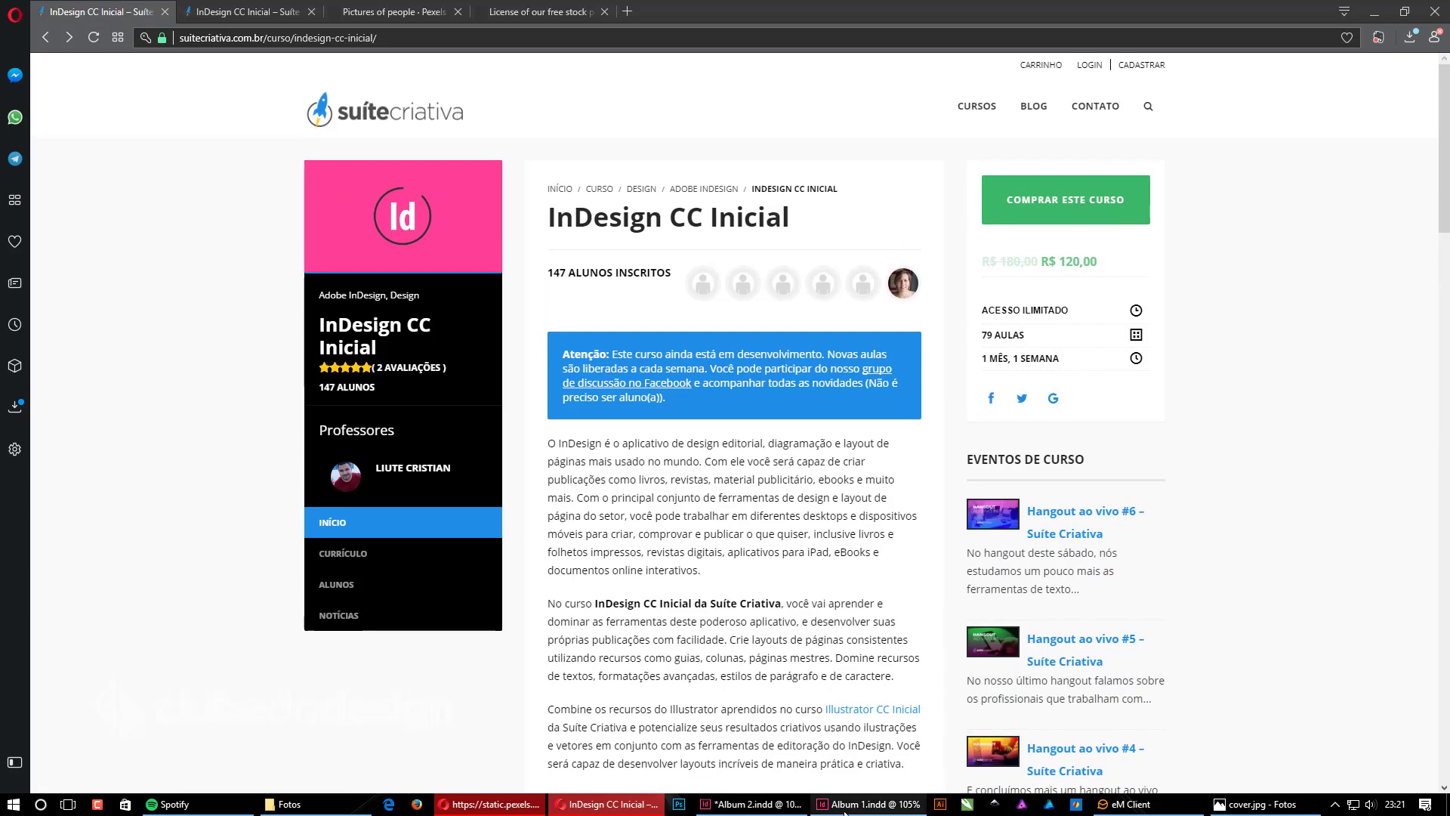
{"action": "left_click", "coordinate": [778, 807]}
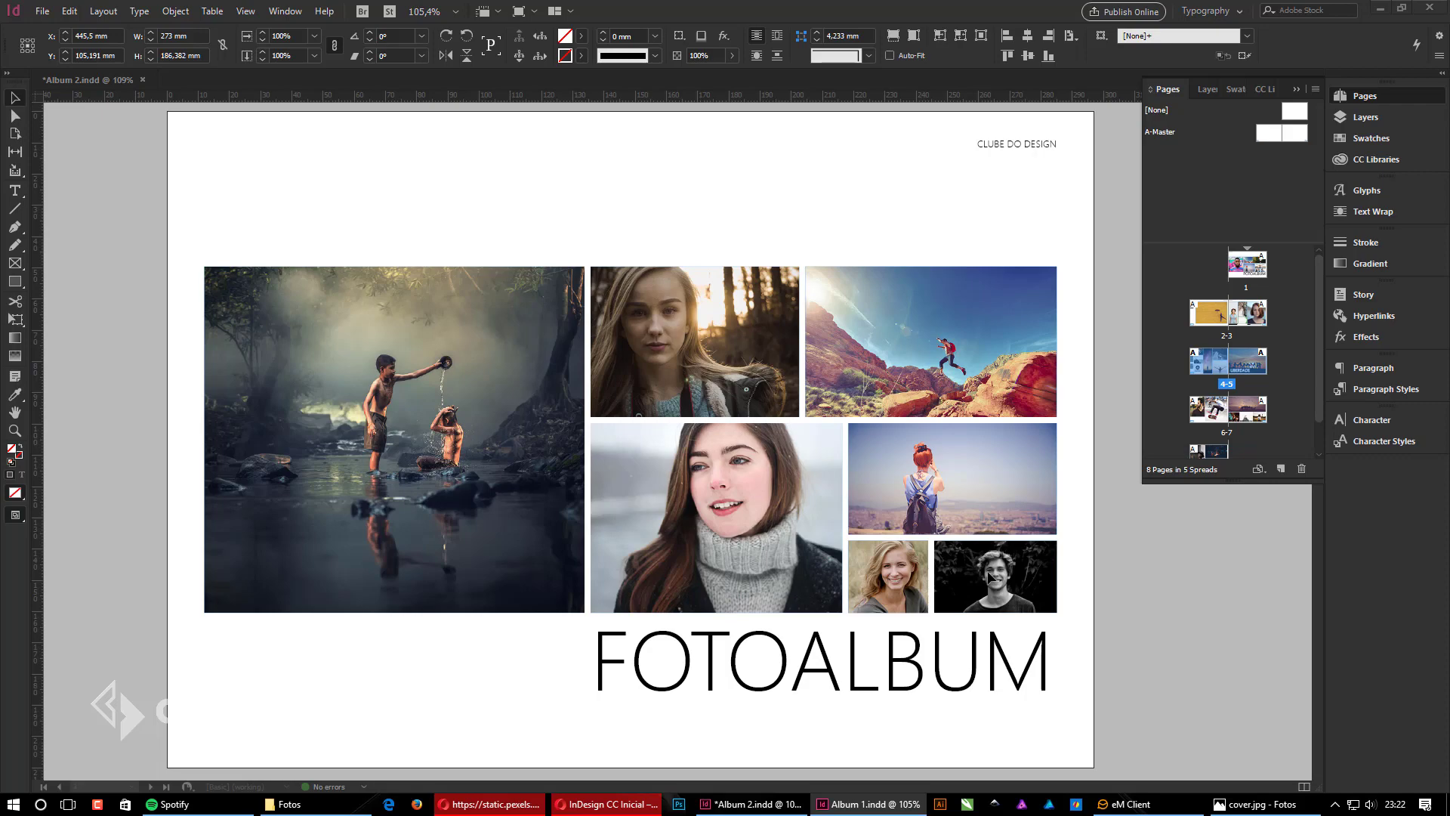
Step: Review the spread with pages 2 and 3, return to the whole cover page and save the document
{"action": "scroll", "coordinate": [990, 578], "scroll_direction": "down", "scroll_amount": 7}
{"action": "left_click_drag", "start_coordinate": [436, 438], "coordinate": [634, 386]}
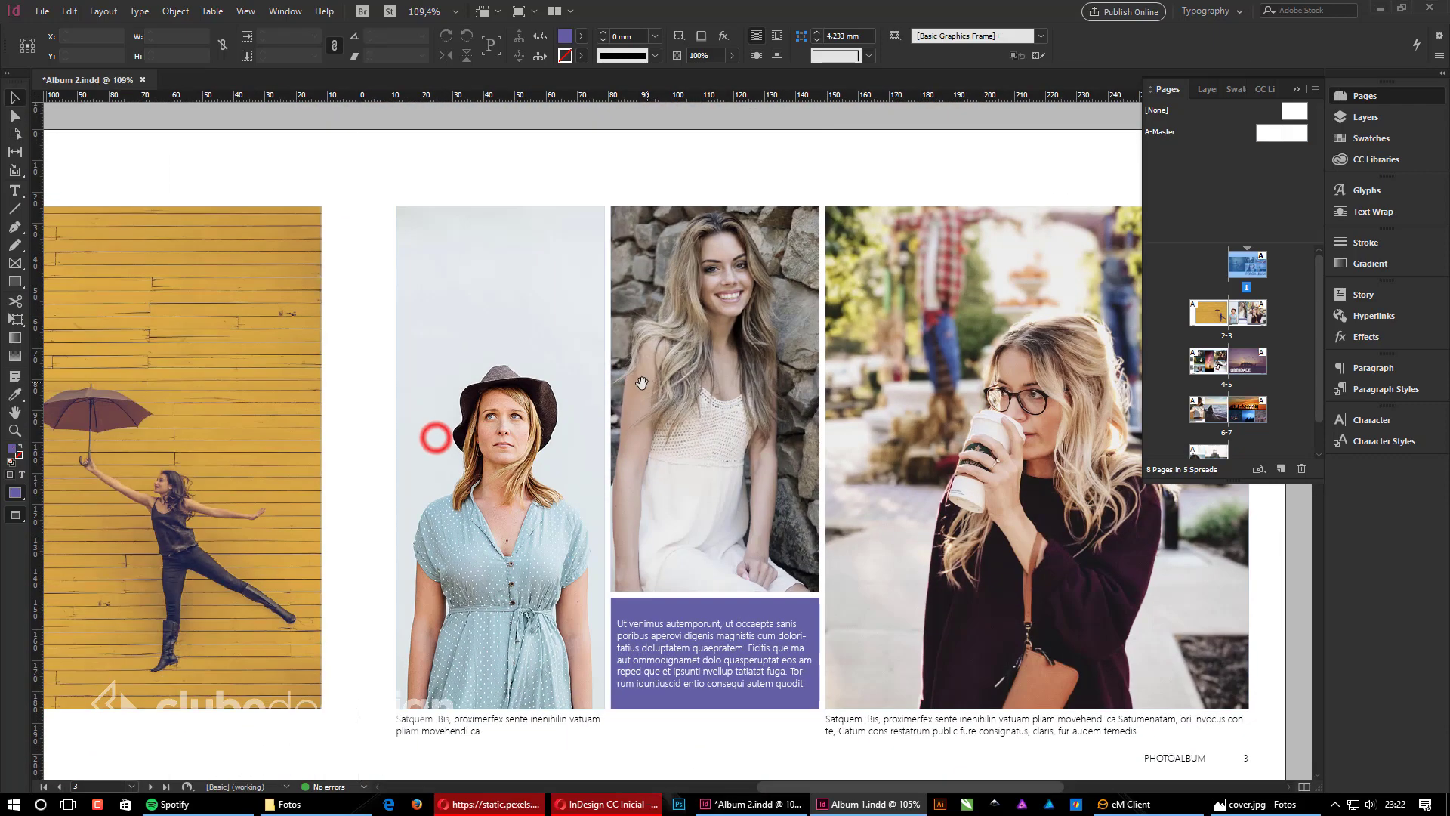
{"action": "left_click", "coordinate": [641, 385], "text": "ctrl+alt"}
{"action": "left_click", "coordinate": [640, 386], "text": "alt"}
{"action": "scroll", "coordinate": [960, 585], "scroll_direction": "up", "scroll_amount": 8}
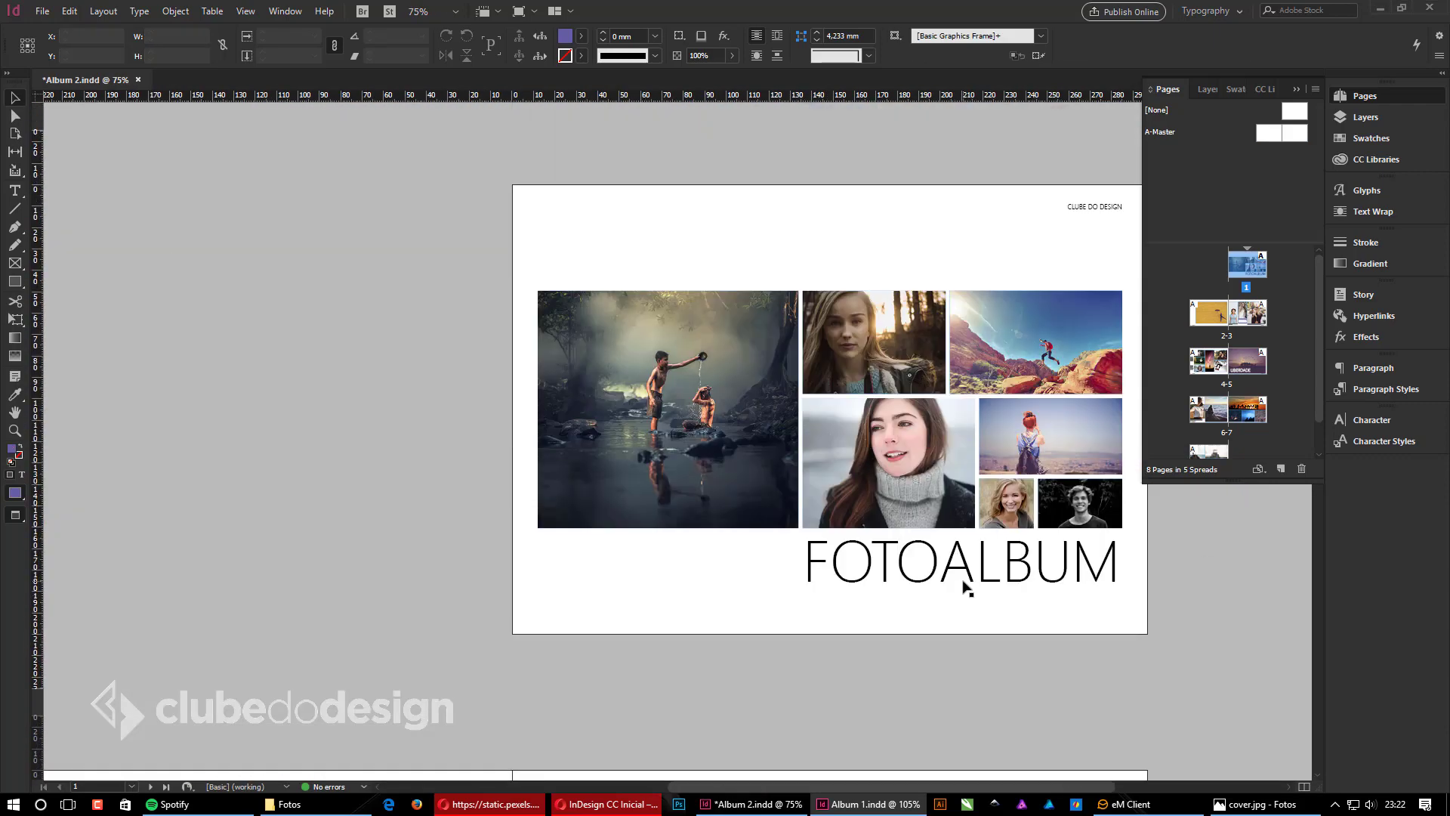
{"action": "left_click", "coordinate": [950, 570]}
{"action": "left_click_drag", "start_coordinate": [311, 166], "coordinate": [1036, 694]}
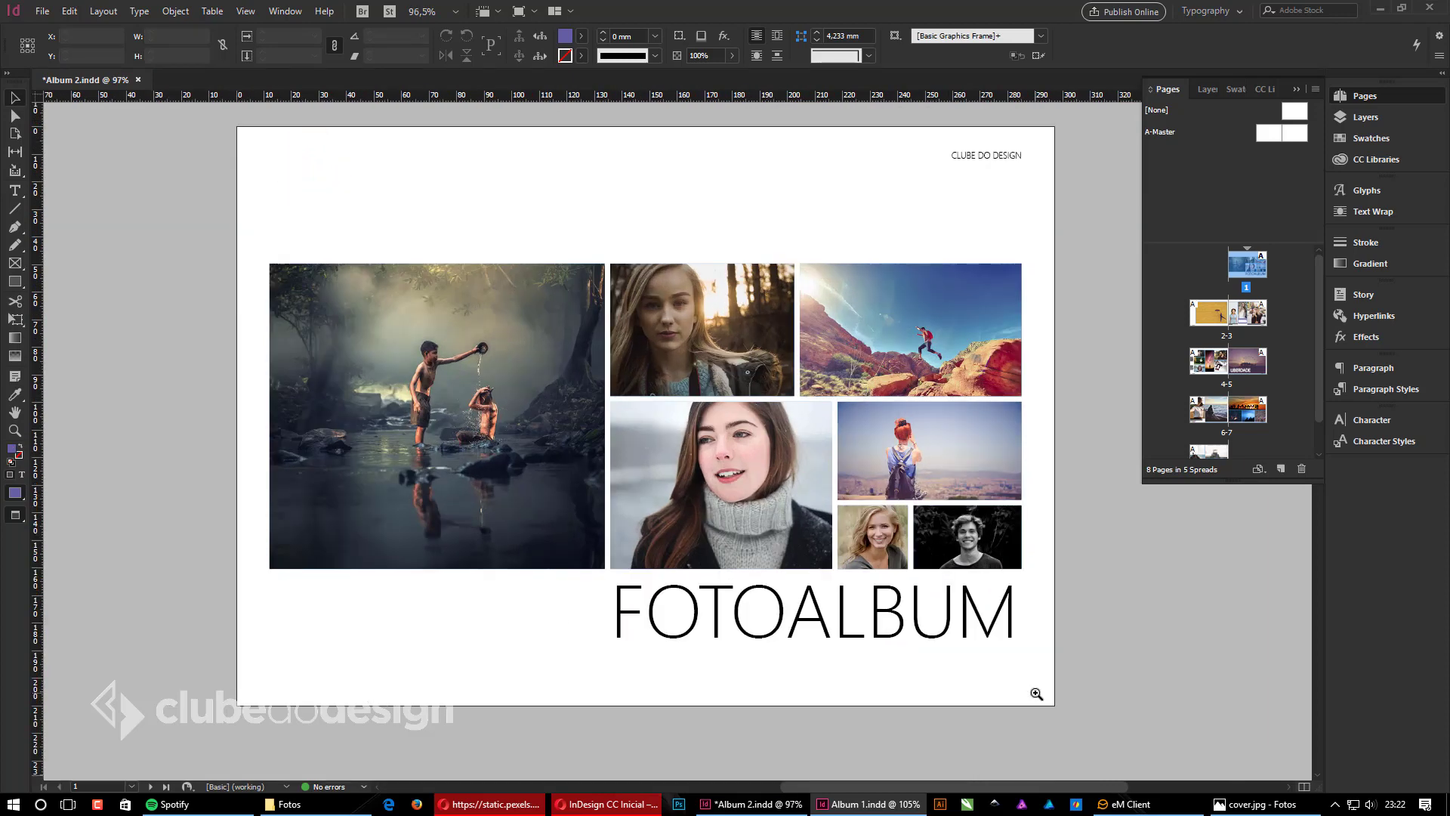
{"action": "key", "text": "ctrl+s"}
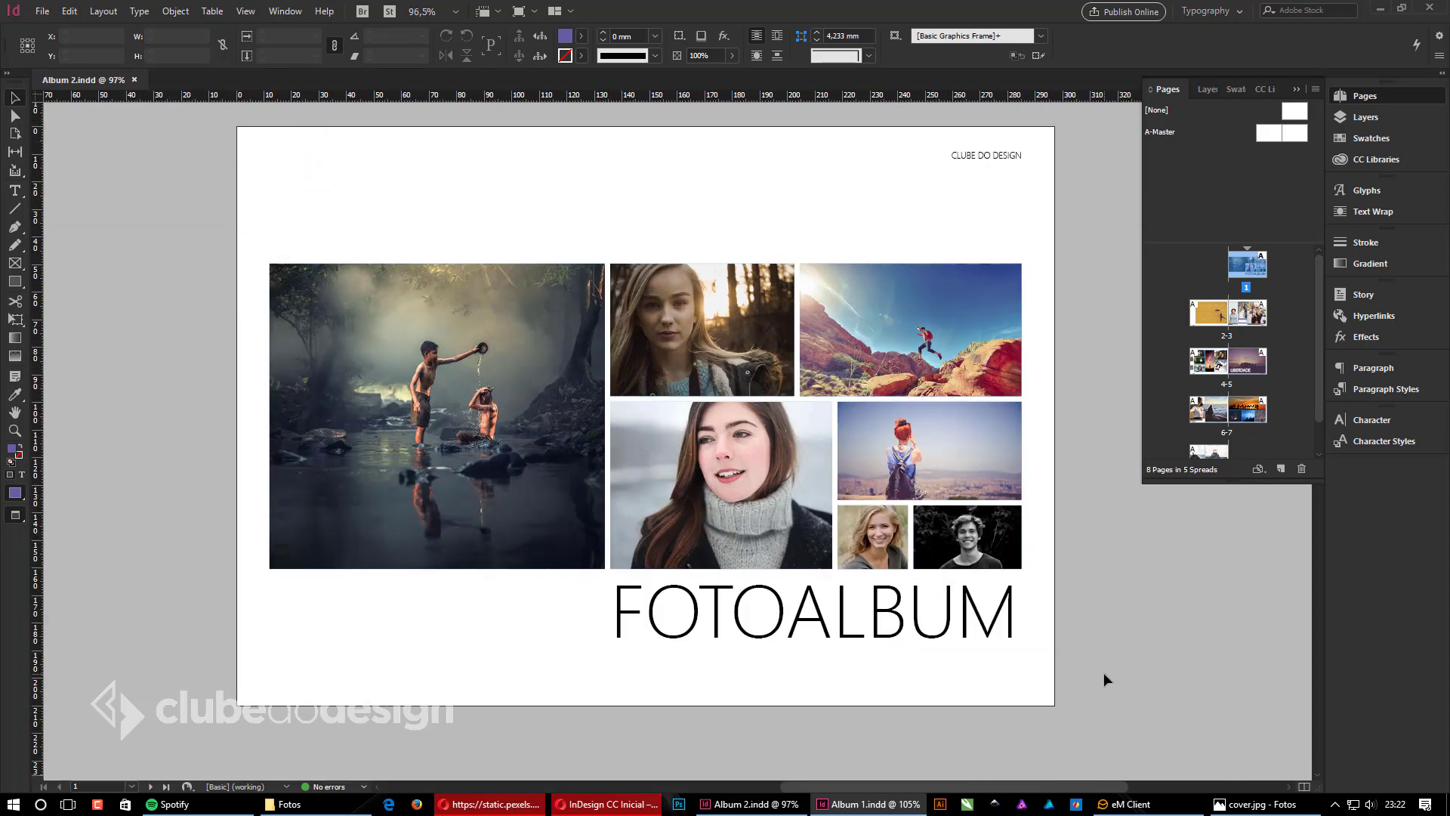
Step: Start exporting the album to the desktop (Área de Trabalho) as Album 2.pdf in Adobe PDF (Print) format
{"action": "key", "text": "ctrl+e"}
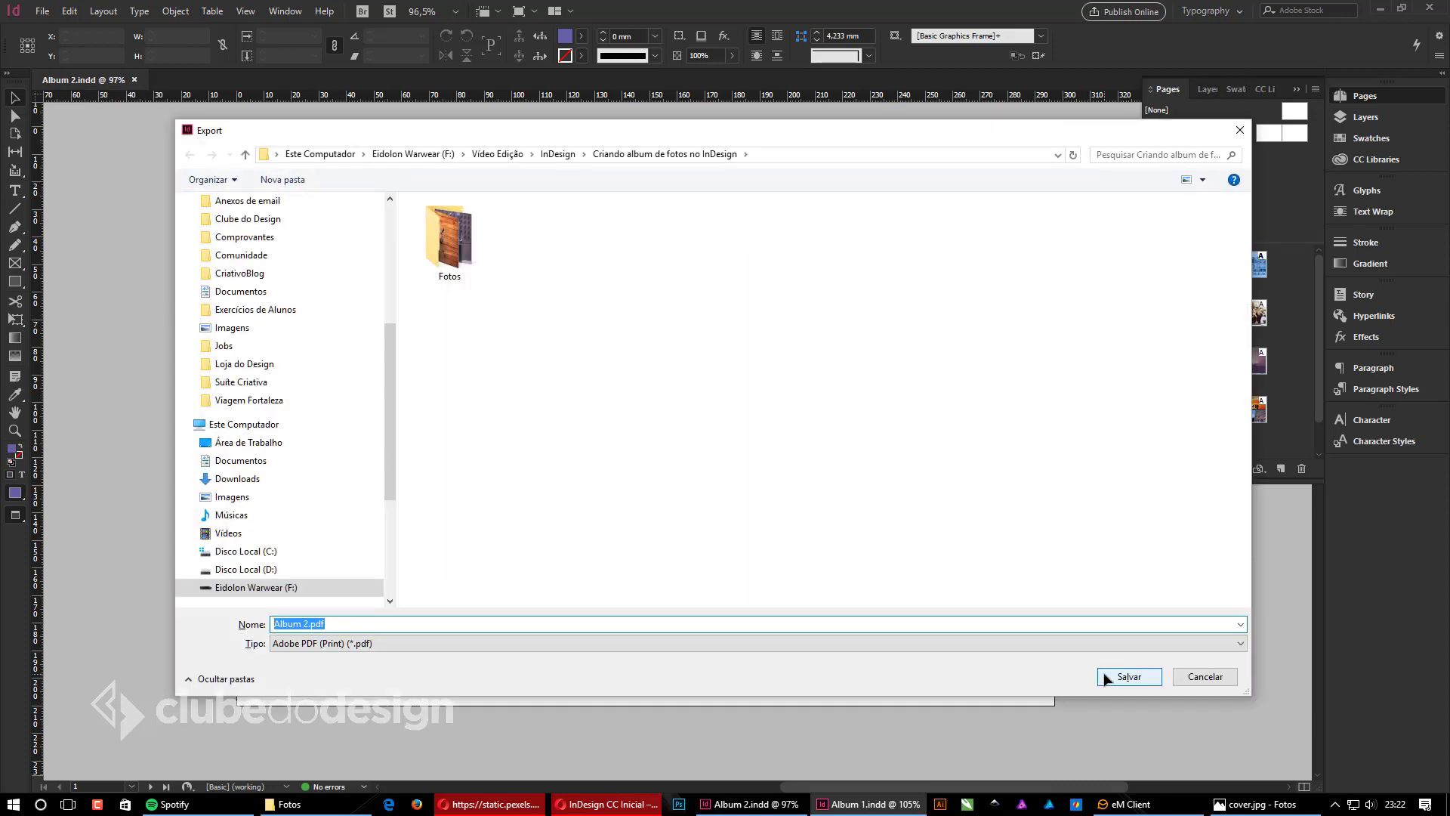
{"action": "left_click", "coordinate": [247, 444]}
{"action": "left_click", "coordinate": [336, 642]}
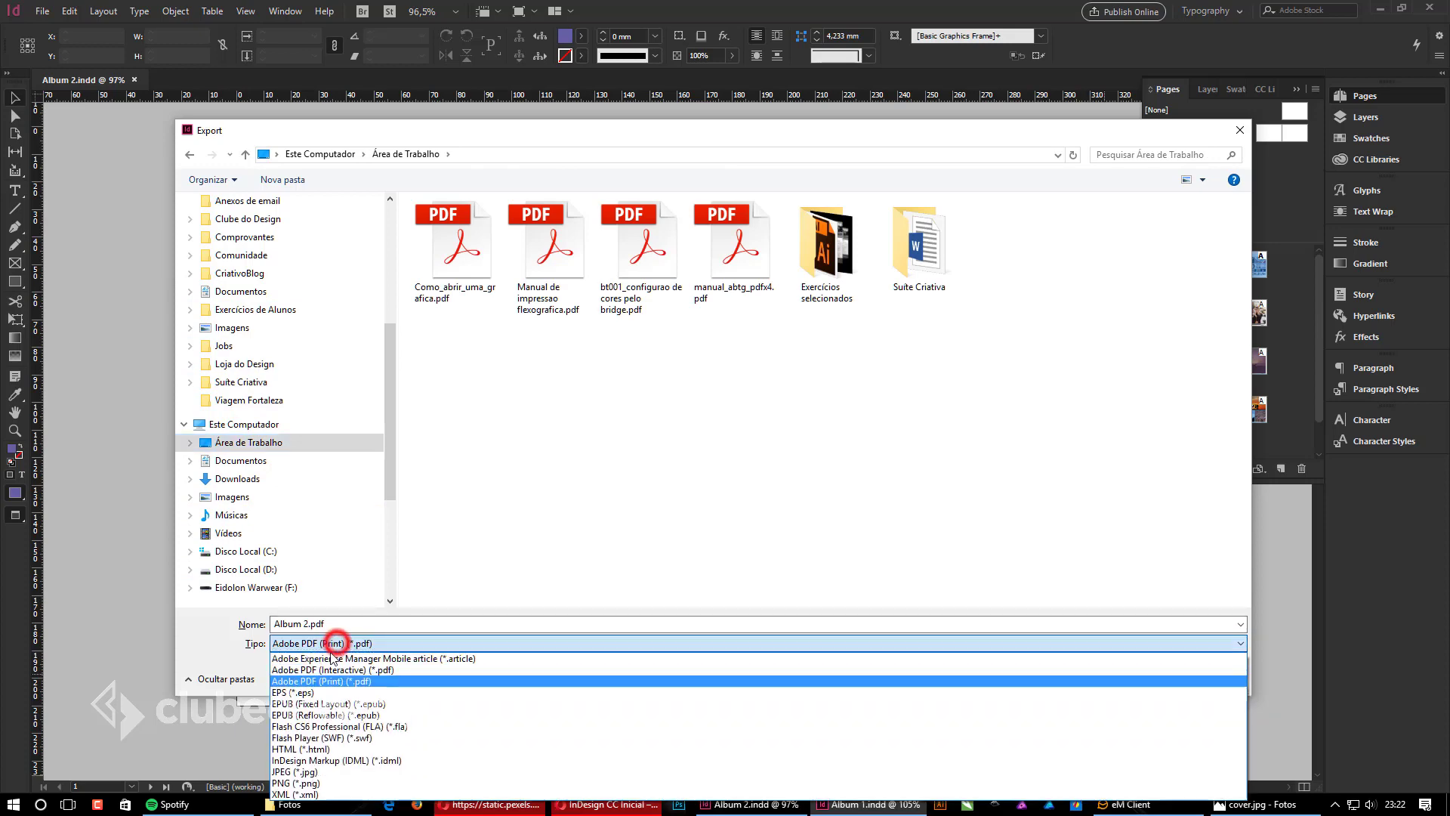
{"action": "left_click", "coordinate": [325, 680]}
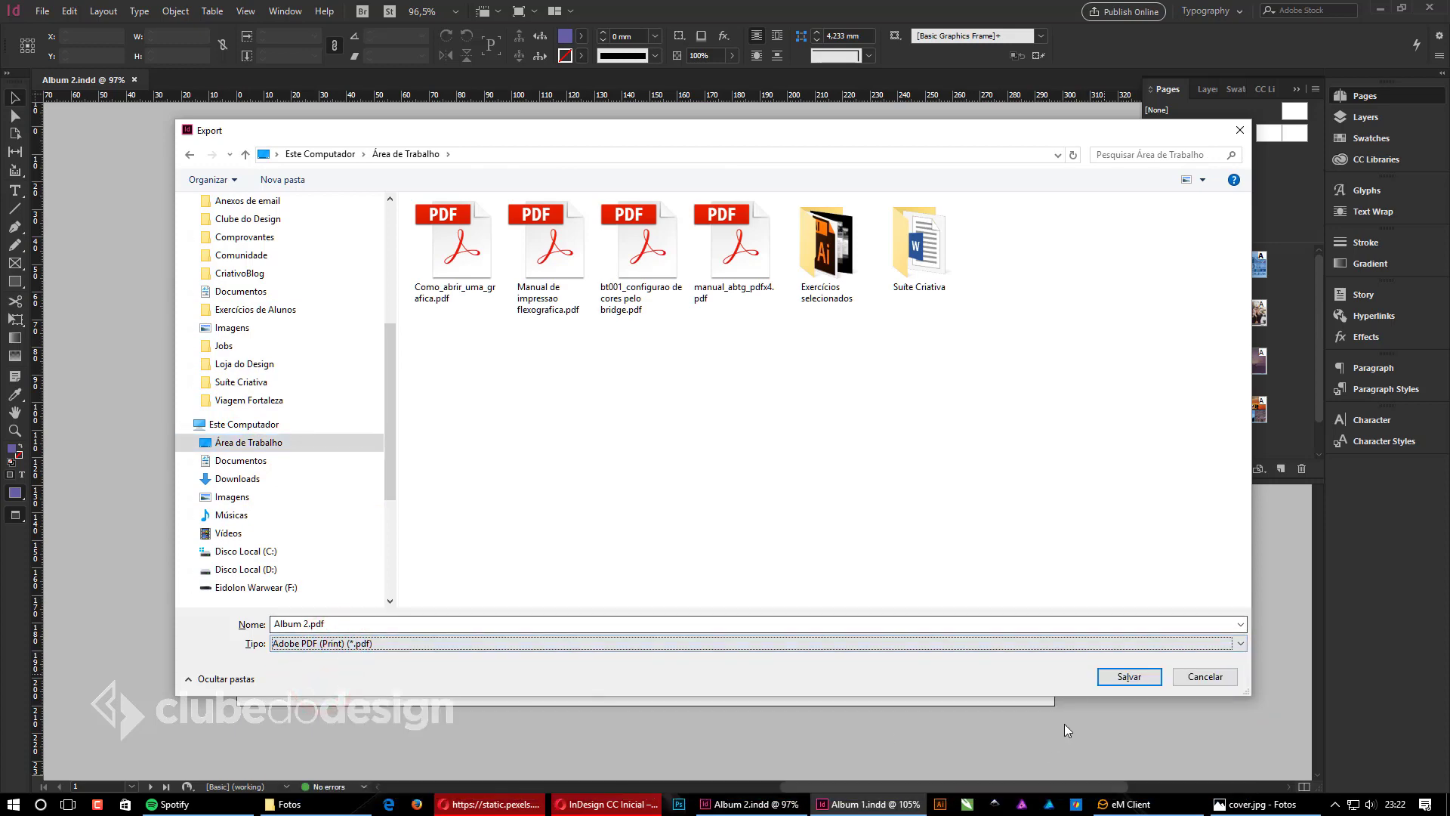
{"action": "left_click", "coordinate": [1126, 677]}
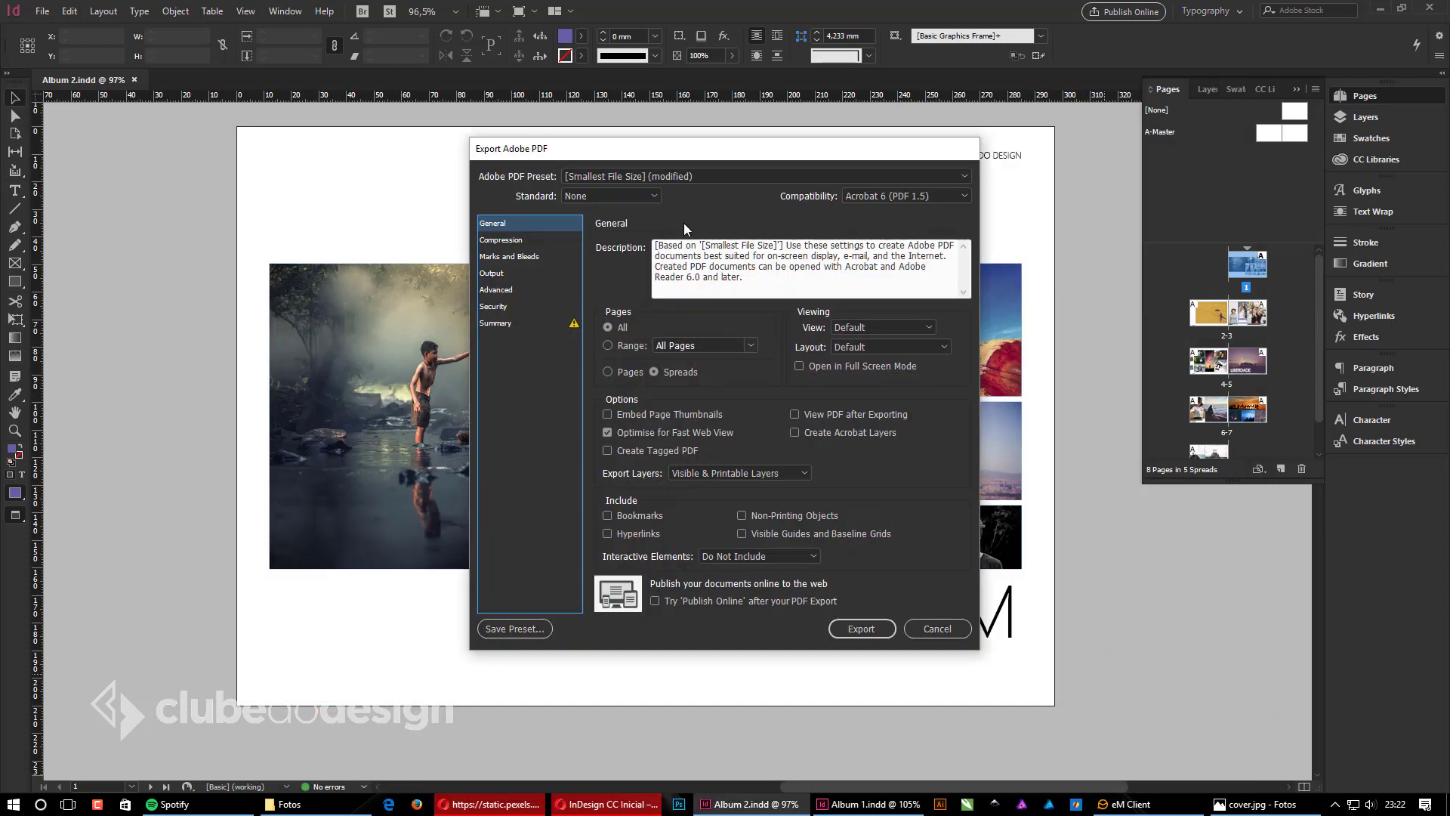
Step: Try the PDF/X-1a:2001 and Smallest File Size presets for the PDF export
{"action": "left_click", "coordinate": [733, 179]}
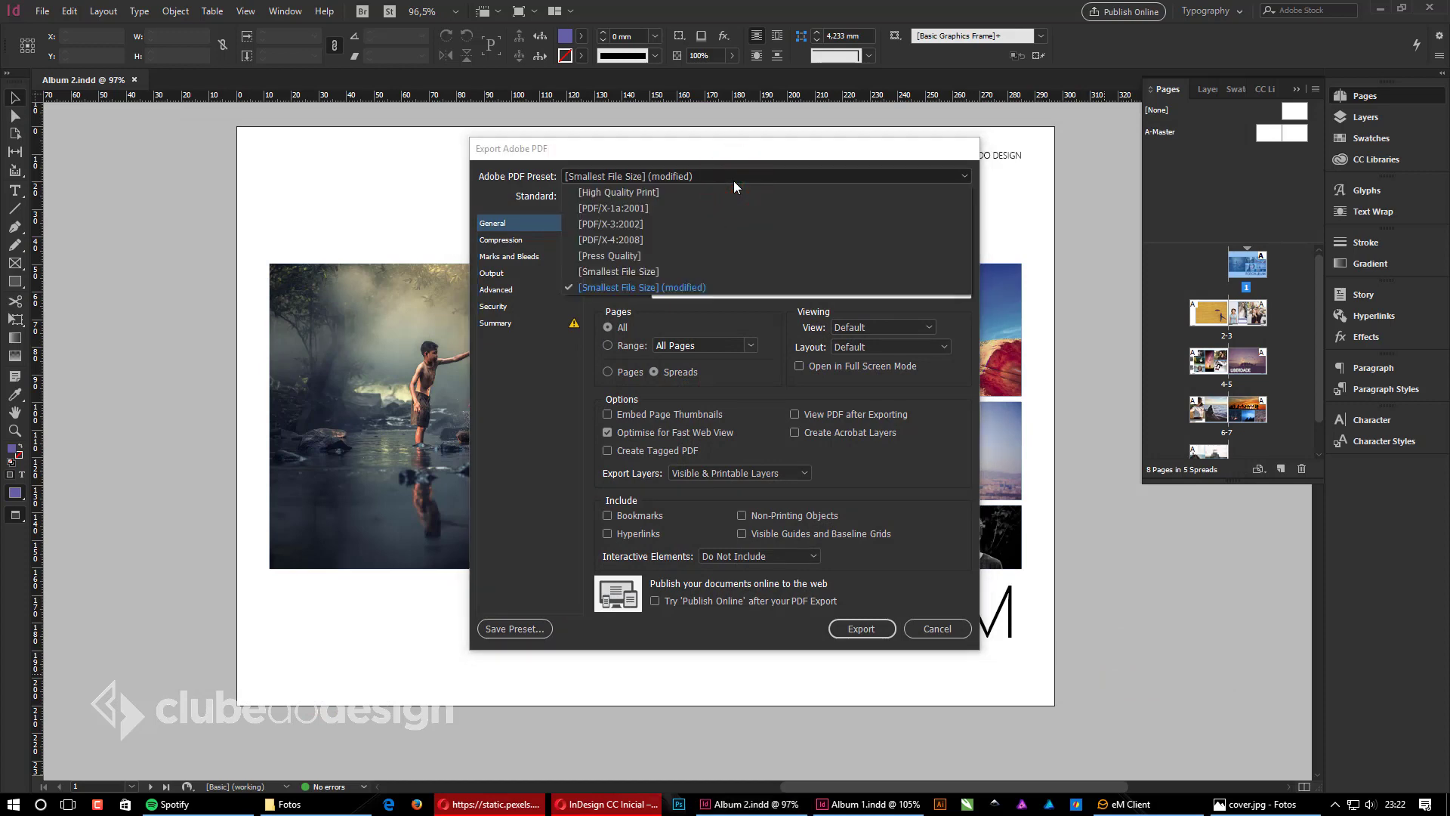
{"action": "left_click", "coordinate": [659, 209]}
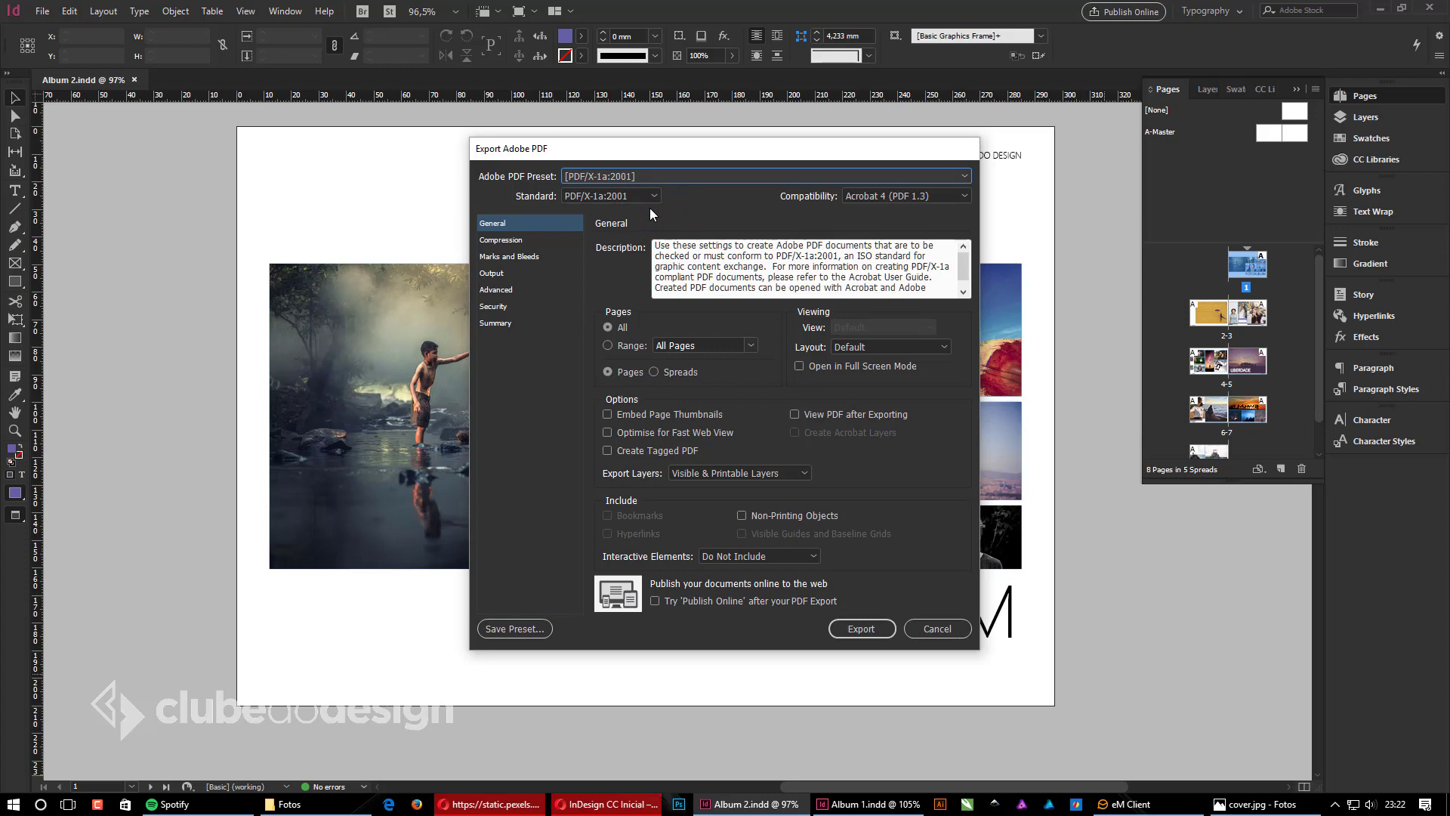
{"action": "left_click", "coordinate": [679, 175]}
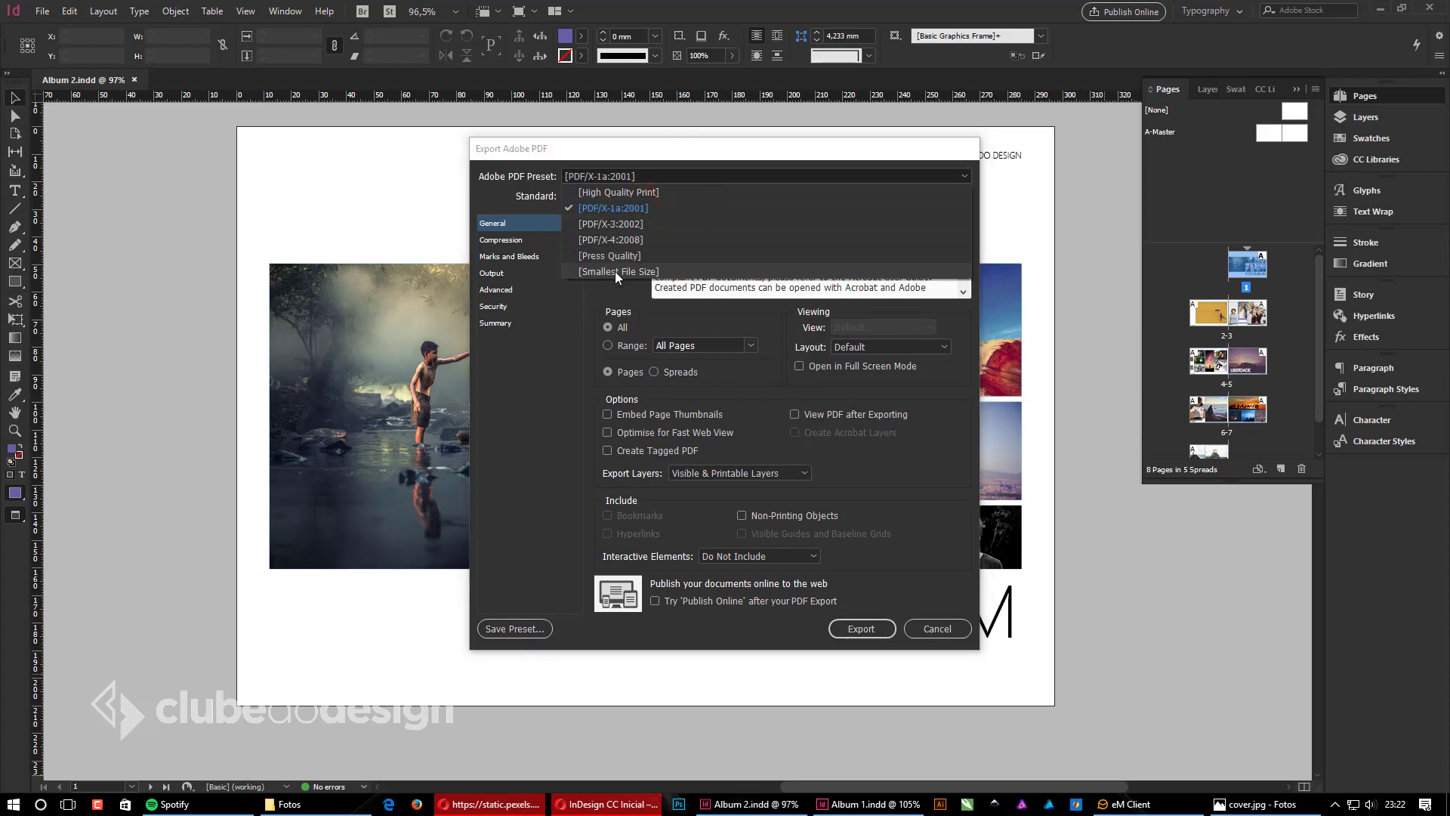
{"action": "left_click", "coordinate": [610, 274]}
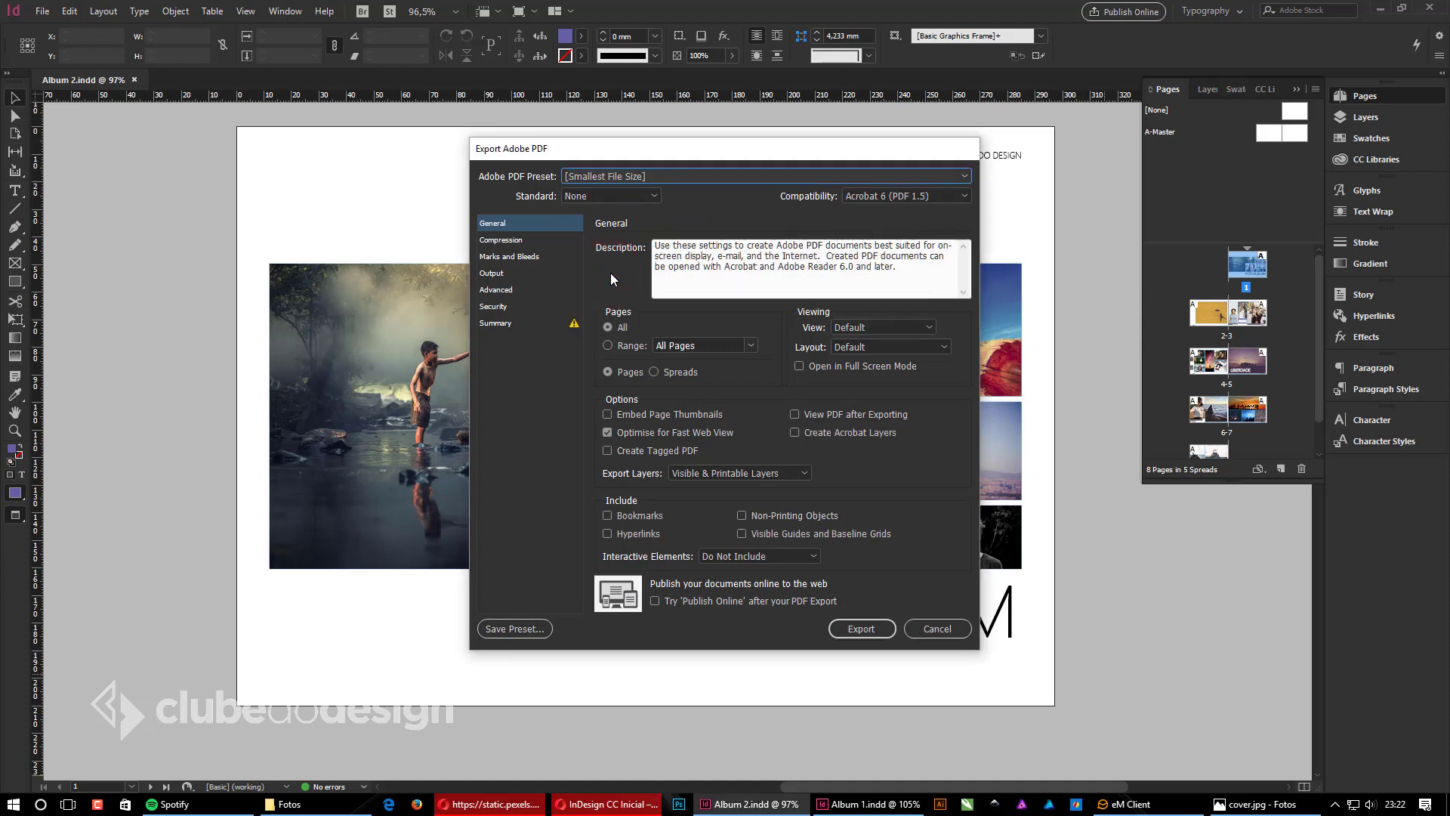
Step: Choose the High Quality Print preset and export all pages to PDF
{"action": "left_click", "coordinate": [628, 176]}
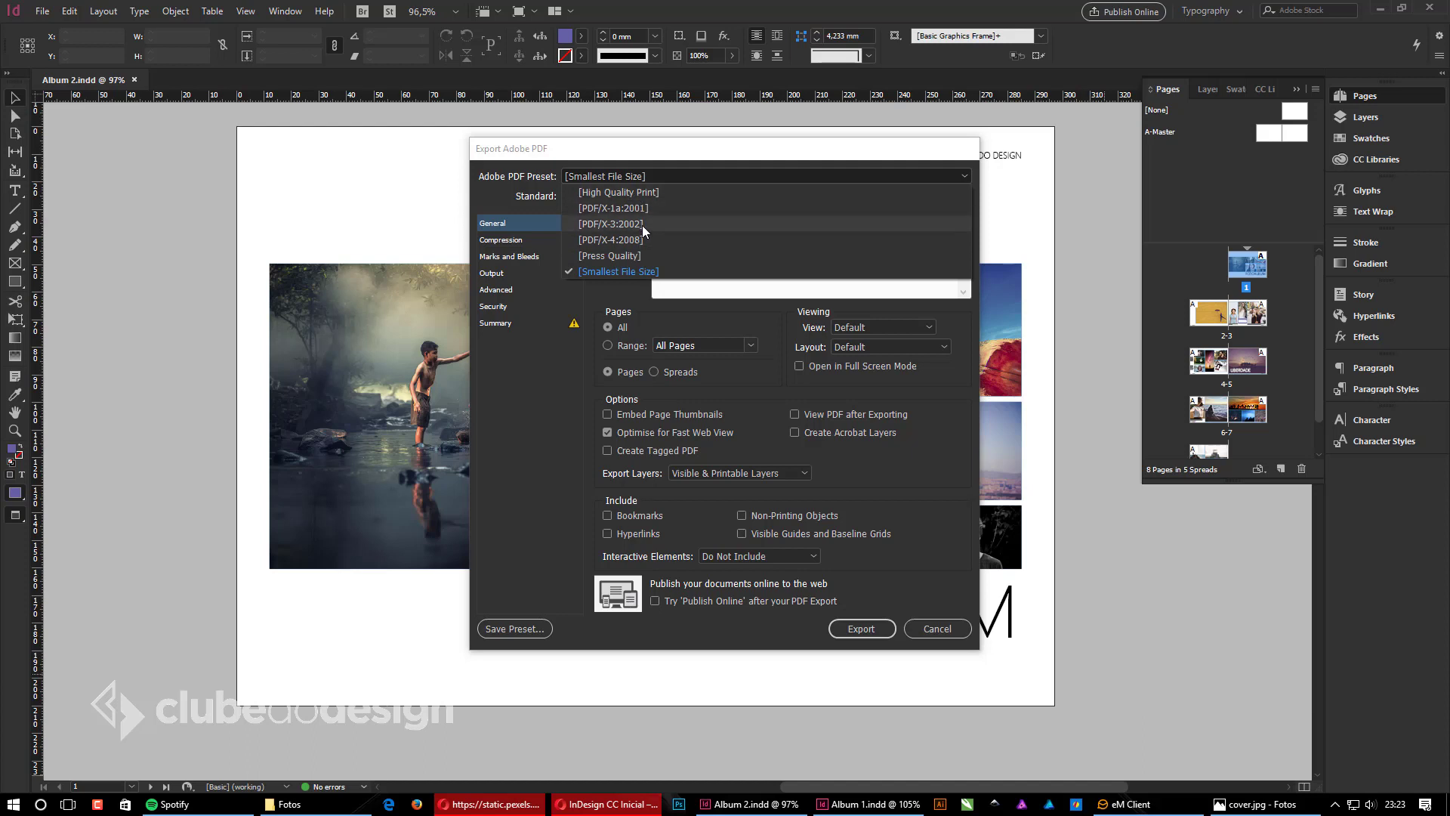
{"action": "left_click", "coordinate": [627, 194]}
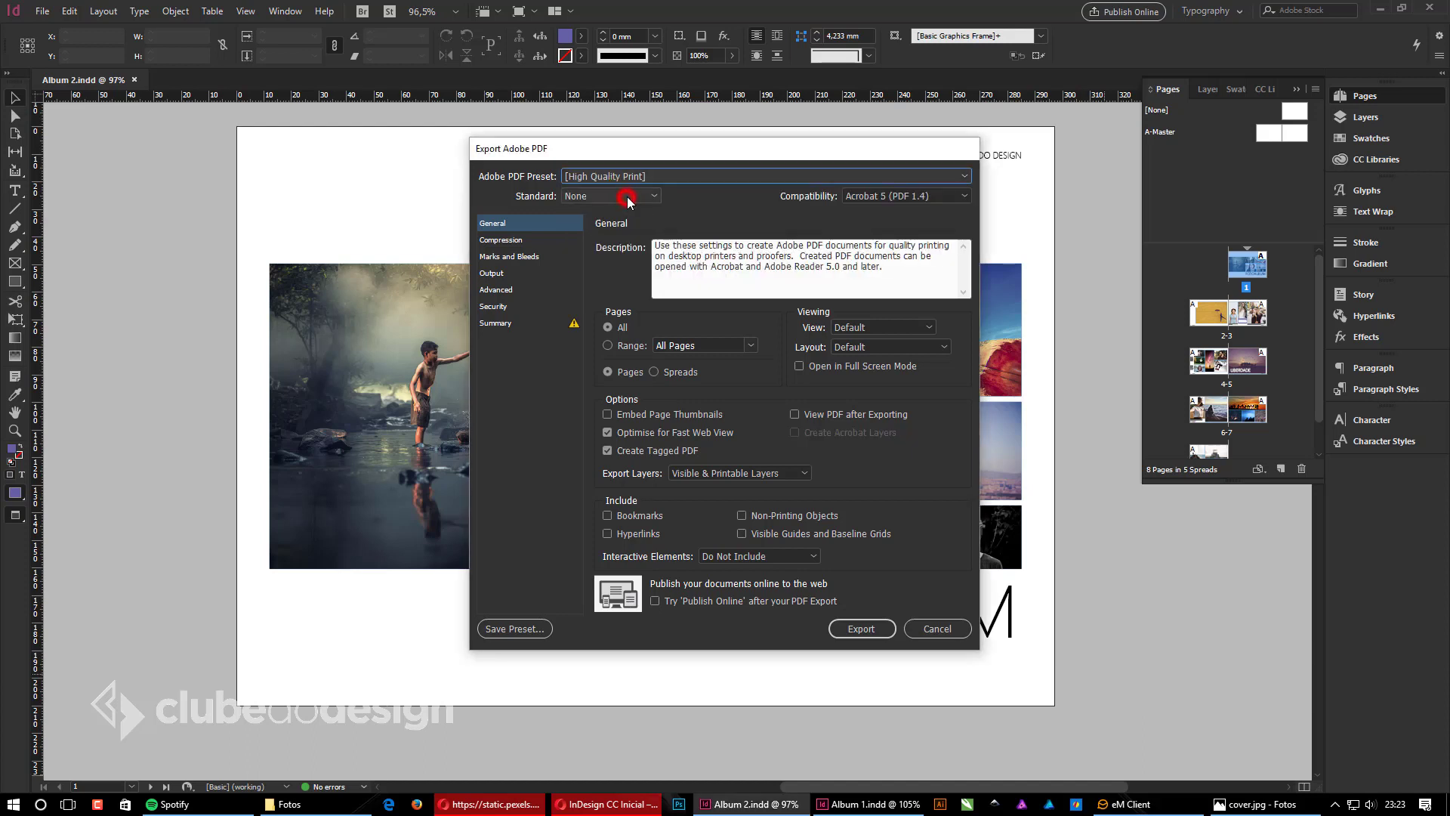
{"action": "left_click", "coordinate": [852, 634]}
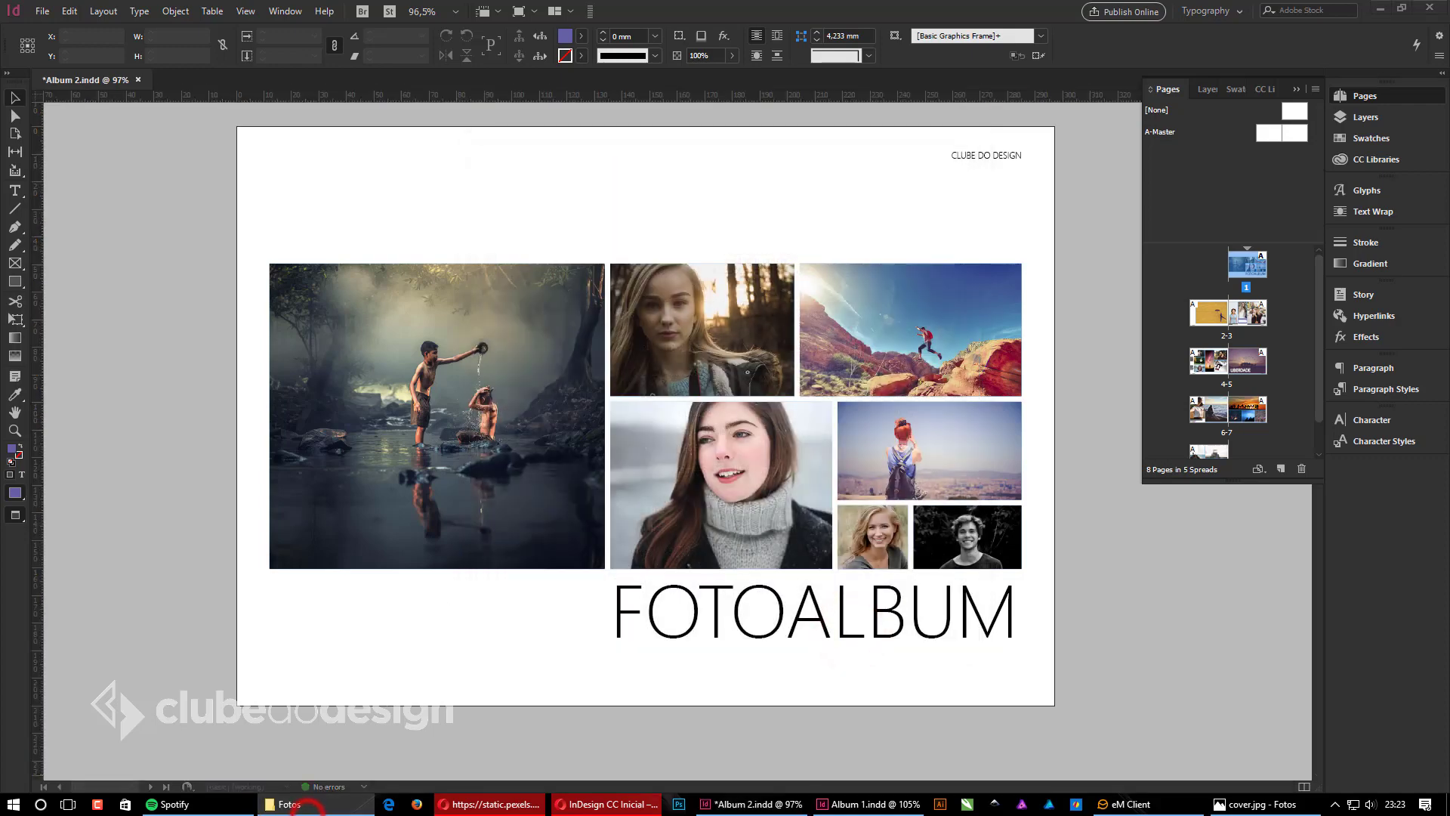
Step: Switch to File Explorer, try to open the exported Album 2.pdf from the desktop, and close Acrobat
{"action": "left_click", "coordinate": [289, 803]}
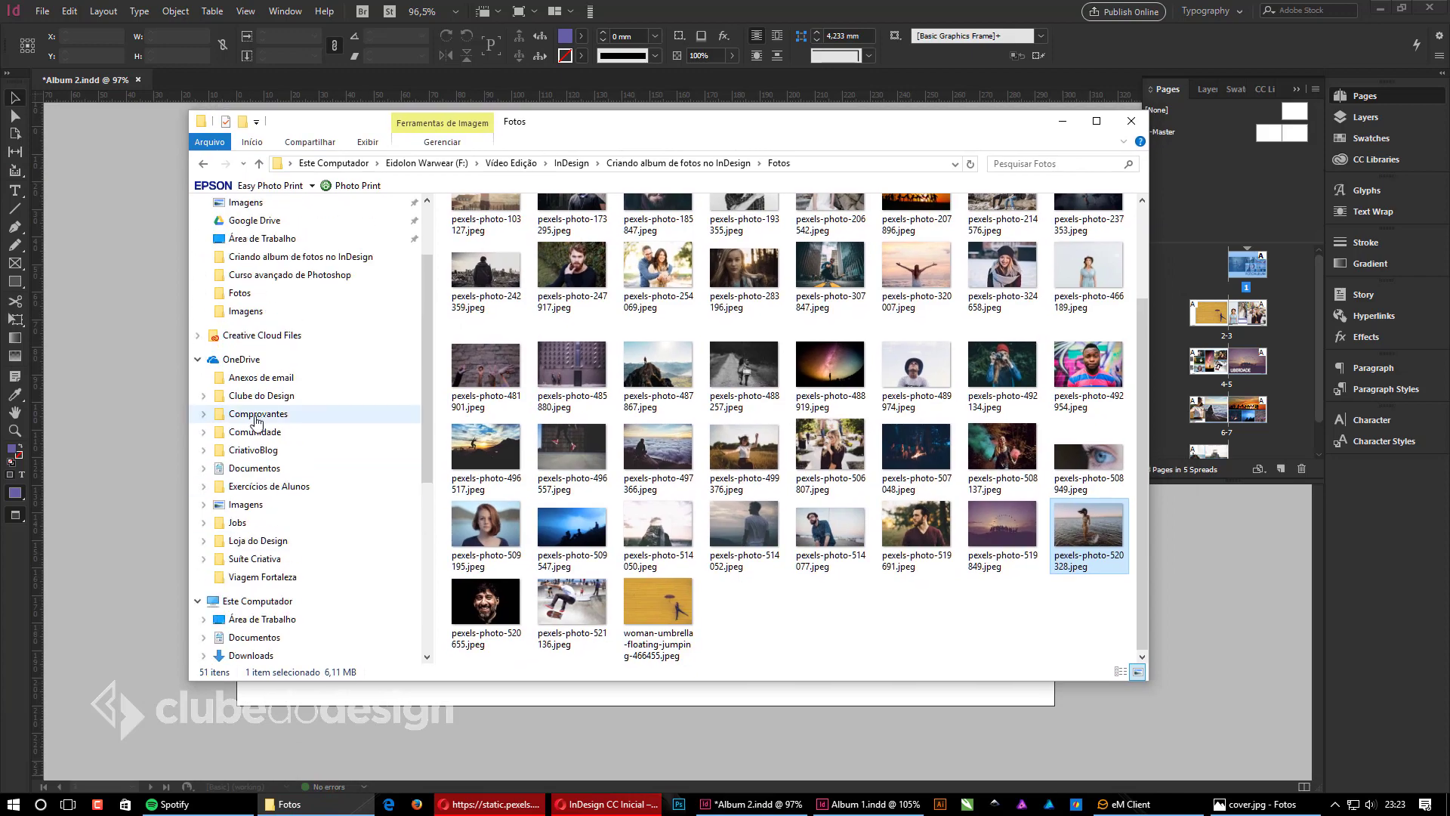
{"action": "left_click", "coordinate": [259, 341]}
{"action": "double_click", "coordinate": [487, 240]}
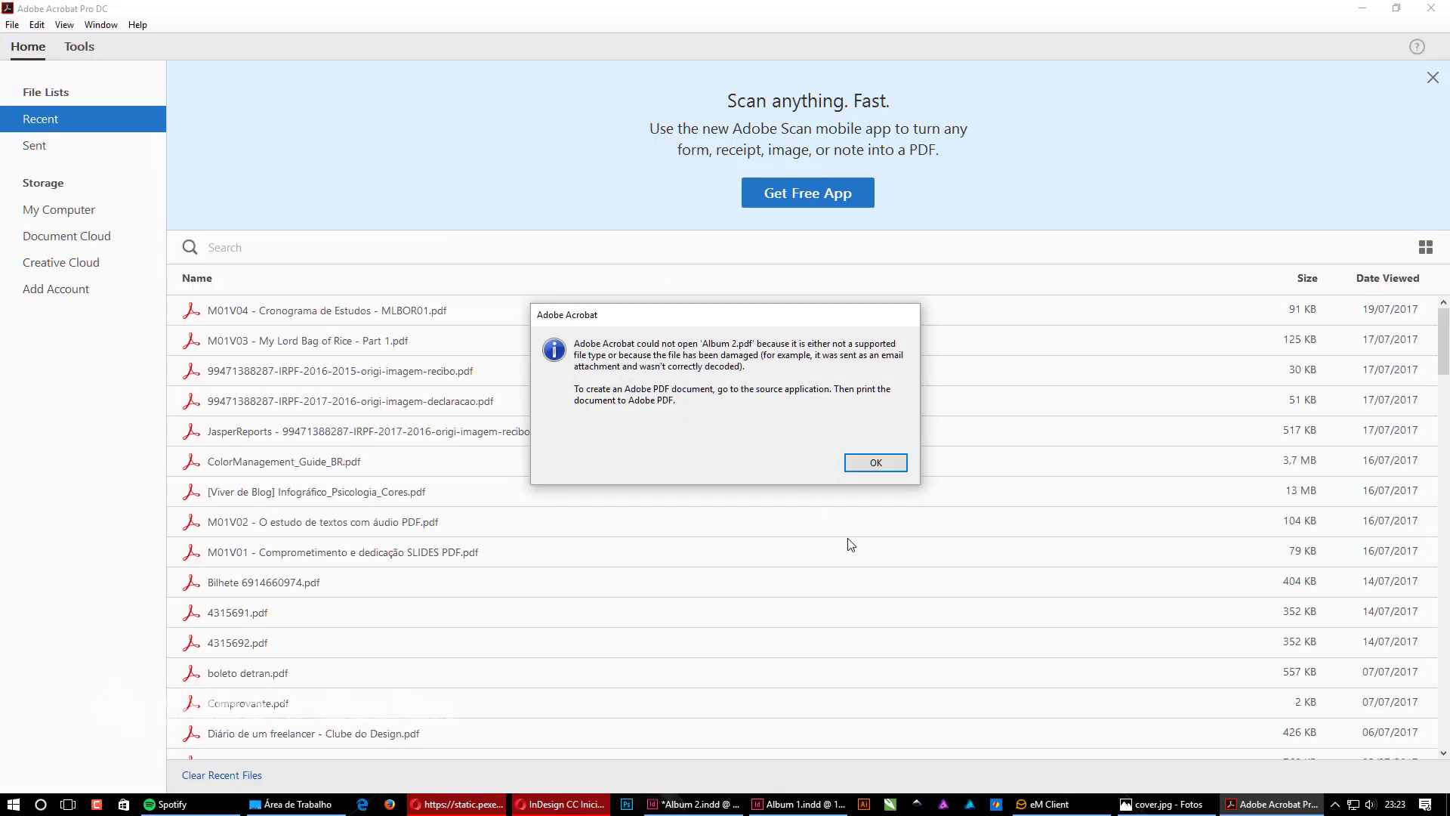
{"action": "left_click", "coordinate": [876, 463]}
{"action": "left_click", "coordinate": [1436, 9]}
Step: Check InDesign's background tasks for the export and look through the album down to page 8
{"action": "left_click", "coordinate": [590, 19]}
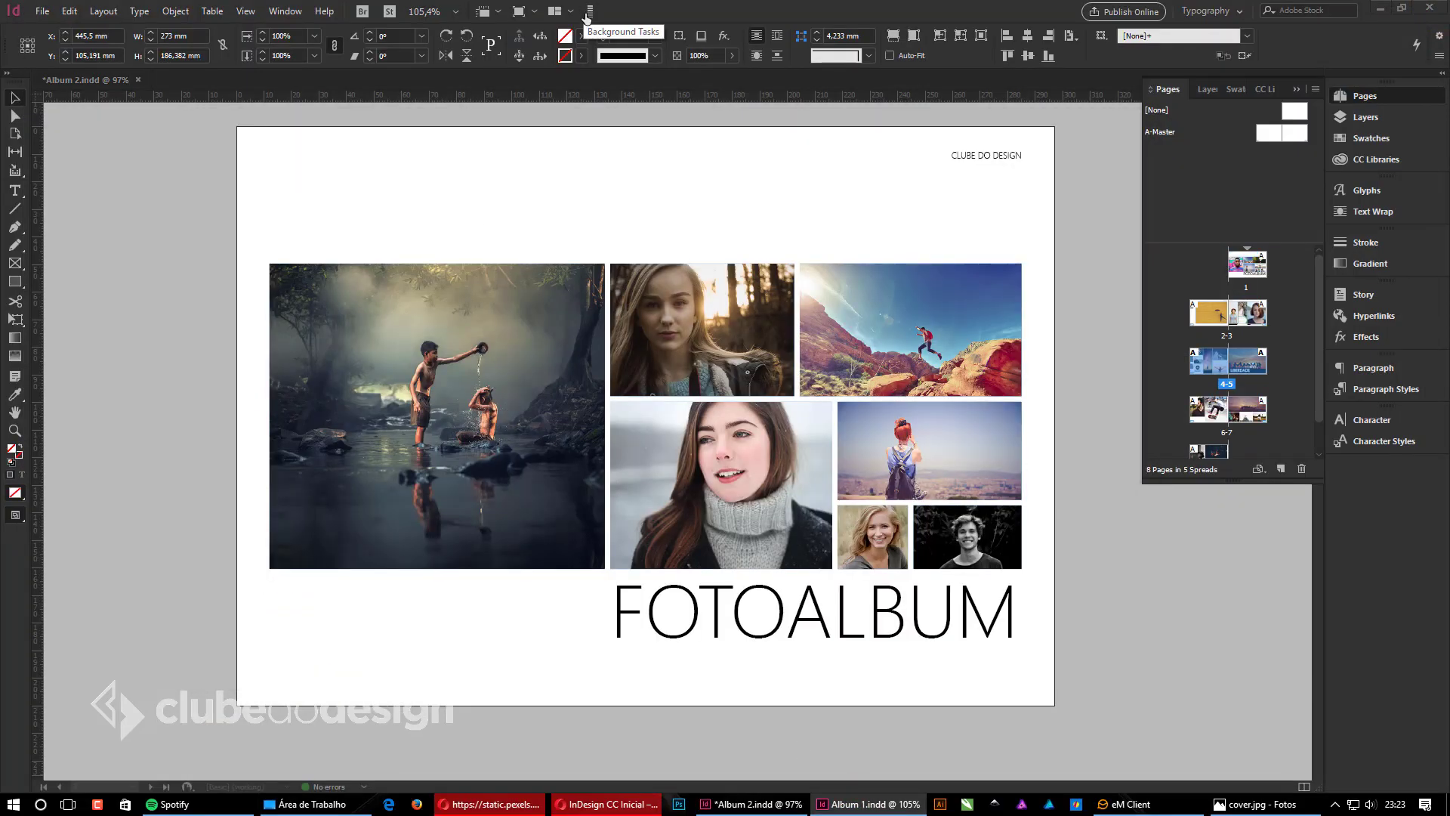
{"action": "left_click", "coordinate": [1100, 601]}
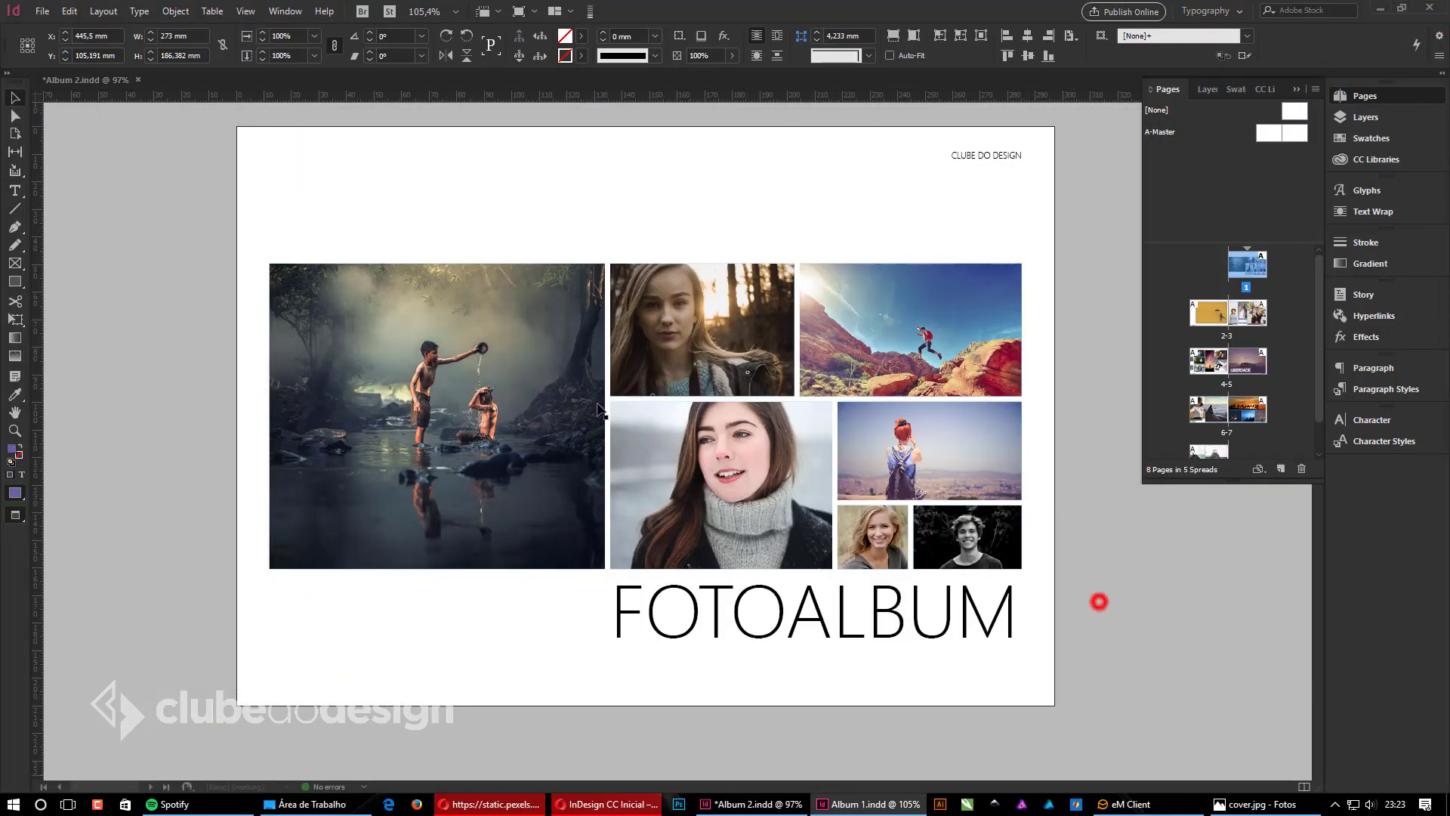
{"action": "scroll", "coordinate": [703, 499], "scroll_direction": "down", "scroll_amount": 15}
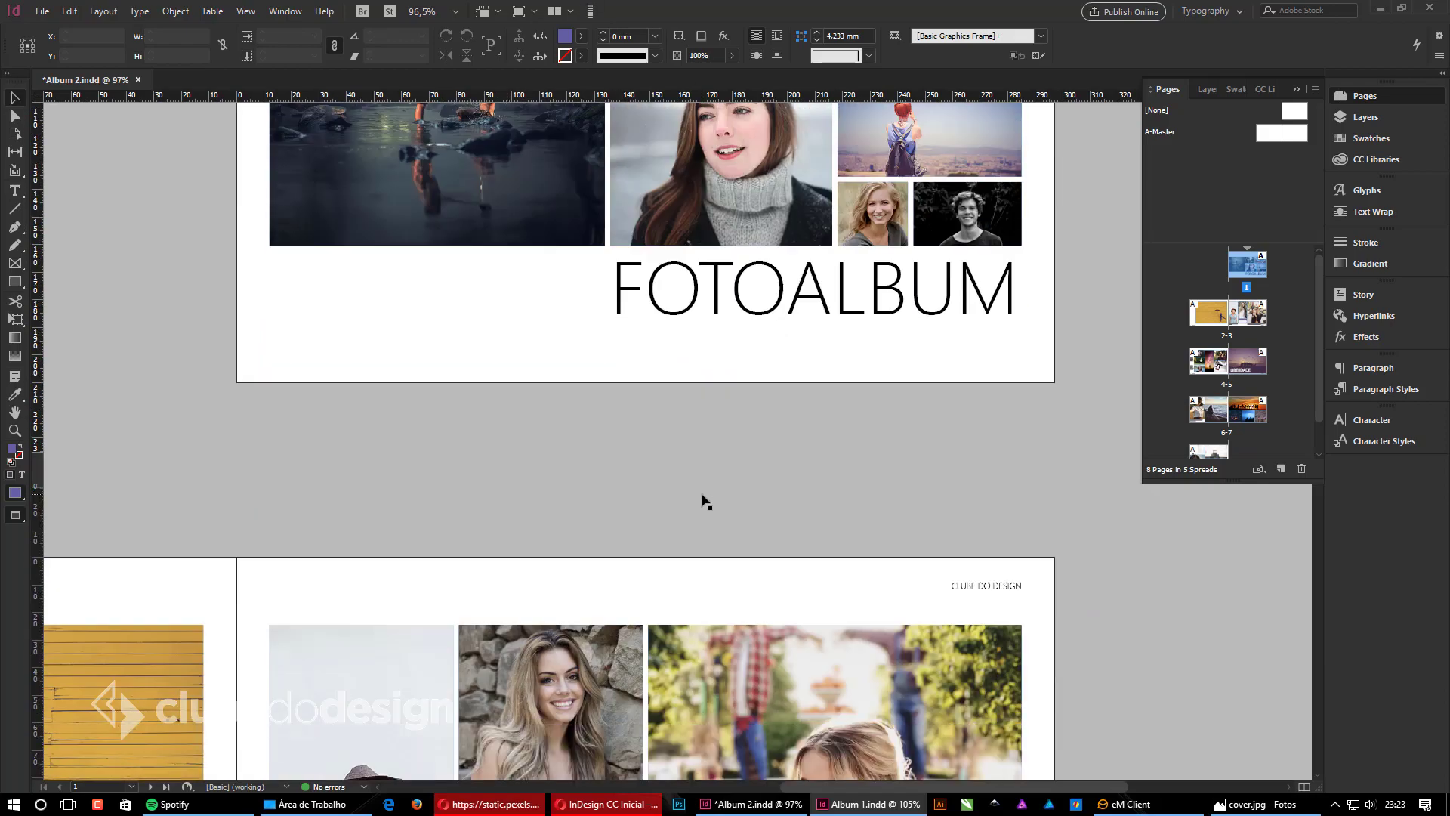
{"action": "scroll", "coordinate": [703, 498], "scroll_direction": "down", "scroll_amount": 15}
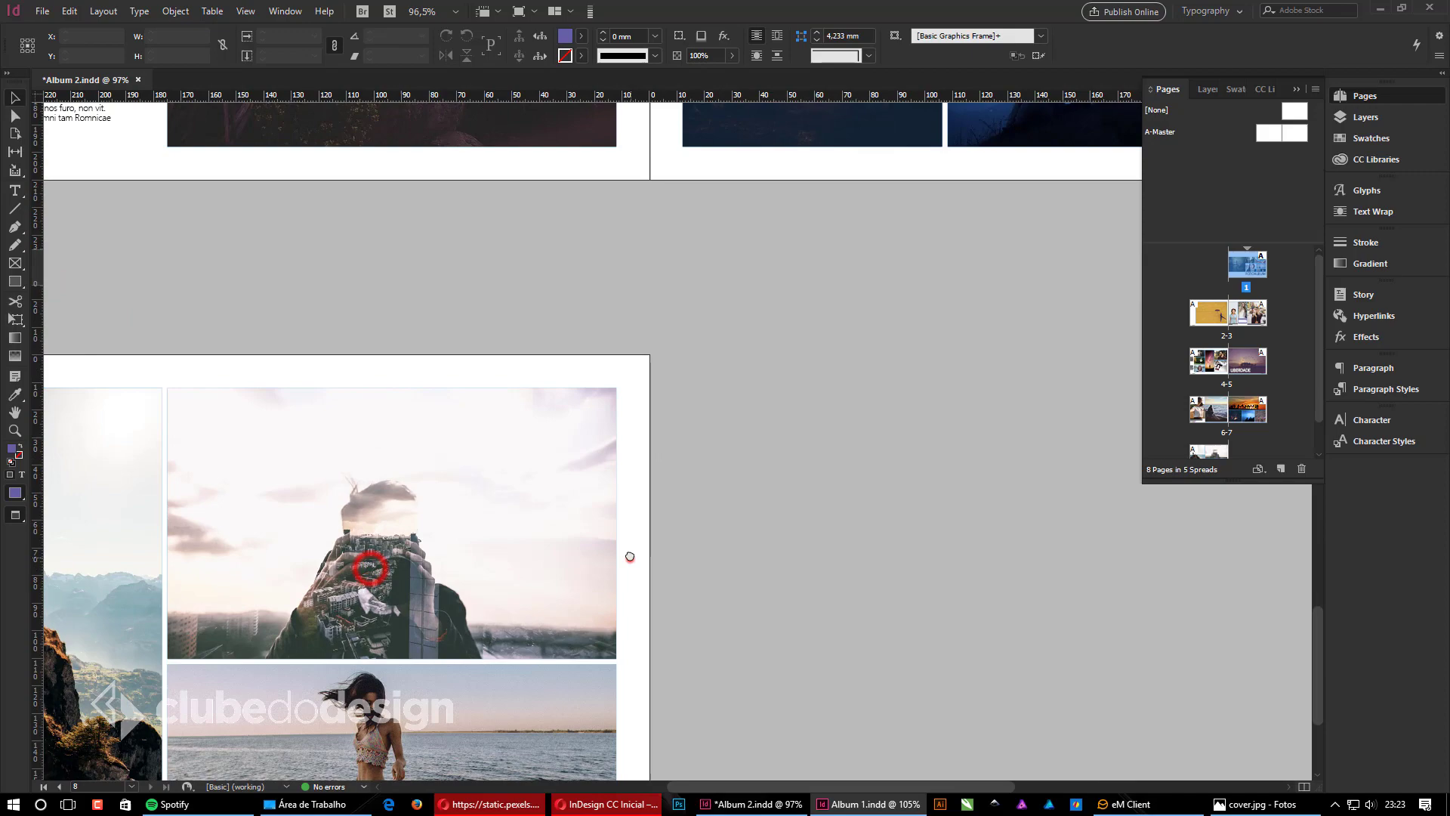
{"action": "left_click_drag", "start_coordinate": [630, 557], "coordinate": [777, 354]}
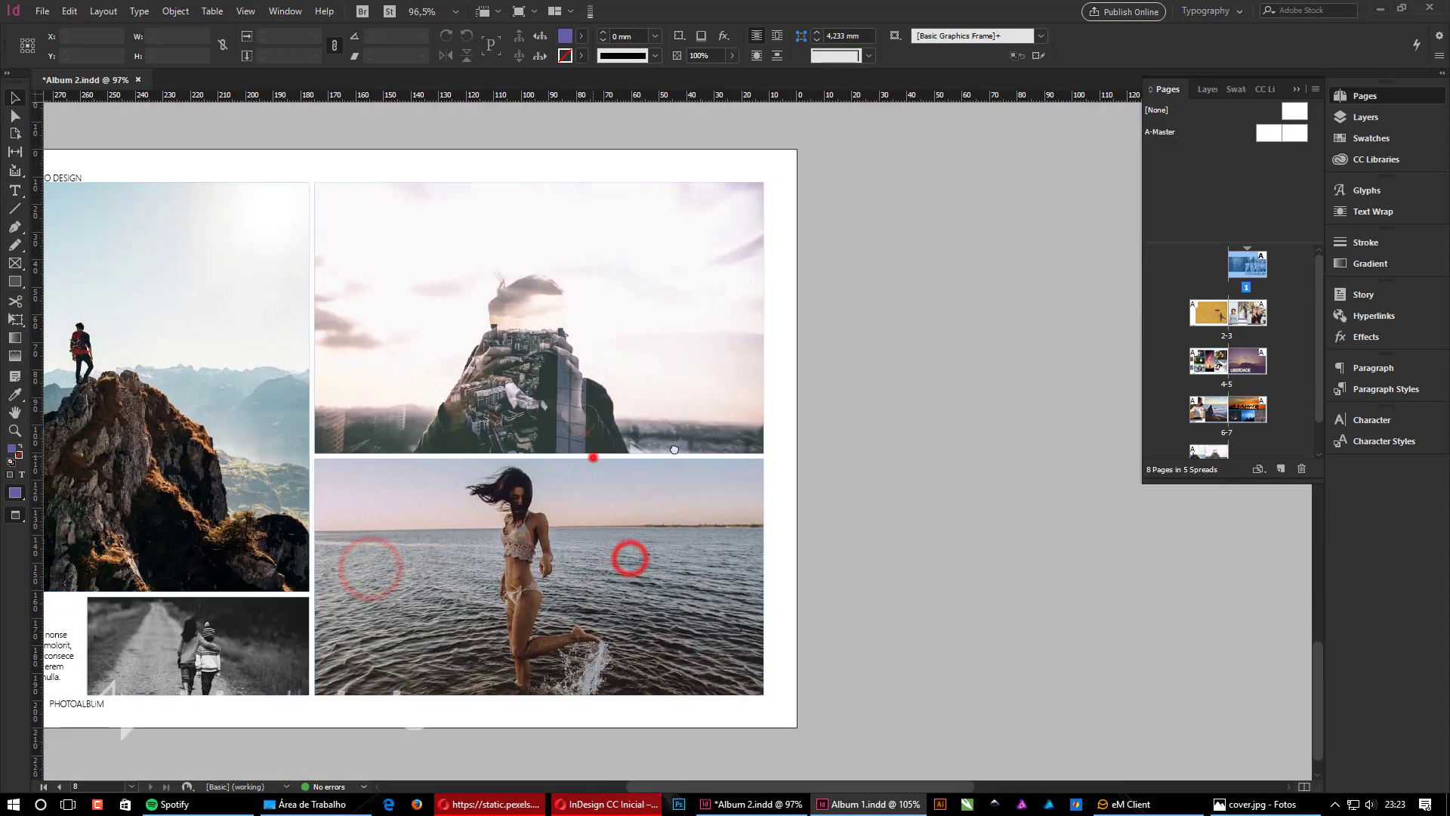
Step: Look back through the album to its cover and check the background tasks for the PDF export
{"action": "left_click_drag", "start_coordinate": [592, 456], "coordinate": [825, 421]}
{"action": "key", "text": "ctrl+minus"}
{"action": "left_click_drag", "start_coordinate": [738, 392], "coordinate": [633, 224]}
{"action": "key", "text": "ctrl+minus"}
{"action": "scroll", "coordinate": [738, 392], "scroll_direction": "up", "scroll_amount": 8}
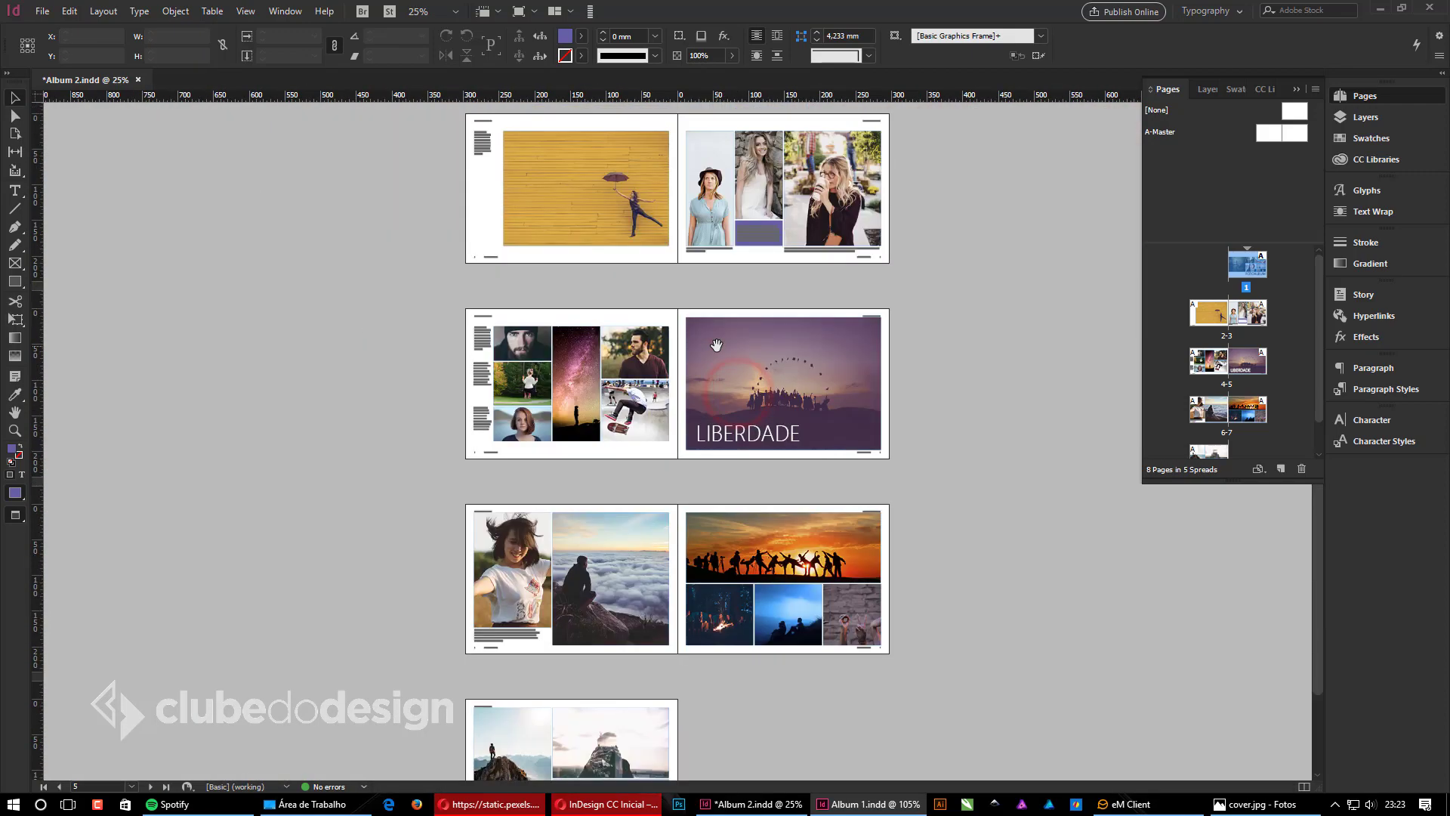
{"action": "left_click_drag", "start_coordinate": [644, 124], "coordinate": [974, 355]}
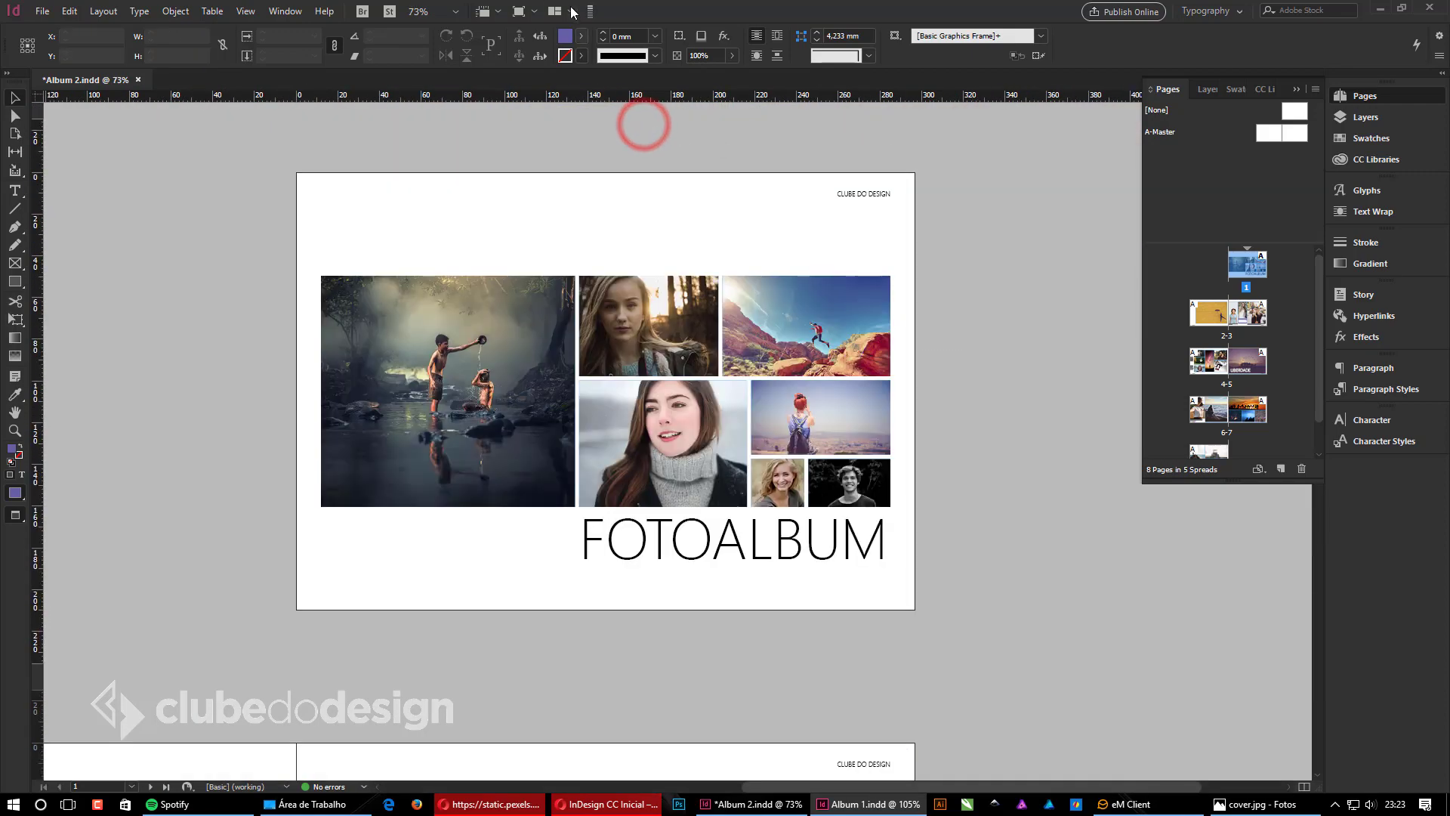
{"action": "left_click", "coordinate": [589, 11]}
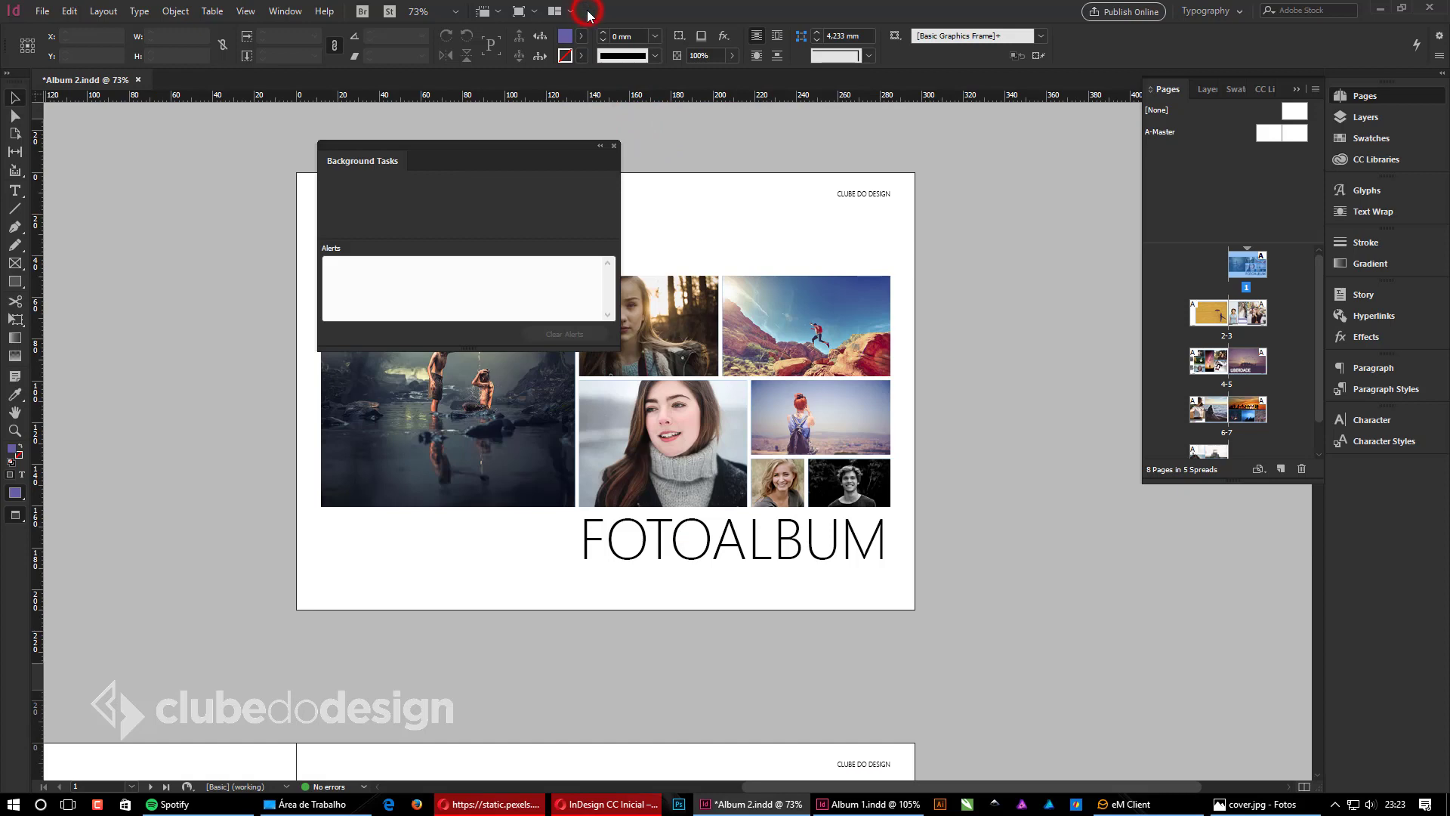
{"action": "left_click", "coordinate": [616, 145]}
Step: Switch to File Explorer, open Album 2.pdf from the desktop in Acrobat, review its pages up to page 6, and close it
{"action": "left_click", "coordinate": [307, 802]}
{"action": "double_click", "coordinate": [483, 233]}
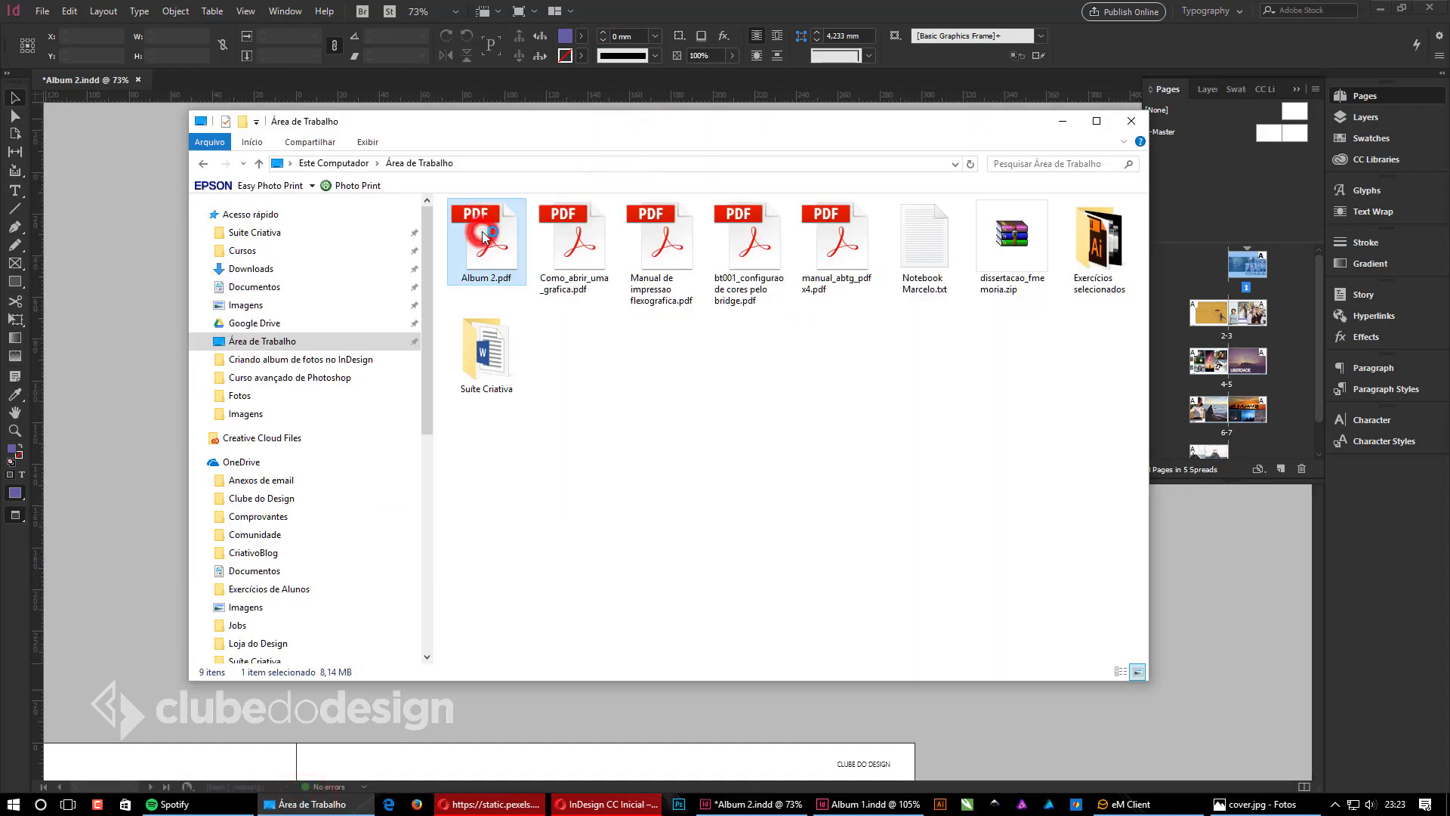
{"action": "double_click", "coordinate": [484, 237]}
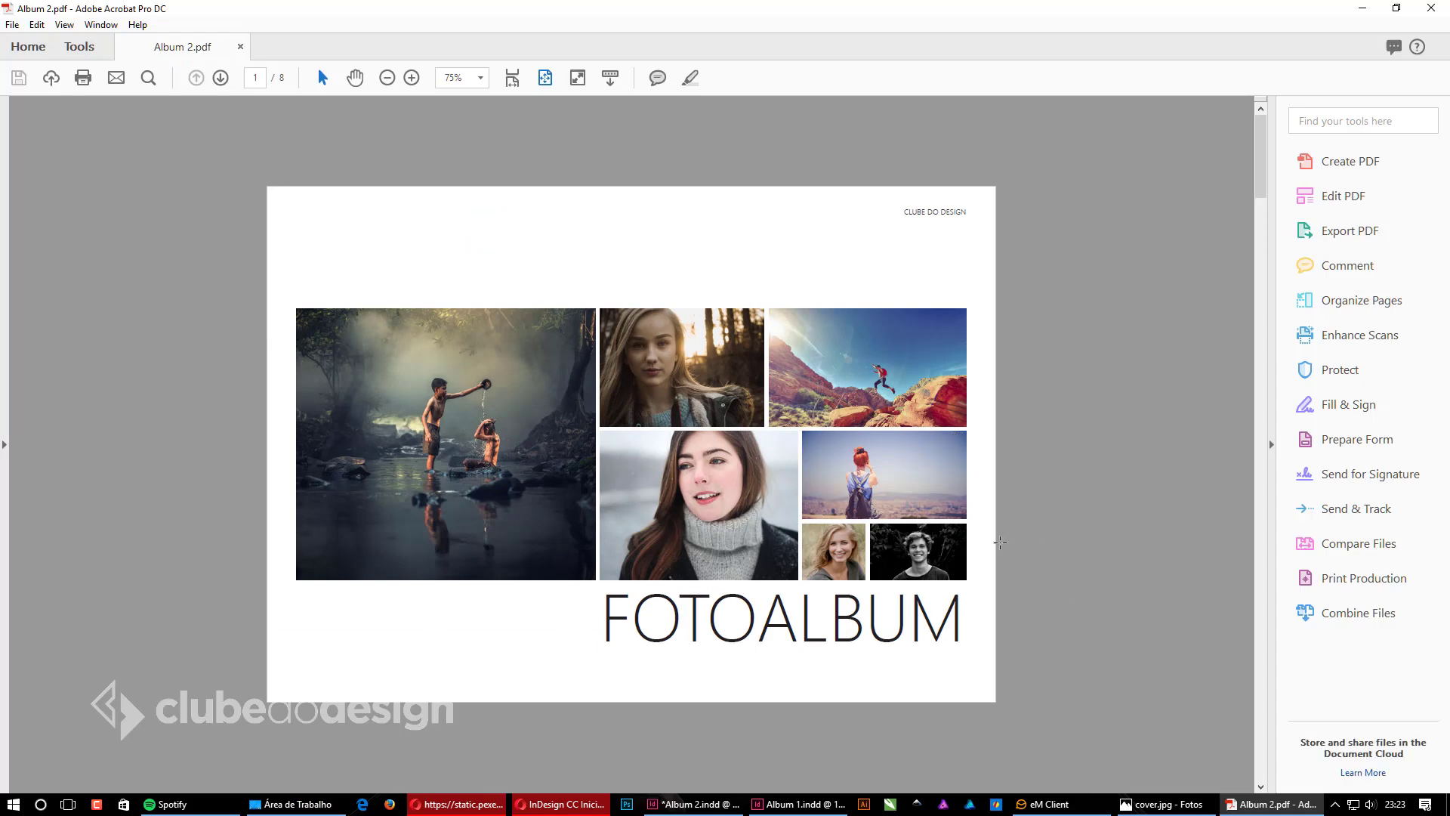
{"action": "left_click", "coordinate": [1073, 418]}
{"action": "scroll", "coordinate": [1078, 306], "scroll_direction": "down", "scroll_amount": 1}
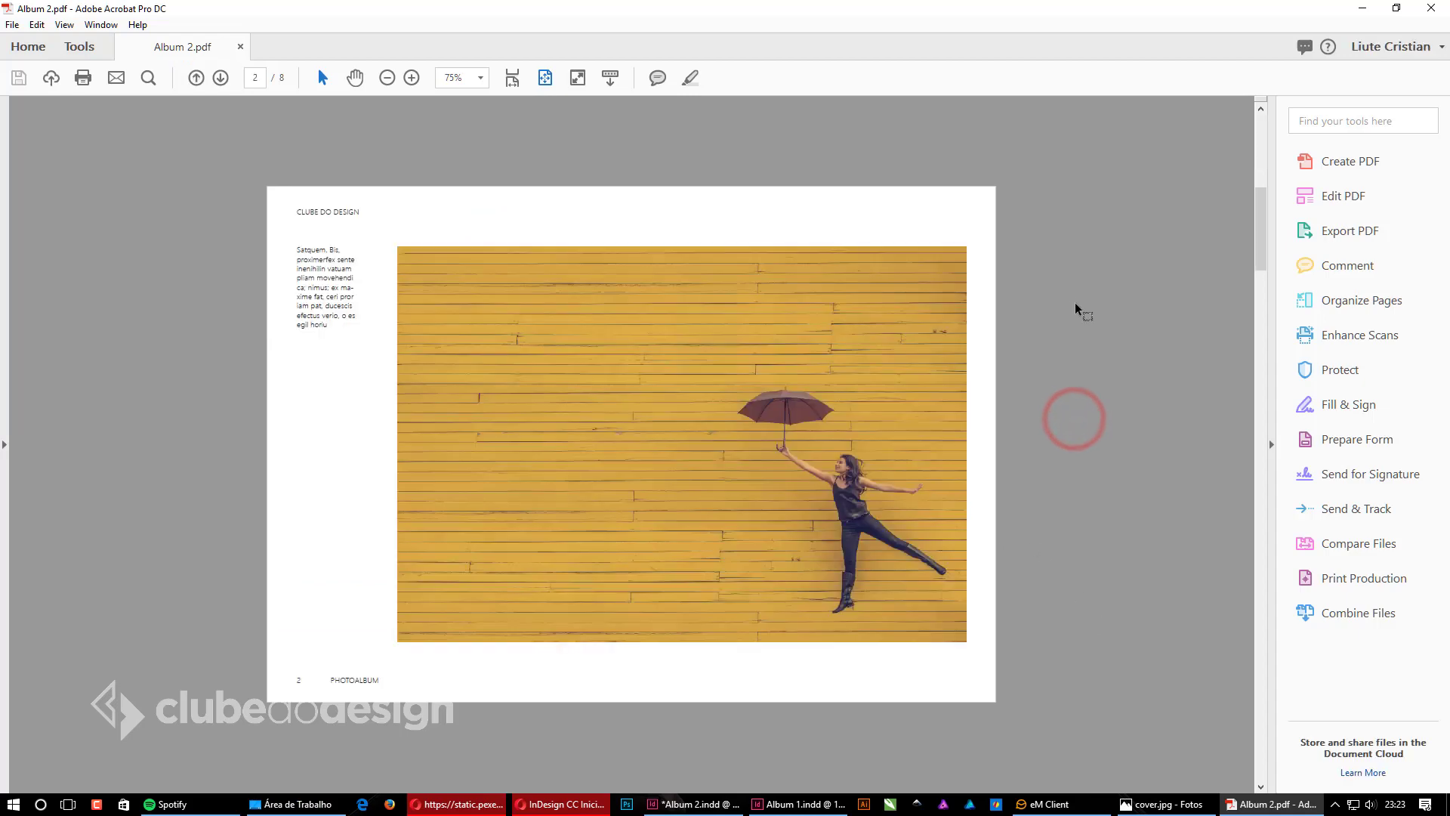
{"action": "scroll", "coordinate": [557, 411], "scroll_direction": "down", "scroll_amount": 1}
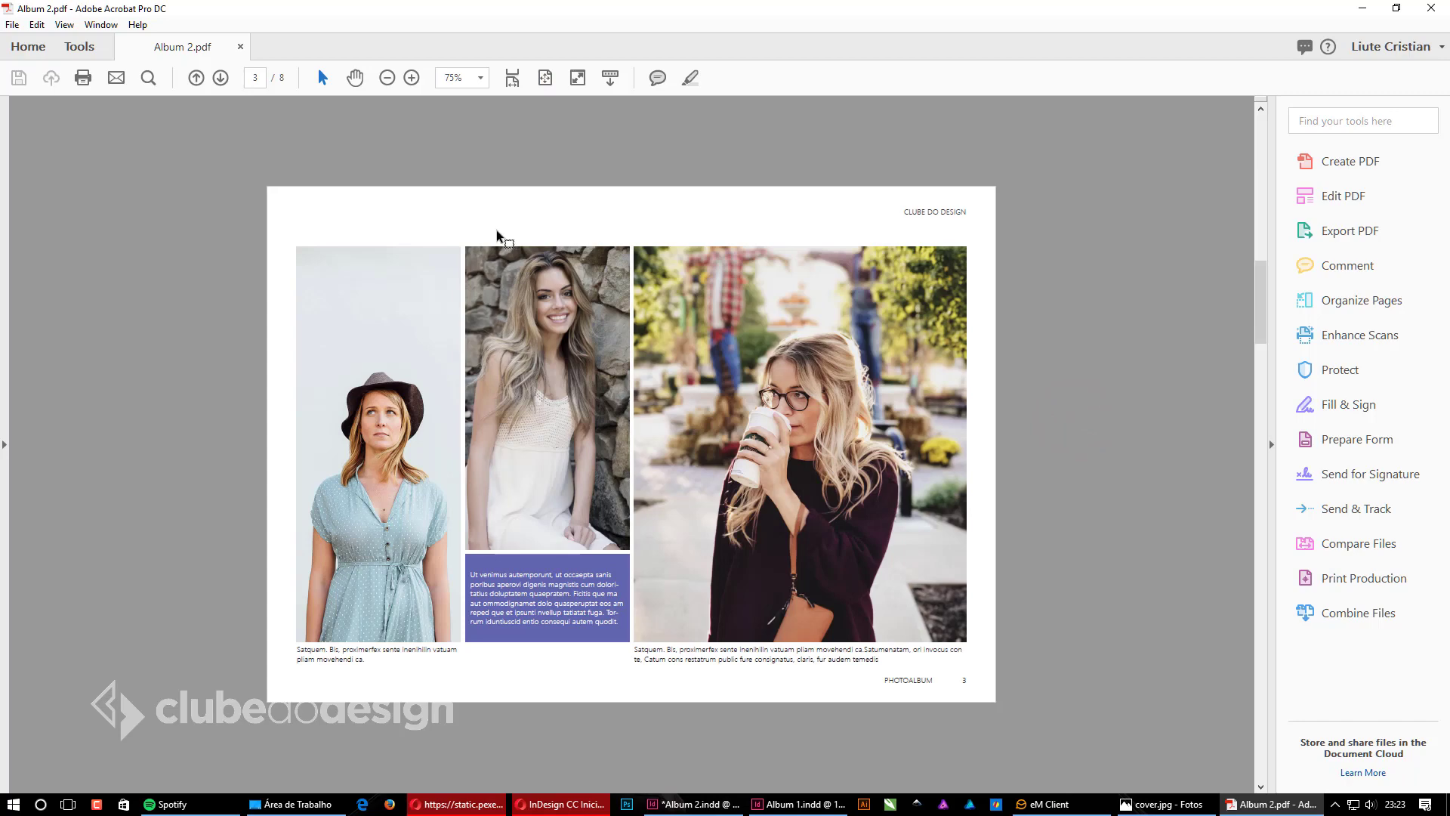
{"action": "scroll", "coordinate": [733, 487], "scroll_direction": "down", "scroll_amount": 1}
{"action": "scroll", "coordinate": [733, 487], "scroll_direction": "down", "scroll_amount": 1}
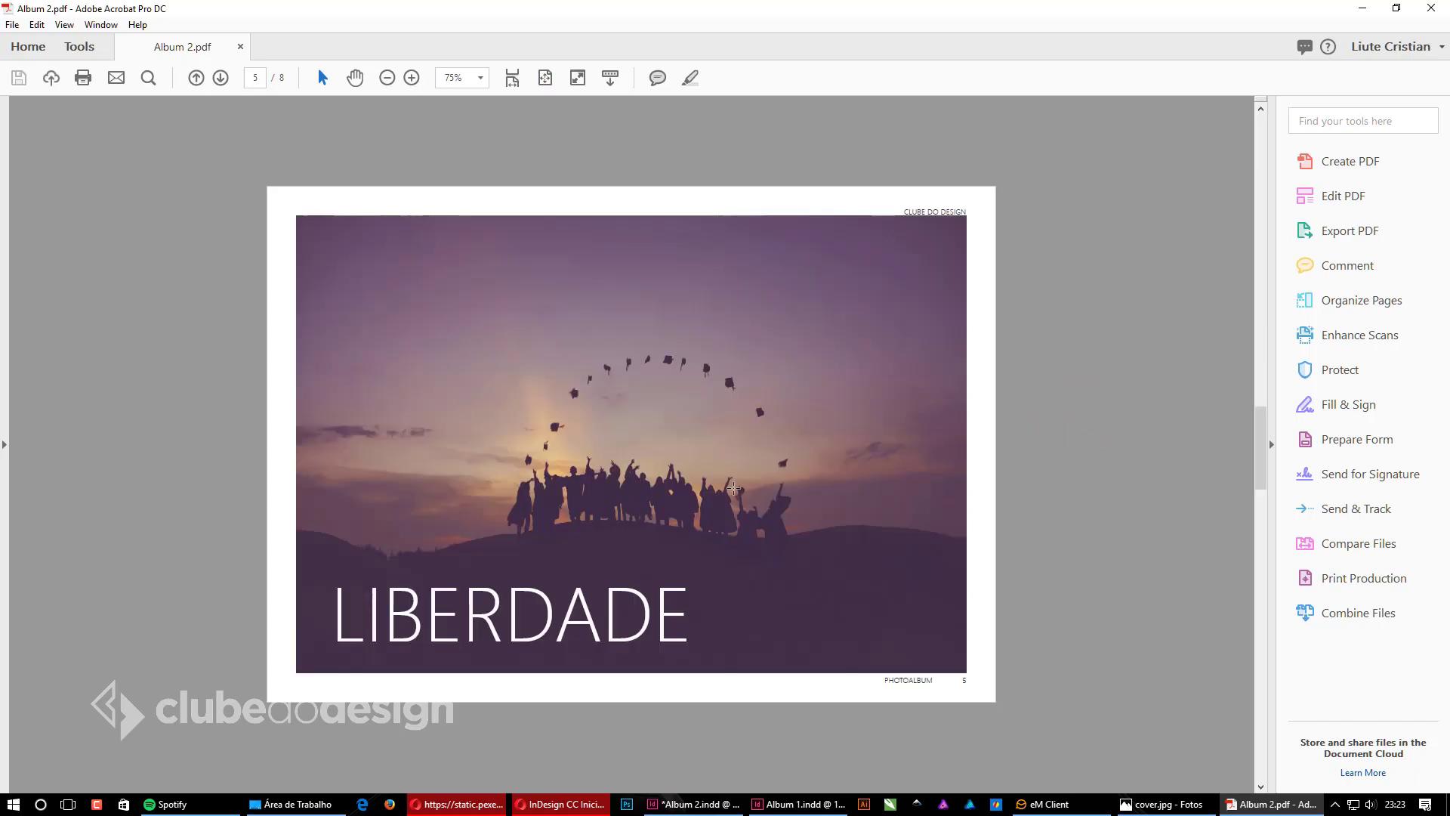
{"action": "scroll", "coordinate": [733, 487], "scroll_direction": "down", "scroll_amount": 1}
{"action": "left_click", "coordinate": [1439, 8]}
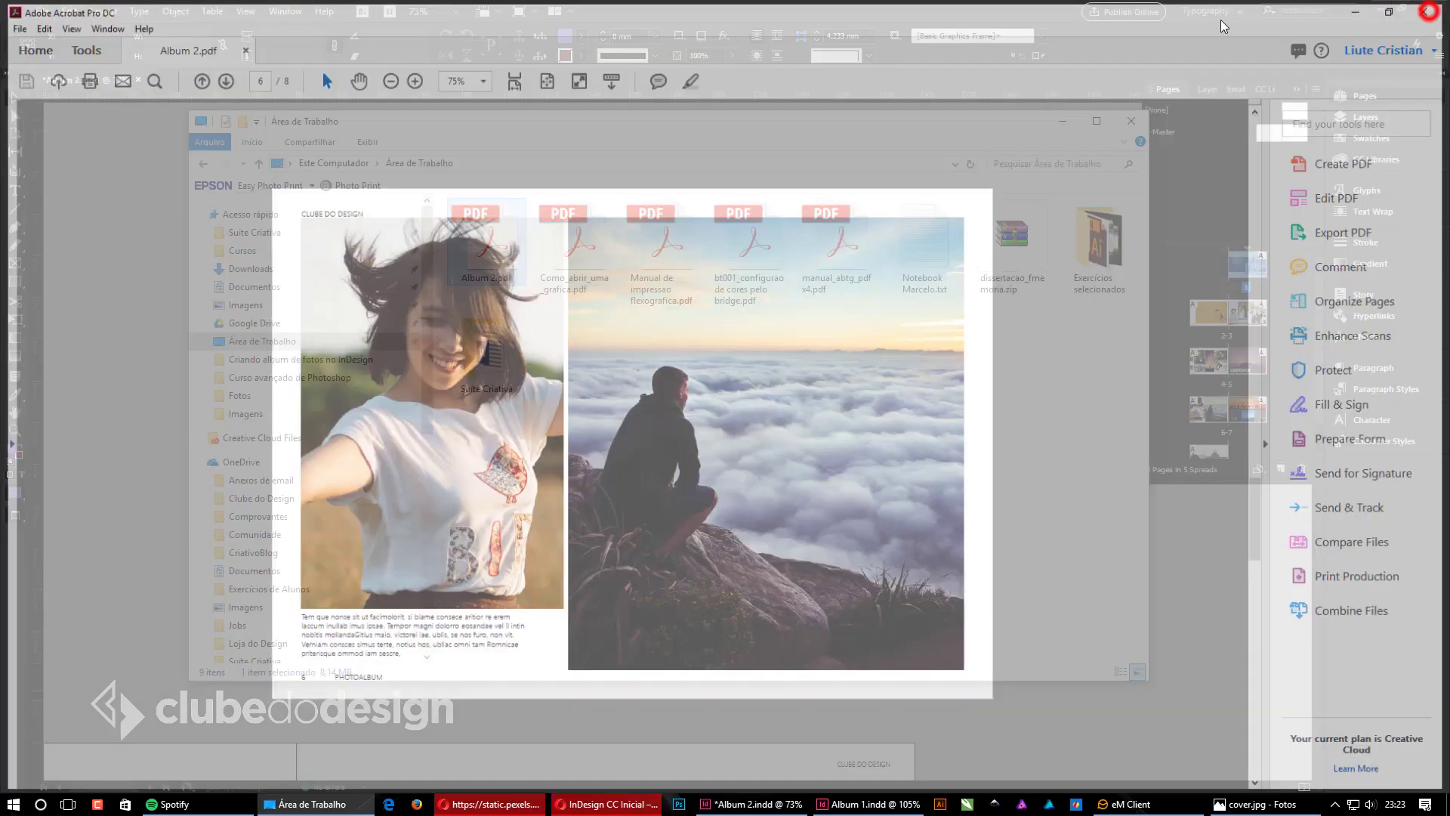
Step: Switch to InDesign and export all album pages to the desktop as Album 2A.pdf with the Smallest File Size preset
{"action": "left_click", "coordinate": [693, 359]}
{"action": "left_click", "coordinate": [1245, 576]}
{"action": "key", "text": "ctrl+e"}
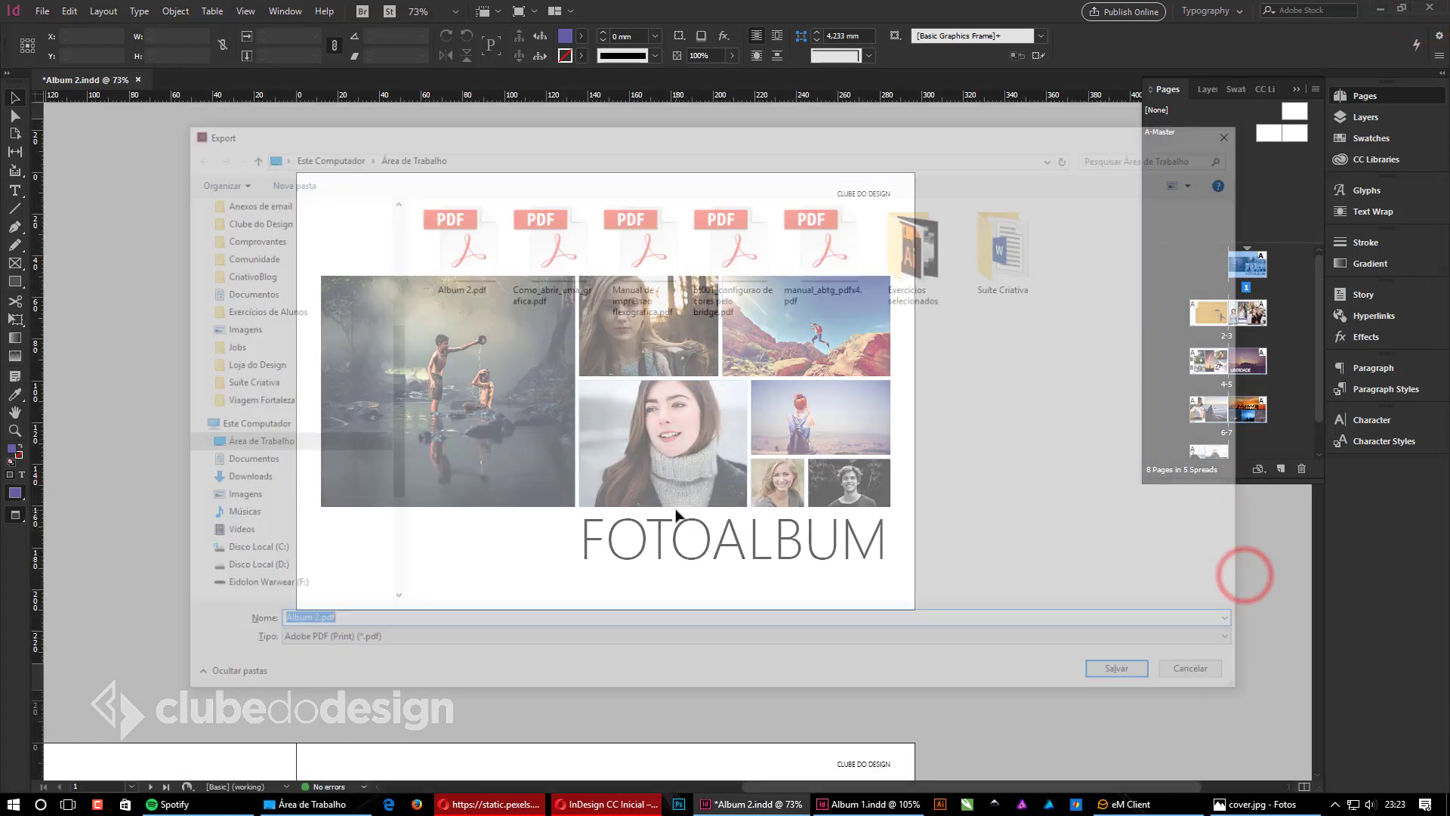
{"action": "left_click", "coordinate": [310, 623]}
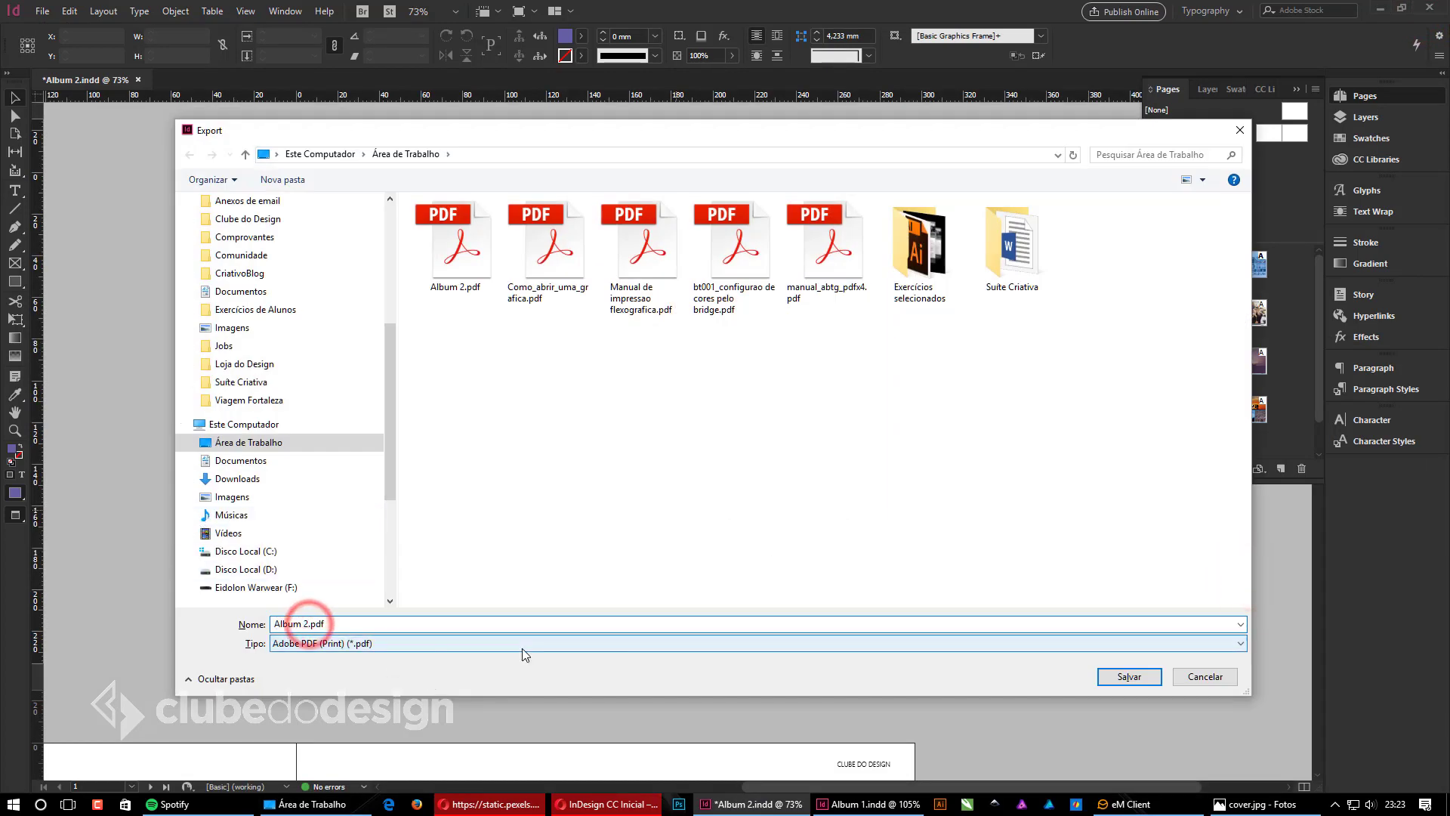
{"action": "type", "text": "A"}
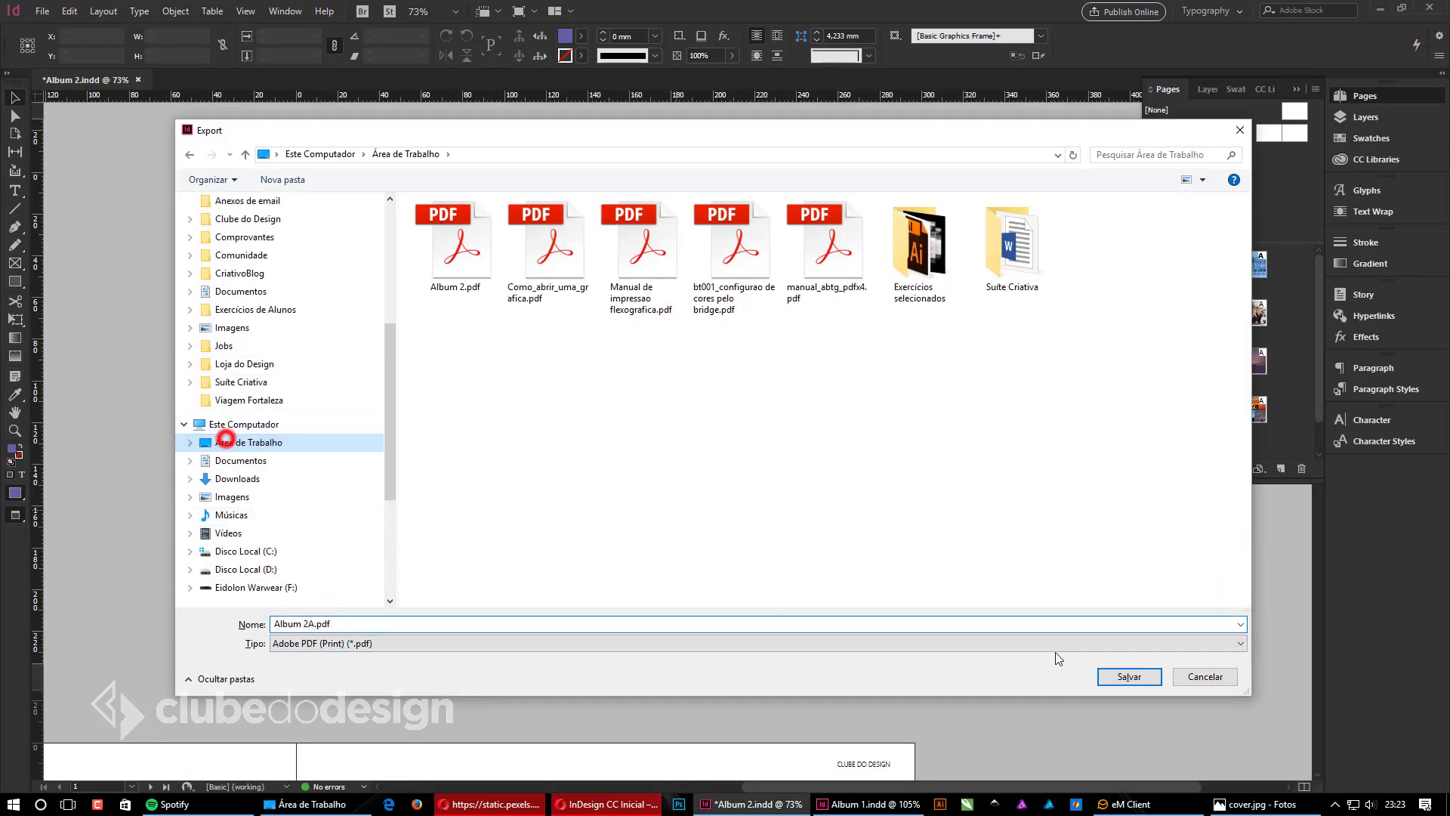
{"action": "left_click", "coordinate": [1142, 677]}
{"action": "left_click", "coordinate": [632, 176]}
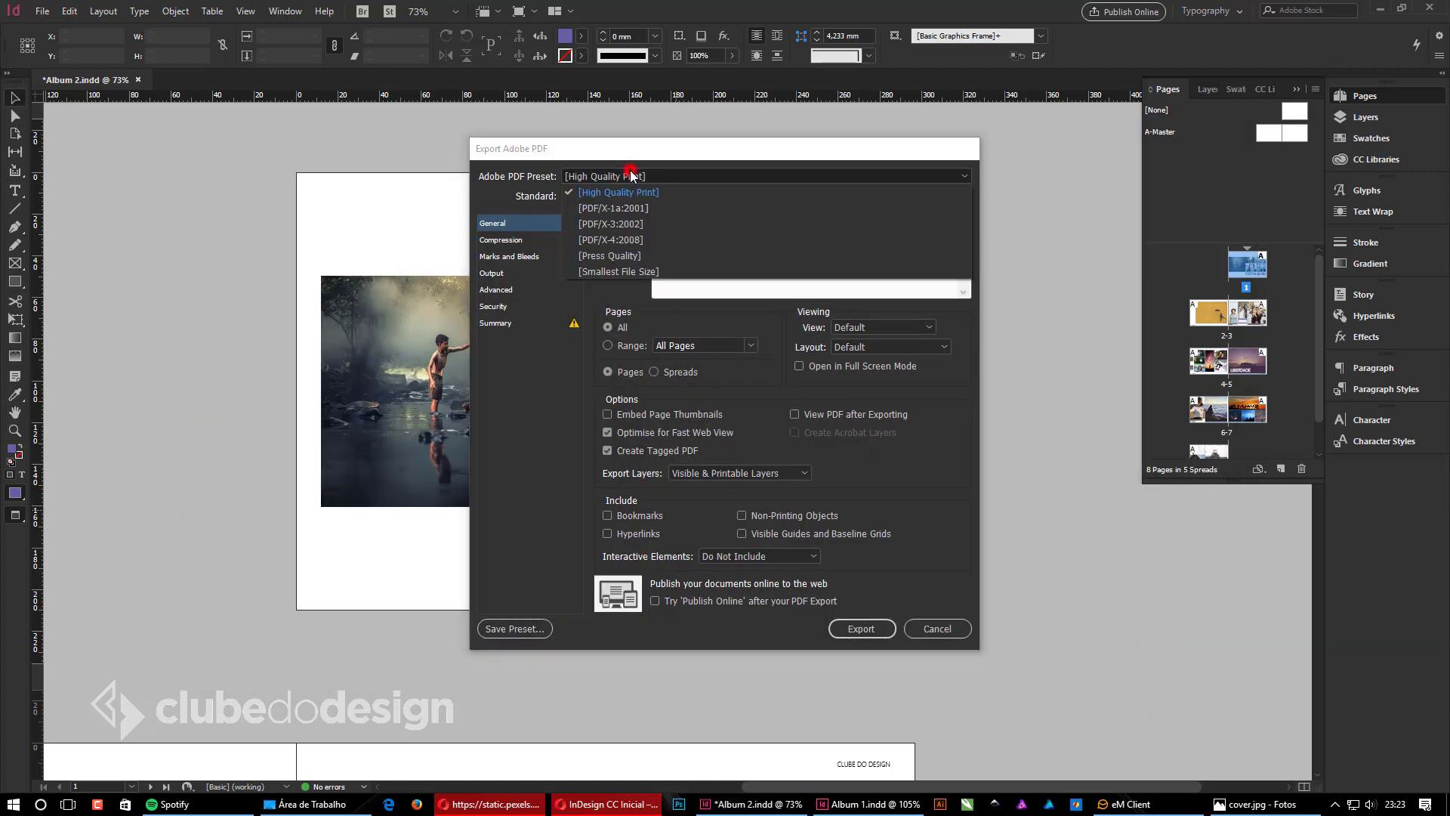
{"action": "left_click", "coordinate": [642, 268]}
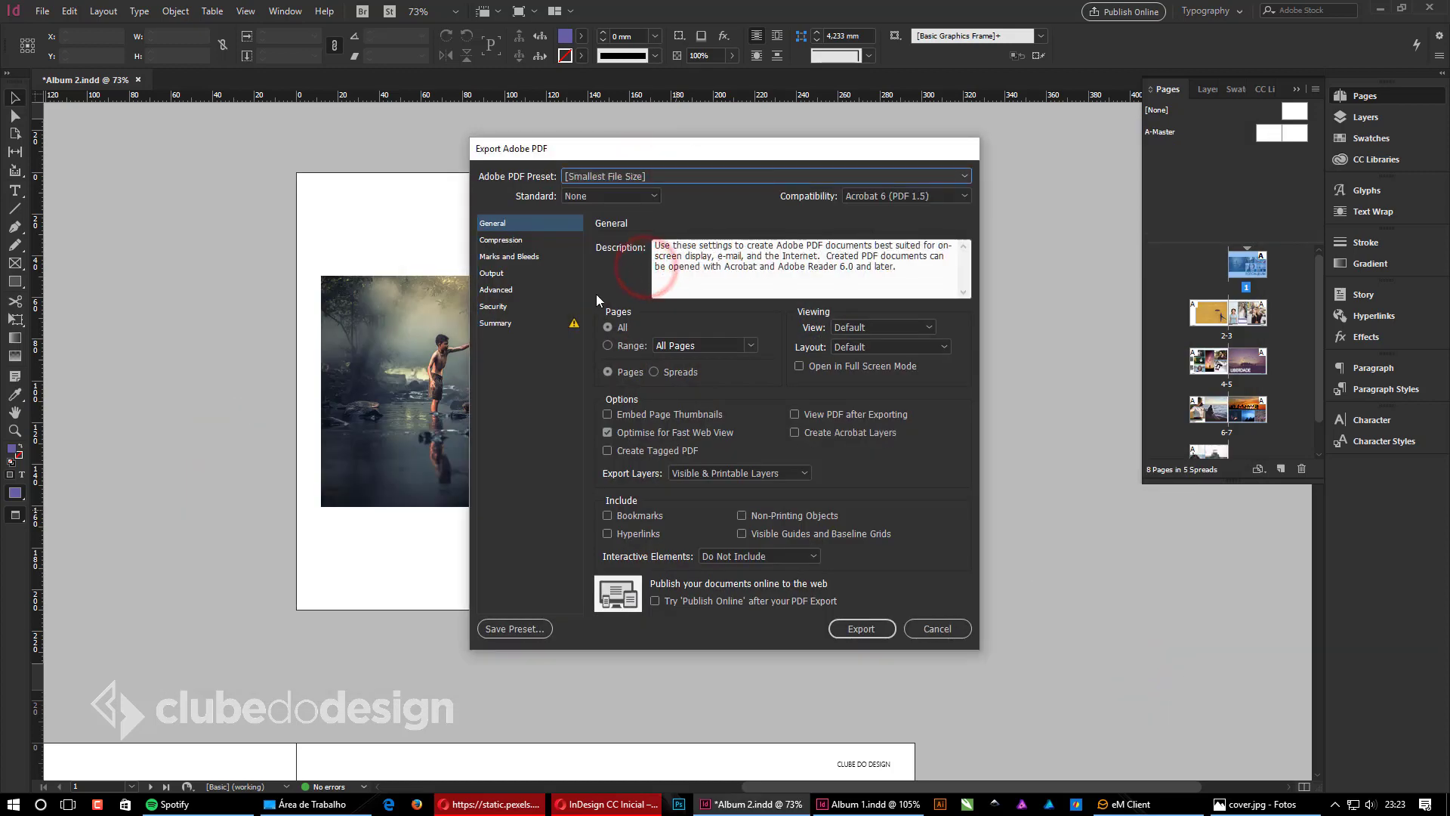
{"action": "left_click", "coordinate": [858, 629]}
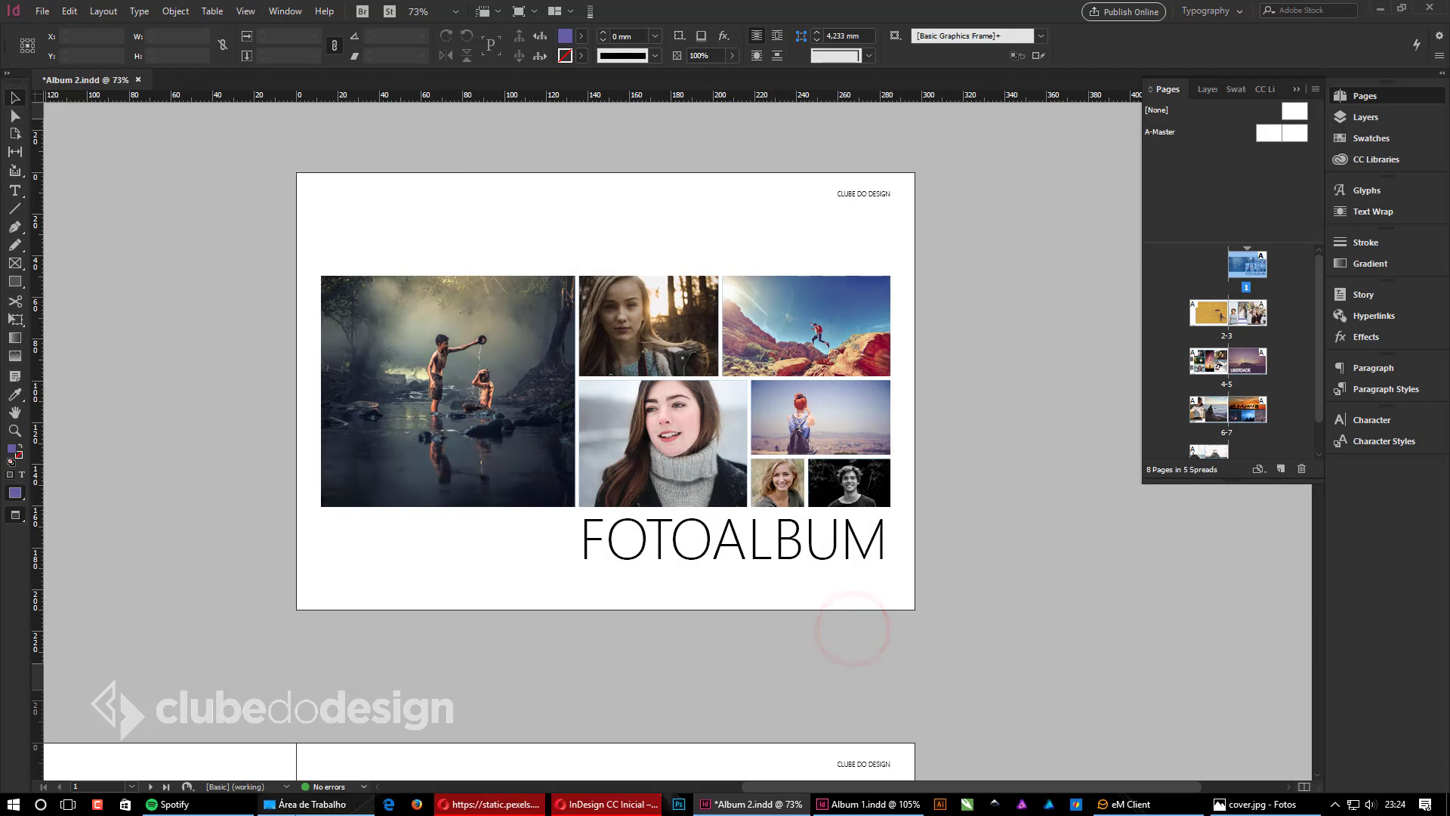
Step: Switch to File Explorer and compare the file sizes of Album 2A.pdf and Album 2.pdf on the desktop
{"action": "left_click", "coordinate": [276, 804]}
{"action": "left_click", "coordinate": [584, 481]}
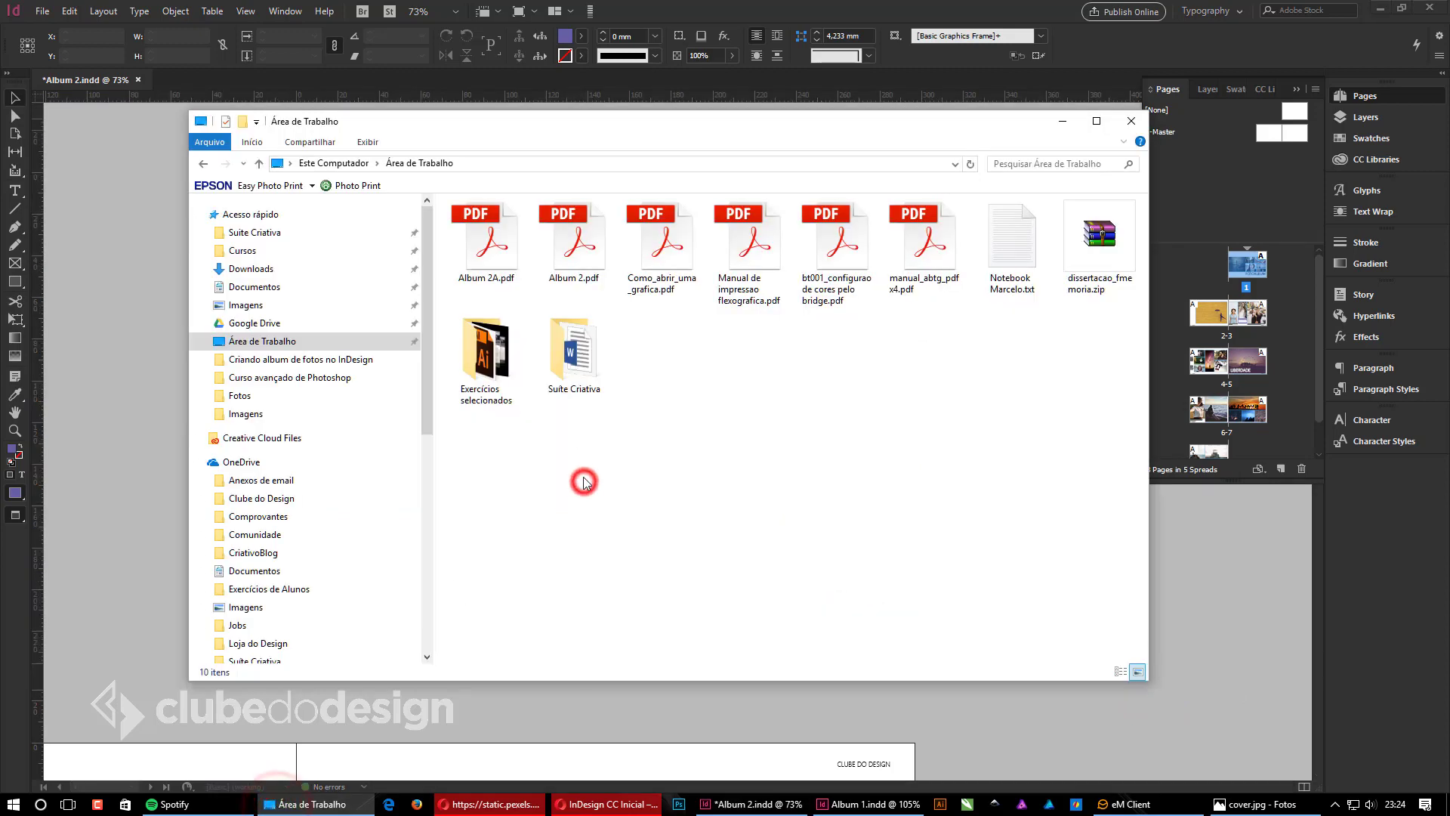
{"action": "left_click", "coordinate": [482, 242]}
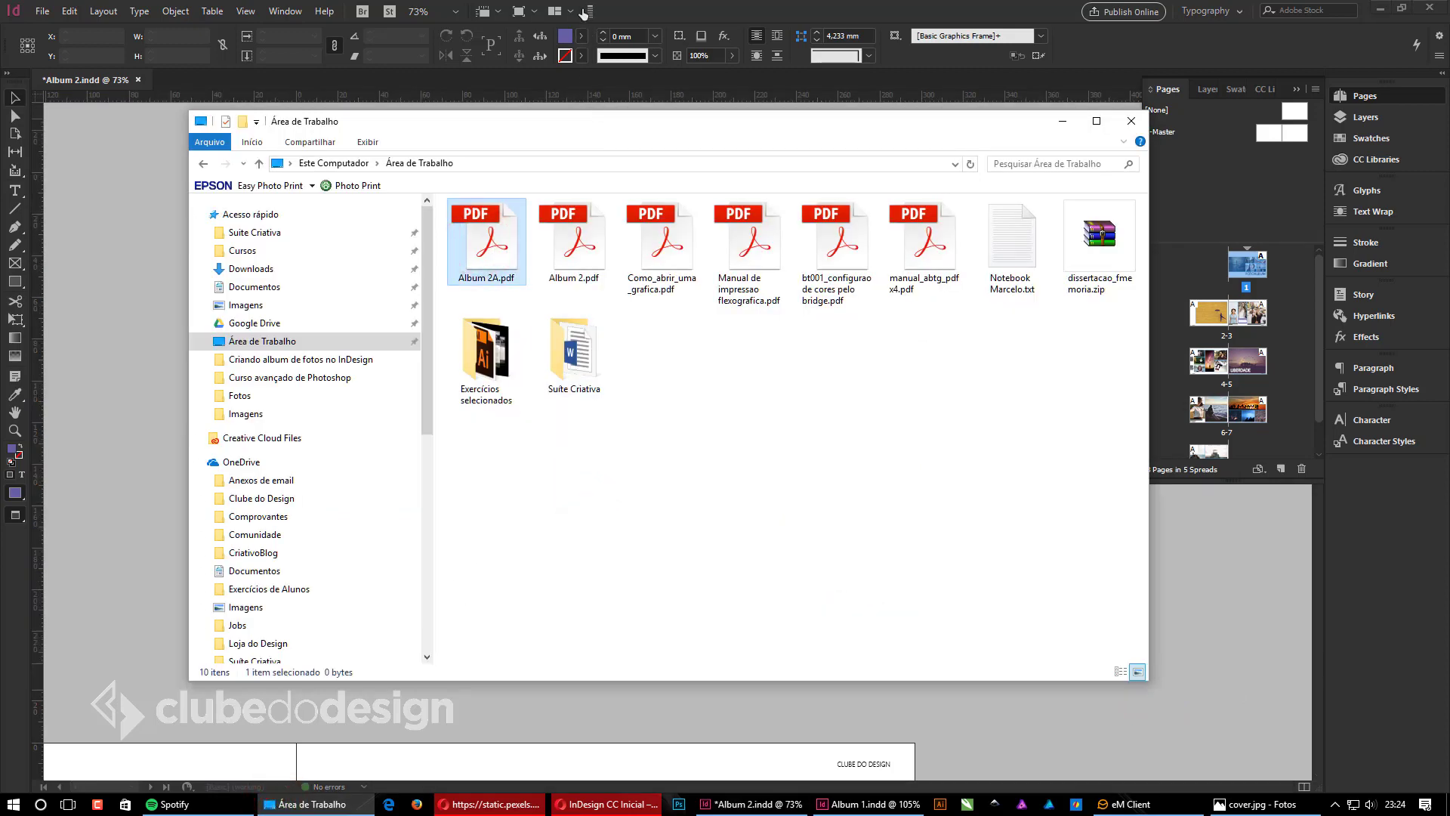
{"action": "left_click", "coordinate": [1191, 582]}
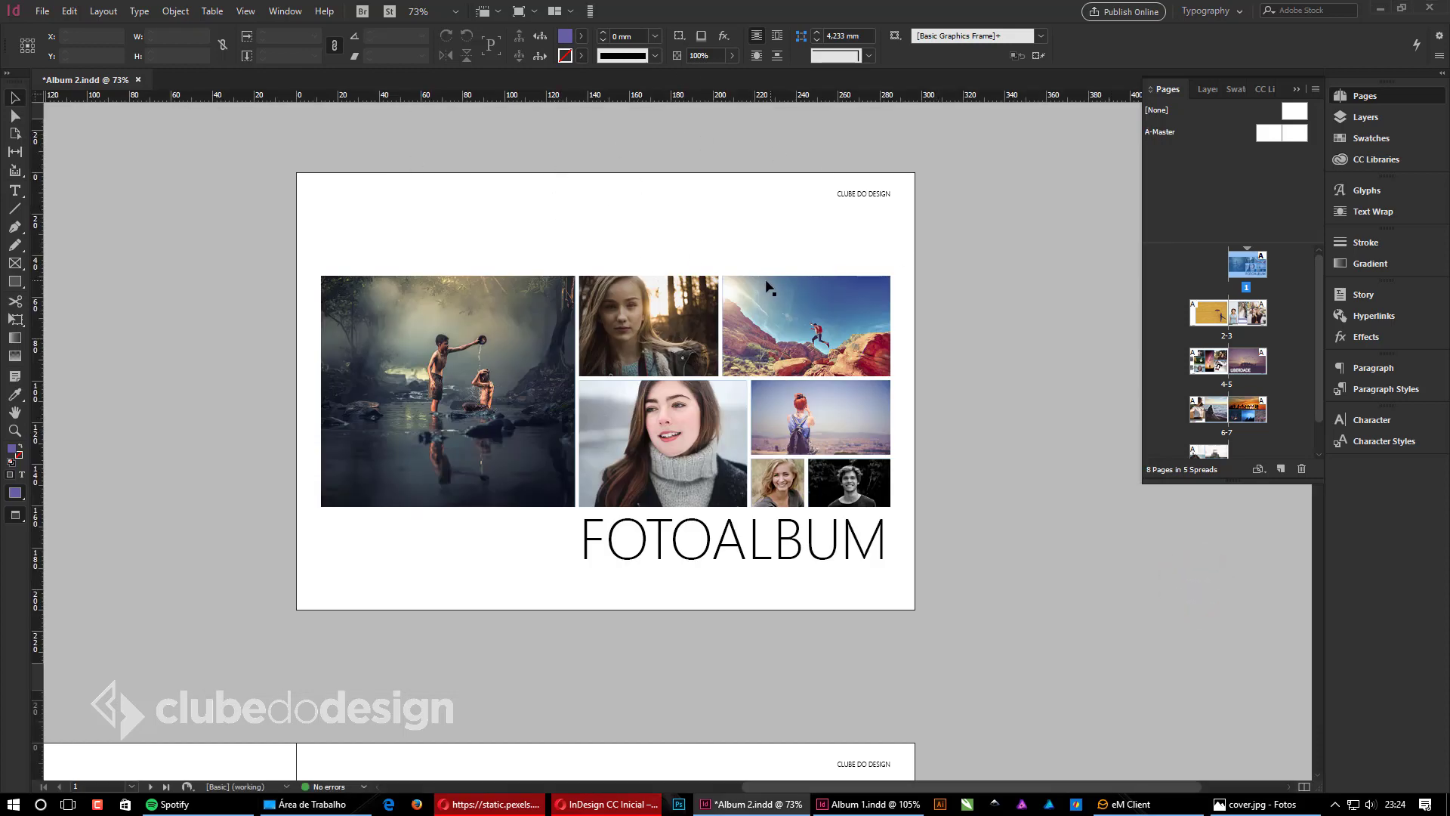
{"action": "scroll", "coordinate": [607, 332], "scroll_direction": "up", "scroll_amount": 1}
{"action": "scroll", "coordinate": [477, 351], "scroll_direction": "down", "scroll_amount": 8}
{"action": "left_click_drag", "start_coordinate": [251, 506], "coordinate": [618, 386]}
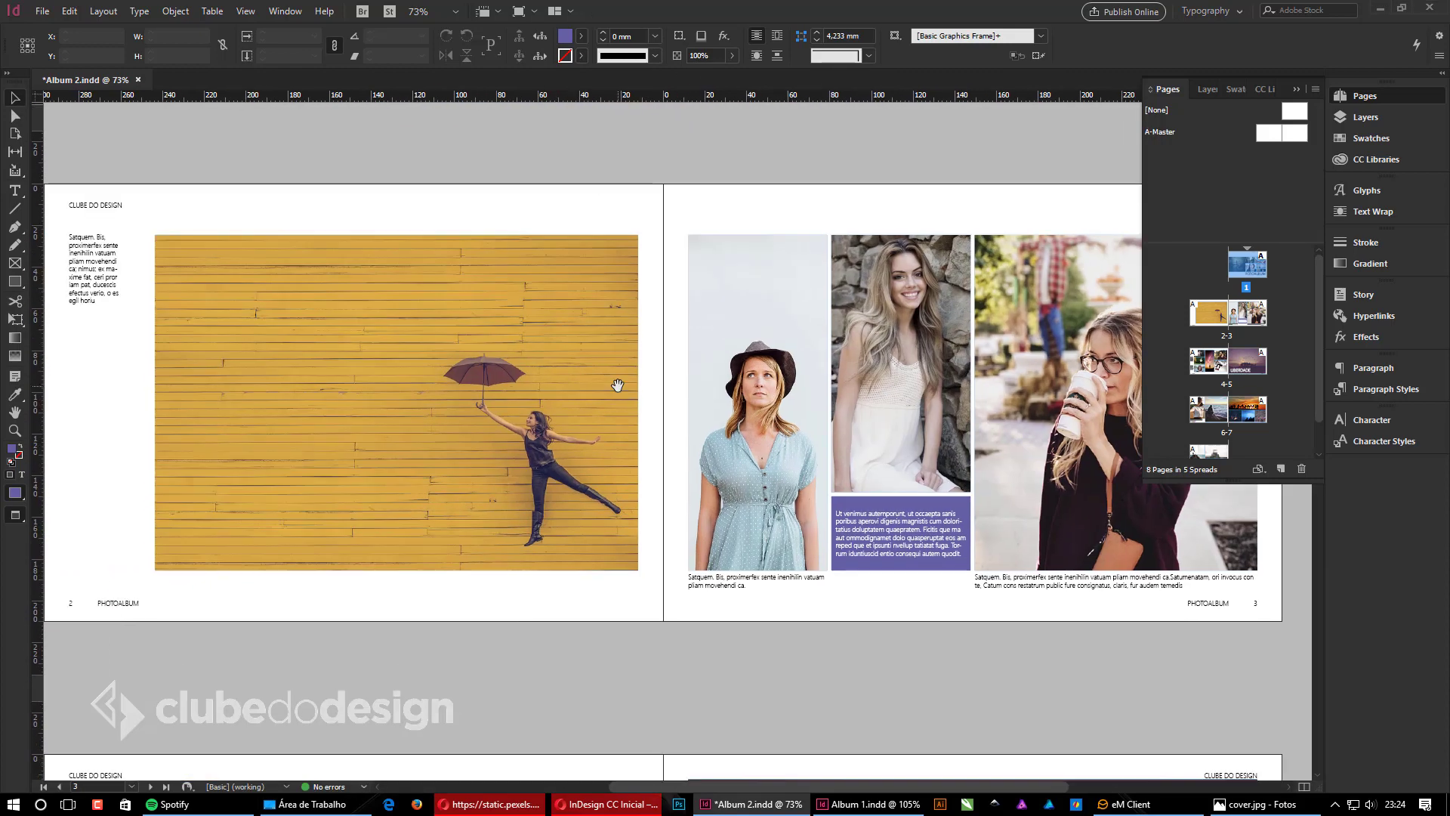
{"action": "left_click", "coordinate": [312, 805]}
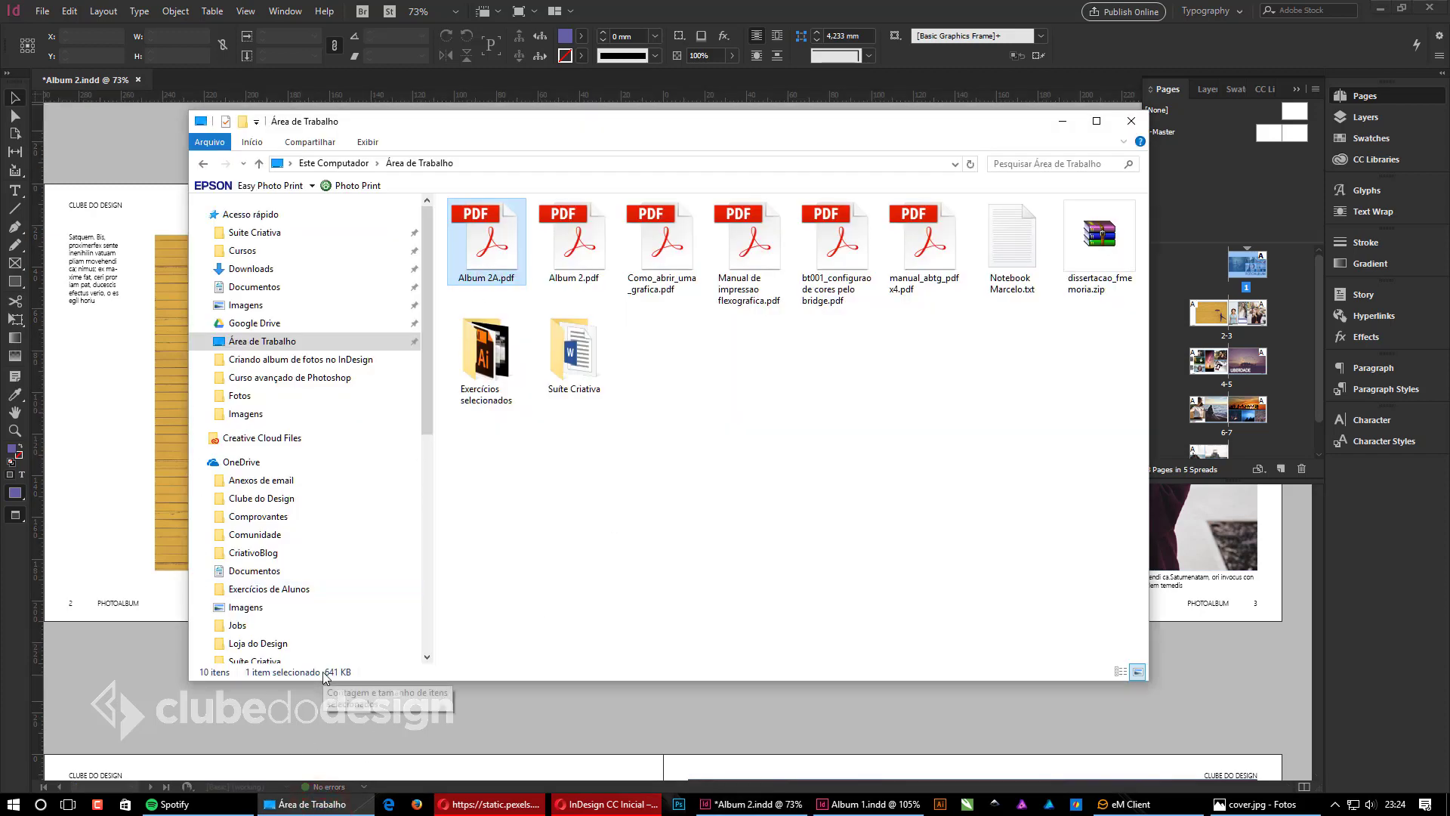
{"action": "left_click", "coordinate": [563, 279]}
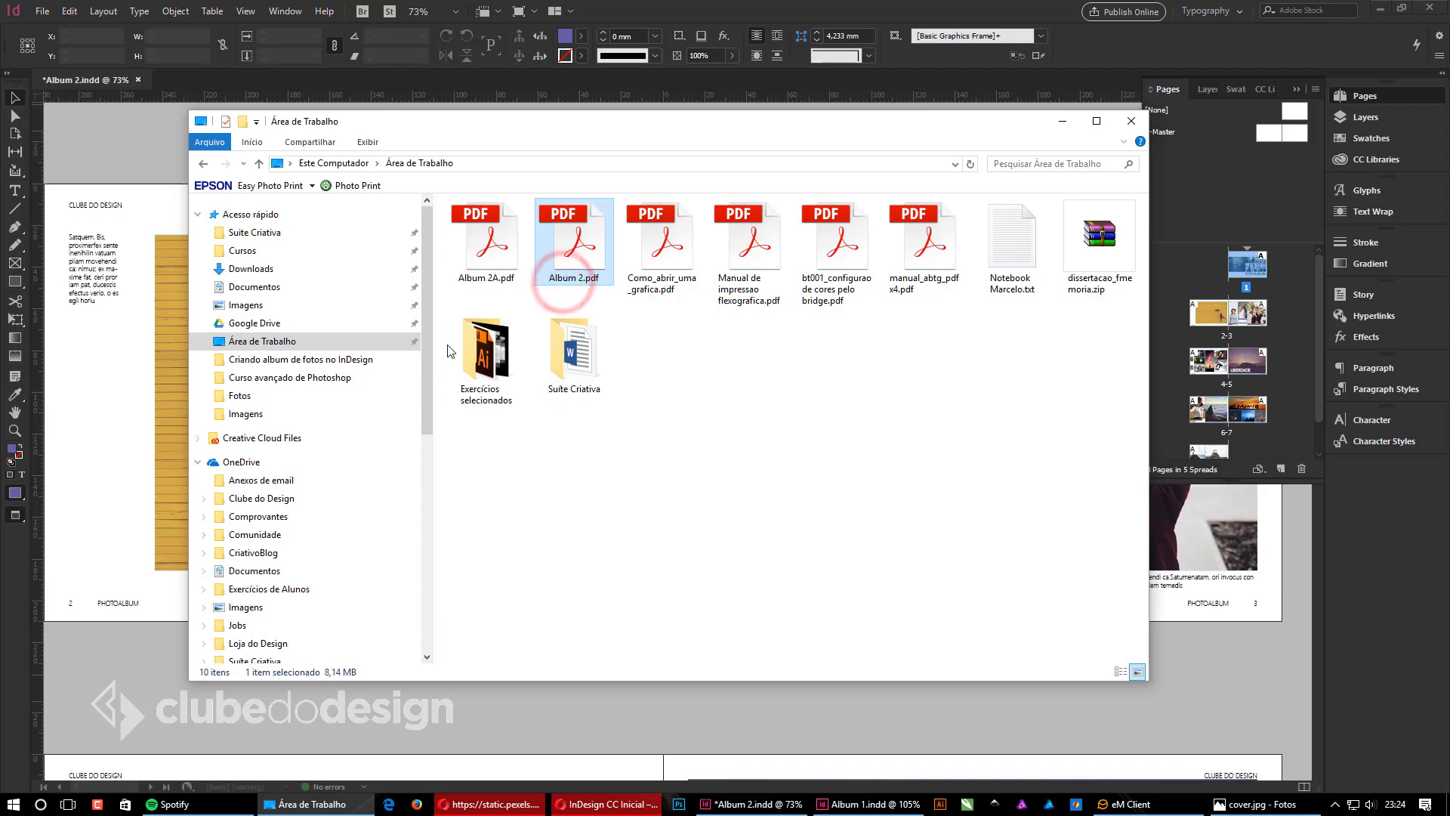
Step: Open Album 2A.pdf in Acrobat, inspect the image quality of the cover photos and the last page up close, and close it
{"action": "double_click", "coordinate": [487, 269]}
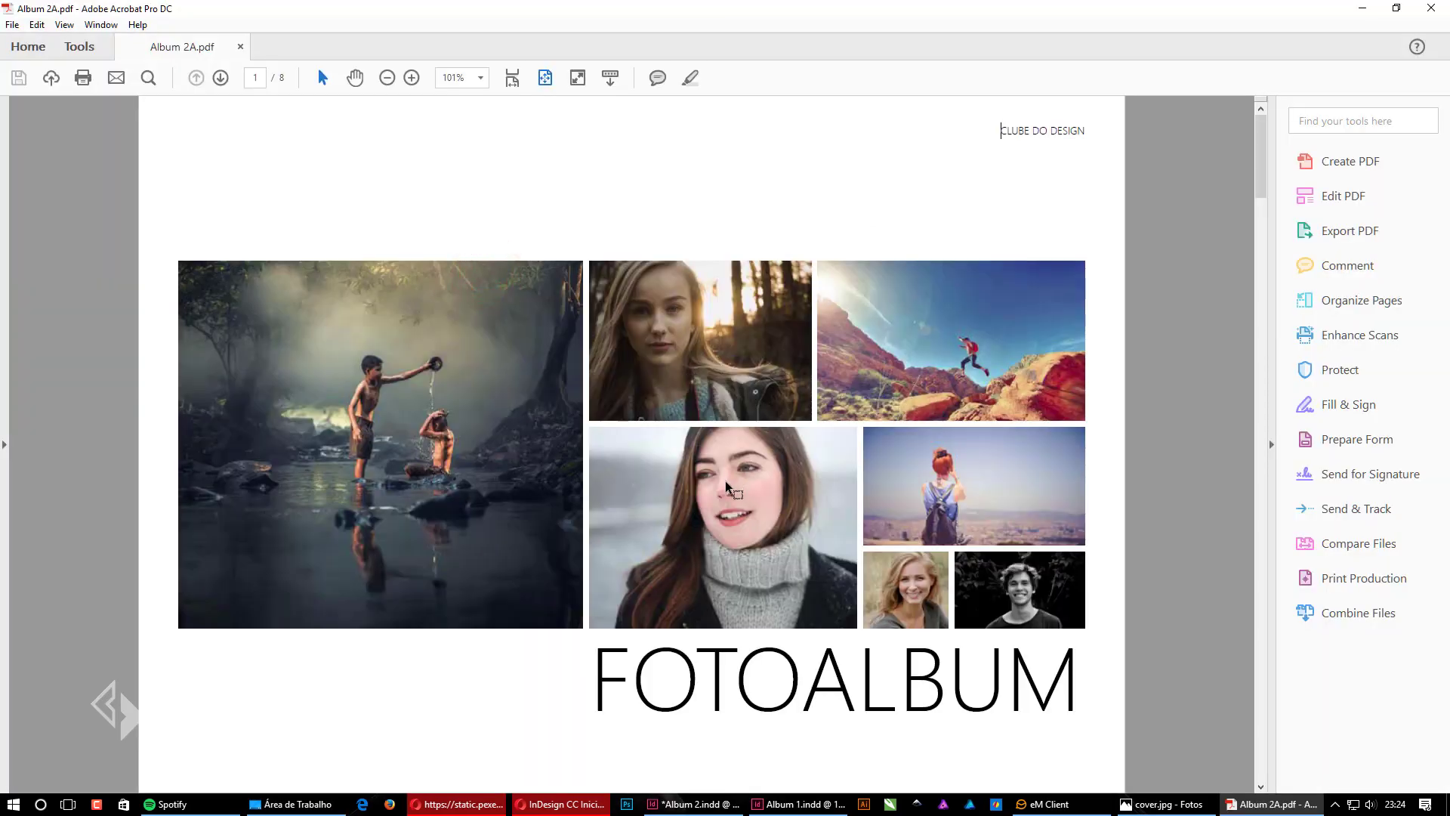
{"action": "scroll", "coordinate": [732, 487], "scroll_direction": "up", "scroll_amount": 5}
{"action": "scroll", "coordinate": [728, 487], "scroll_direction": "up", "scroll_amount": 4}
{"action": "scroll", "coordinate": [676, 516], "scroll_direction": "up", "scroll_amount": 5}
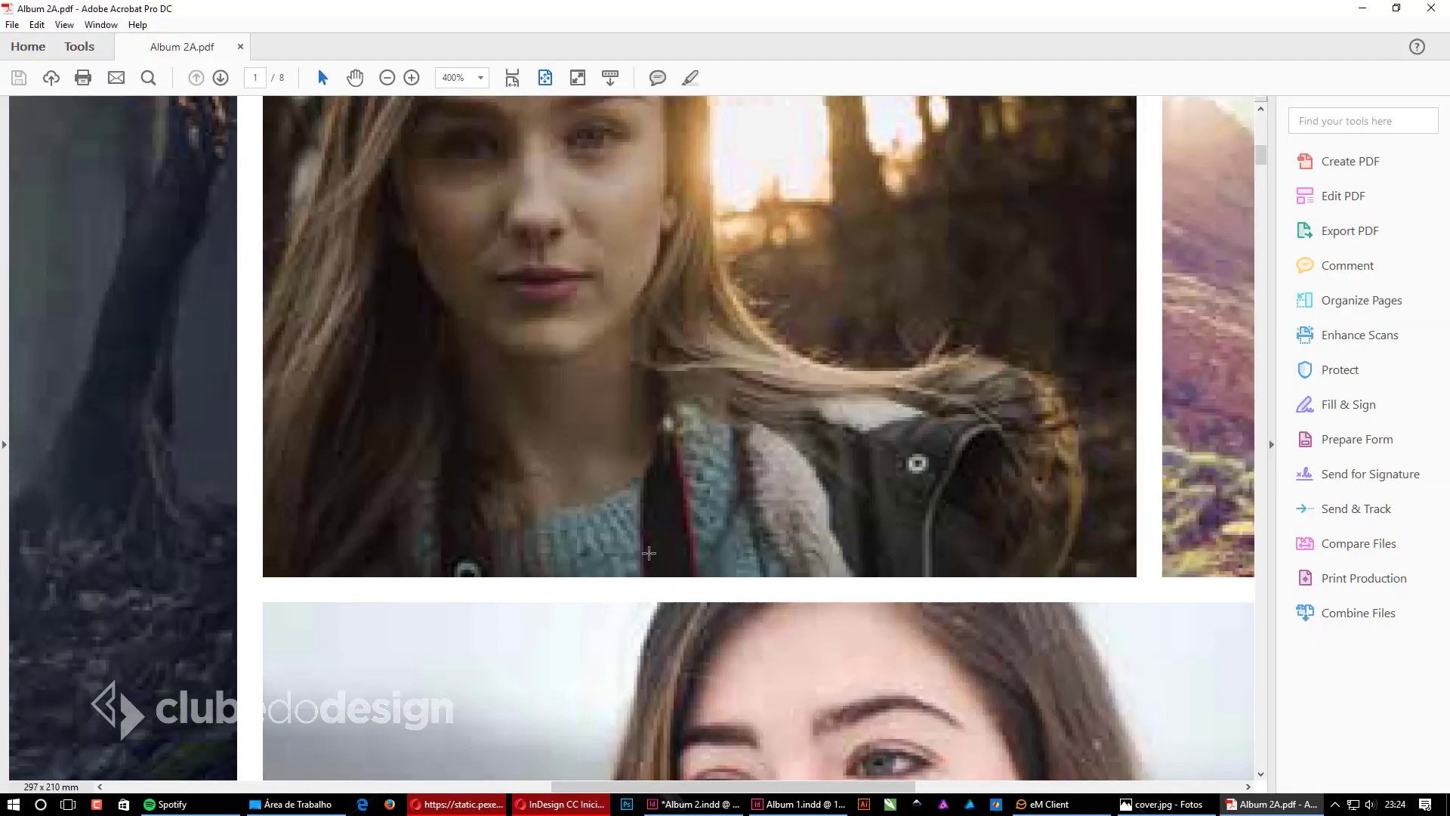
{"action": "scroll", "coordinate": [663, 444], "scroll_direction": "down", "scroll_amount": 5}
{"action": "key", "text": "End"}
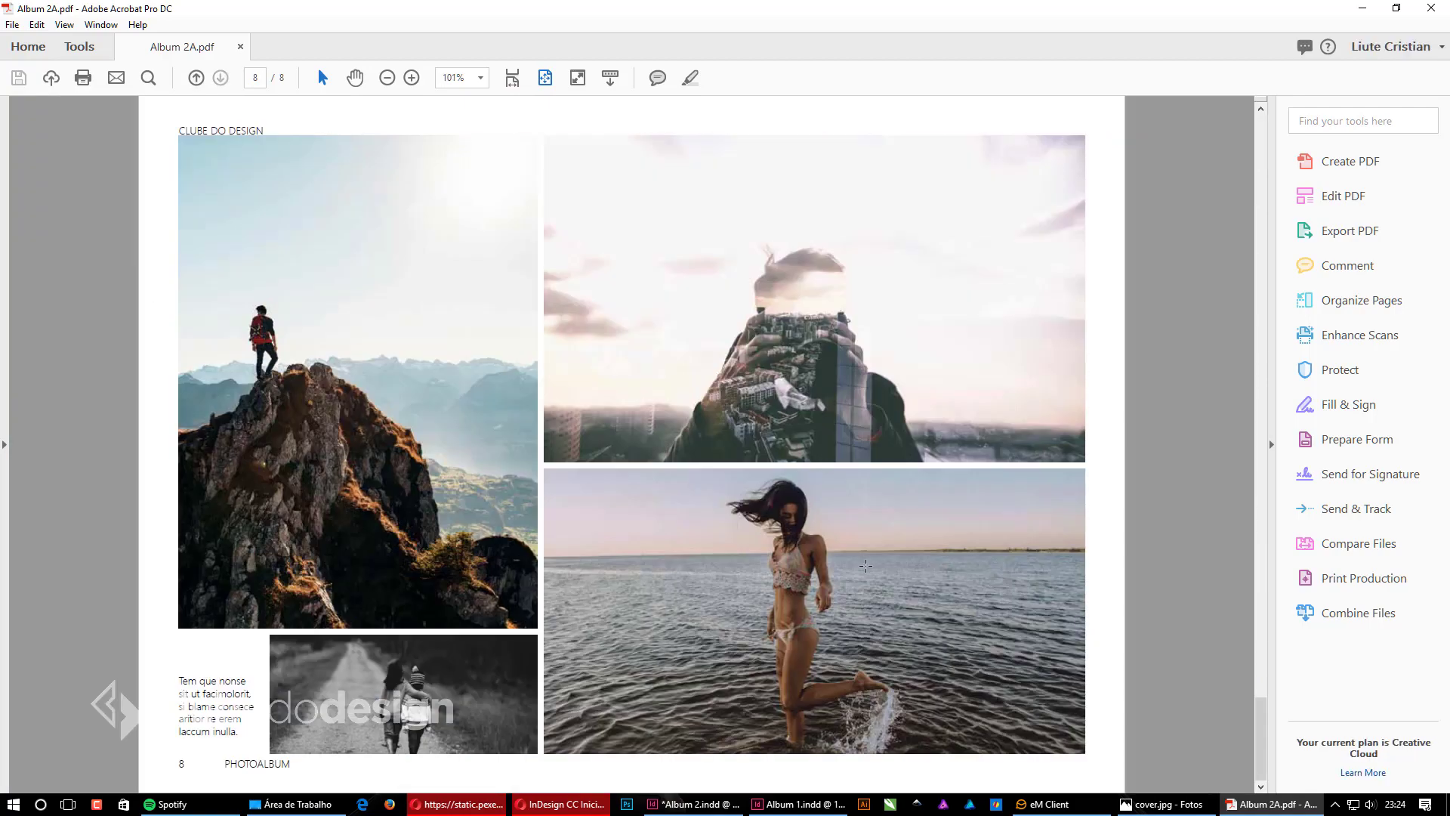
{"action": "scroll", "coordinate": [865, 565], "scroll_direction": "up", "scroll_amount": 7}
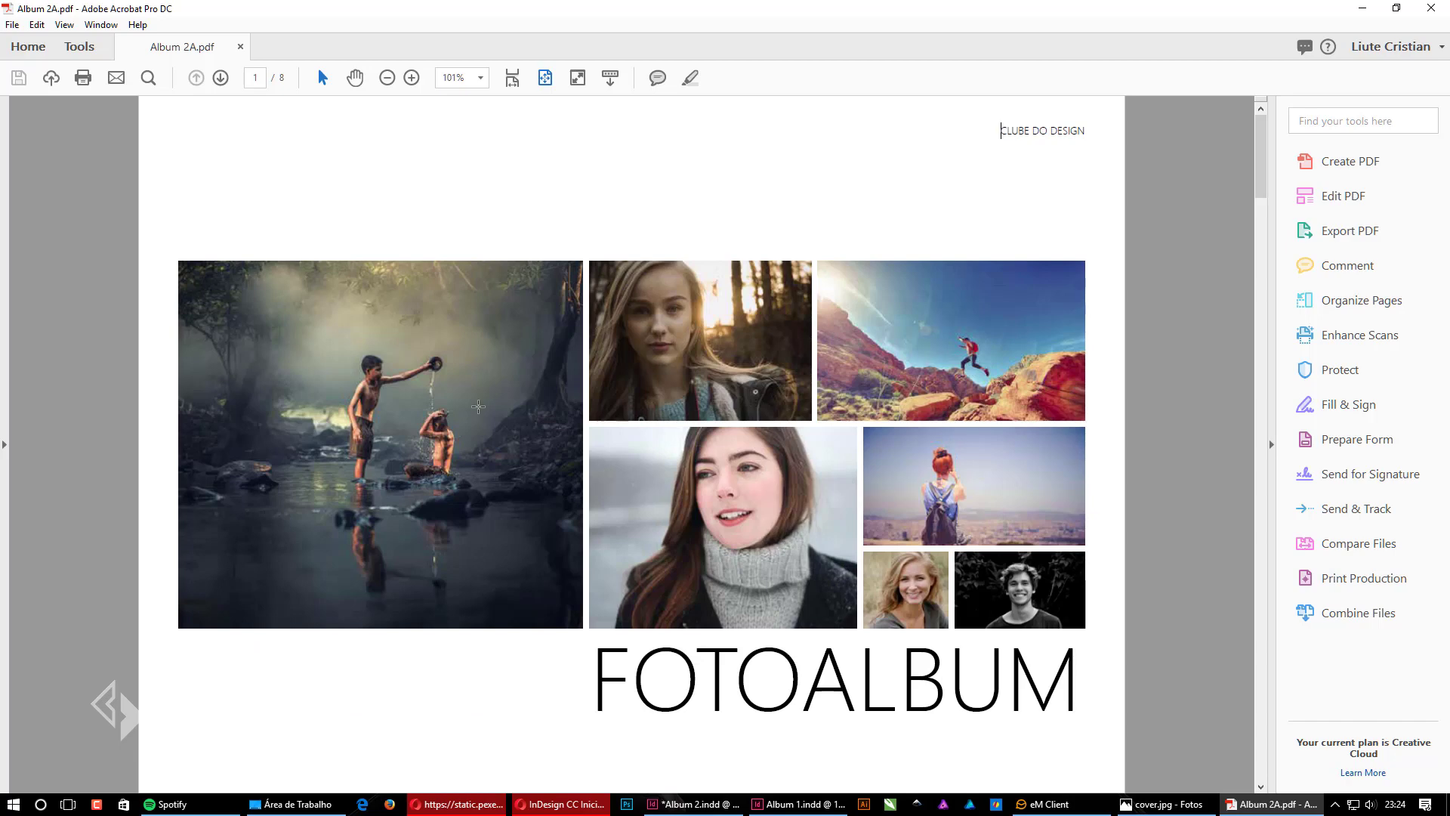
{"action": "scroll", "coordinate": [478, 407], "scroll_direction": "up", "scroll_amount": 8}
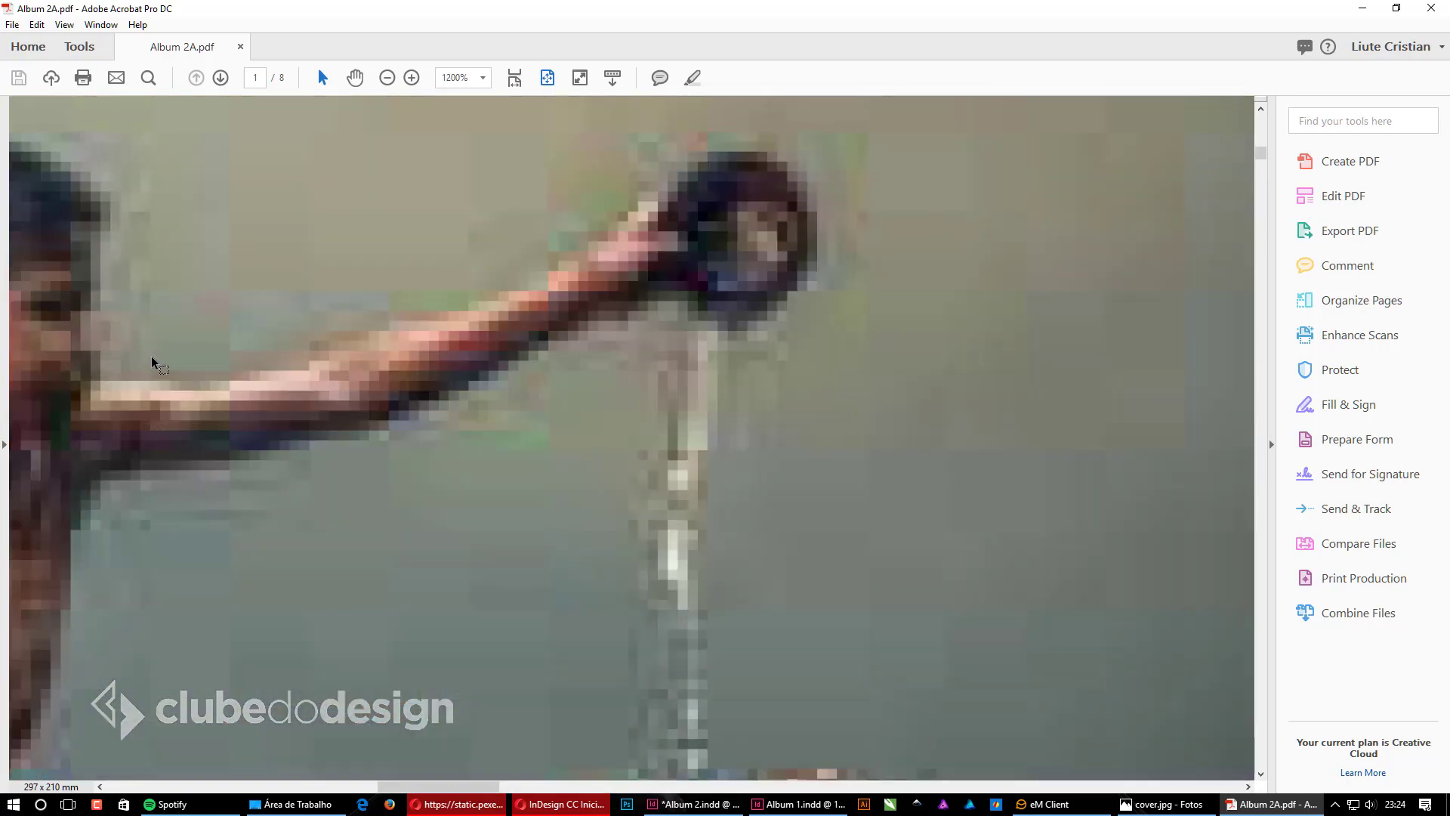
{"action": "key", "text": "ctrl+0"}
{"action": "left_click", "coordinate": [1430, 7]}
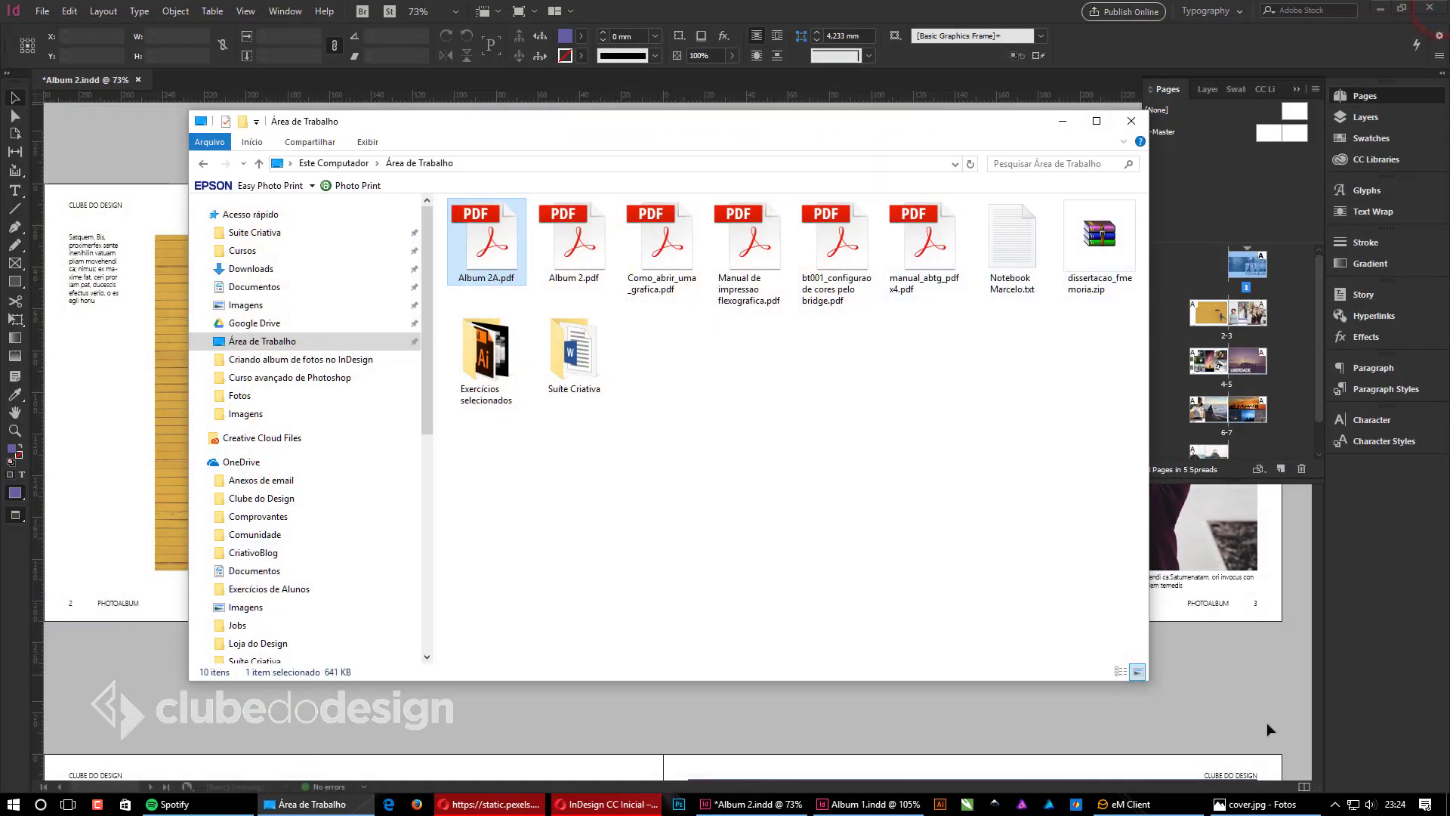
Step: Switch to InDesign and try the Spreads option in the PDF export settings for replacing Album 2A.pdf
{"action": "left_click", "coordinate": [1282, 706]}
{"action": "left_click_drag", "start_coordinate": [820, 485], "coordinate": [536, 495]}
{"action": "key", "text": "ctrl+e"}
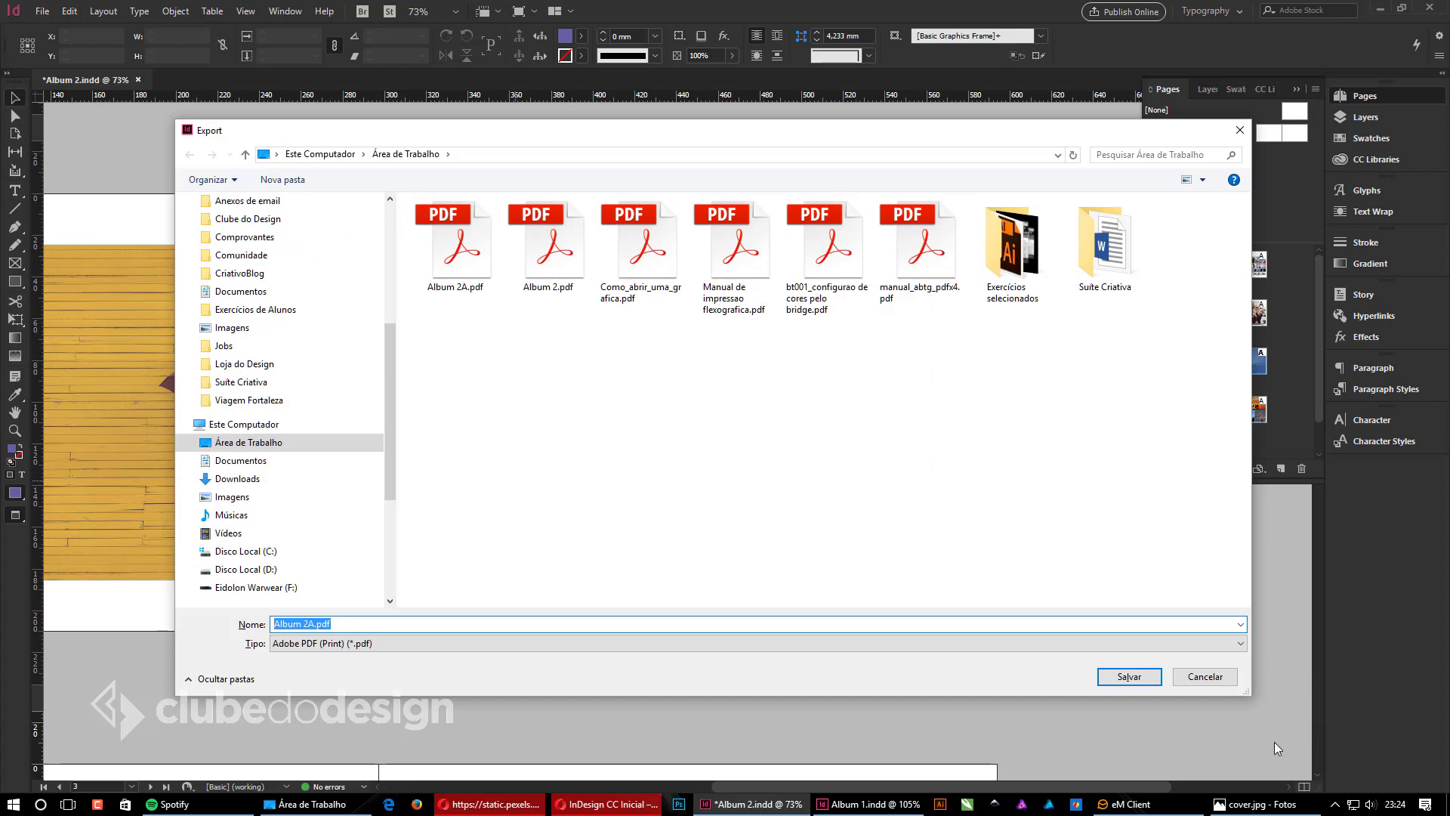
{"action": "left_click", "coordinate": [1130, 677]}
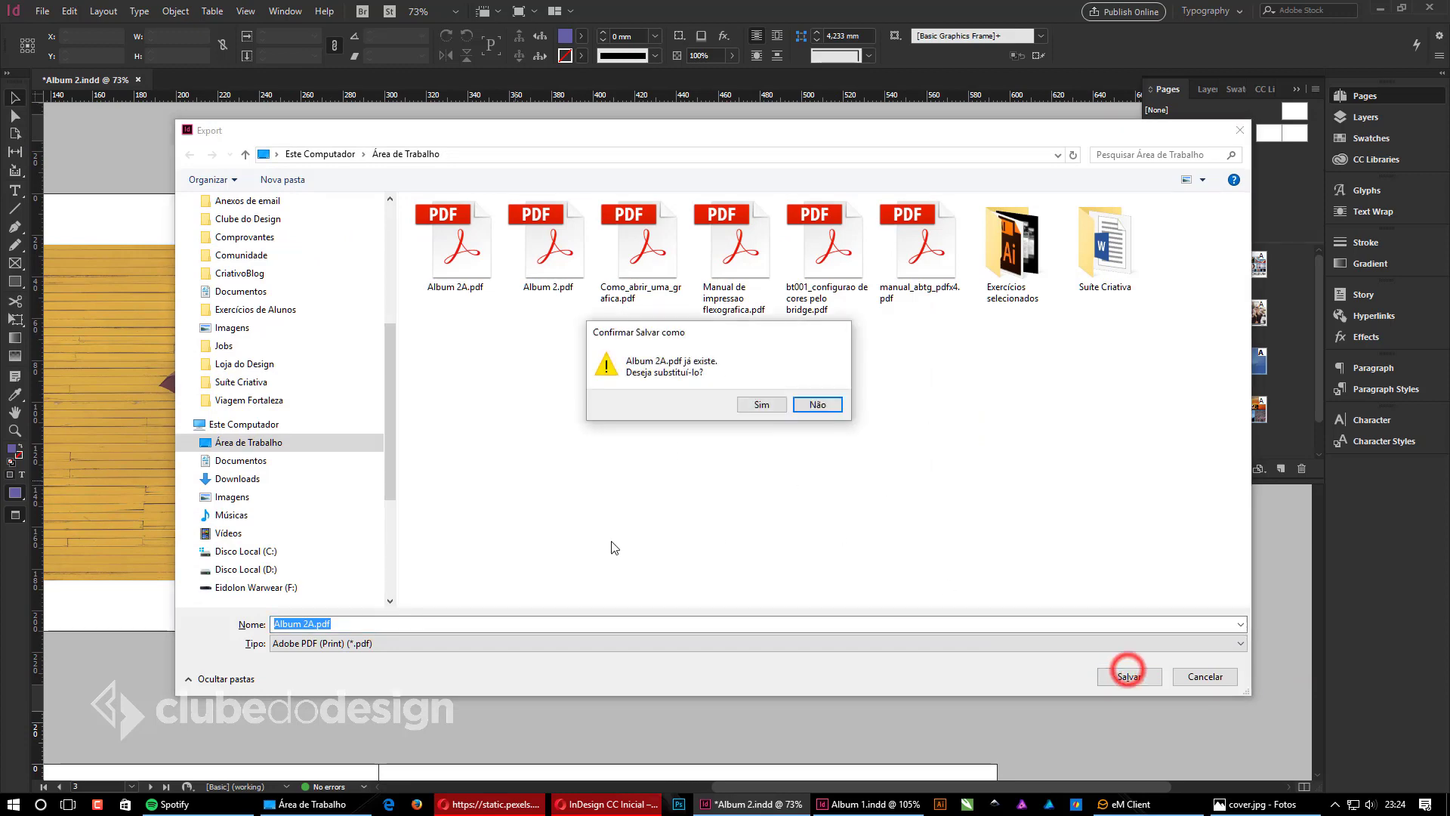
{"action": "left_click", "coordinate": [780, 408]}
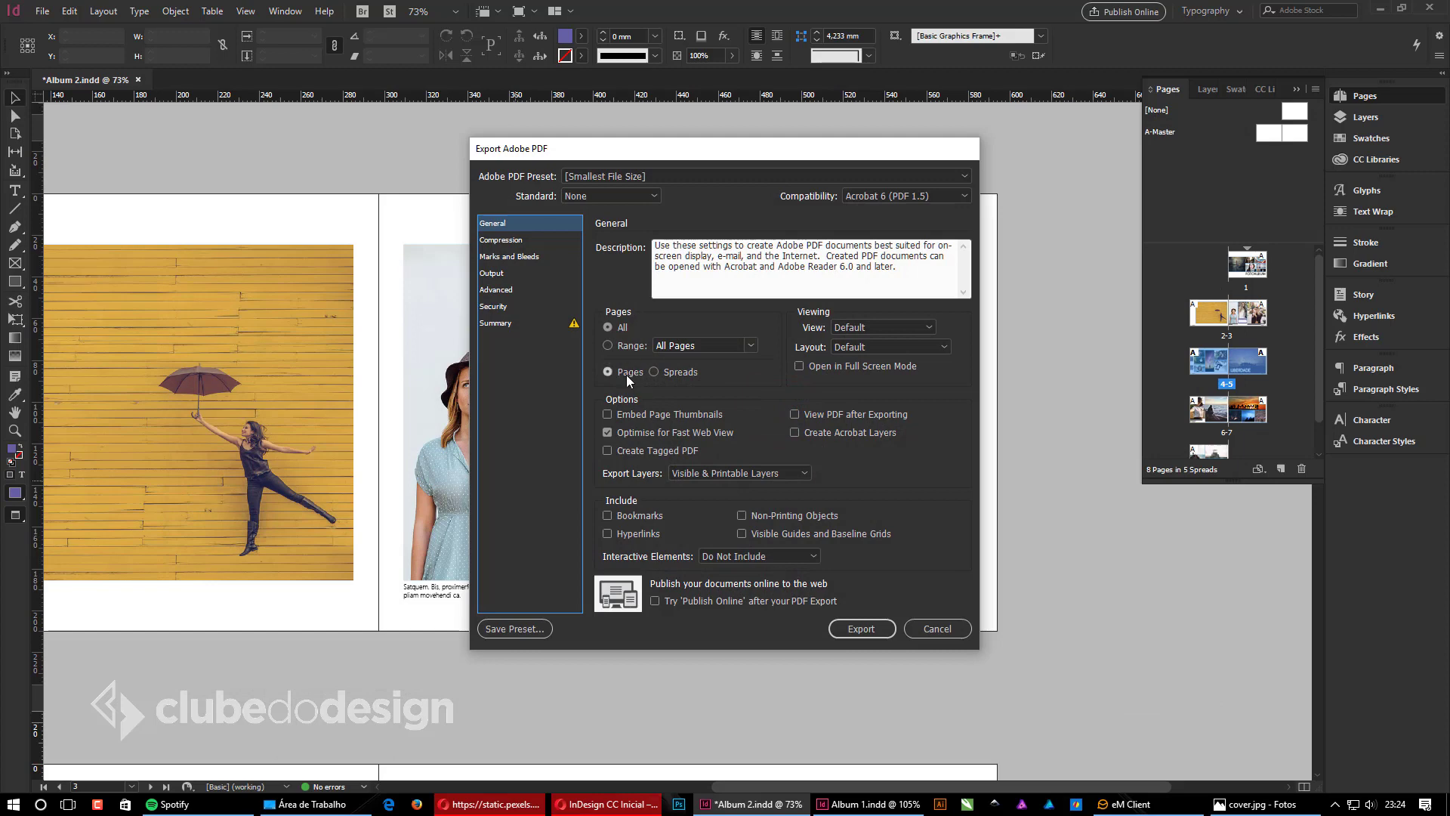
{"action": "left_click", "coordinate": [665, 375]}
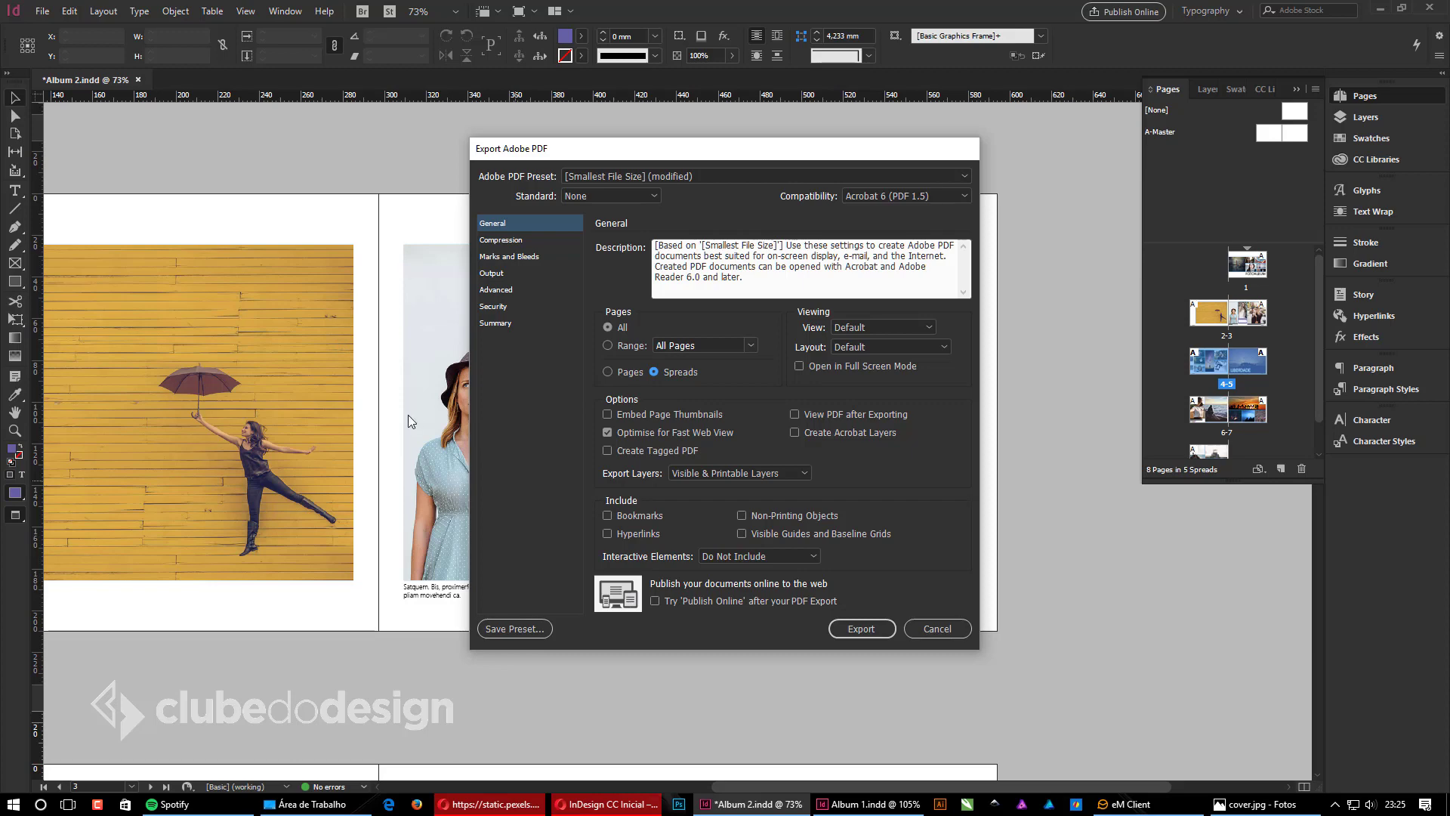
{"action": "left_click", "coordinate": [609, 372]}
{"action": "left_click", "coordinate": [953, 627]}
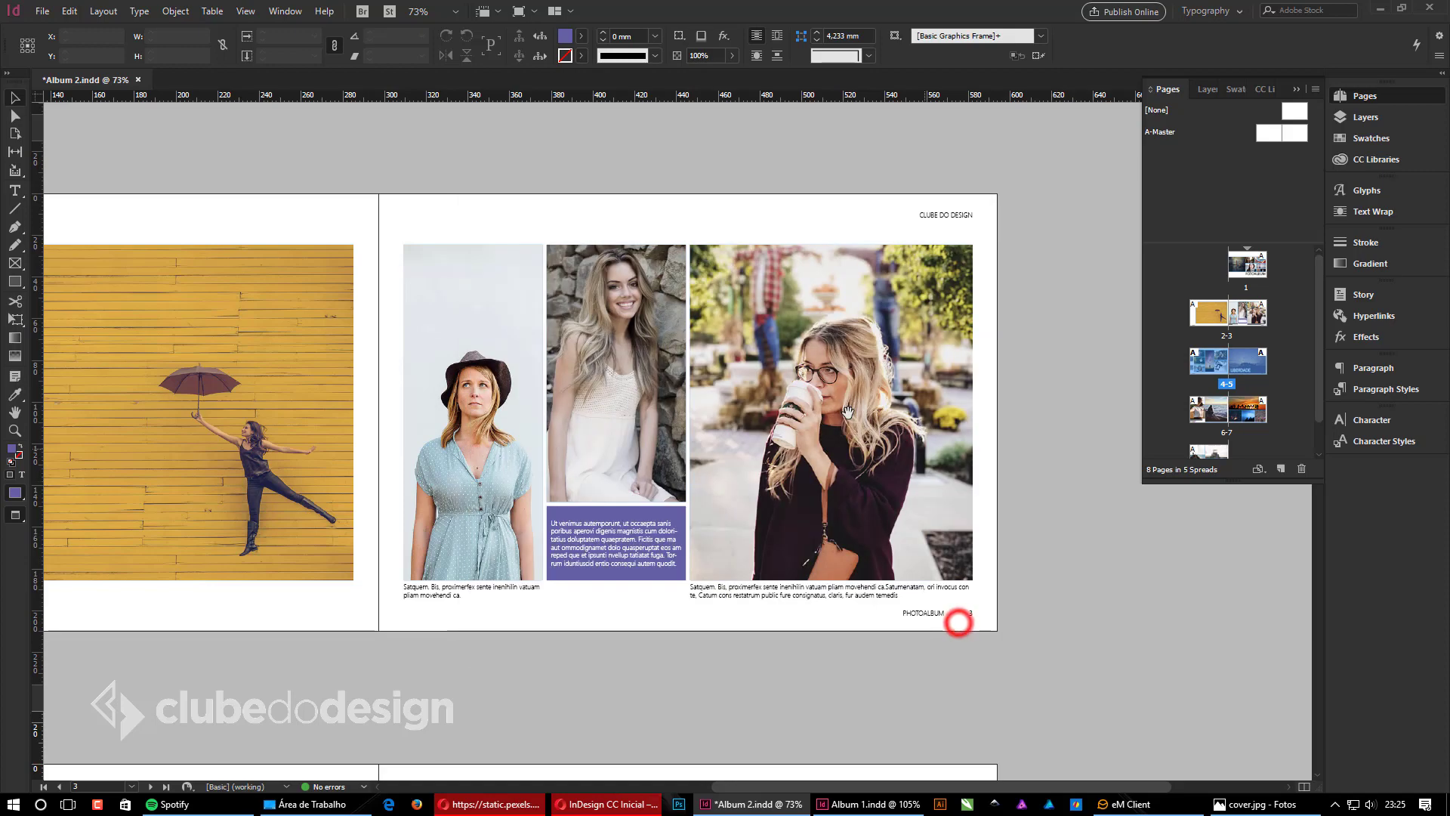
Step: Open the album's print settings and choose the L355 Series(Rede) printer in the printer setup
{"action": "scroll", "coordinate": [964, 556], "scroll_direction": "up", "scroll_amount": 5}
{"action": "scroll", "coordinate": [964, 555], "scroll_direction": "up", "scroll_amount": 2}
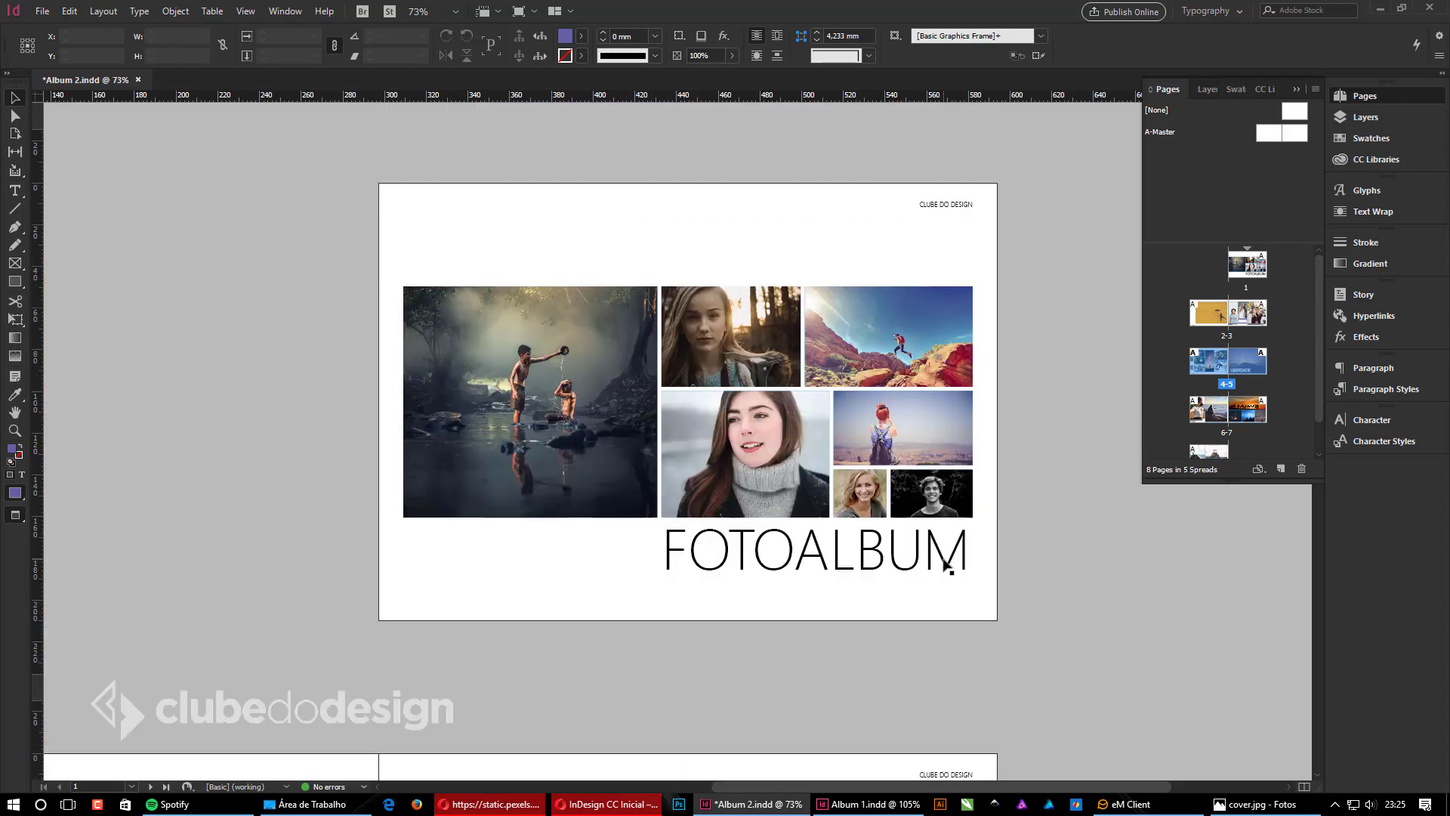
{"action": "scroll", "coordinate": [958, 559], "scroll_direction": "down", "scroll_amount": 10}
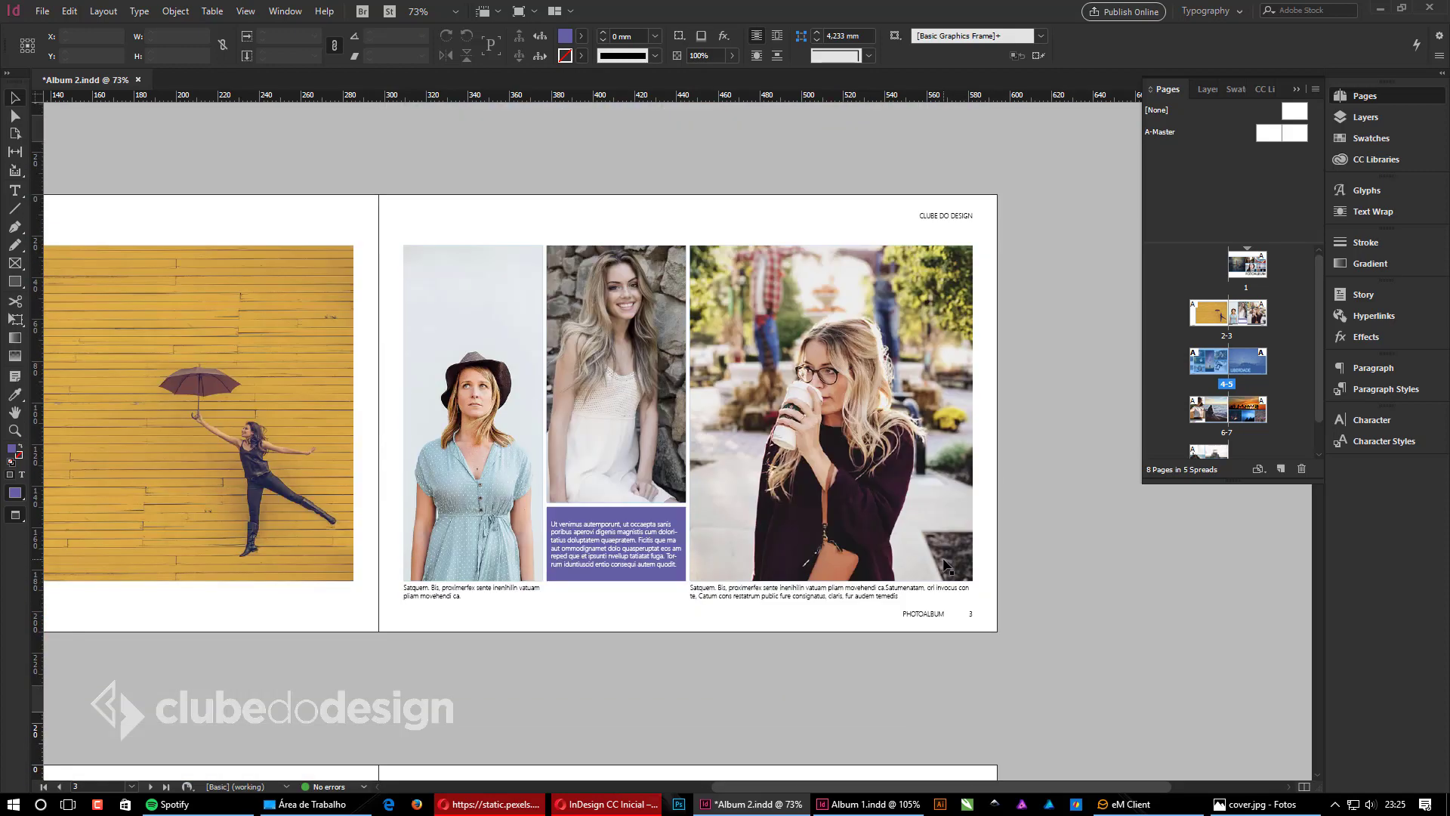
{"action": "key", "text": "ctrl+p"}
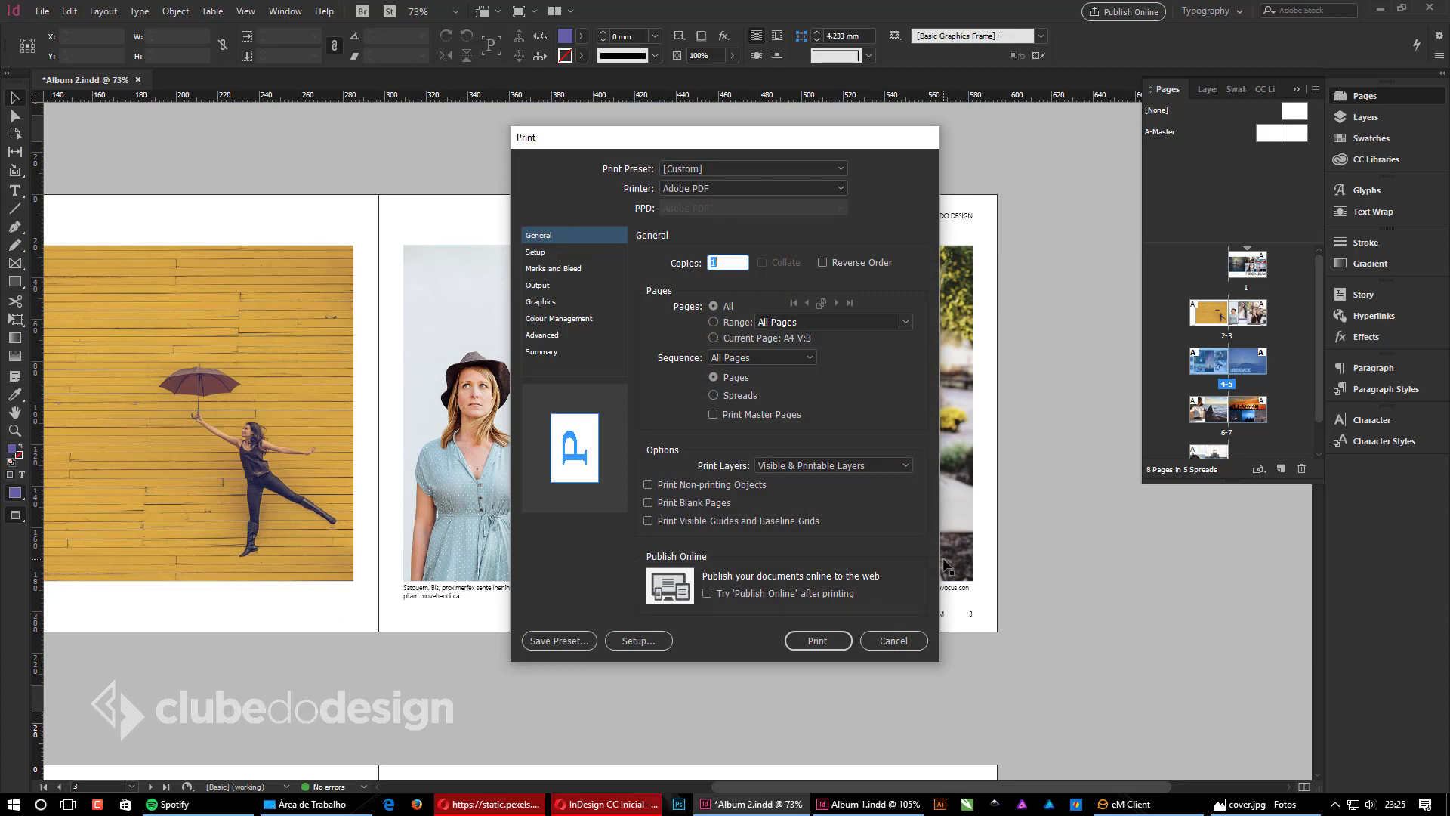
{"action": "left_click", "coordinate": [641, 639]}
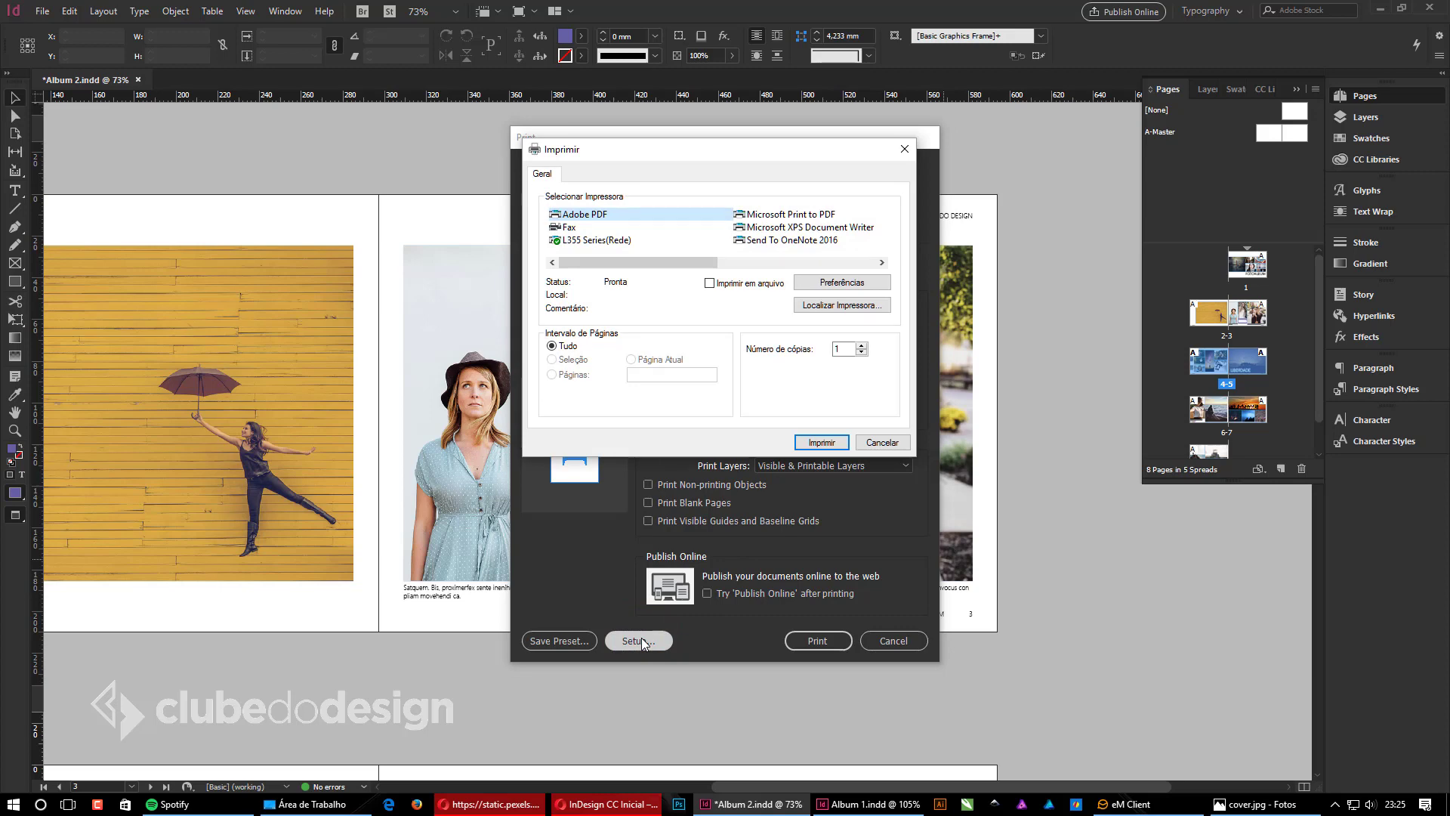
{"action": "left_click", "coordinate": [588, 240]}
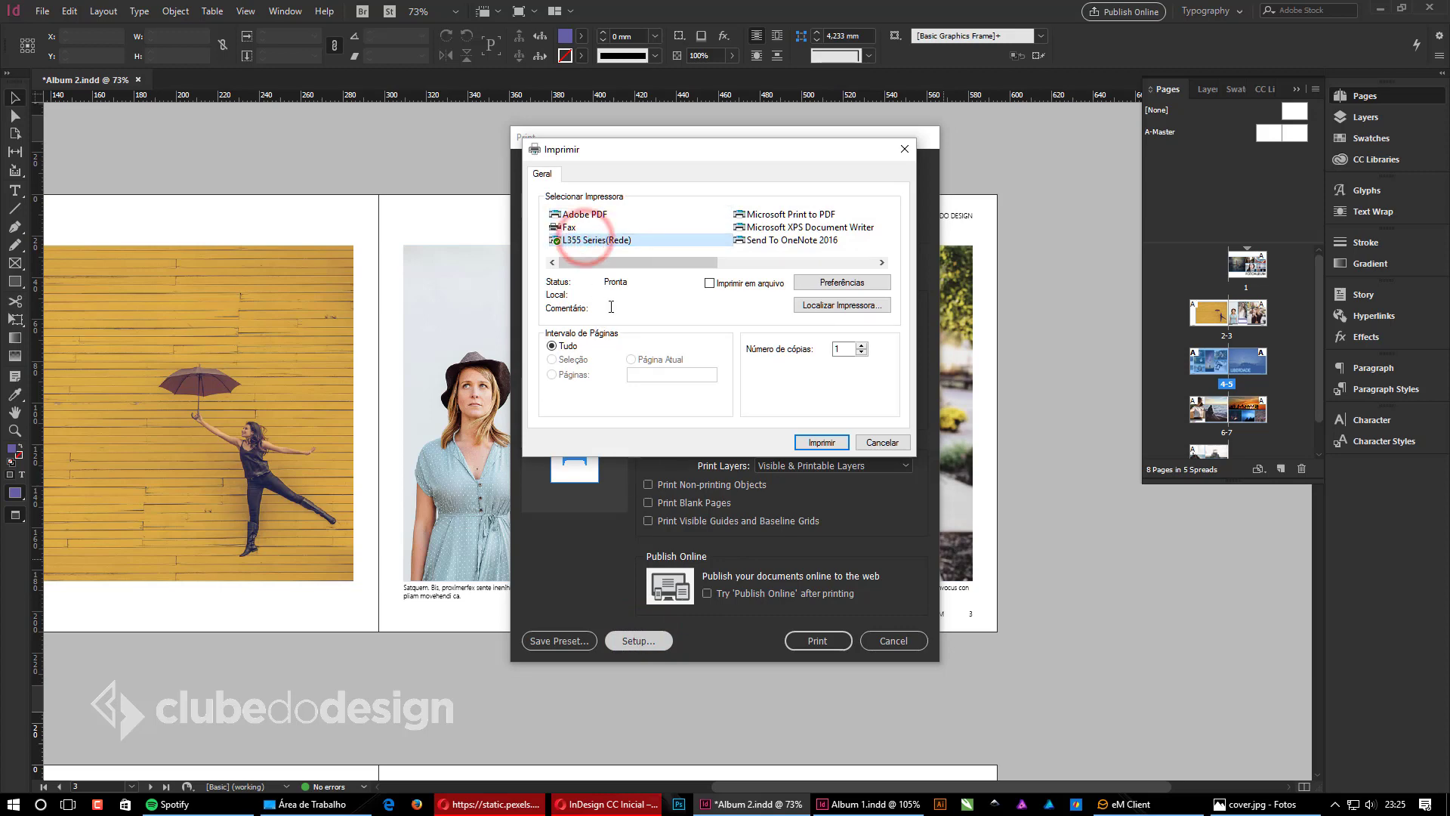
Step: Set the printer's quality preference to Alto, review its additional options, and accept the preferences
{"action": "left_click", "coordinate": [852, 284]}
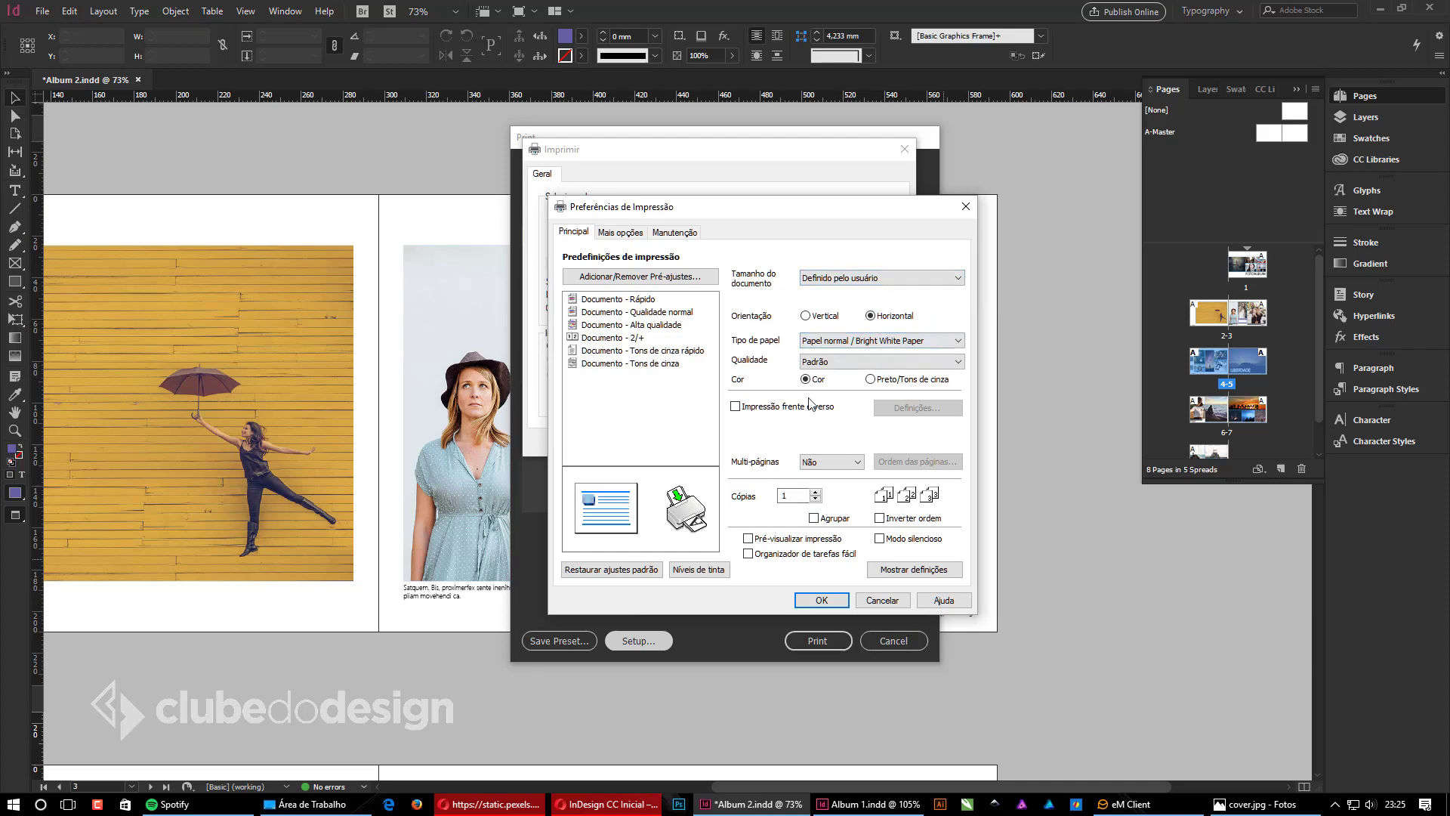
{"action": "left_click", "coordinate": [845, 362]}
{"action": "left_click", "coordinate": [820, 397]}
{"action": "left_click", "coordinate": [633, 235]}
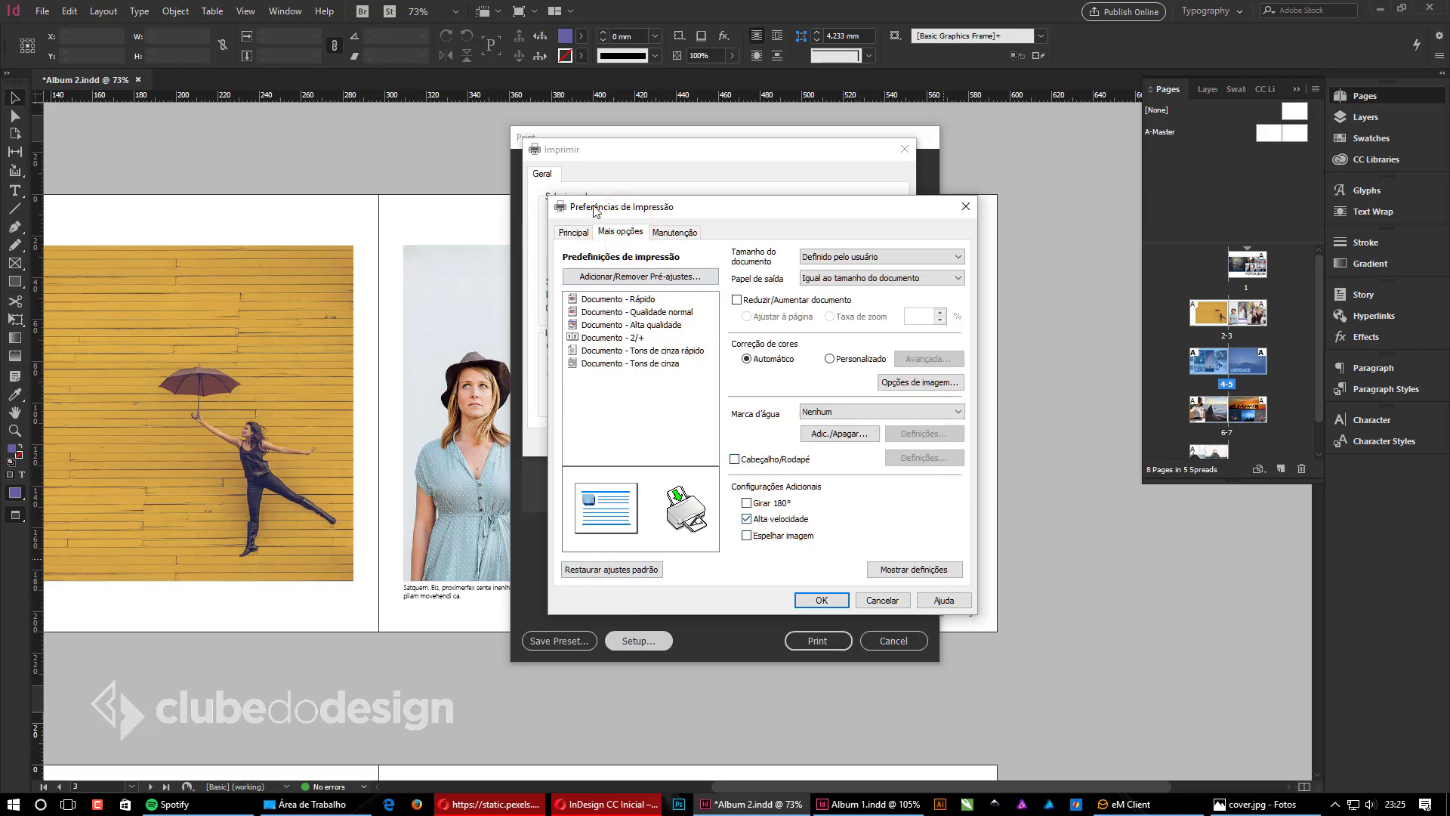
{"action": "left_click", "coordinate": [571, 235]}
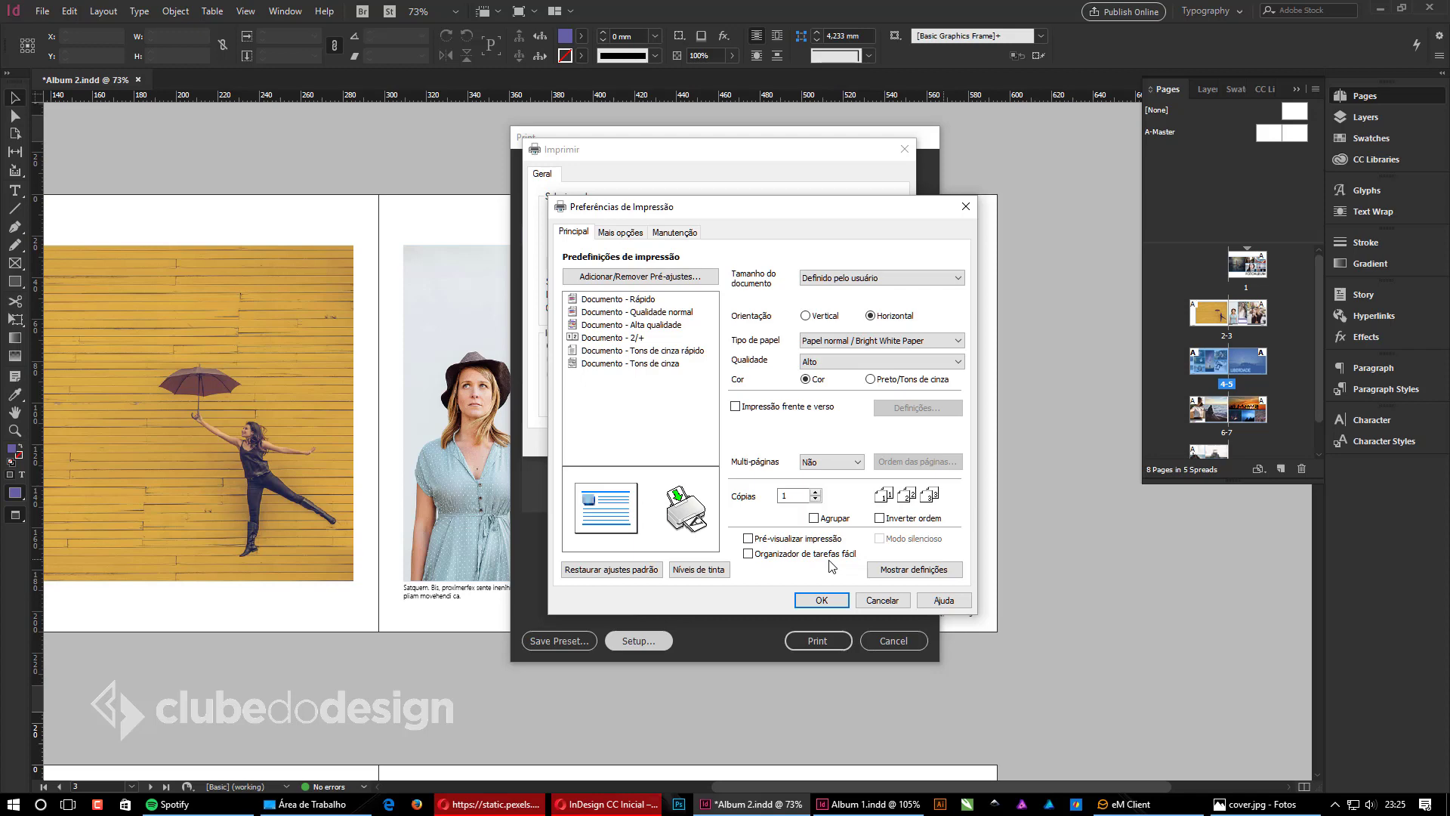
{"action": "left_click", "coordinate": [822, 601]}
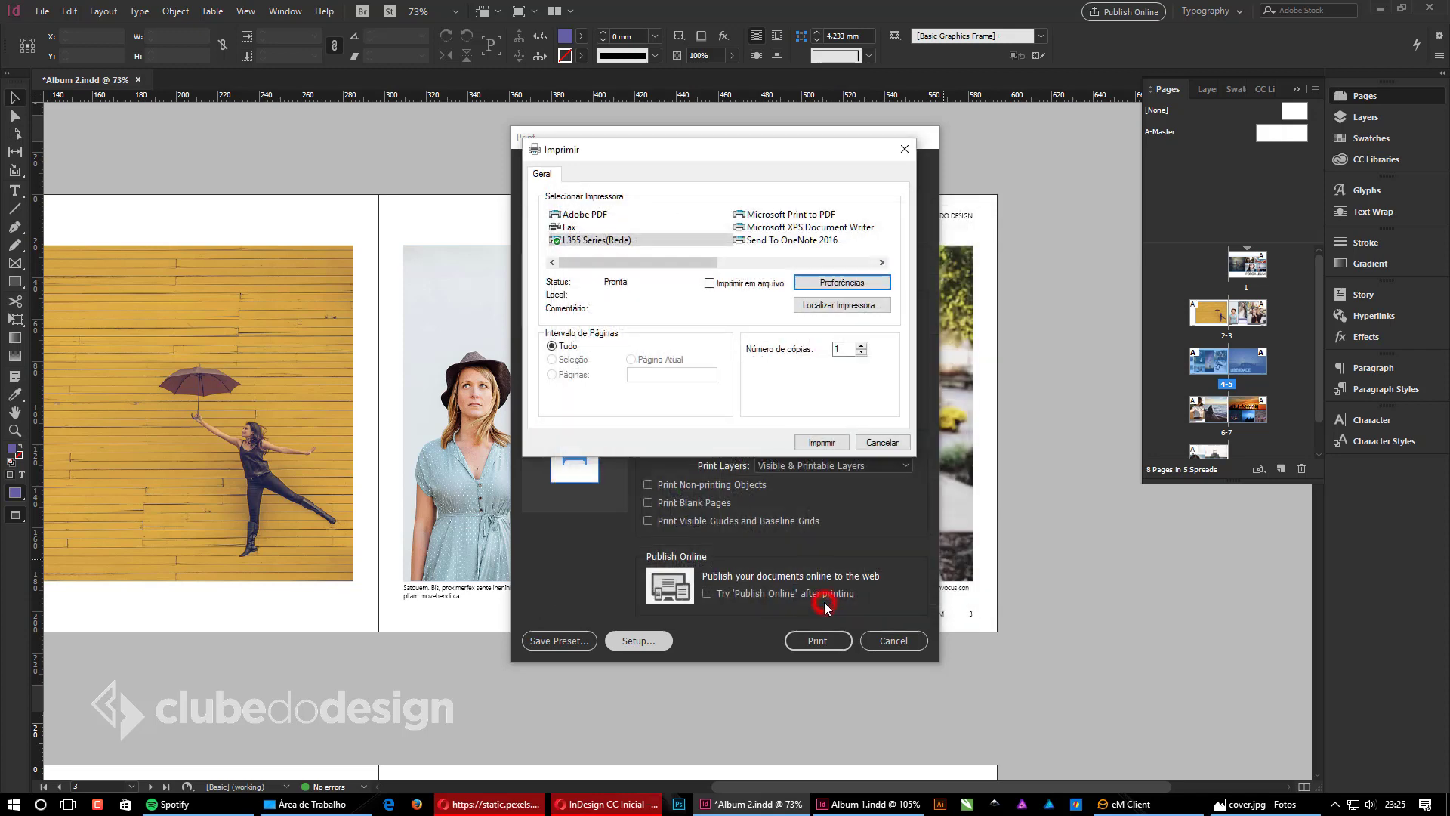
Step: Accept the printer choice, try the landscape orientation in the print page setup, and cancel printing
{"action": "left_click", "coordinate": [802, 443]}
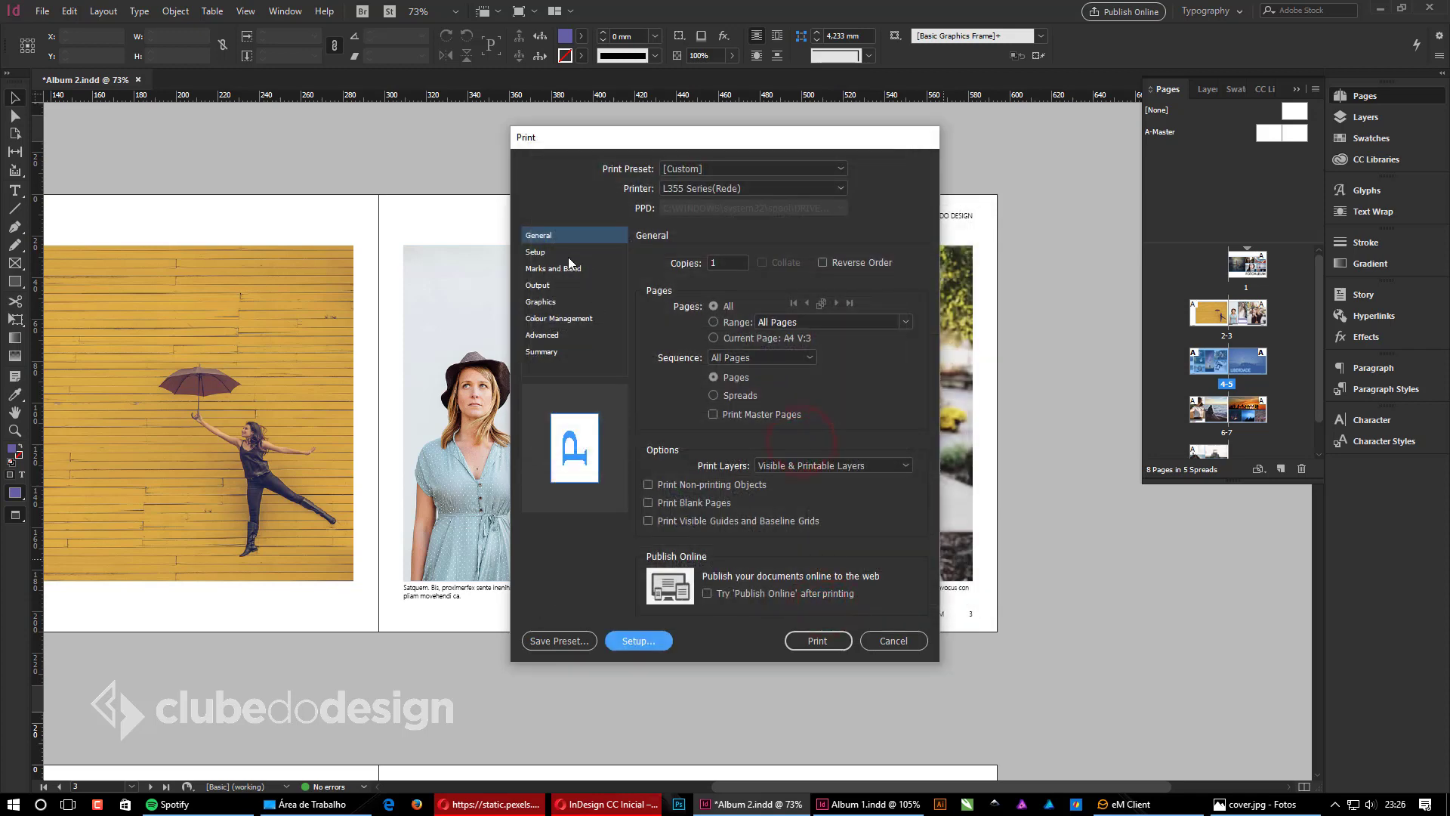
{"action": "left_click", "coordinate": [567, 252]}
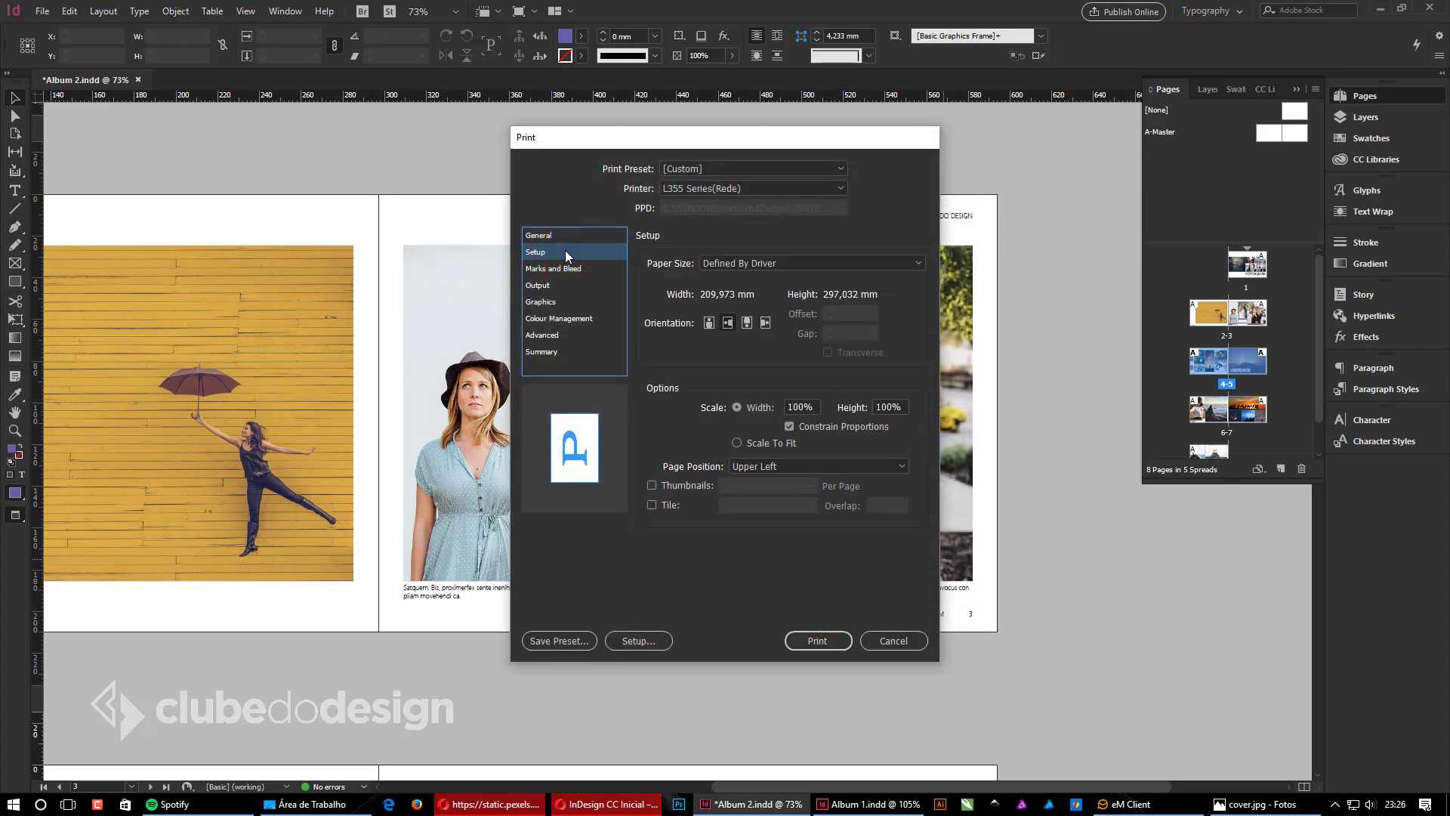
{"action": "left_click", "coordinate": [728, 321]}
{"action": "left_click", "coordinate": [887, 640]}
Step: Save the album document and zoom in on the cover page so it fills the view
{"action": "scroll", "coordinate": [884, 638], "scroll_direction": "down", "scroll_amount": 10}
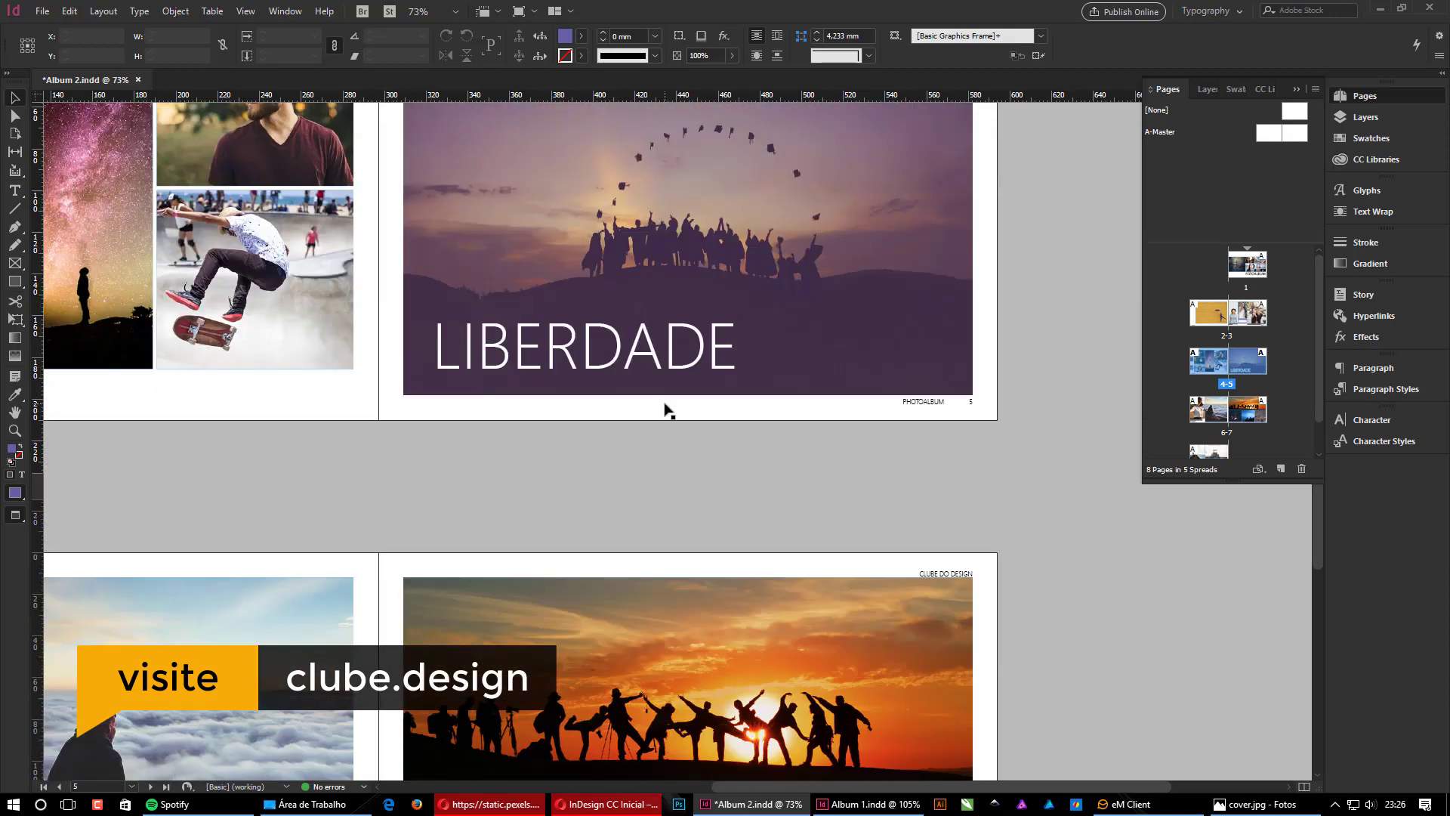
{"action": "key", "text": "ctrl+s"}
{"action": "scroll", "coordinate": [899, 502], "scroll_direction": "up", "scroll_amount": 15}
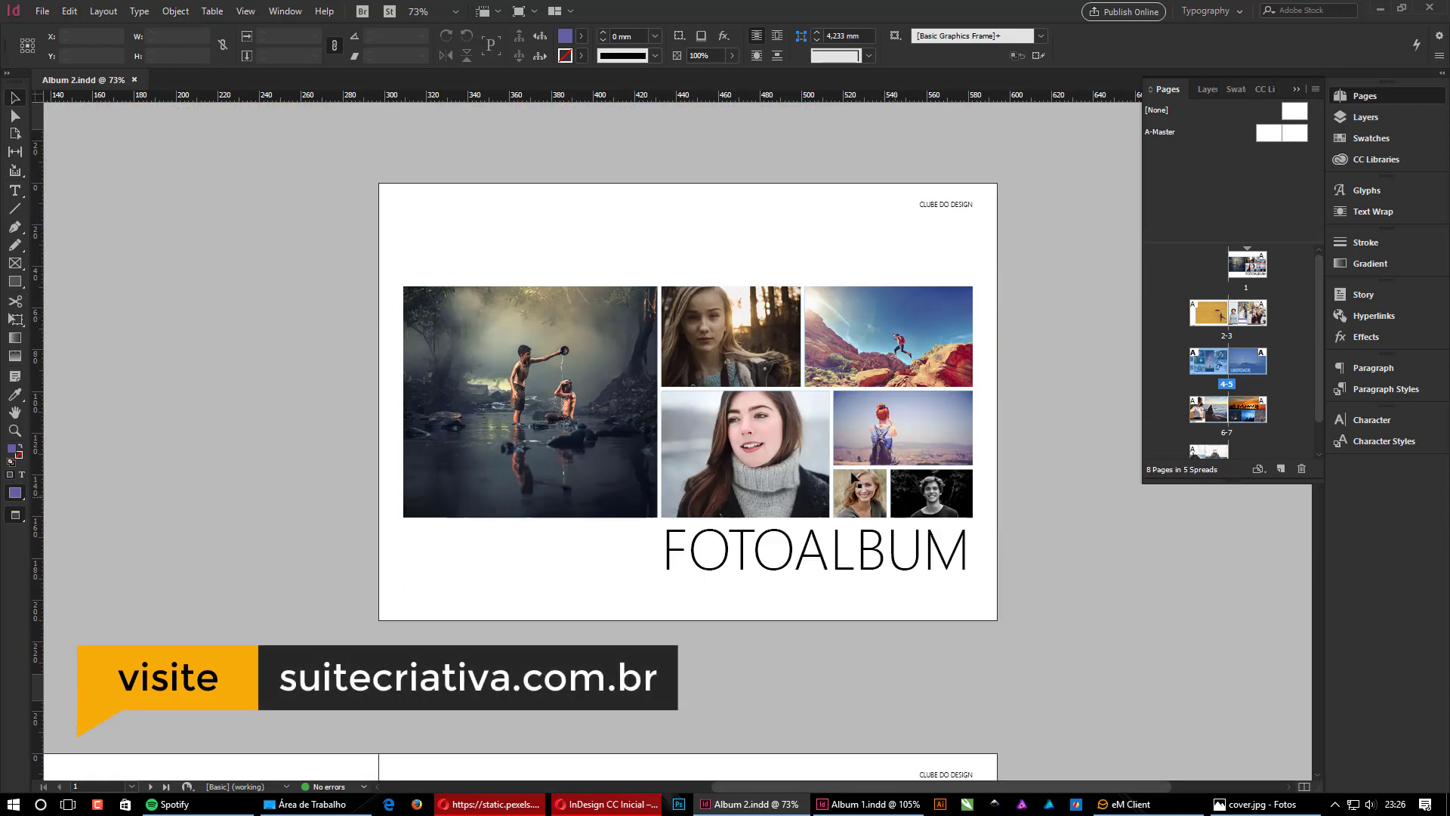
{"action": "left_click_drag", "start_coordinate": [333, 155], "coordinate": [1091, 691]}
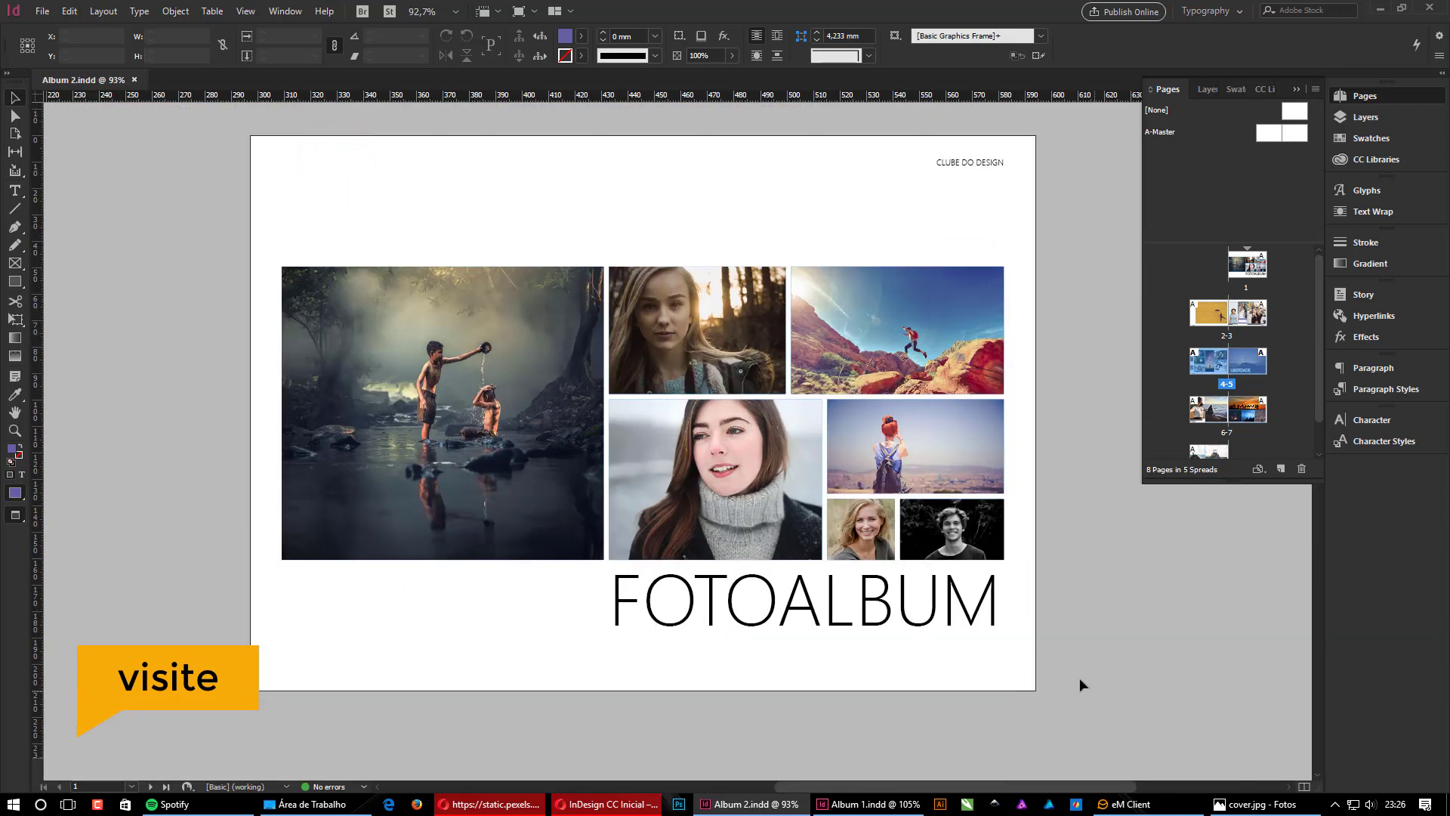
{"action": "scroll", "coordinate": [900, 542], "scroll_direction": "up", "scroll_amount": 1}
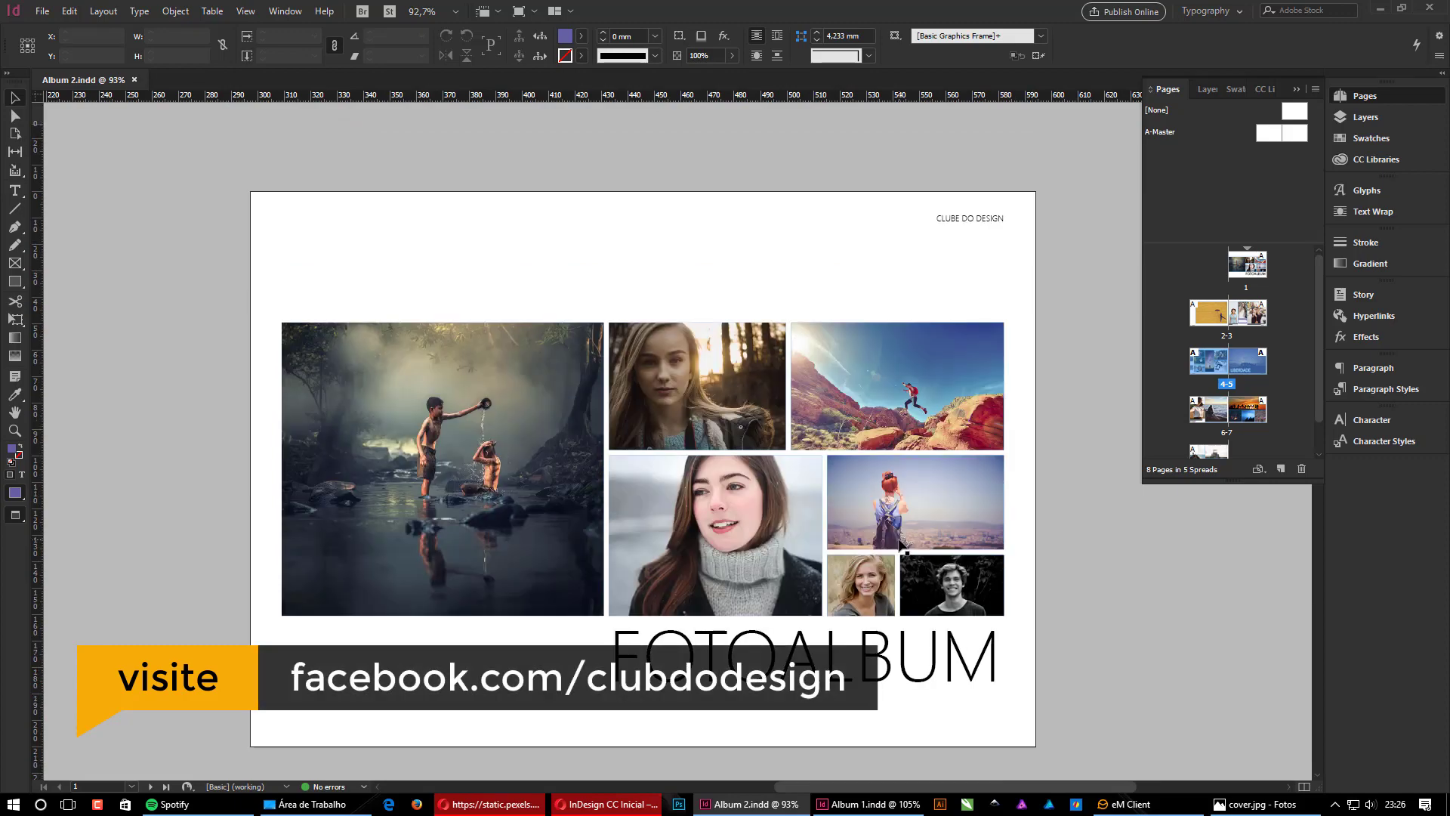
{"action": "scroll", "coordinate": [900, 542], "scroll_direction": "down", "scroll_amount": 1}
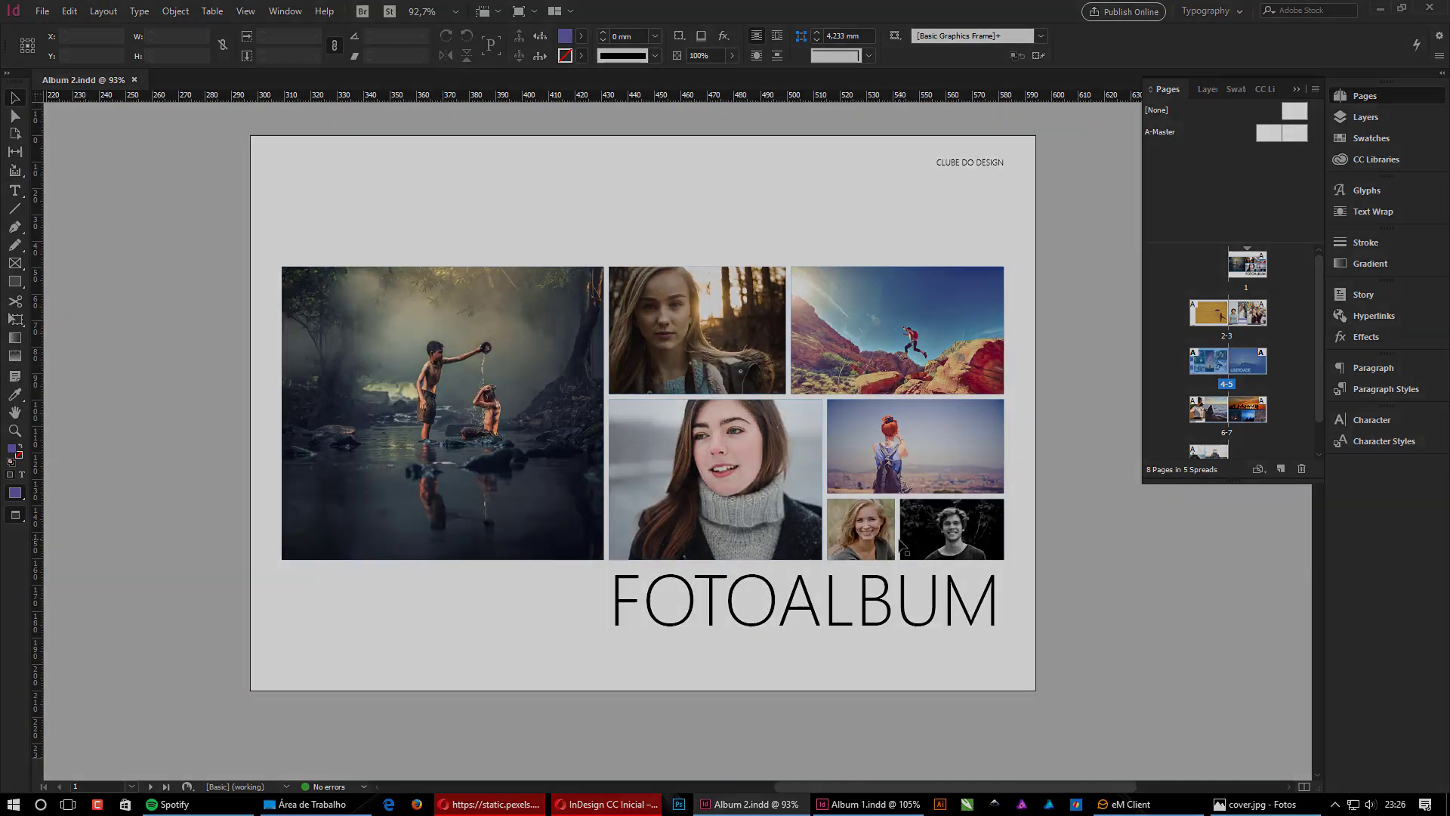